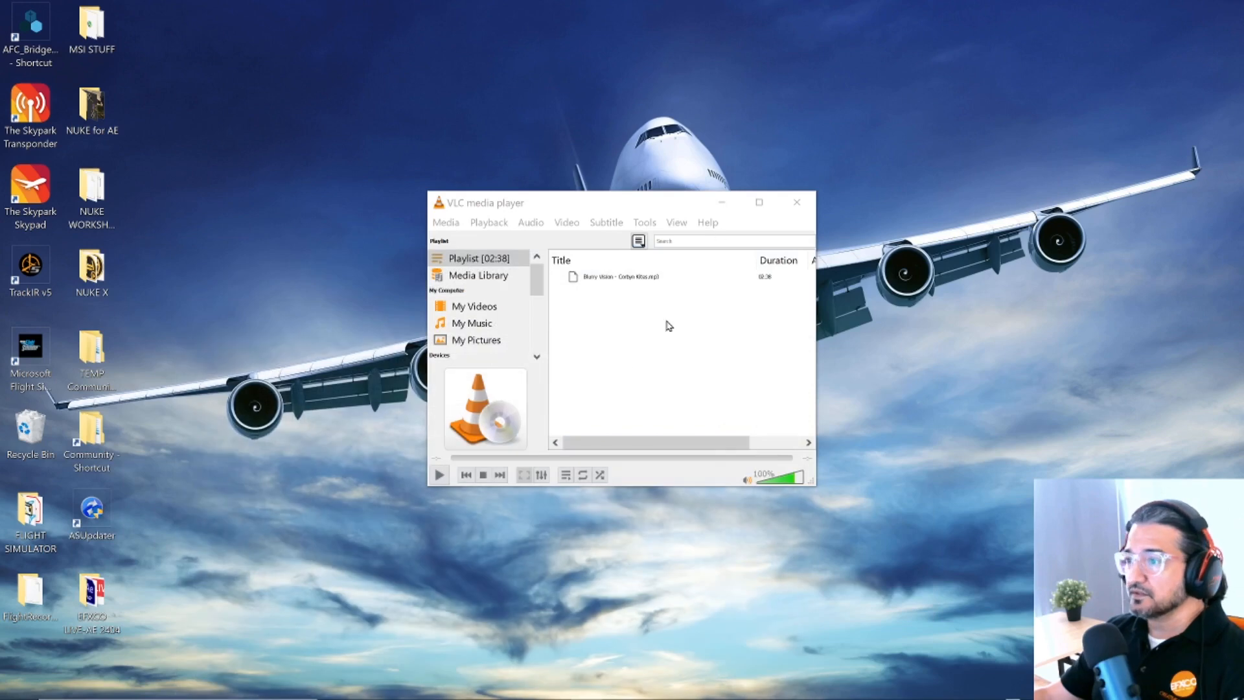
- Switch to After Effects and extend the Keyframe Animation timeline's visible range to the full composition duration
mouse_move(398, 694)
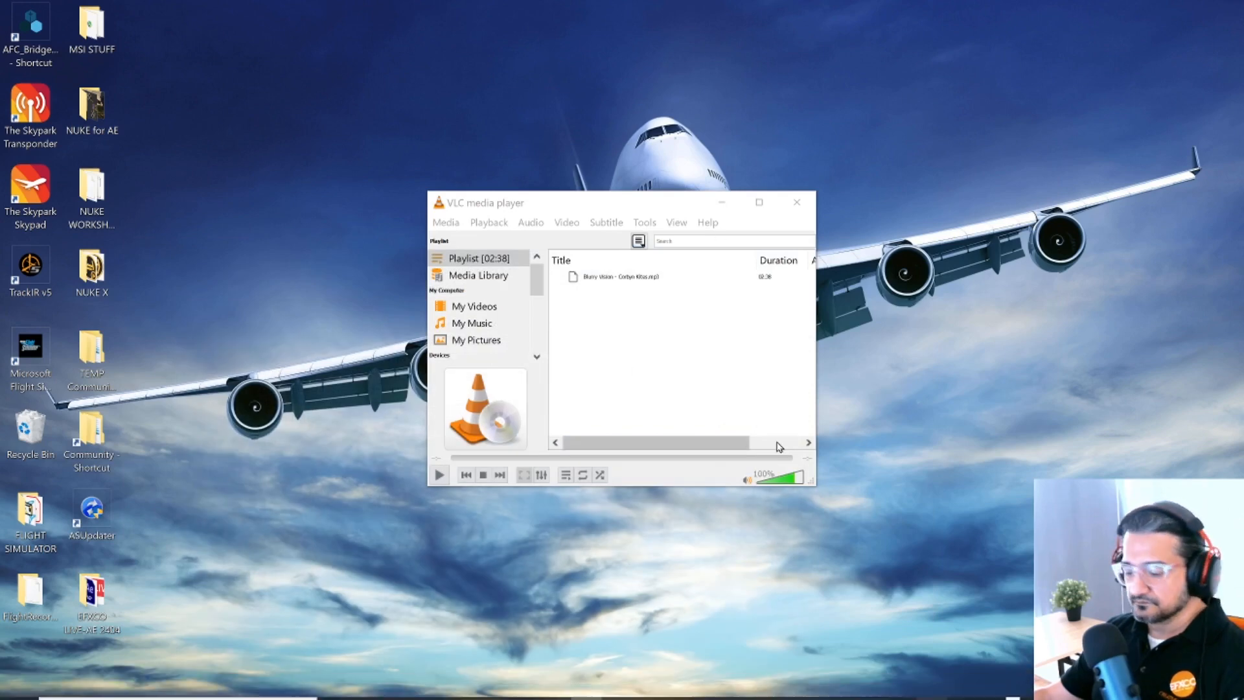
key(alt+Tab)
key(alt+Tab)
key(alt+Tab)
key(alt+Tab)
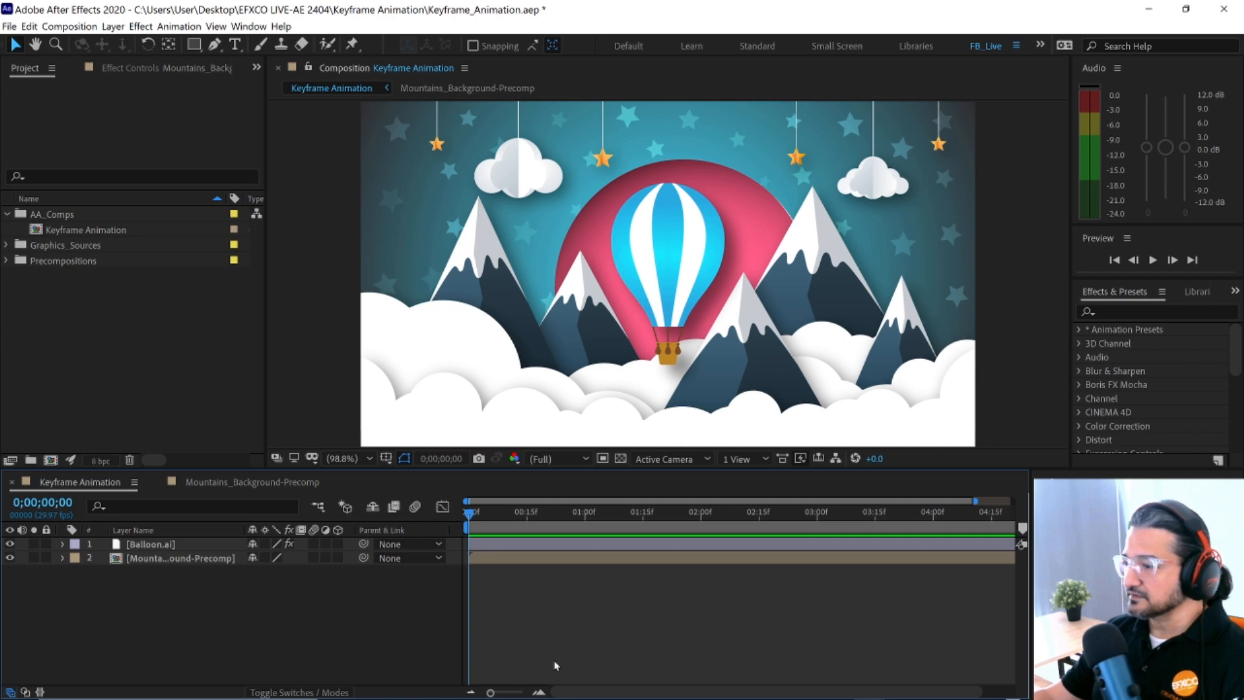
drag(975, 501, 1012, 502)
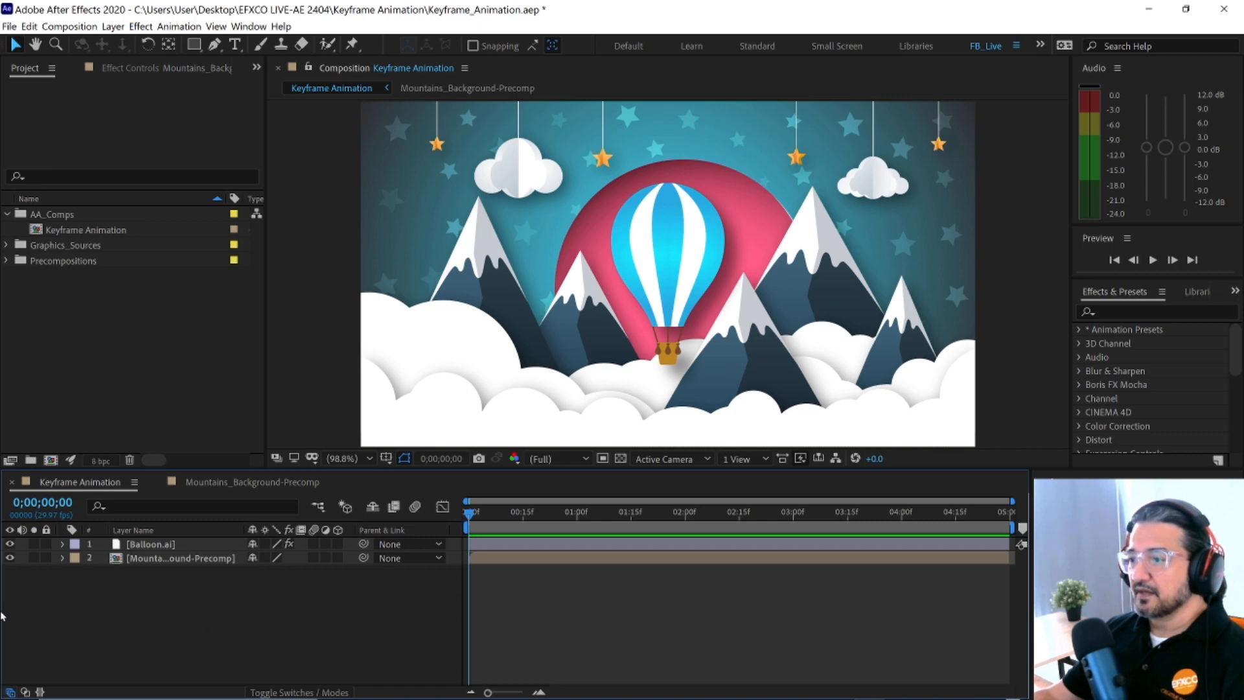
- Review the list of available panels and workspace options, and close it without changing anything
click(248, 28)
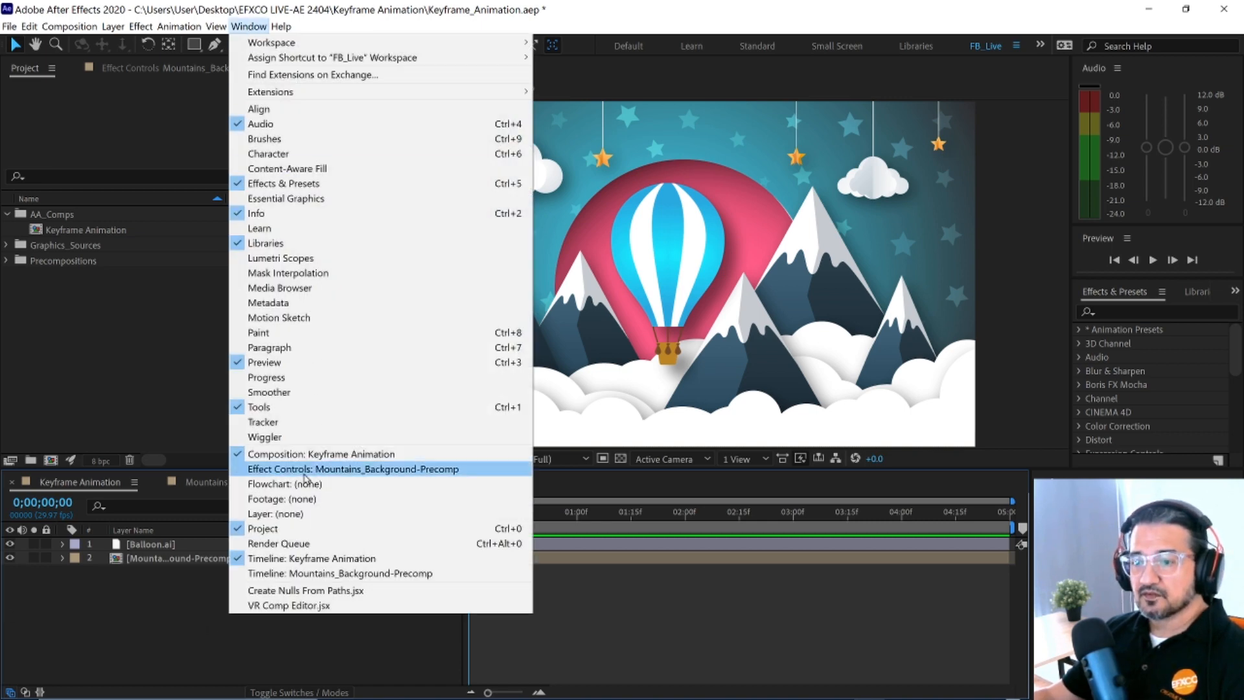
mouse_move(291, 43)
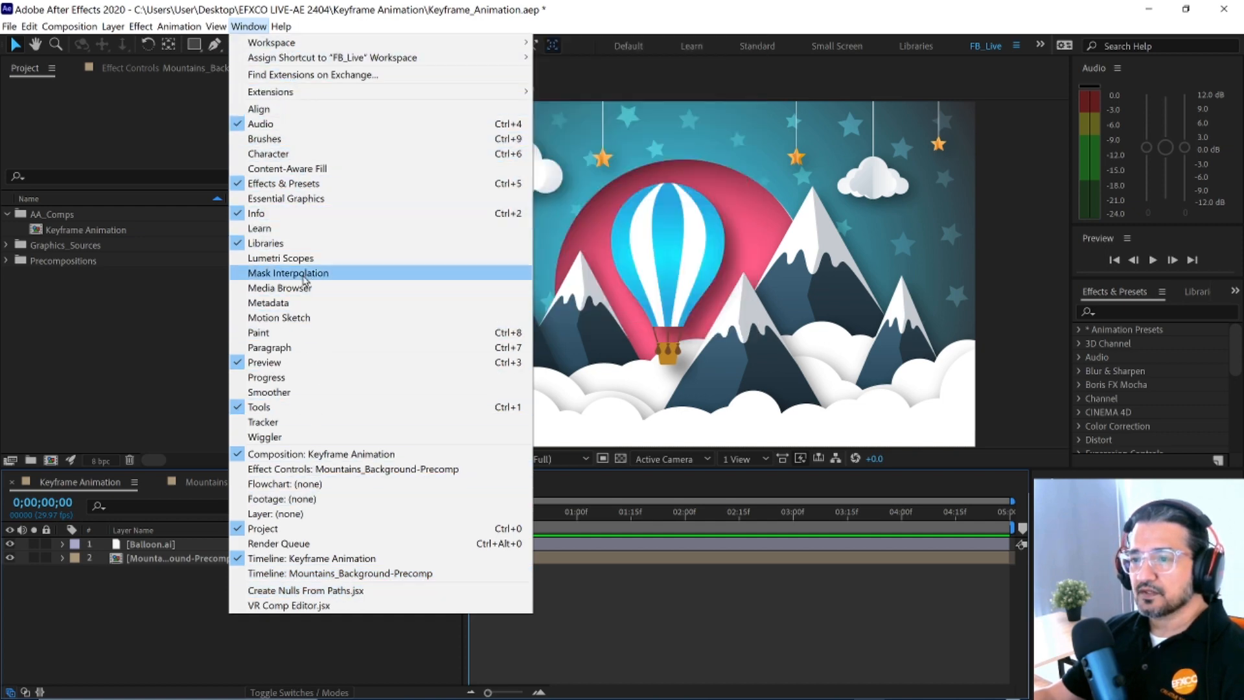
click(179, 301)
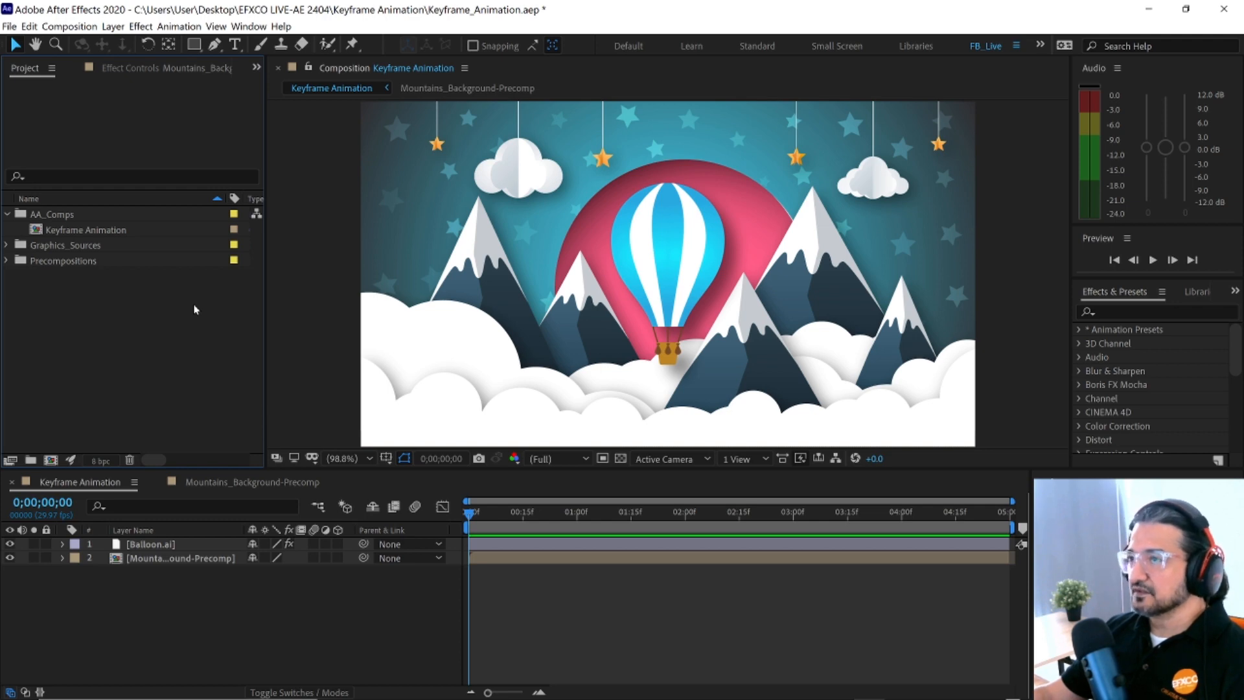
- Compare the Default, Learn, Standard and Small Screen workspaces and return to the FB_Live workspace
click(626, 46)
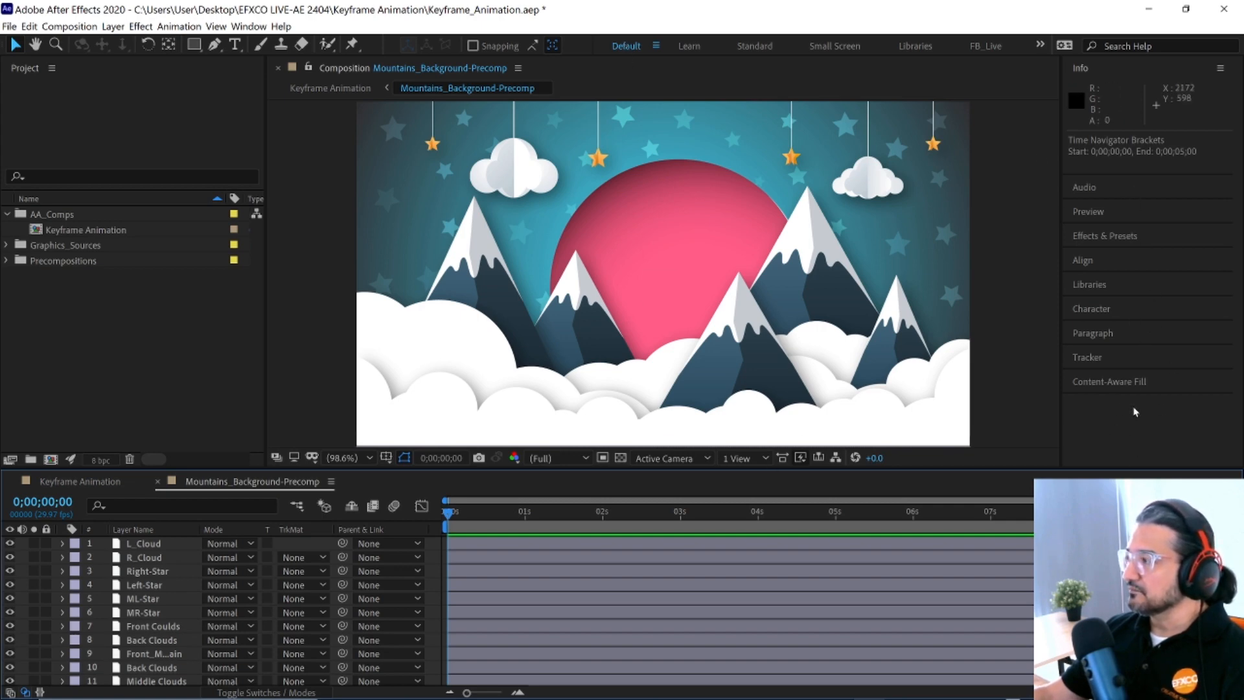
click(689, 46)
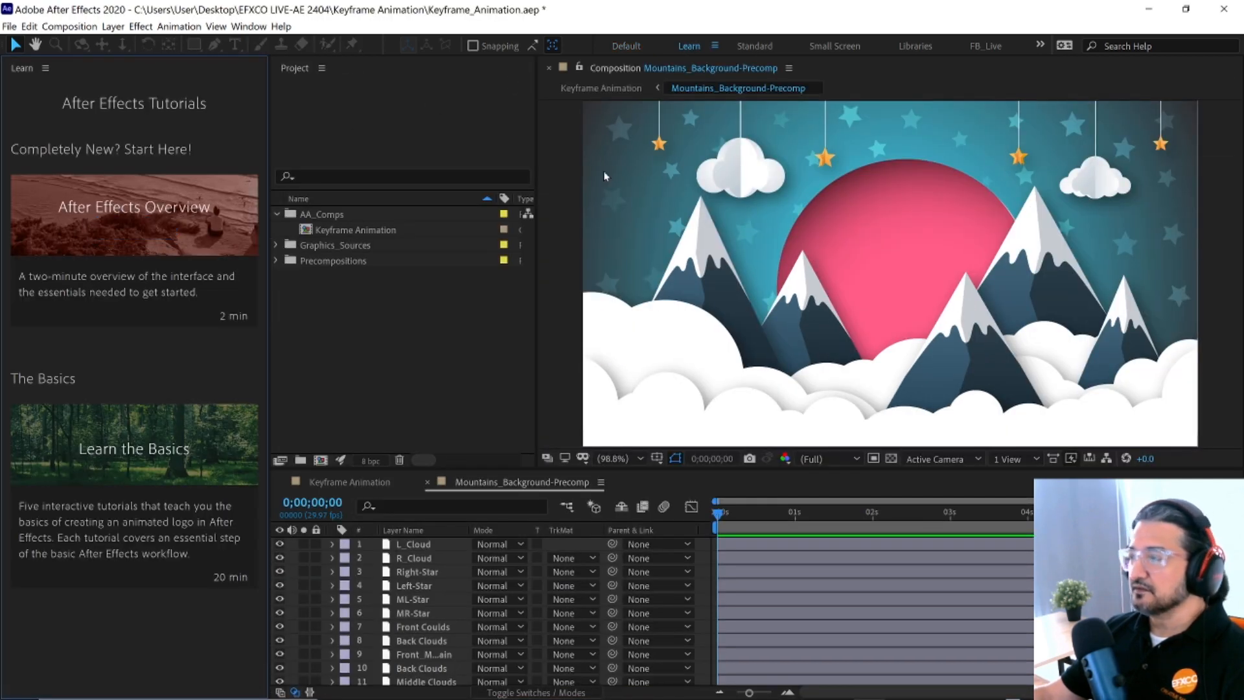
click(753, 46)
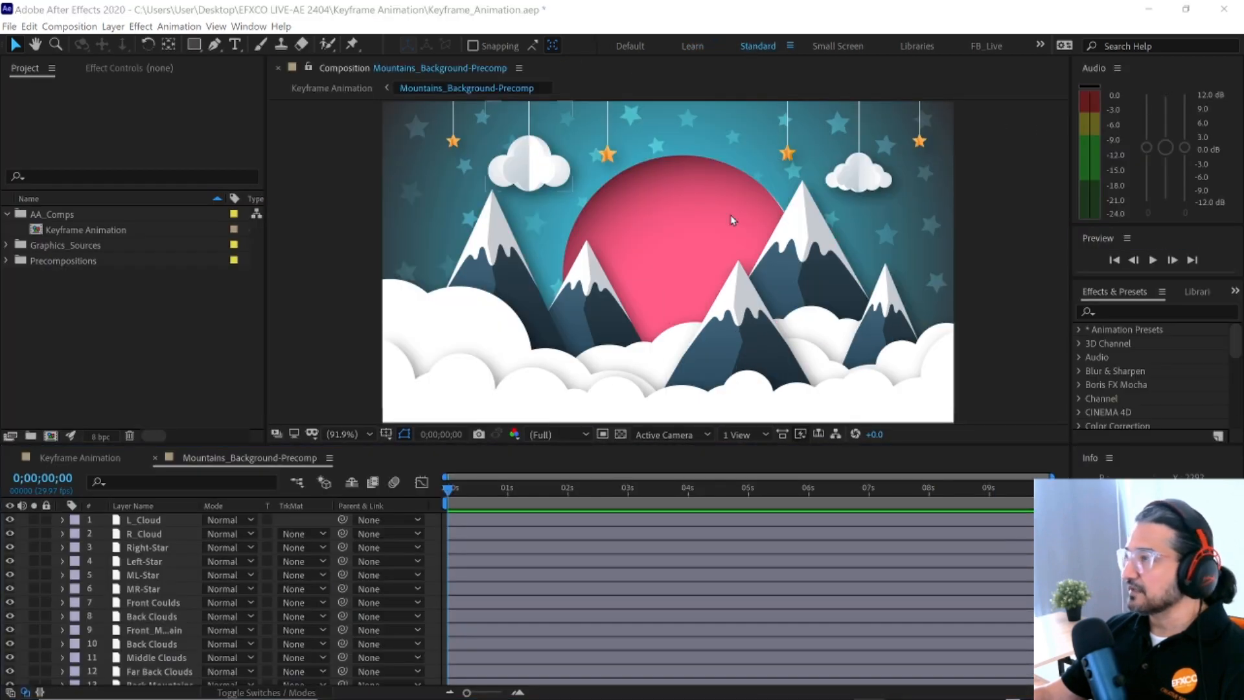
click(840, 47)
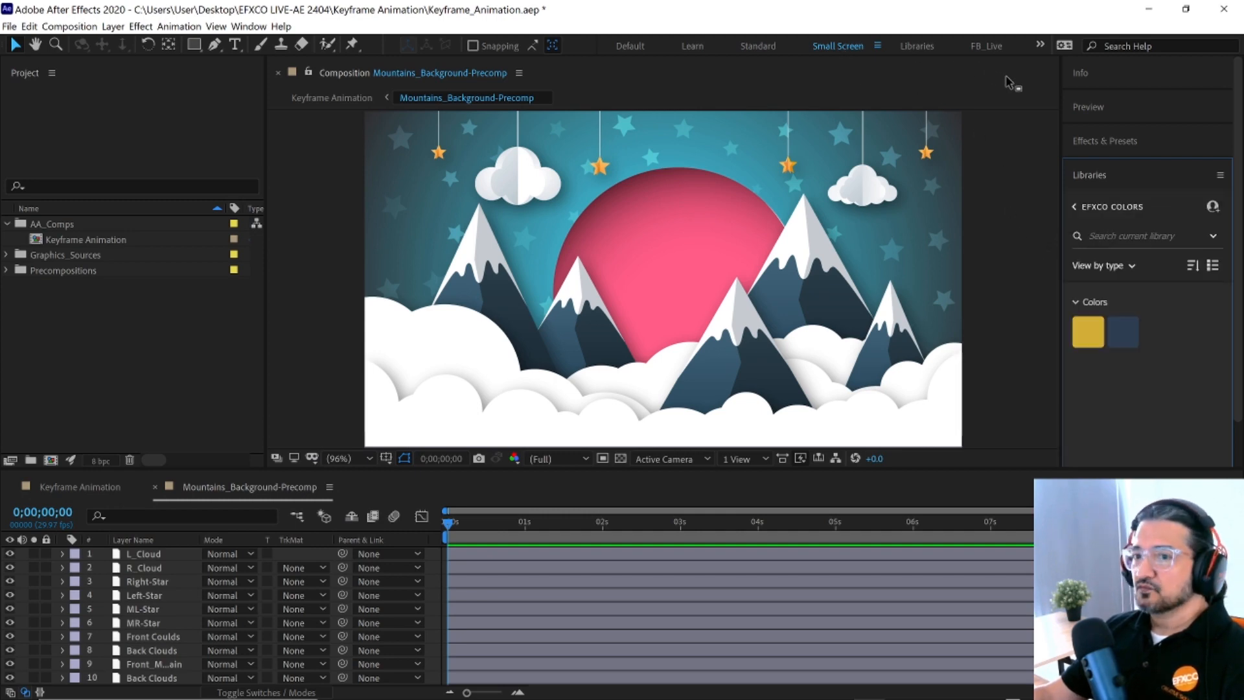
click(995, 48)
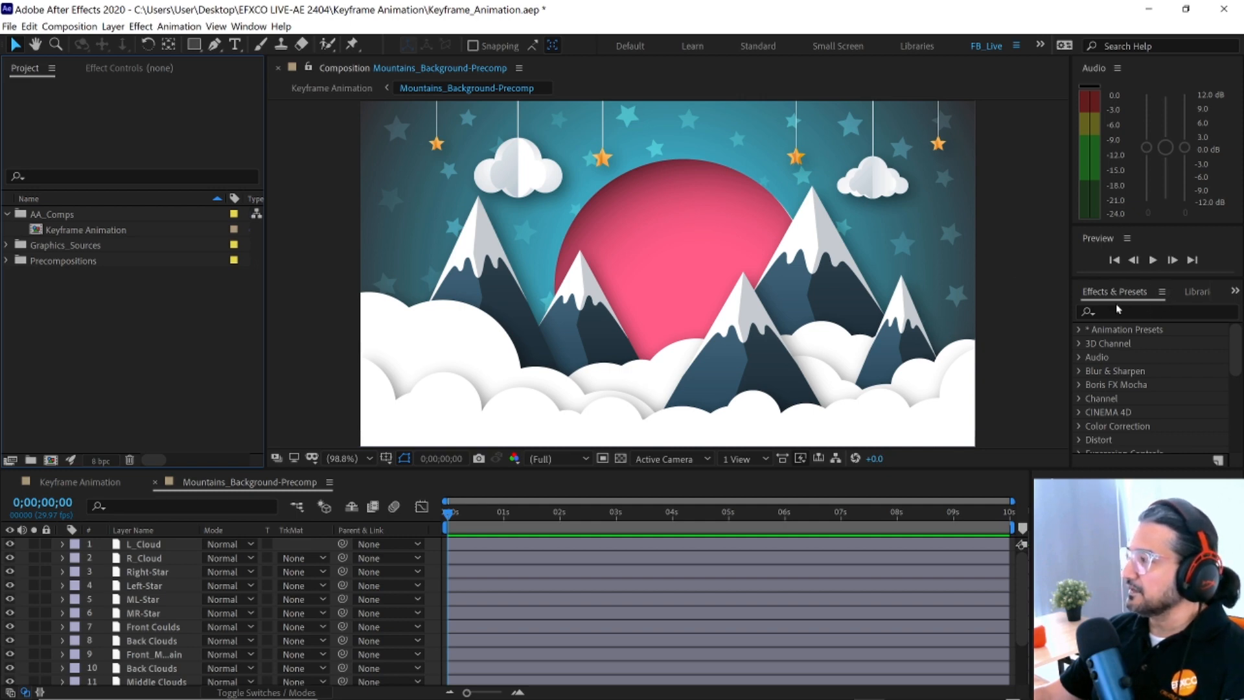
- Dock Preview in its own column beside Audio, and Effects & Presets as a column between Project and Composition
drag(1098, 238, 959, 244)
drag(752, 132, 1076, 218)
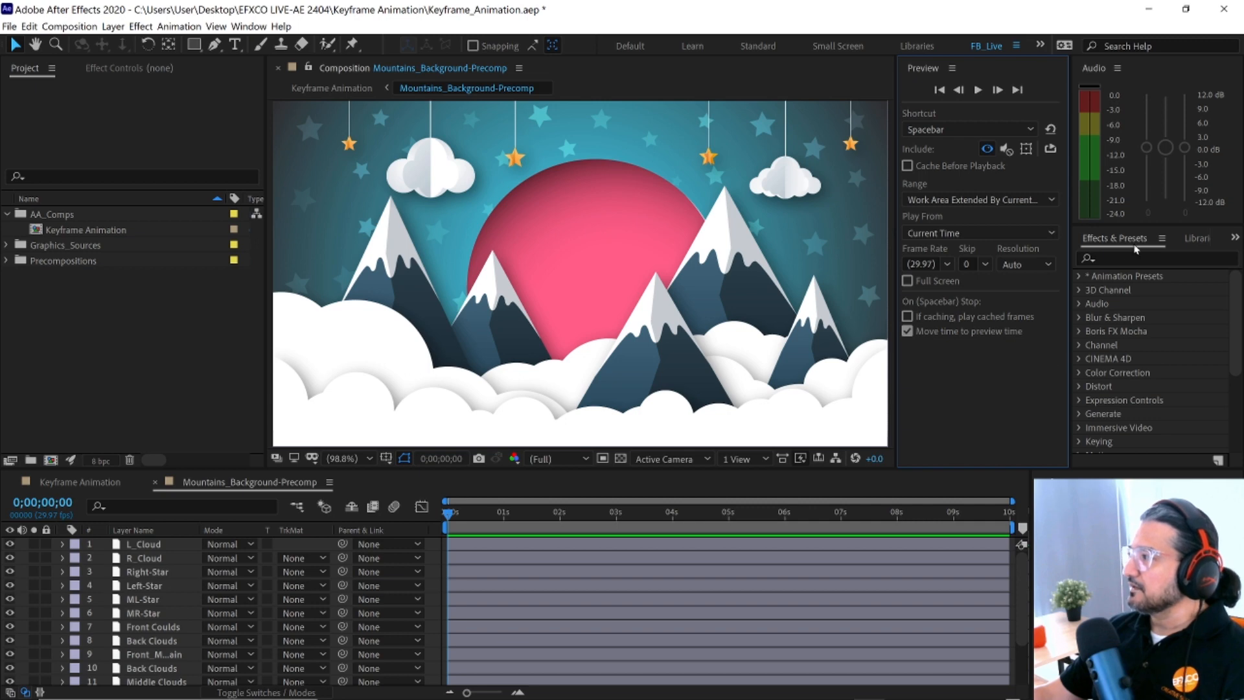
click(1090, 265)
drag(1090, 264, 275, 304)
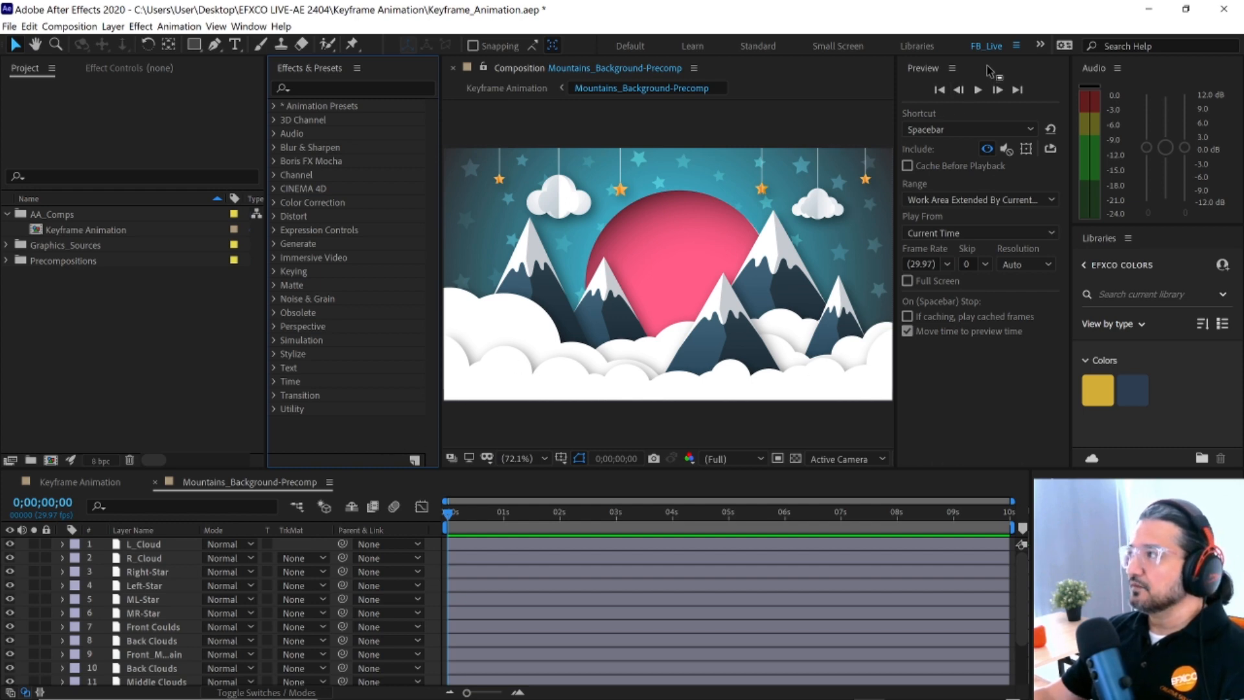
- Bring up the dialog for saving the current layout as a new workspace and cancel it
click(249, 27)
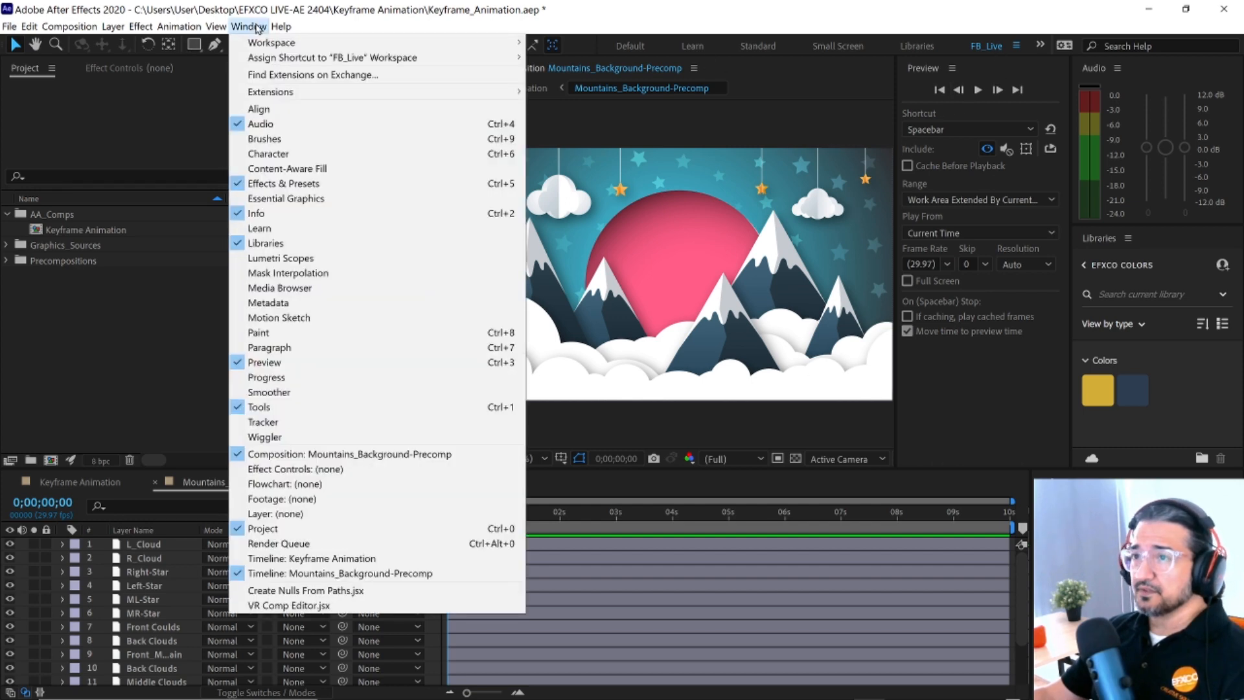
mouse_move(263, 43)
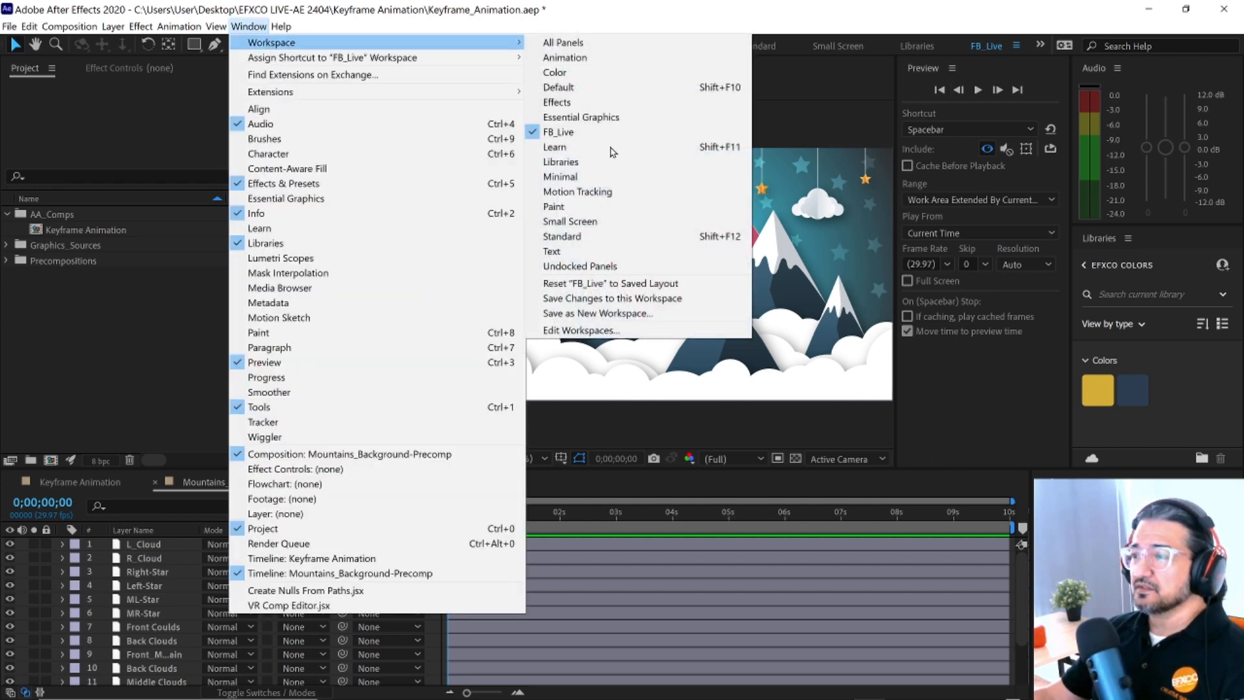
click(615, 316)
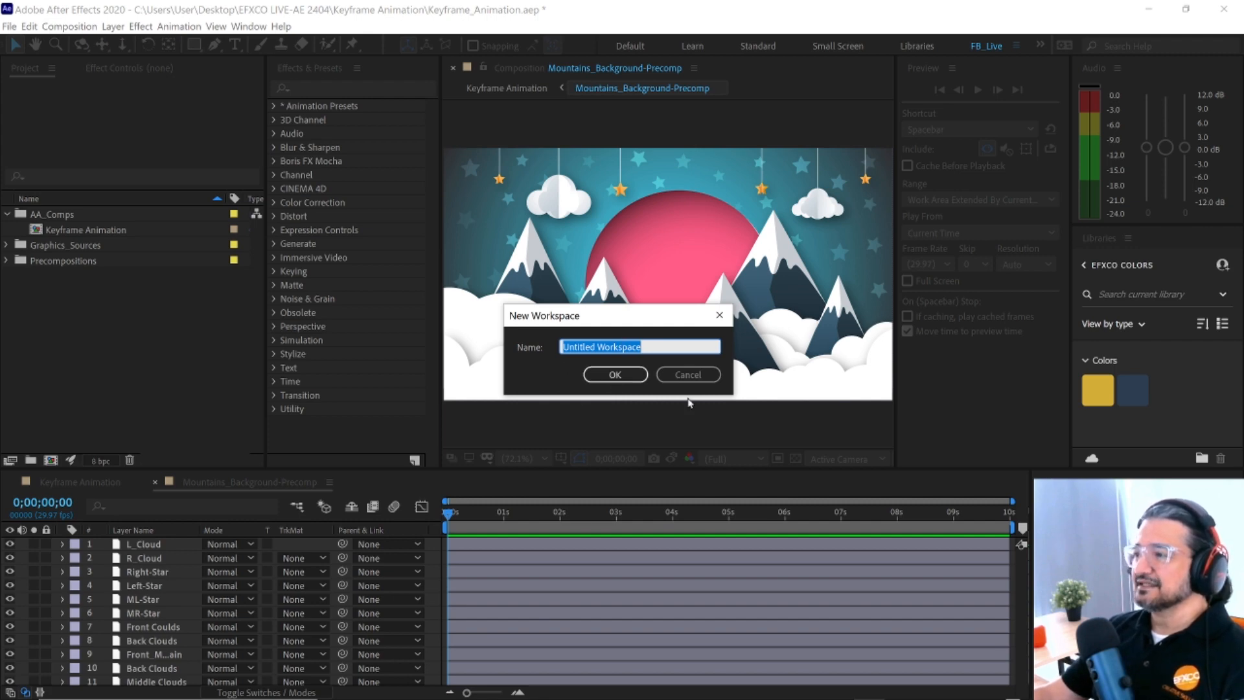
click(688, 375)
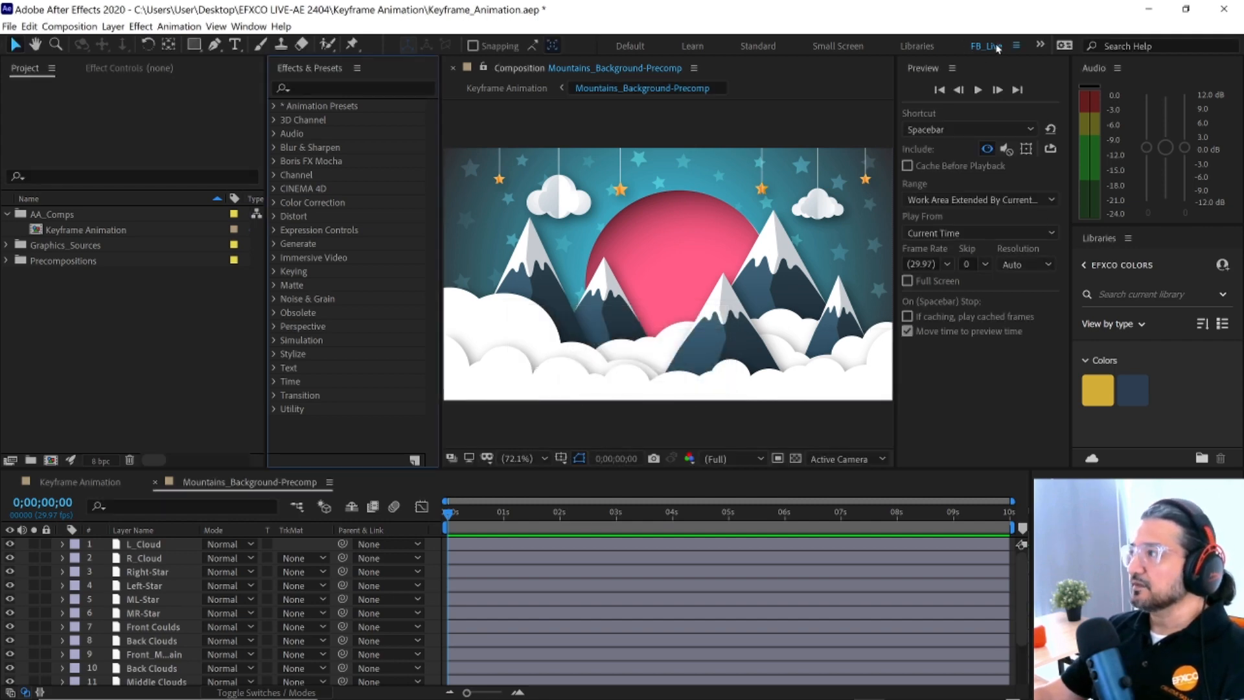
- View the Libraries workspace, return to FB_Live and reset it to its saved layout
click(1018, 47)
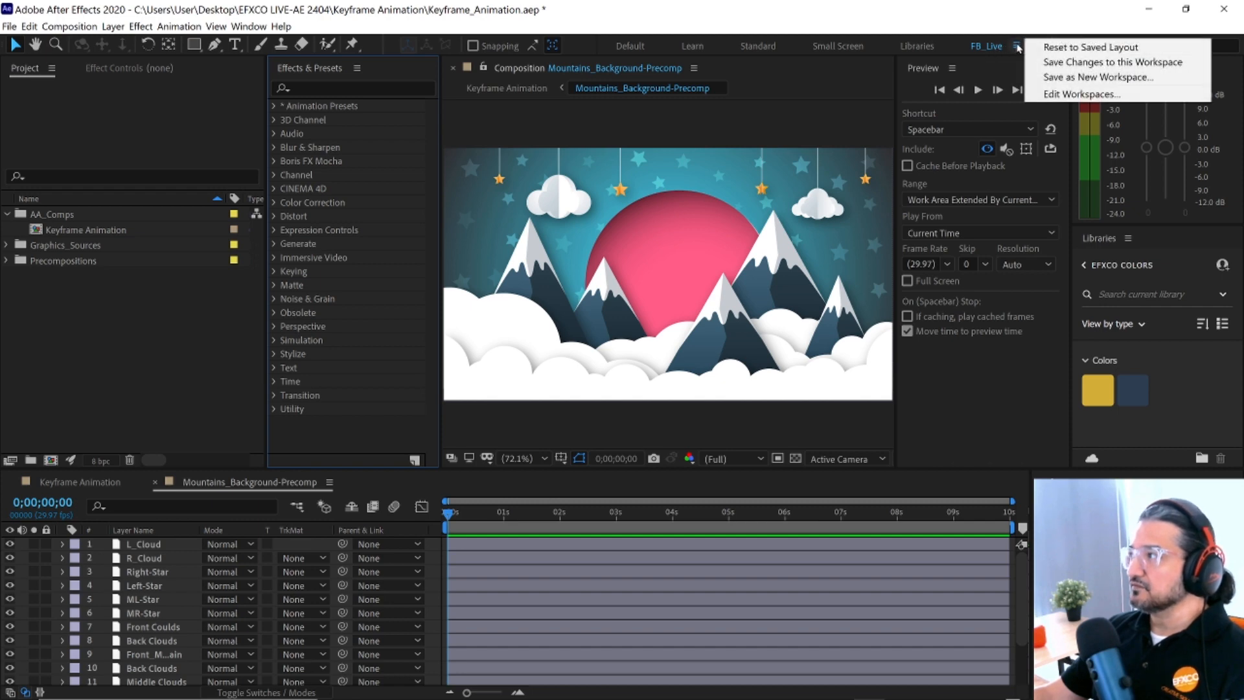
click(961, 49)
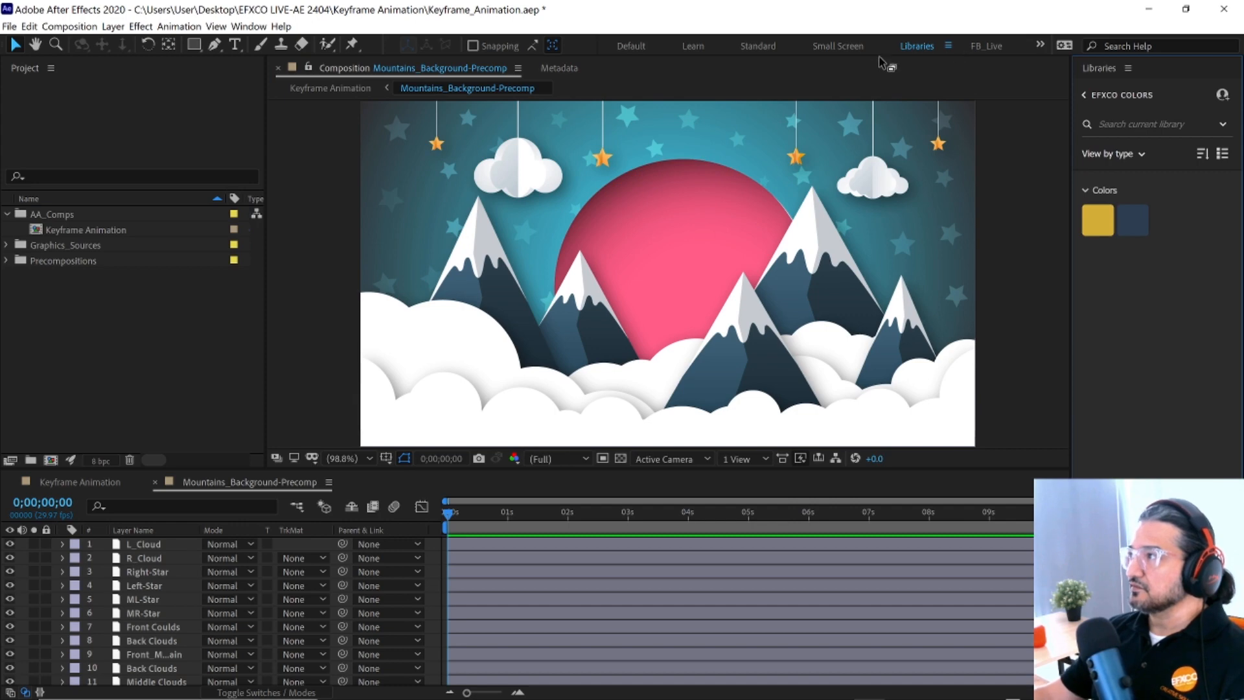
click(995, 47)
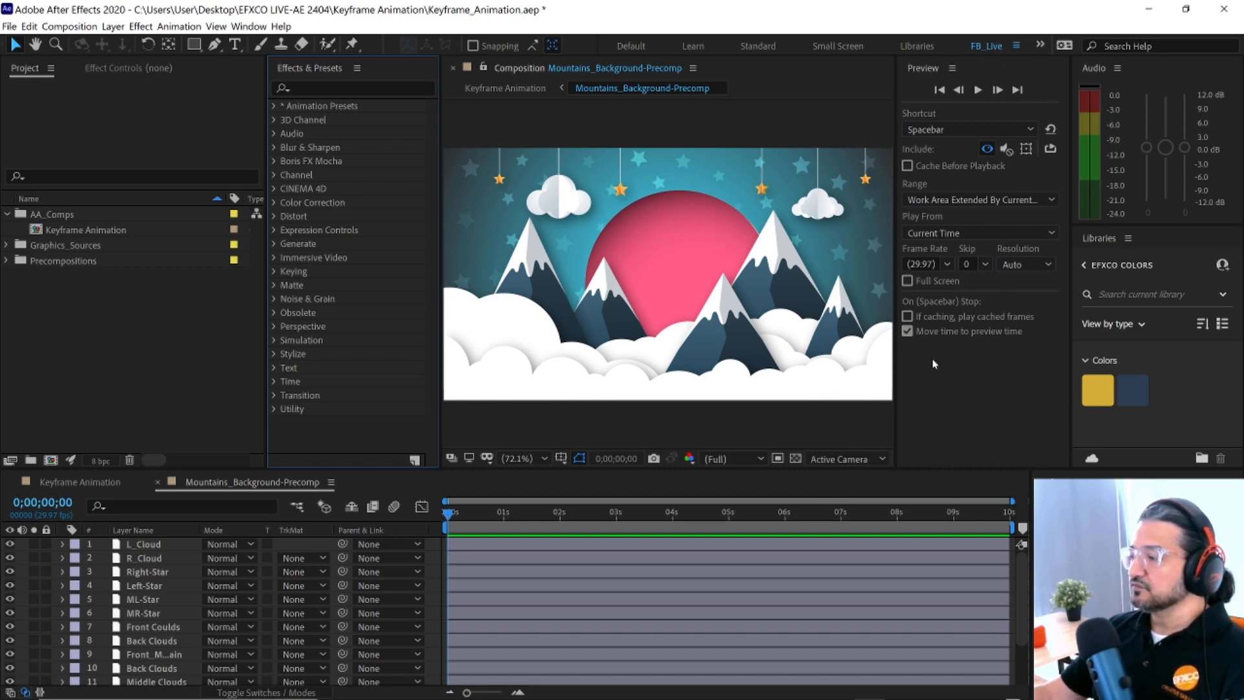
click(1016, 46)
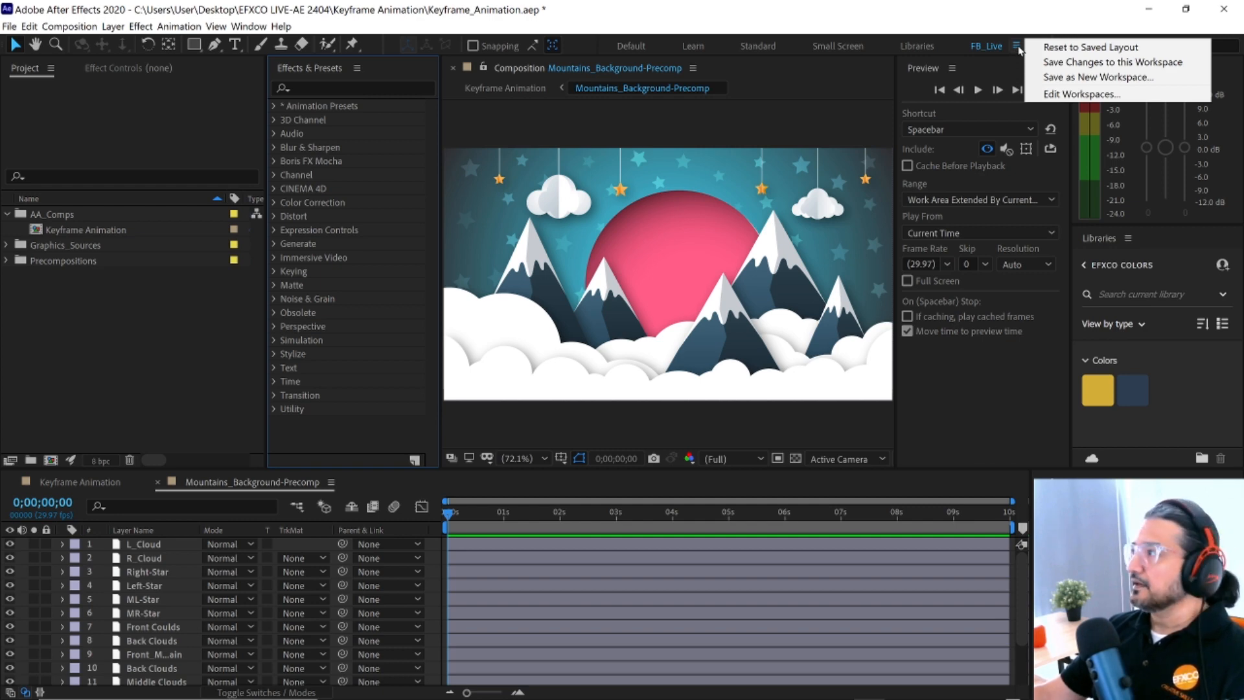
click(1088, 48)
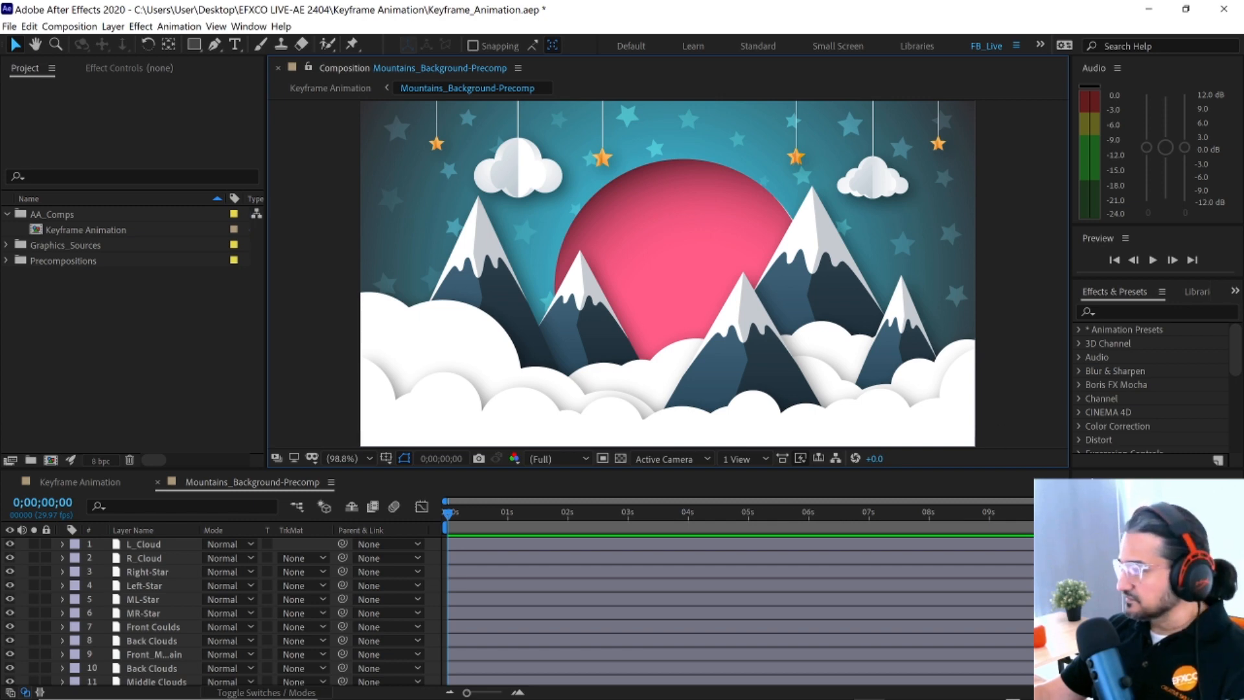
- Narrow the timeline panel slightly and extend its visible range to the composition's full 10 seconds
drag(1049, 580, 1029, 580)
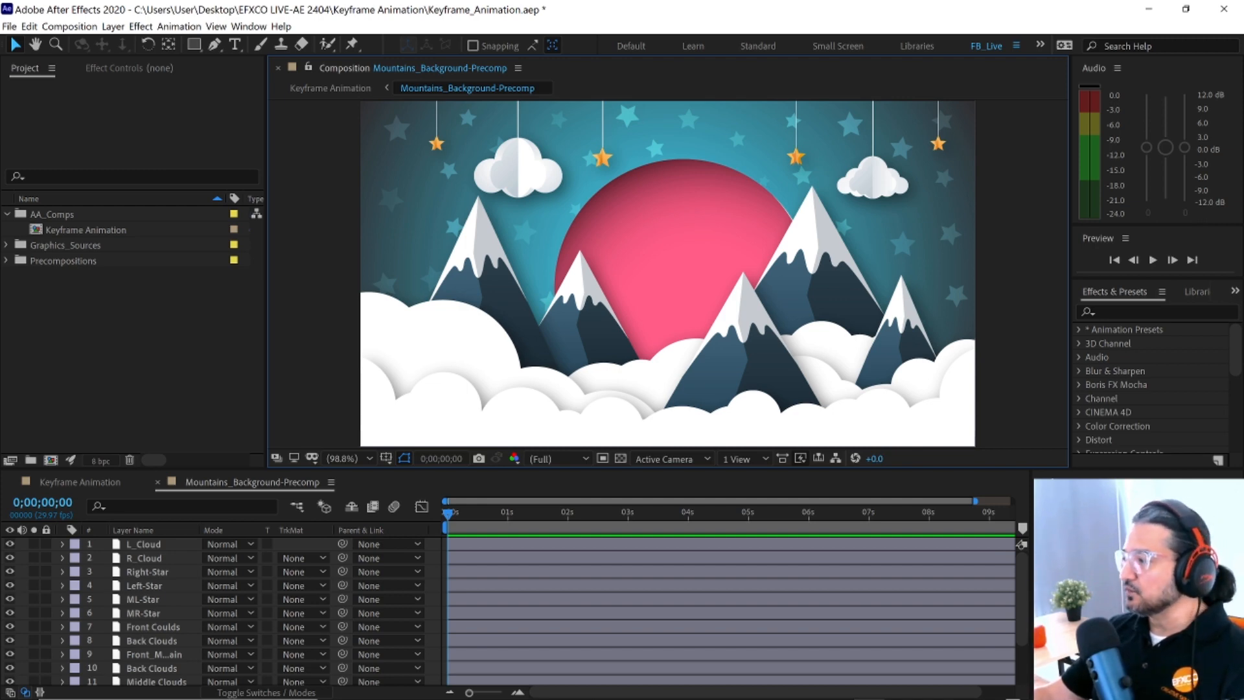
drag(975, 501, 1013, 501)
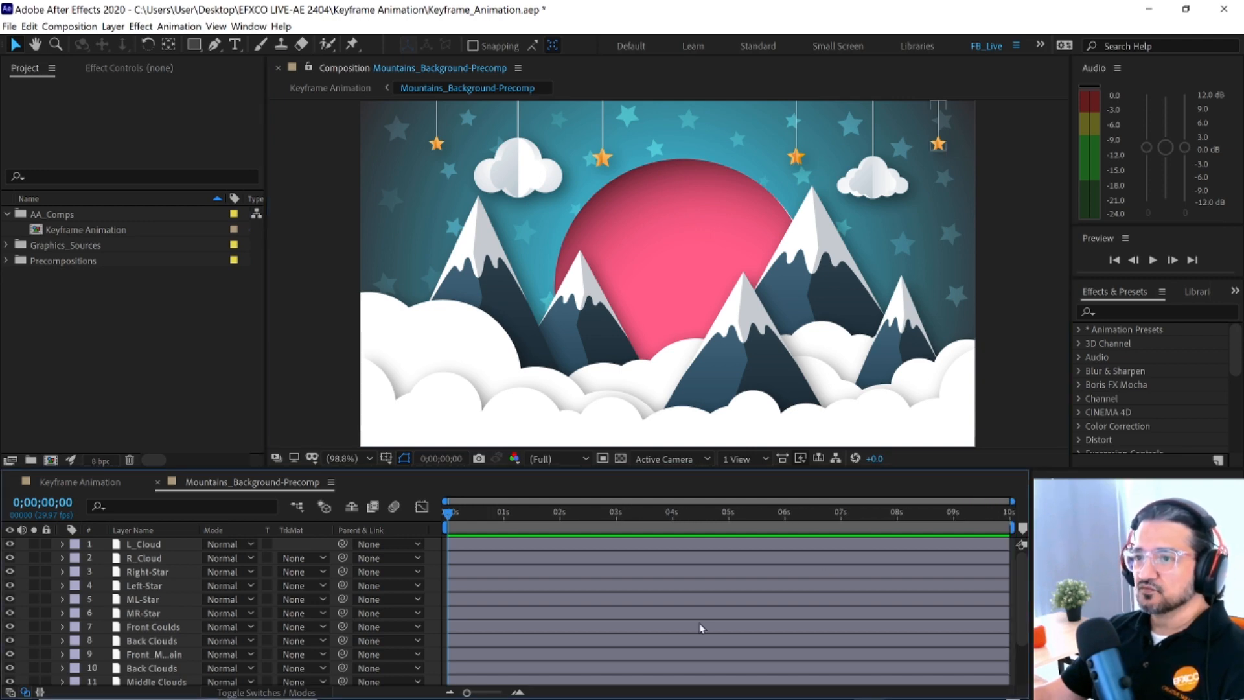
mouse_move(265, 346)
mouse_down()
mouse_move(241, 347)
mouse_move(267, 350)
mouse_up()
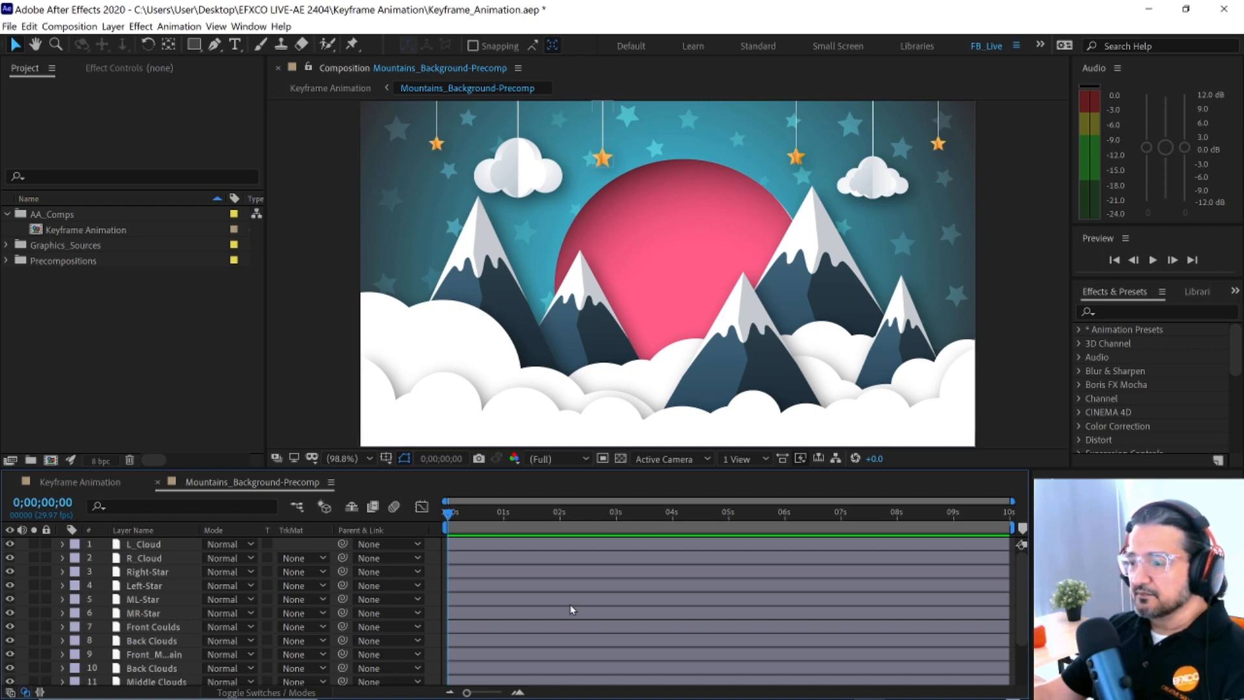
- Examine the Mountains_Background-Precomp layer stack from L_Cloud down to Background
scroll(526, 570, down, 3)
scroll(526, 571, up, 3)
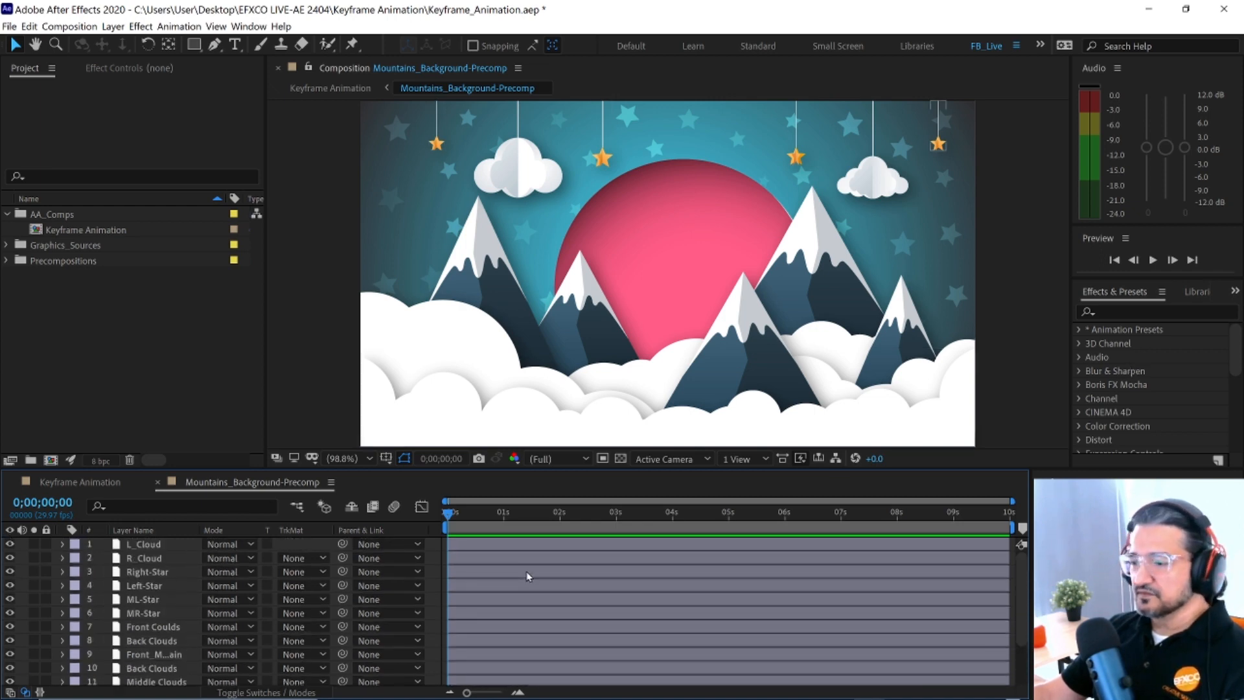
scroll(526, 571, down, 3)
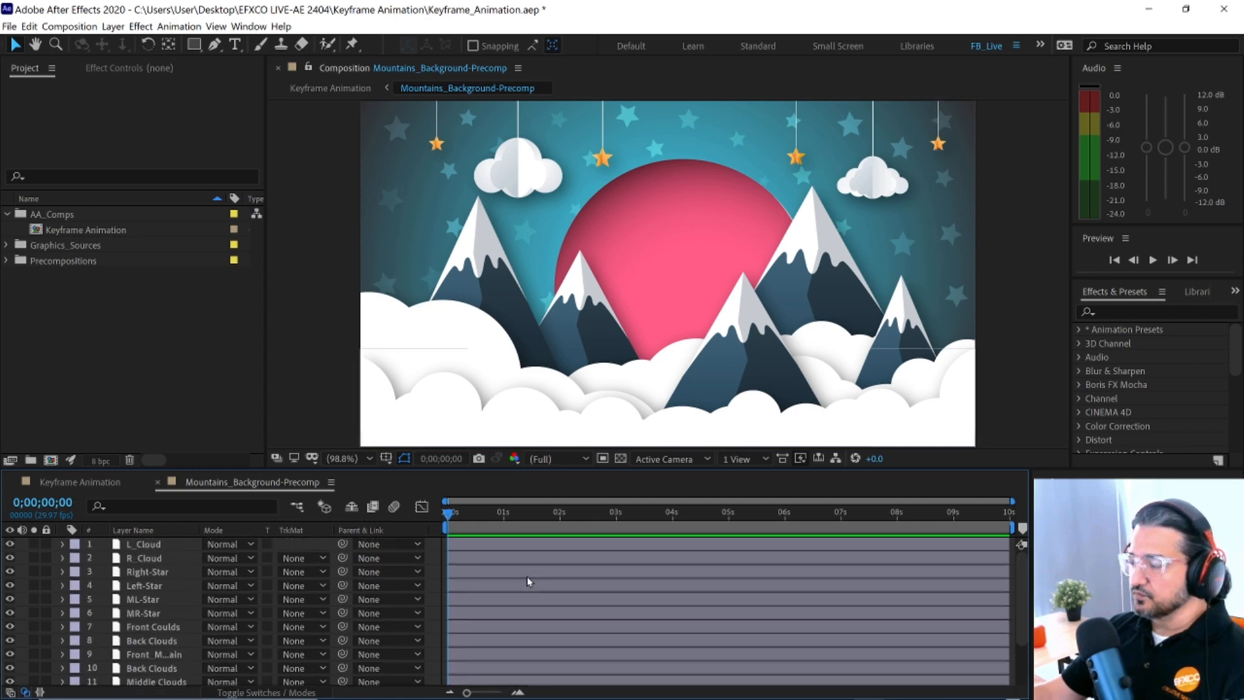
scroll(538, 579, up, 3)
scroll(548, 577, down, 3)
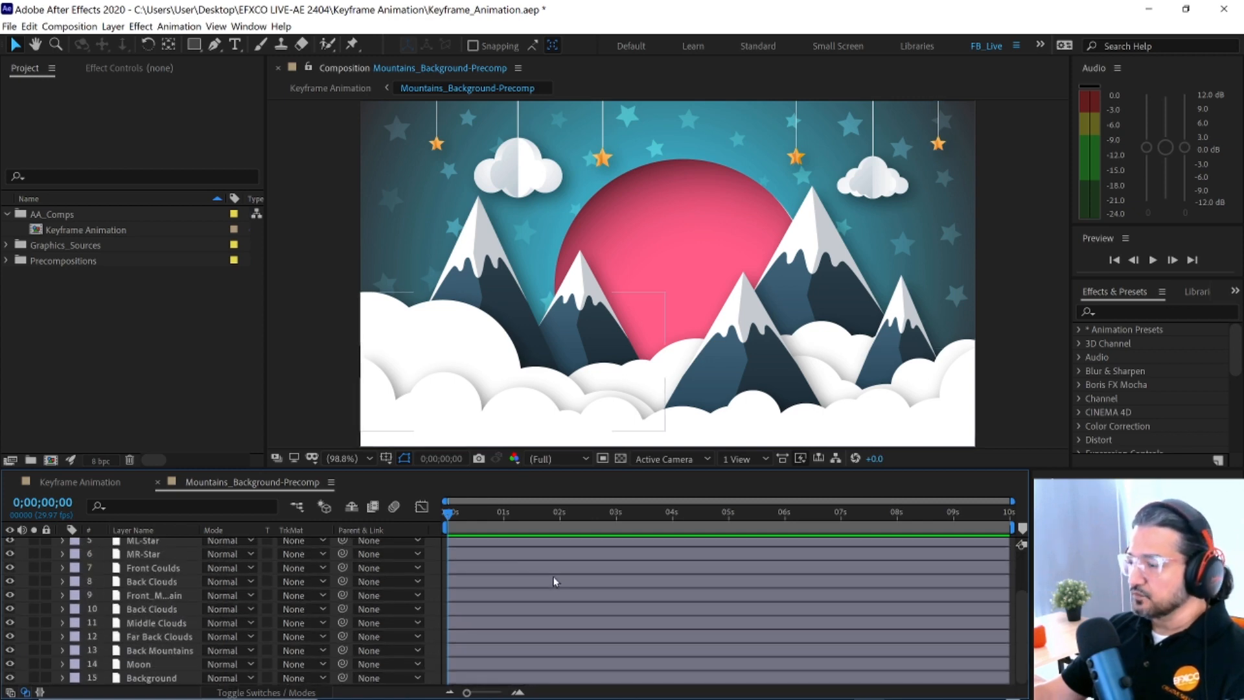
scroll(557, 580, up, 3)
scroll(557, 580, down, 3)
scroll(557, 580, up, 3)
scroll(557, 579, down, 3)
scroll(557, 580, up, 3)
scroll(558, 580, down, 3)
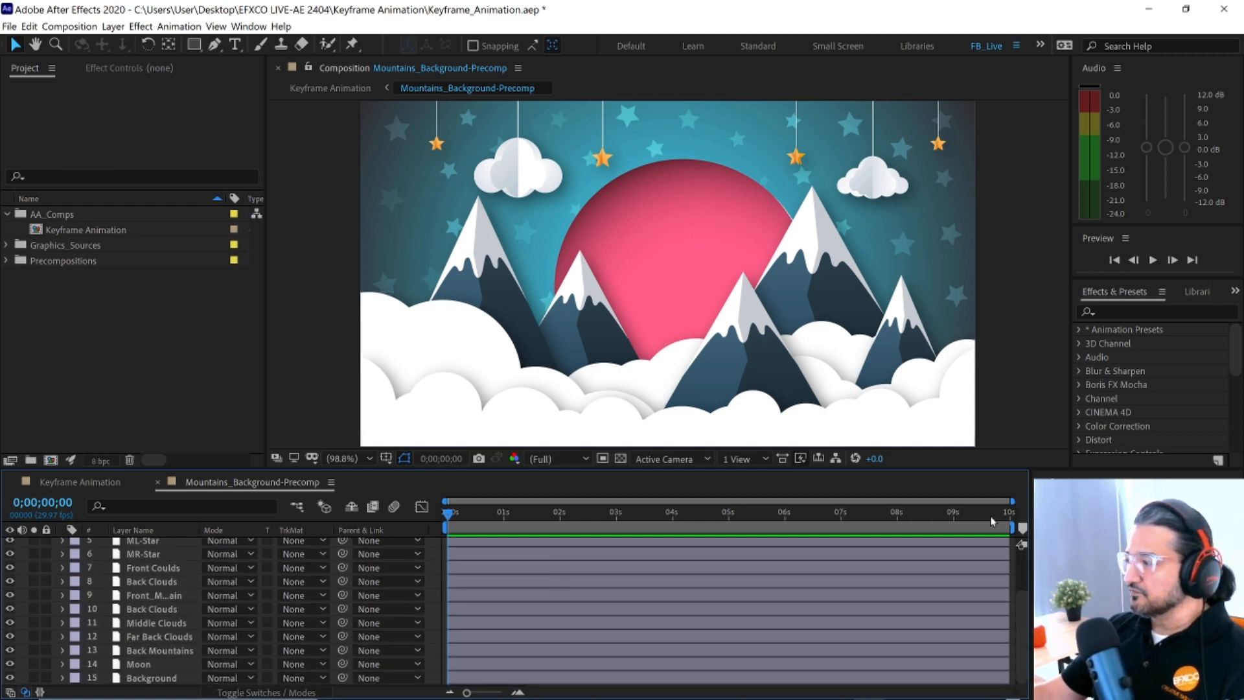
- Zoom the timeline to show less than five seconds and look through the layers both down the stack and along time
drag(1013, 501, 706, 515)
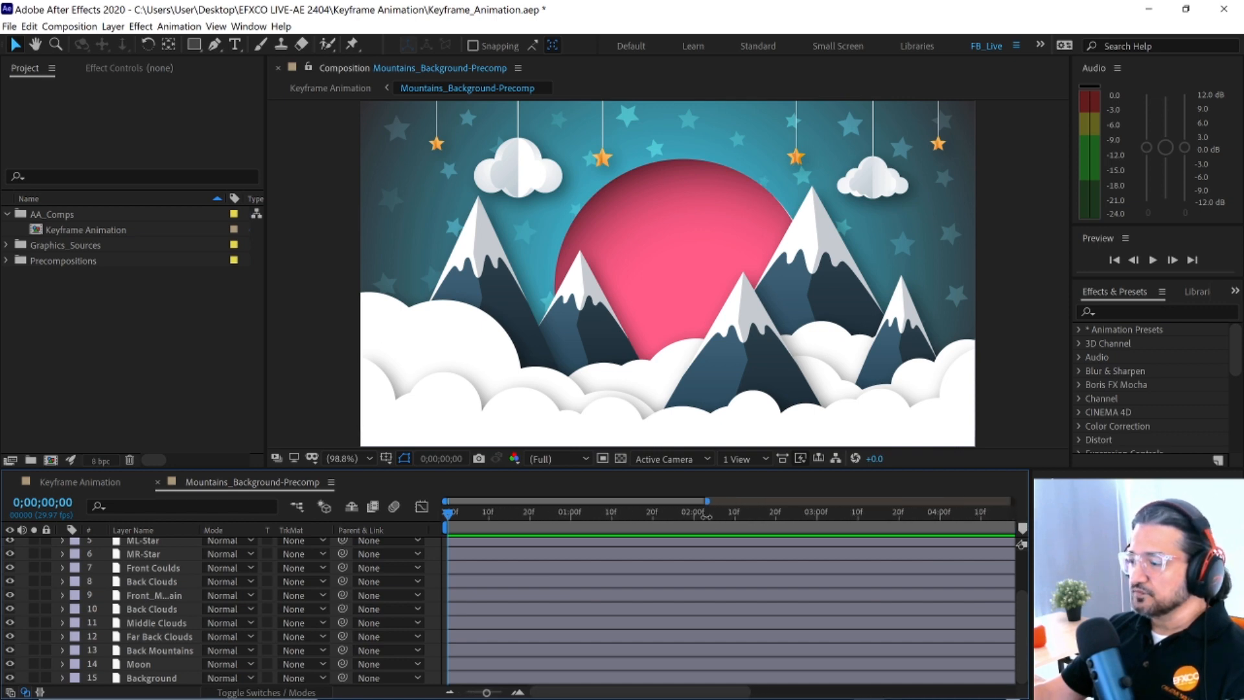
mouse_move(629, 693)
mouse_down()
mouse_move(791, 693)
mouse_move(612, 694)
mouse_move(852, 694)
mouse_move(612, 695)
mouse_up()
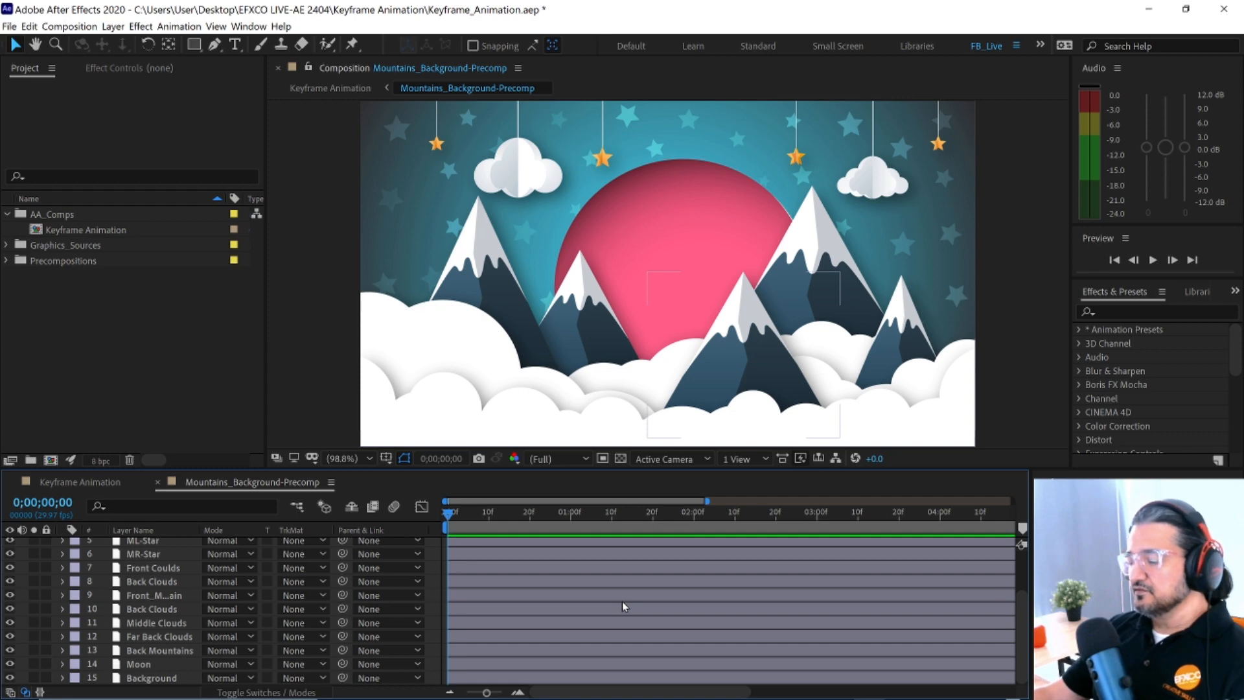
scroll(623, 606, up, 3)
scroll(624, 606, down, 3)
scroll(624, 607, up, 3)
scroll(623, 609, down, 2)
scroll(624, 609, up, 2)
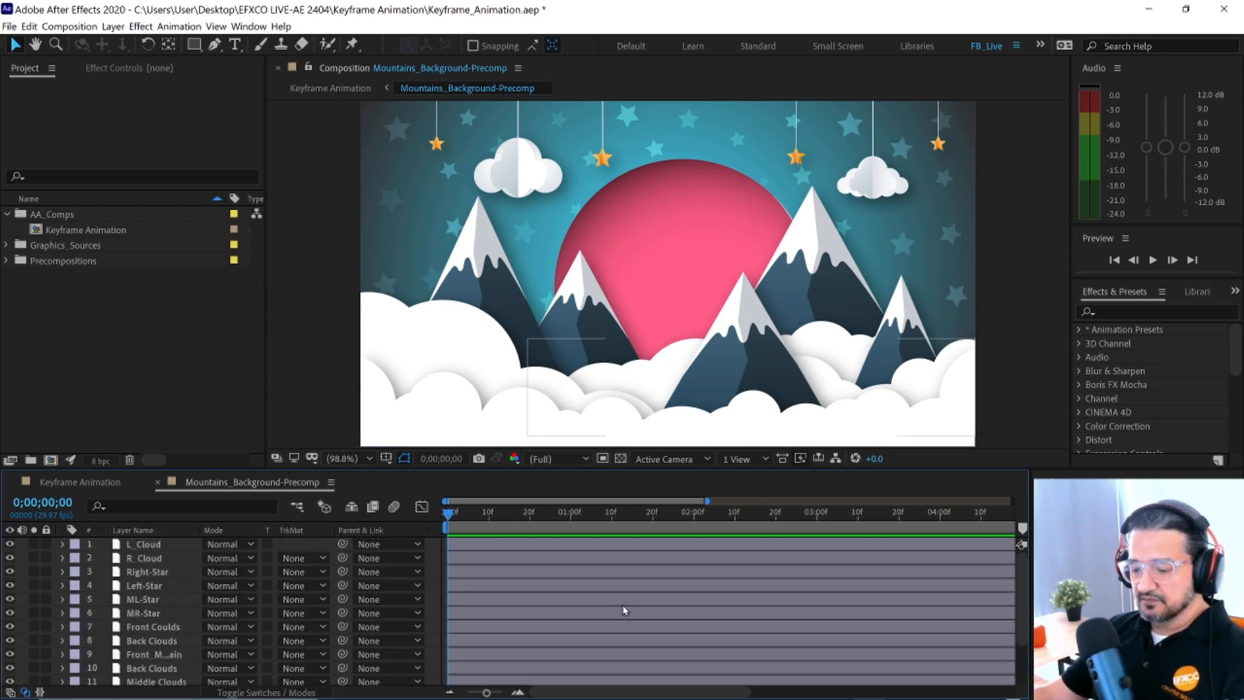
scroll(622, 610, down, 5)
scroll(620, 612, up, 8)
scroll(619, 613, down, 2)
scroll(620, 613, down, 4)
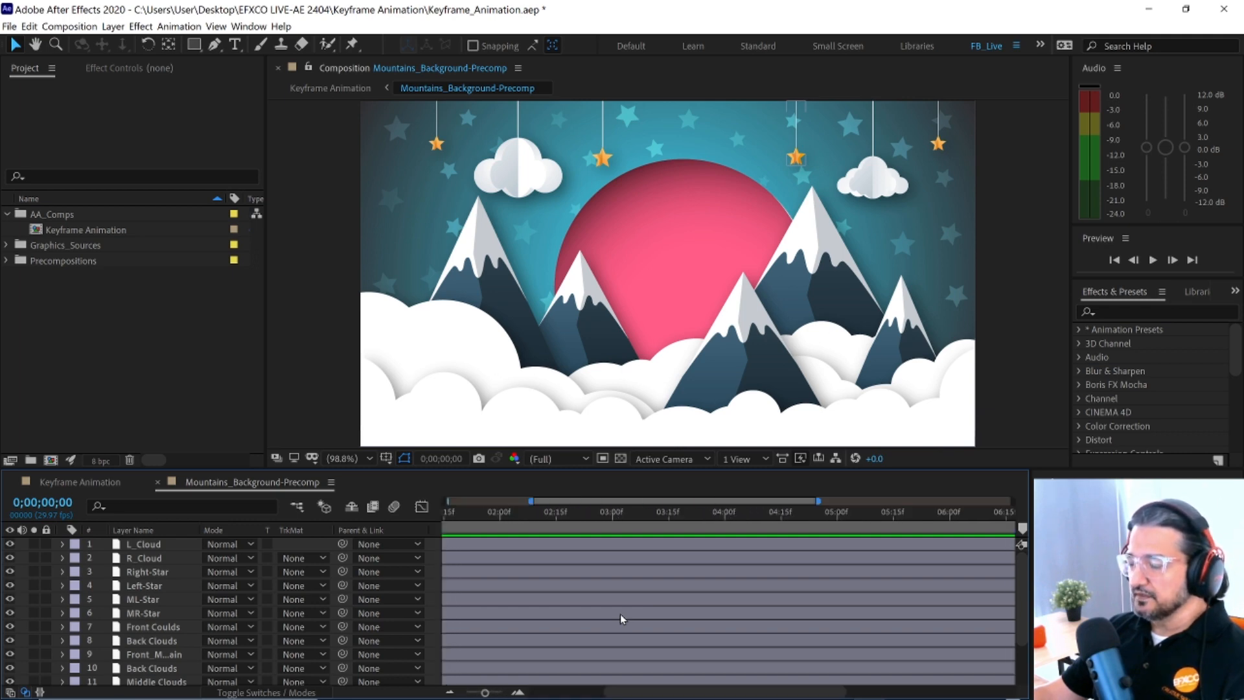
scroll(620, 614, down, 2)
scroll(620, 615, left, 1)
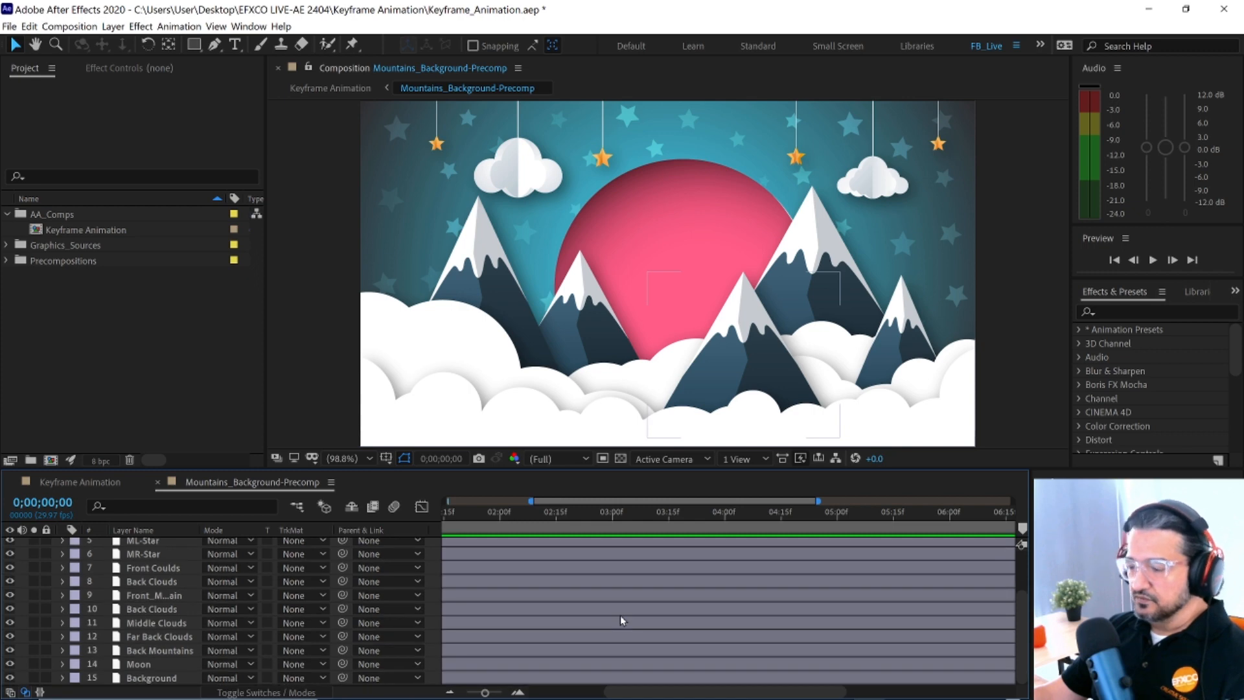
scroll(620, 616, right, 3)
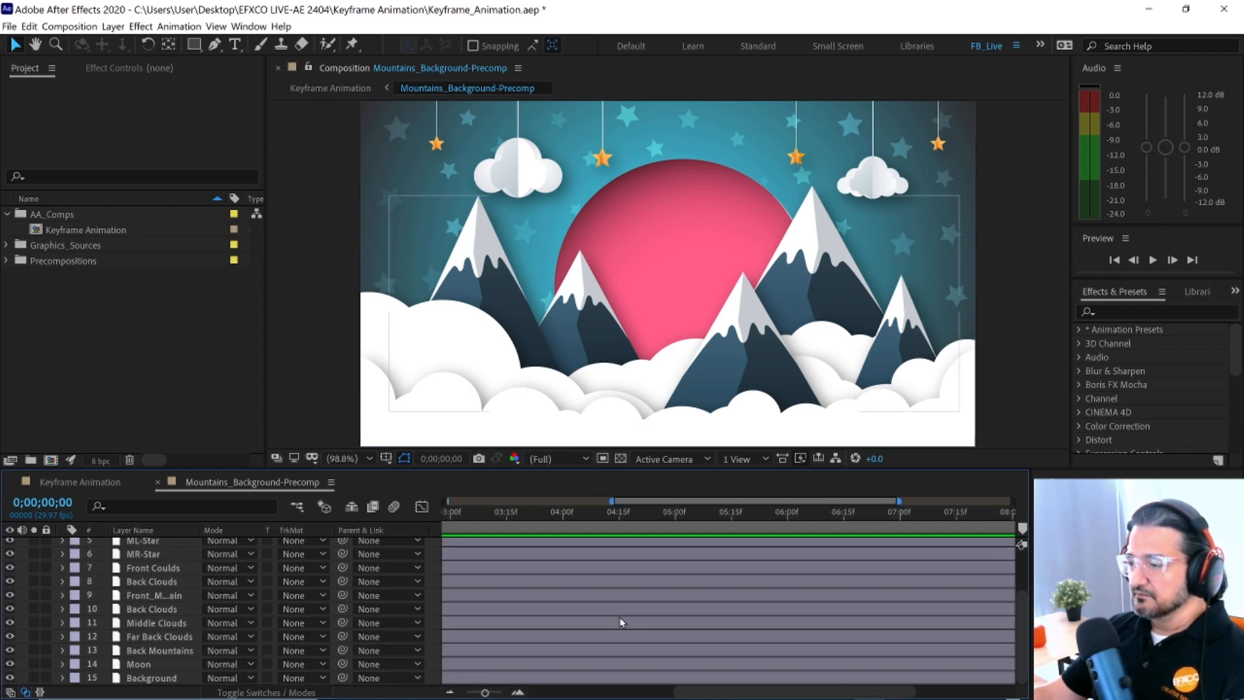
- Look back and forth along the Mountains_Background-Precomp timeline, ending at the start of the composition
scroll(620, 619, right, 5)
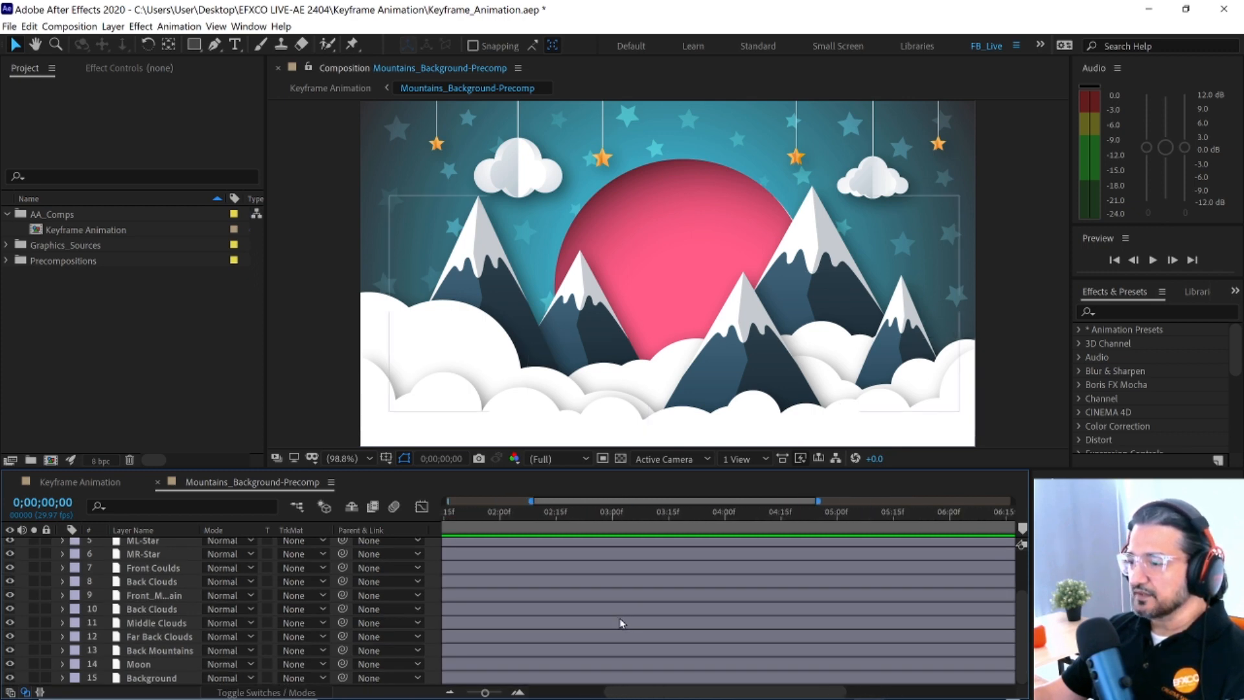
scroll(620, 623, left, 5)
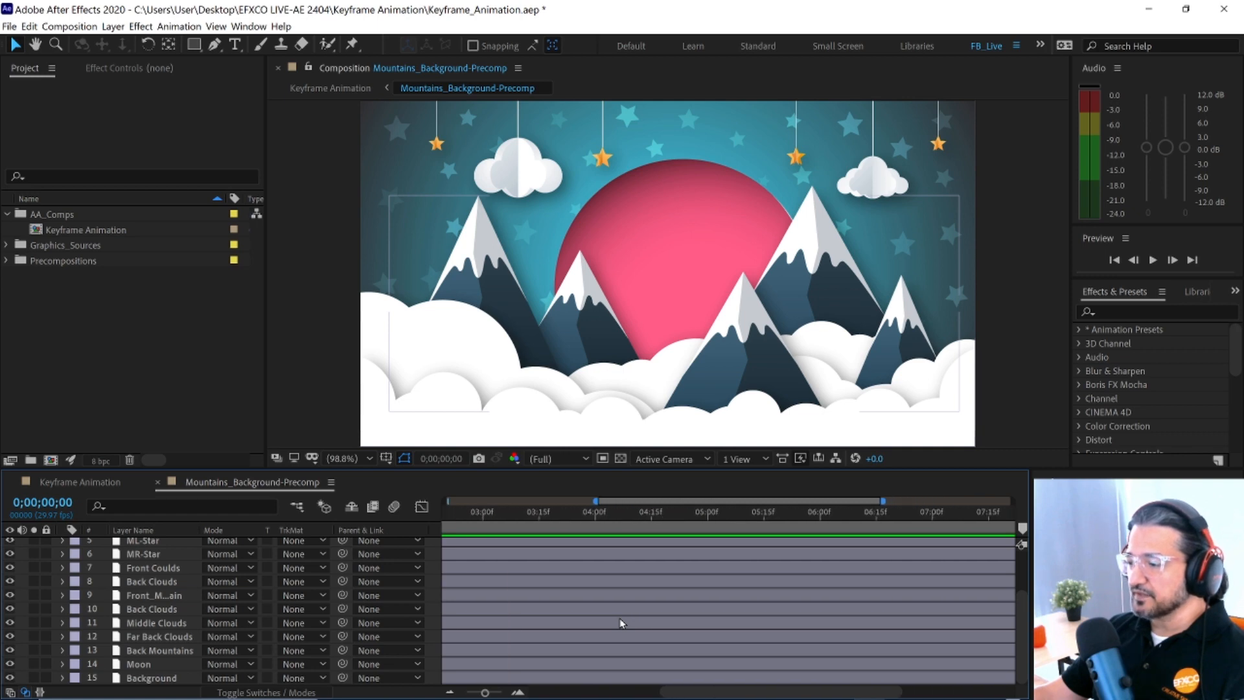
drag(764, 698, 706, 698)
scroll(705, 590, right, 5)
scroll(705, 589, left, 3)
scroll(707, 591, right, 5)
scroll(711, 597, right, 2)
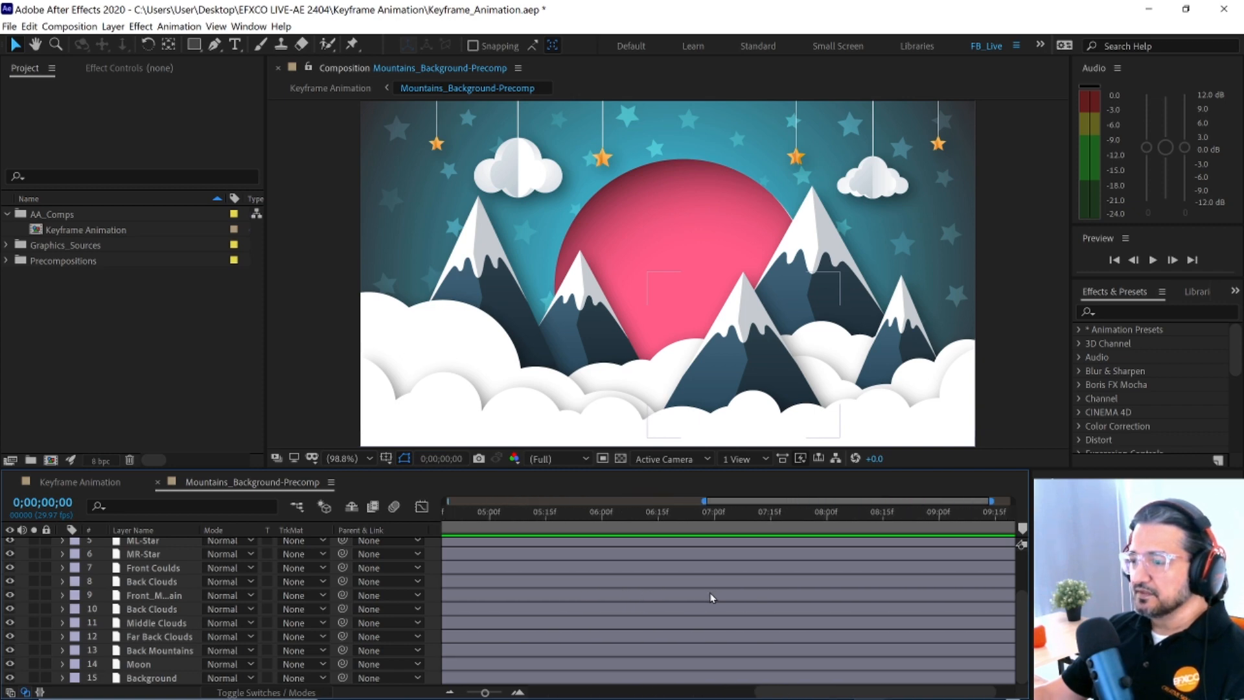
scroll(712, 596, left, 9)
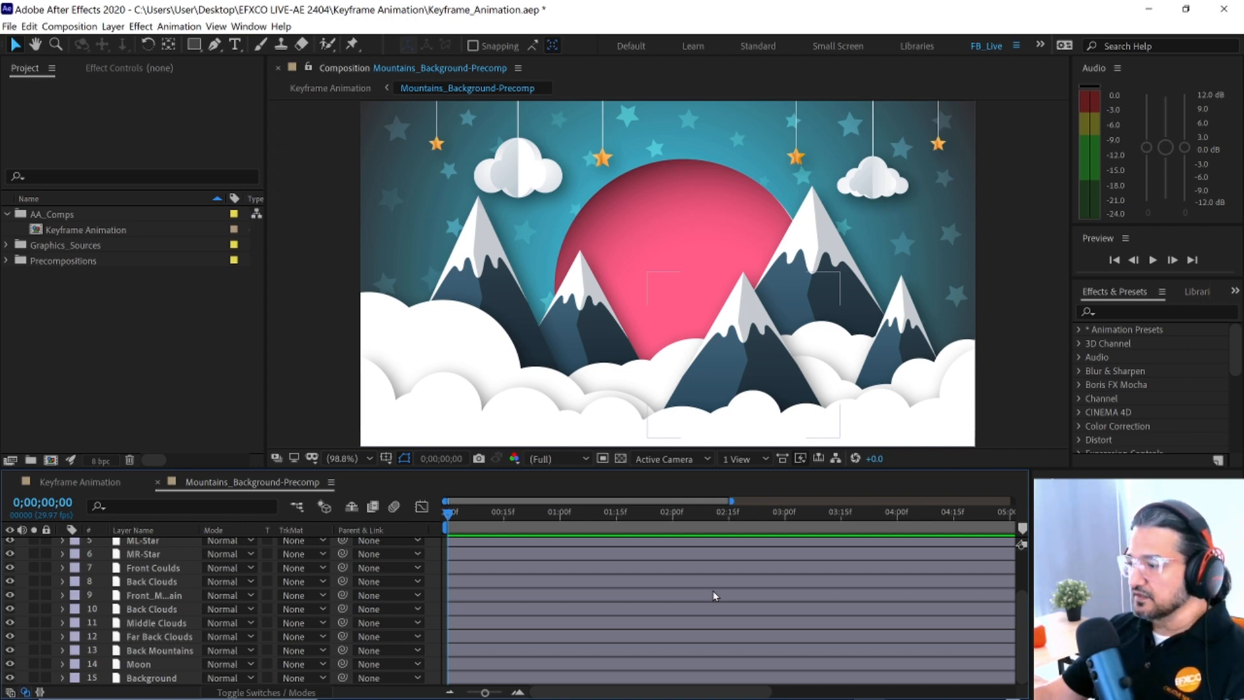
scroll(713, 595, right, 5)
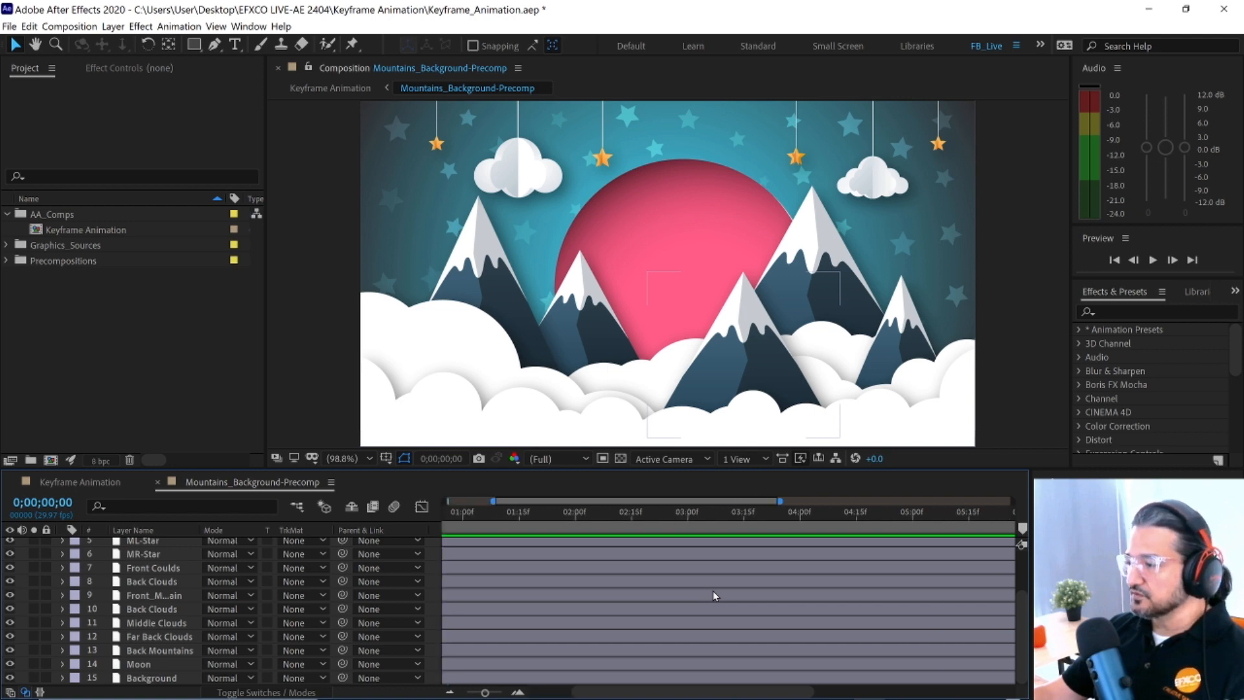
scroll(708, 594, left, 5)
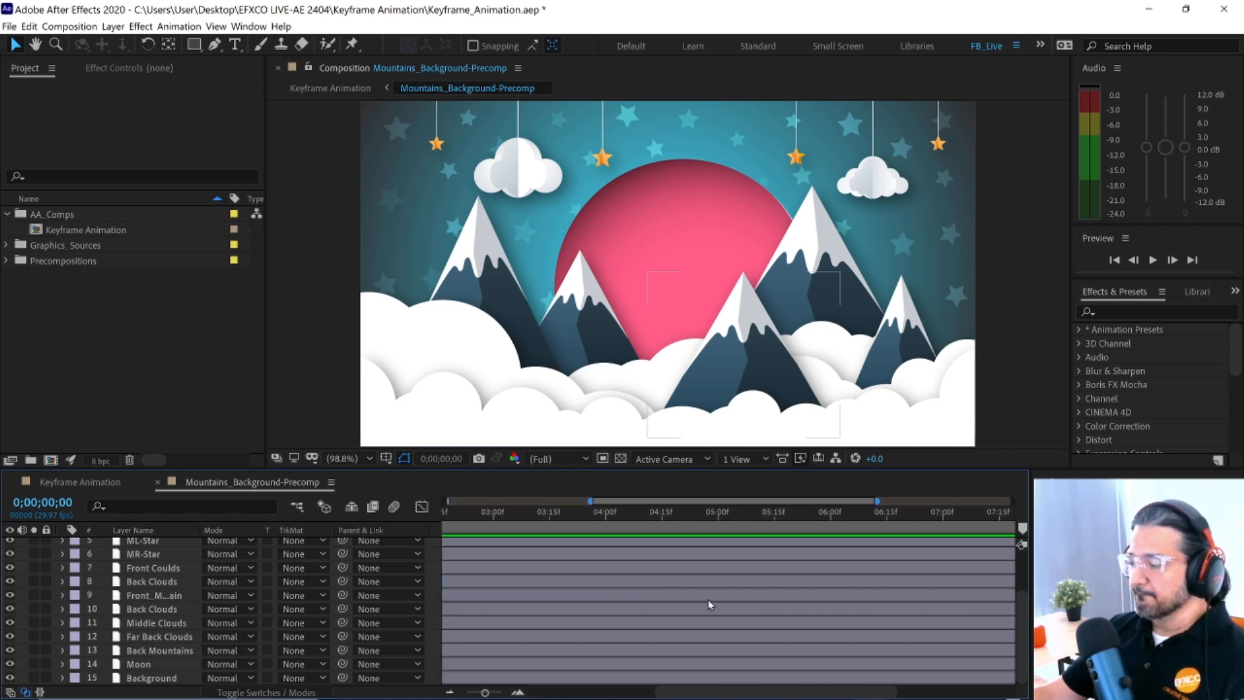
mouse_move(758, 694)
mouse_down()
mouse_move(810, 694)
mouse_move(755, 695)
mouse_up()
scroll(705, 581, right, 5)
scroll(712, 587, left, 5)
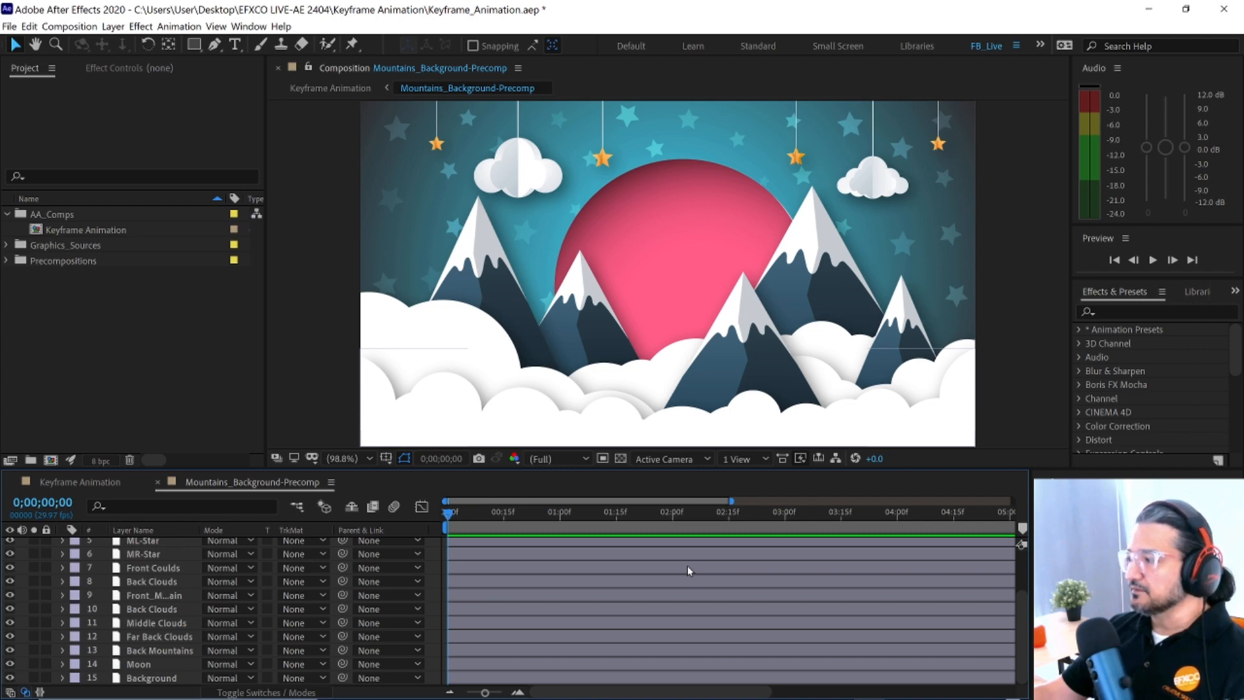
- Switch to the Keyframe Animation composition with layer source names shown, and try moving the balloon slightly in the composition view
click(78, 485)
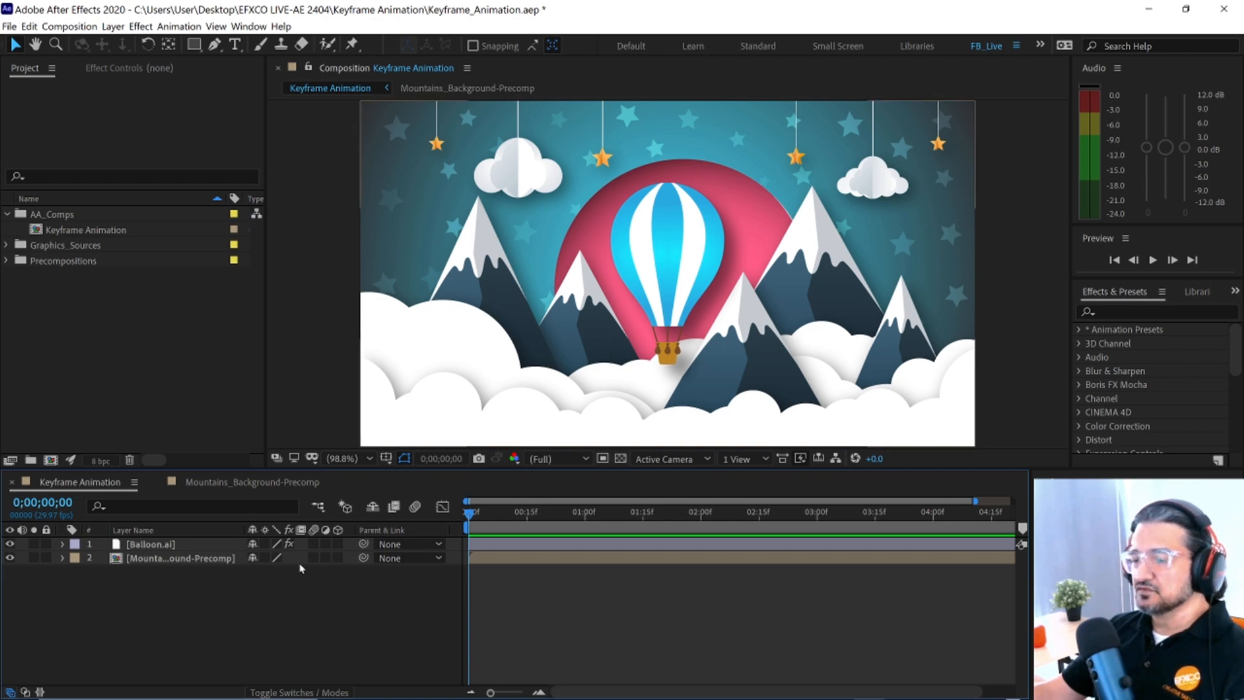
click(134, 530)
drag(659, 283, 646, 259)
key(ctrl+z)
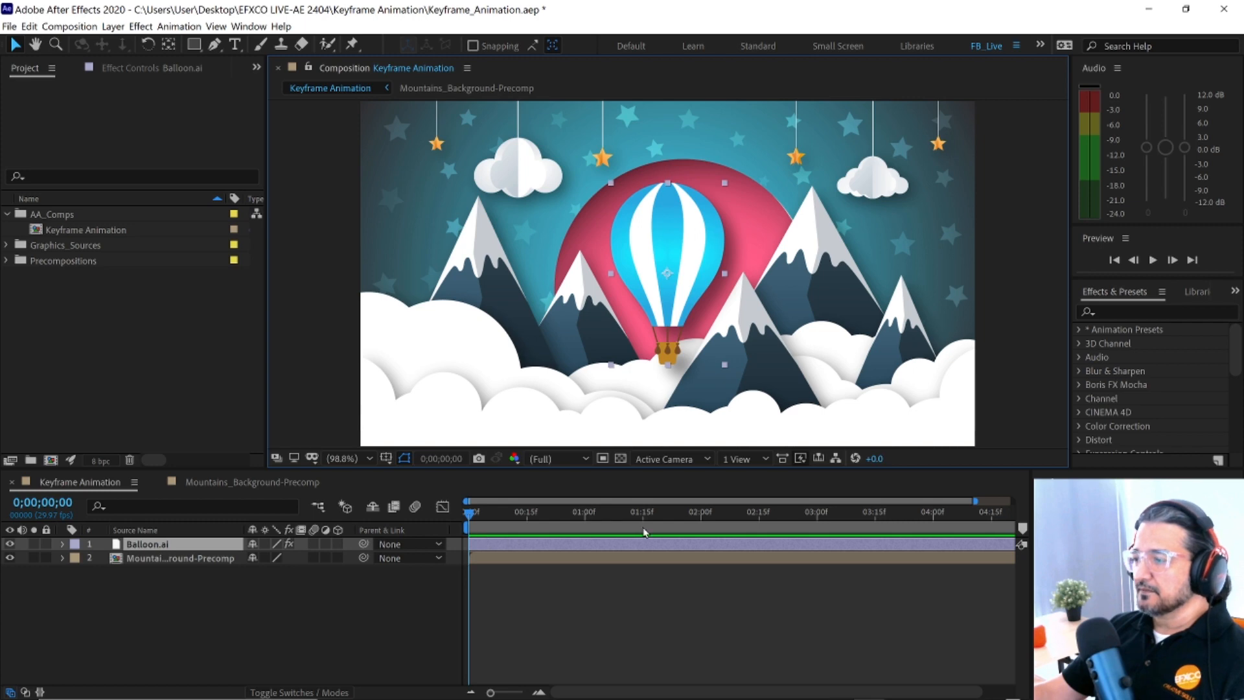
- Trim the Balloon.ai layer to start at 1 second and end at 3 seconds, with the full composition duration in view
drag(471, 544, 583, 544)
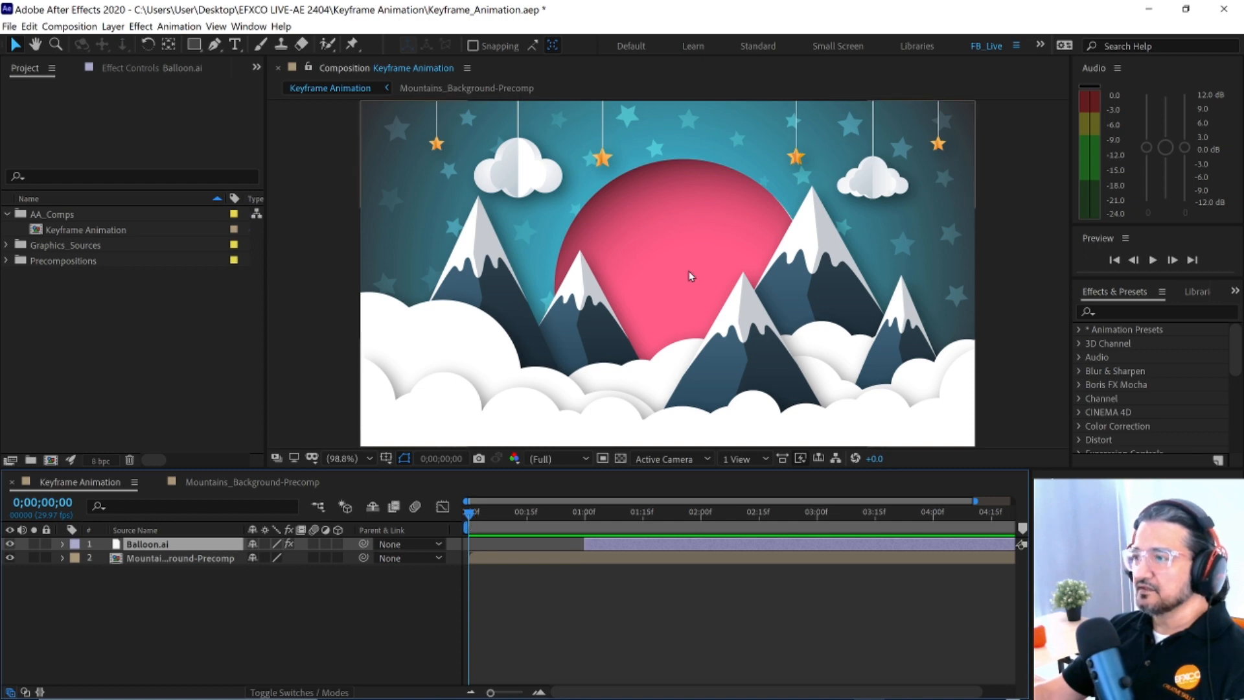
drag(476, 516, 818, 540)
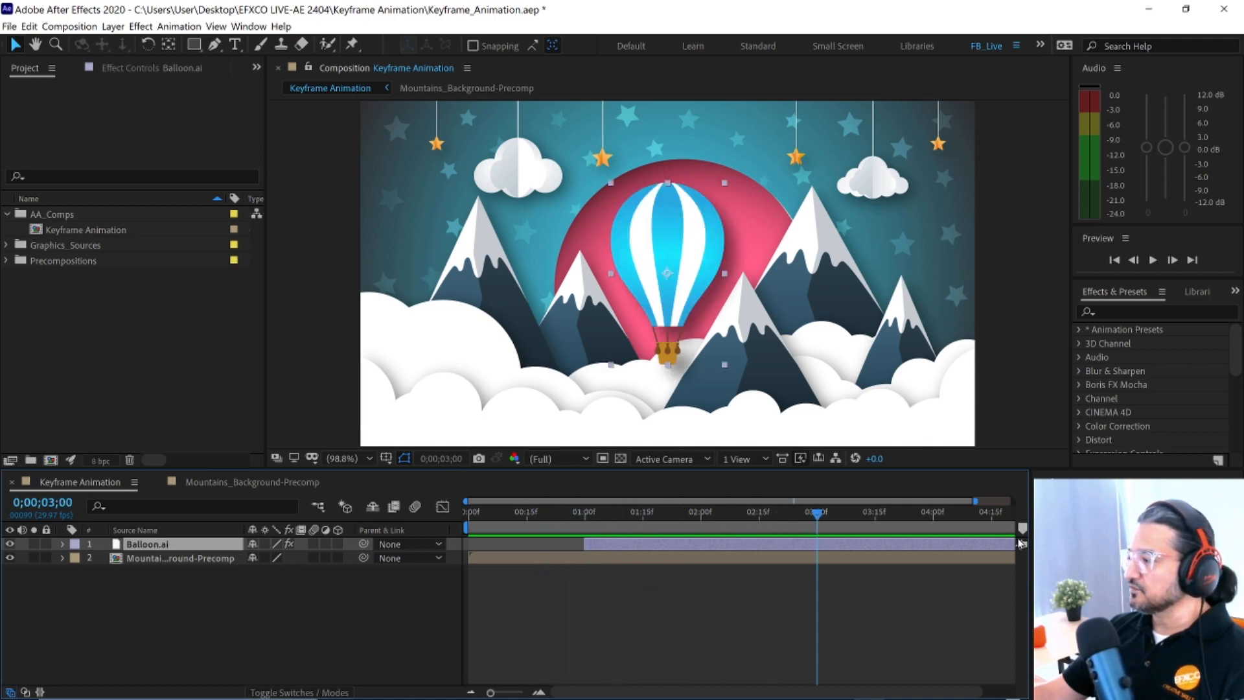
drag(975, 500, 1020, 504)
drag(1008, 548, 794, 548)
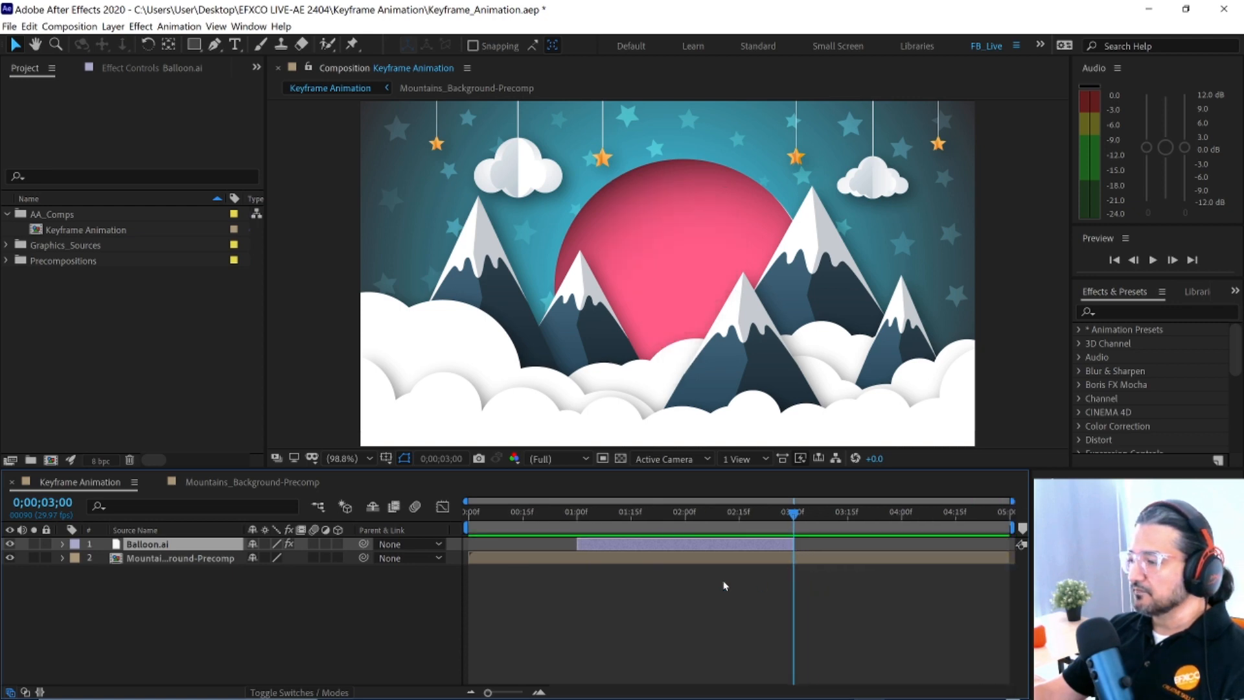
- Scrub within the Balloon.ai layer and jump the playhead repeatedly between its in and out points, ending at the out point
drag(573, 515, 648, 586)
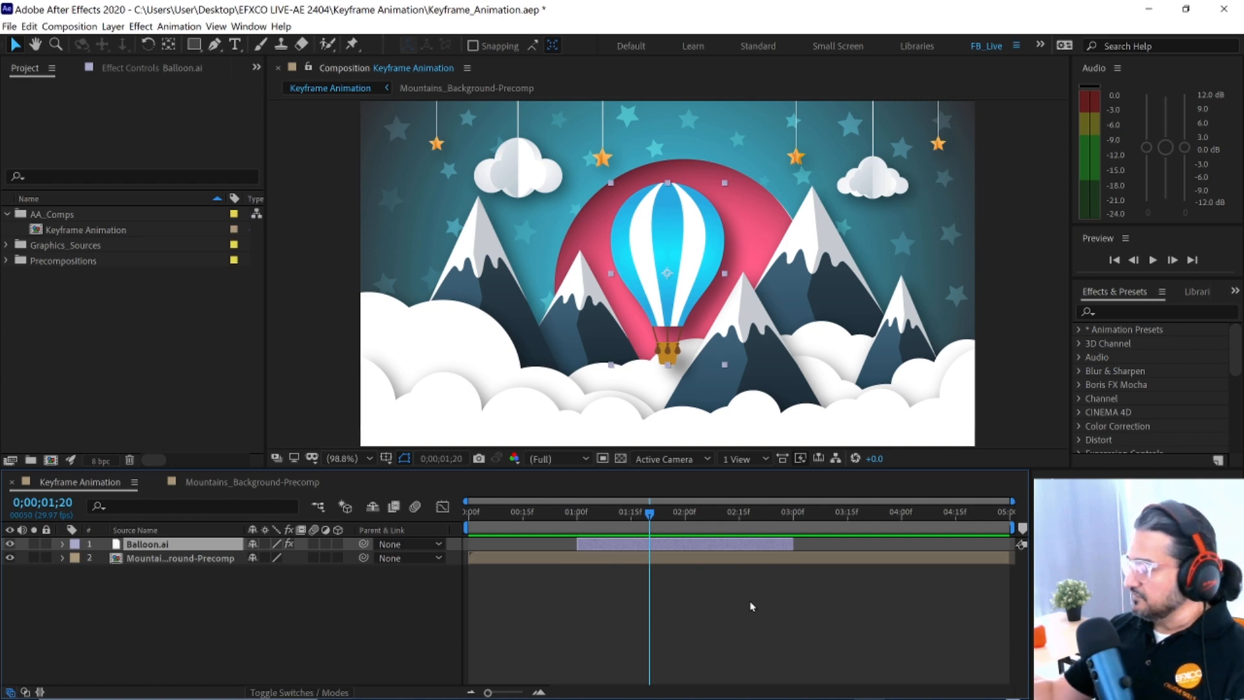
drag(650, 516, 641, 584)
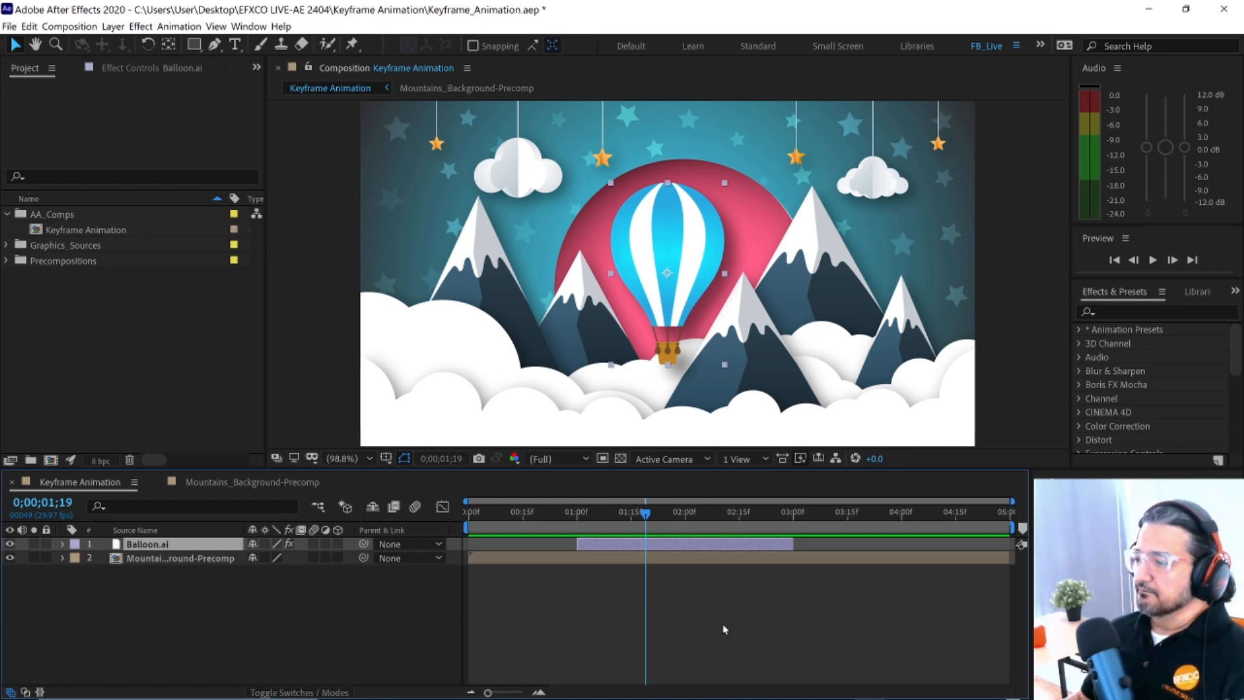
key(i)
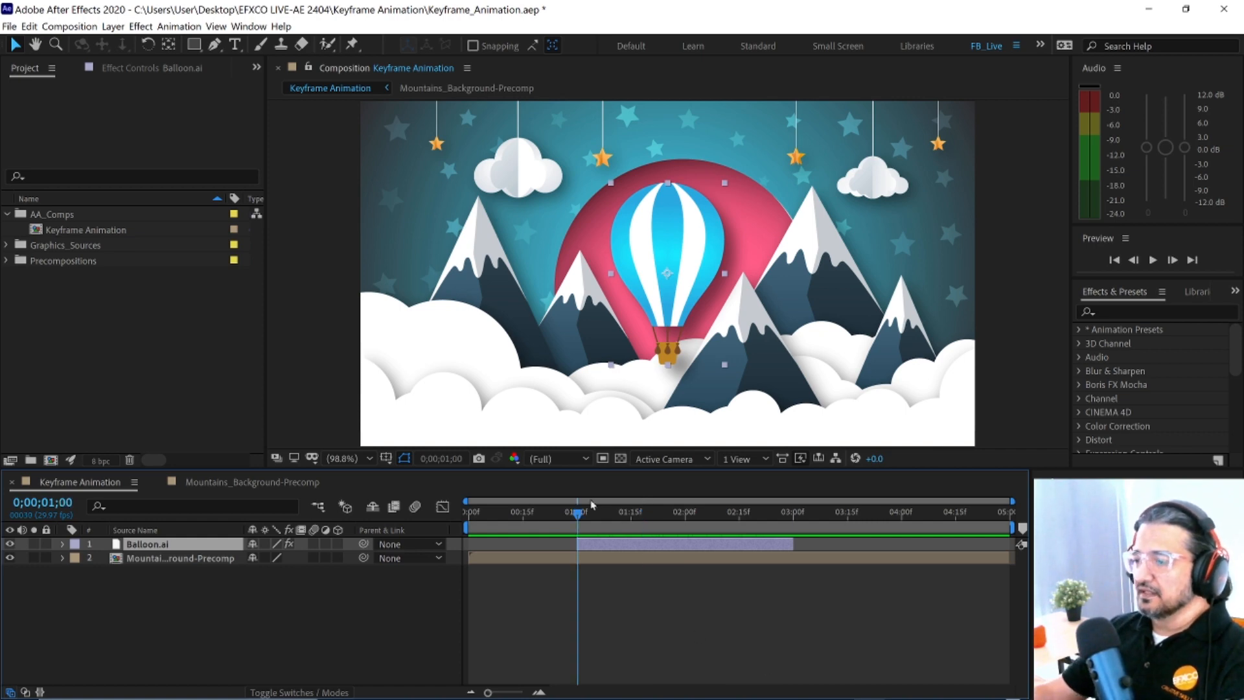
key(o)
key(i)
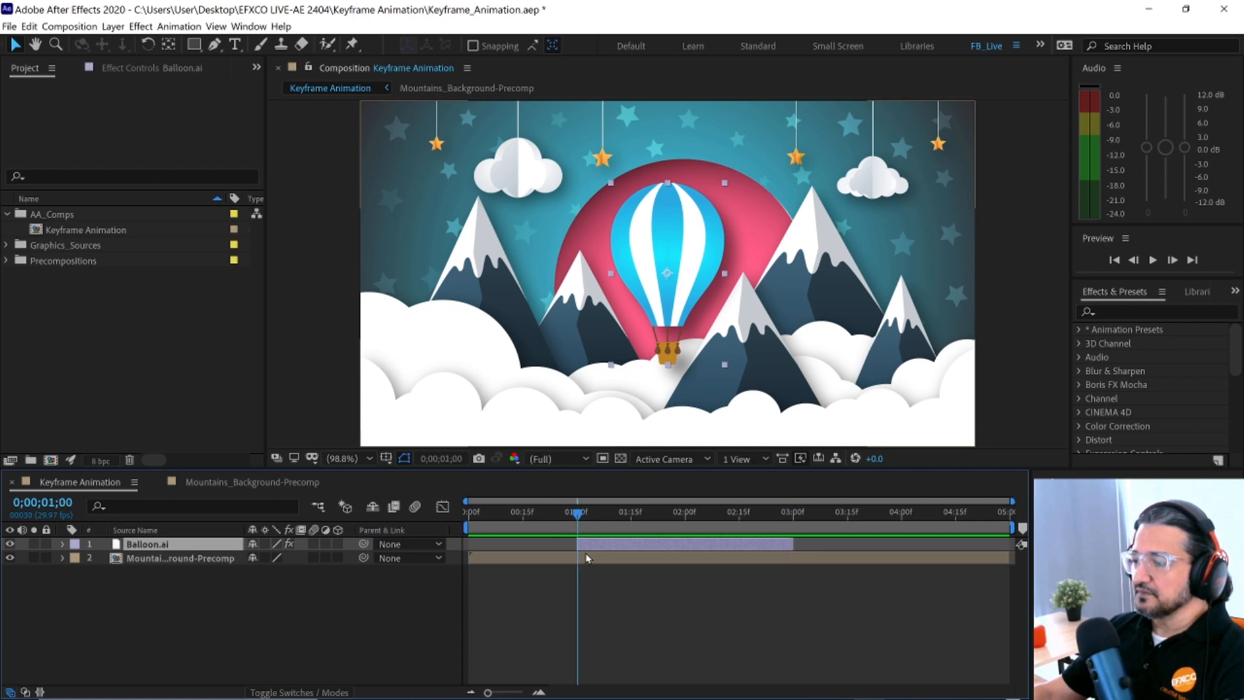
key(o)
key(i)
key(o)
key(i)
key(o)
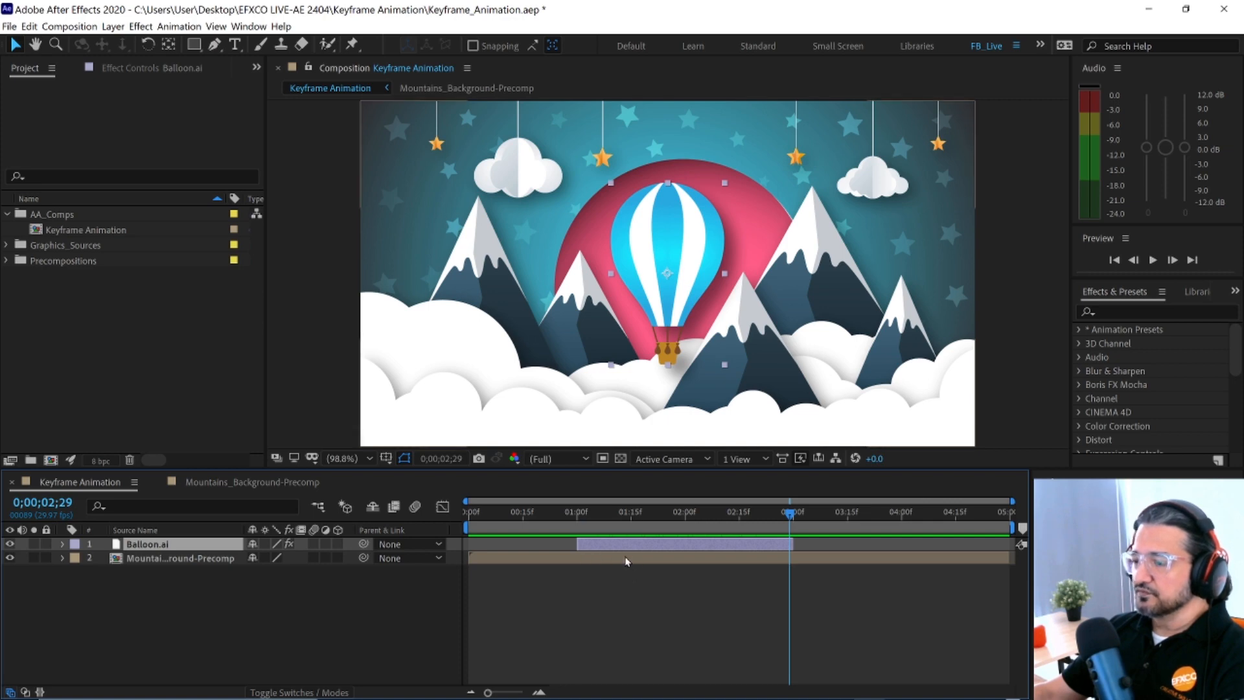
- Select the Mountains_Background-Precomp layer and move the playhead to the composition's first frame and its last frame
click(202, 559)
key(Home)
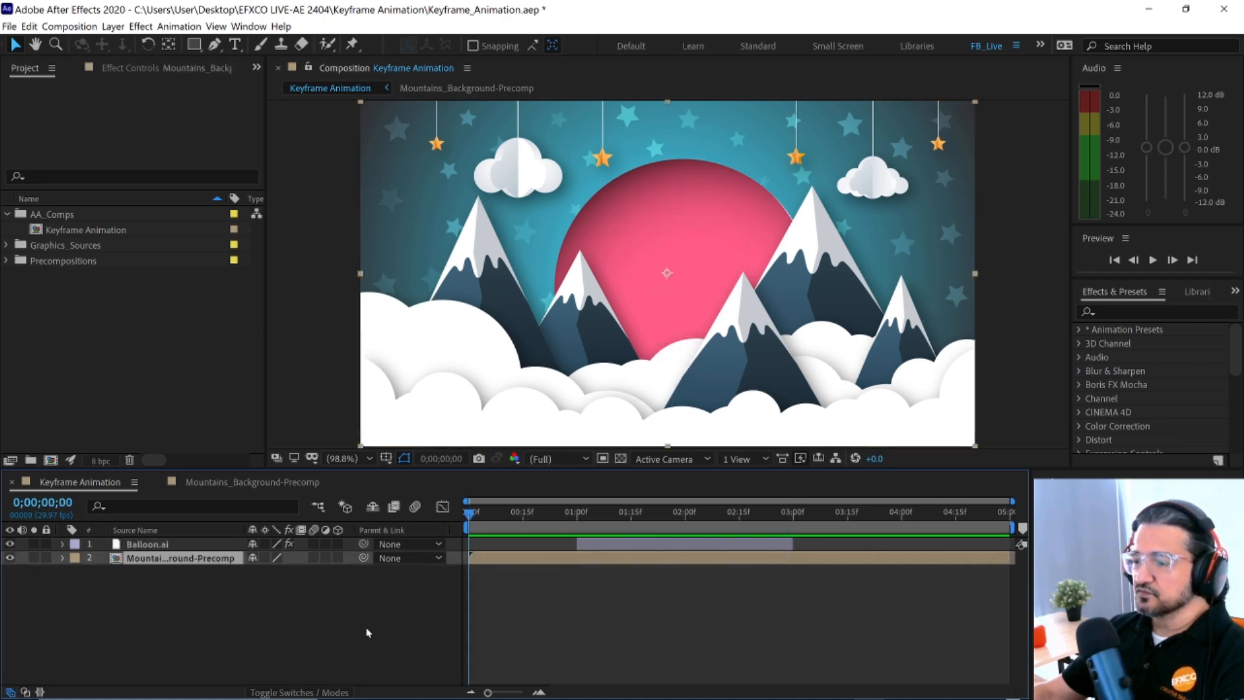
key(End)
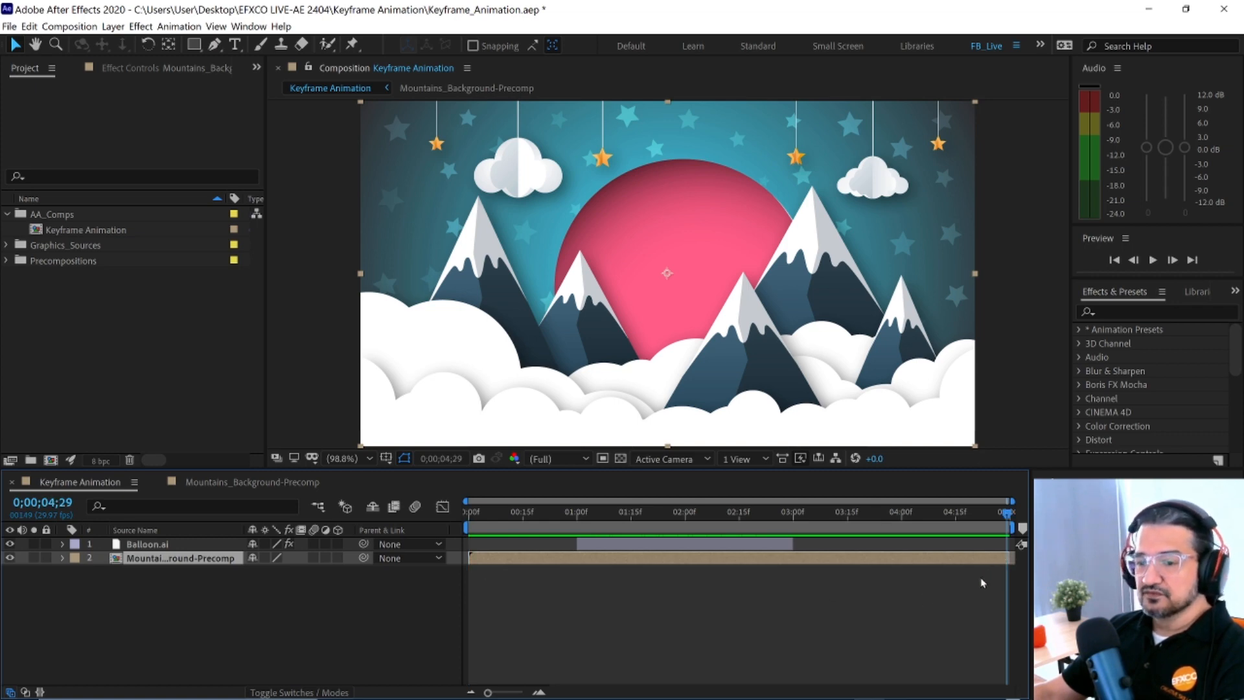
- Select the Balloon.ai layer and visit its in and out points, repeating the jumps after scrubbing to the layer's early part
click(735, 547)
key(i)
key(o)
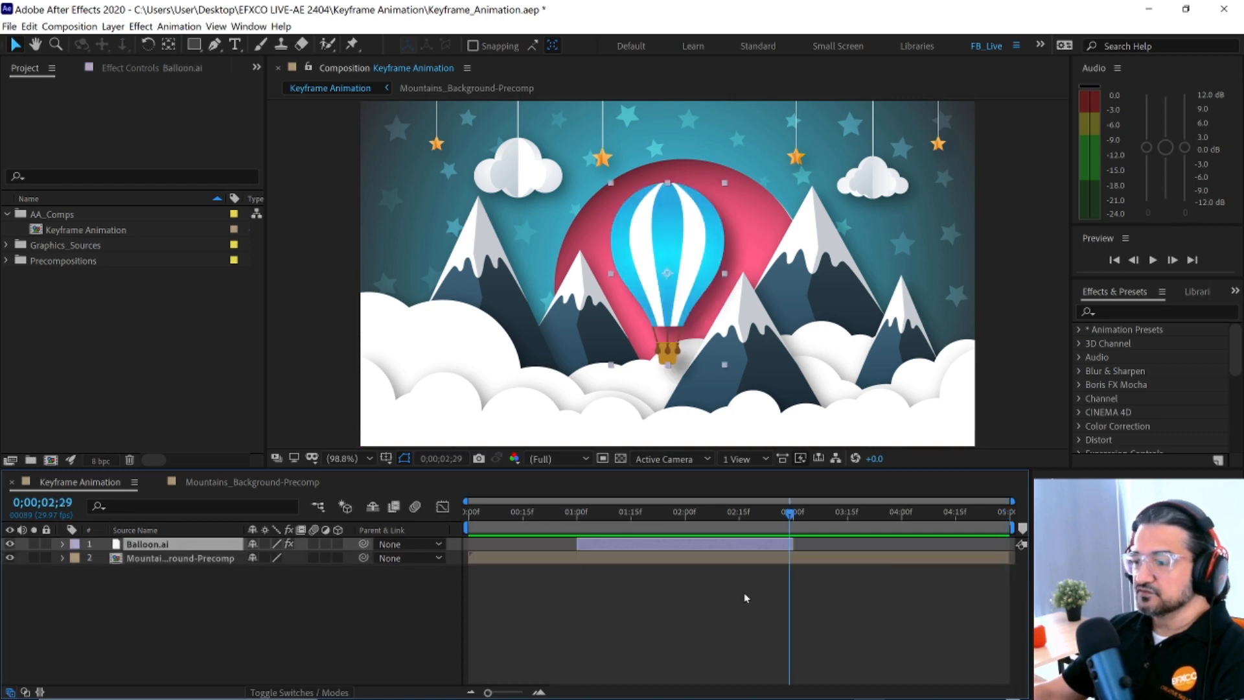
drag(789, 512, 608, 534)
key(i)
key(o)
- Select the layer below Balloon.ai and jump the playhead to that layer's in point and out point
key(ctrl+Down)
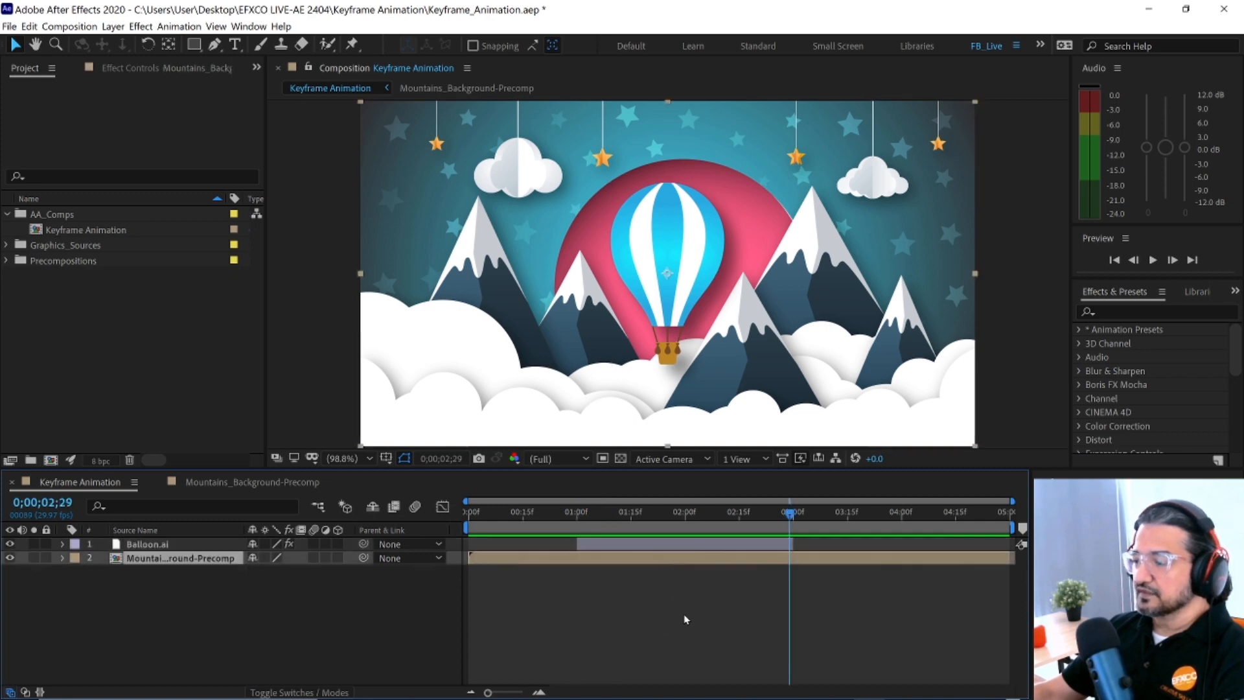
key(i)
key(o)
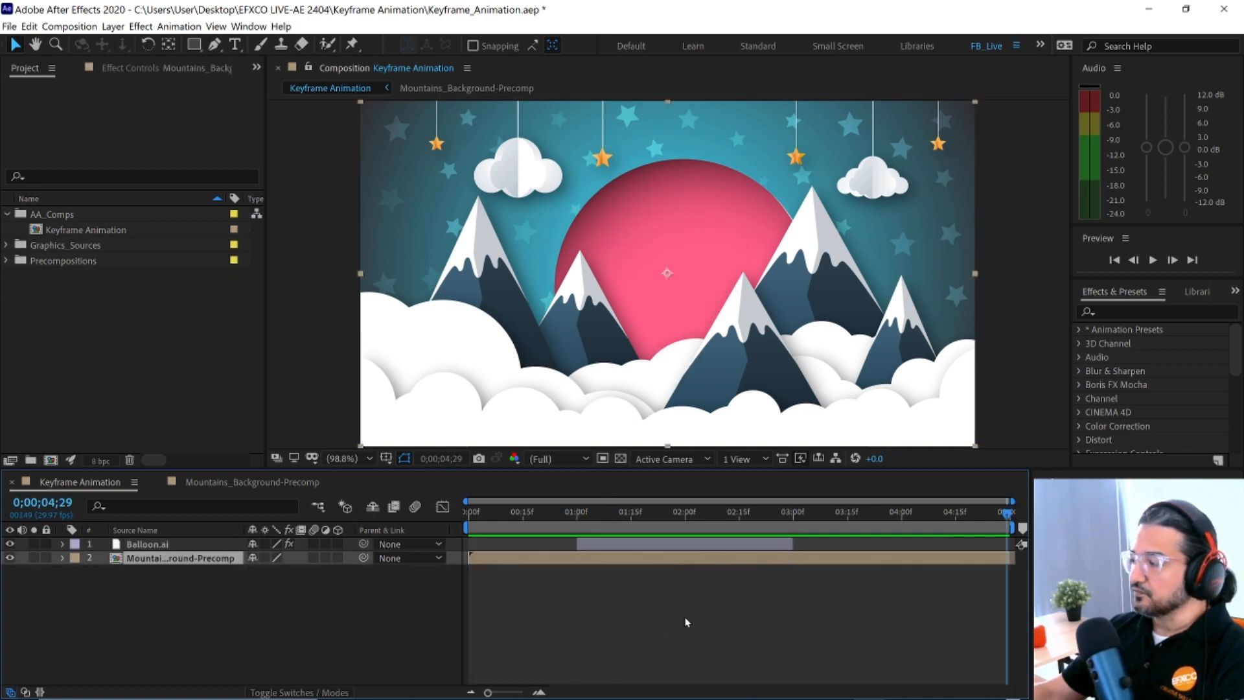
- Reselect the Balloon.ai layer, go to its in point and scrub the playhead to 0;00;01;27
click(688, 539)
key(i)
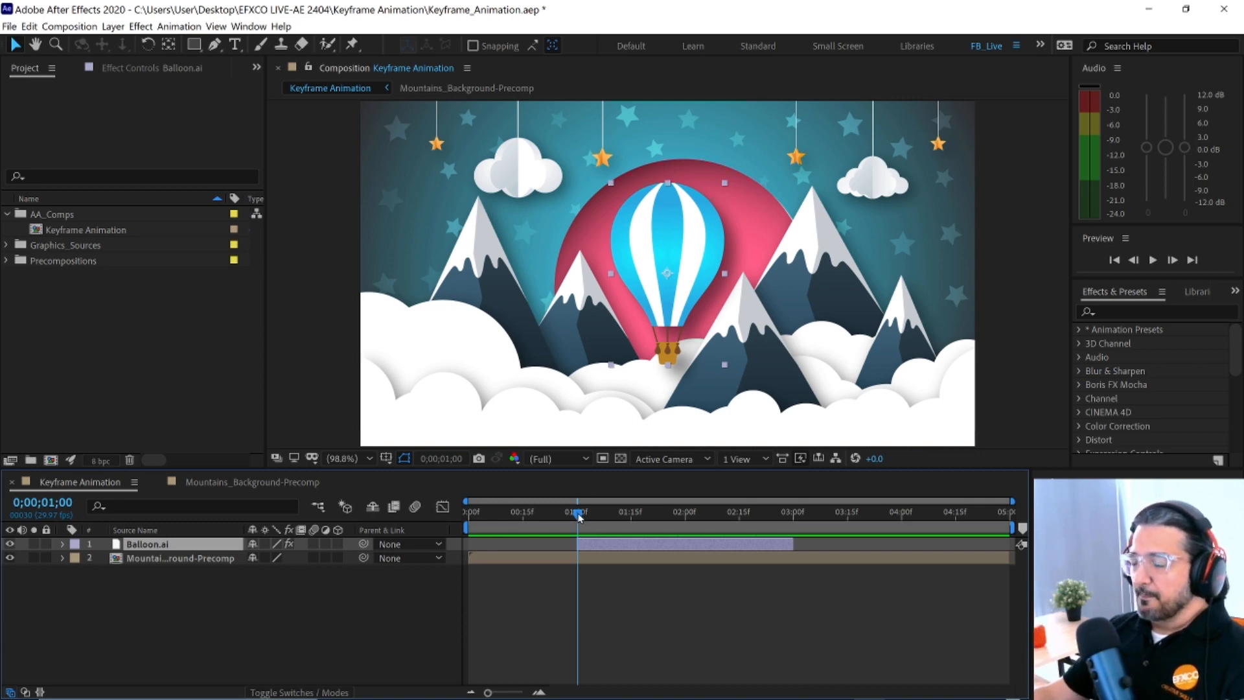
drag(578, 515, 676, 519)
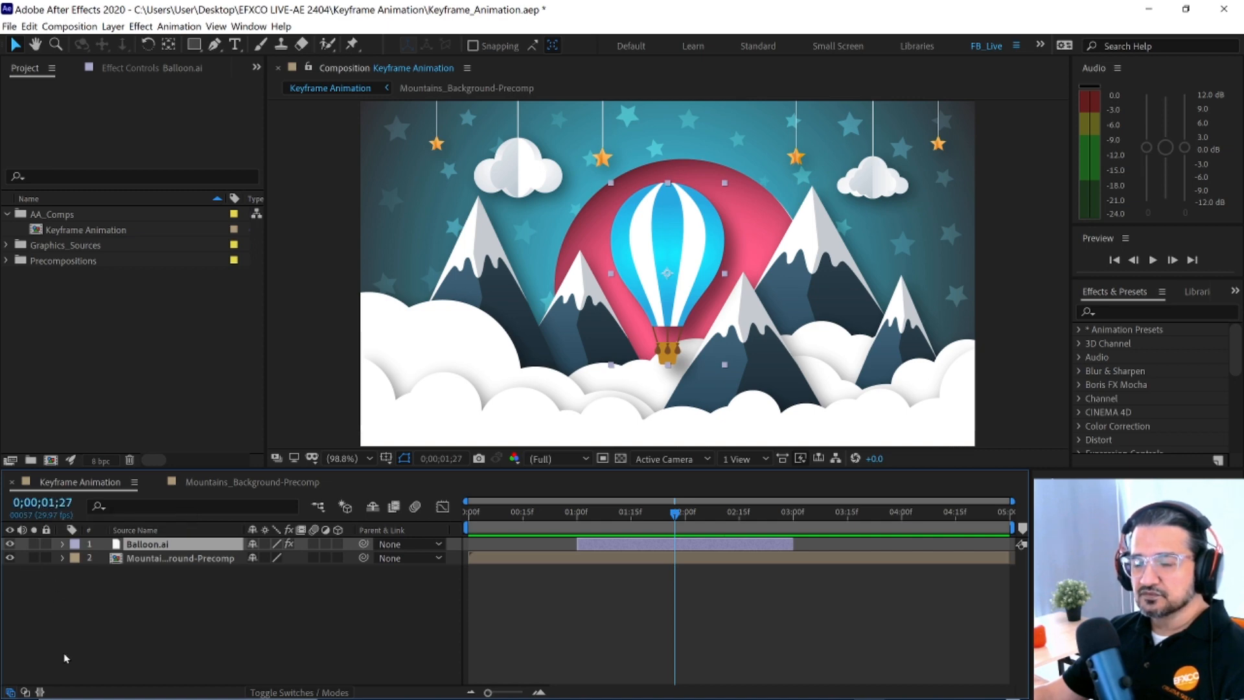
- Set the timeline's current time to exactly 0;00;02;00
click(29, 504)
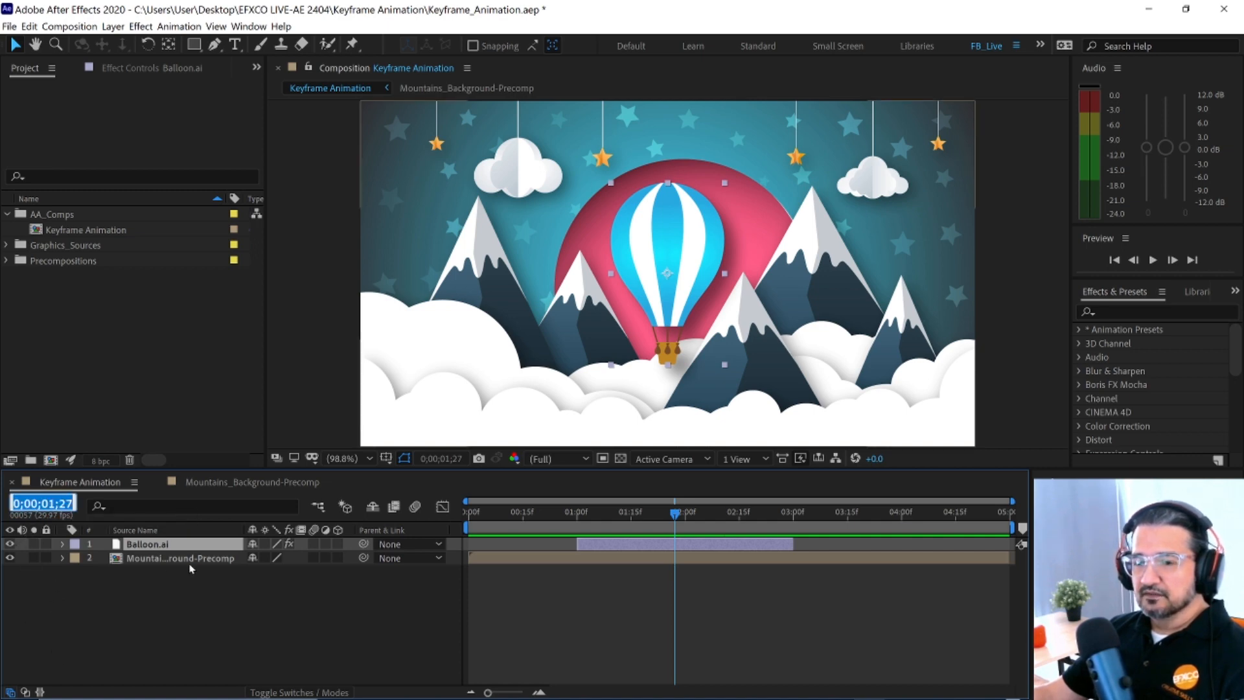
text(200)
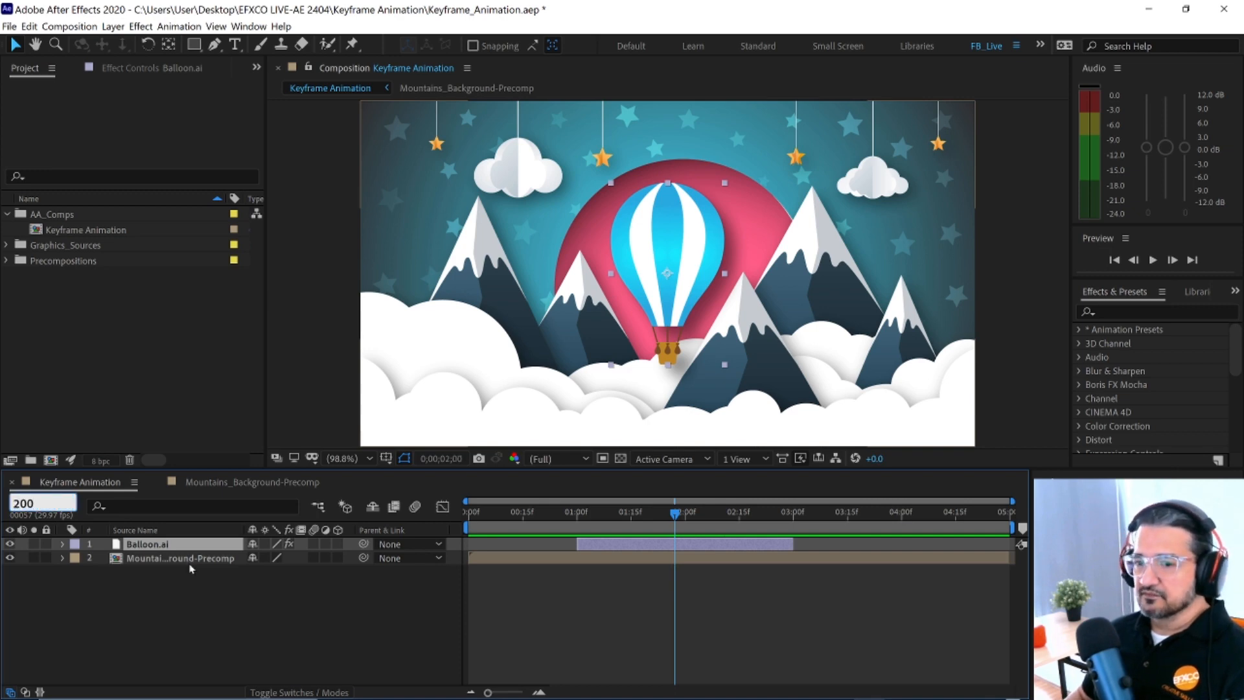
key(Return)
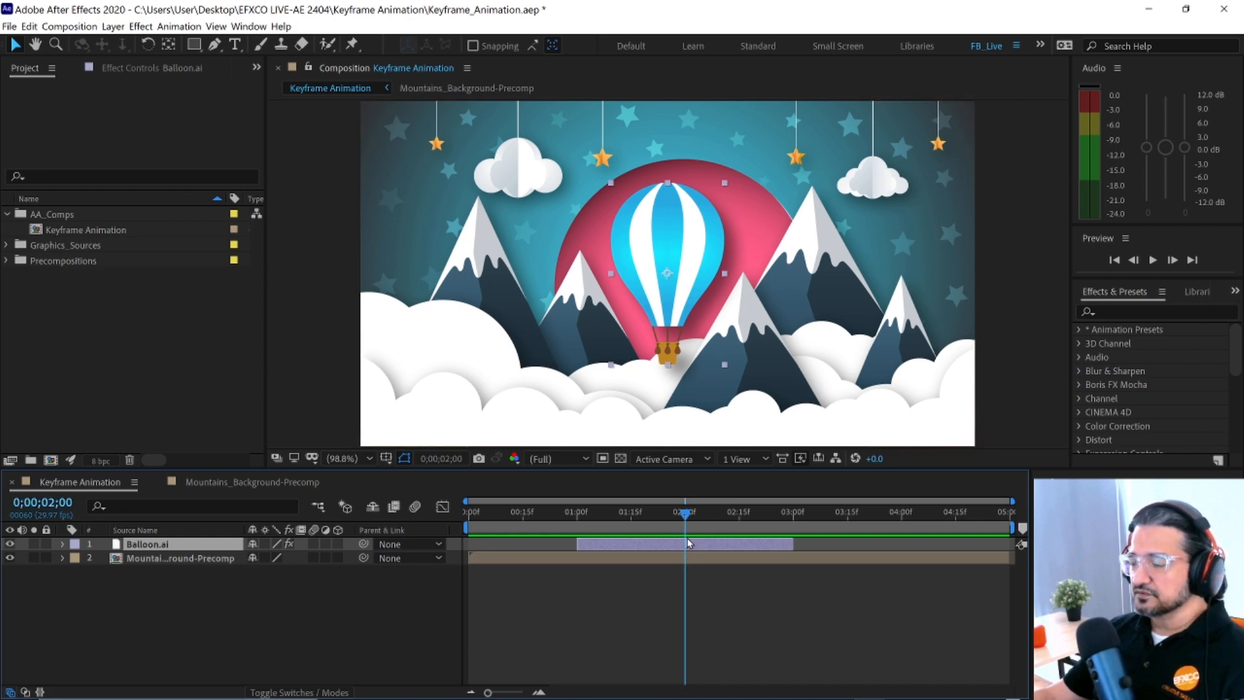
- Set the timeline's current time to exactly 0;00;01;00
click(44, 503)
text(100)
key(Return)
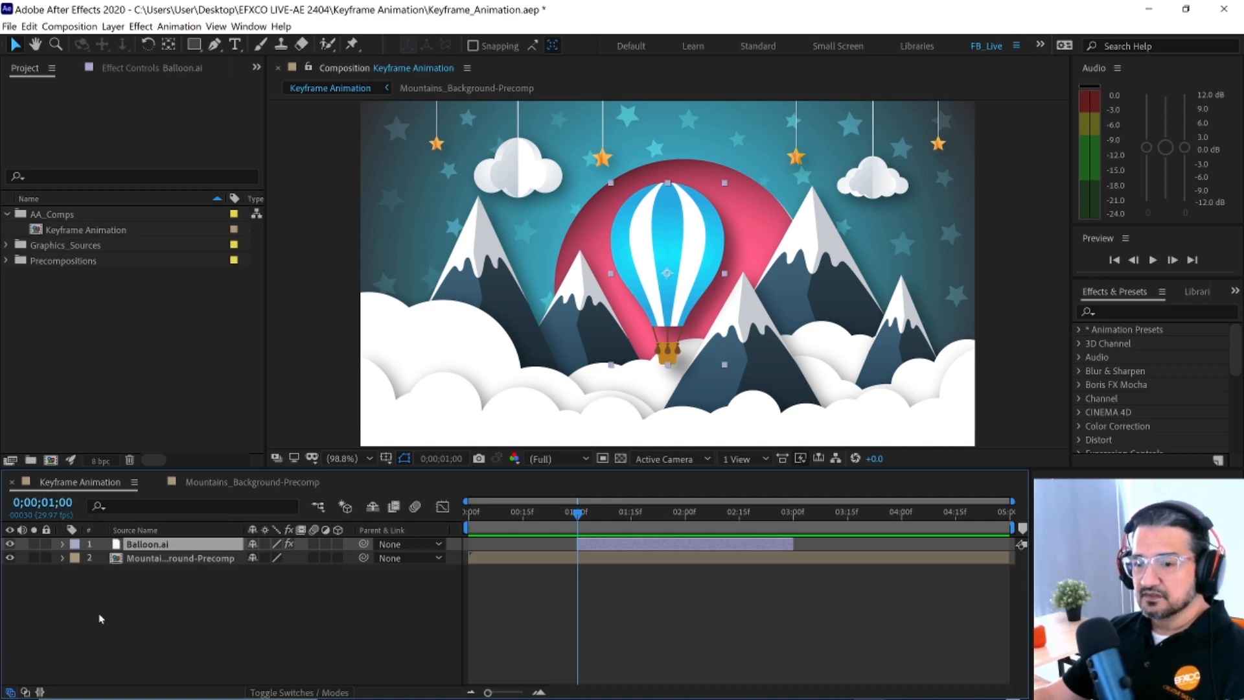
drag(579, 515, 578, 516)
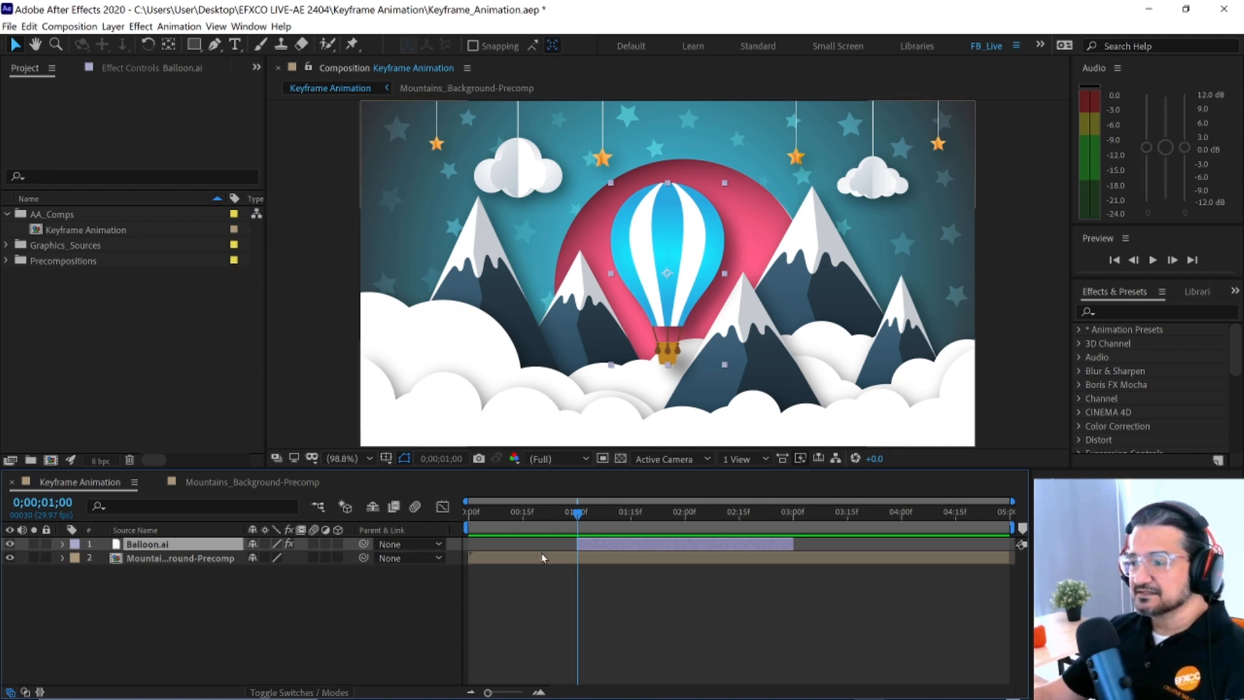
- Scrub the playhead to 0;00;01;07, and return it to 0;00;01;00 by entering the exact time
drag(577, 517, 602, 520)
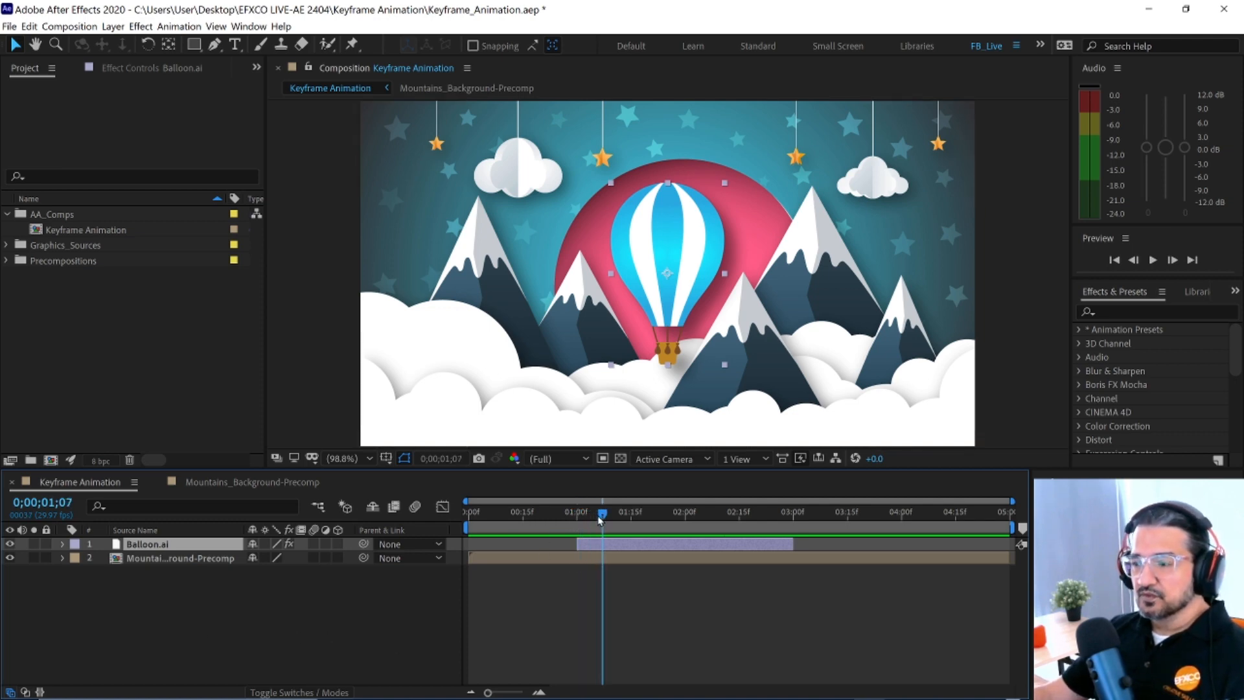
click(42, 503)
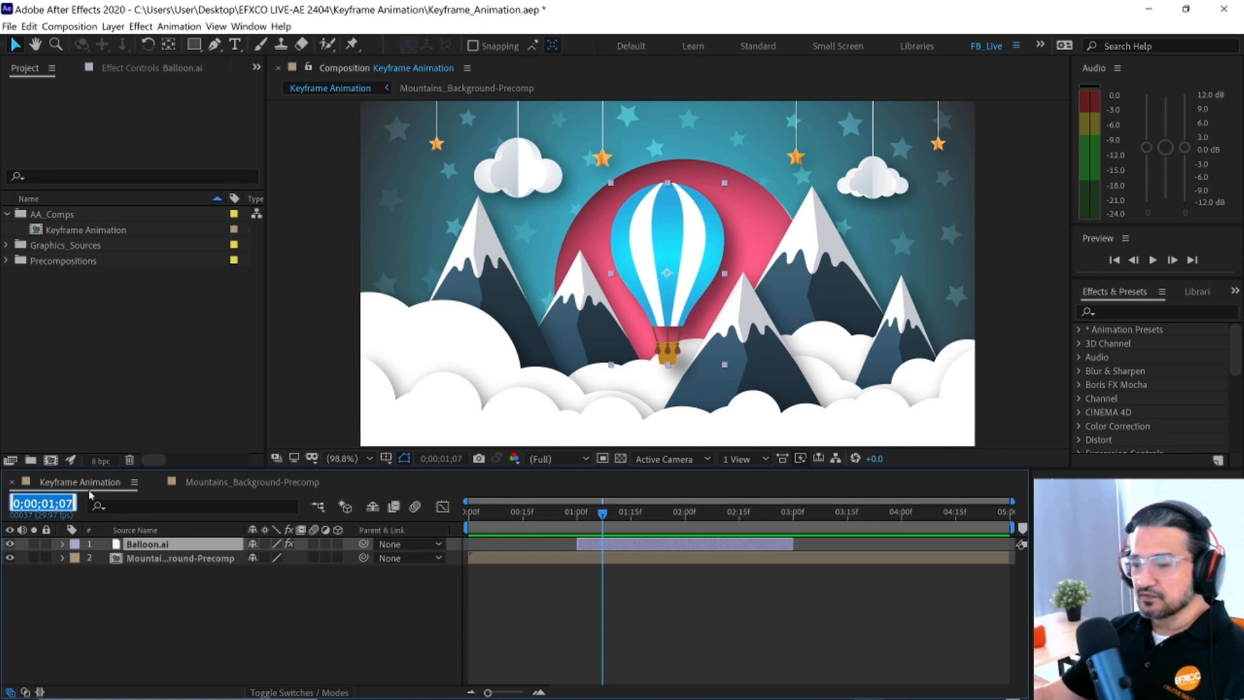
text(100)
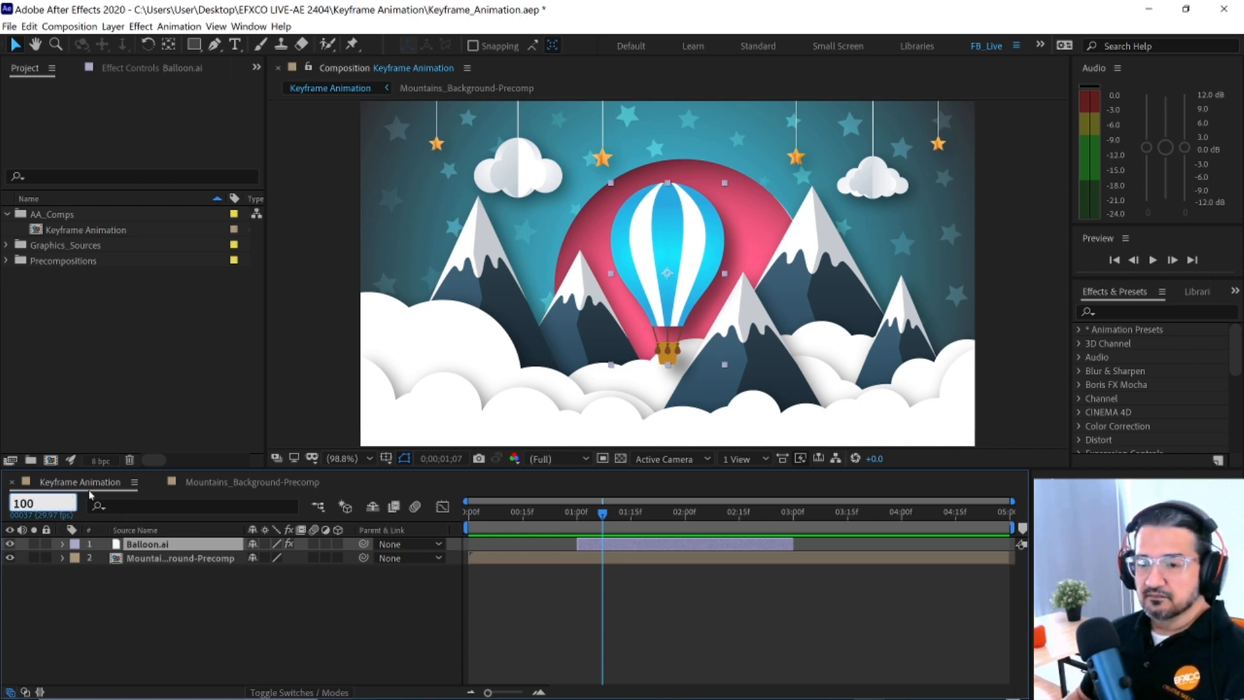
key(Return)
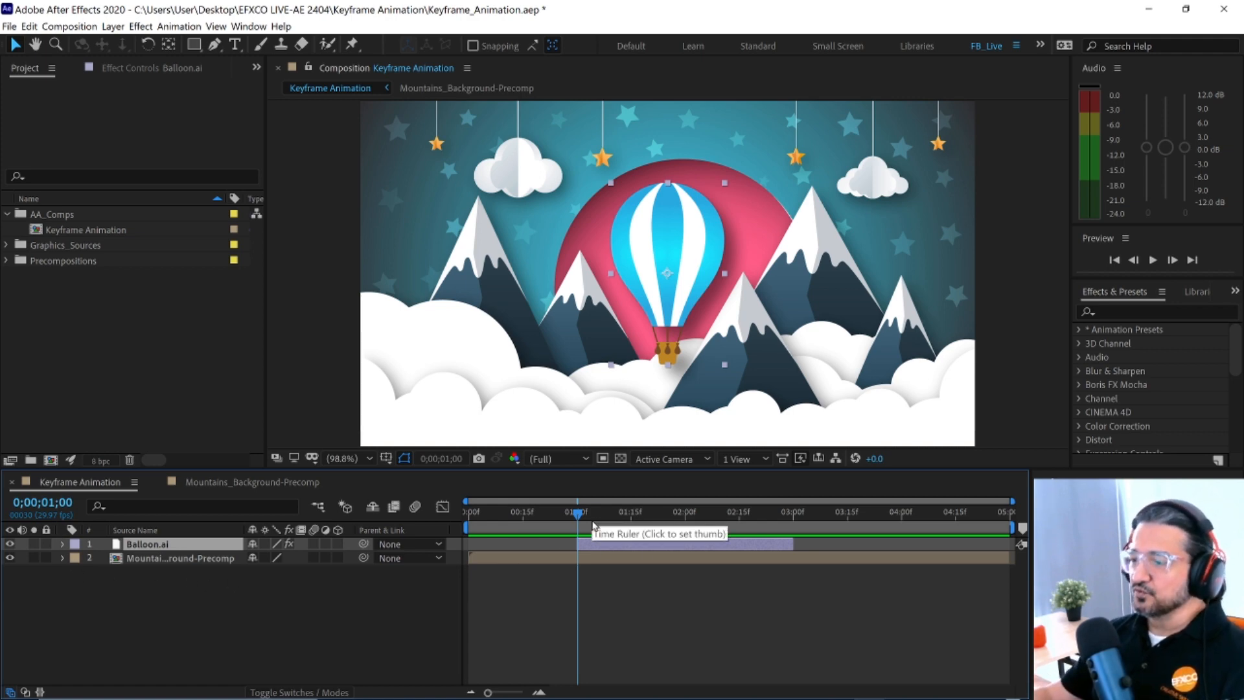
- Scrub to 0;00;02;10, set the current time to exactly 0;00;04;00, and extend the Balloon.ai layer's out point to the playhead
drag(584, 514, 721, 517)
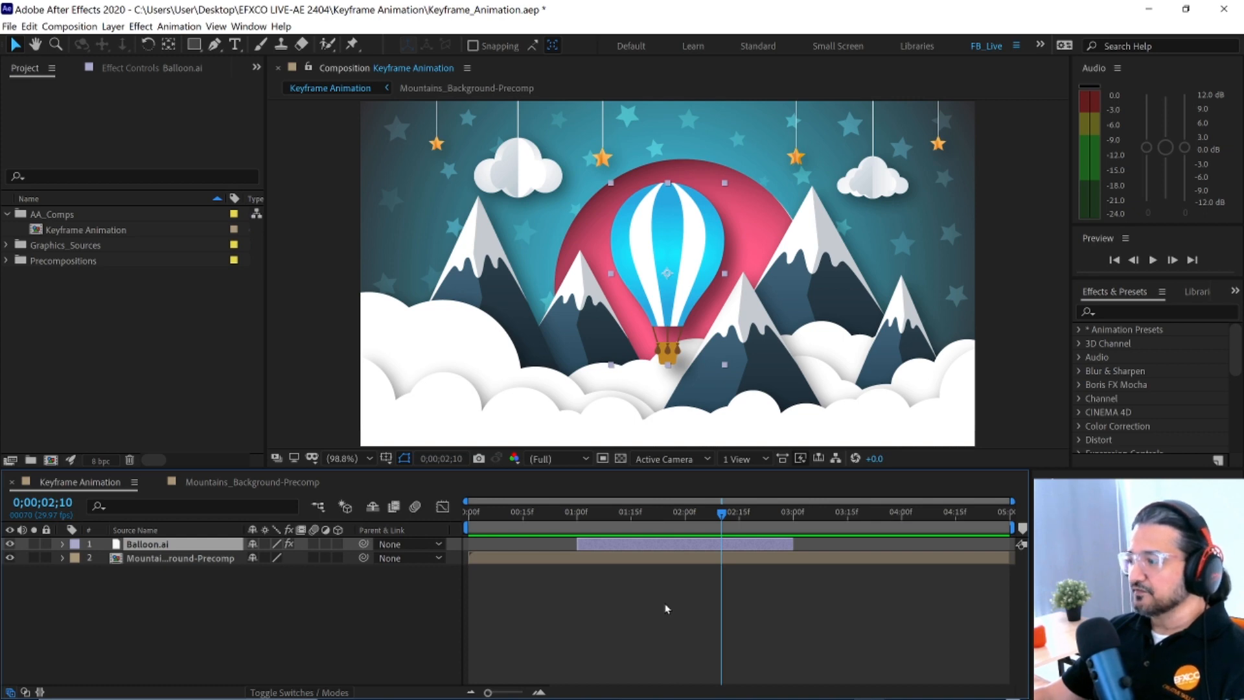
click(38, 500)
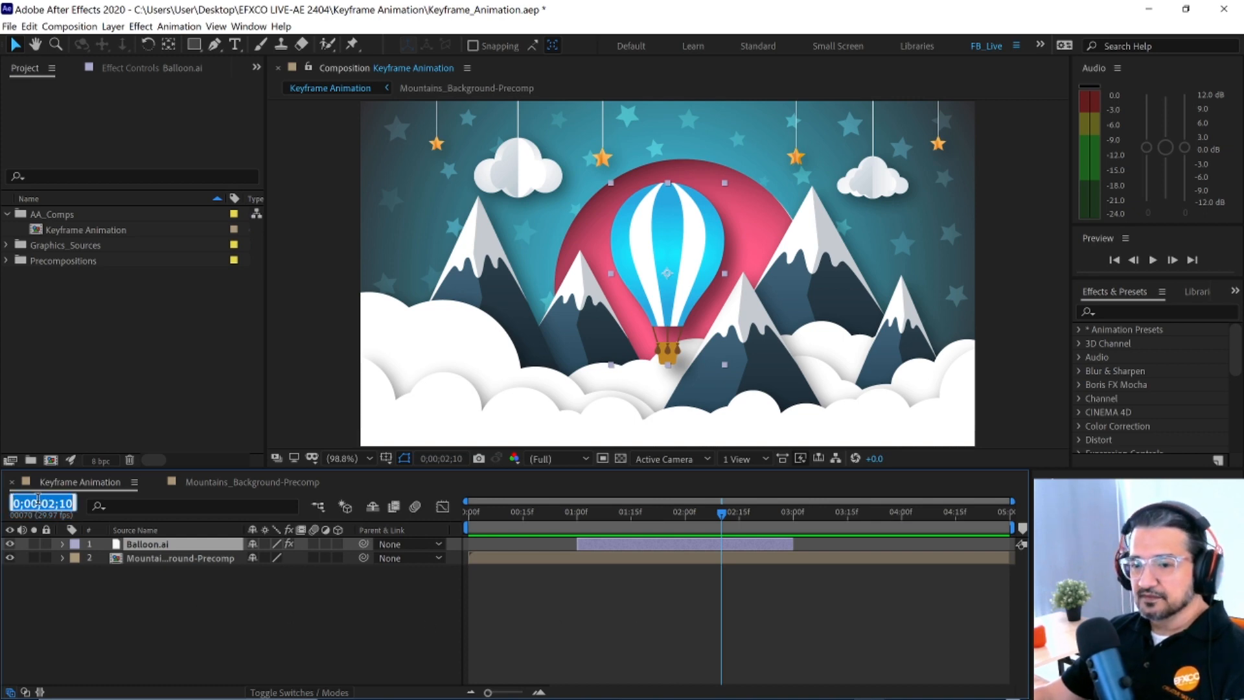
text(400)
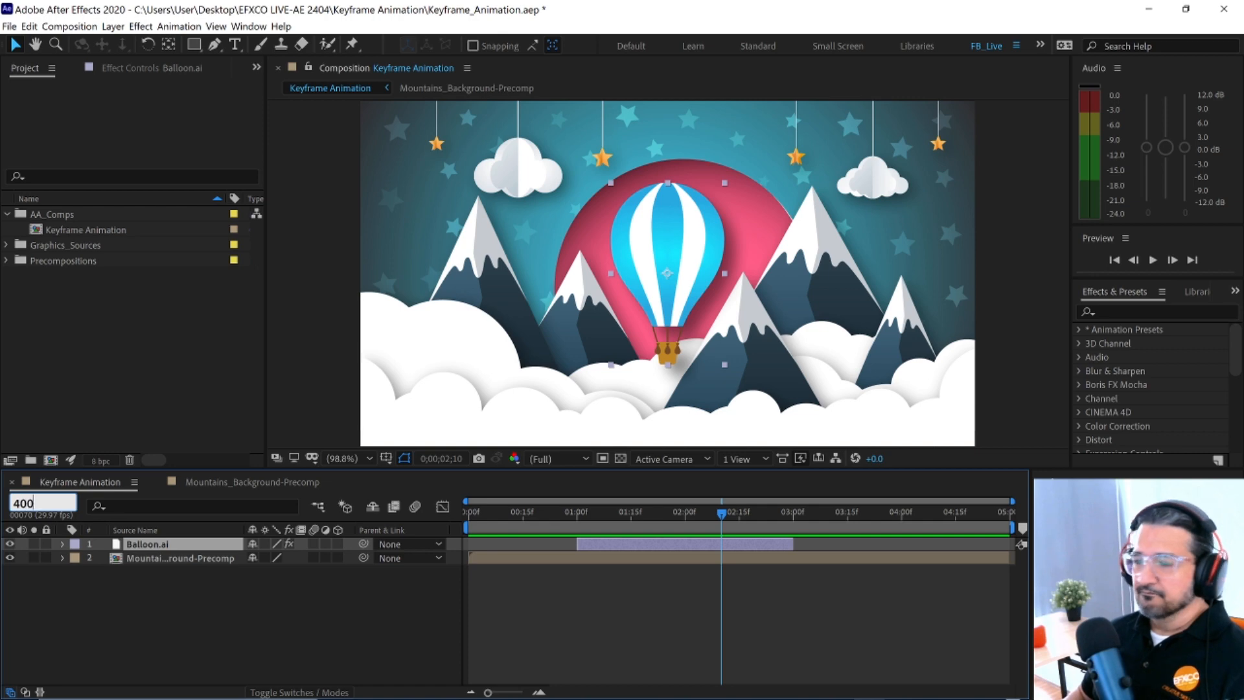
key(Return)
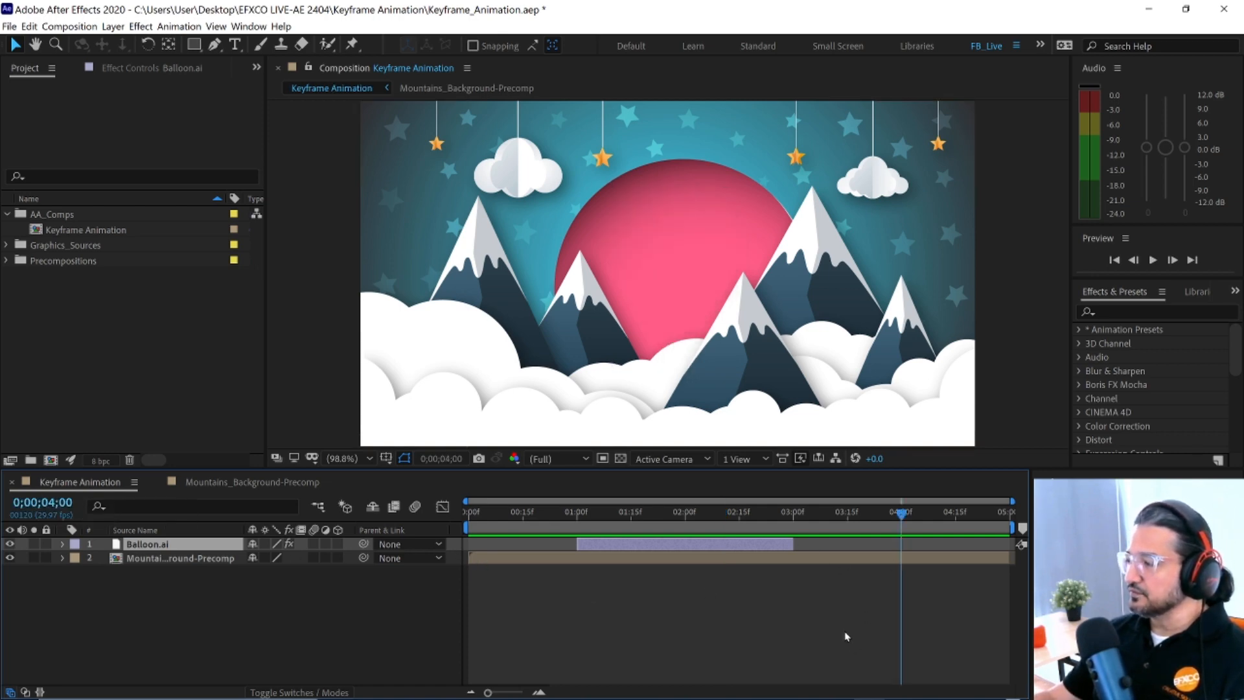
drag(792, 546, 818, 542)
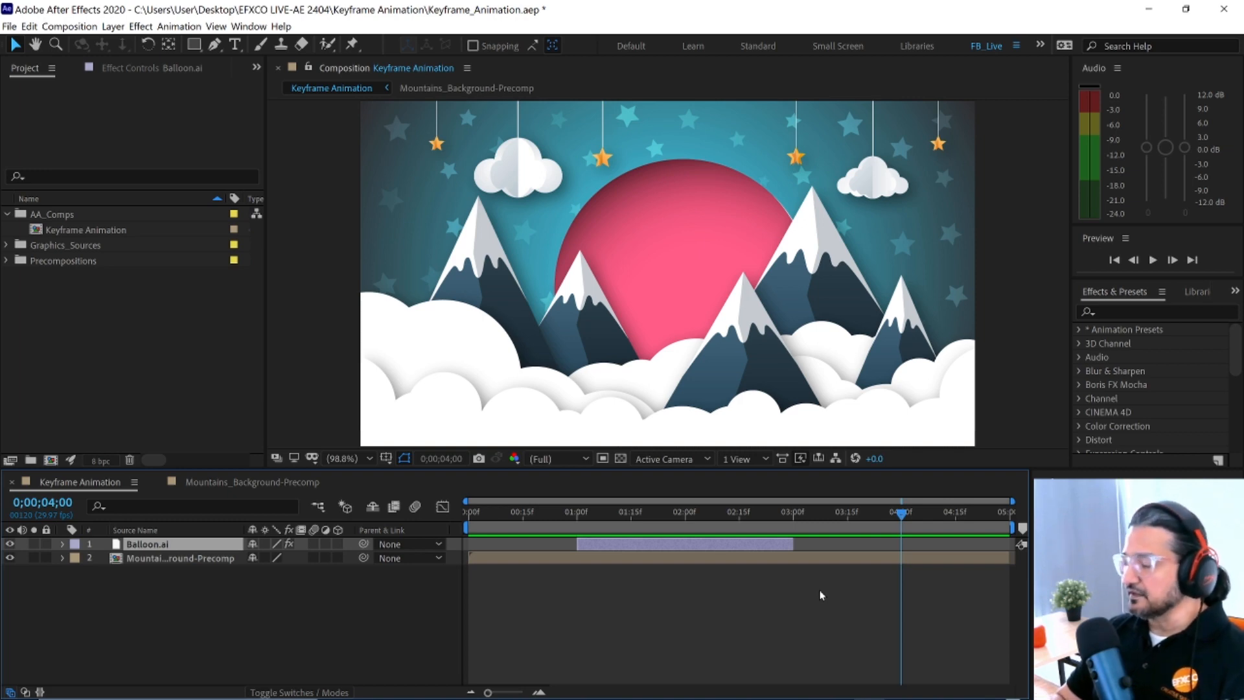
key(alt+bracketright)
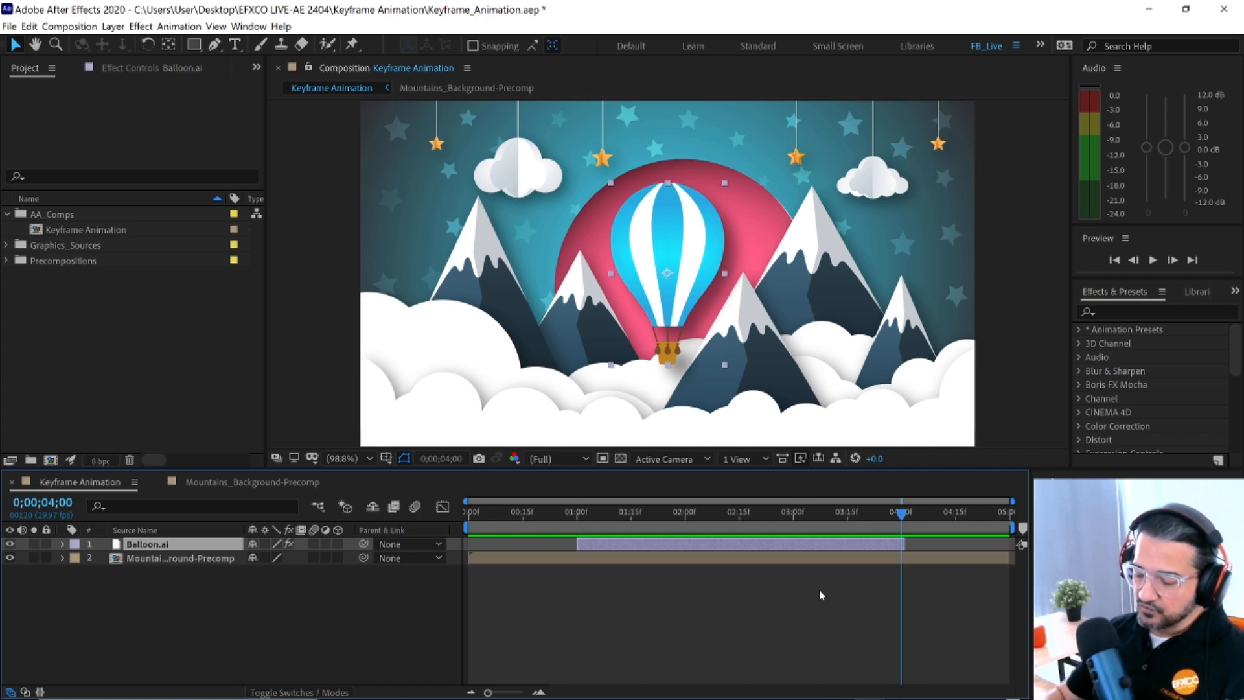
key(i)
key(o)
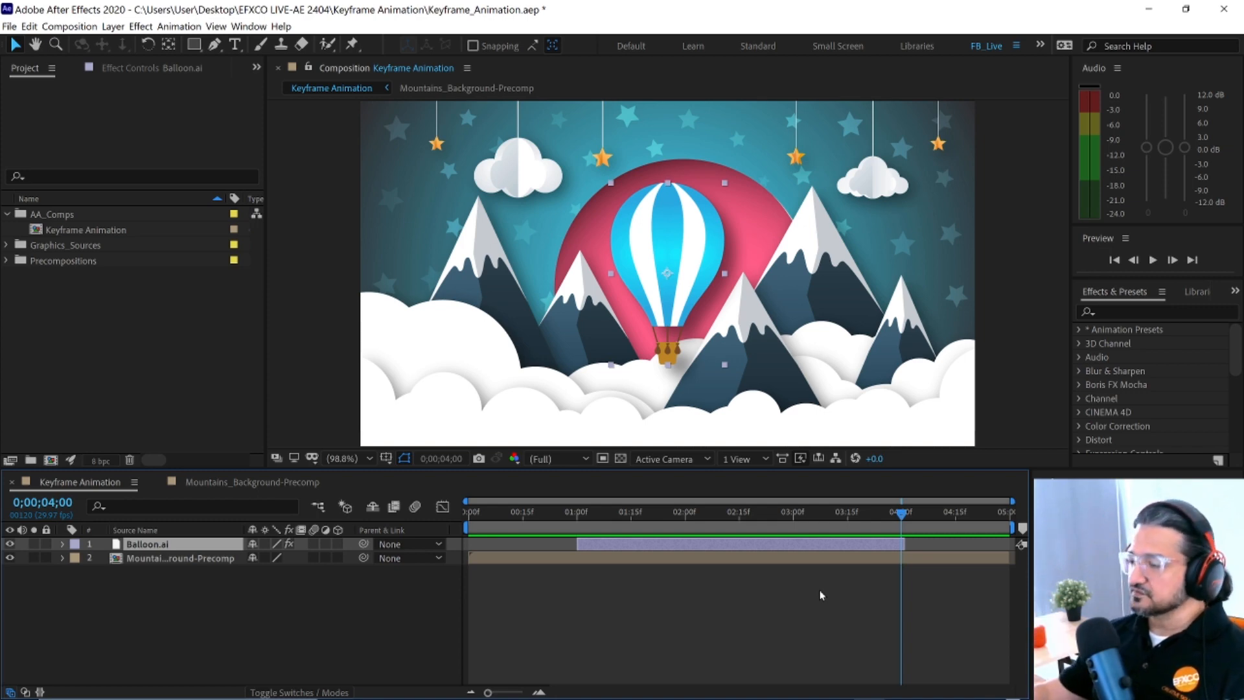
- Set the current time to 0;00;03;00 and trim the Balloon.ai layer's out point to the playhead
click(56, 504)
text(300)
key(Return)
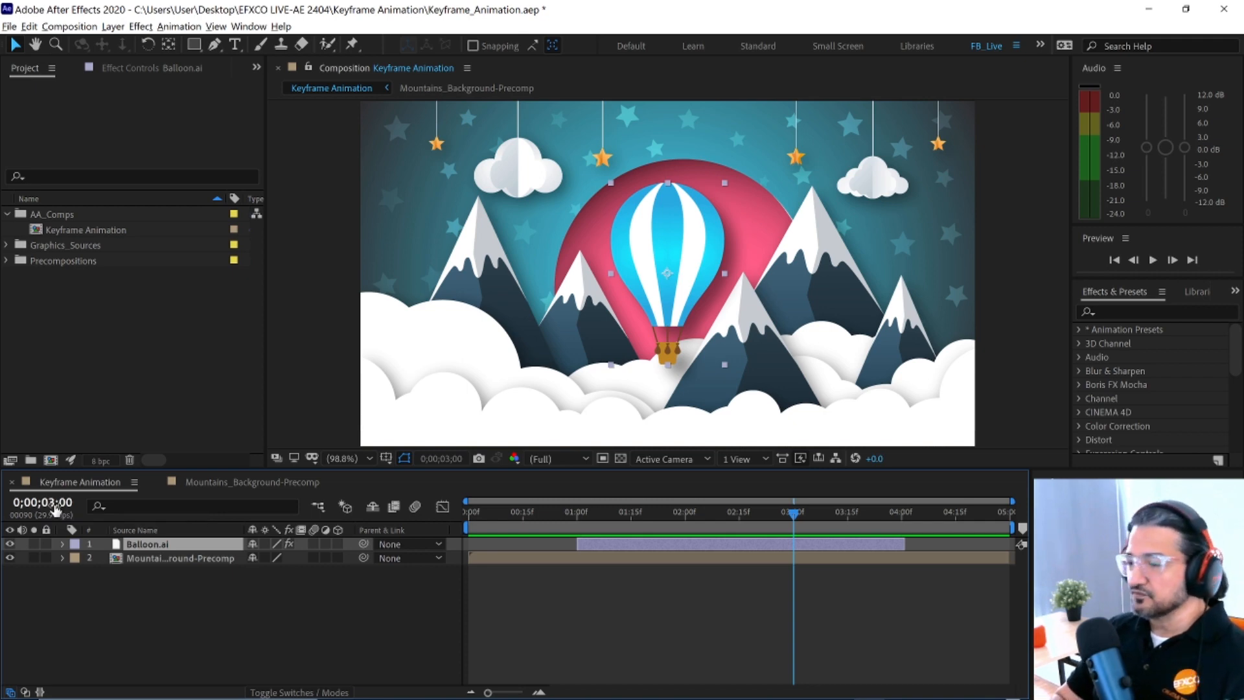
key(alt+])
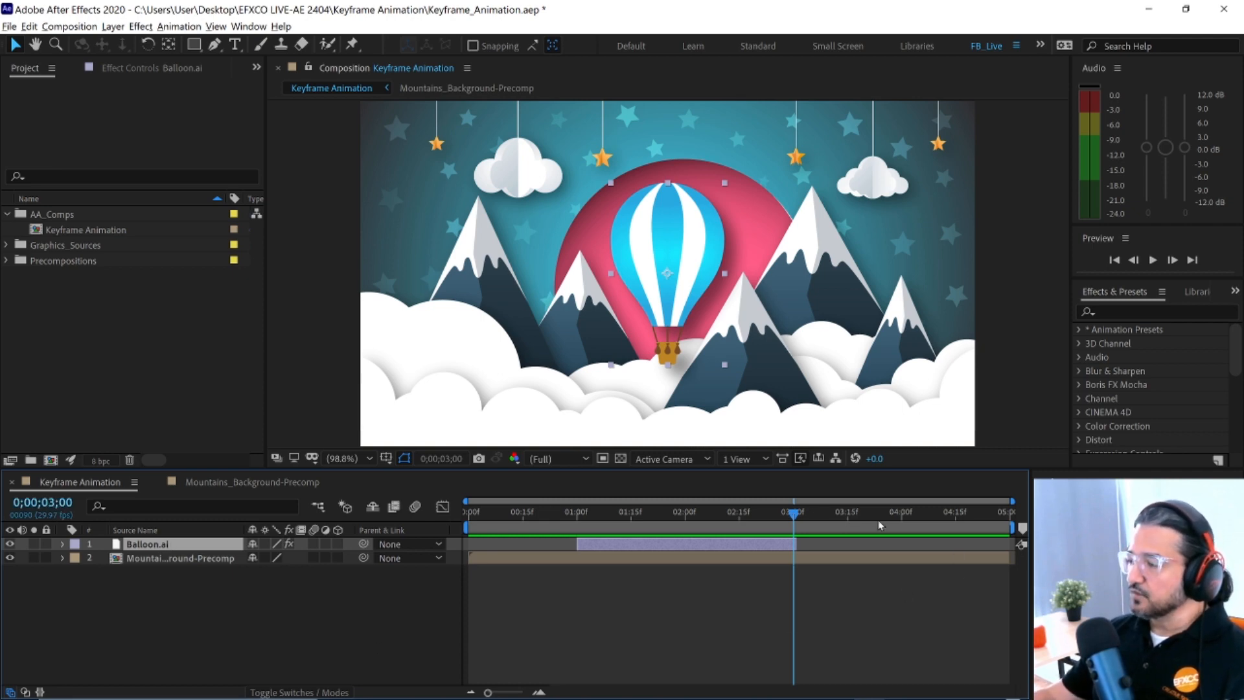
mouse_move(798, 543)
mouse_down()
mouse_move(899, 544)
mouse_move(801, 544)
mouse_up()
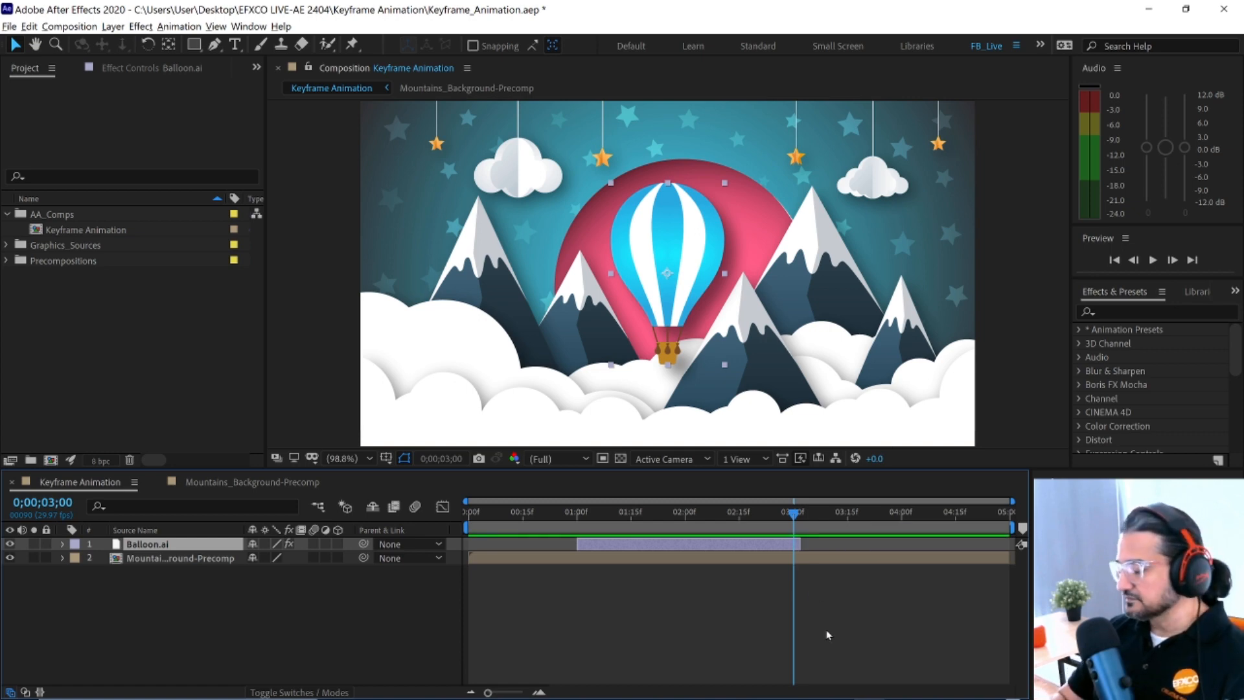
key(alt+bracketright)
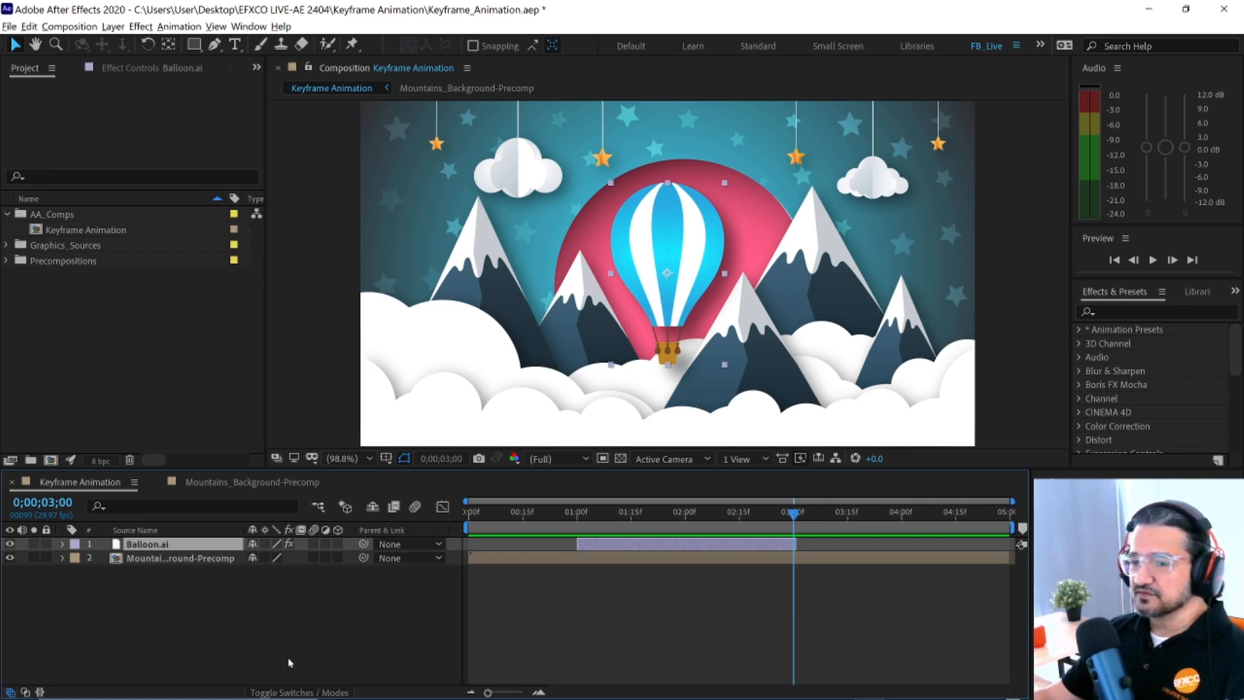
- Set the current time to 0;00;00;00 and extend the Balloon.ai layer's in point back to the playhead
click(57, 503)
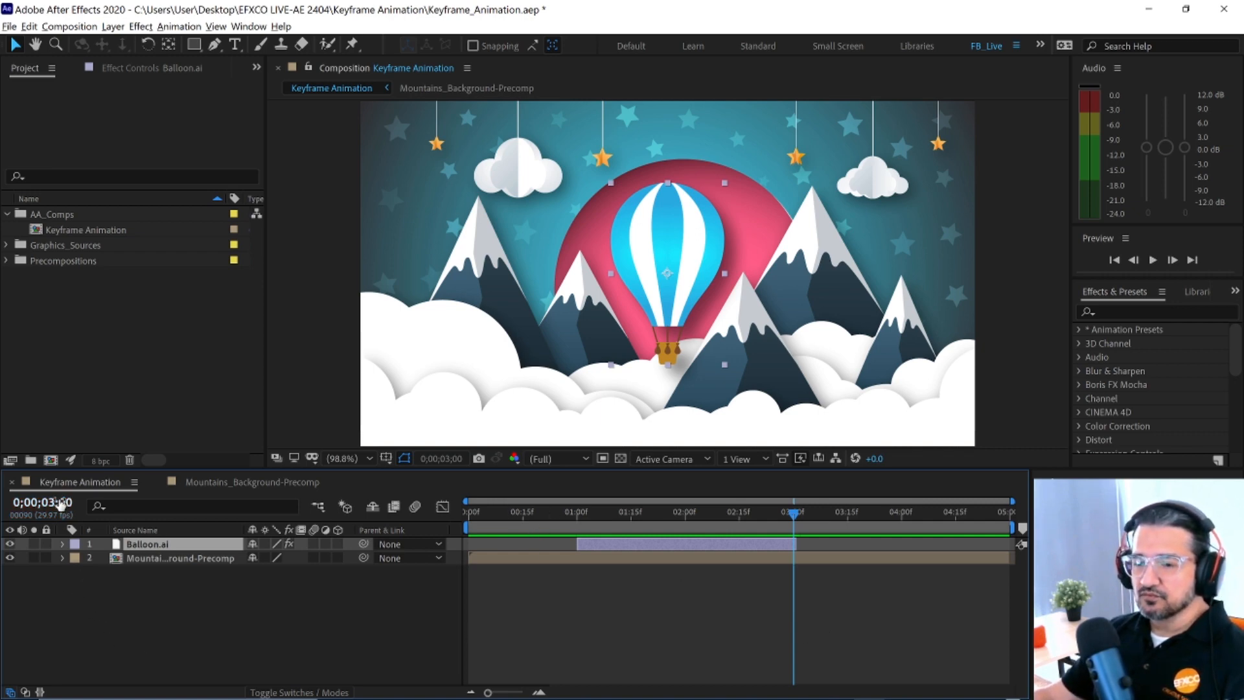
text(0)
key(Return)
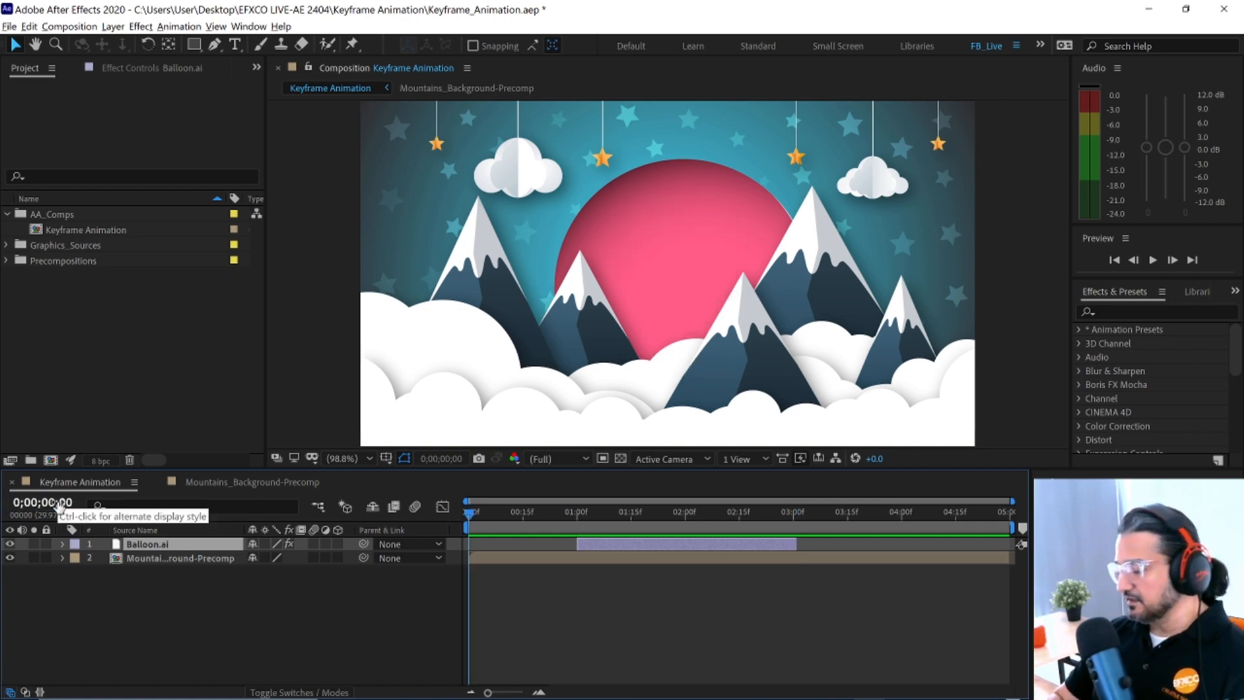
key(alt+bracketleft)
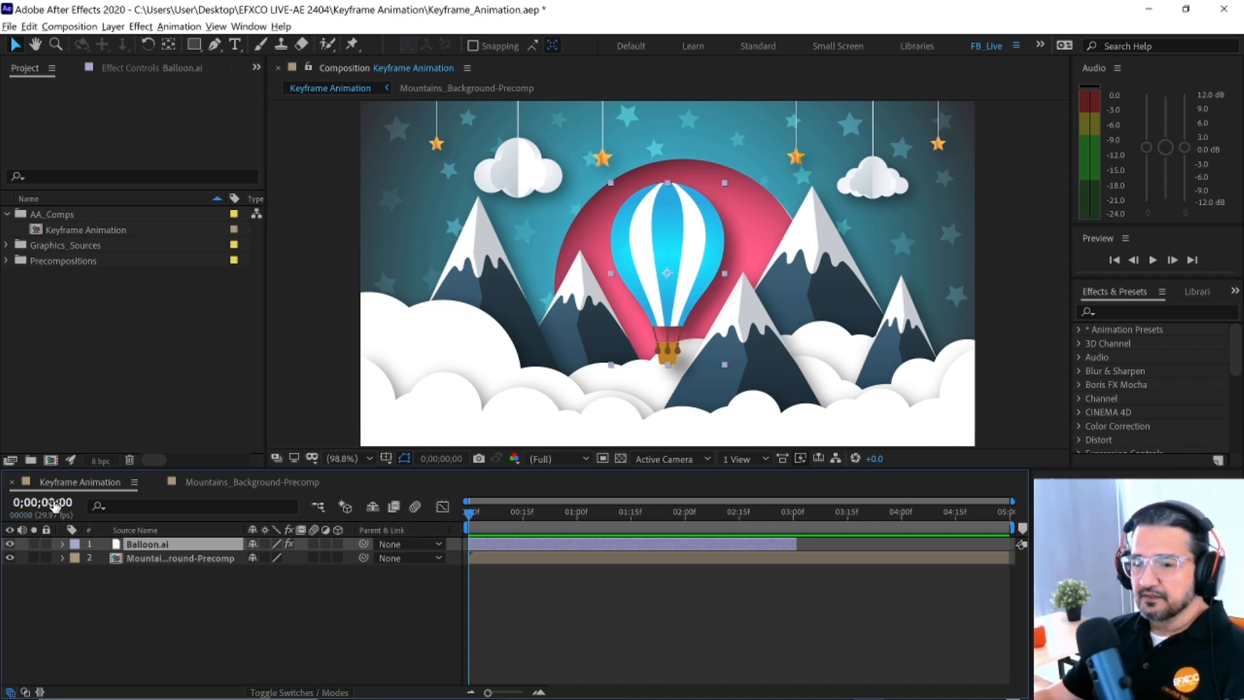
- Set the current time to 0;00;01;00 and trim the Balloon.ai layer's in point to the playhead
click(58, 505)
text(1;00)
key(Return)
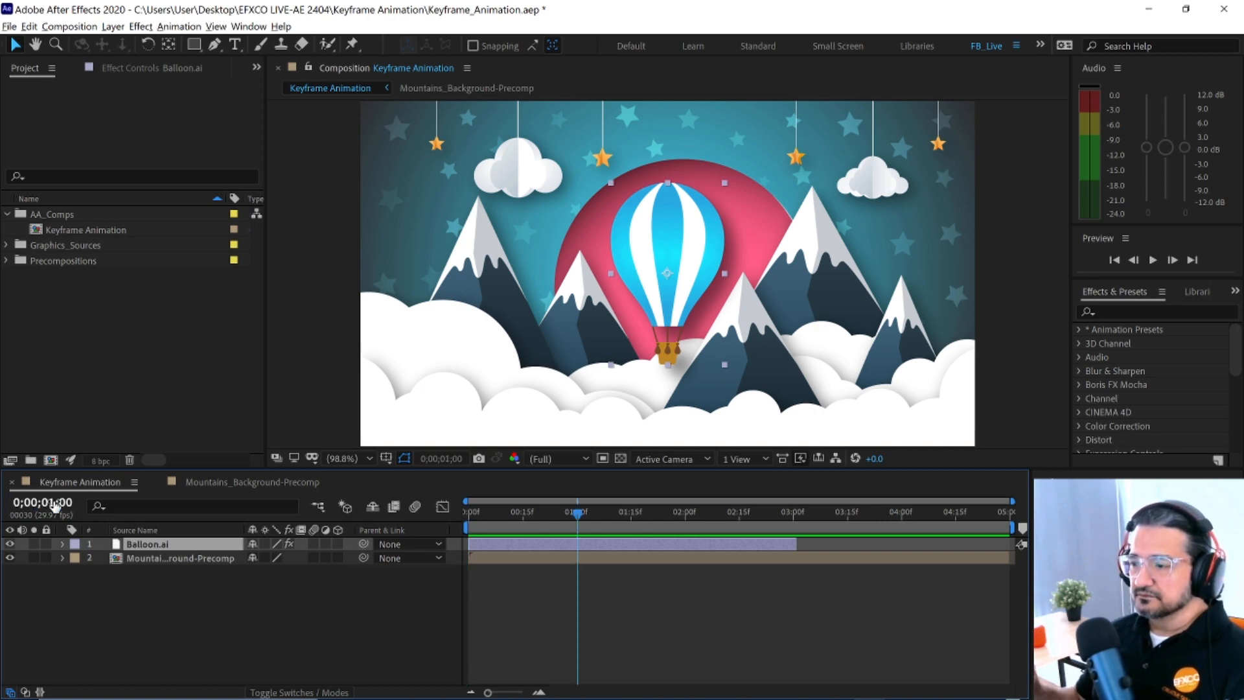
key(alt+bracketleft)
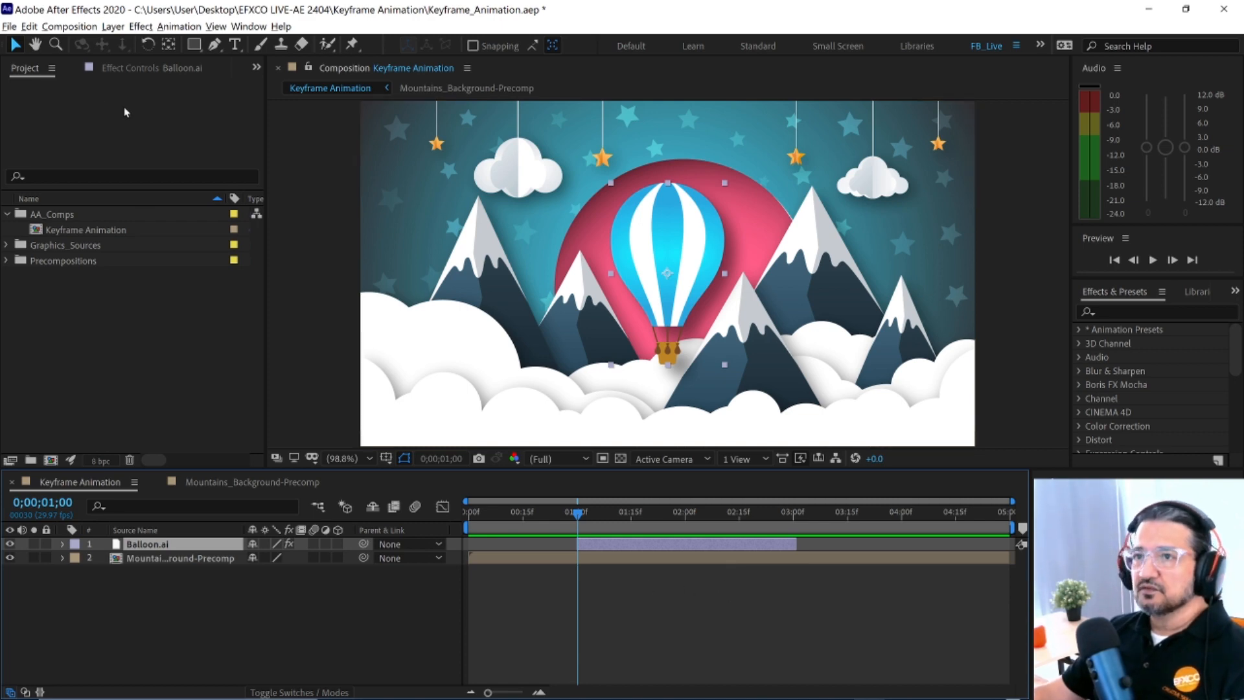
- Set the Keyframe Animation composition's duration to 0;00;10;00 and extend the Mountains_Background-Precomp layer to the composition's end
click(90, 26)
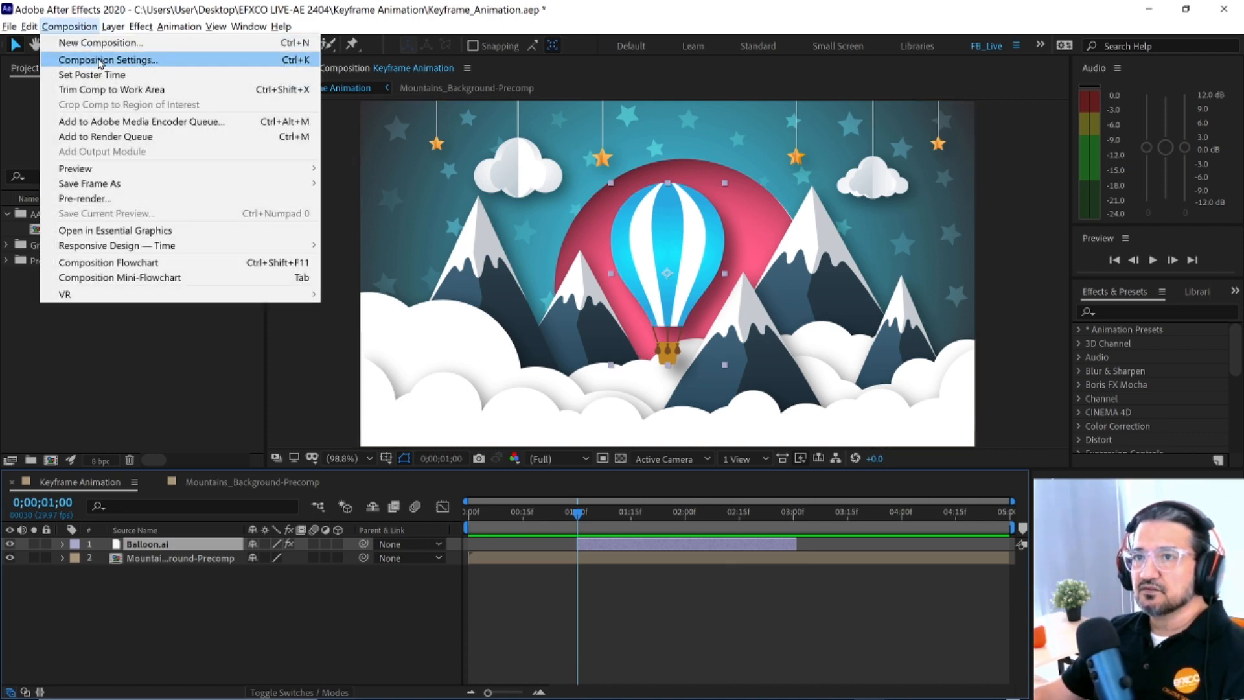
click(100, 60)
drag(768, 301, 632, 214)
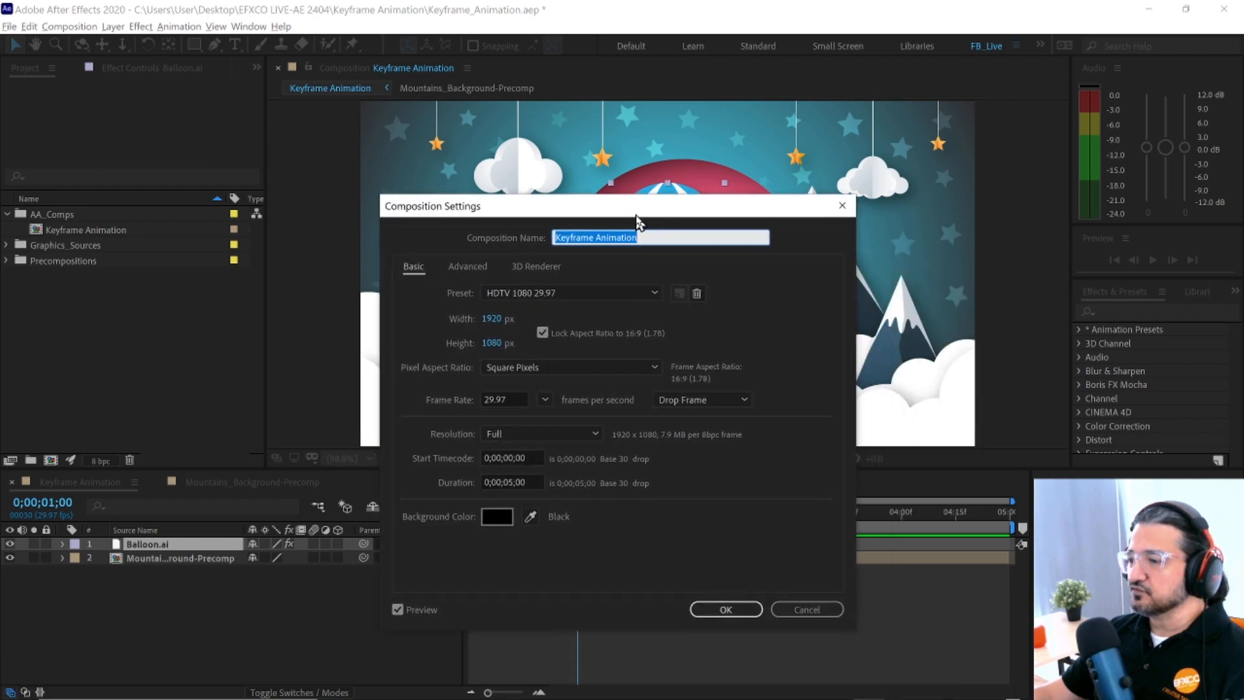
click(526, 482)
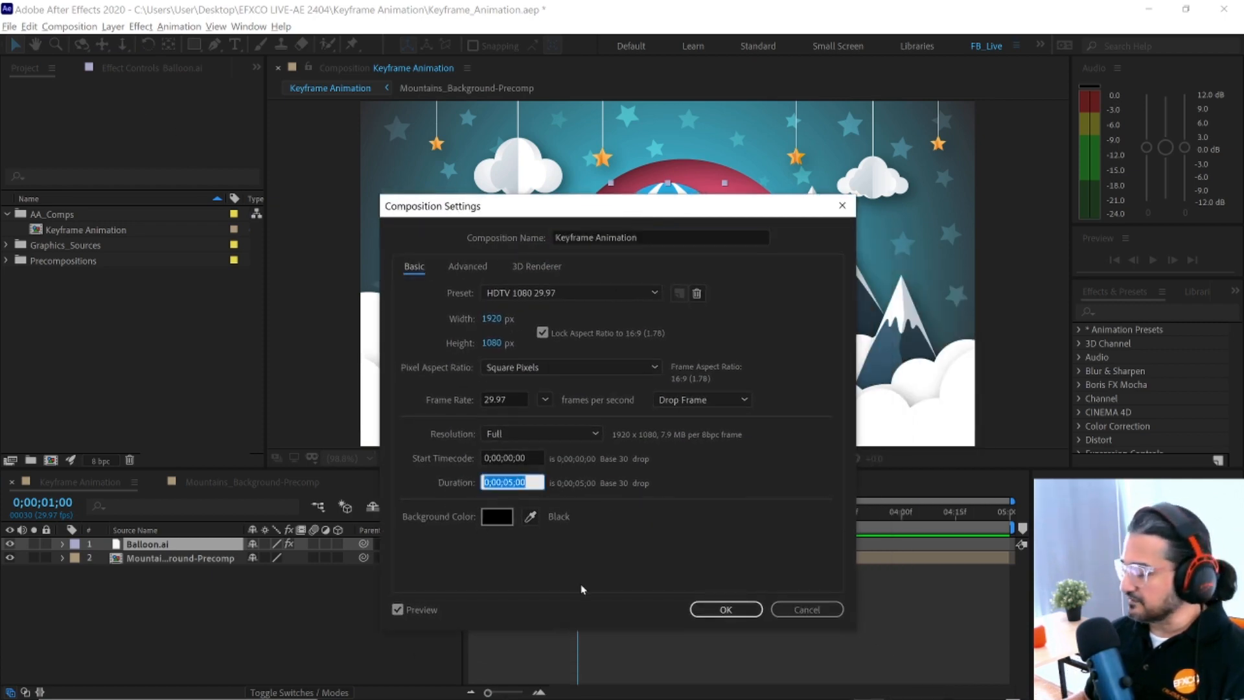
text(1000)
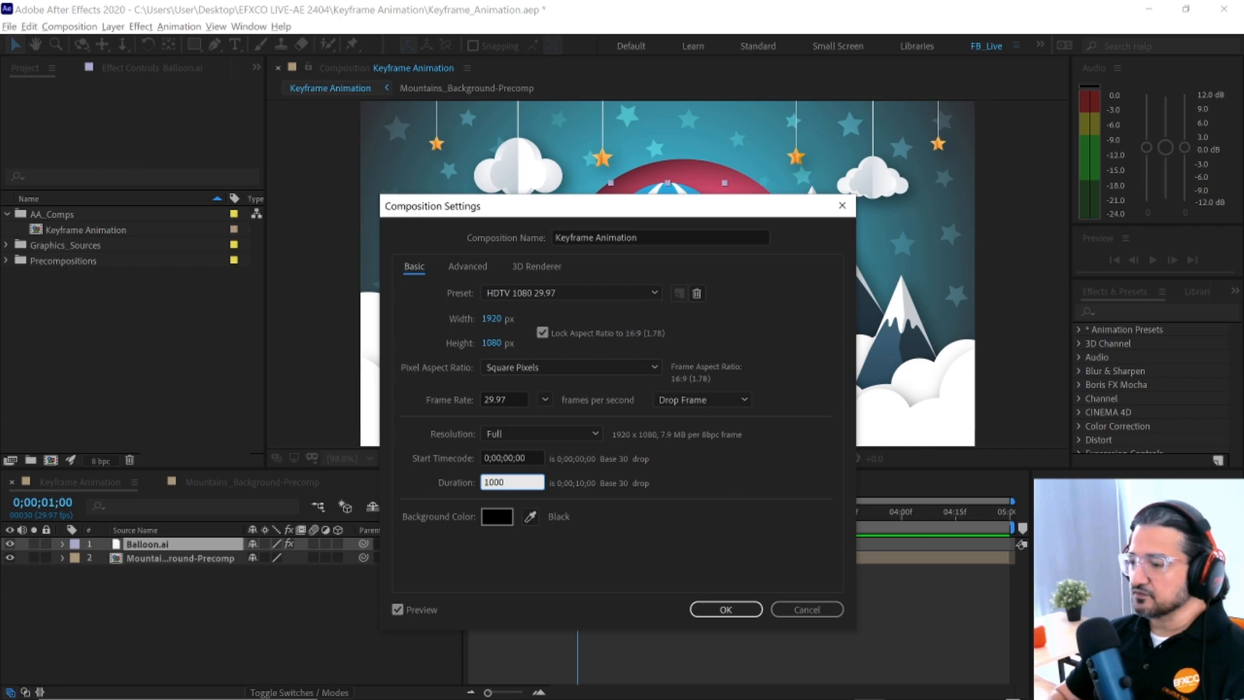
key(Return)
drag(741, 501, 1022, 498)
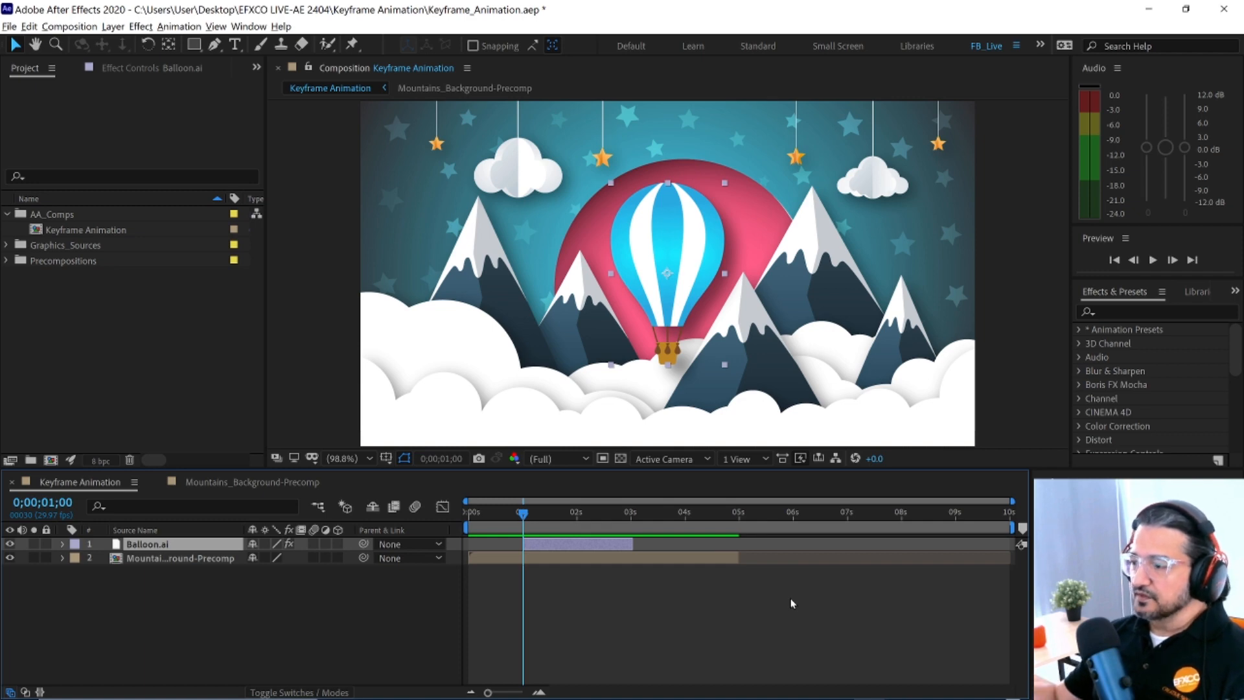
drag(739, 560, 1012, 565)
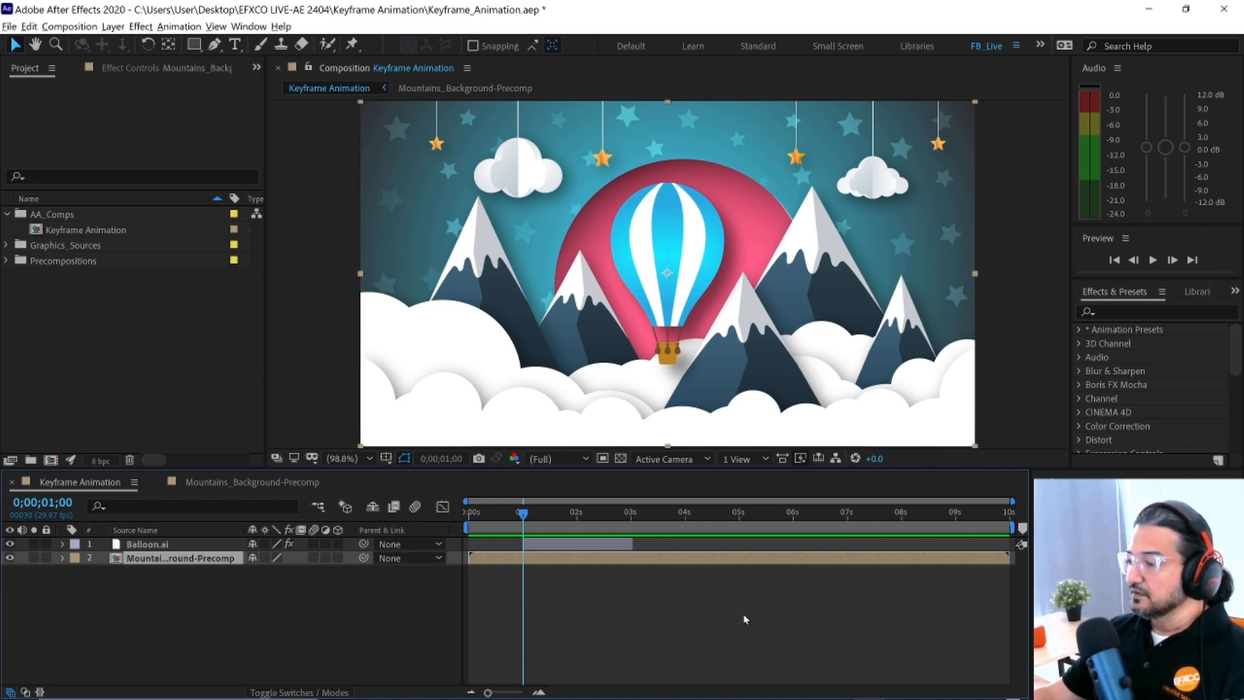
- Set the Keyframe Animation composition's duration to 0;00;05;00 and undo that change
click(68, 26)
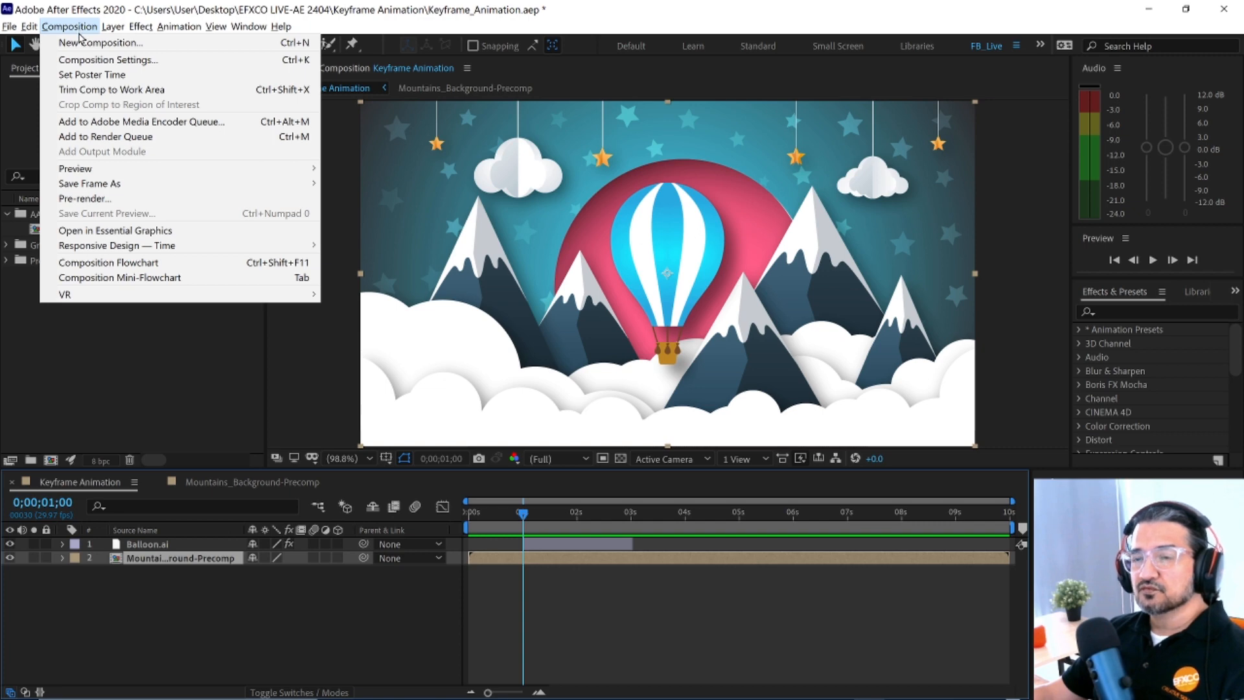
click(122, 62)
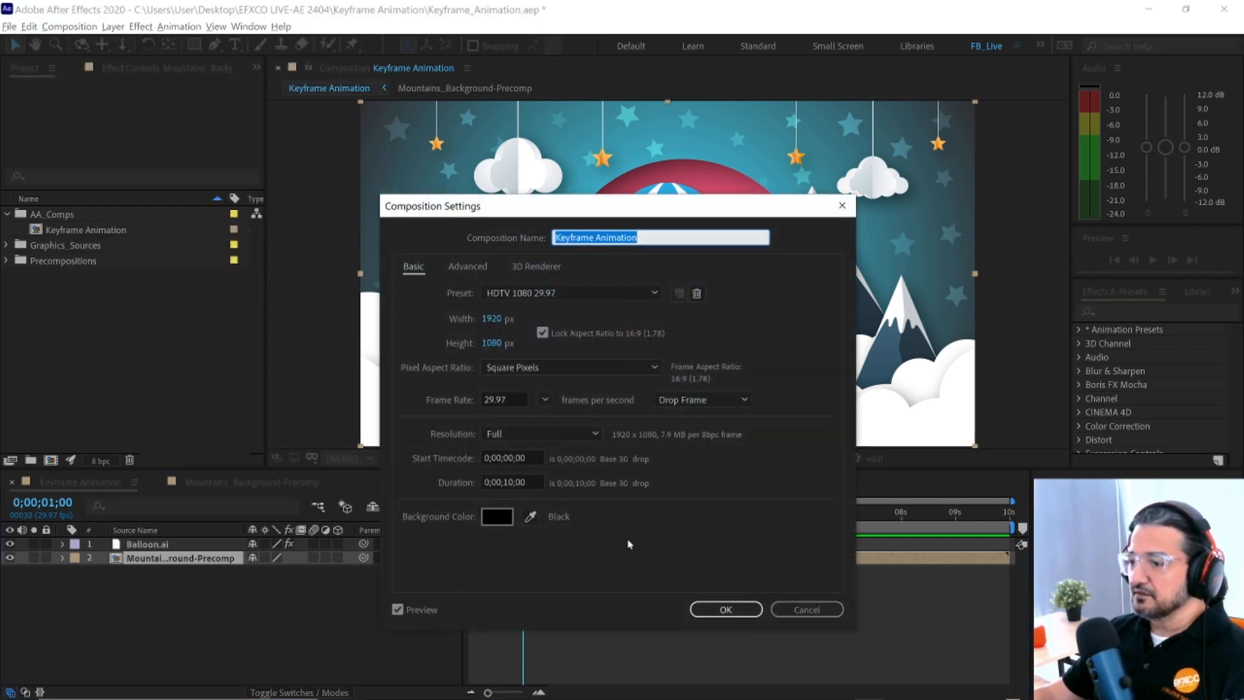
click(531, 482)
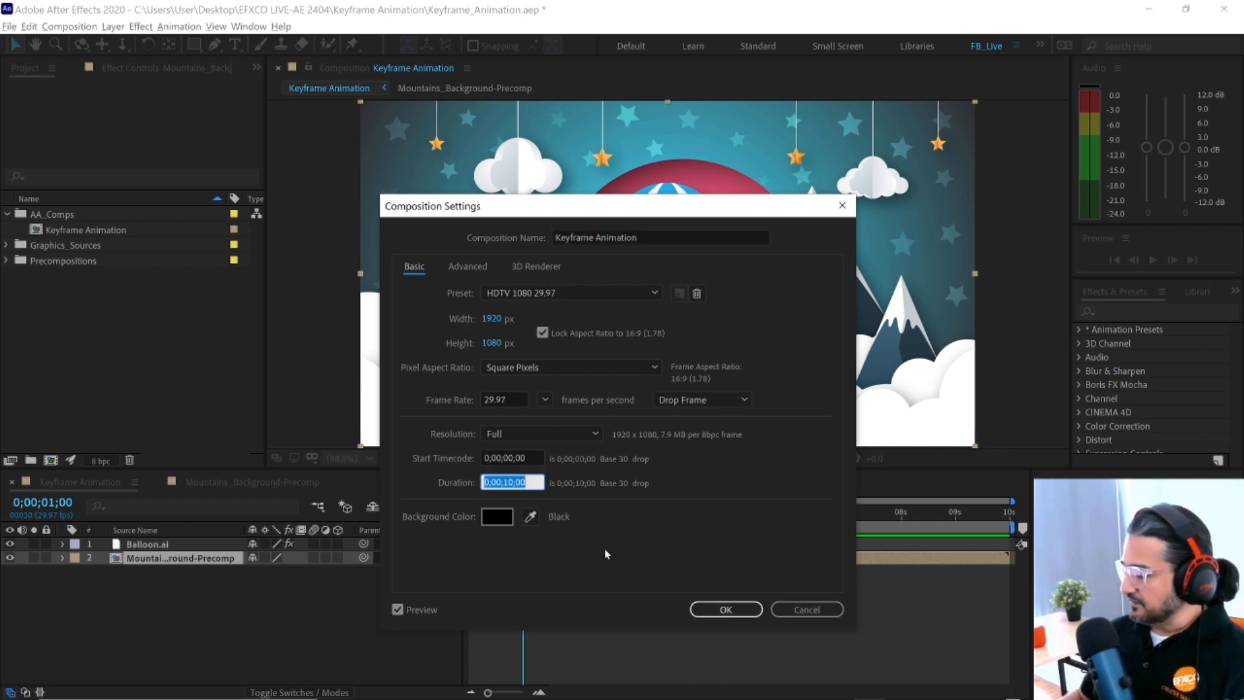
text(500)
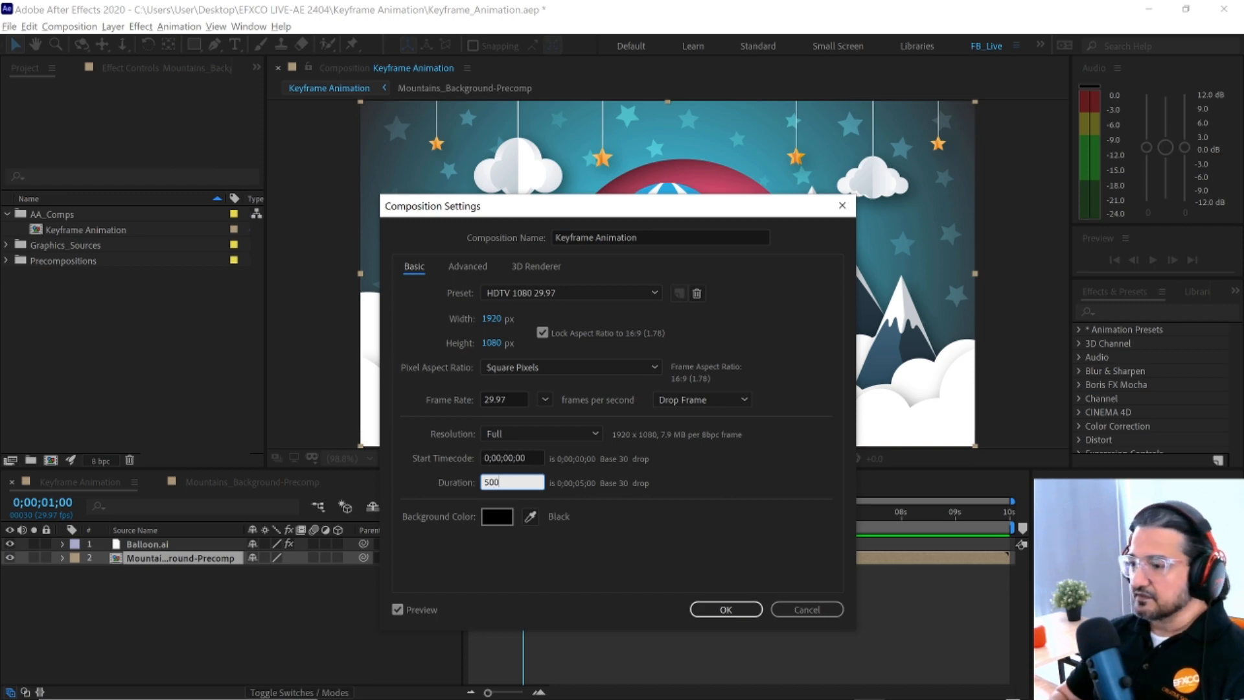
key(Return)
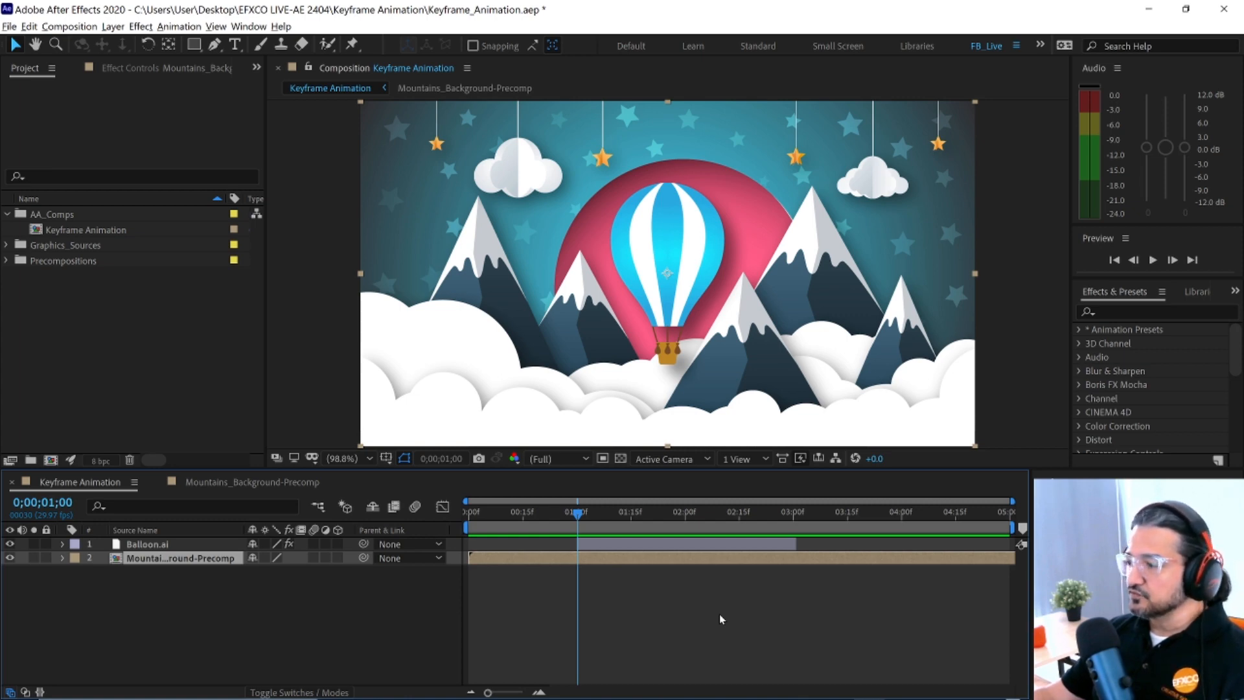
key(ctrl+z)
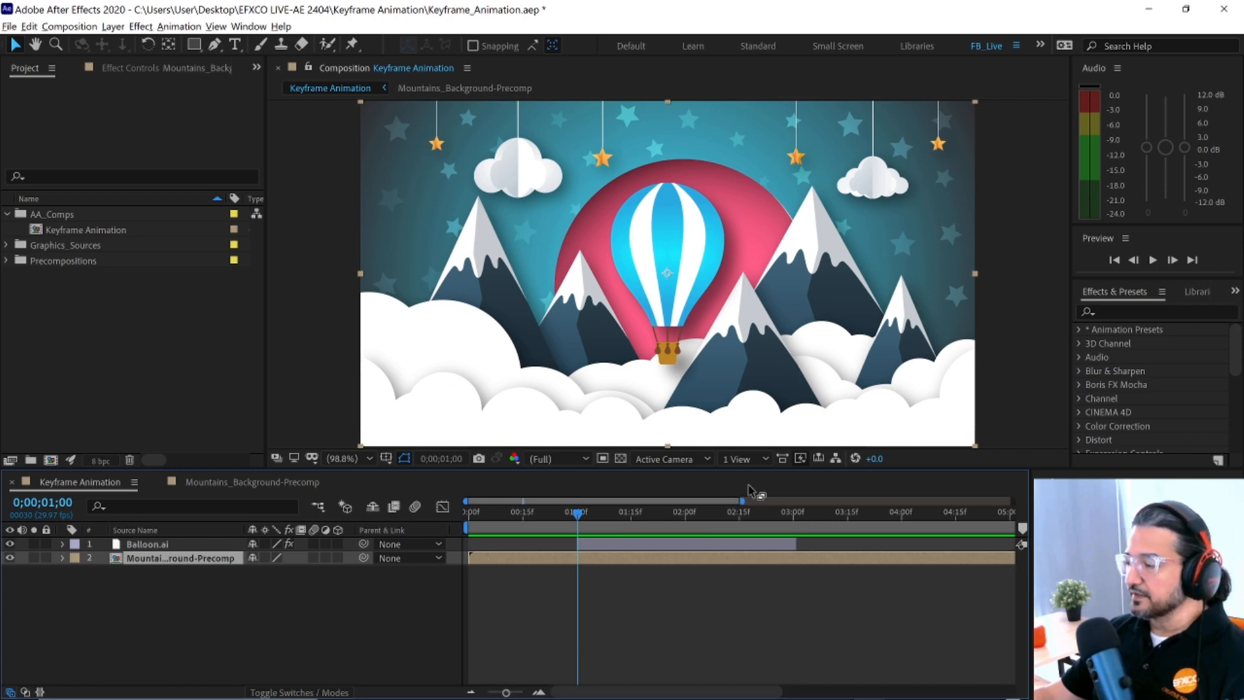
drag(743, 502, 1010, 501)
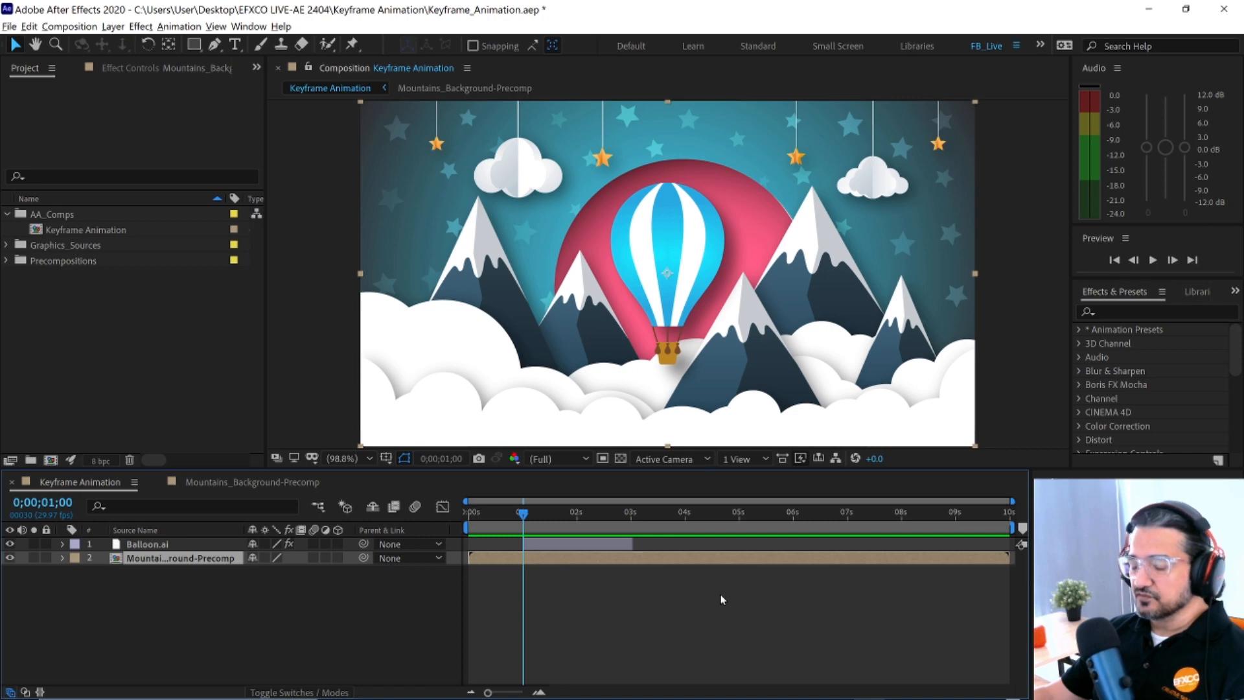
drag(37, 510, 39, 510)
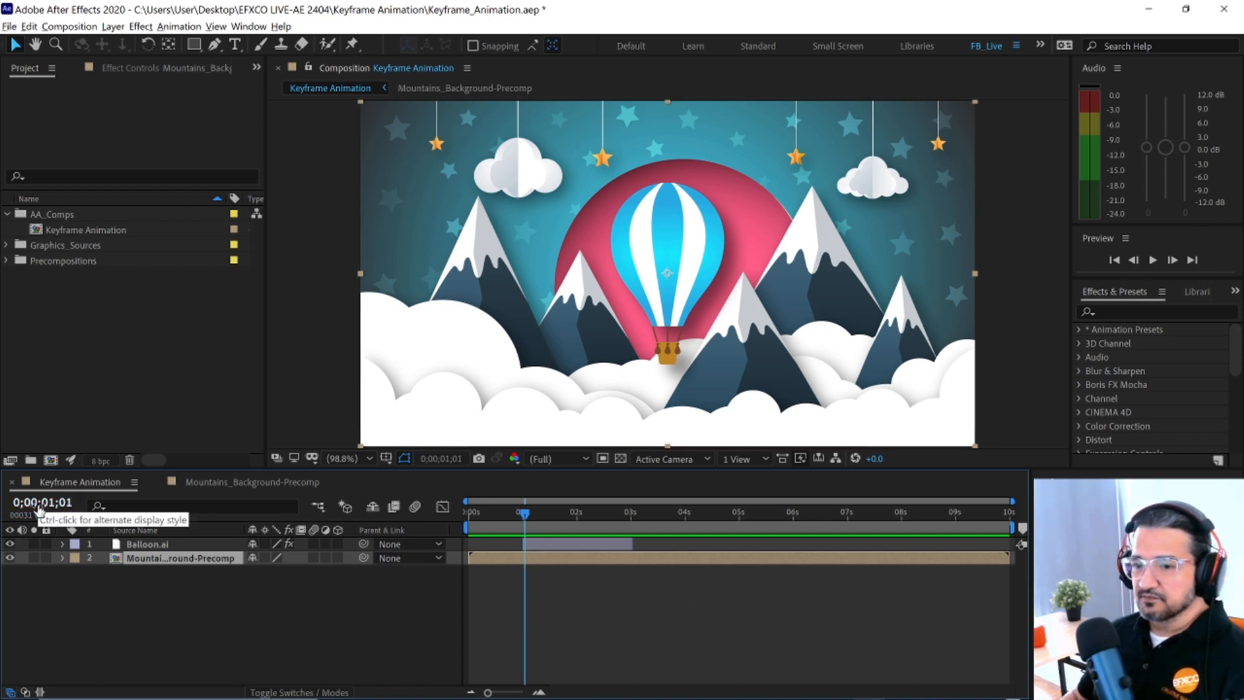
key(alt+shift+period)
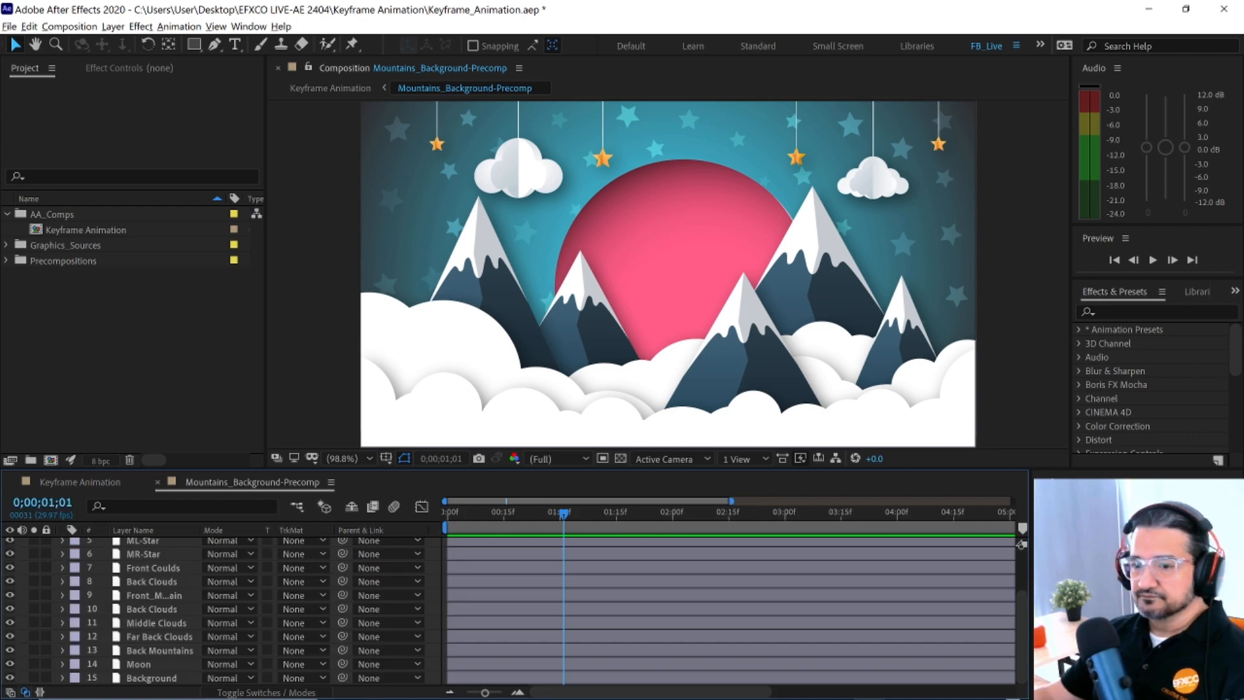
click(79, 483)
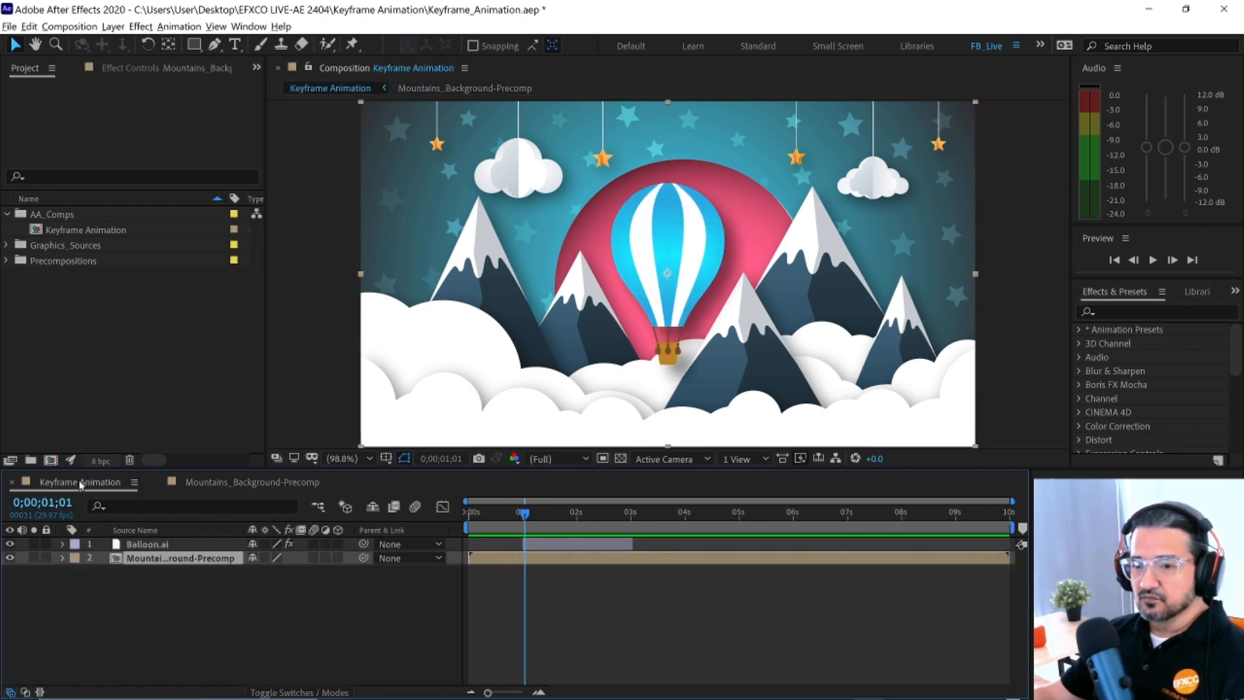
- Set the current time of the Keyframe Animation timeline to exactly 0;00;05;00
click(42, 503)
text(5020)
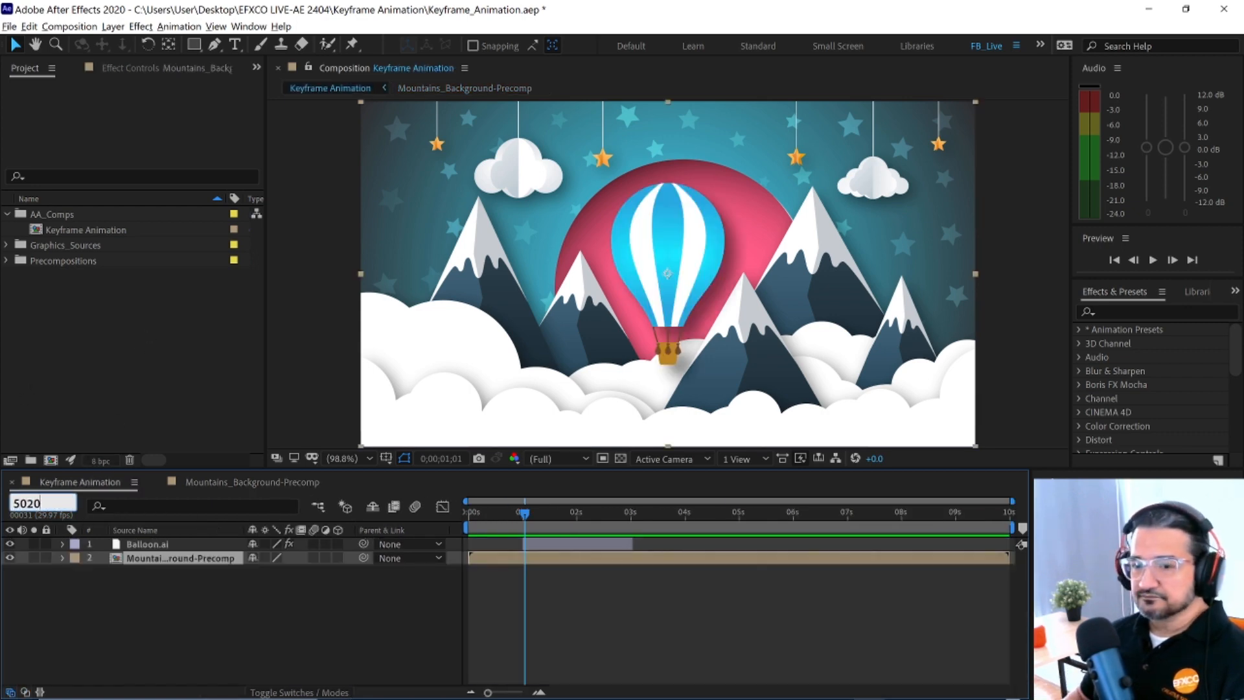
key(BackSpace)
key(BackSpace)
text(0)
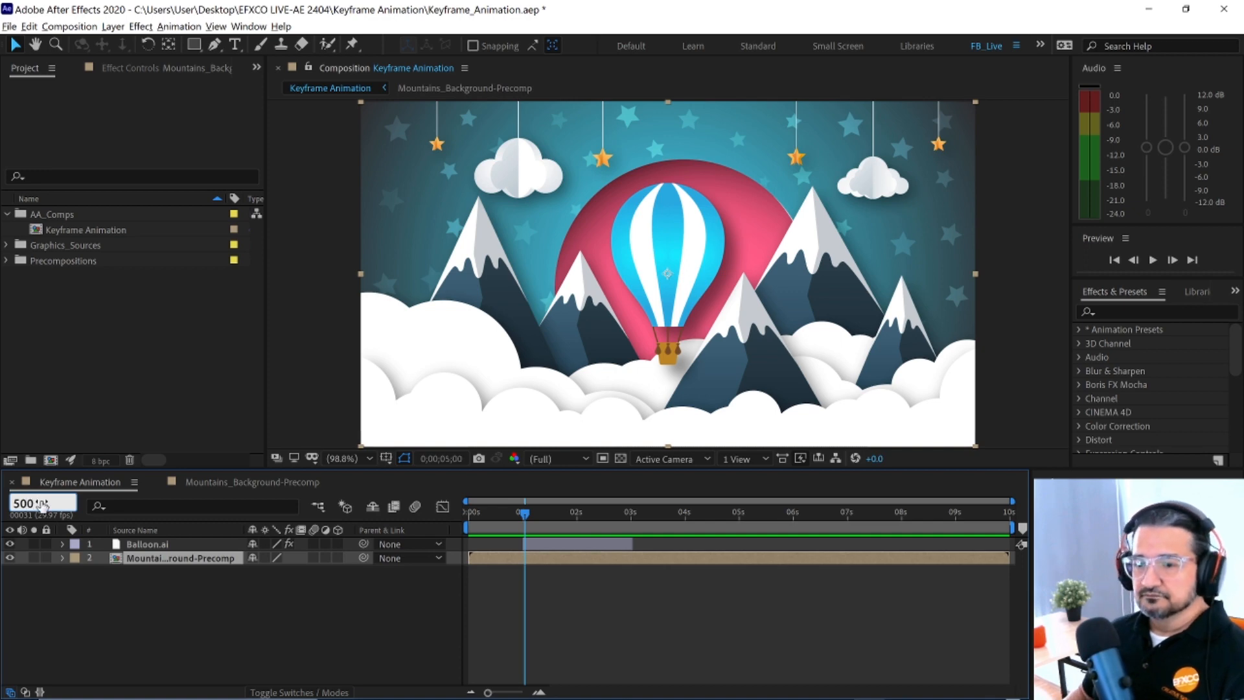
key(Return)
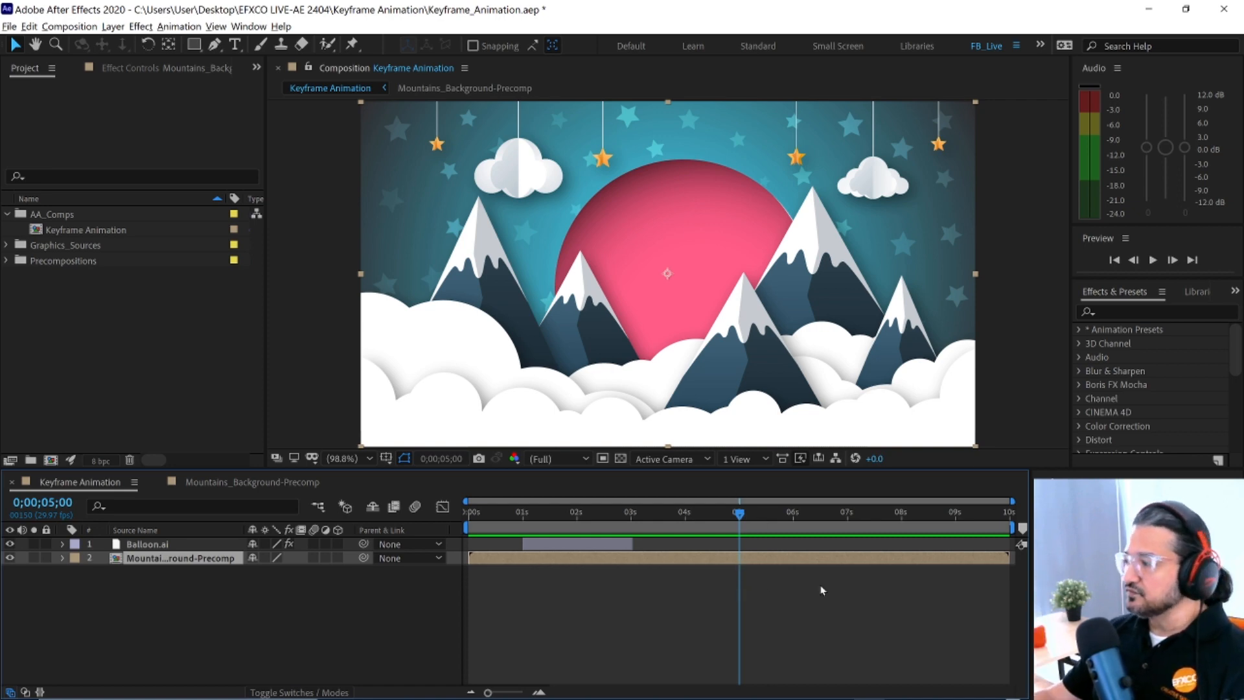
- Try ending the work area at about 6 seconds, undo it, and end the work area at the current time of 0;00;05;00
drag(1012, 528, 789, 532)
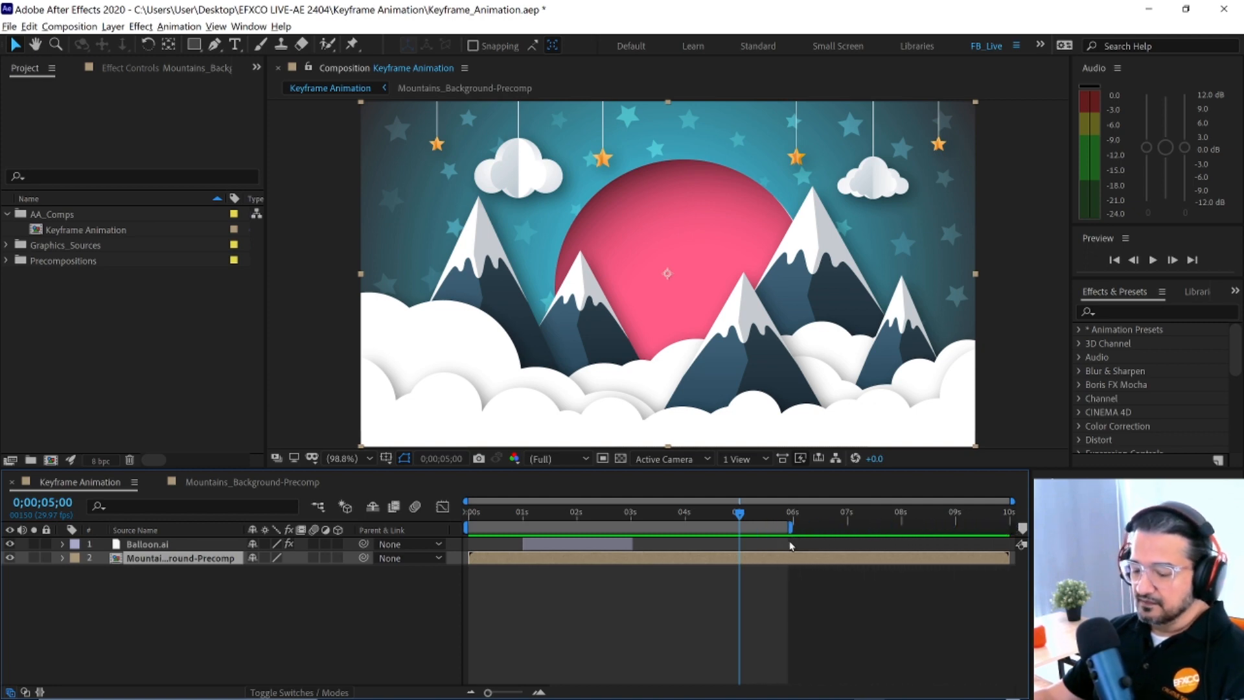
key(ctrl+z)
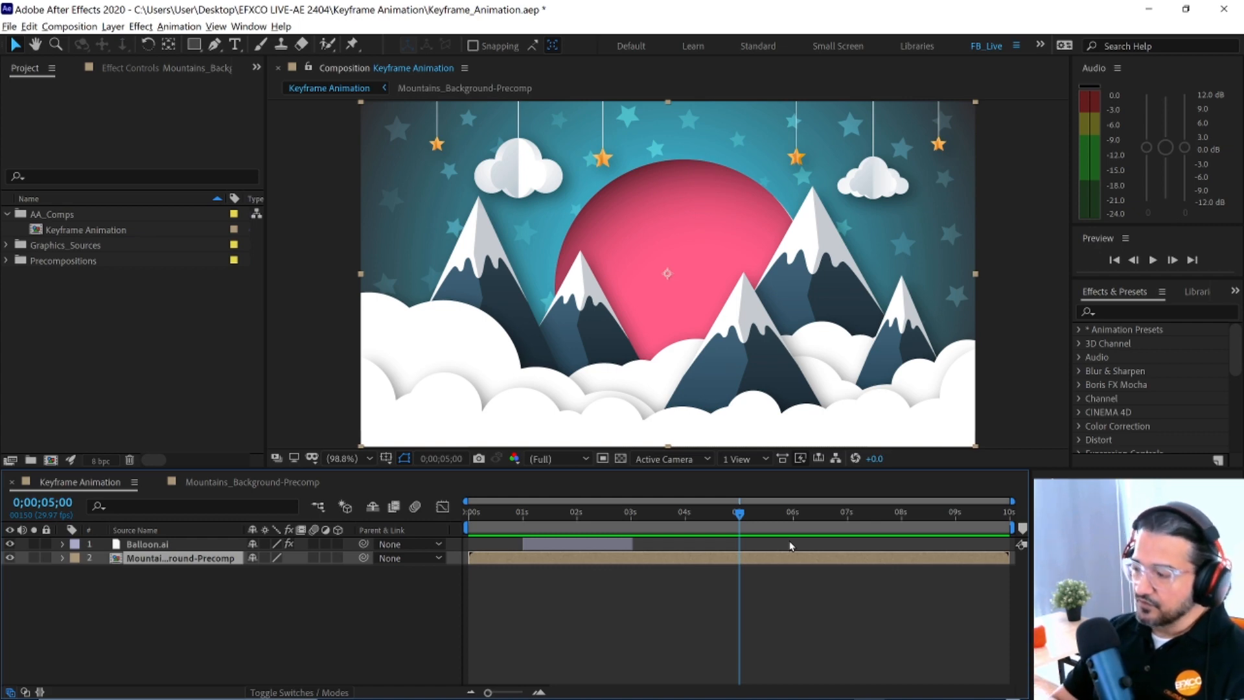
key(n)
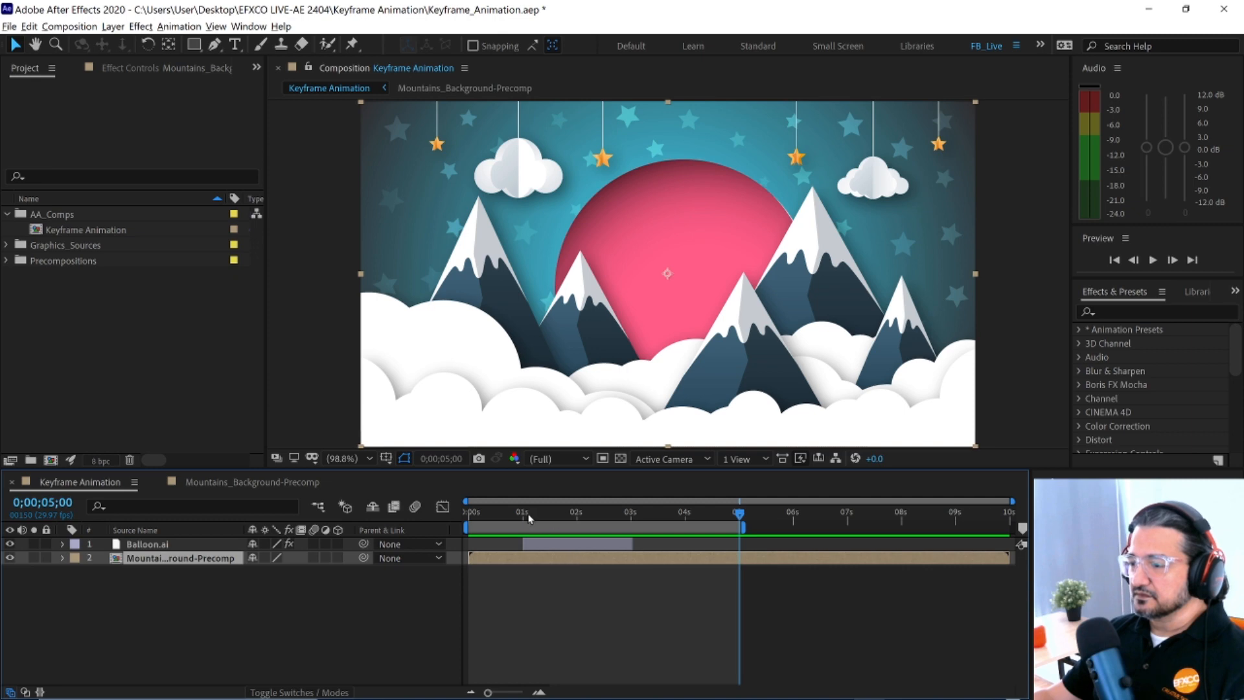
- Set the current time to 0;00;01;00, start the work area there and preview the work area
click(63, 500)
text(100)
key(Return)
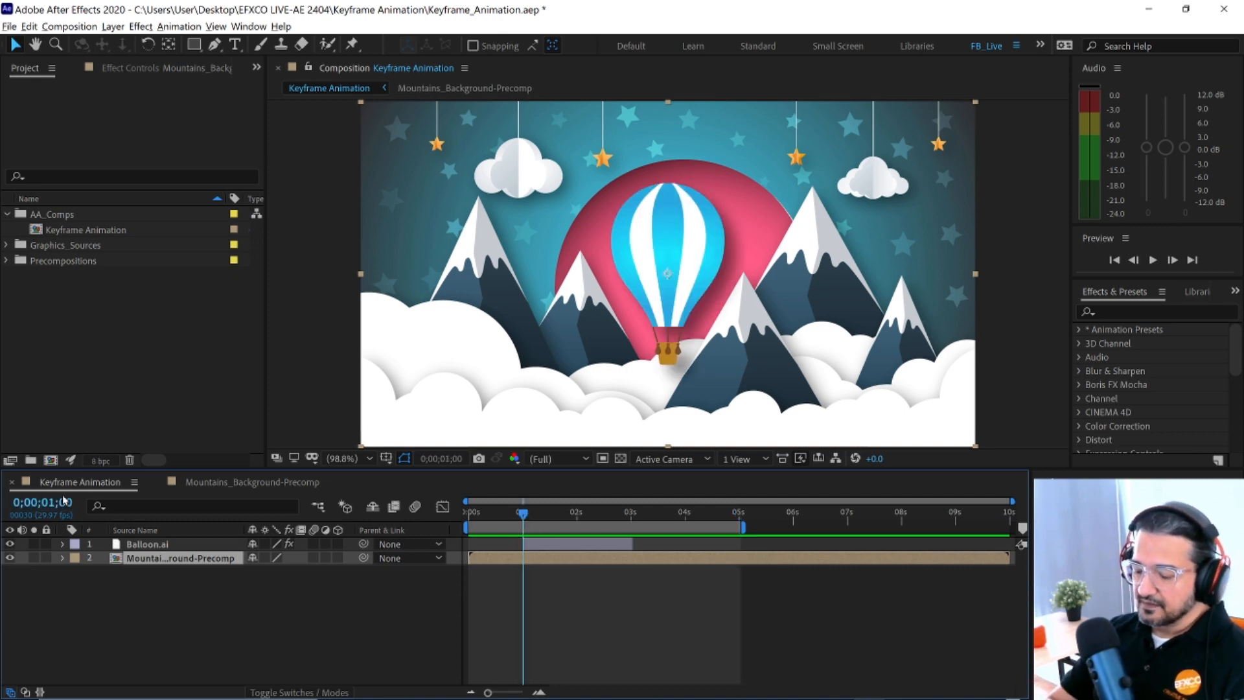
key(b)
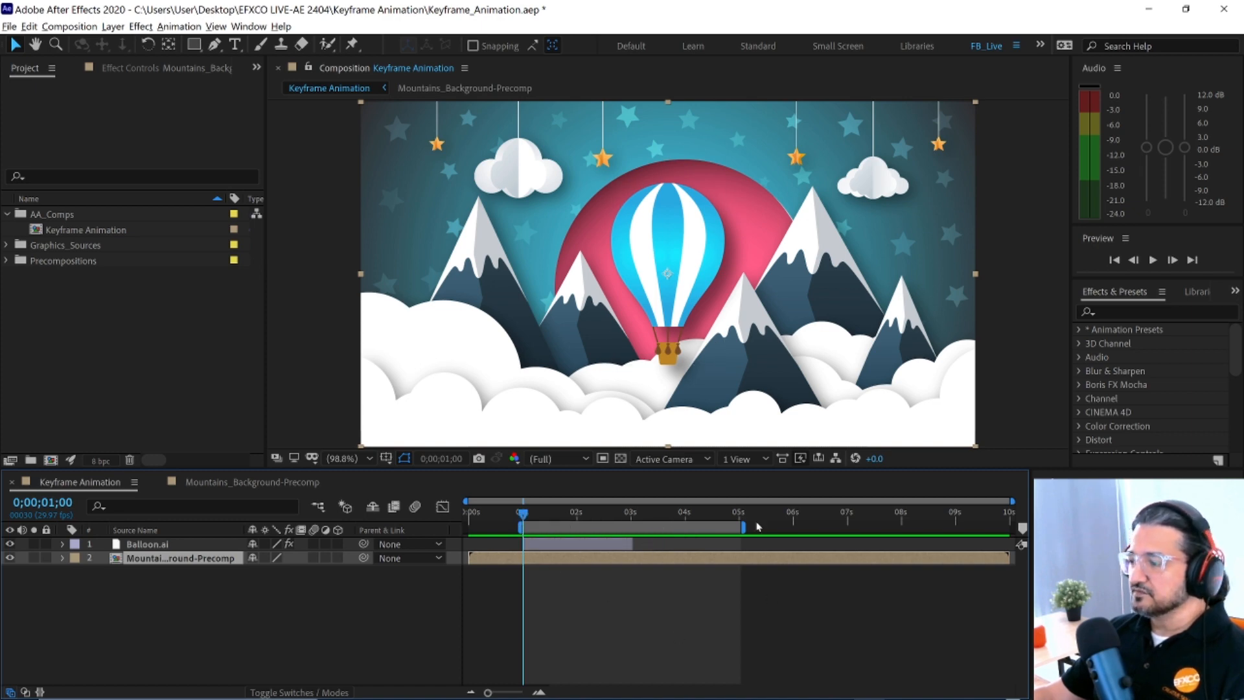
key(space)
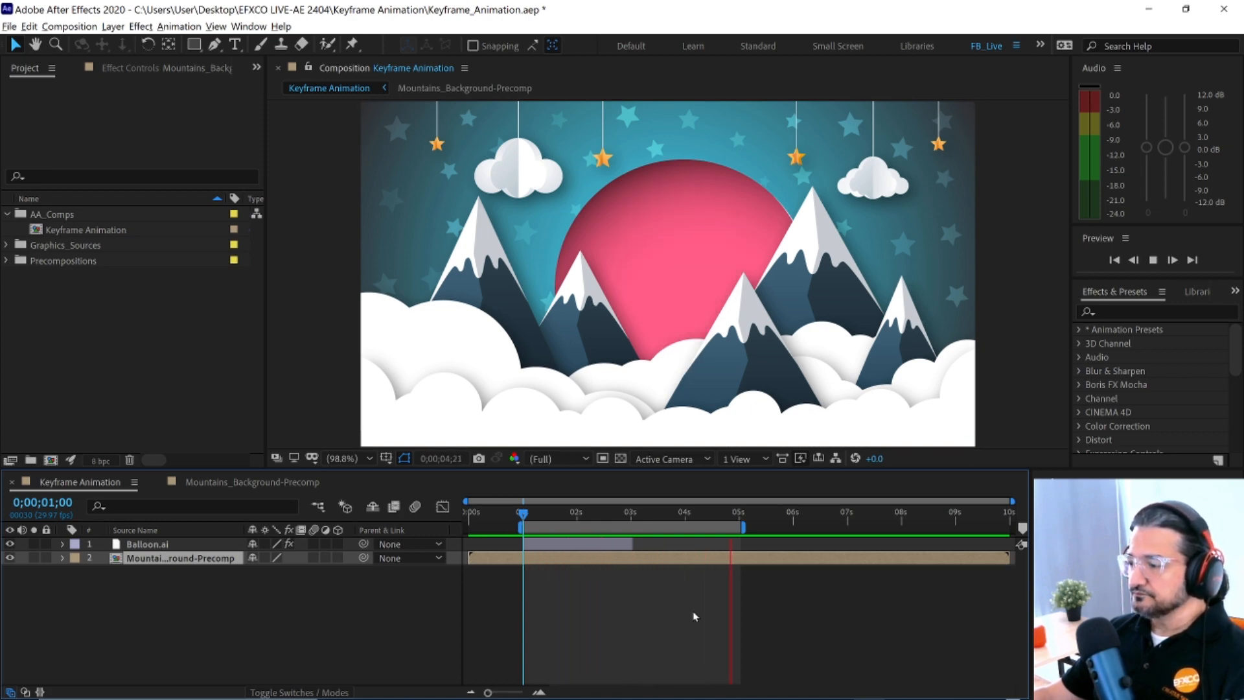
key(space)
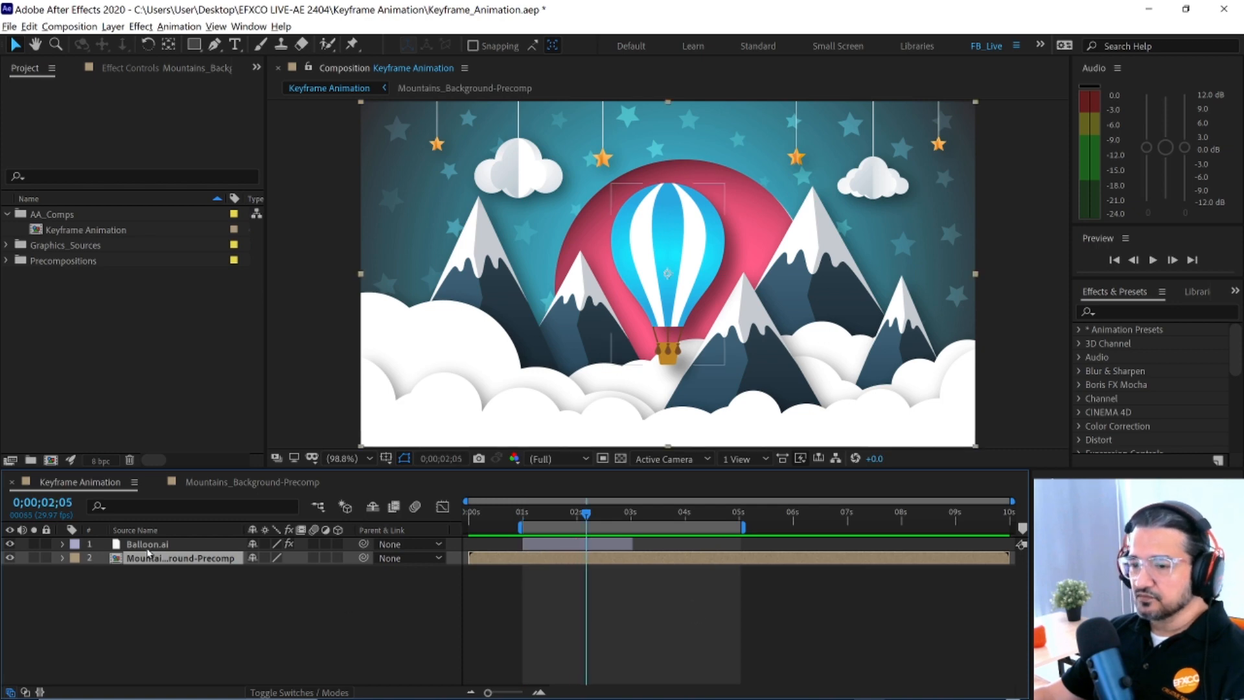
- Extend the Balloon.ai layer's out point to 0;00;05;00
click(149, 545)
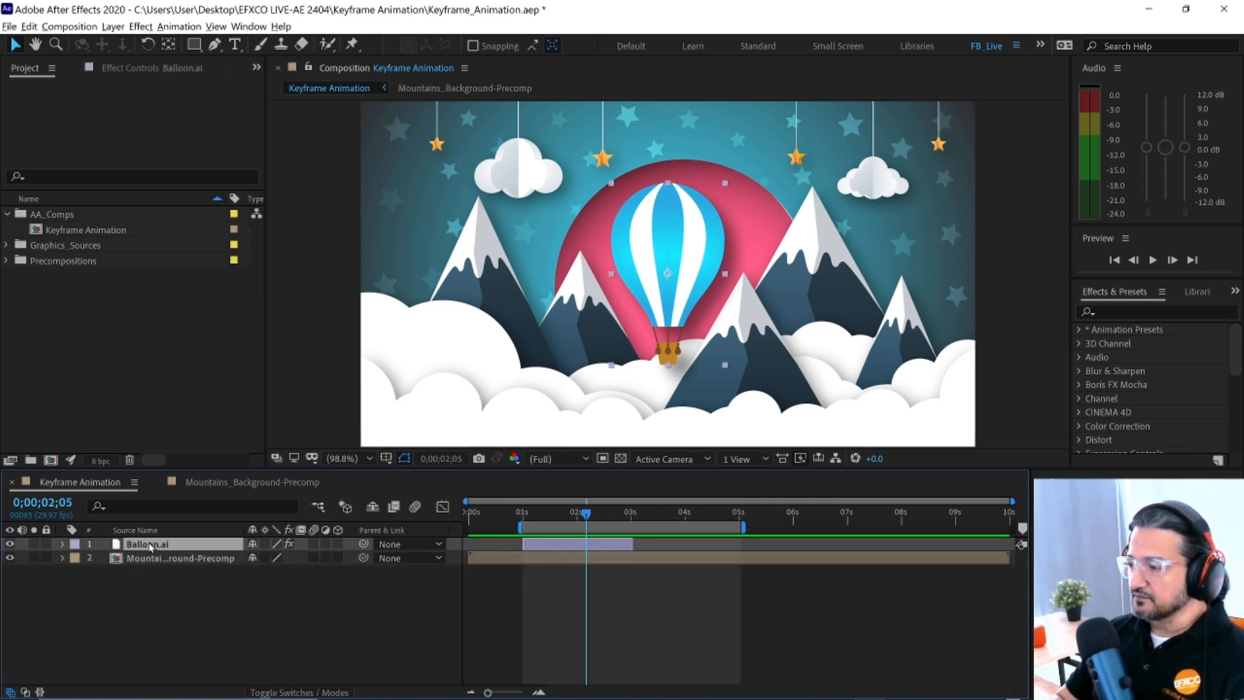
key(o)
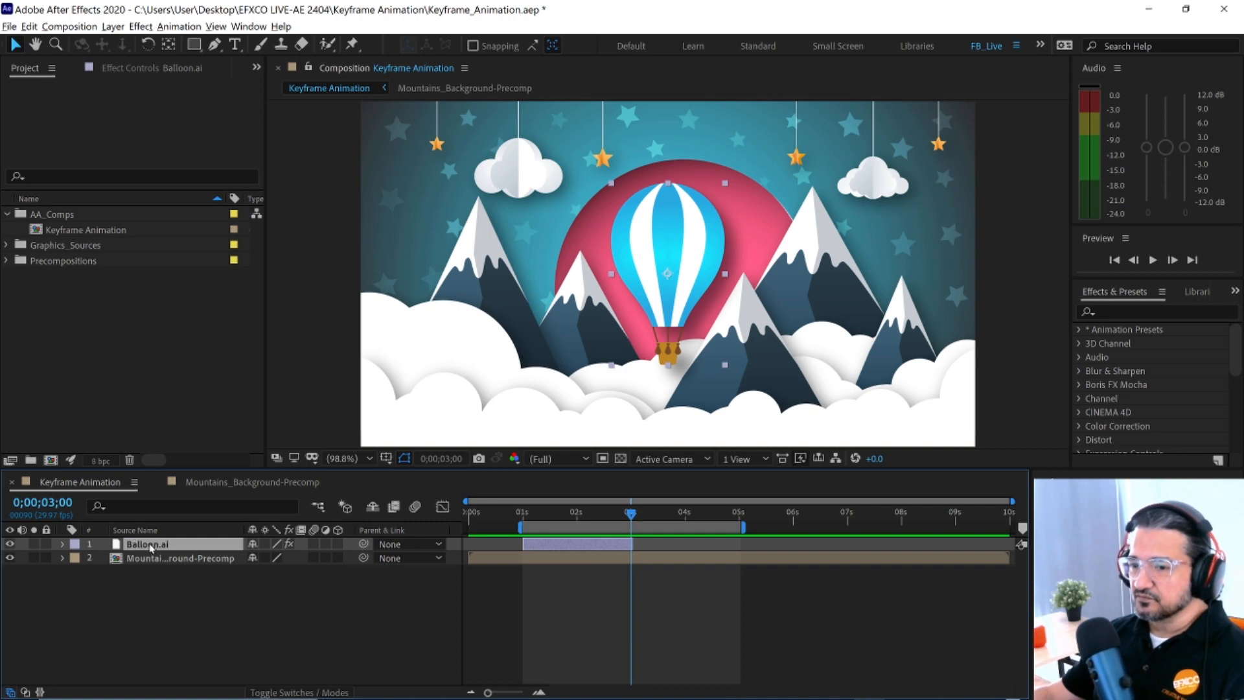
click(66, 502)
text(500)
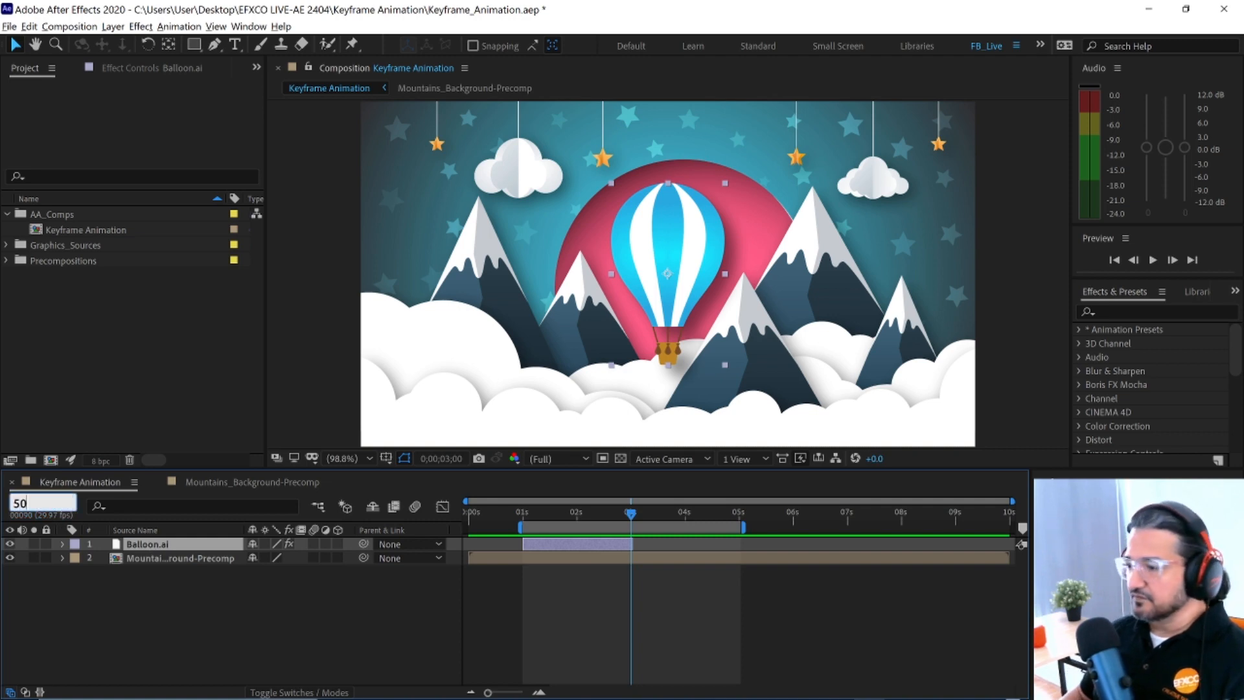
key(Return)
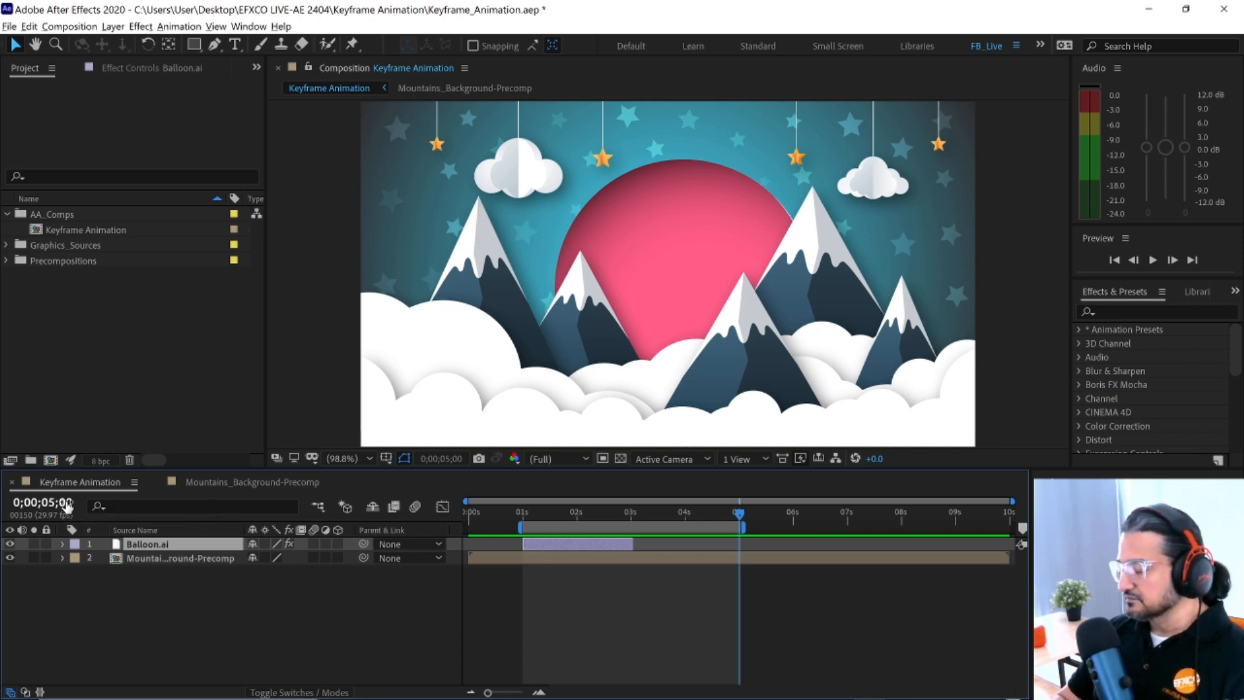
key(alt+bracketright)
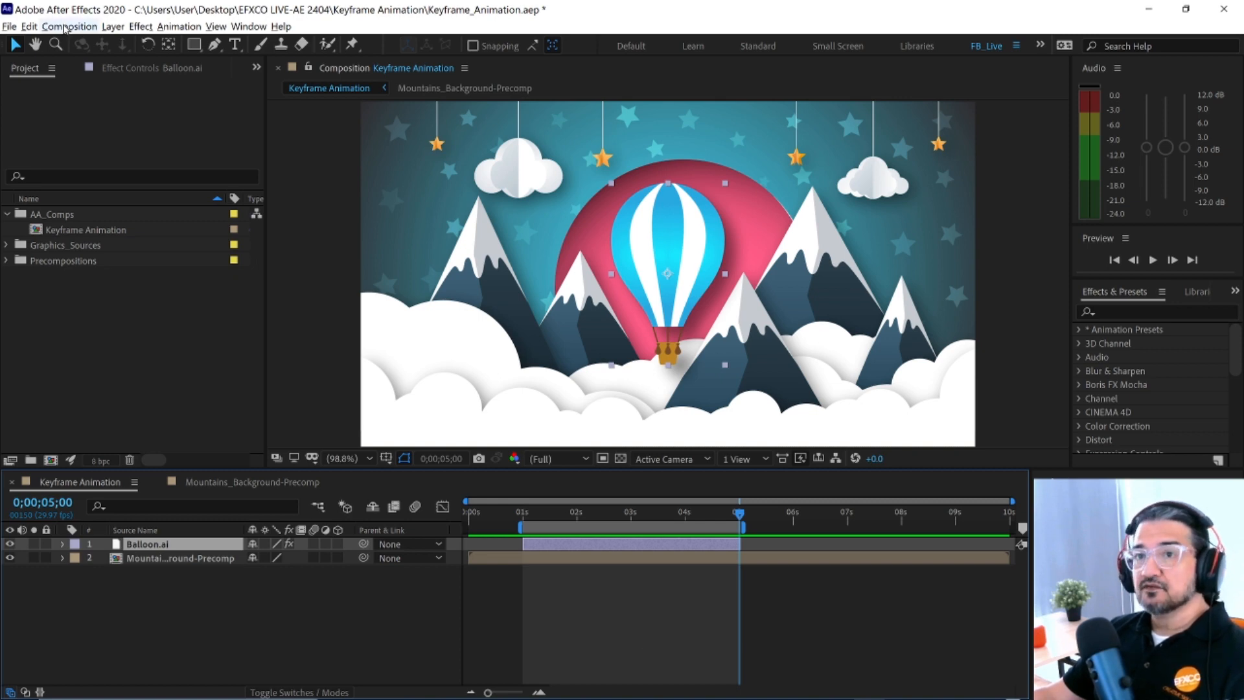
- Review the Memory & Performance, Audio Hardware, Audio Output Mapping and General preferences
click(30, 27)
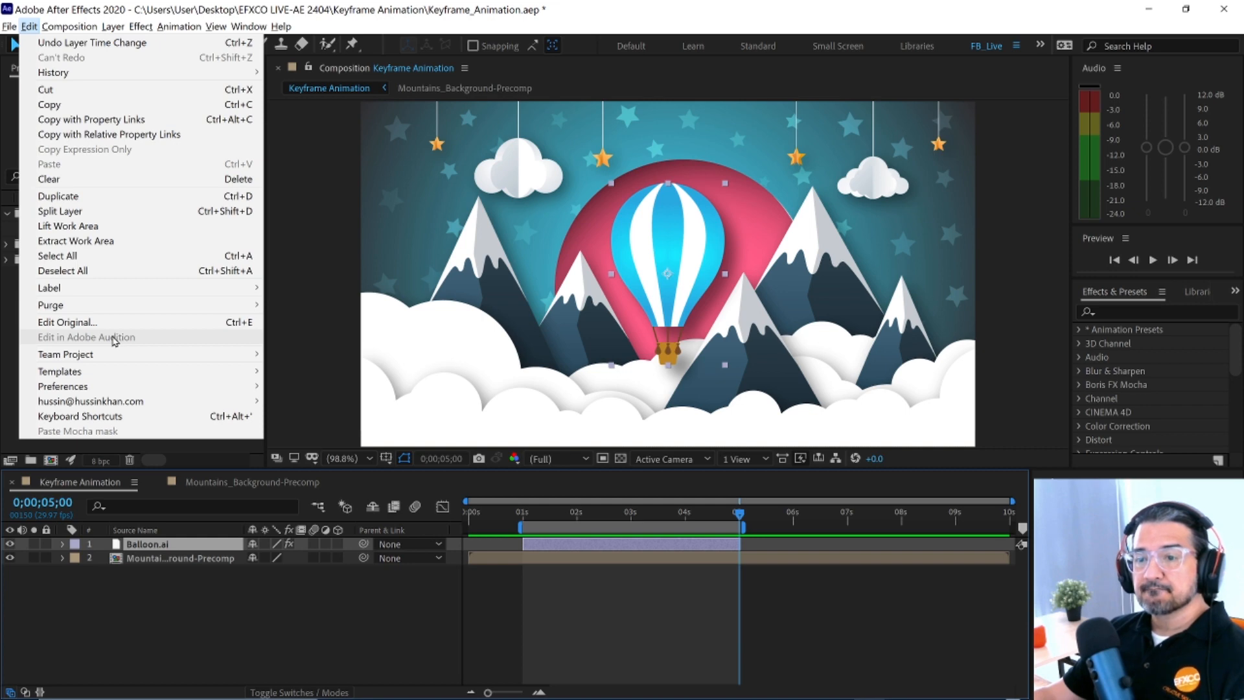
mouse_move(111, 387)
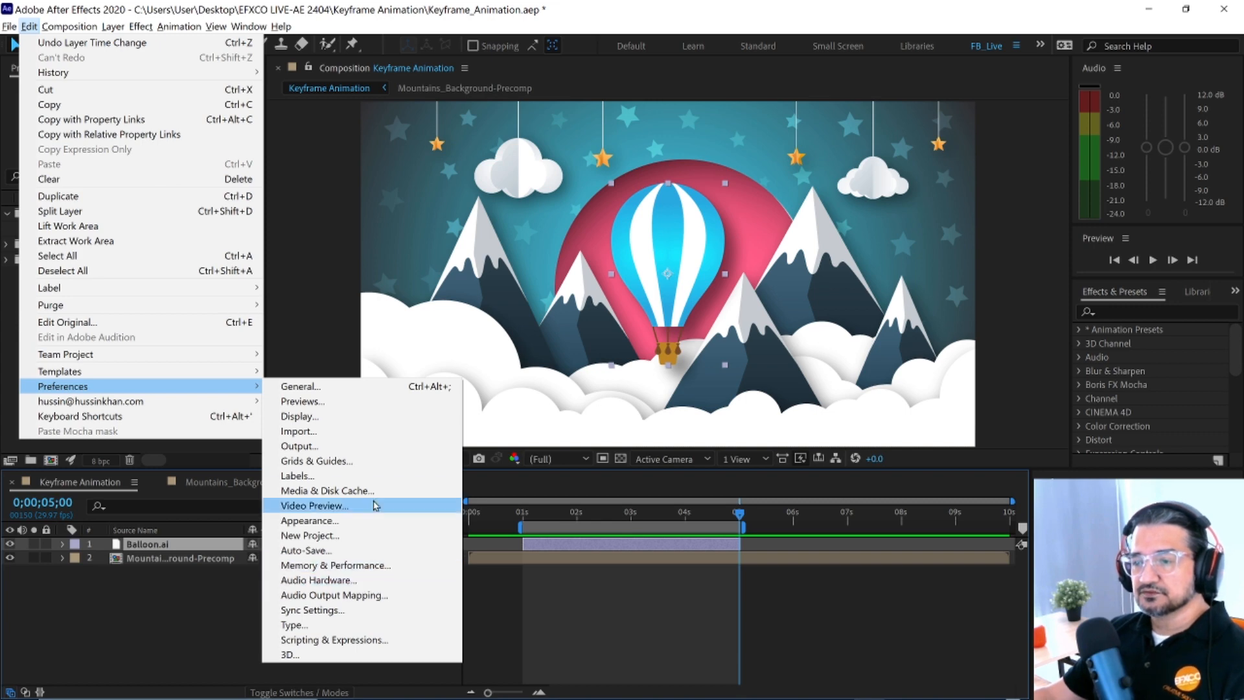
click(361, 566)
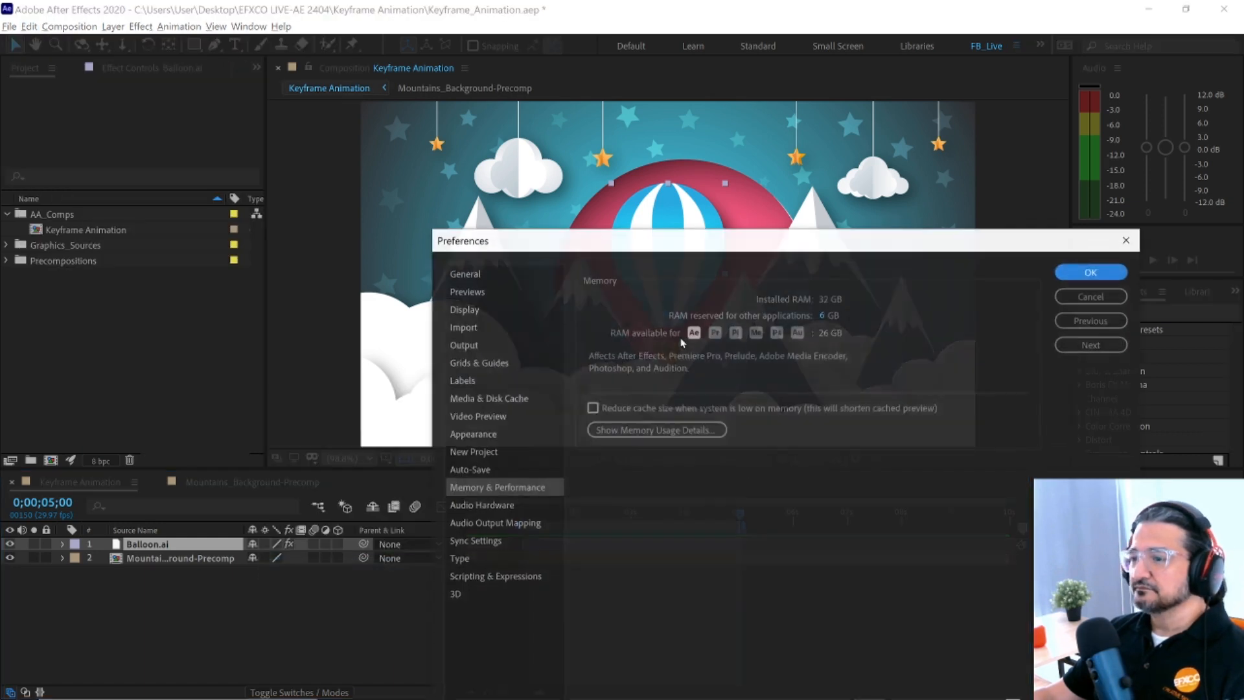
drag(758, 253, 573, 149)
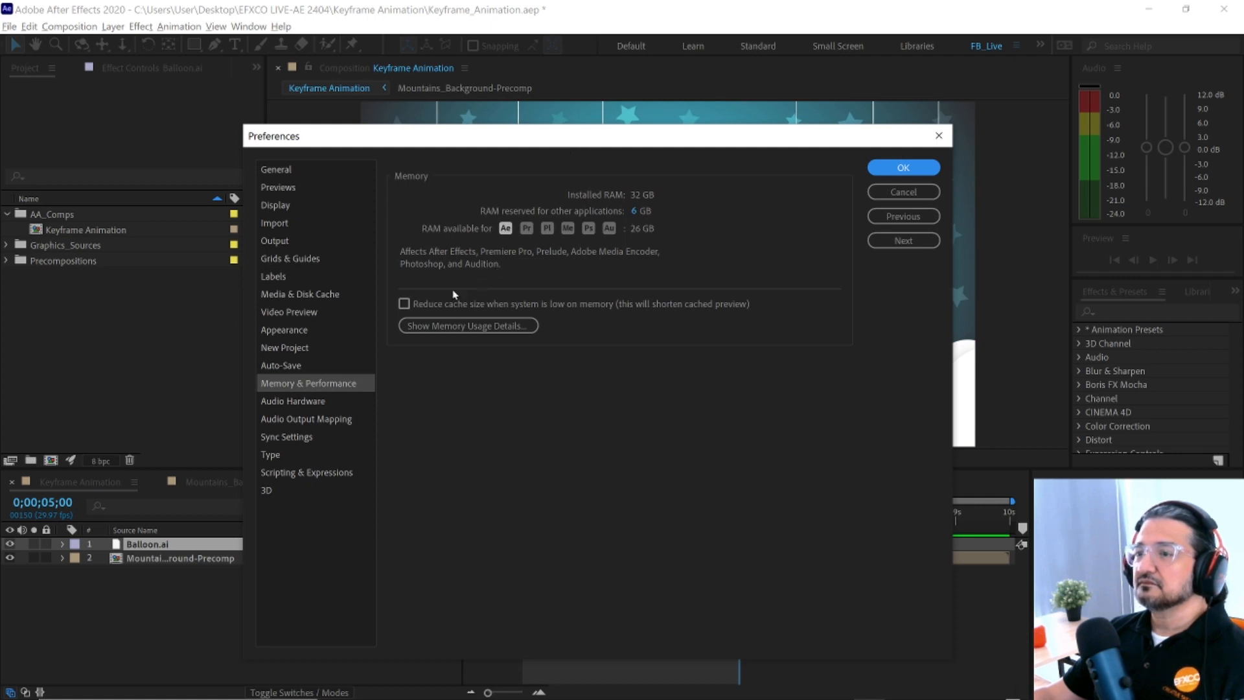
click(303, 402)
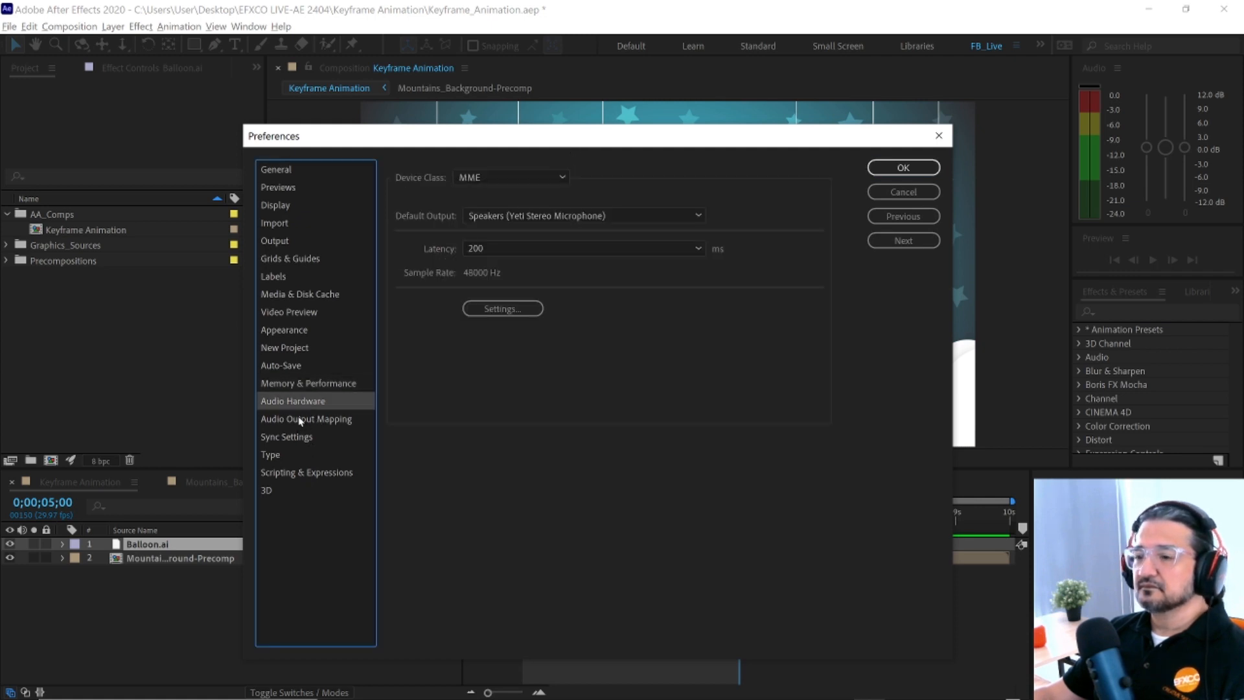
click(301, 419)
click(303, 170)
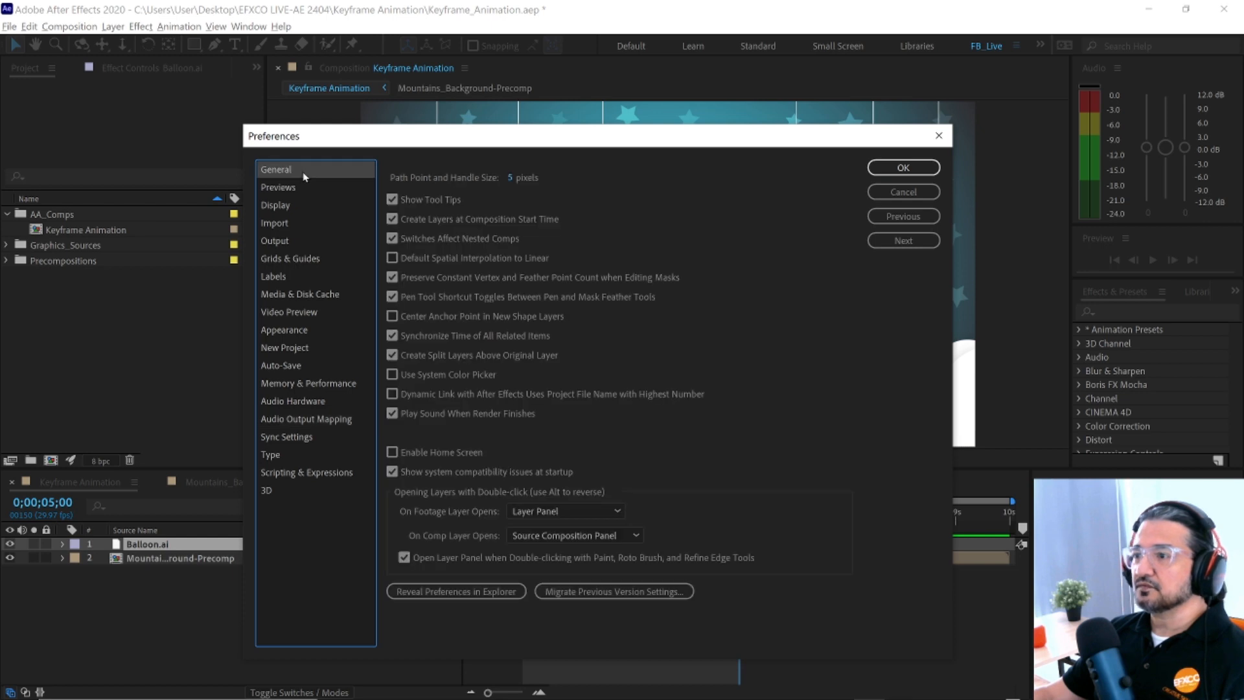
- Examine the GPU information in the Previews preferences, and leave the preferences without changing anything
click(307, 189)
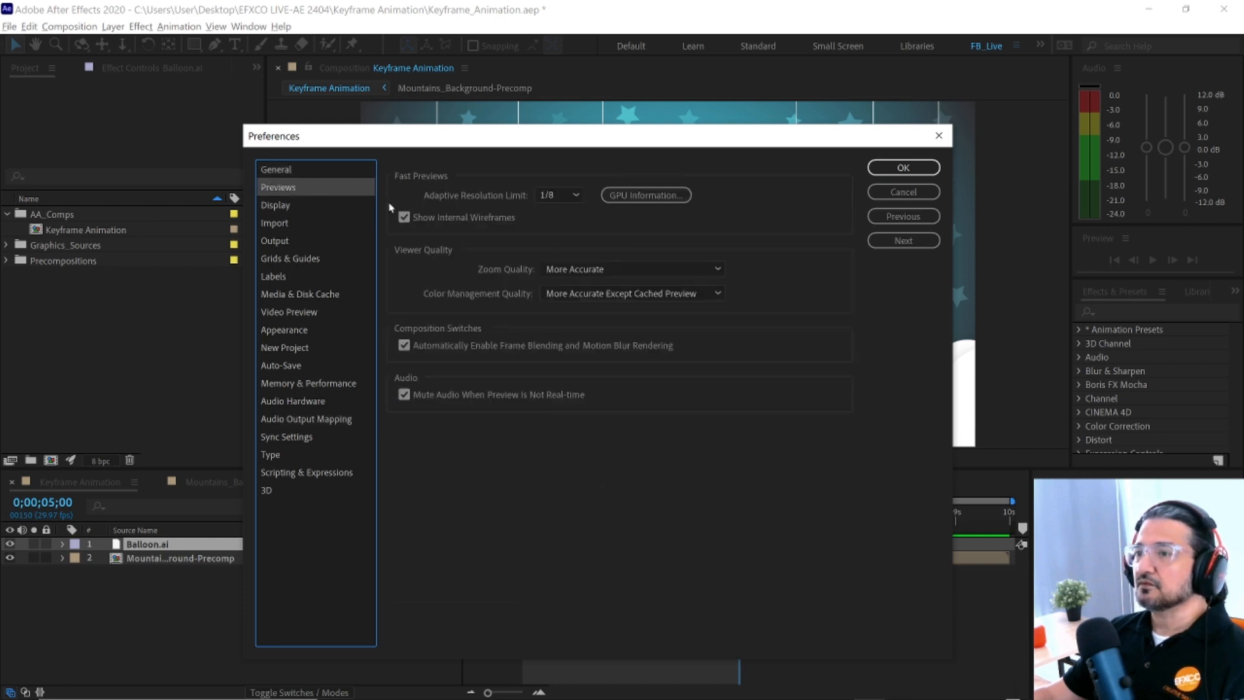
click(653, 195)
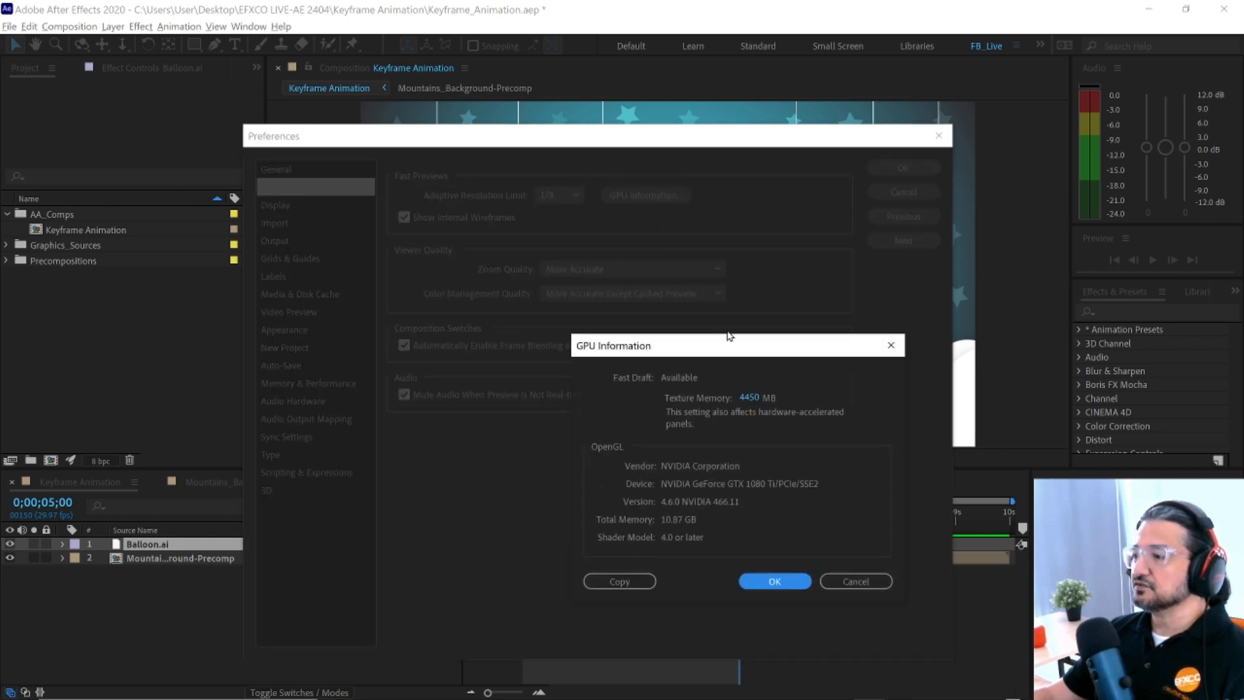
drag(744, 353, 600, 285)
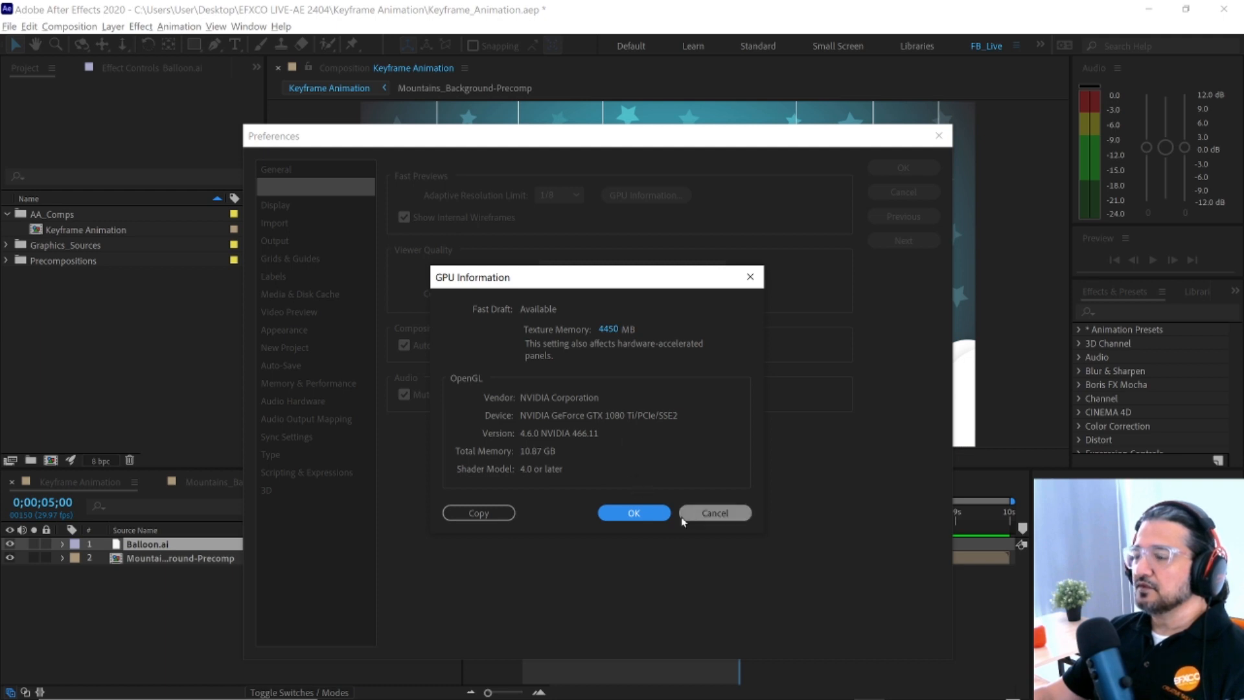
drag(649, 291, 658, 331)
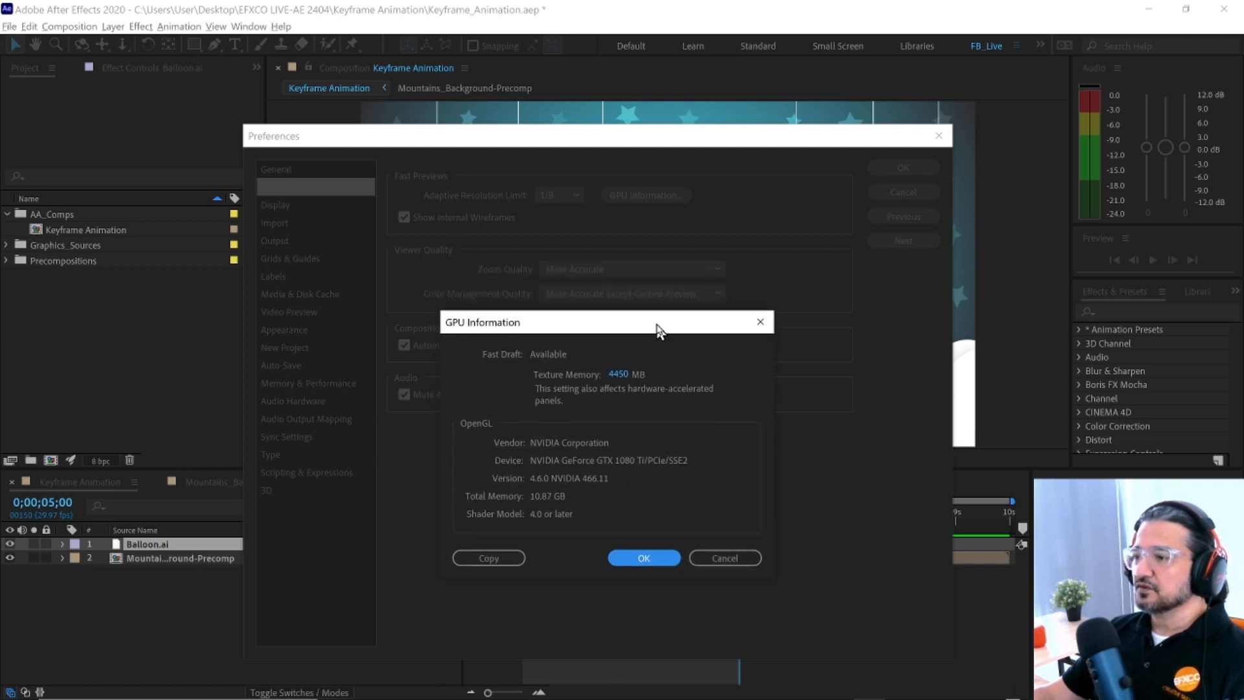
click(729, 555)
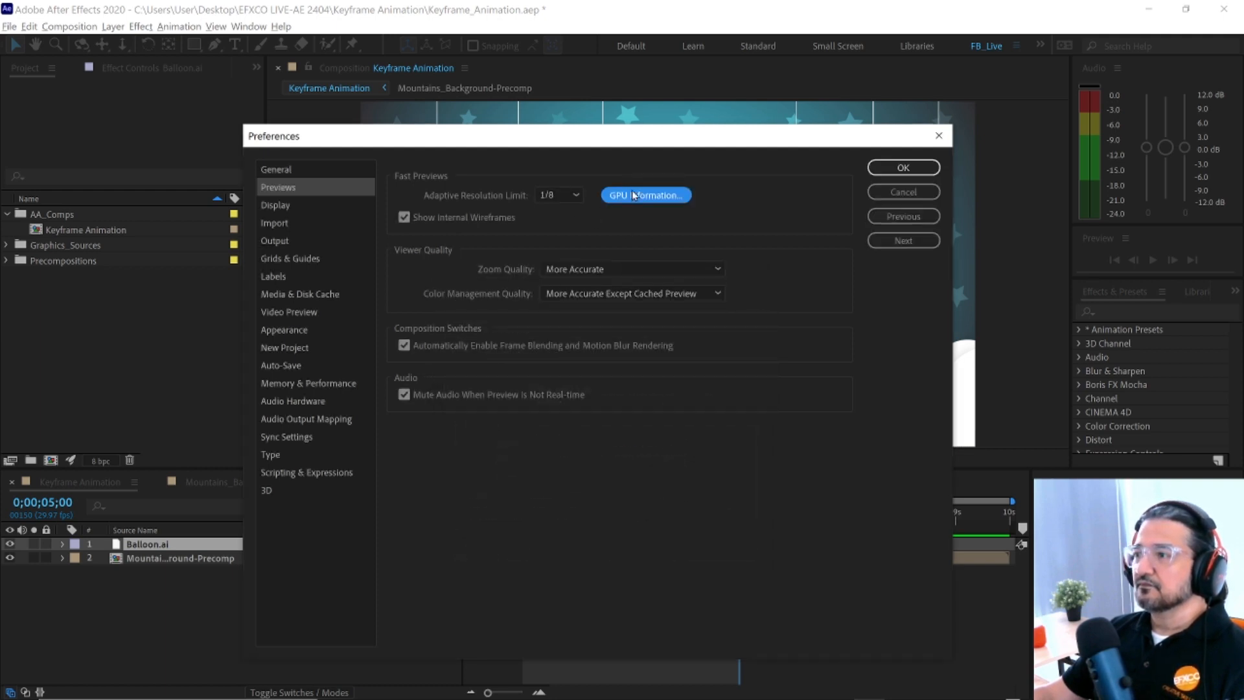
click(897, 191)
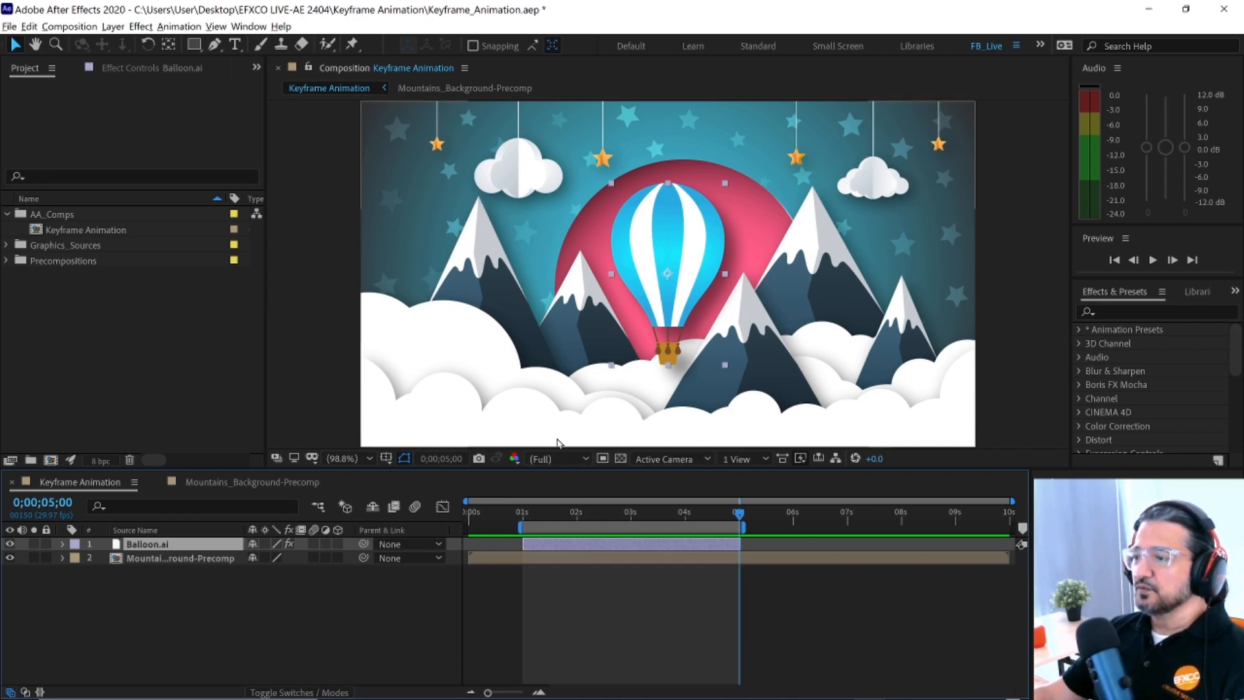
- Set the composition view's resolution to Half and its magnification to 50%
click(555, 458)
click(561, 522)
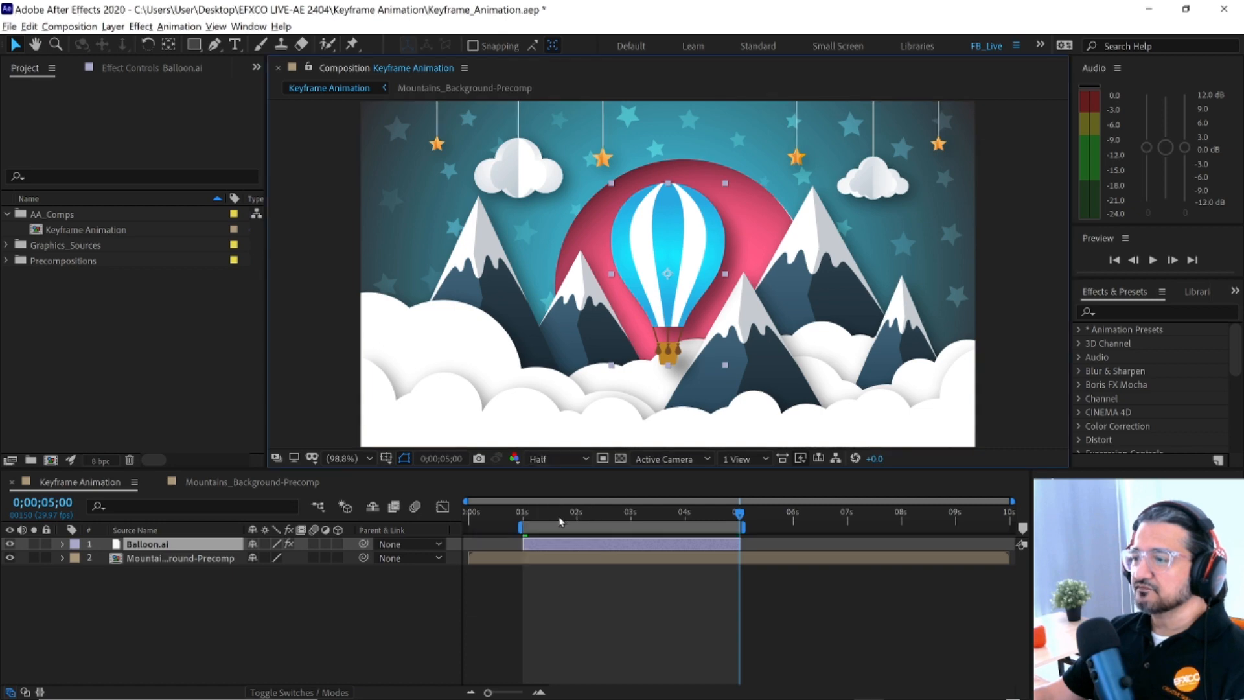
scroll(762, 285, down, 2)
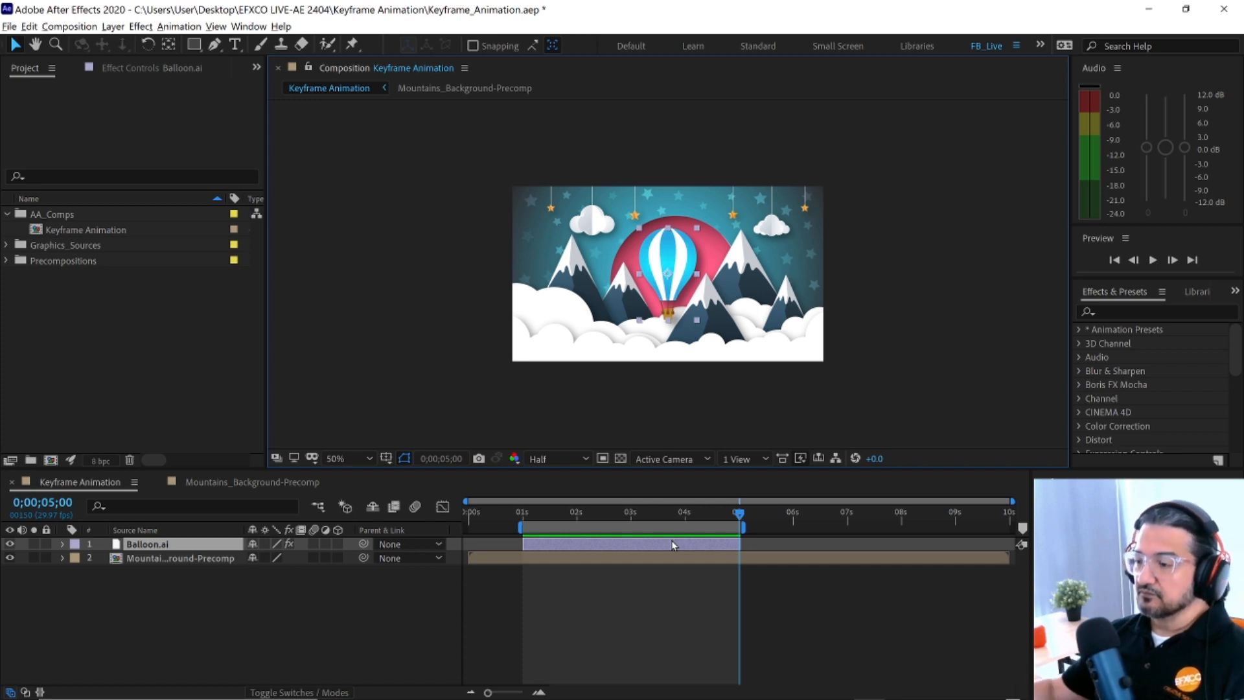
- Set the composition view's resolution to Full and its magnification to 100%
click(569, 460)
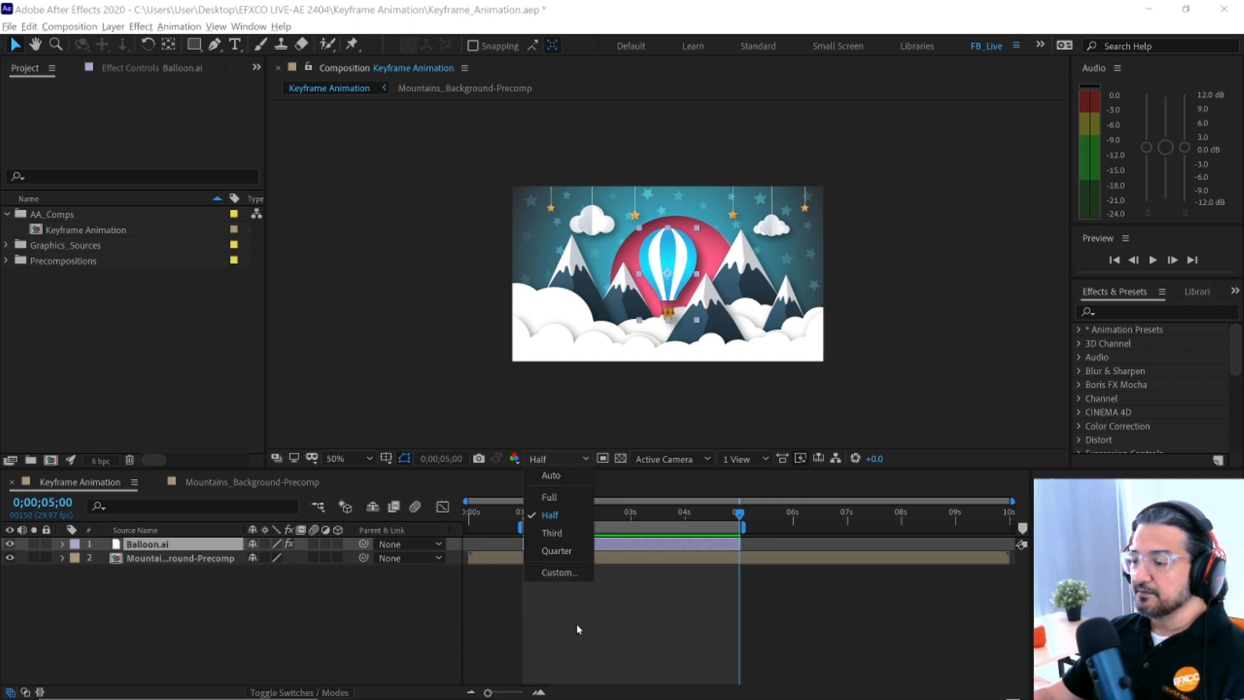
click(561, 503)
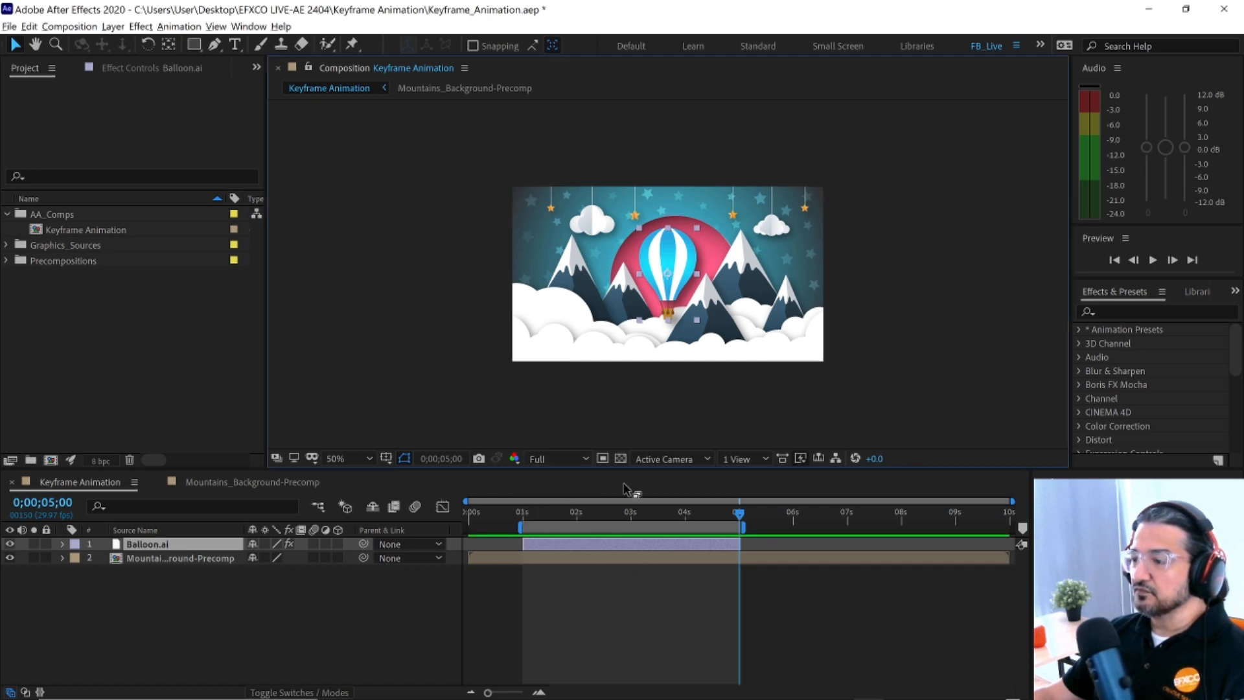
click(348, 458)
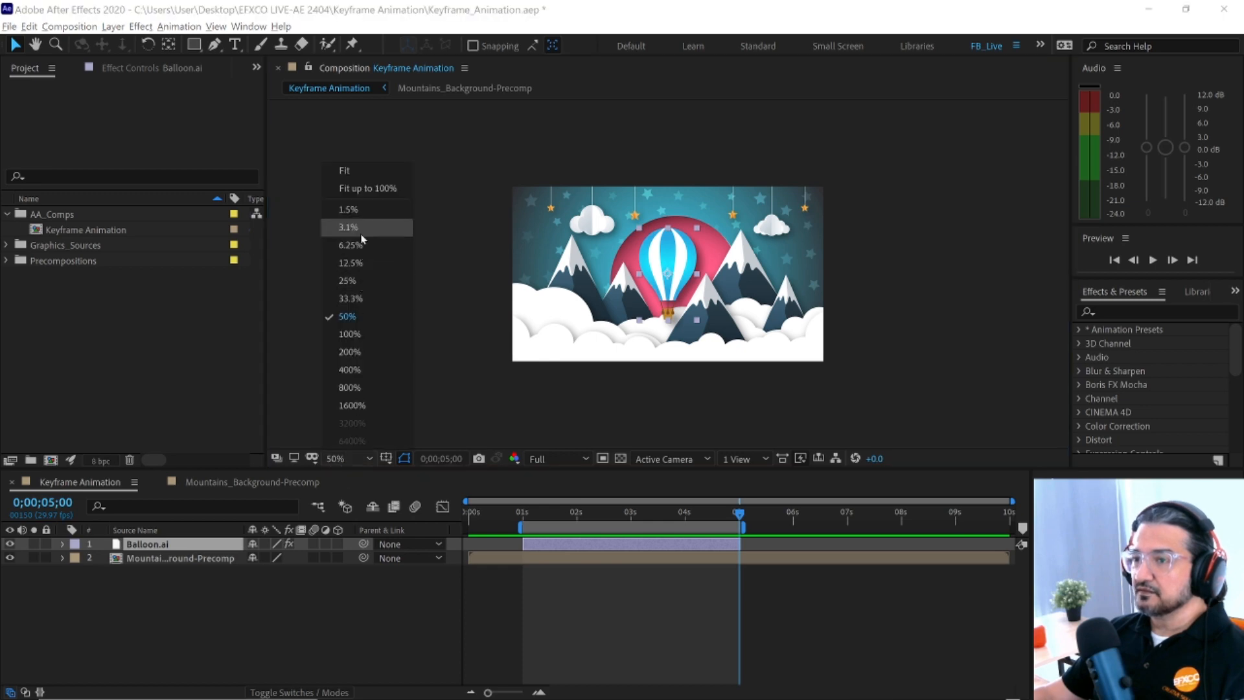
click(354, 334)
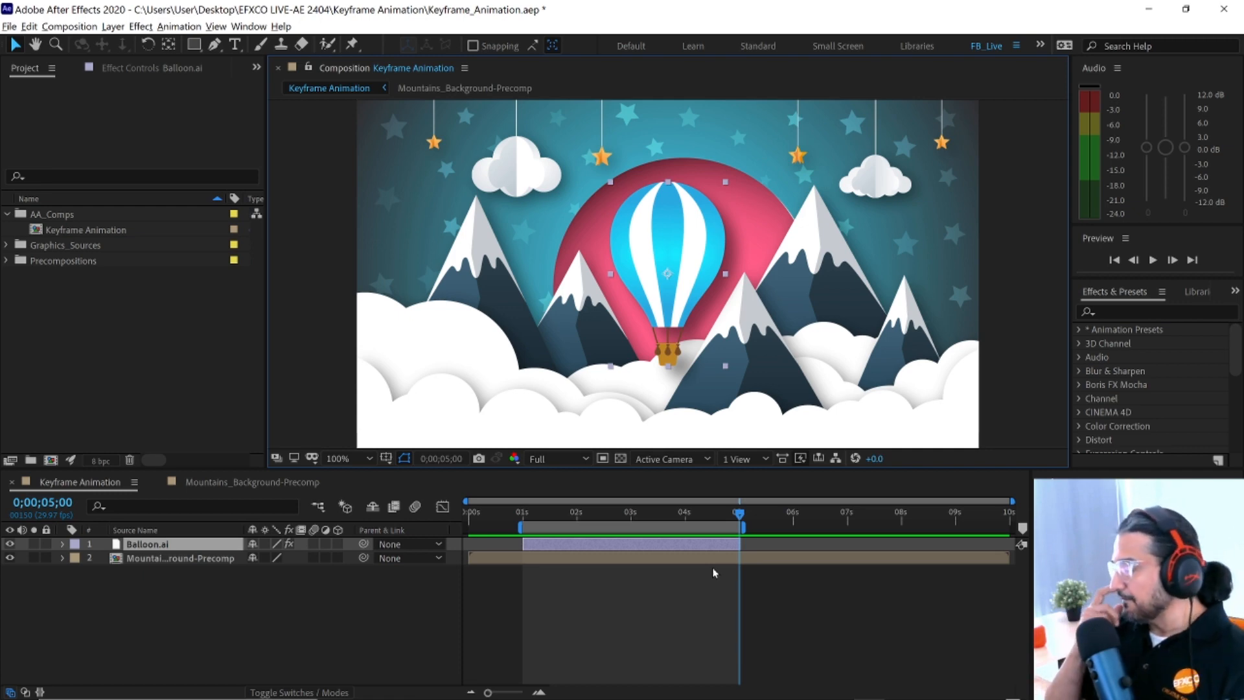
- Deselect the Balloon.ai layer and move the playhead back to 0;00;03;05
click(44, 509)
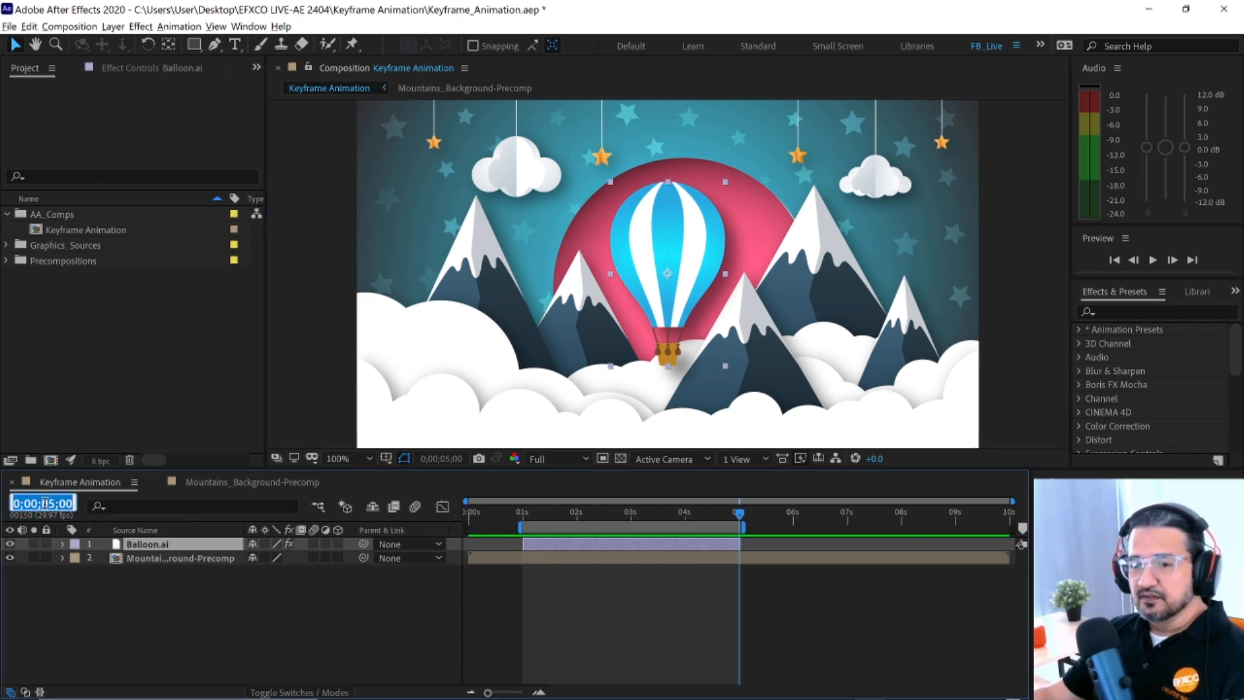
click(130, 649)
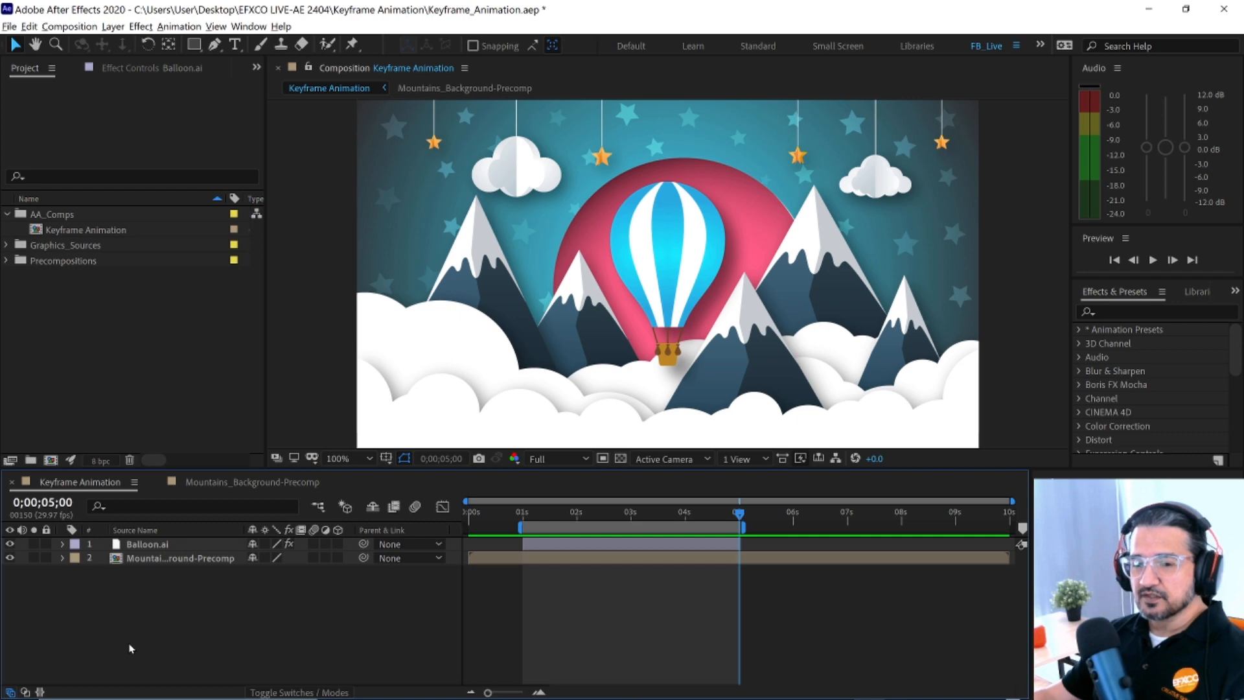
click(445, 458)
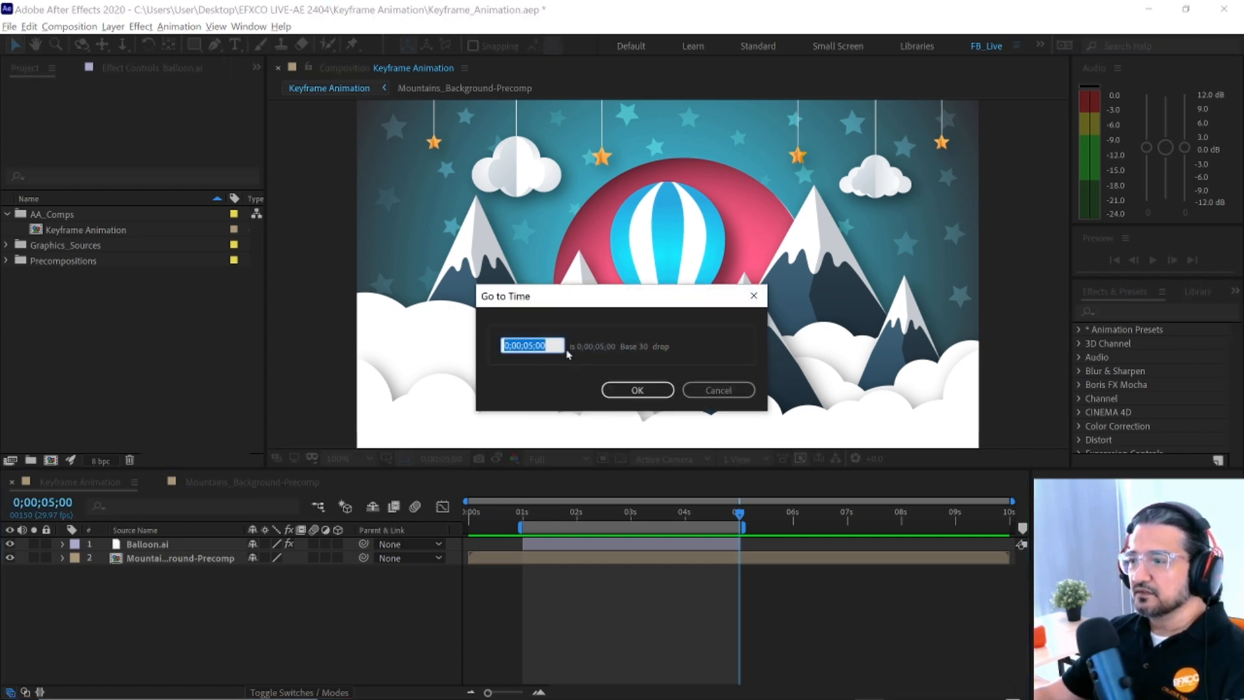
click(719, 390)
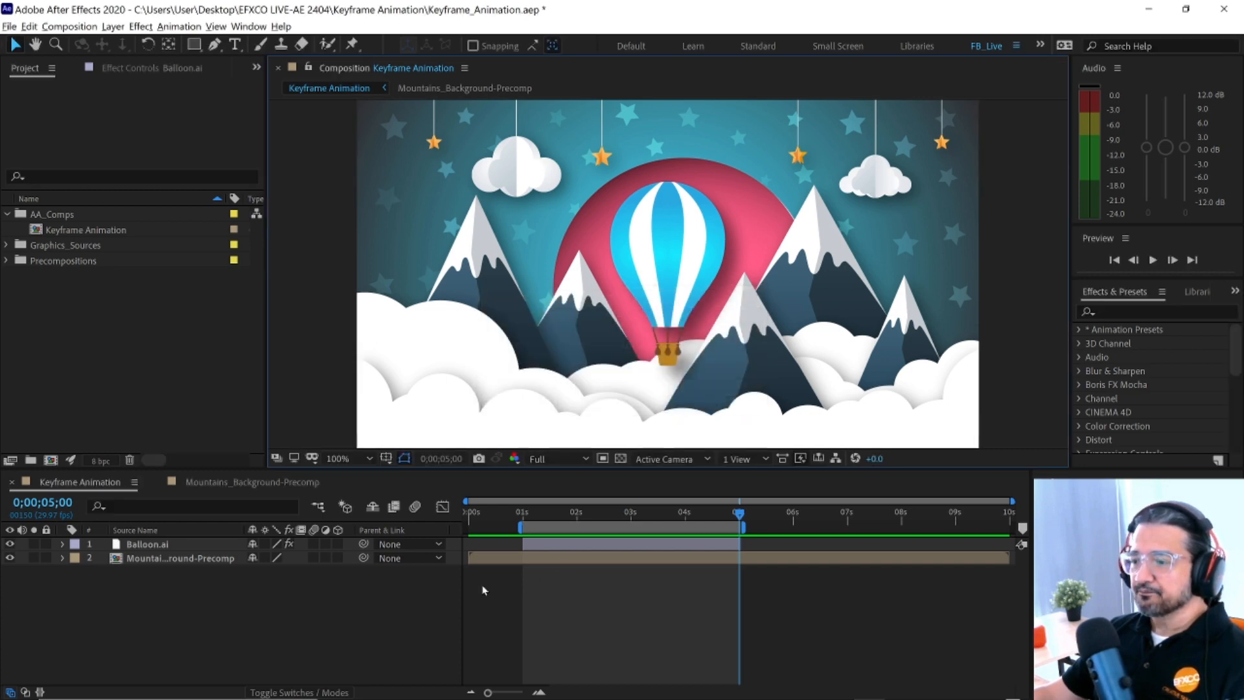
drag(708, 514, 637, 515)
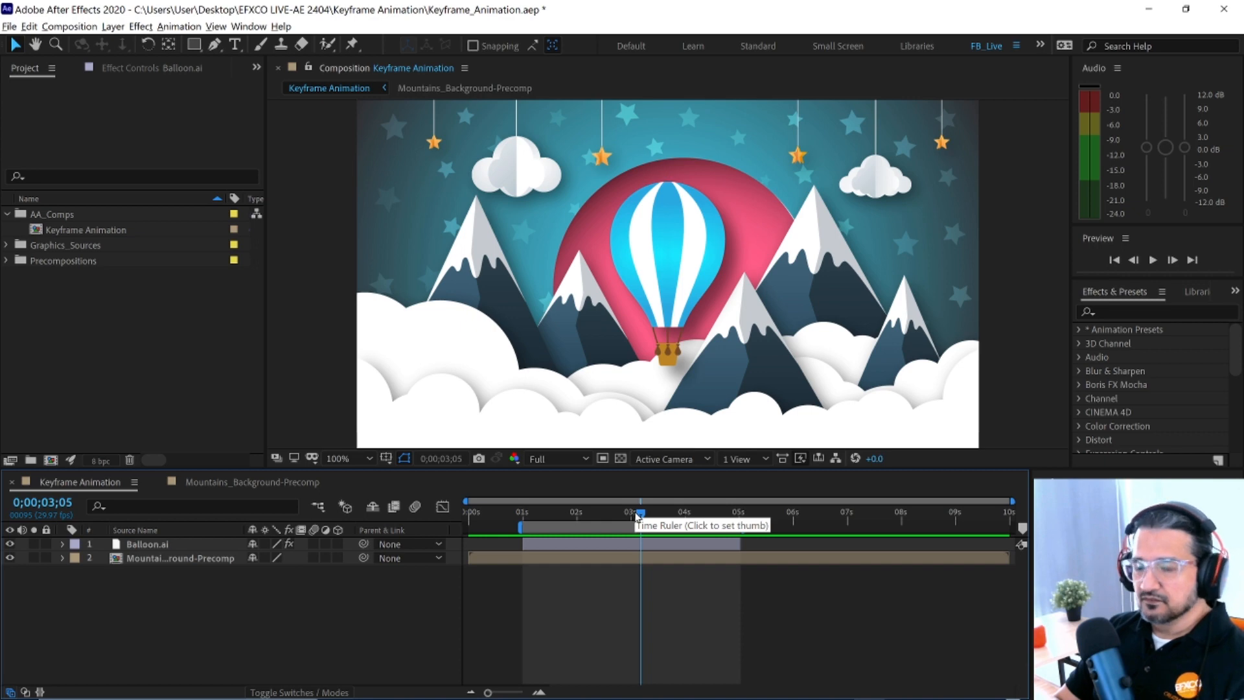
- Switch the composition view's resolution to Custom, and set it to Auto
key(ctrl+shift+j)
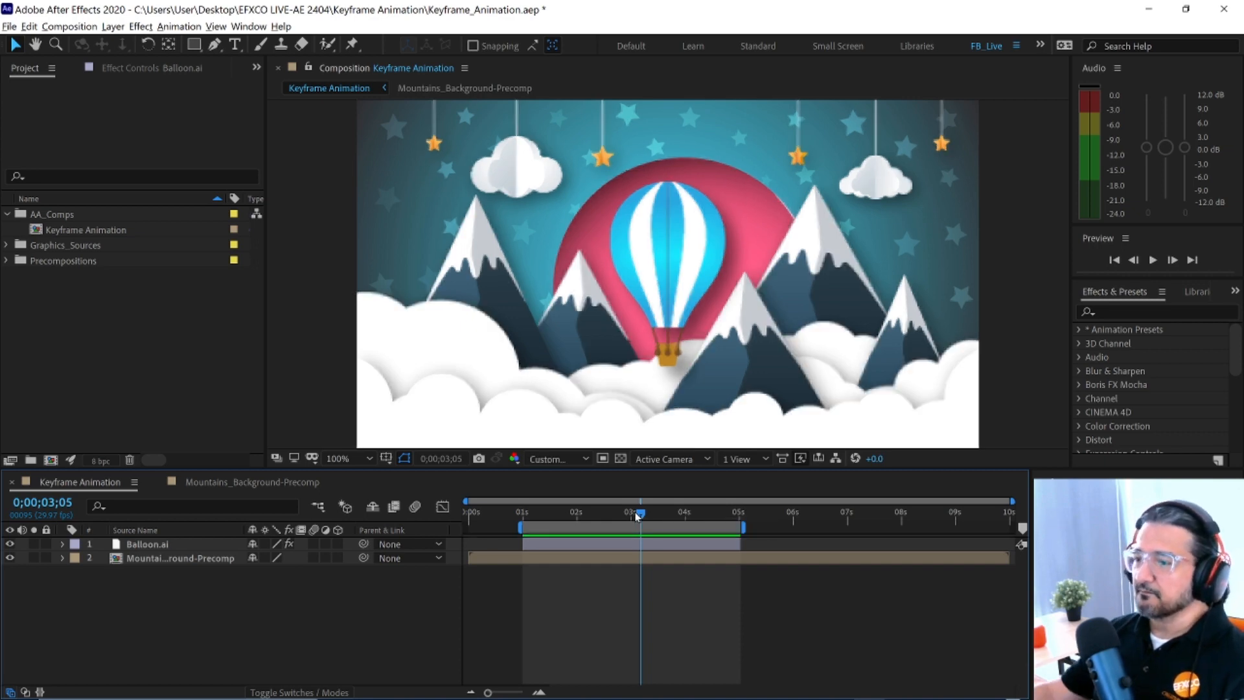
click(583, 461)
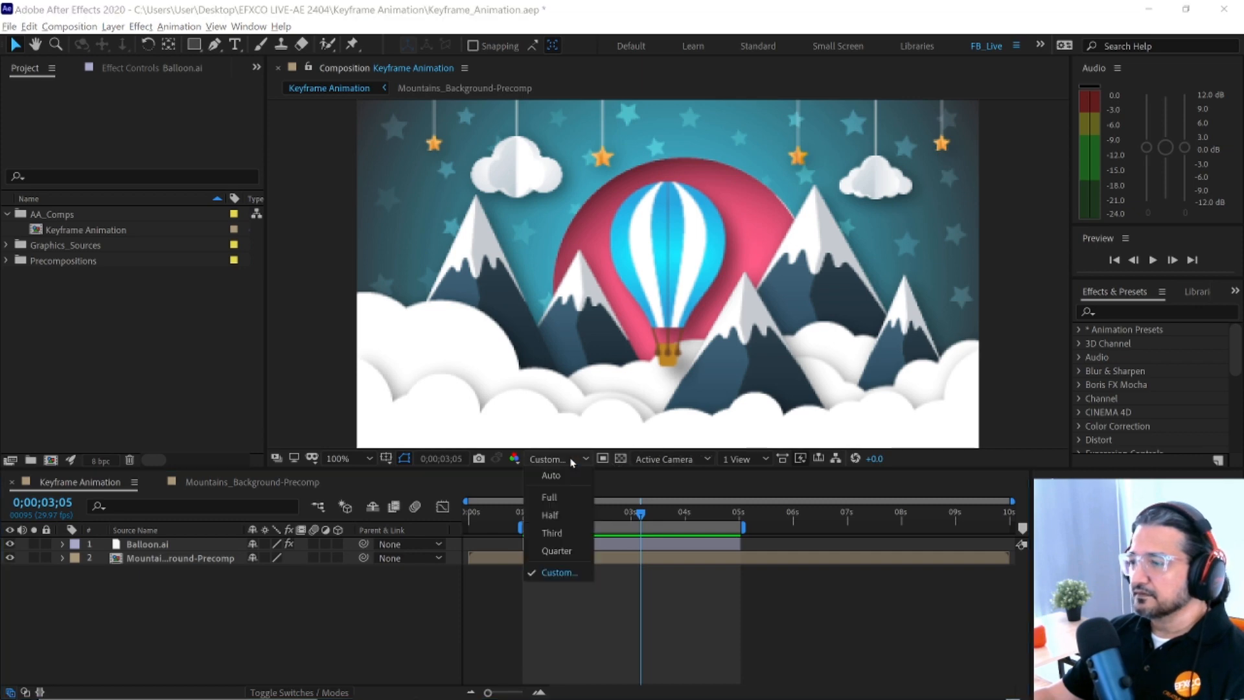
click(569, 479)
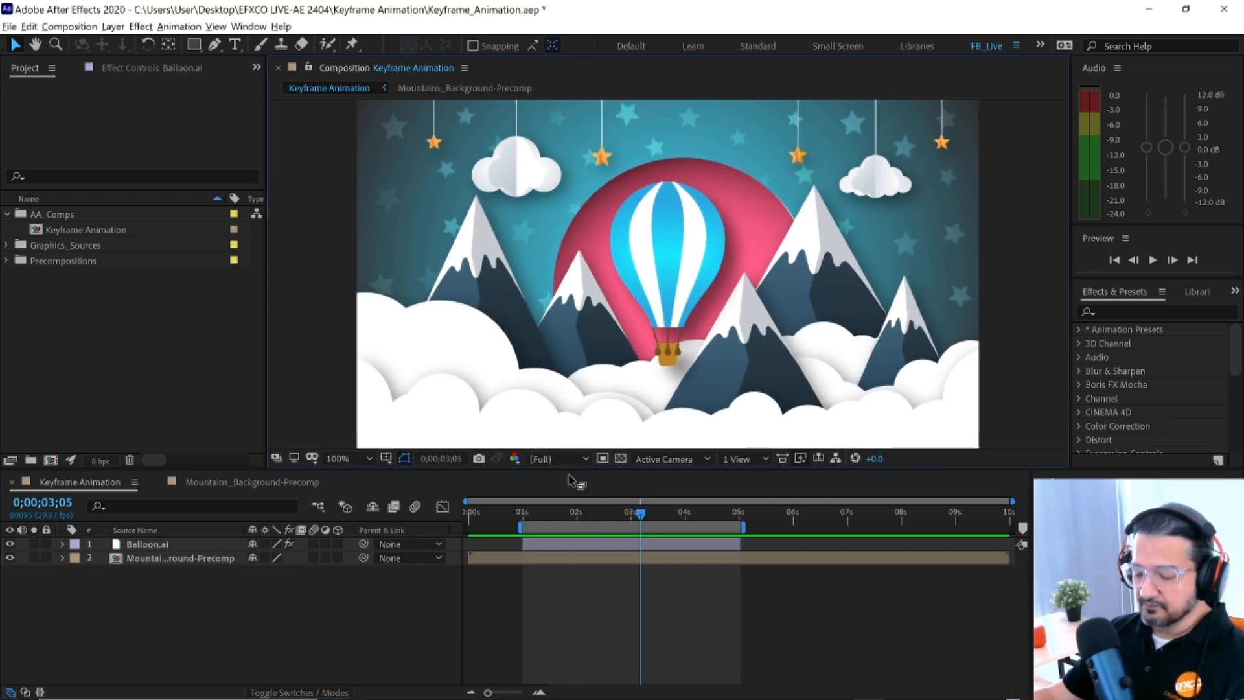
- Set the composition view's resolution to Half, and restore it to Full with the playhead at 0;00;02;29
key(ctrl+shift+j)
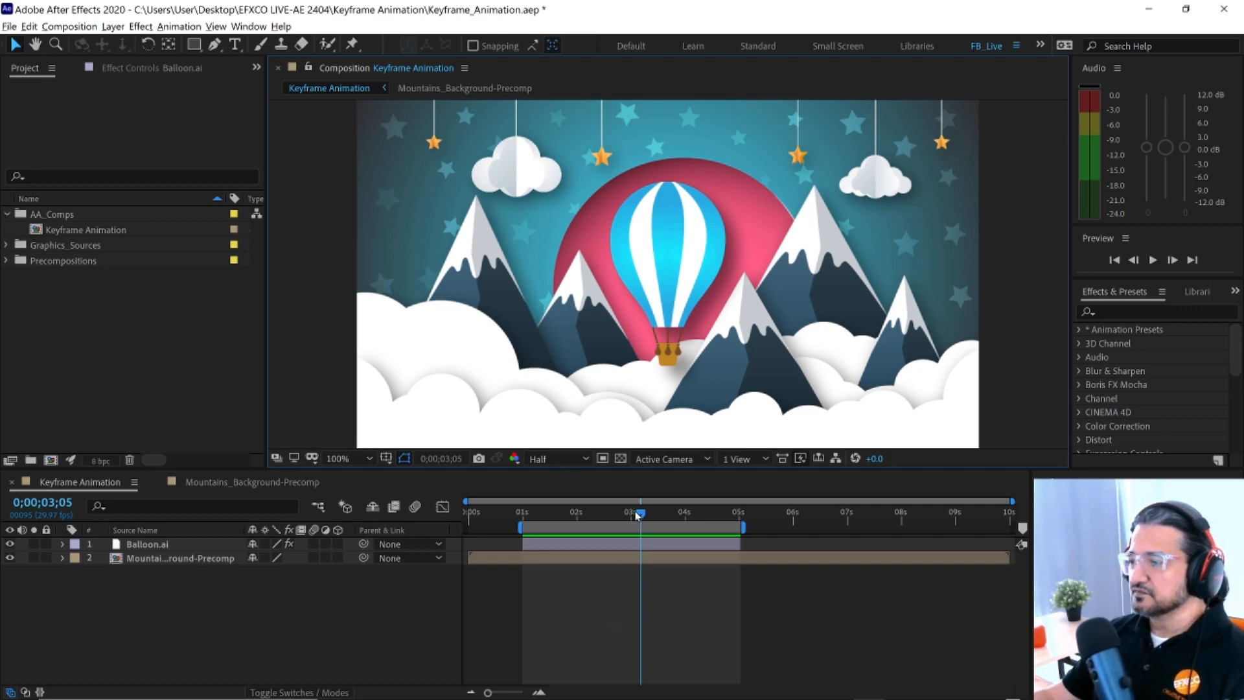
drag(641, 515, 634, 517)
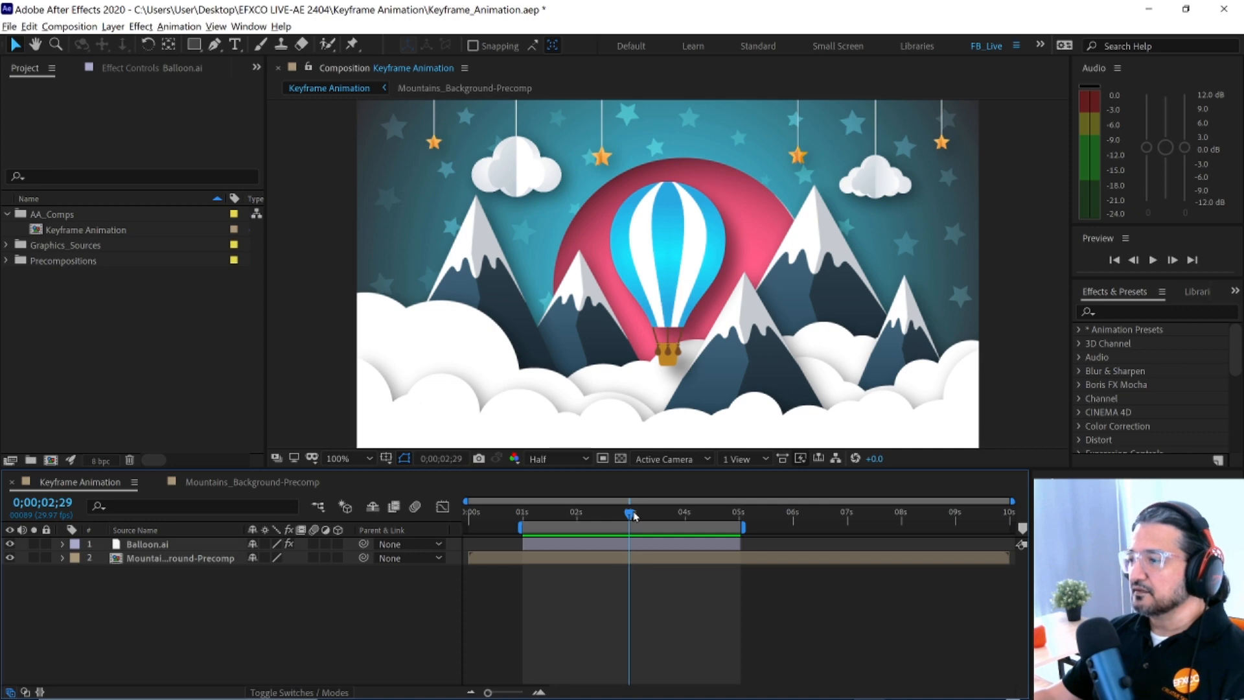
click(550, 460)
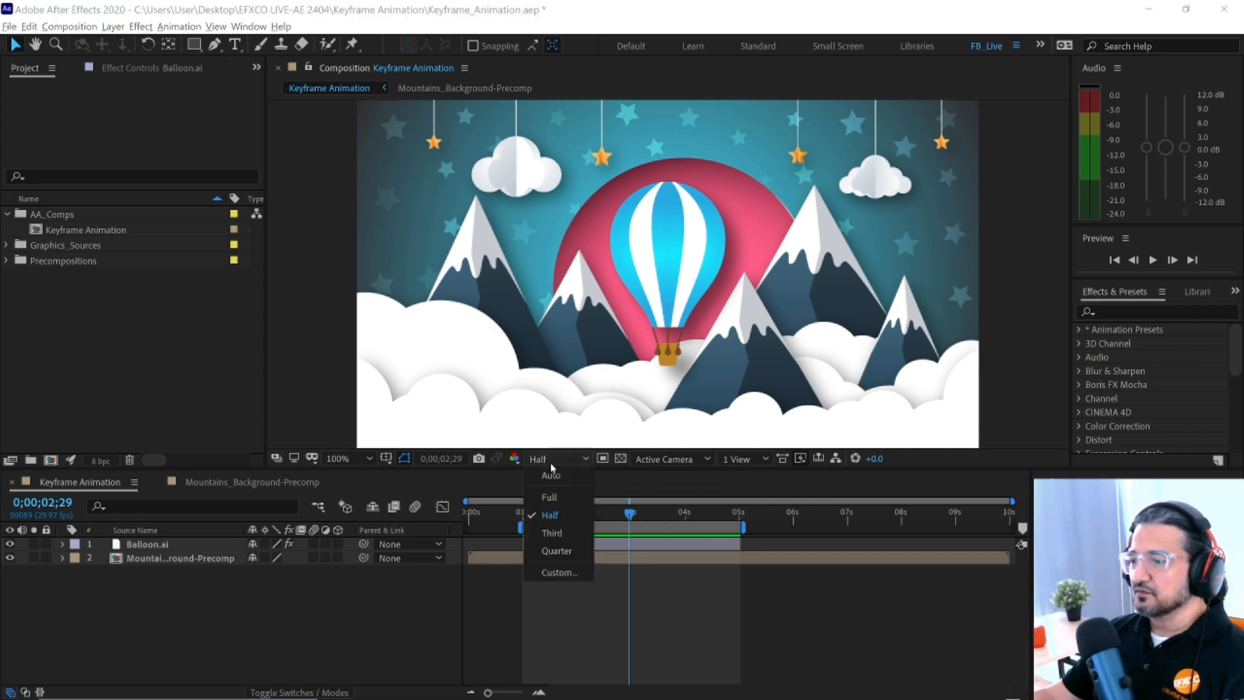
click(550, 497)
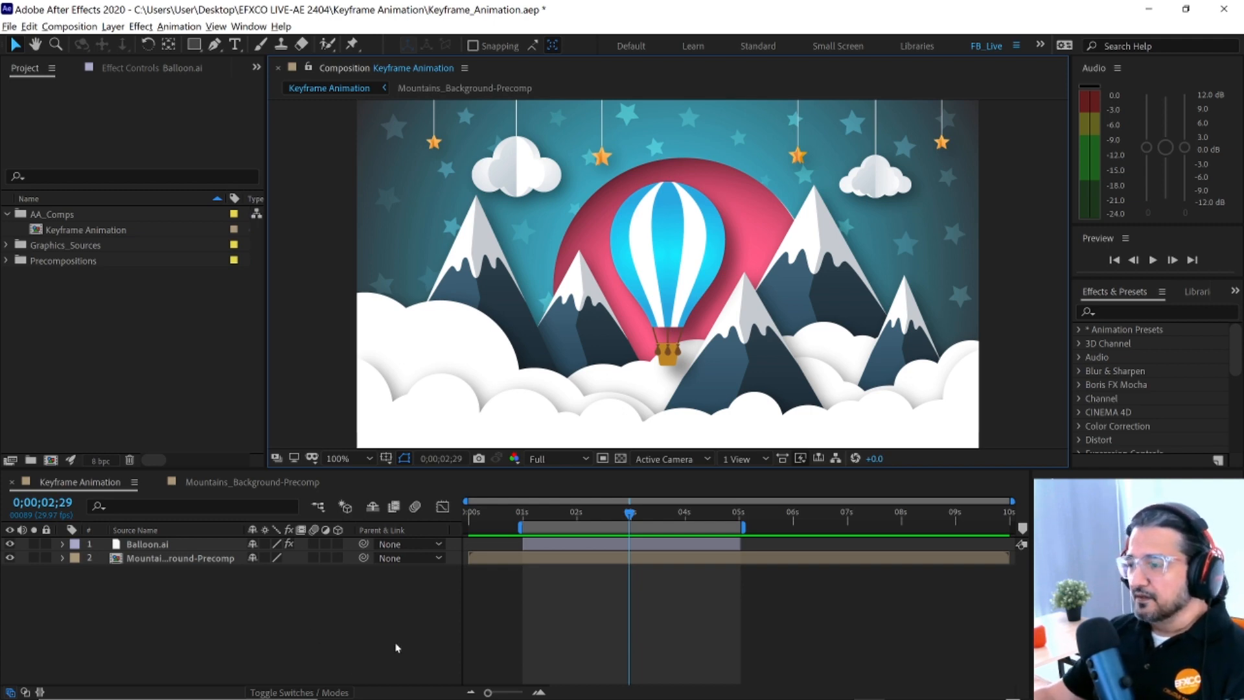
- Move the playhead to 0;00;02;00 and step it frame by frame backward and forward around that time
drag(629, 514, 579, 519)
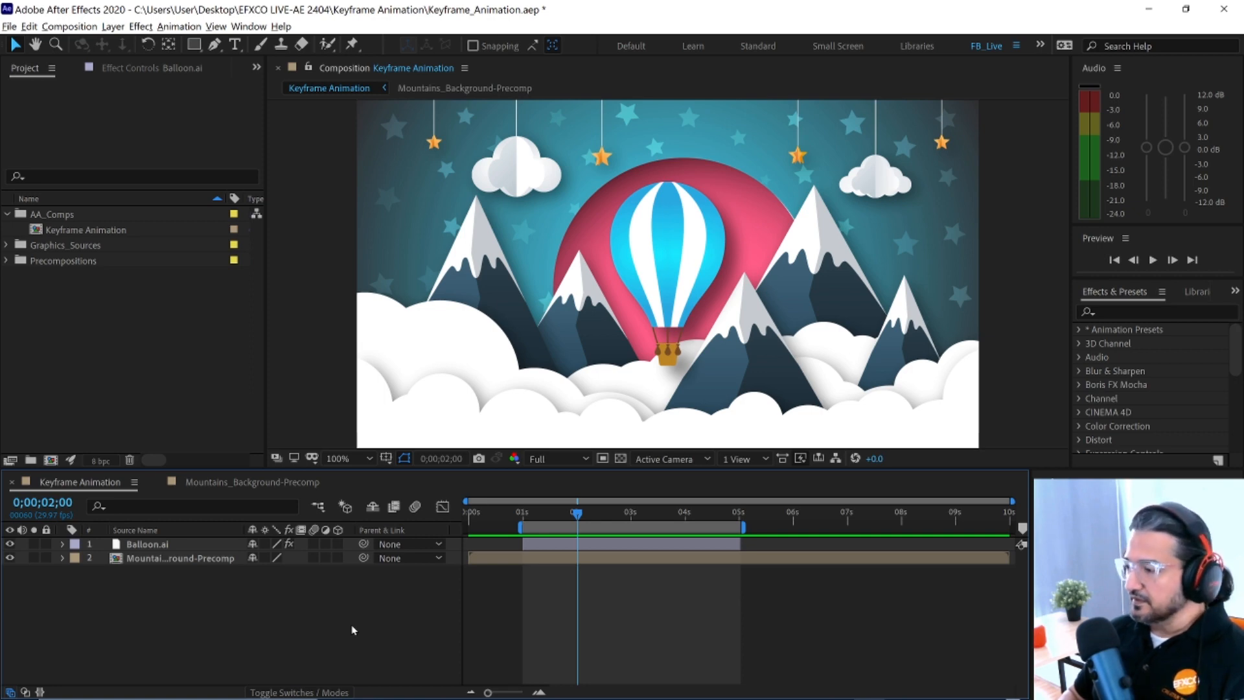
key(Page_Up)
key(Page_Up)
key(Page_Up)
key(Page_Up)
key(Page_Up)
key(Page_Down)
key(Page_Down)
key(Page_Down)
key(Page_Down)
key(Page_Down)
key(Page_Down)
key(Page_Down)
key(Page_Up)
key(Page_Up)
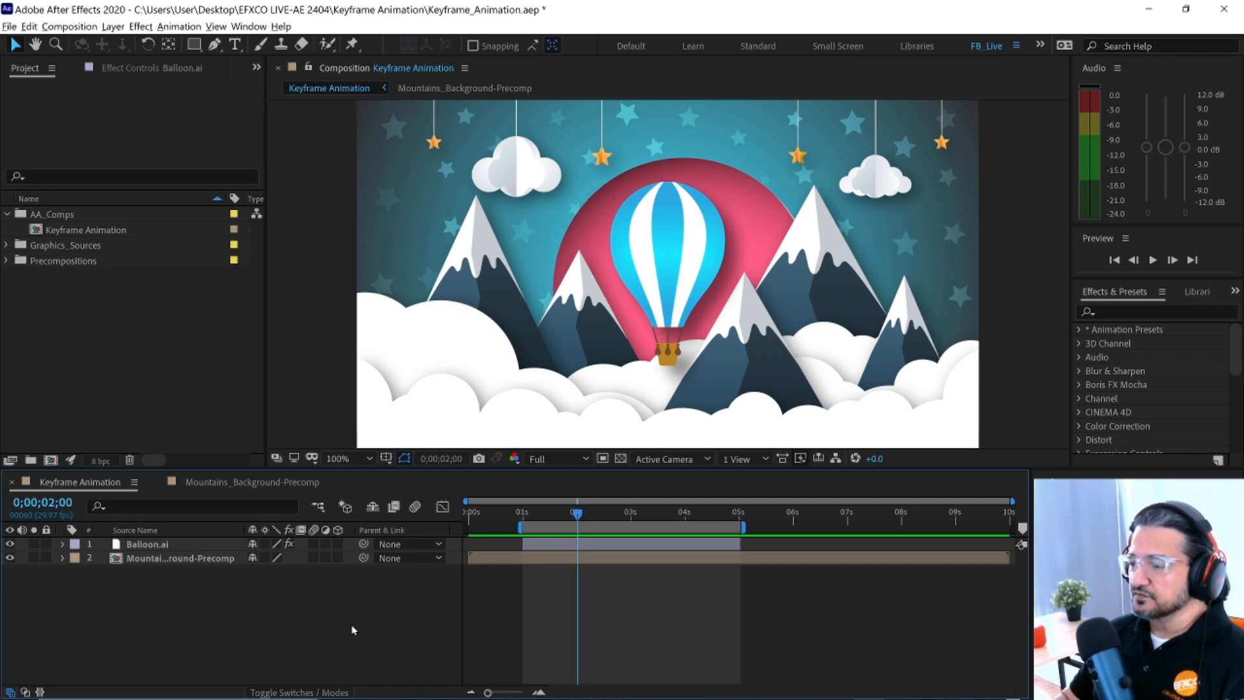
- Advance the playhead five single frames to 0;00;02;05, and step it back five frames to 0;00;02;00
key(Page_Down)
key(Page_Down)
key(Page_Down)
key(Page_Down)
key(Page_Down)
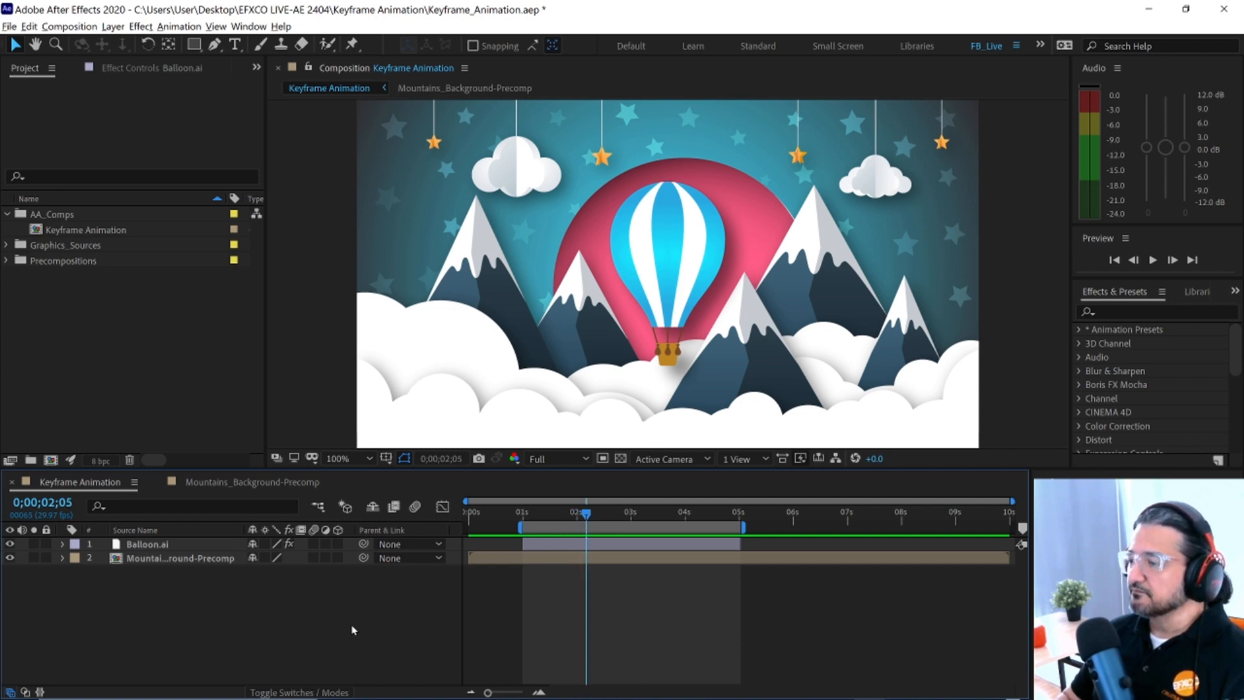
key(Page_Up)
key(Page_Up)
key(Page_Up)
key(Page_Up)
key(Page_Up)
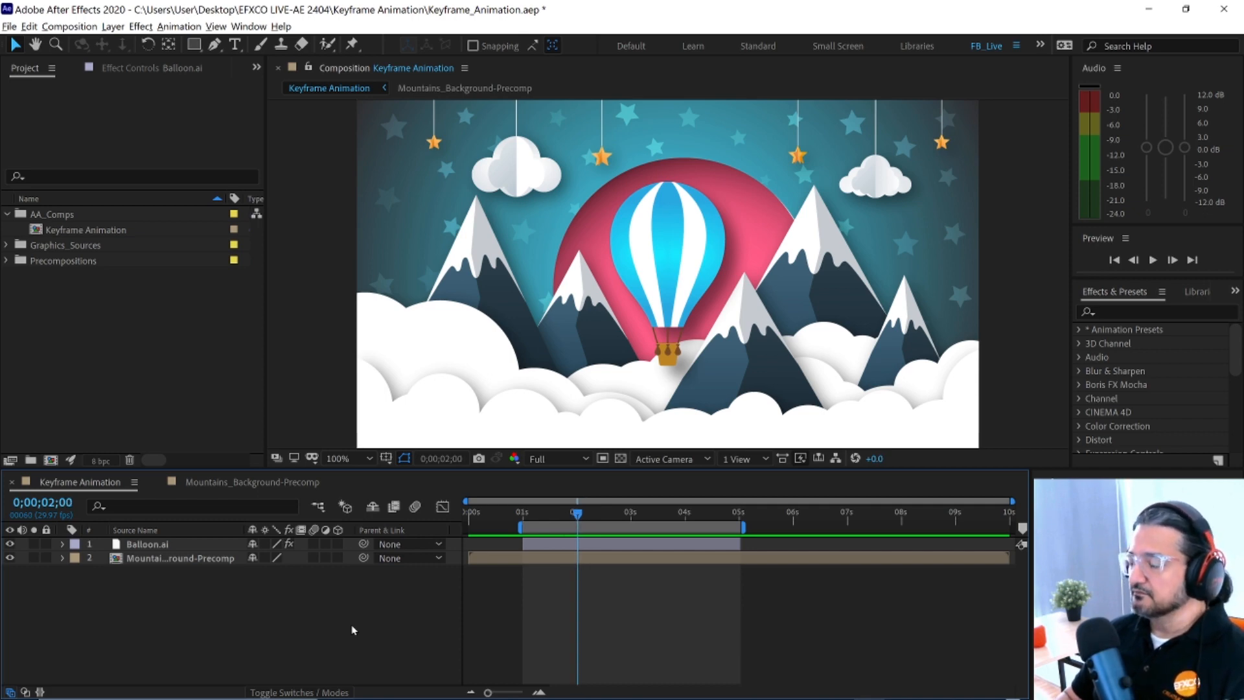
- Jump the playhead forward and back in ten-frame increments, and leave it ten frames ahead at 0;00;02;10
key(shift+Page_Down)
key(shift+Page_Down)
key(shift+Page_Down)
key(shift+Page_Up)
key(shift+Page_Up)
key(shift+Page_Up)
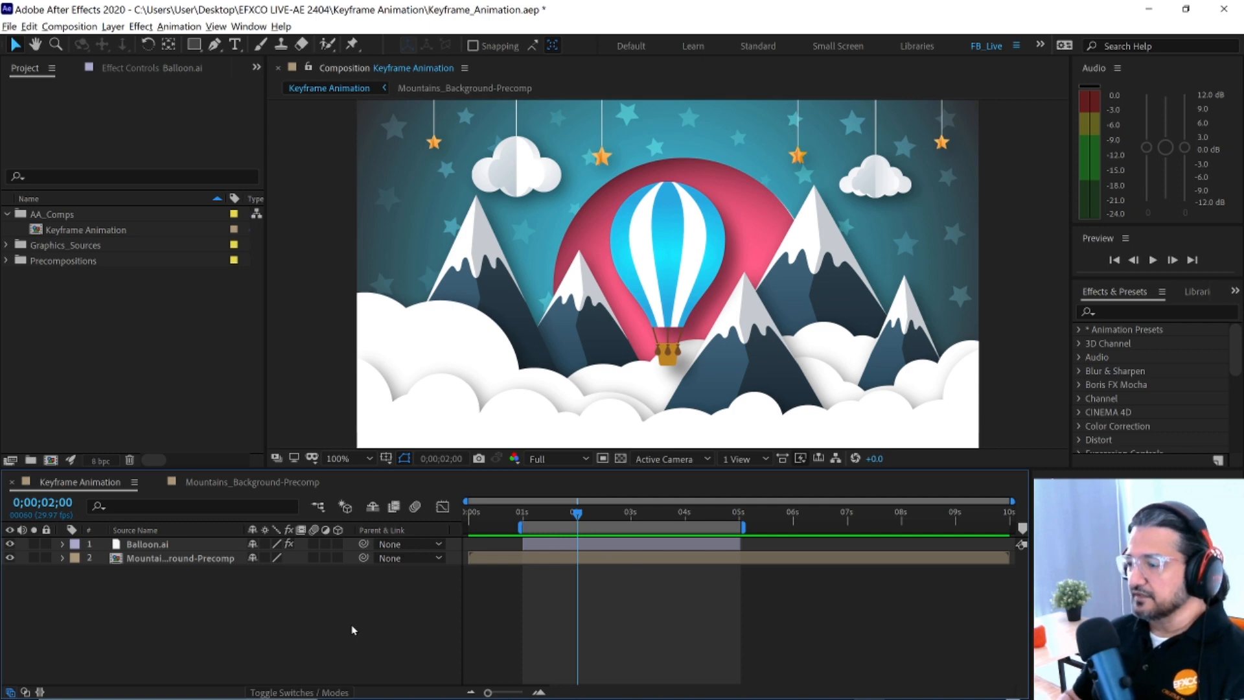
key(shift+Page_Down)
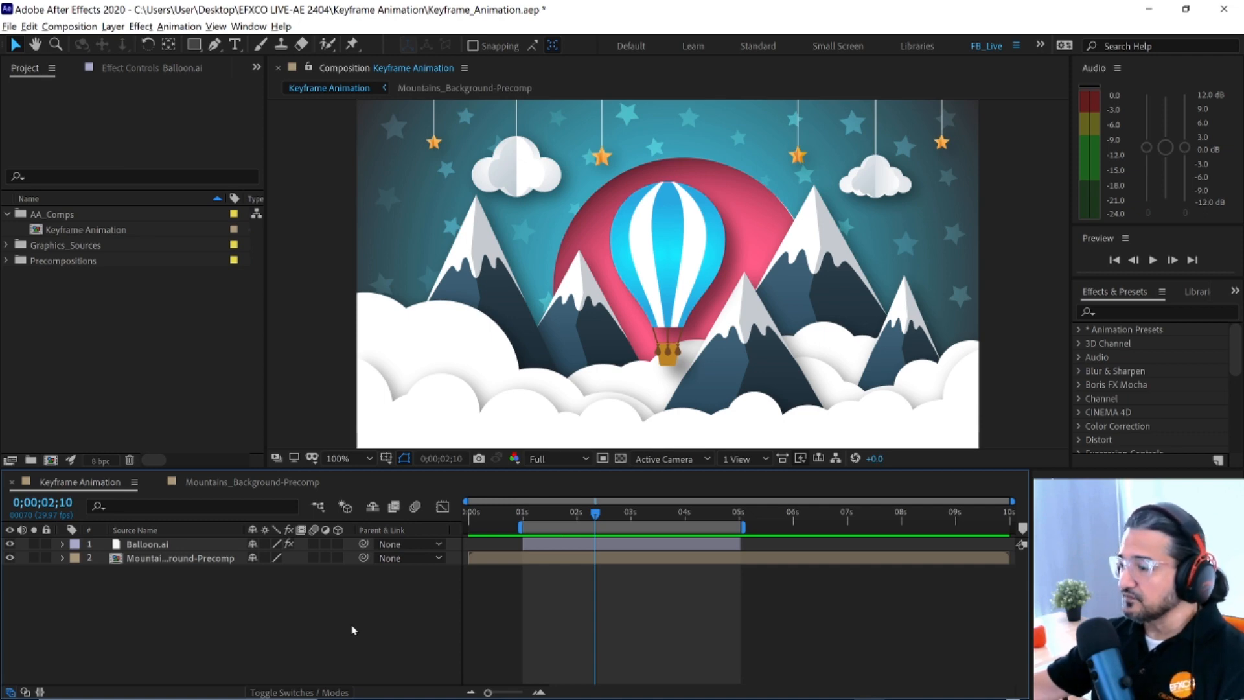
- Move the playhead to 0;00;01;13 and advance it in two ten-frame jumps to 0;00;02;03
drag(595, 522, 550, 522)
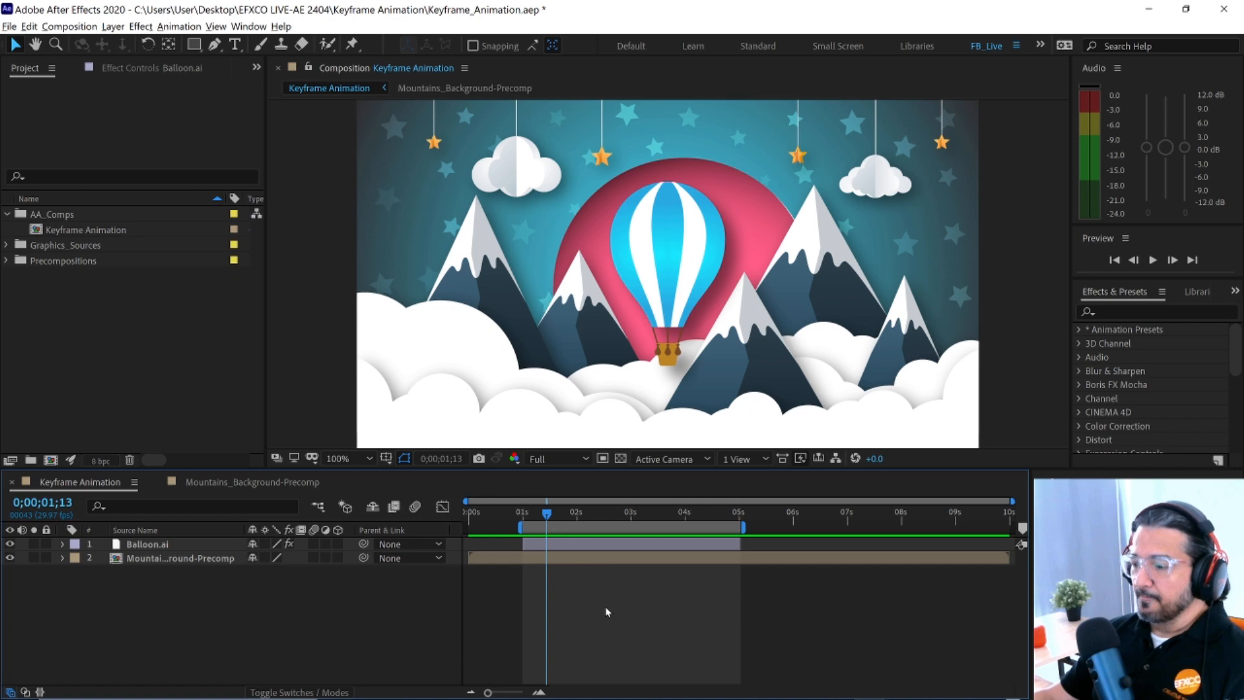
key(shift+Page_Down)
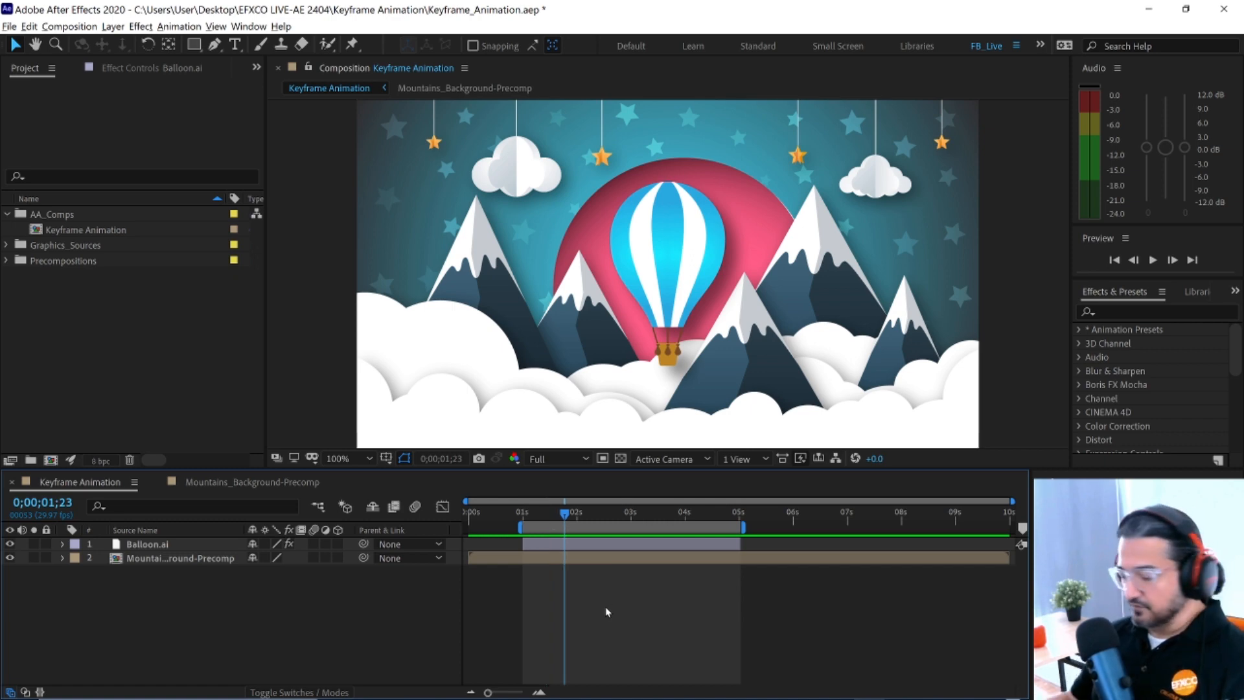
key(shift+Page_Down)
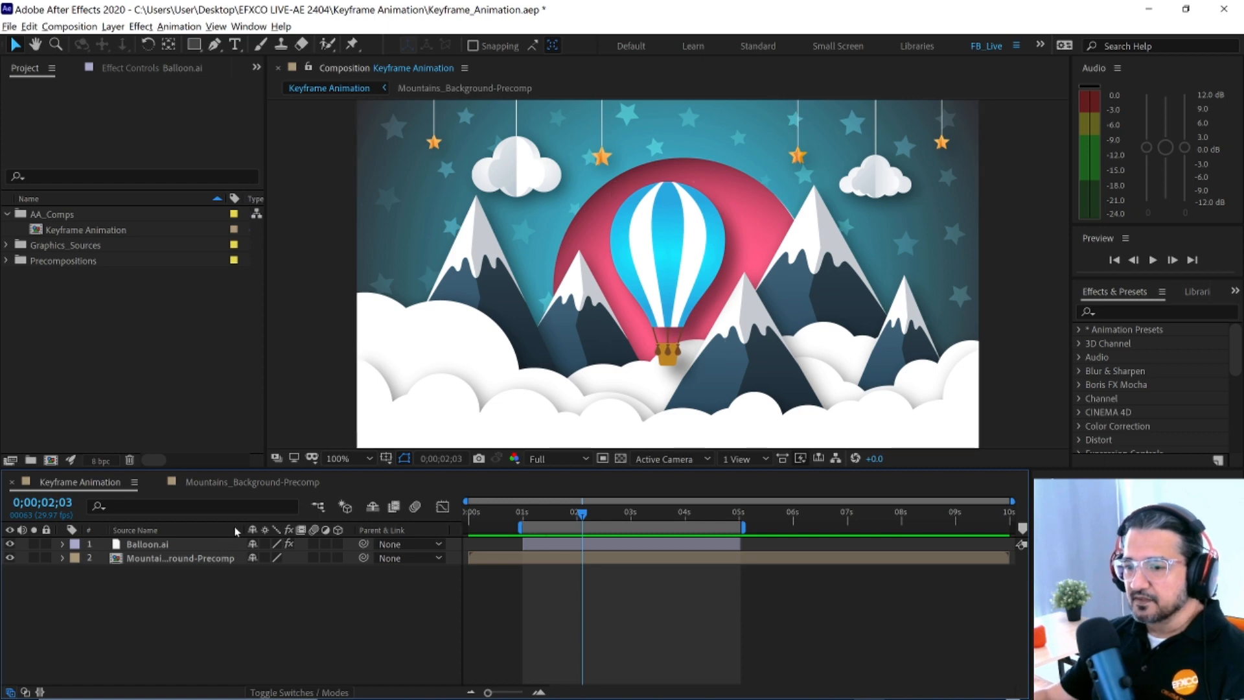
- Switch to the Mountains_Background-Precomp timeline and bring its first layers, starting with L_Cloud, into view
click(242, 483)
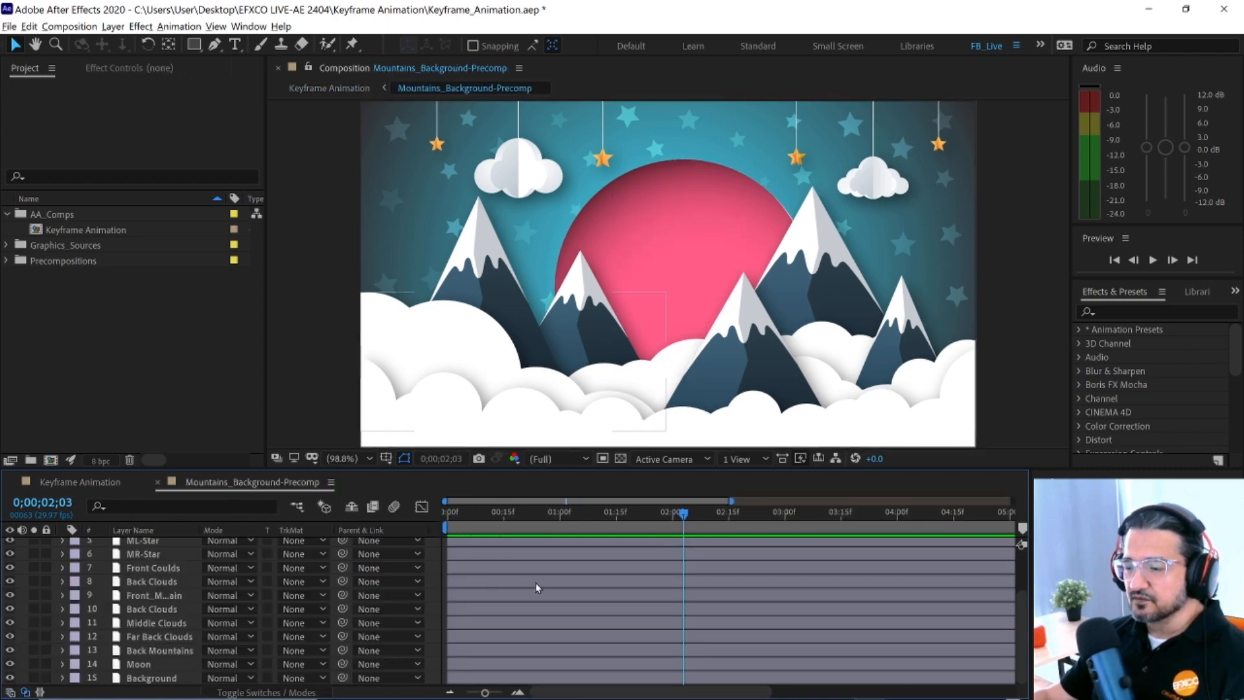
scroll(261, 595, up, 2)
scroll(261, 595, down, 1)
scroll(261, 595, up, 1)
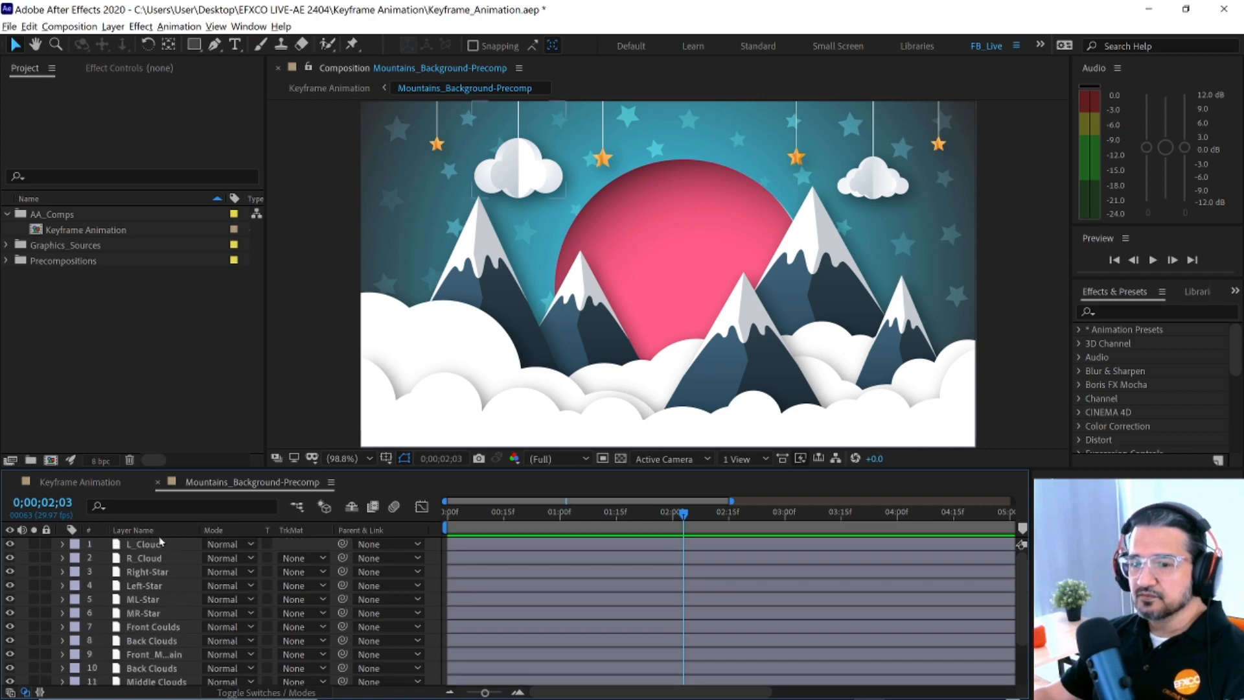
- Examine the suggested search terms of the timeline's layer search without choosing one
click(111, 506)
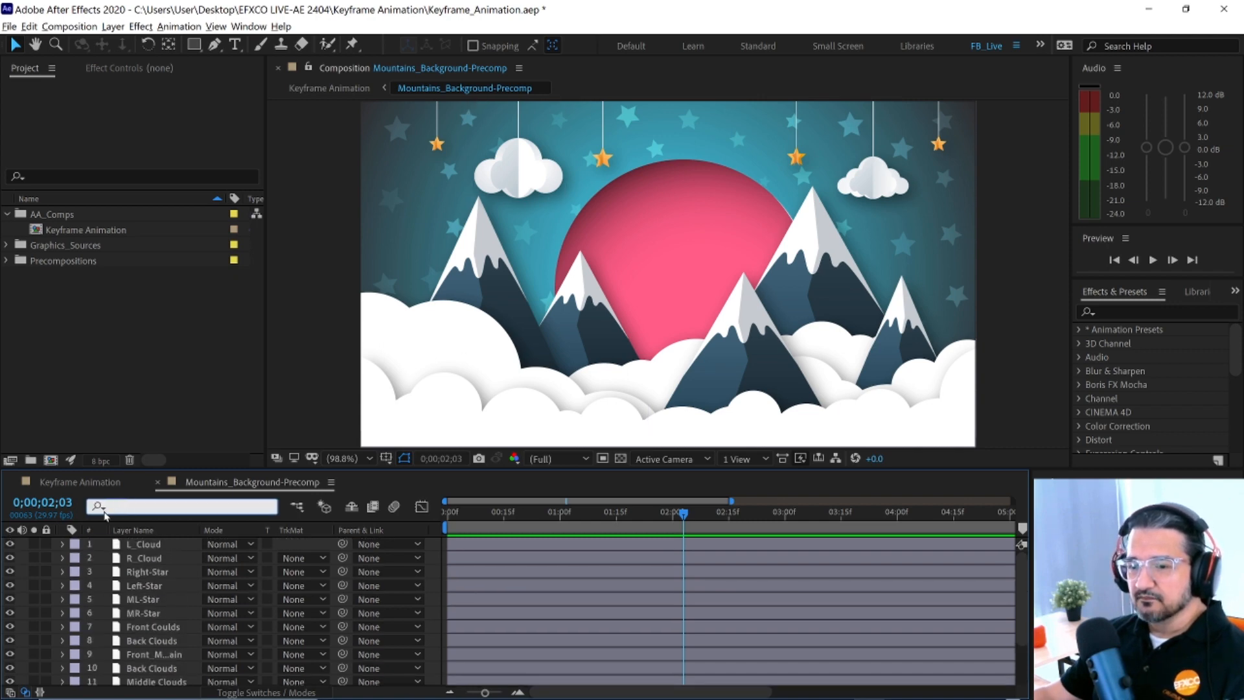
click(101, 508)
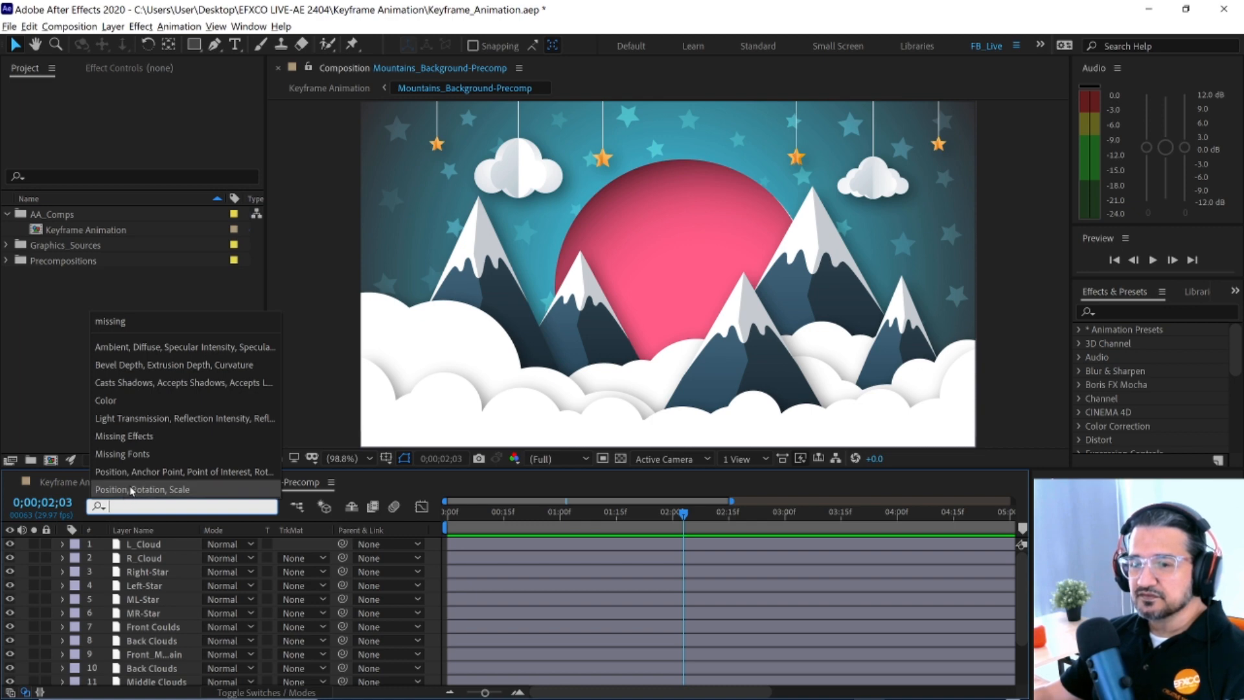
click(132, 508)
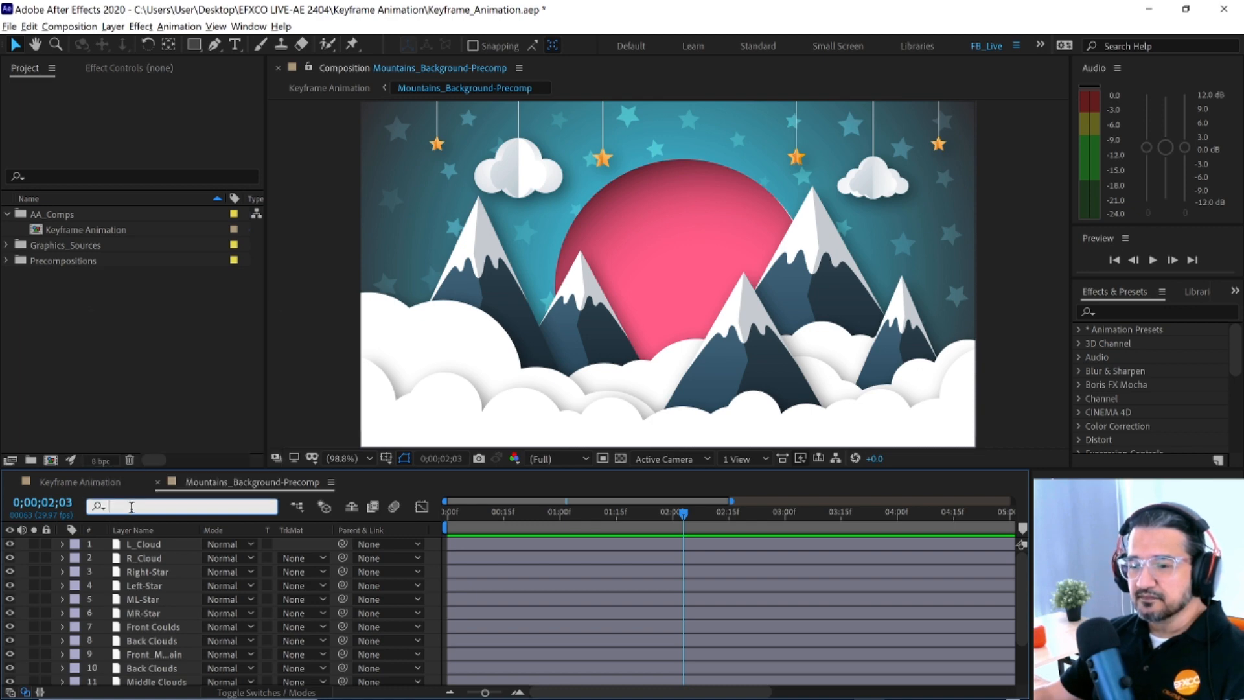
- Add a Position keyframe to the L_Cloud layer at 0;00;00;19, and collapse the layer's properties
click(561, 543)
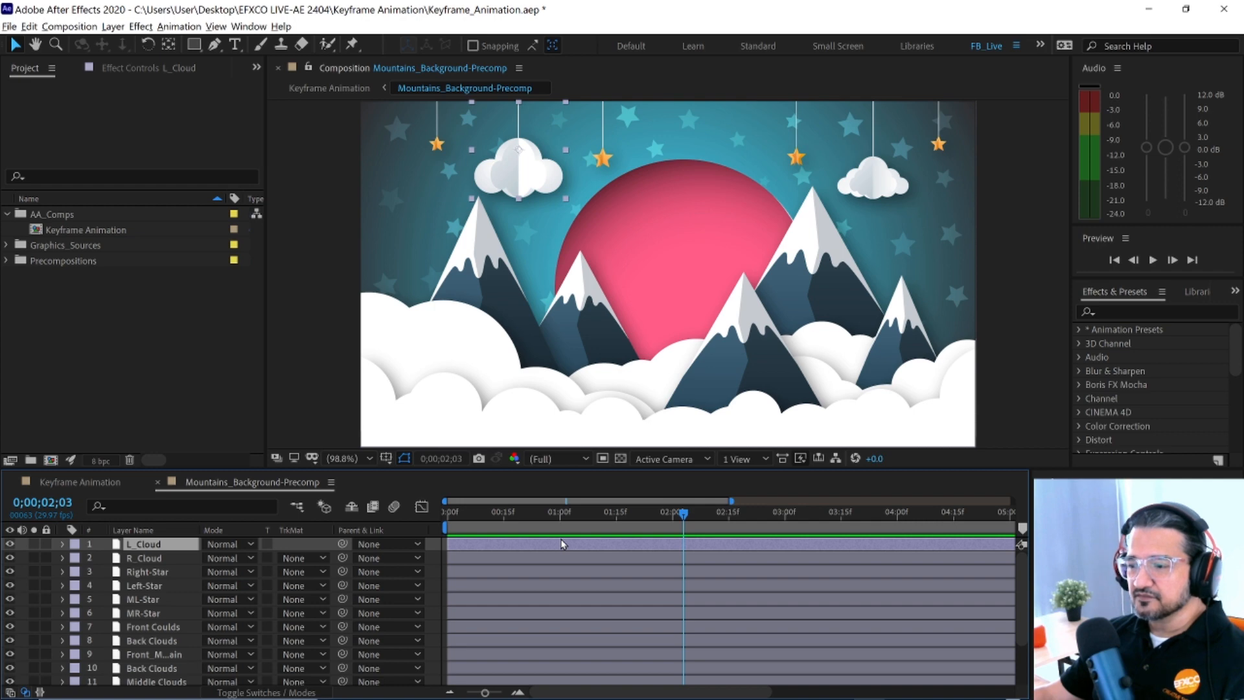
click(62, 544)
drag(630, 515, 519, 513)
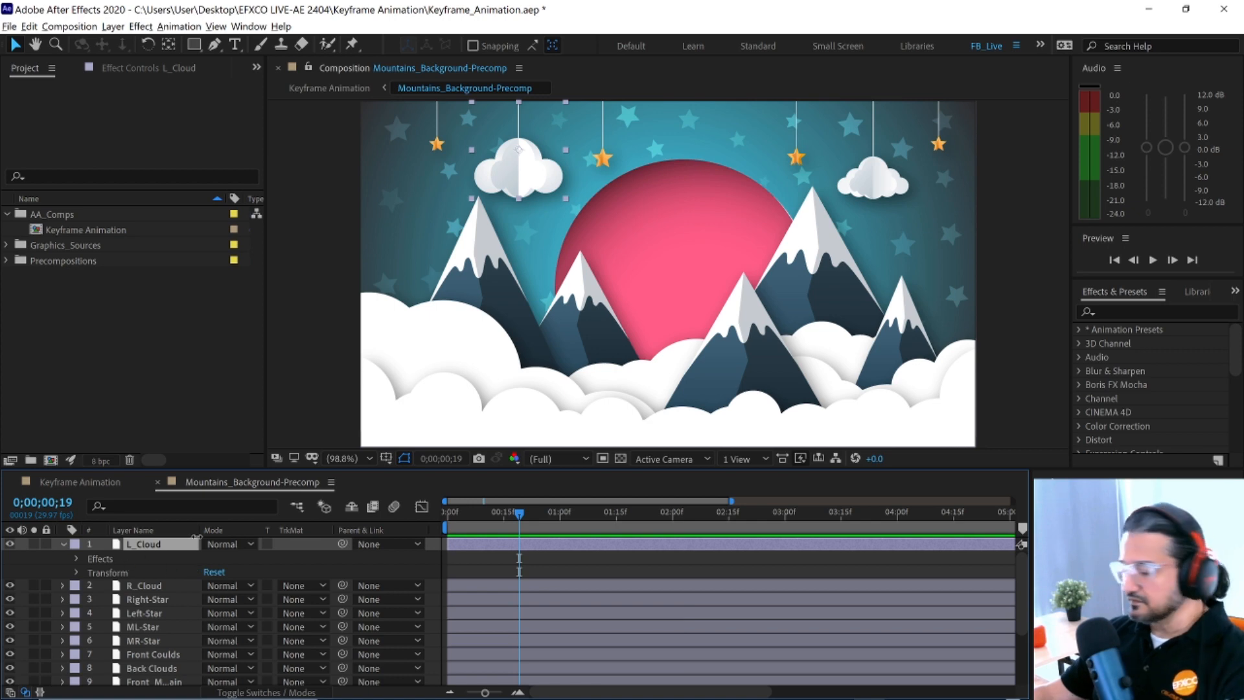
key(p)
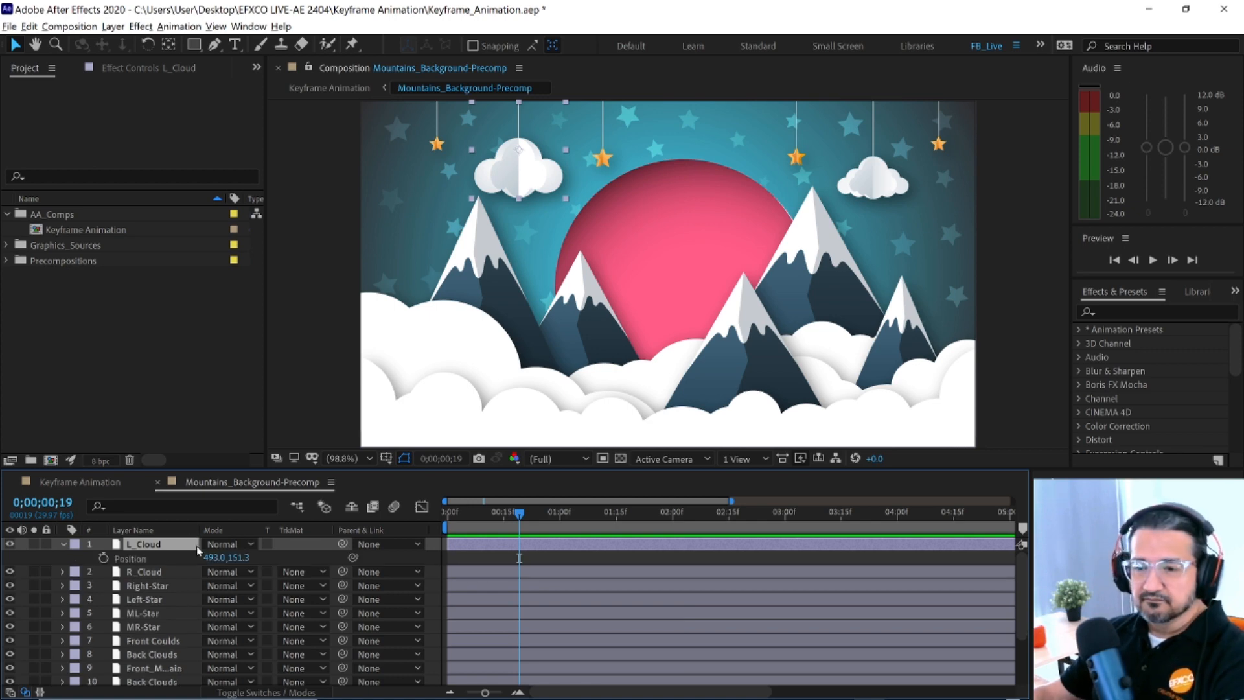
click(103, 558)
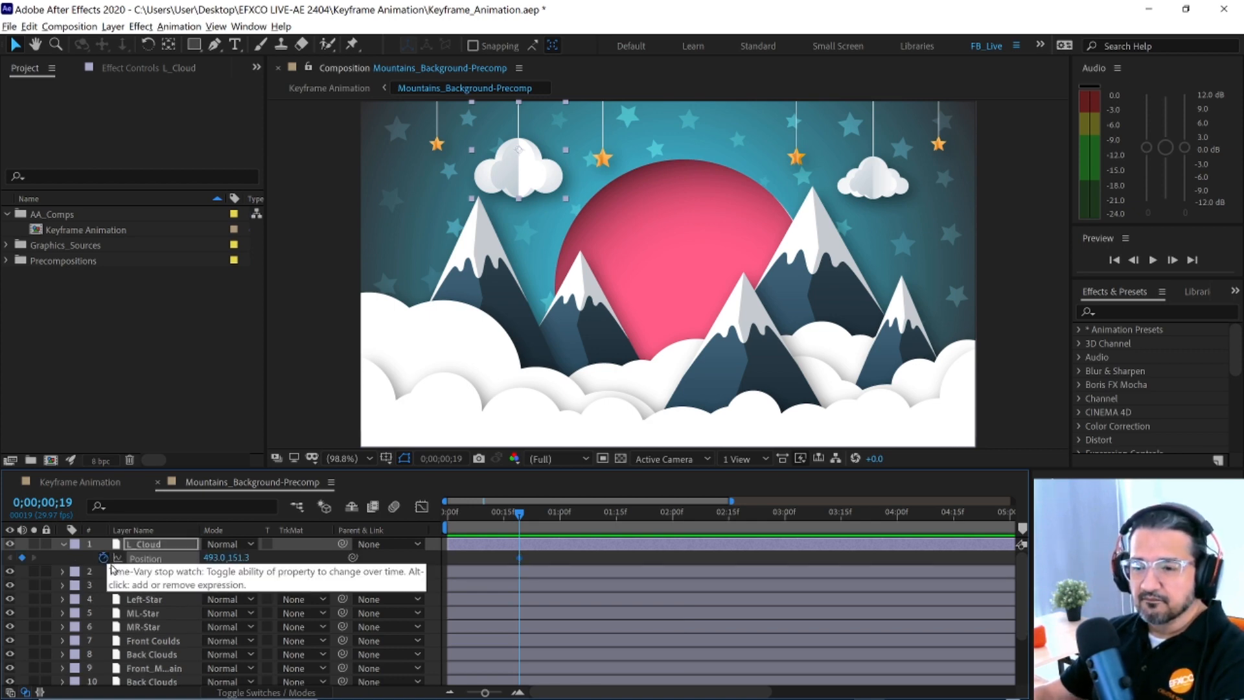
click(64, 544)
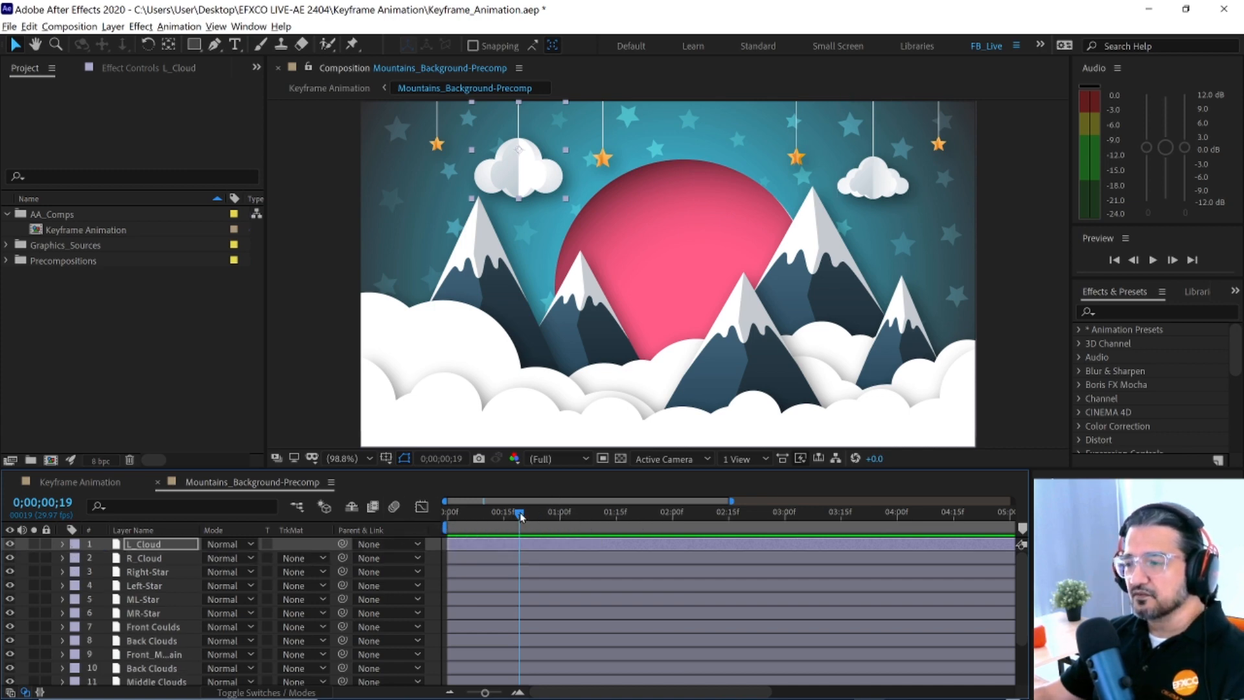
- Move the playhead to 0;00;00;18, search the timeline for "position", and clear the search
drag(522, 517, 517, 513)
click(156, 507)
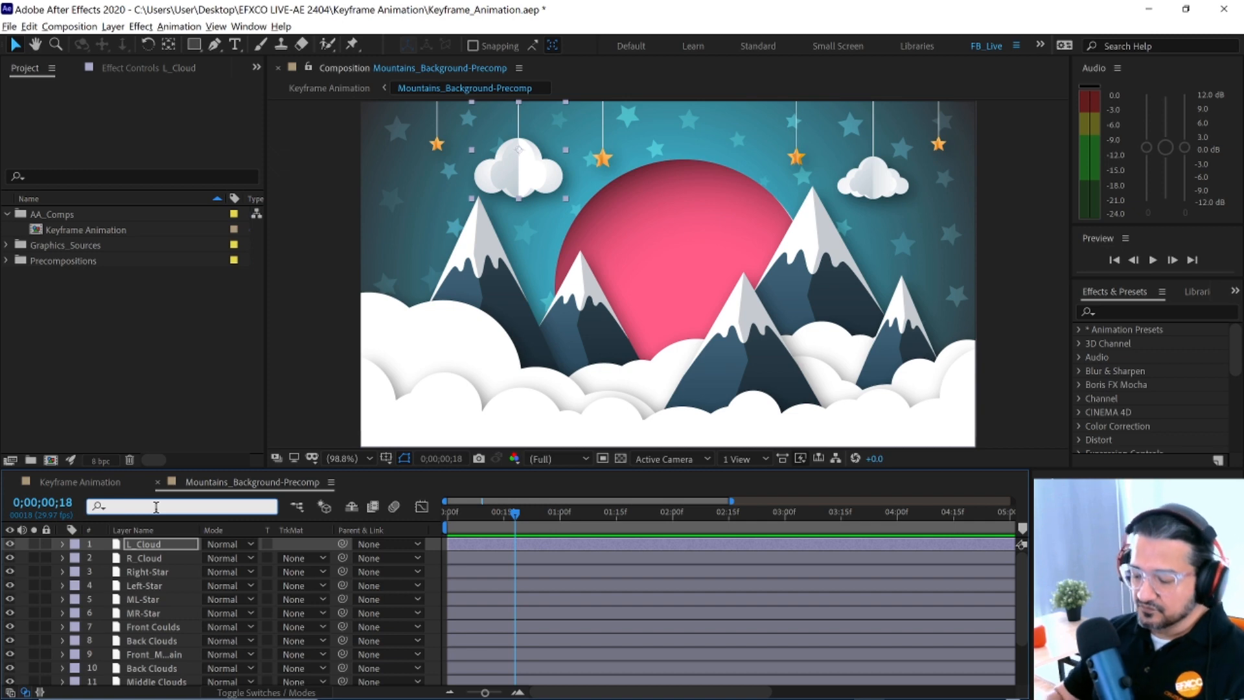
text(position)
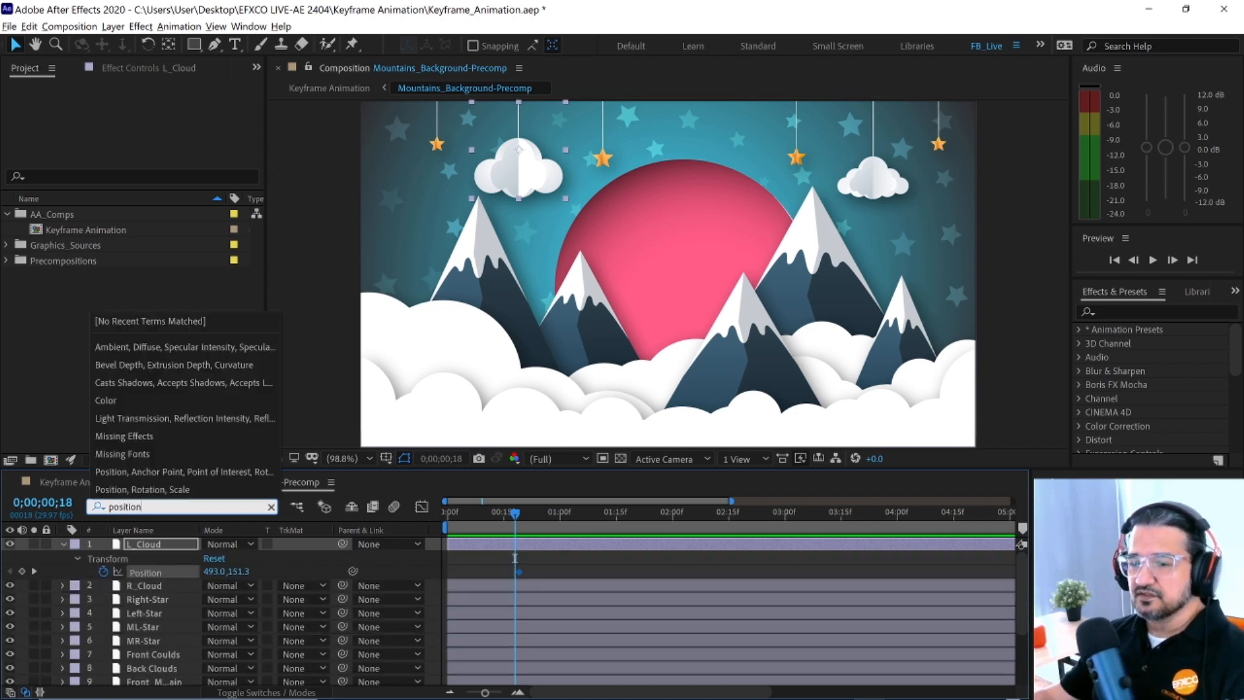
click(166, 572)
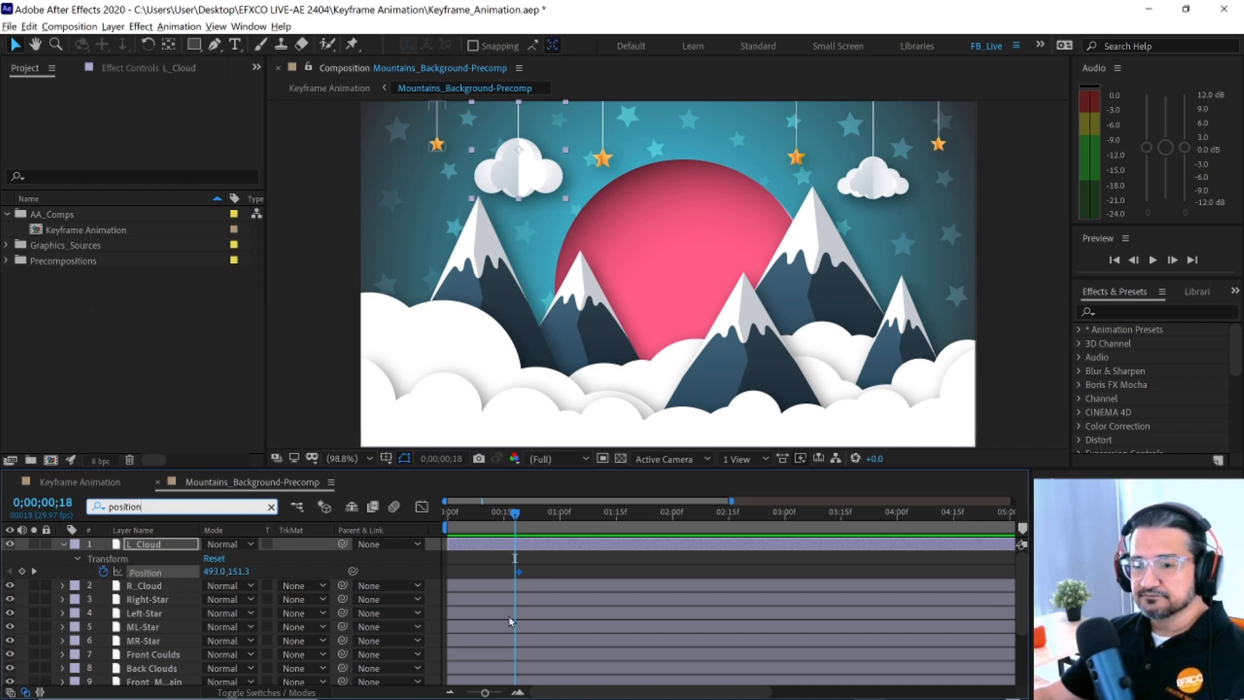
double_click(157, 506)
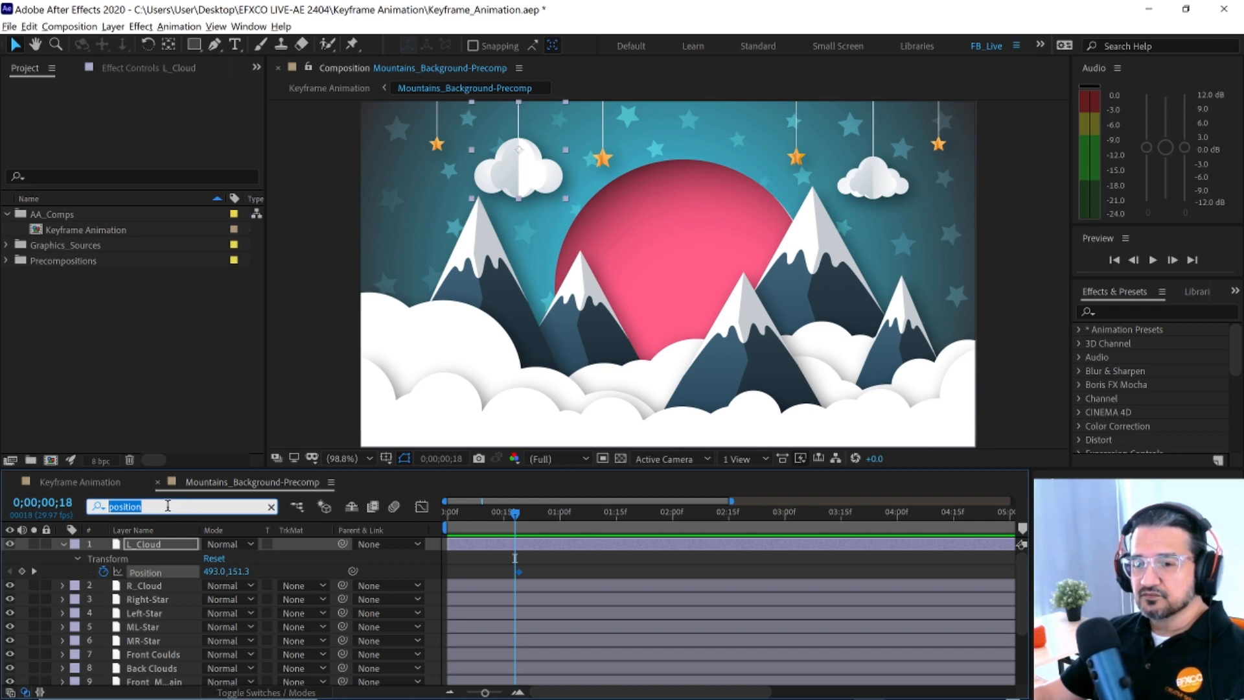
click(272, 507)
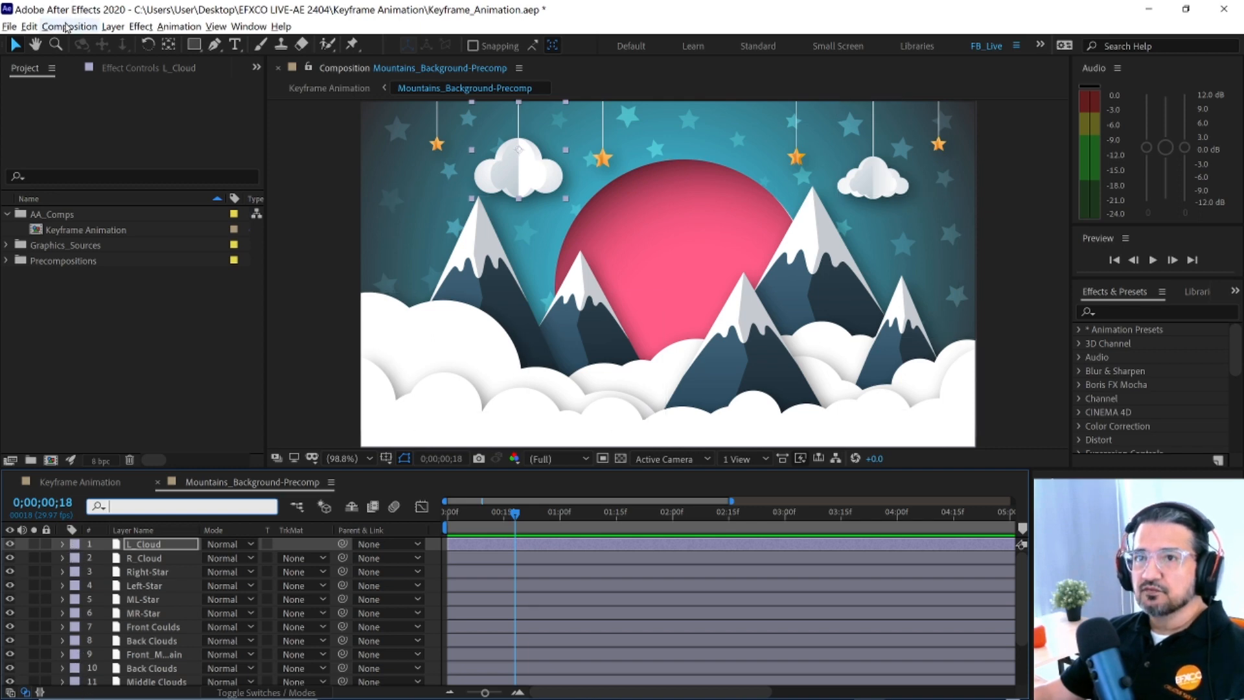
- Examine the General, Previews, Display, Import, Grids & Guides and Labels preferences, including the composition's default label choices
click(29, 26)
mouse_move(109, 405)
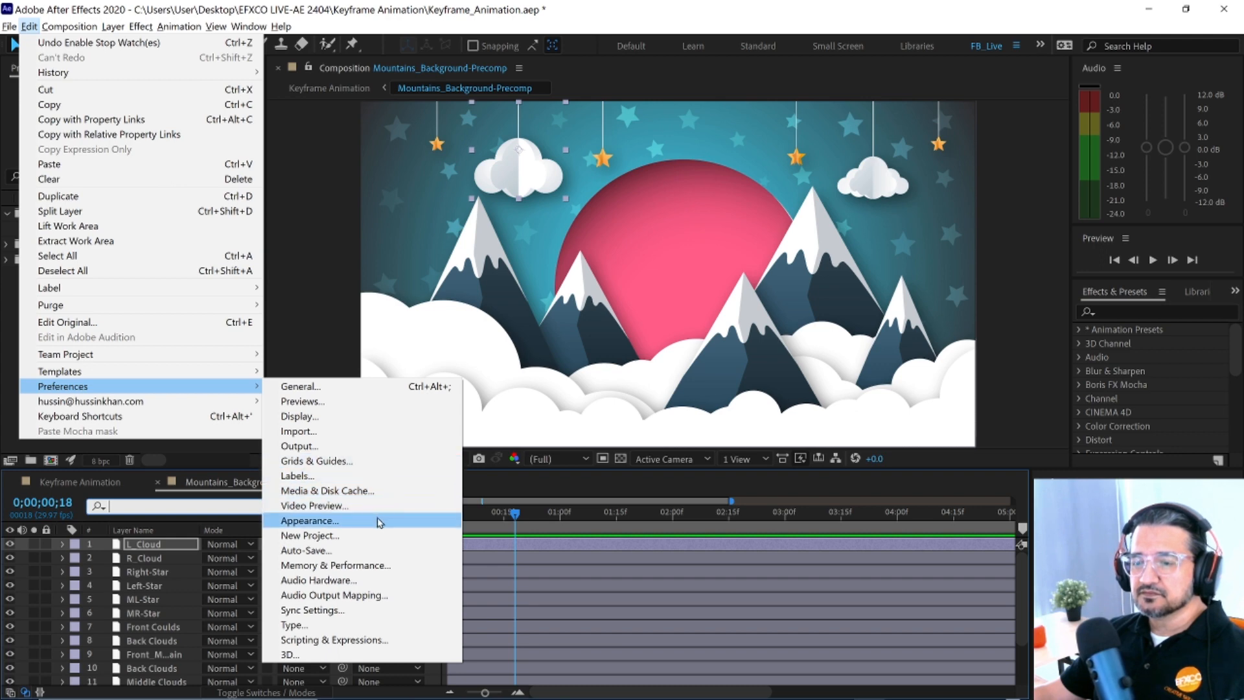
click(372, 387)
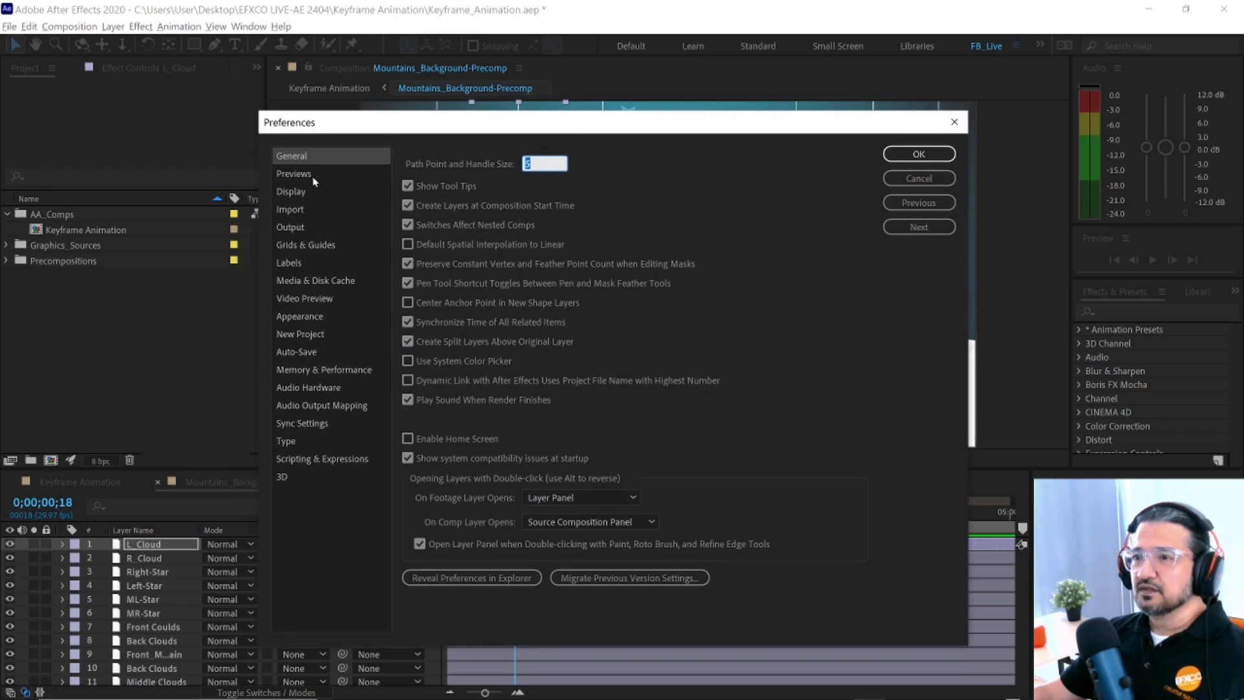
click(330, 173)
click(329, 193)
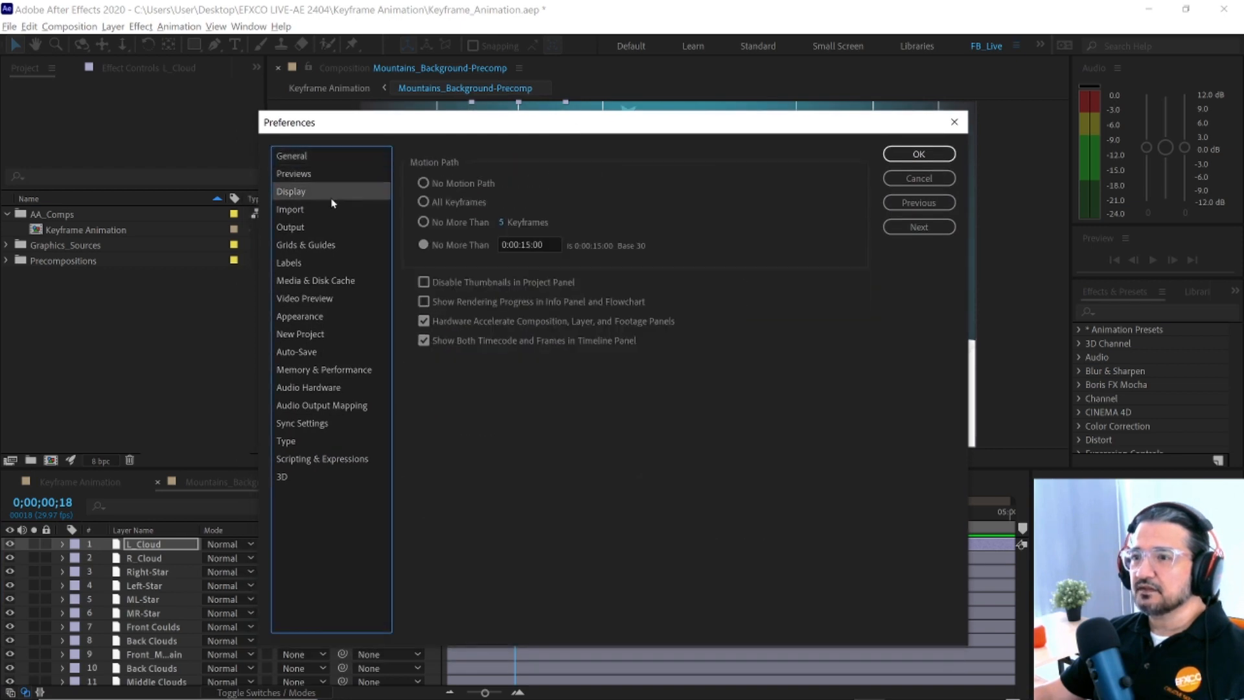
click(332, 209)
click(337, 245)
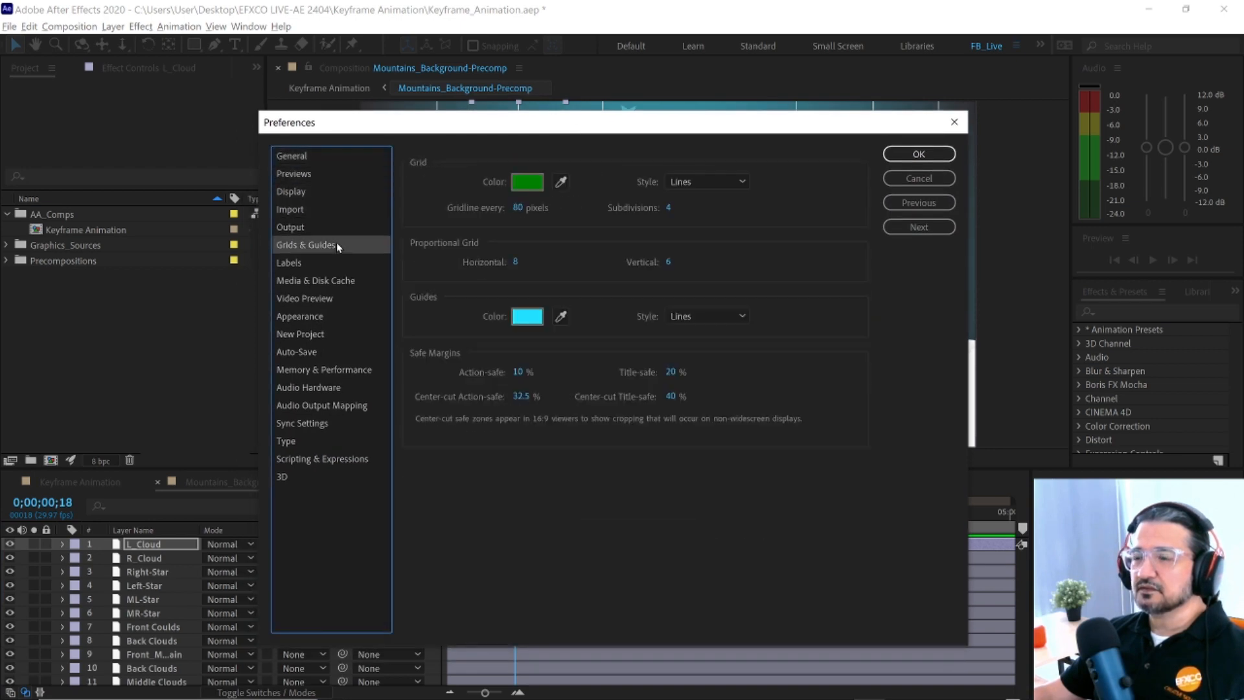
click(334, 263)
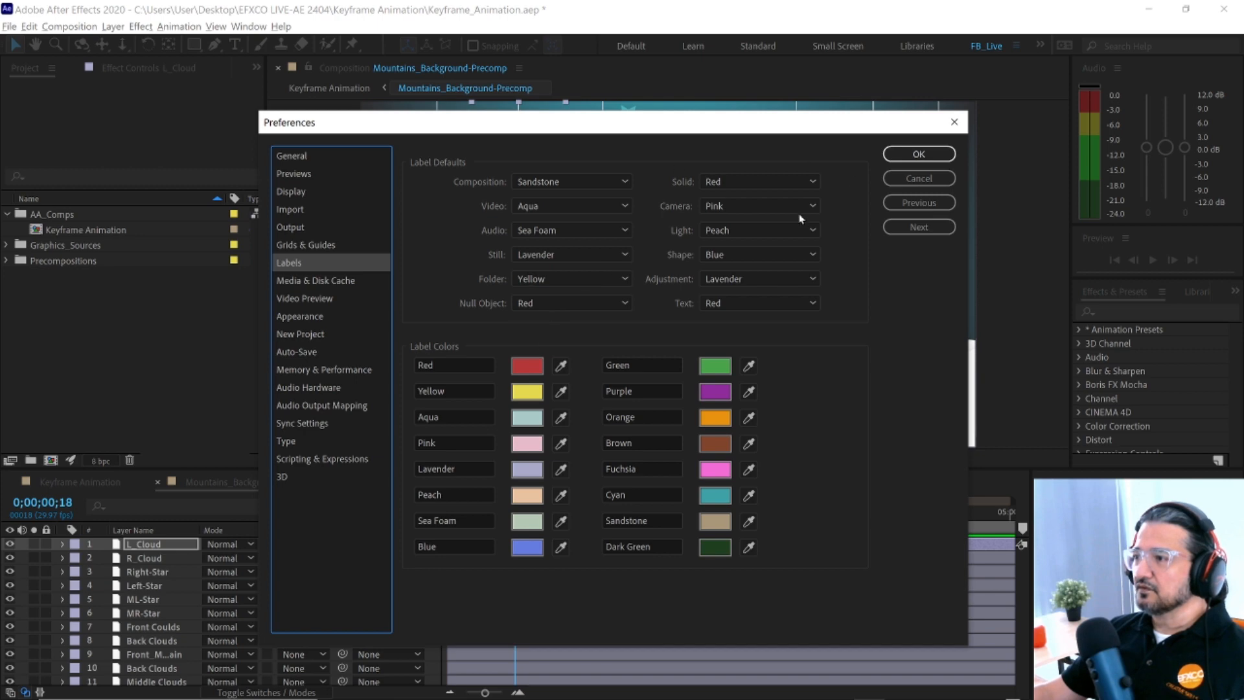
click(624, 182)
click(623, 182)
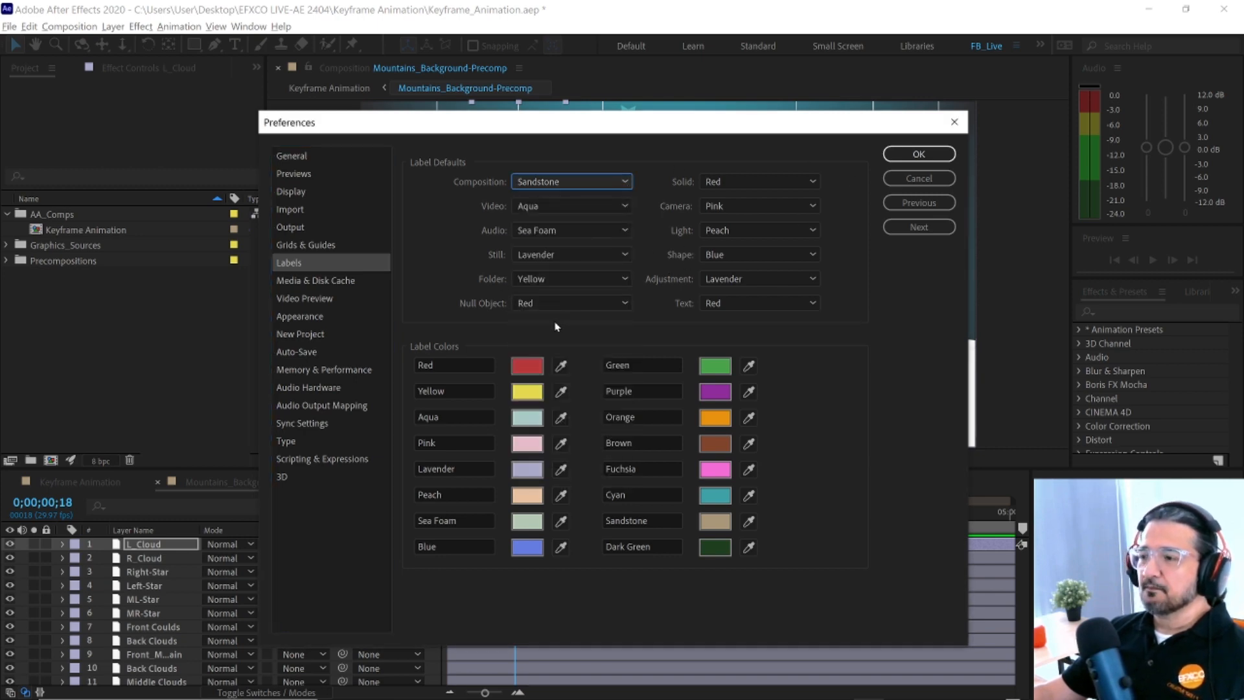
- Try another name for the Red label color, restore it to Red, and leave the preferences without saving
click(446, 364)
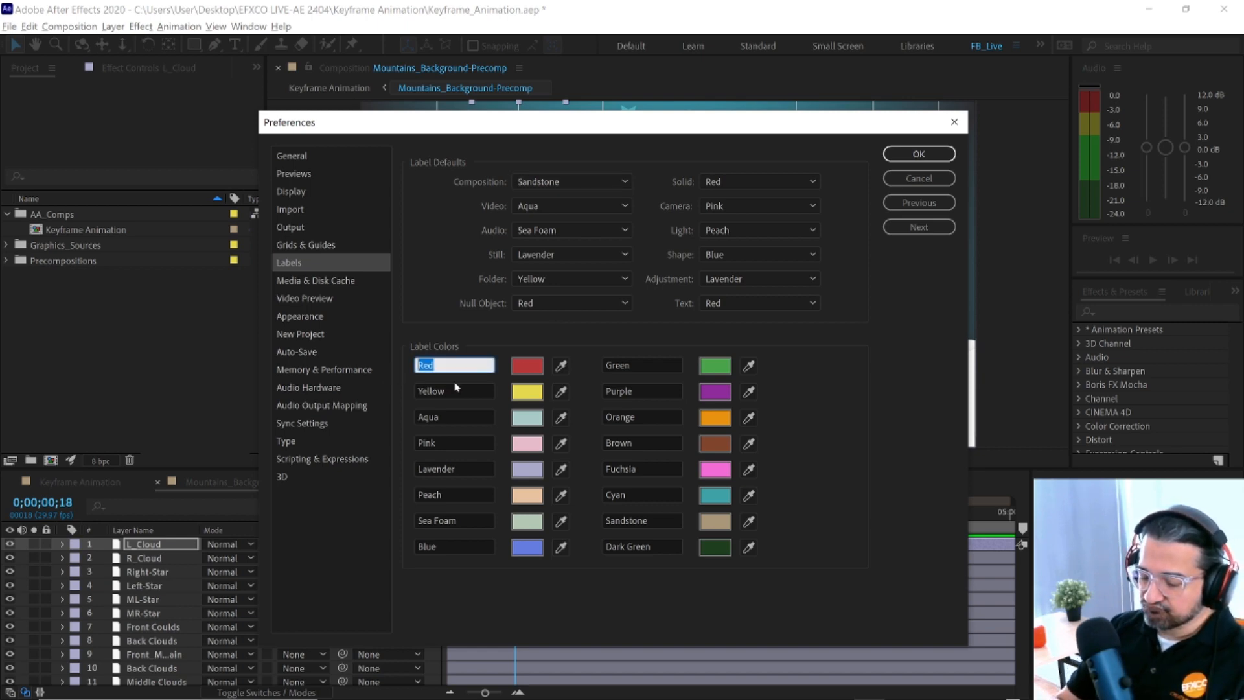
text(DE)
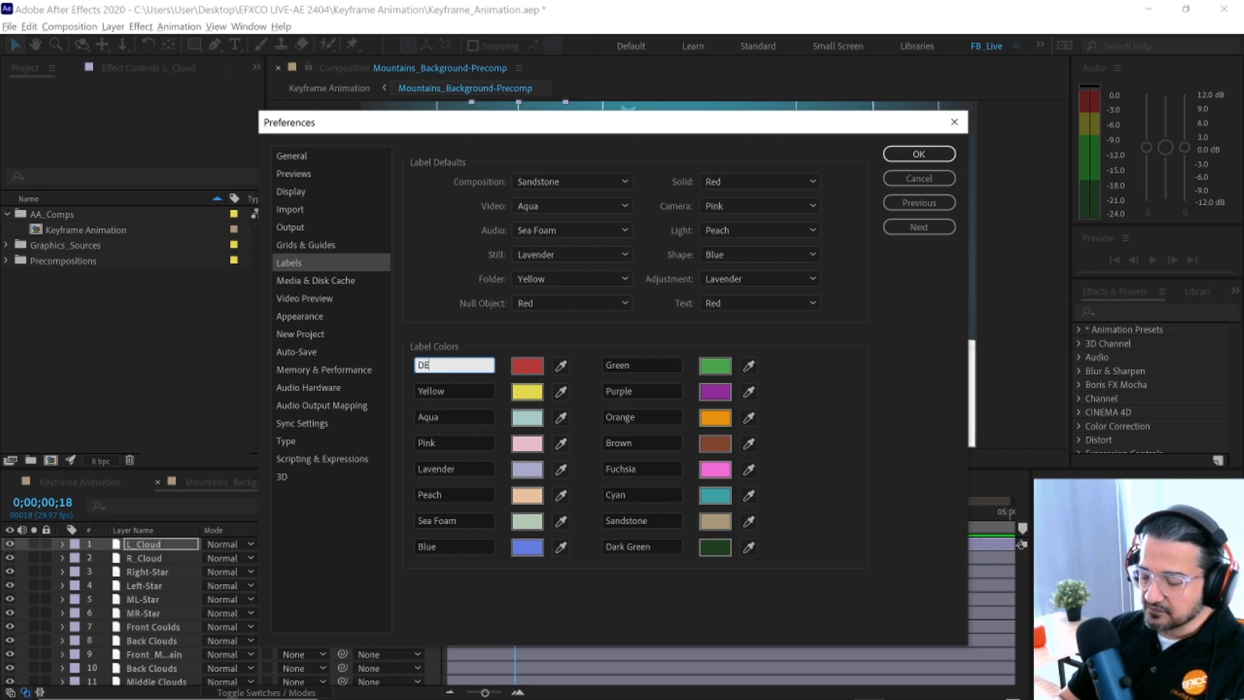
key(BackSpace)
text(e)
text(le)
key(BackSpace)
key(BackSpace)
key(BackSpace)
key(BackSpace)
text(ed)
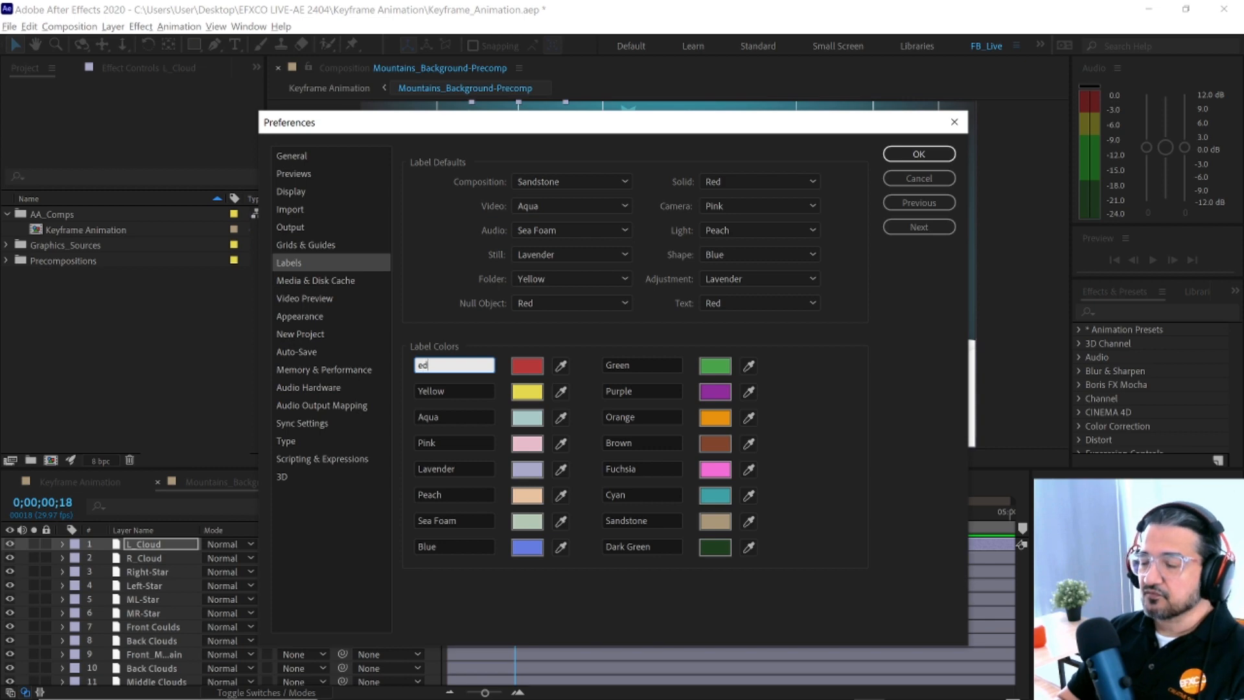
key(BackSpace)
key(BackSpace)
text(Red)
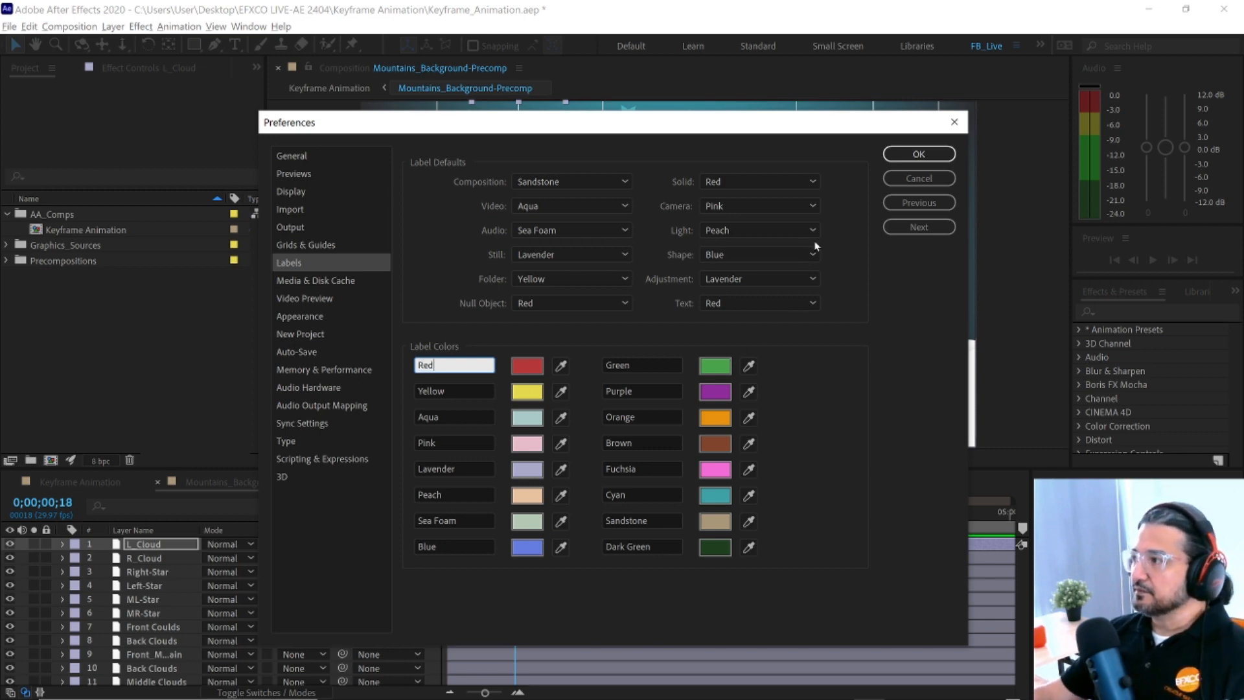
click(896, 179)
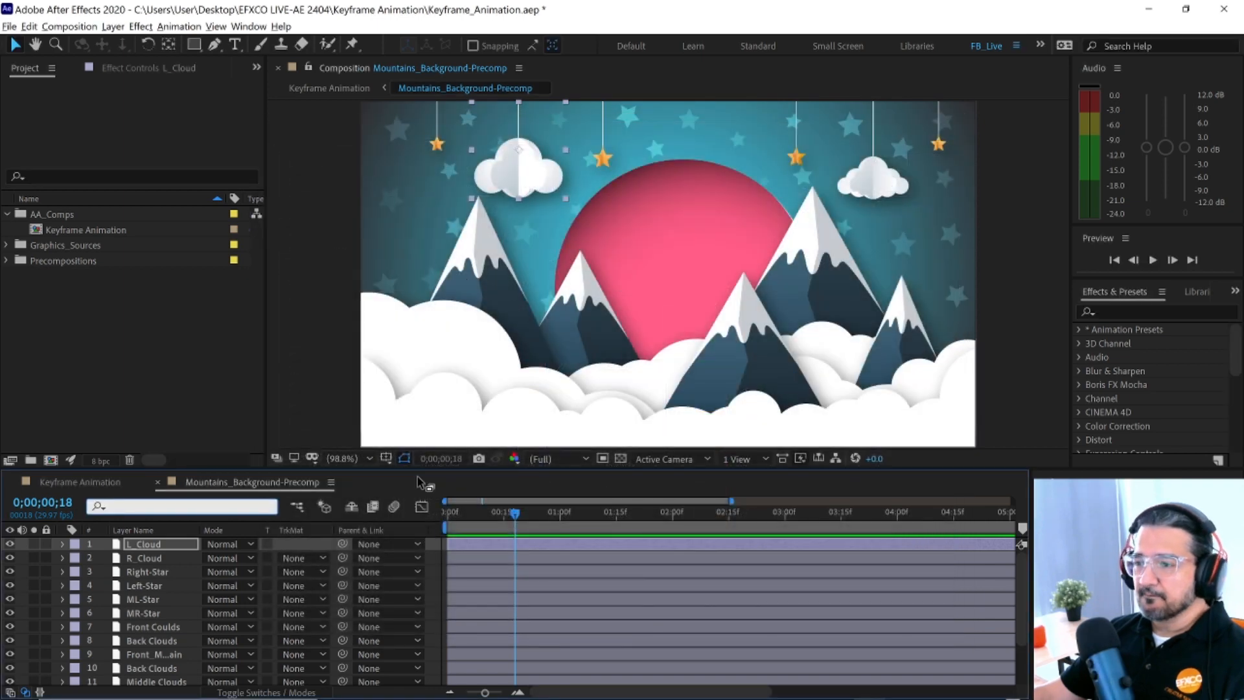
- Enlarge the timeline area until all layers from L_Cloud to Background are visible
drag(421, 471, 425, 384)
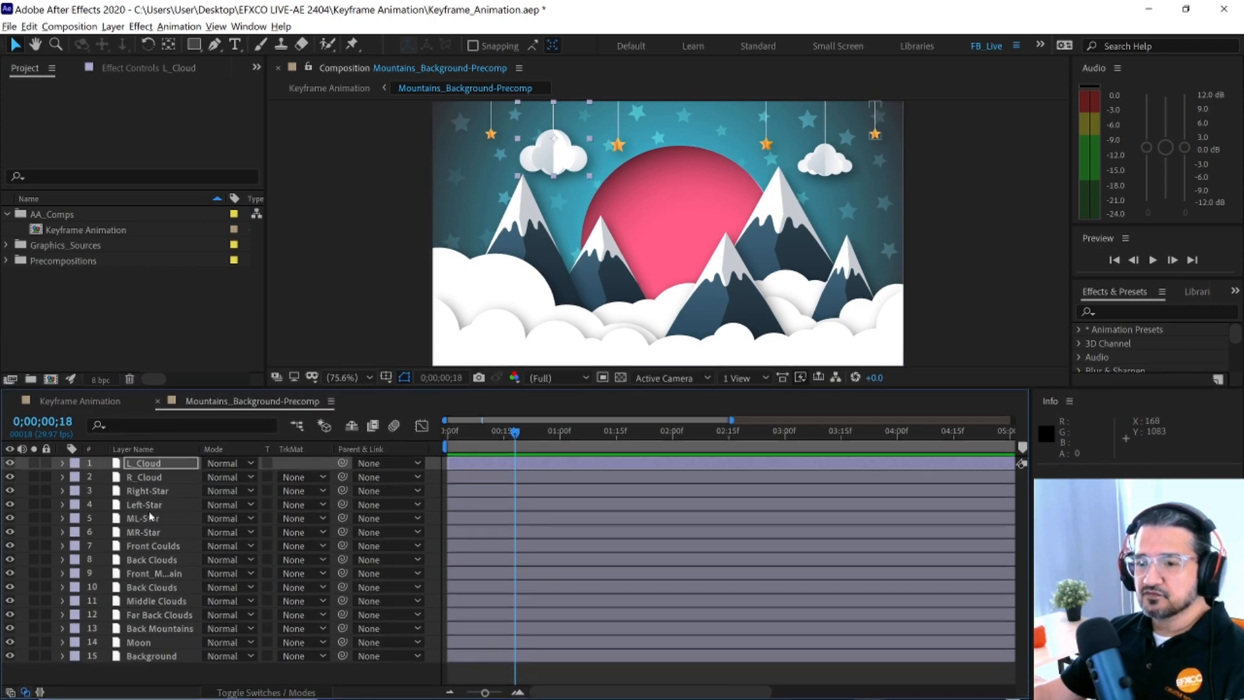
- Set the label color of the L_Cloud, R_Cloud and Right-Star layers to Red, and clear the layer selection
click(74, 467)
click(98, 238)
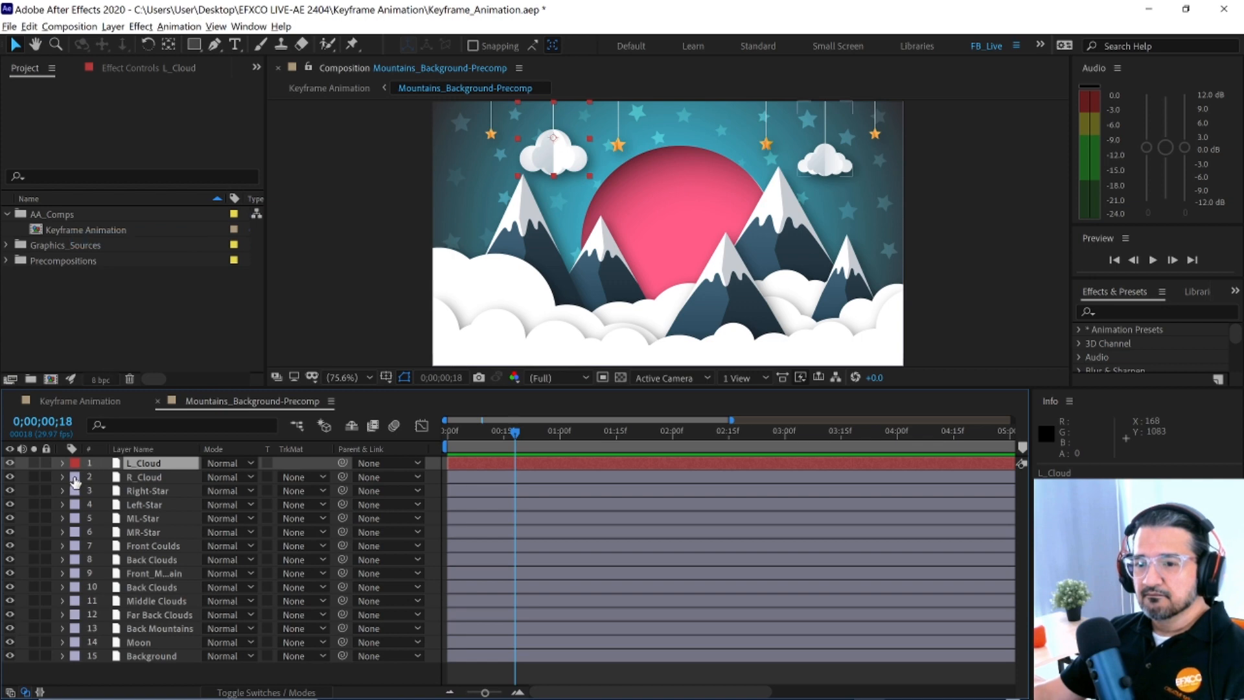
click(76, 479)
click(138, 251)
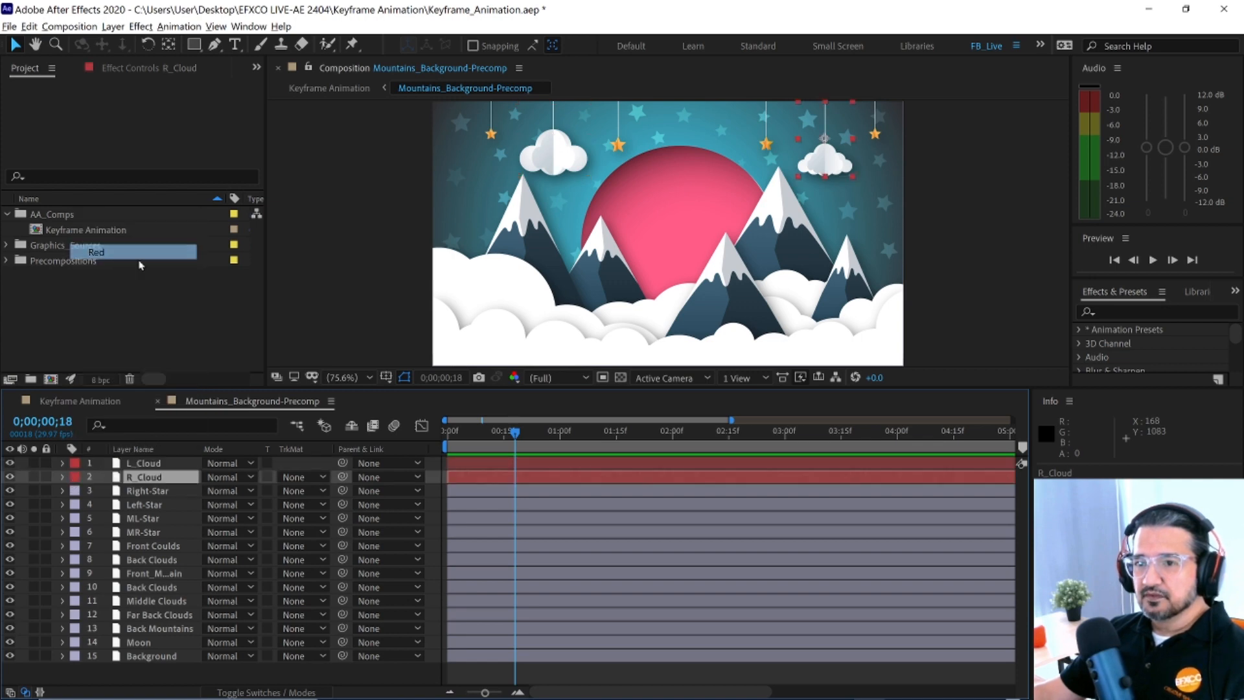
click(79, 493)
click(101, 264)
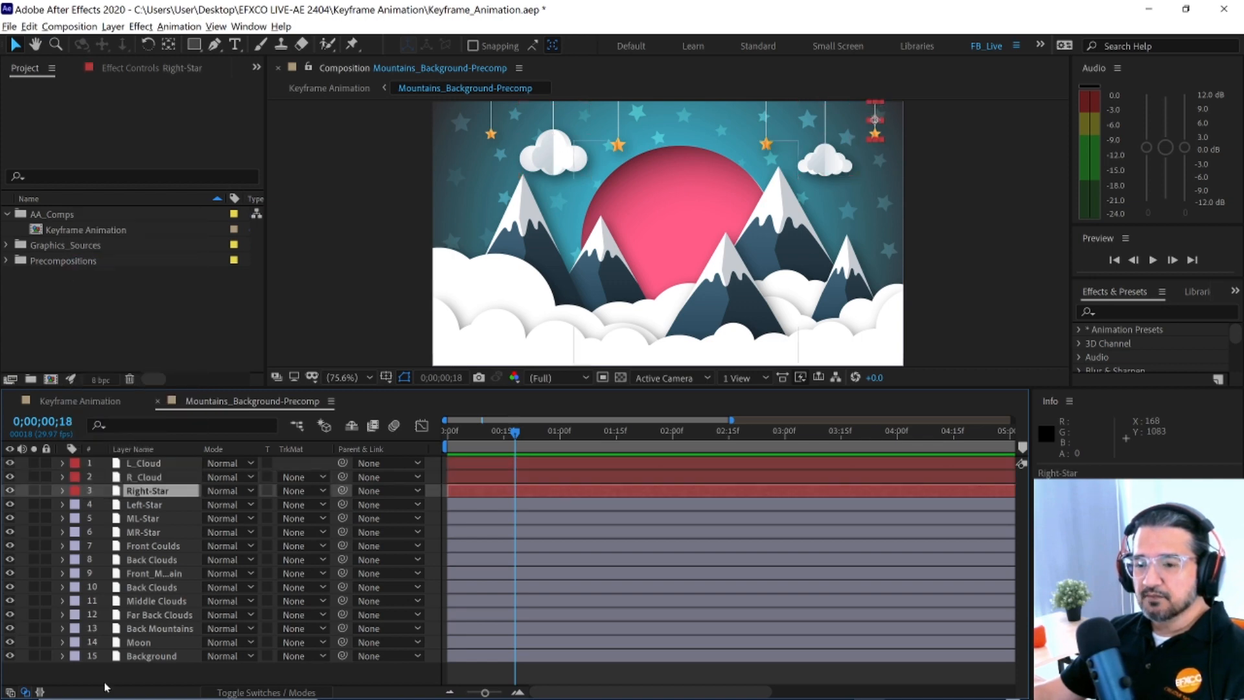
click(127, 672)
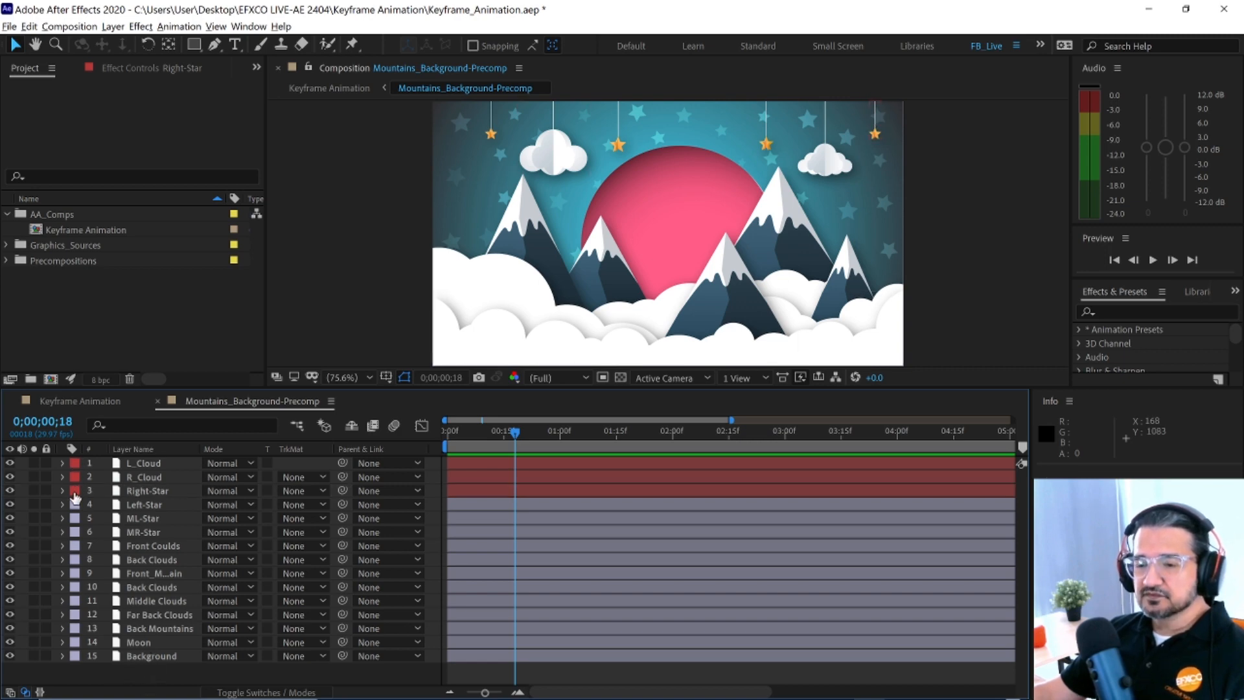
- Select the whole label group that shares the Middle Clouds layer's color, and clear the selection
click(157, 601)
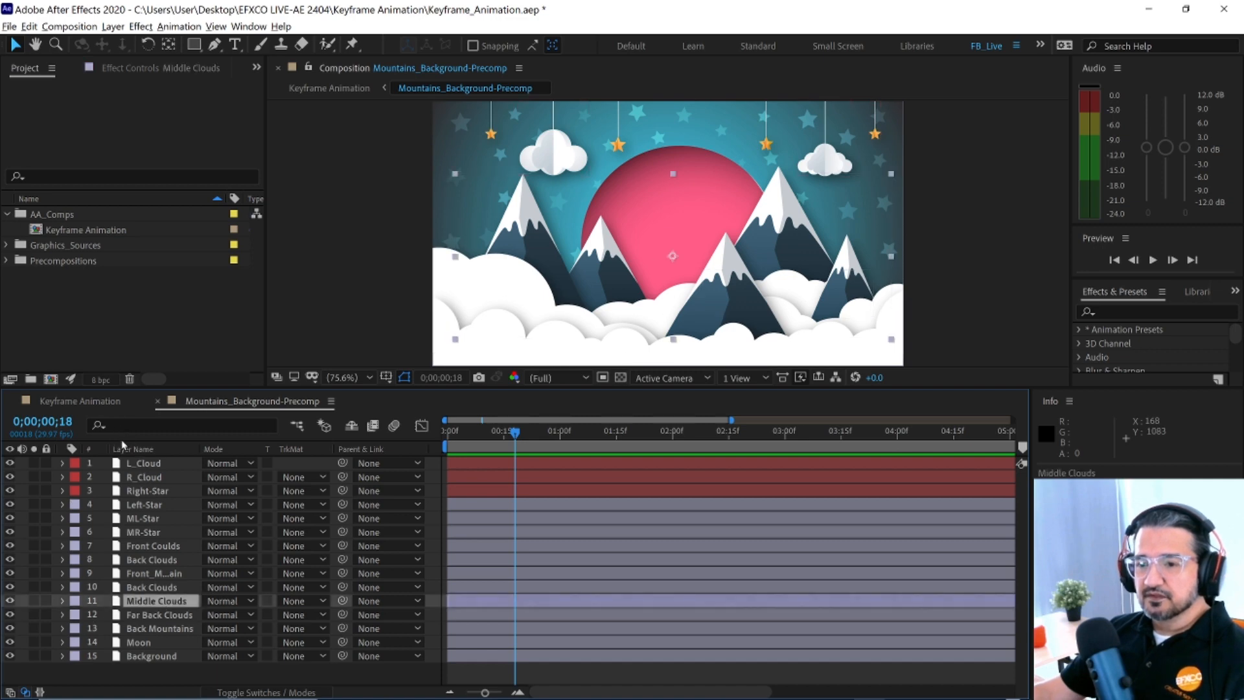
click(75, 600)
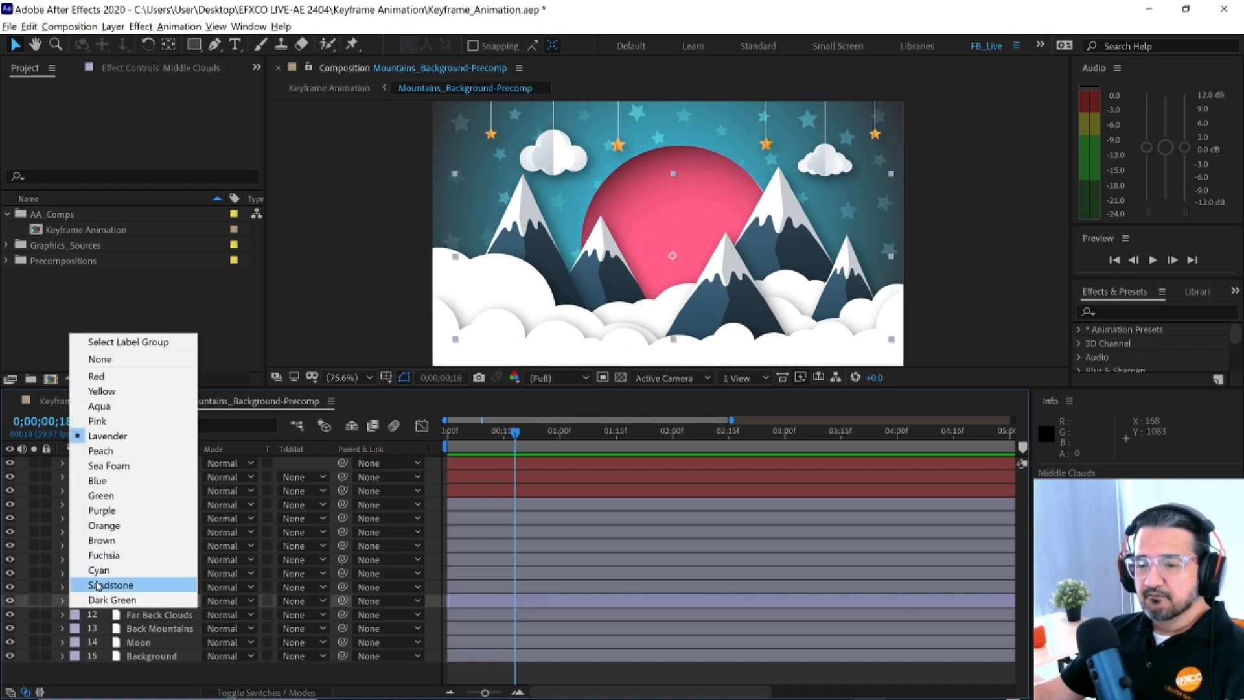
click(126, 342)
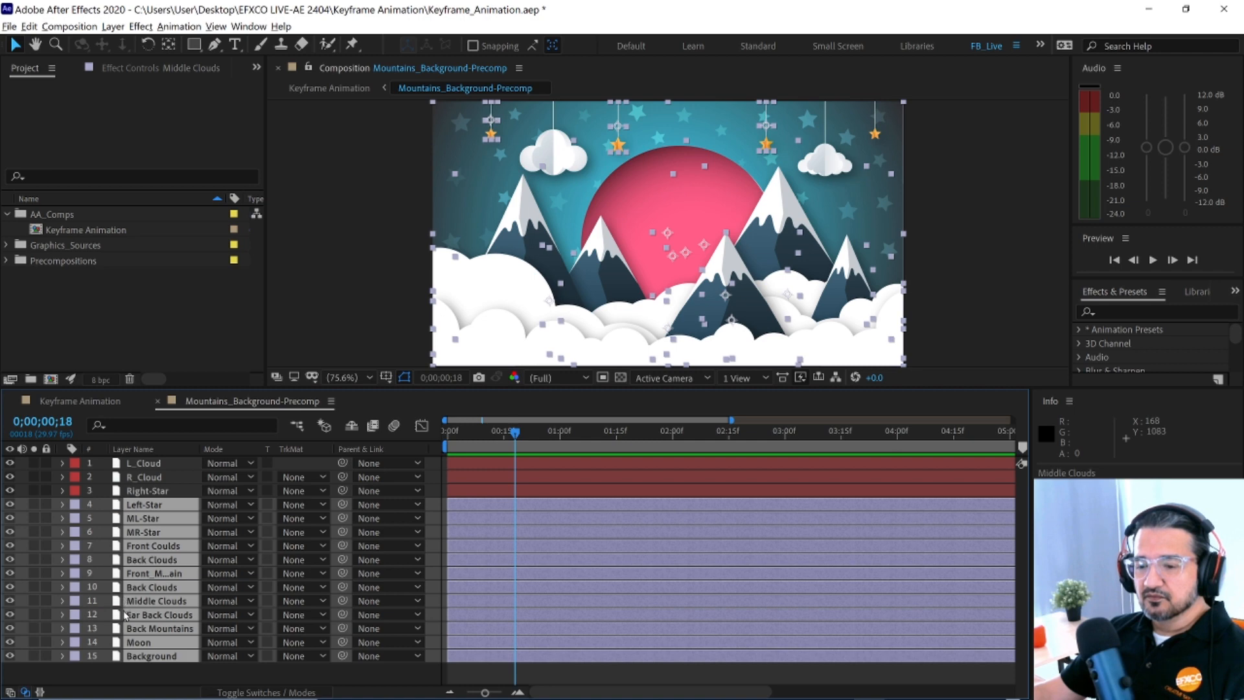
click(110, 680)
- Set the Far Back Clouds layer's label color to Red, and deselect the layer
click(75, 614)
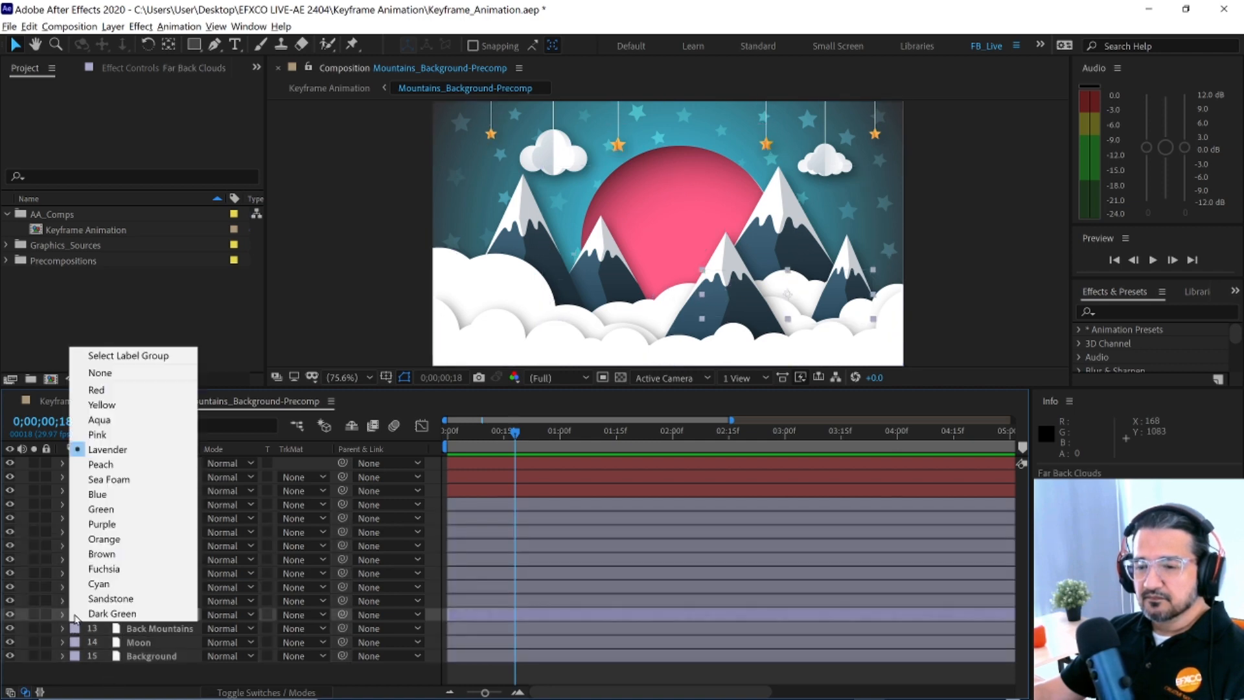
click(97, 389)
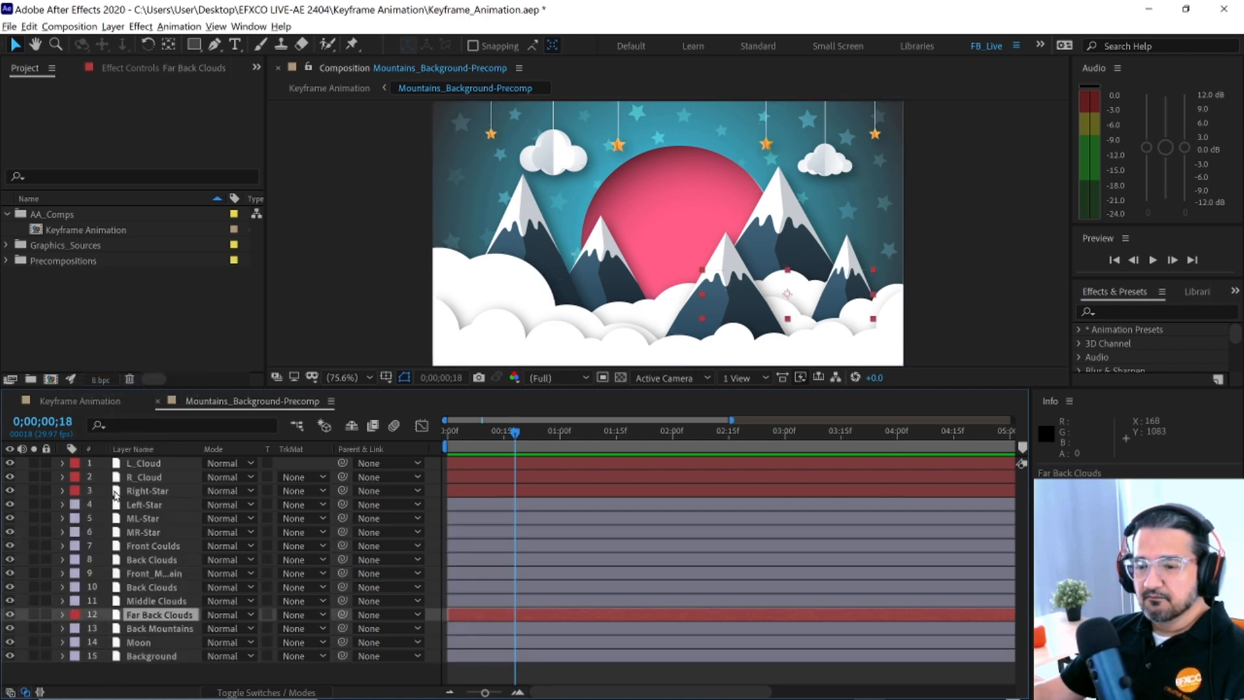
click(114, 678)
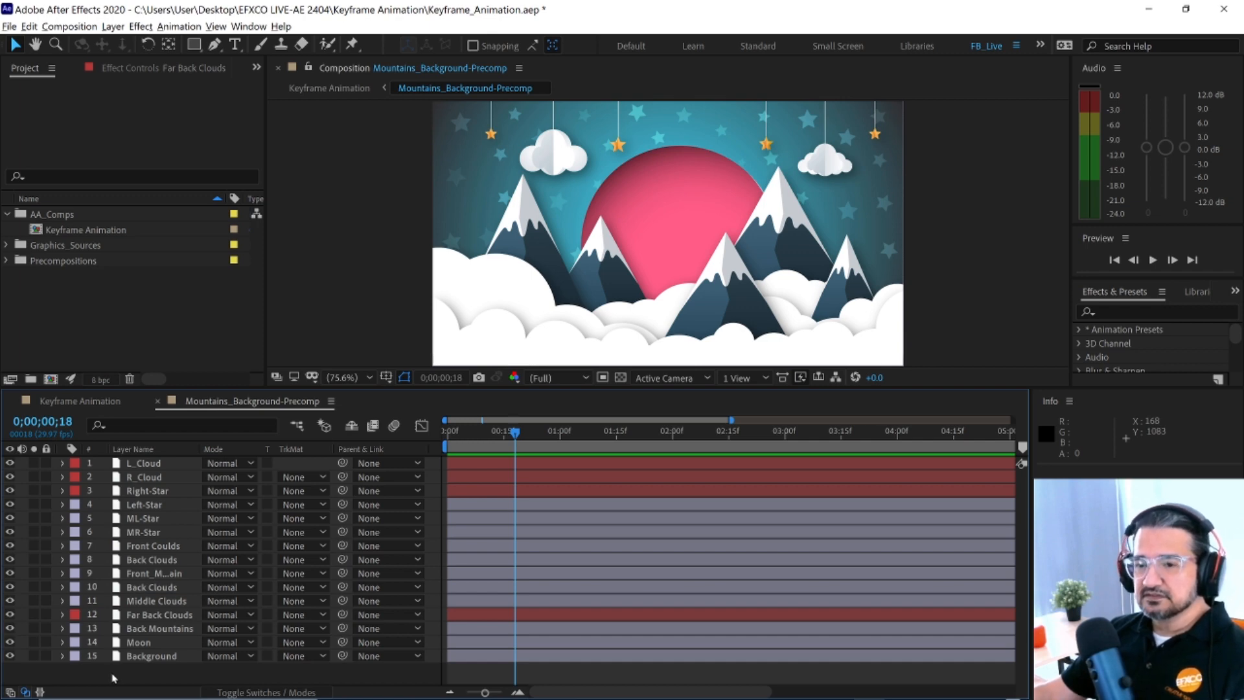
- Search the timeline layers for "red", and clear the search to list every layer again
click(137, 422)
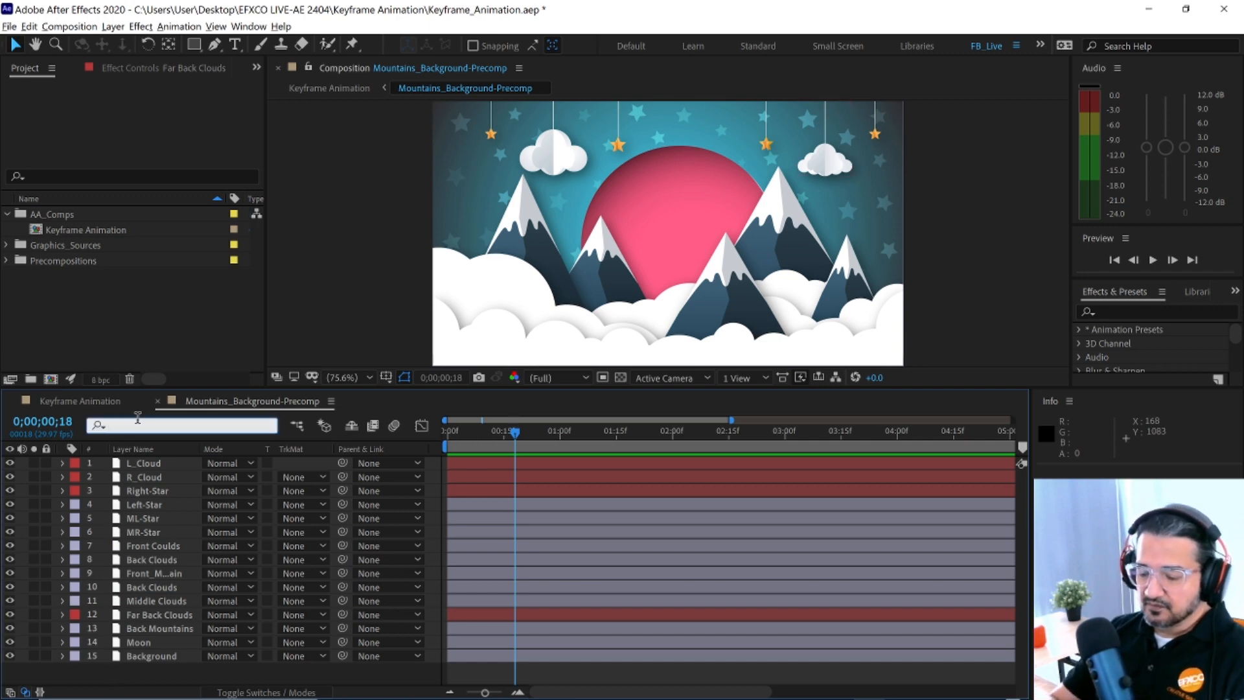
text(red)
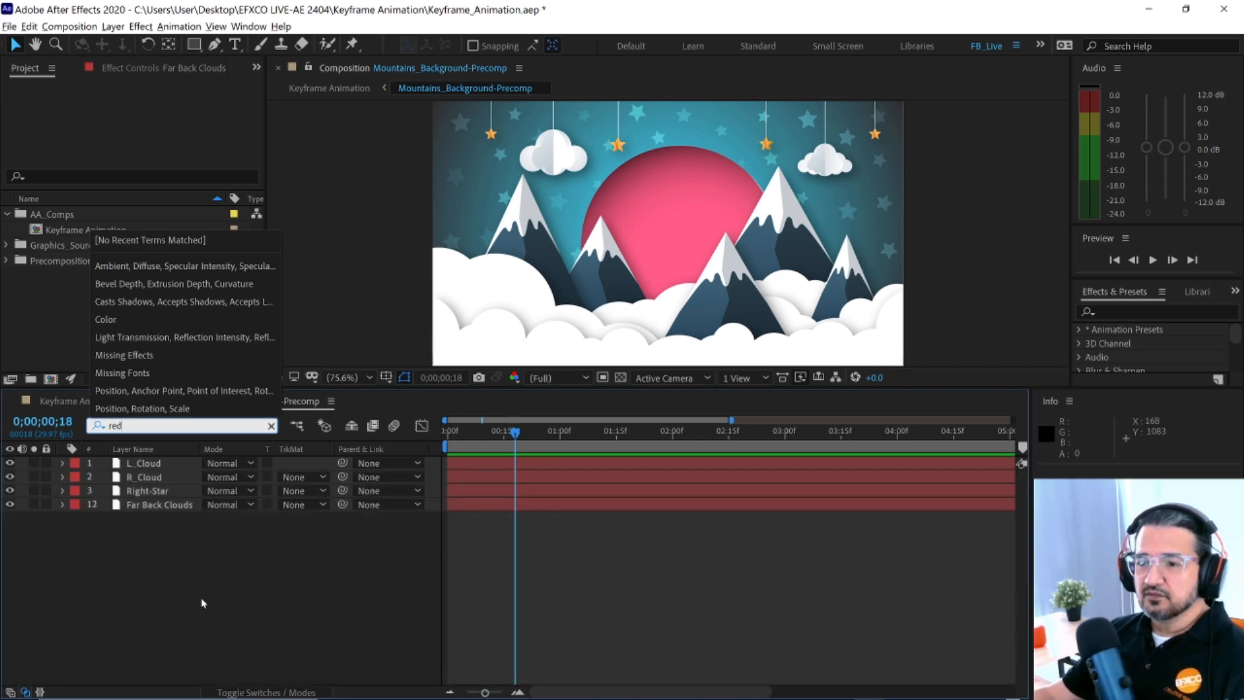
click(220, 595)
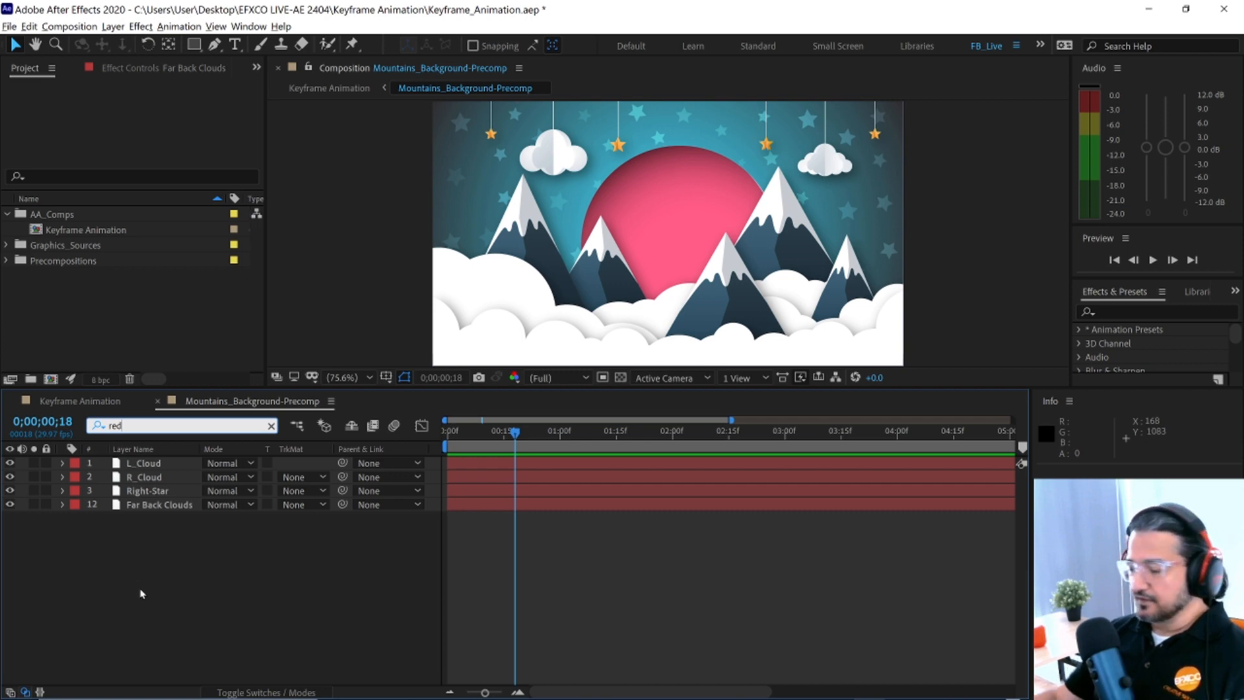
key(BackSpace)
key(BackSpace)
key(BackSpace)
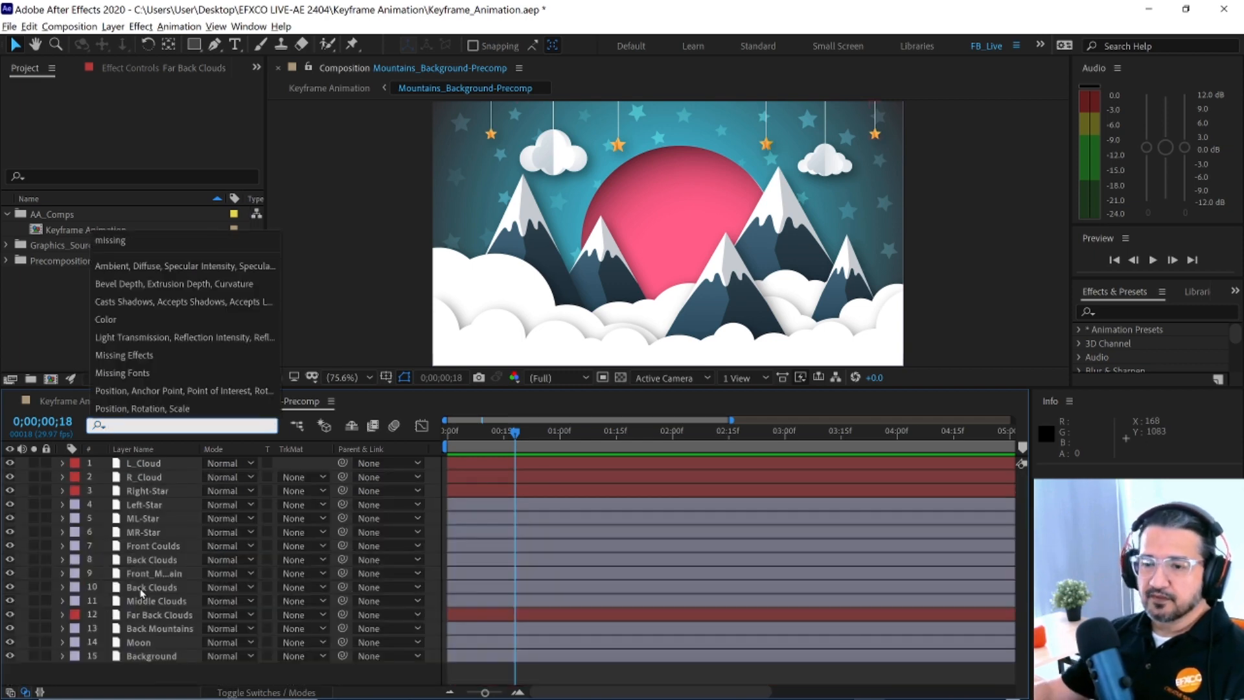
click(172, 678)
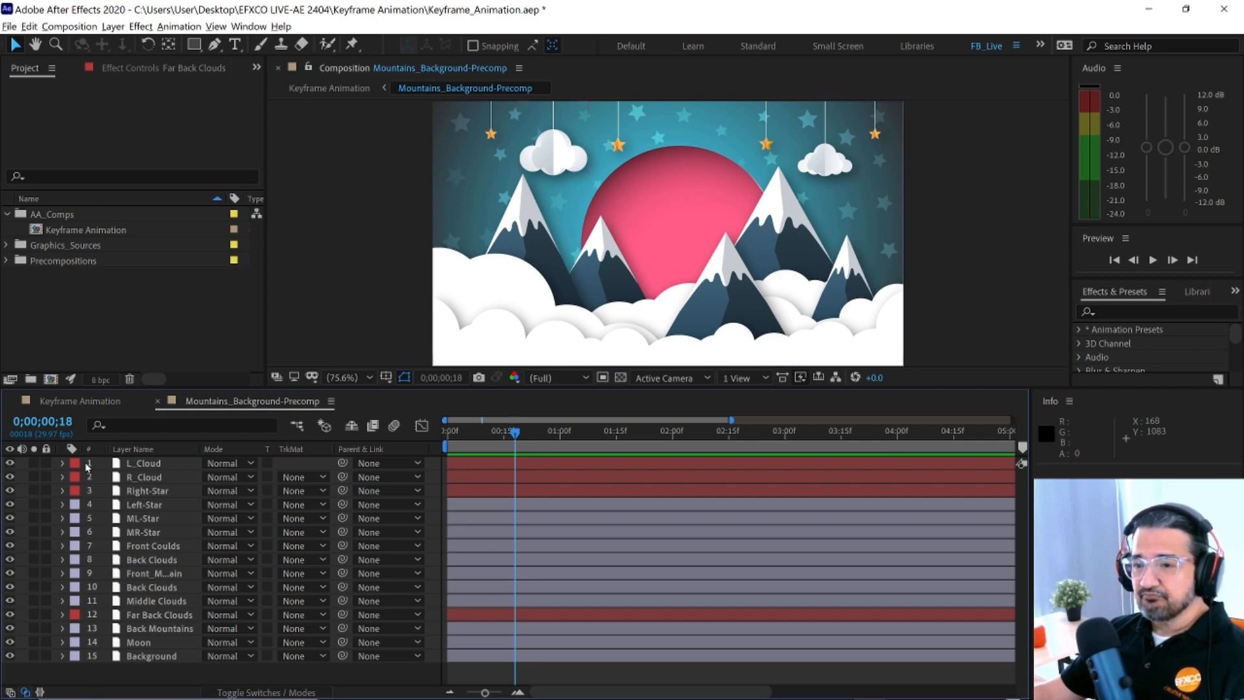
- Select the L_Cloud, R_Cloud and Right-Star layers as a range, extend it to Far Back Clouds, and clear the selection
click(62, 464)
click(62, 464)
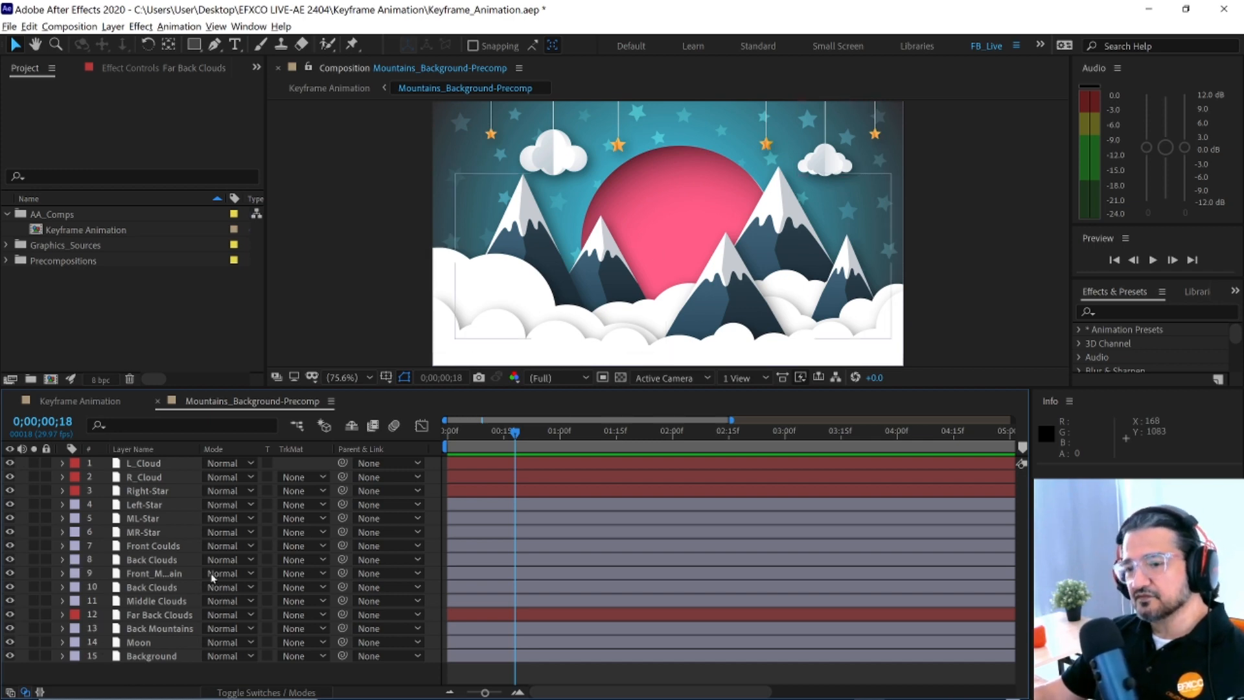
click(157, 466)
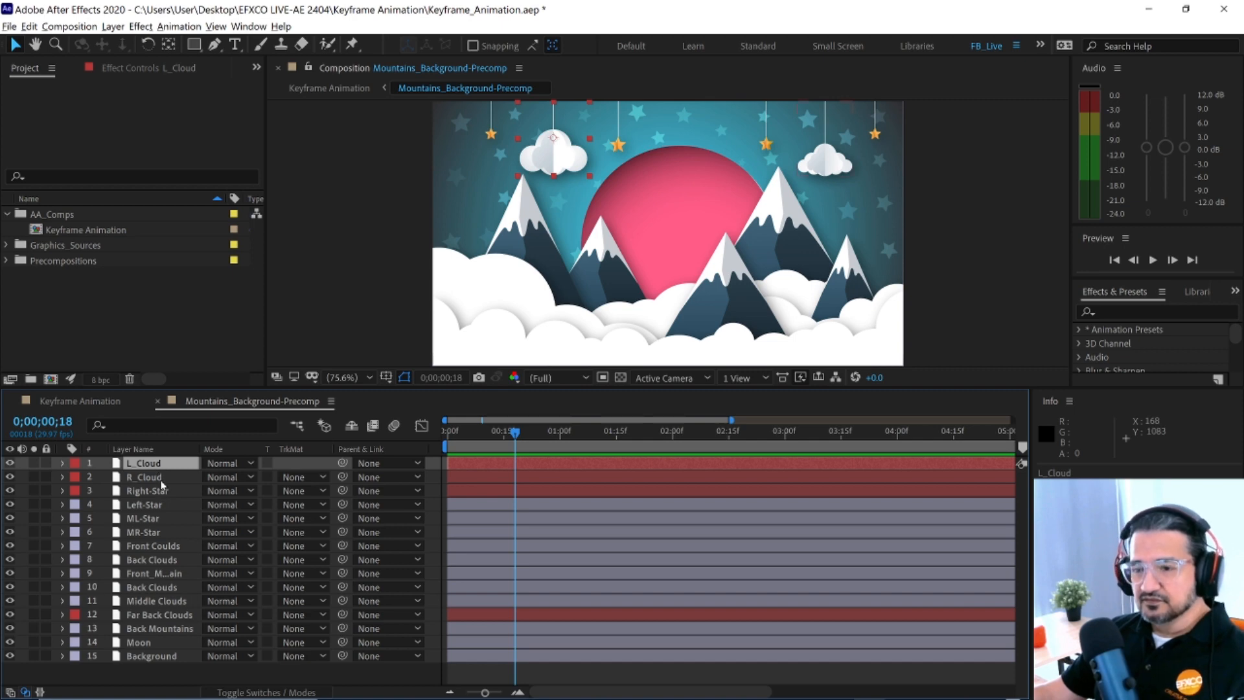
shift+click(162, 478)
shift+click(164, 492)
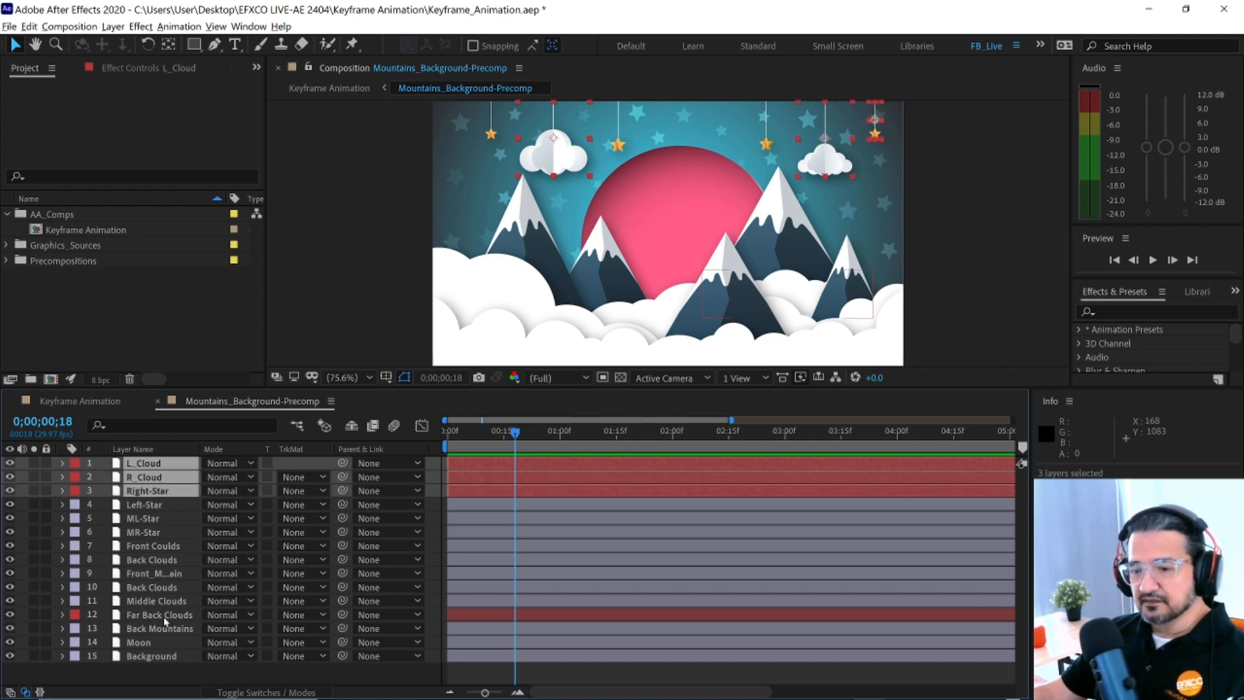
shift+click(163, 616)
click(162, 681)
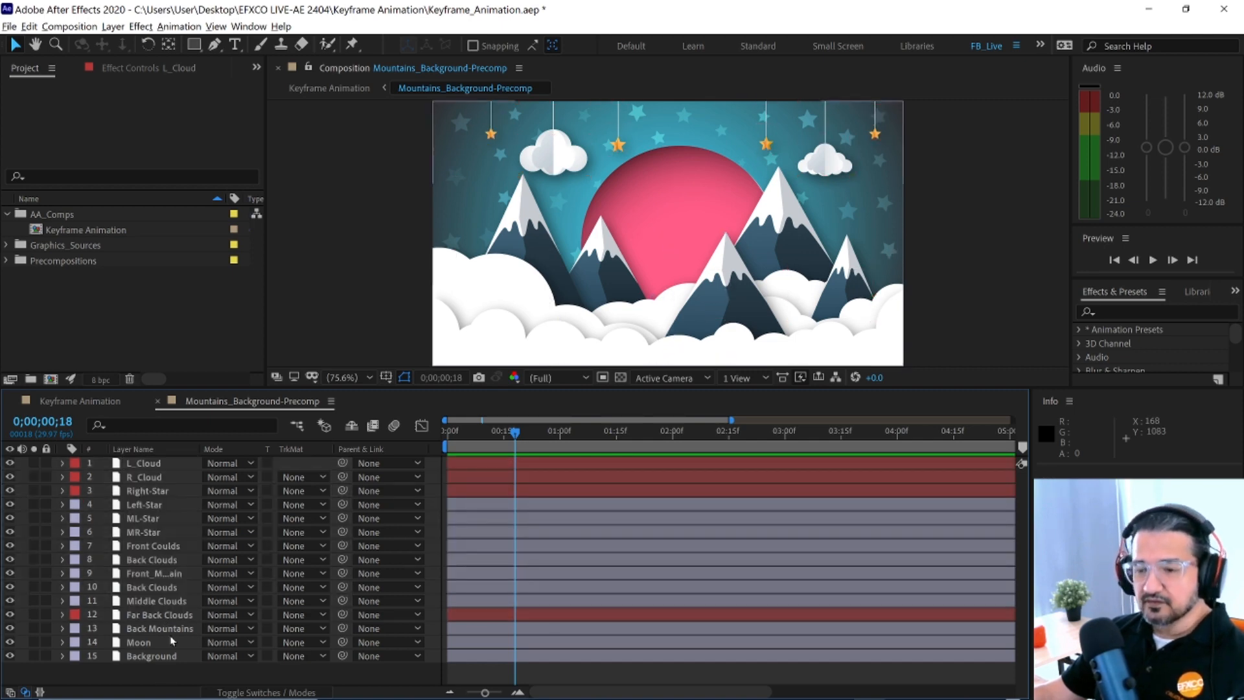
- Select only the Far Back Clouds, Right-Star, R_Cloud and L_Cloud layers together, and clear the selection
click(165, 616)
ctrl+click(155, 491)
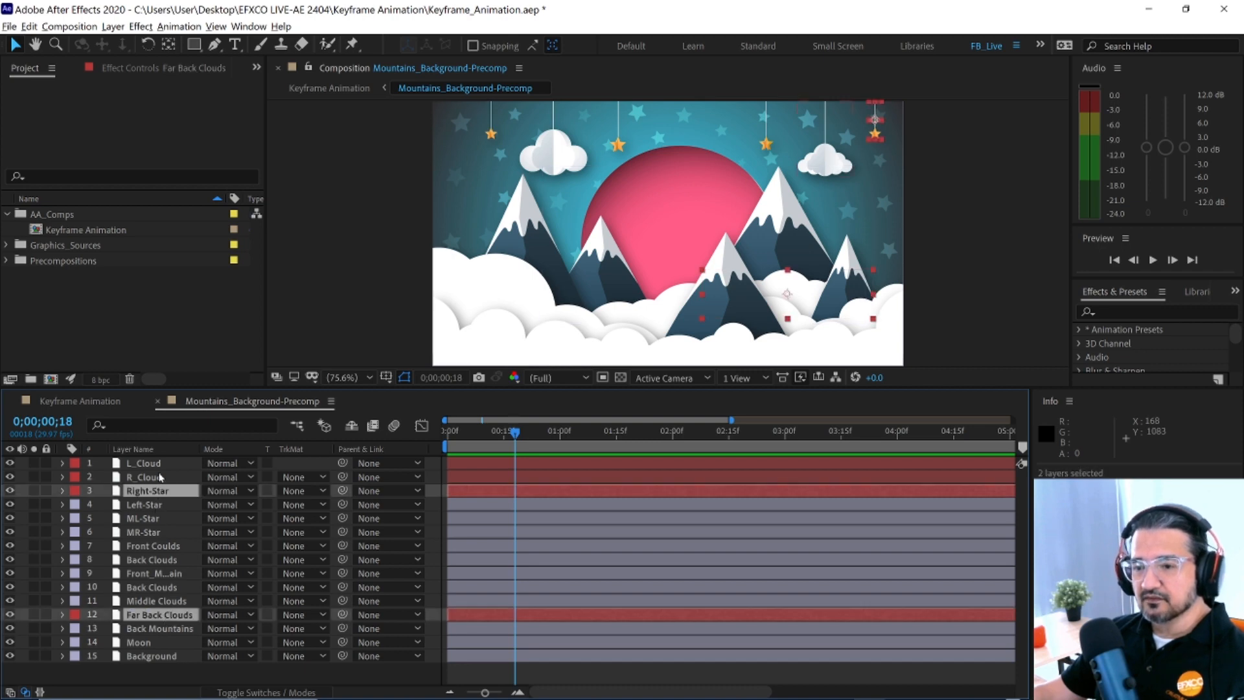
ctrl+click(158, 477)
ctrl+click(159, 462)
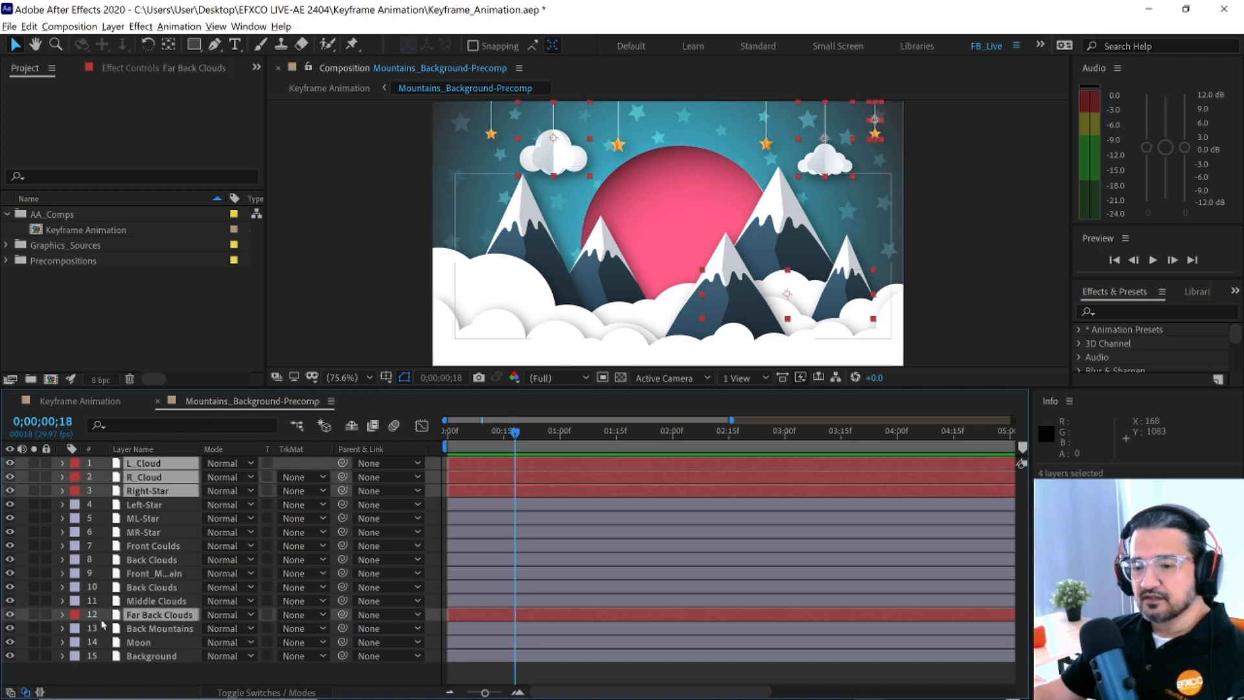
click(141, 674)
- Undo the four red label changes on the cloud and star layers, and deselect L_Cloud
key(ctrl+z)
key(ctrl+z)
key(ctrl+z)
key(ctrl+z)
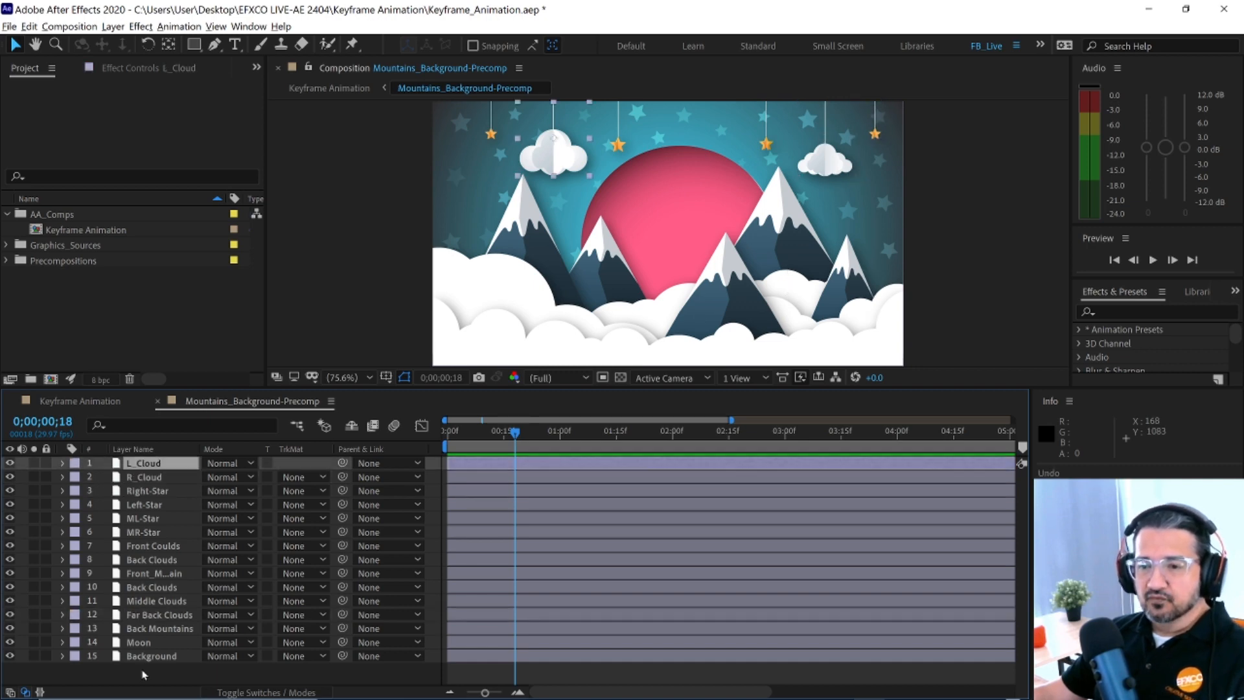
click(148, 679)
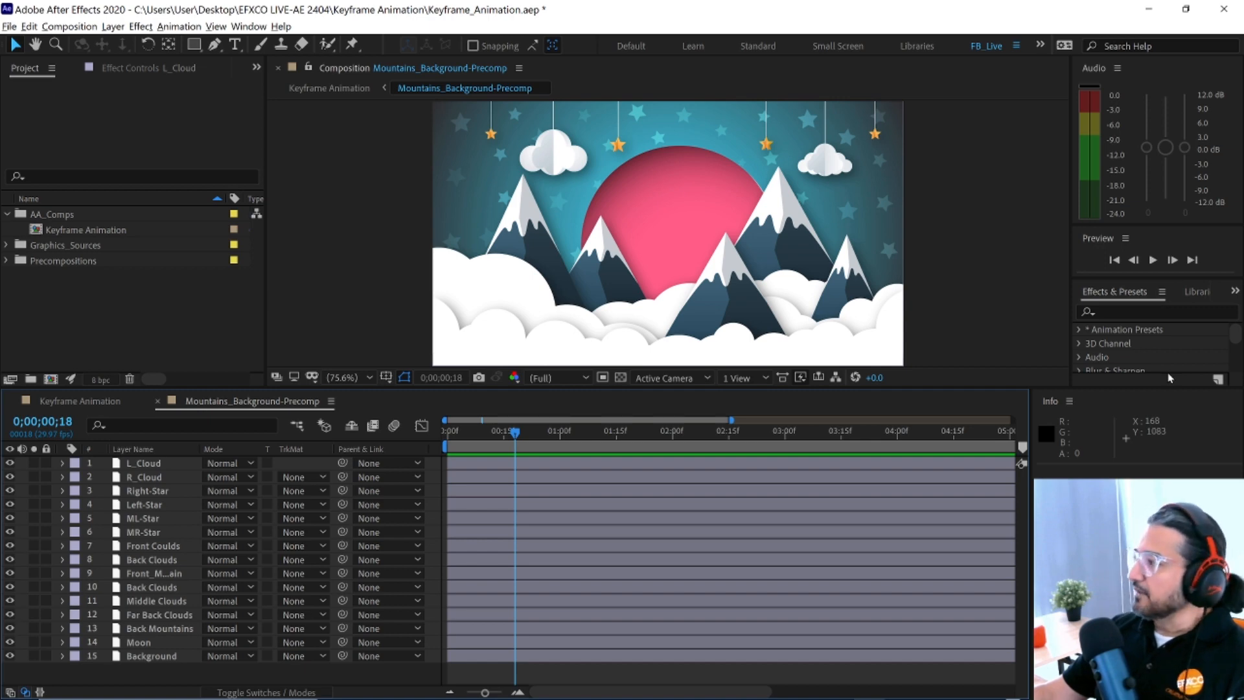
- Reset the FB_Live workspace to its saved layout, widen the Timeline panel slightly, and save the changes to the workspace
click(1016, 46)
click(1065, 49)
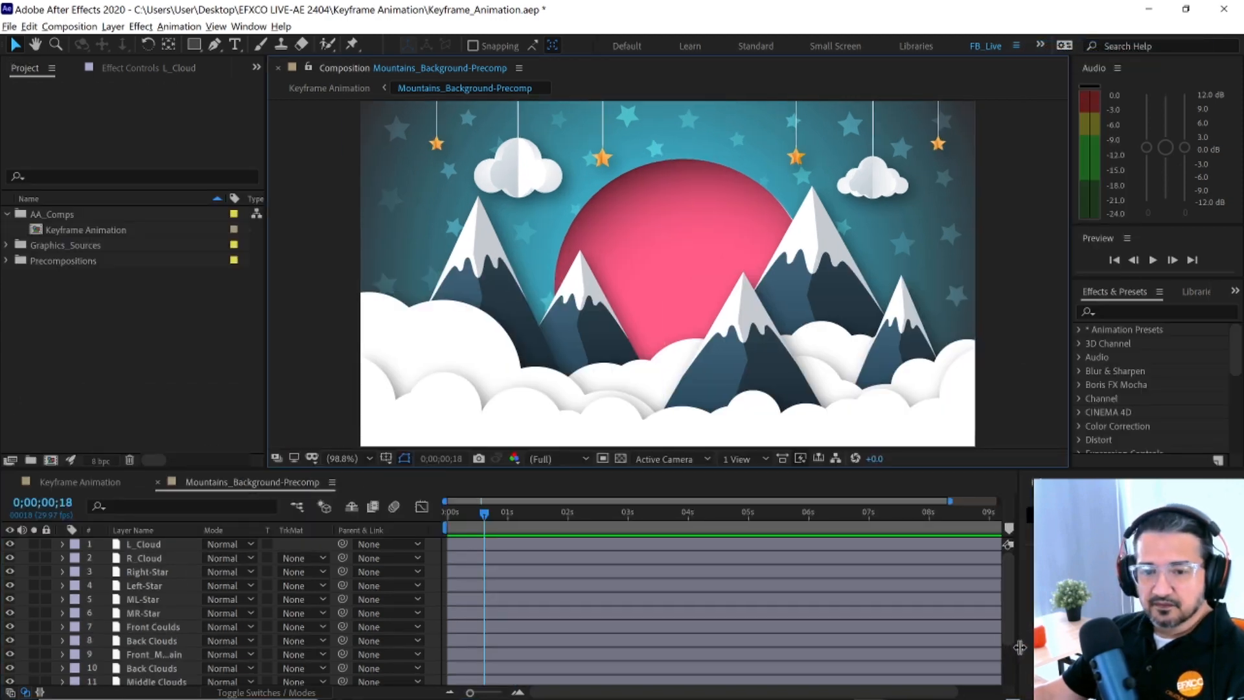
drag(1027, 647, 1030, 647)
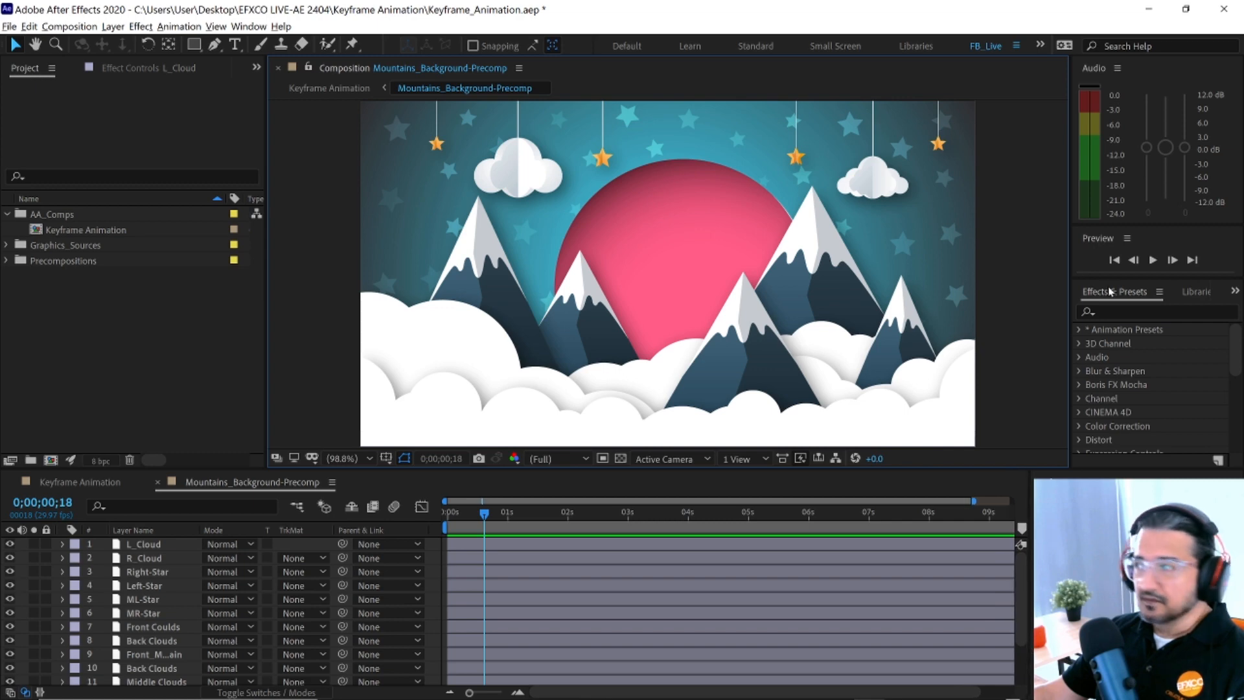
click(1017, 45)
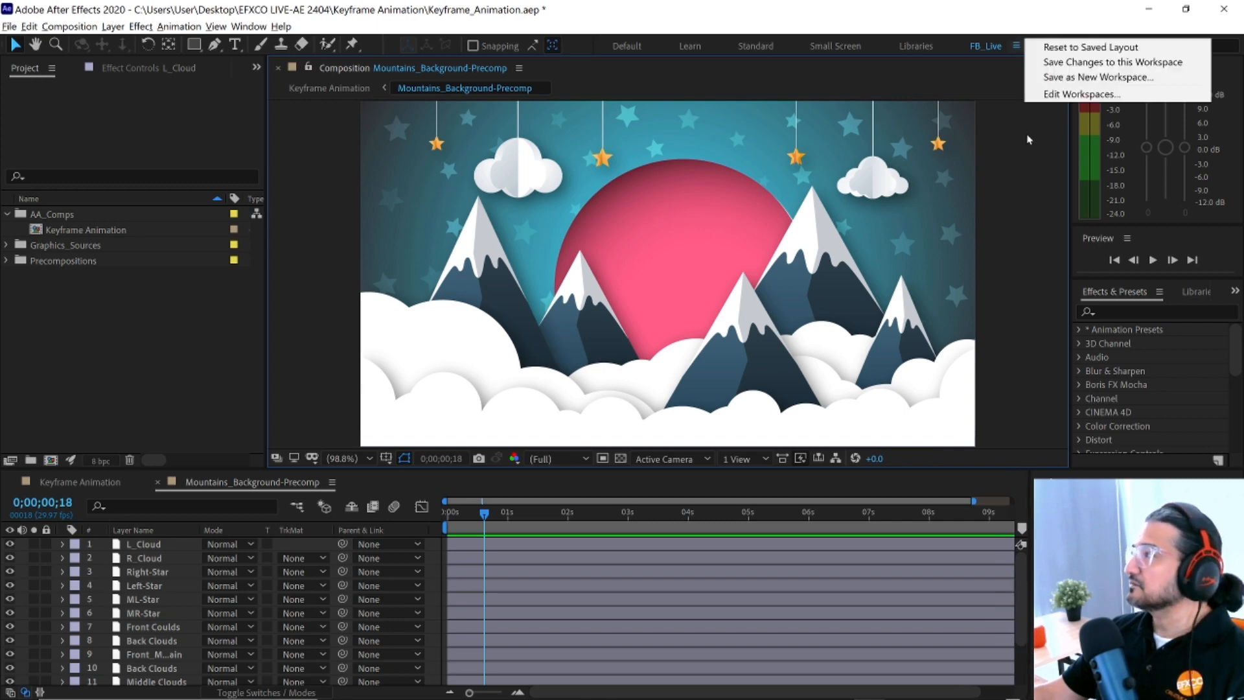
click(1067, 64)
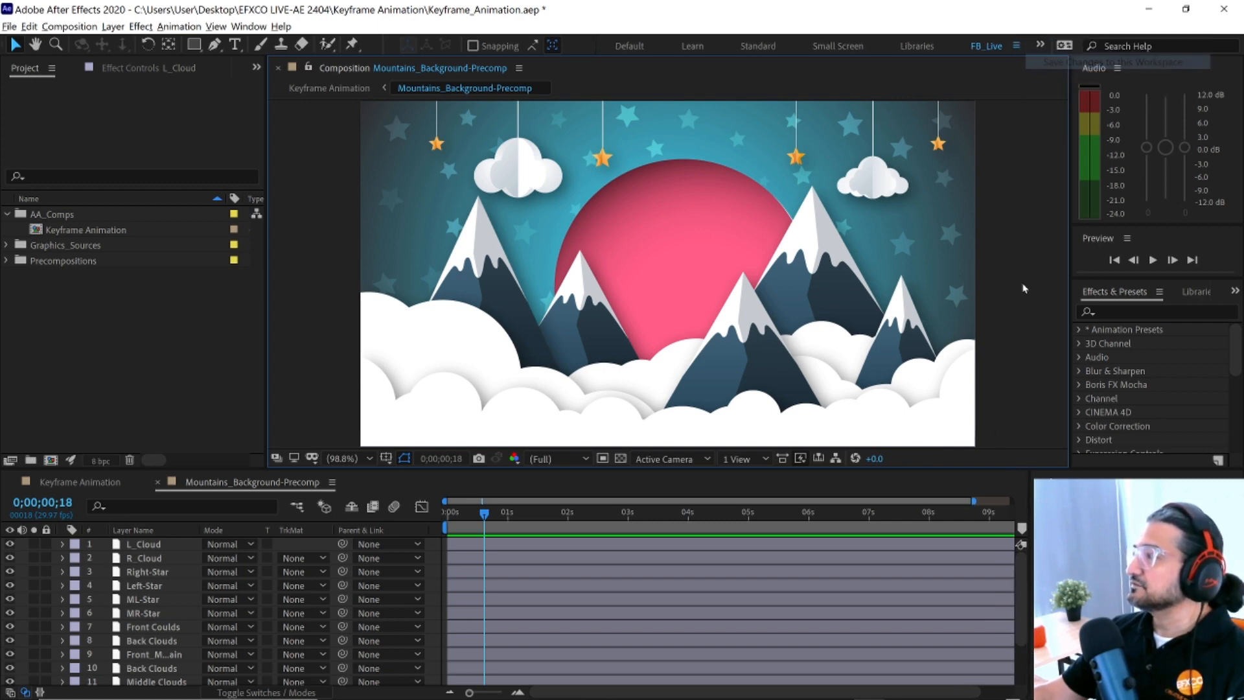
- Close the Preview panel, restore it by resetting the FB_Live workspace, and dock it in its own column beside the Composition viewer
click(1127, 239)
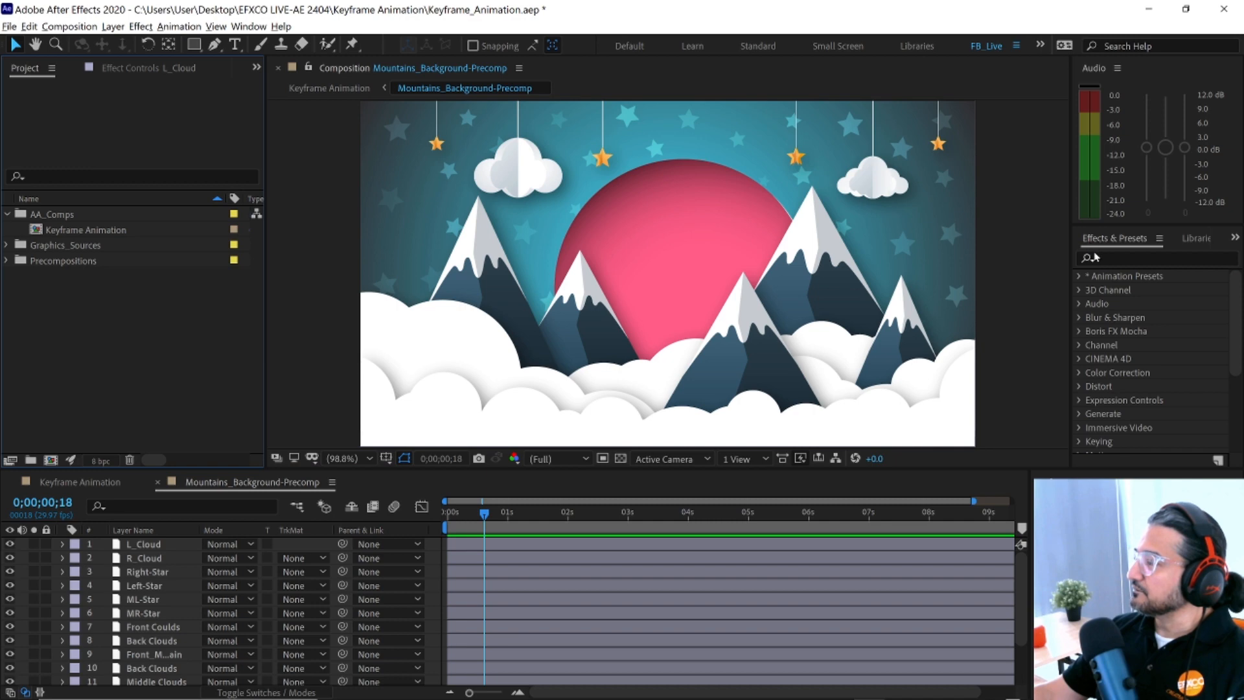
click(1016, 46)
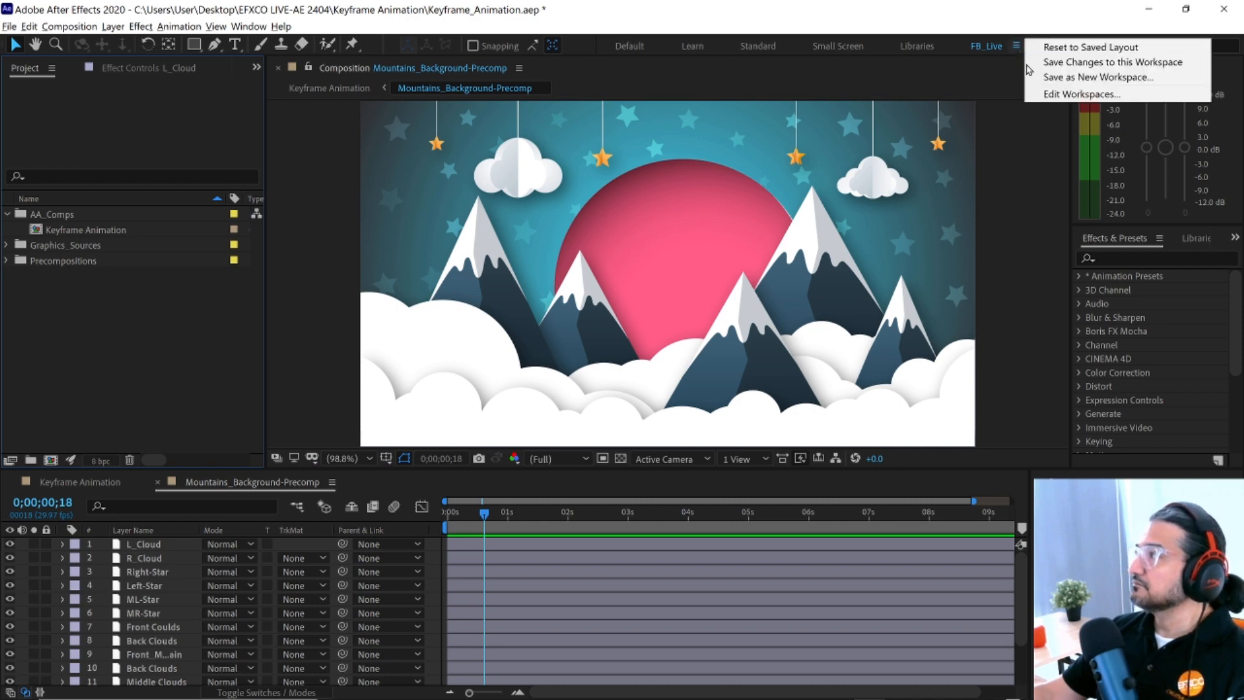
click(1067, 49)
drag(1102, 240, 1060, 236)
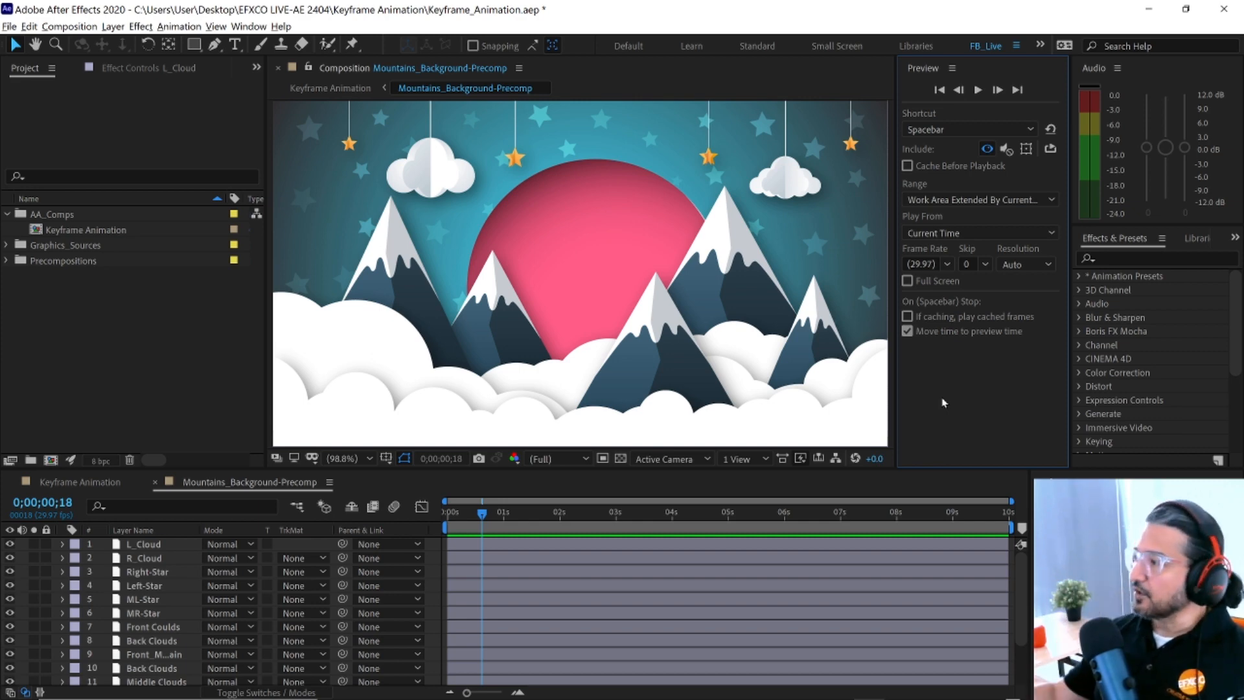
- Turn the preview's audio on and off again, and switch its loop option to play once and back to looping
click(1007, 153)
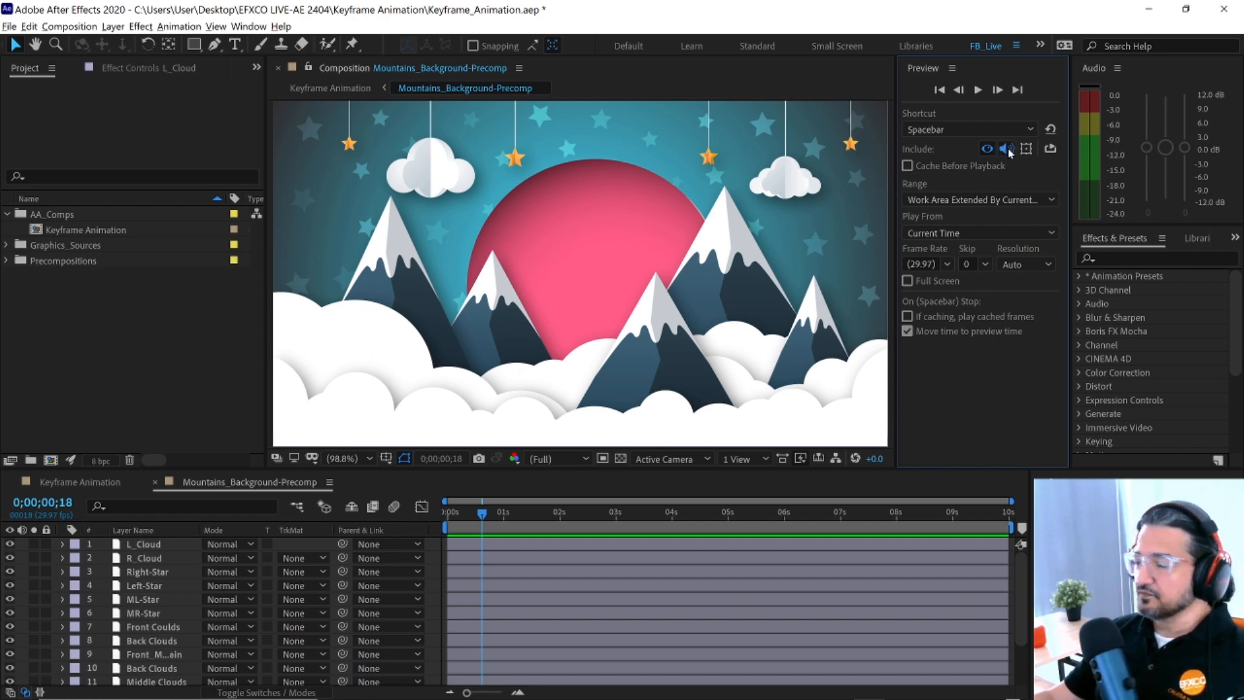
click(1007, 150)
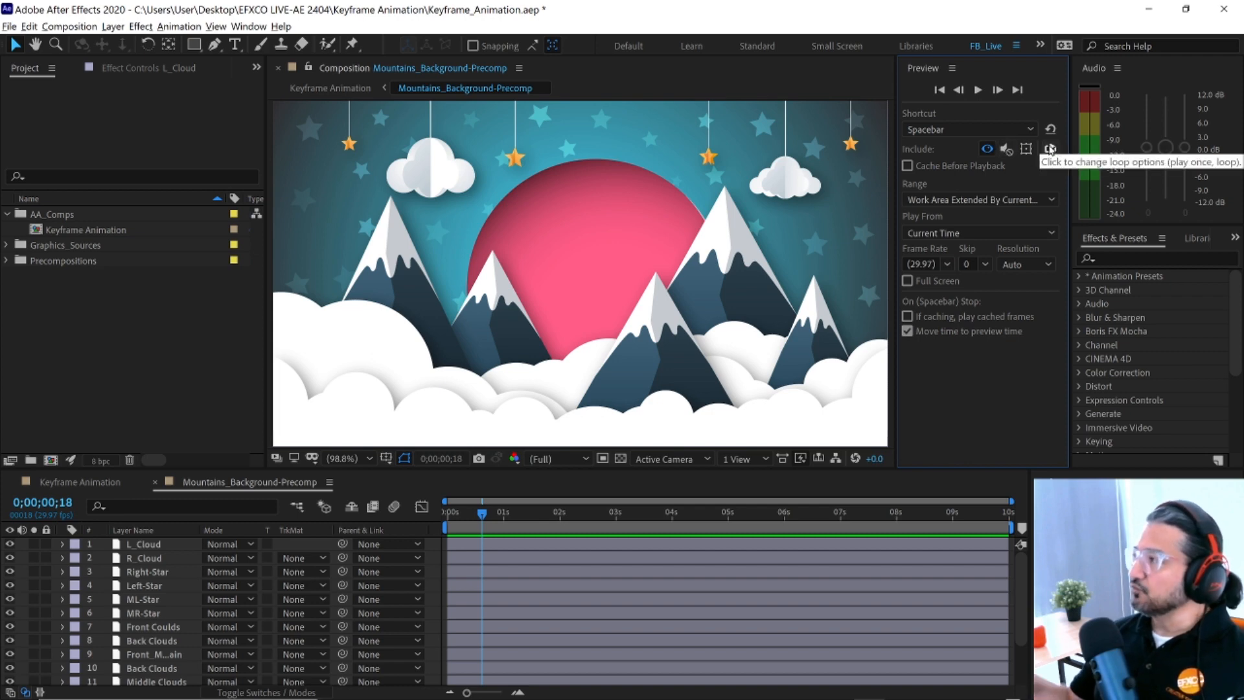
click(1049, 150)
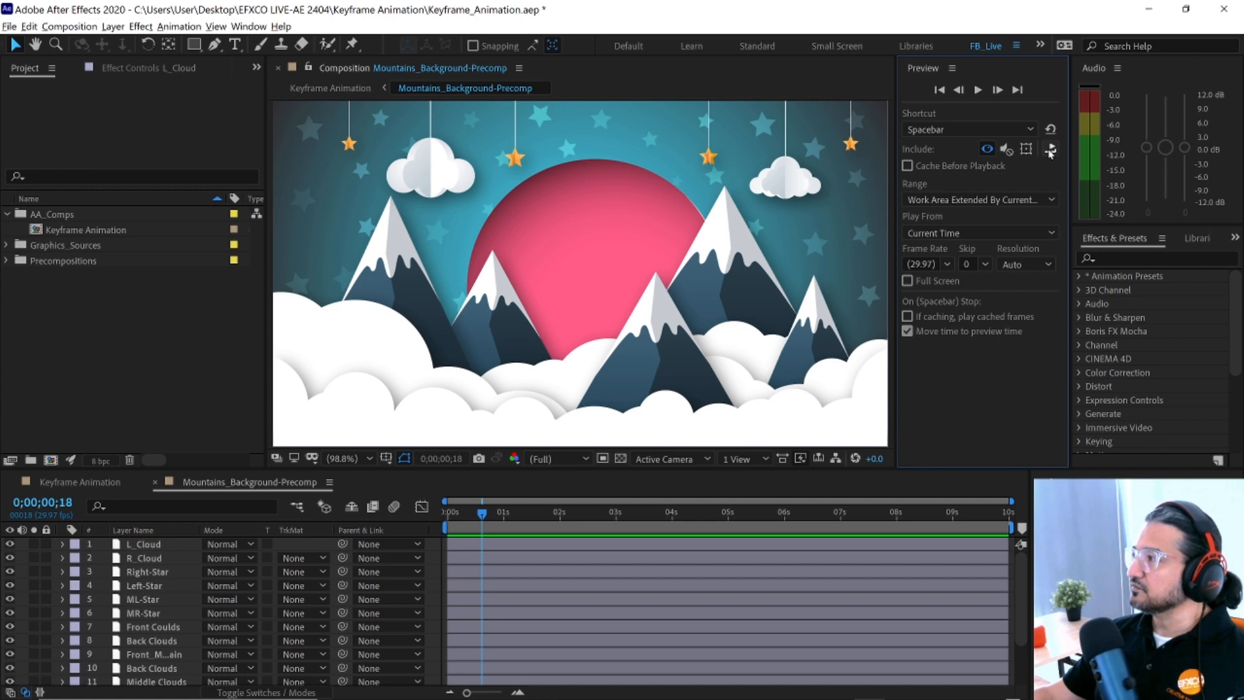
click(1050, 149)
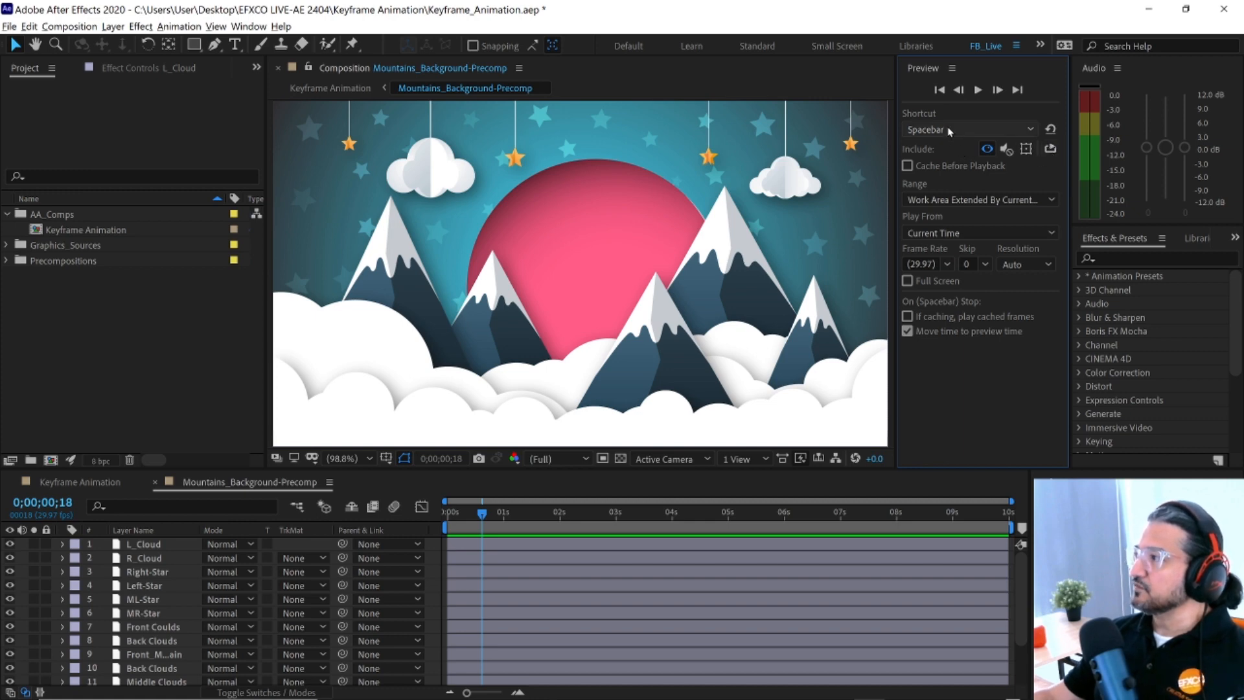
- Play the Mountains_Background-Precomp preview twice from the current time, checking the available preview shortcuts in between
click(757, 487)
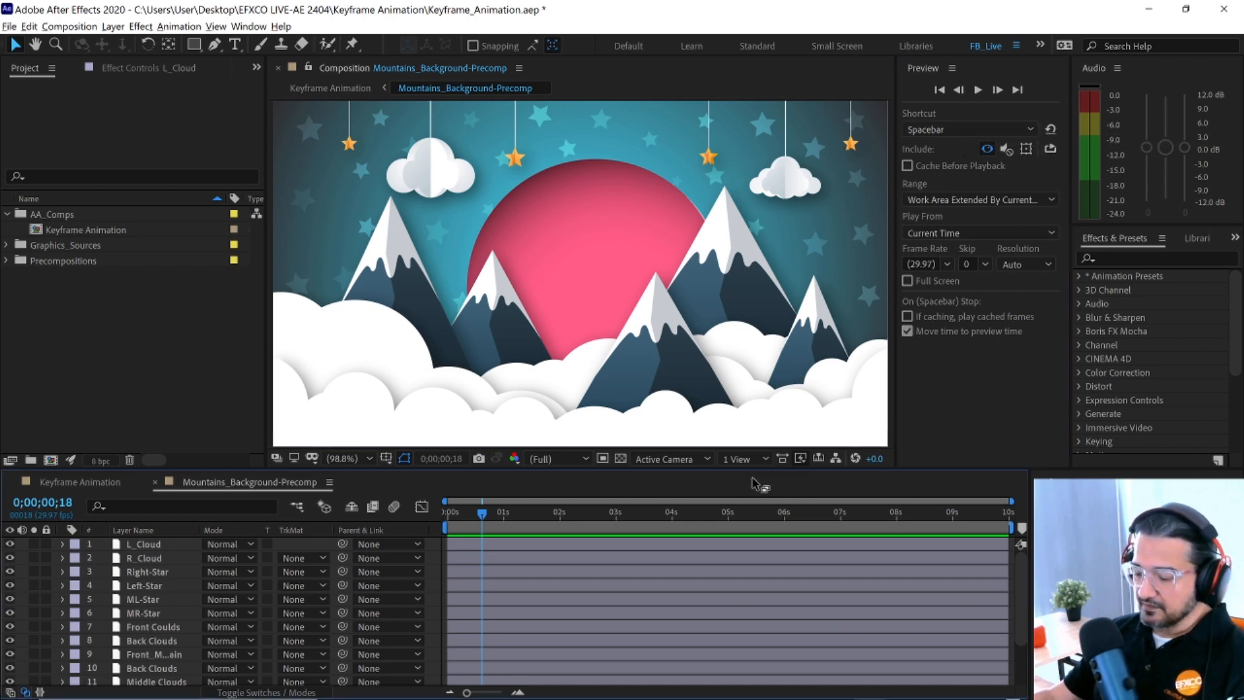
key(space)
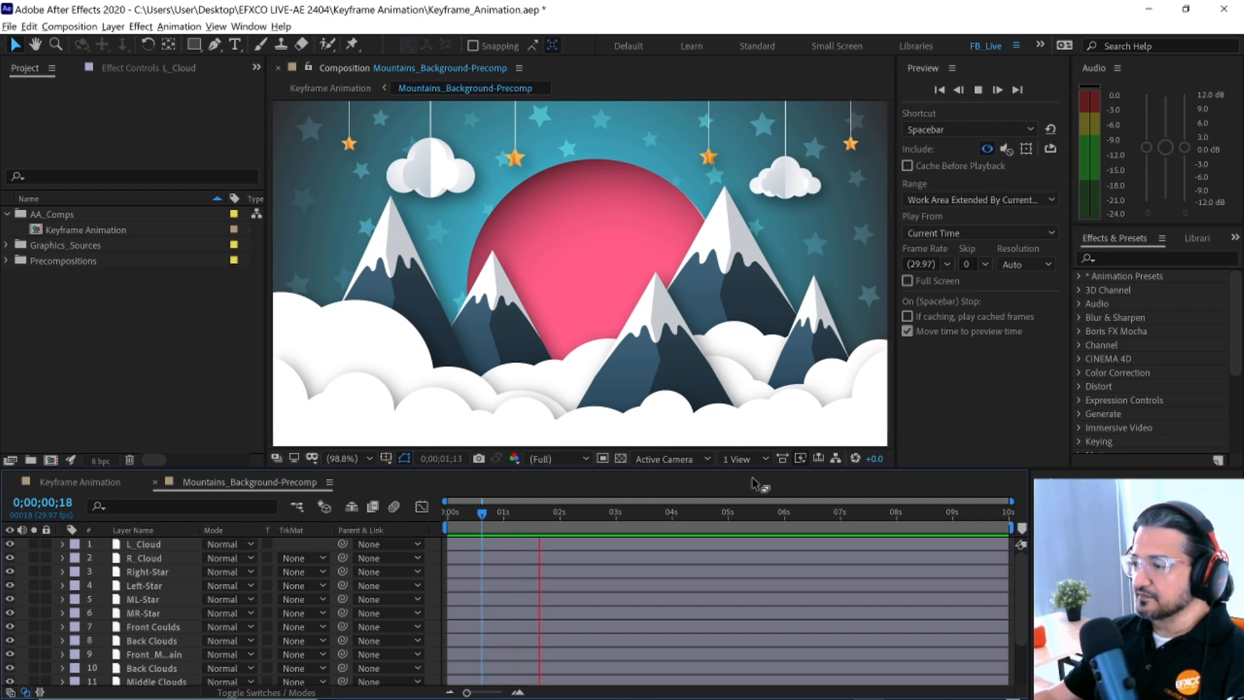
click(962, 130)
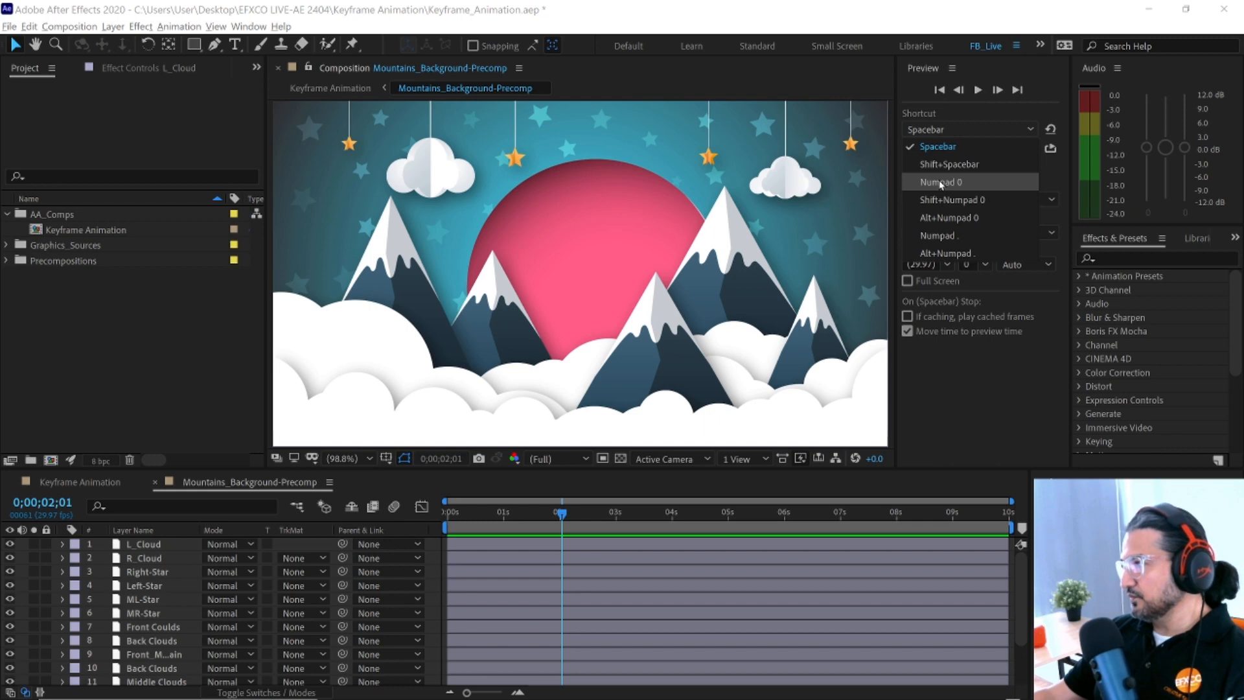
click(962, 133)
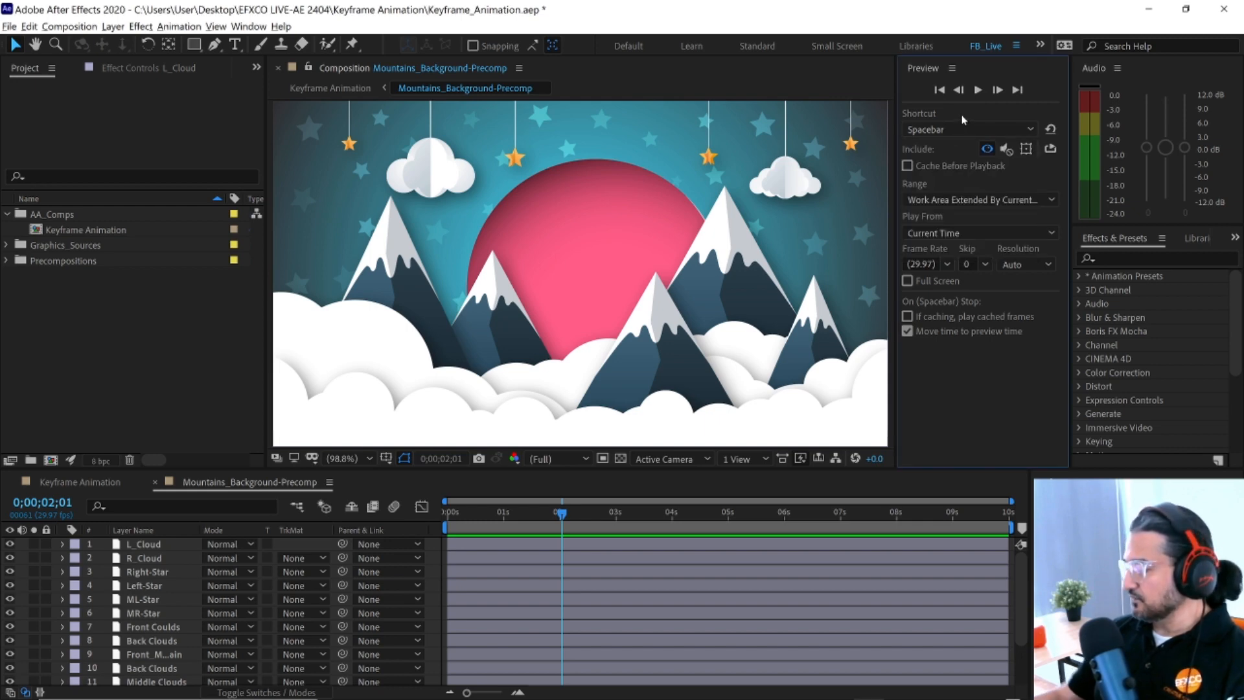
key(space)
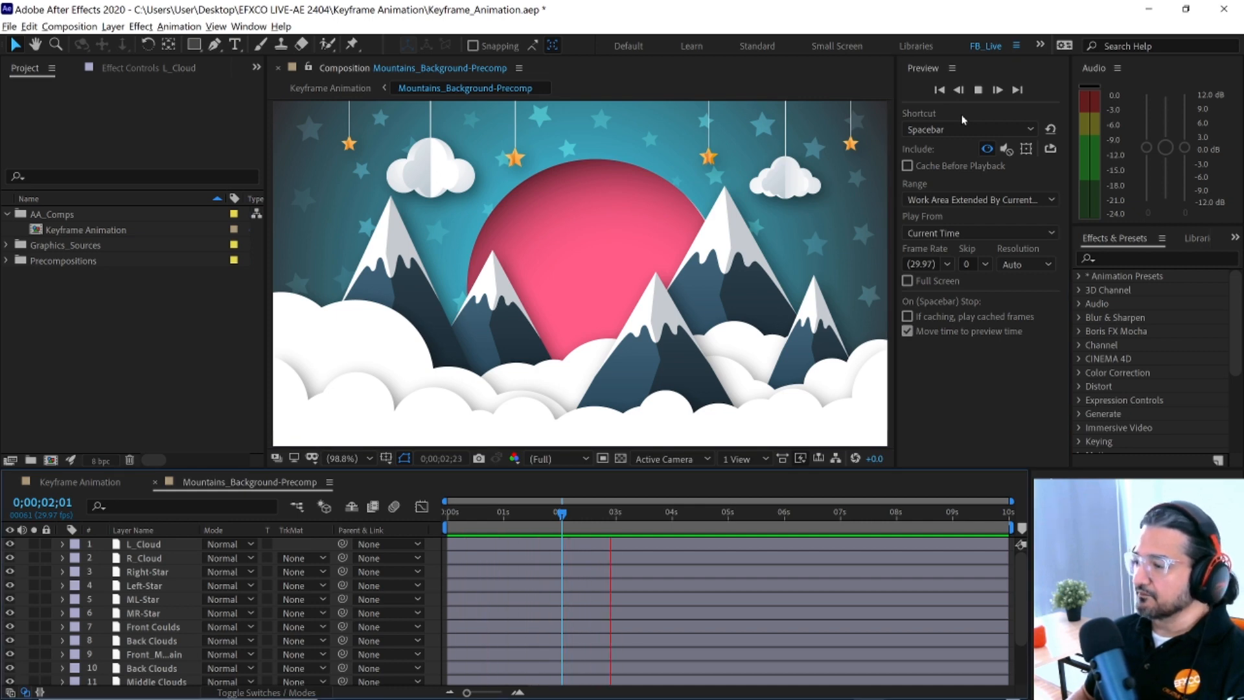
key(space)
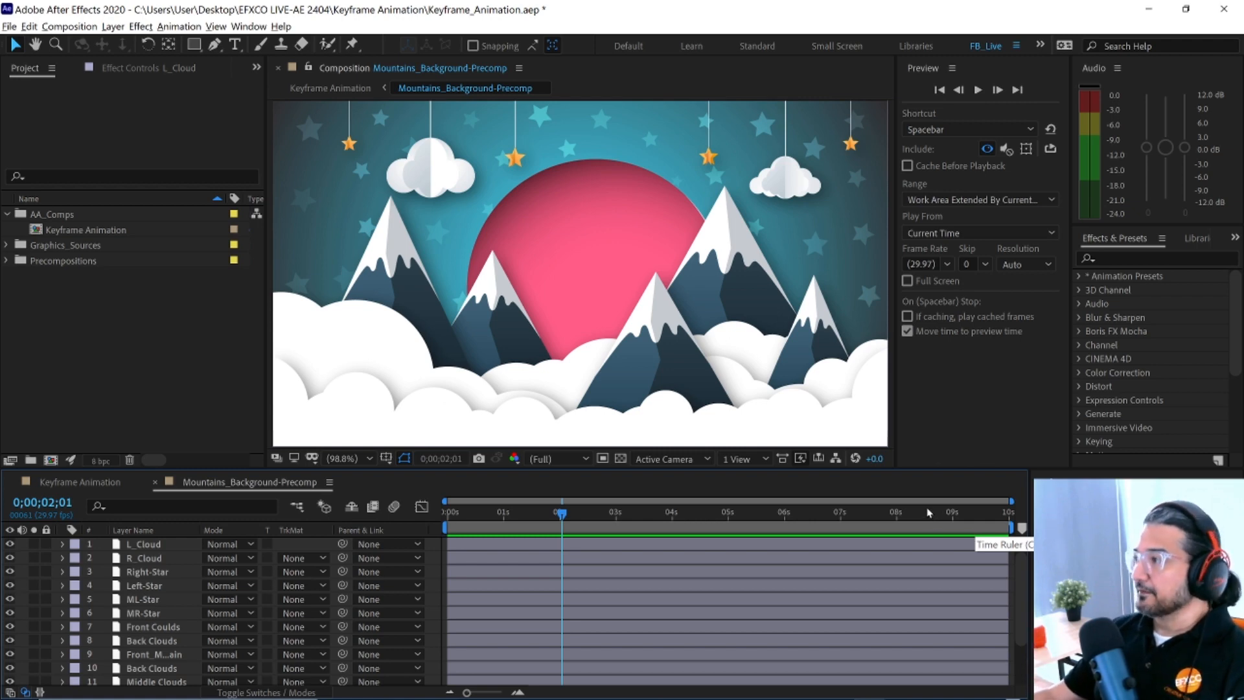
- Set the work area from about 1.6 s to 4.8 s and move the current time to 0;00;00;00
click(968, 234)
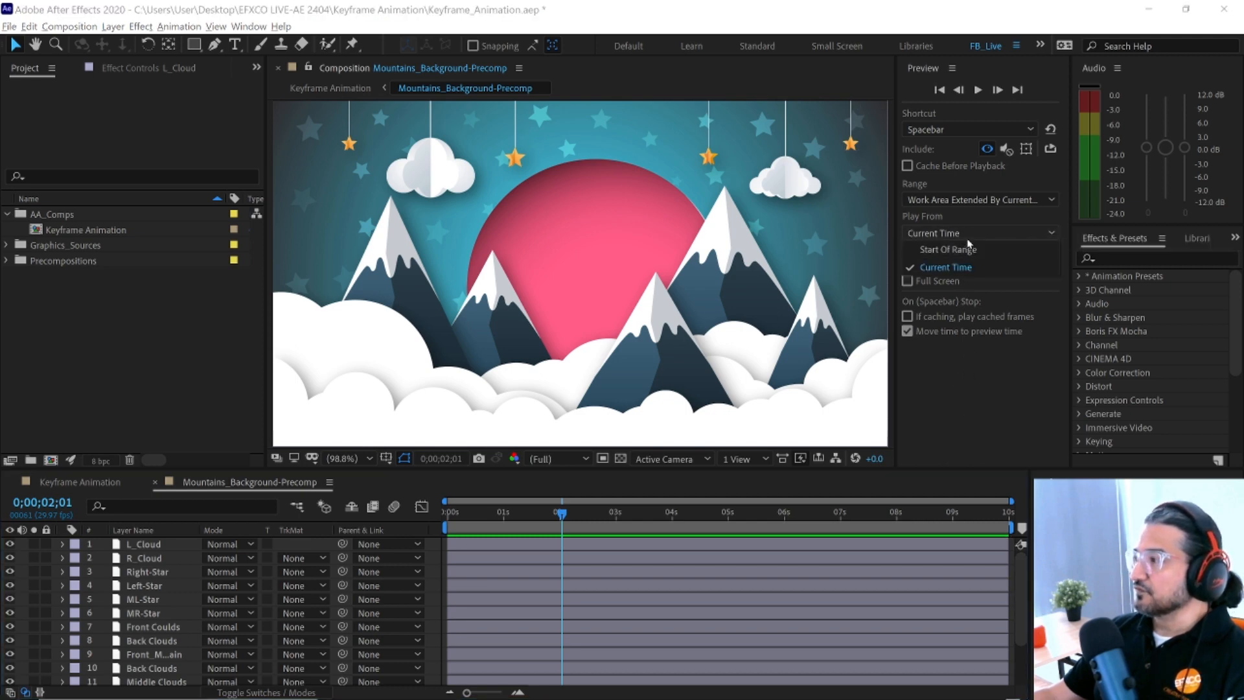
click(968, 236)
drag(446, 526, 537, 526)
drag(1011, 526, 716, 542)
click(450, 526)
drag(449, 526, 446, 526)
- Set the preview to play from Start Of Range, and test playback with the current time at 0;00;00;00 and at 0;00;04;07
click(955, 236)
click(948, 249)
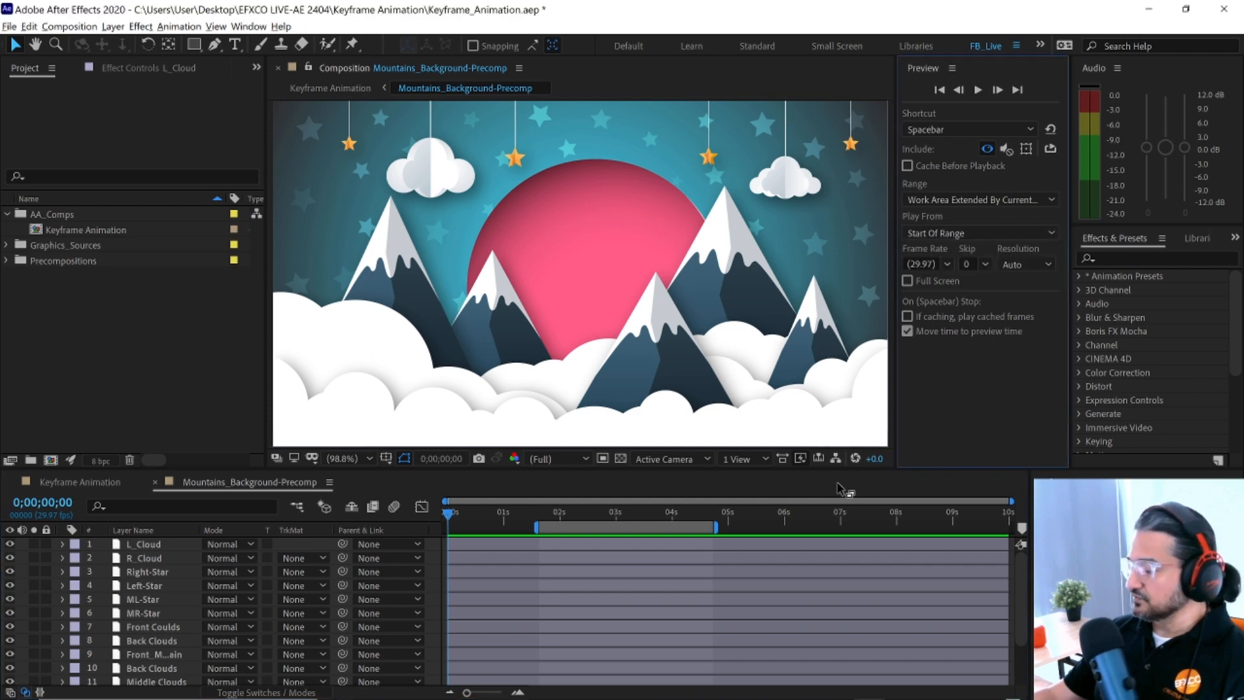
key(space)
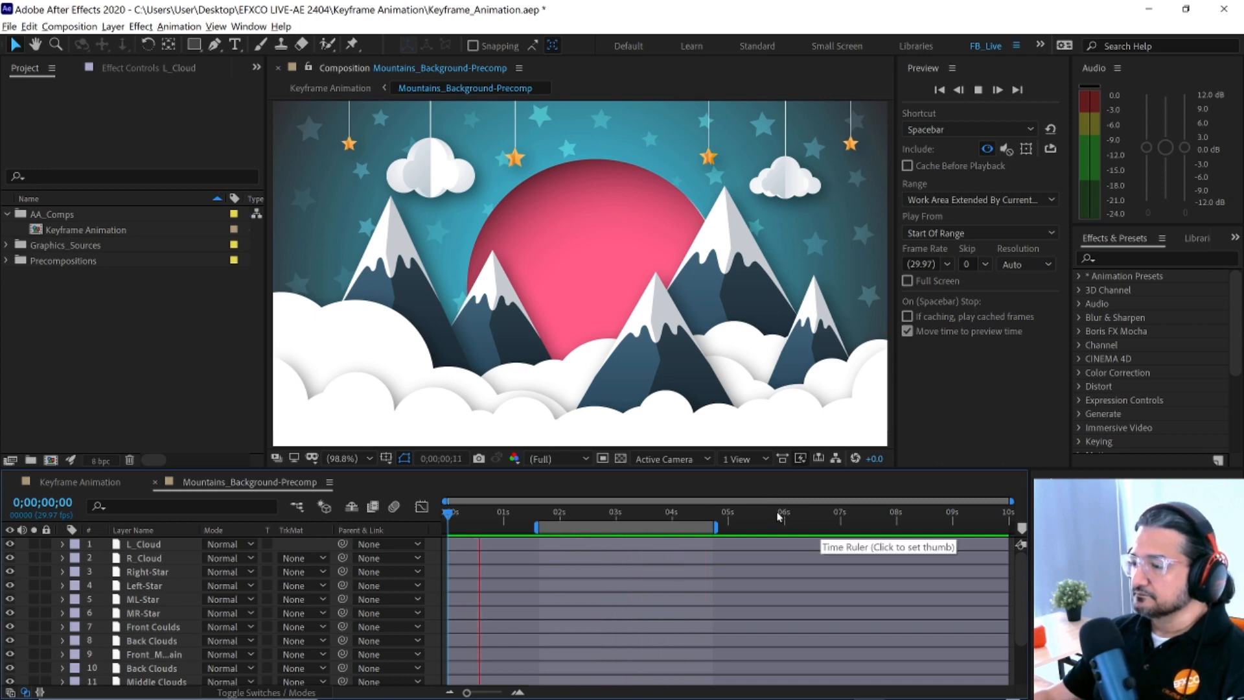
click(684, 513)
key(space)
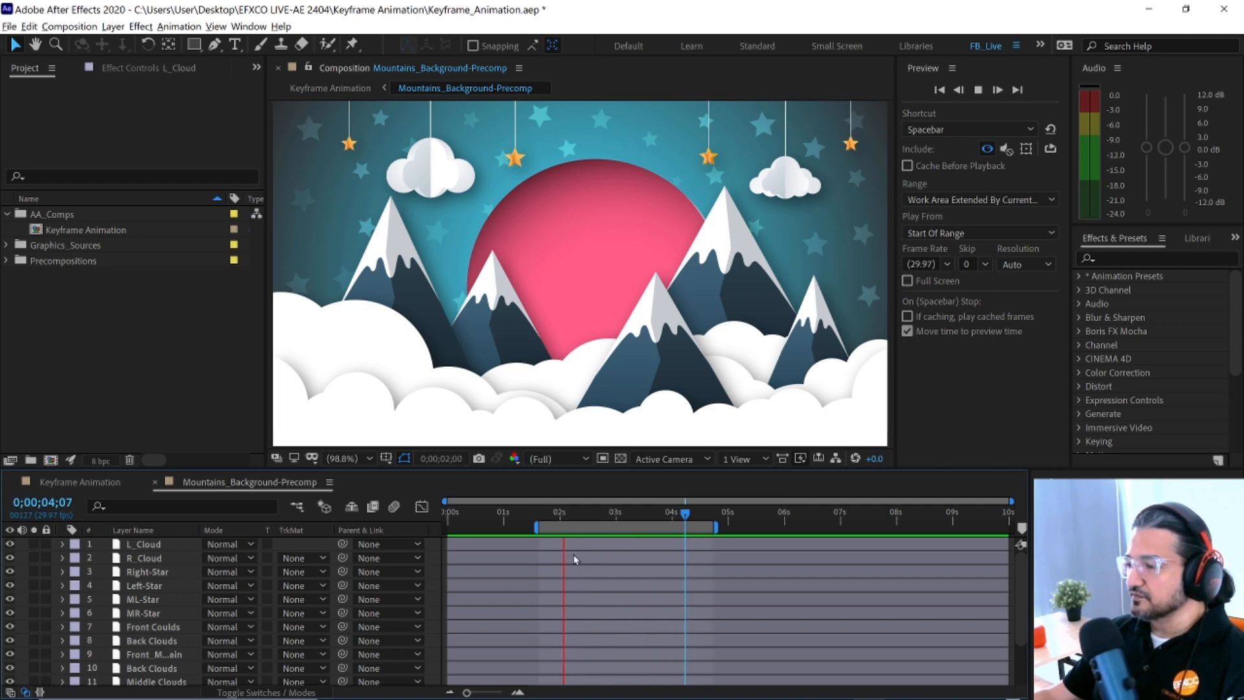
key(space)
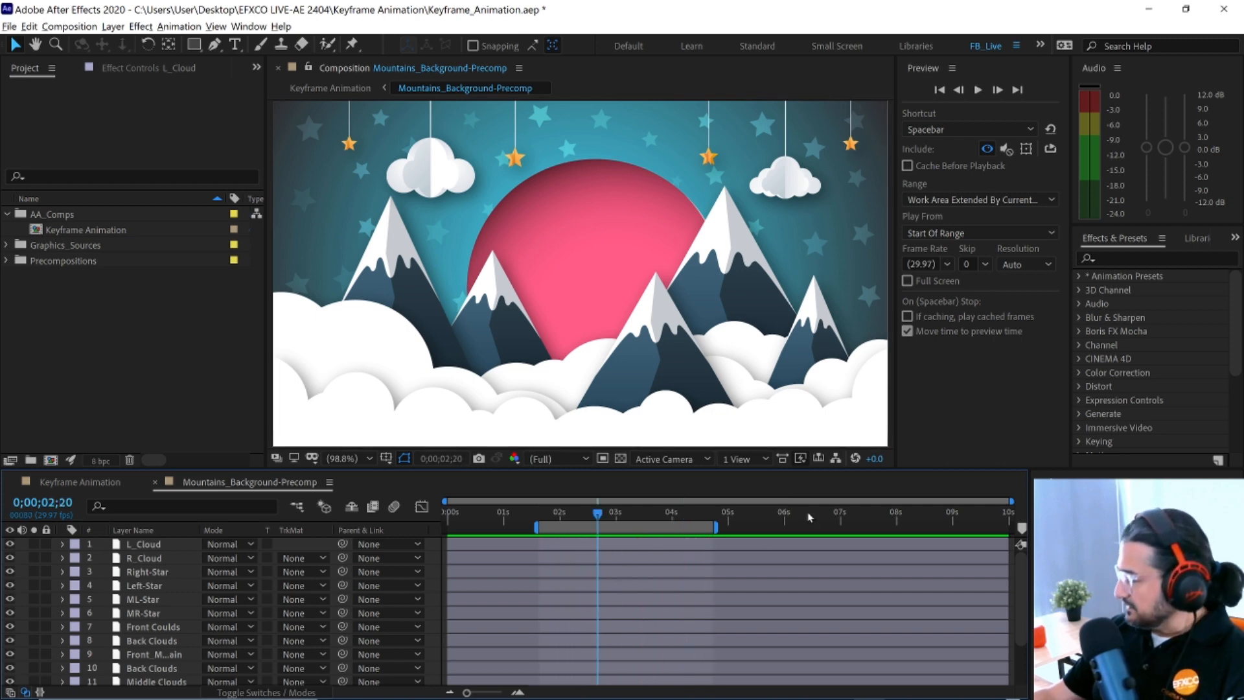
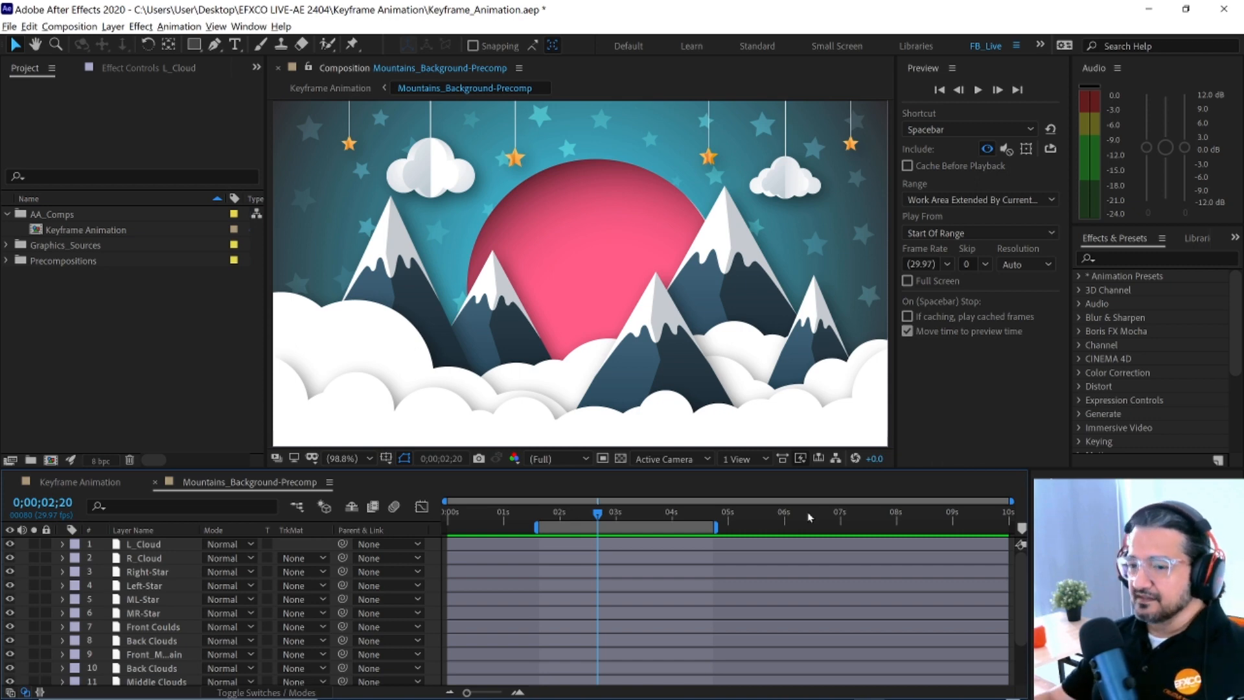
- Select the mountains precomp layer in the Keyframe Animation composition, and look through the layers inside Mountains_Background-Precomp
click(91, 488)
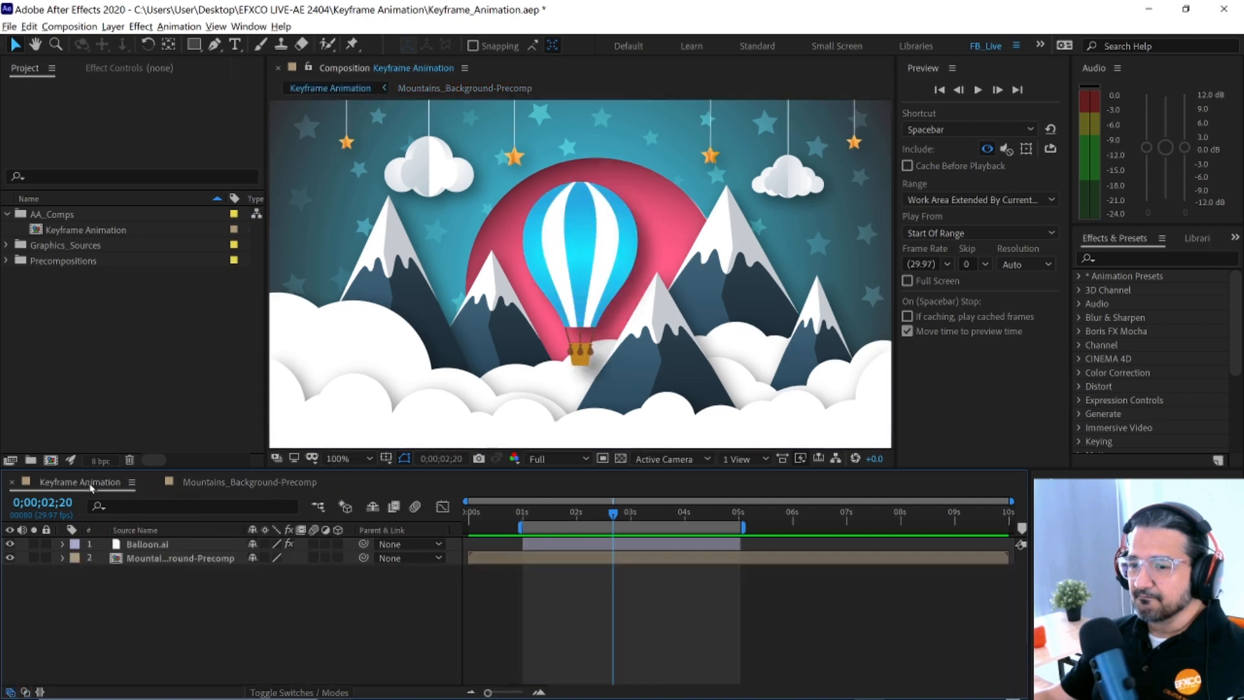
click(156, 558)
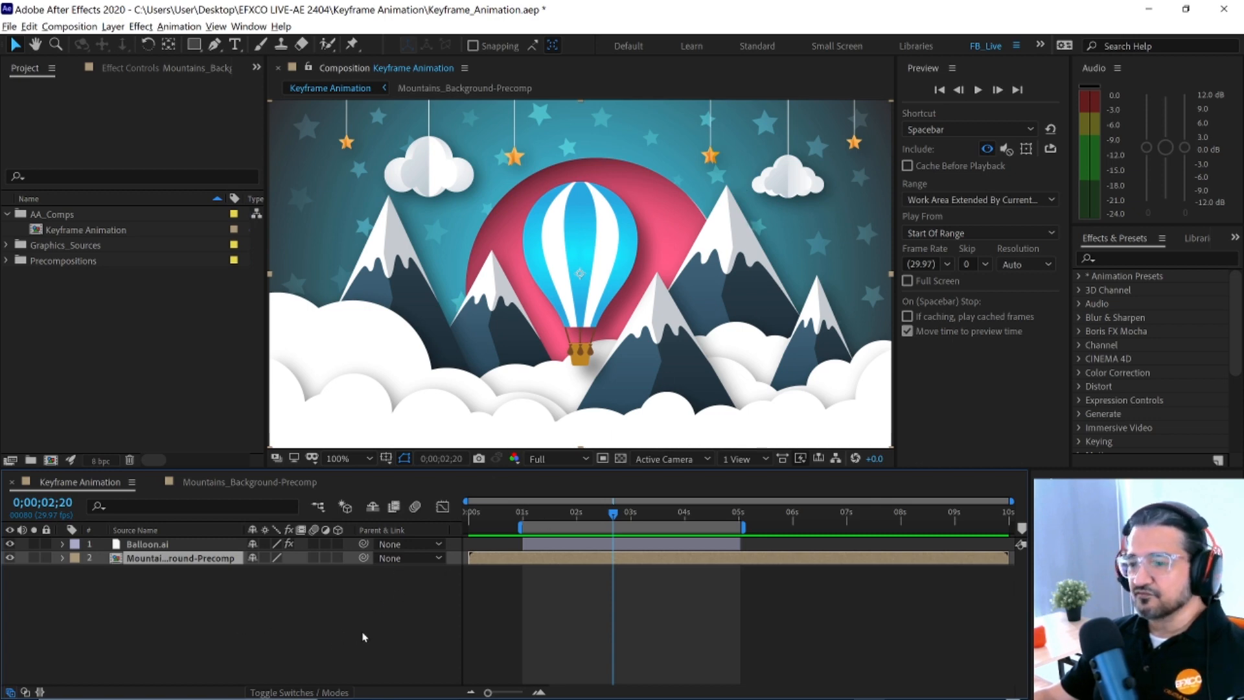
click(253, 483)
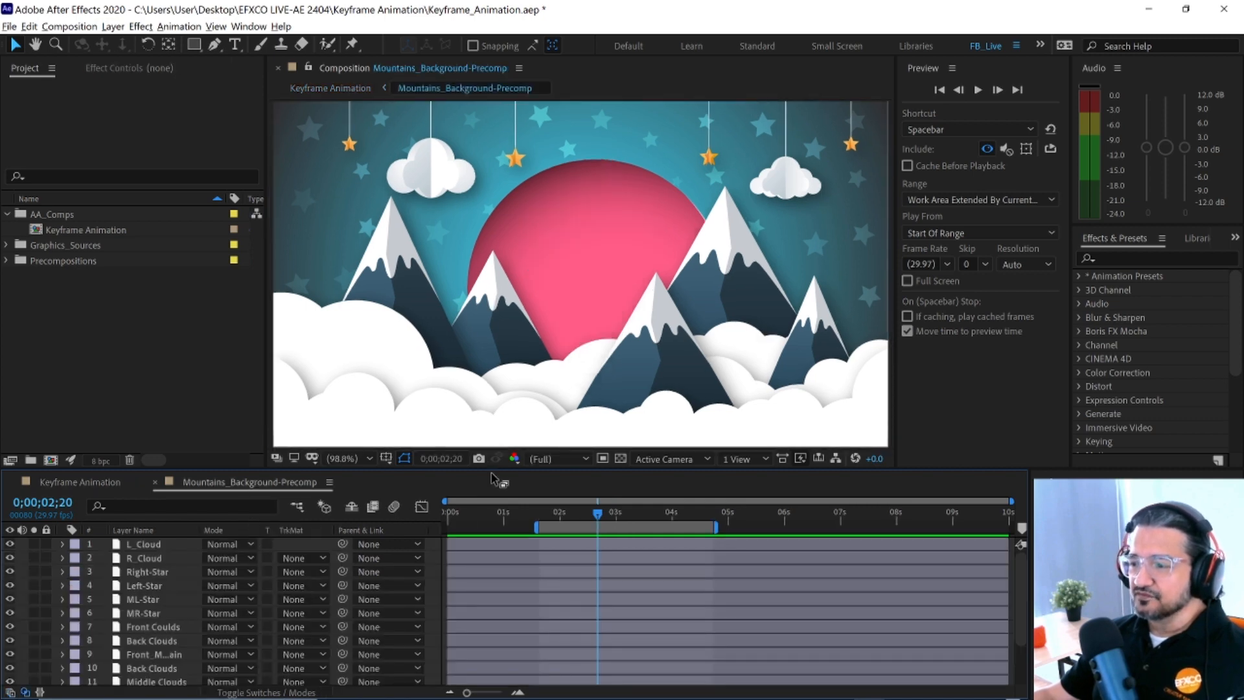
click(536, 622)
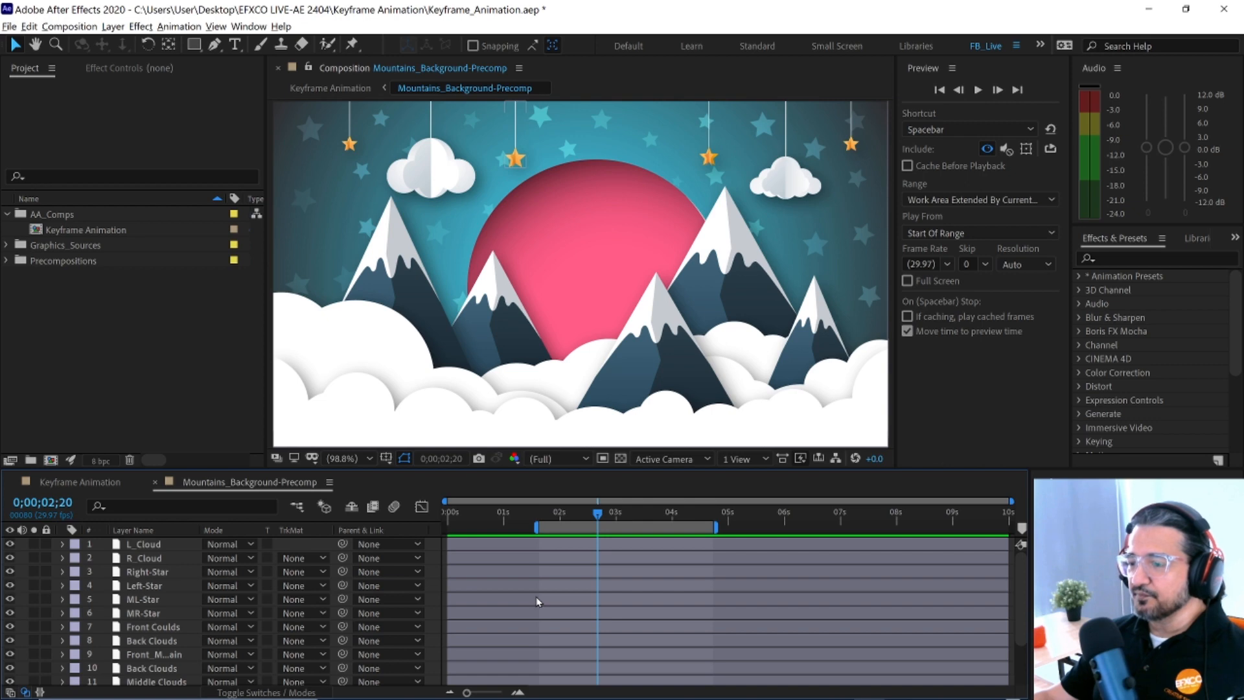
scroll(536, 602, down, 3)
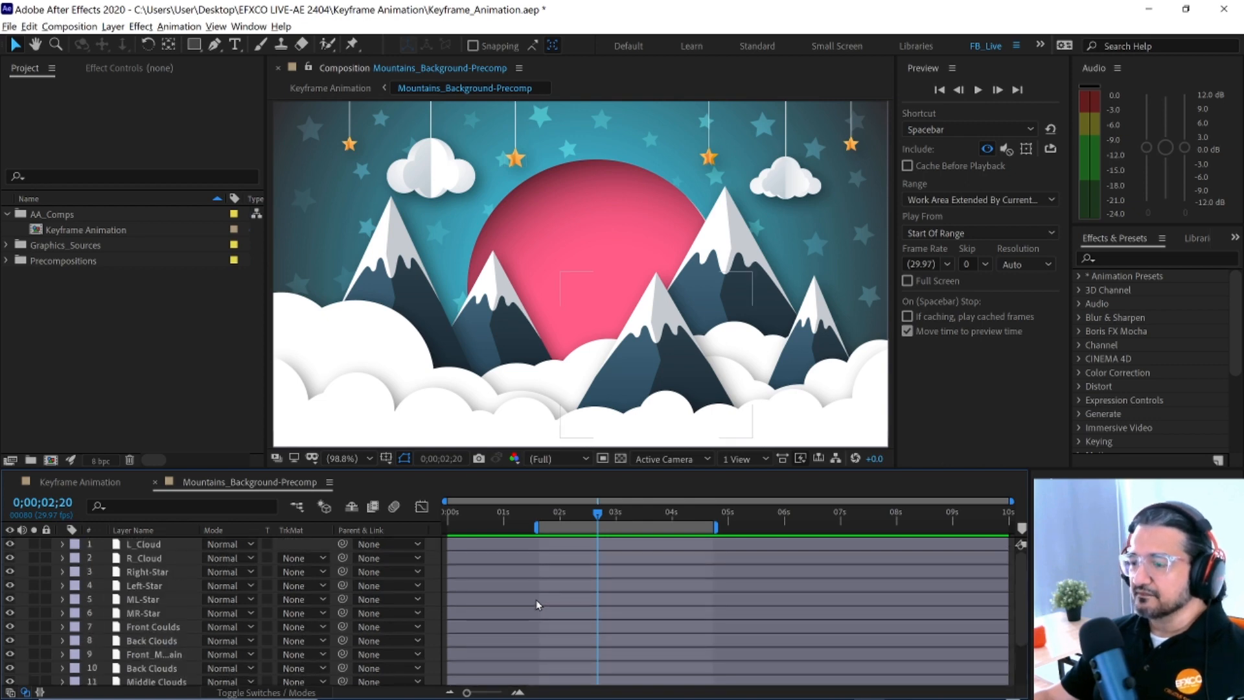
scroll(536, 604, up, 3)
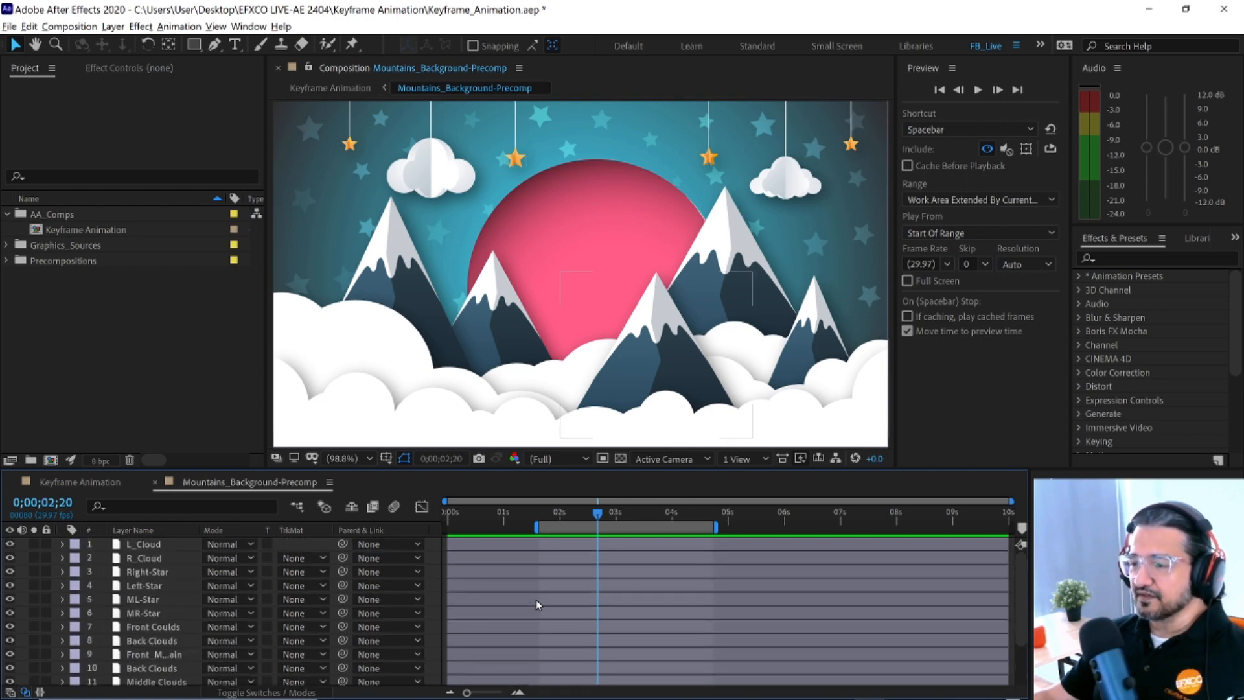
- Return to the Keyframe Animation composition, deselect the mountains precomp layer, and look at the commands available for it
click(80, 482)
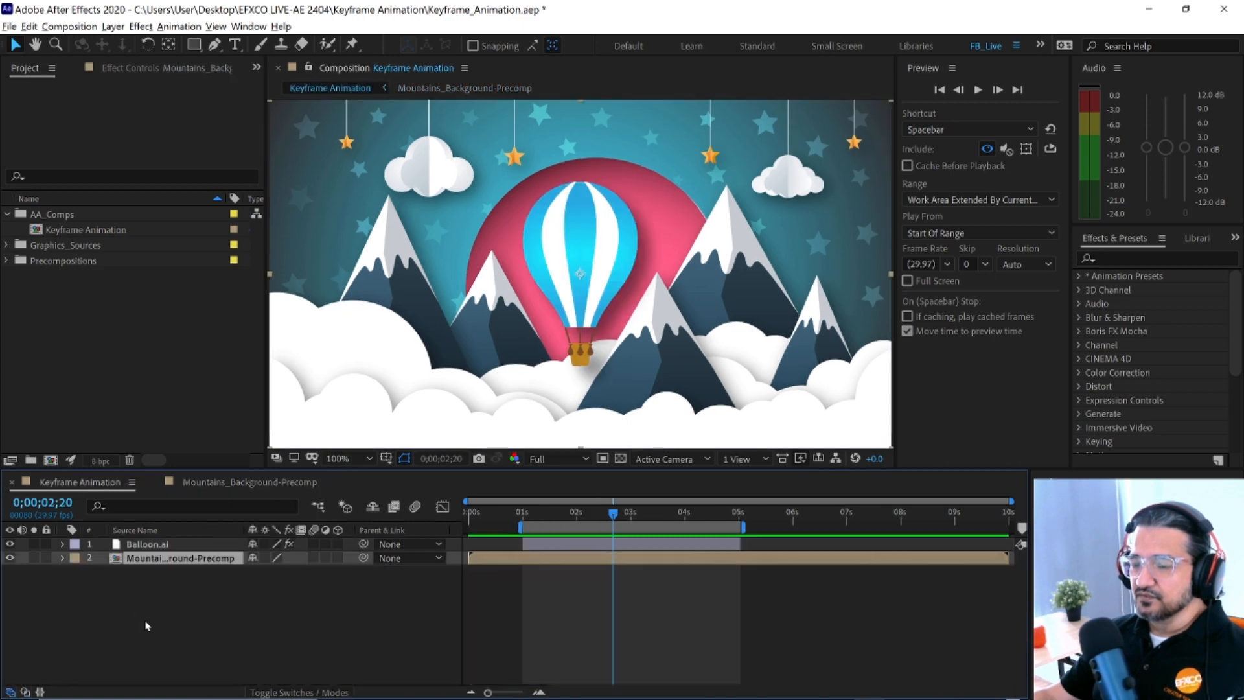
click(193, 620)
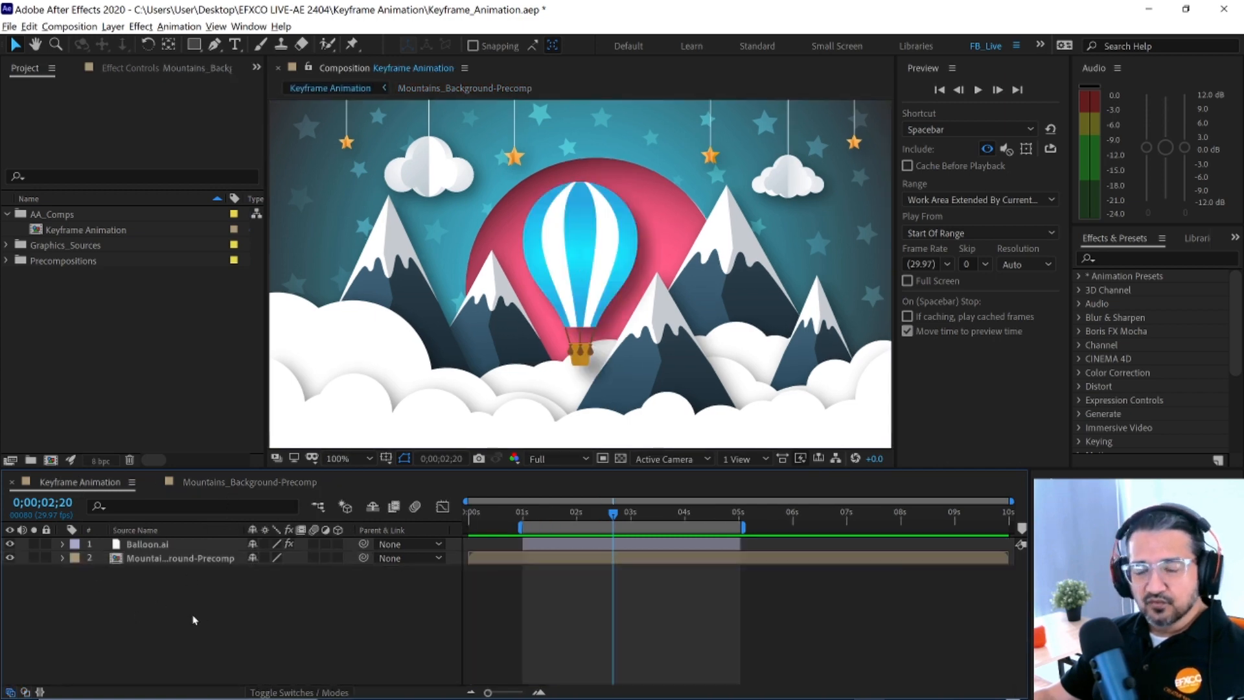
right_click(184, 561)
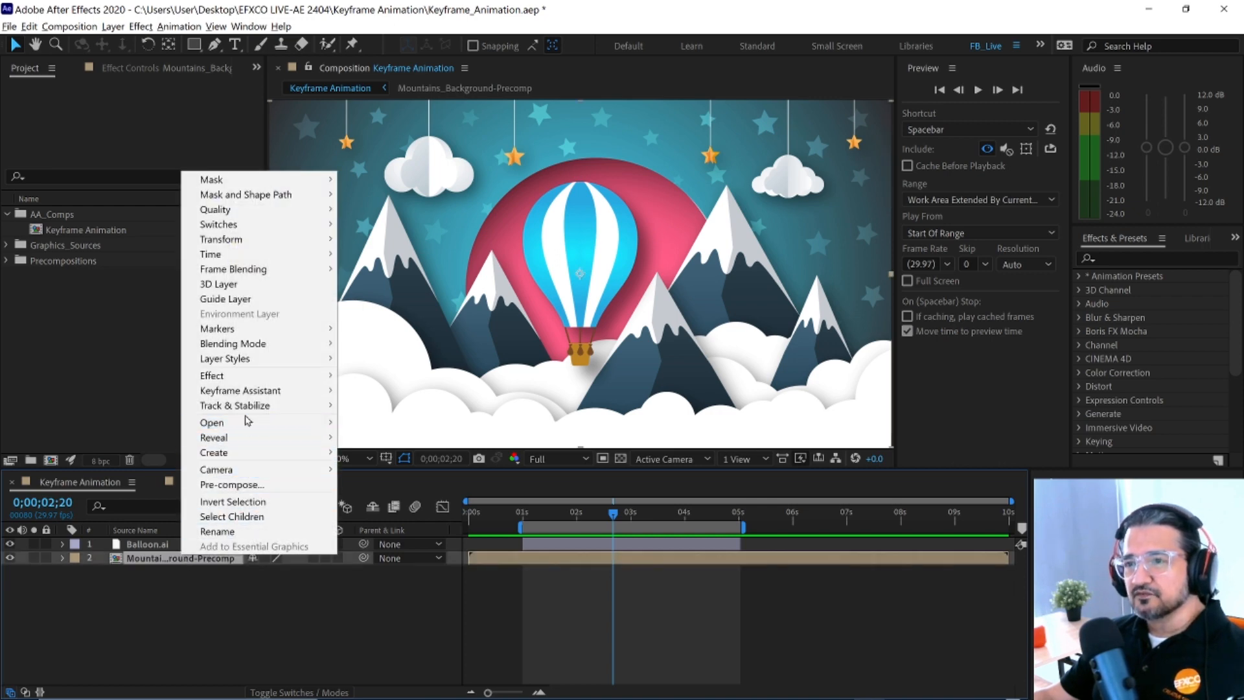
click(216, 626)
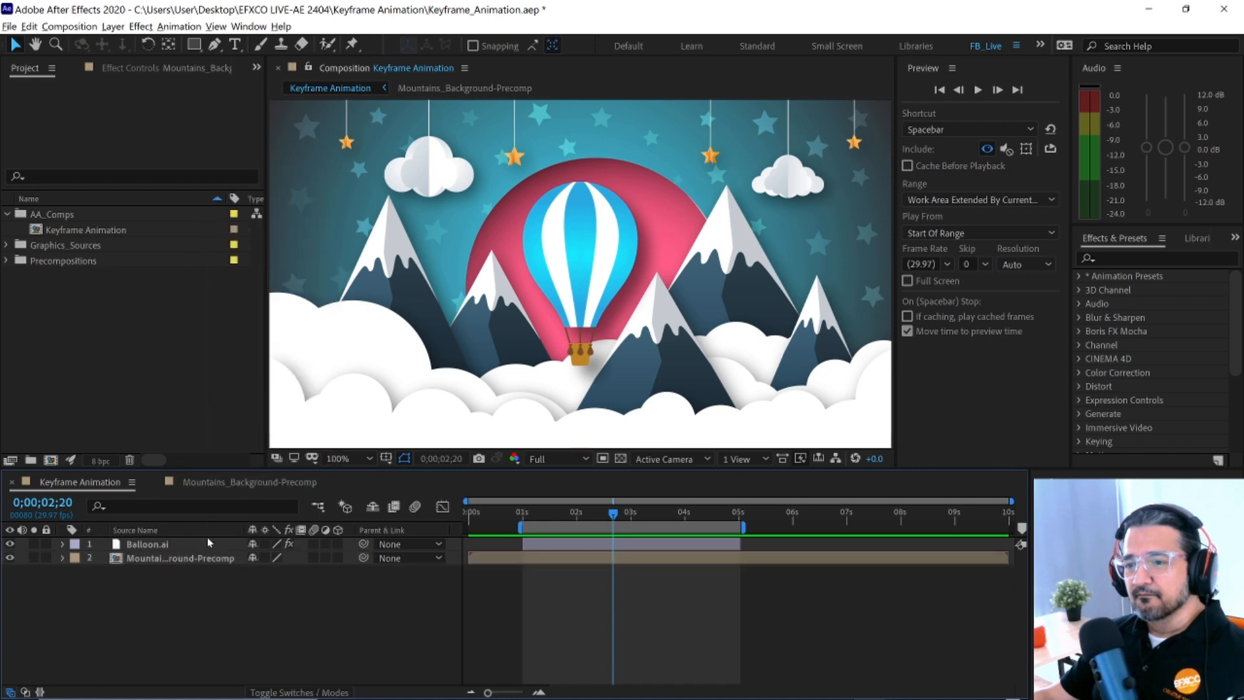
- Add the Mountains_Background-Precomp composition to the render queue, and return to its layers
click(231, 481)
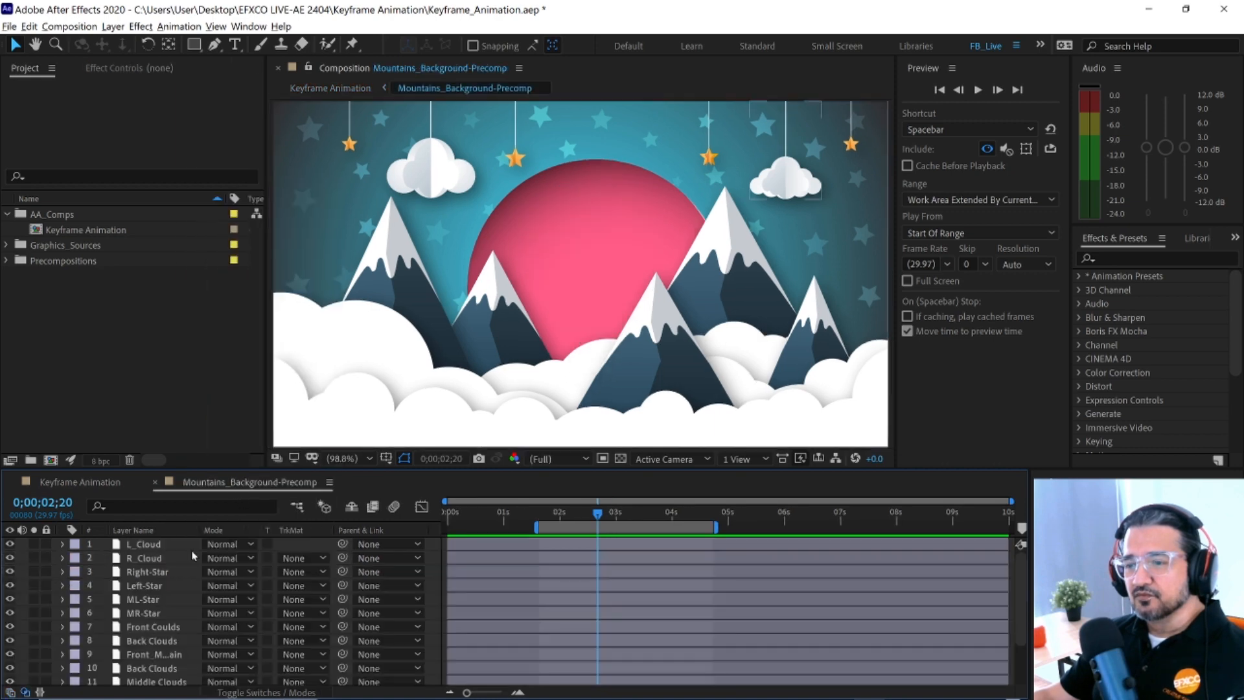
click(84, 30)
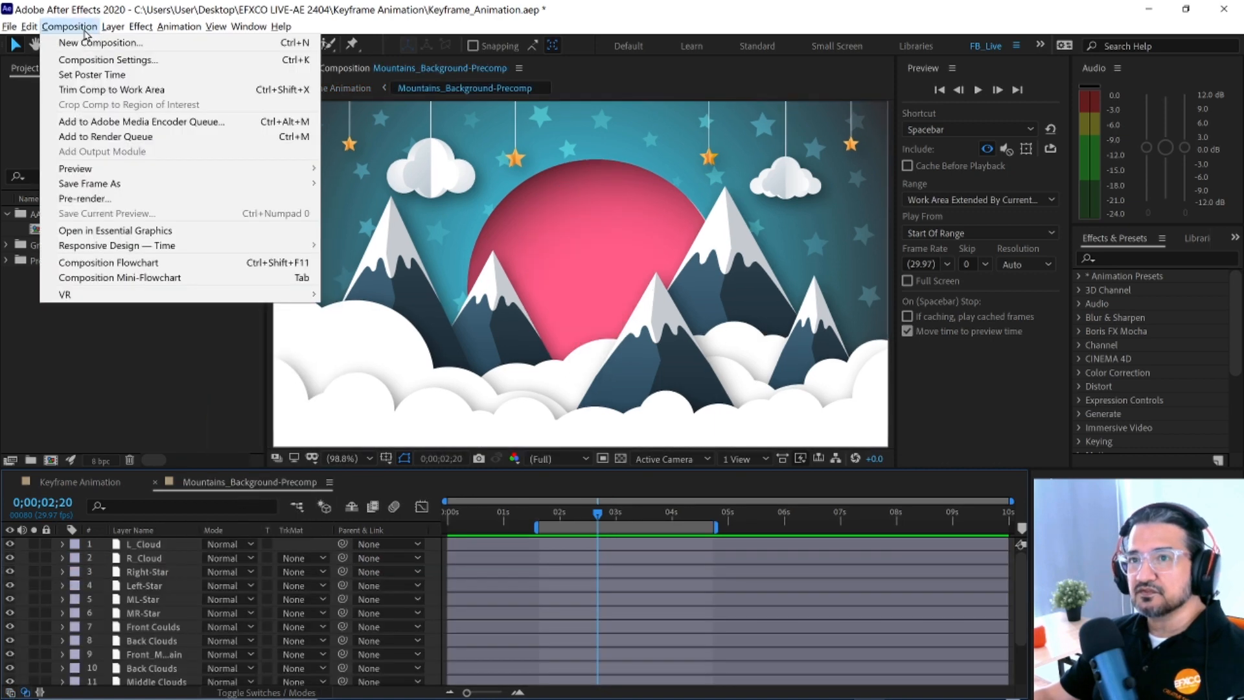
click(104, 137)
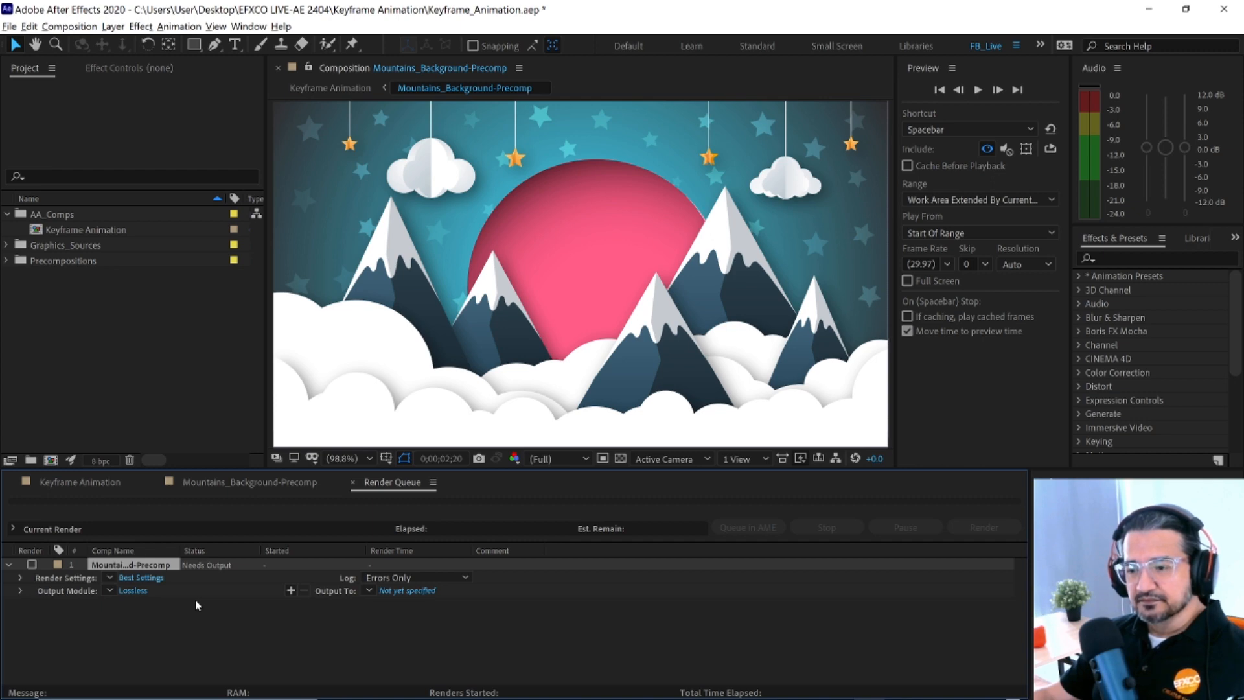
click(227, 486)
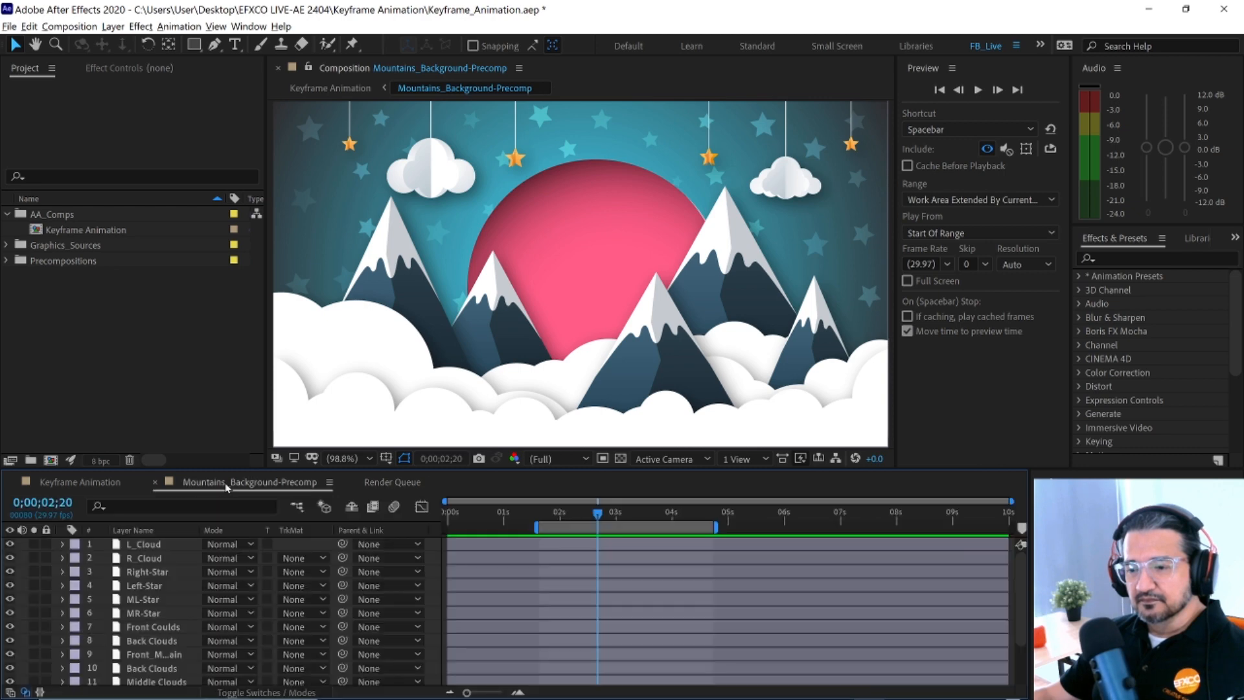
scroll(291, 587, down, 5)
scroll(290, 586, up, 5)
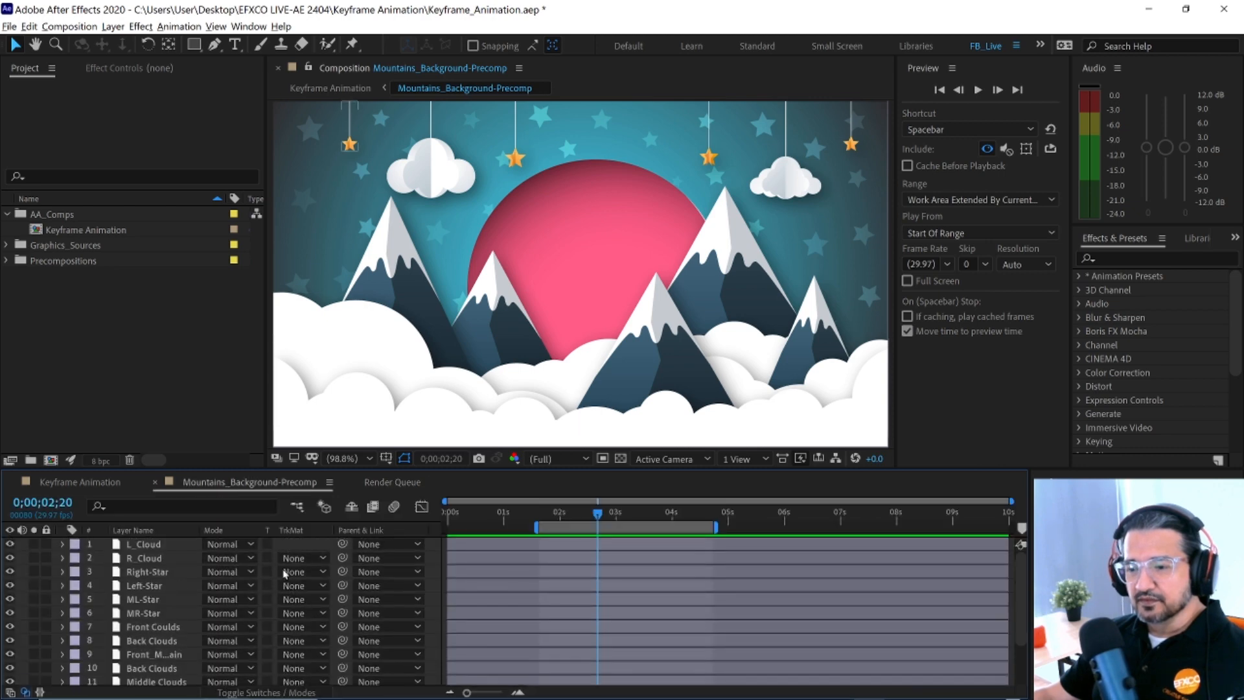
- Set up a pre-render of Mountains_Background-Precomp, saving the output as Mountains_Background-Precomp.avi in the Keyframe Animation folder
click(69, 26)
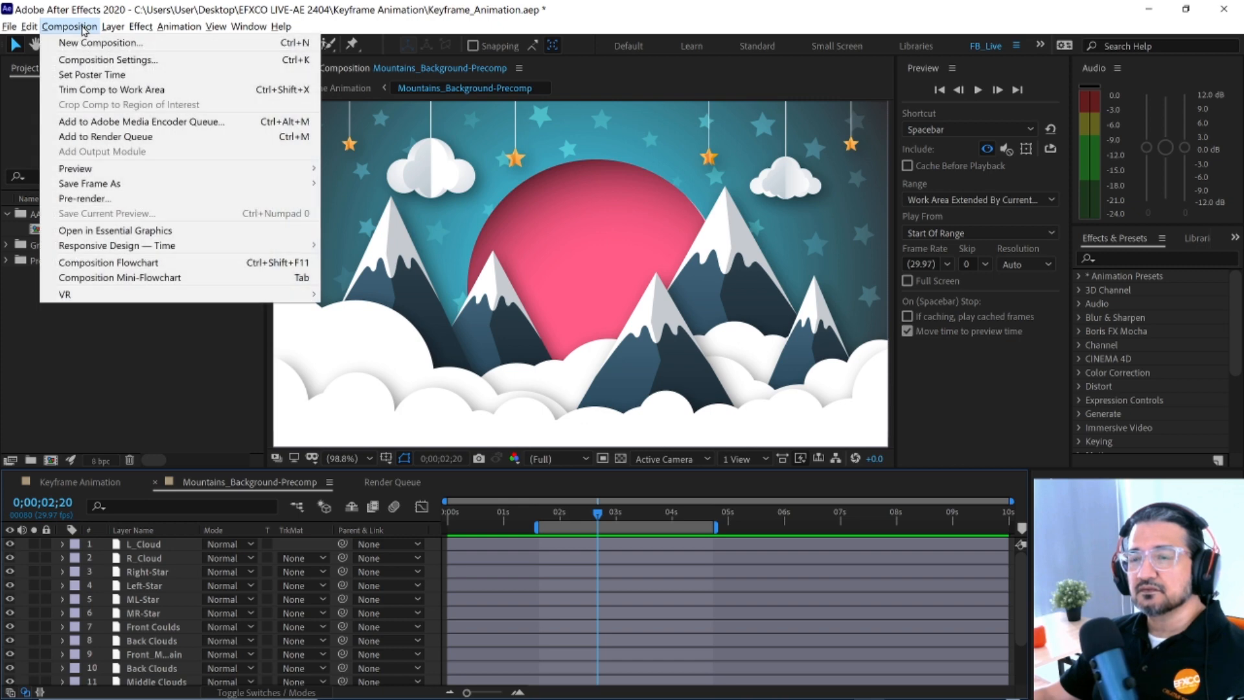
click(130, 200)
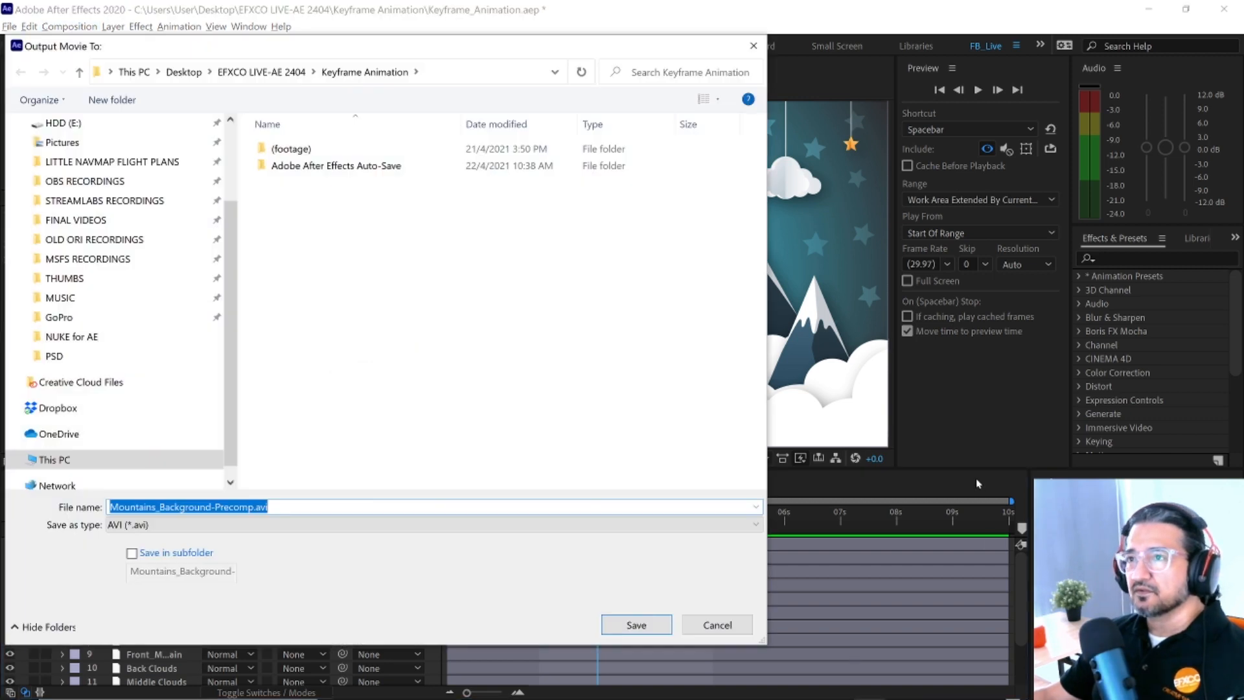
drag(430, 51, 574, 95)
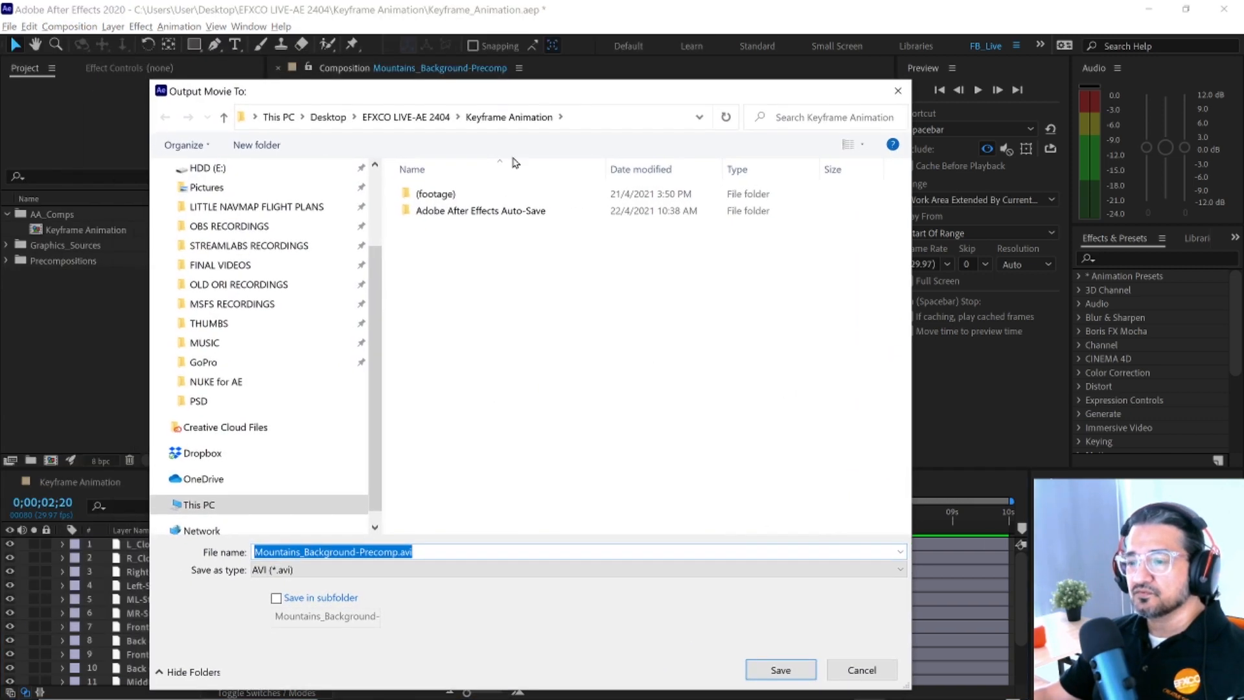
click(394, 570)
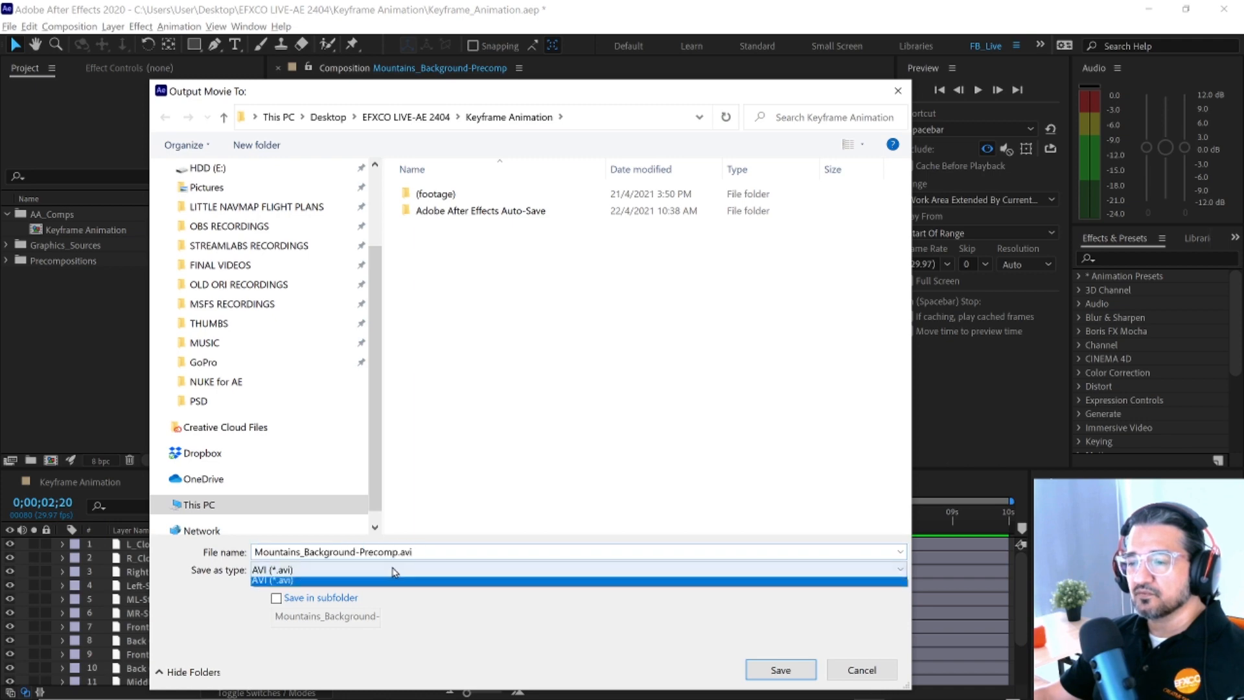
click(393, 571)
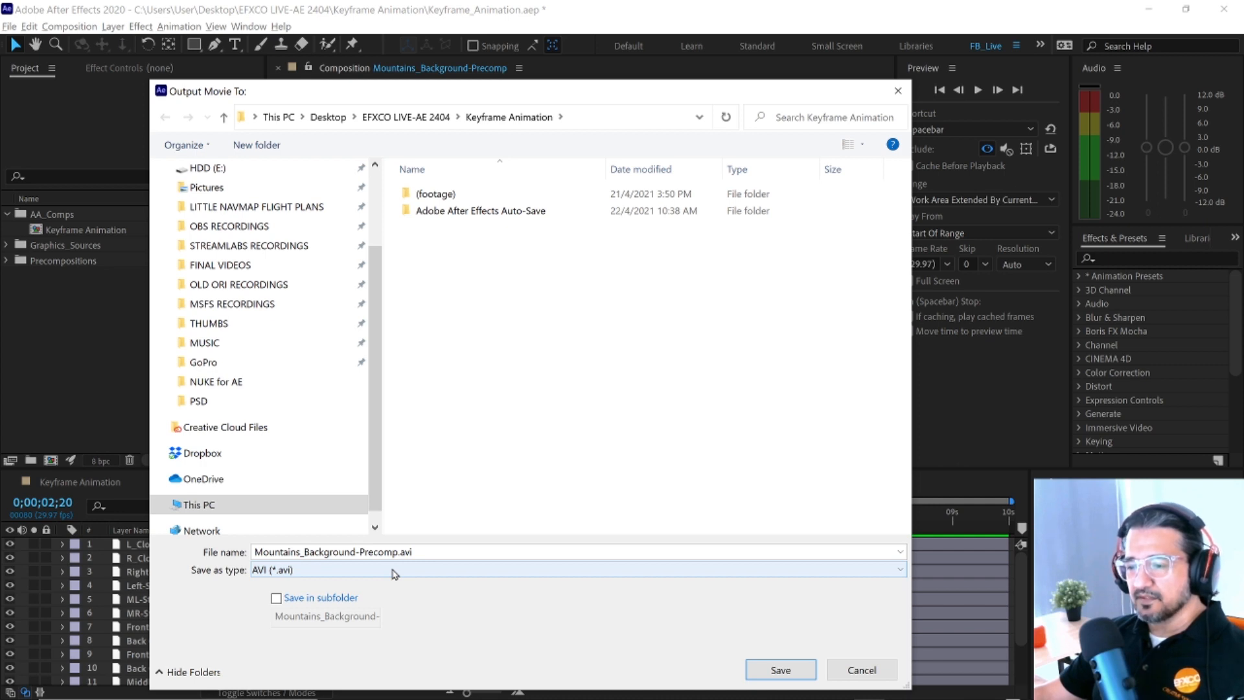
mouse_move(617, 92)
mouse_down()
mouse_move(621, 133)
mouse_move(628, 95)
mouse_up()
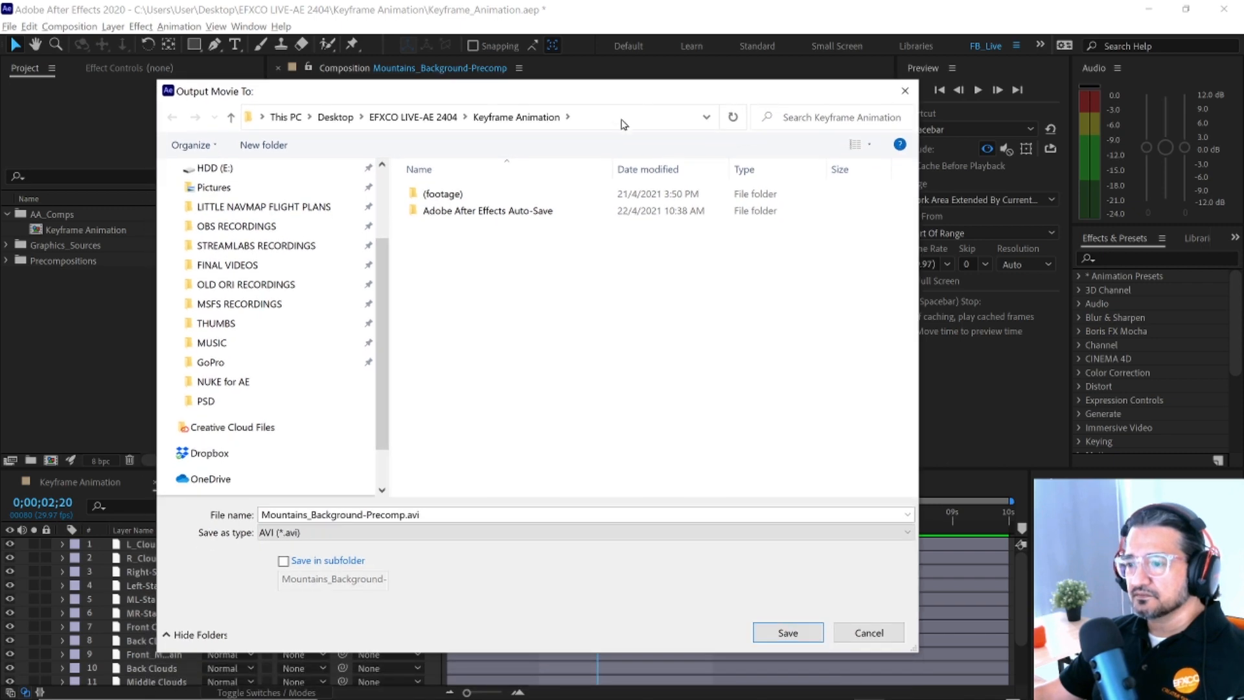
click(358, 533)
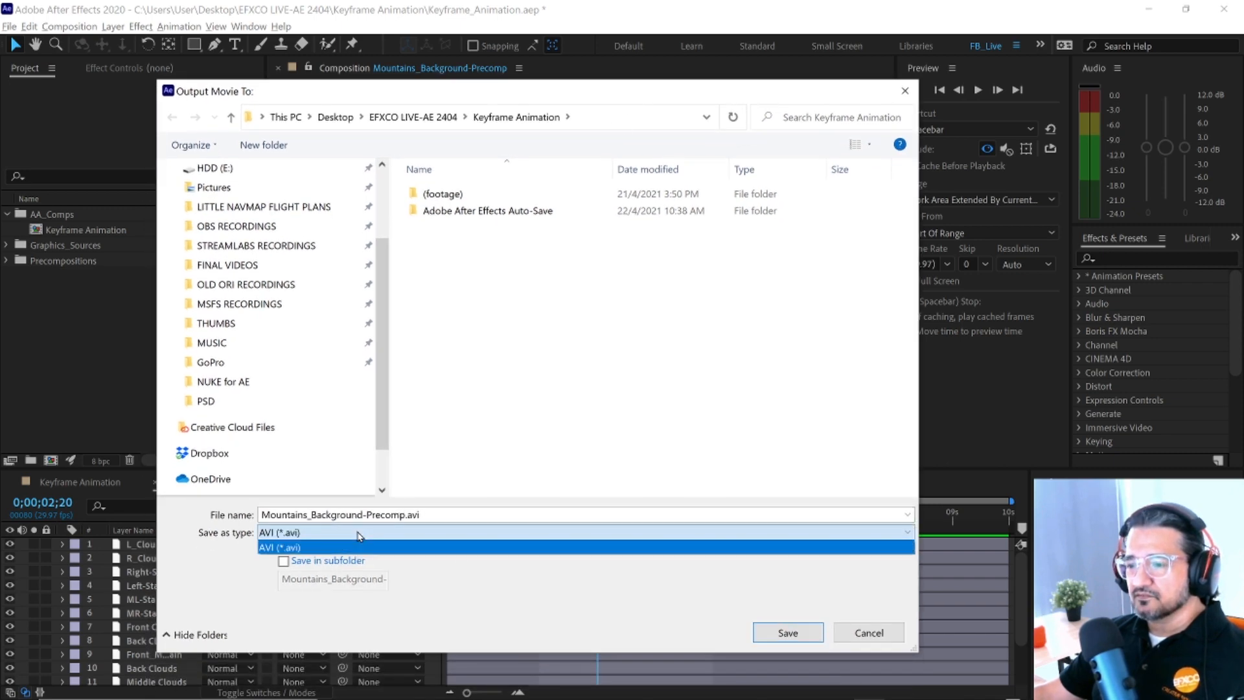
click(339, 535)
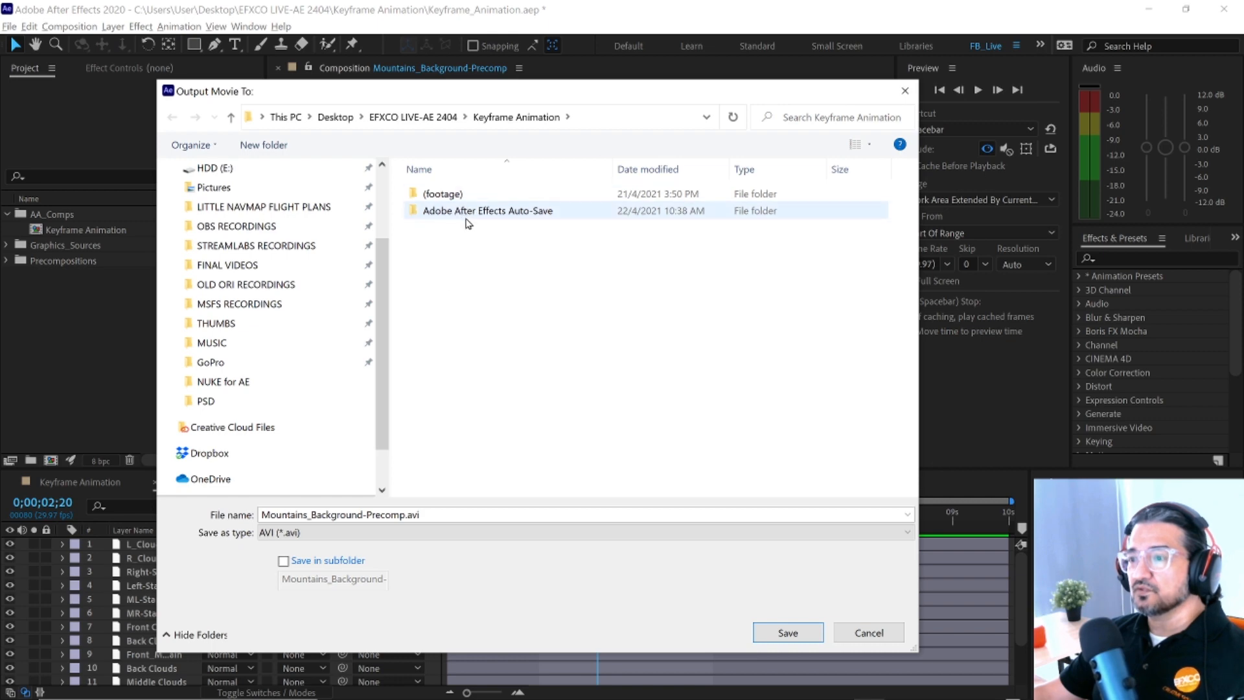
click(803, 637)
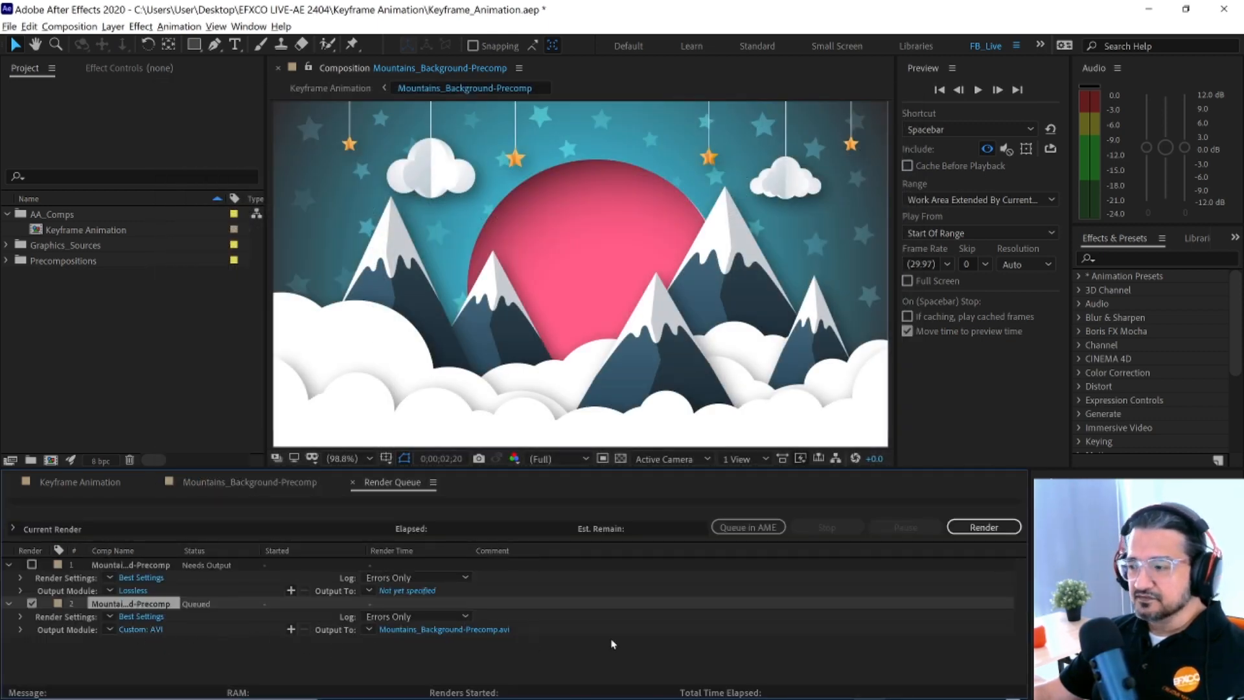
- Render the queued Mountains_Background-Precomp.avi with the current work area, and return to the Keyframe Animation composition
click(972, 530)
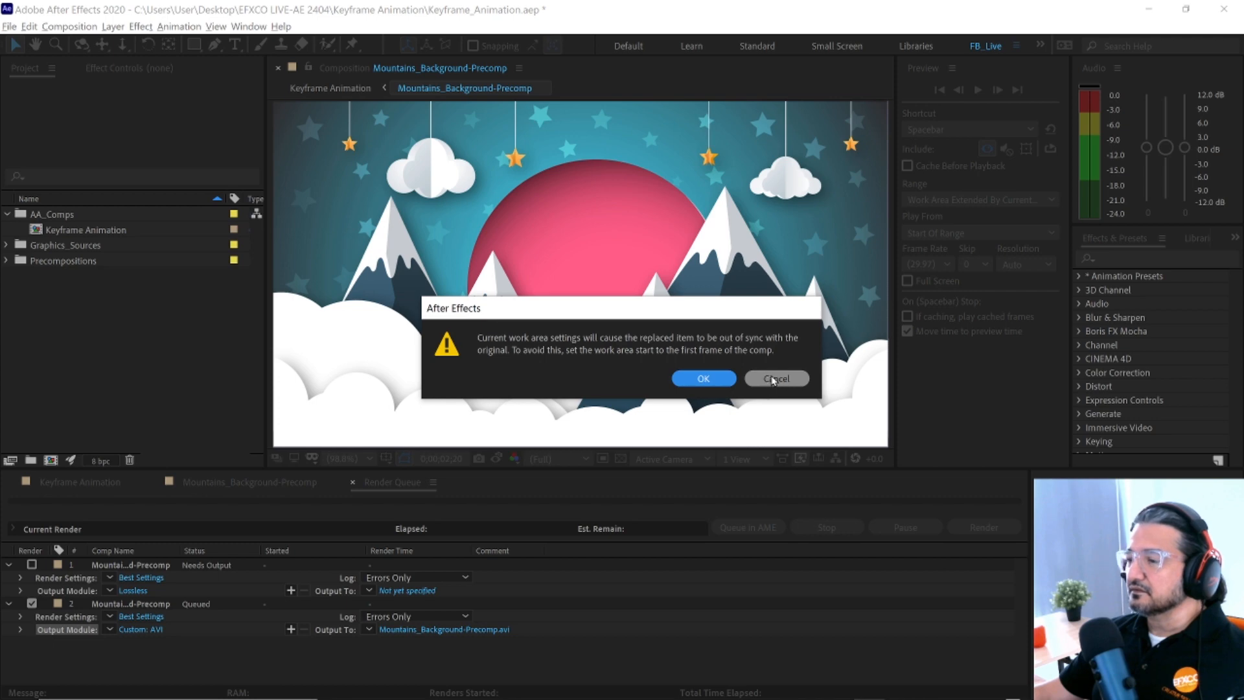
click(710, 383)
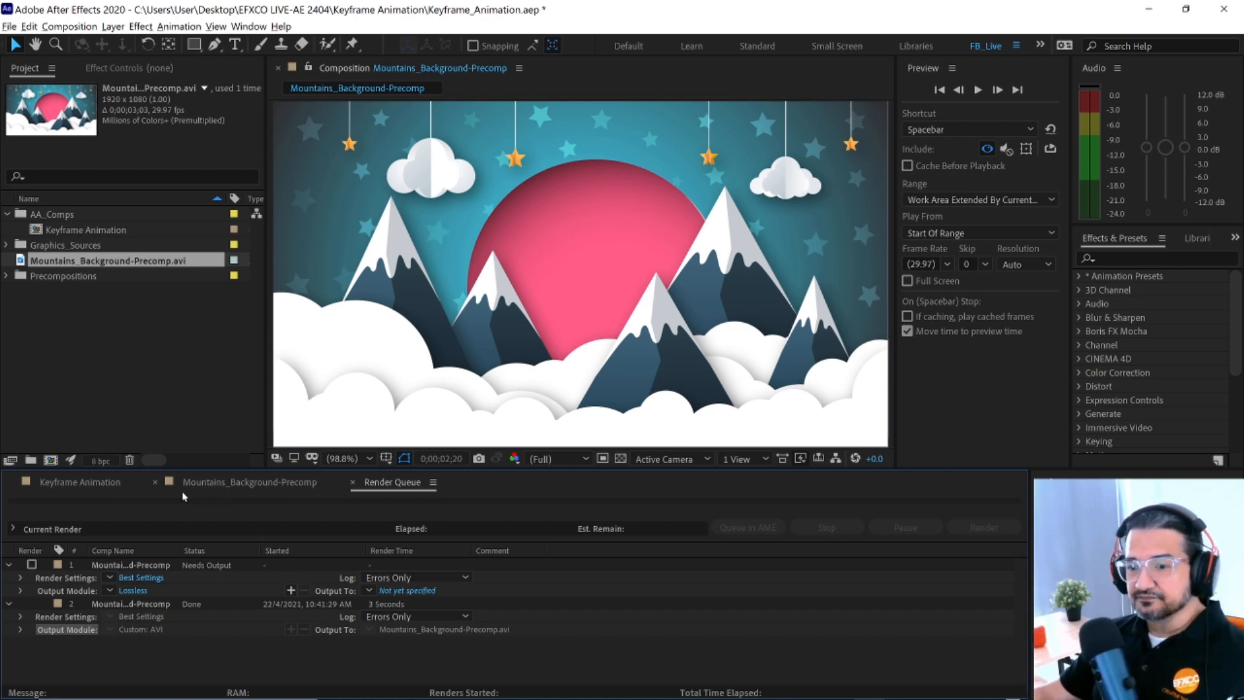
click(87, 484)
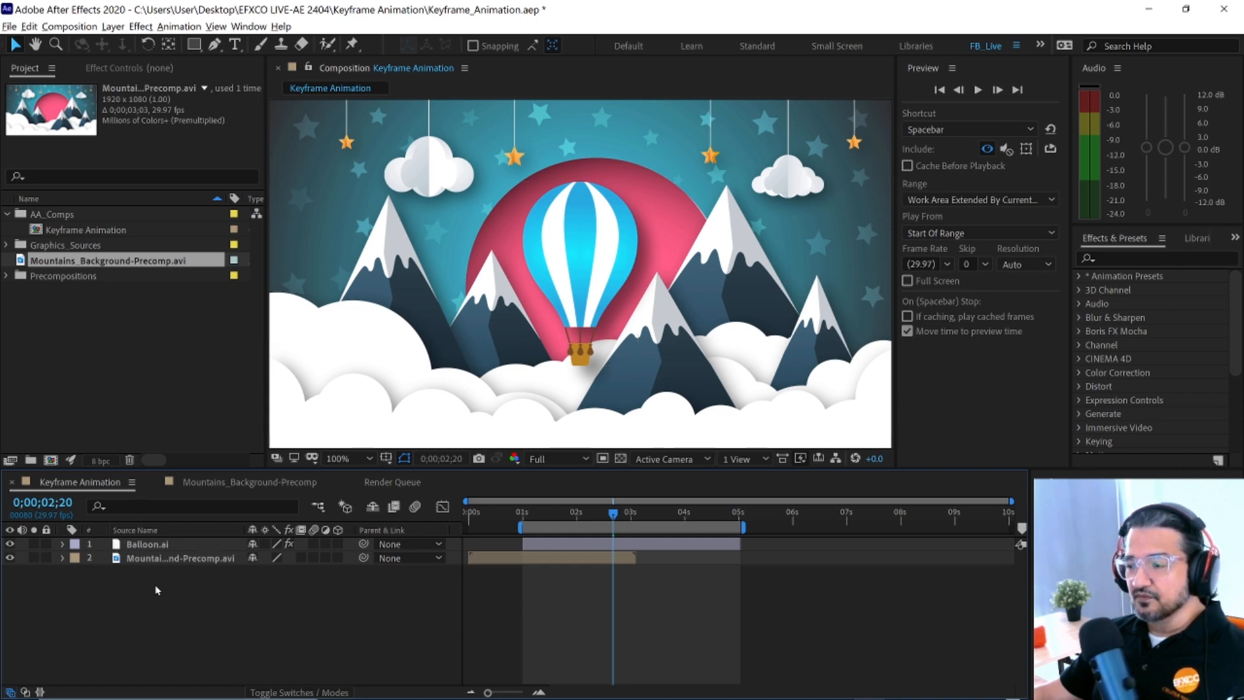
- Shift the work area to run from 0 s to about 4 s, and widen the Source Name column
drag(613, 512, 568, 524)
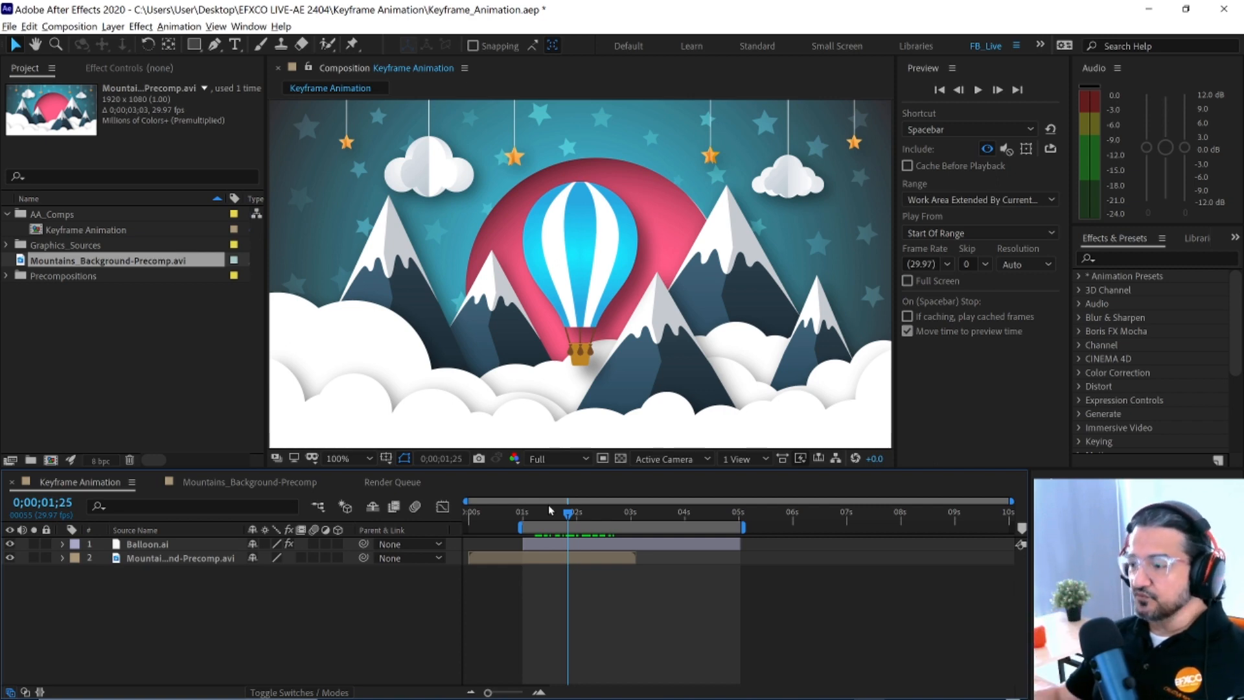
drag(528, 528, 473, 529)
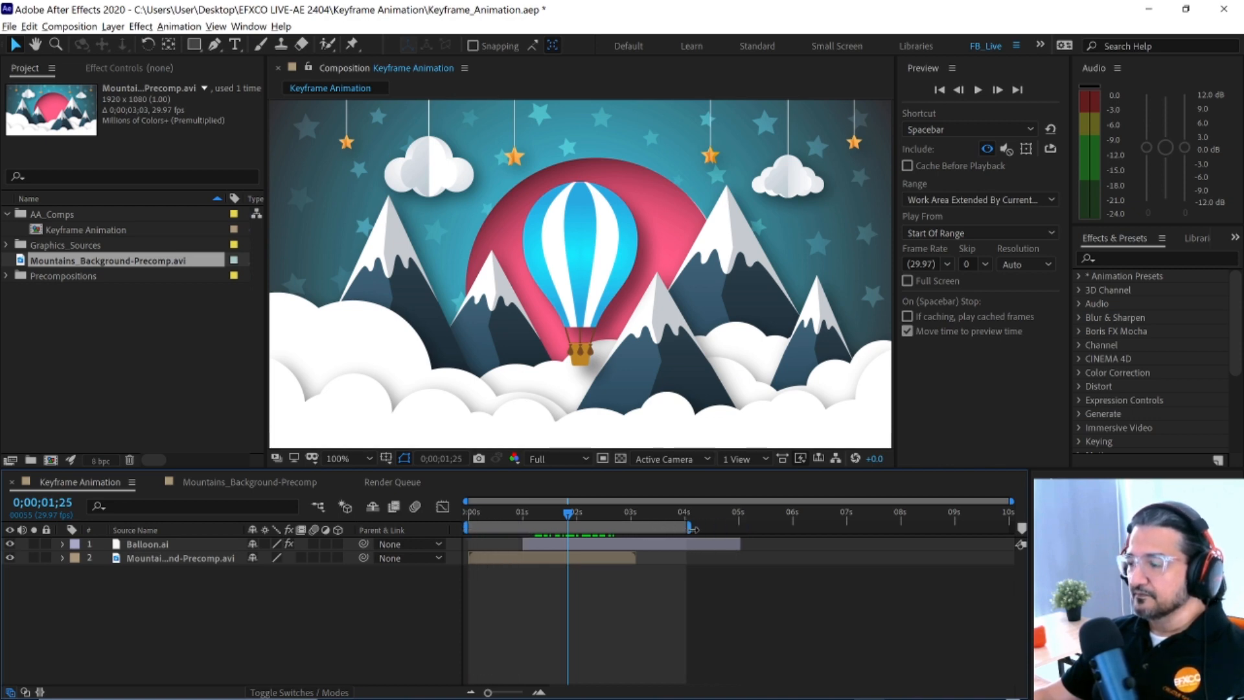
click(147, 559)
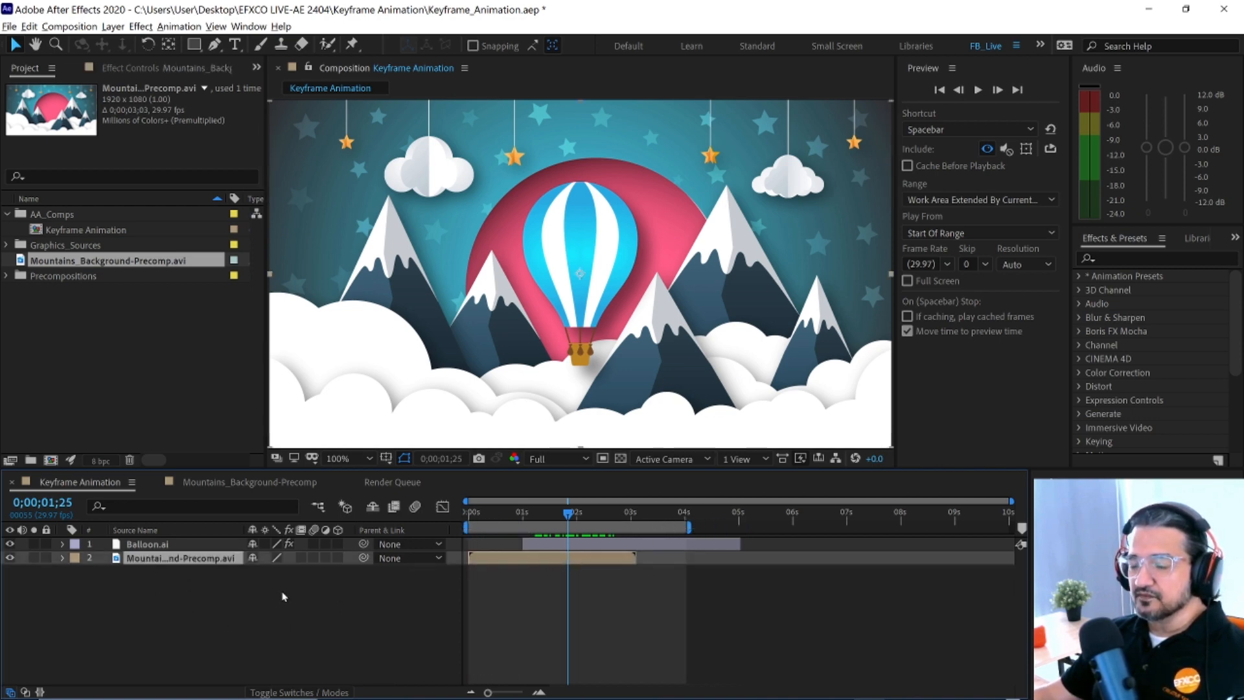
drag(243, 530, 283, 530)
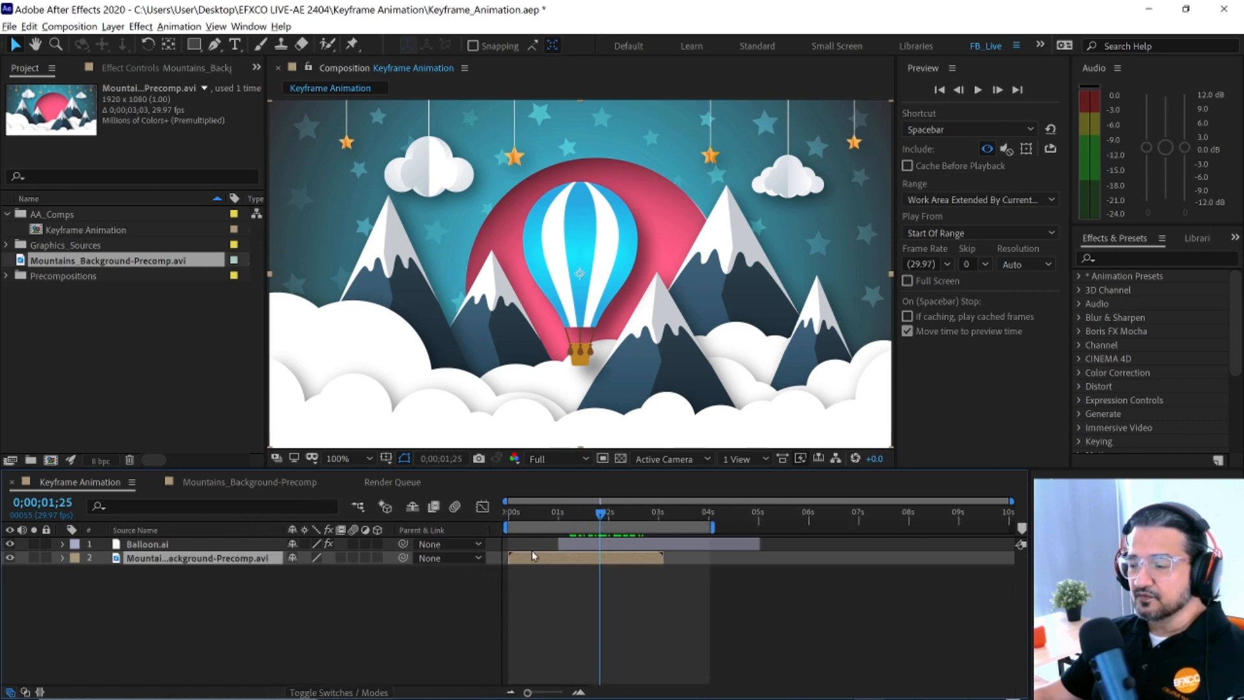
- Set the current time to 0;00;01;07 and extend the start of the Balloon.ai layer to the beginning of the composition
drag(599, 515, 571, 525)
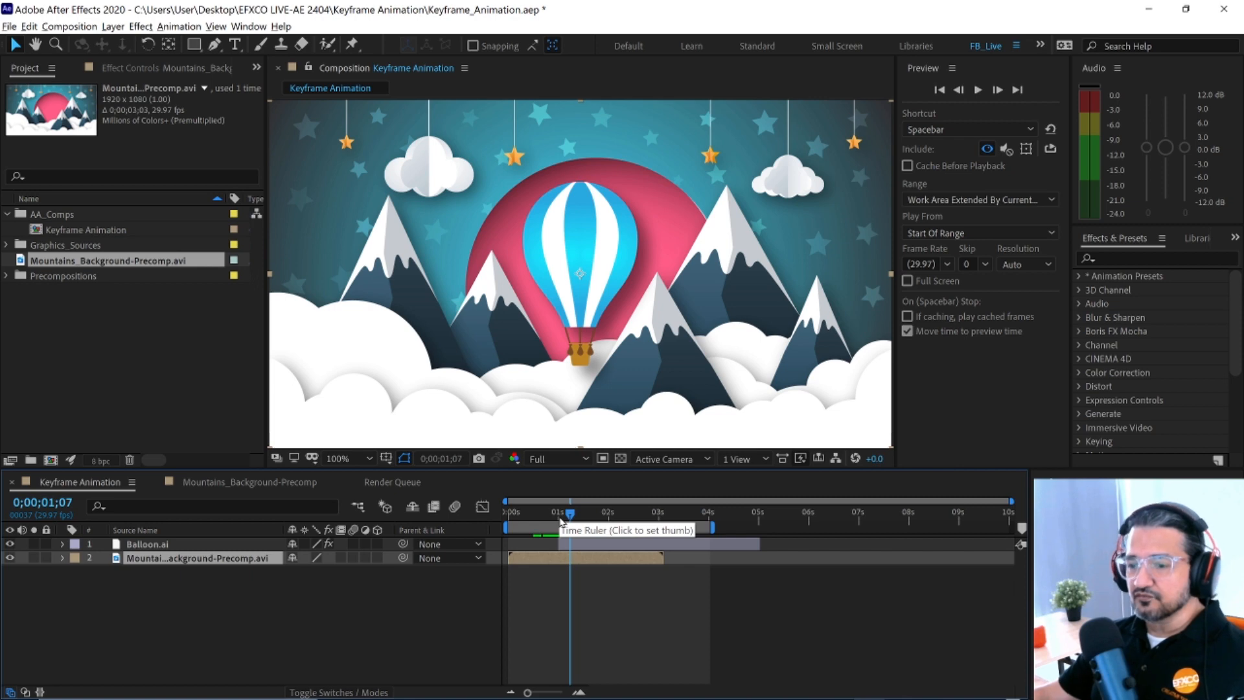
click(186, 546)
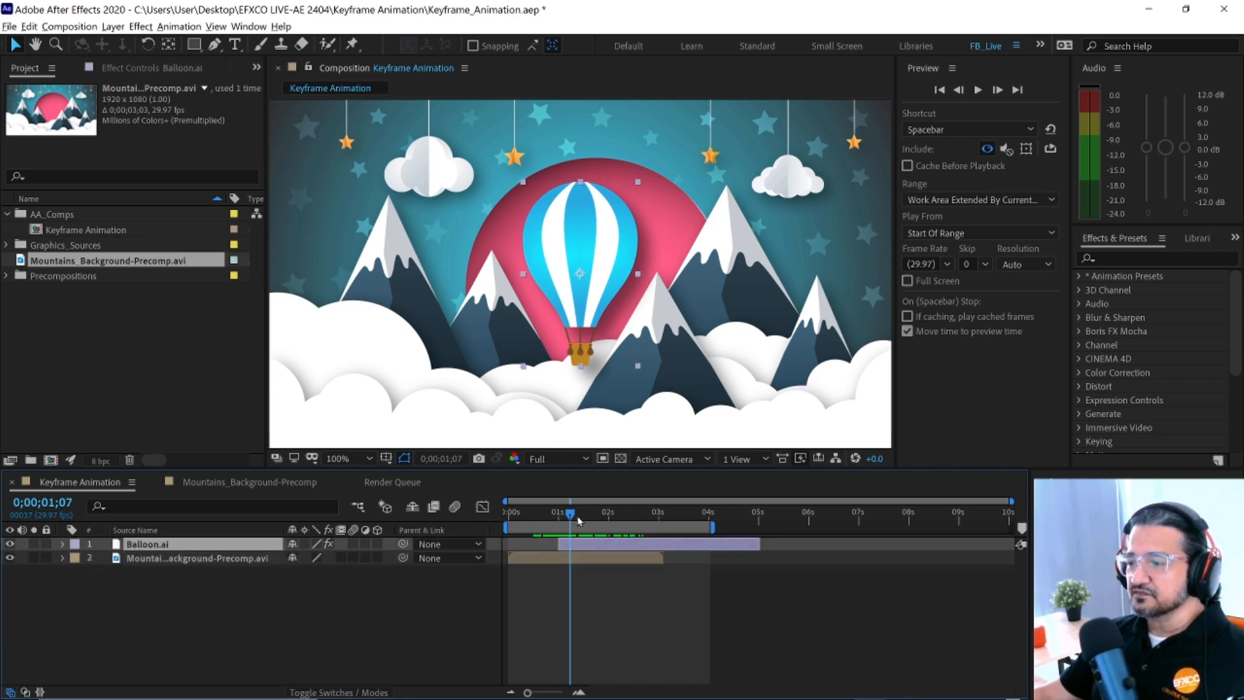
drag(559, 543, 512, 545)
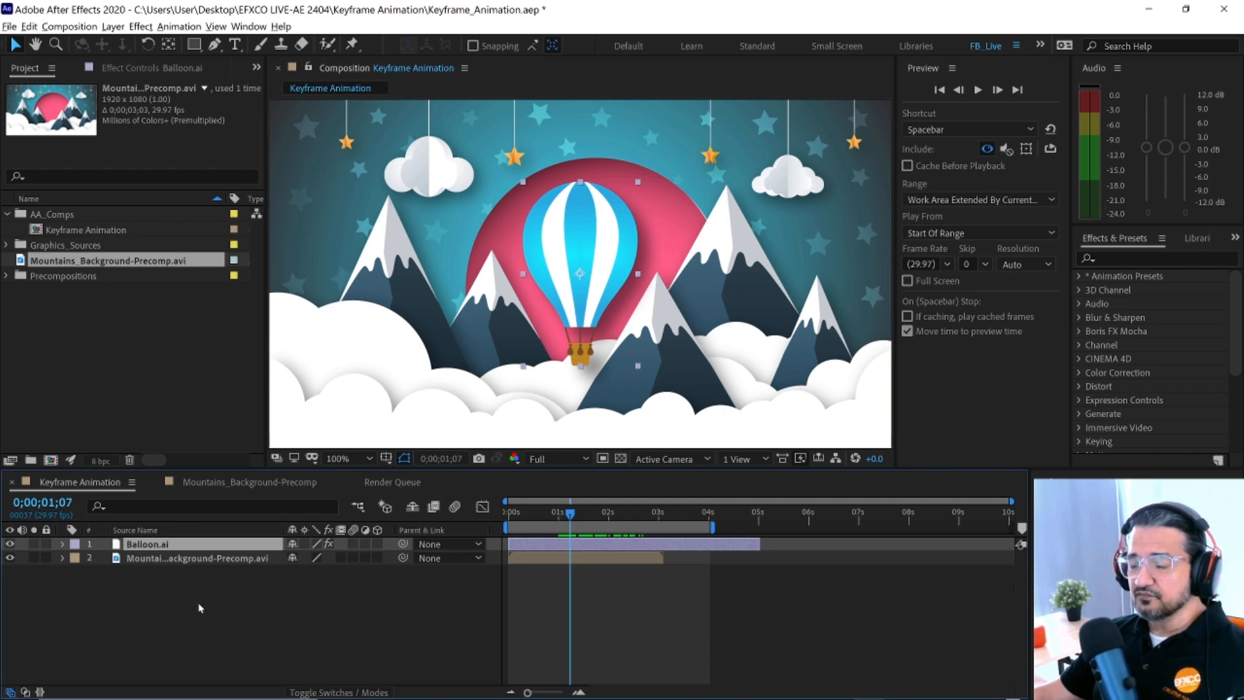
- Replace the rendered mountains AVI layer with Mountains_Background-Precomp from the Precompositions folder, placed beneath Balloon.ai
click(234, 484)
click(76, 483)
click(193, 560)
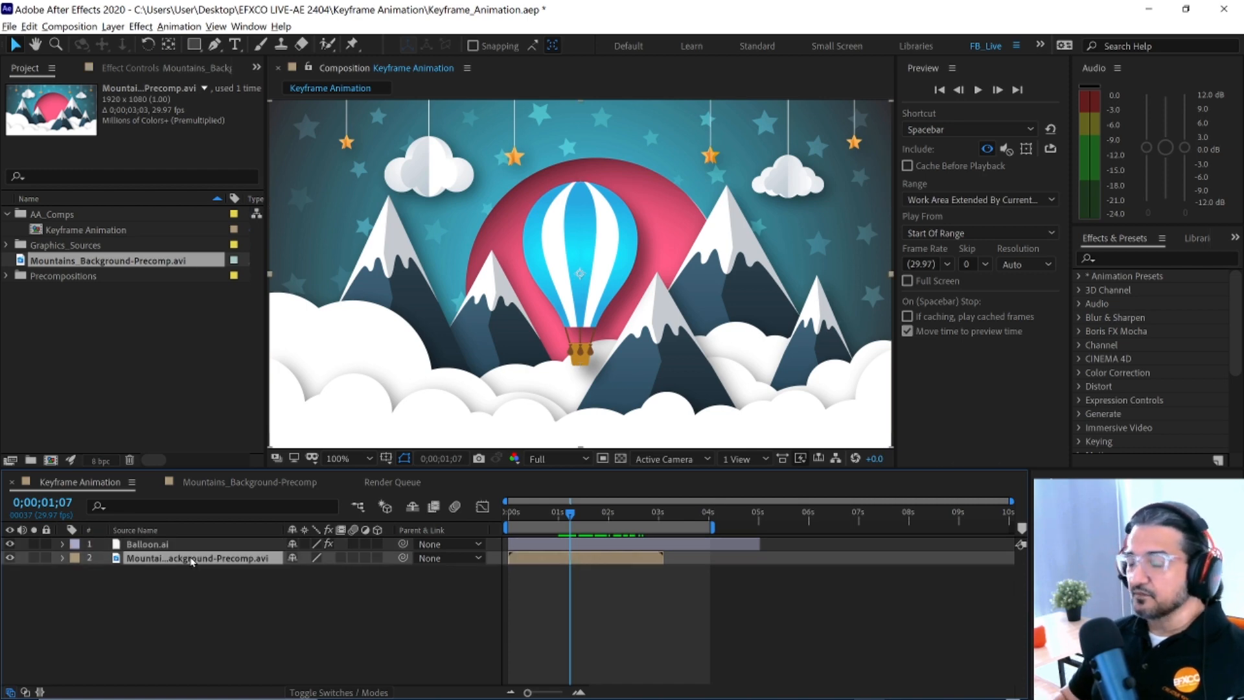
key(Delete)
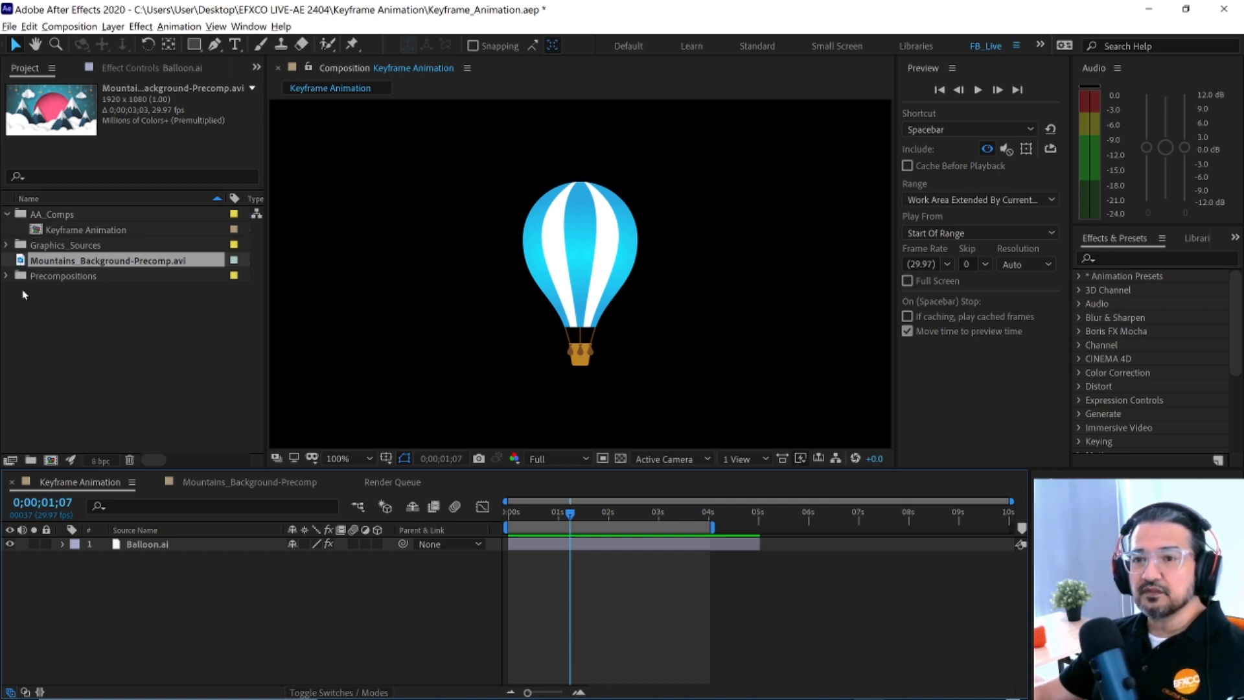
click(6, 276)
drag(39, 291, 145, 578)
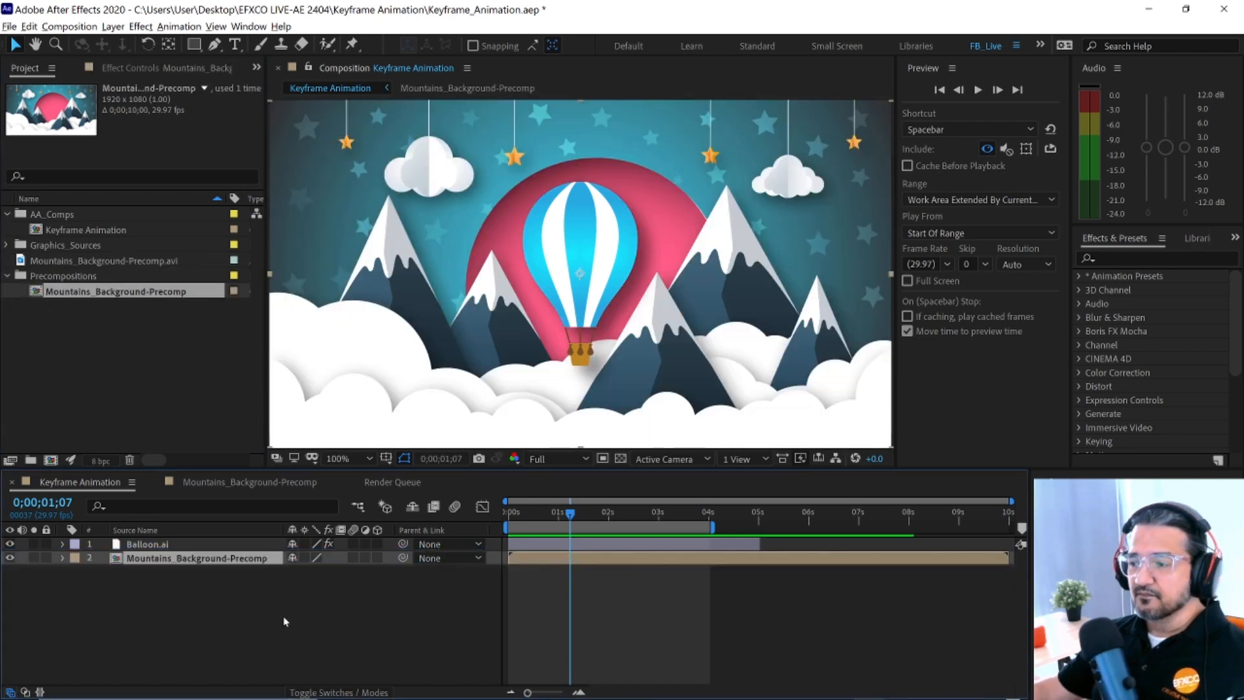
- Set the current time to 0;00;00;26, view the layers of the mountains precomp, and return to the Keyframe Animation composition
drag(554, 519, 553, 518)
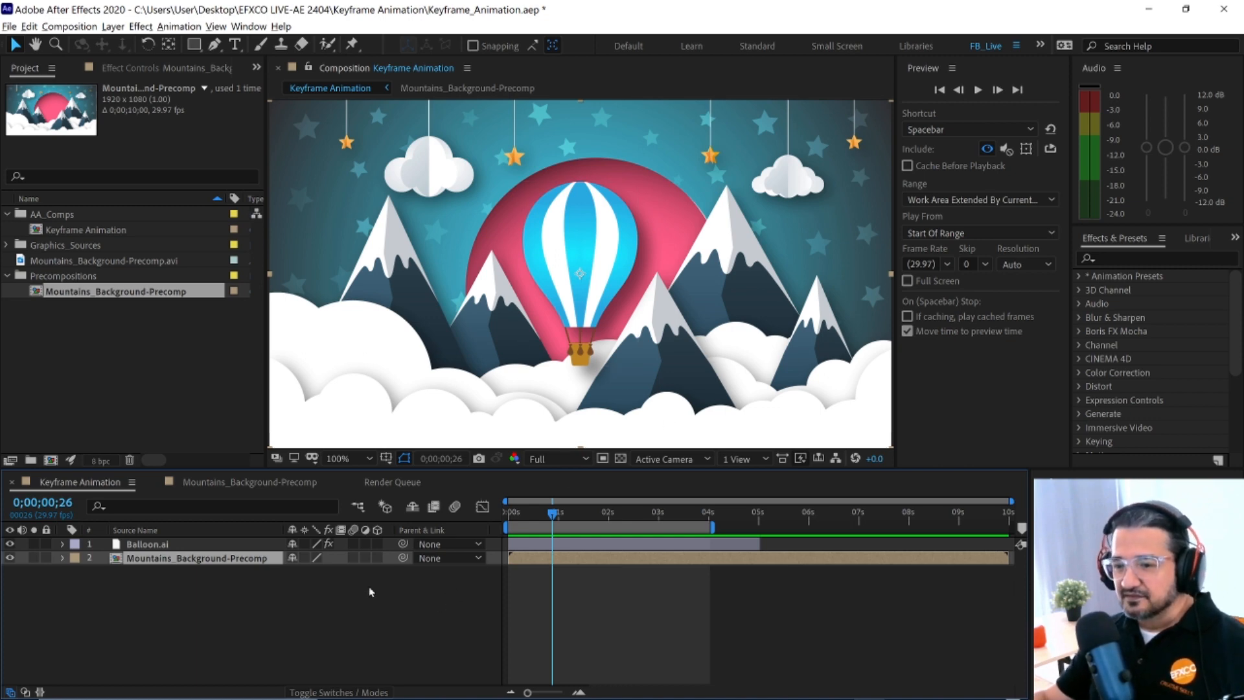
click(201, 486)
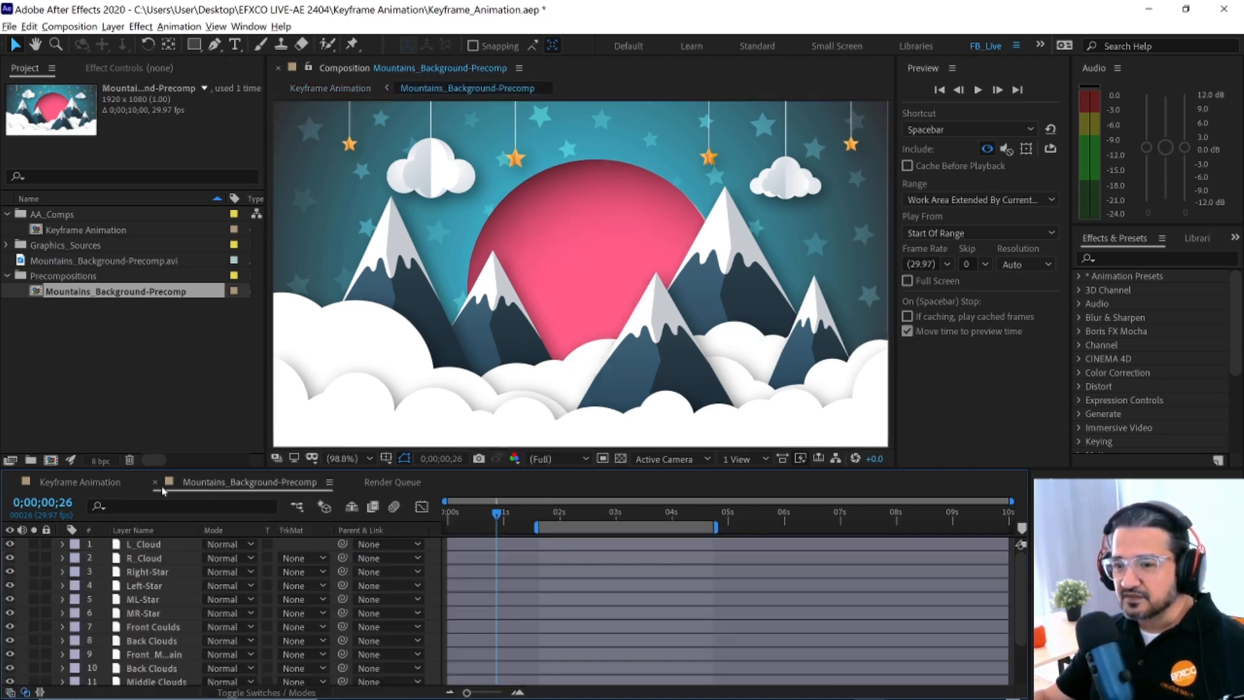
click(83, 486)
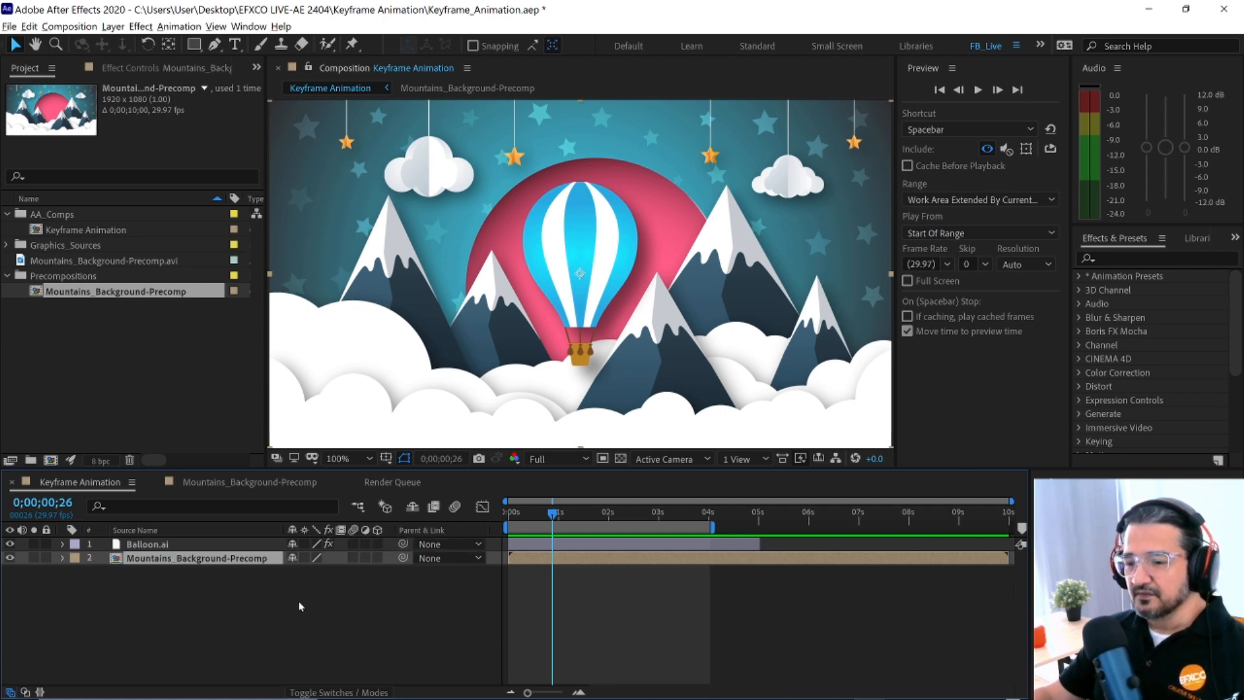
- Switch the timeline to the Modes columns, add the Comment column and open the Balloon.ai layer's comment field for editing
click(330, 693)
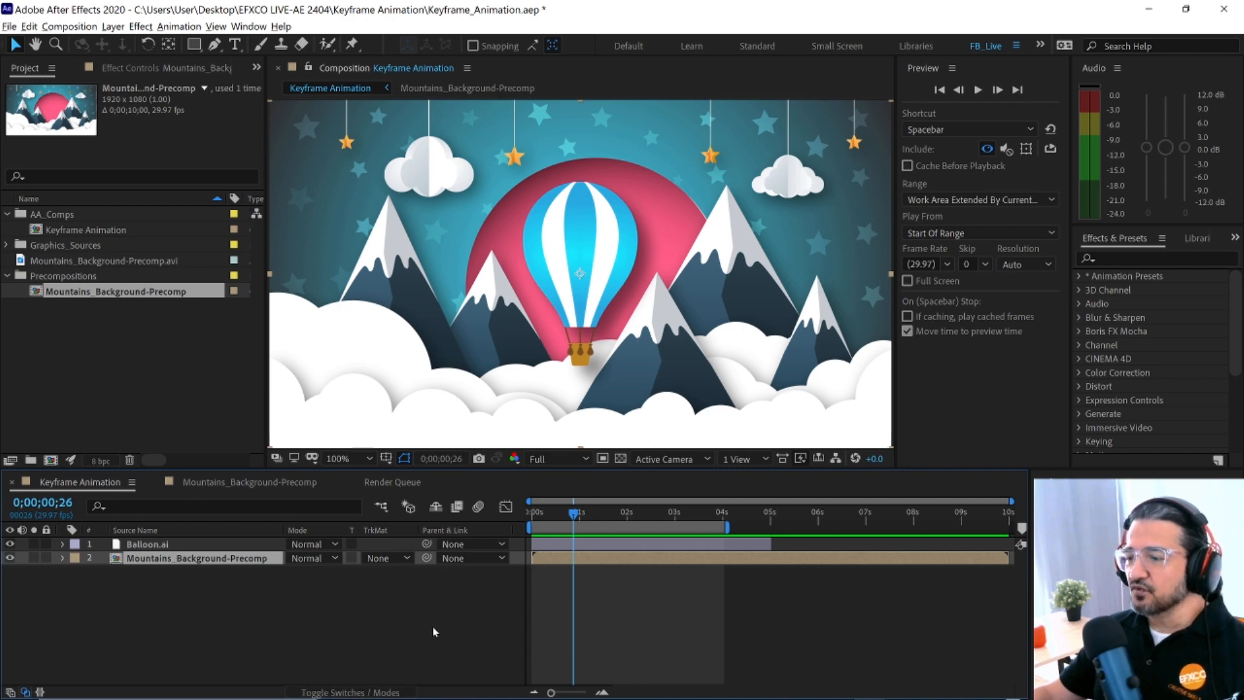
right_click(493, 533)
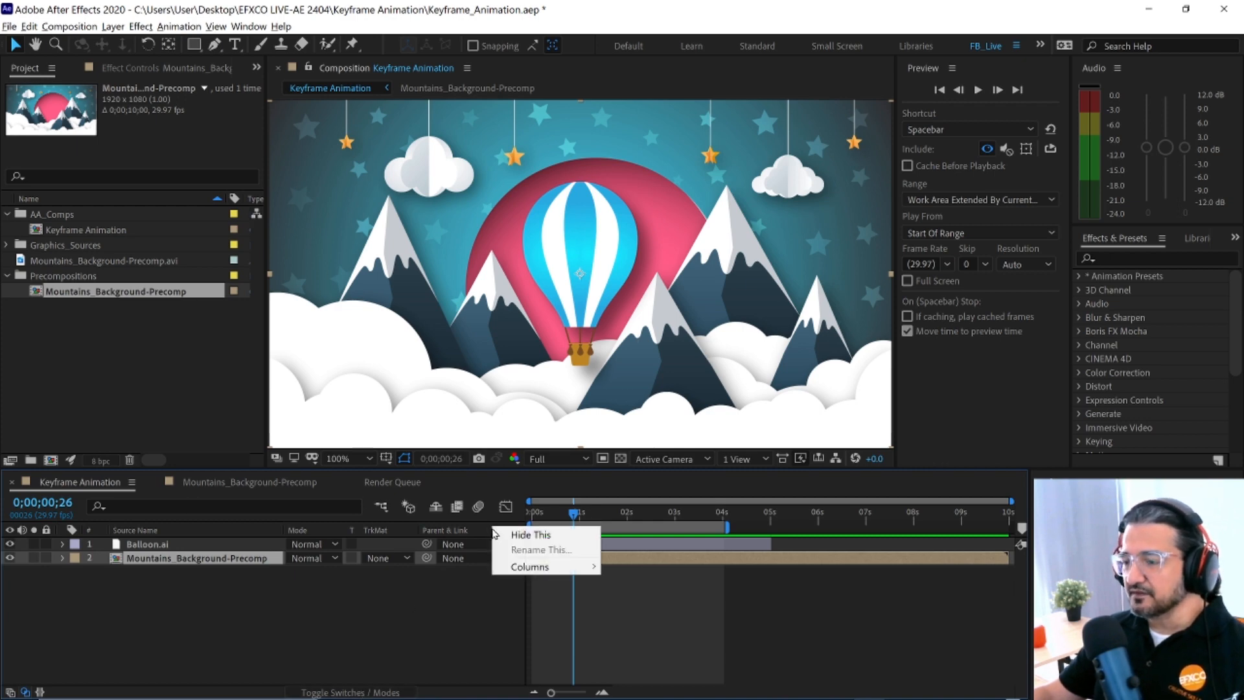
mouse_move(547, 568)
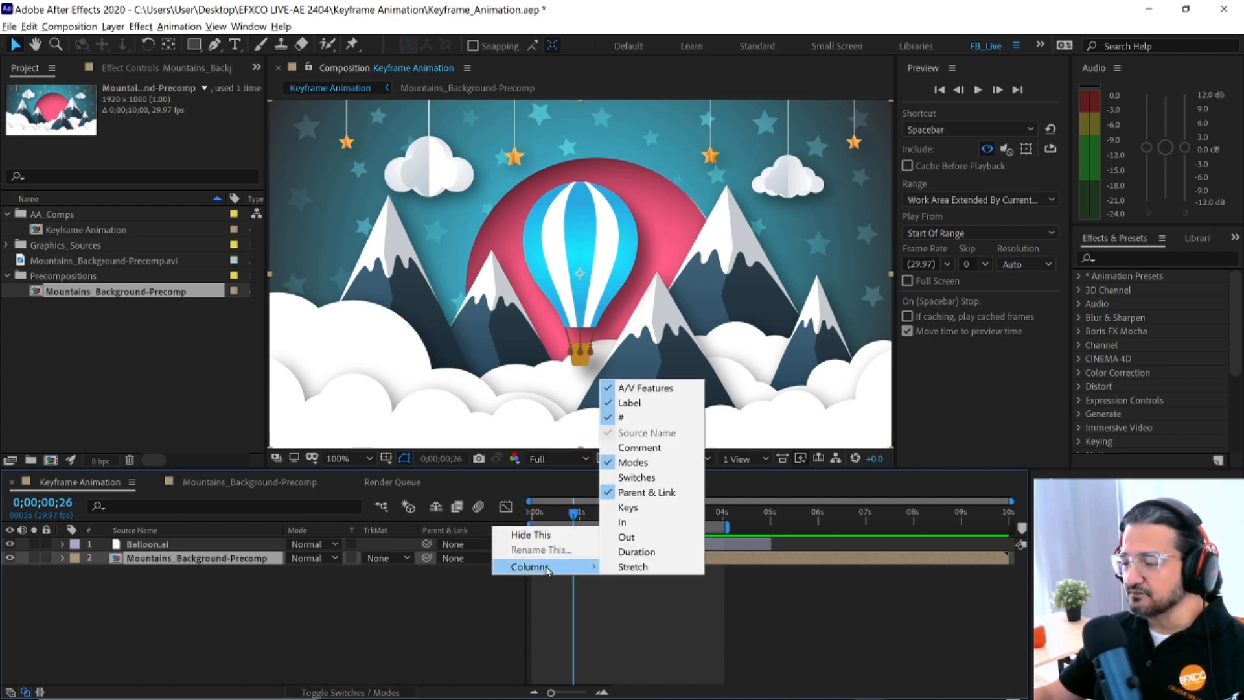
click(639, 447)
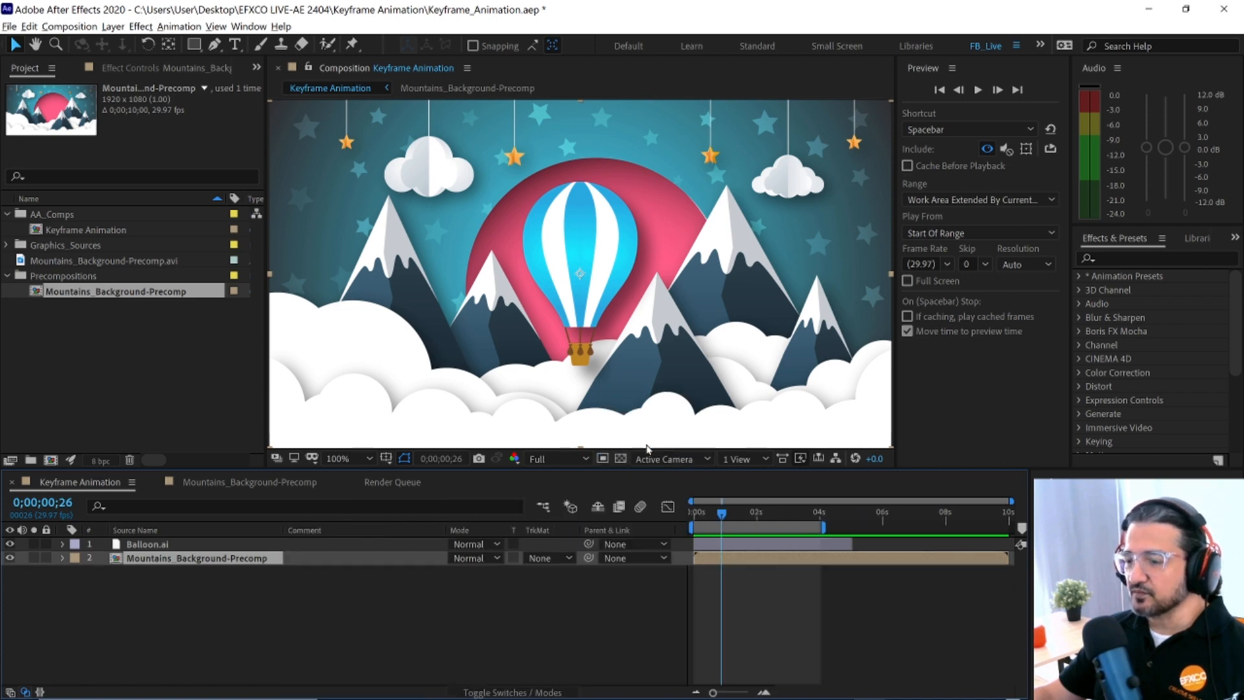
click(342, 551)
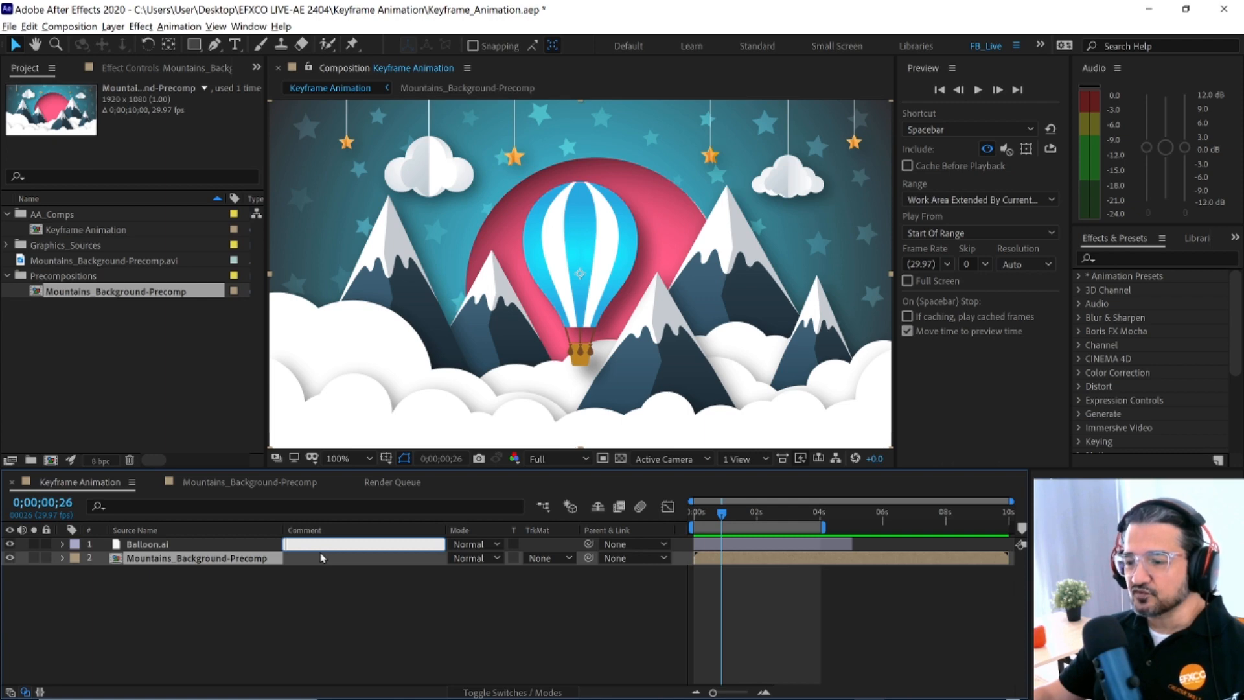
click(319, 555)
- Add the Duration column to the timeline and set the Balloon.ai layer's duration to 0;00;05;00
right_click(358, 530)
mouse_move(415, 569)
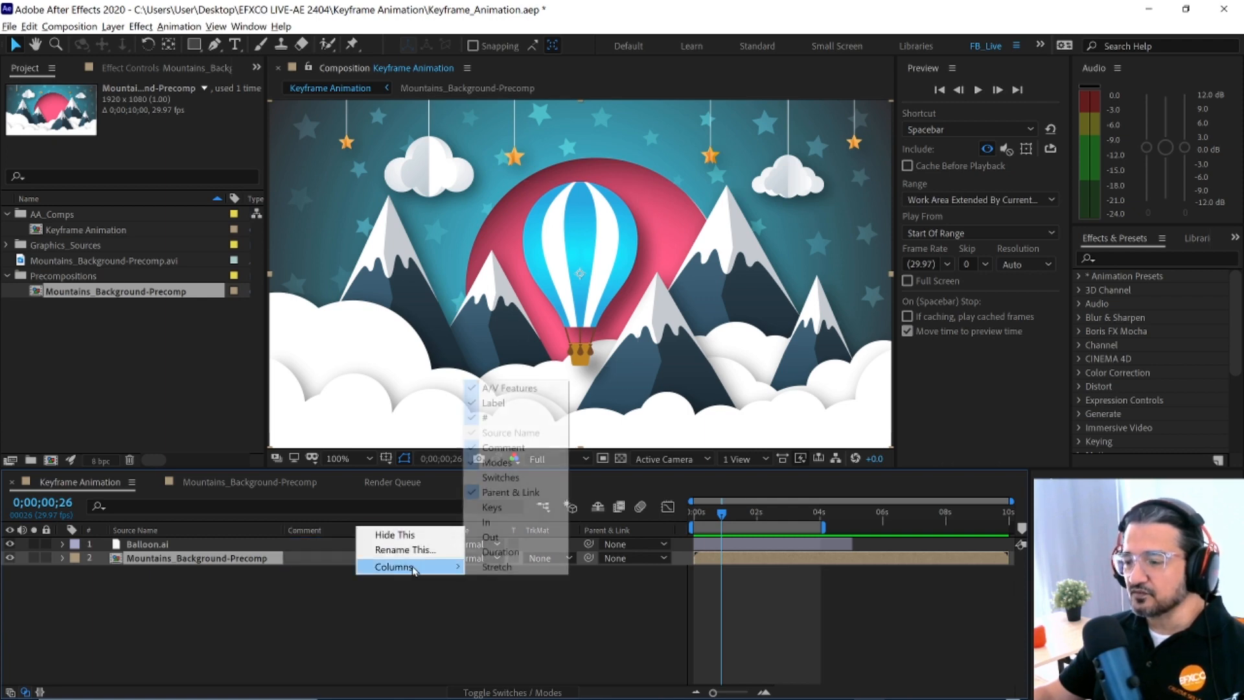
click(510, 552)
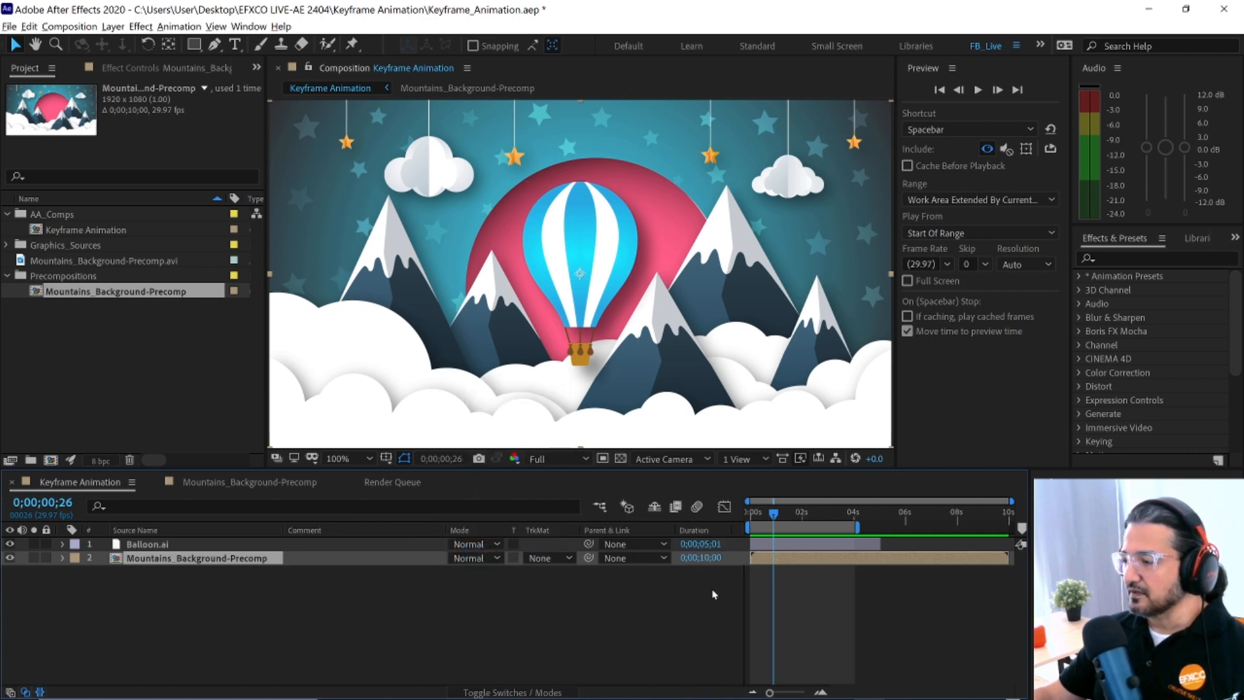
click(701, 544)
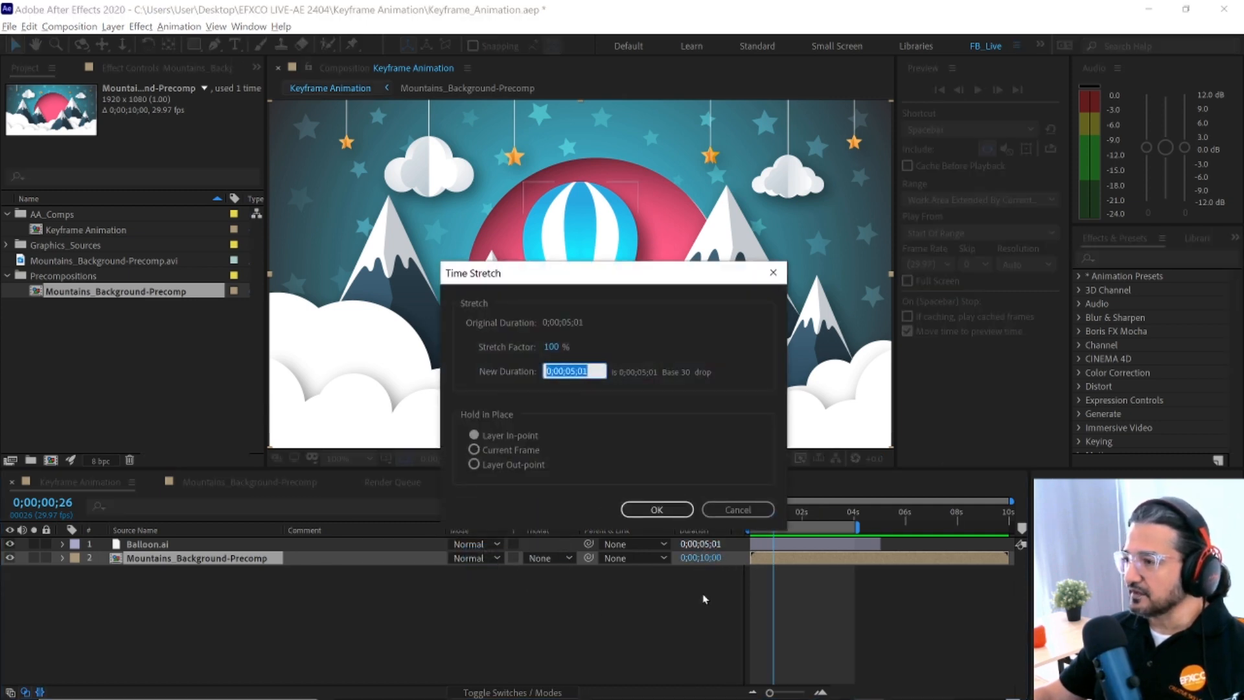
text(500)
key(Return)
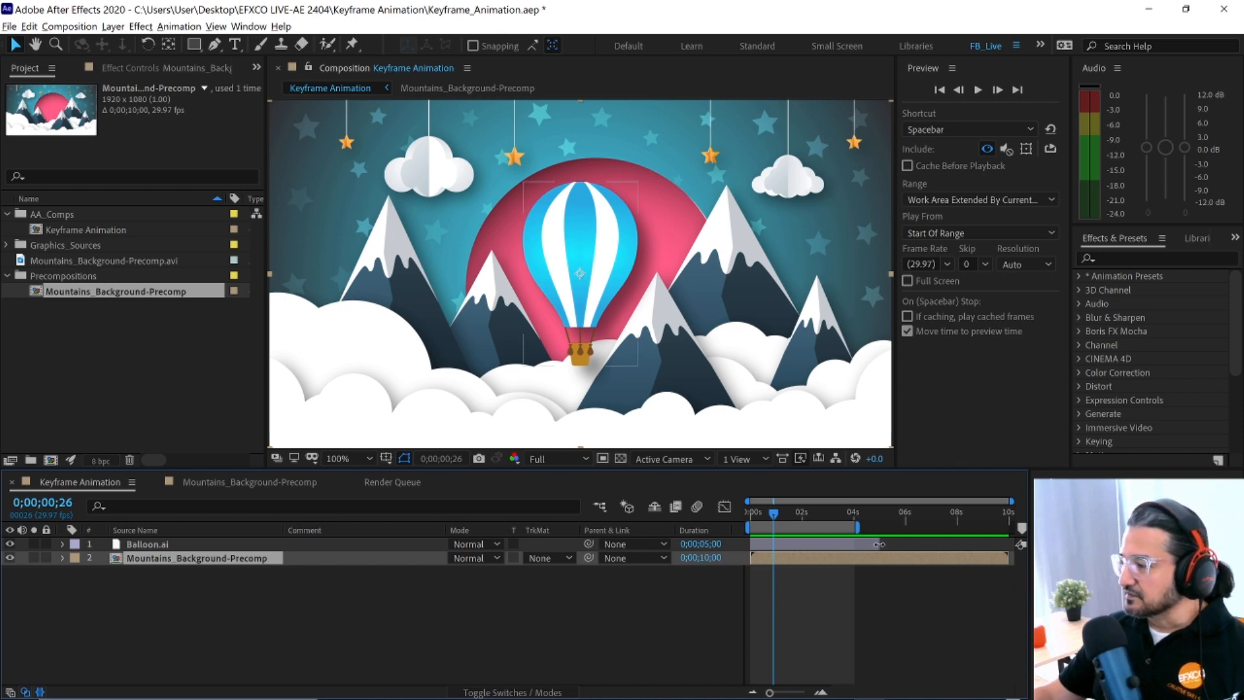
- Adjust the end of the Balloon.ai layer in the timeline and set its duration to 0;00;05;00 again
drag(878, 544, 876, 544)
mouse_move(711, 548)
mouse_down()
mouse_move(697, 546)
mouse_move(709, 551)
mouse_up()
click(709, 550)
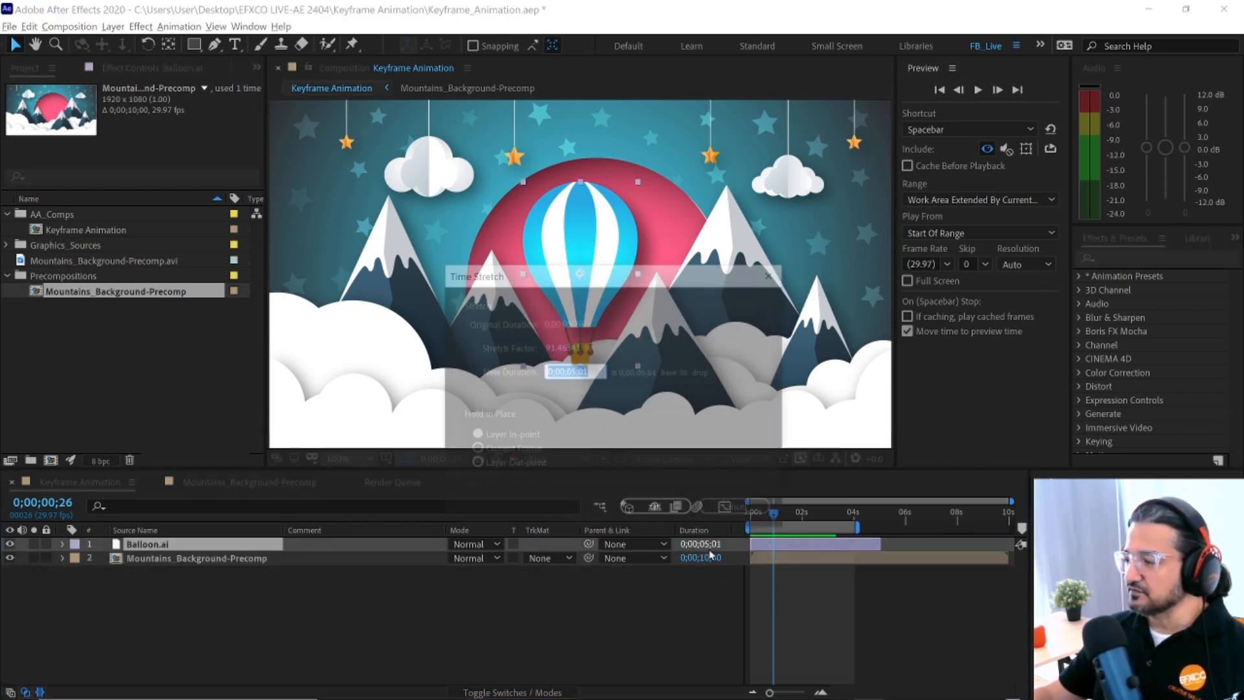
text(2)
key(BackSpace)
text(5;0)
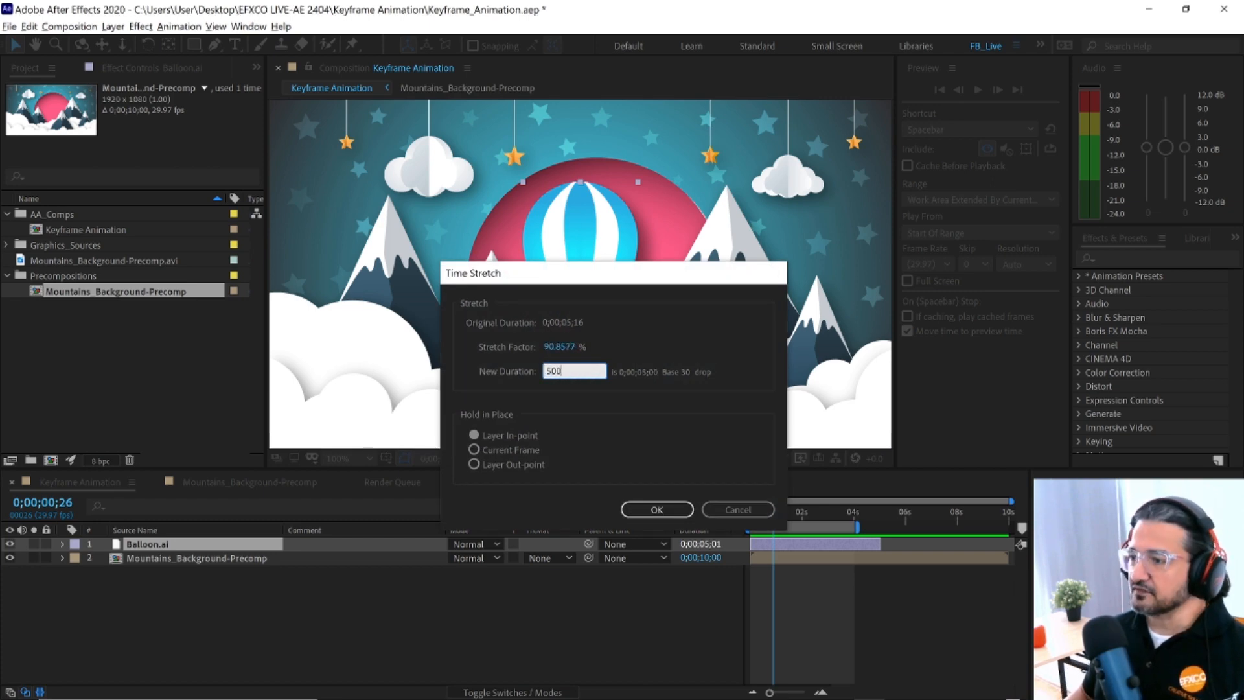
text(0)
key(Return)
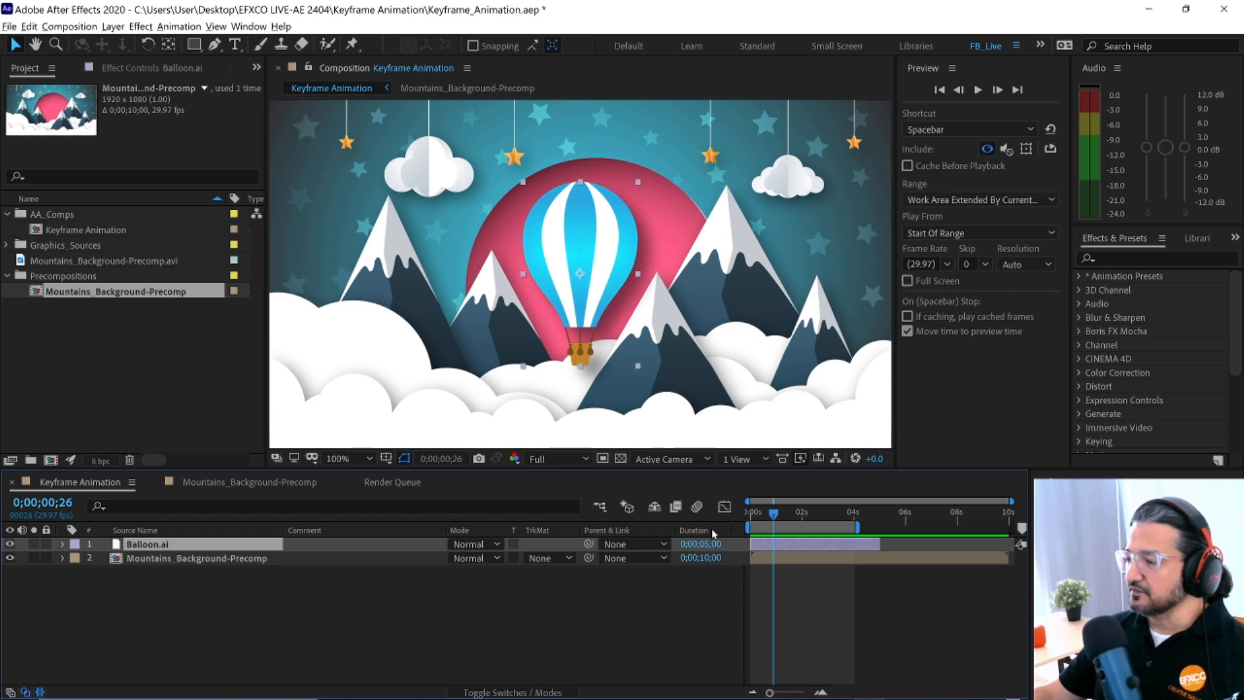
- Hide the Comment and Duration columns in the timeline and slightly narrow the Source Name column
right_click(714, 533)
mouse_move(752, 568)
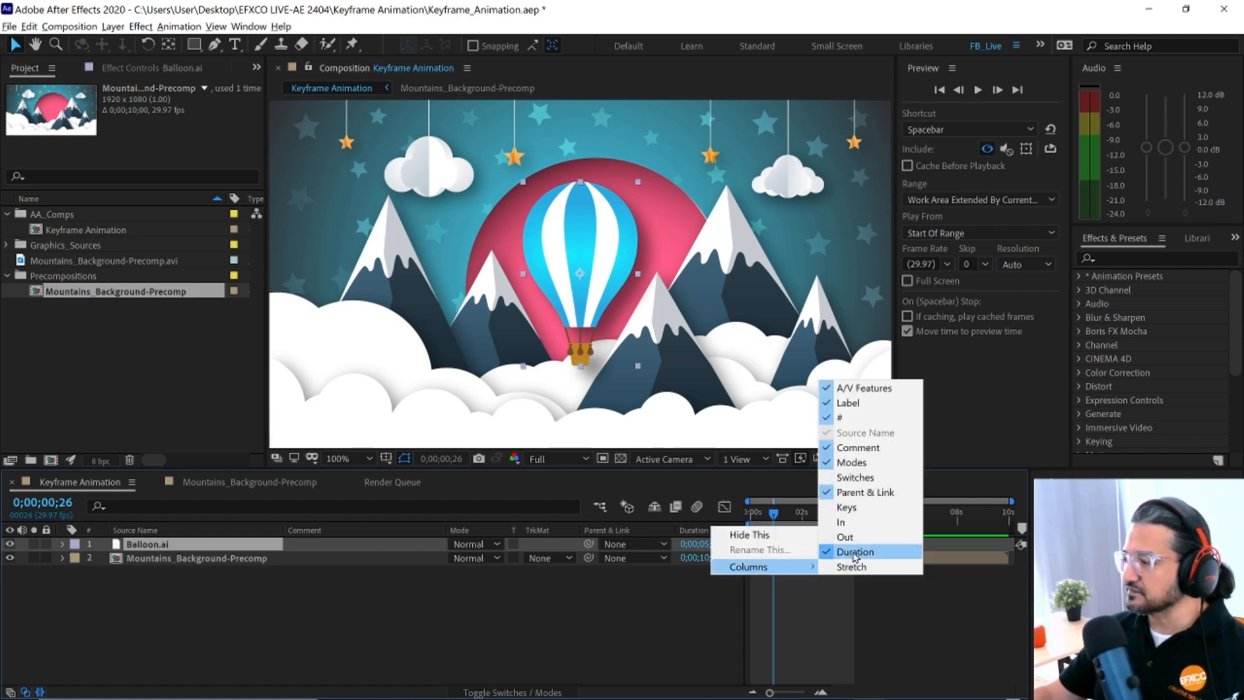
click(856, 447)
right_click(485, 527)
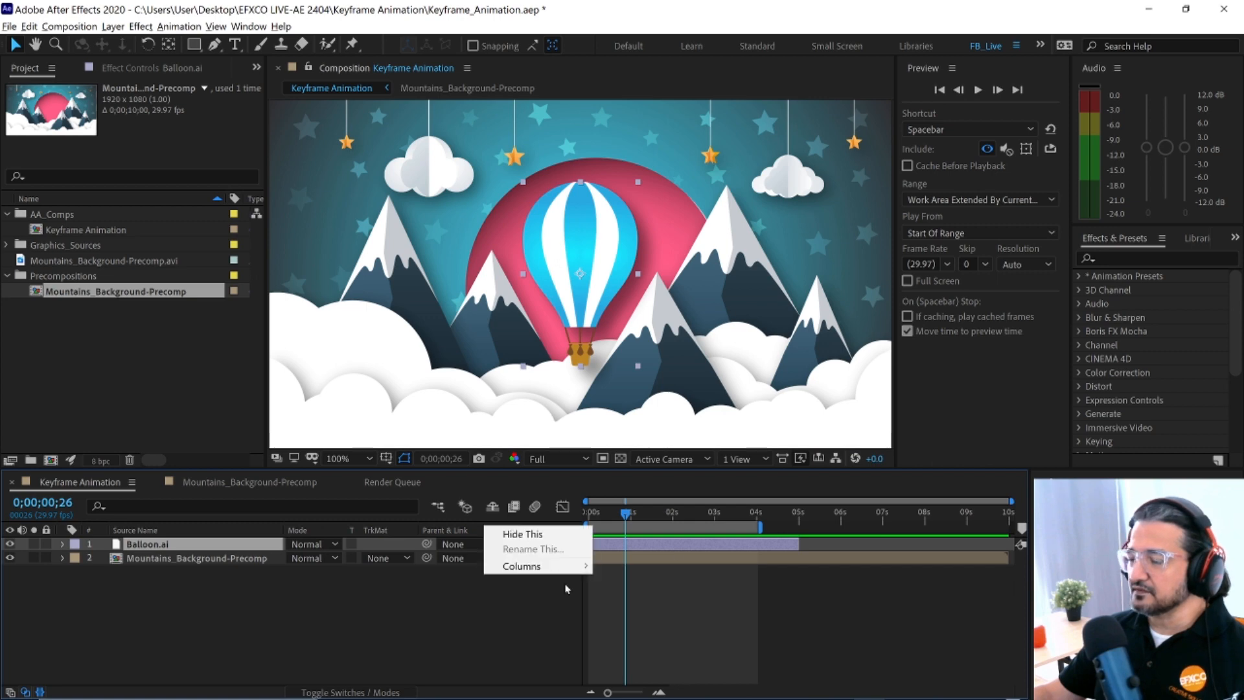
mouse_move(554, 565)
click(625, 550)
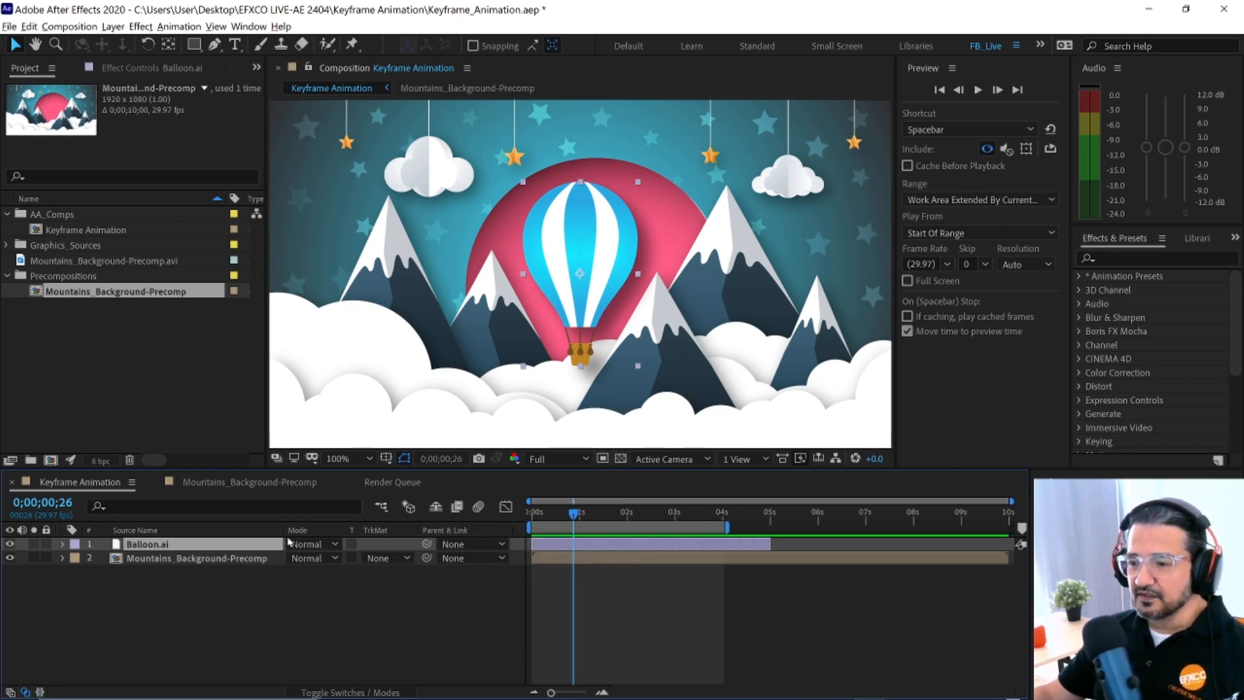
mouse_move(284, 529)
mouse_down()
mouse_move(300, 530)
mouse_move(276, 530)
mouse_up()
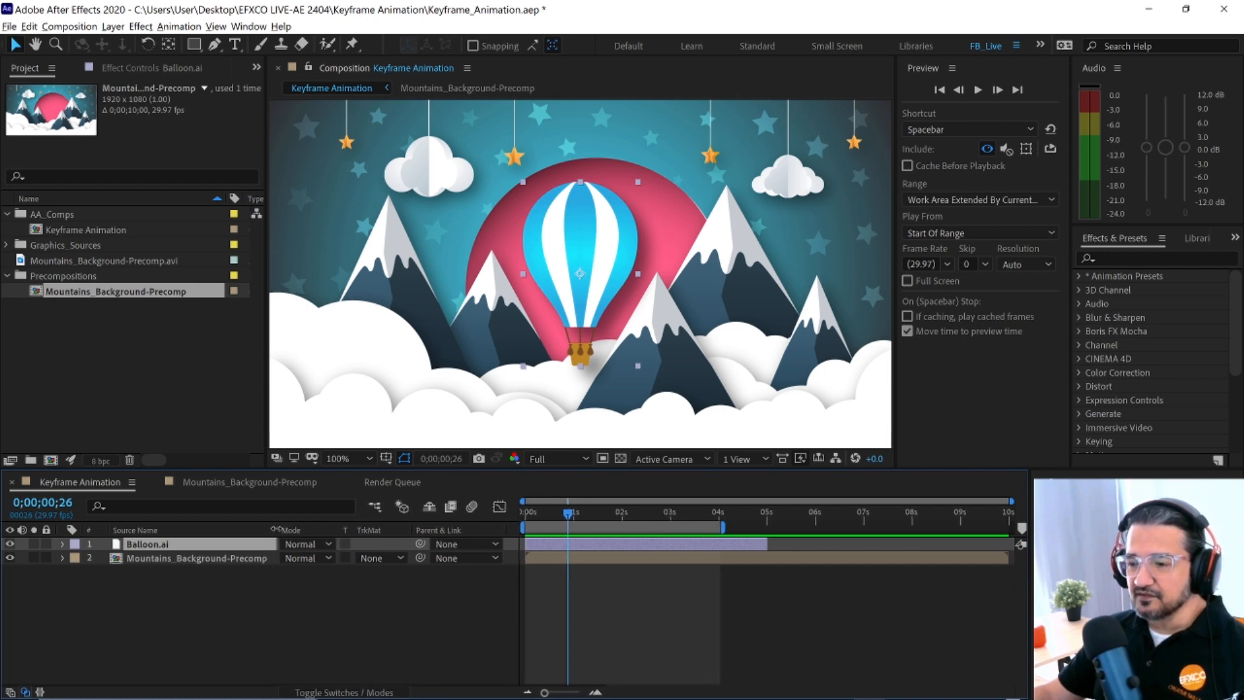
- Add the Stretch column to the timeline and raise the Balloon.ai layer's stretch to 143.9%
right_click(480, 529)
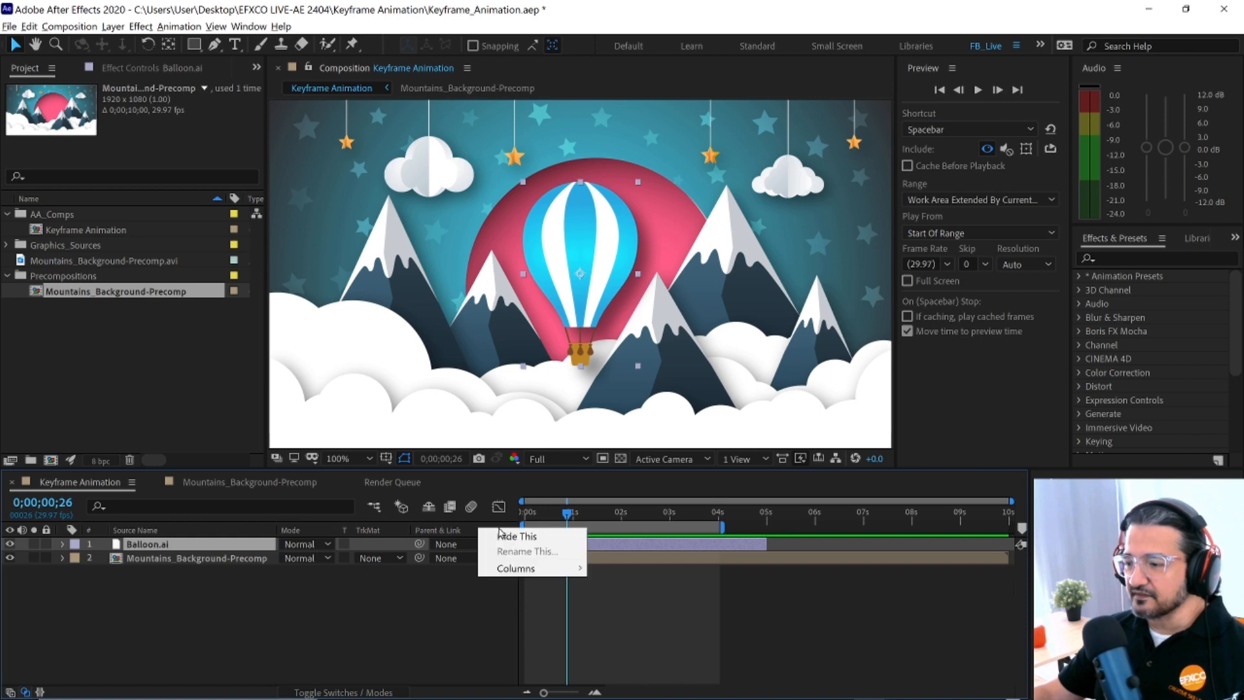
mouse_move(514, 570)
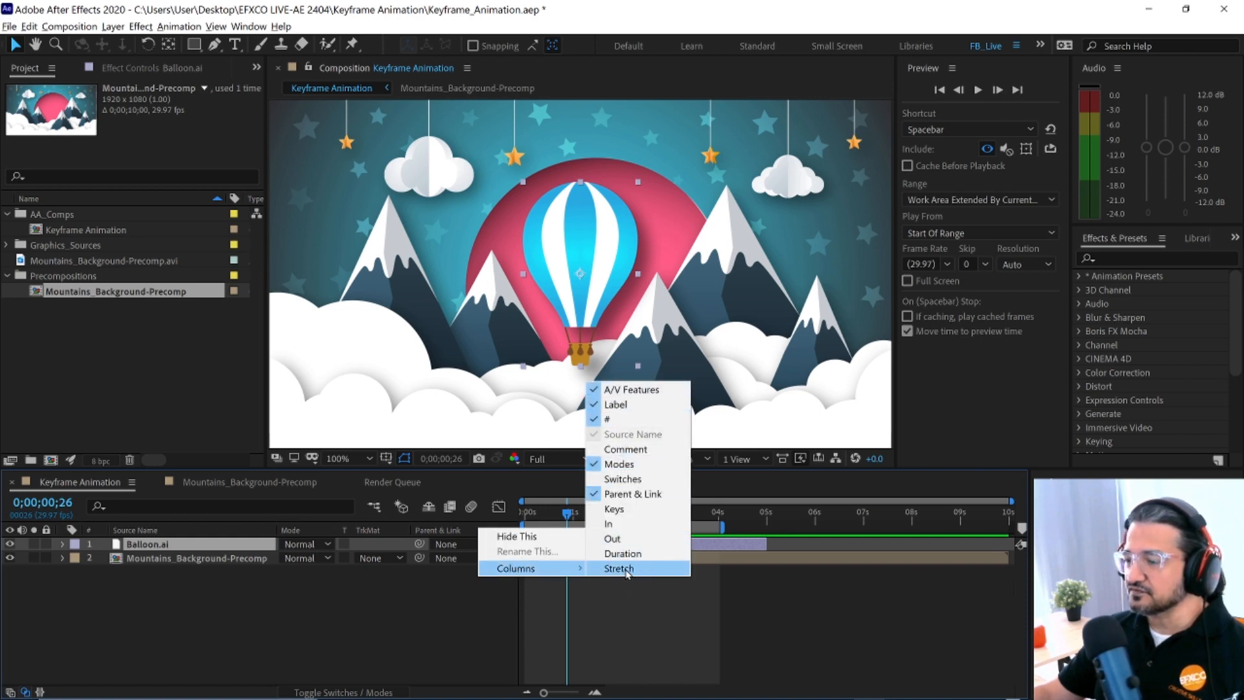
click(317, 617)
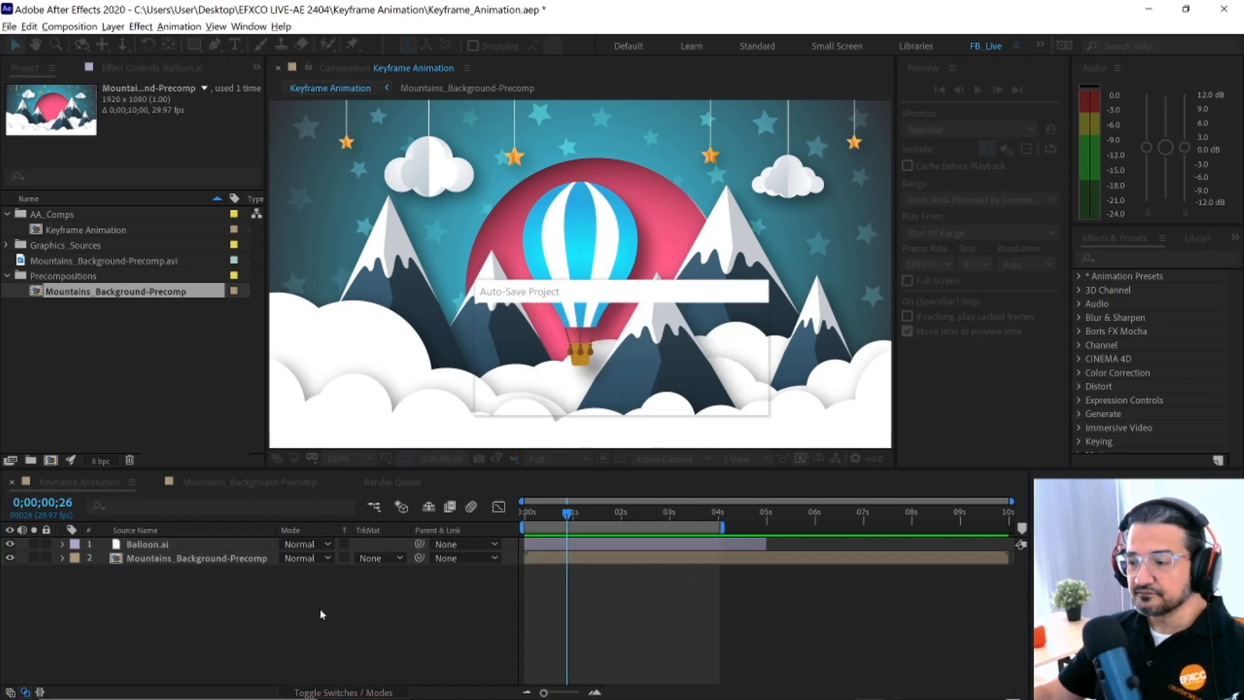
right_click(240, 539)
mouse_move(302, 564)
click(420, 565)
drag(524, 546, 562, 550)
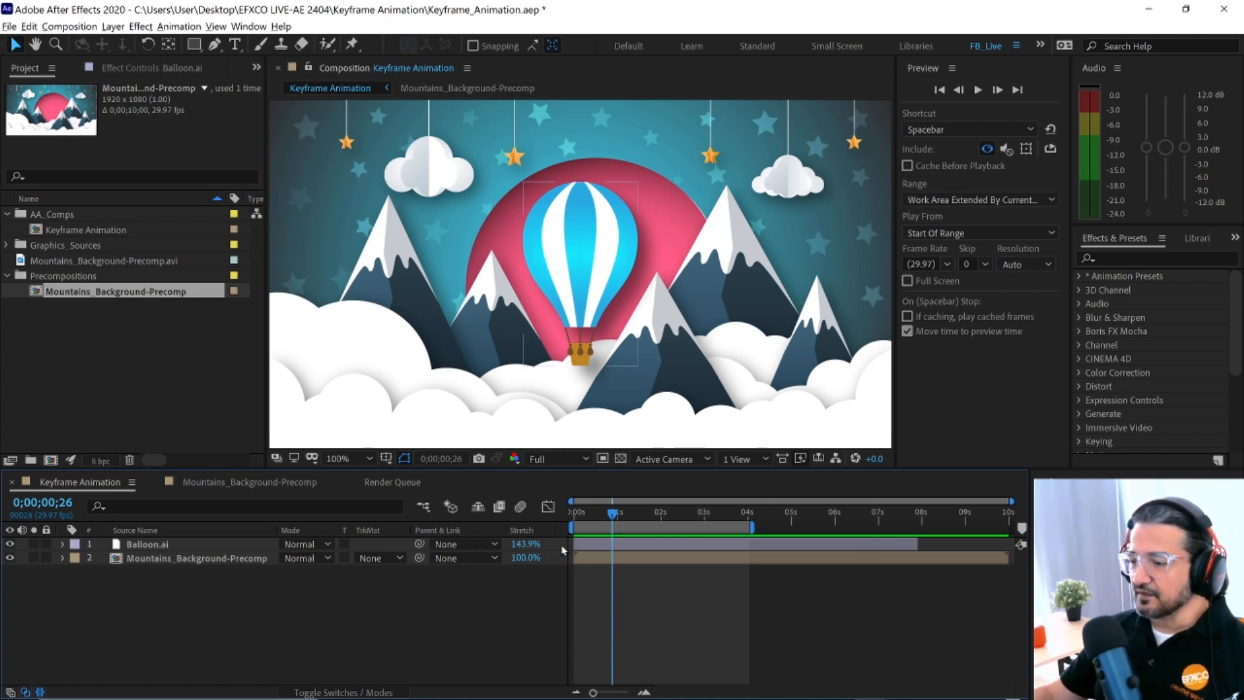
- Set the Balloon.ai layer's stretch factor to 100% in the Time Stretch settings
click(526, 548)
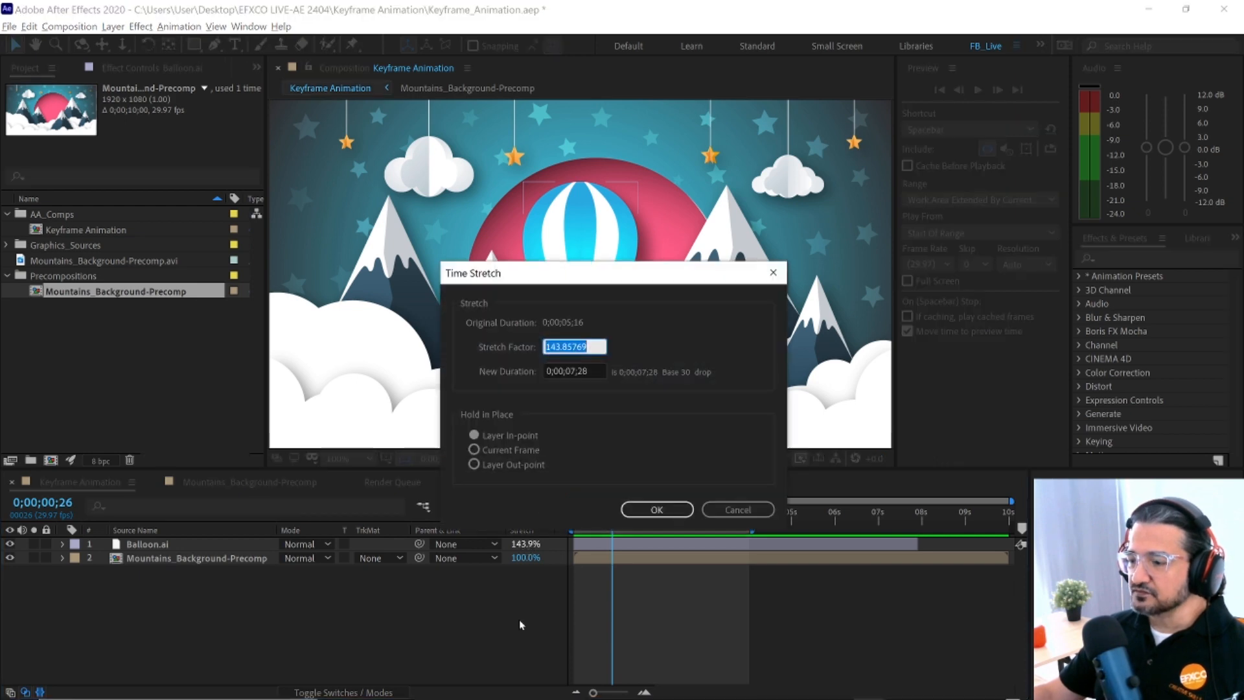
click(739, 509)
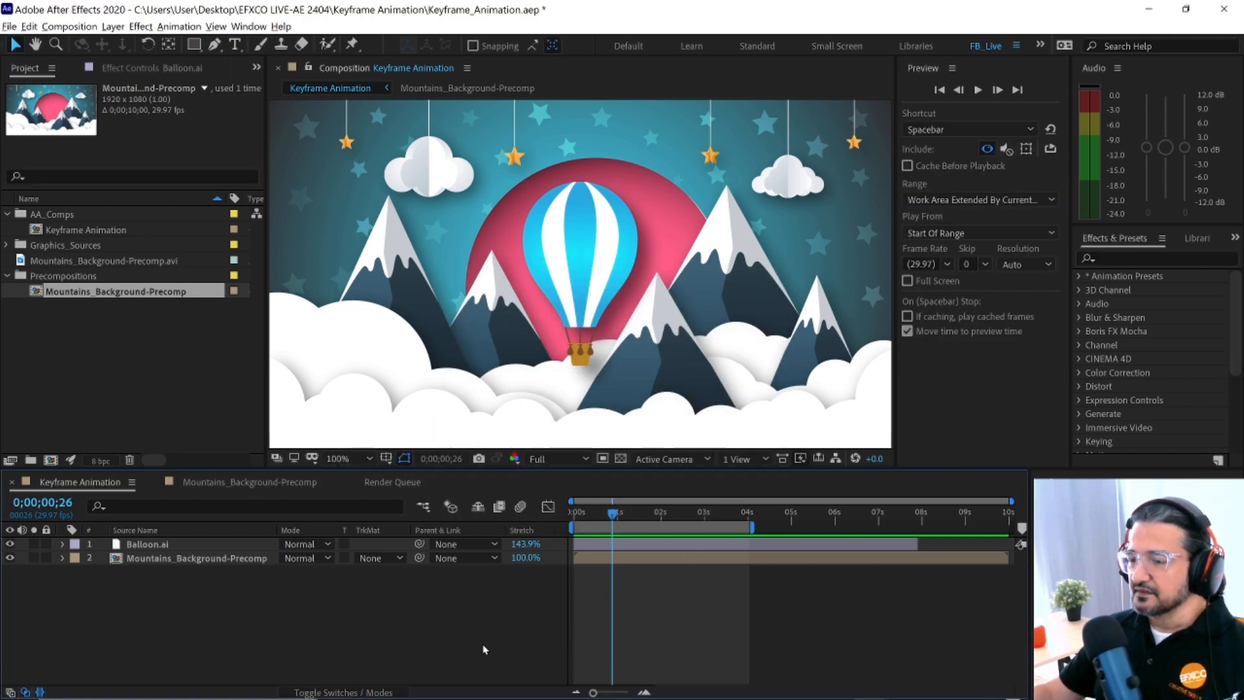
click(525, 544)
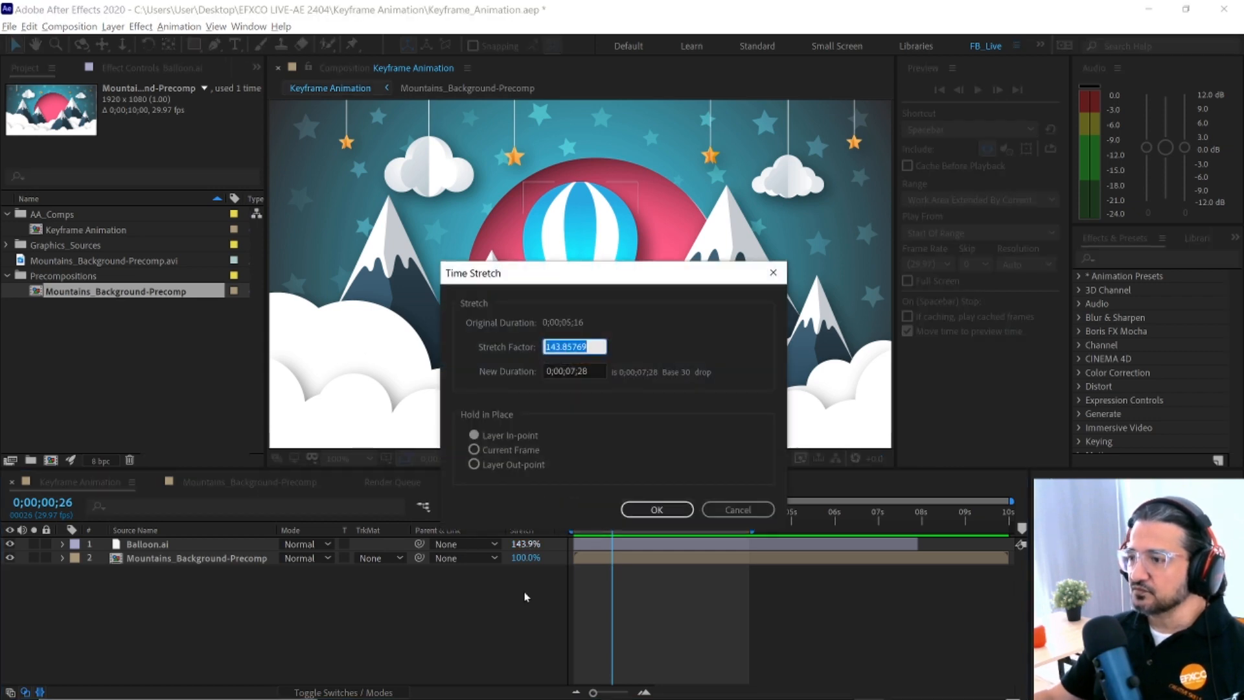
text(100)
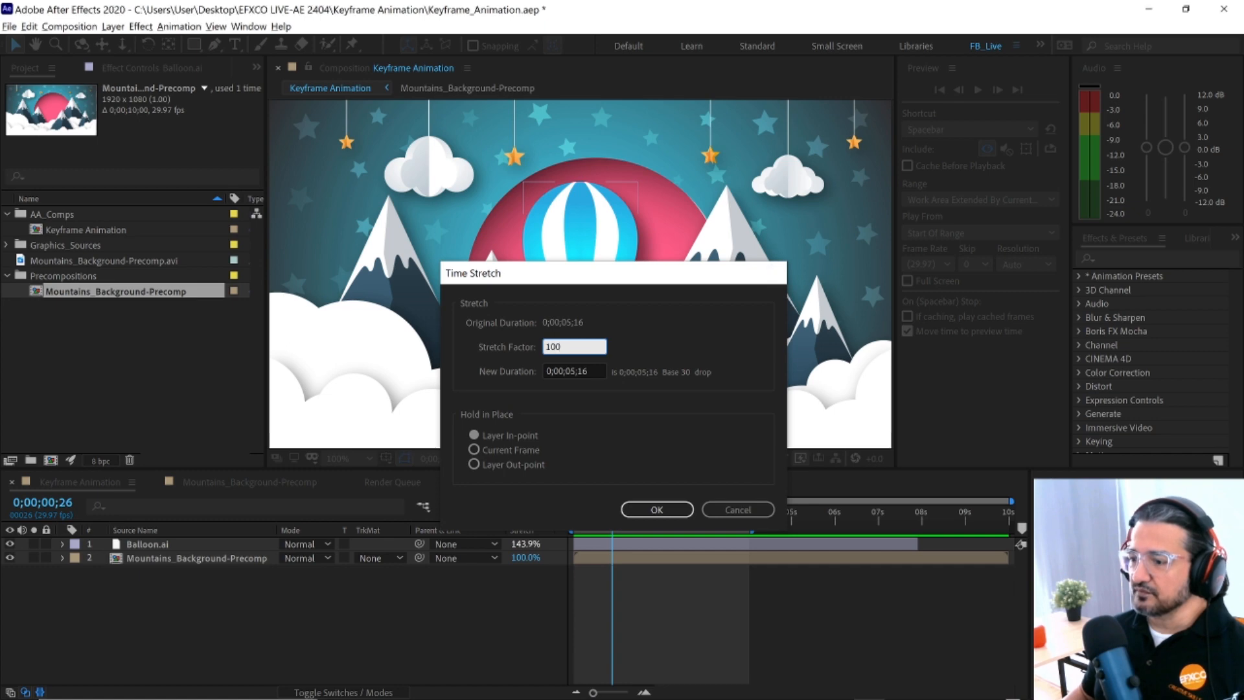
key(Return)
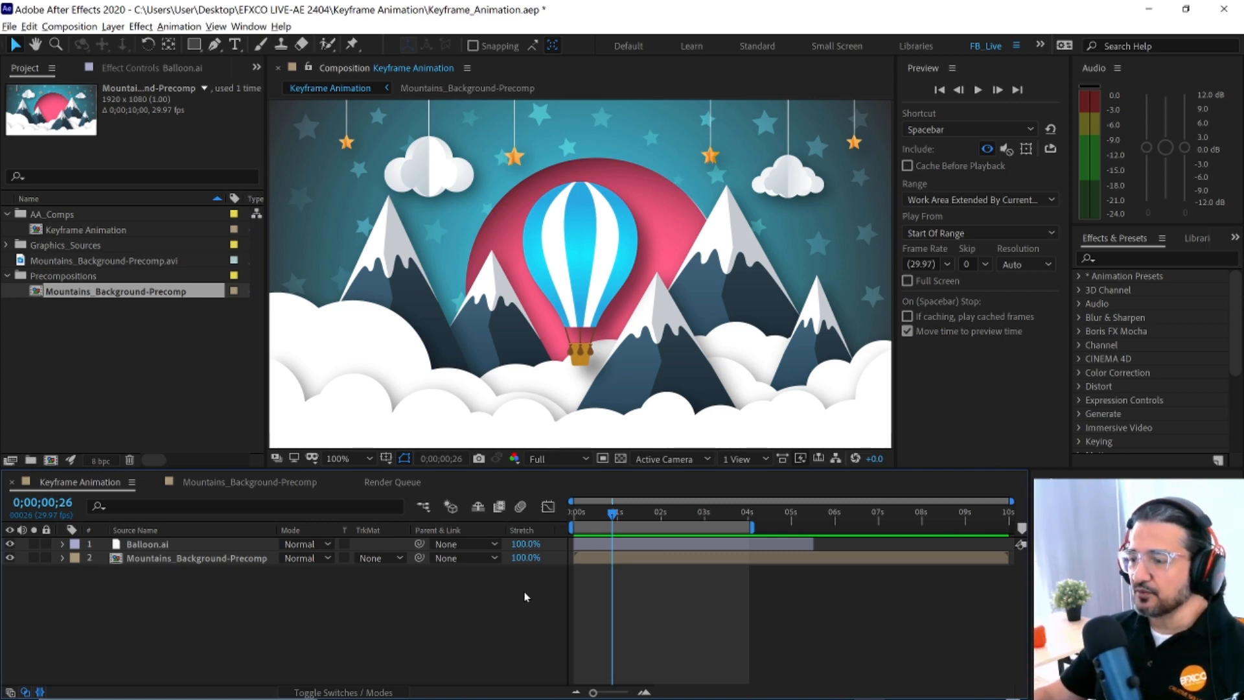
- Open the Mountains_Background-Precomp timeline and enlarge the timeline area upward to fit all 15 layers
click(176, 546)
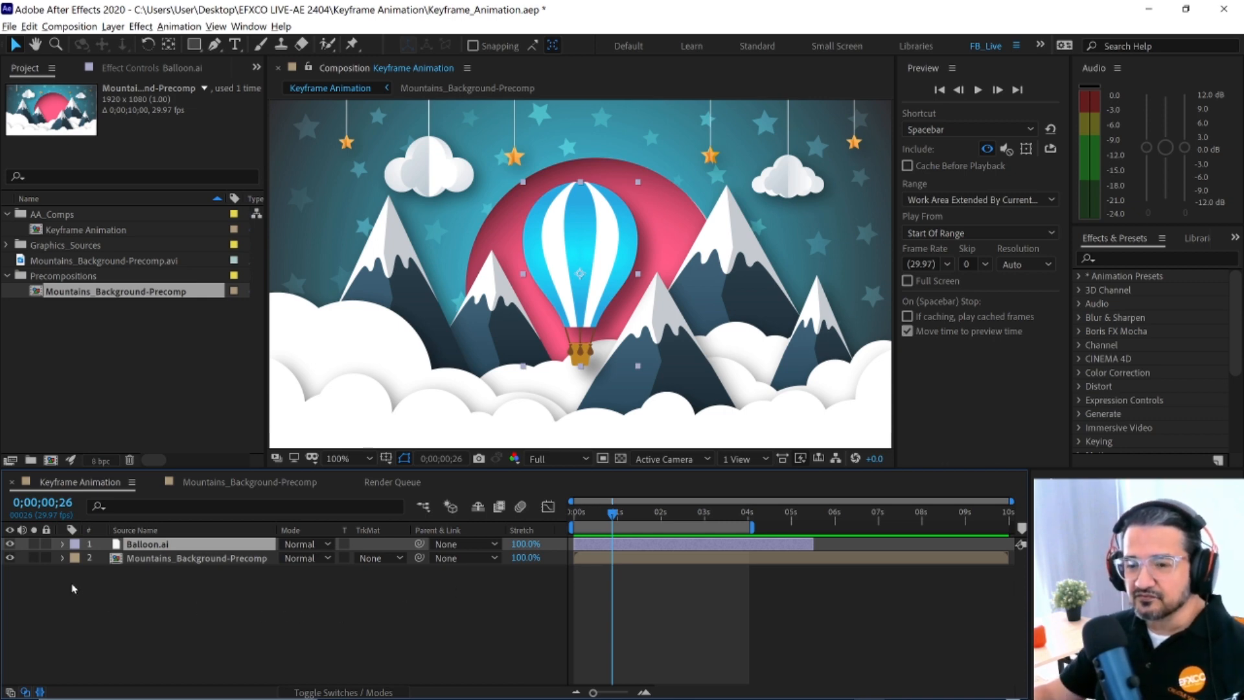
click(211, 487)
drag(348, 468, 351, 400)
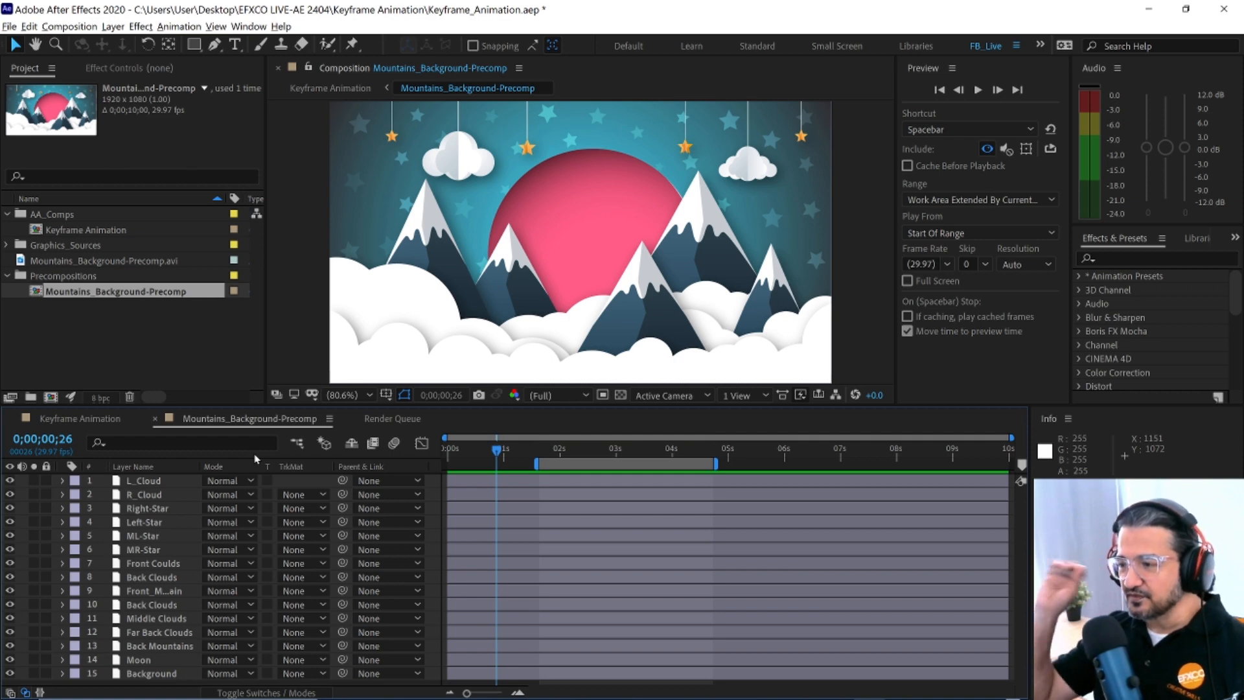
- Hide every layer of the mountains precomp, show only L_Cloud, and turn the visibility of the remaining layers back on
drag(10, 483, 10, 677)
click(9, 480)
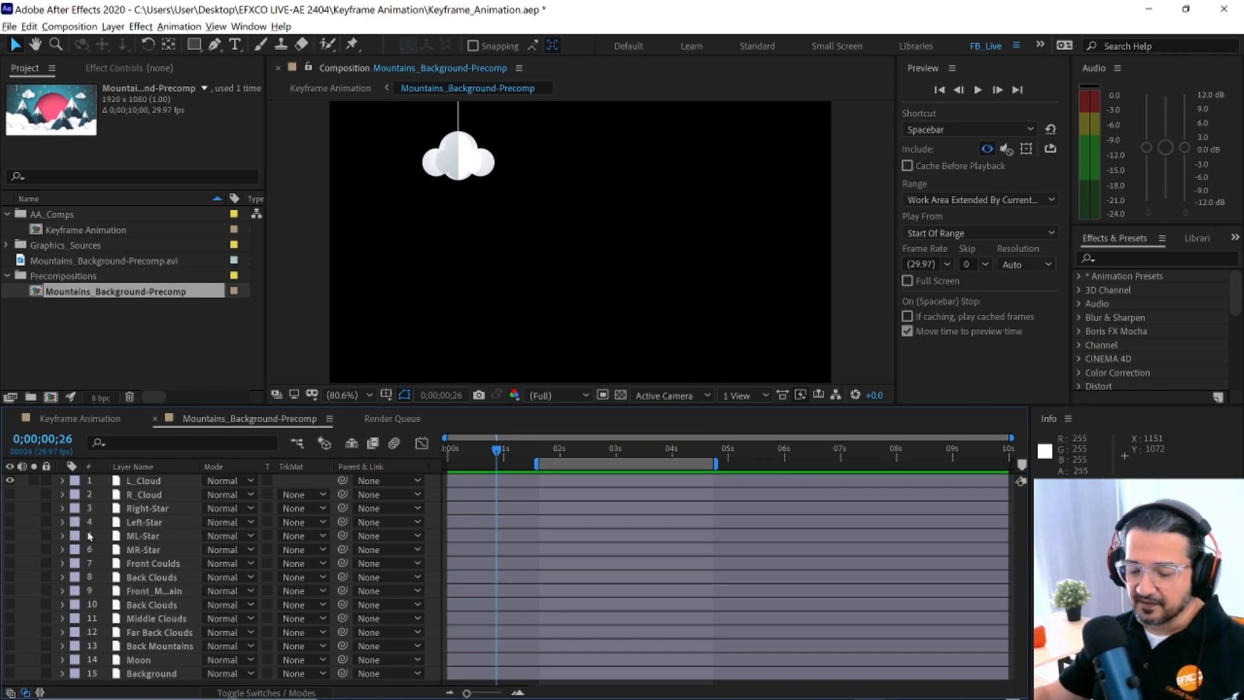
drag(10, 494, 19, 647)
drag(8, 495, 10, 673)
- Solo the layers from R_Cloud to Back Mountains, turn their solo off again, and deselect all layers
click(34, 495)
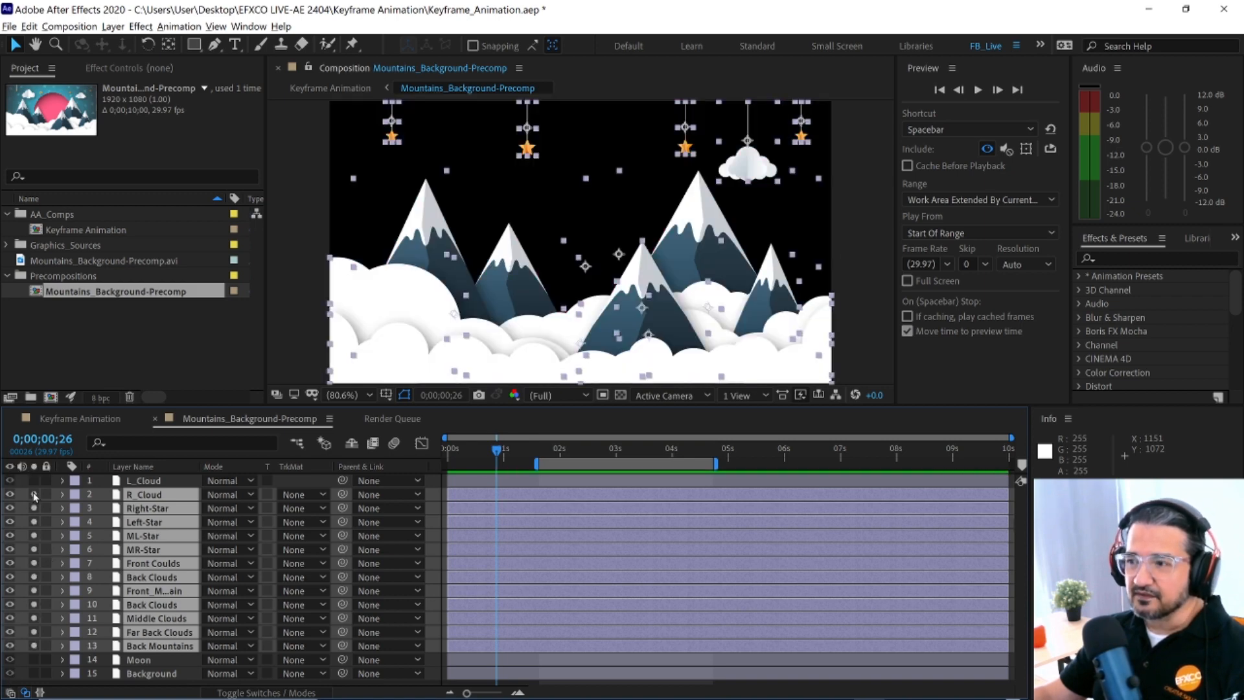
click(34, 495)
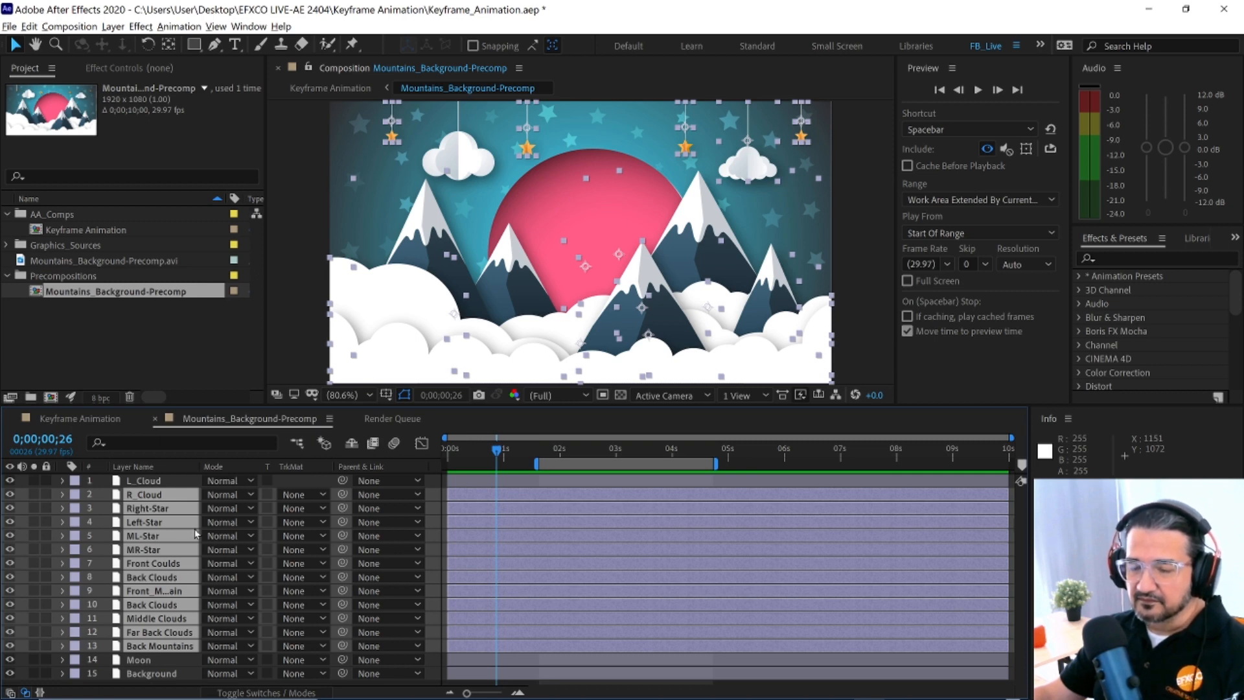
key(ctrl+shift+a)
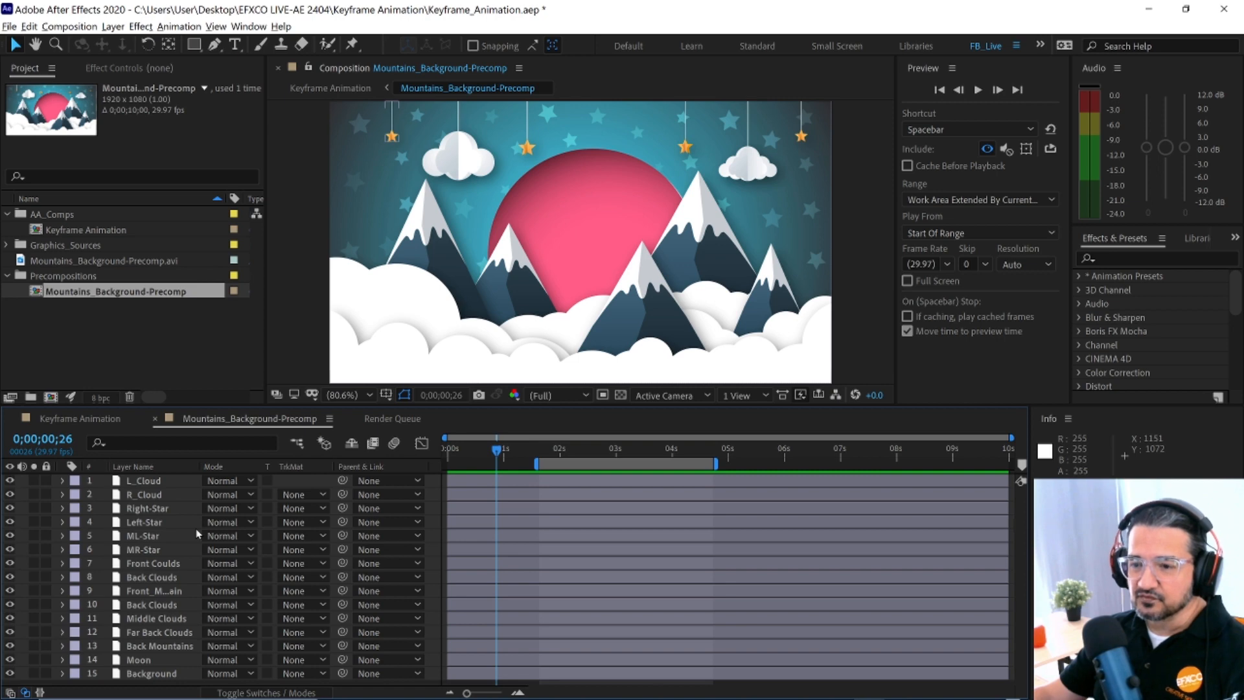
- Solo the L_Cloud, R_Cloud and Right-Star layers to preview them in isolation, and turn their solo switches off again
click(33, 481)
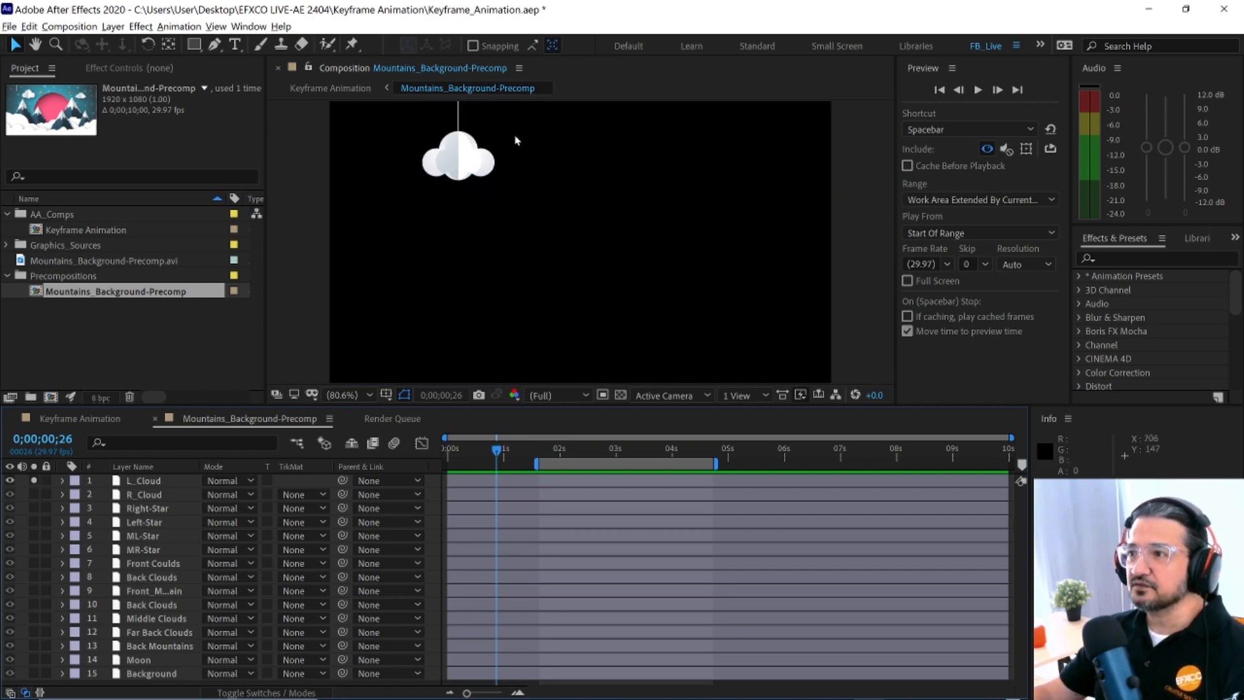
click(33, 481)
click(34, 481)
click(34, 495)
click(34, 508)
click(35, 508)
click(34, 495)
click(33, 481)
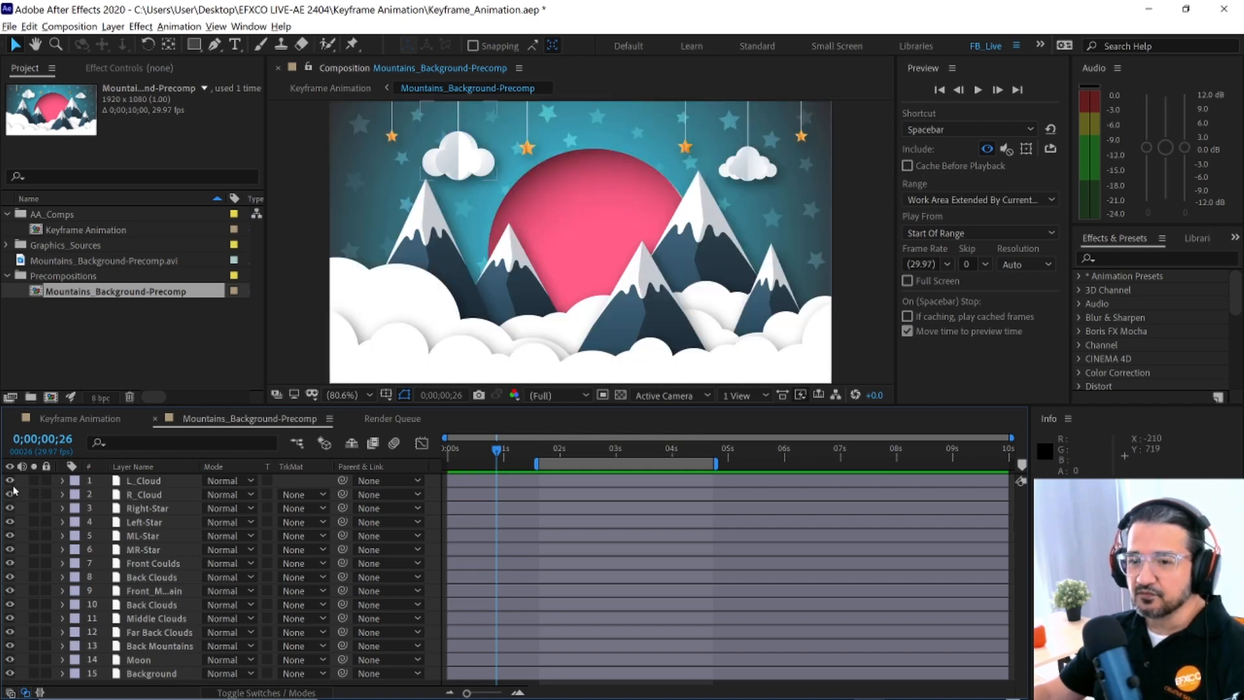
click(46, 481)
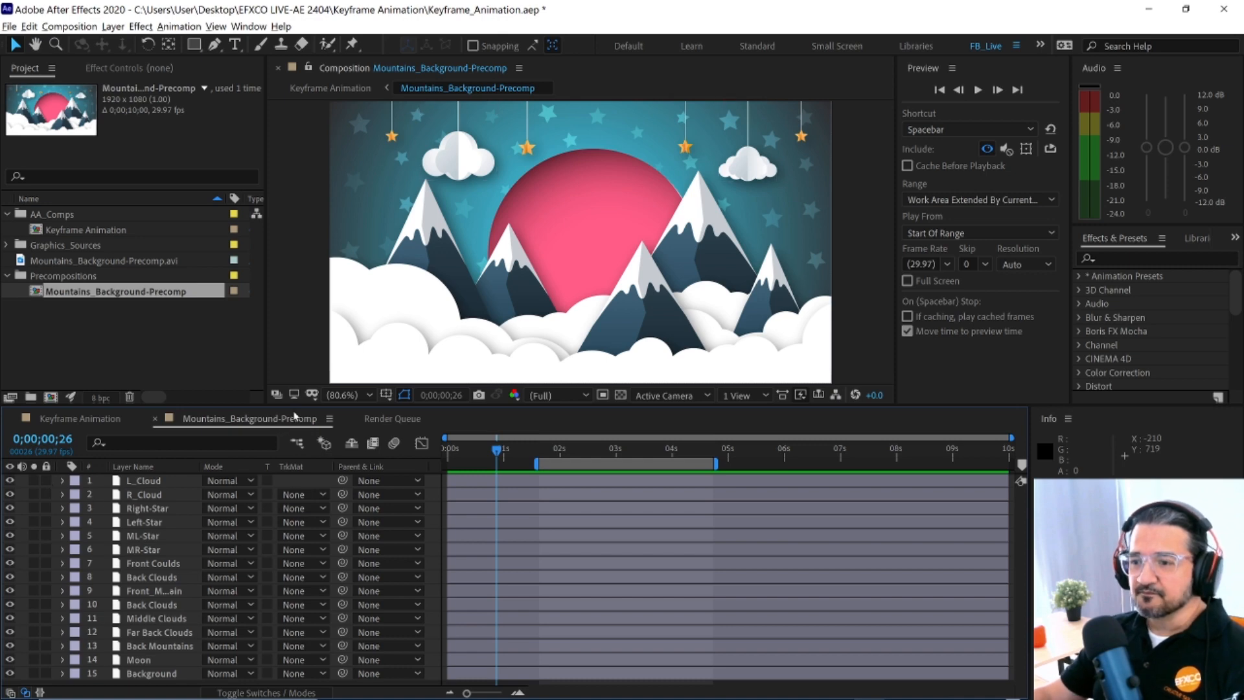
- Enlarge the timeline area until all 15 layers fit, and show the layer switches in place of the mode columns
drag(226, 406, 226, 361)
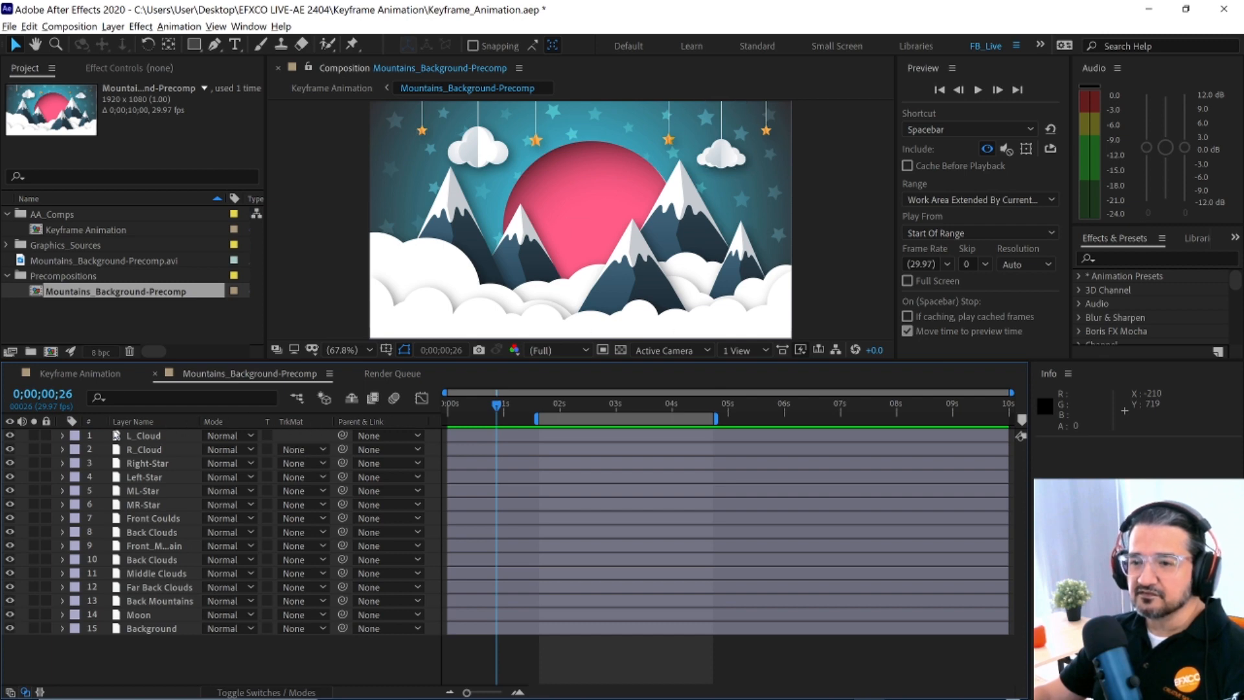
click(269, 693)
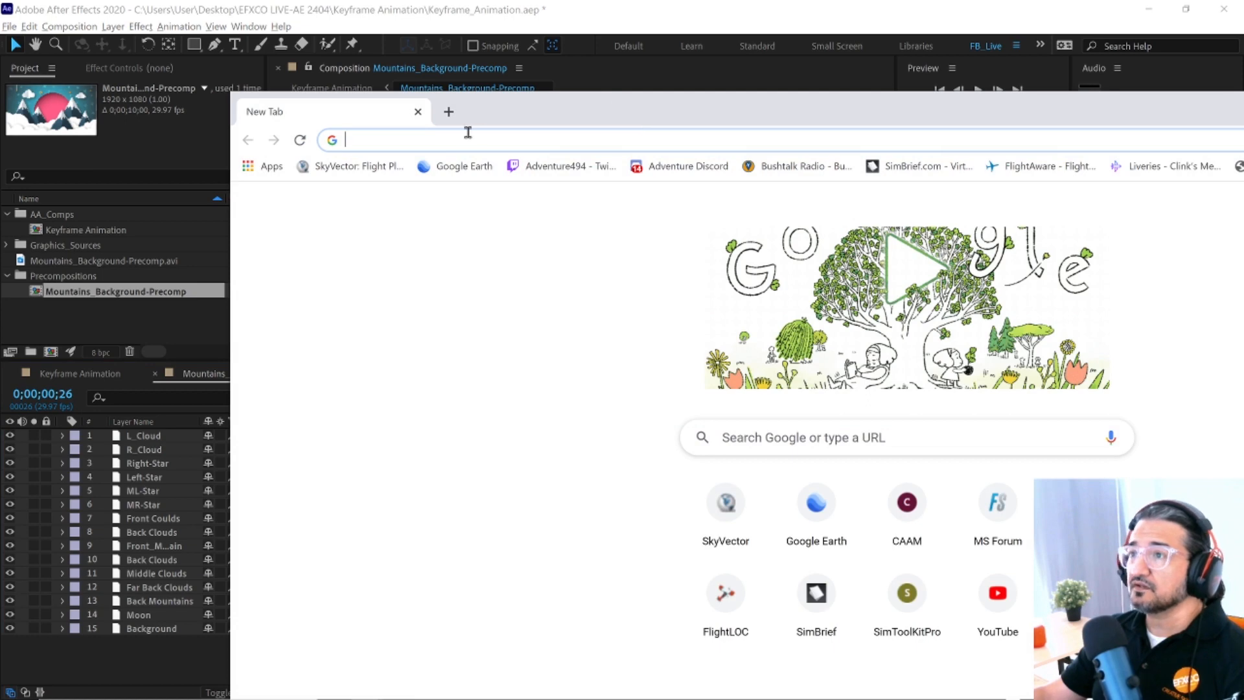
- In the web browser, search Google for "killjoy" and look at the image results
click(453, 141)
text(ki)
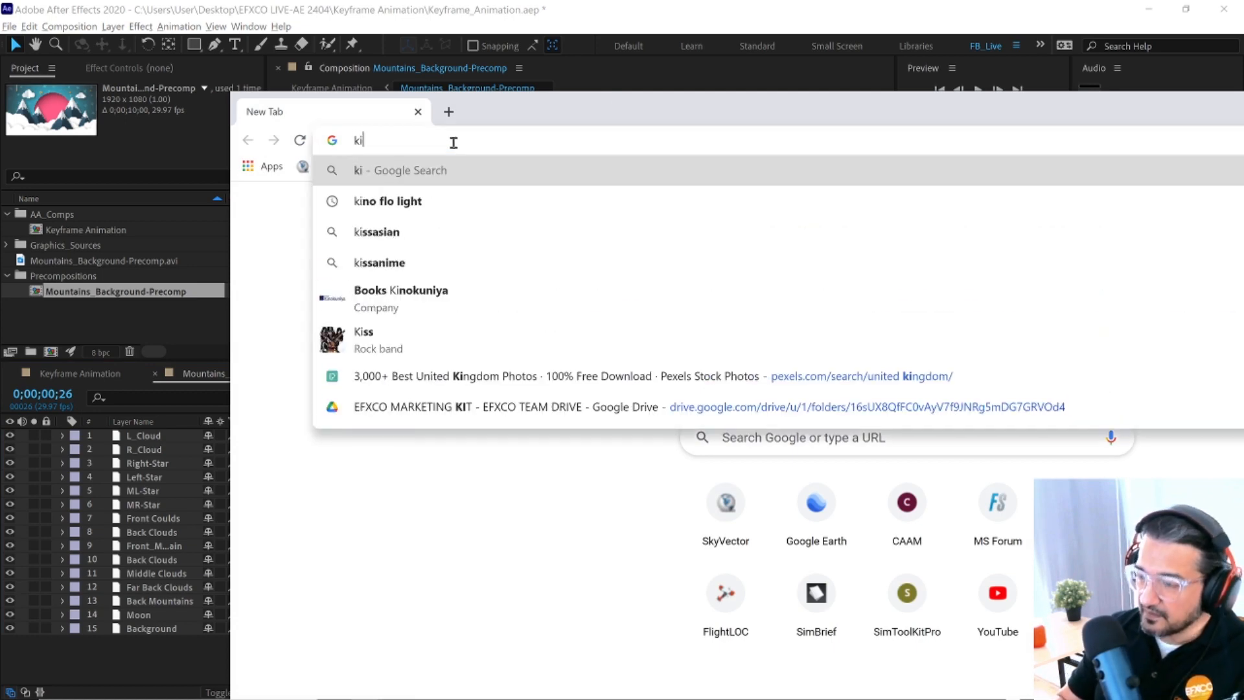
text(lljoy)
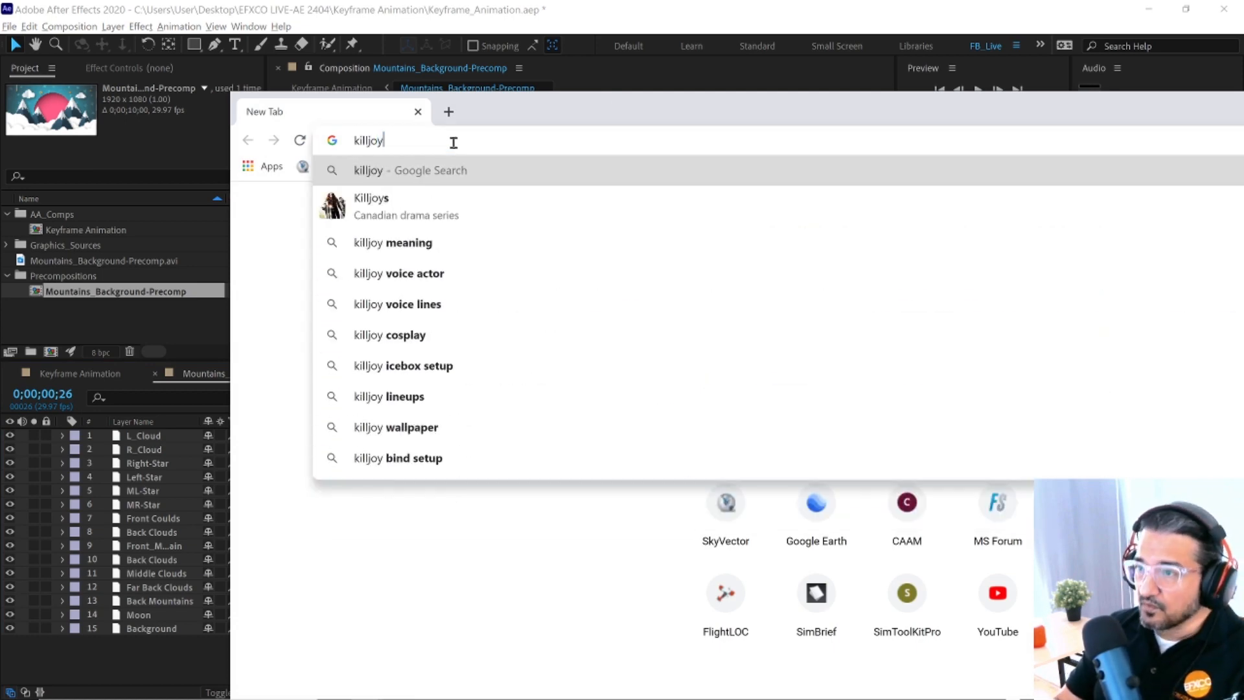
key(Return)
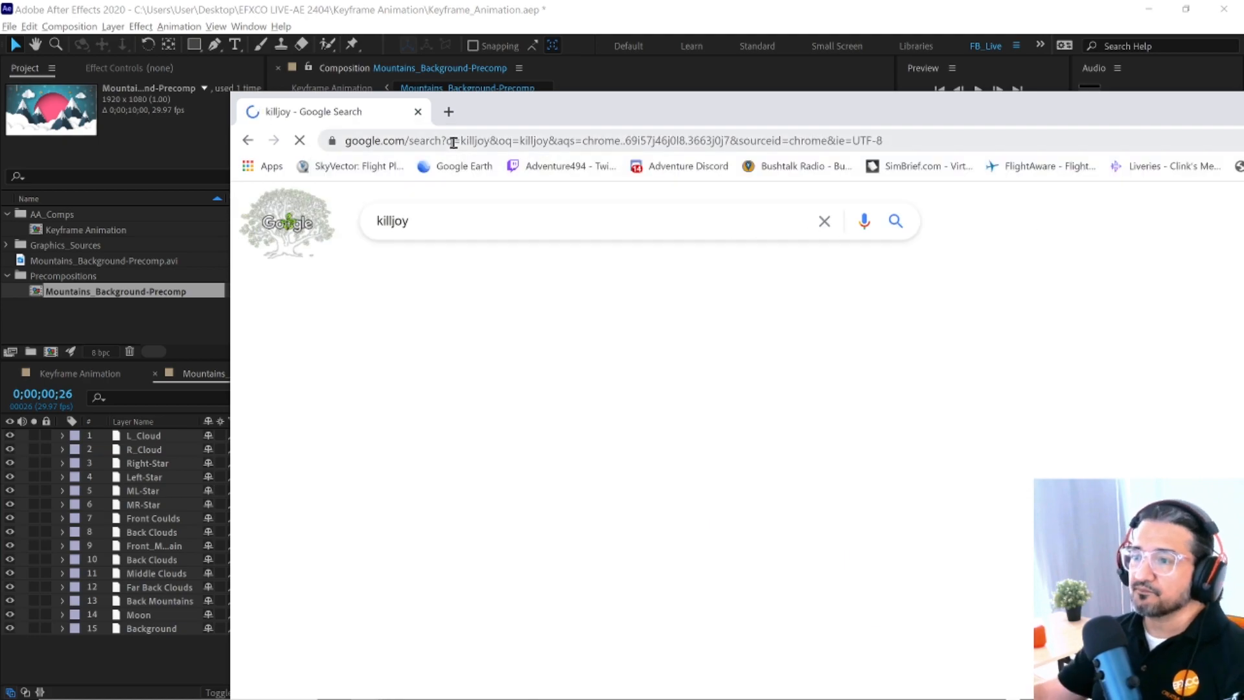
click(461, 274)
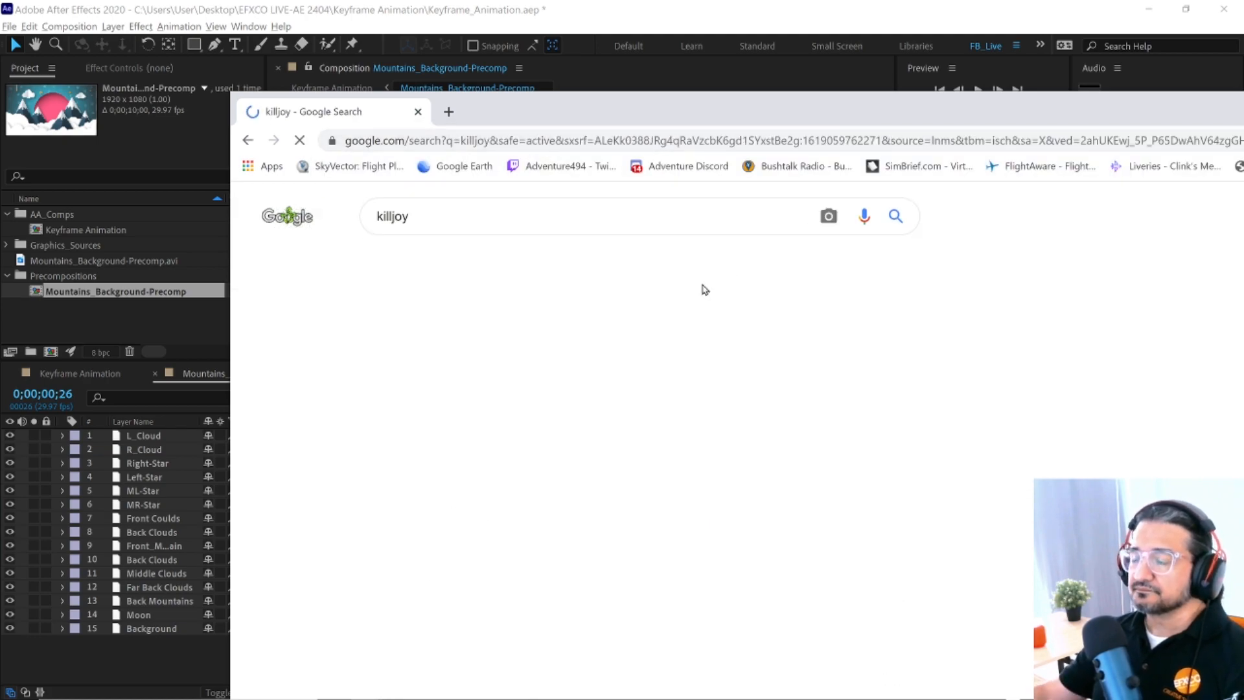
scroll(554, 388, down, 2)
scroll(554, 389, up, 2)
- Refine the image search to "killjoy icon" and look through the results
click(437, 214)
text(icon)
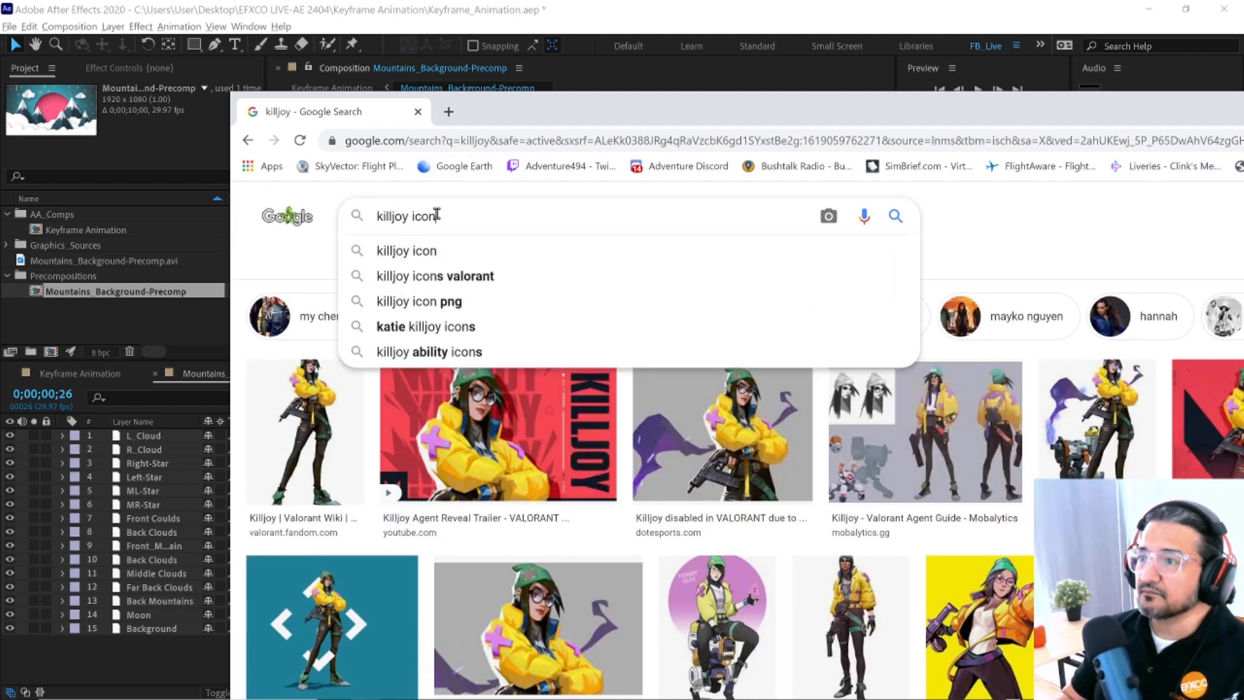
key(Return)
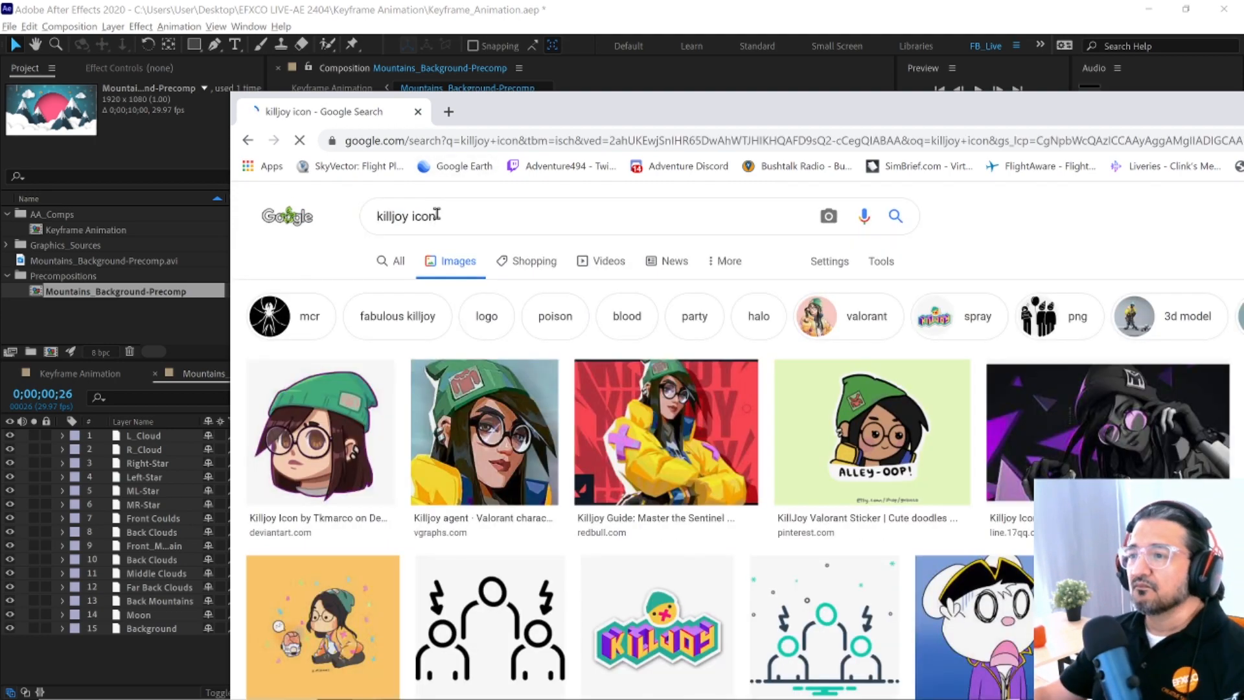
scroll(595, 341, down, 10)
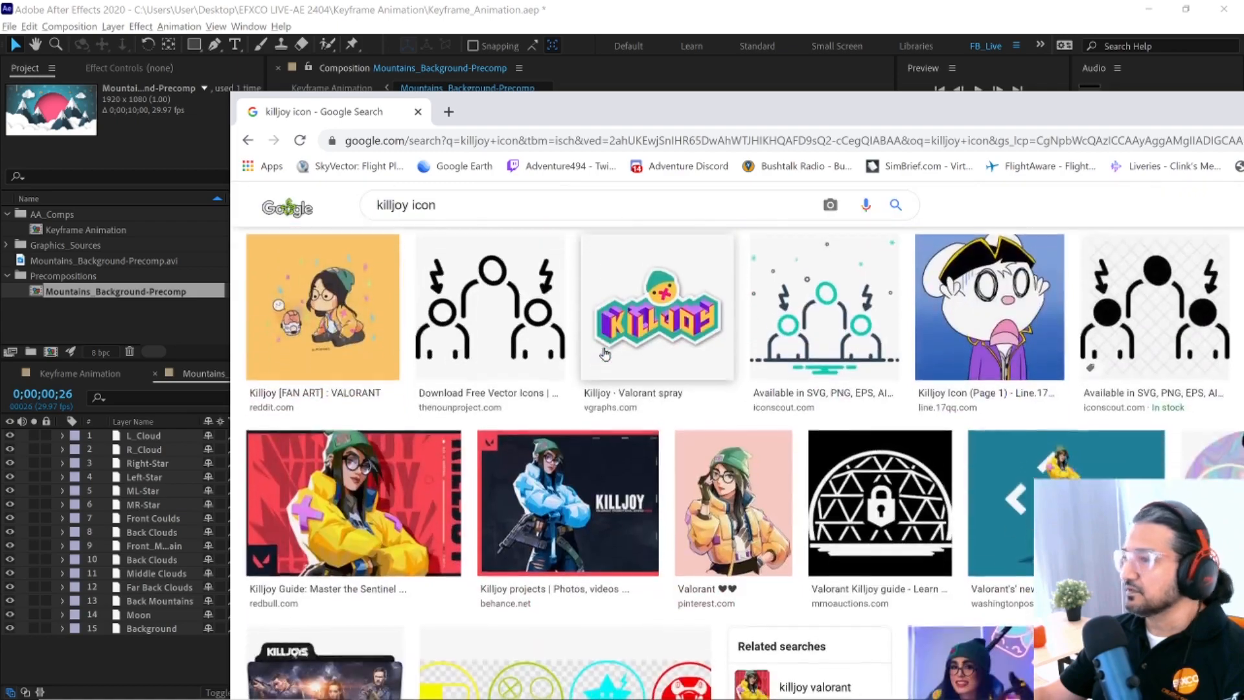
scroll(604, 353, up, 5)
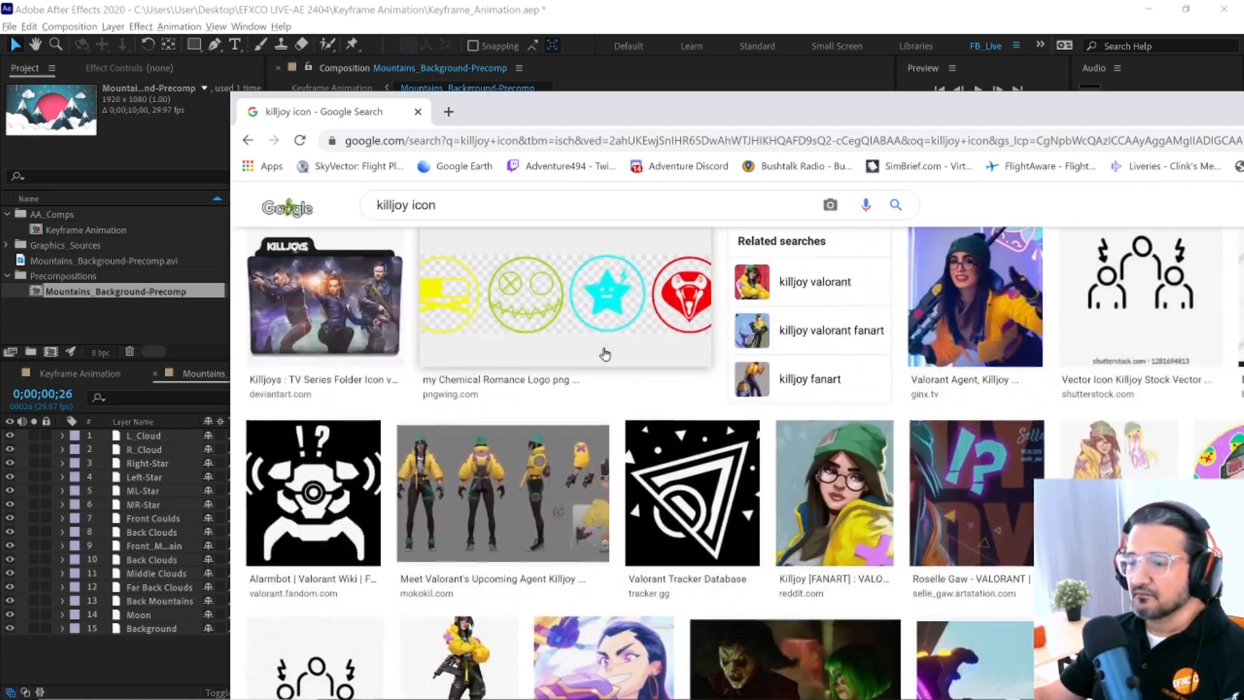
scroll(605, 353, up, 6)
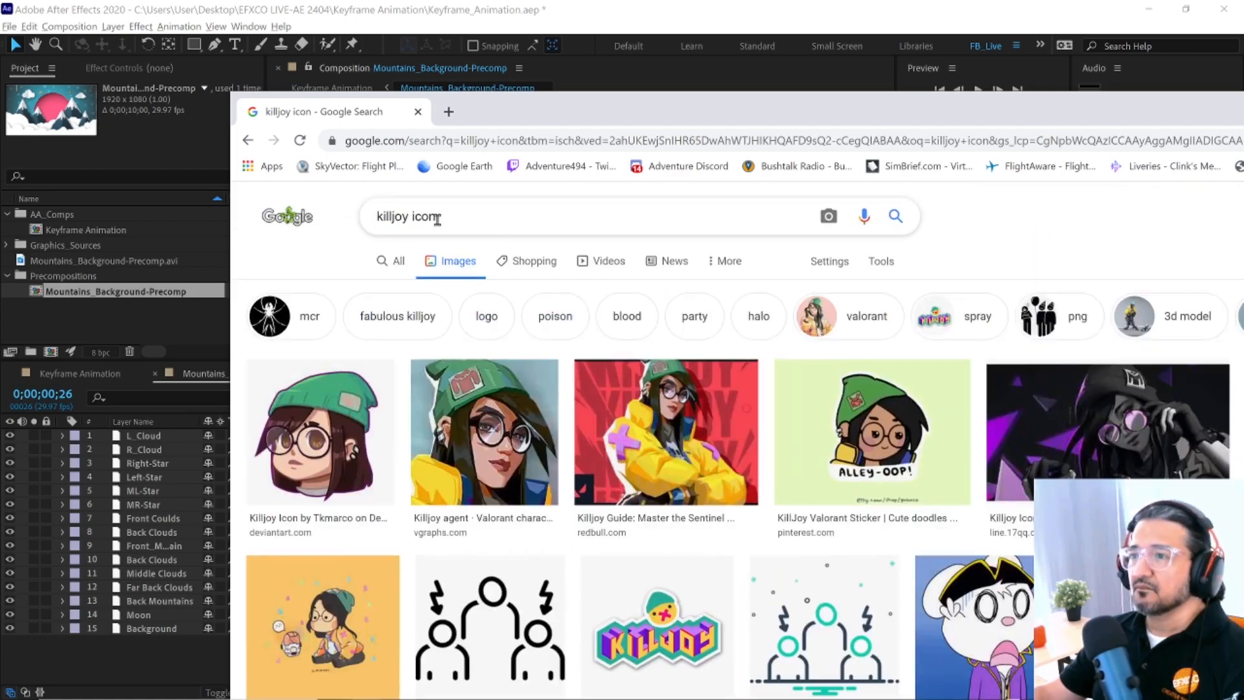
drag(444, 215, 363, 217)
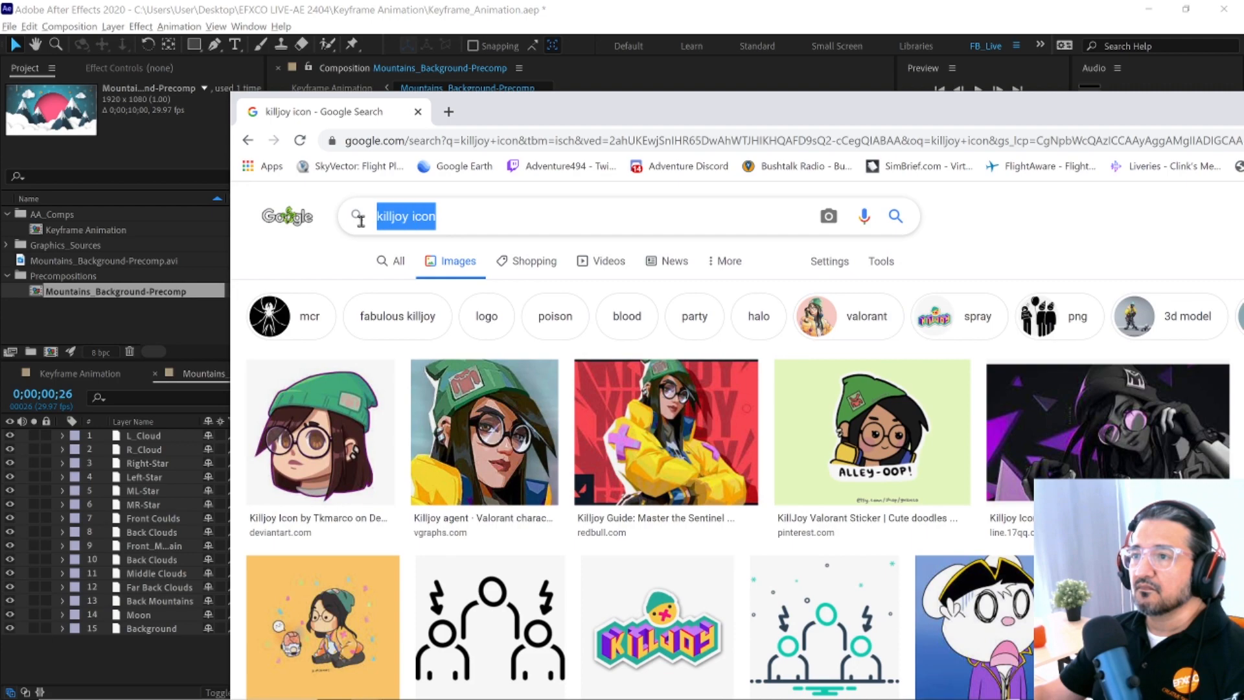
- Return to the original web search, change it to "killjoy icon for after effects" and look through the image results
click(248, 140)
click(248, 140)
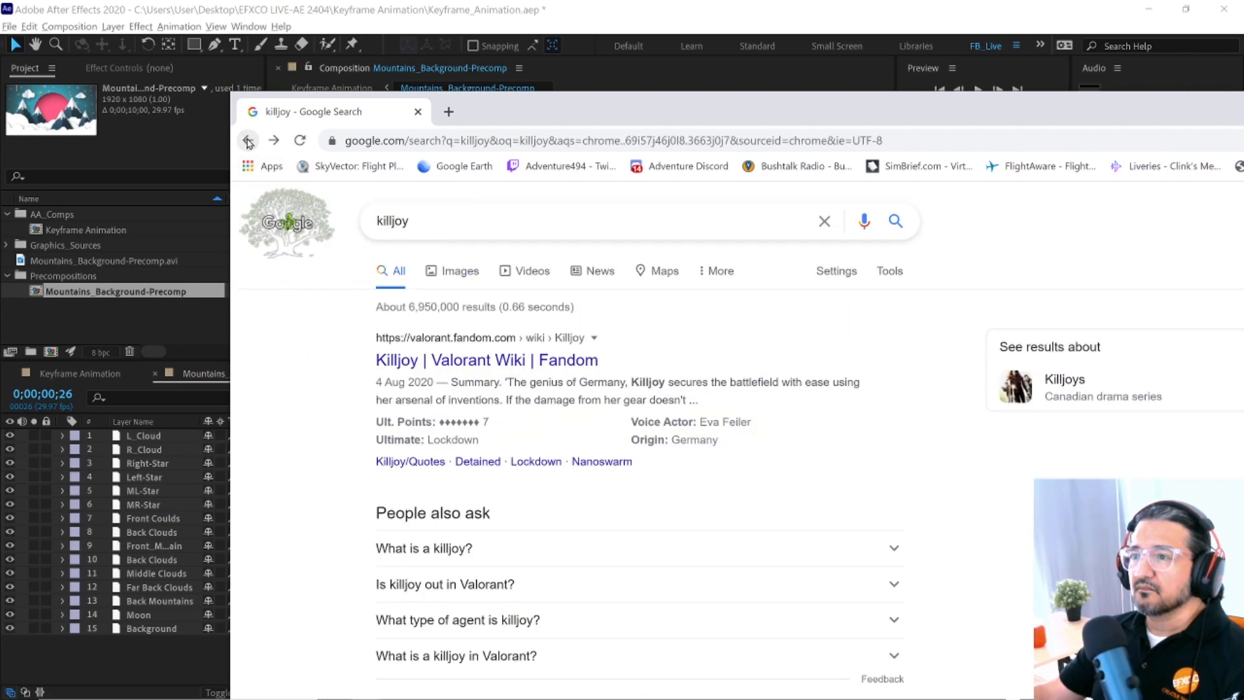
click(488, 221)
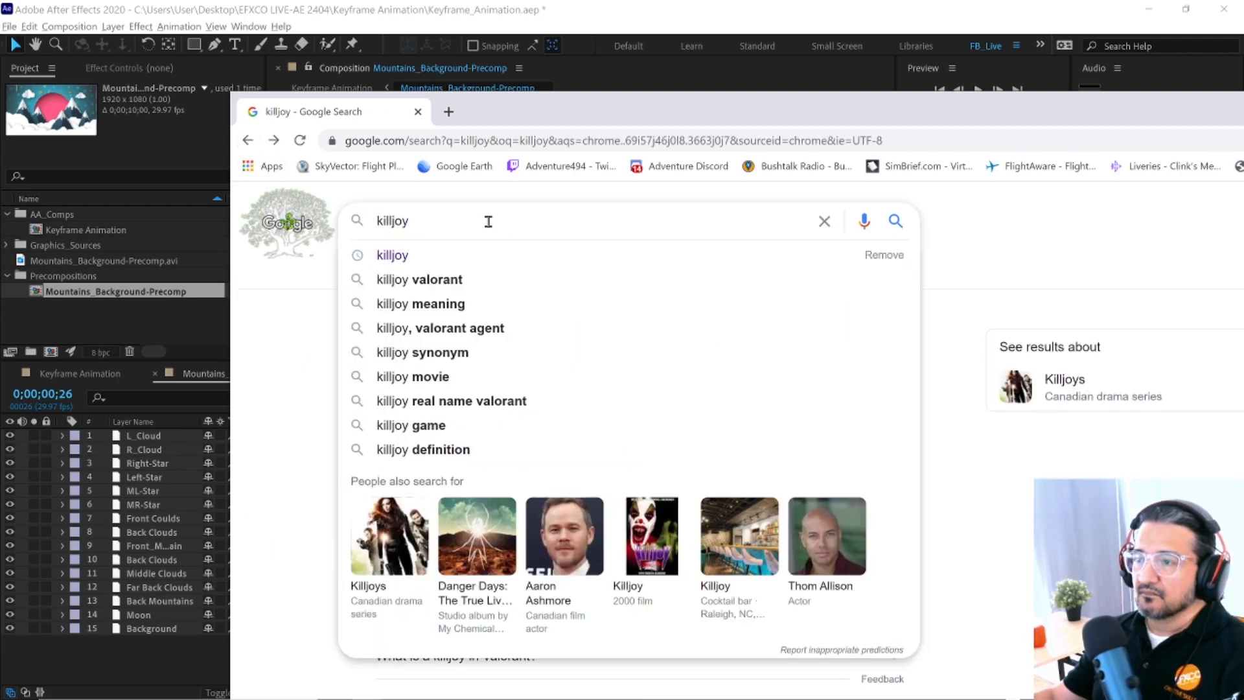
text(icon for )
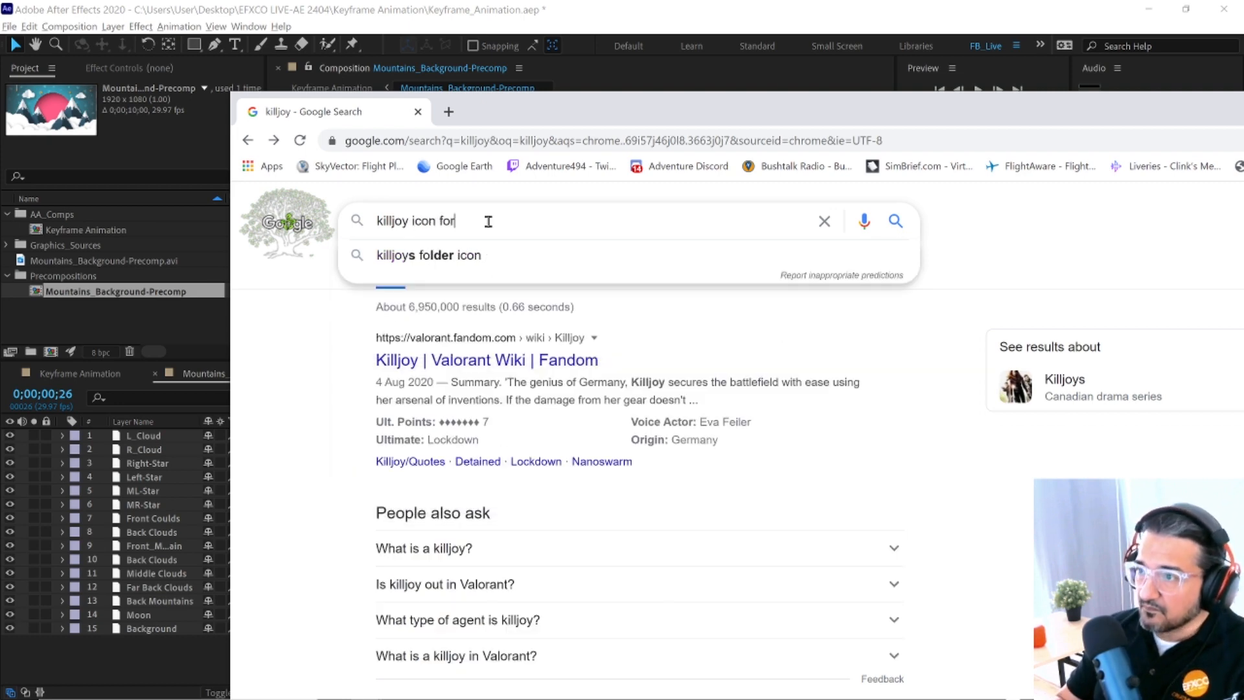
text(after)
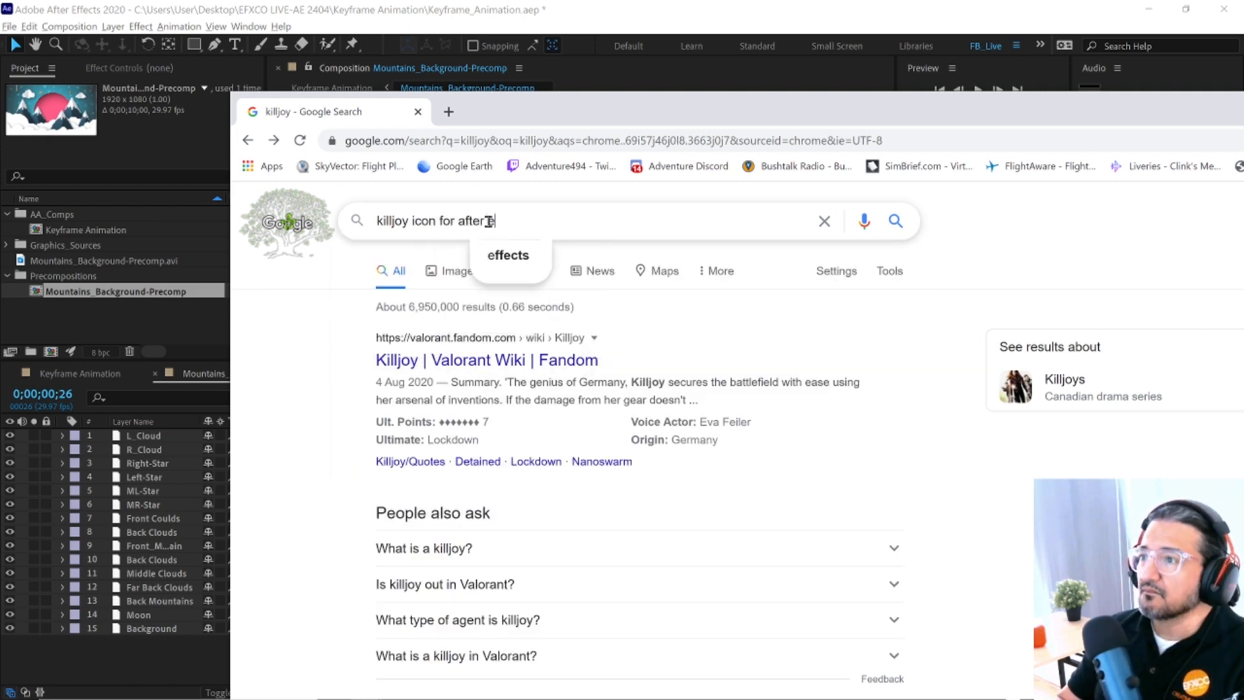
text( effects)
key(Return)
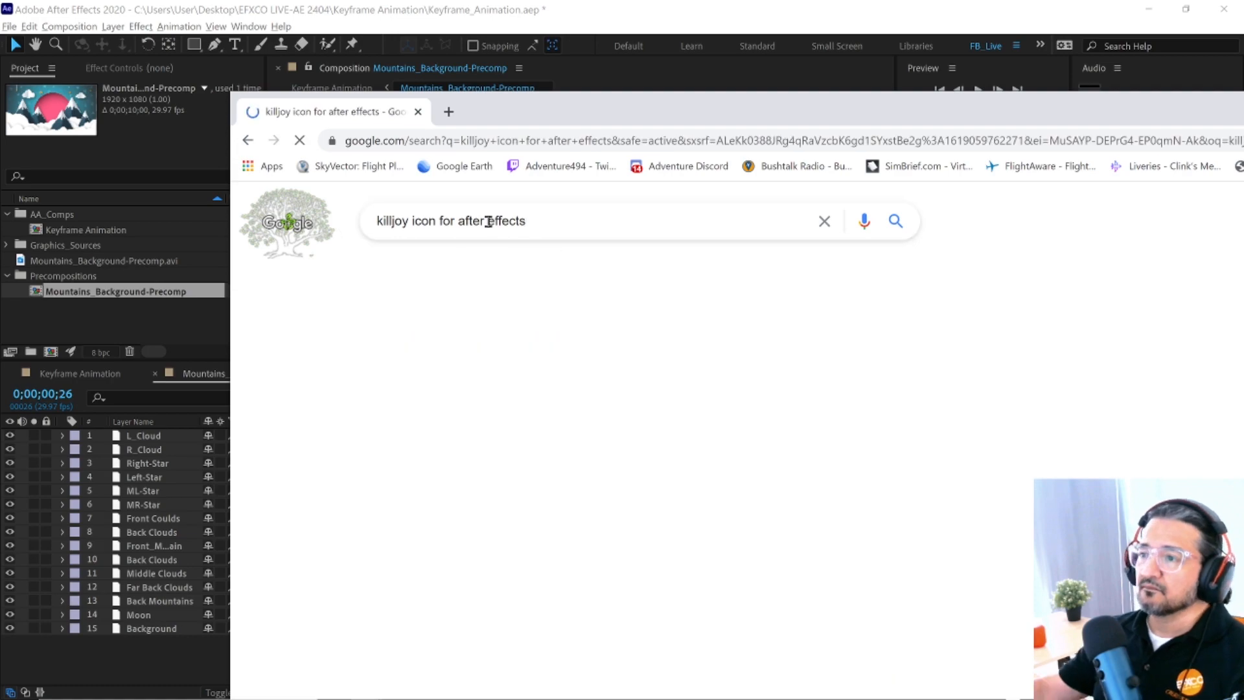
click(458, 272)
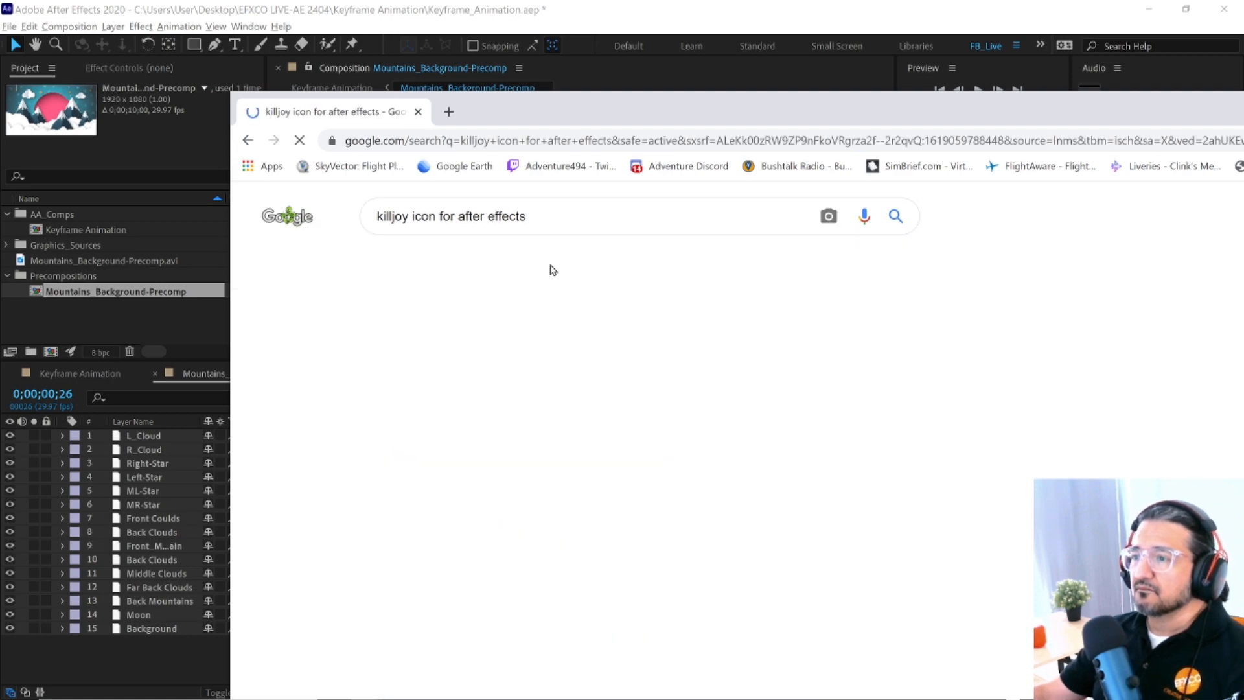
scroll(589, 272, down, 10)
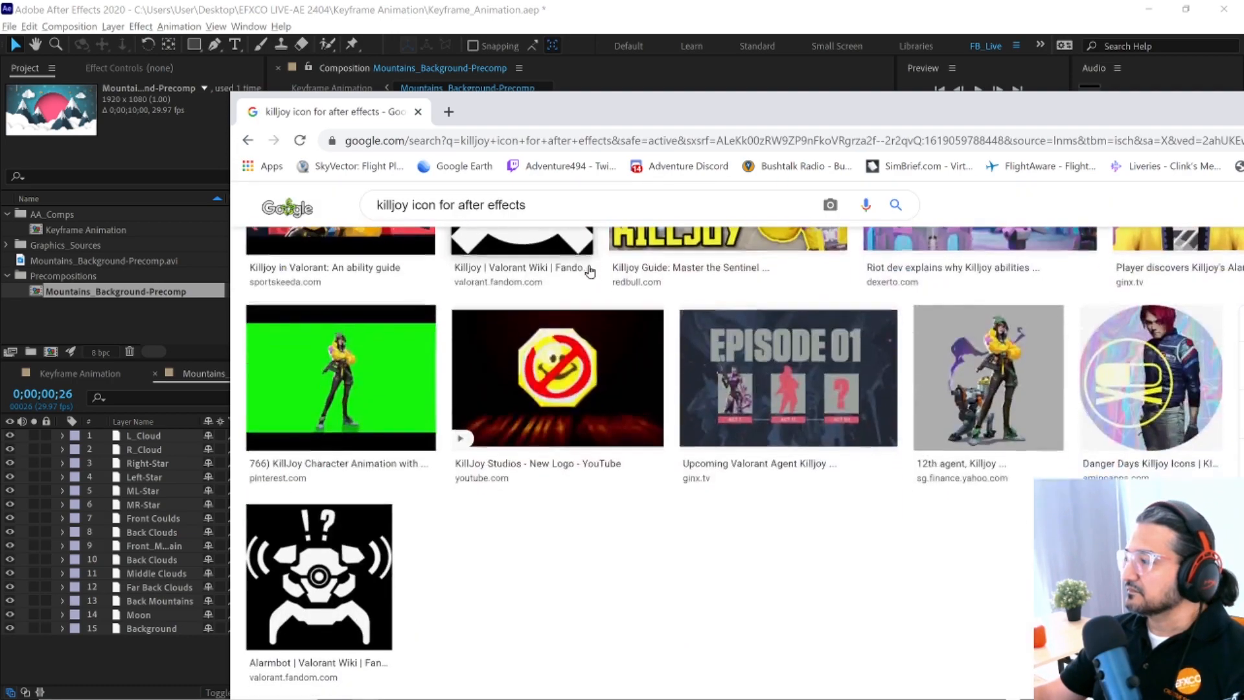
scroll(589, 272, down, 3)
scroll(590, 272, up, 15)
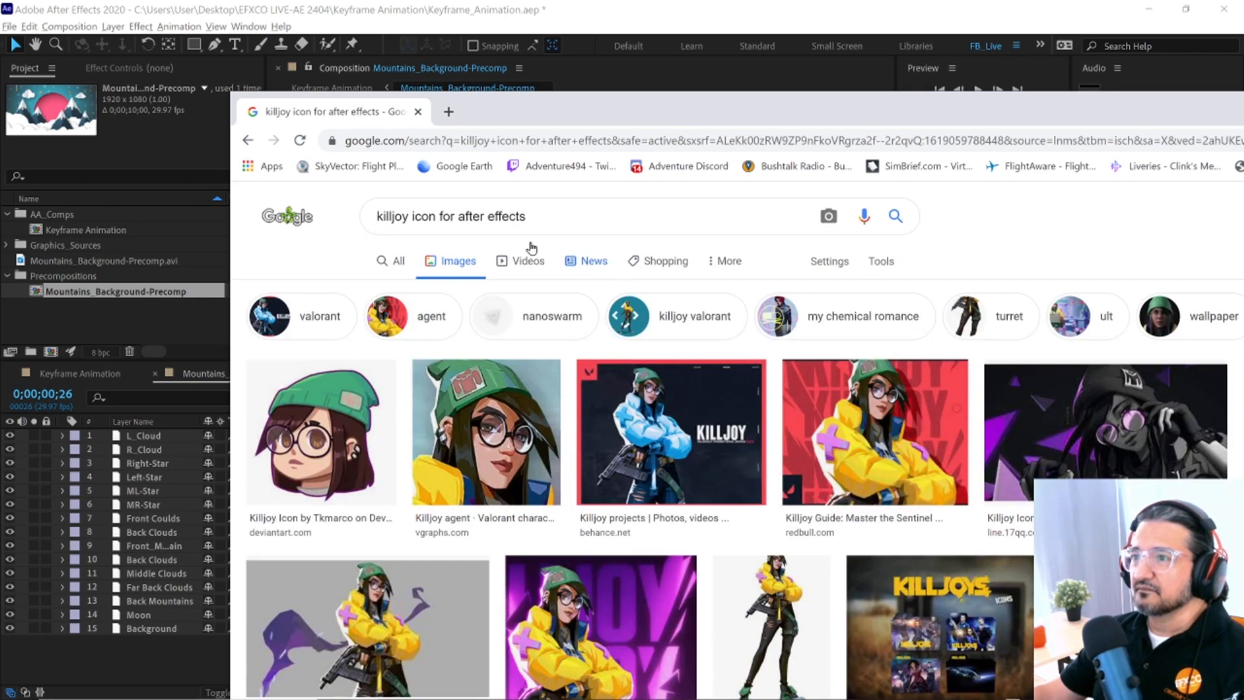
- Change the image search to "kill joy icon for after effects" and look through the results
click(392, 216)
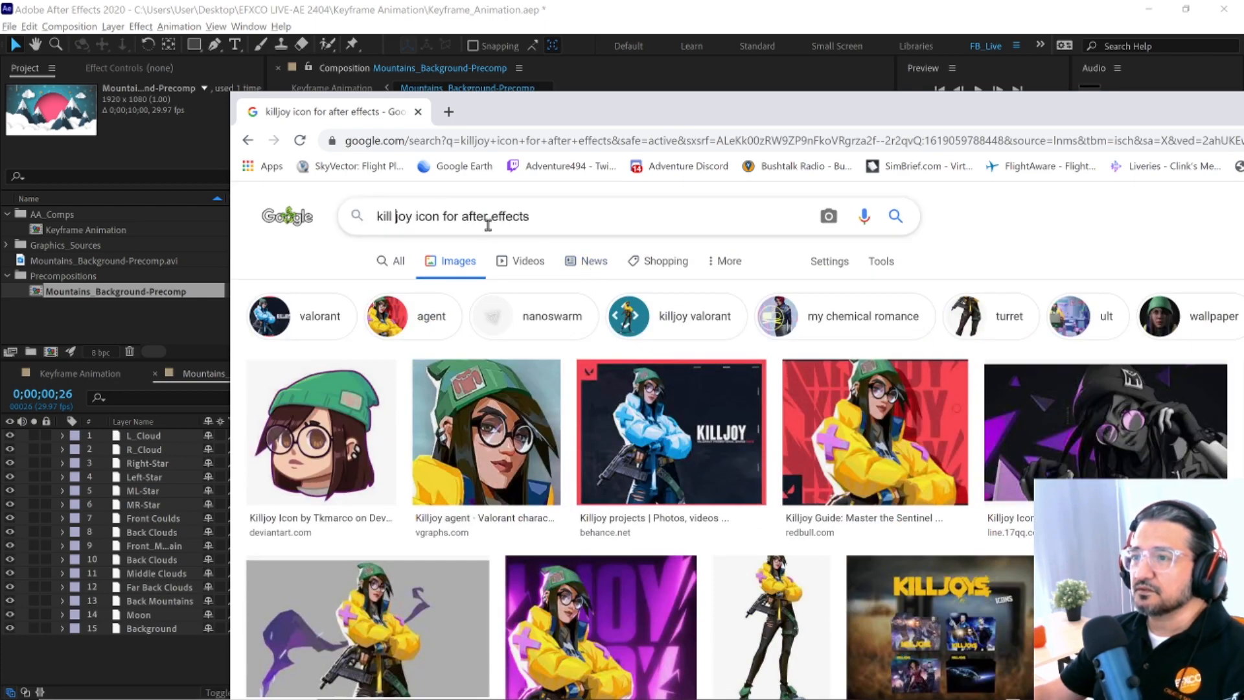
key(Return)
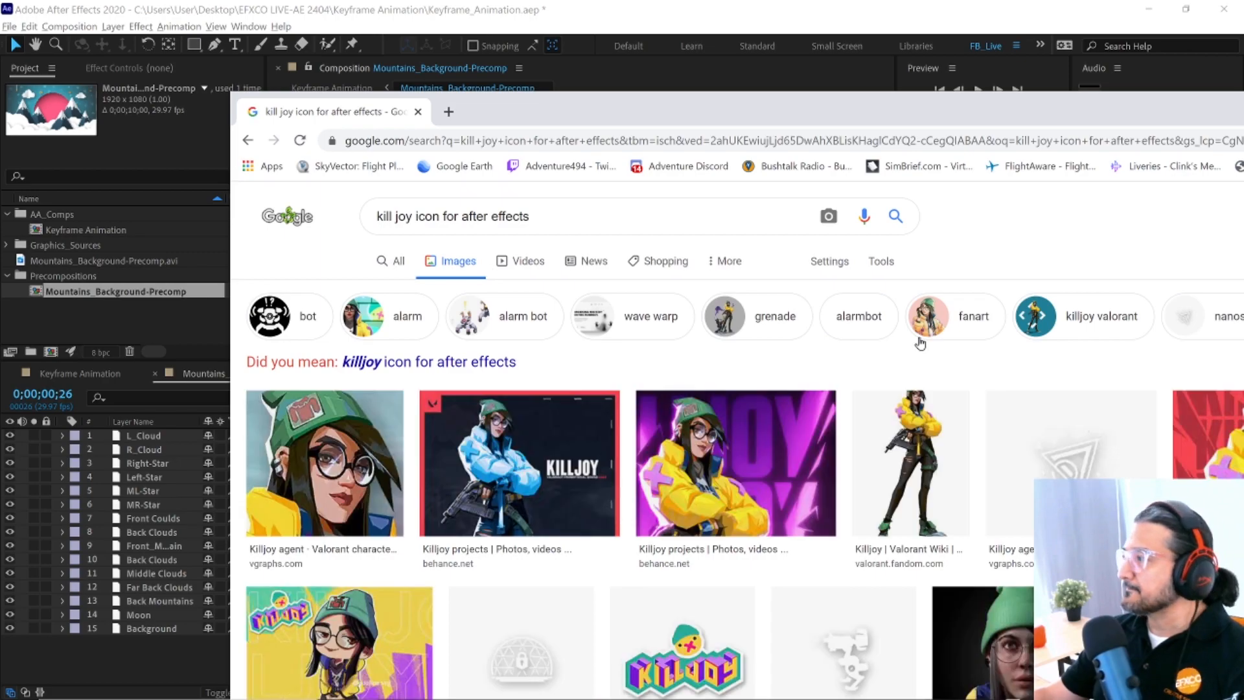
scroll(710, 363, down, 5)
scroll(710, 371, up, 5)
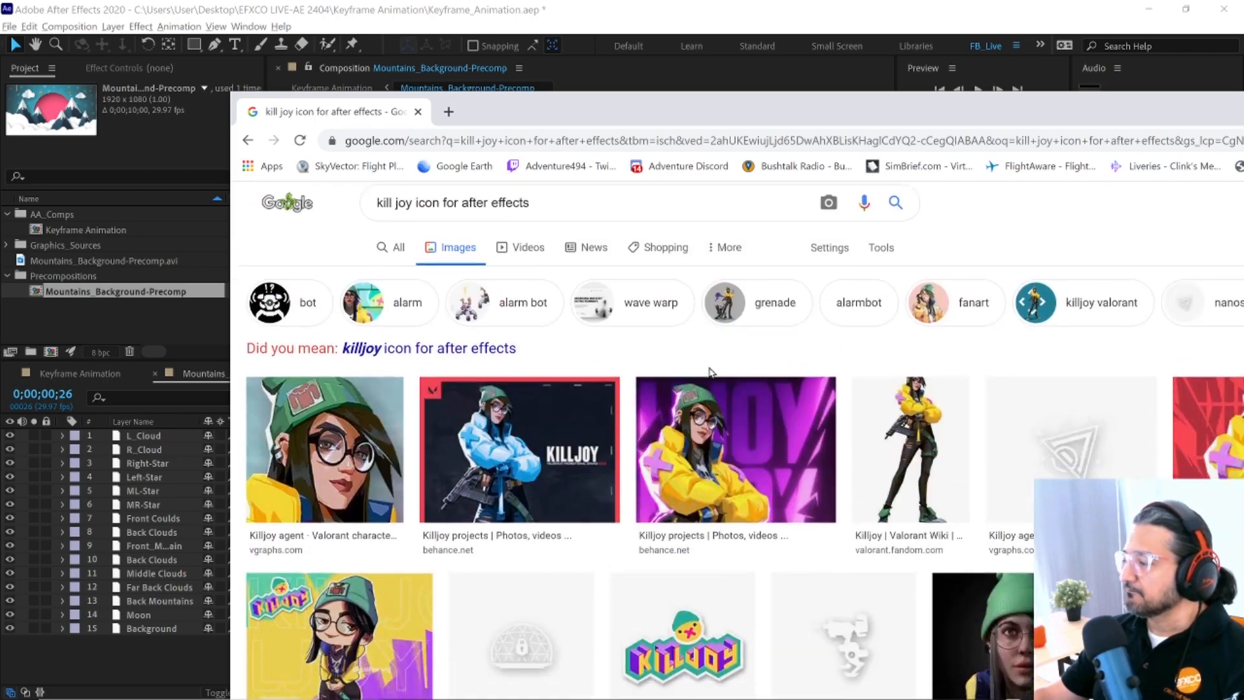
scroll(710, 371, down, 4)
scroll(710, 372, up, 2)
scroll(709, 374, down, 6)
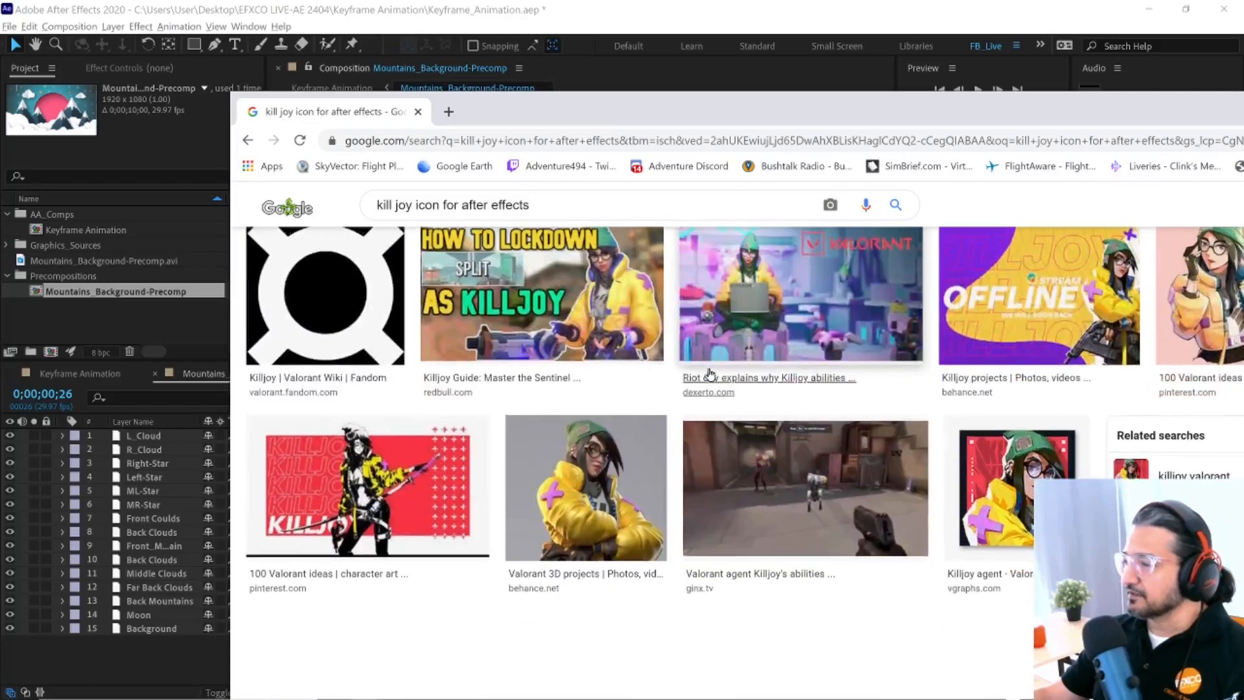
scroll(713, 375, up, 10)
- Restore the one-word "killjoy" spelling and shorten the image search to "killjoy" alone
click(399, 216)
key(BackSpace)
key(Return)
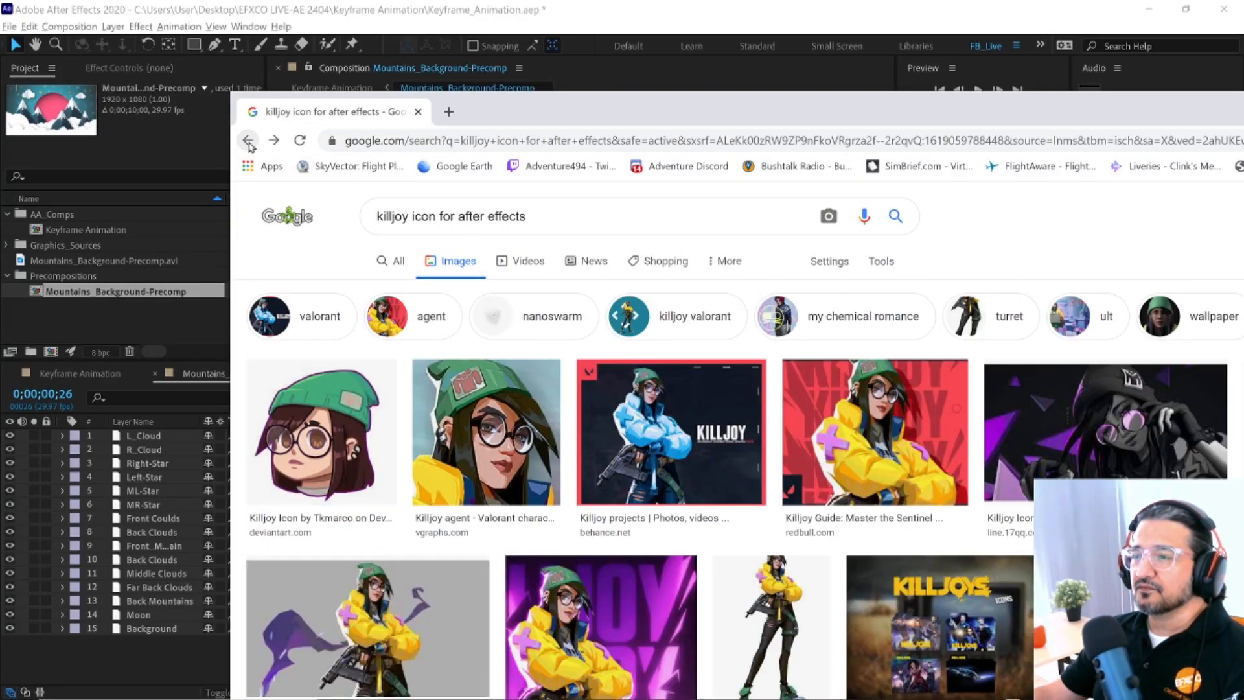
drag(409, 217, 594, 193)
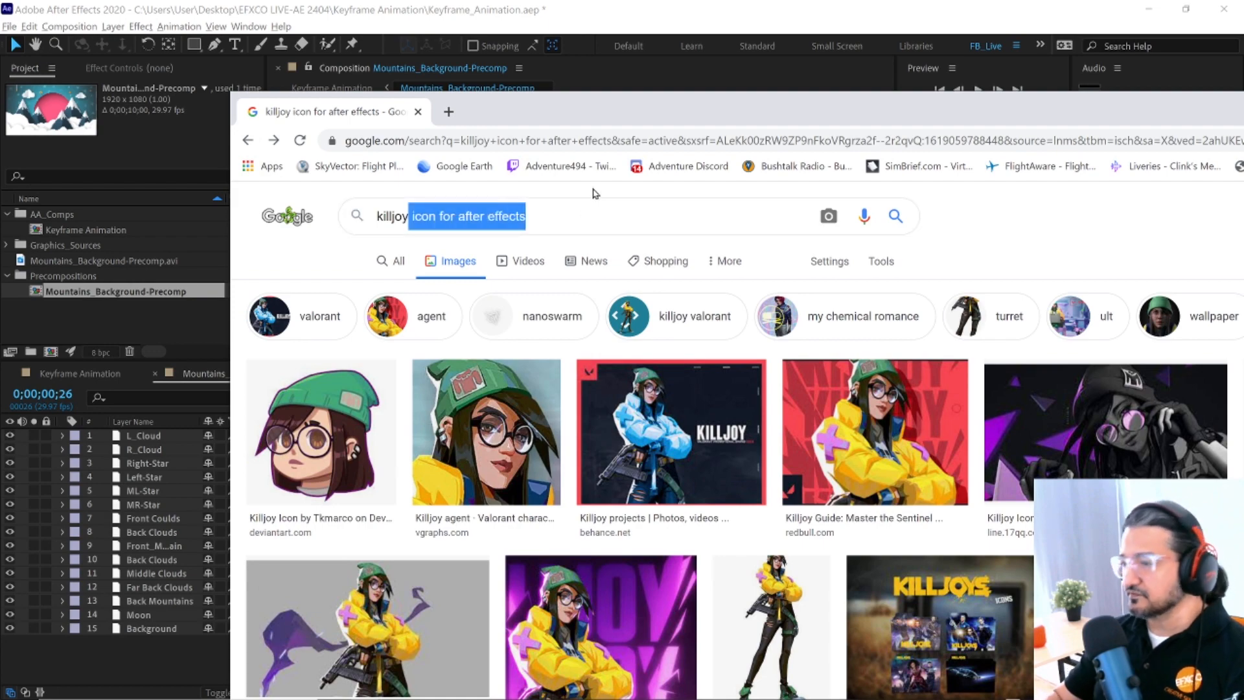
key(BackSpace)
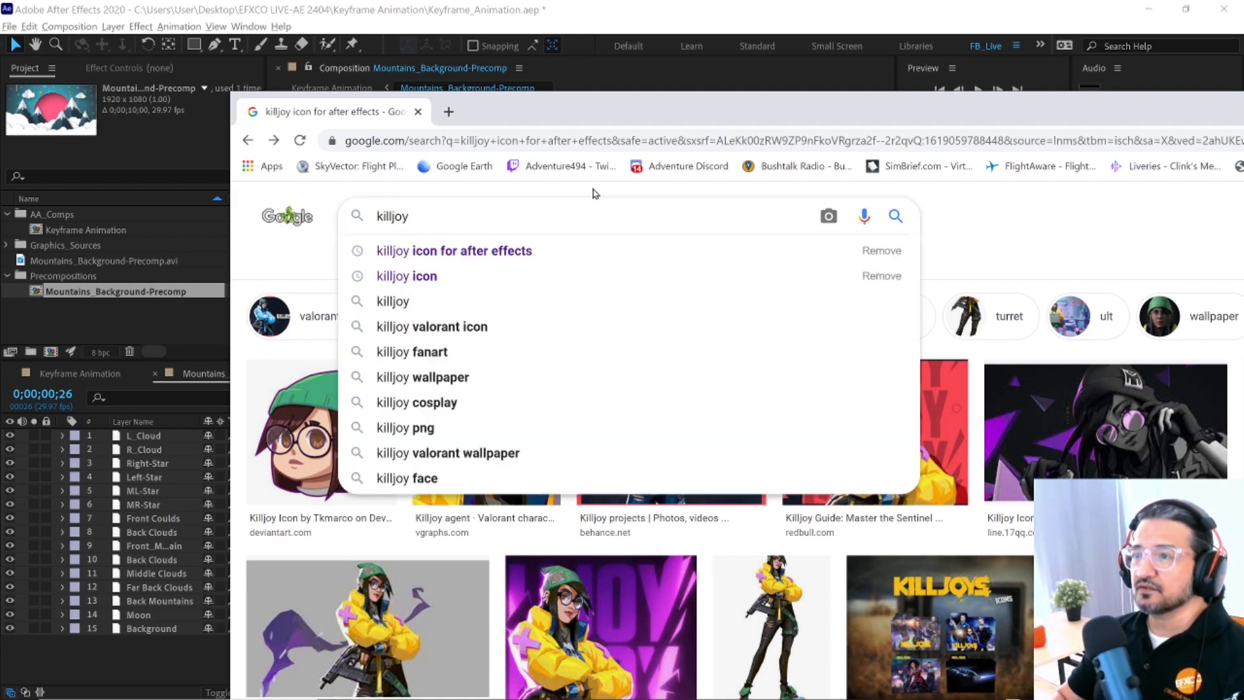
key(Return)
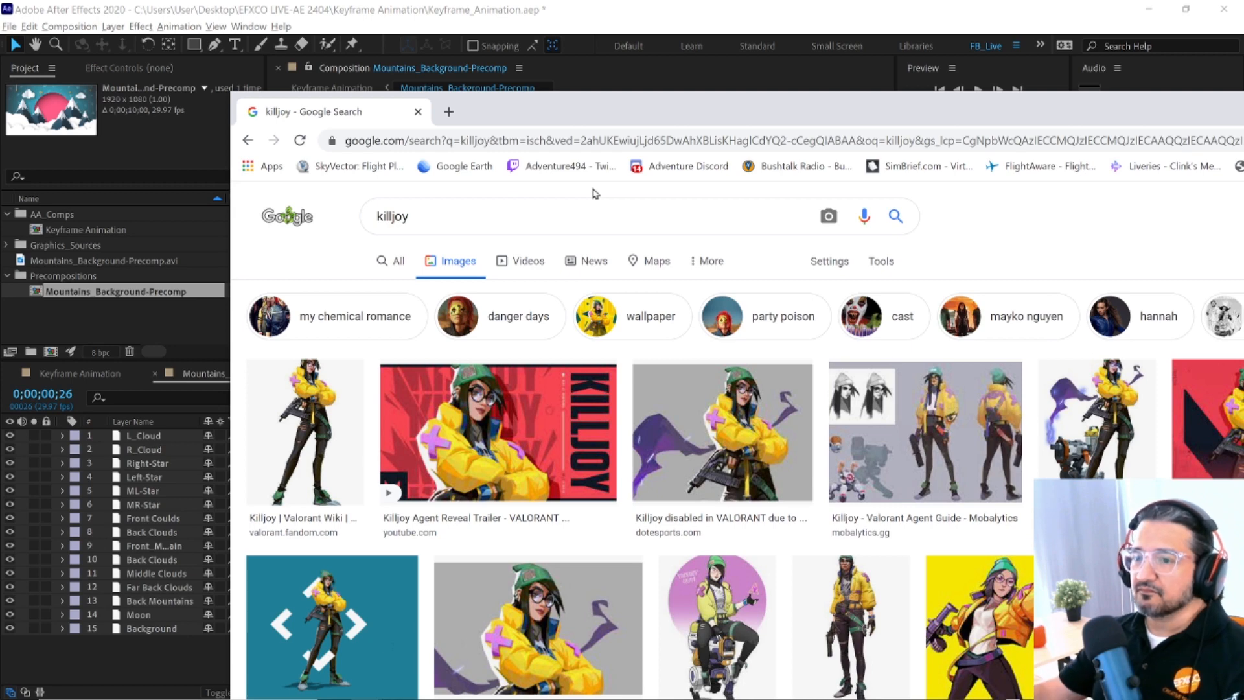
- Clear the image search query and switch back to After Effects
double_click(438, 219)
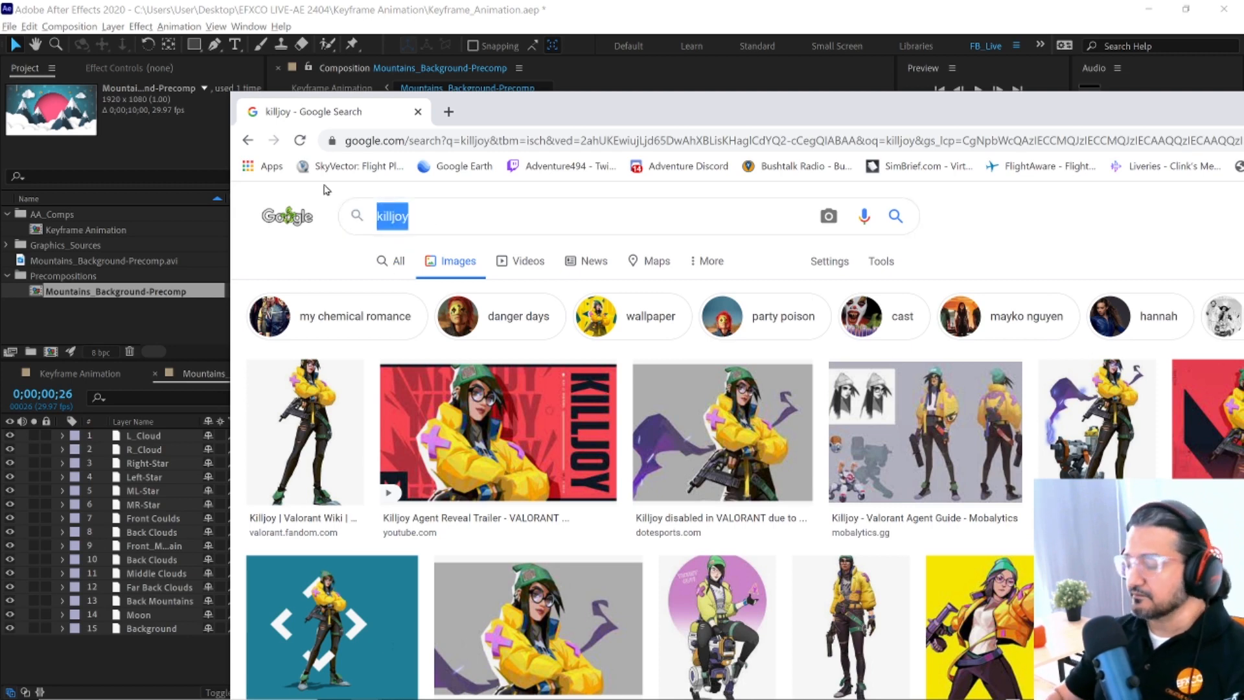
key(BackSpace)
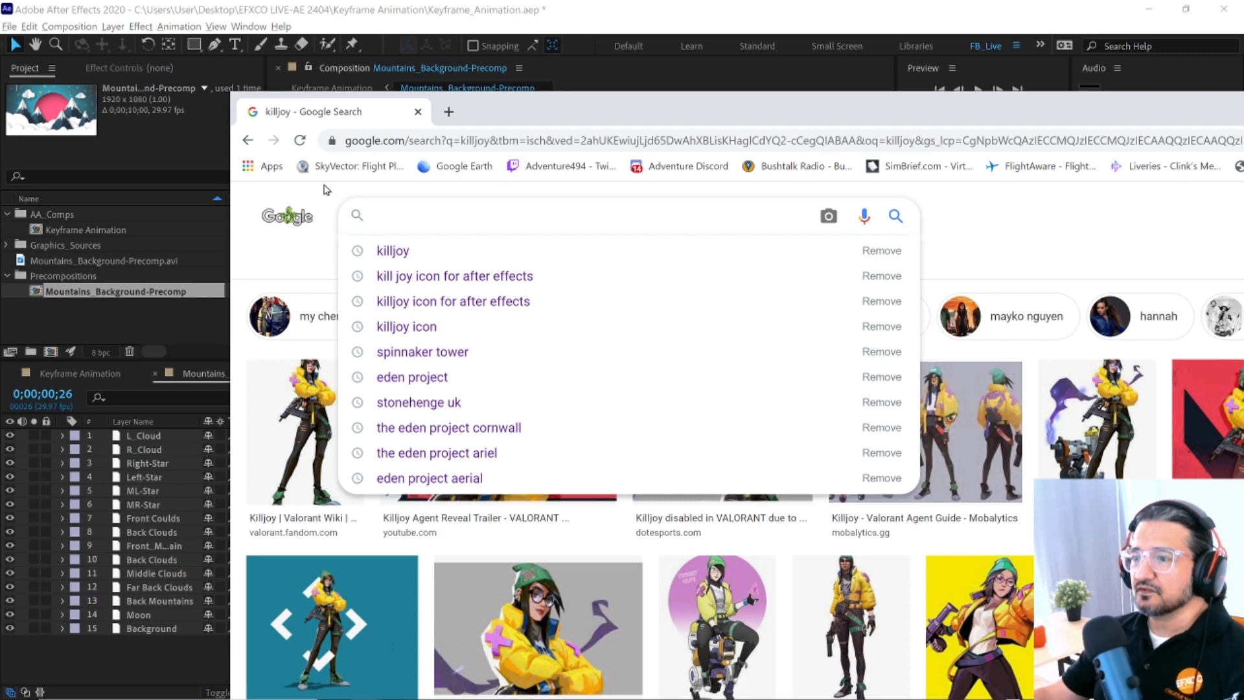
click(981, 212)
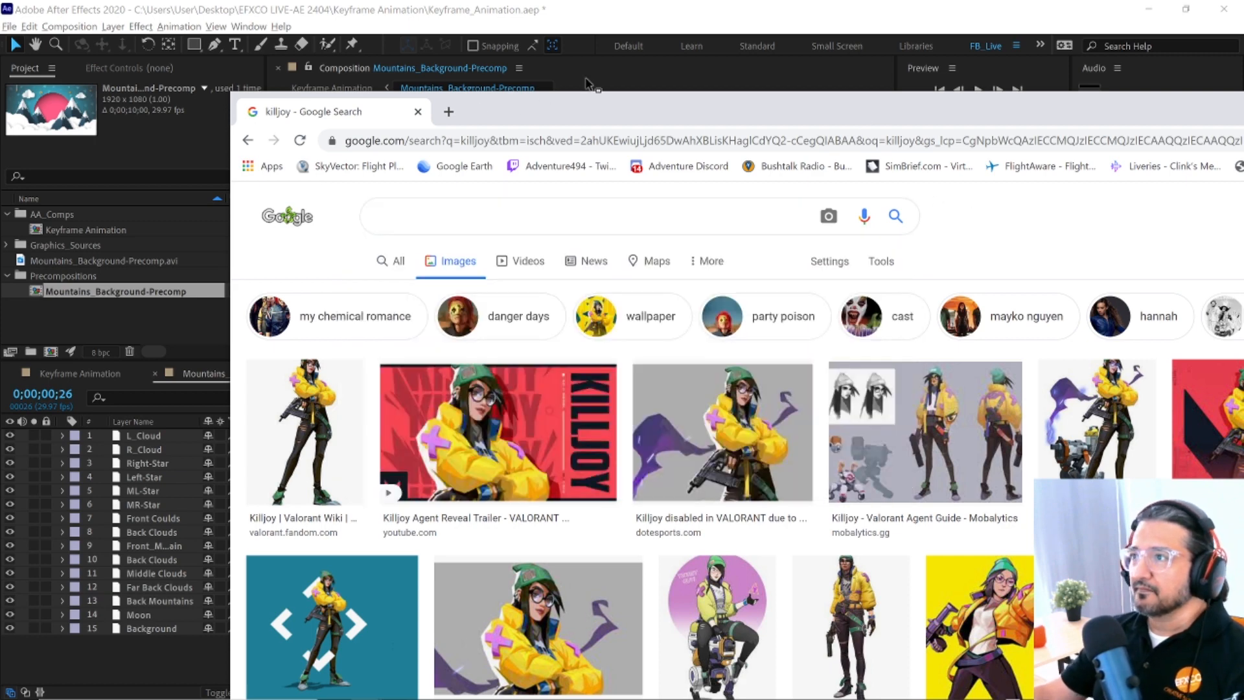
click(658, 73)
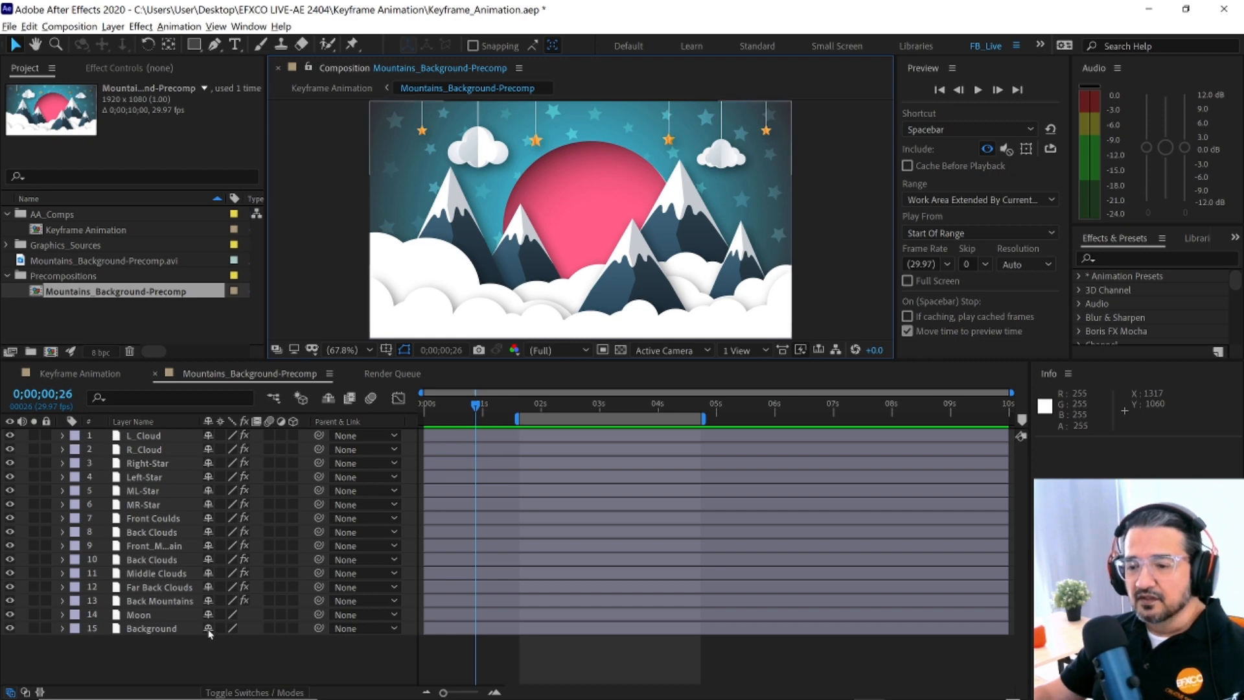
- Mark layers 9 through 15 as shy and demonstrate hiding and showing the shy layers in the timeline
drag(208, 614, 210, 626)
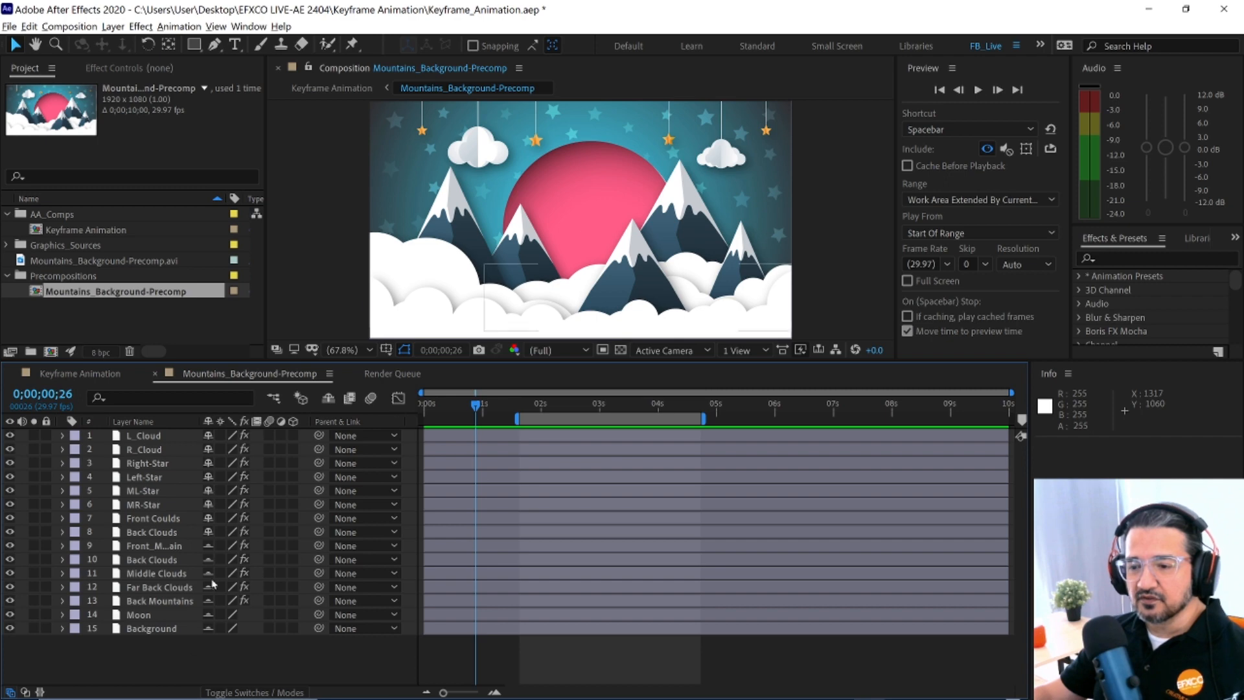
click(329, 399)
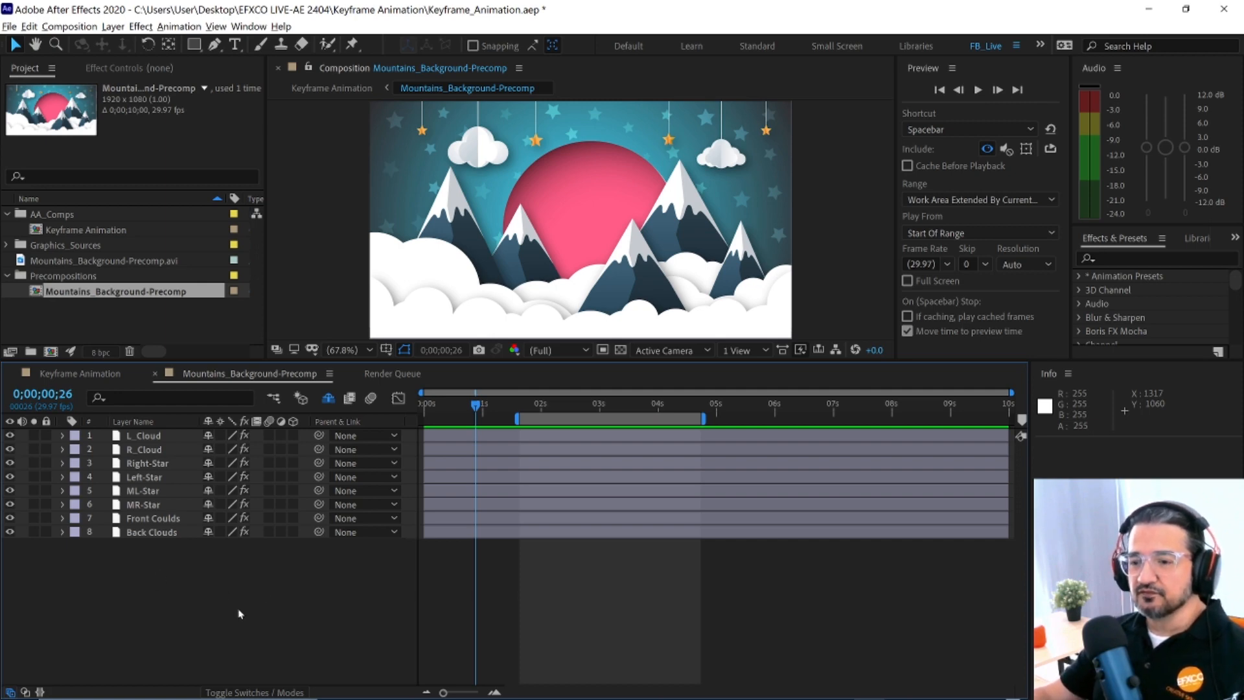
click(327, 397)
click(328, 398)
click(328, 398)
click(328, 398)
click(329, 397)
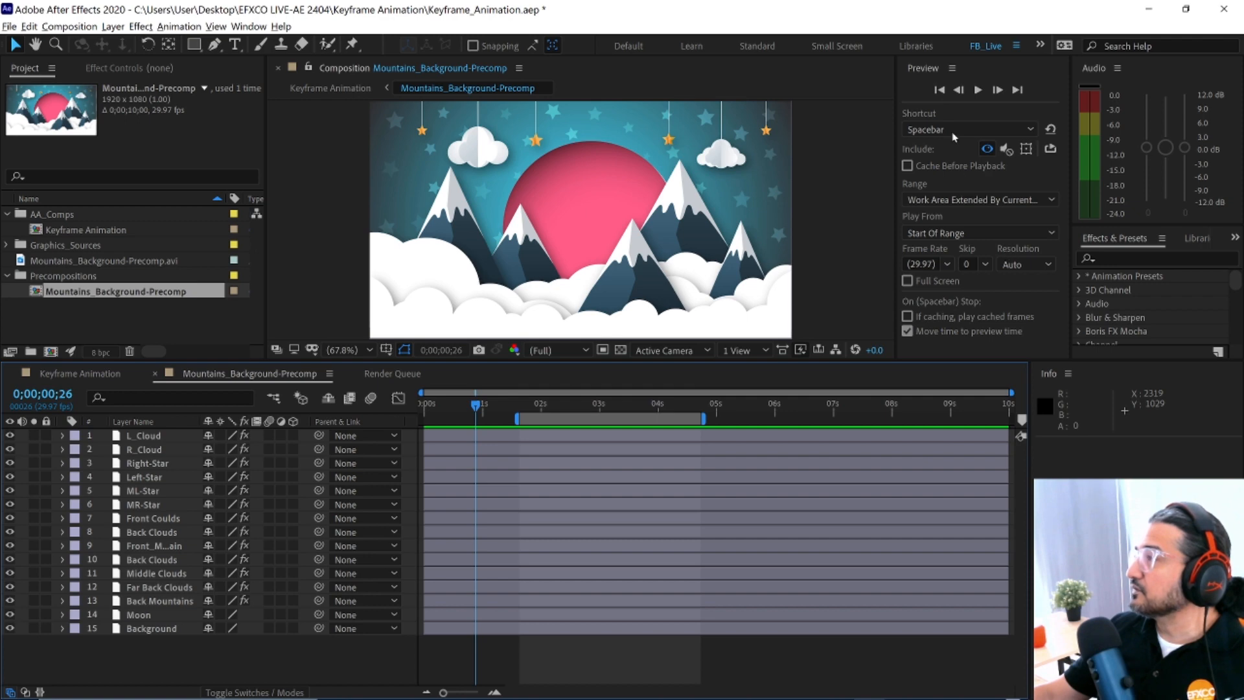
- Reset the FB_Live workspace to its saved layout and narrow the timeline panel slightly
click(1007, 151)
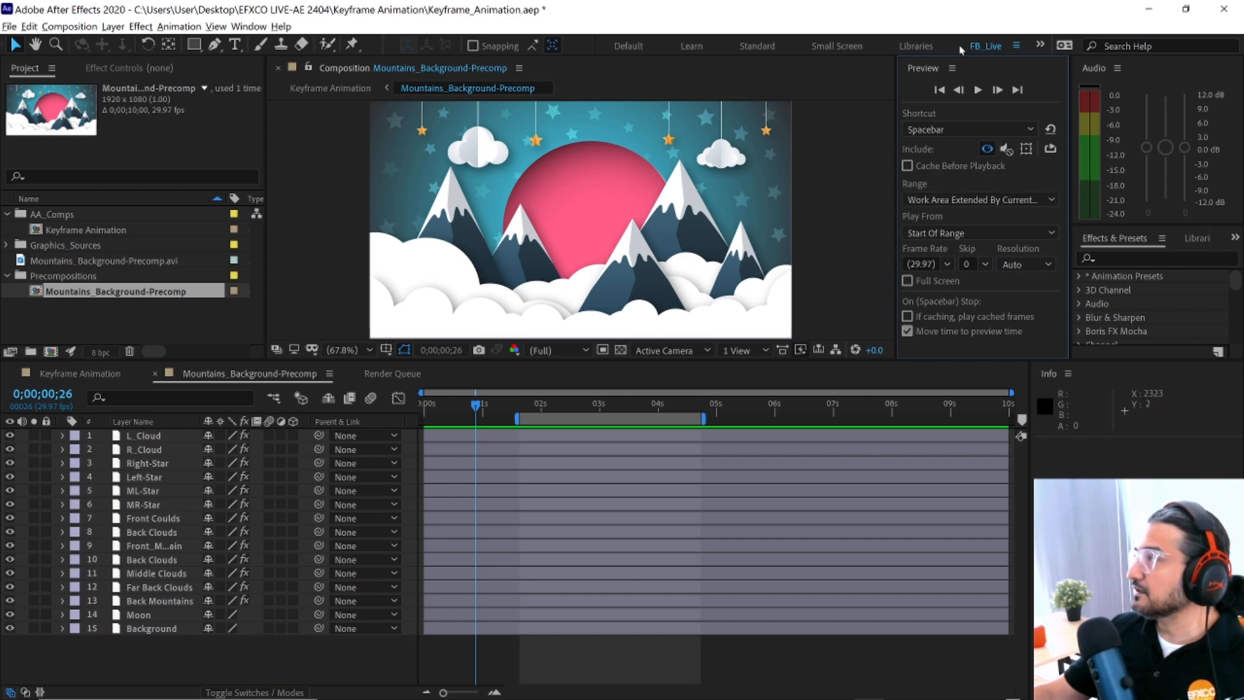
click(1015, 46)
click(1062, 49)
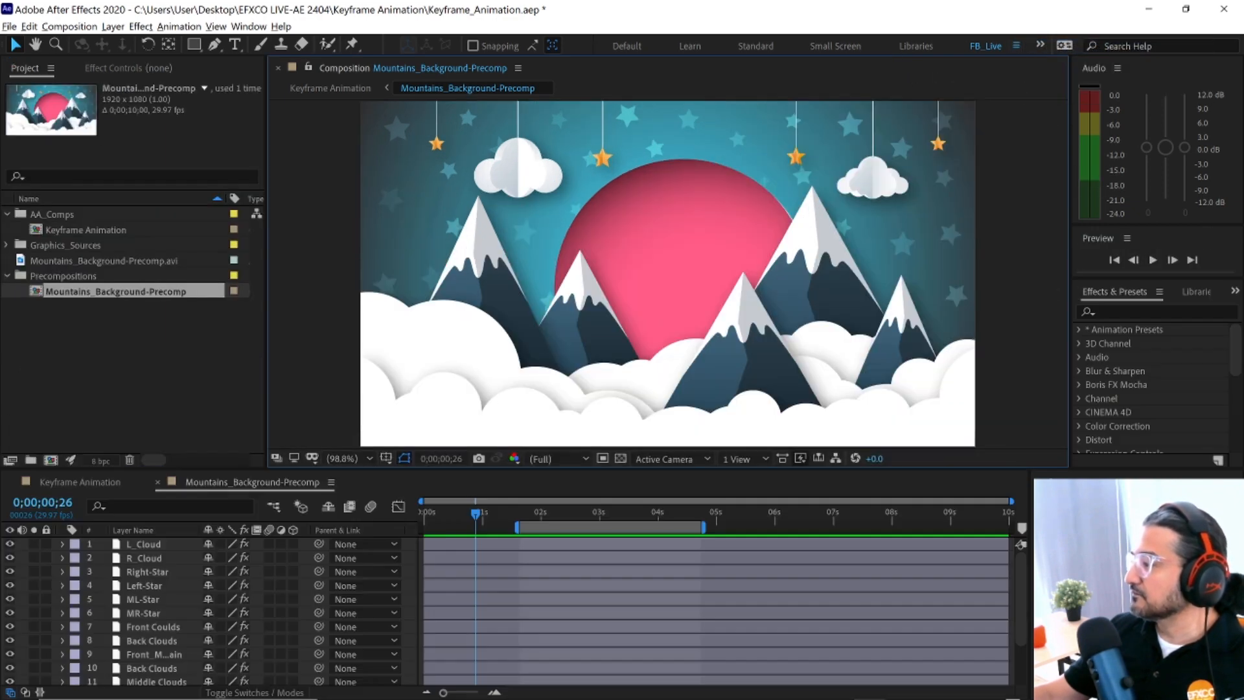
mouse_move(1029, 528)
mouse_down()
mouse_move(998, 528)
mouse_move(1026, 528)
mouse_up()
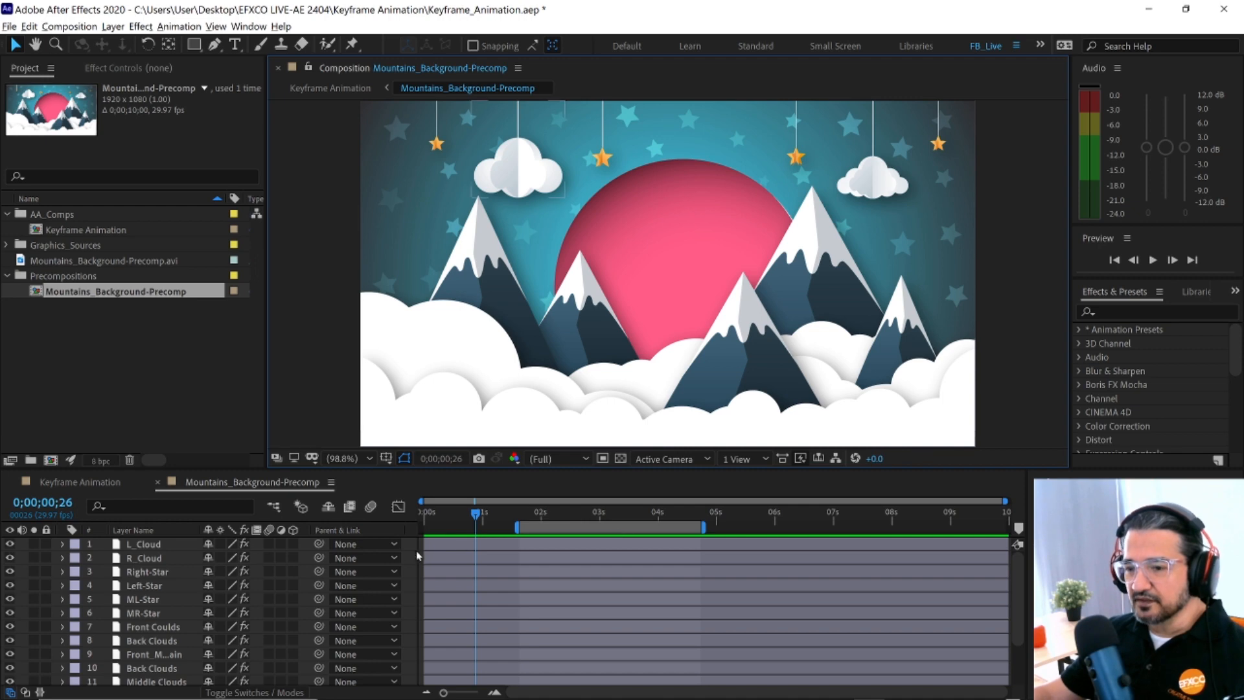
- Reveal the L_Cloud layer's Transform properties and delete its existing Position keyframe
click(156, 545)
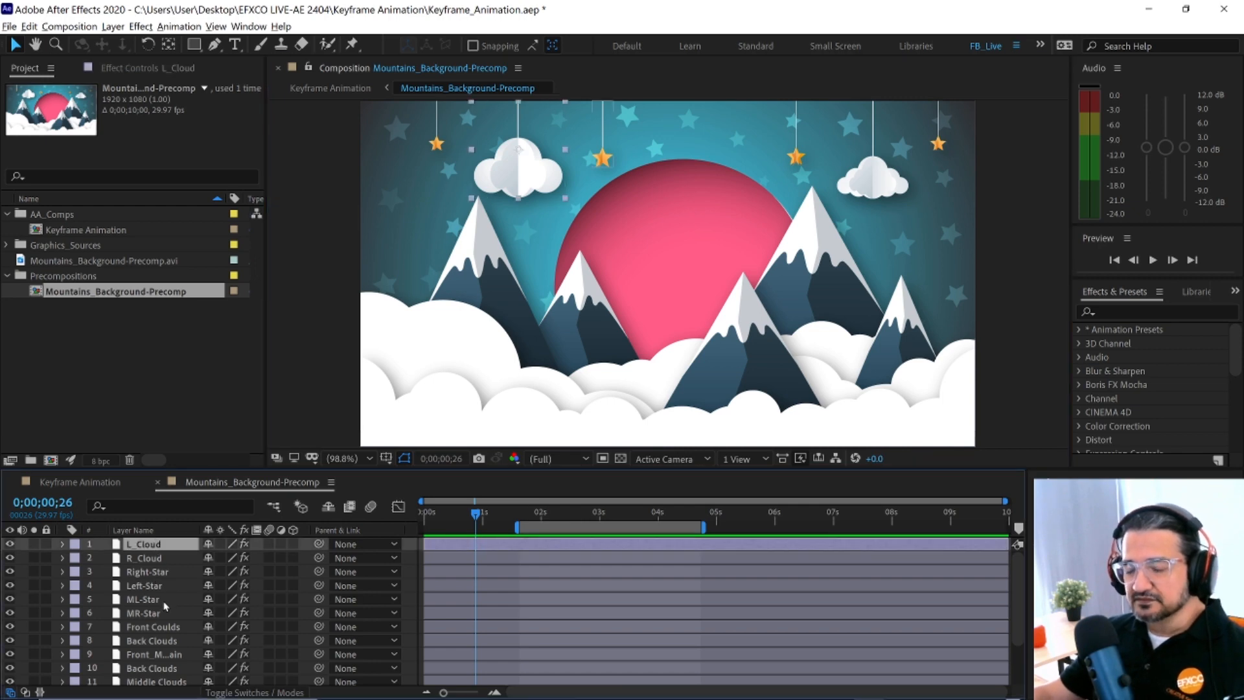
click(63, 546)
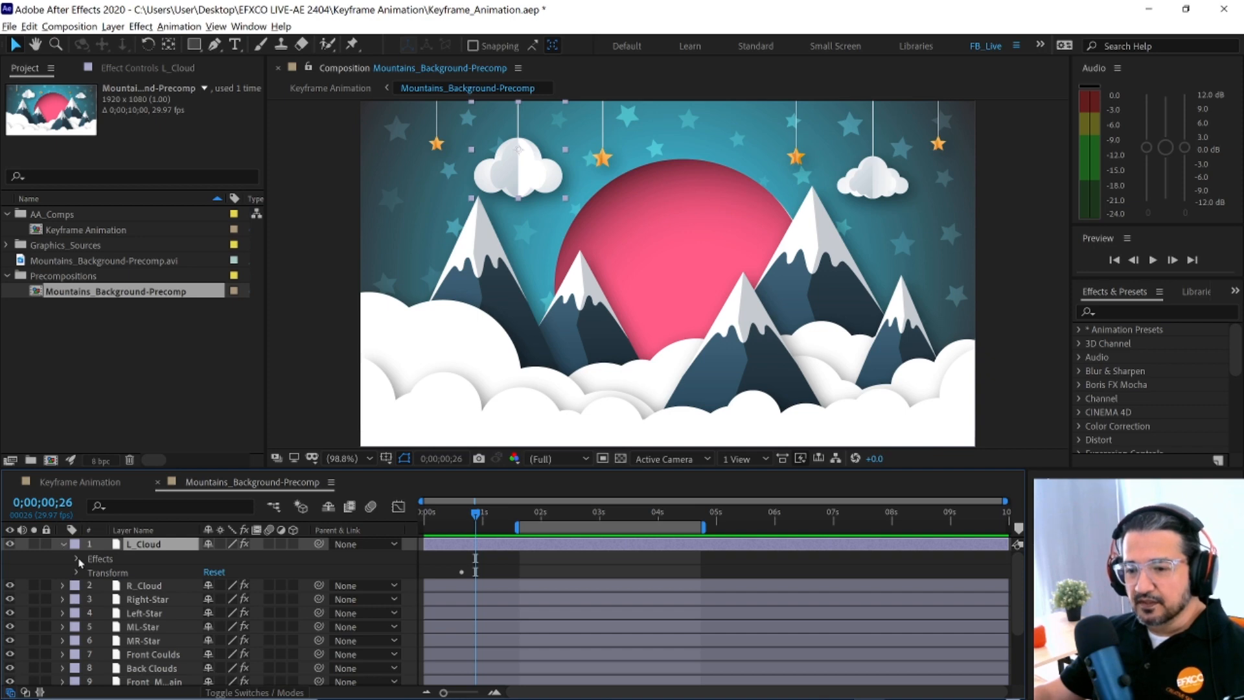
click(77, 574)
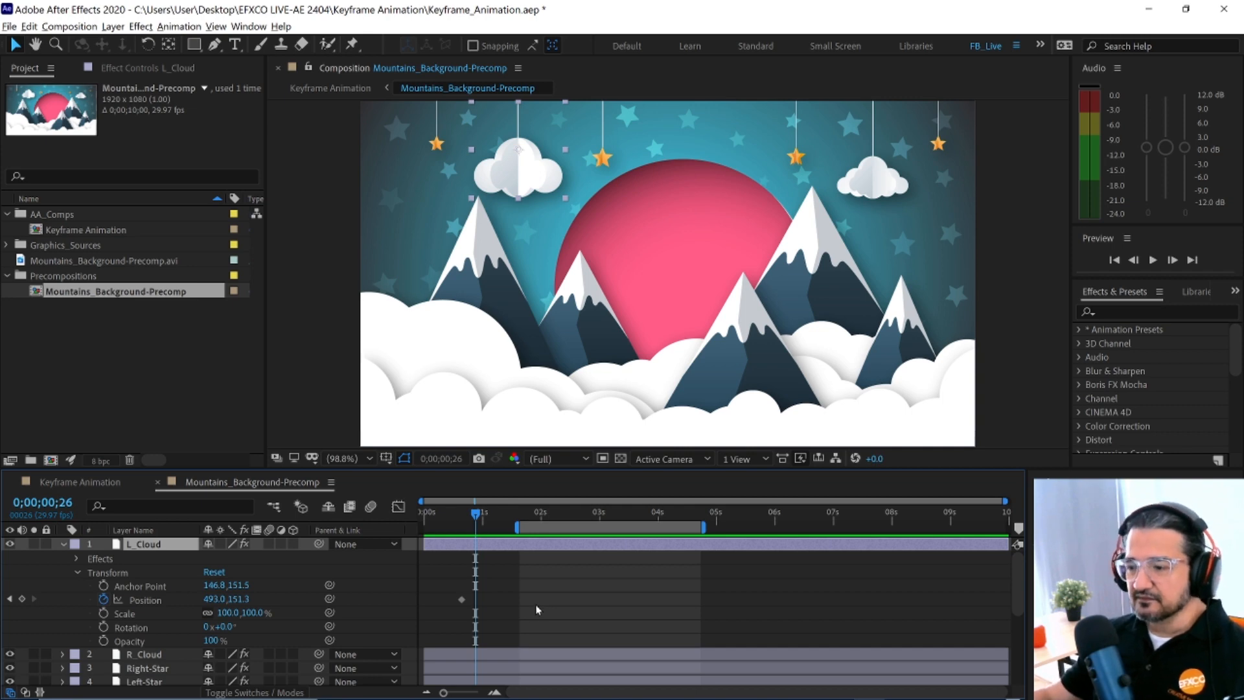
click(461, 600)
key(Delete)
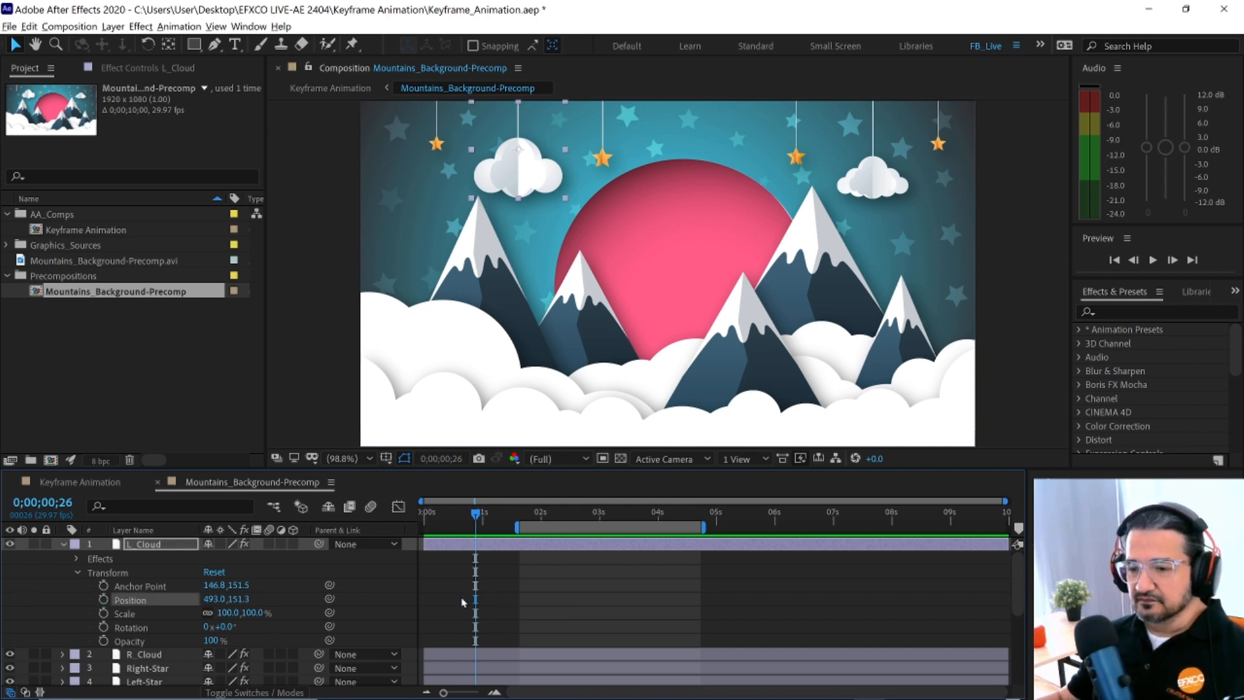
- Turn Position keyframing on and off again for L_Cloud, and collapse the layer's properties
click(103, 599)
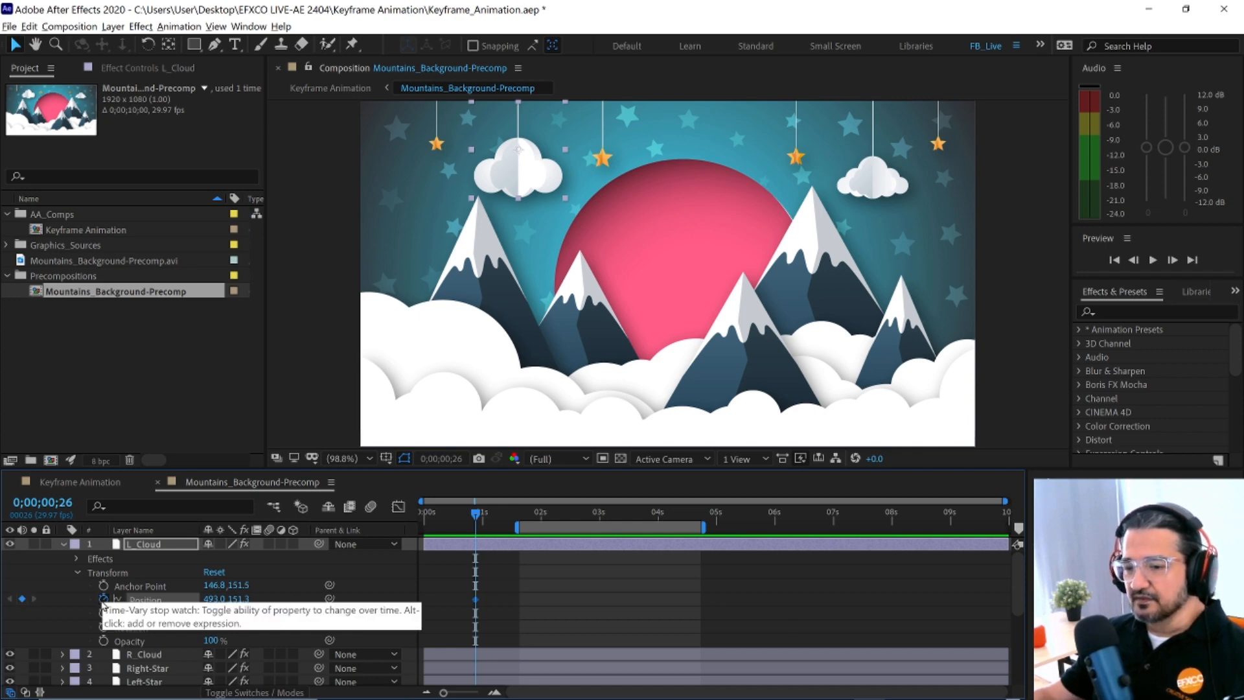
click(103, 599)
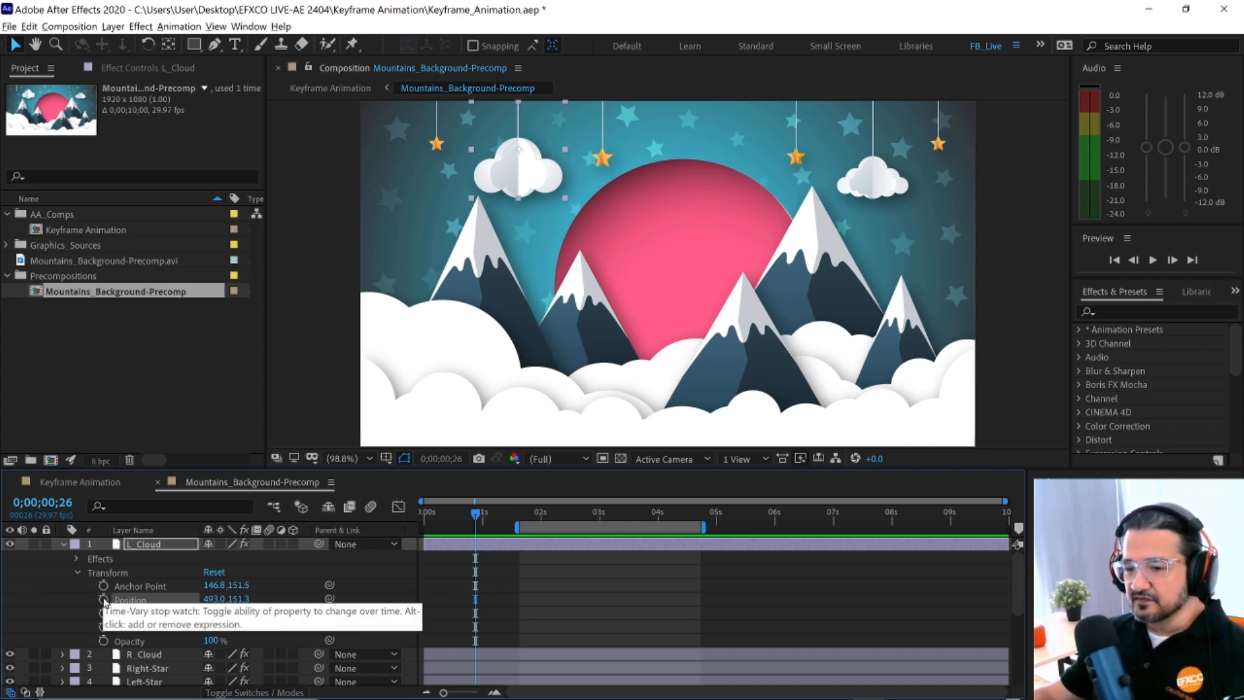
click(79, 571)
click(64, 546)
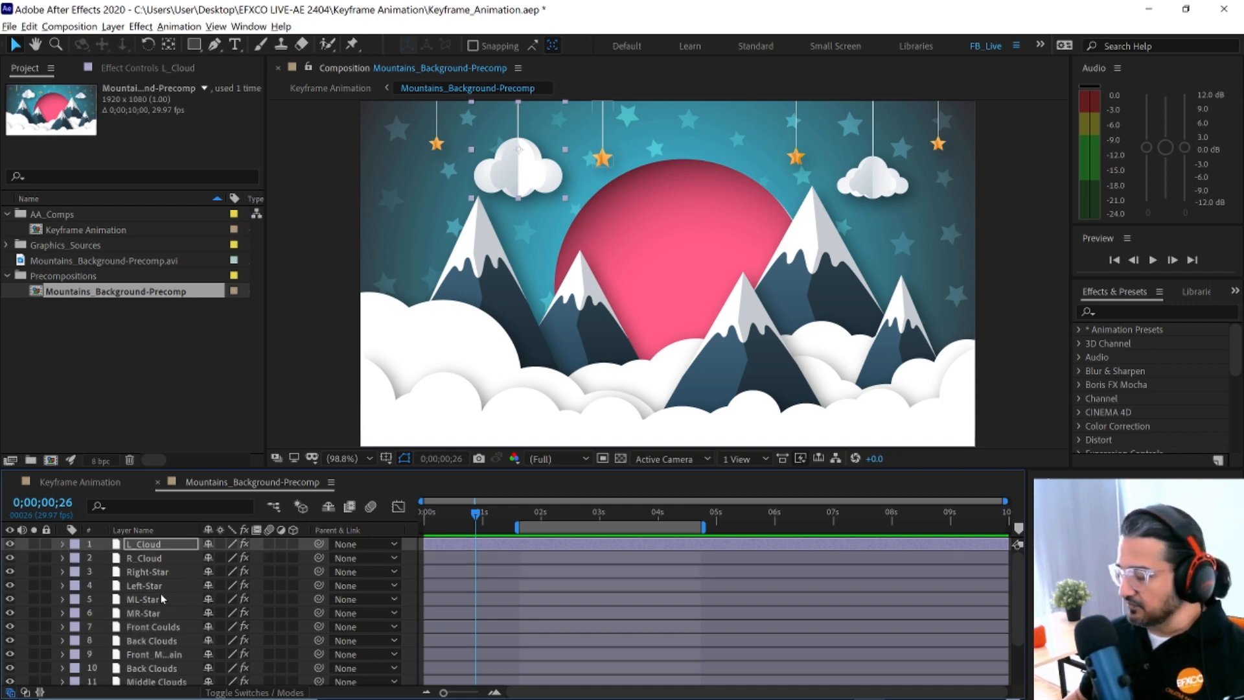
- Step the layer selection from L_Cloud to R_Cloud and back, and activate the Puppet Position Pin tool
key(ctrl+Down)
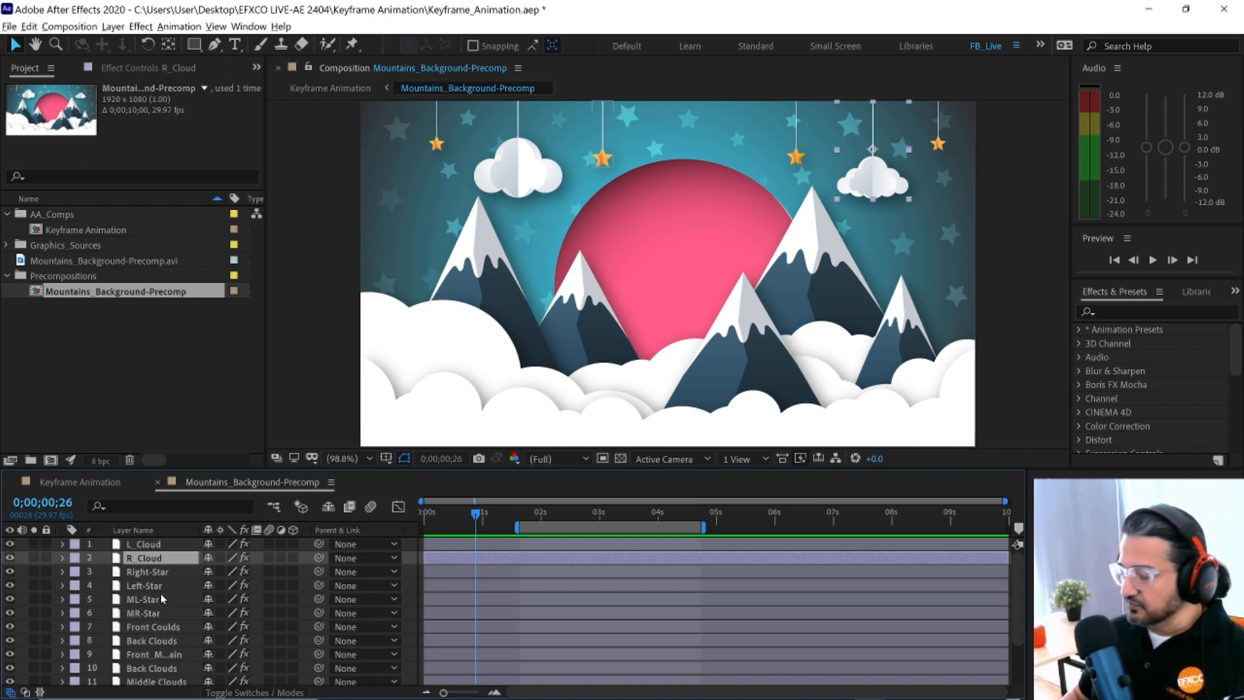
key(ctrl+Up)
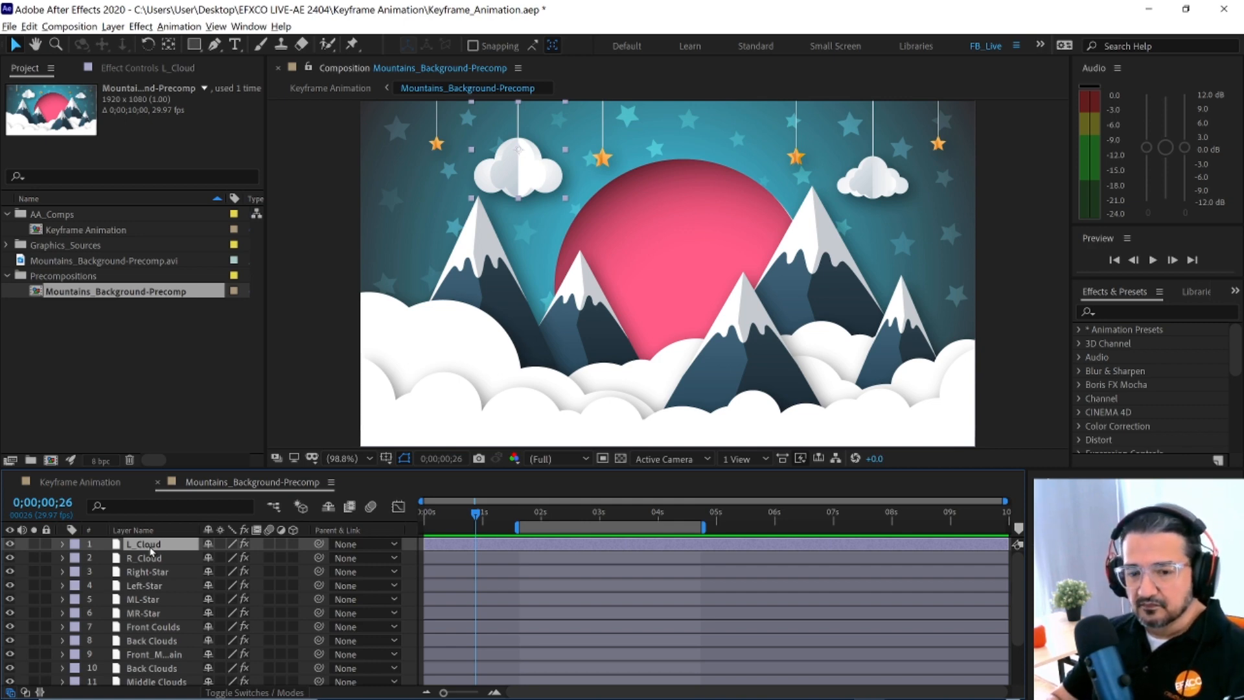
key(ctrl+p)
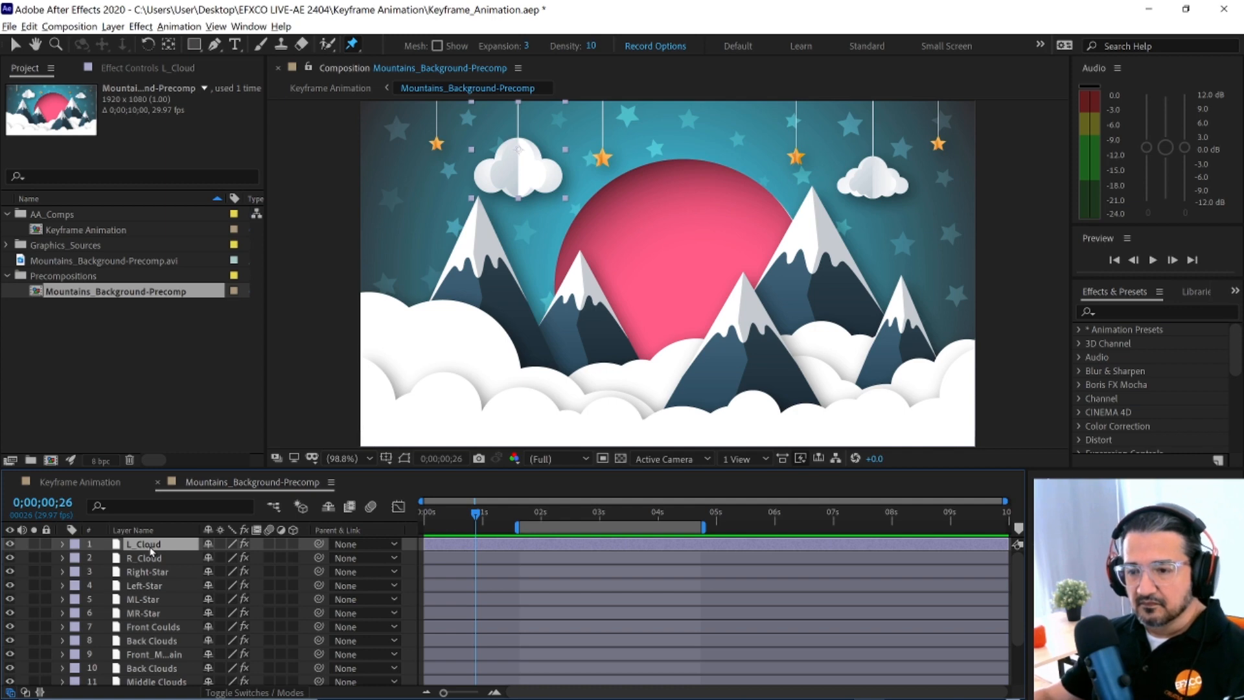
- Expand and collapse L_Cloud's properties, and show and hide its Position property alone, cycling to the next Puppet pin tool
click(63, 544)
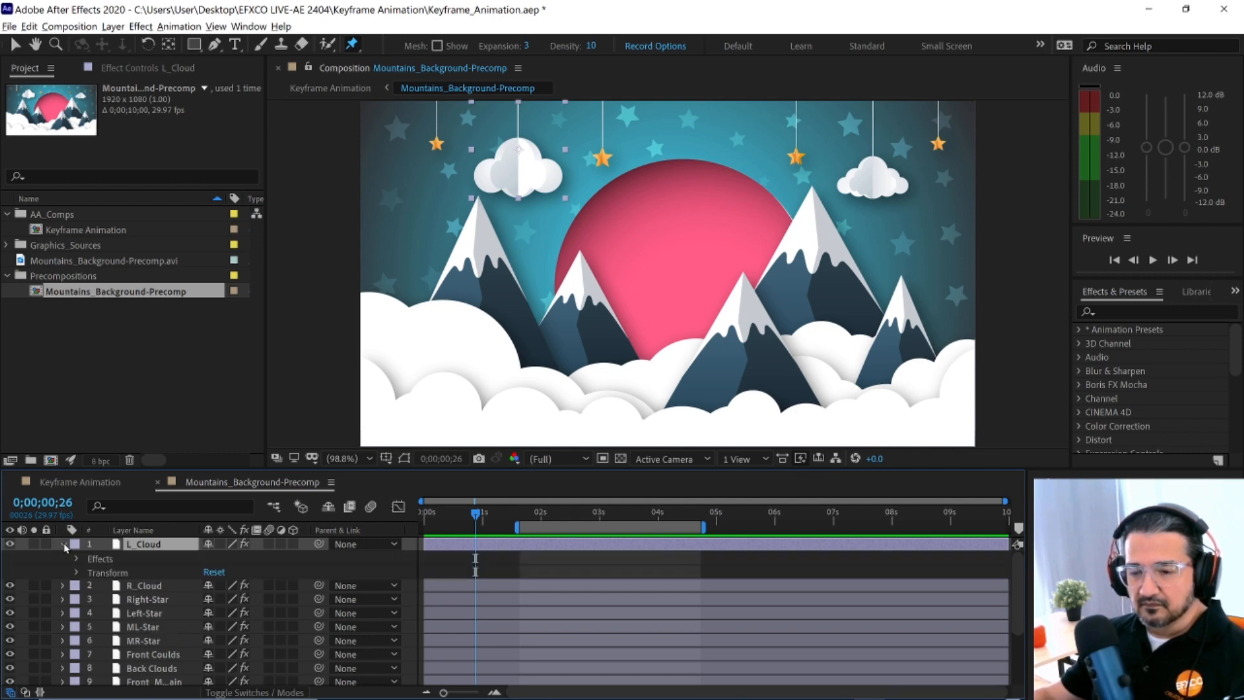
click(63, 544)
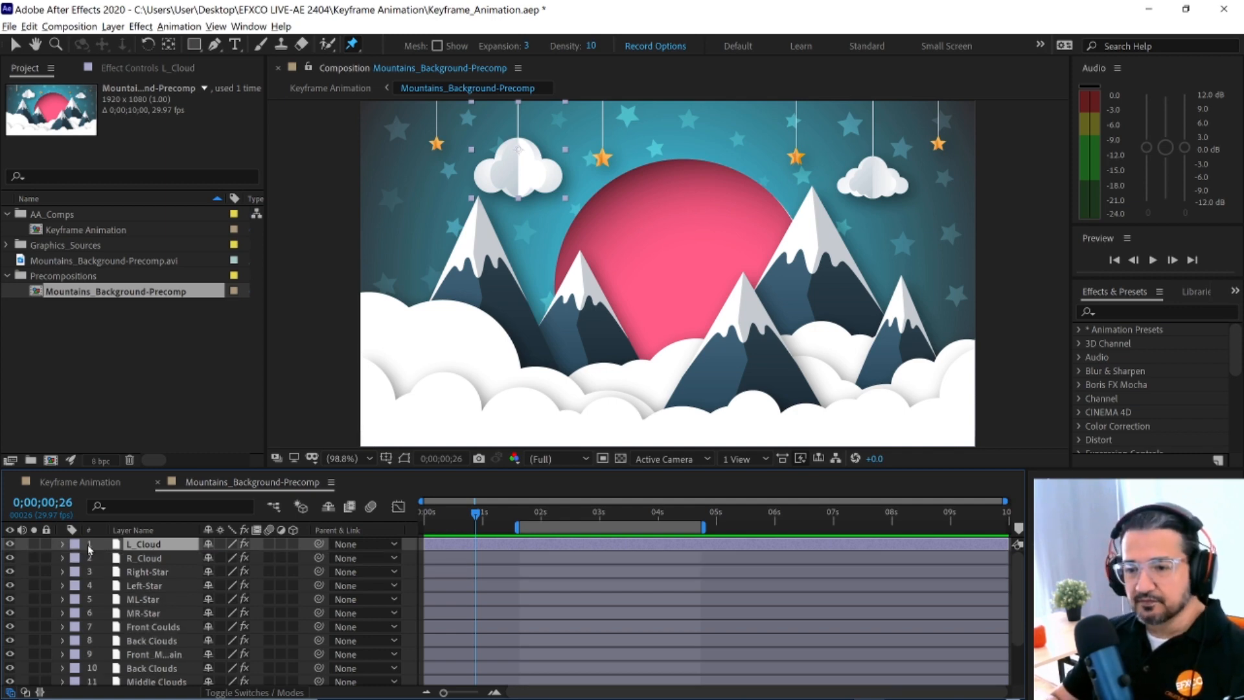
key(p)
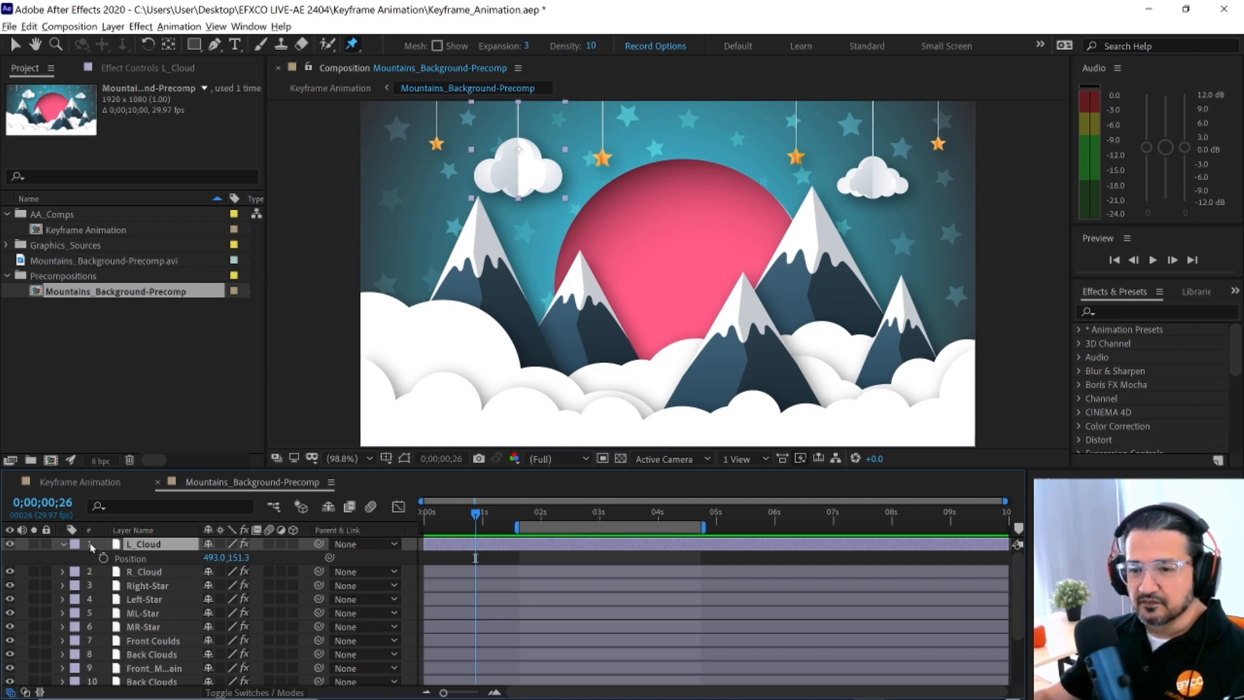
click(63, 546)
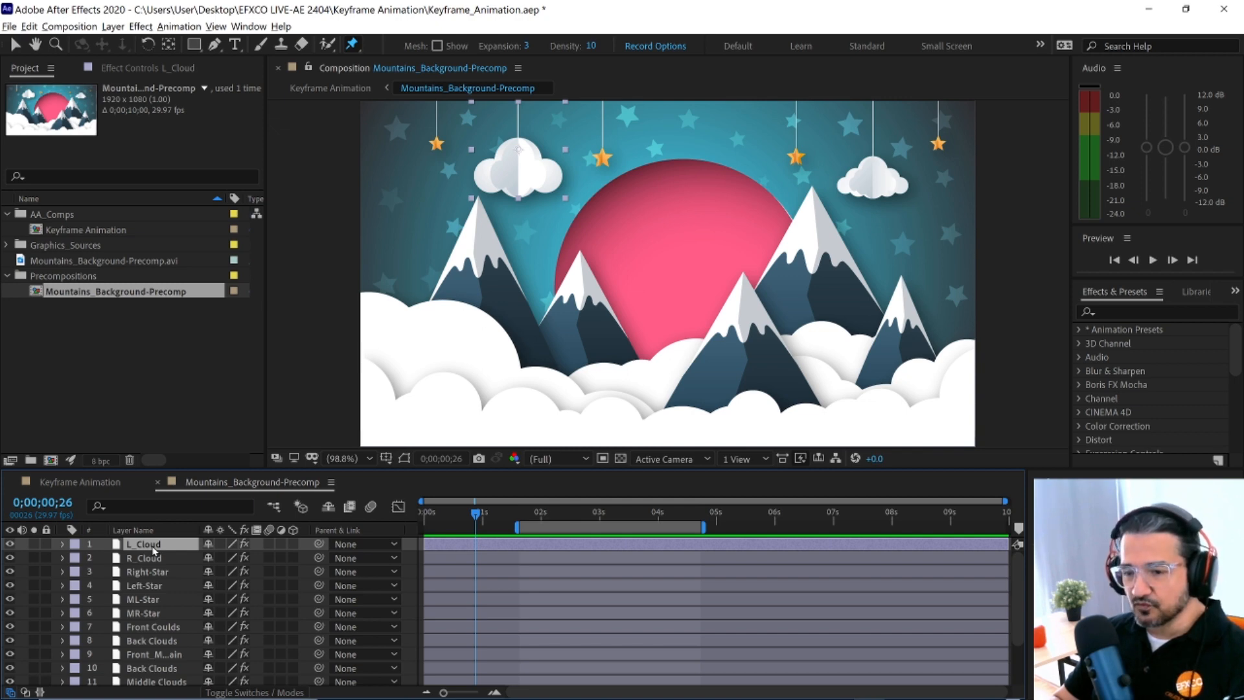
key(p)
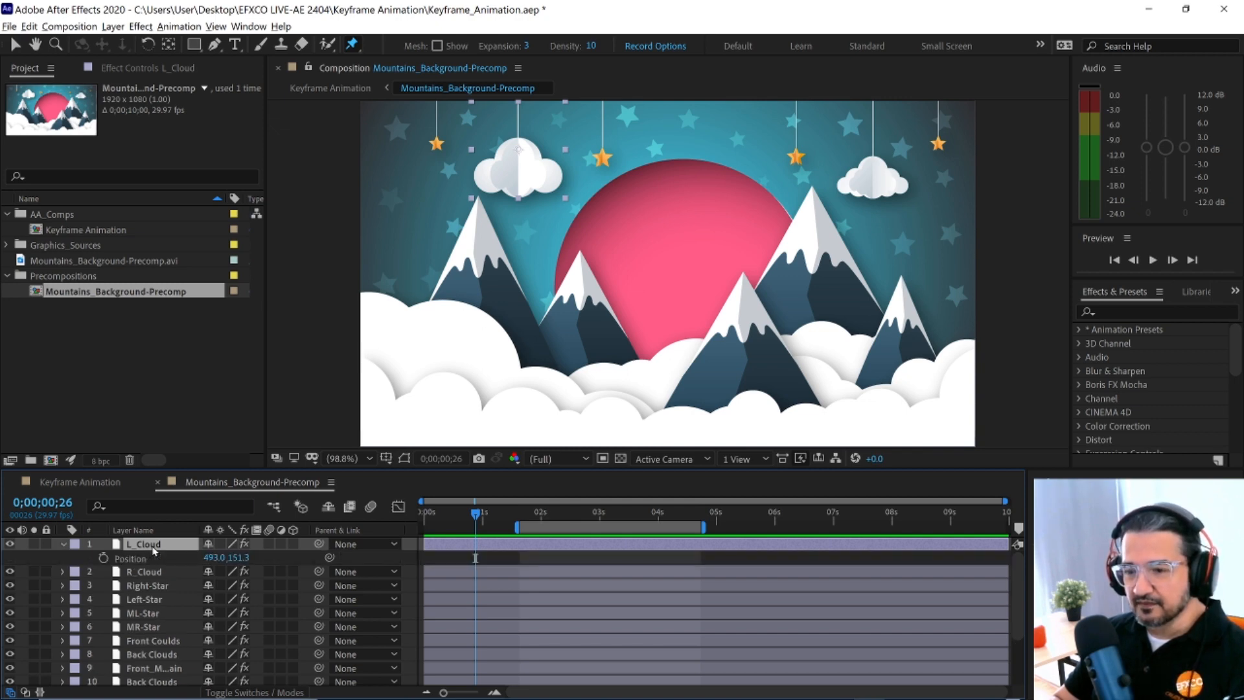
key(p)
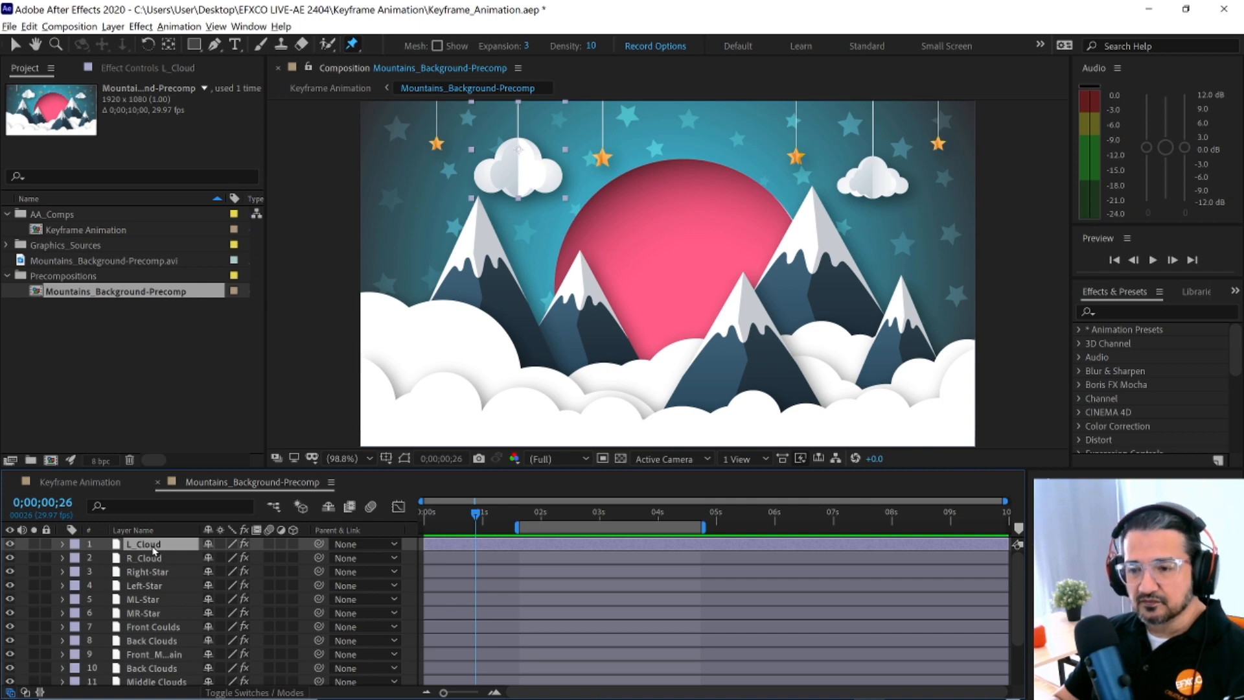
key(ctrl+p)
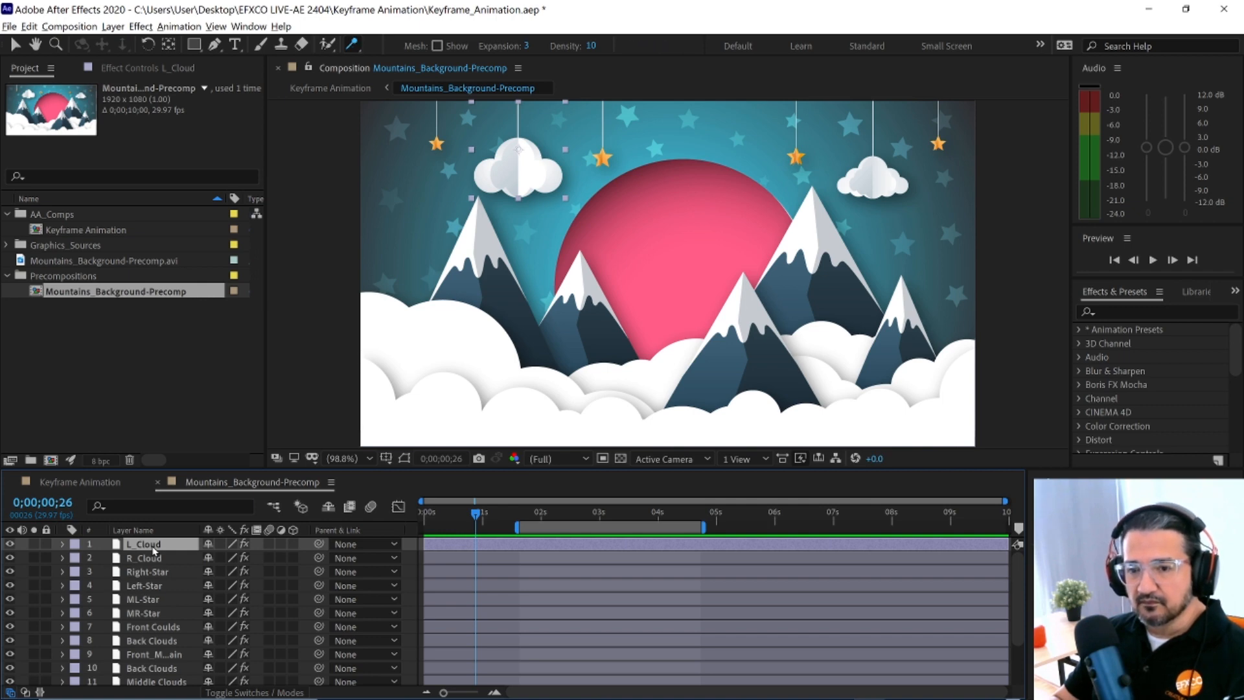
key(p)
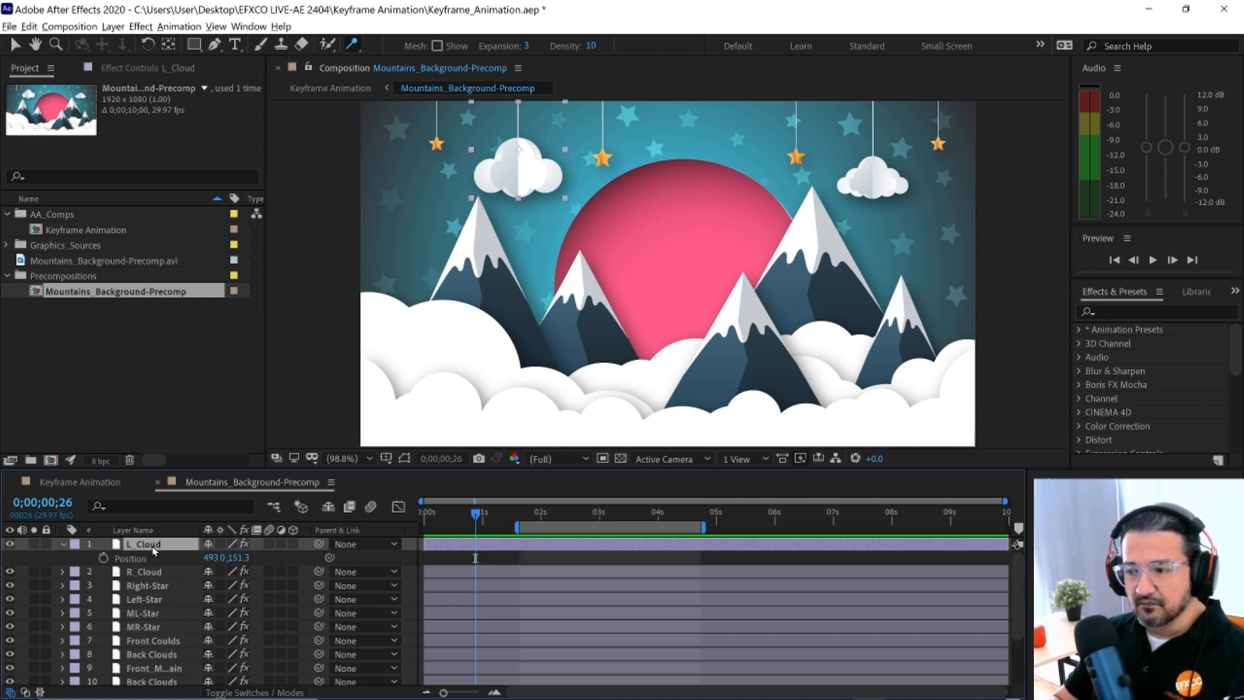
key(p)
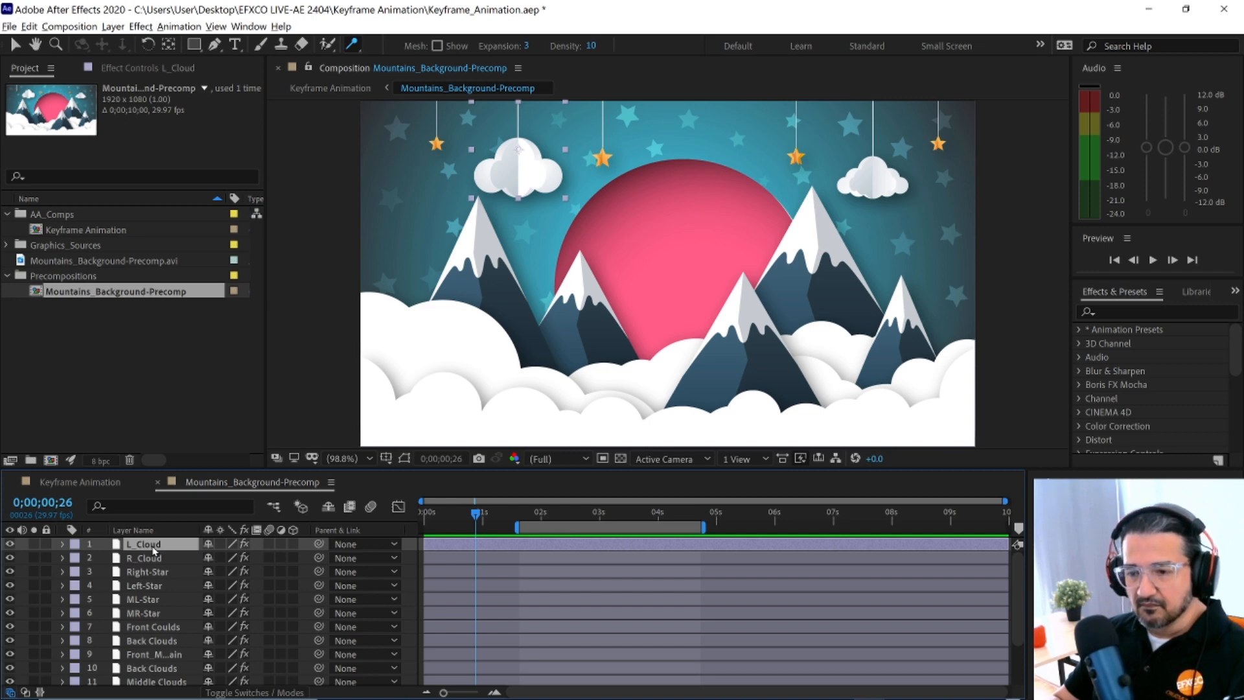
- Add a Position keyframe to L_Cloud at 0;00;00;26, remove it again, and collapse the layer
key(alt+shift+p)
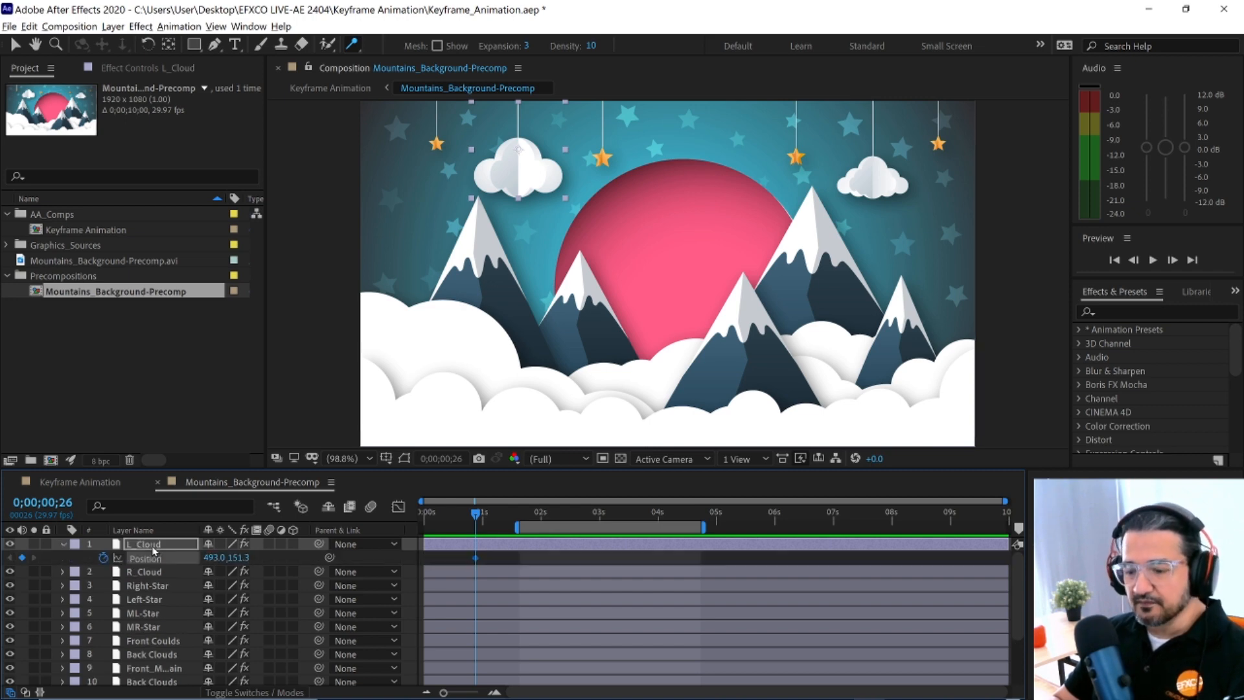
key(alt+shift+p)
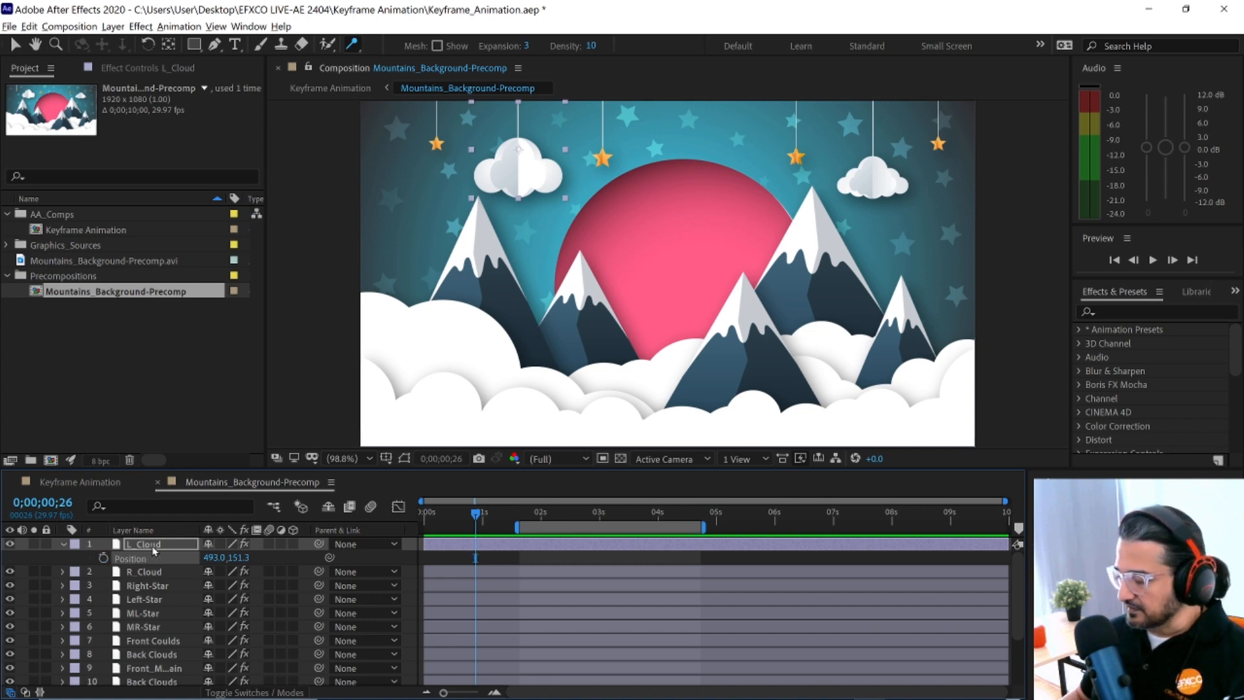
click(63, 543)
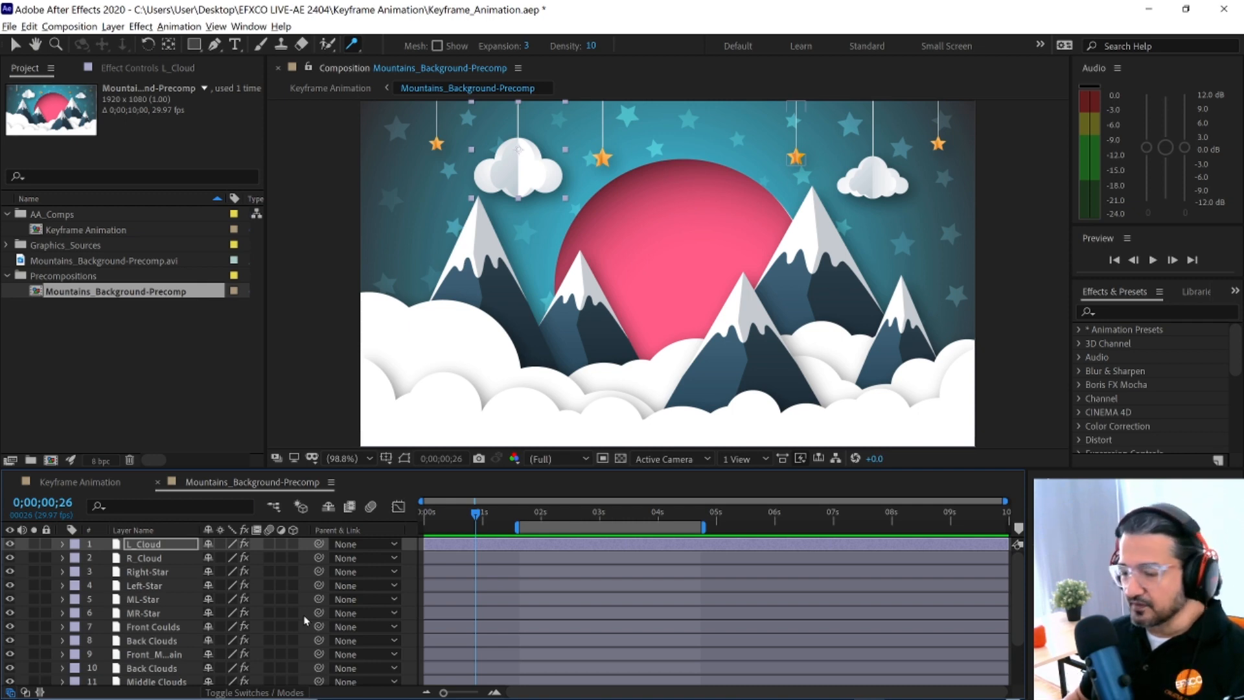
- Select the R_Cloud layer and add Position keyframes to it at 0;00;00;26 and 0;00;05;00
key(ctrl+Down)
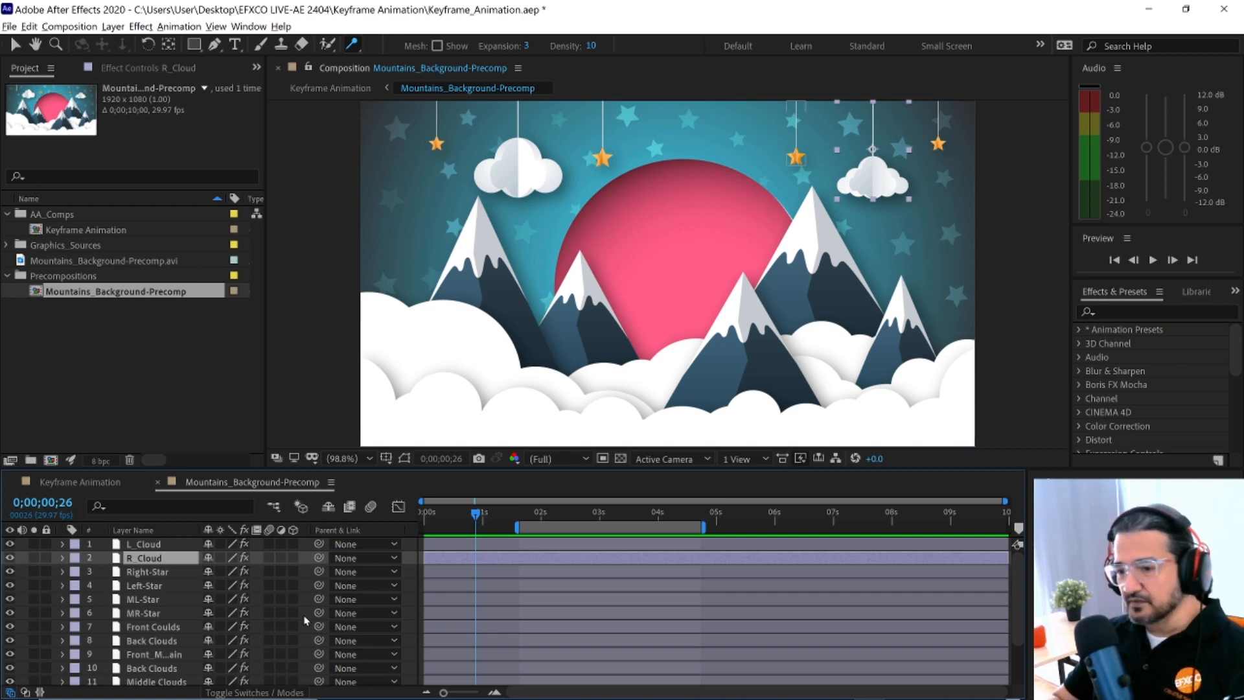
key(alt+shift+p)
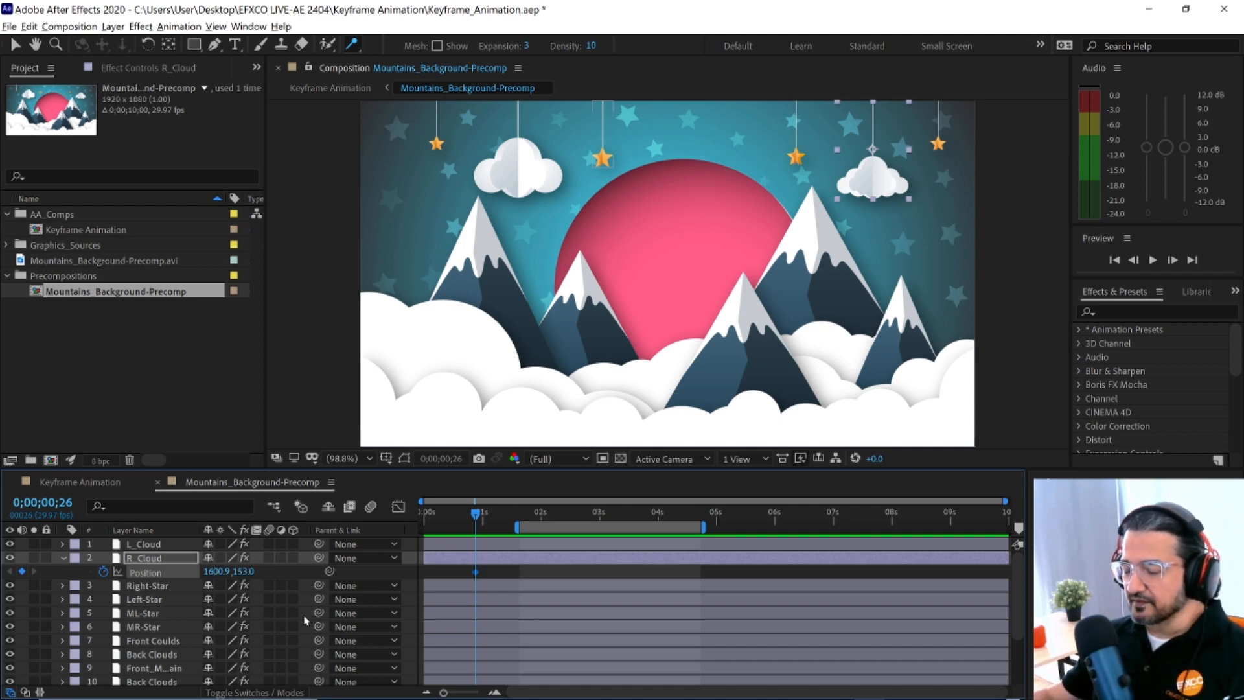
click(52, 503)
text(500)
key(Return)
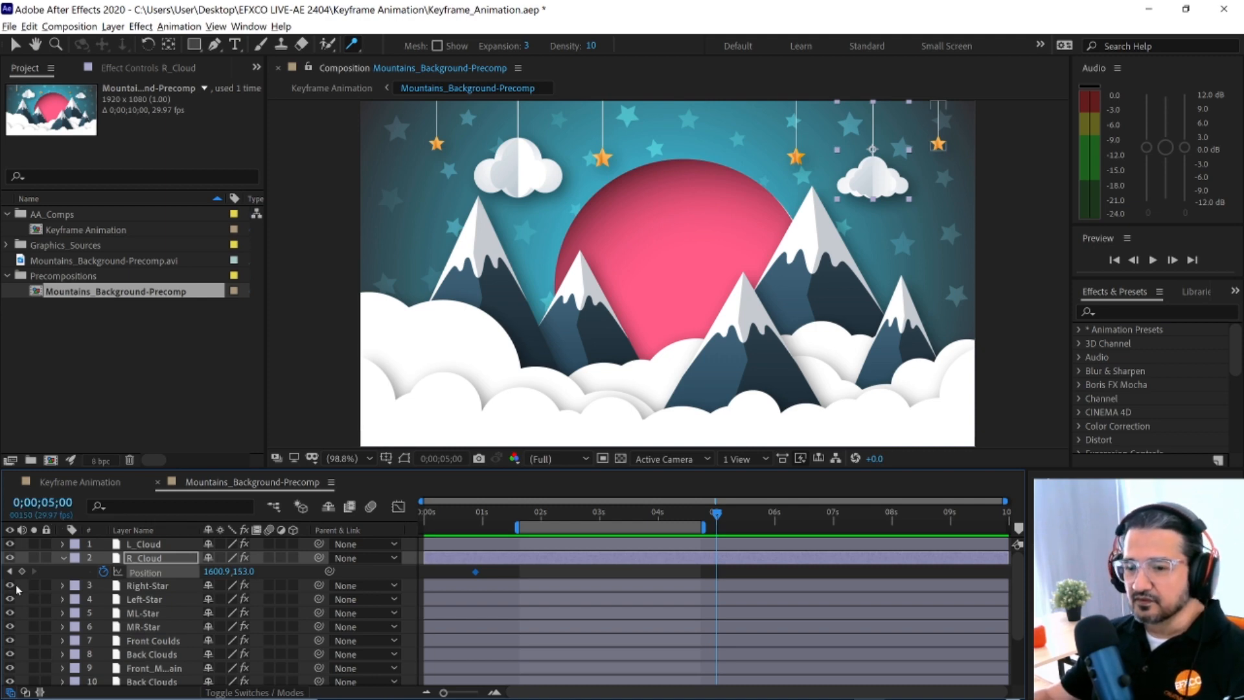
click(22, 571)
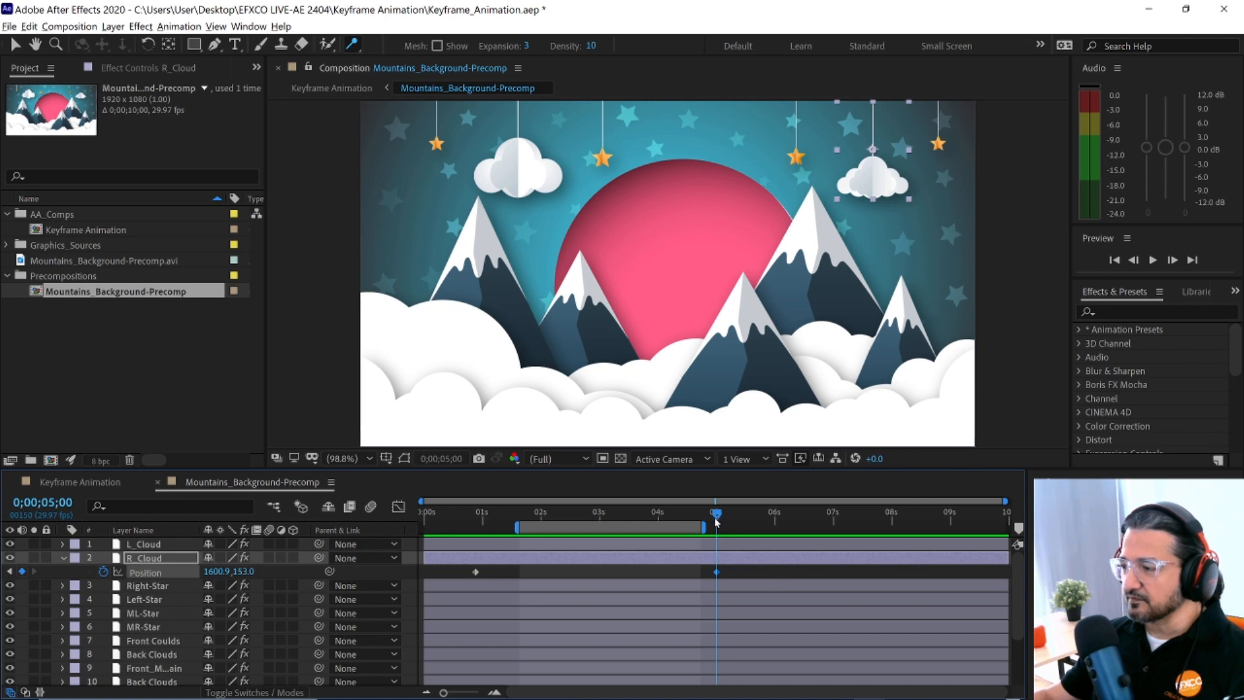
- Scrub the current time between R_Cloud's two Position keyframes and set it to 0;00;03;00
drag(716, 513, 557, 515)
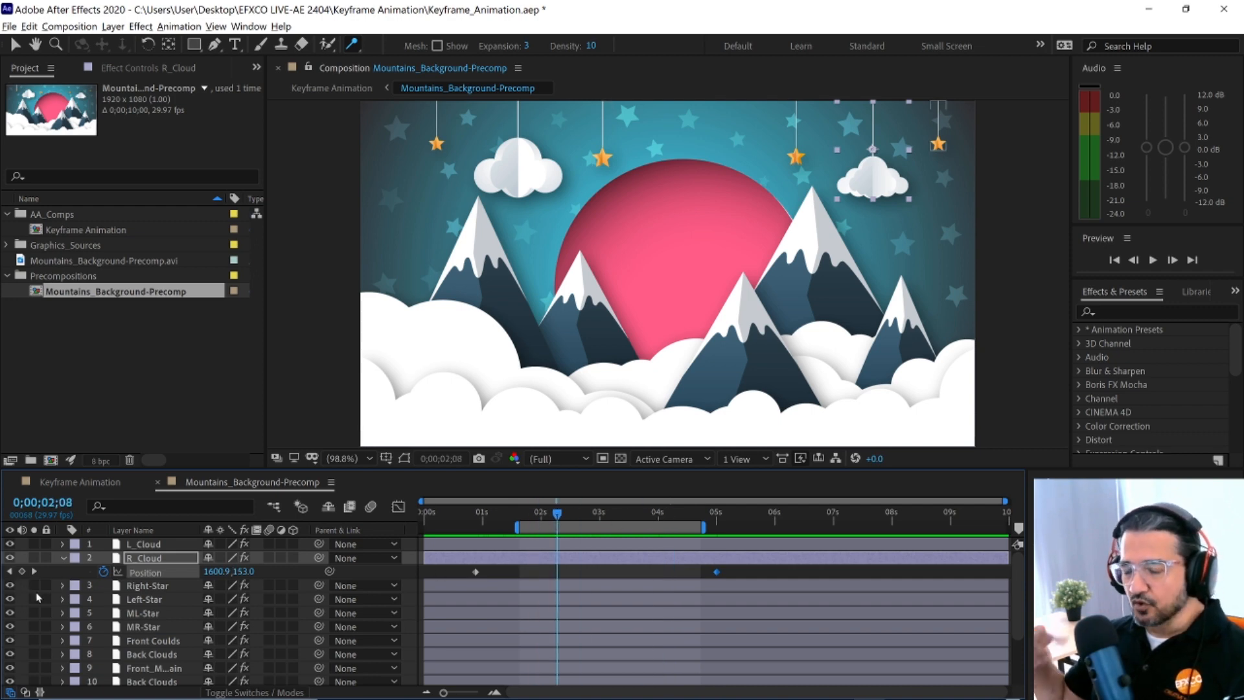
drag(557, 515, 601, 526)
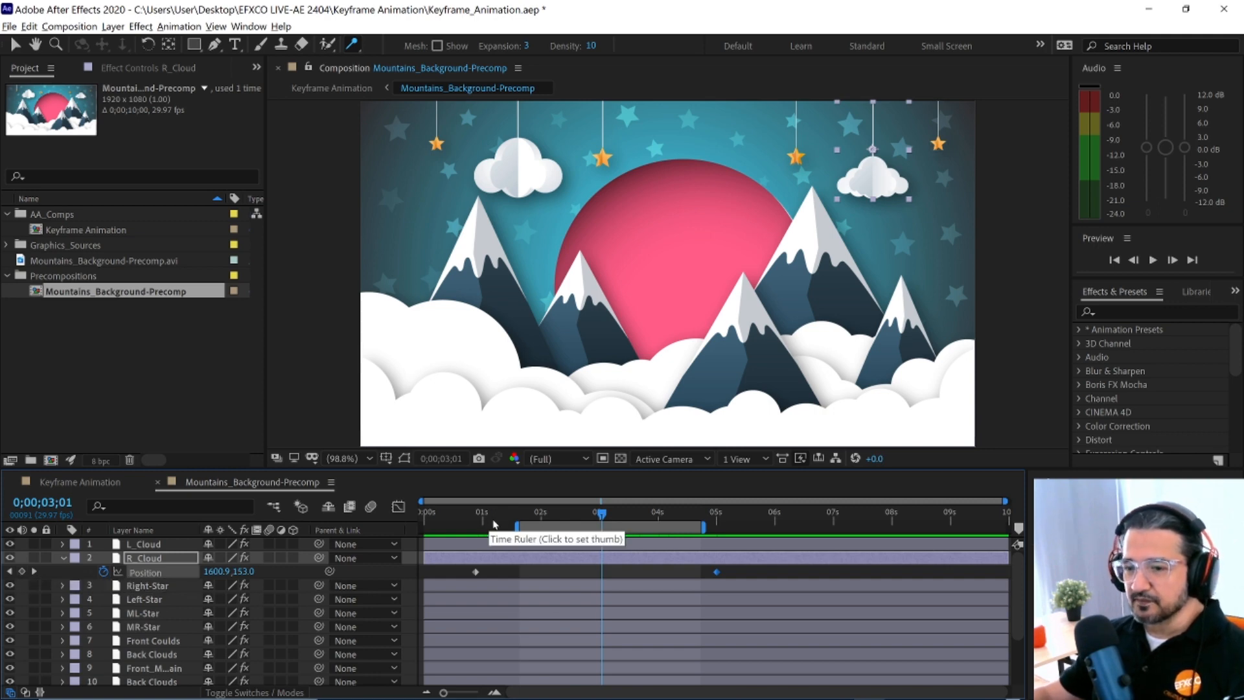
click(600, 513)
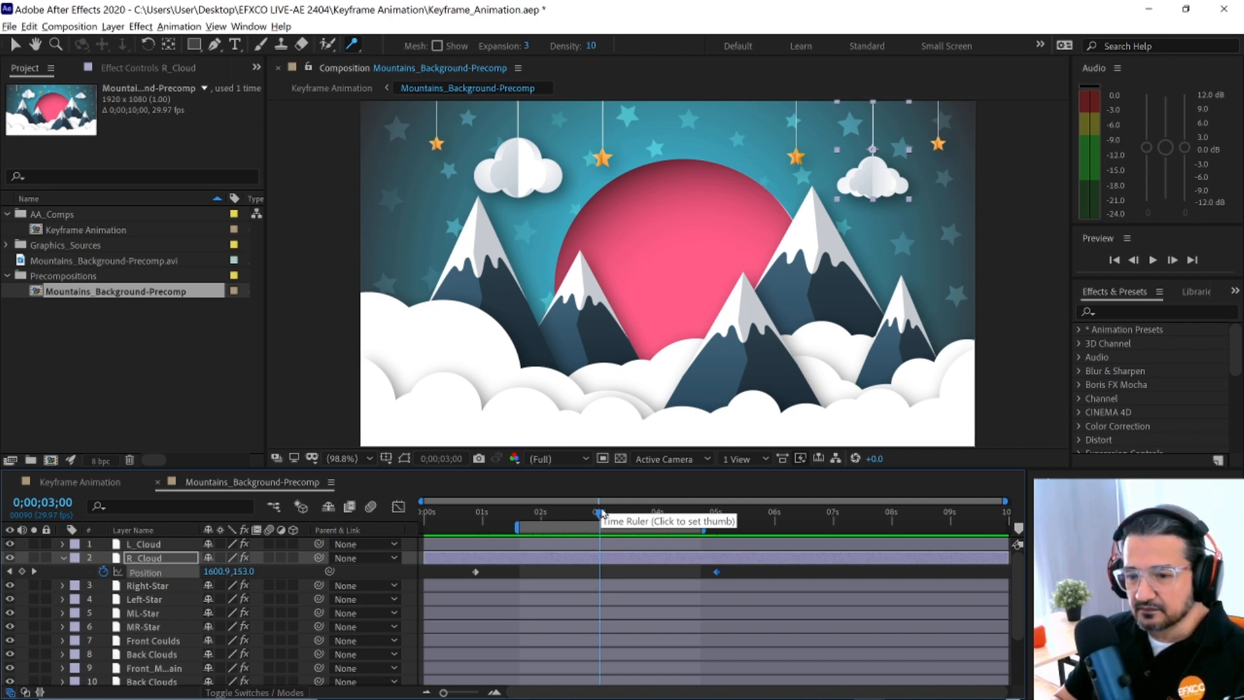
key(ctrl+p)
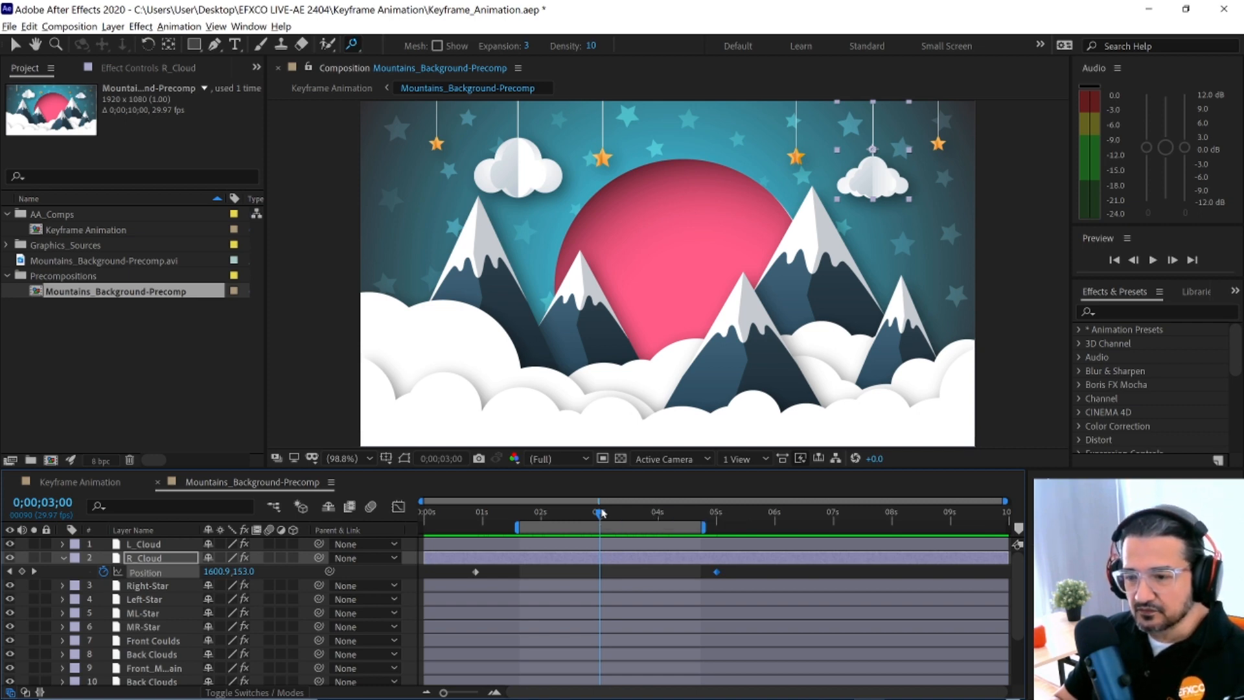
key(ctrl+shift+p)
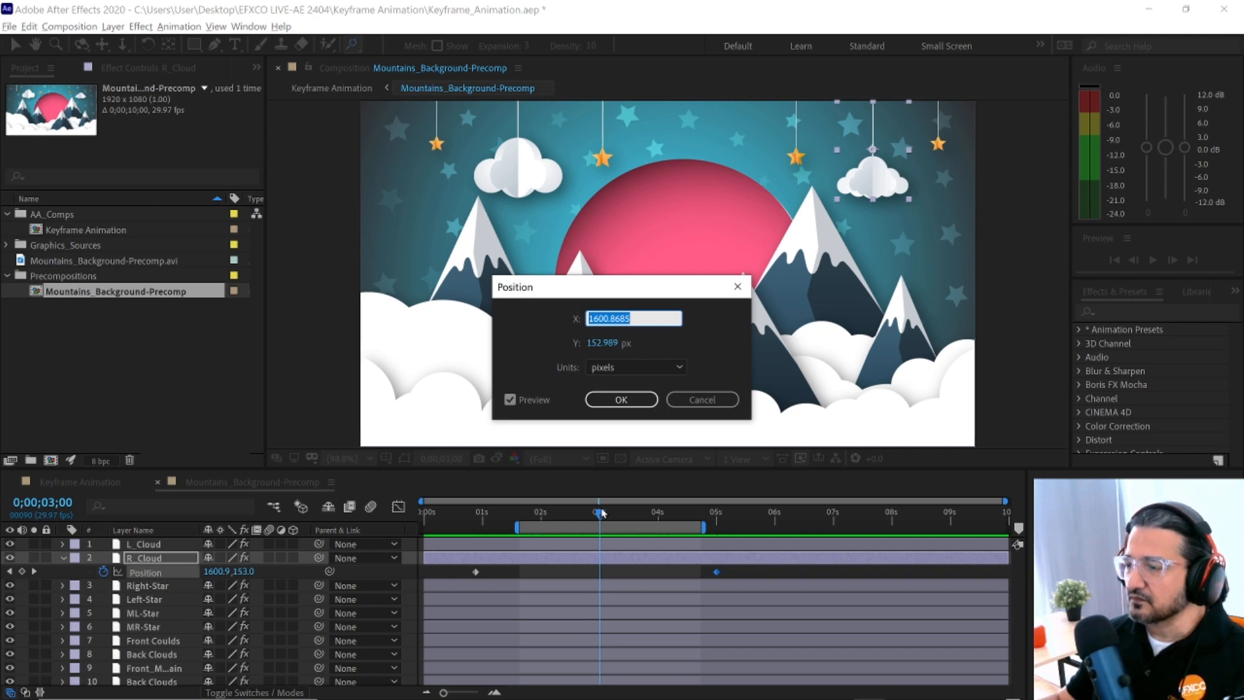
drag(671, 284, 669, 290)
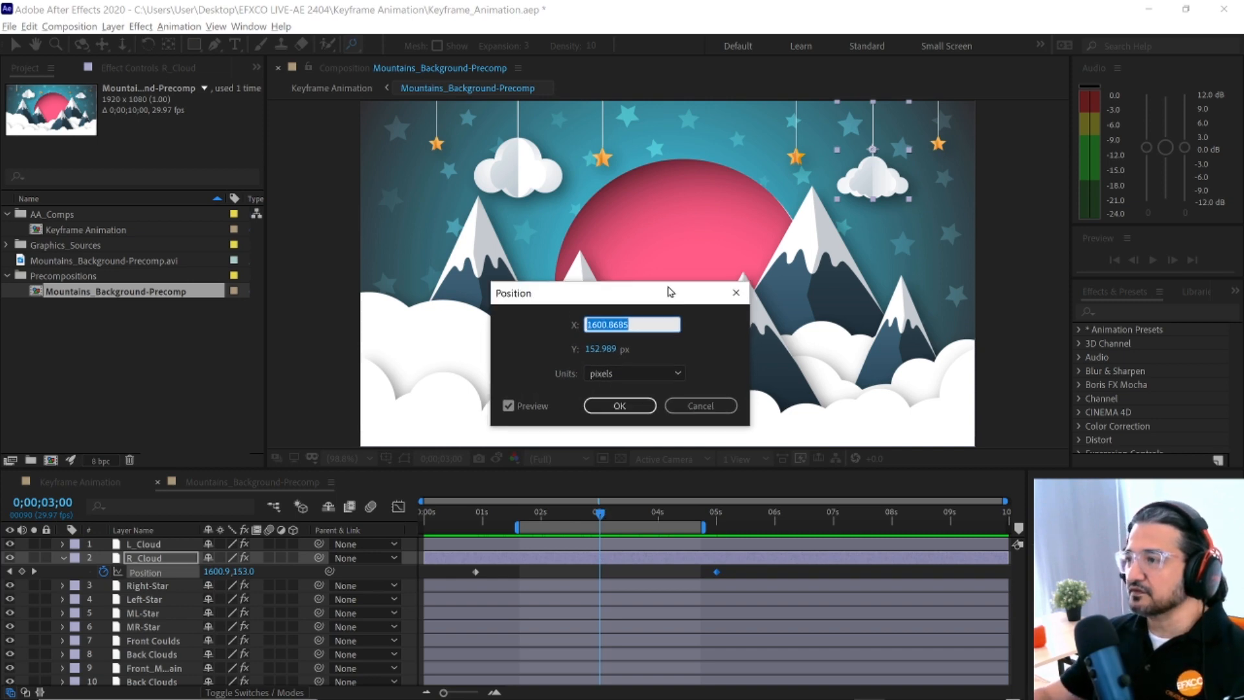
click(701, 405)
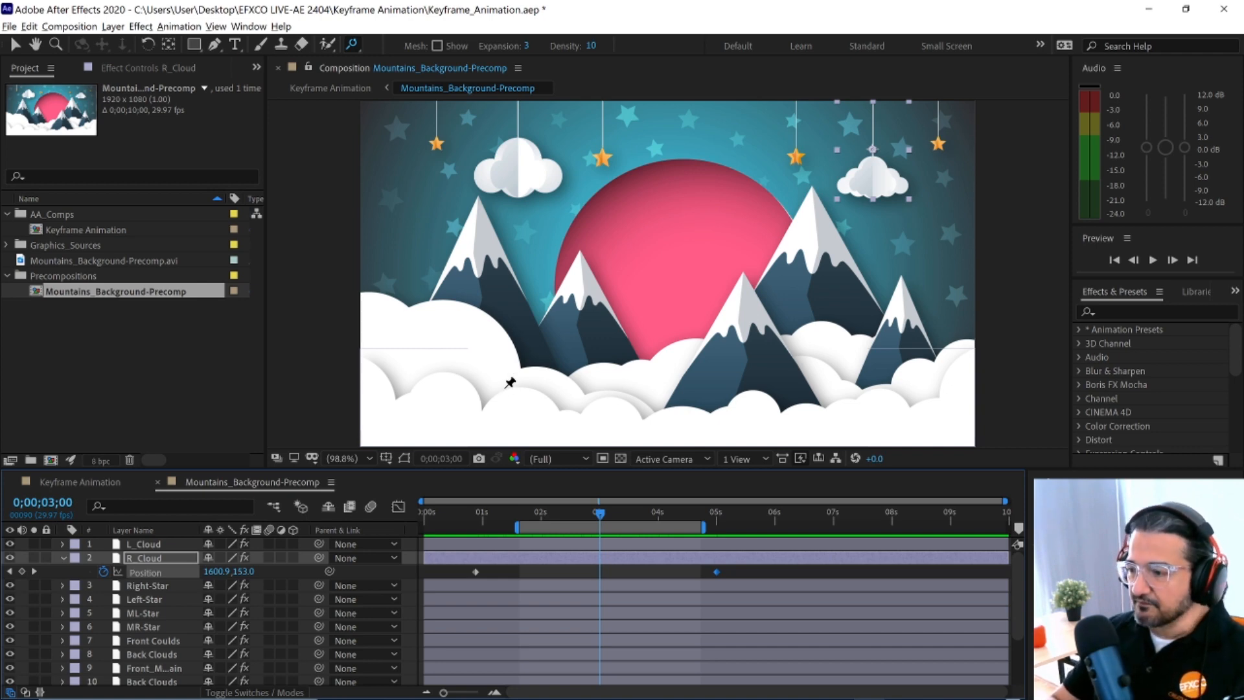
key(ctrl+shift+j)
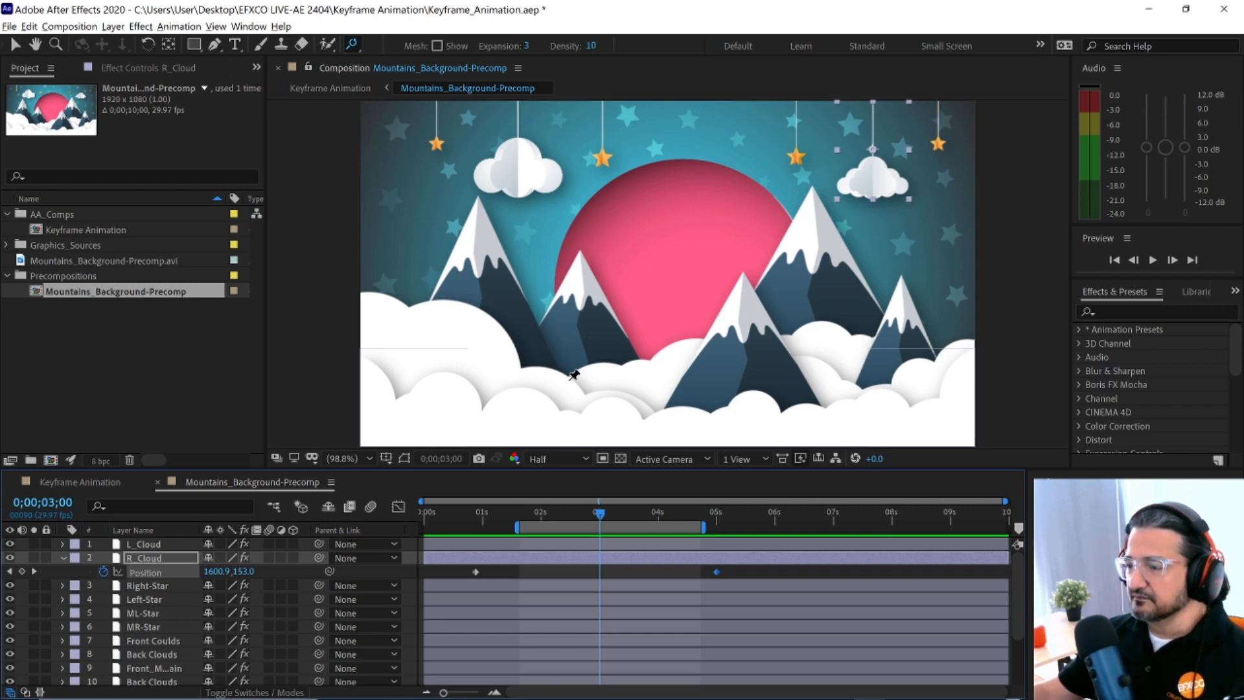
click(564, 459)
click(550, 497)
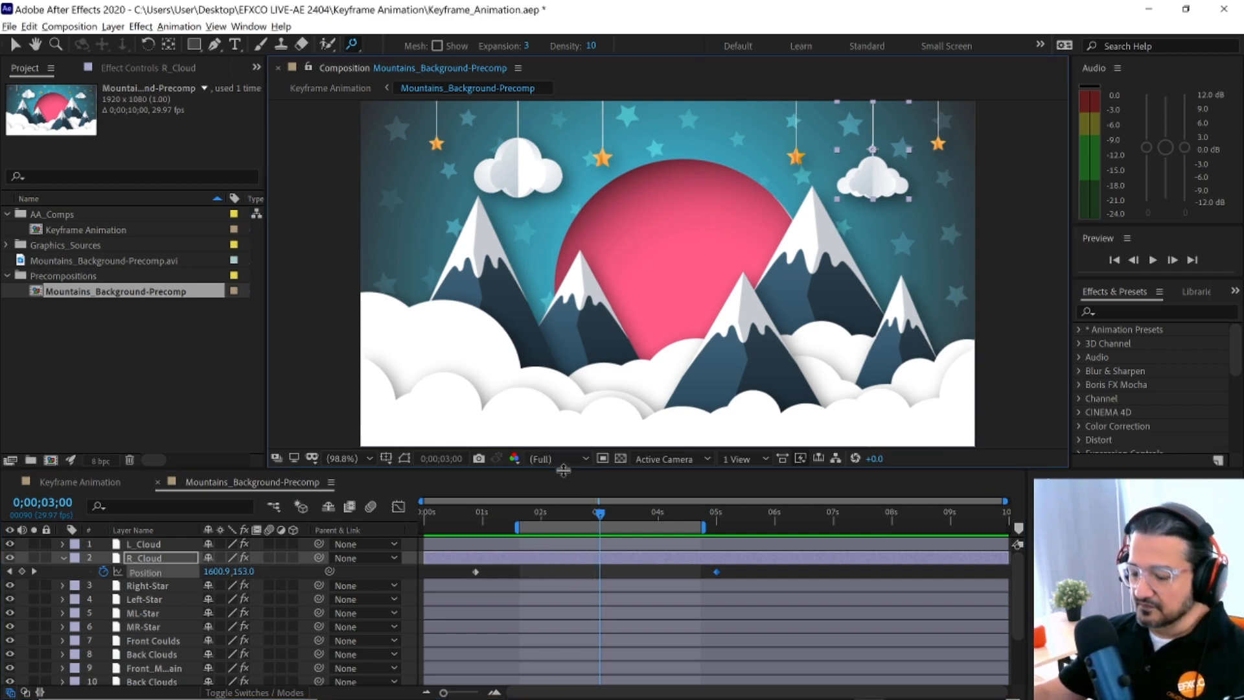
- Add Position keyframes to R_Cloud at 0;00;03;00 and 0;00;02;00 by confirming its unchanged values in the Position dialog
key(ctrl+shift+p)
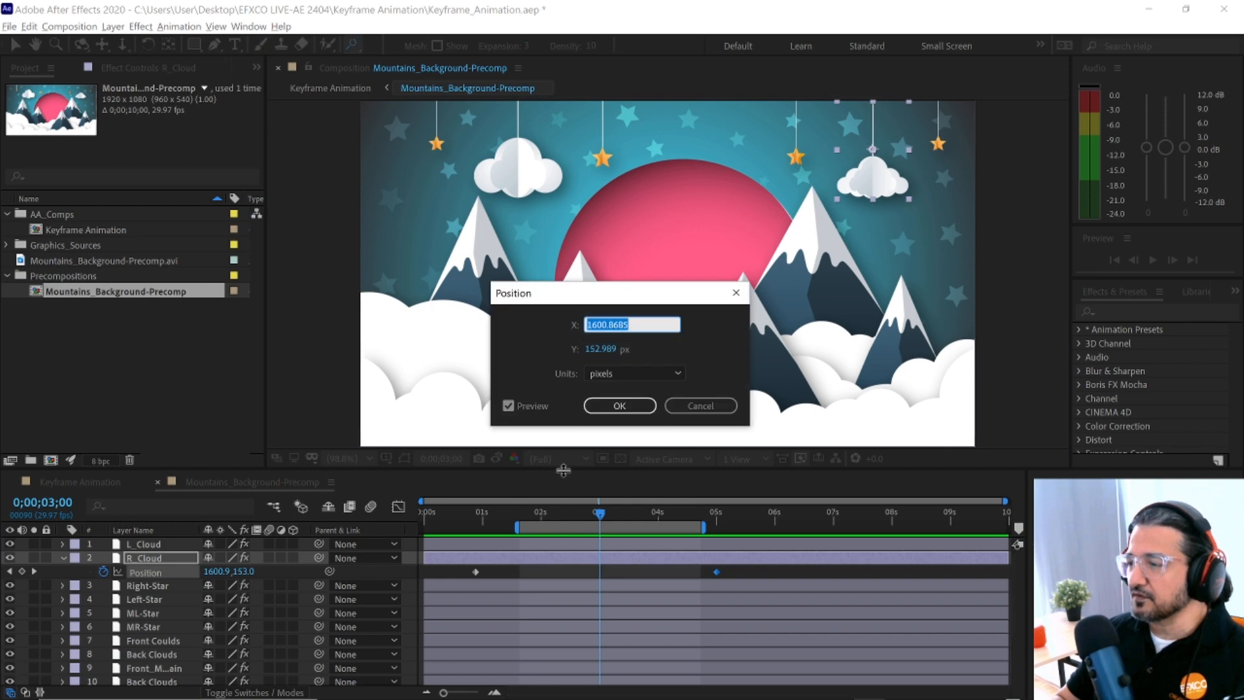
click(633, 406)
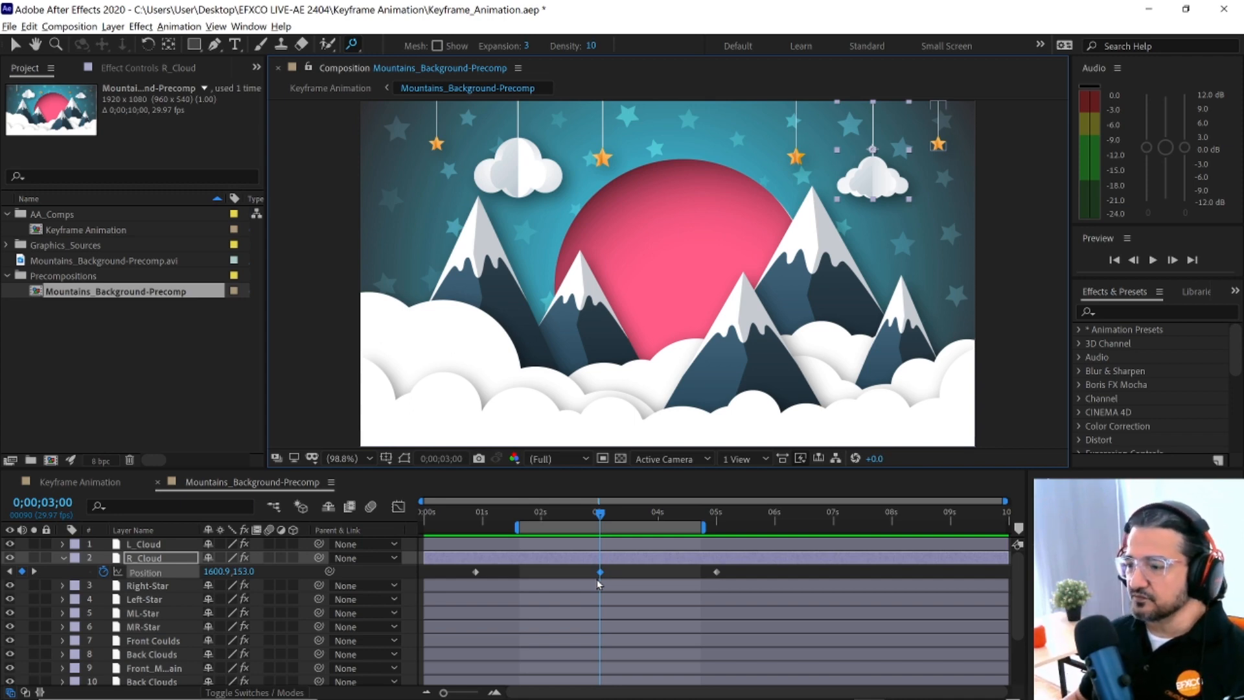
click(42, 502)
text(2;00)
key(Return)
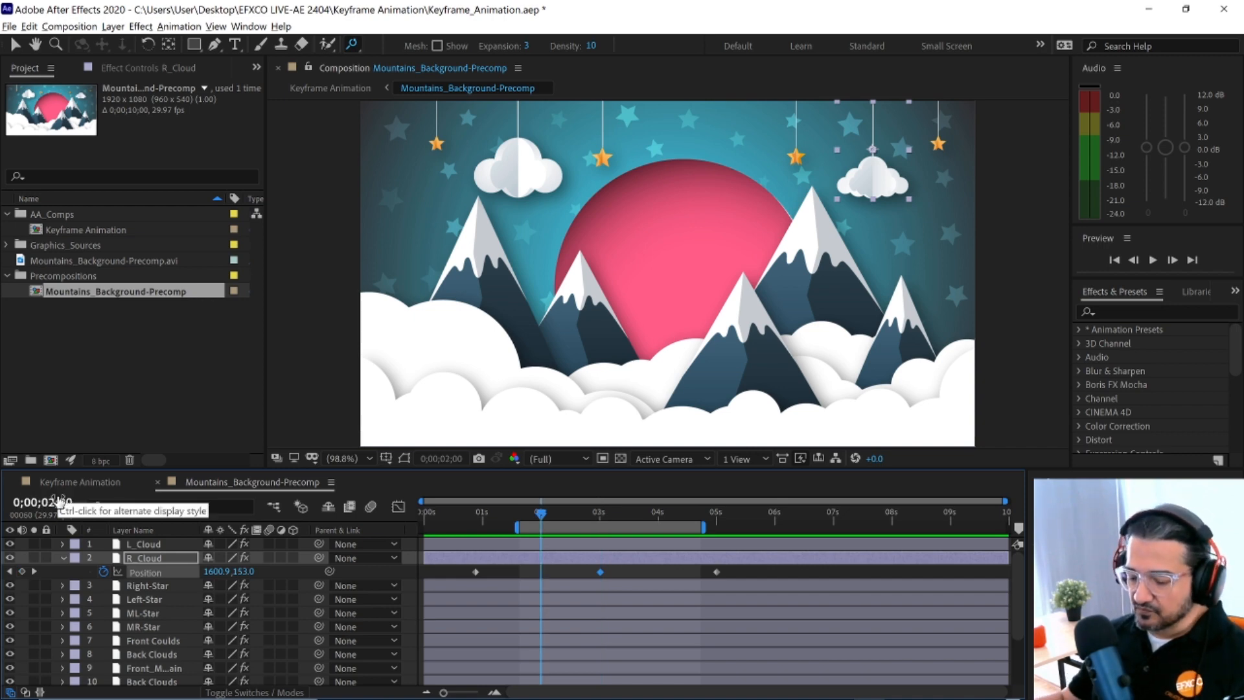
key(ctrl+shift+p)
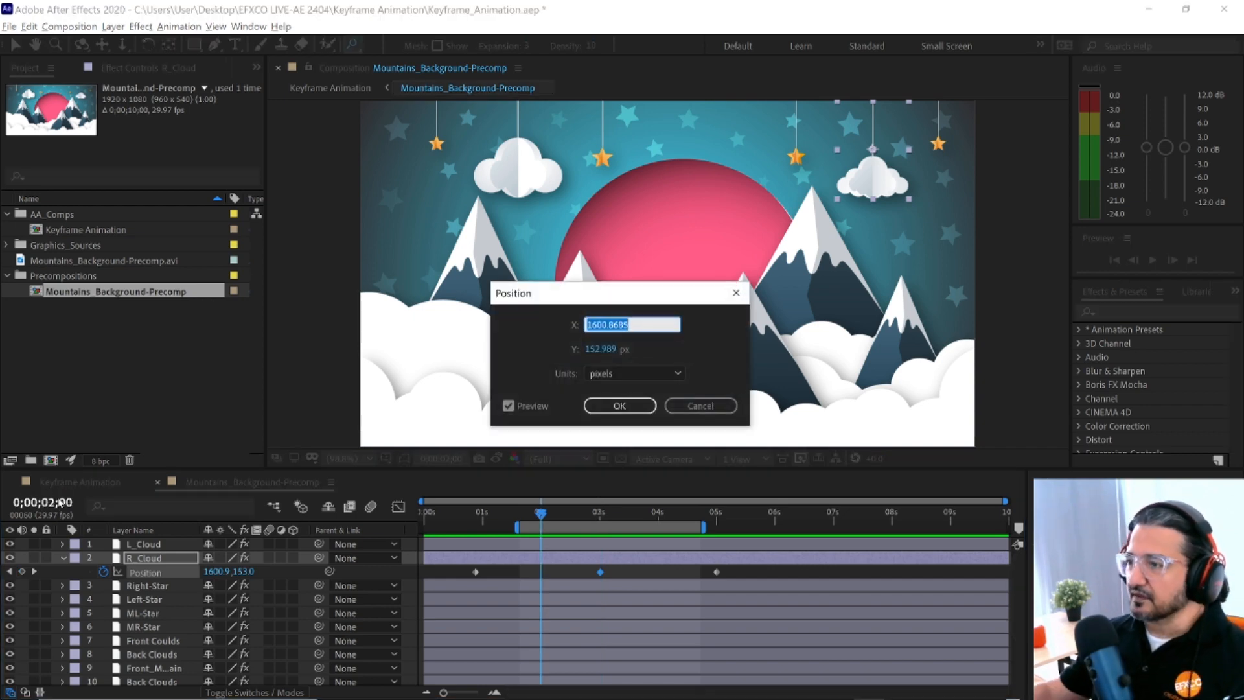
key(Return)
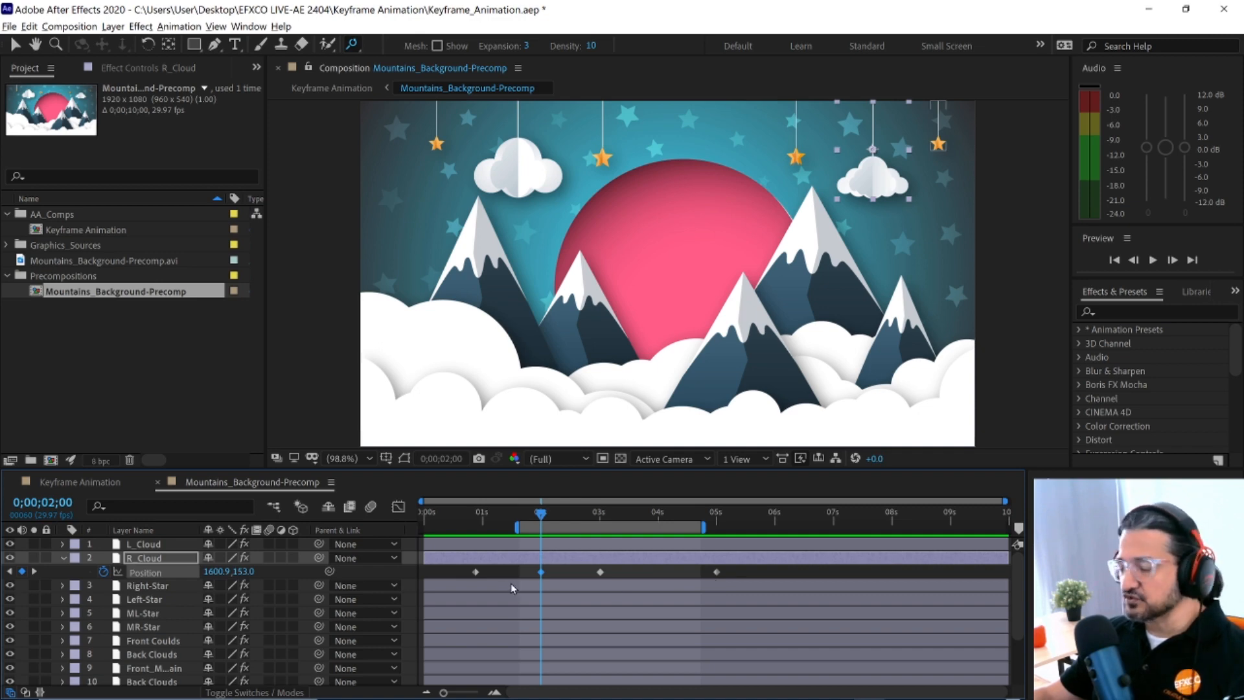
- Select and deselect all of R_Cloud's Position keyframes, and switch off its Position animation and undo that
drag(460, 566, 639, 575)
drag(744, 580, 741, 578)
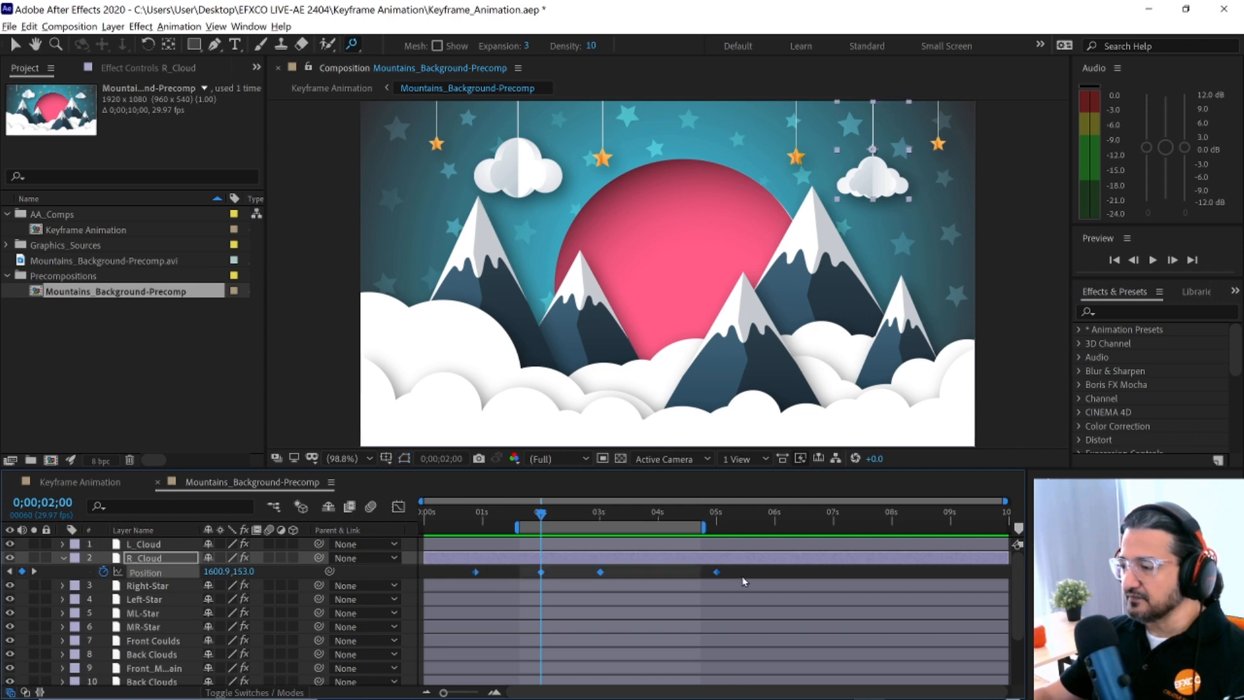
click(740, 573)
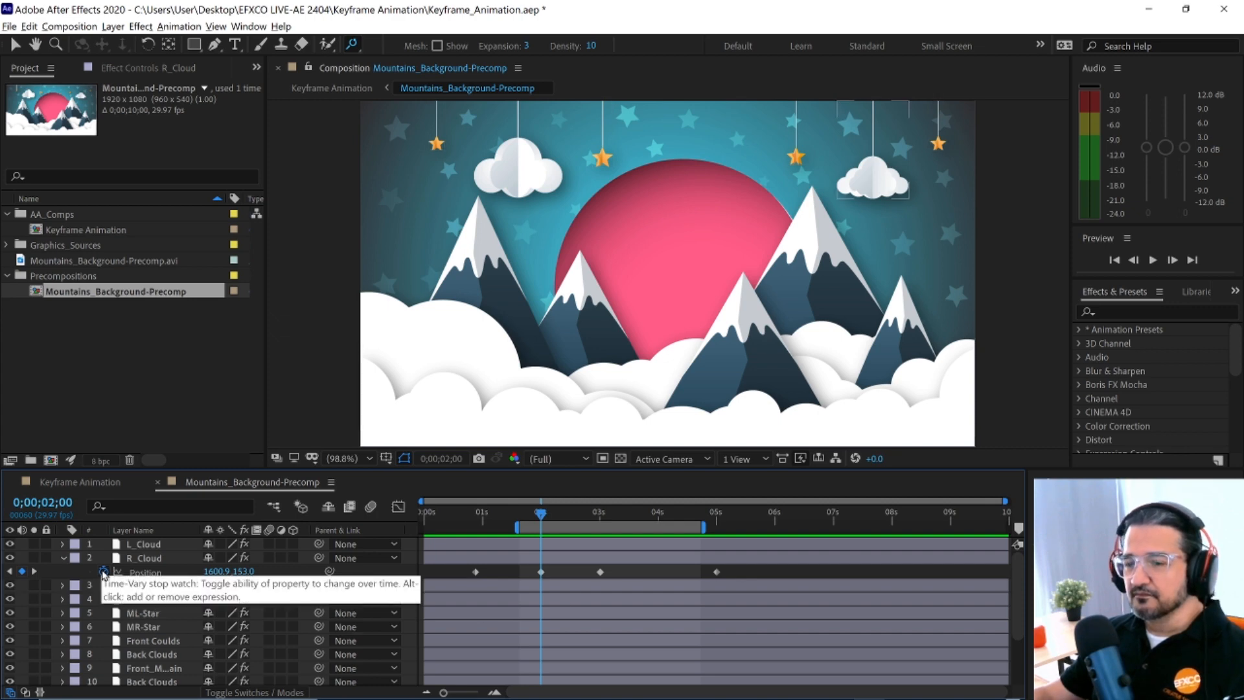
click(103, 572)
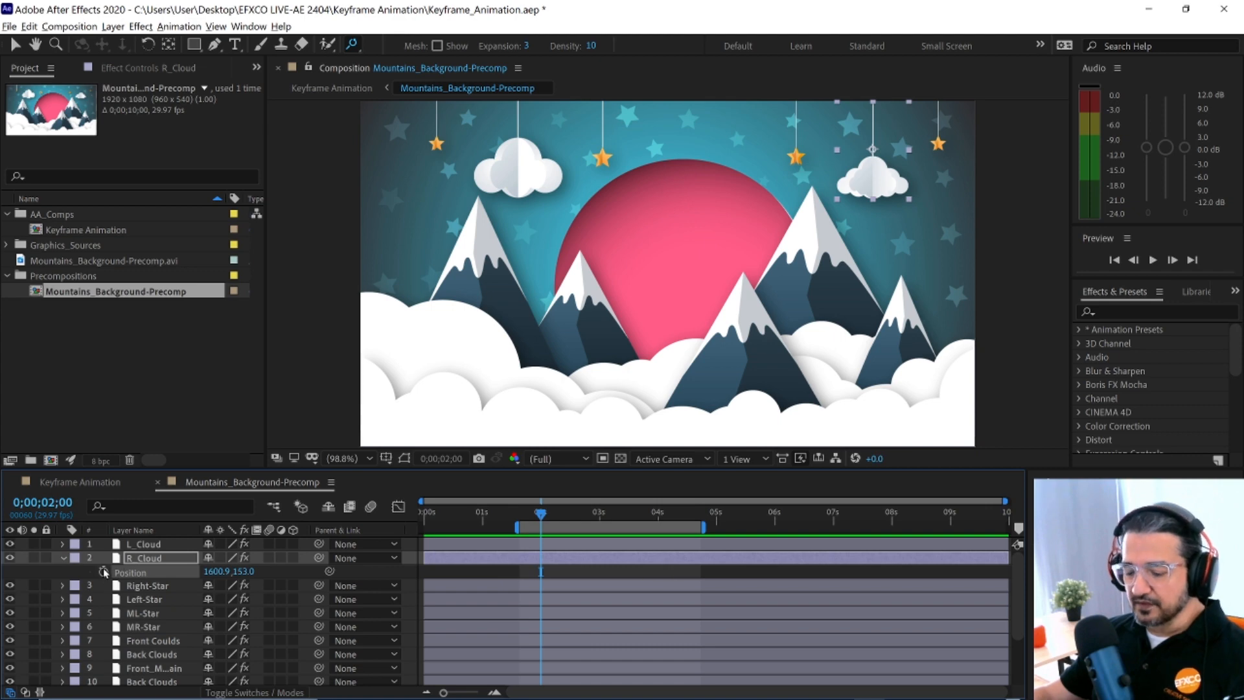
key(ctrl+z)
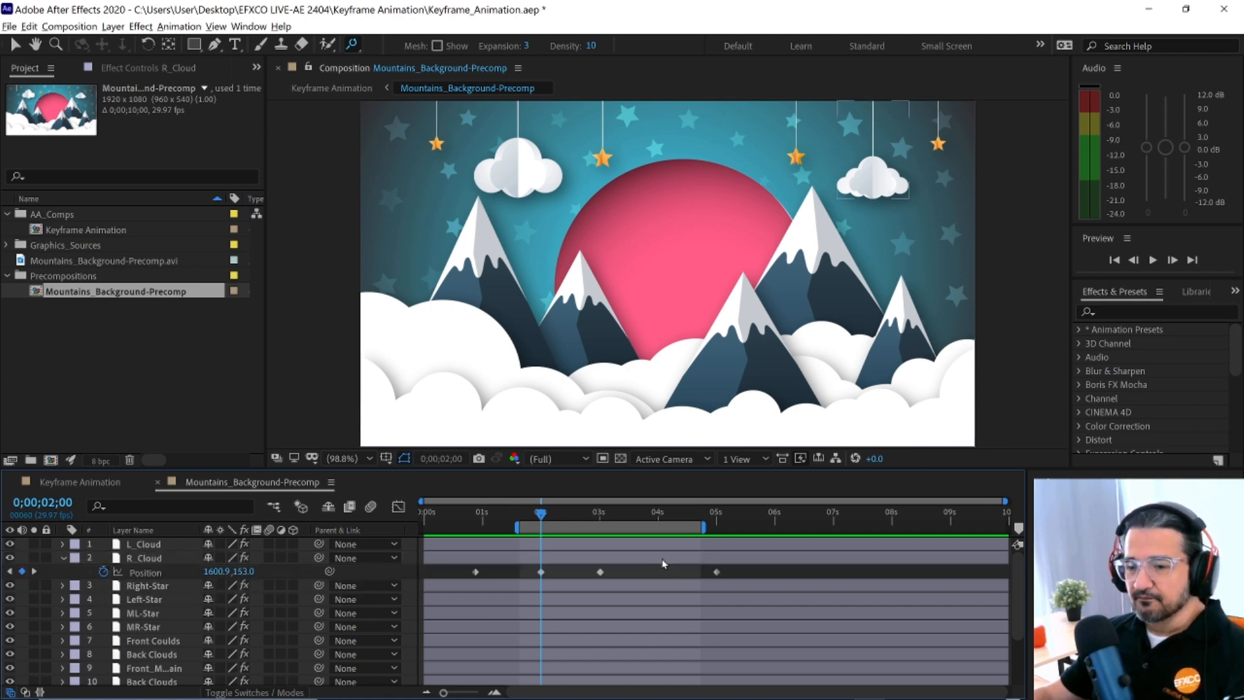
- At 0;00;03;23, switch R_Cloud's Position animation off and undo that, and add a Position keyframe there
drag(540, 513, 645, 515)
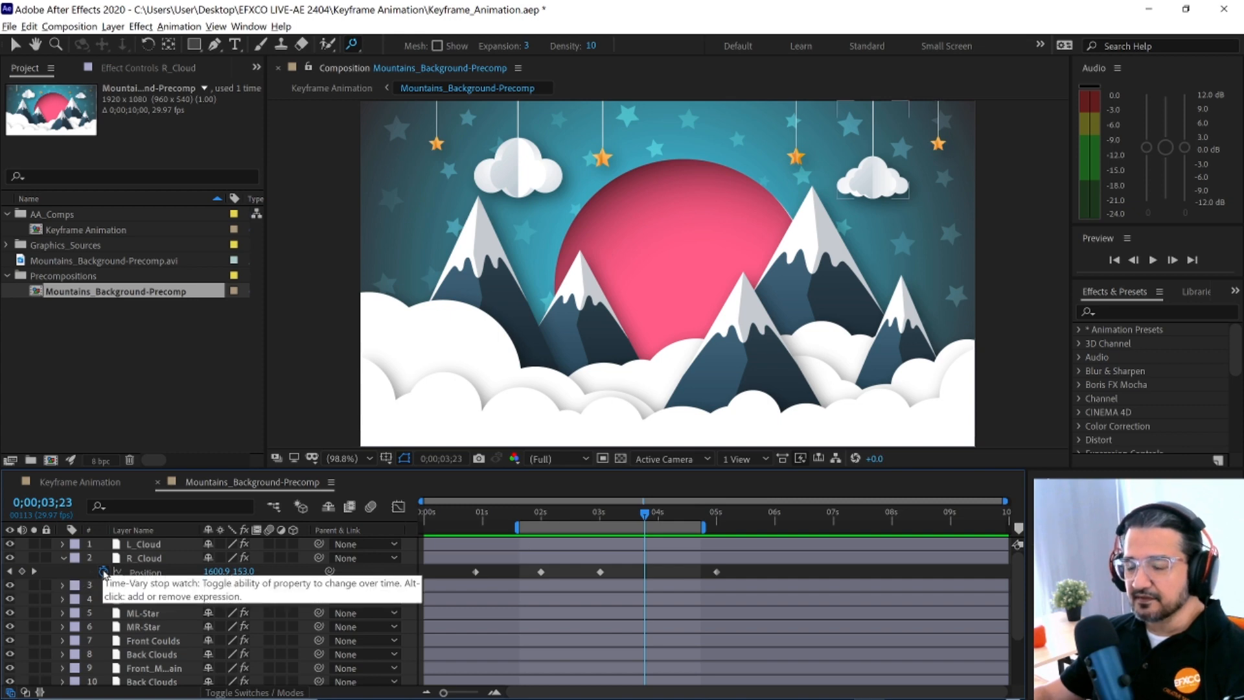
click(103, 571)
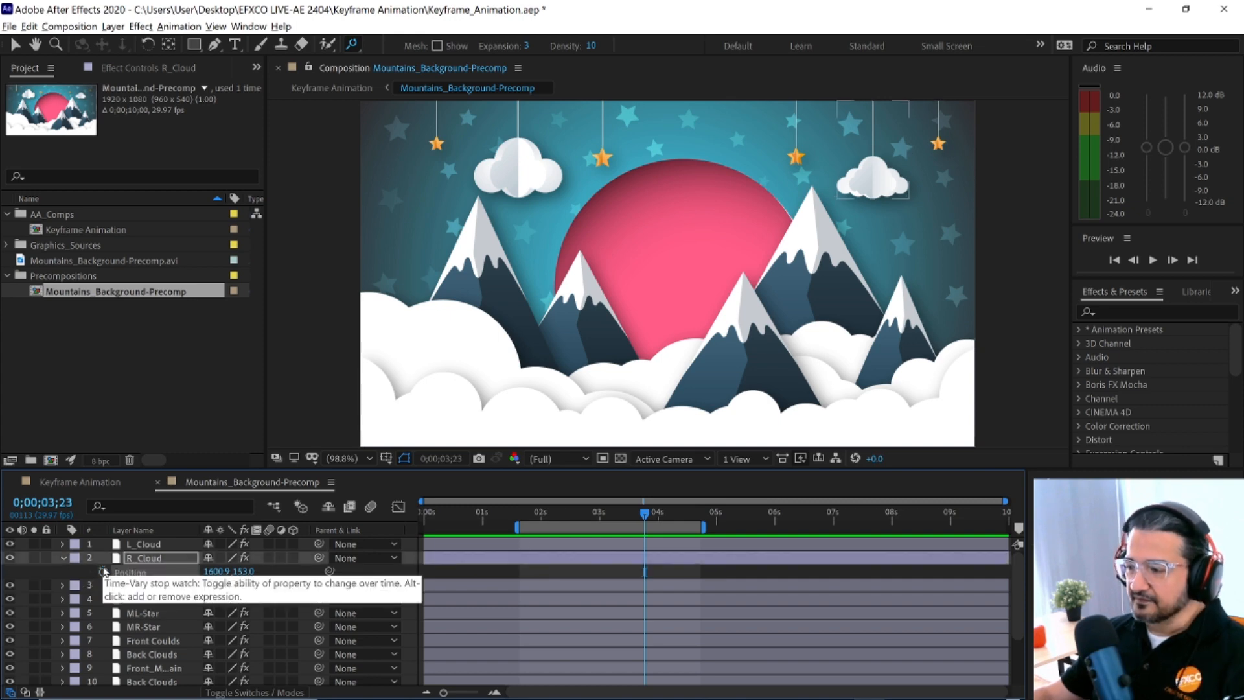
key(ctrl+z)
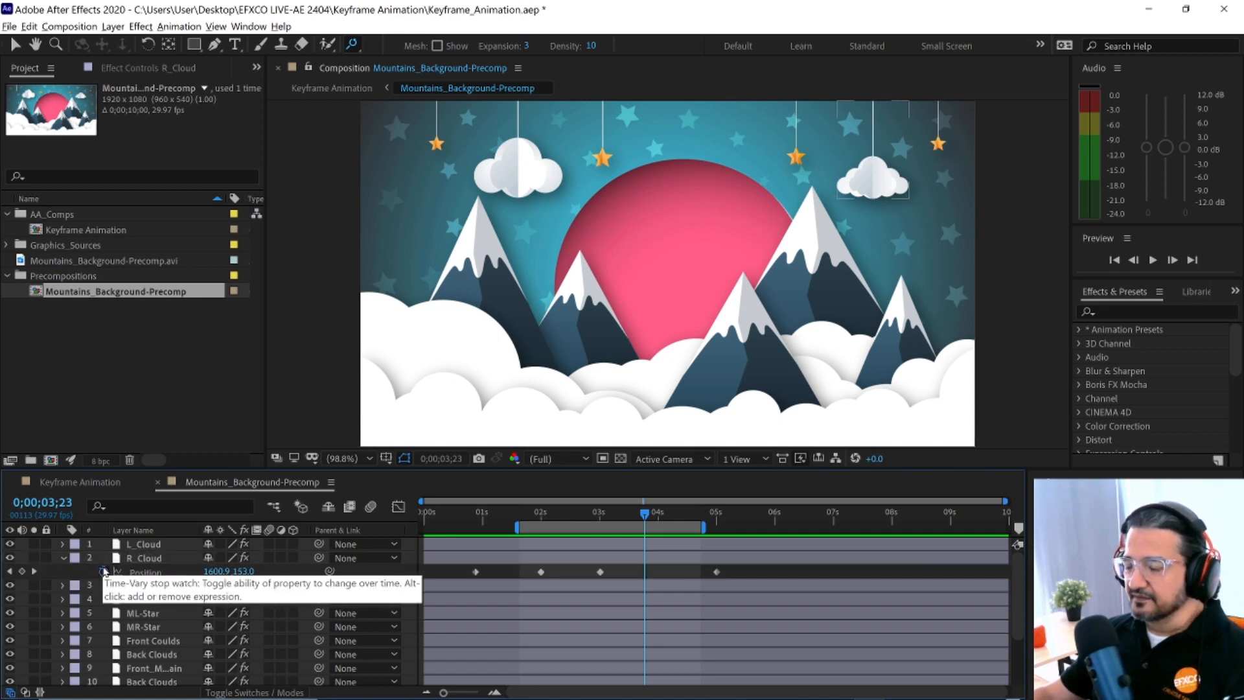
click(25, 572)
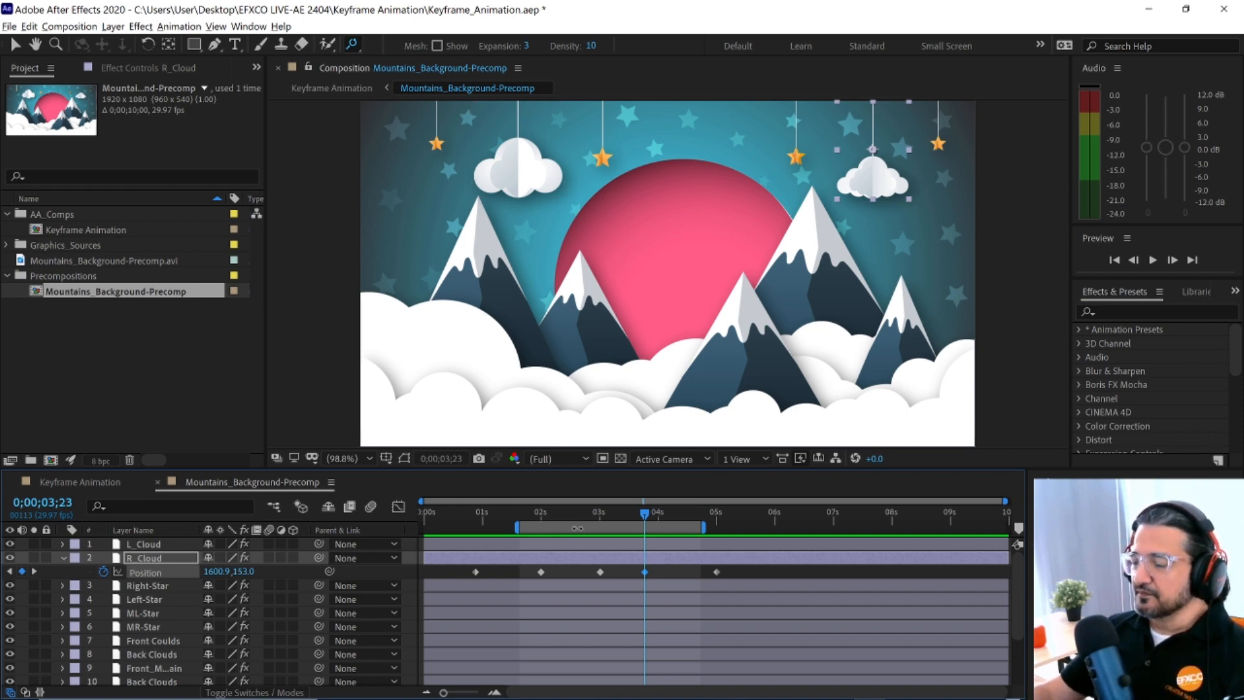
- Reset the work area to the full composition and move R_Cloud's Position keyframe at 0;00;03;23 to about 0;00;04;00
double_click(577, 528)
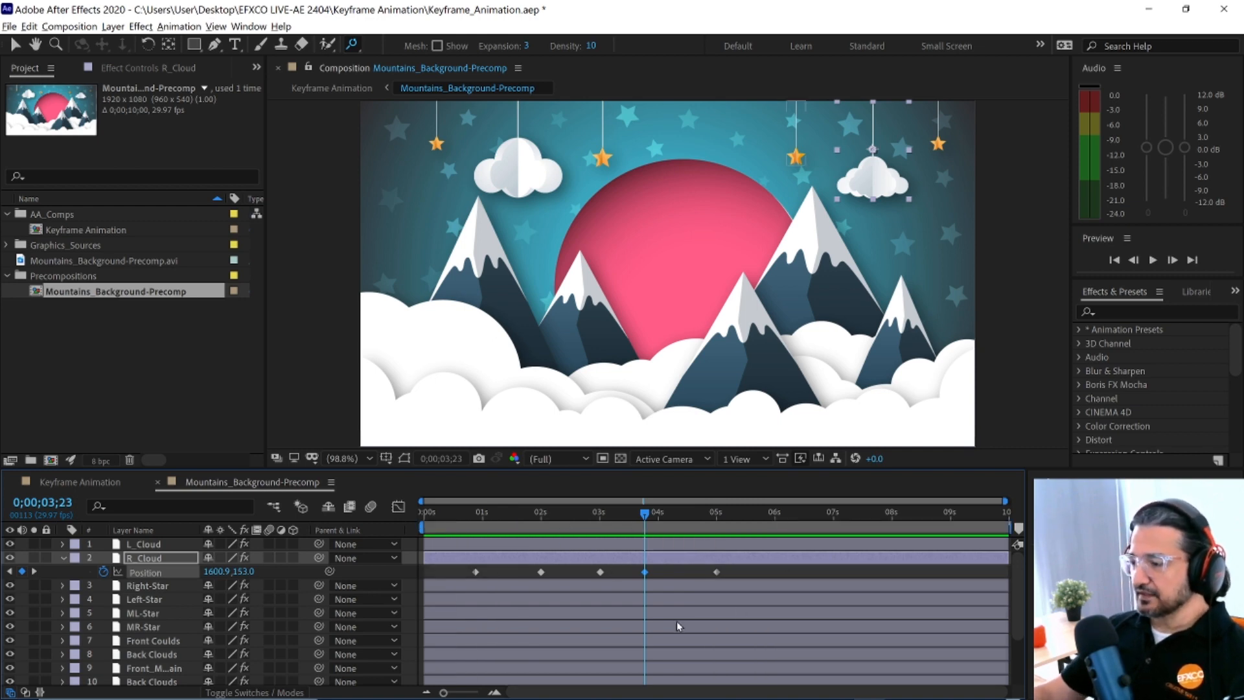
drag(644, 572, 656, 572)
click(716, 572)
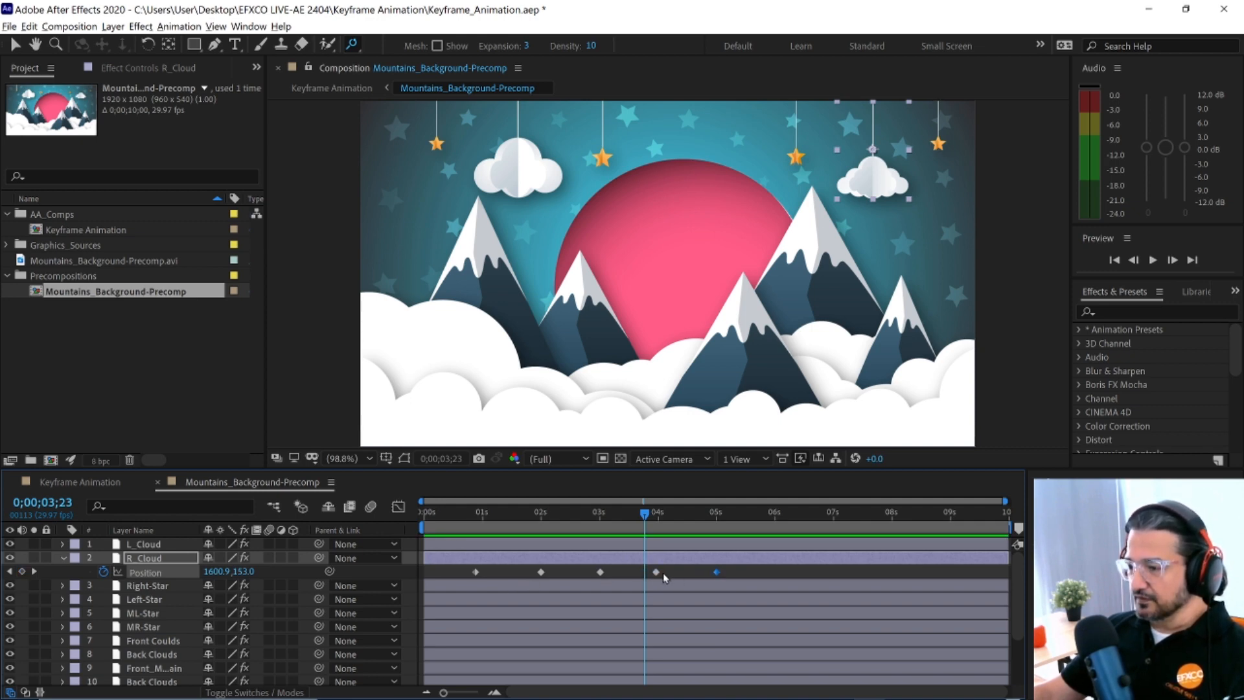
- Select all of R_Cloud's Position keyframes and shift them together, first to the composition's start and finally to begin at about 0;00;03;12
drag(447, 567, 667, 578)
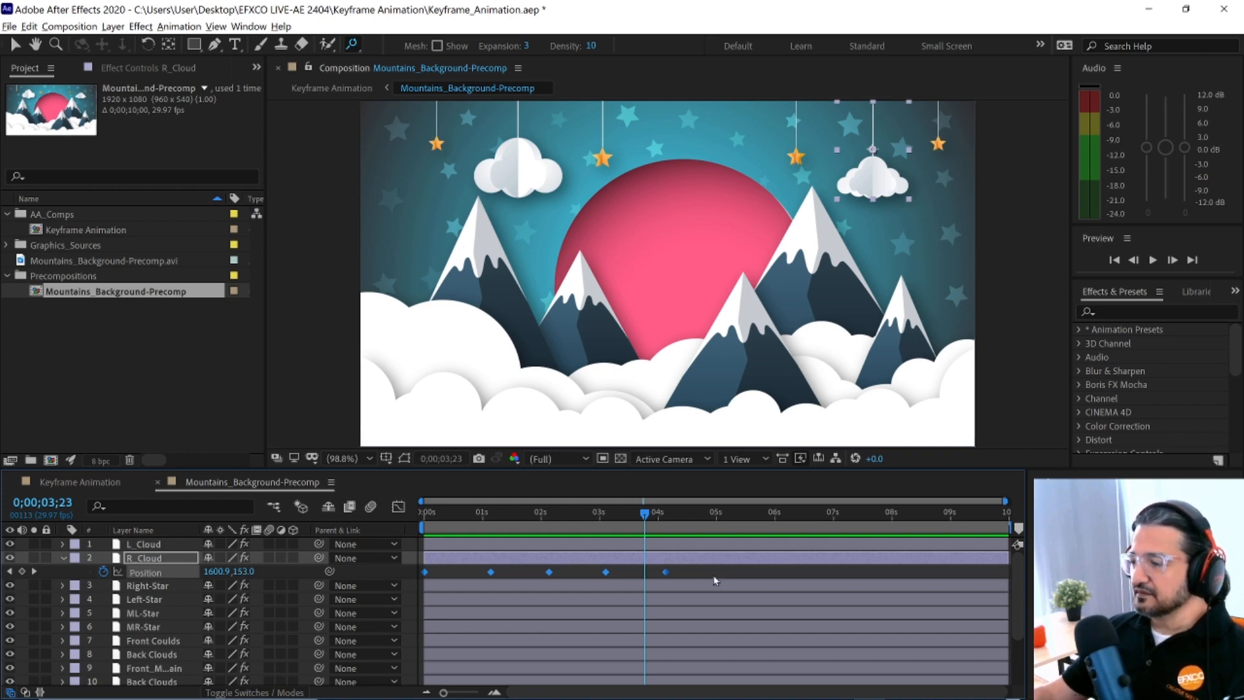
drag(669, 573, 860, 577)
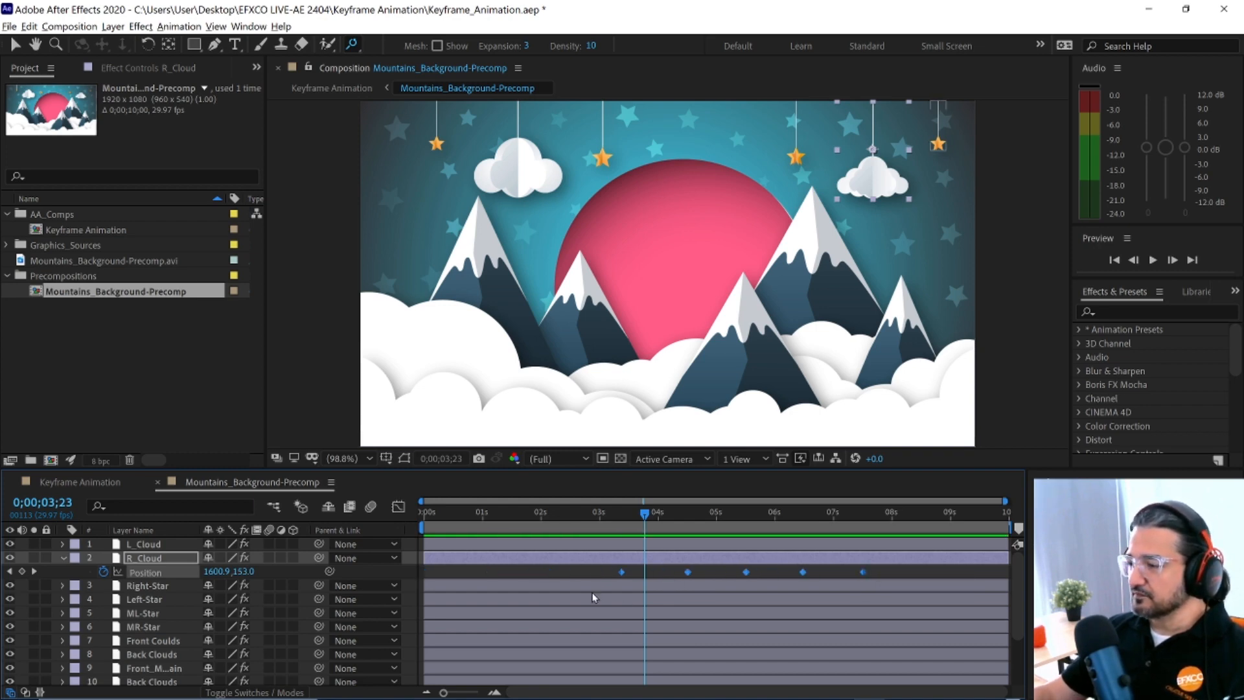
click(609, 573)
- Spread R_Cloud's Position keyframes individually out to about 0;00;08;19, and compress all of them proportionally to end at about 0;00;04;10
drag(621, 572, 499, 572)
drag(688, 572, 612, 572)
drag(864, 572, 929, 572)
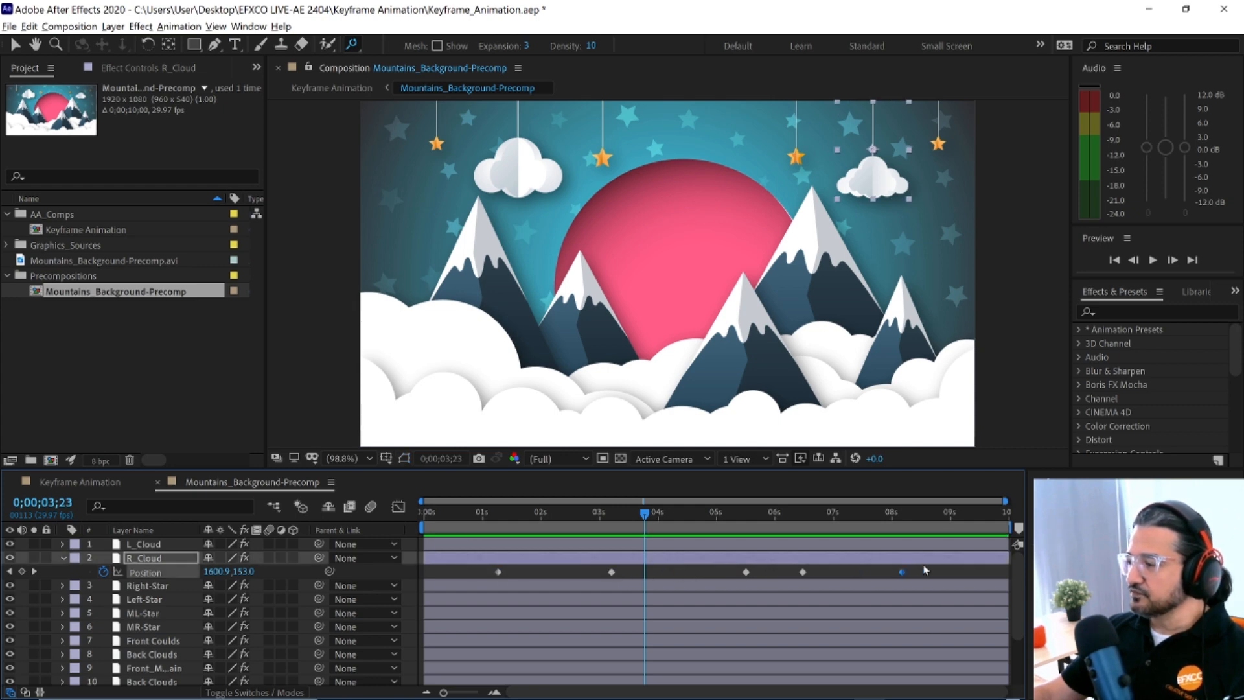
drag(802, 572, 834, 572)
drag(747, 572, 716, 573)
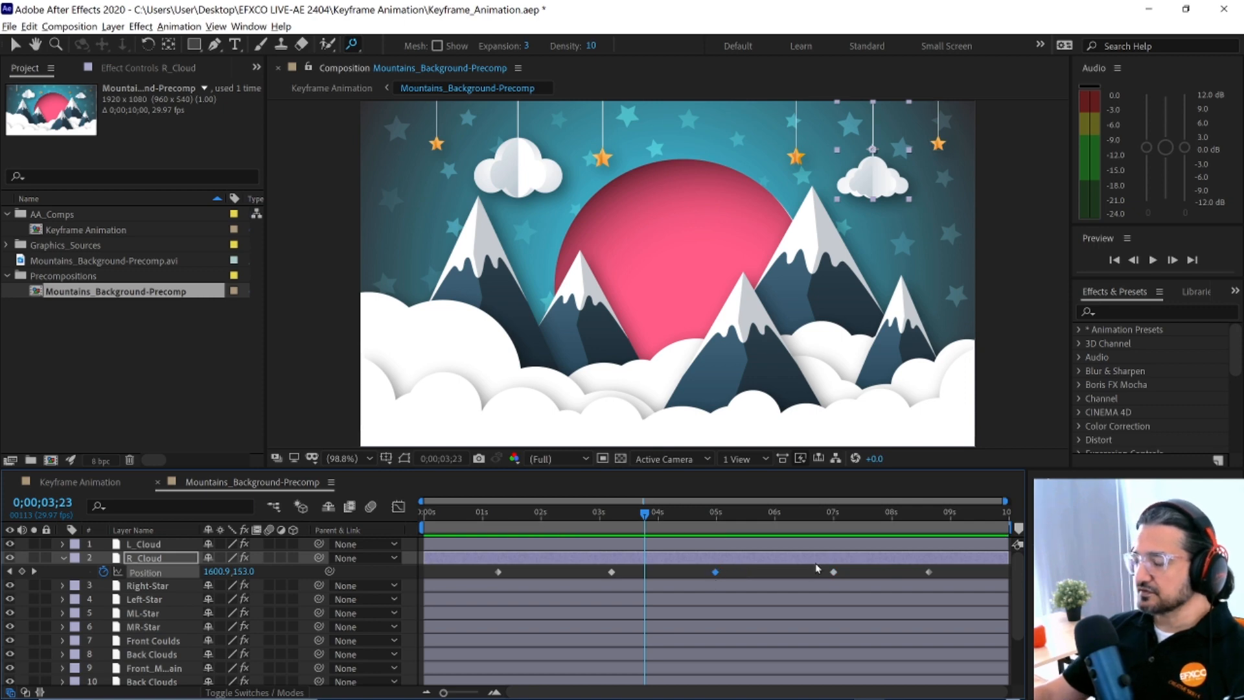
click(696, 514)
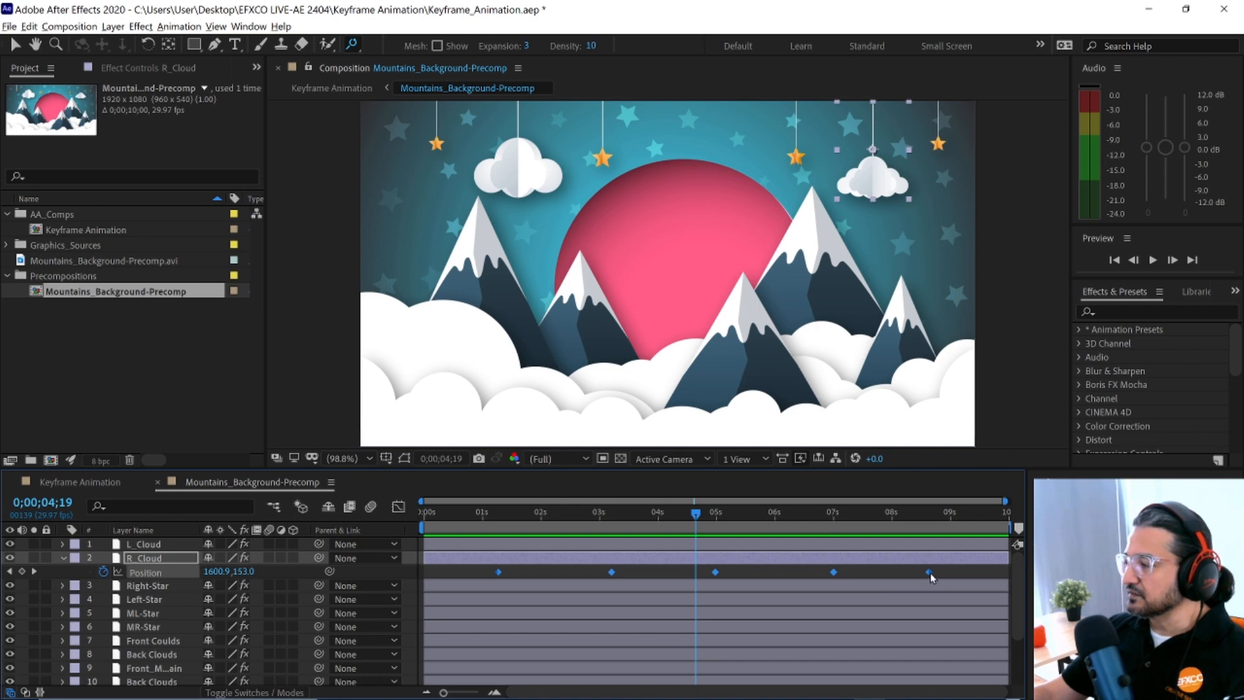
drag(930, 577, 676, 580)
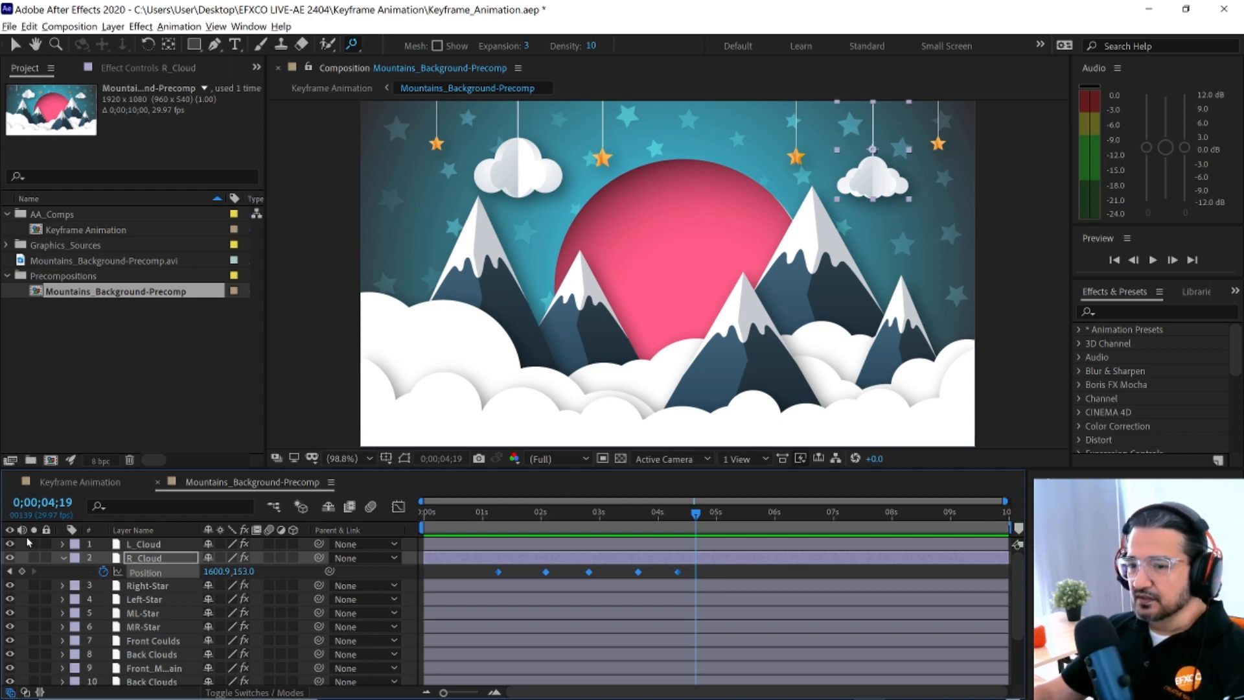
- End the work area at 0;00;05;00 and trim the composition to the work area
click(42, 506)
text(500)
key(Return)
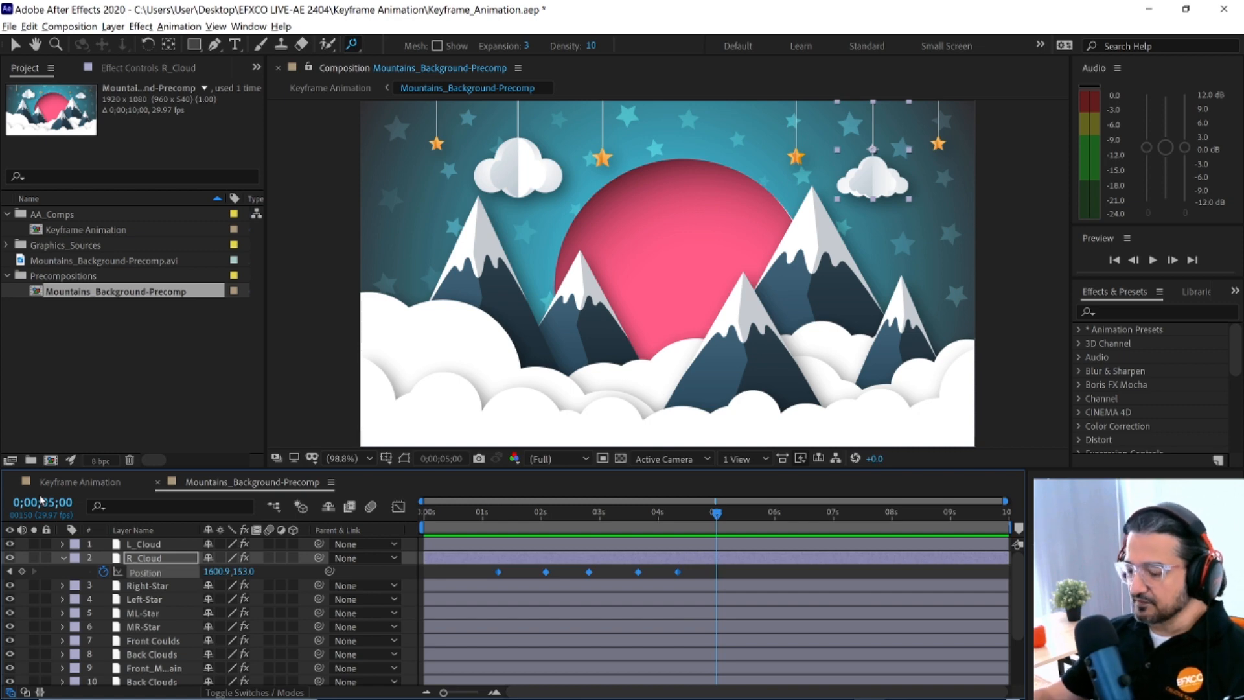
key(n)
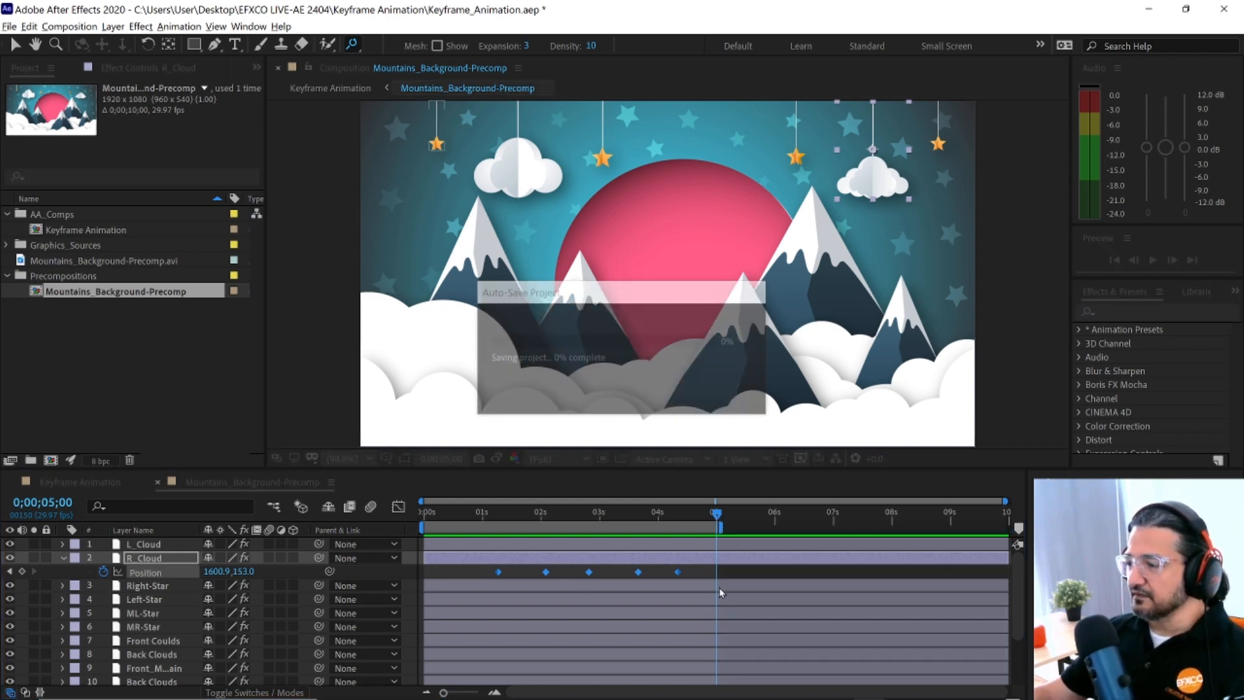
right_click(629, 527)
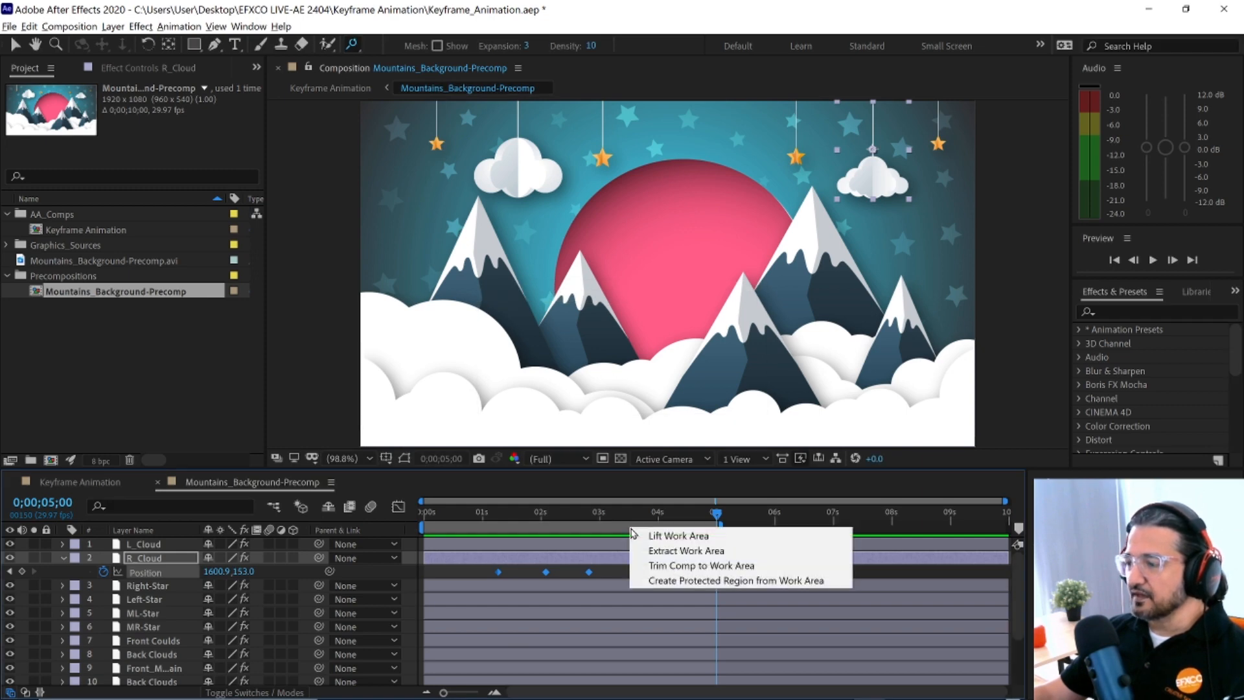
click(667, 566)
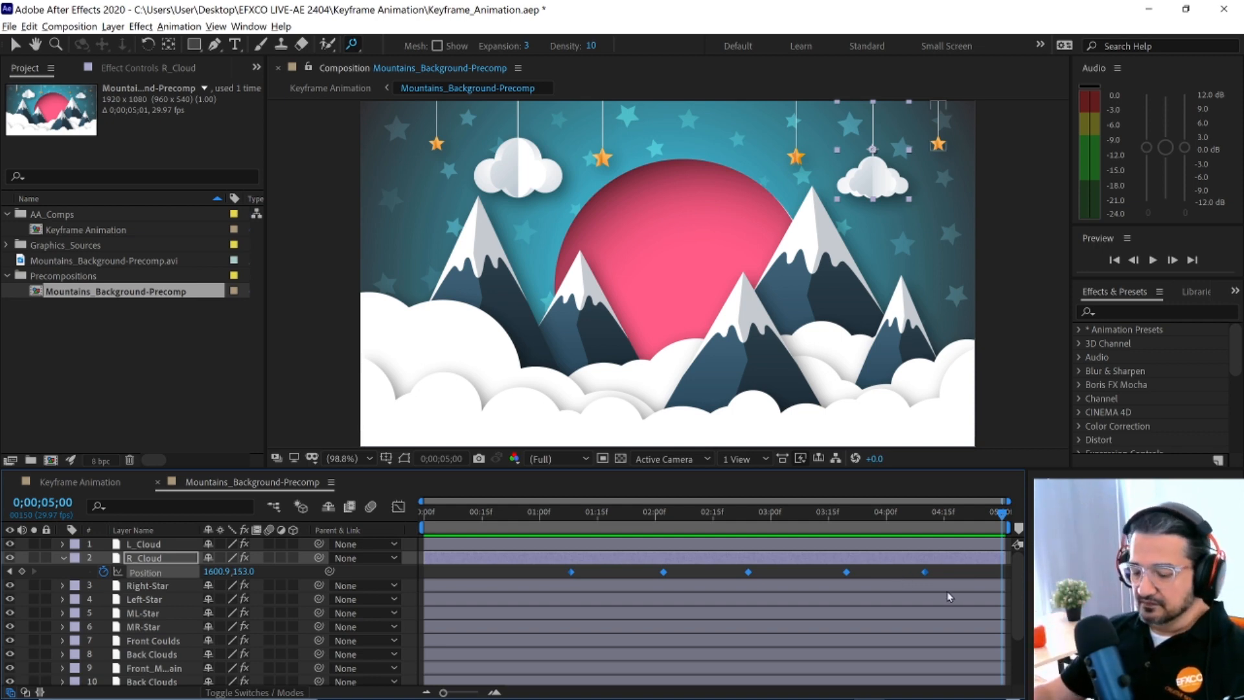
- Compress R_Cloud's Position keyframes proportionally so the last one falls at about 0;00;03;25, and deselect them
drag(924, 572, 868, 578)
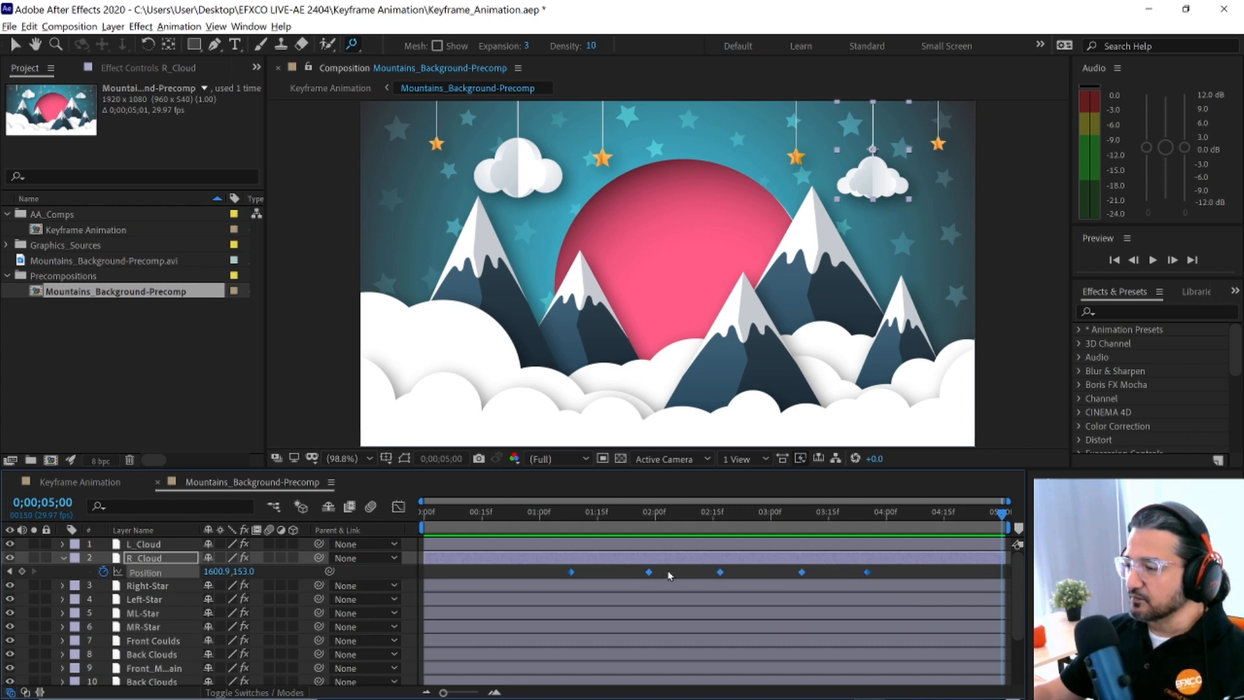
click(774, 568)
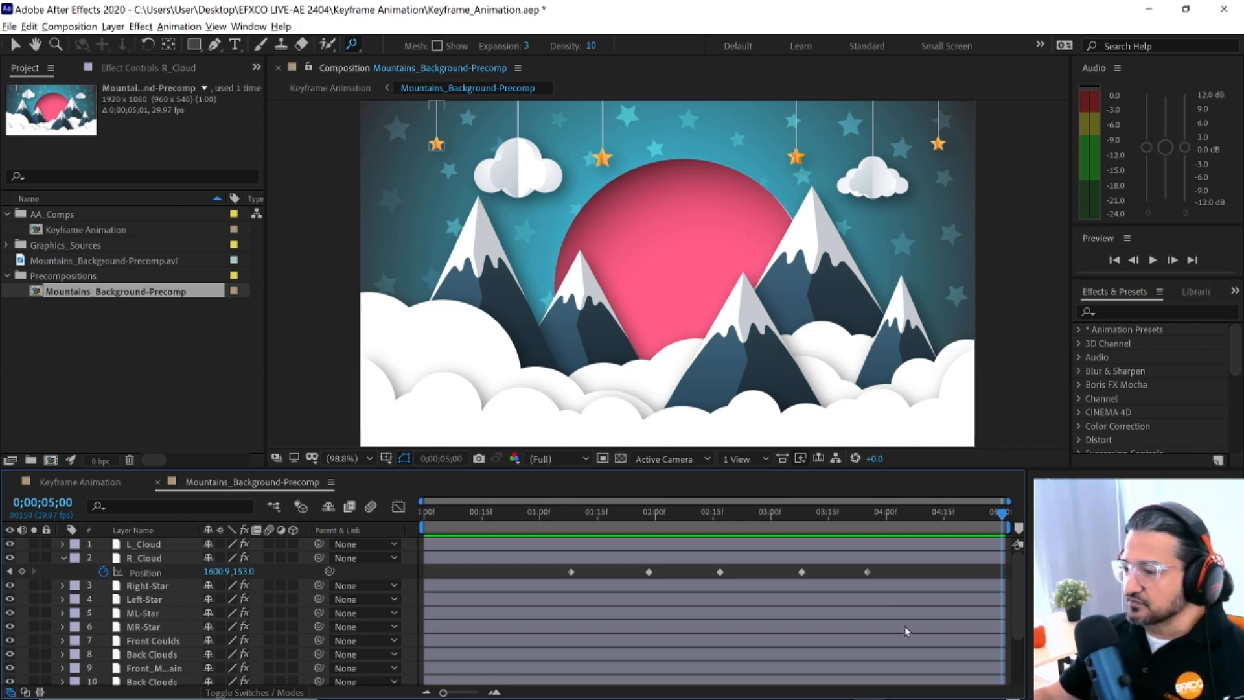
- Select the R_Cloud layer and move the selection up to the L_Cloud layer
click(156, 559)
click(155, 558)
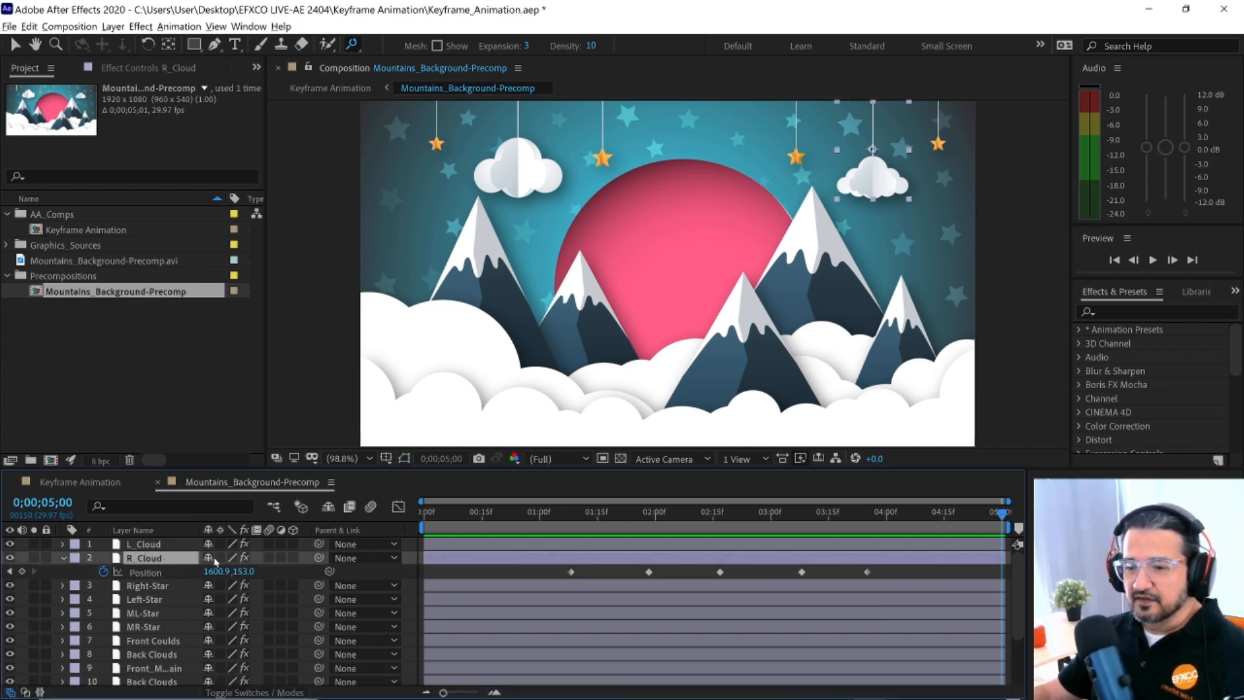
key(ctrl+Up)
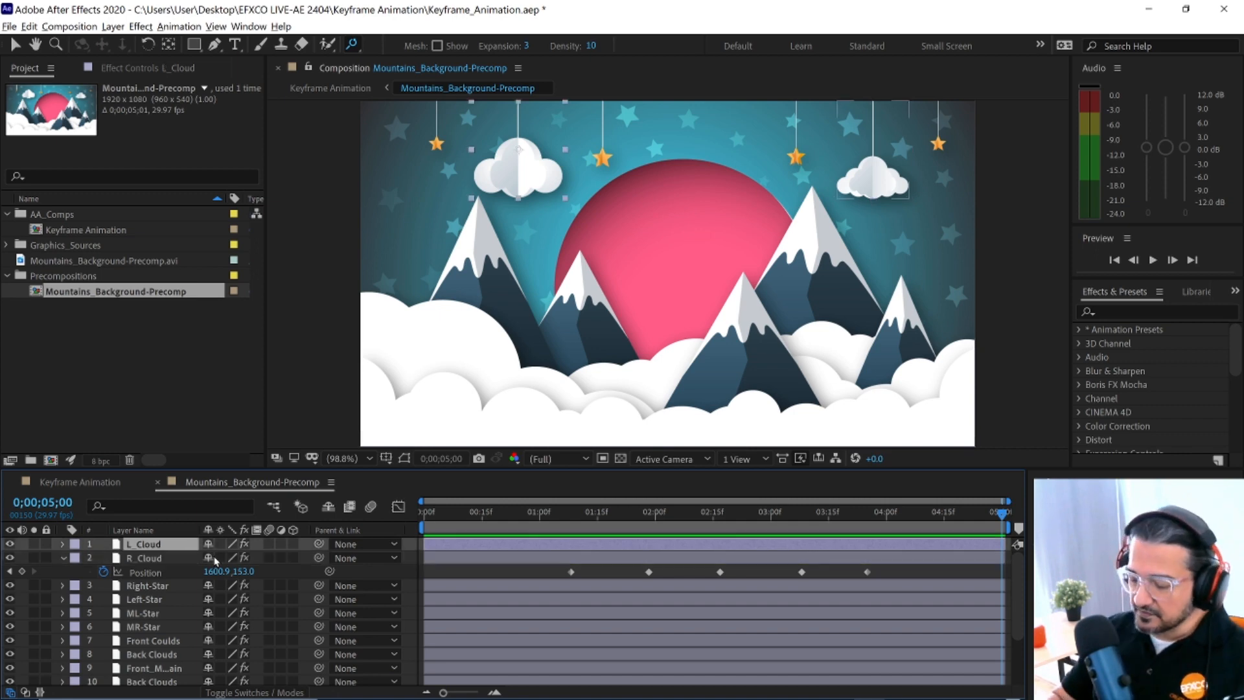
- Reveal L_Cloud's Position, Rotation and Opacity one at a time, and show Opacity together with Position, Rotation and Anchor Point
key(p)
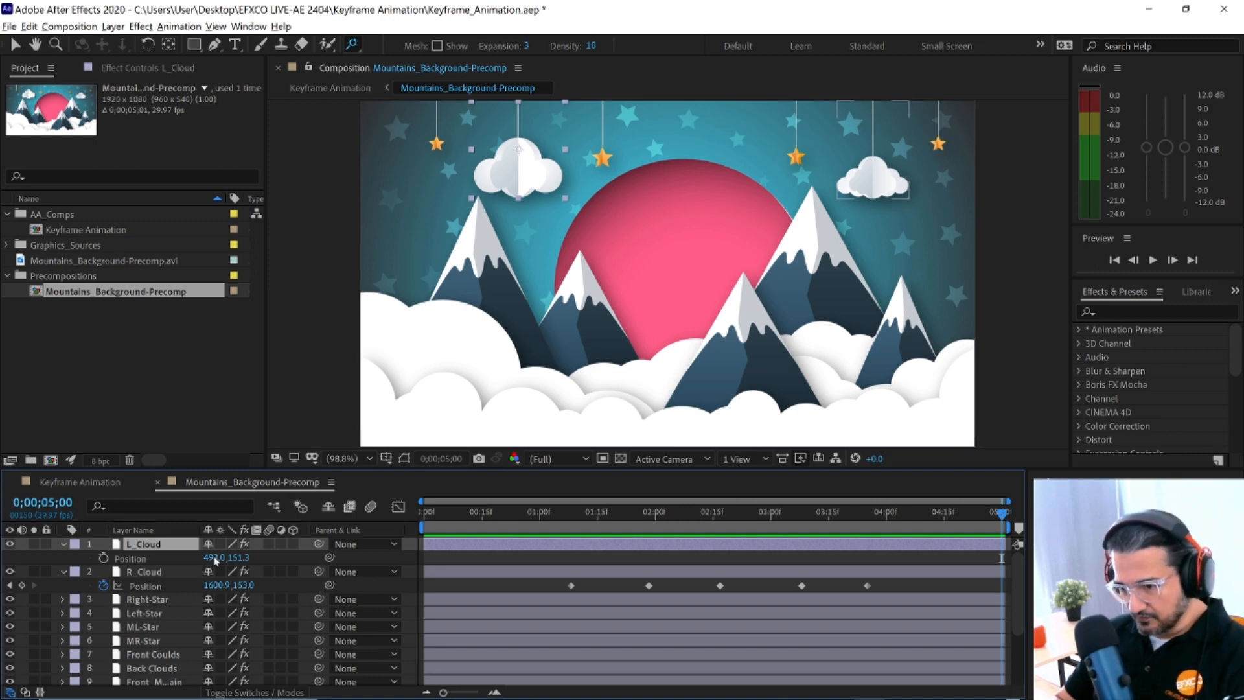
key(r)
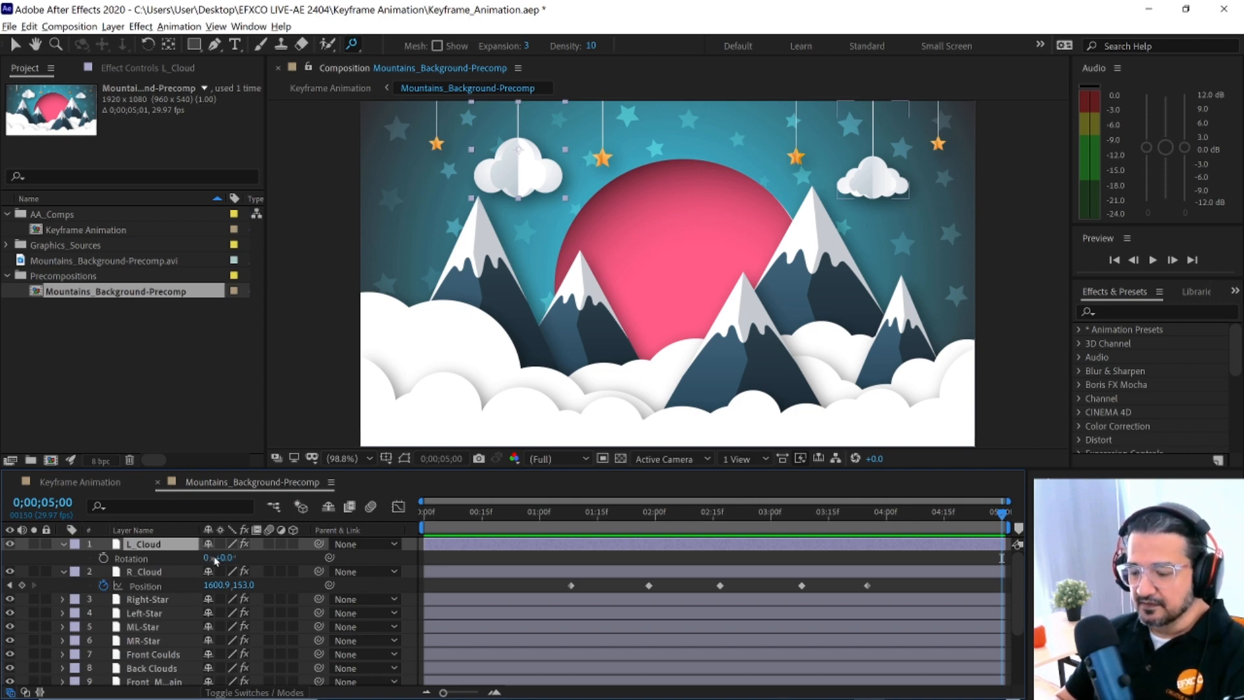
key(t)
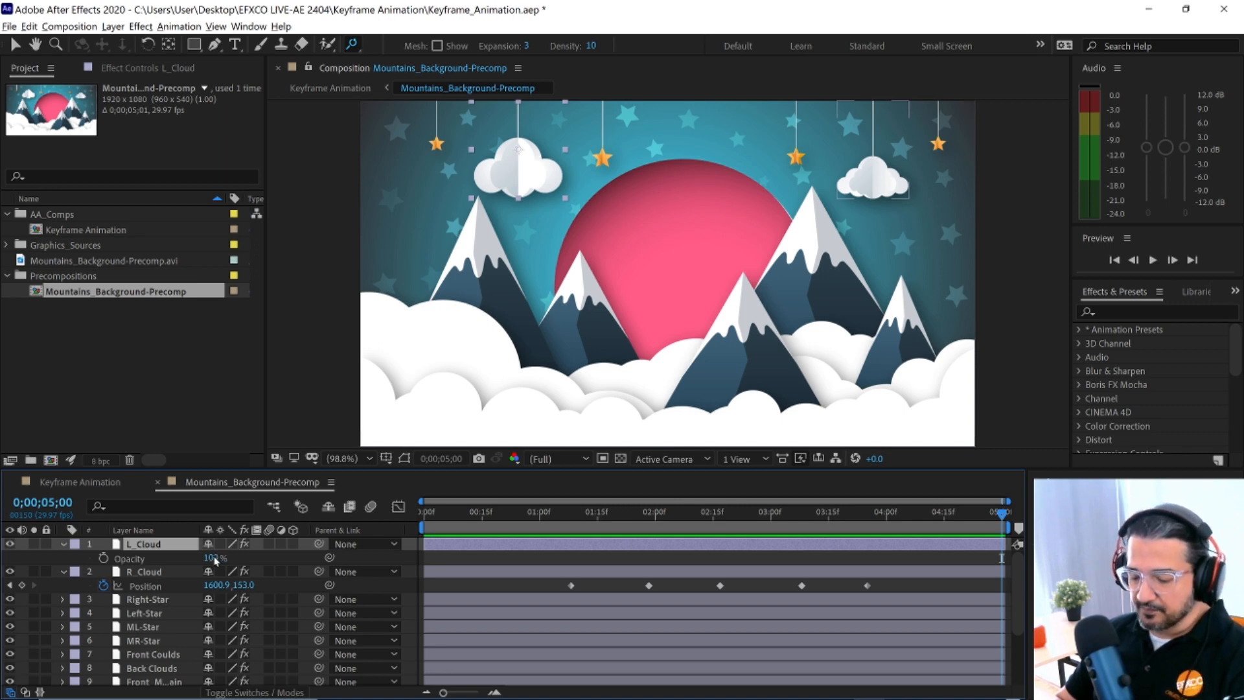
key(shift+p)
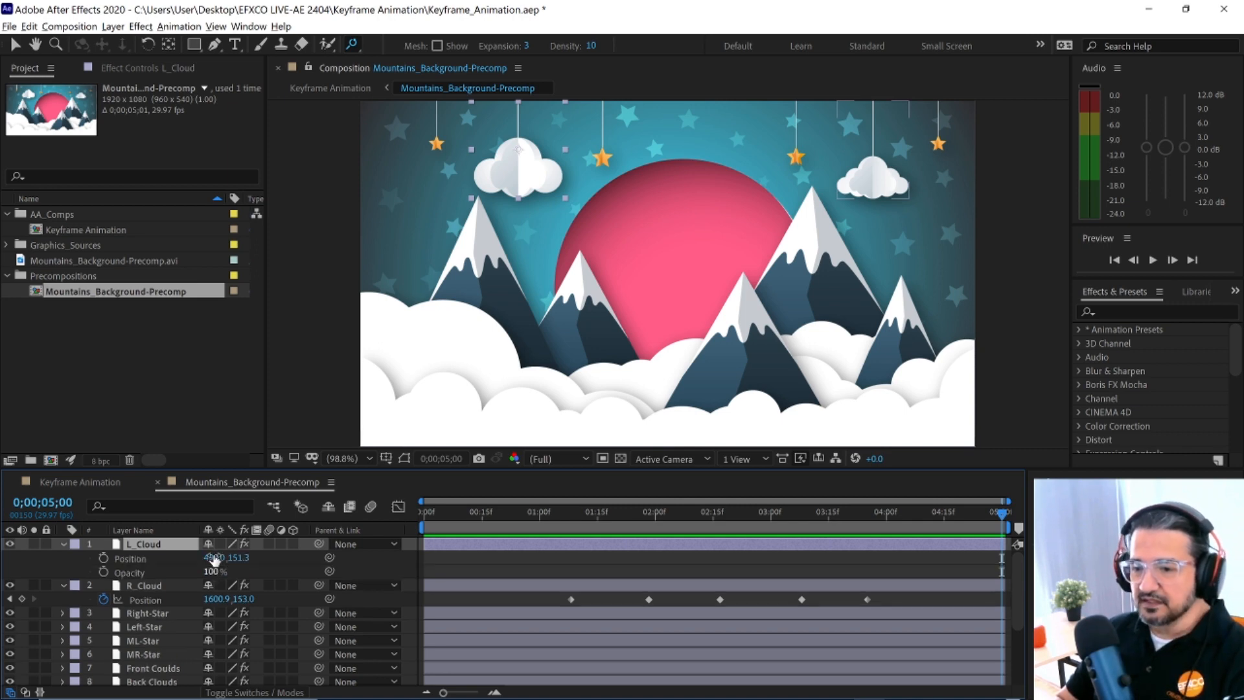
key(shift+r)
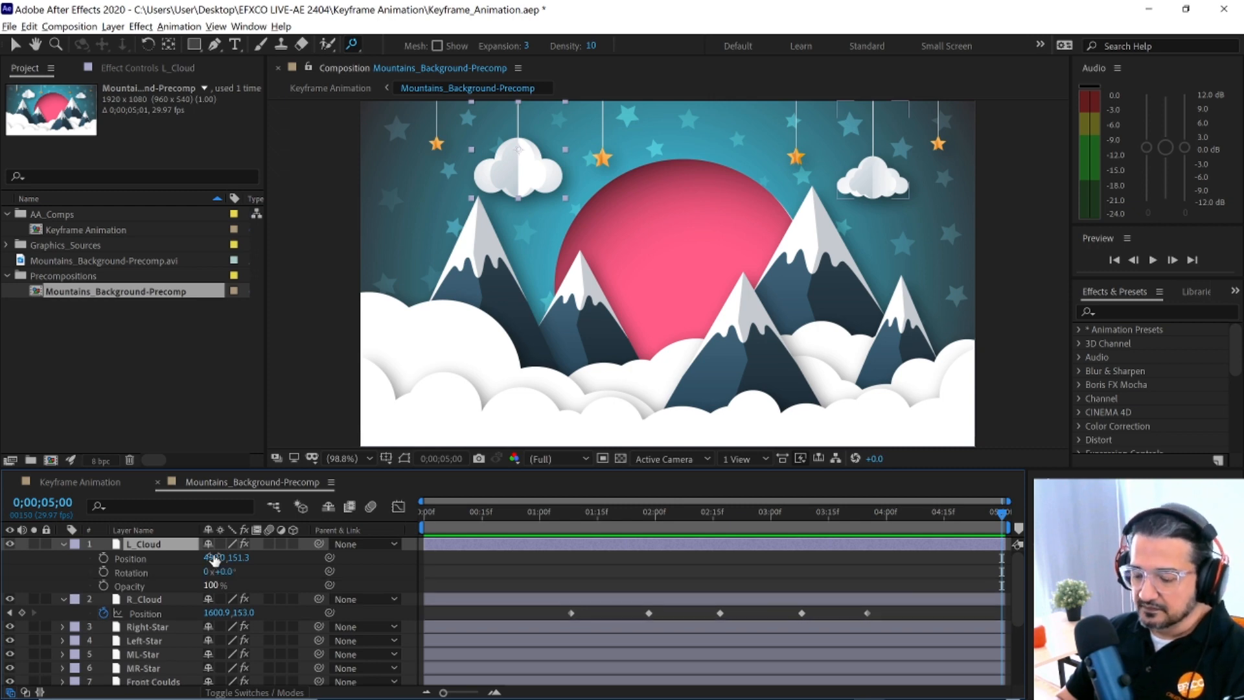
key(shift+a)
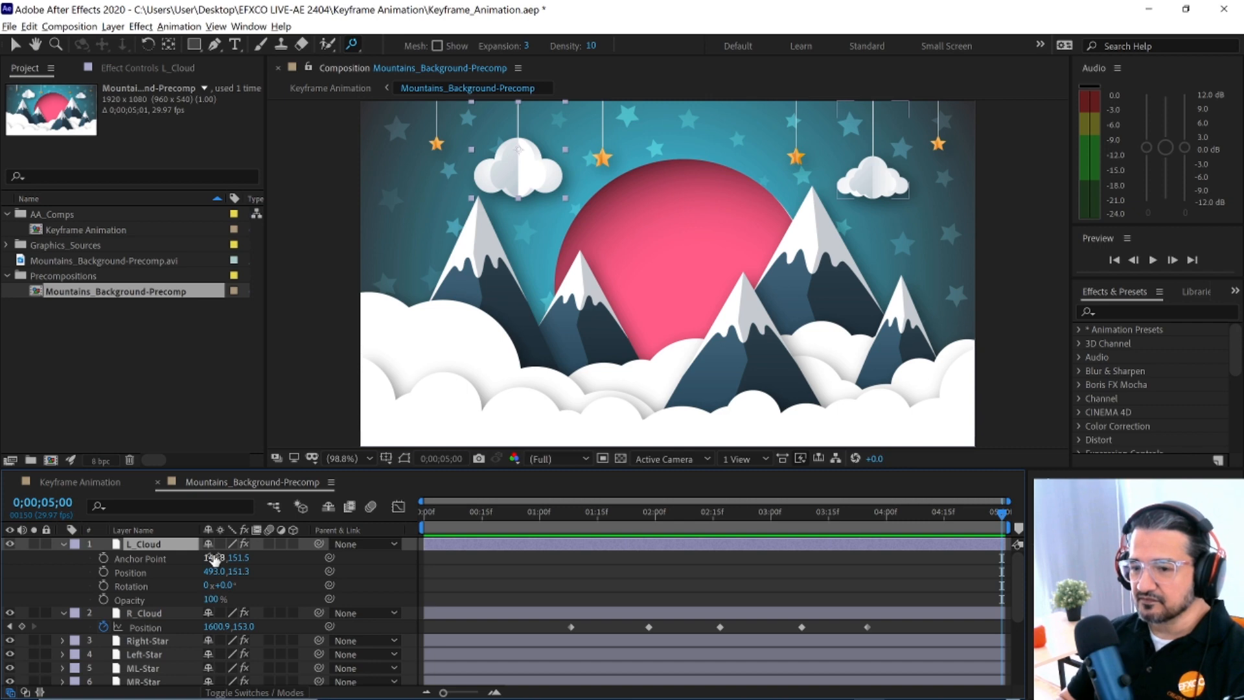
- Expand L_Cloud's complete Transform group to view all its properties, and collapse both the L_Cloud and R_Cloud layers
click(65, 544)
click(64, 544)
click(78, 572)
click(78, 573)
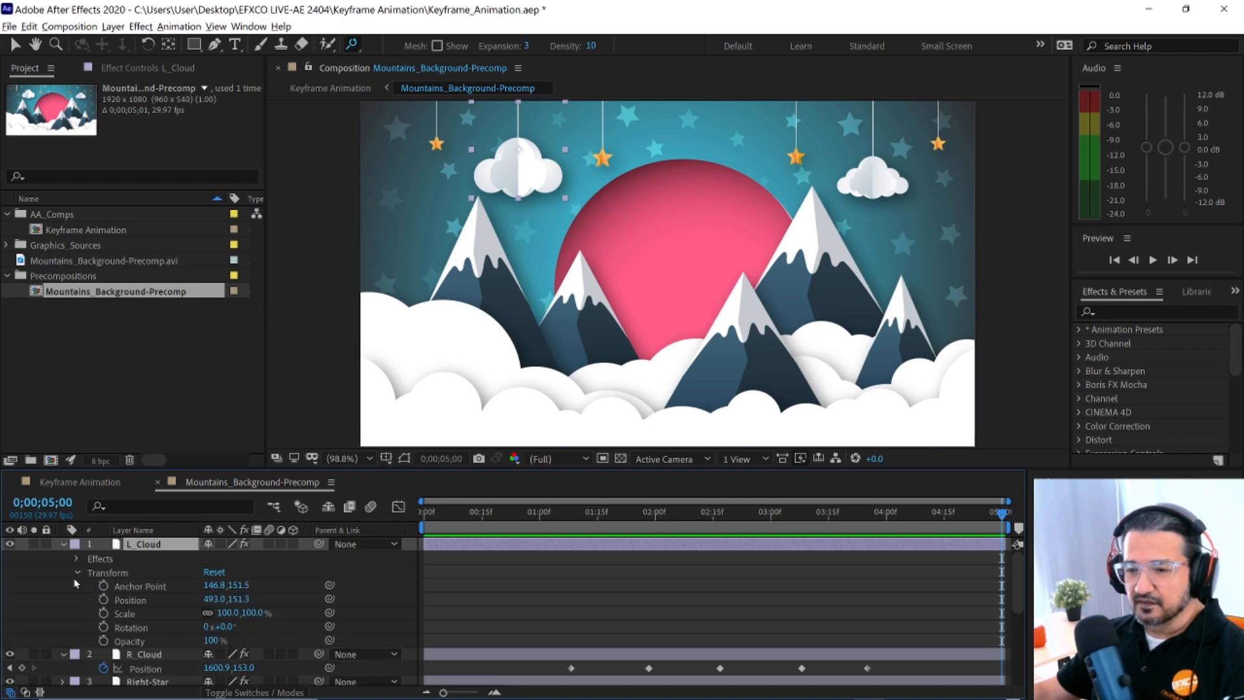
click(77, 573)
click(64, 544)
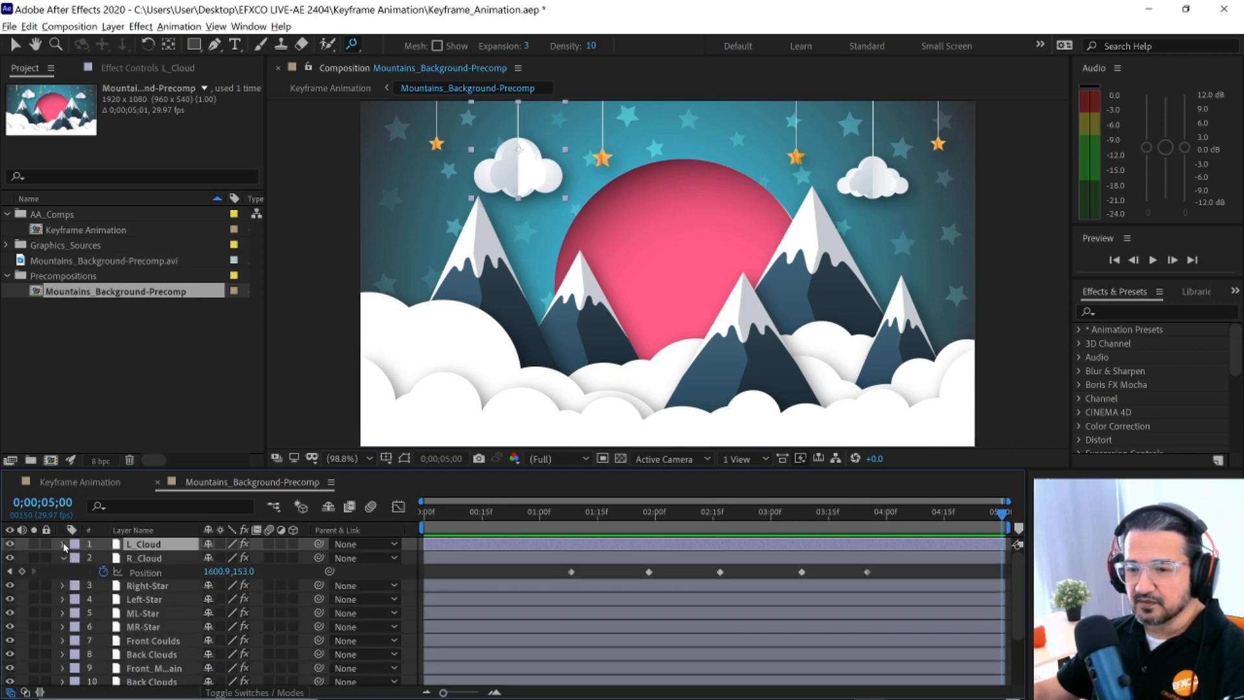
click(64, 559)
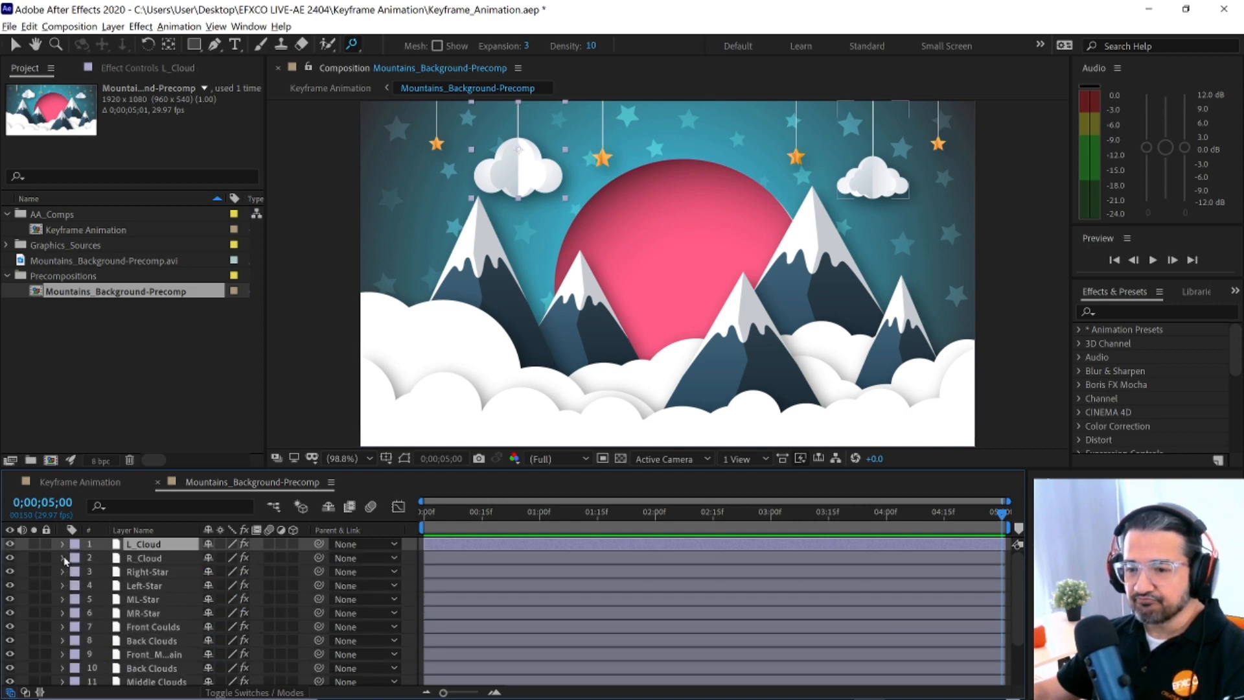
- Add a Position keyframe to R_Cloud at 0;00;05;00, move the current time to 0;00;04;20 and collapse the layer
click(644, 557)
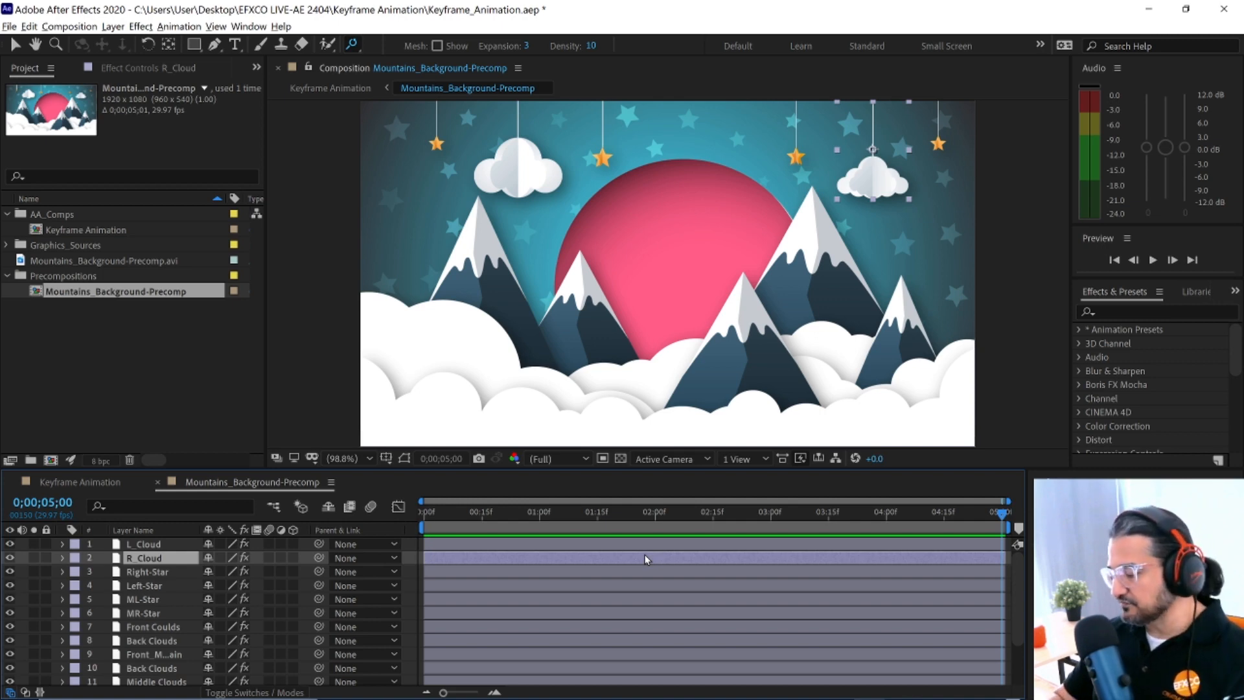
key(ctrl+shift+p)
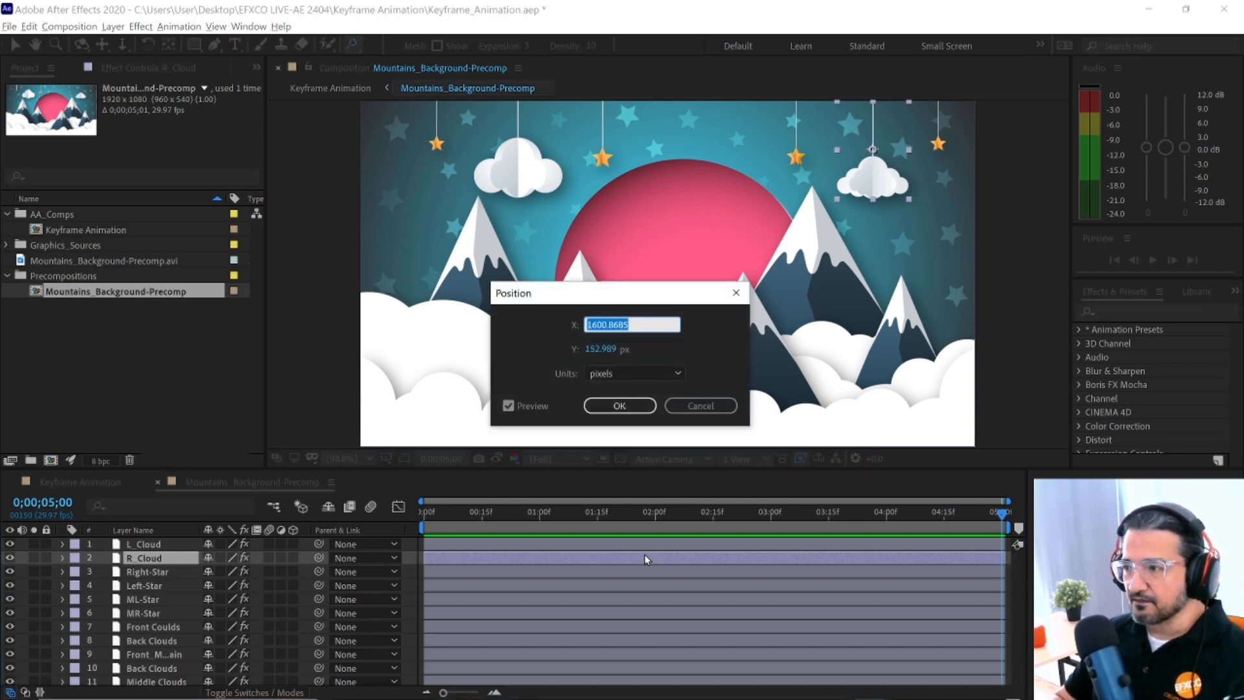
click(700, 405)
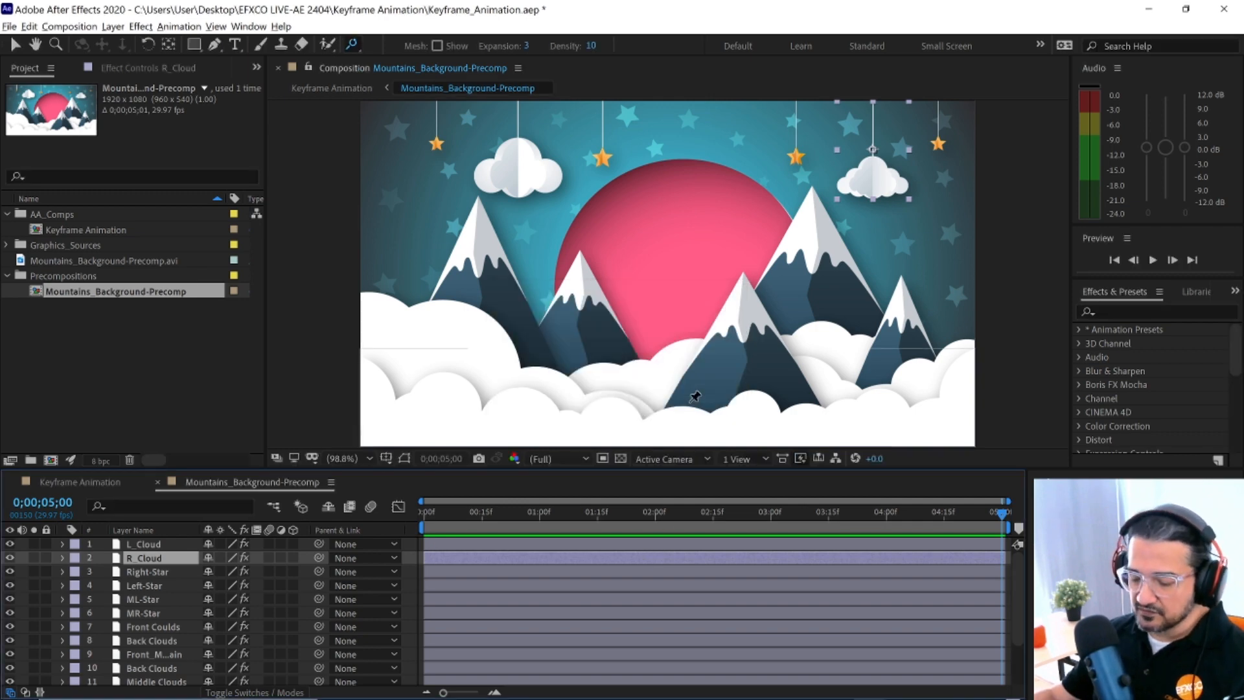
key(p)
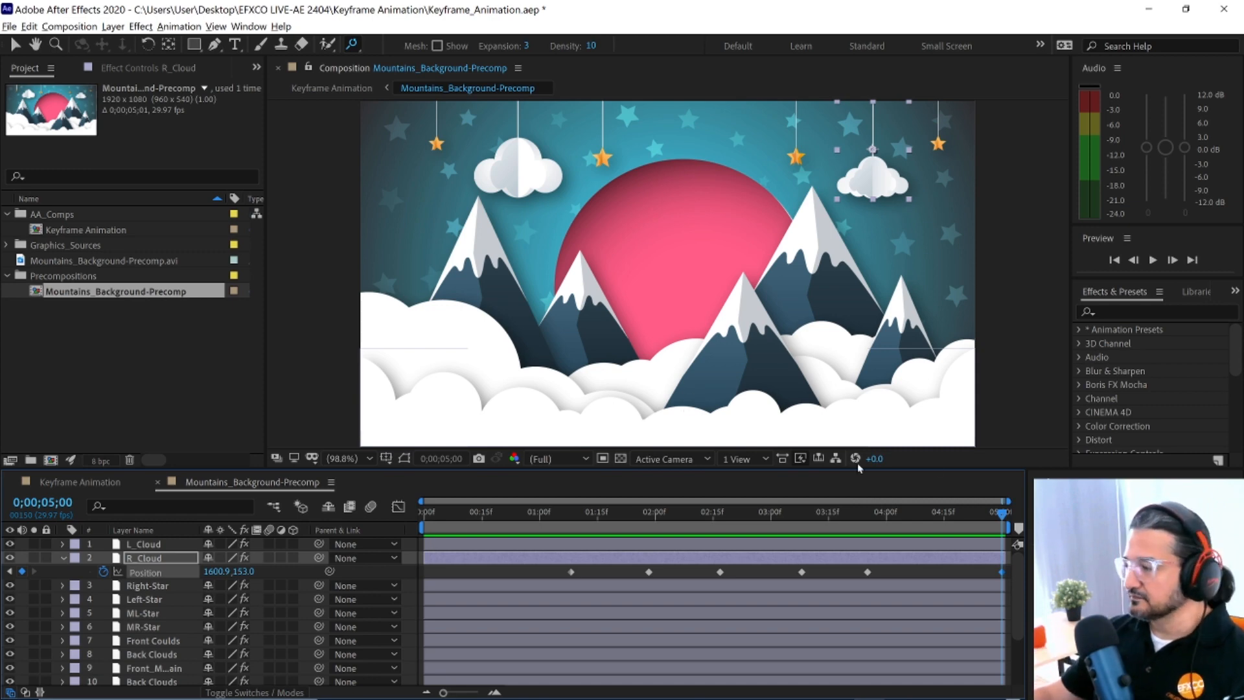
drag(1002, 515, 966, 515)
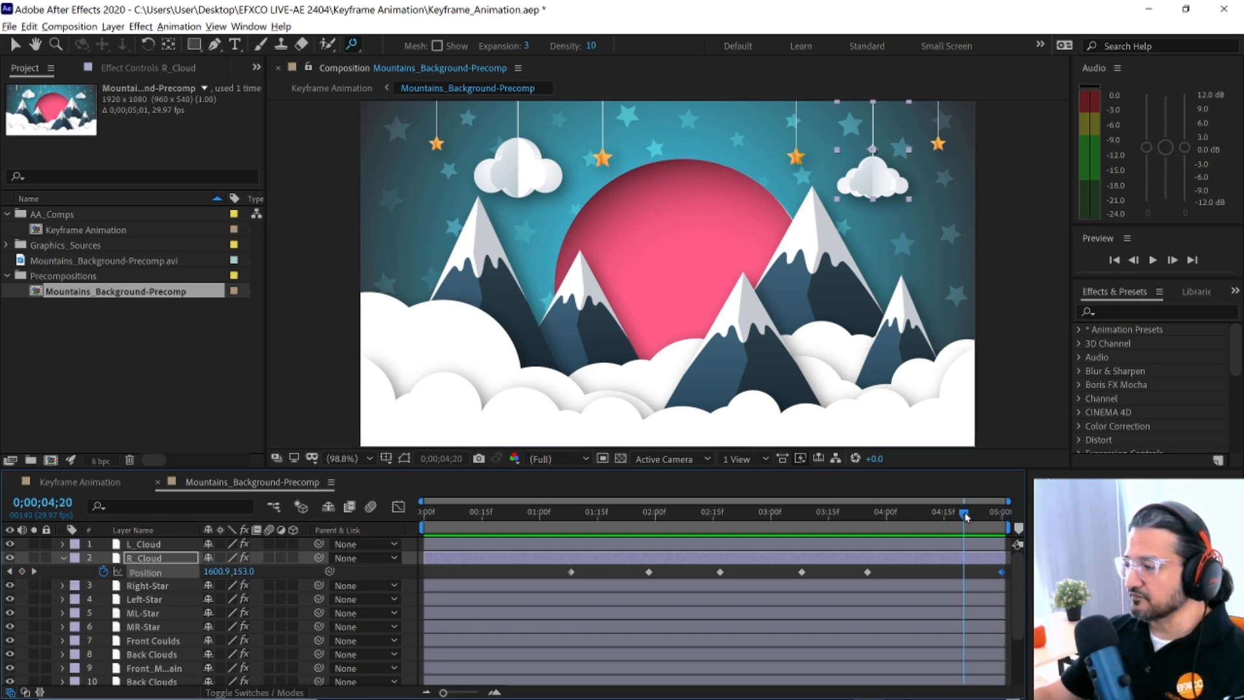
click(62, 560)
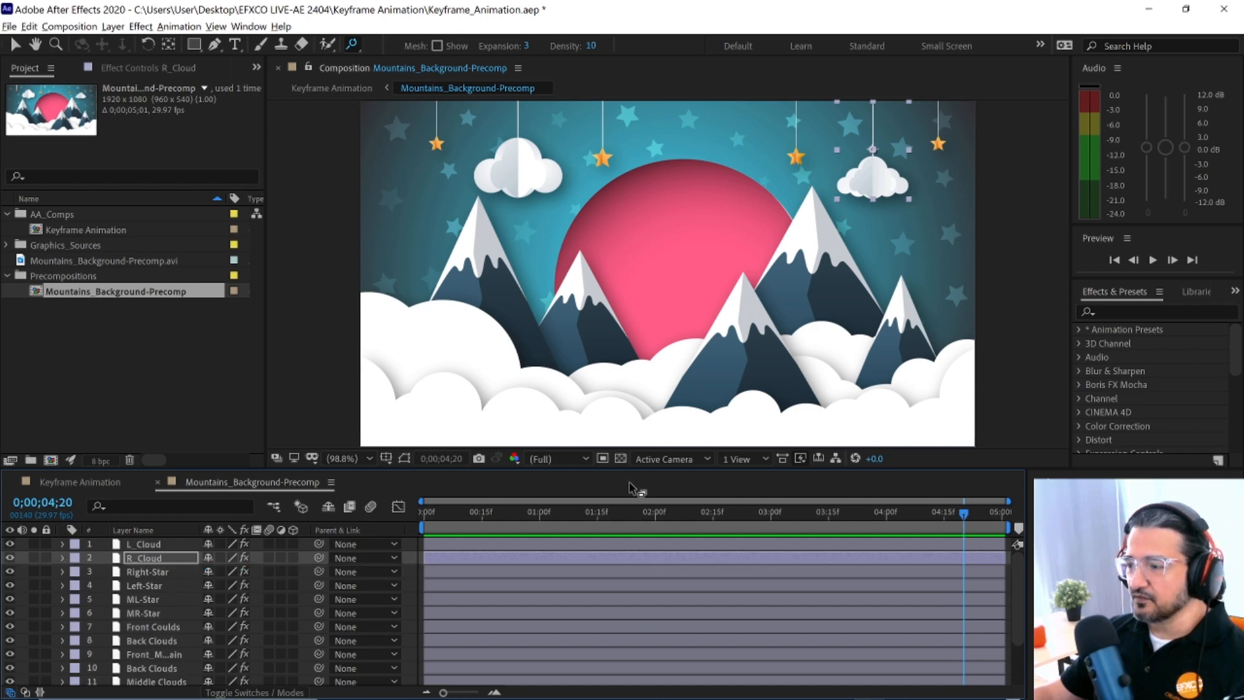
- Add Position keyframes to L_Cloud at 0;00;00;26 and 0;00;02;12, and return the current time to 0;00;00;00
click(148, 546)
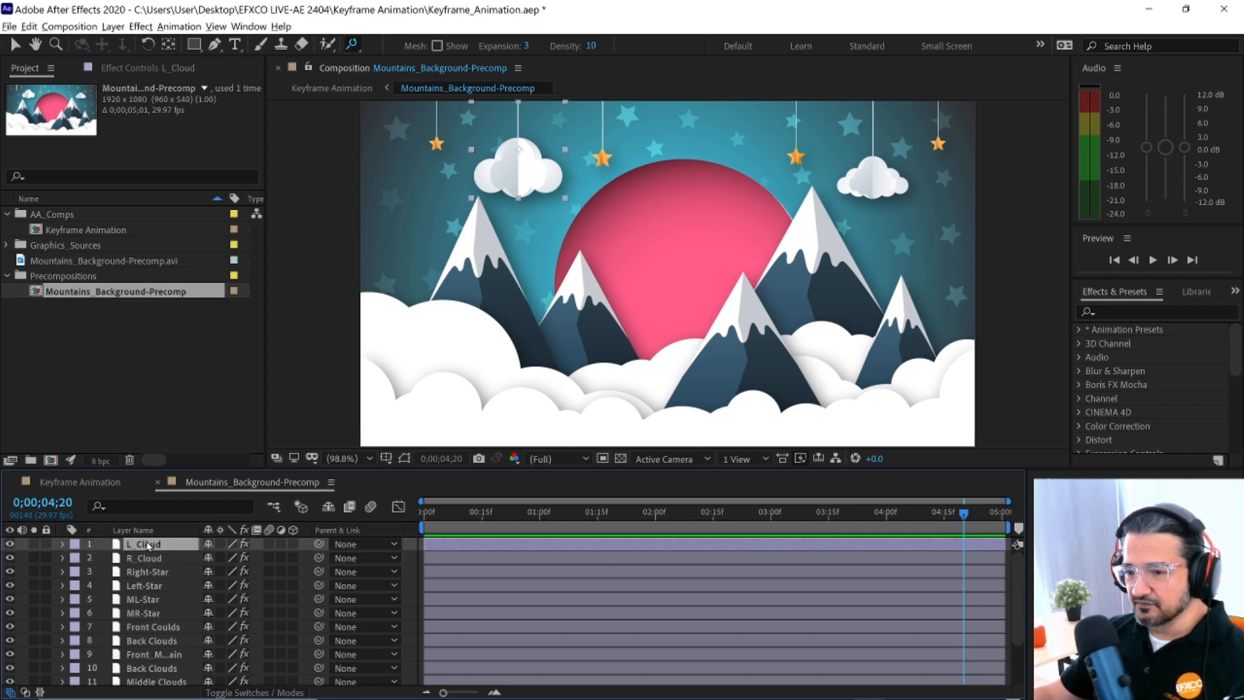
key(p)
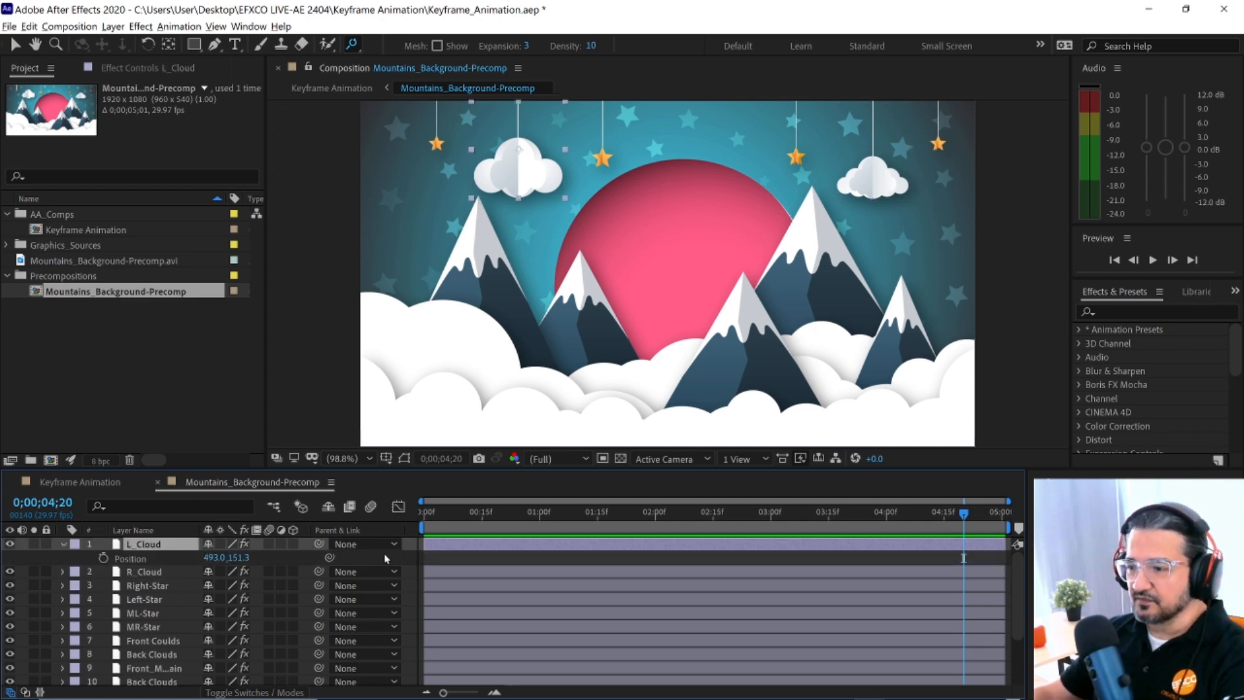
click(526, 517)
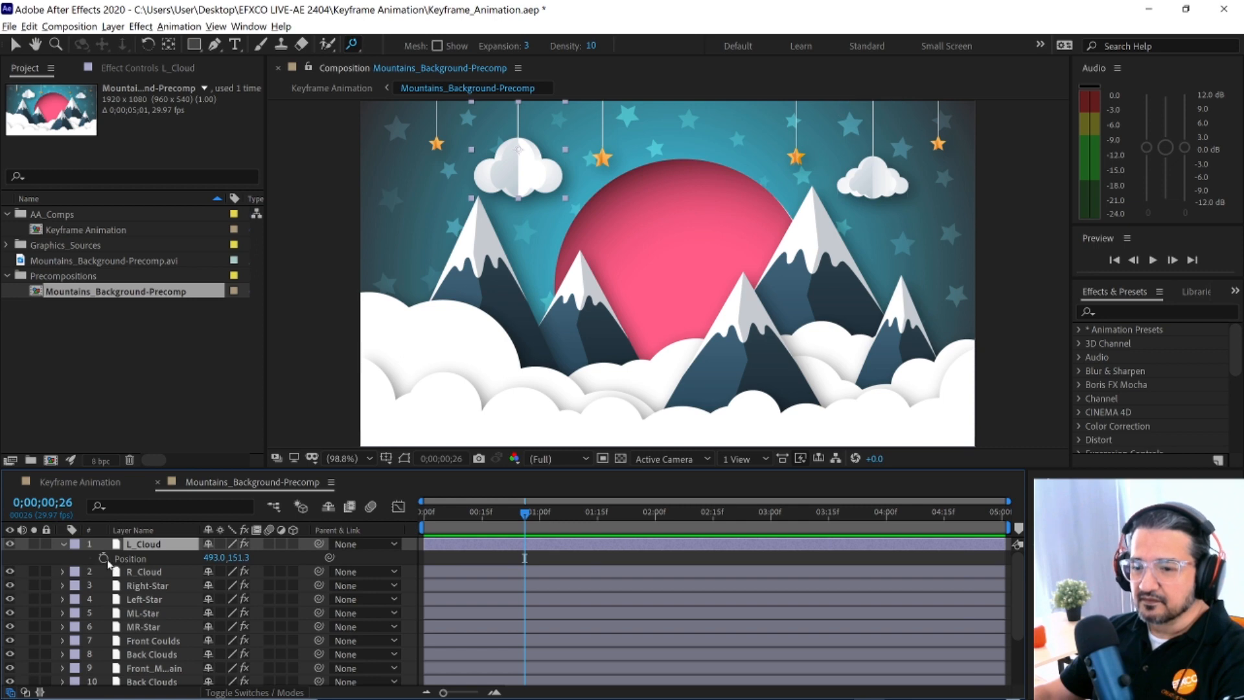
click(103, 557)
drag(530, 517, 702, 513)
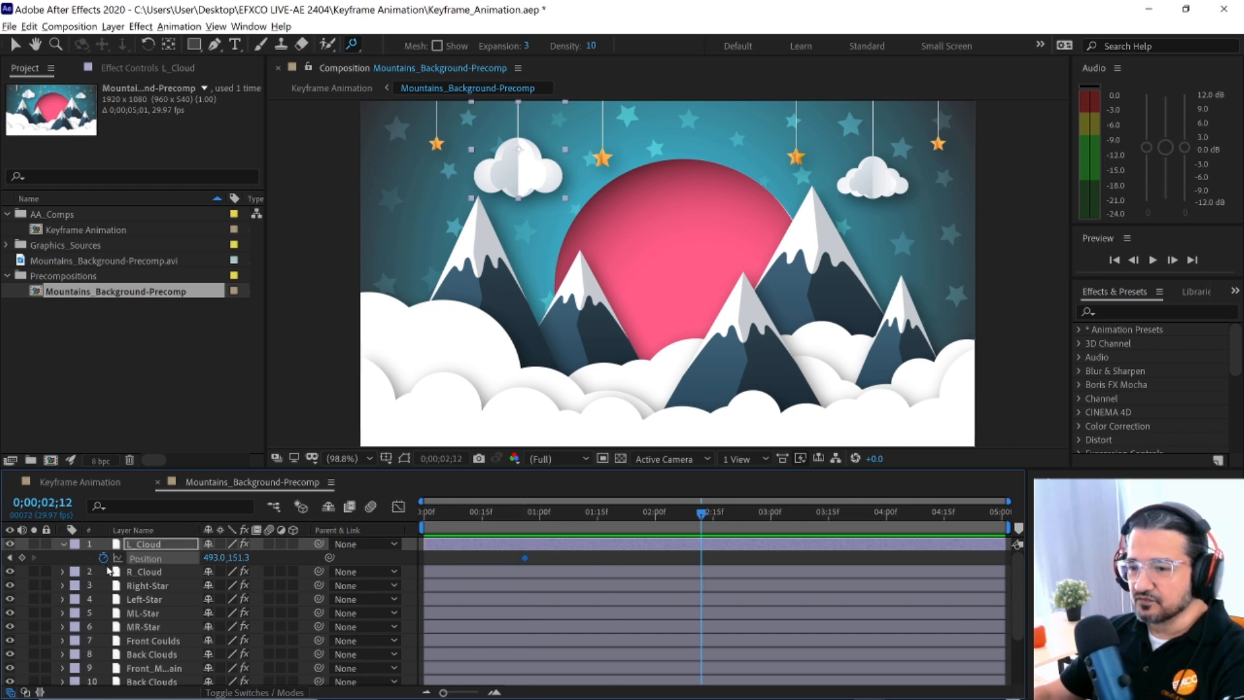
click(21, 557)
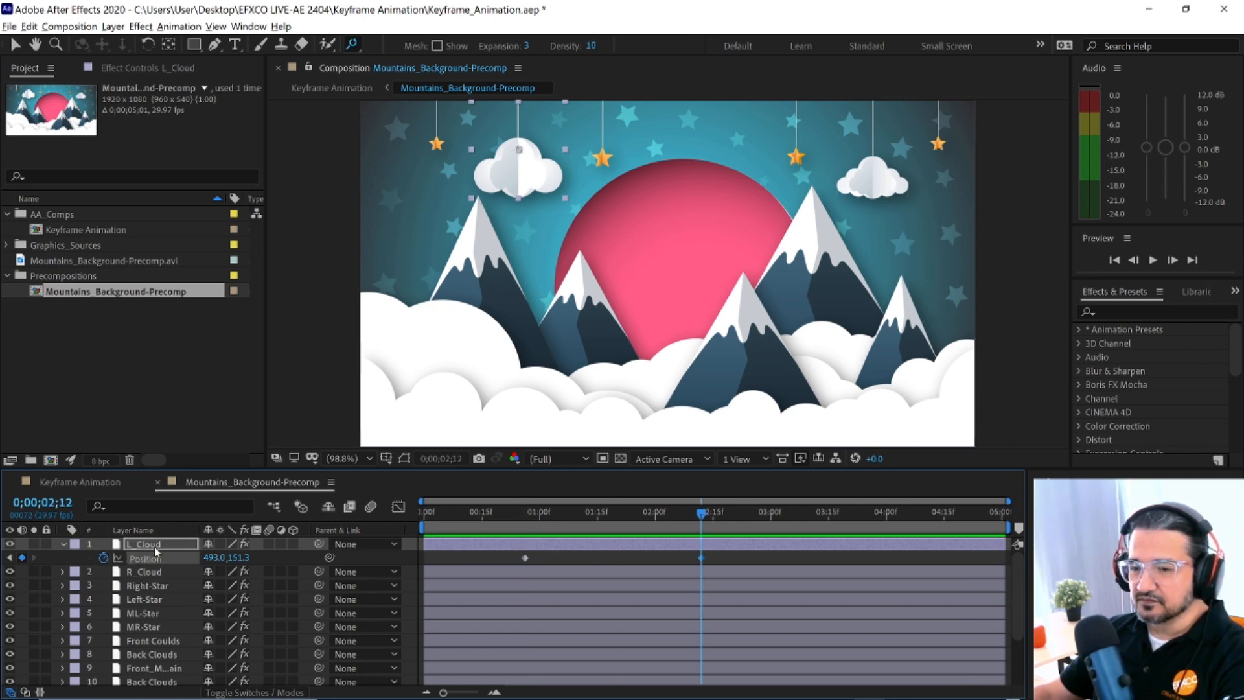
drag(701, 513, 378, 538)
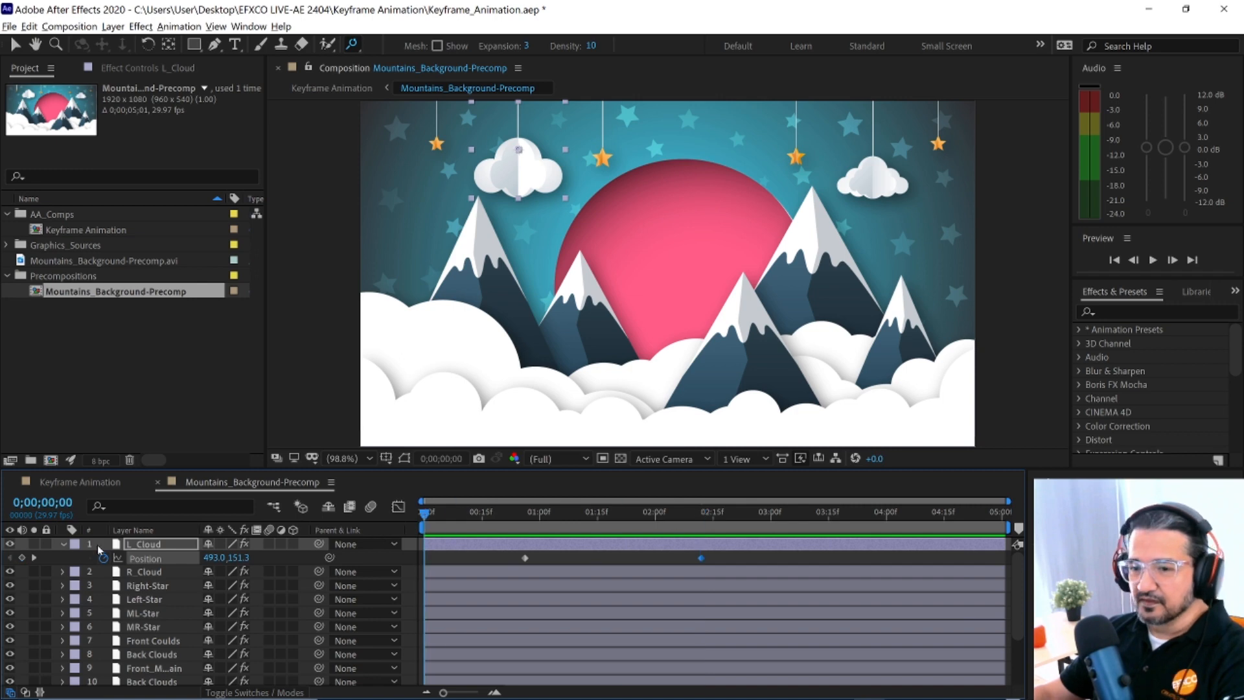
- Make the timeline area taller and expand the R_Cloud, Left-Star, Front_M...ain and Far Back Clouds layers
drag(179, 469, 179, 410)
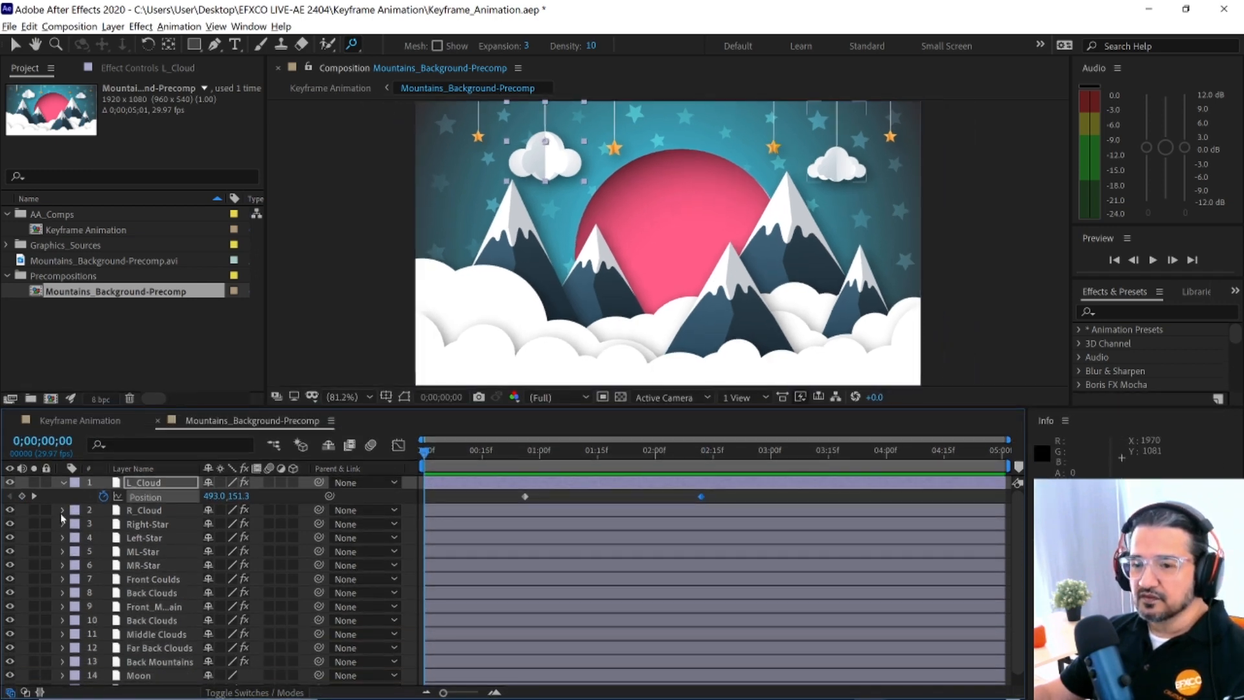
click(62, 510)
click(63, 634)
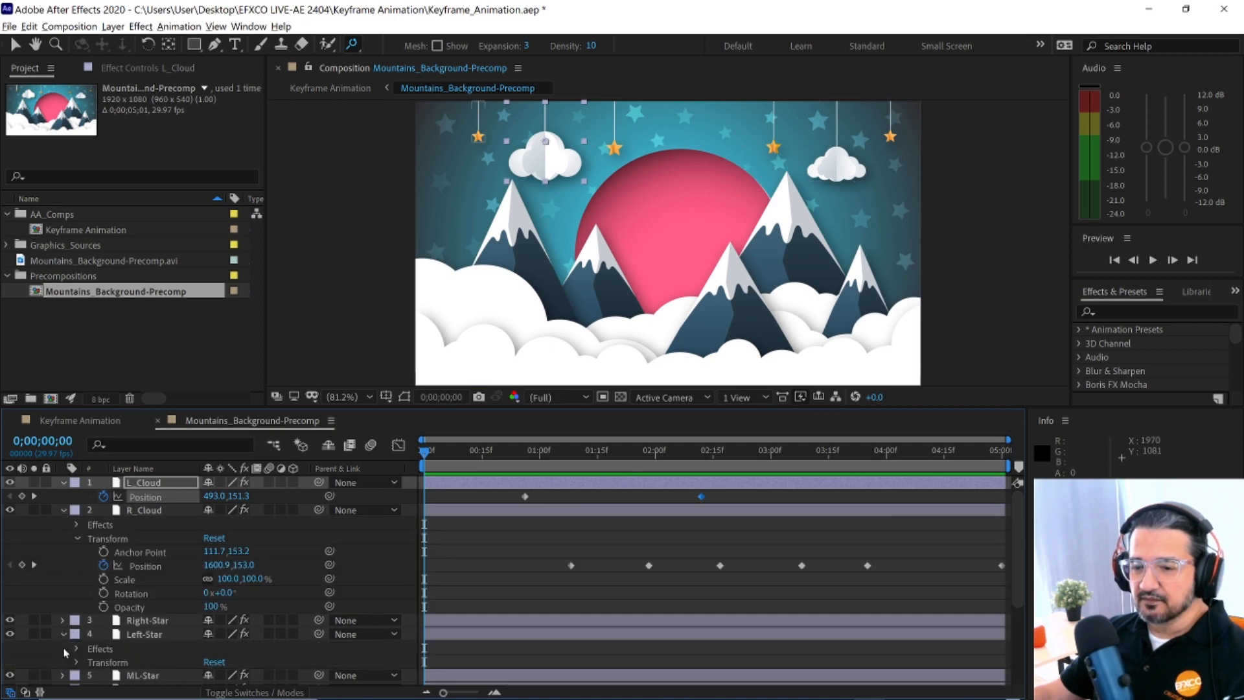
scroll(74, 623, down, 5)
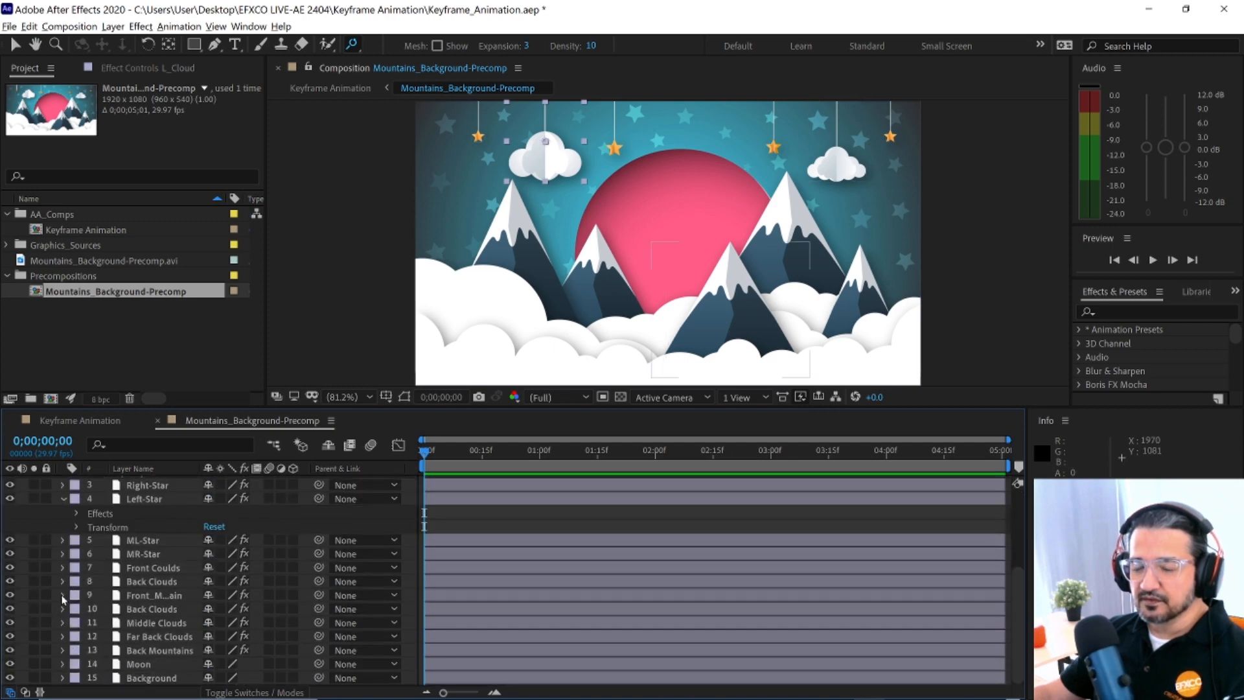
click(63, 594)
scroll(68, 631, down, 2)
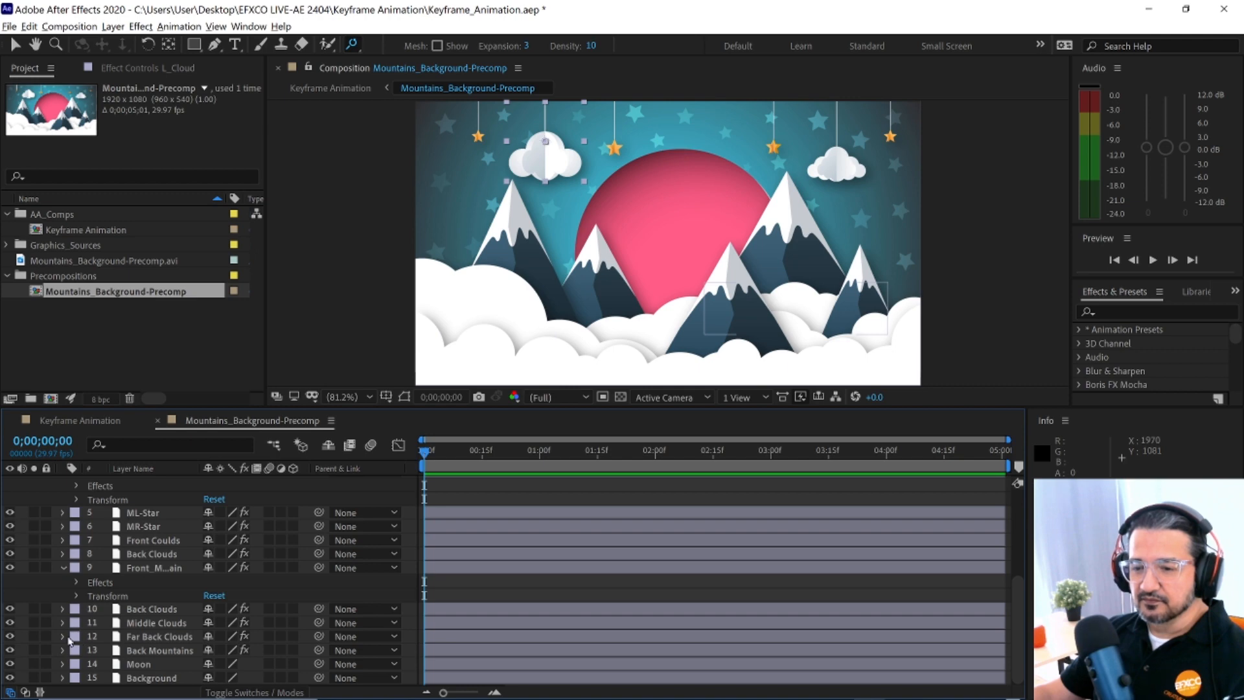
click(62, 637)
scroll(258, 624, up, 10)
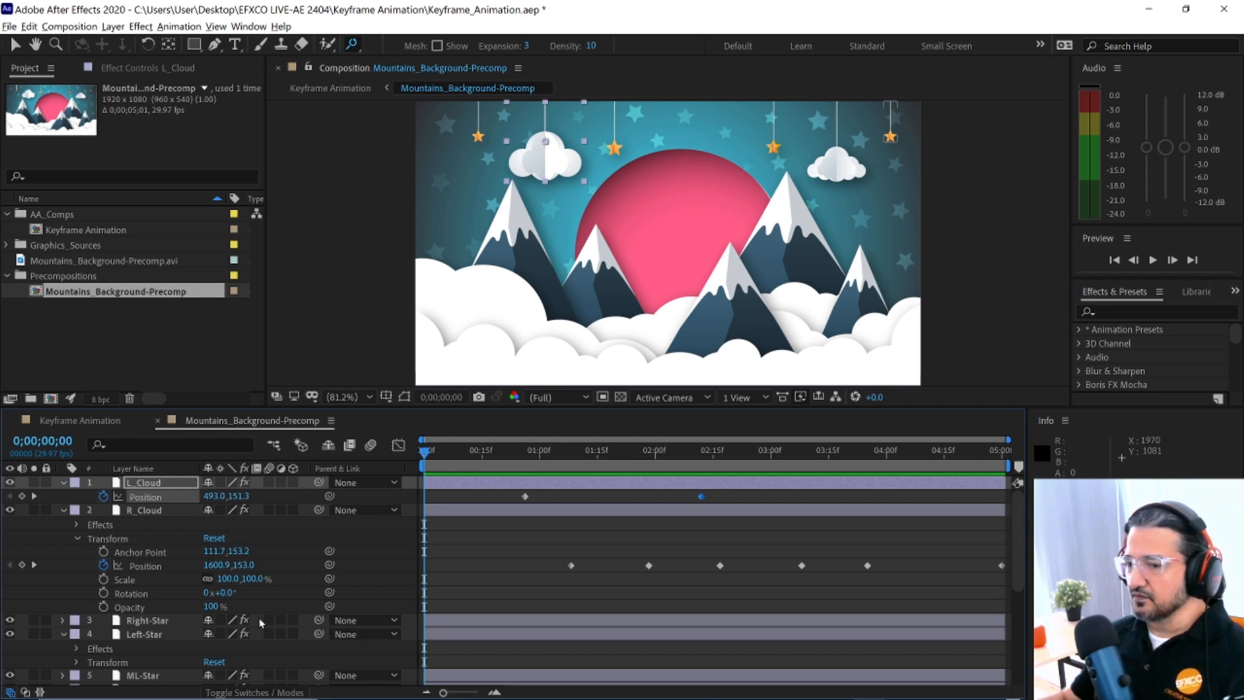
- Collapse the L_Cloud, R_Cloud and Left-Star layers individually, and expand Left-Star and R_Cloud again
click(64, 483)
click(64, 496)
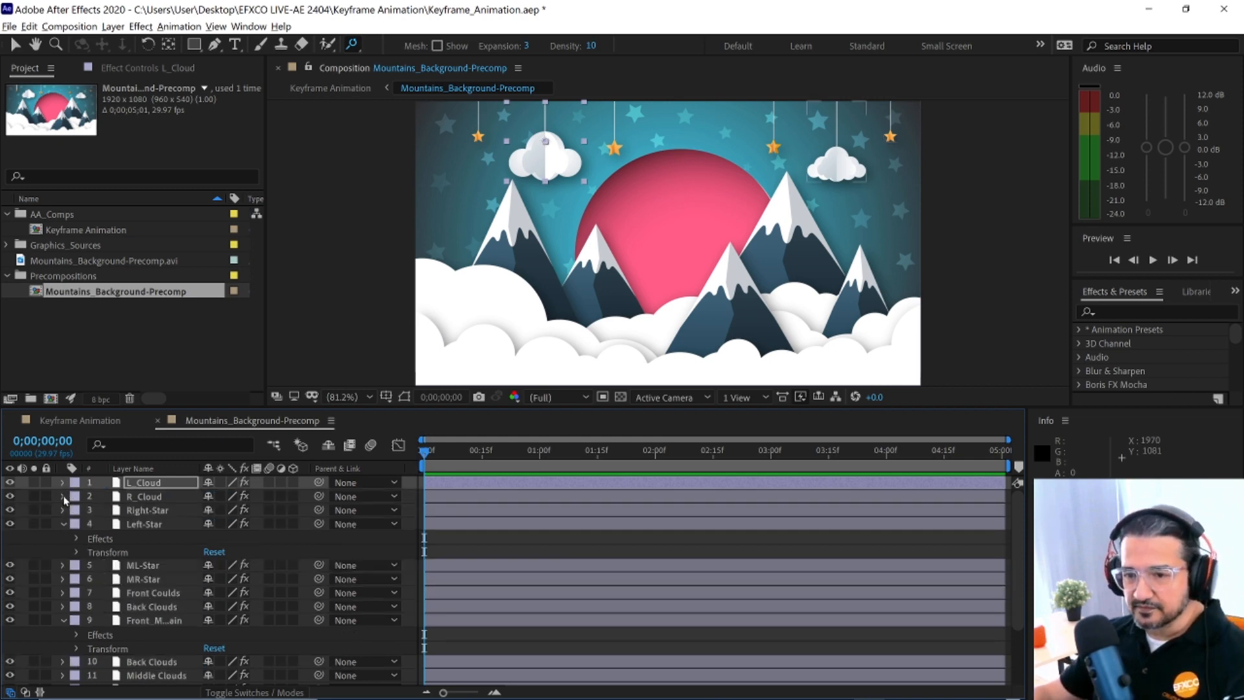
click(65, 524)
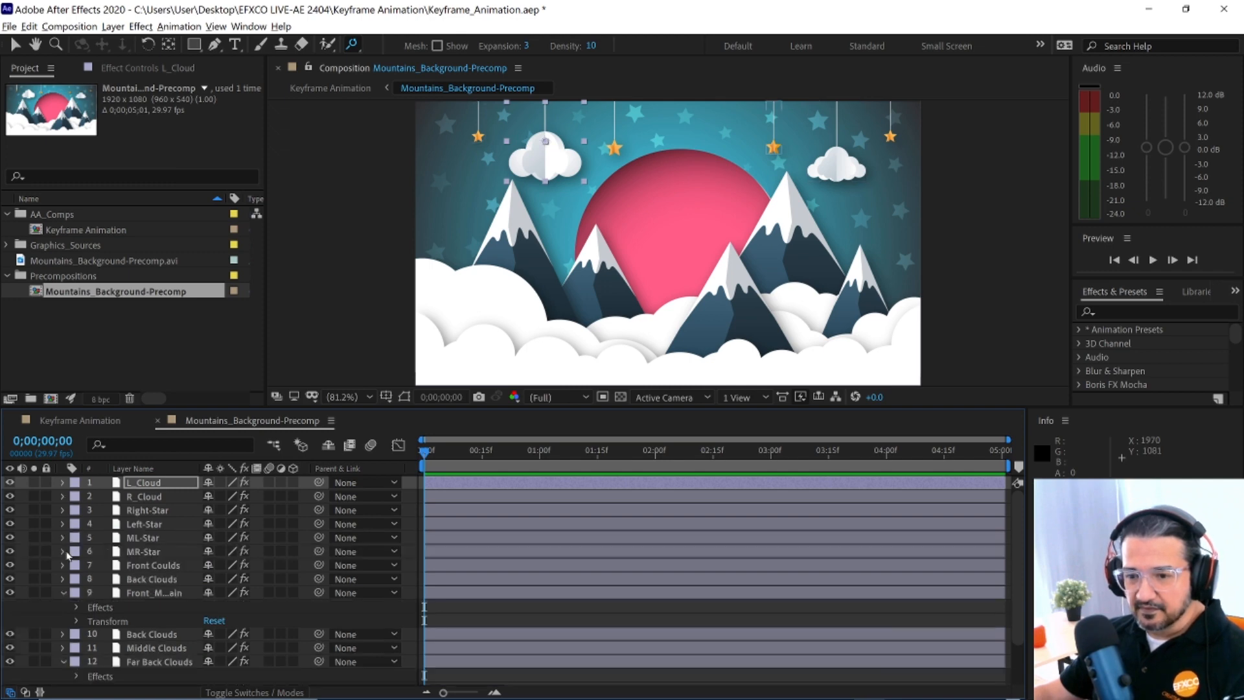
click(63, 523)
click(62, 496)
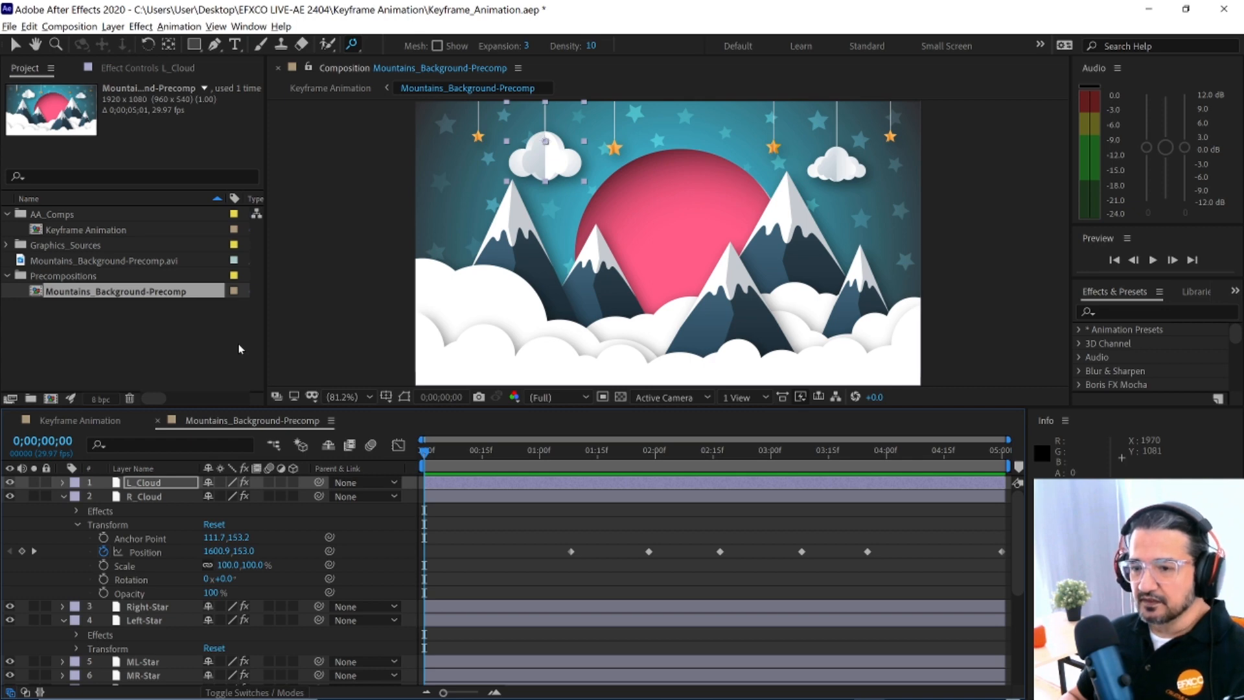
- Select all layers, toggle all their properties open and closed until every layer is collapsed, and maximize the timeline
key(ctrl+a)
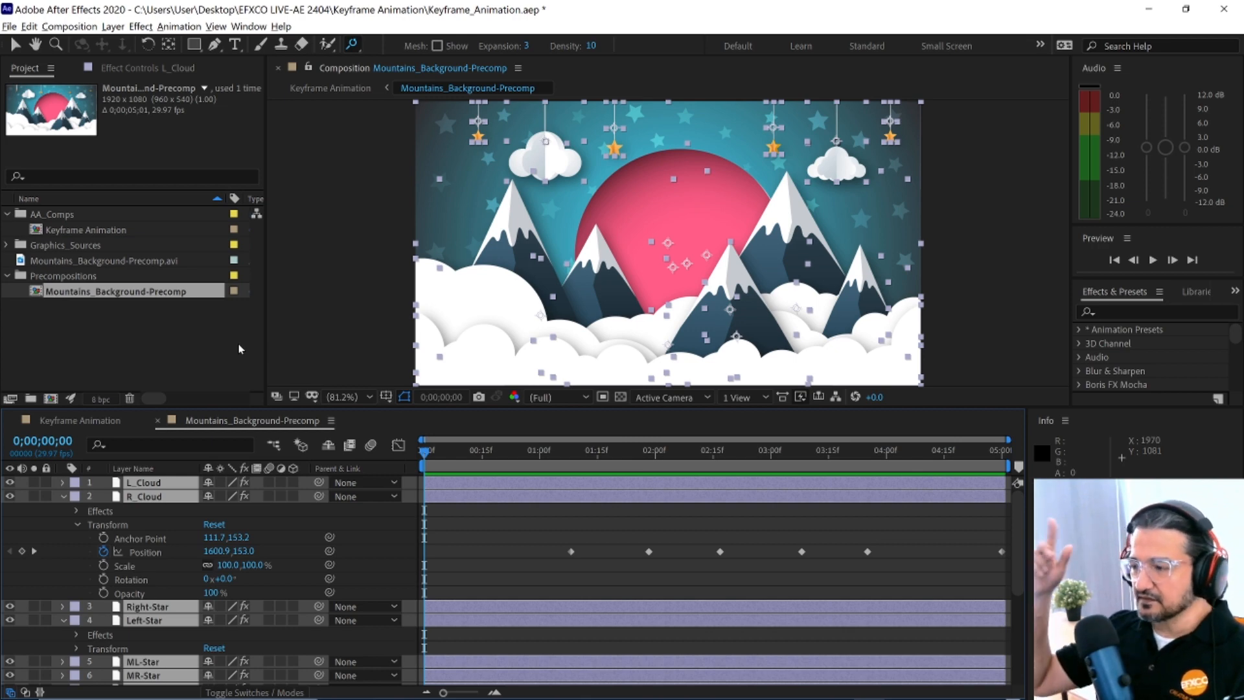
key(ctrl+grave)
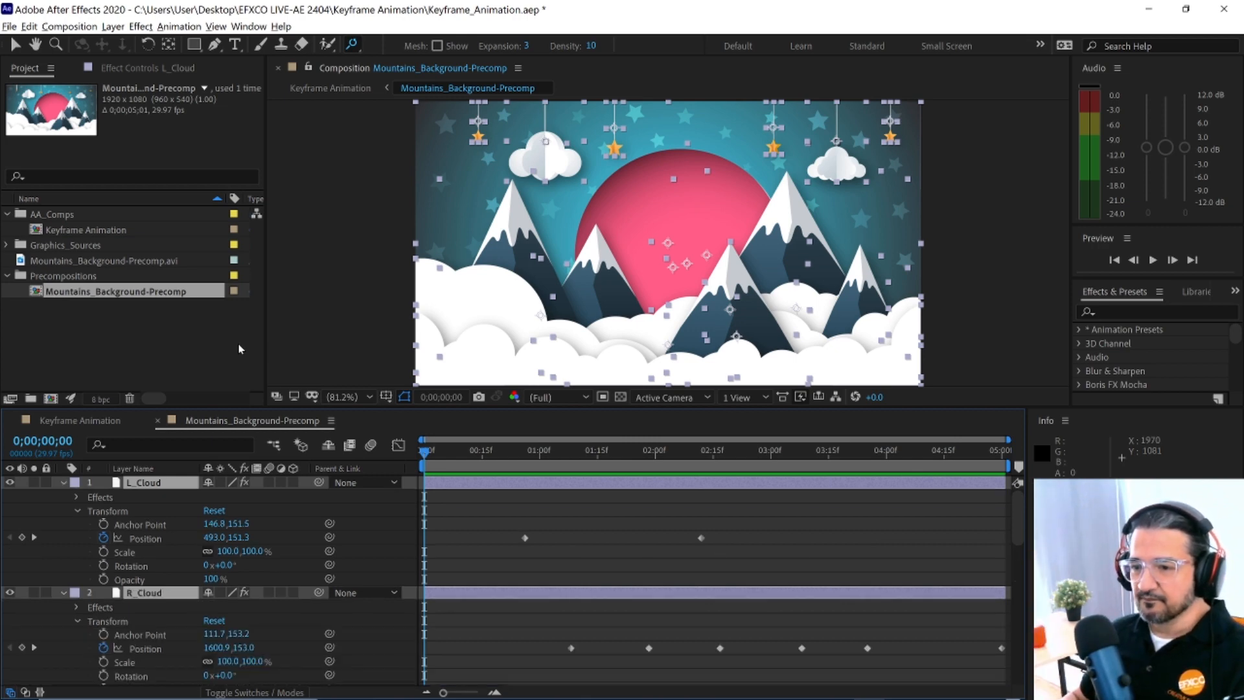
key(ctrl+grave)
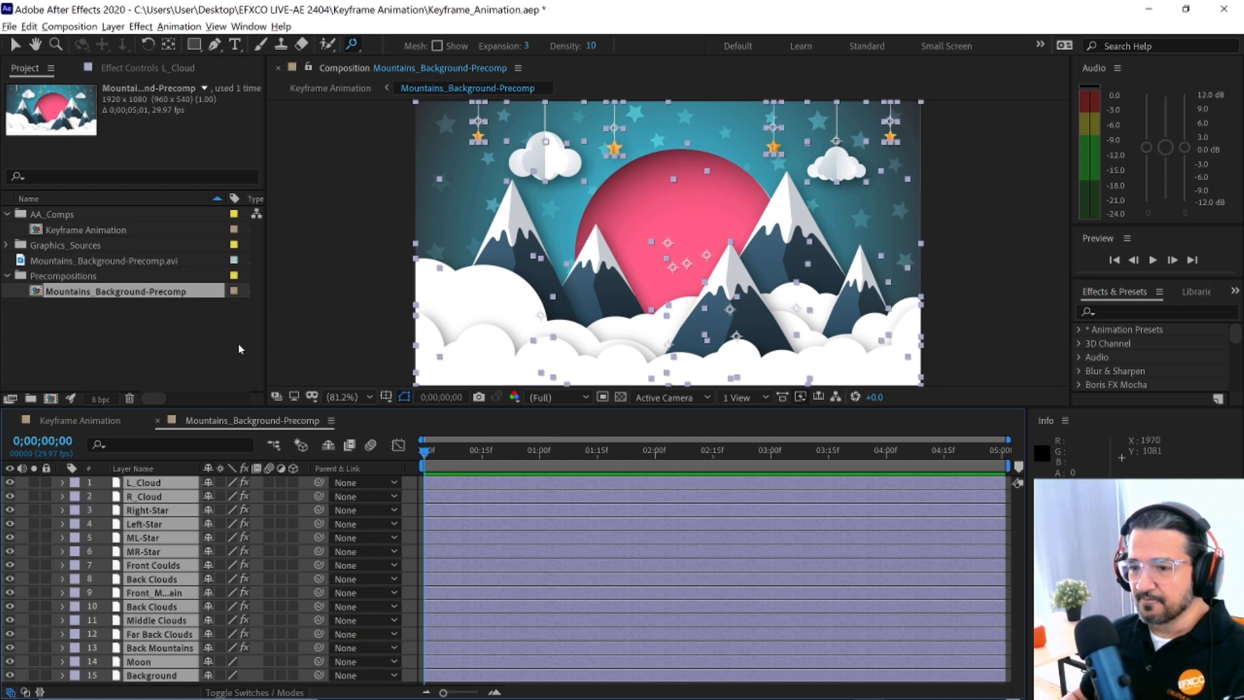
key(ctrl+grave)
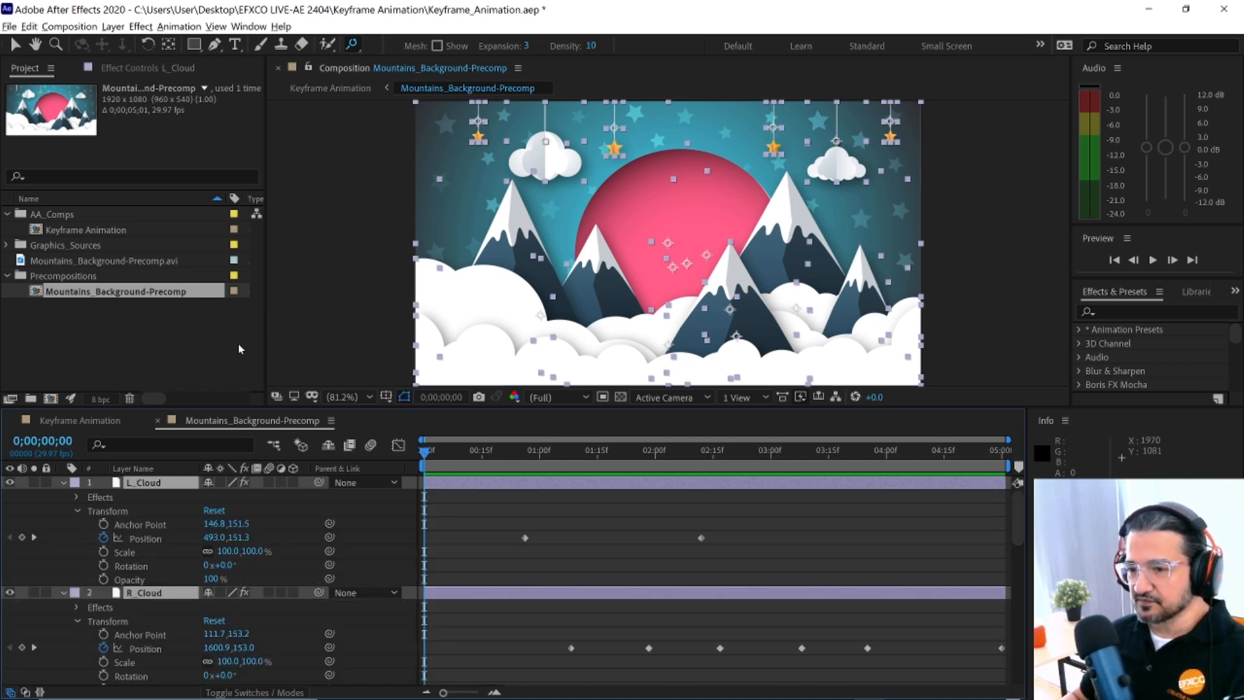
key(ctrl+grave)
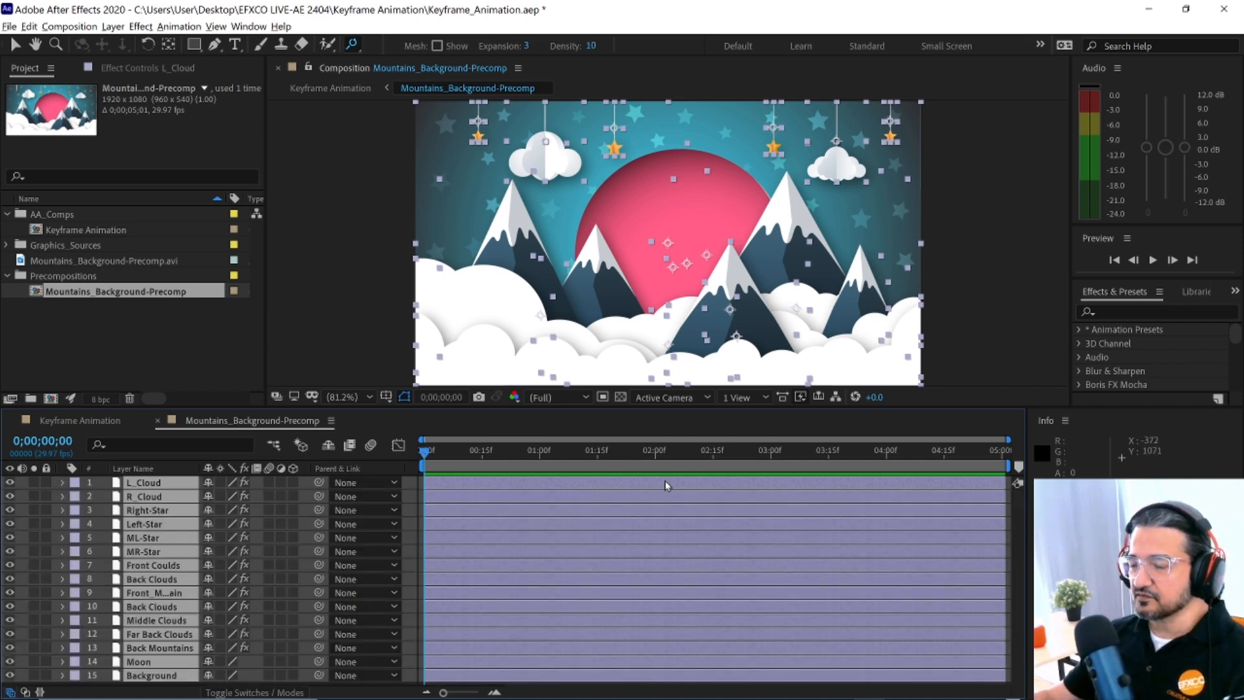
key(grave)
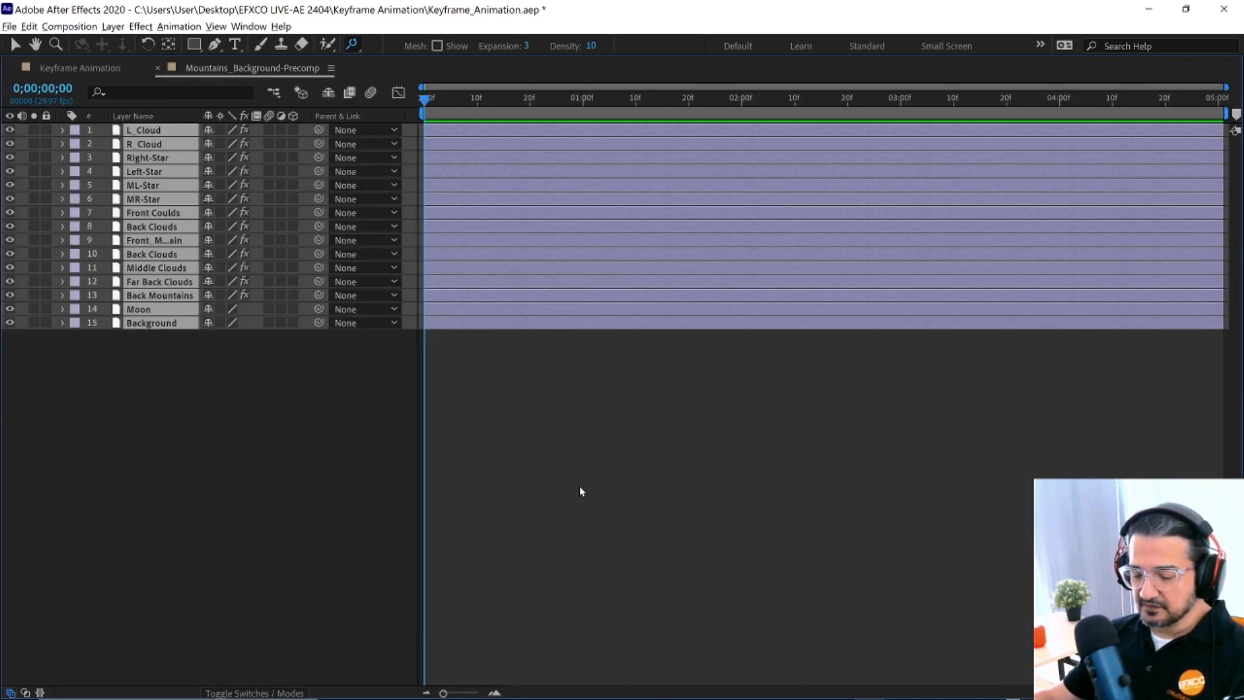
- Toggle the properties of all selected layers open and closed until every layer is collapsed, and clear the layer selection
key(ctrl+grave)
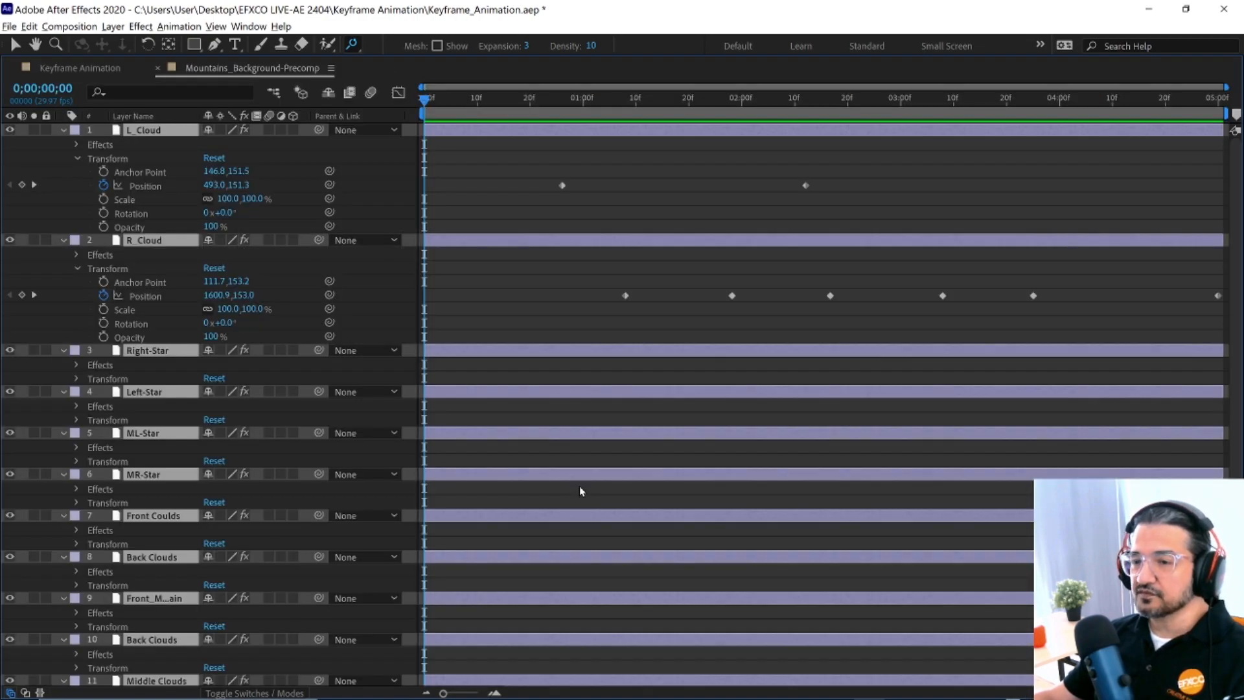
key(ctrl+grave)
key(ctrl+grave)
key(ctrl+grave)
click(281, 433)
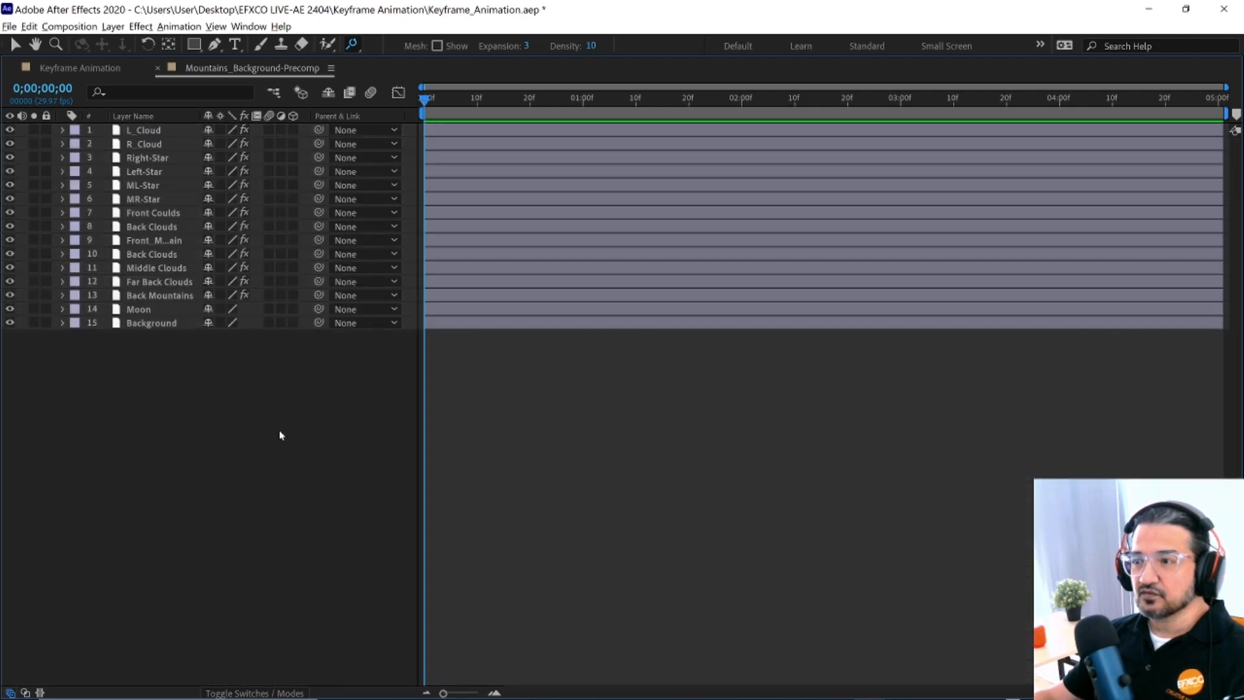
- Expand the Left-Star, Back Clouds (layer 8), Middle Clouds, R_Cloud and L_Cloud layers individually
click(63, 171)
click(63, 254)
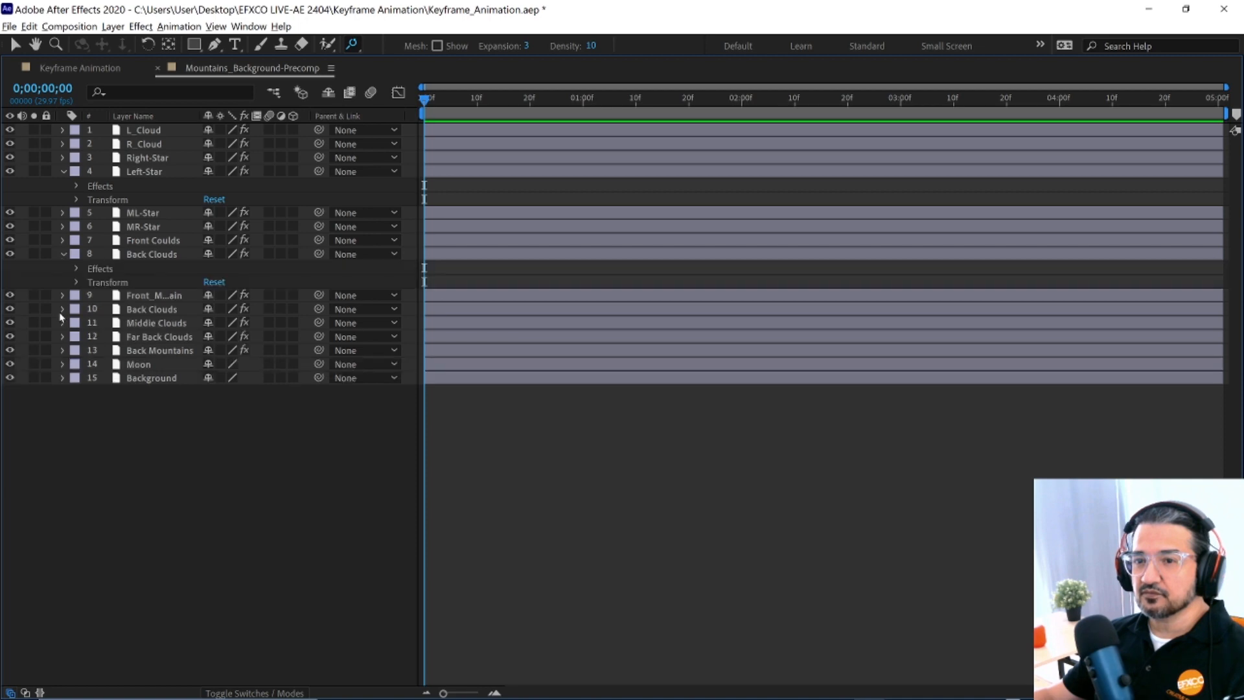
click(62, 322)
click(63, 144)
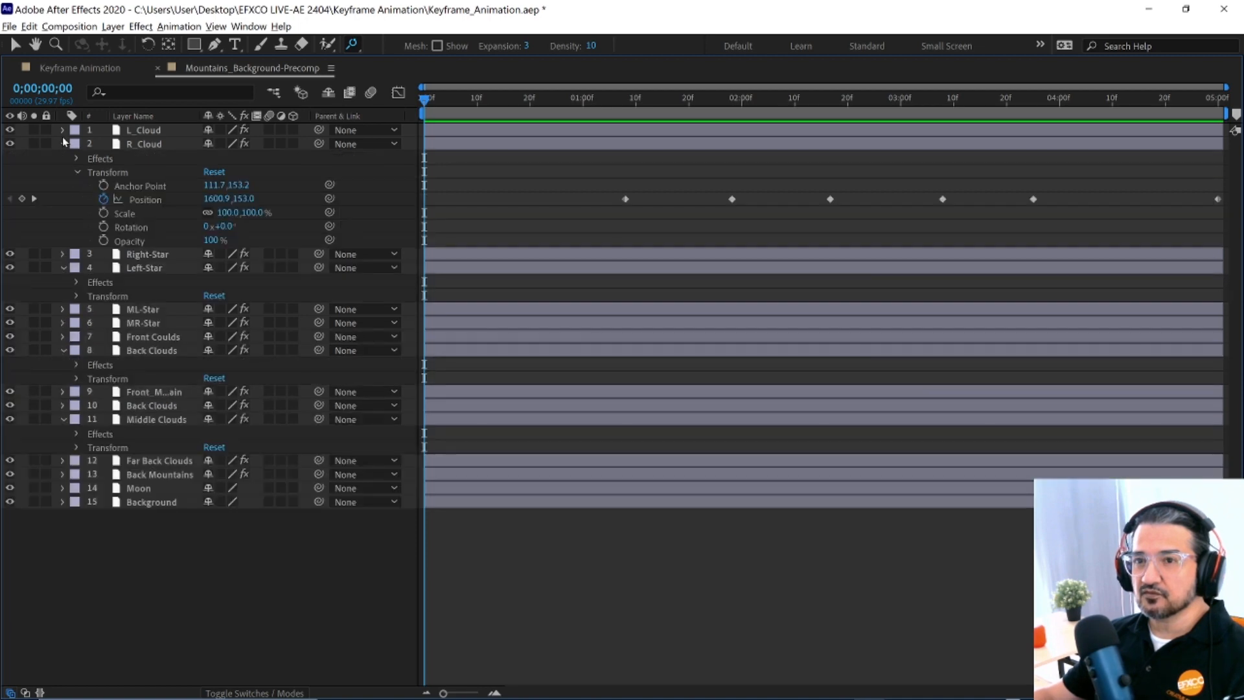
click(63, 130)
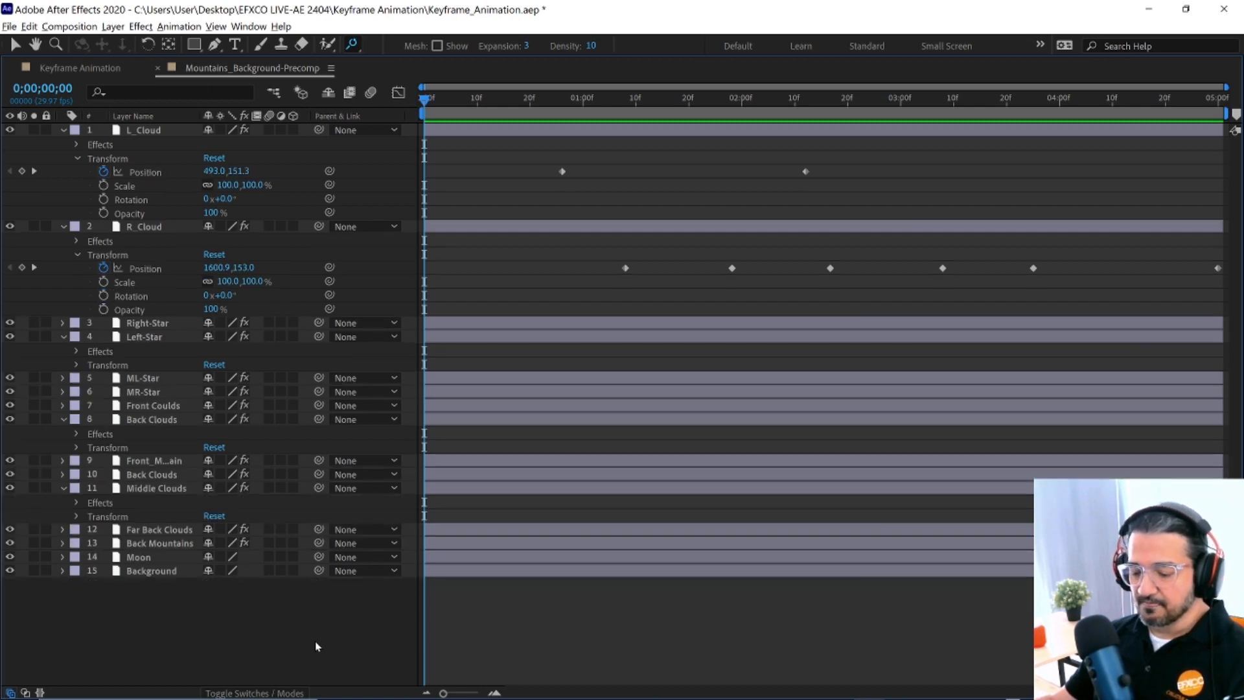
- Collapse all layers at once, clear the layer selection, and restore the timeline from its maximized size
key(ctrl+a)
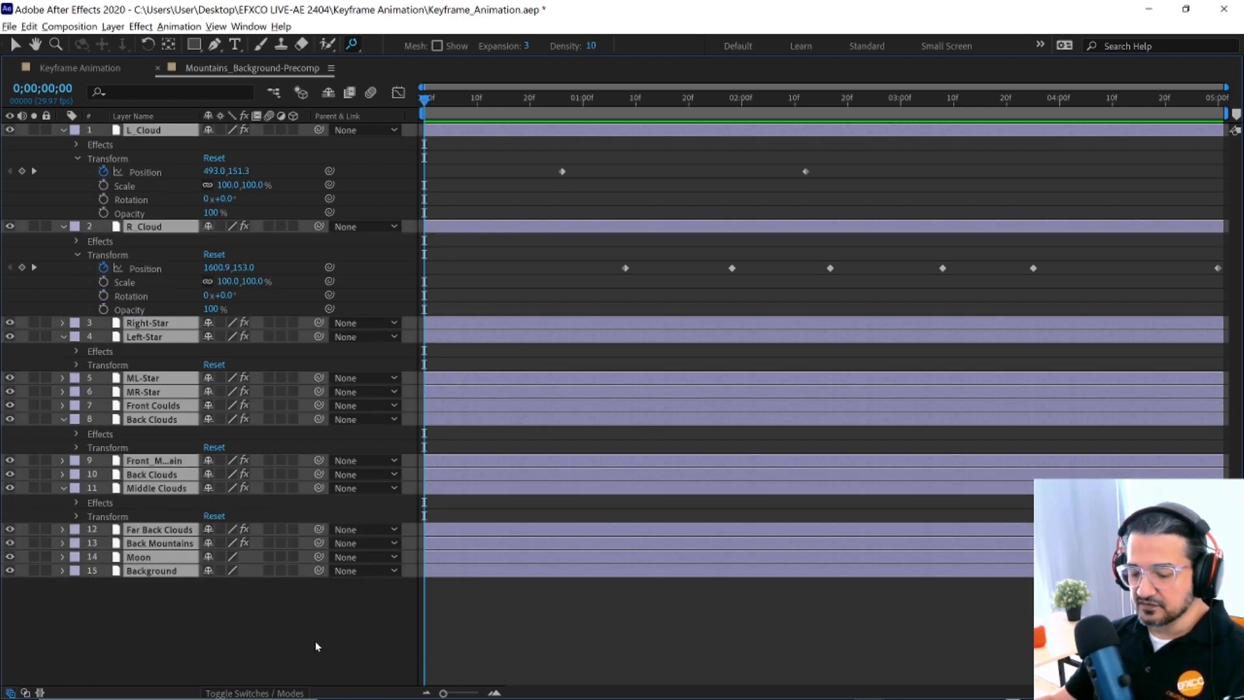
key(ctrl+grave)
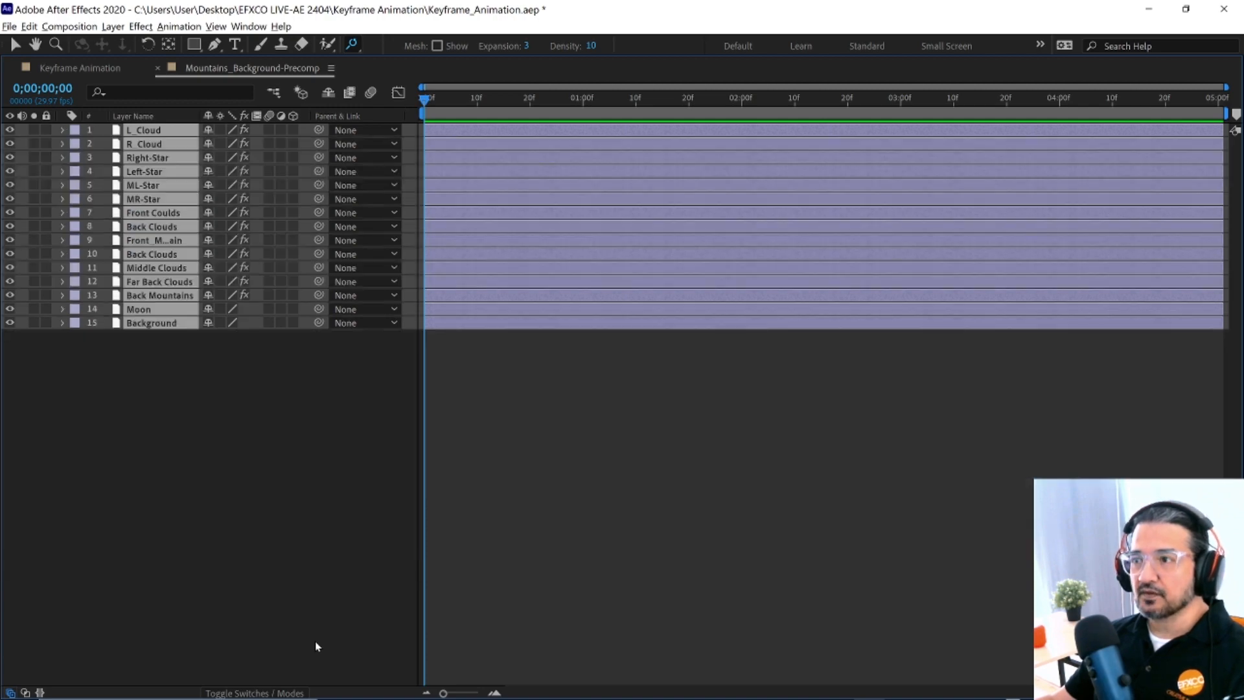
key(ctrl+grave)
key(ctrl+grave)
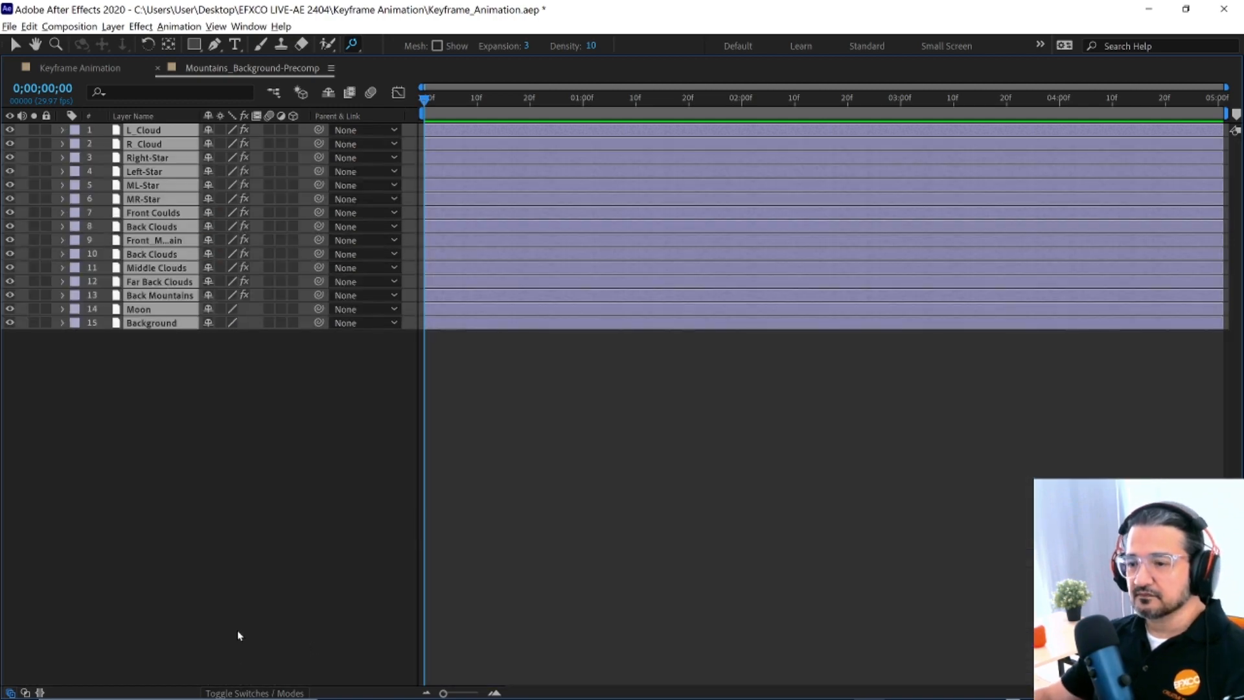
click(282, 564)
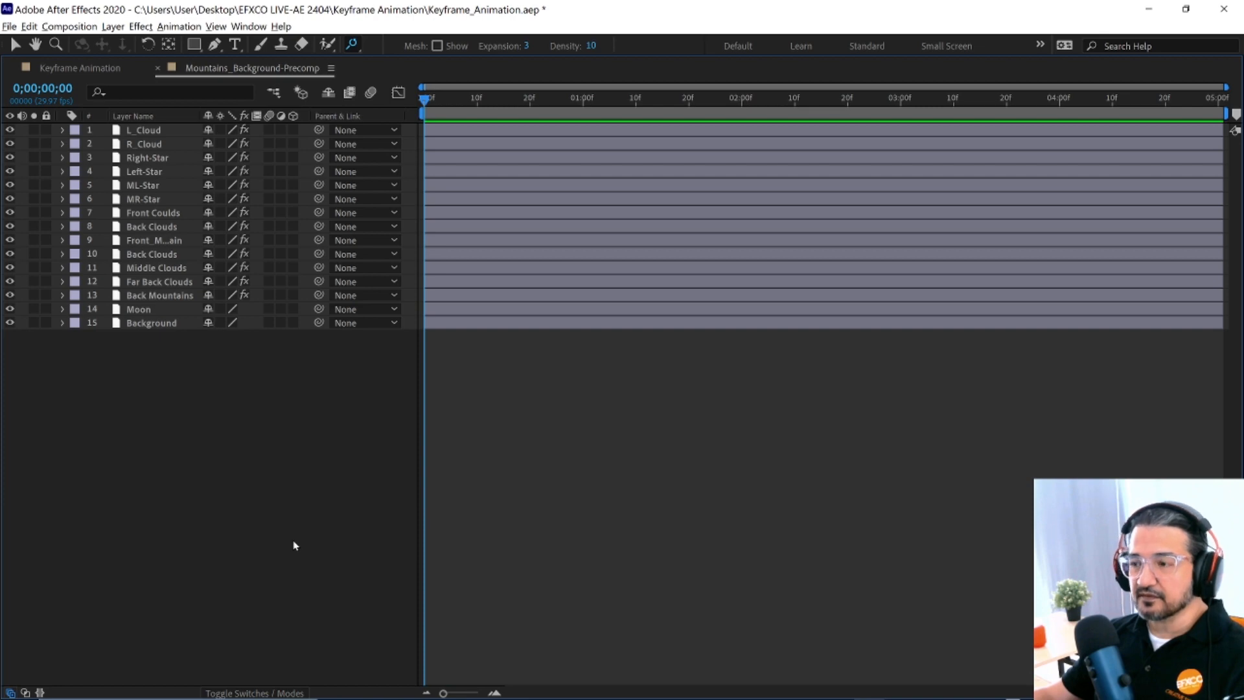
key(grave)
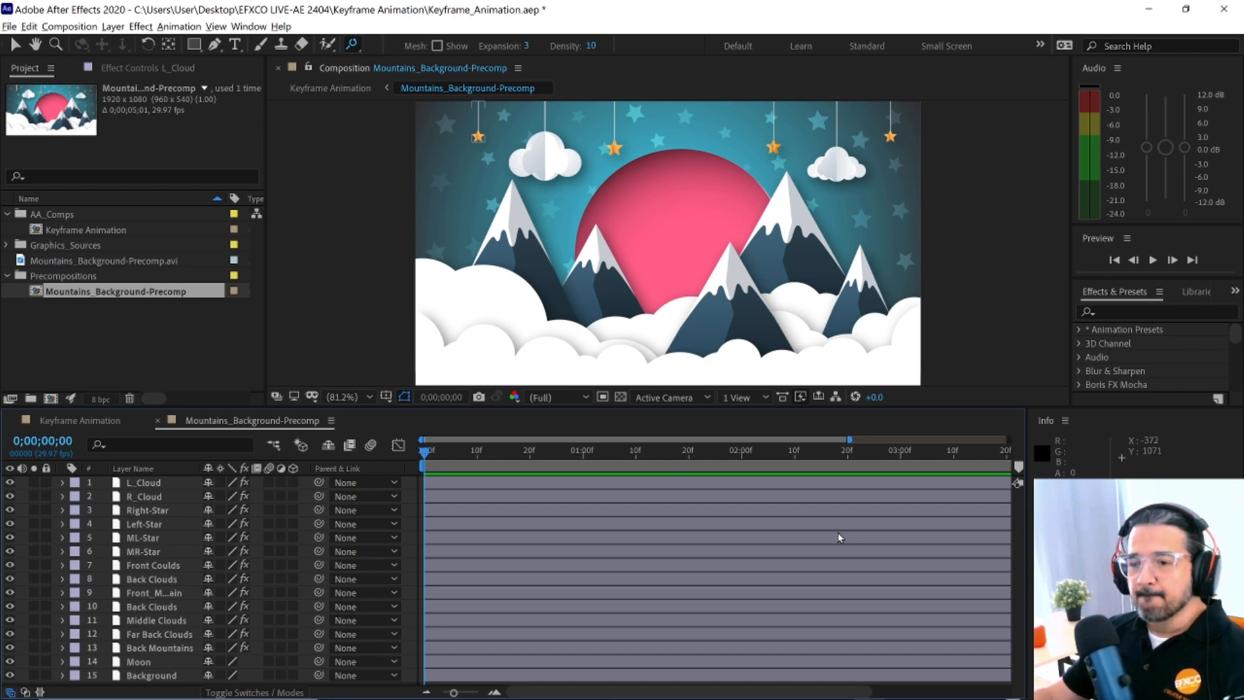
- Reveal the properties with keyframes across all layers, and hide them again
click(215, 27)
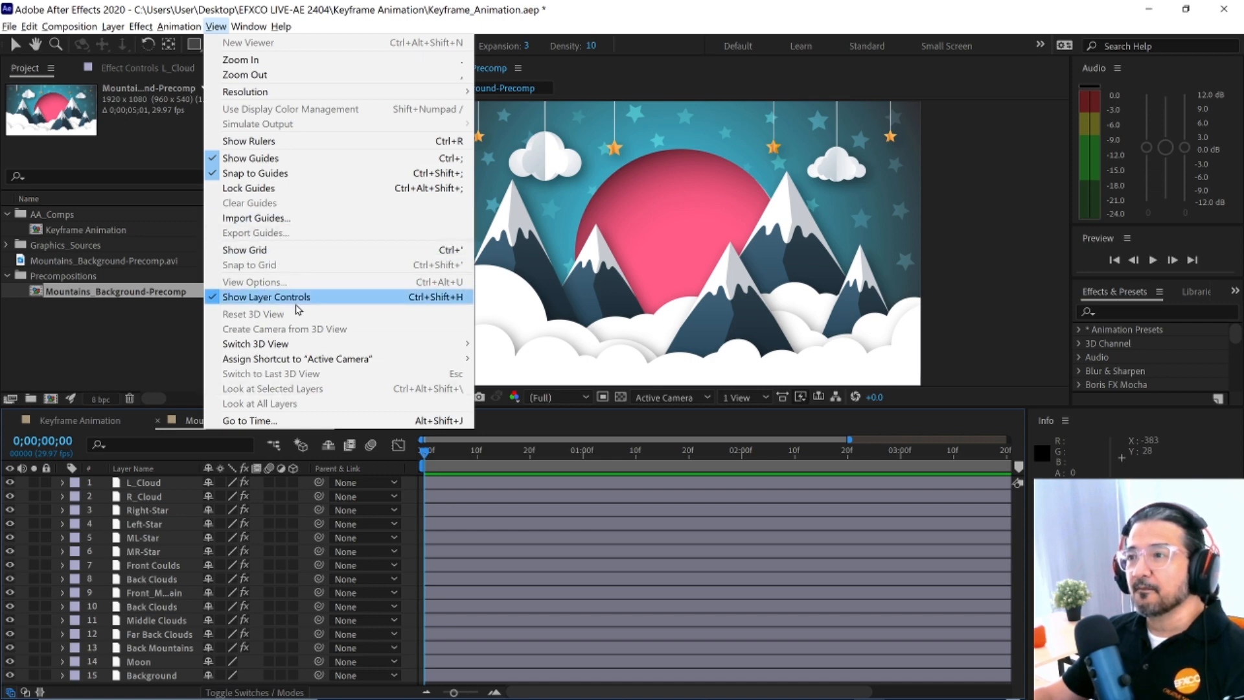
mouse_move(179, 29)
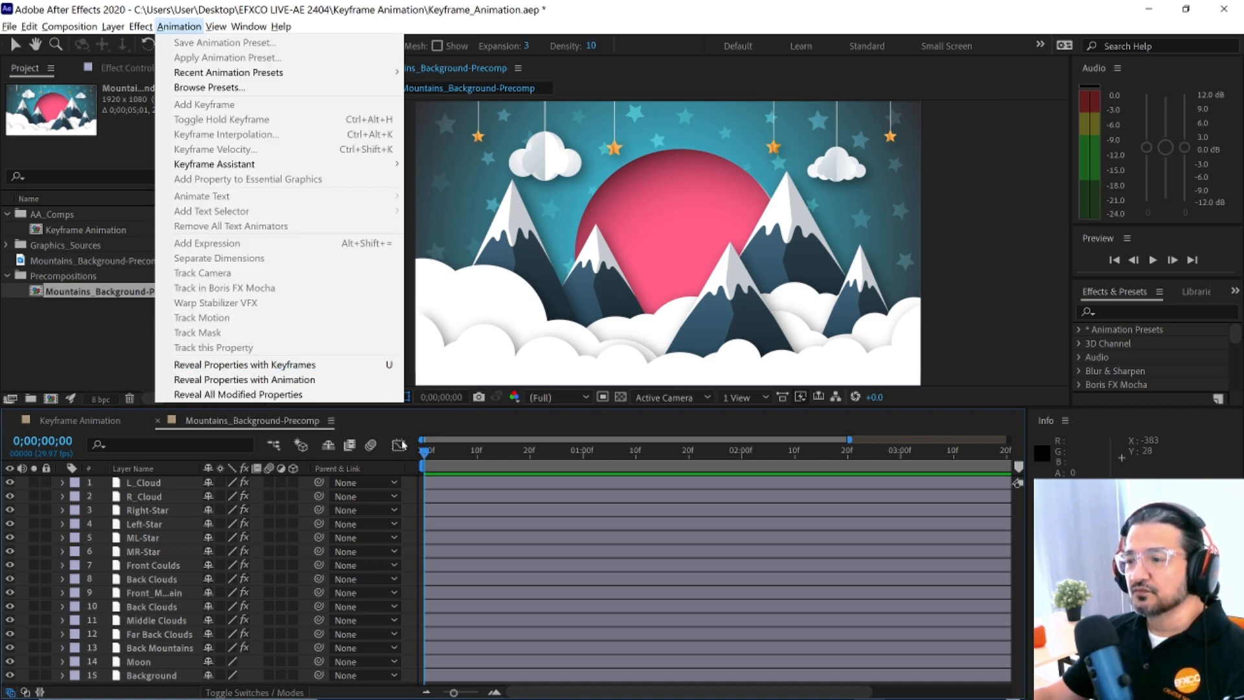
click(426, 451)
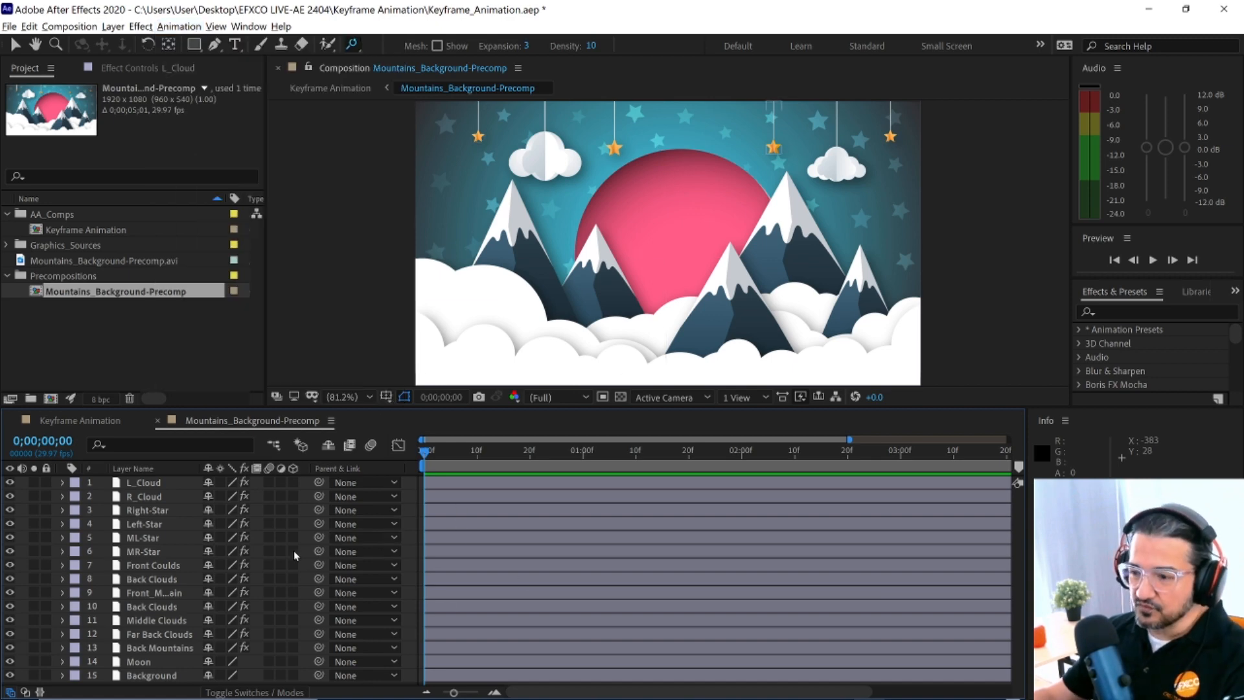
key(u)
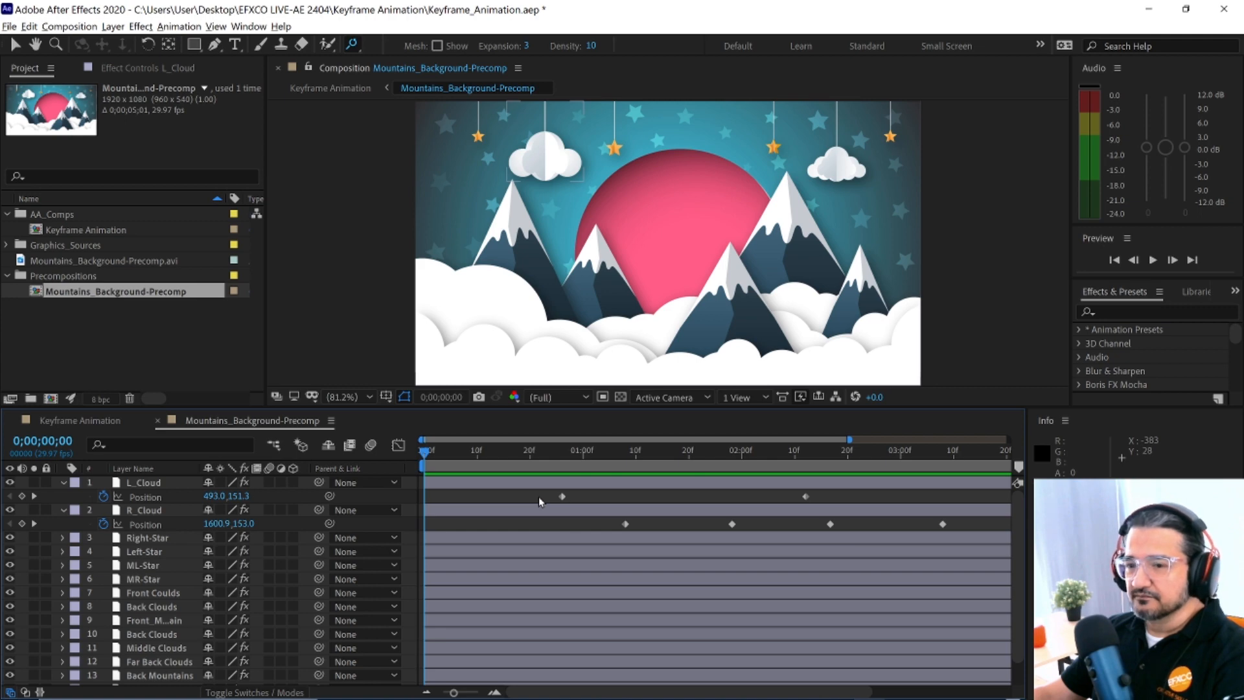
key(u)
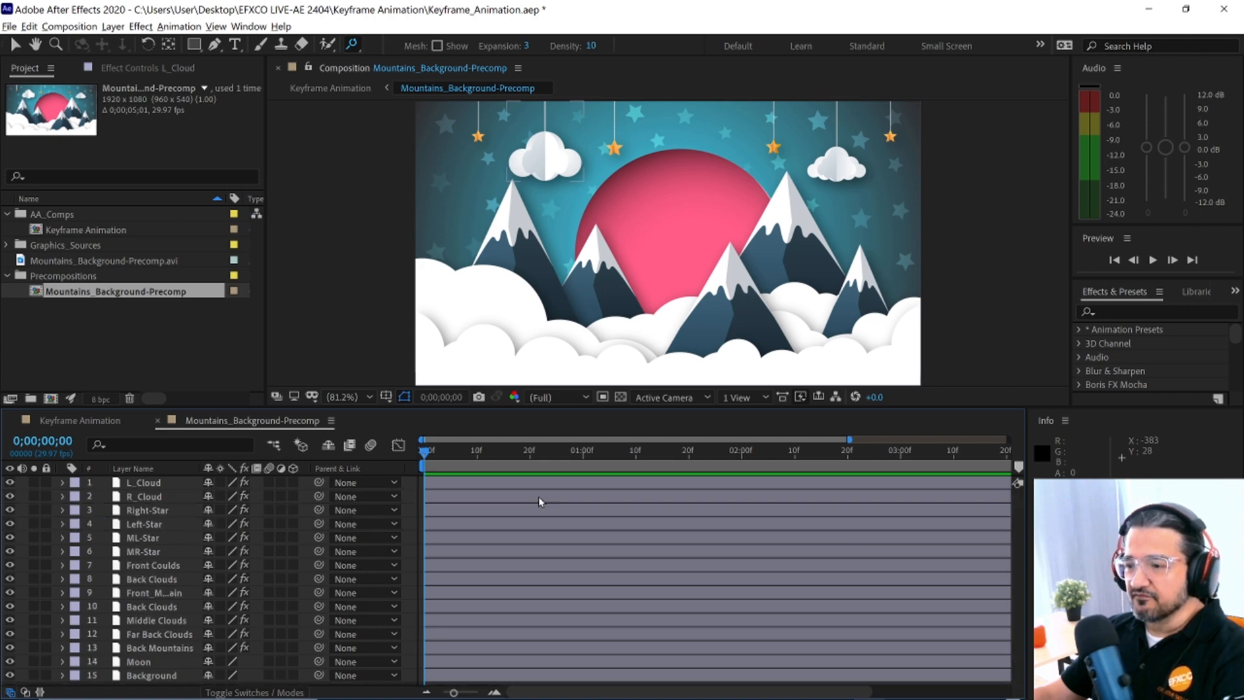
click(215, 27)
mouse_move(190, 29)
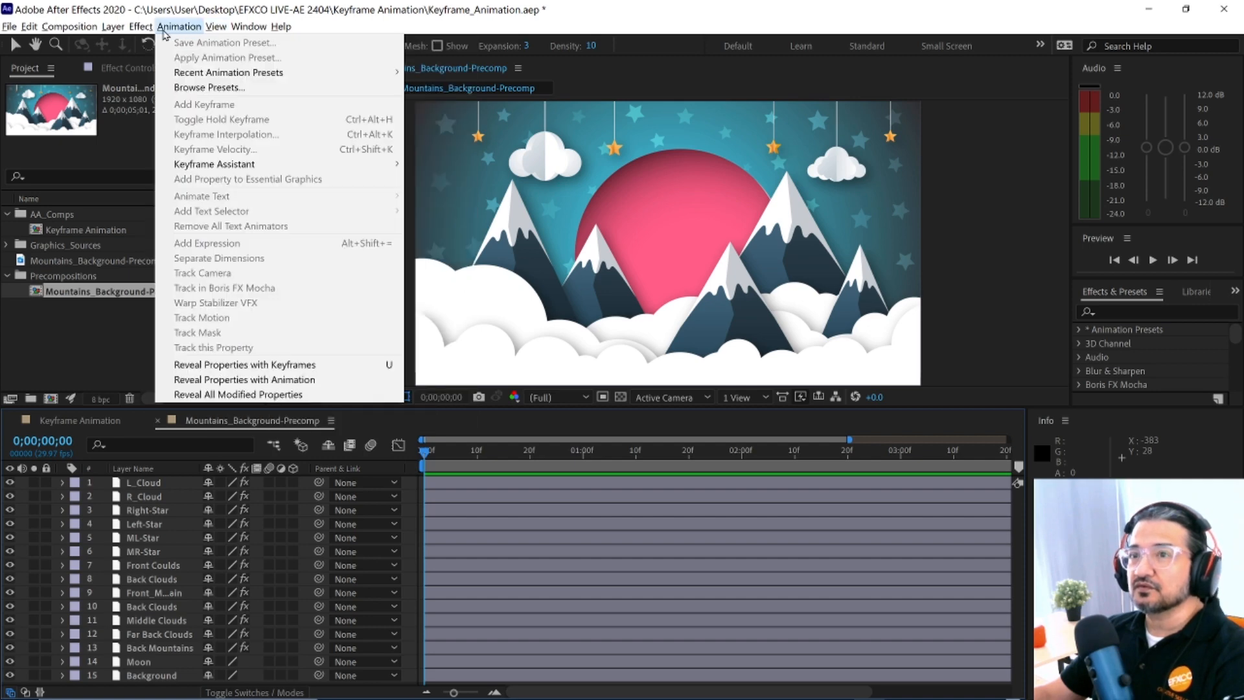
mouse_move(141, 33)
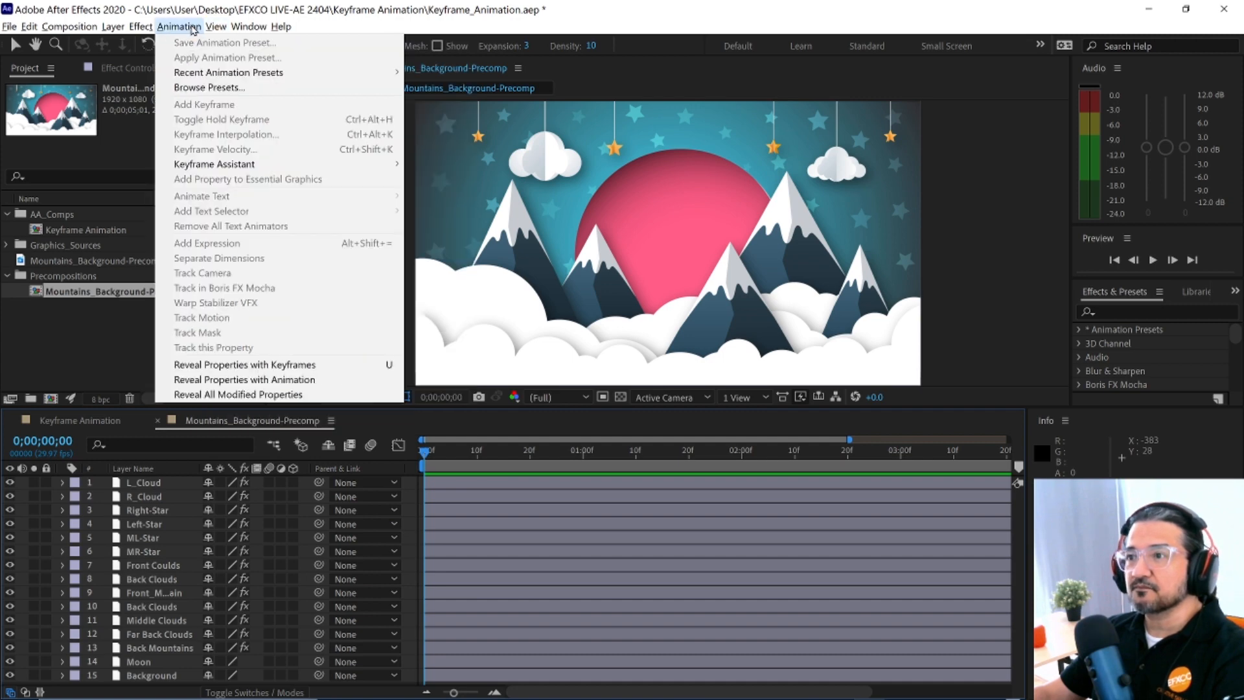
click(500, 427)
- Apply the Gaussian Blur (Legacy) effect to L_Cloud and set the opacity of its Drop Shadow to 68%
click(141, 484)
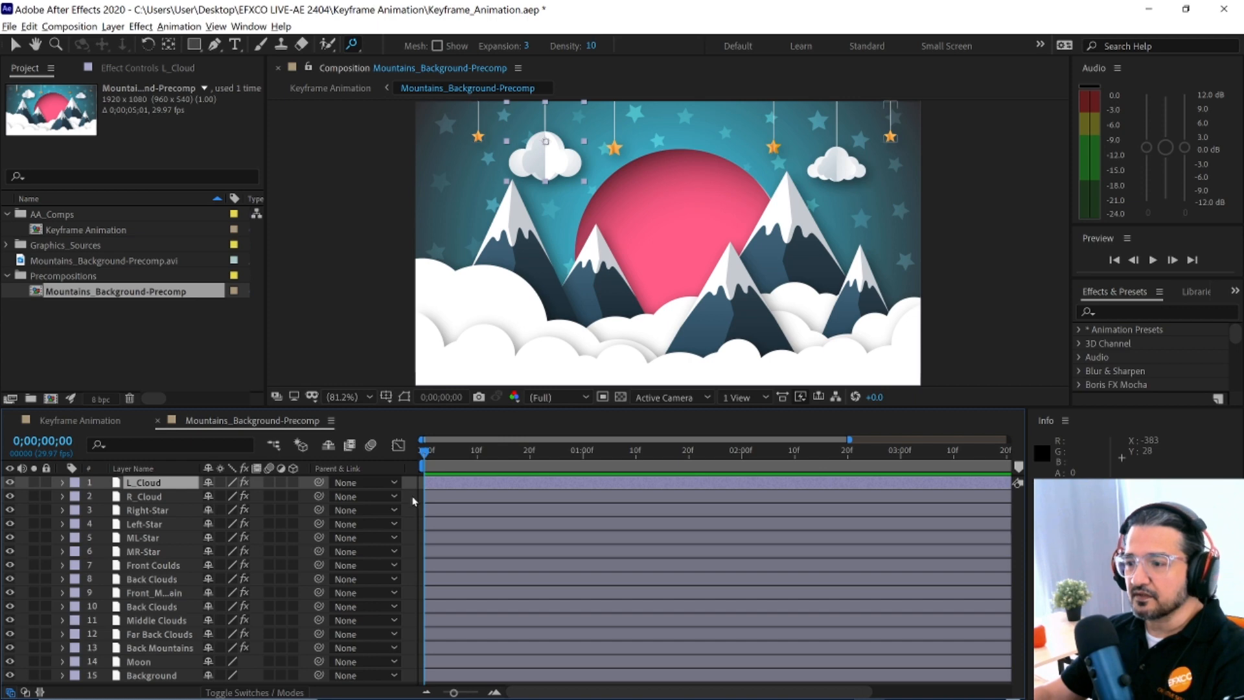
click(1121, 310)
text(blur)
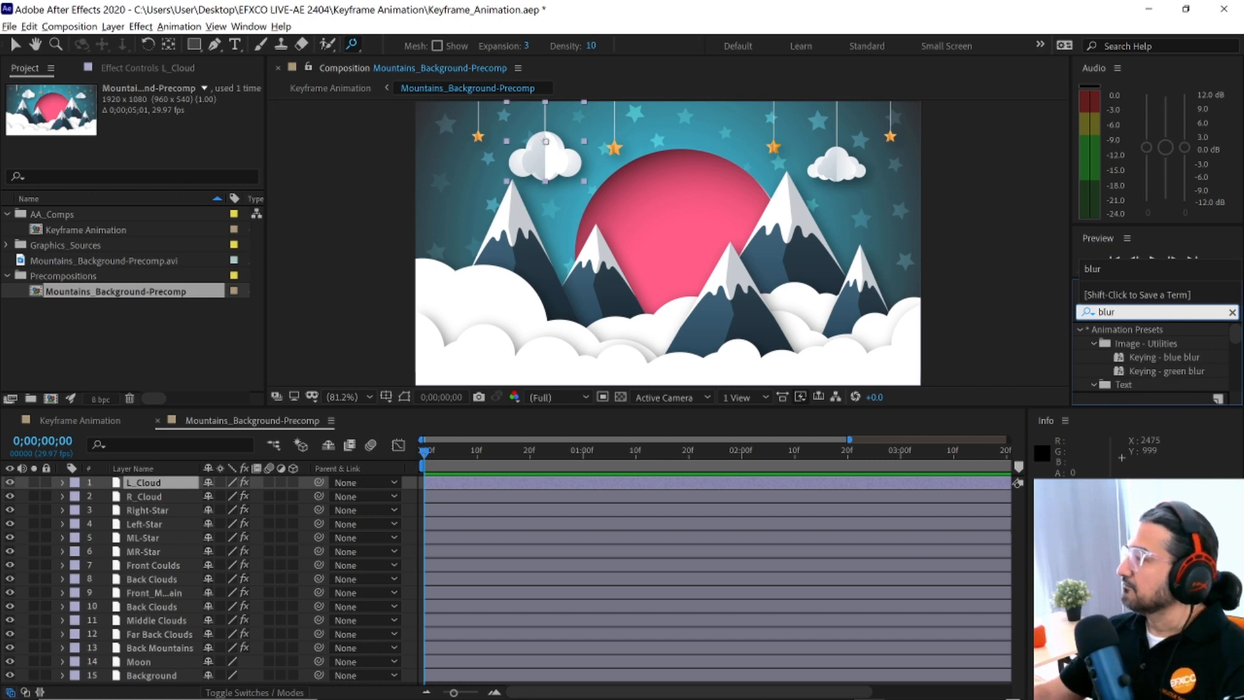
scroll(1143, 368, down, 5)
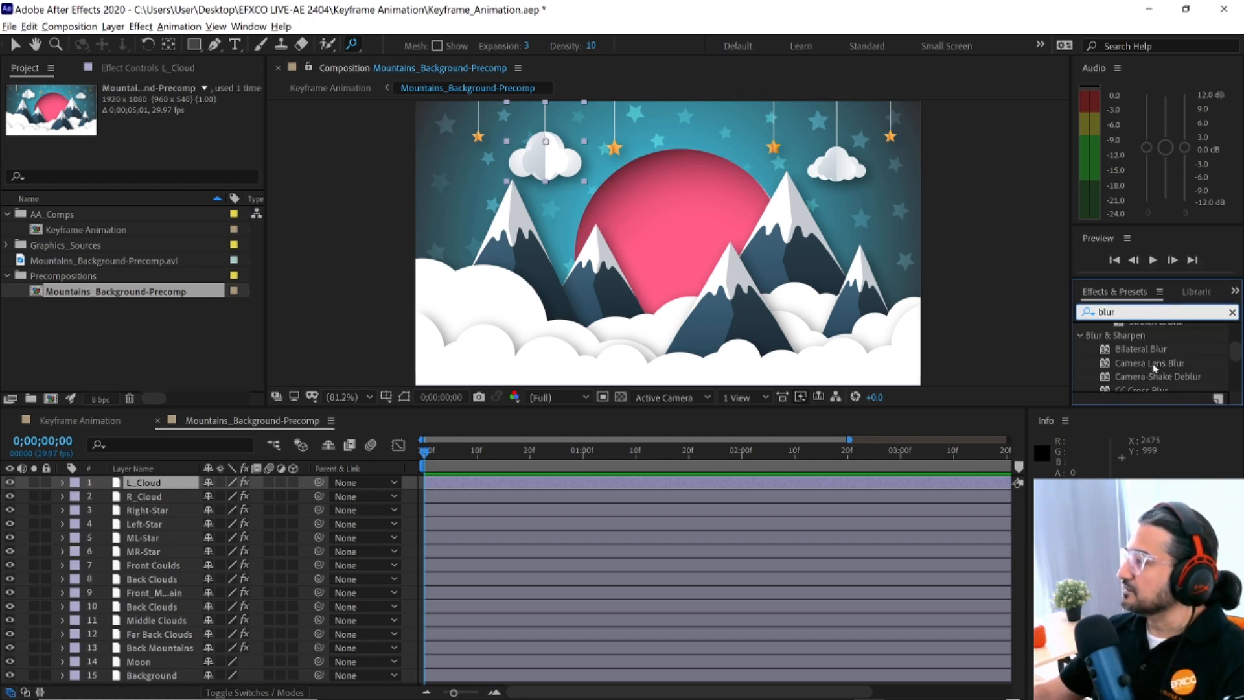
scroll(1153, 368, down, 8)
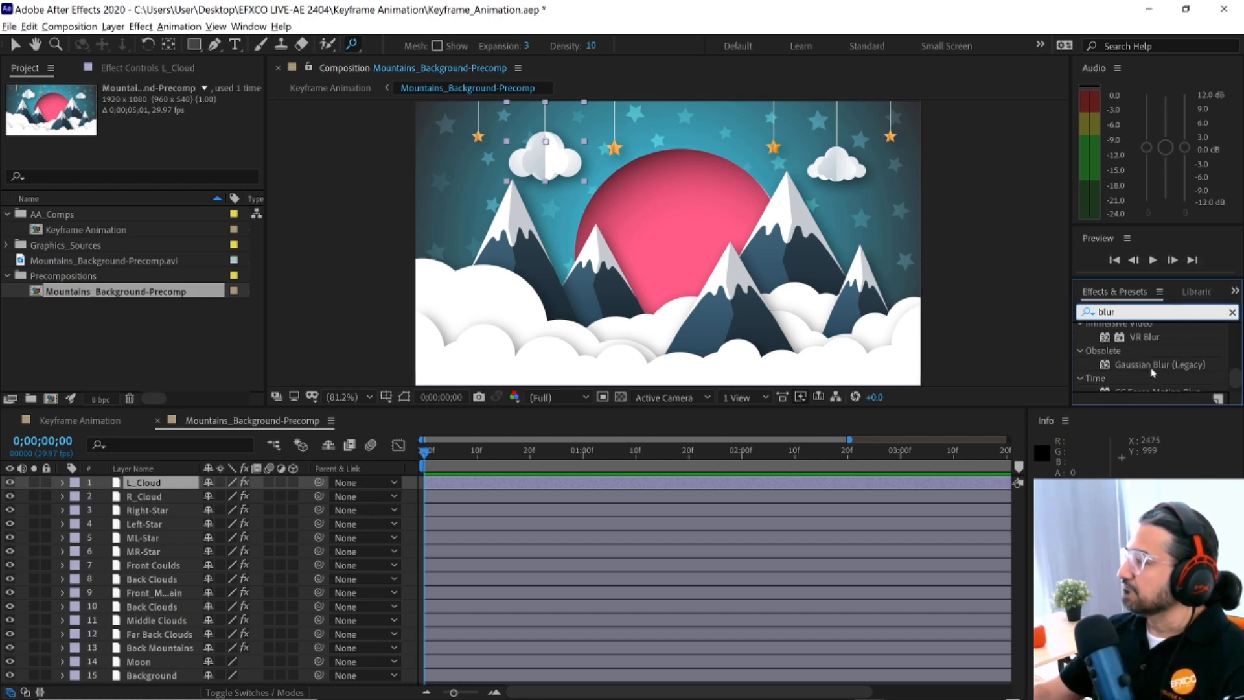
drag(1106, 367, 160, 484)
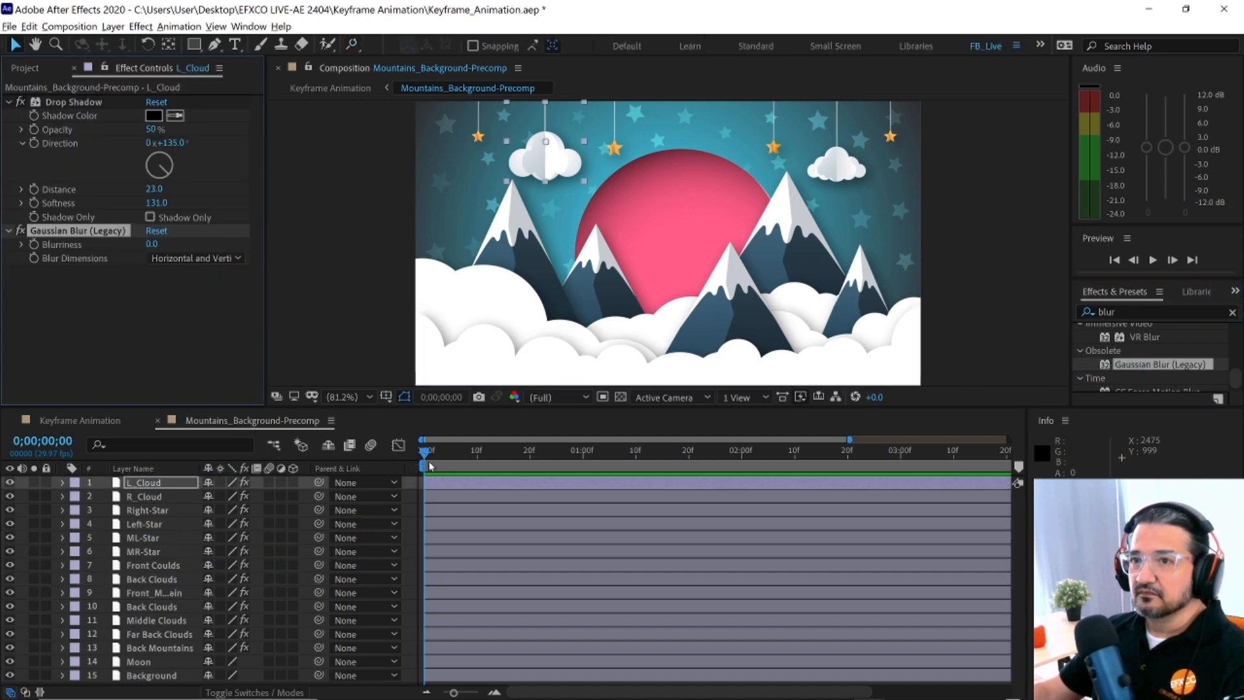
drag(156, 133, 188, 134)
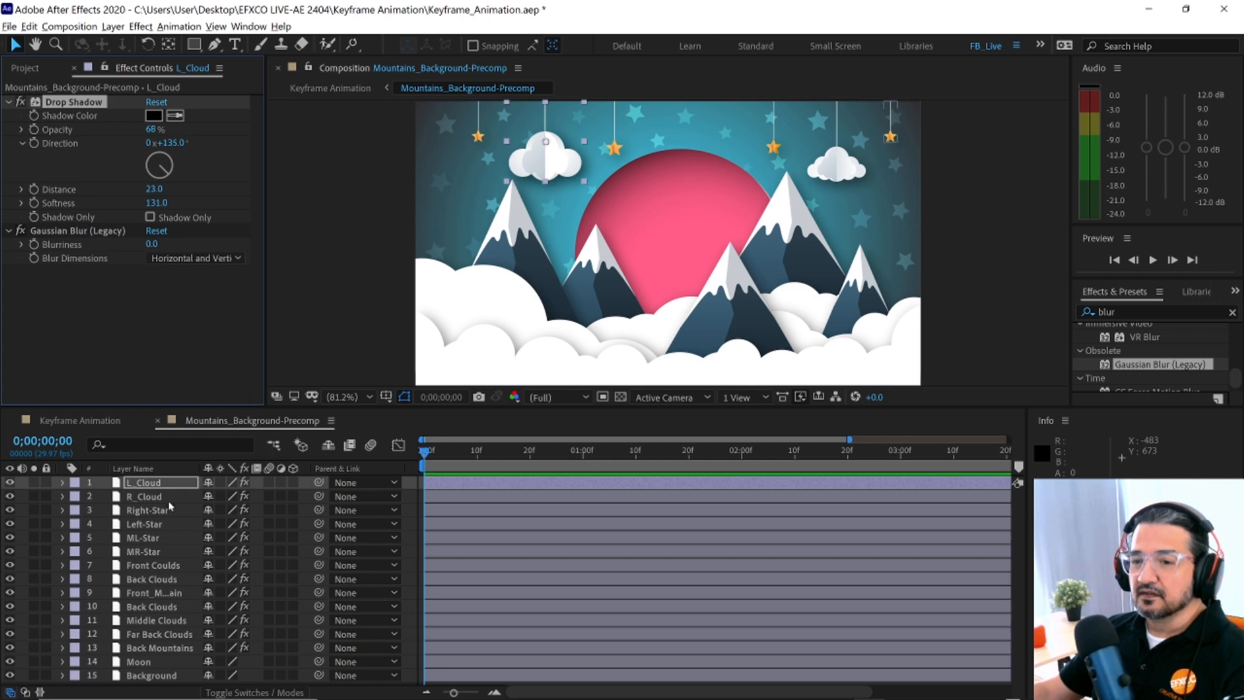
click(579, 417)
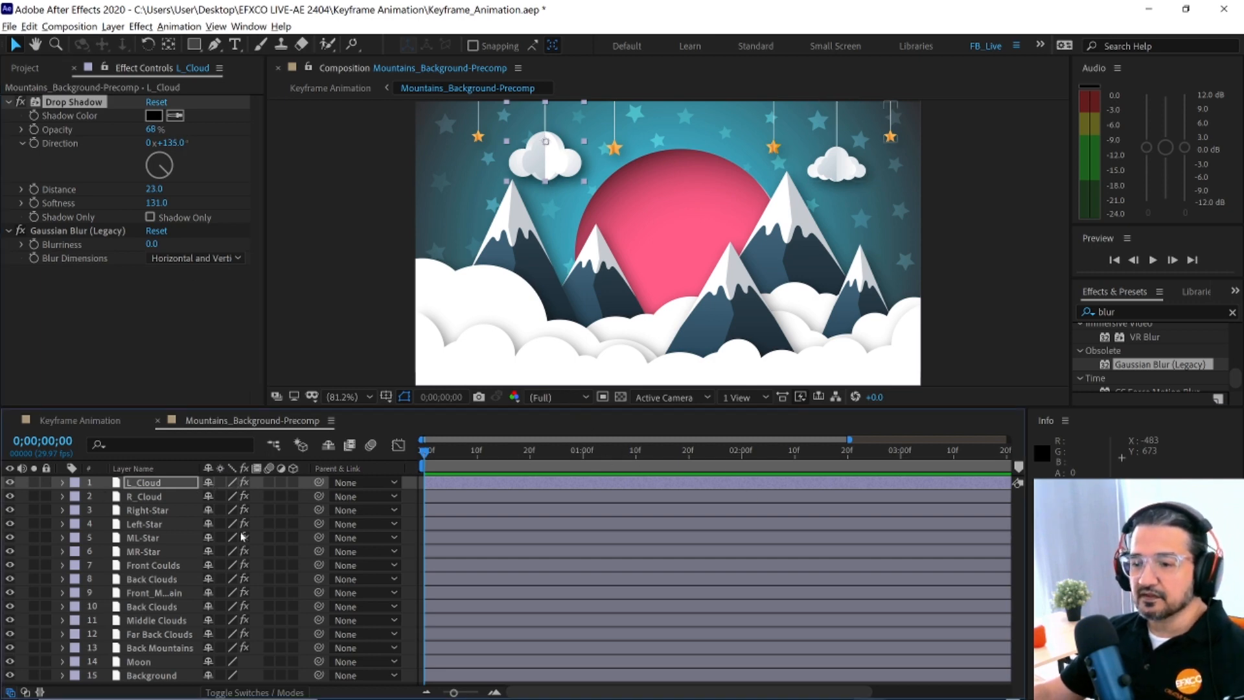
- Select L_Cloud, reveal only its applied effects in the timeline, and toggle them until the layer is collapsed
click(169, 480)
key(e)
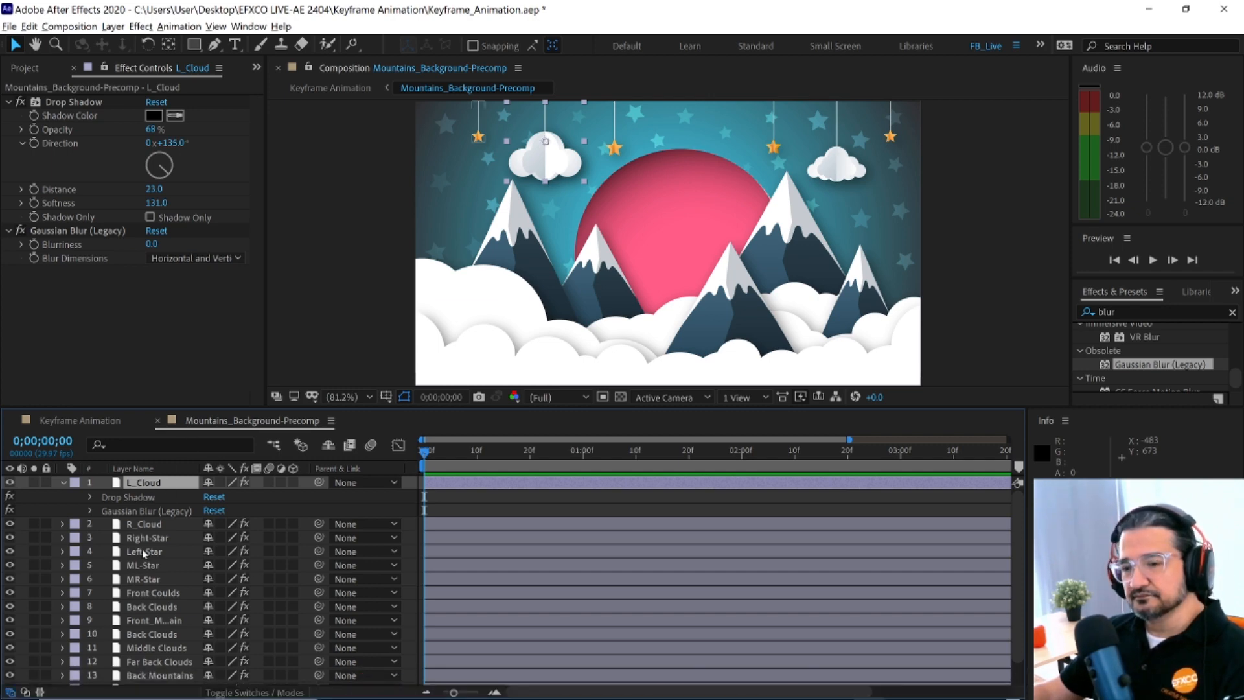
key(e)
key(e)
key(e)
key(e)
key(e)
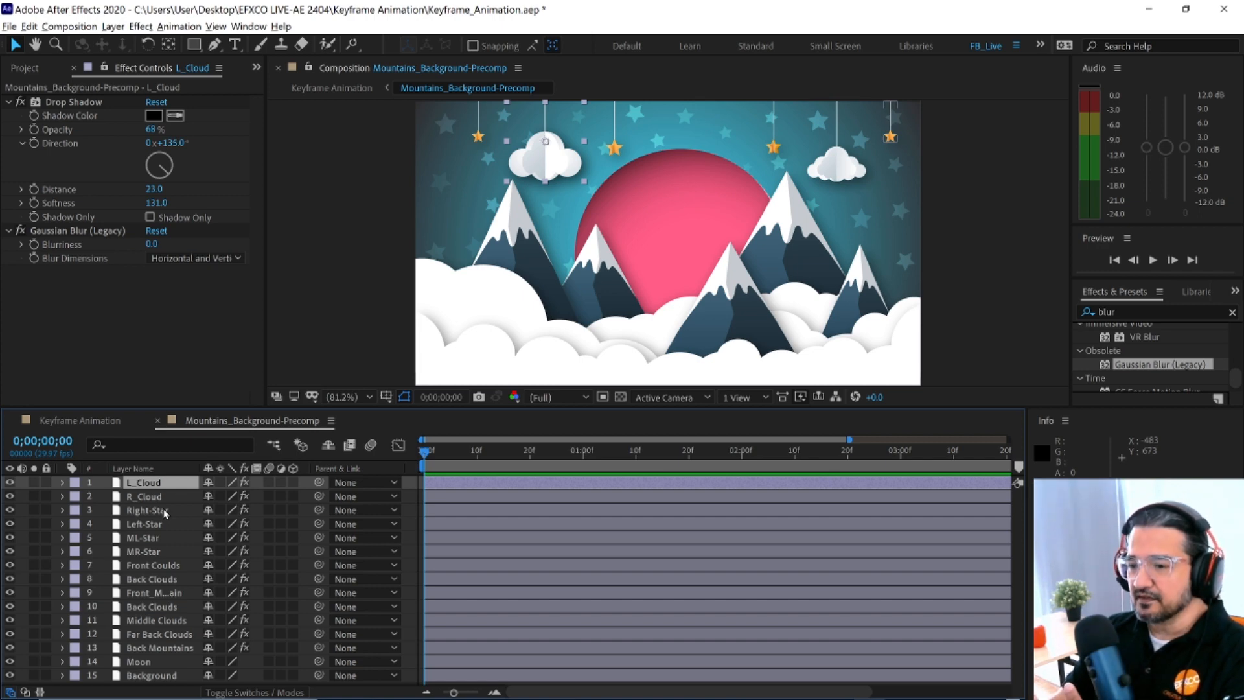
- Reveal all modified properties of the L_Cloud layer
key(u)
key(u)
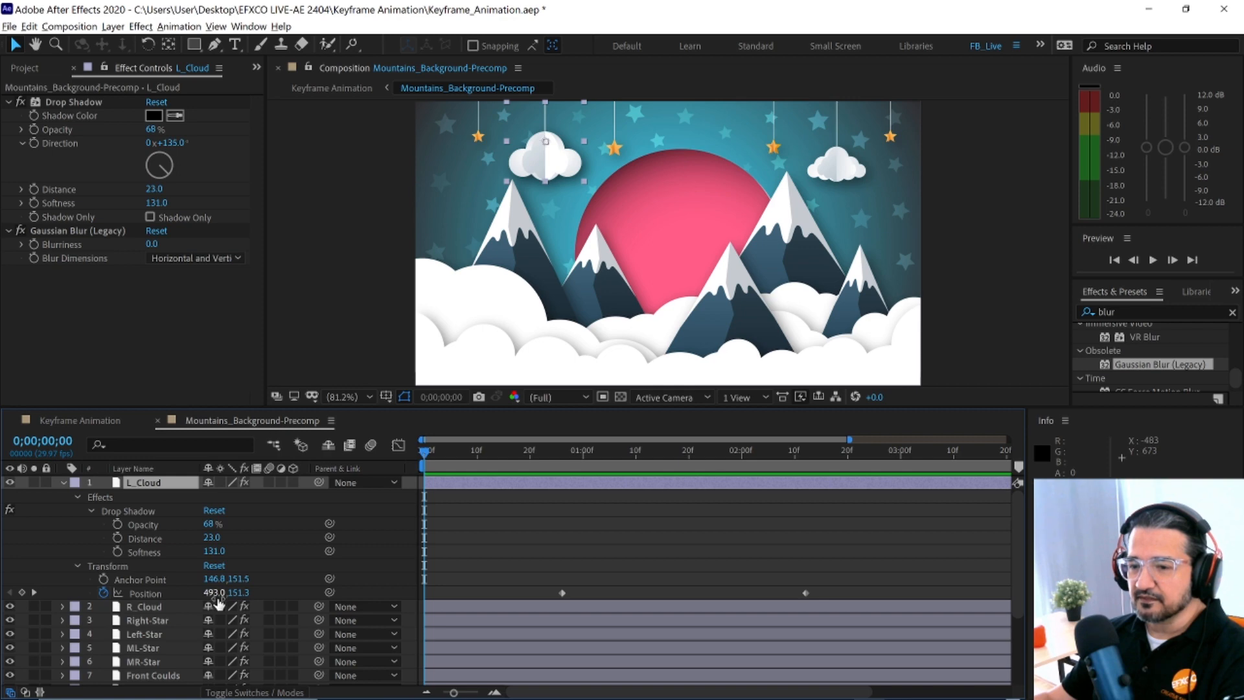
click(216, 26)
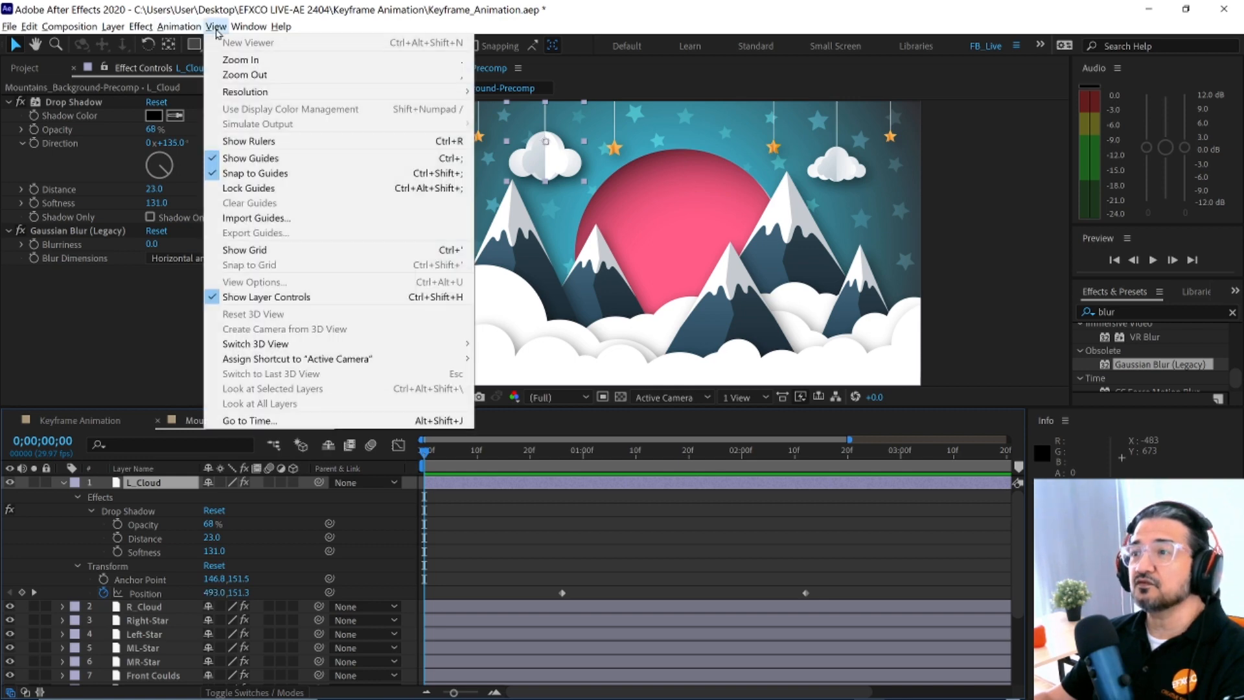
click(216, 27)
click(194, 29)
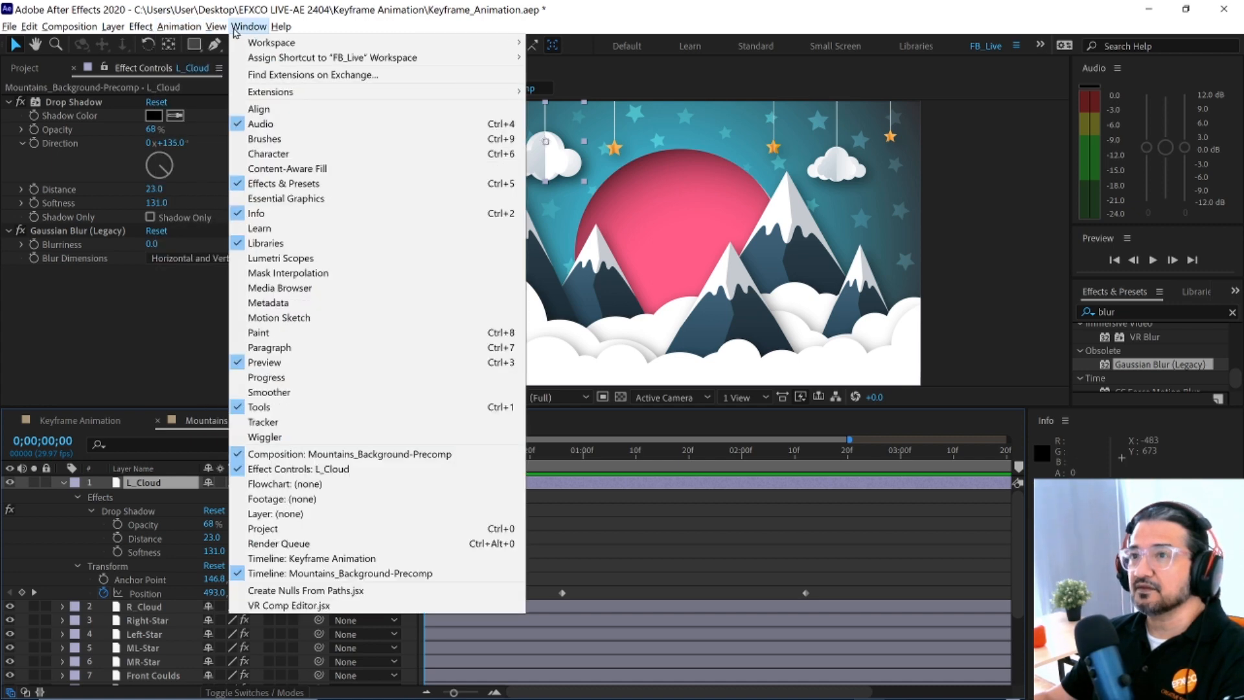
mouse_move(227, 33)
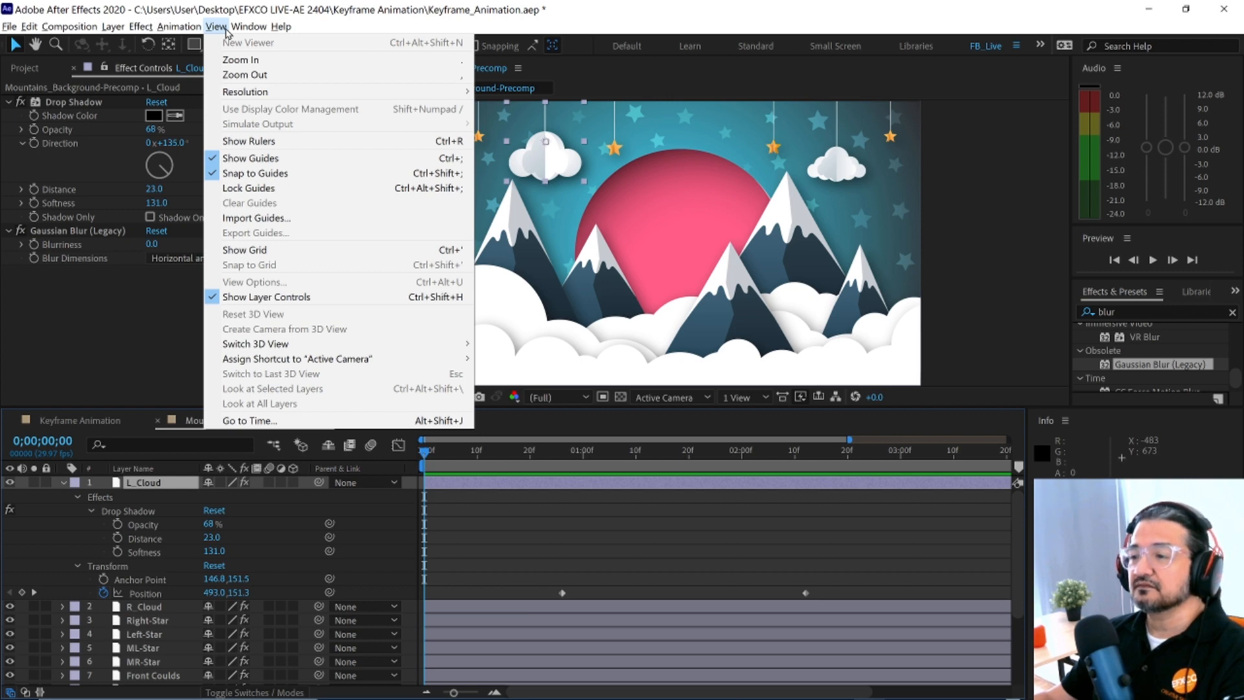
mouse_move(114, 33)
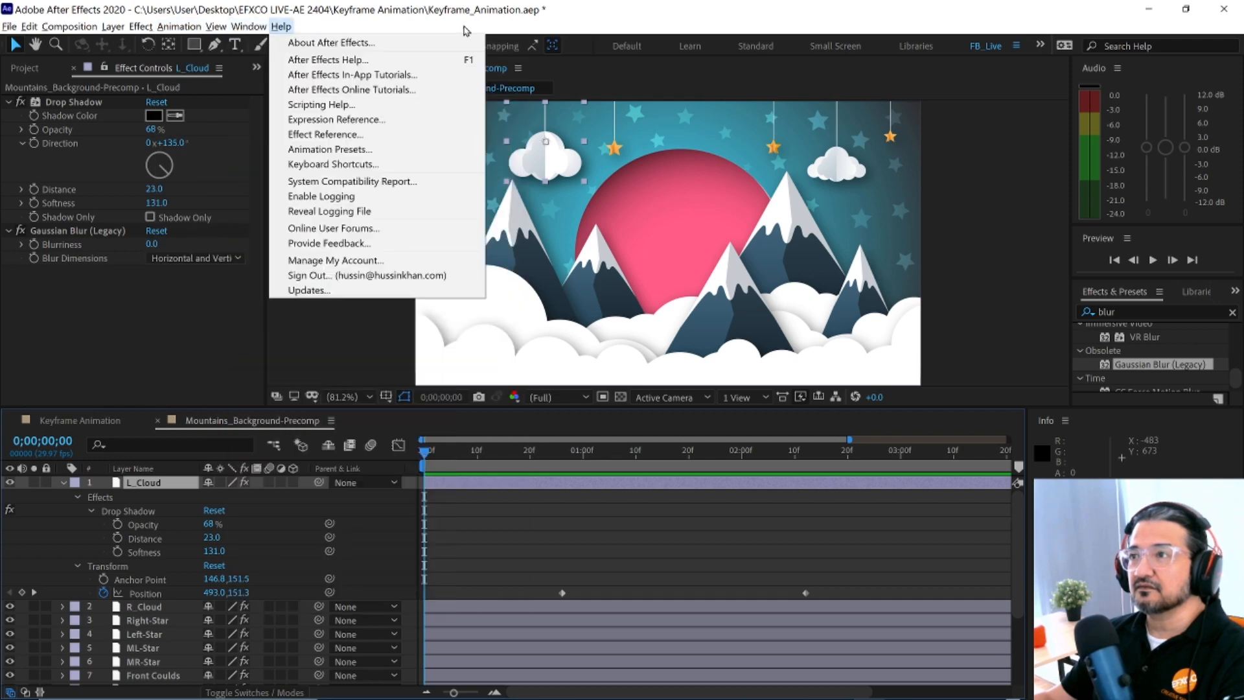
click(580, 27)
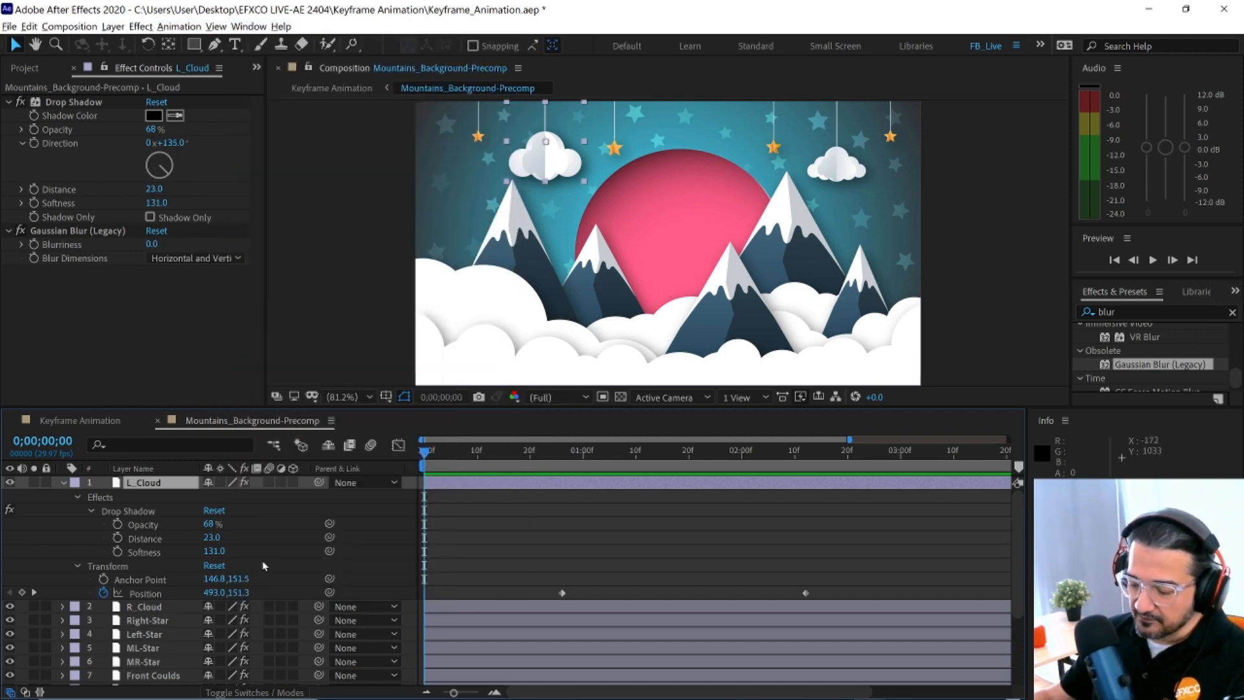
- Switch L_Cloud between showing only its keyframed properties and all its modified properties, and leave the layer collapsed
key(u)
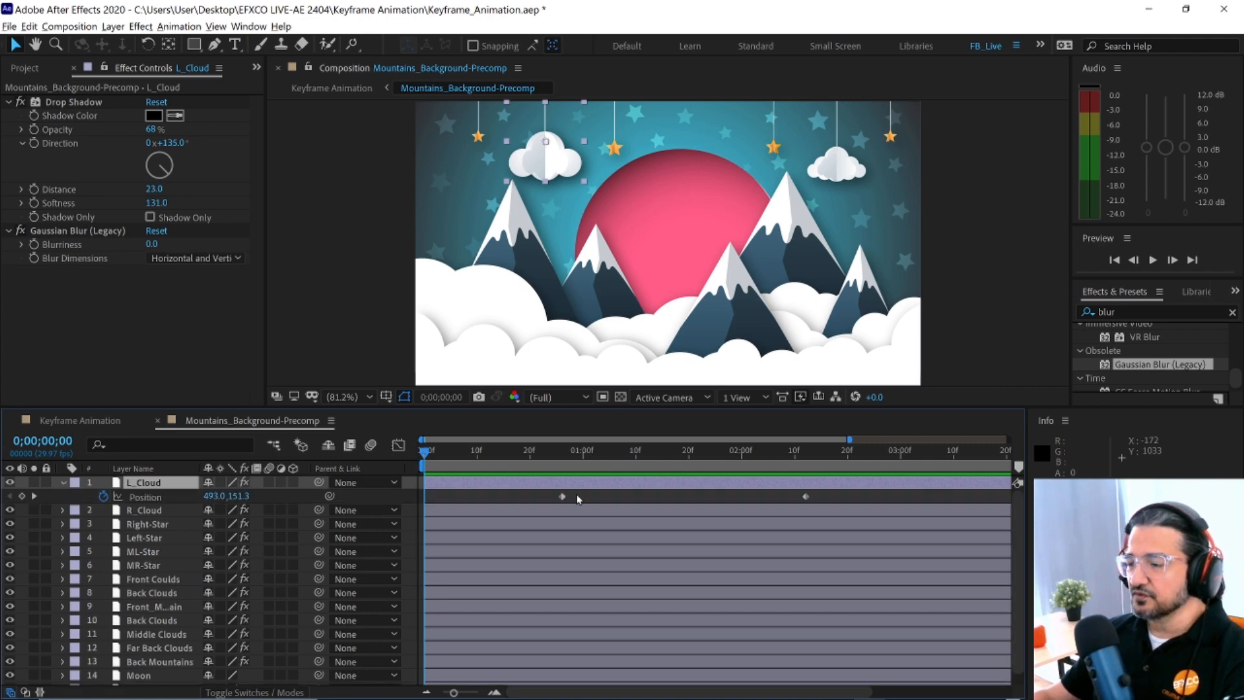
key(u)
key(u)
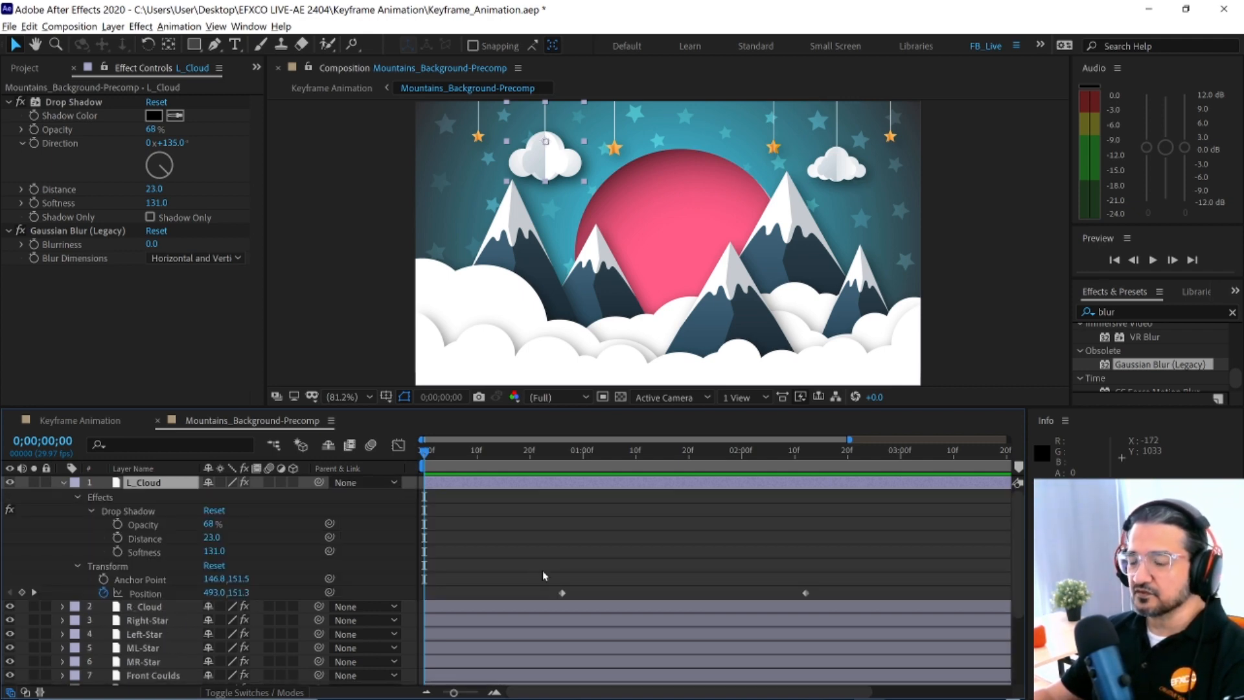
key(u)
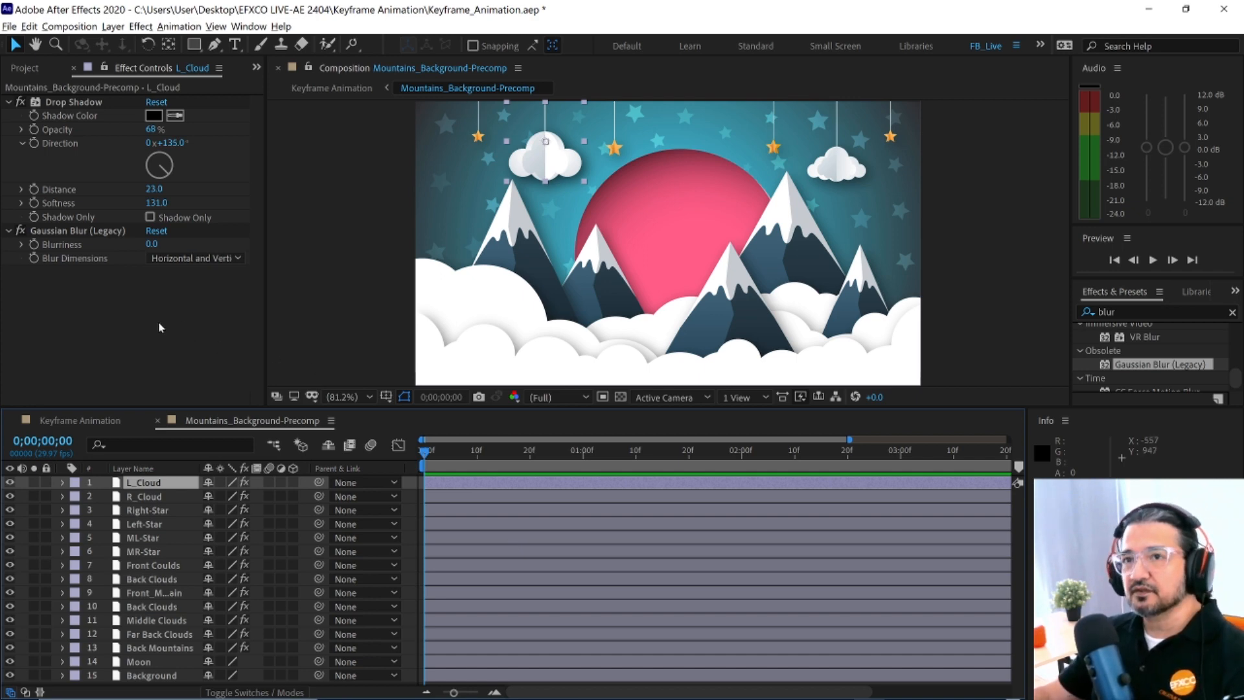
- Open the MayanDocumentry.aep project from the EFXCO LIVE-AE 2404 folder, discarding the changes to Keyframe_Animation.aep
click(10, 27)
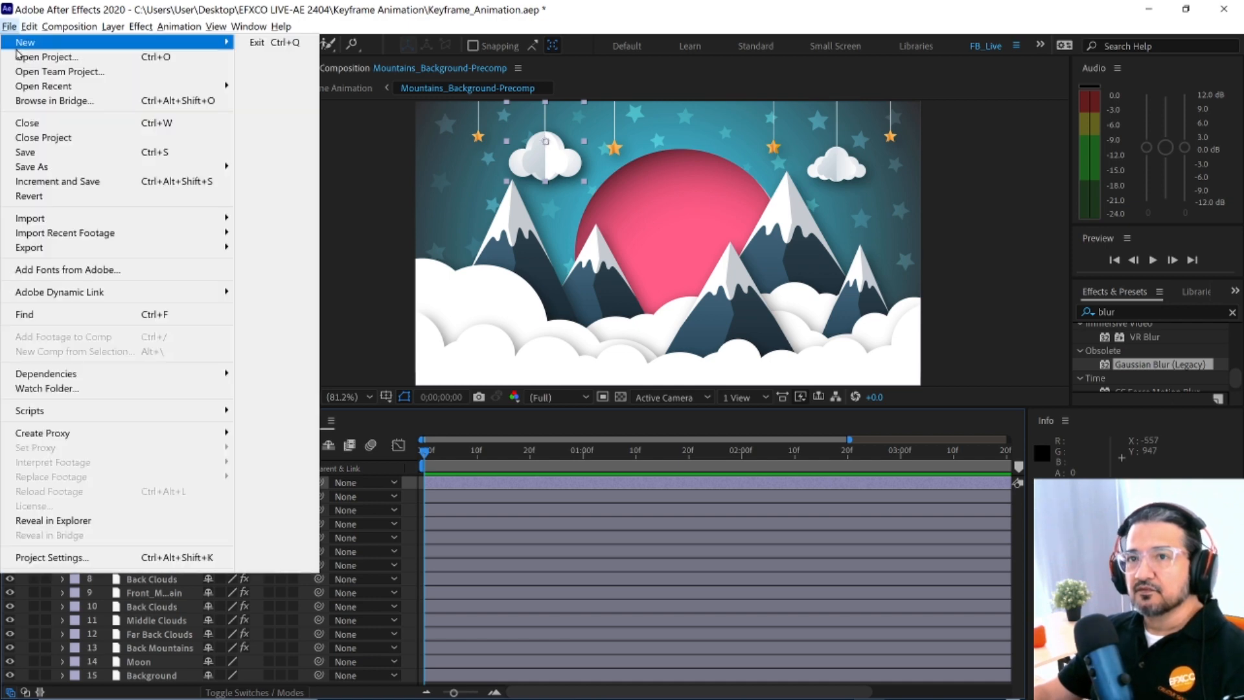
click(19, 57)
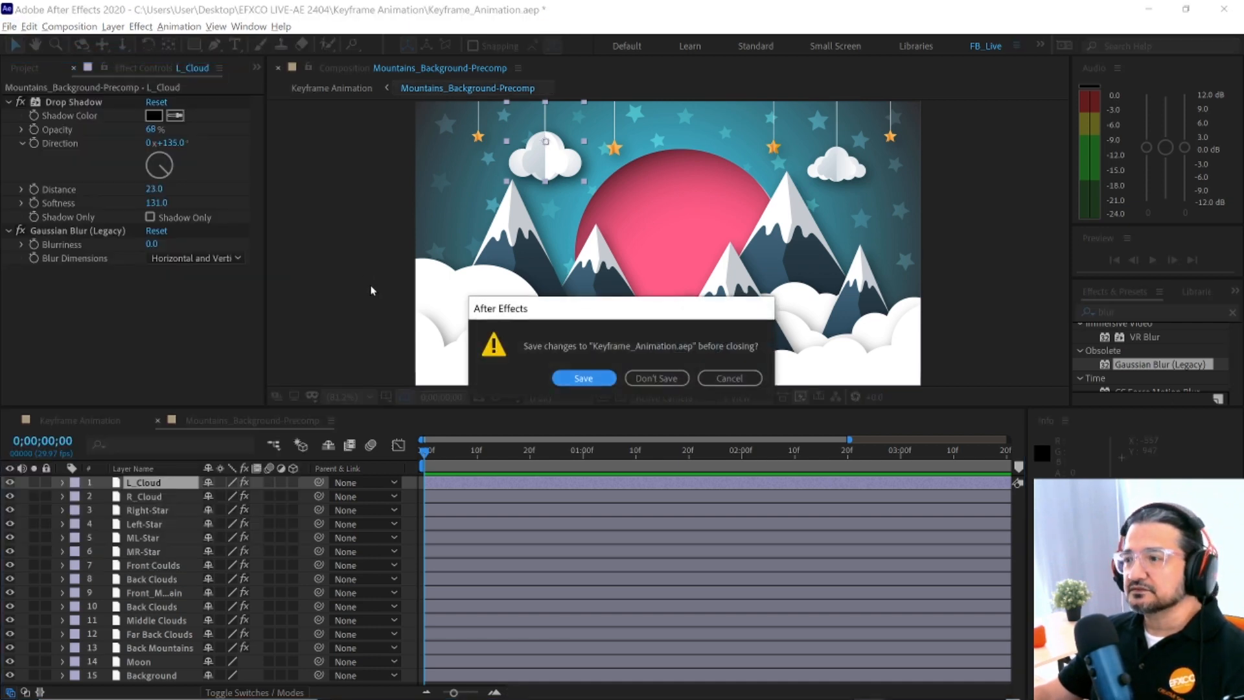
click(671, 378)
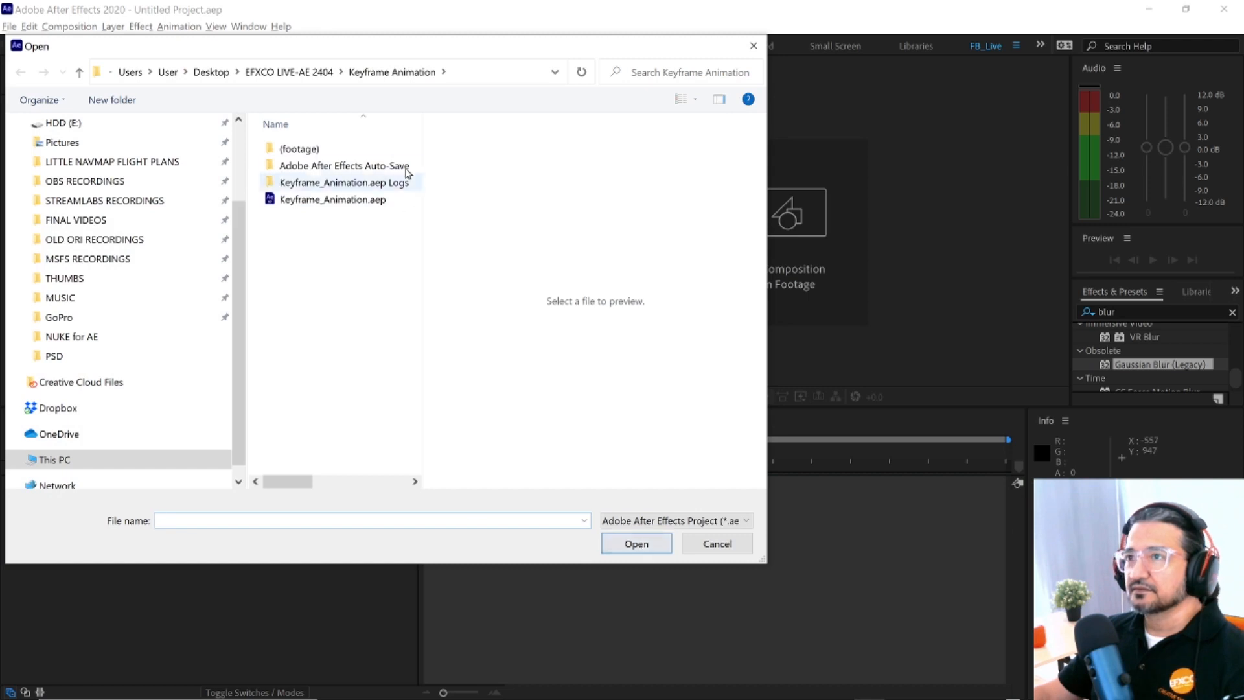
drag(412, 52, 603, 173)
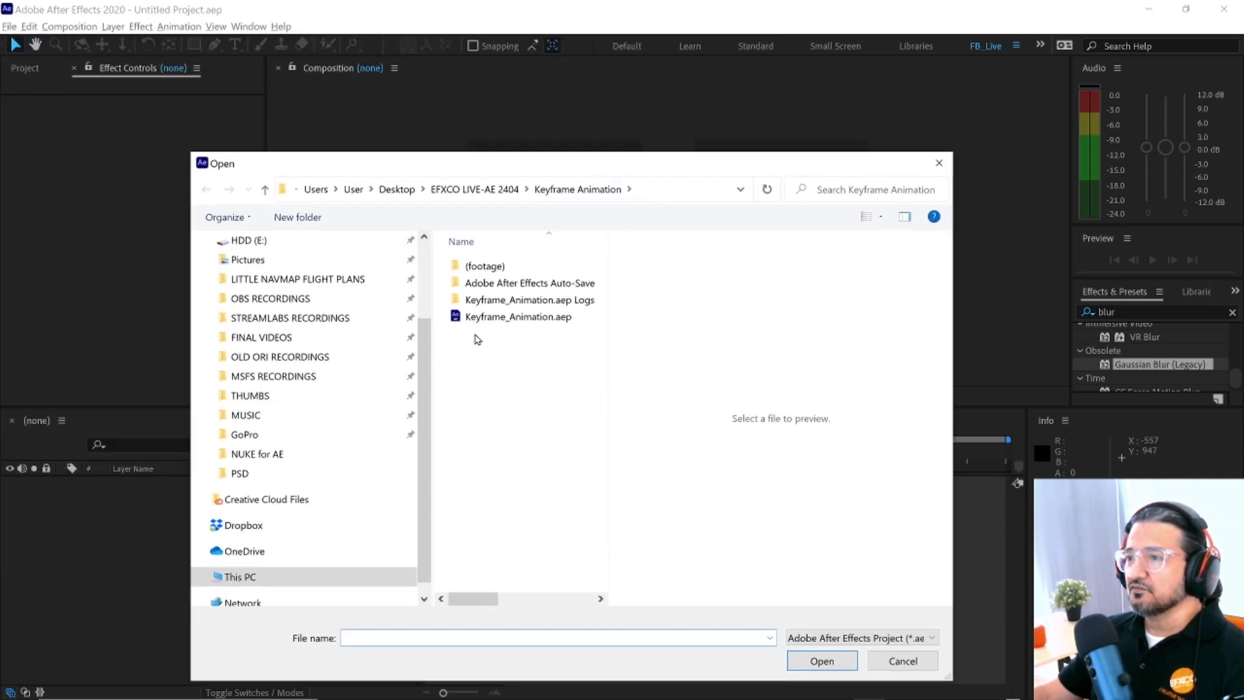
click(494, 189)
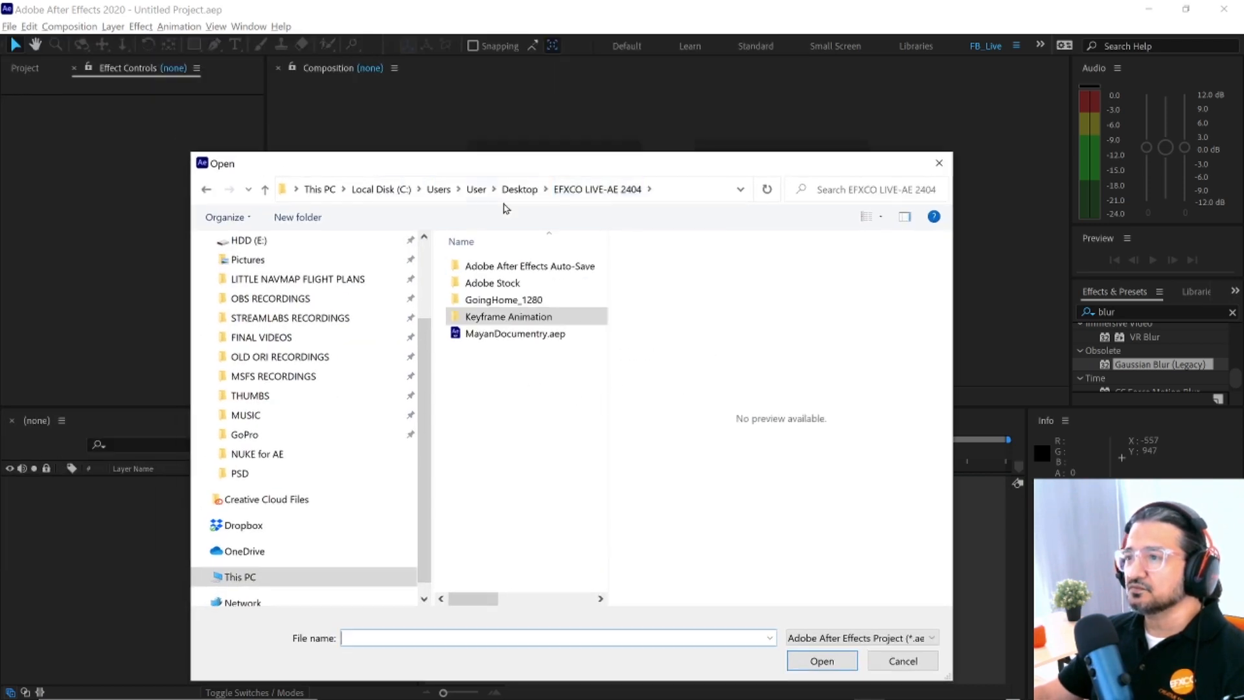
click(521, 336)
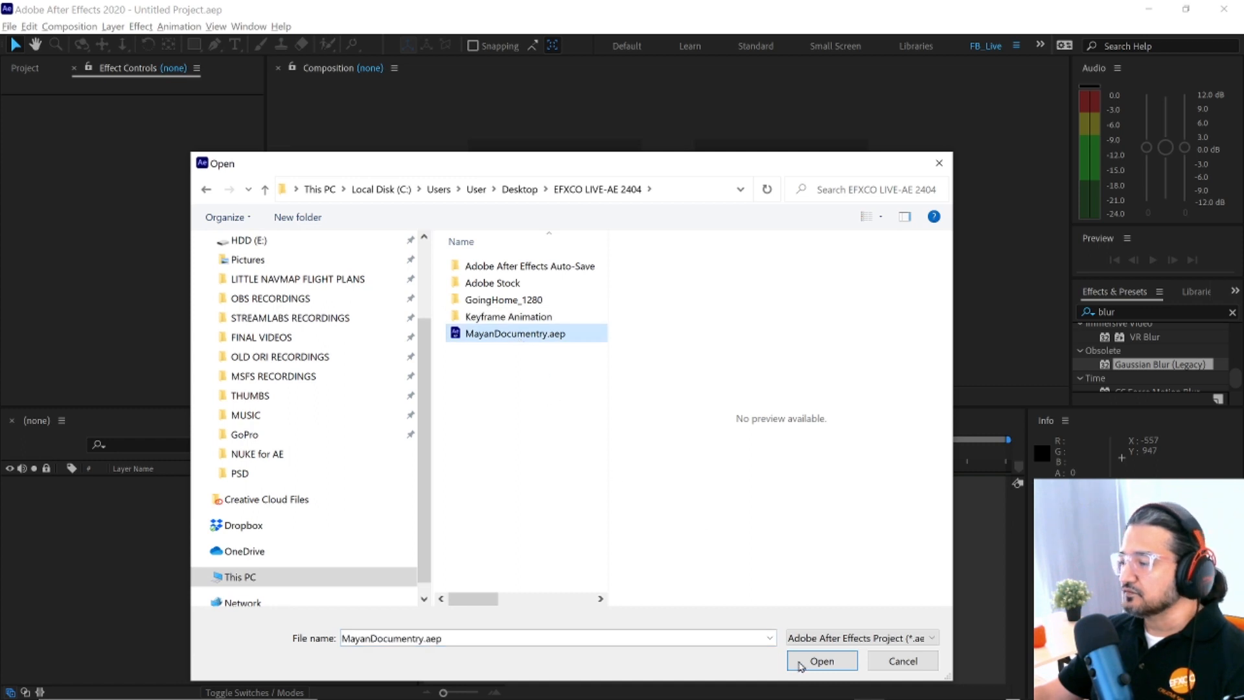
click(821, 661)
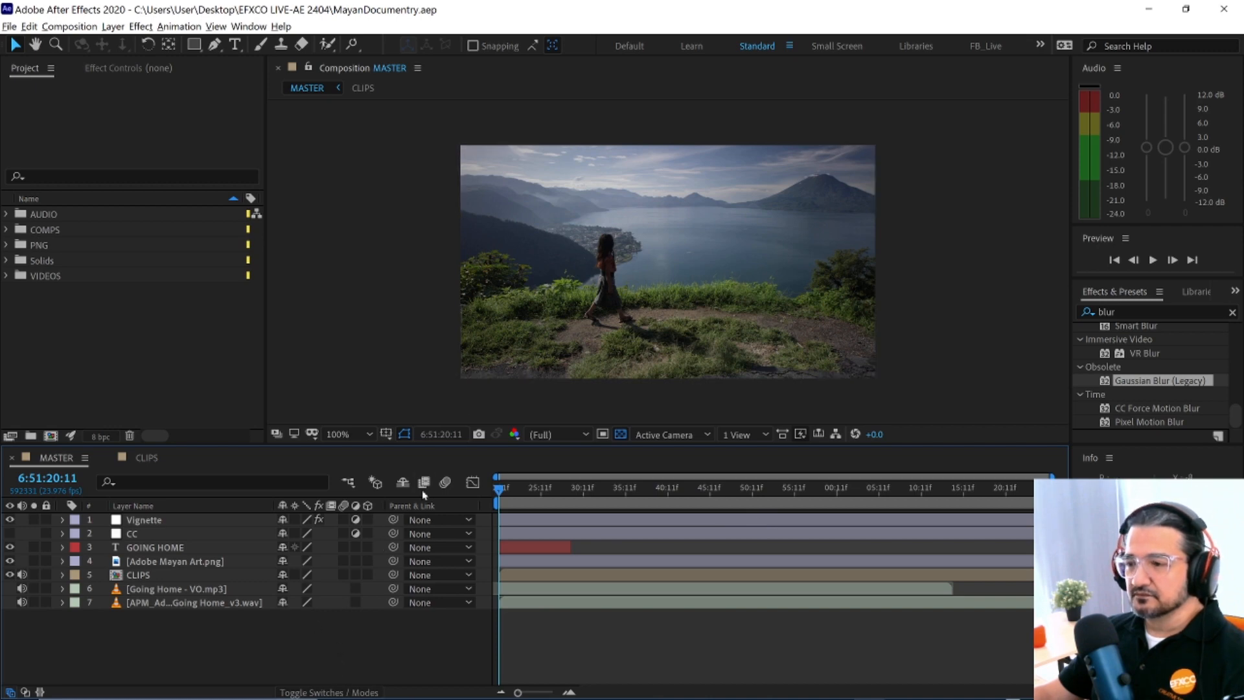
- Examine the layers of the CLIPS composition in a maximized timeline, restore the workspace and return to the MASTER composition
drag(500, 497, 95, 505)
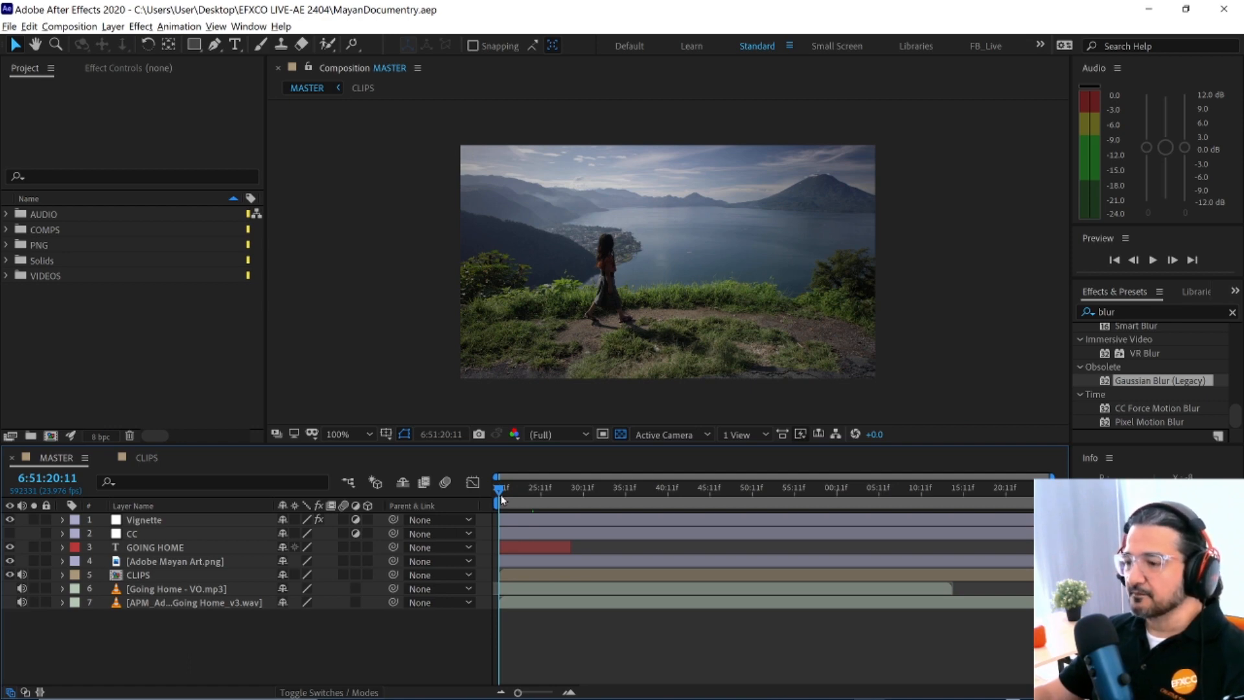
drag(506, 493, 487, 495)
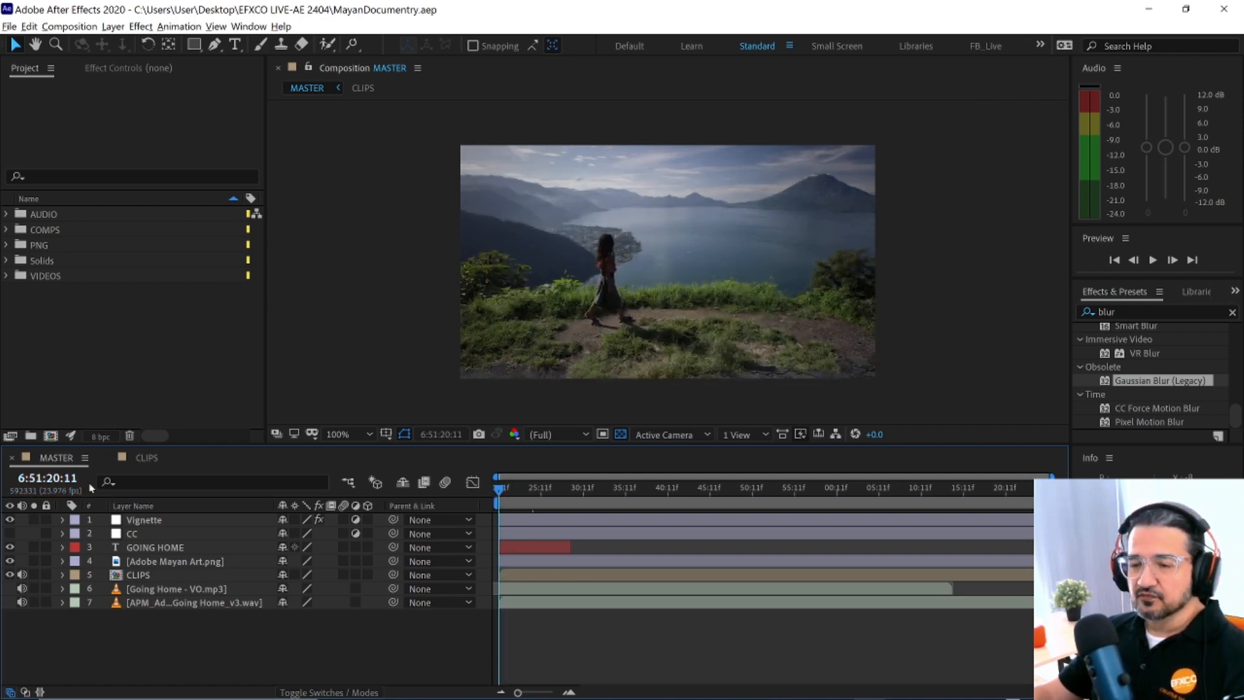
click(147, 458)
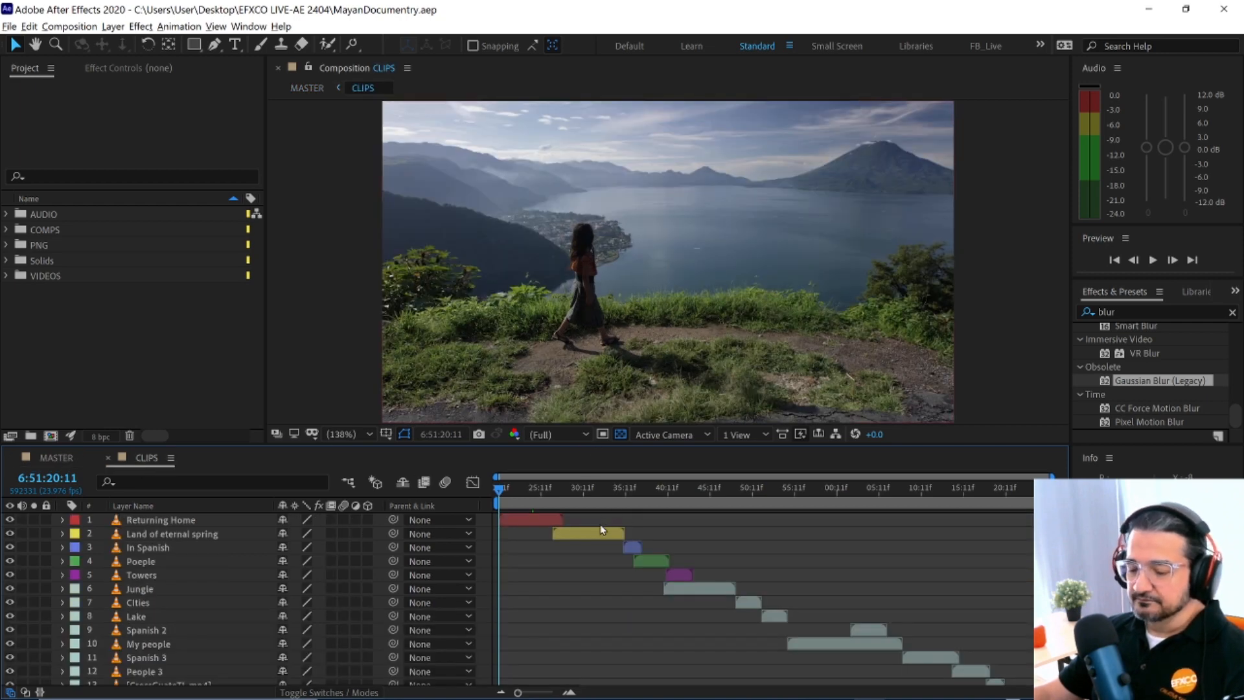
key(grave)
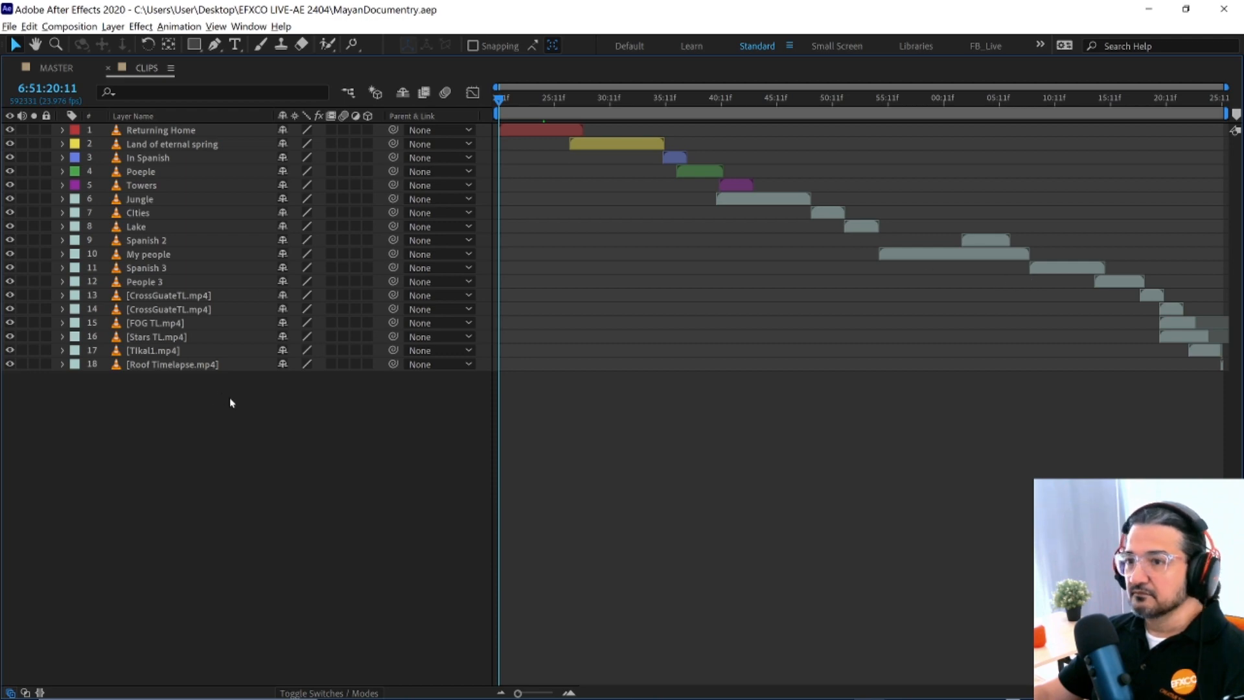
key(grave)
click(50, 458)
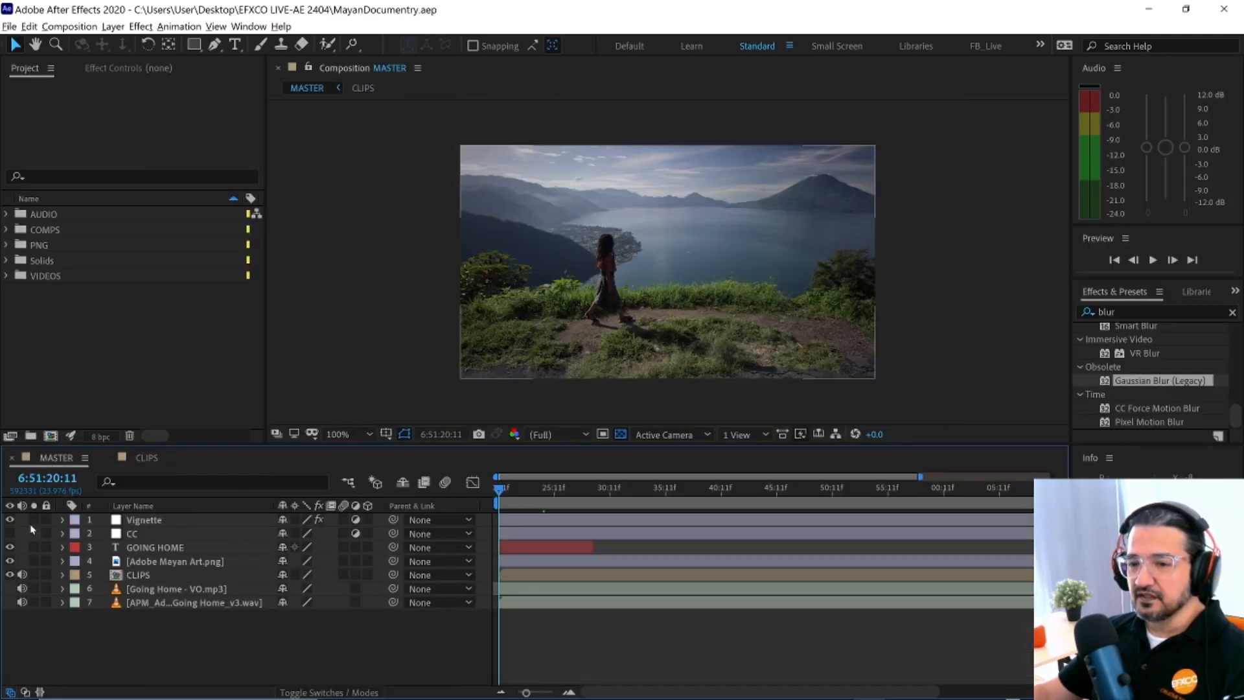
- Compare the MASTER image with and without the Vignette and CC adjustment layers, leaving Vignette visible and CC hidden
click(10, 520)
click(10, 519)
click(9, 520)
click(9, 520)
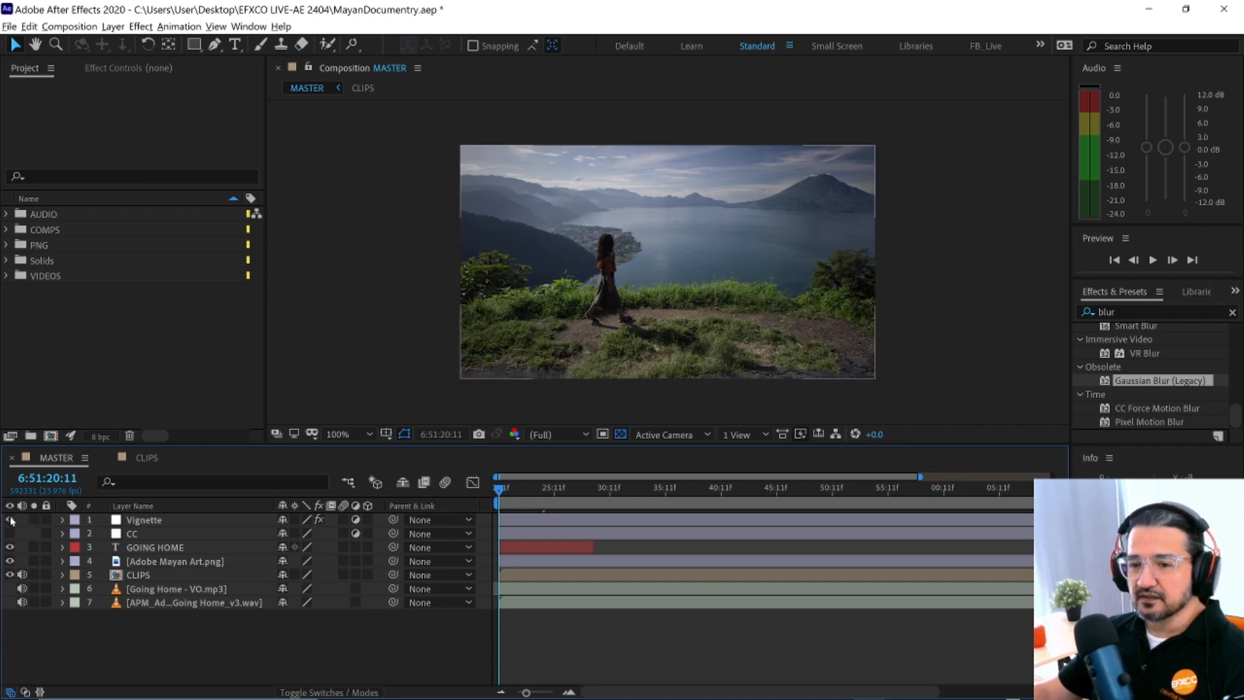
click(167, 535)
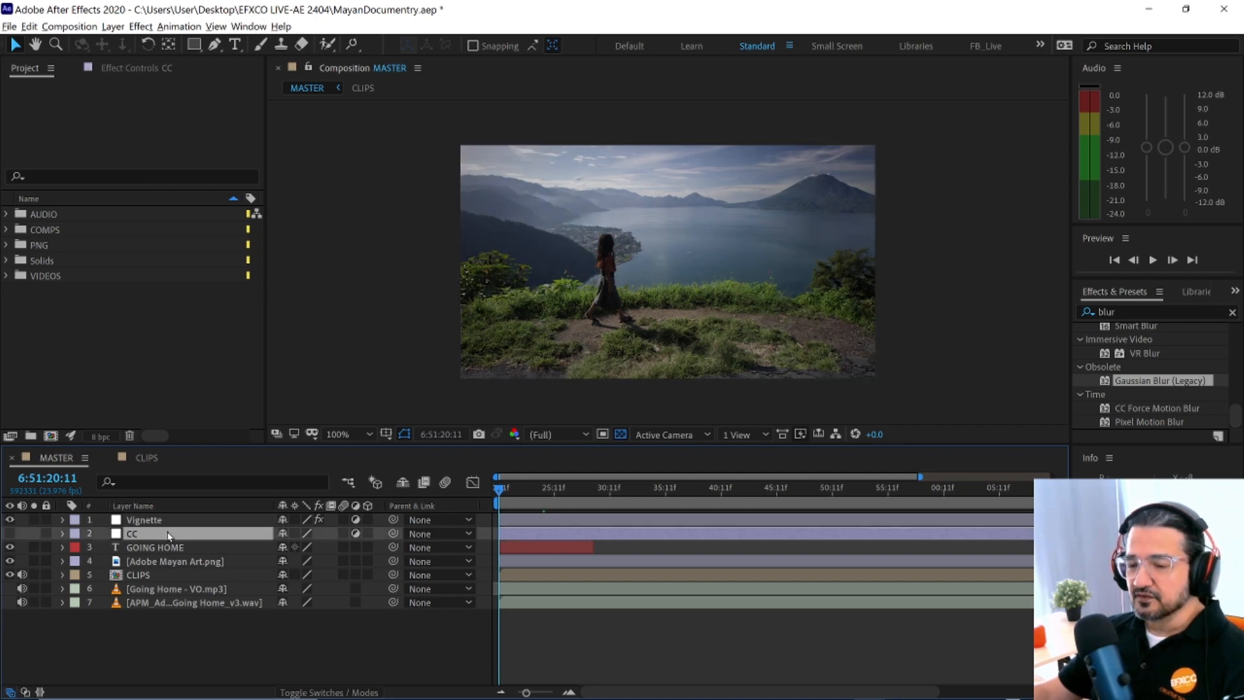
click(10, 534)
click(10, 534)
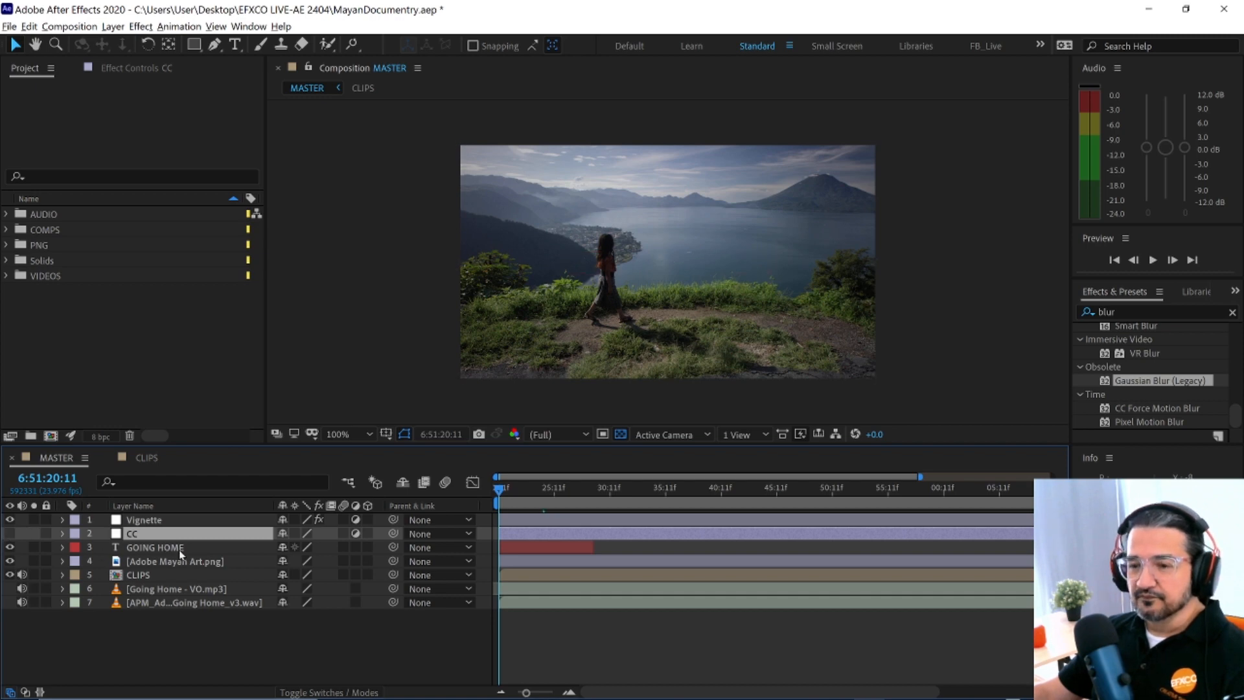
- Scrub through MASTER to view the GOING HOME title and the Adobe Mayan Art.png layer, show the full timeline range and return to the start
drag(509, 492, 542, 492)
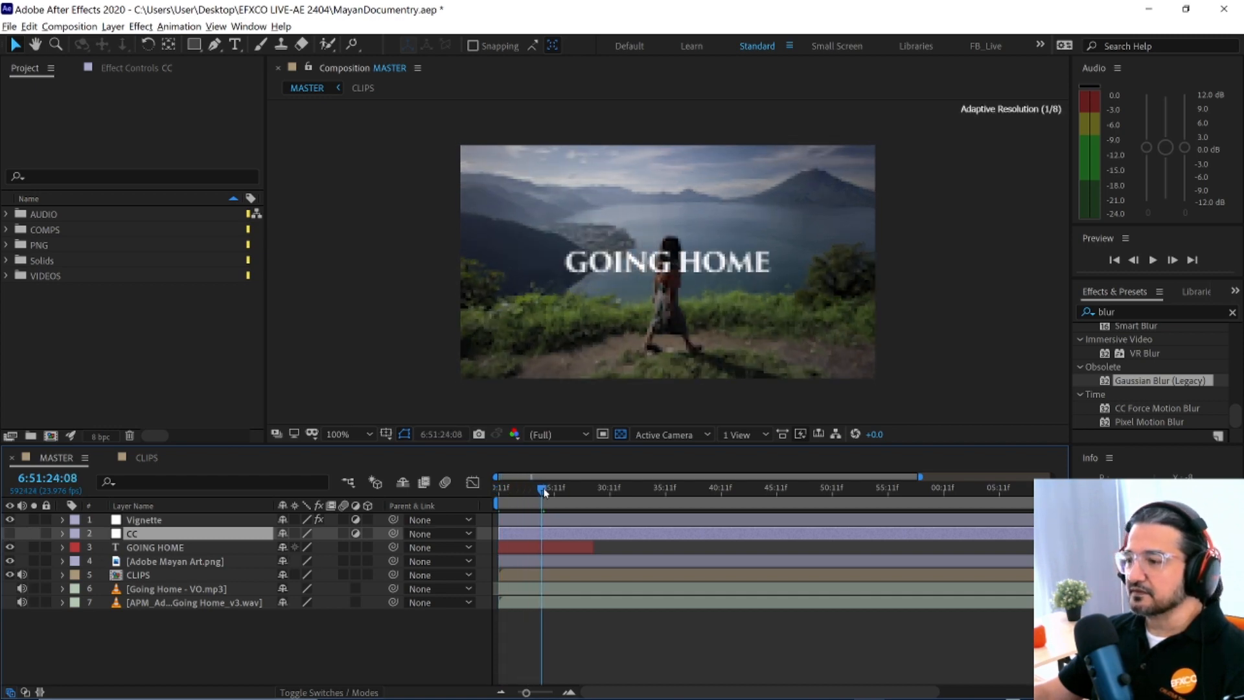
click(181, 561)
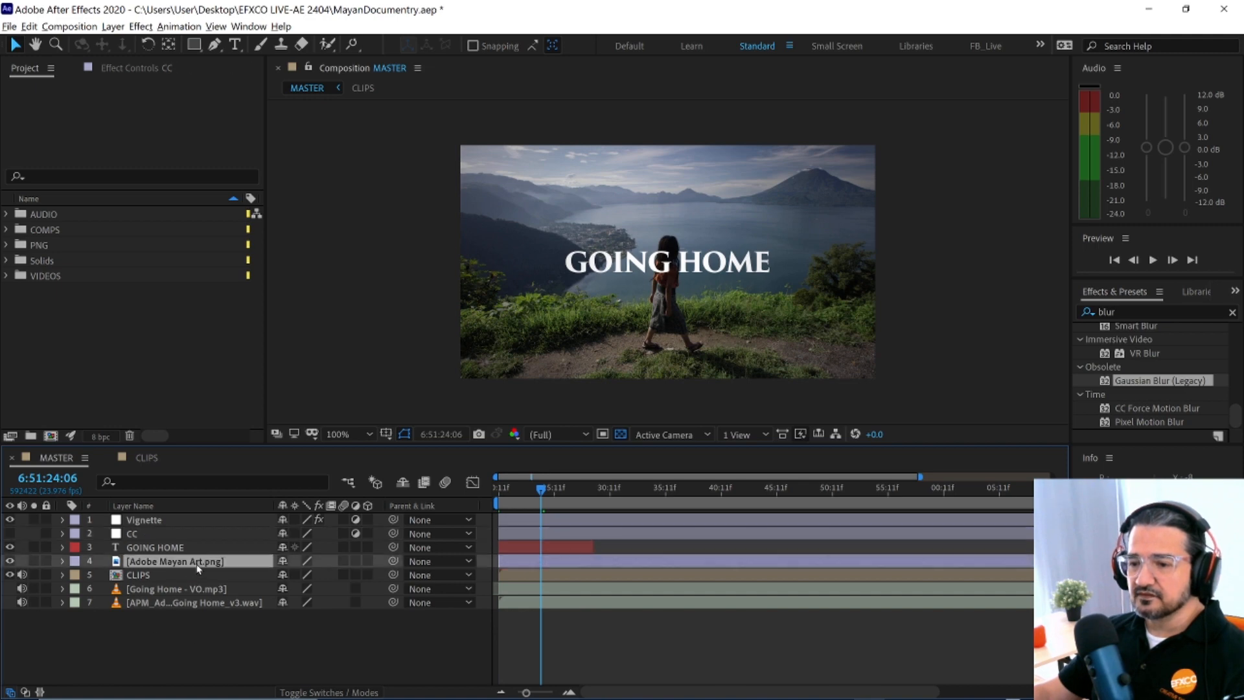
drag(542, 492, 1028, 502)
drag(920, 477, 1068, 477)
drag(901, 490, 488, 535)
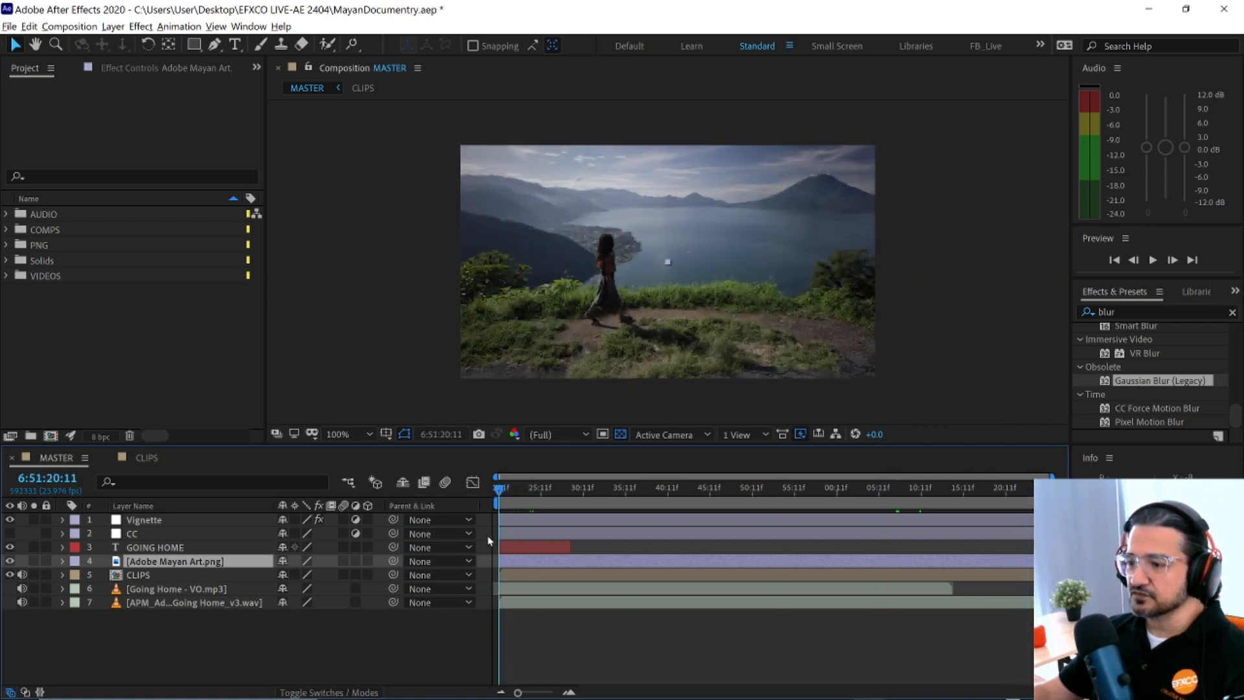
- Single out the CLIPS and Going Home - VO.mp3 layers in MASTER, clear the selection and narrow the timeline panel
click(175, 574)
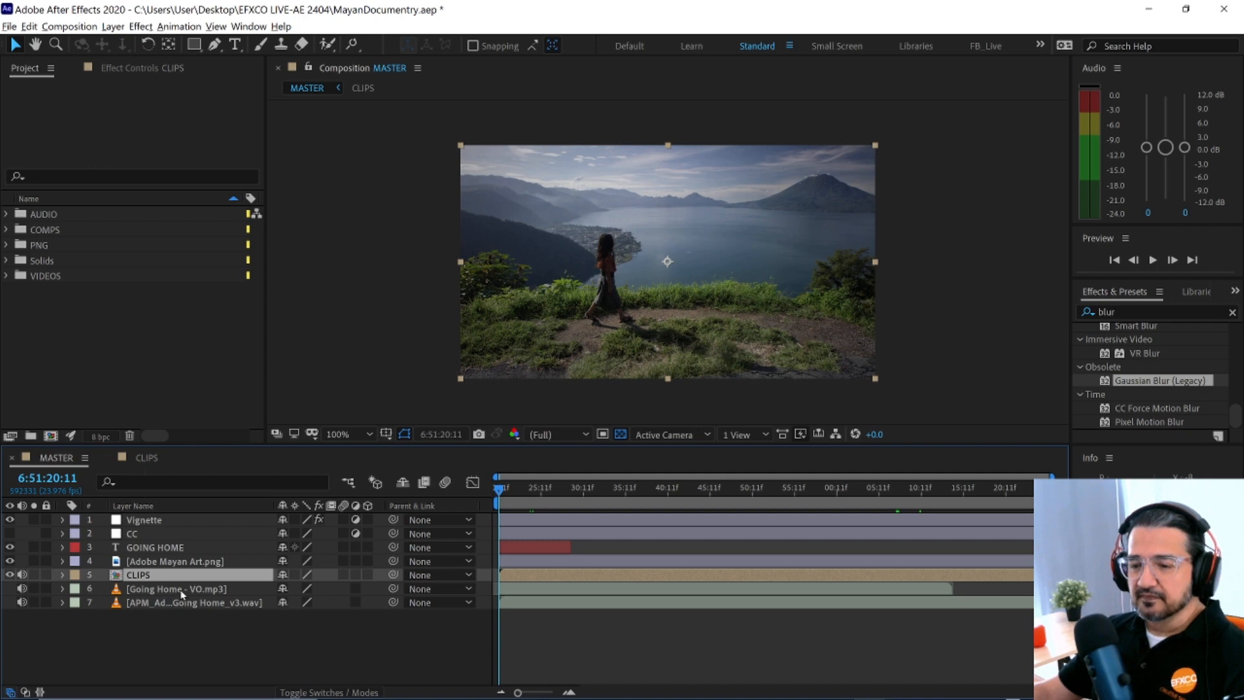
click(182, 590)
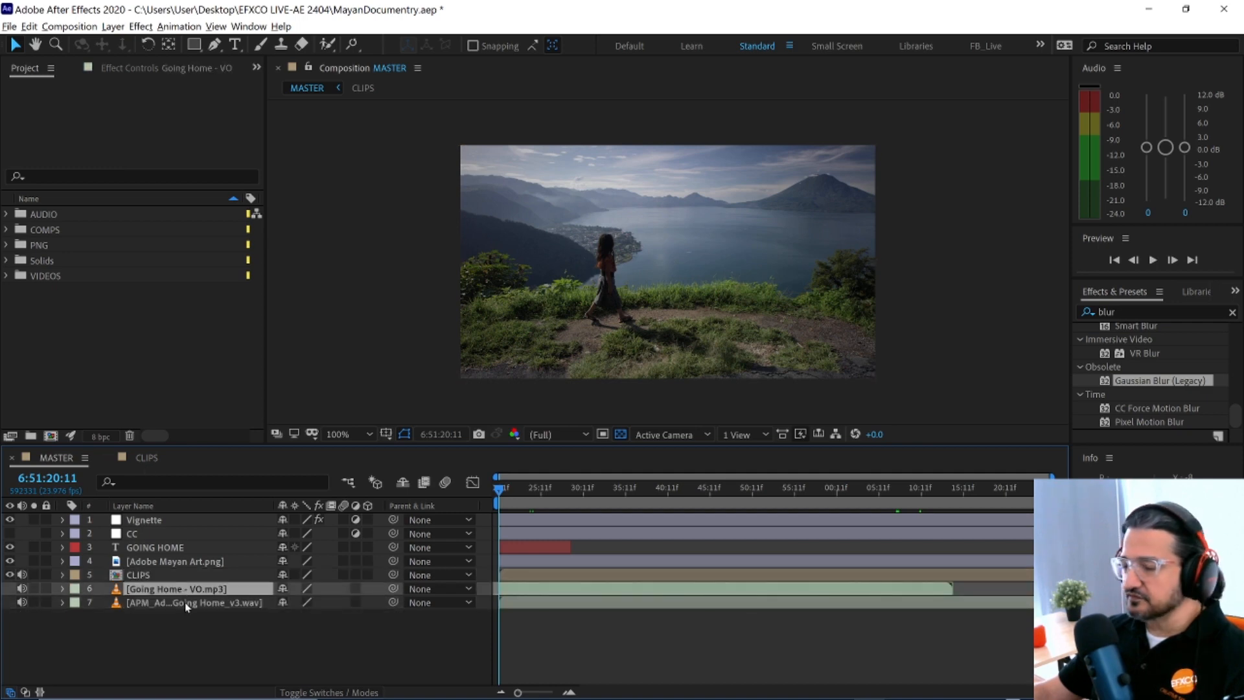
click(200, 638)
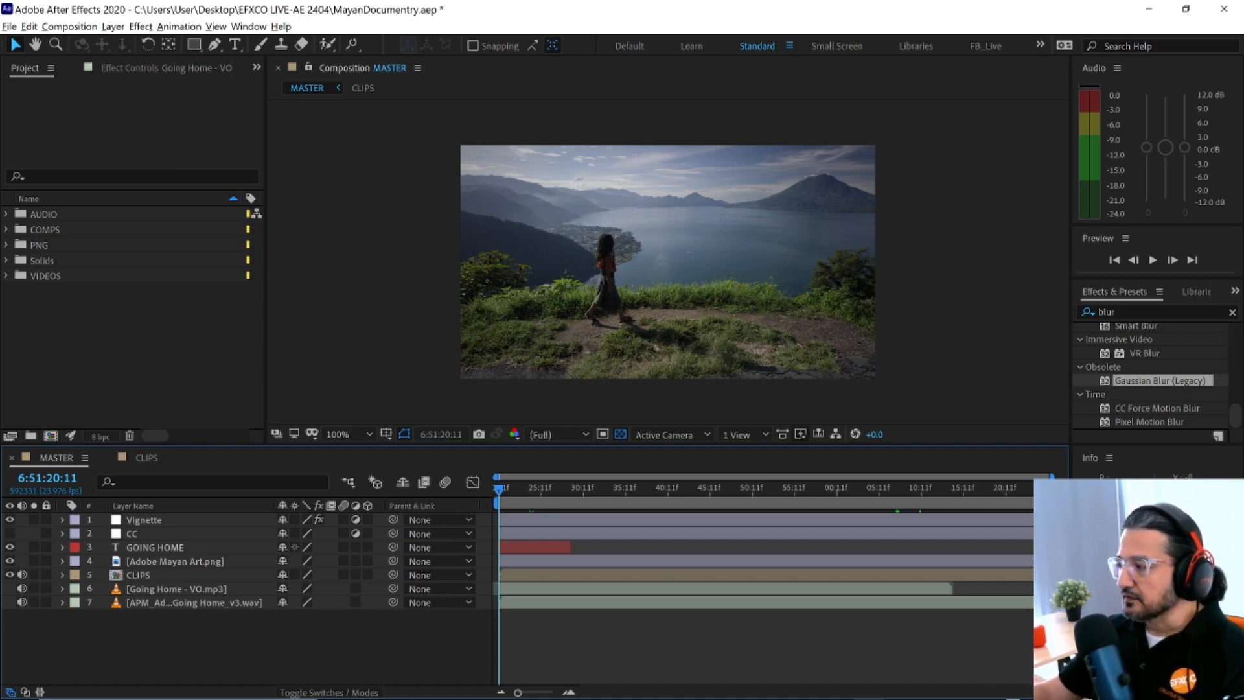
drag(1070, 574, 1032, 574)
- Expand the Going Home - VO.mp3 layer down to its audio levels and waveform, and collapse it again
click(167, 589)
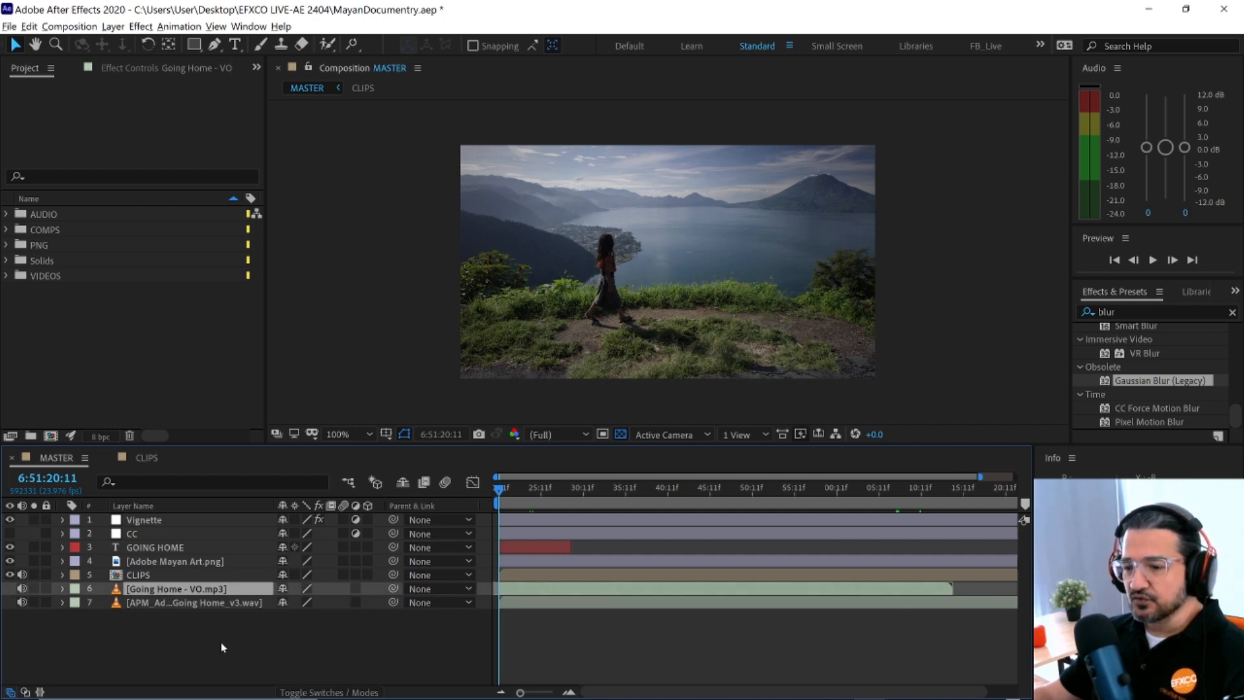
click(62, 589)
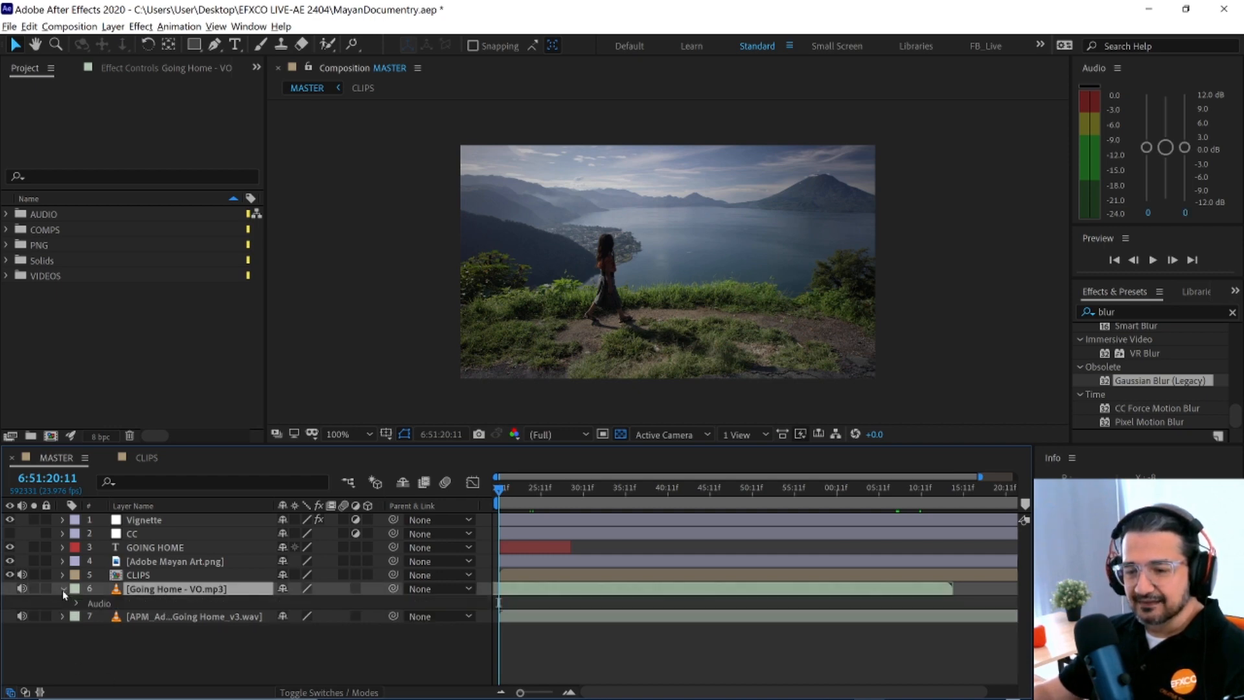
click(77, 604)
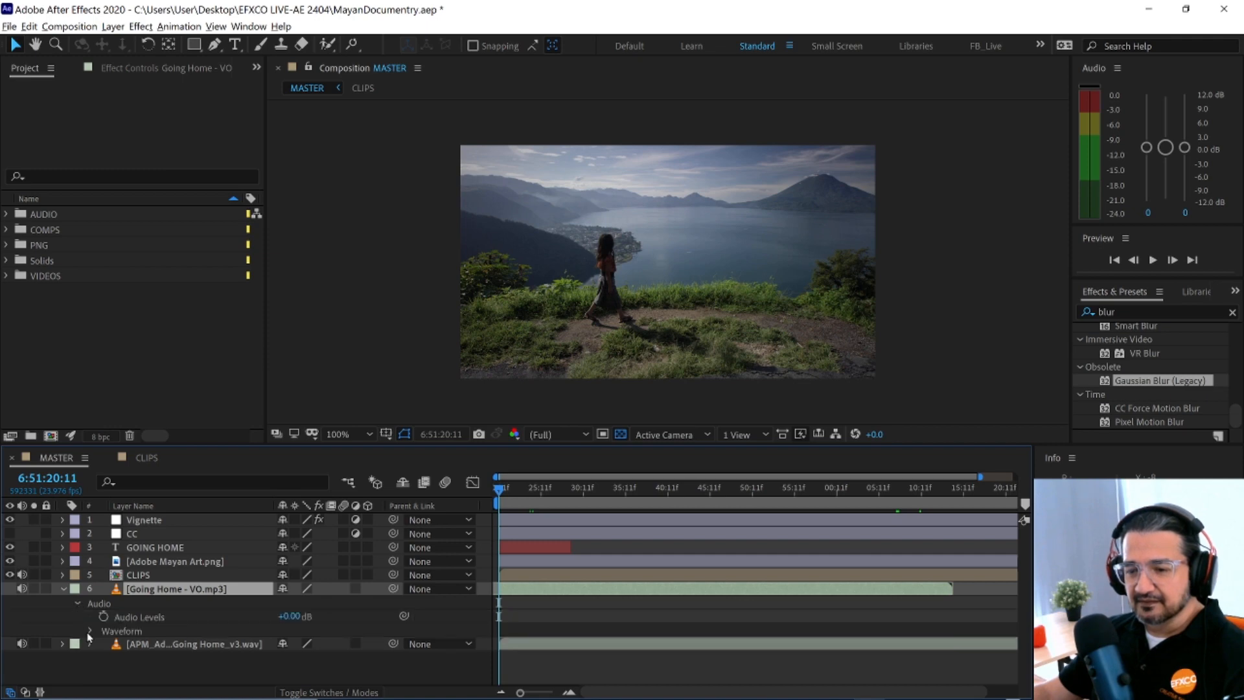
click(92, 628)
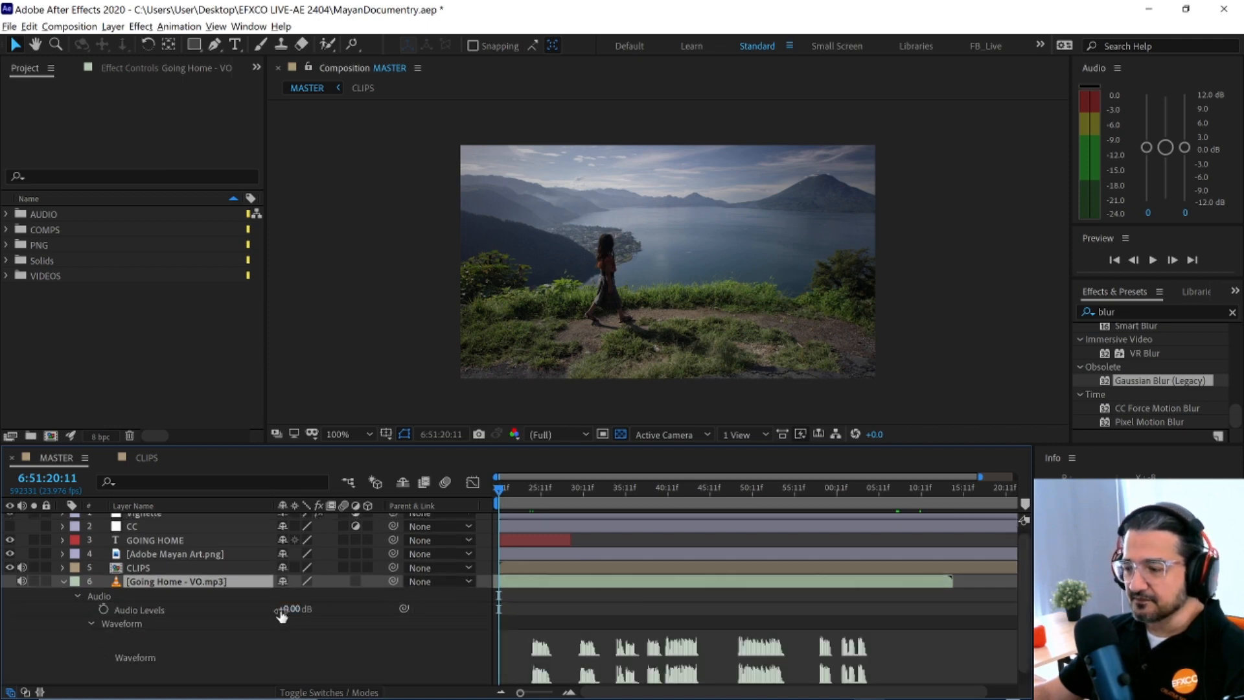
scroll(288, 612, down, 1)
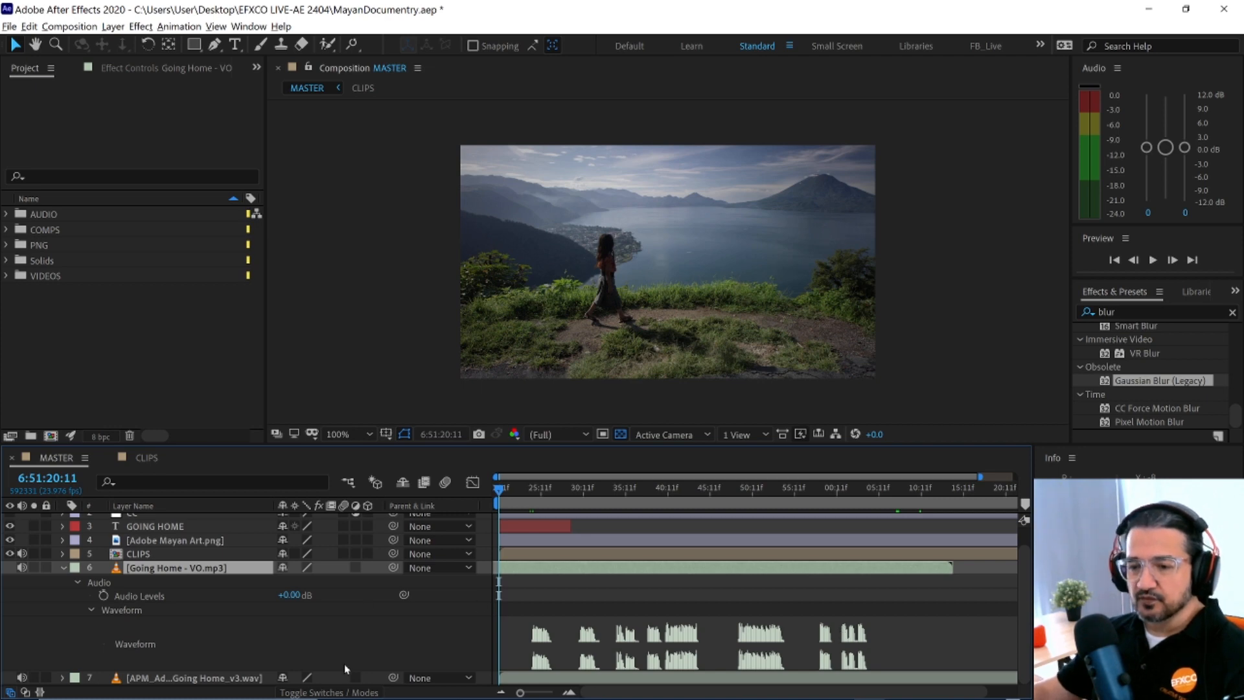
click(63, 568)
- Reveal only the waveform of the Going Home - VO.mp3 layer directly, and collapse the layer
click(160, 615)
click(159, 589)
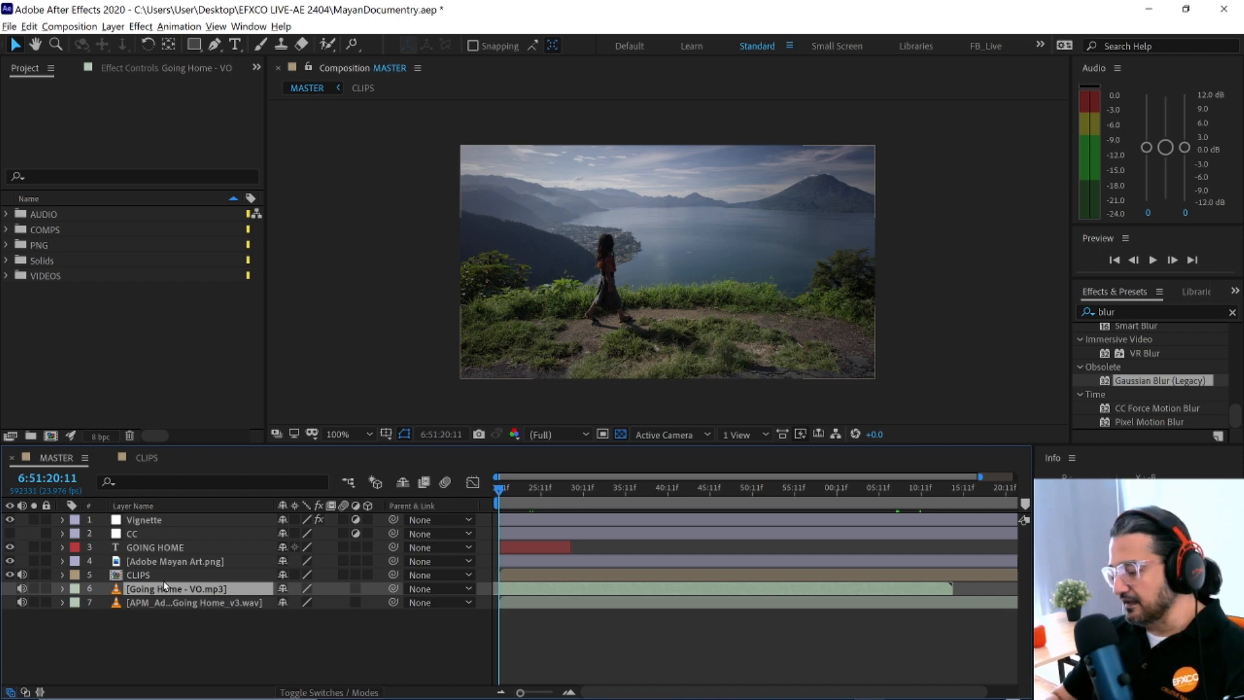
key(l)
key(l)
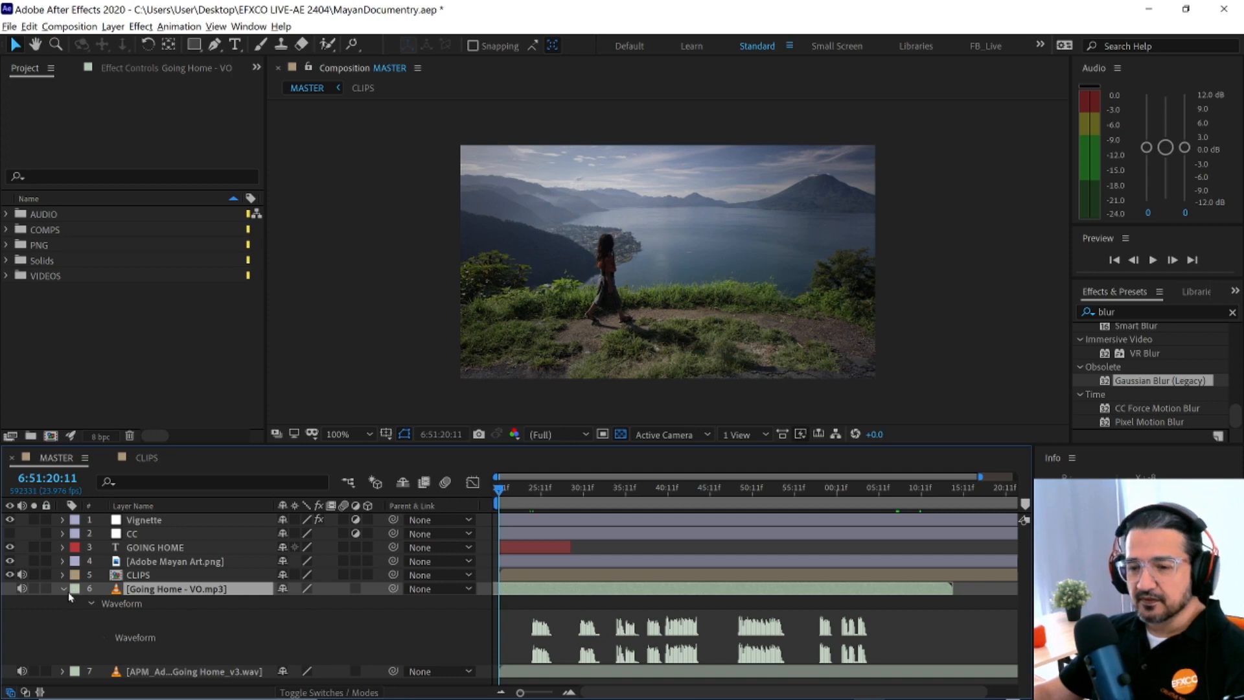
click(63, 589)
- Switch the Going Home_v3.wav music layer between showing its audio levels and its waveform, and leave the layer collapsed
click(162, 605)
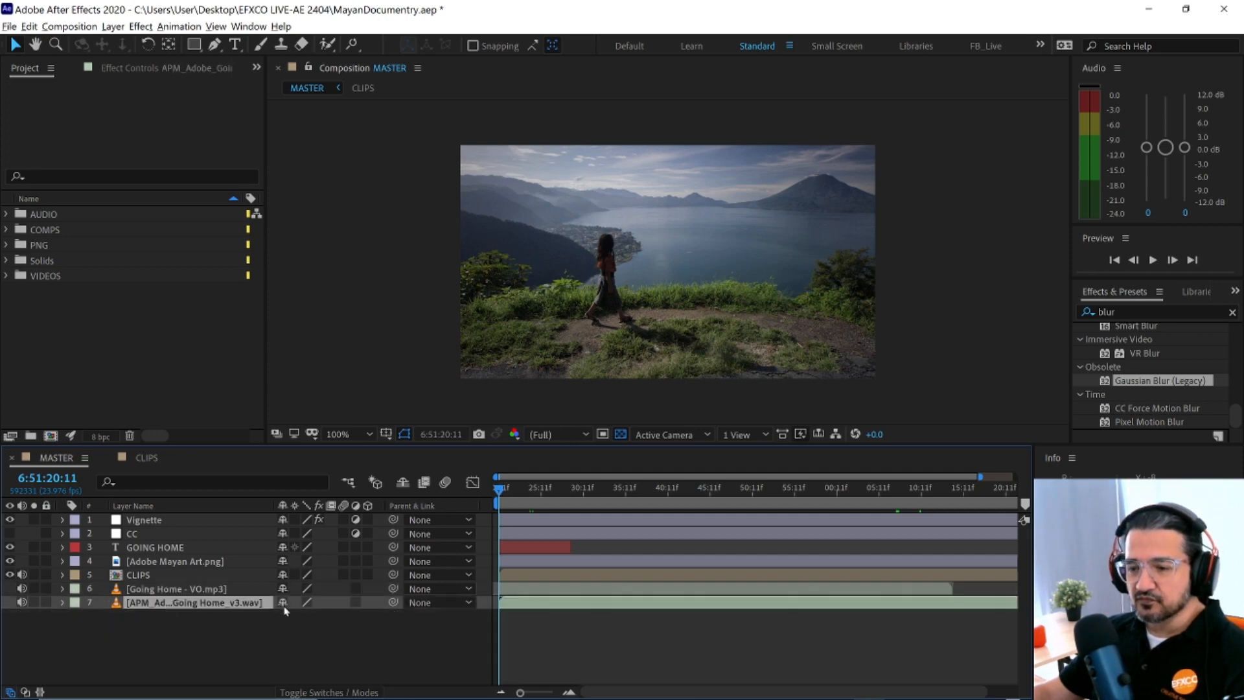
key(l)
key(l)
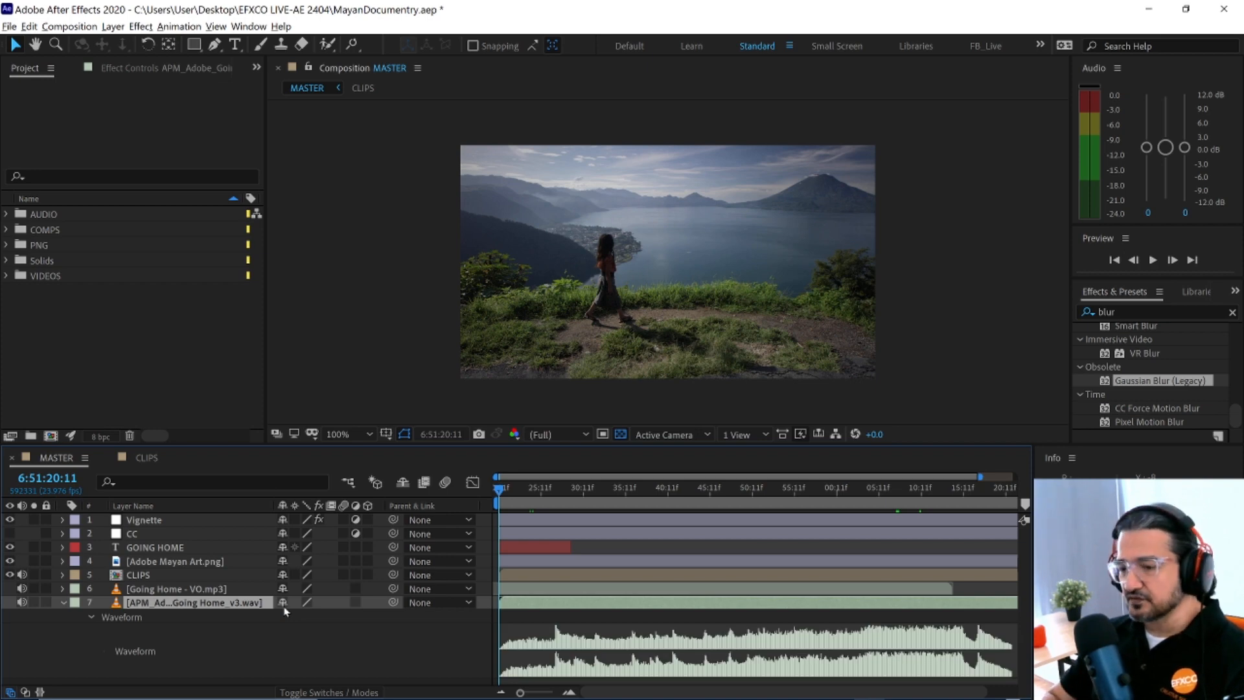
key(l)
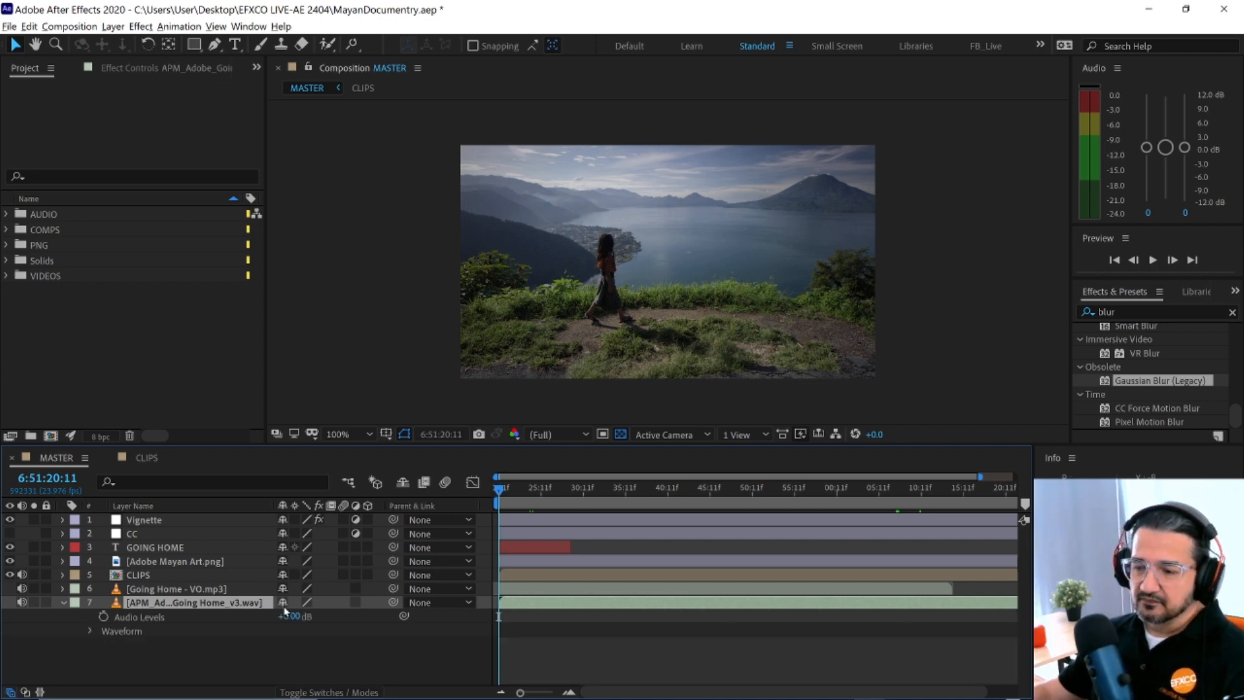
key(l)
key(l)
key(l)
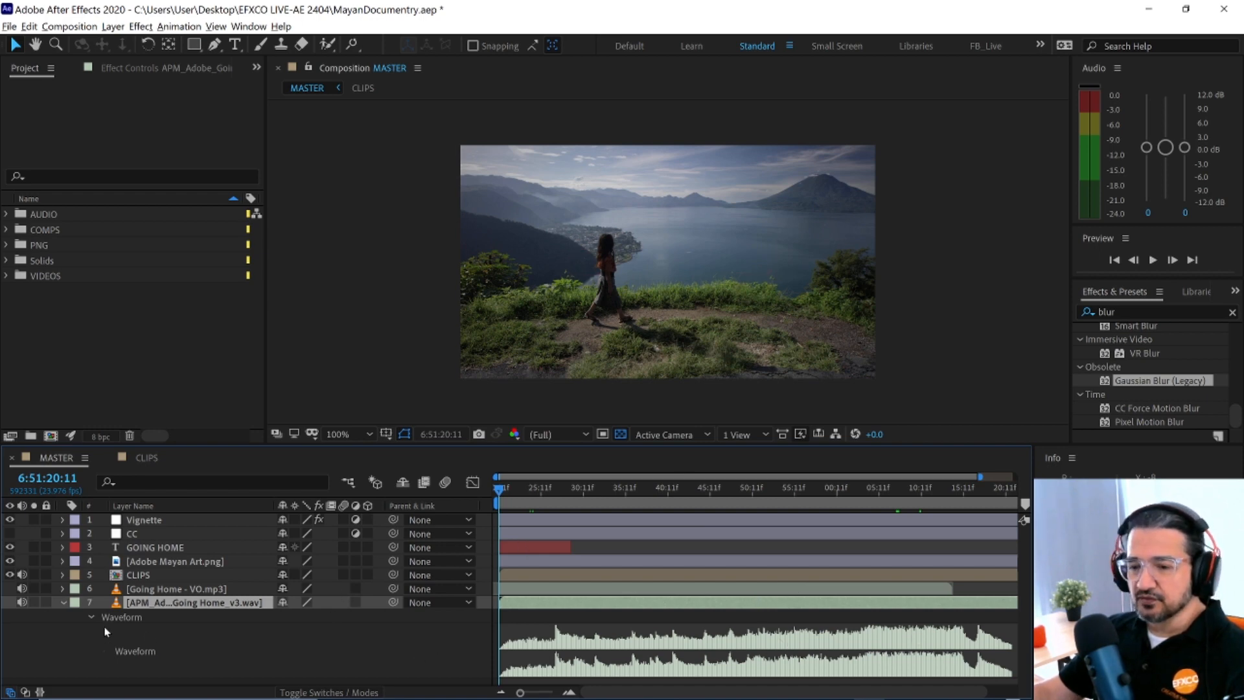
click(63, 602)
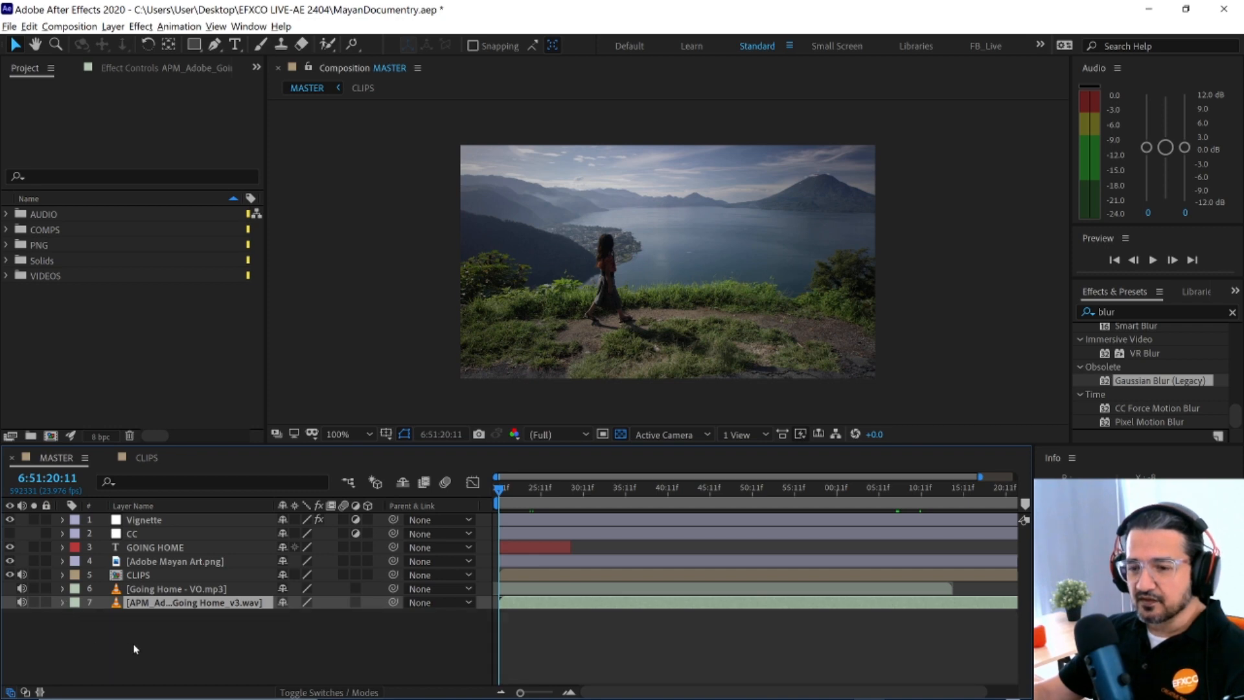
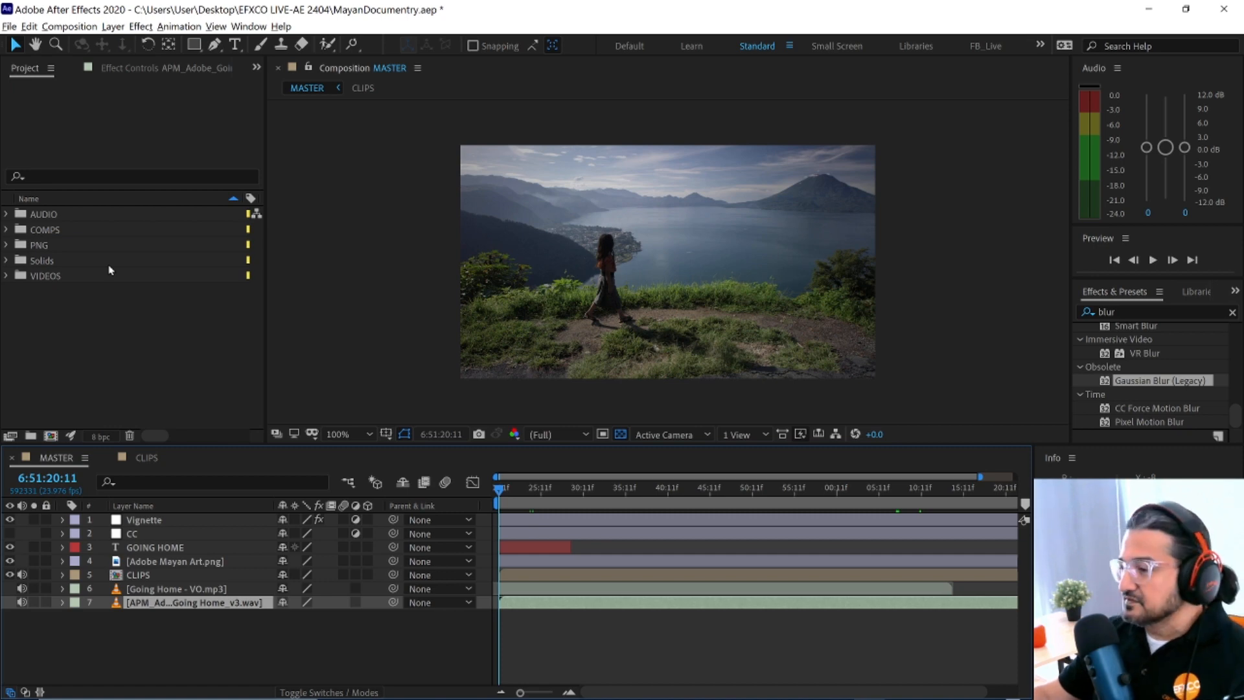
- View the CLIPS composition briefly and return to MASTER
click(147, 458)
click(64, 460)
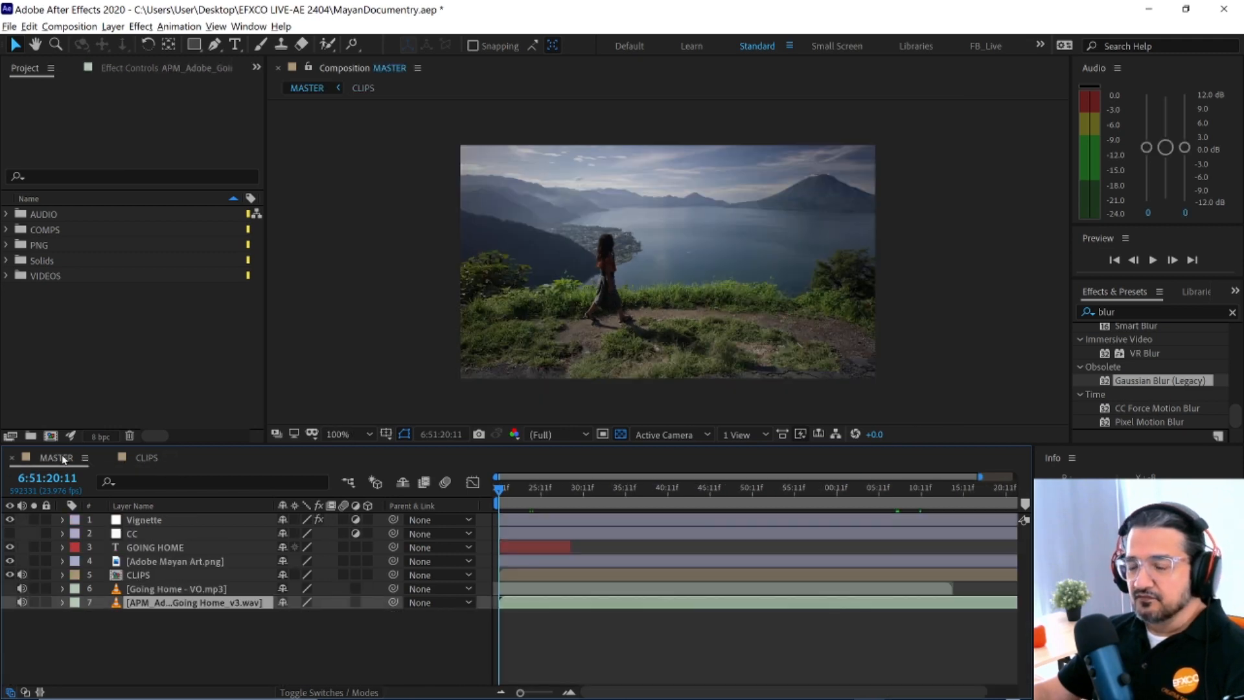
- Reveal the GOING HOME text layer's Position and start keyframing it at 6:51:22:04
click(260, 658)
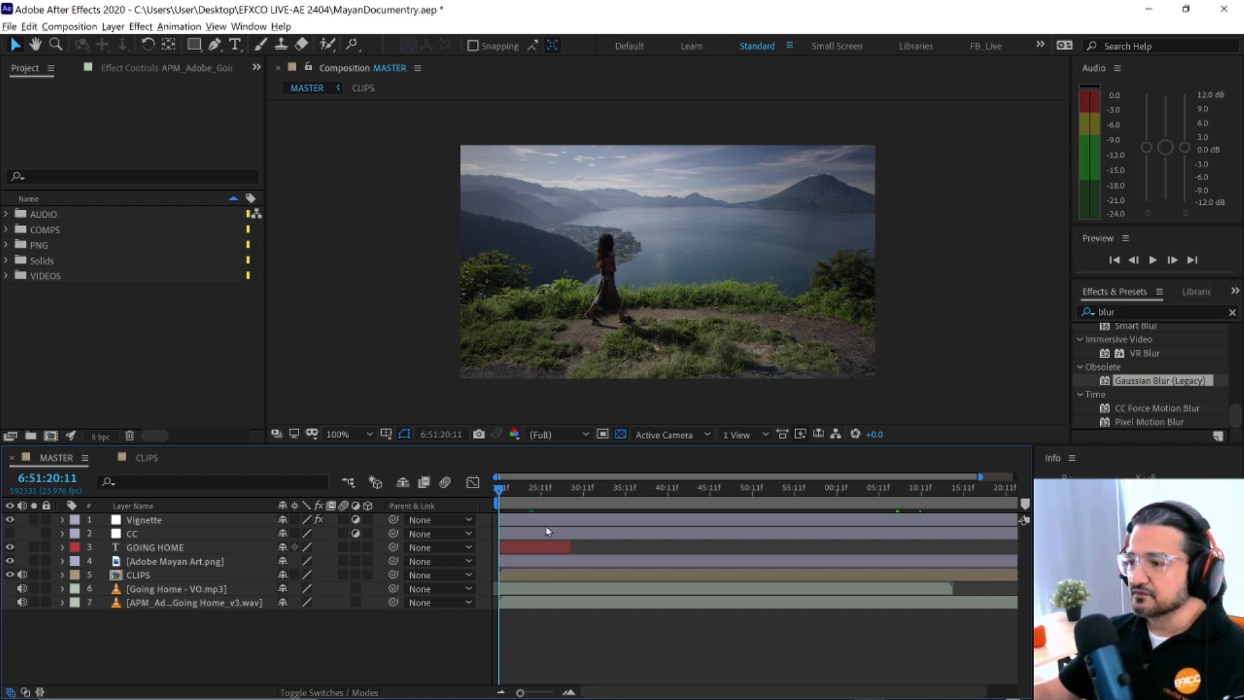
mouse_move(499, 493)
mouse_down()
mouse_move(531, 493)
mouse_move(498, 493)
mouse_up()
click(163, 549)
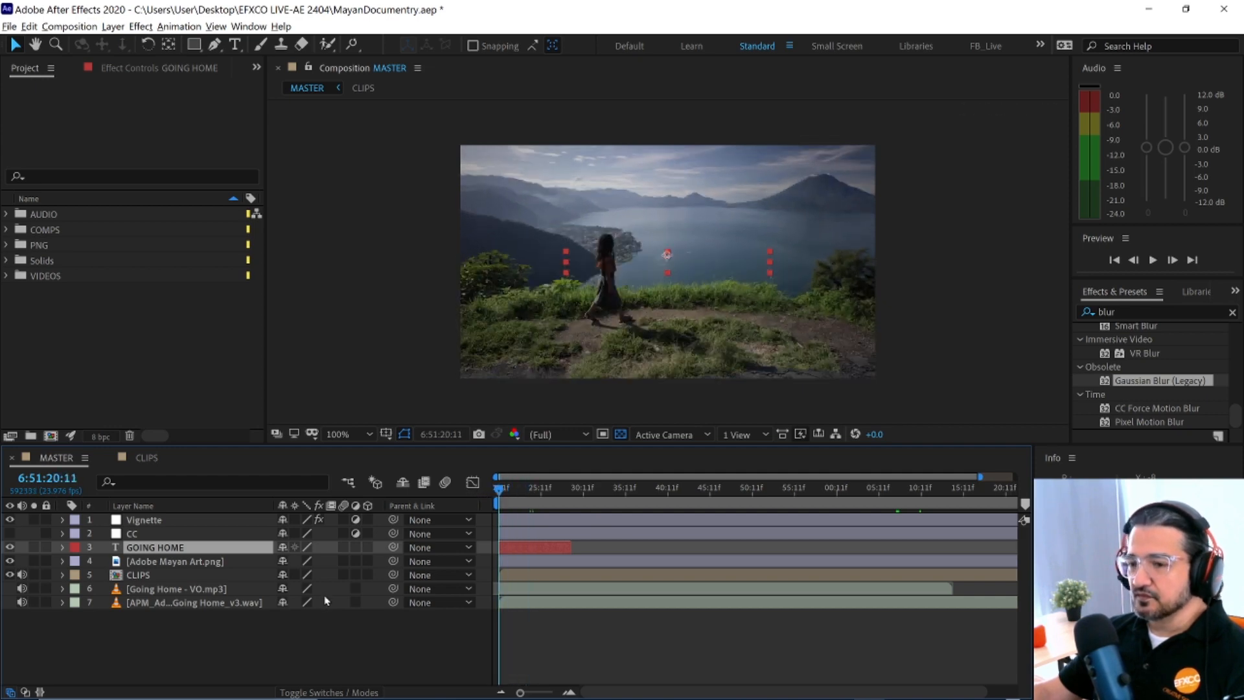
key(p)
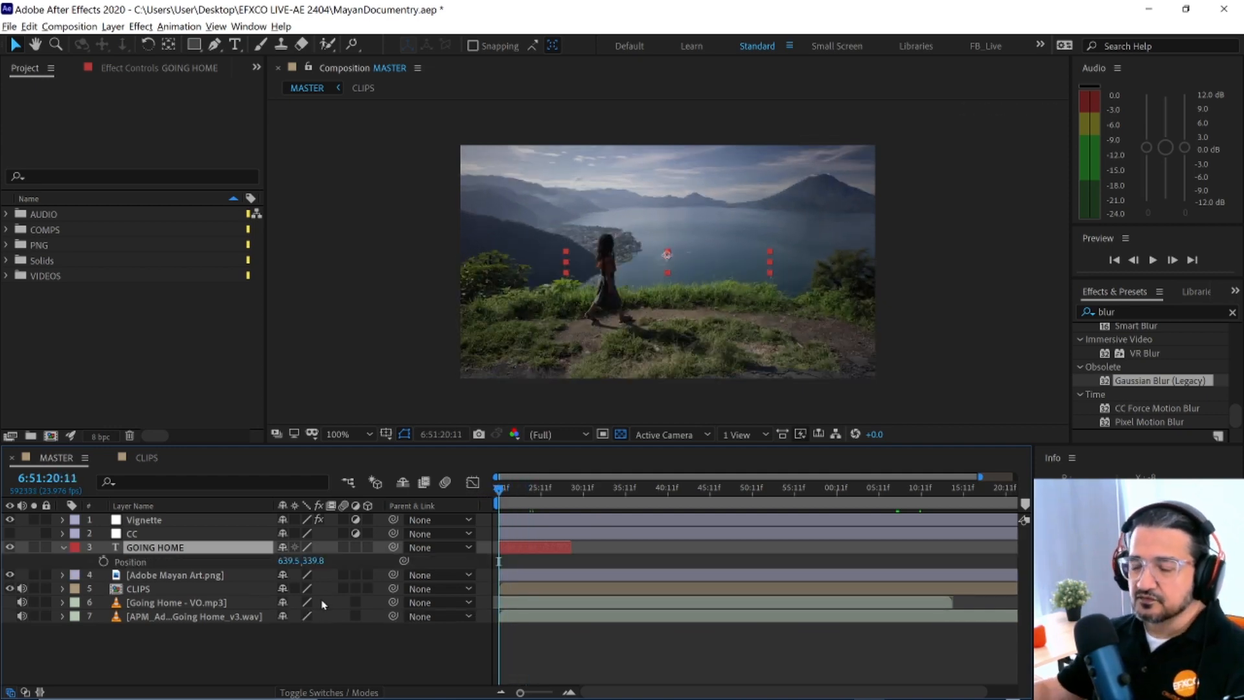
drag(500, 491, 515, 493)
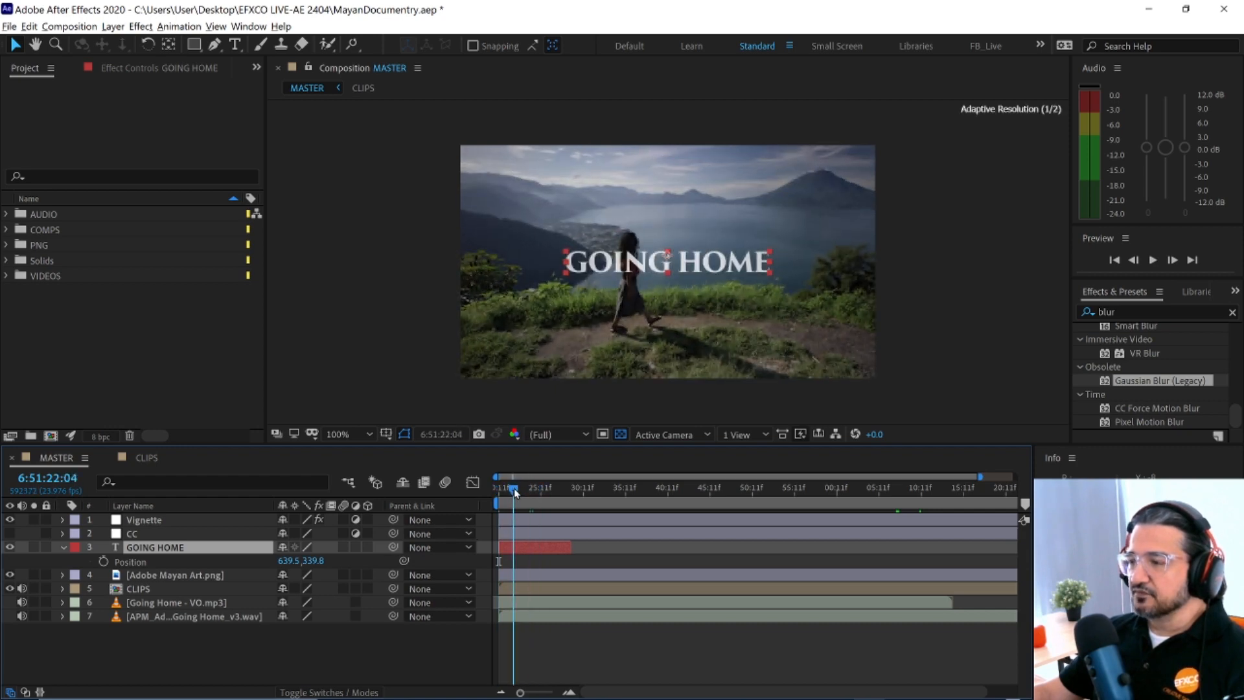
click(103, 561)
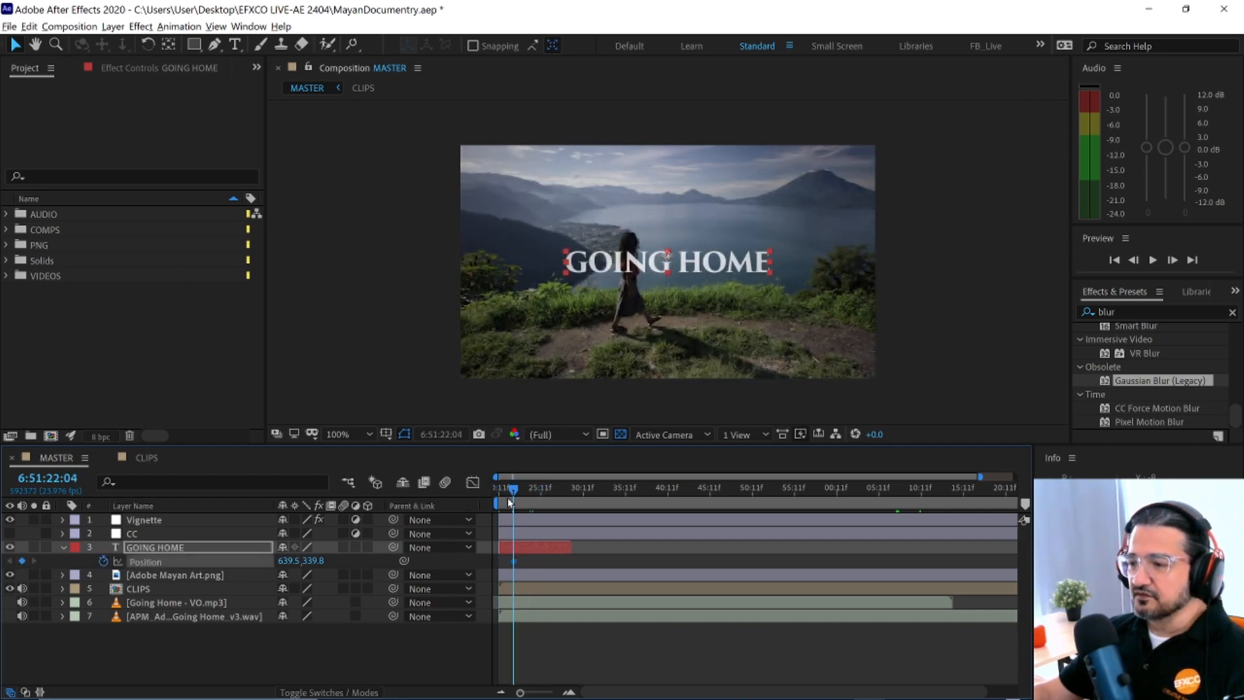
- At 6:51:20:11, move the GOING HOME title off-frame by setting its horizontal Position to -340.5
drag(513, 492, 497, 493)
drag(287, 562, 35, 578)
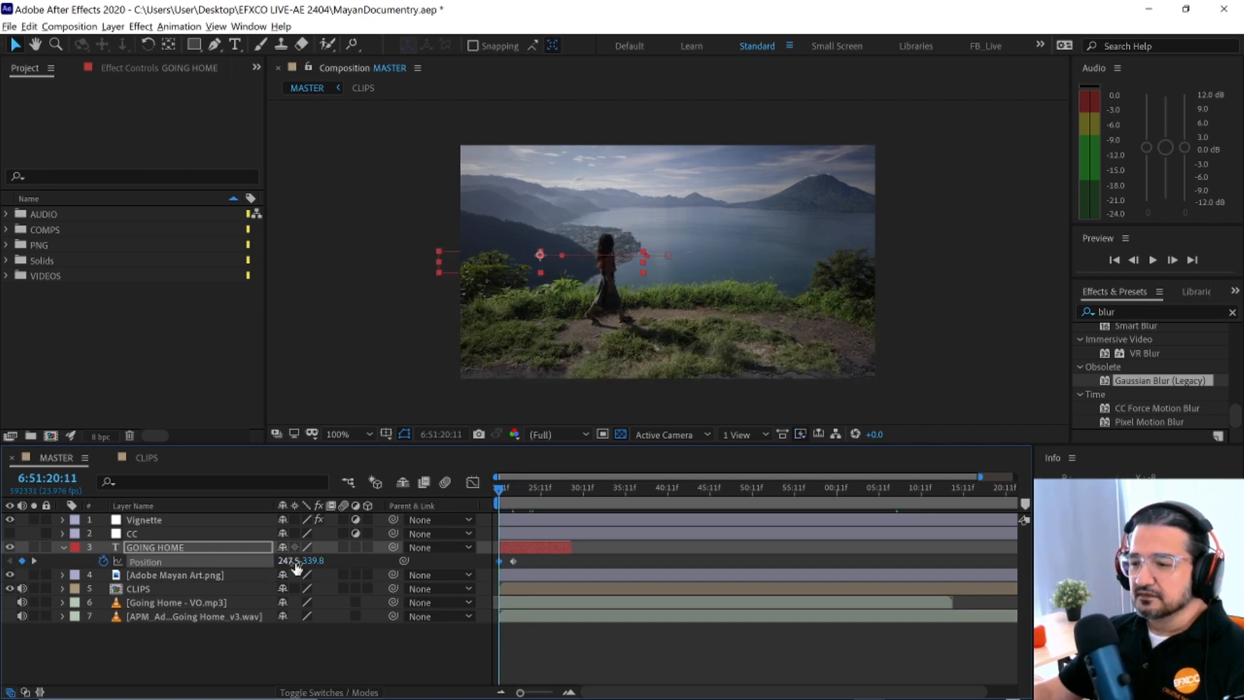
drag(286, 560, 8, 588)
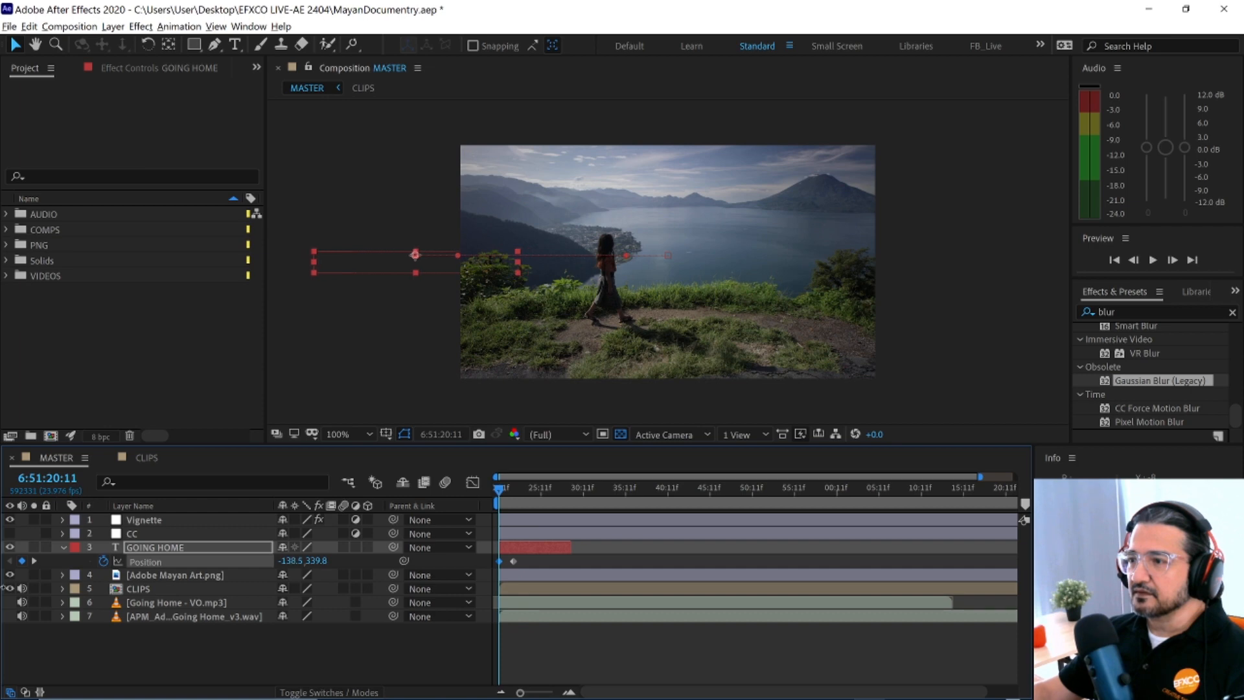
drag(285, 561, 266, 577)
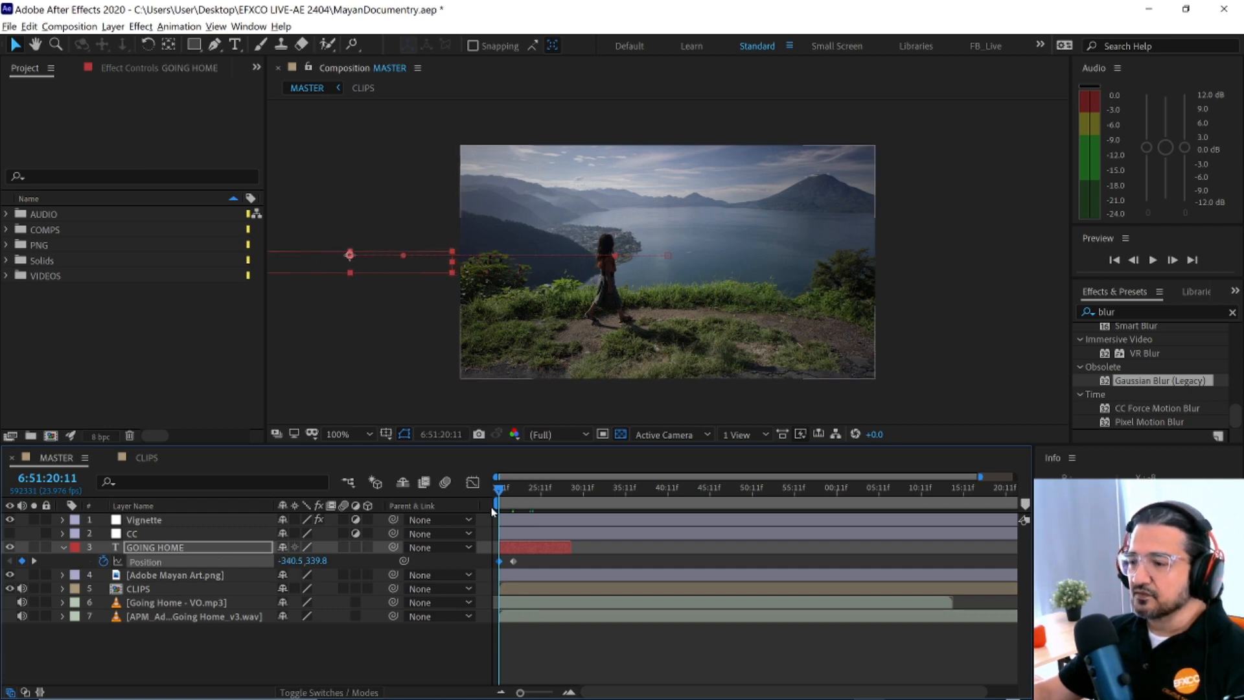
- Preview the title's slide-in from the start, and end the work area at 6:51:28:16
mouse_move(500, 493)
mouse_down()
mouse_move(527, 496)
mouse_move(492, 494)
mouse_up()
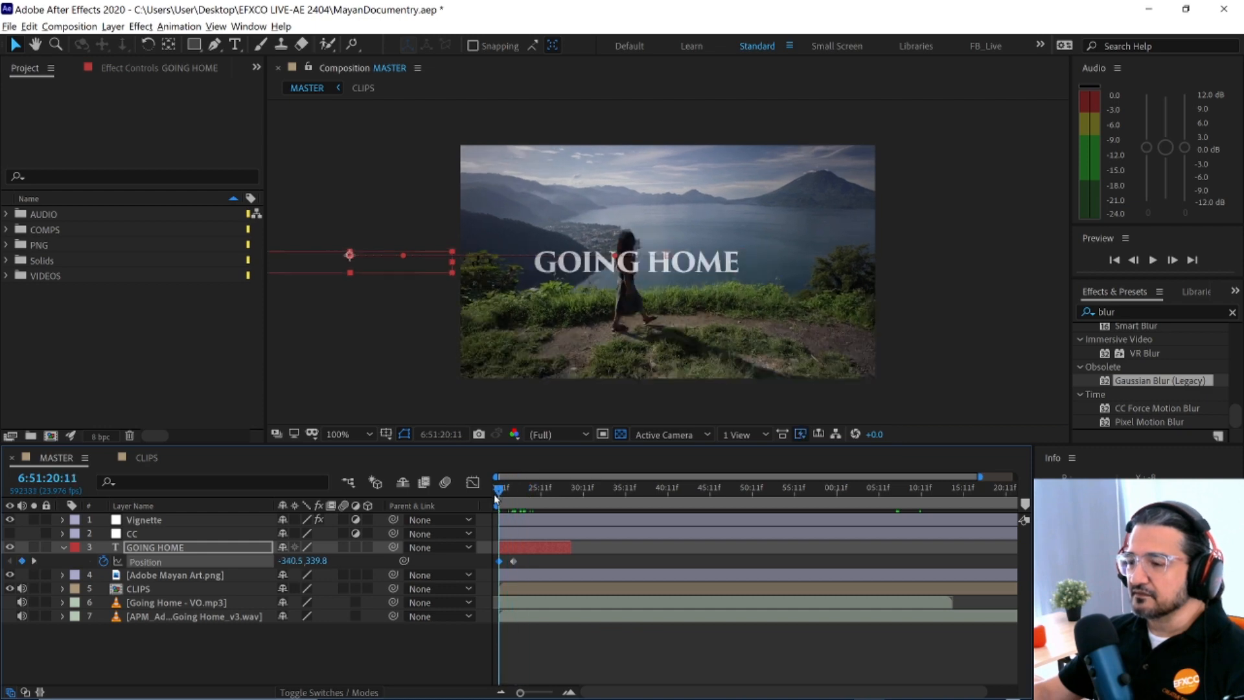
key(space)
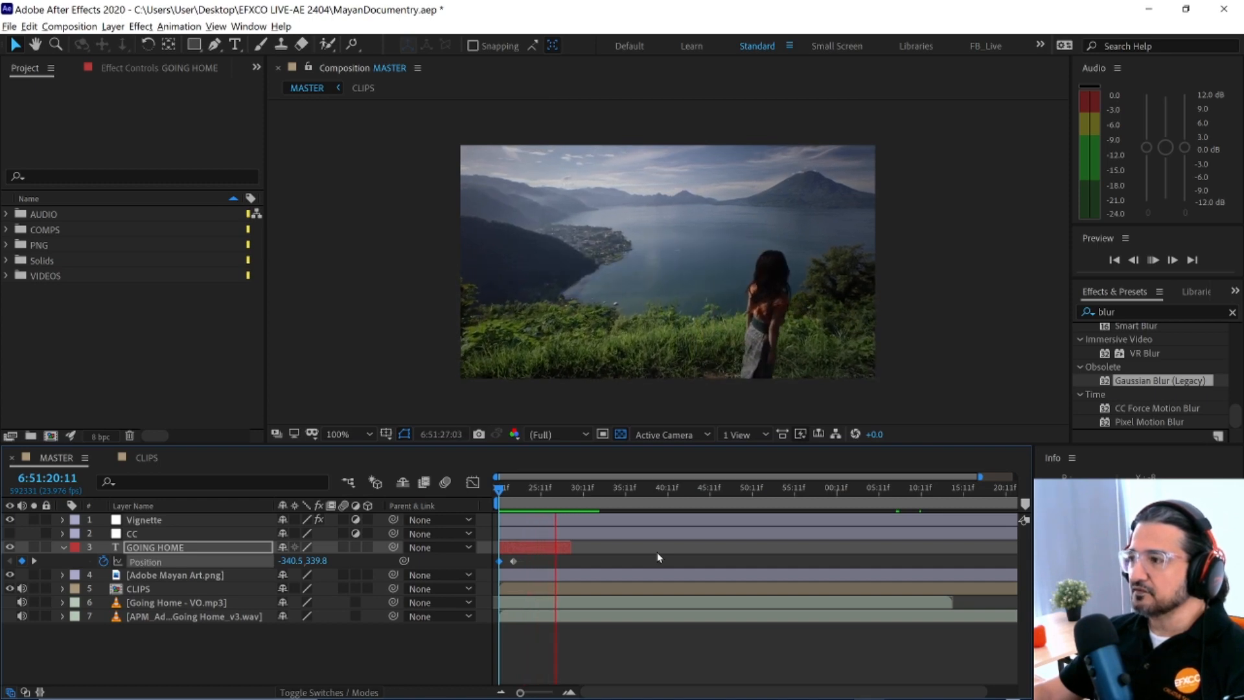
key(space)
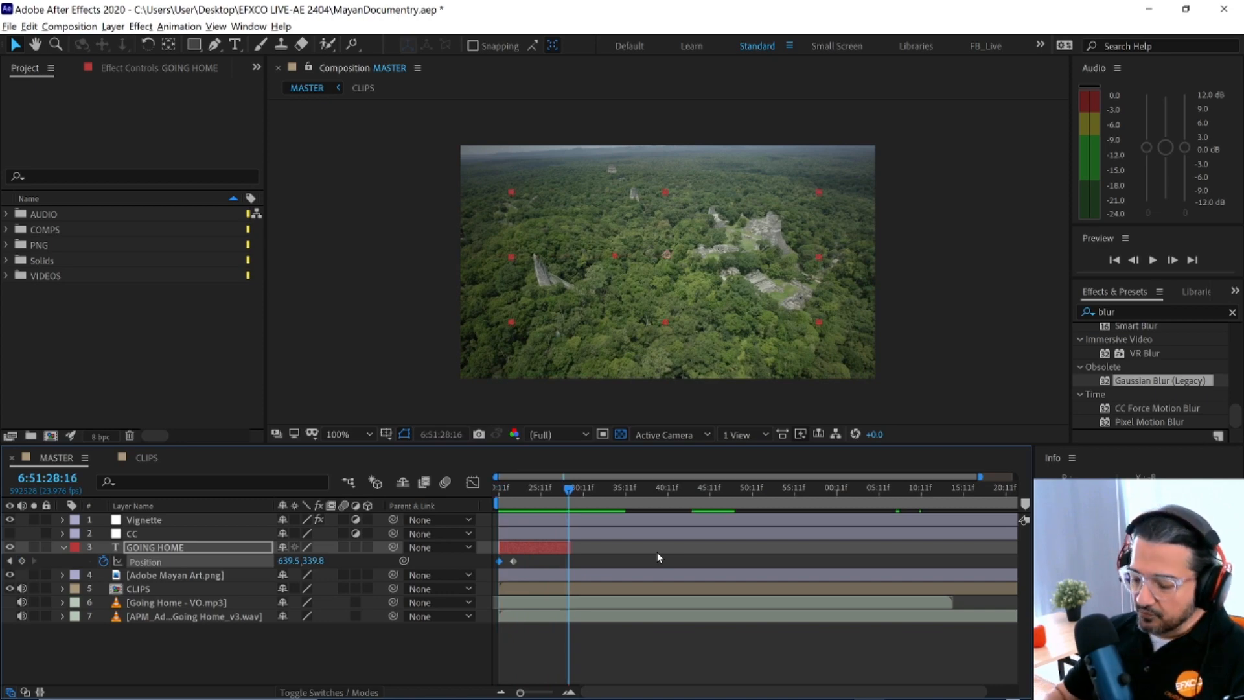
key(space)
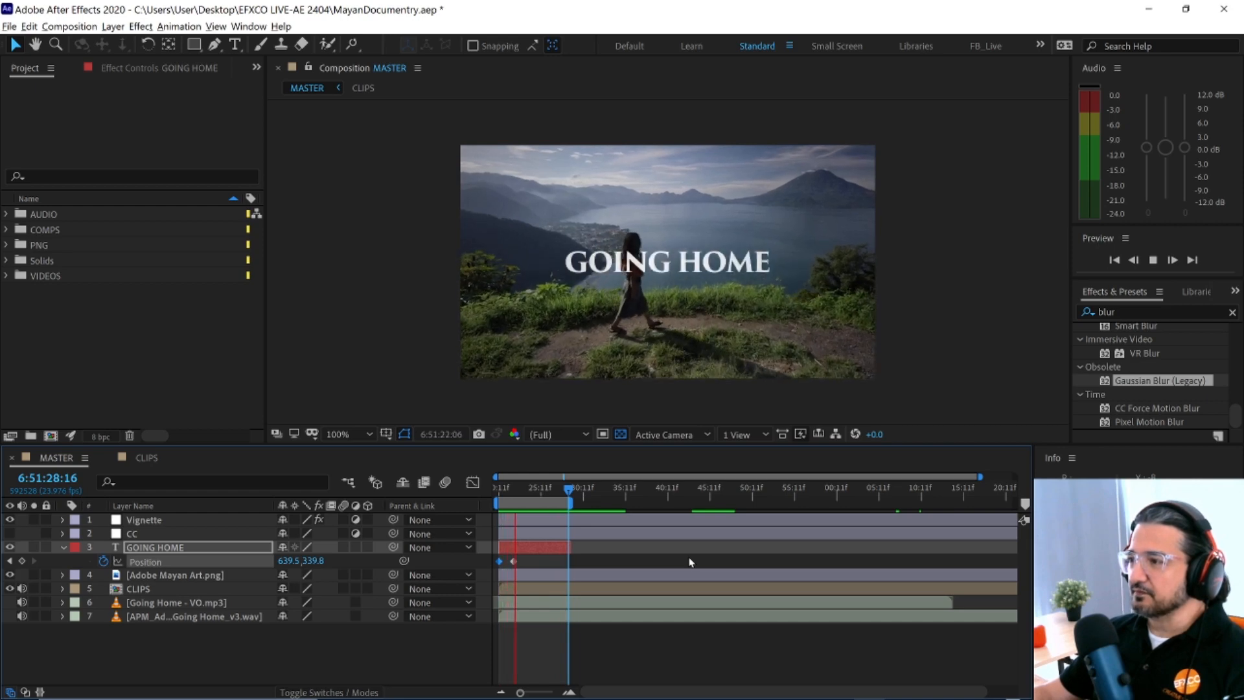
key(space)
- Apply Easy Ease to the title's second Position keyframe and preview the slide-in
mouse_move(520, 489)
mouse_down()
mouse_move(539, 495)
mouse_move(511, 500)
mouse_move(533, 505)
mouse_up()
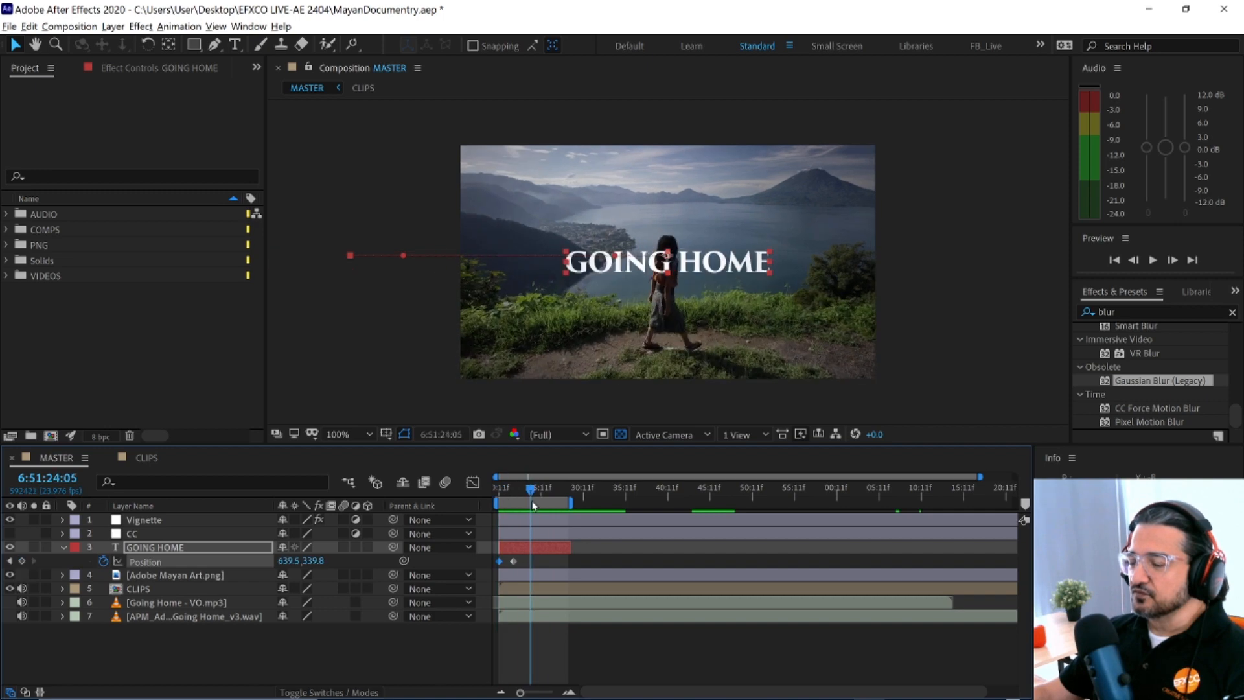
click(513, 561)
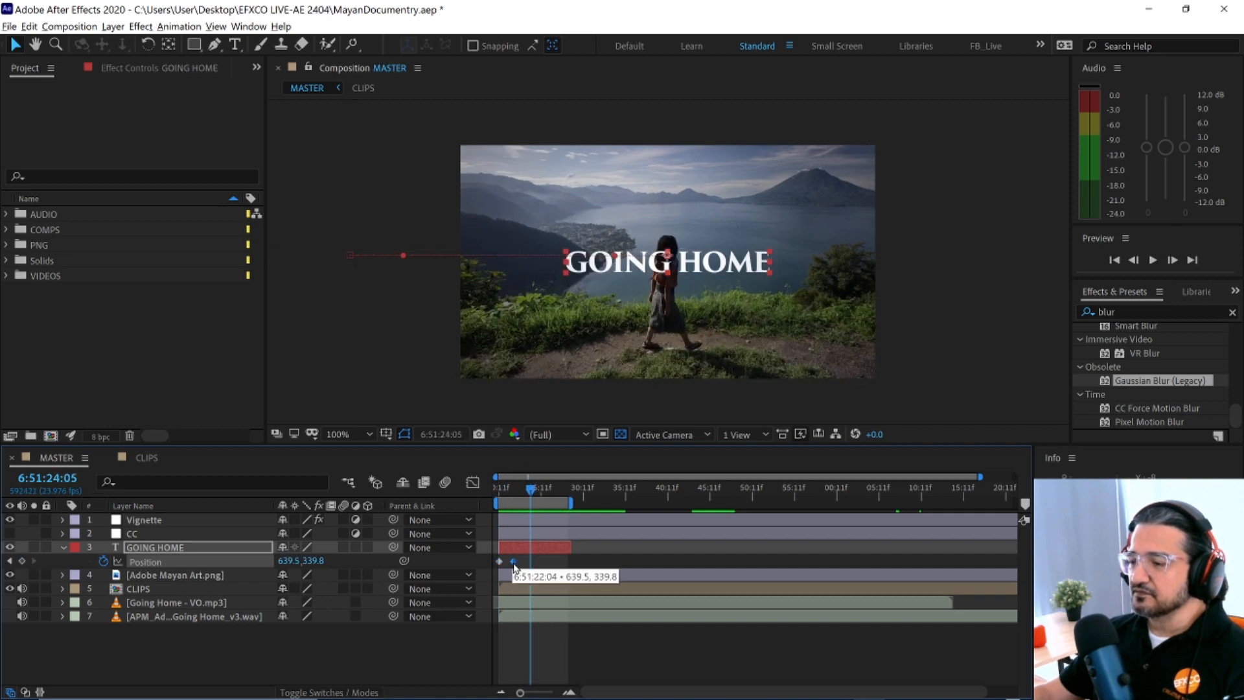
right_click(514, 563)
mouse_move(547, 551)
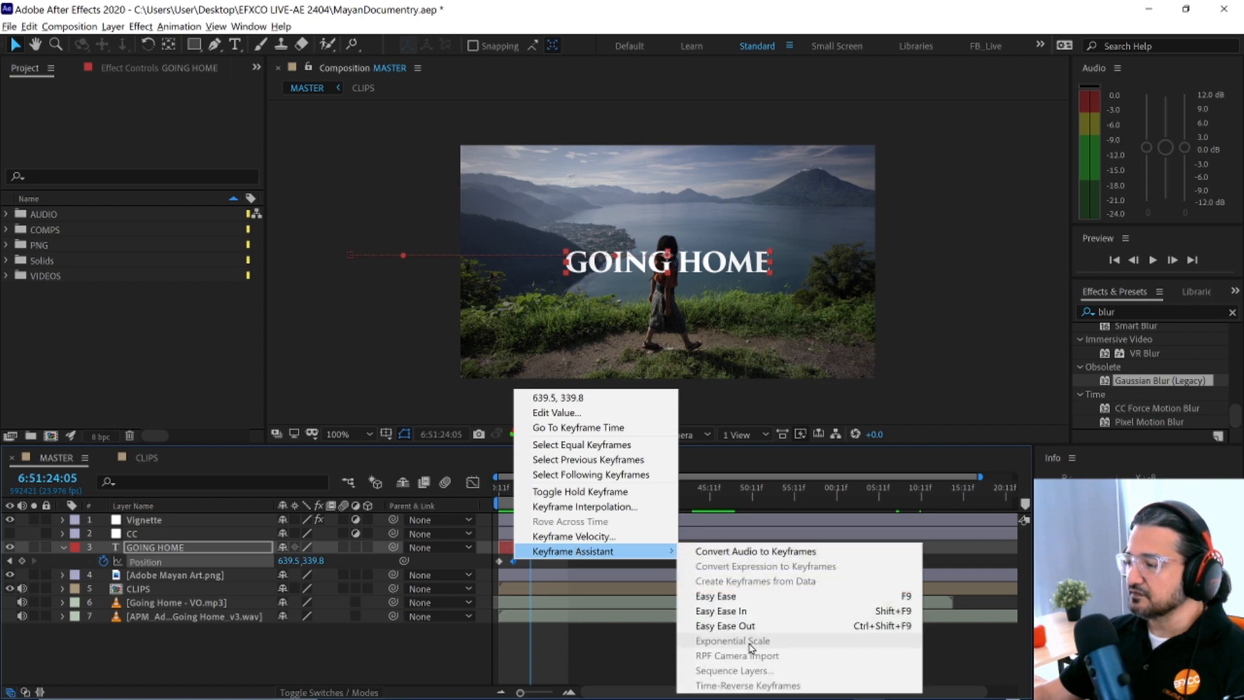
click(716, 595)
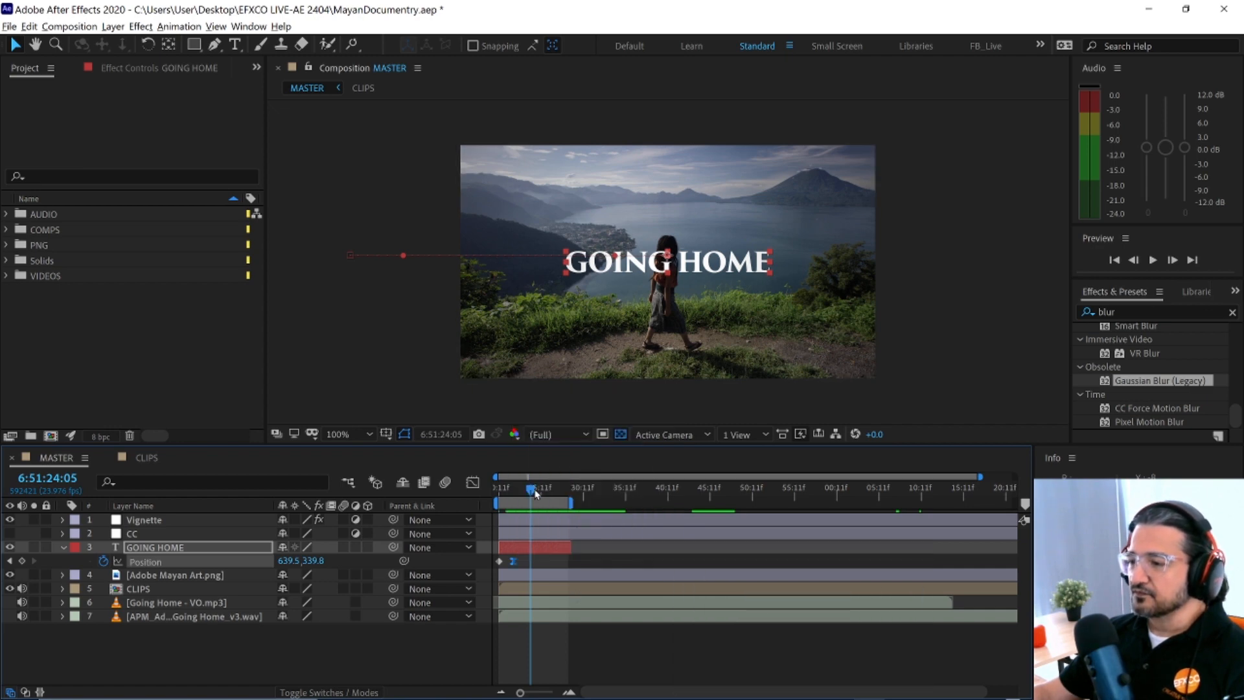
key(space)
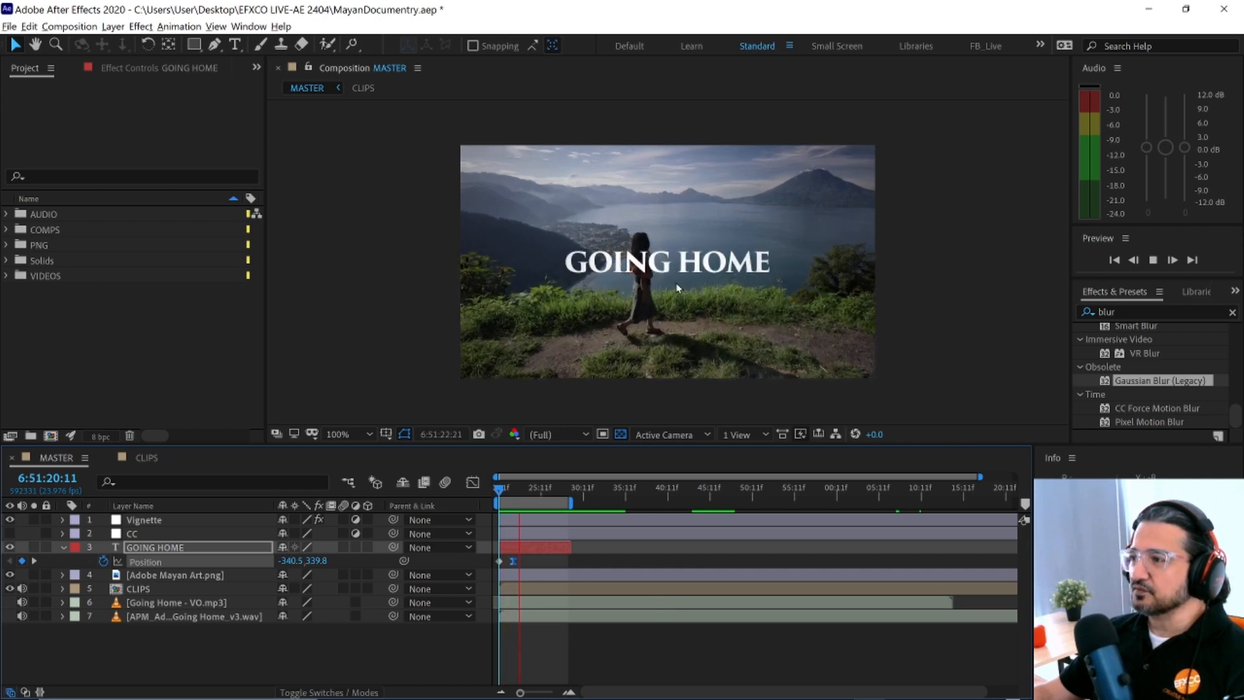
key(space)
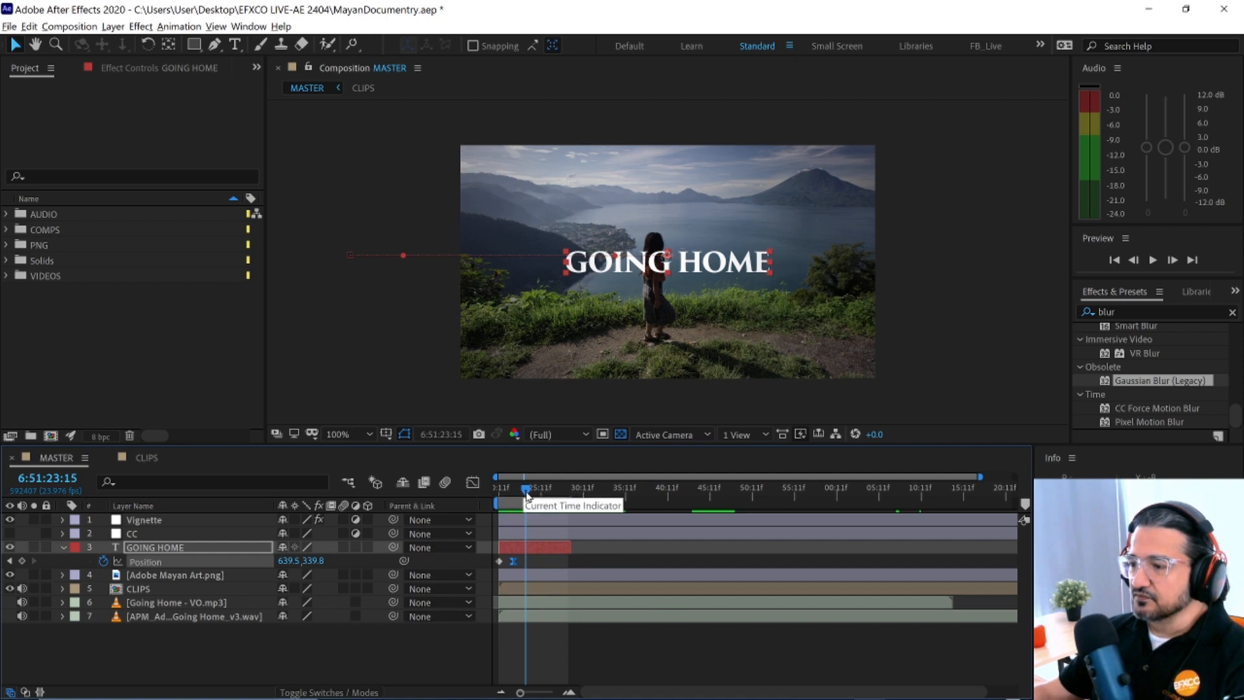
- Display the title's Position animation as a speed graph in the Graph Editor, with the timeline magnified around the two keyframes
key(j)
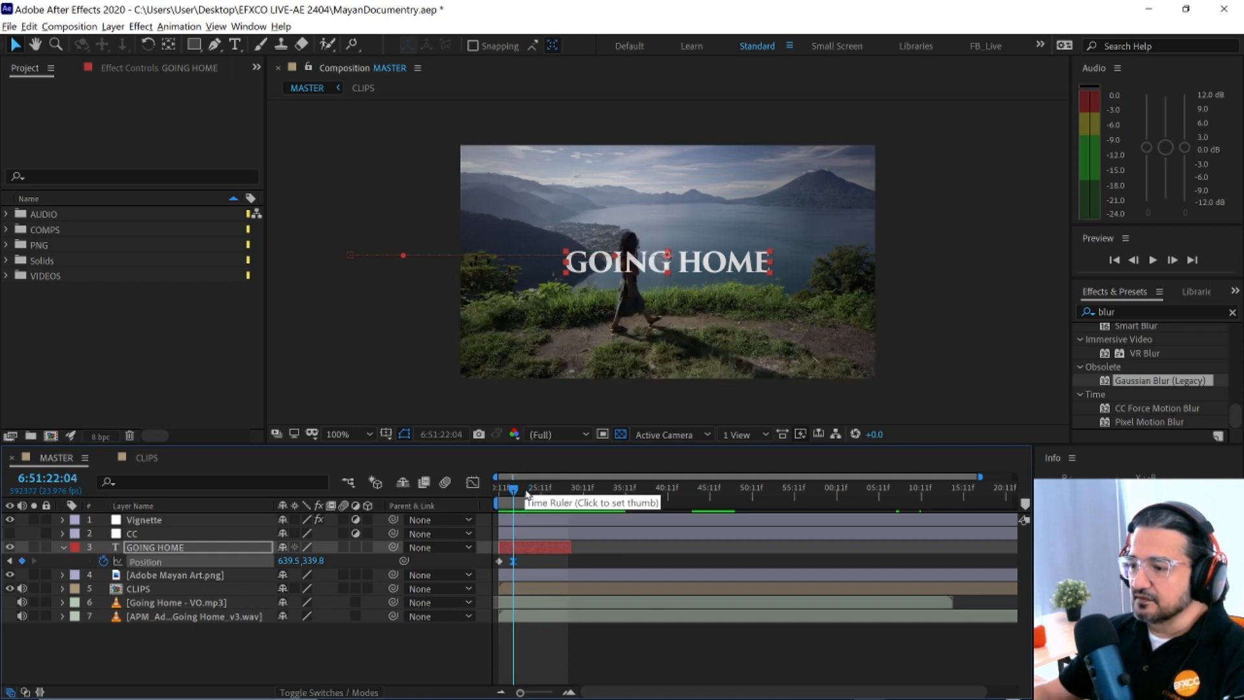
click(473, 482)
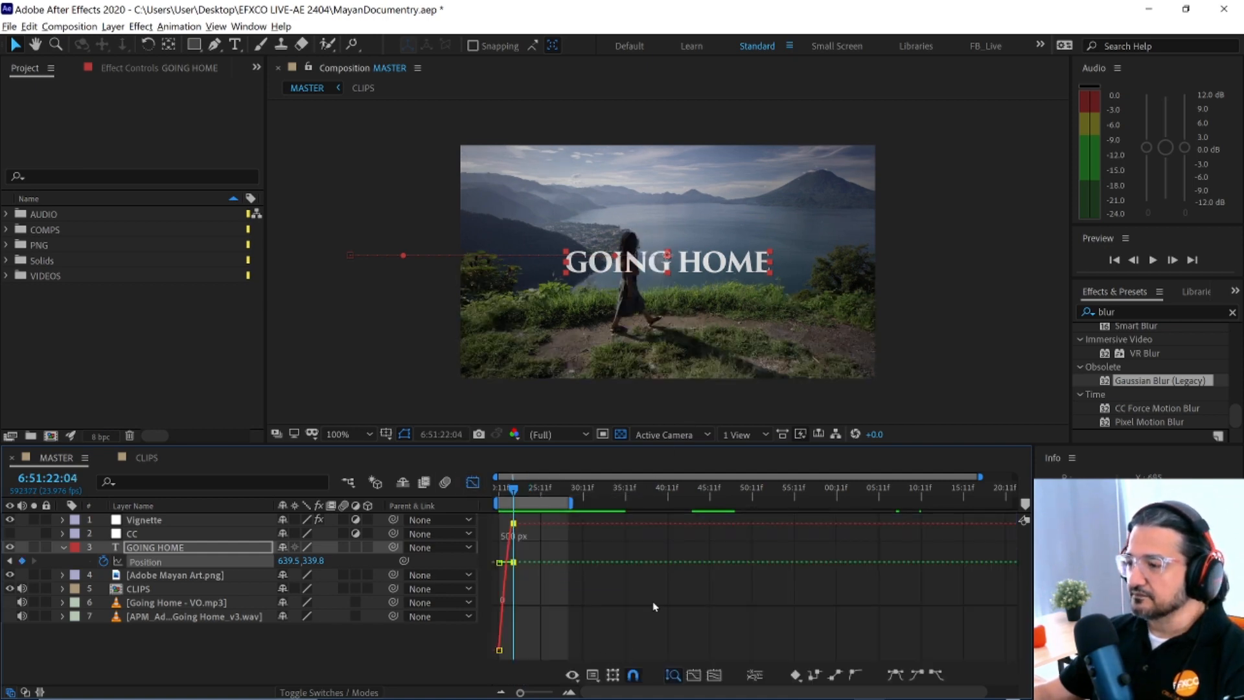
right_click(651, 577)
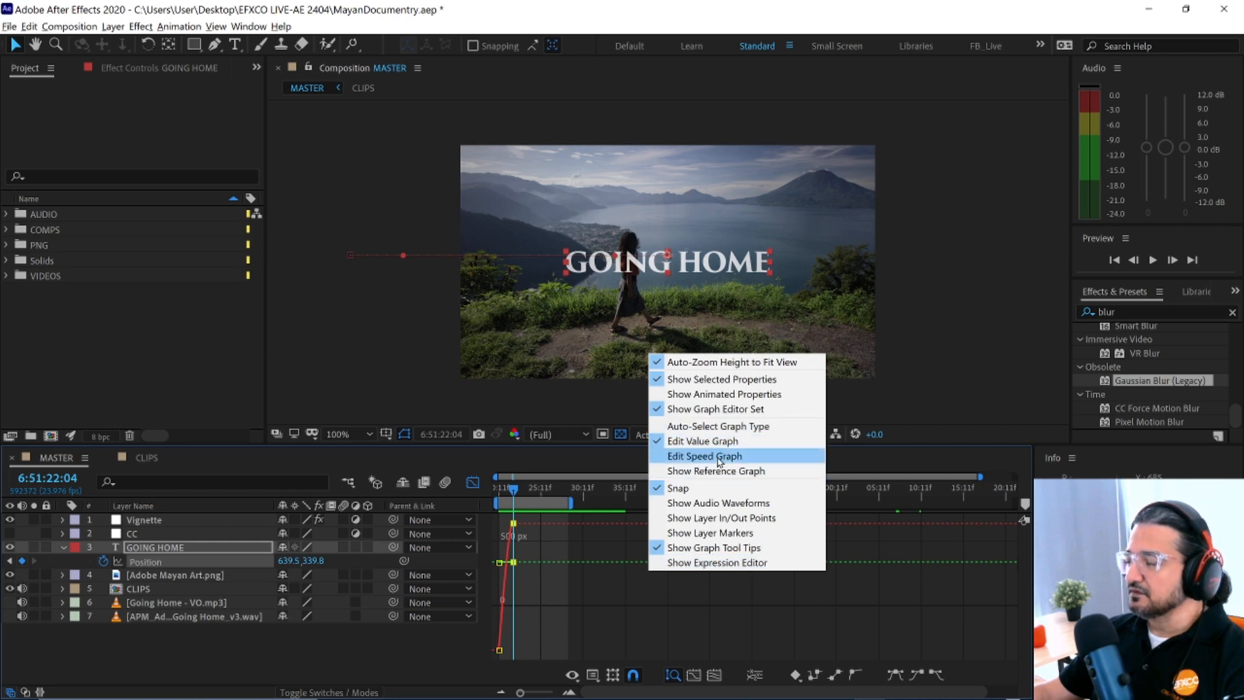
click(718, 457)
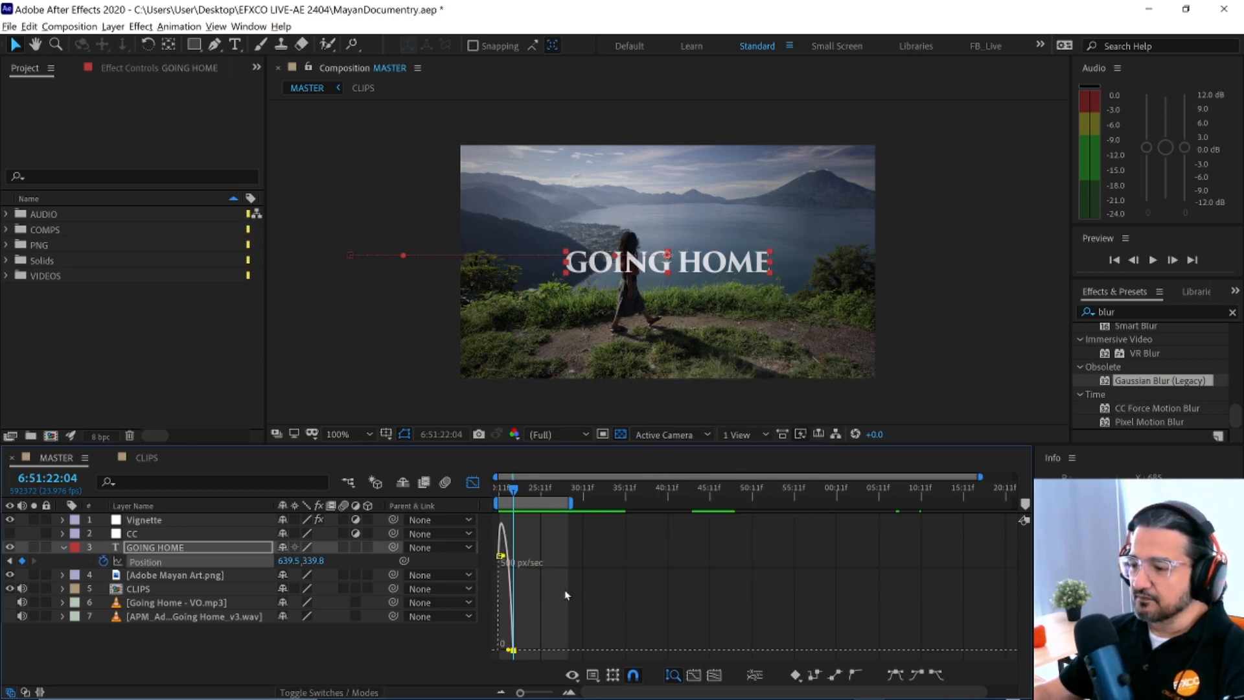
drag(528, 694, 550, 693)
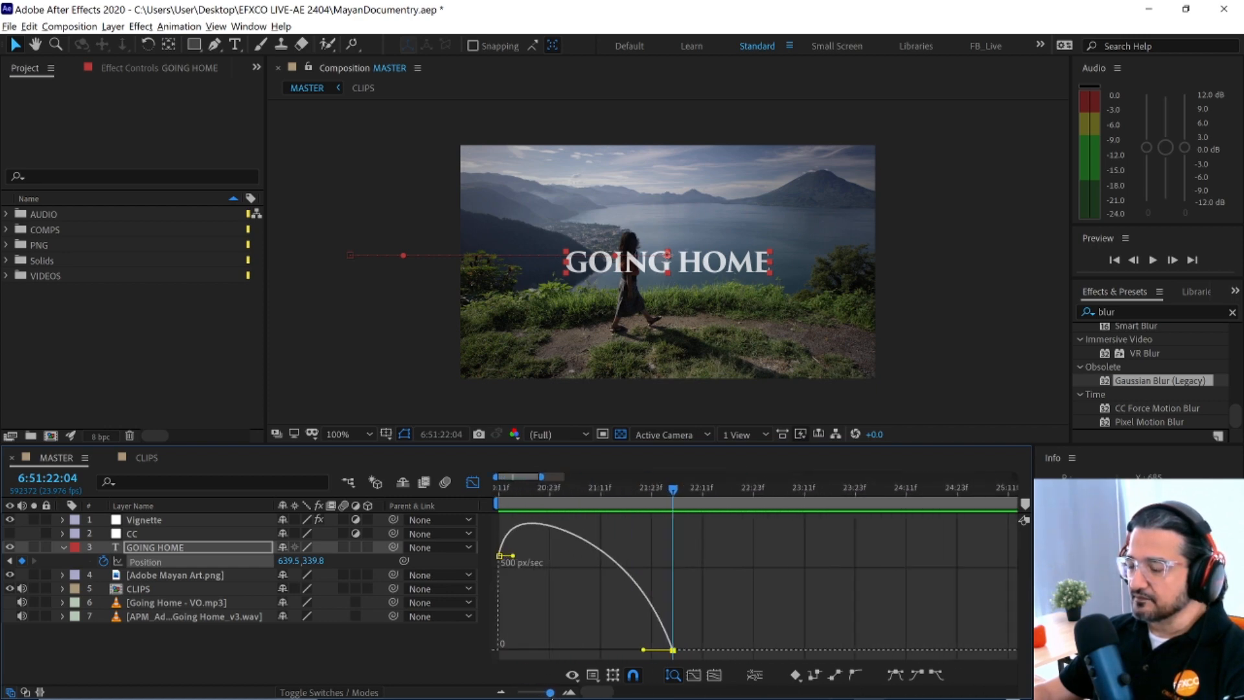
- Shorten the incoming ease handle of the last Position keyframe on the speed graph and preview the motion
mouse_move(643, 651)
mouse_down()
mouse_move(623, 654)
mouse_move(659, 657)
mouse_up()
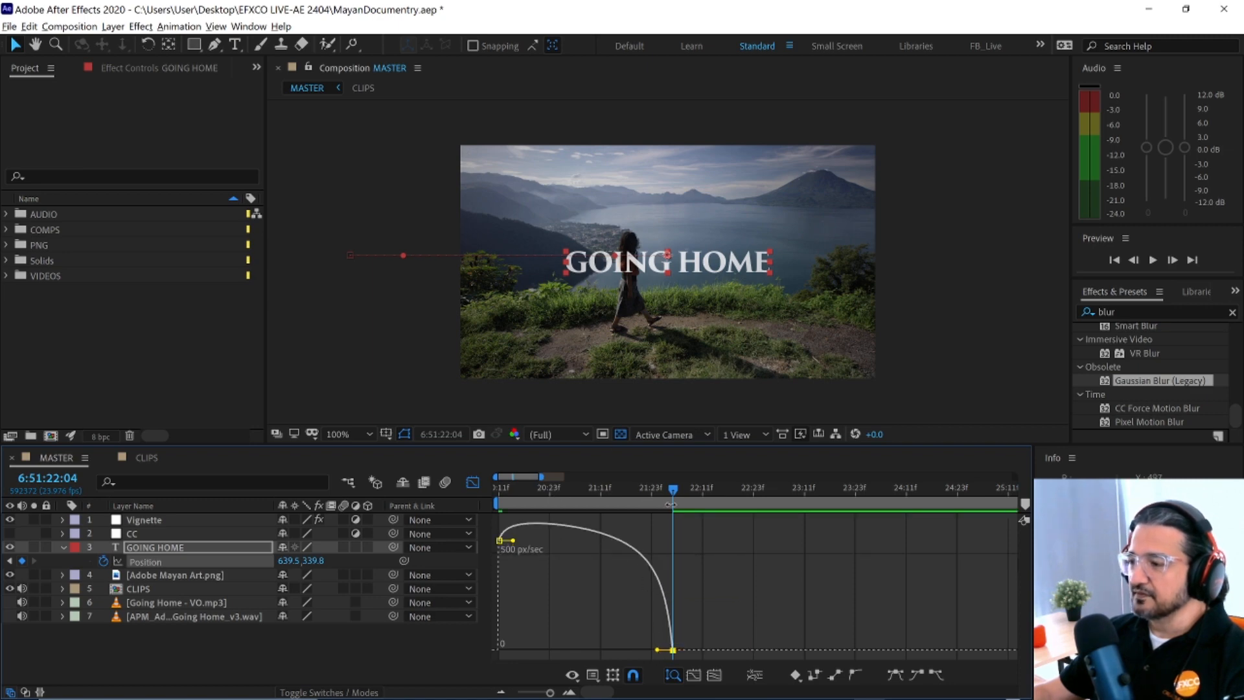
key(Home)
key(space)
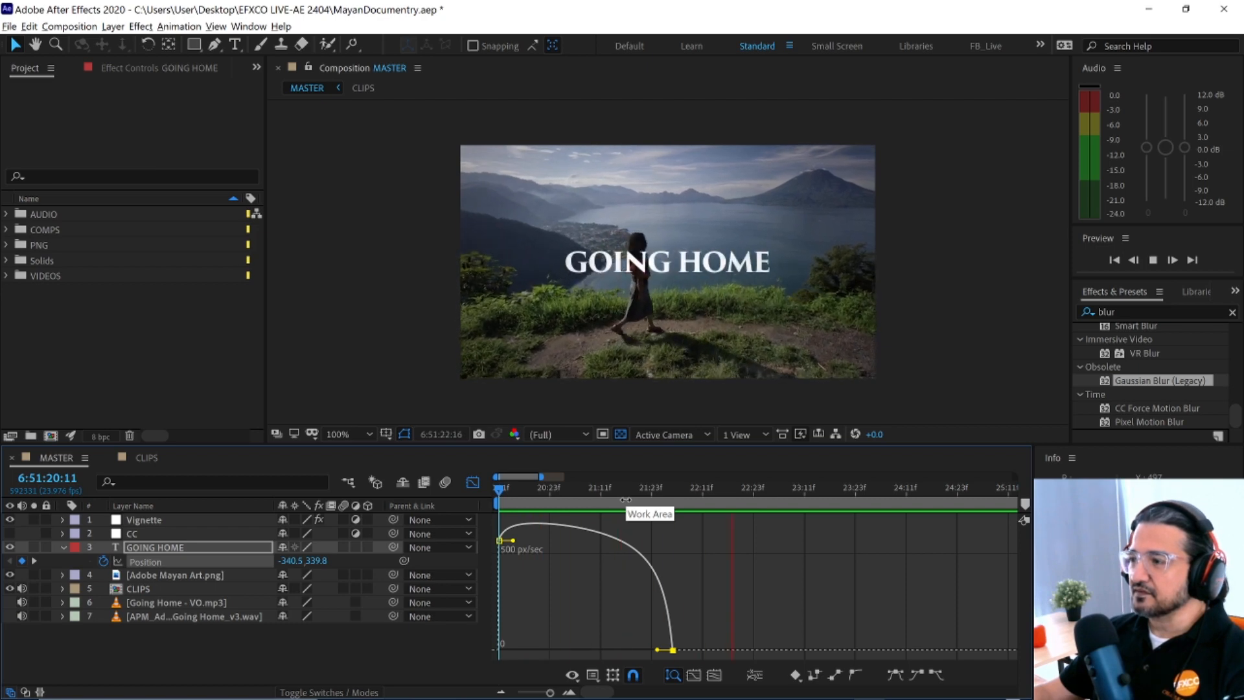
key(space)
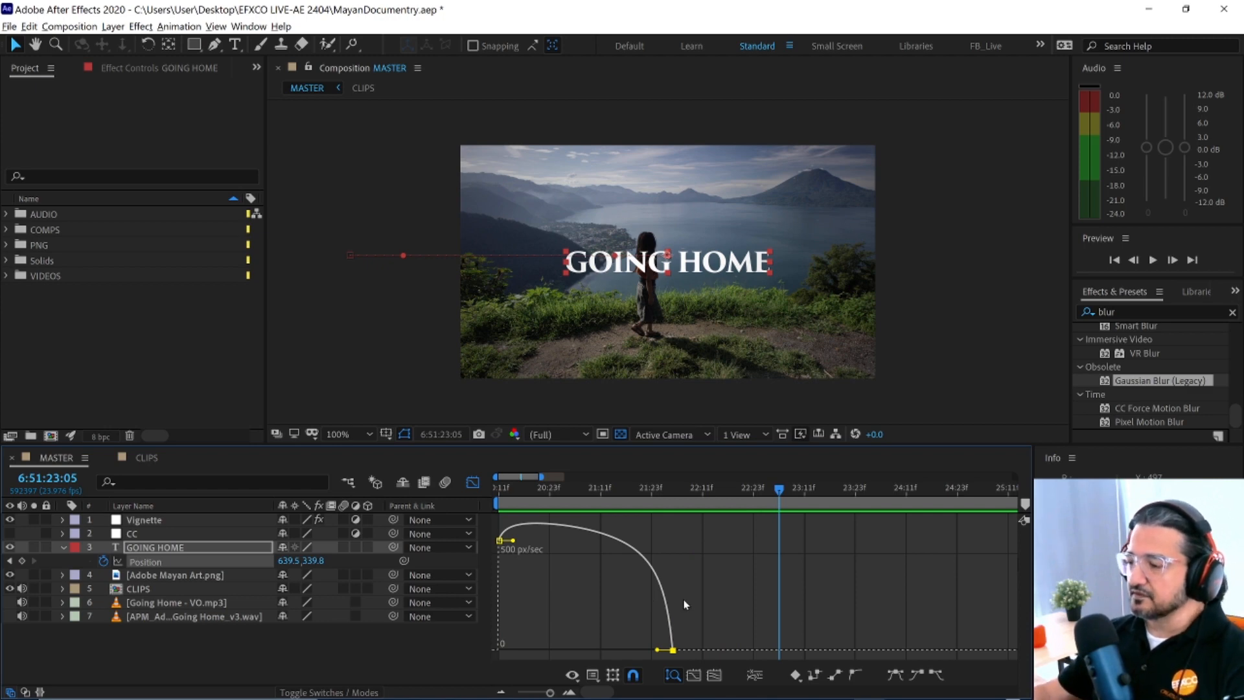
- Lengthen the last Position keyframe's incoming ease handle to about halfway back to the first keyframe, and preview the slide-in twice
drag(653, 651, 567, 662)
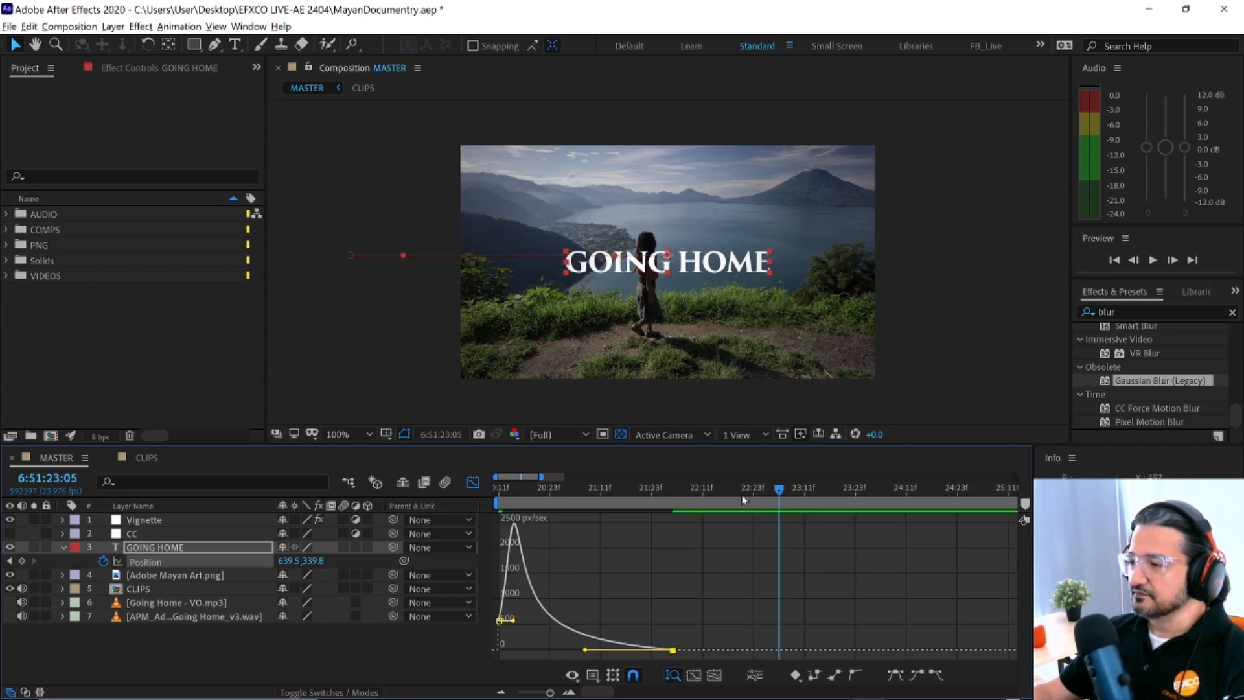
key(space)
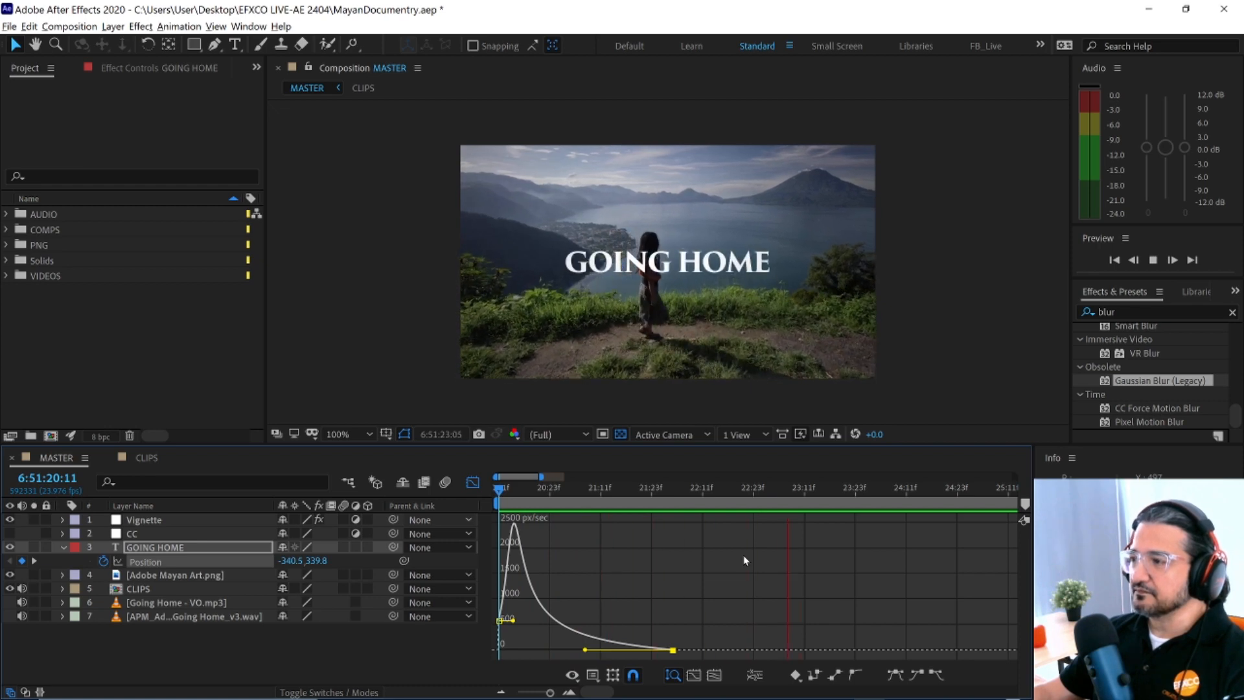
key(space)
key(space)
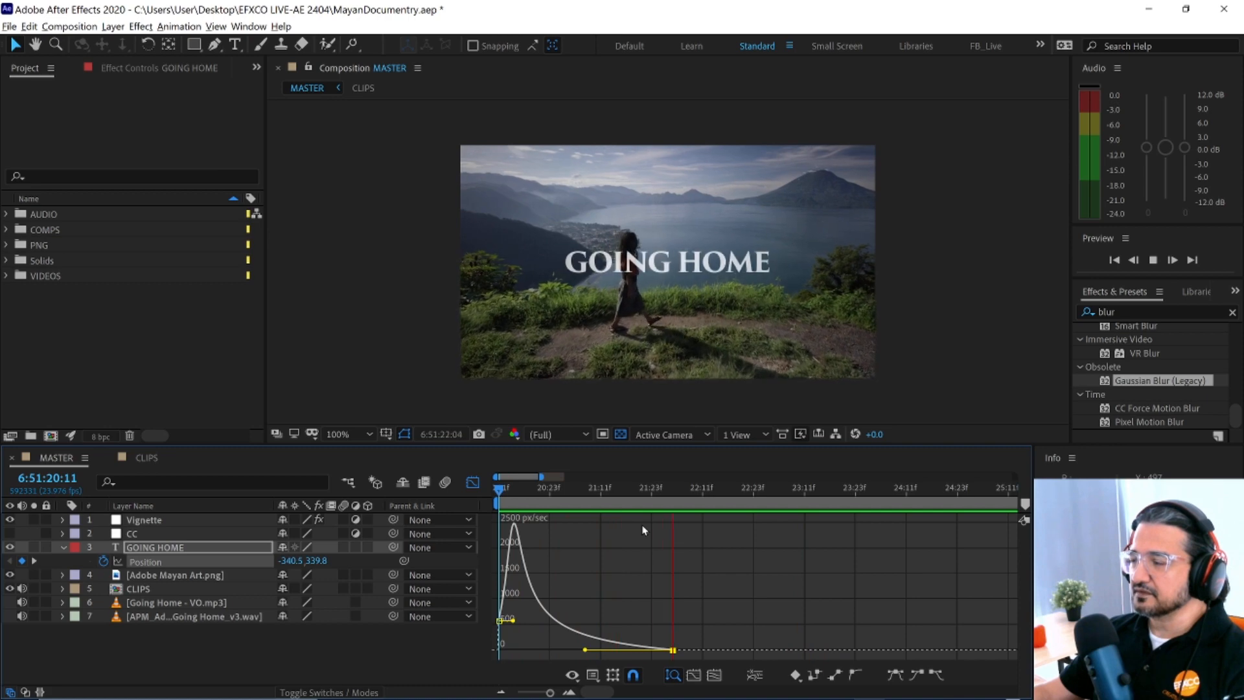
key(space)
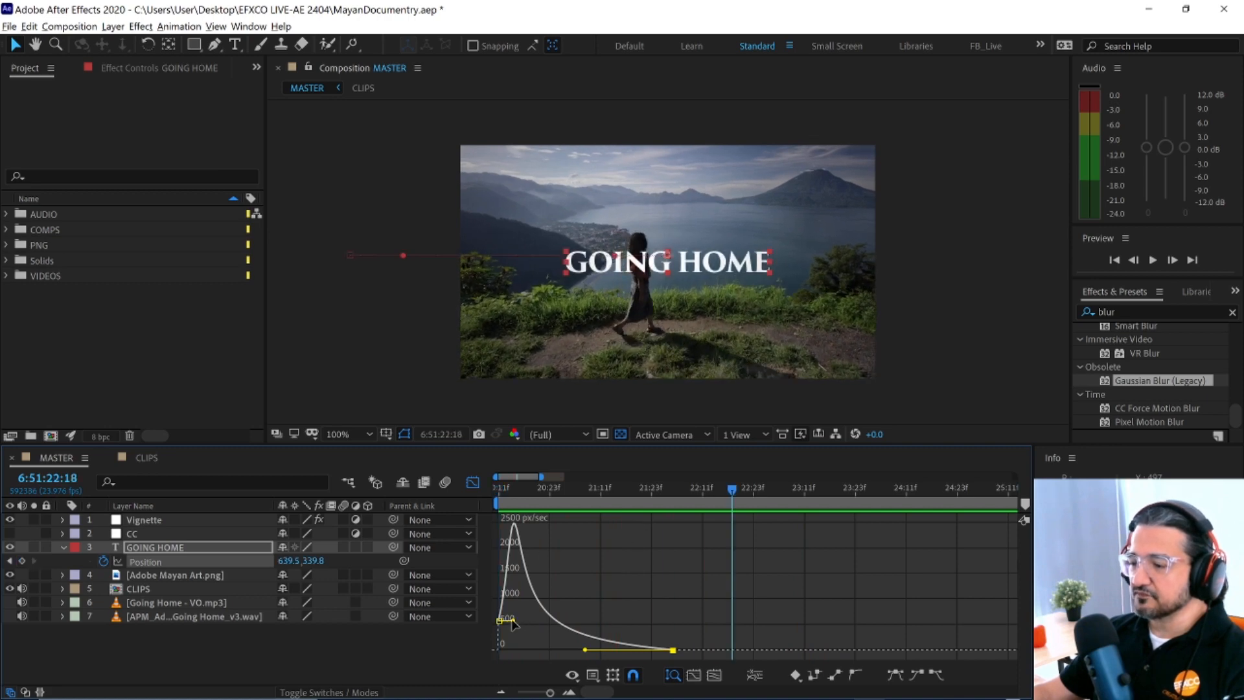
- Extend the first Position keyframe's outgoing ease handle slightly on the speed graph and preview the motion
drag(517, 625, 532, 623)
key(space)
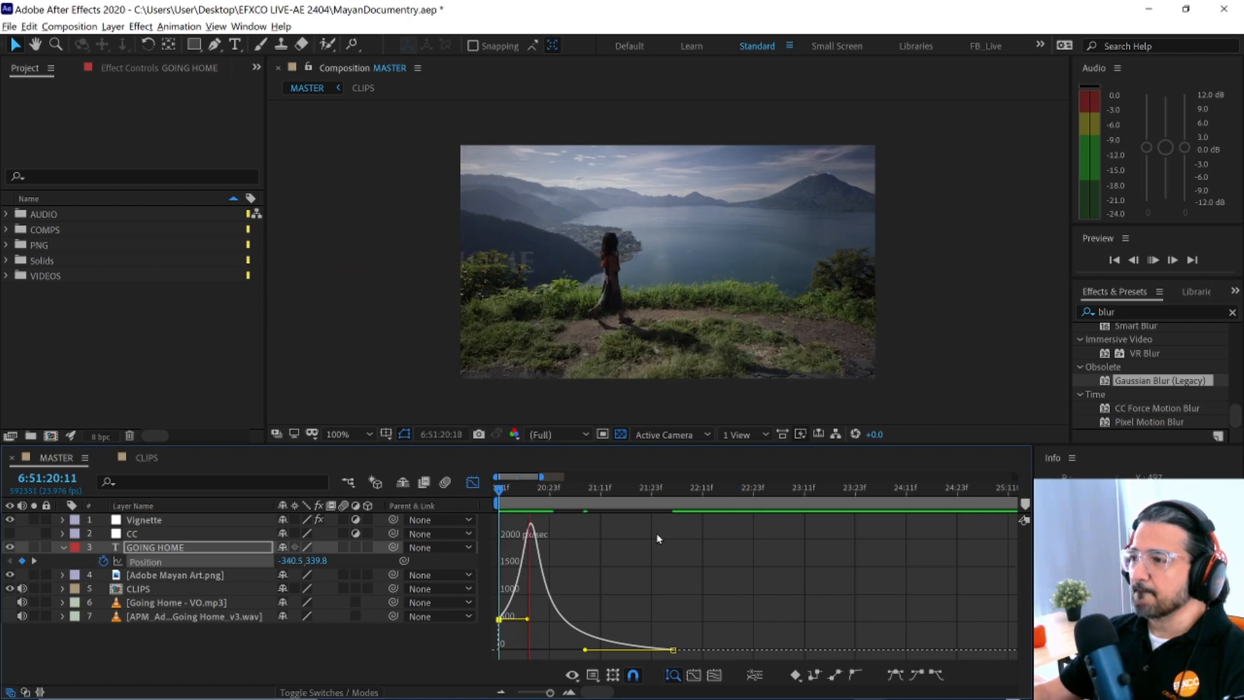
key(space)
- Compare the keyframe view with the Graph Editor, and check which graph type is being edited without changing it
click(472, 482)
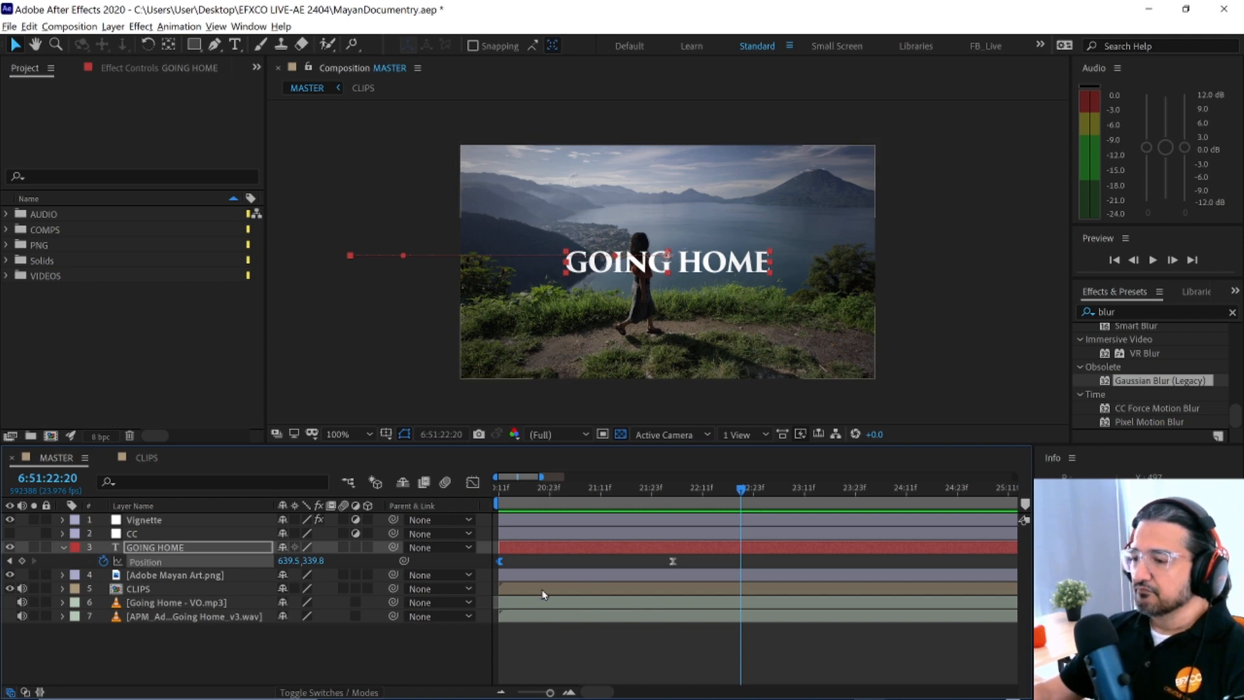
click(472, 482)
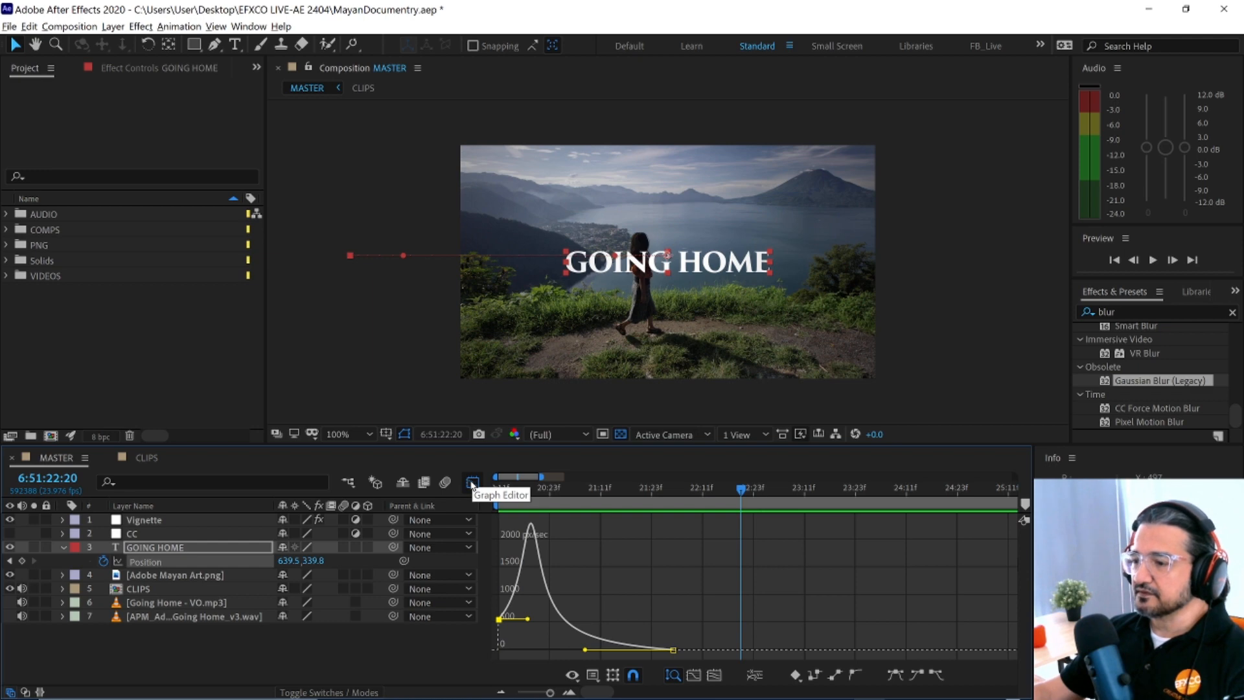
right_click(634, 586)
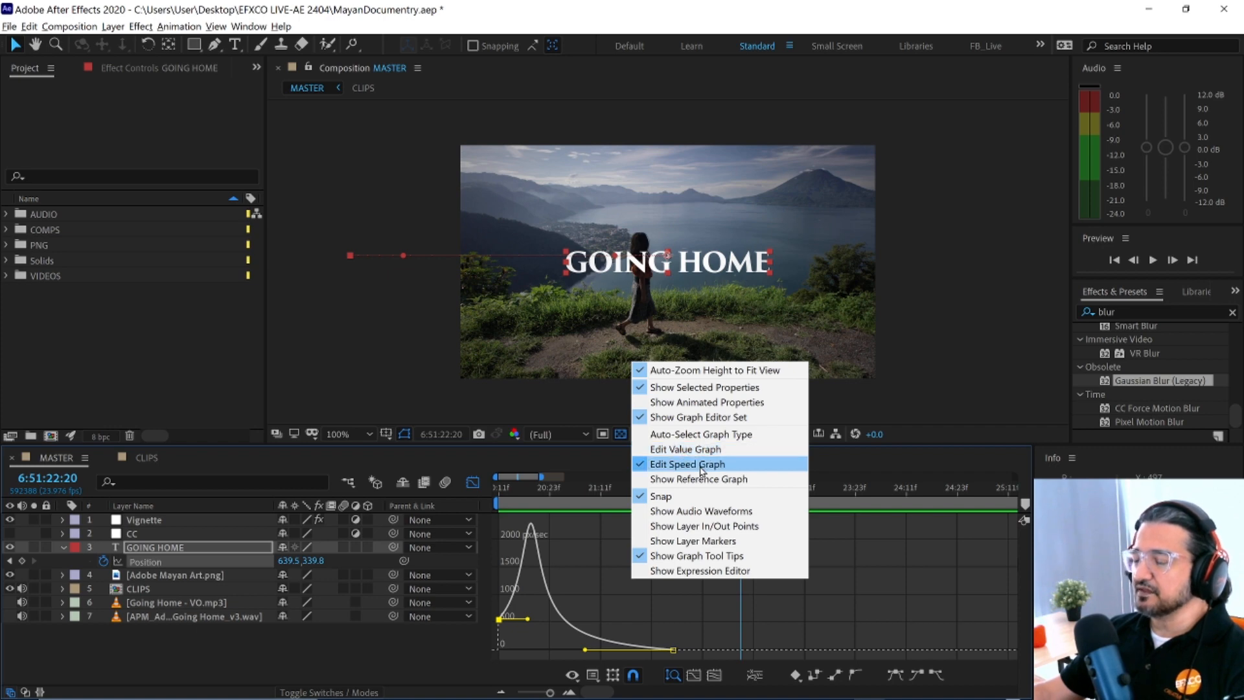
click(613, 570)
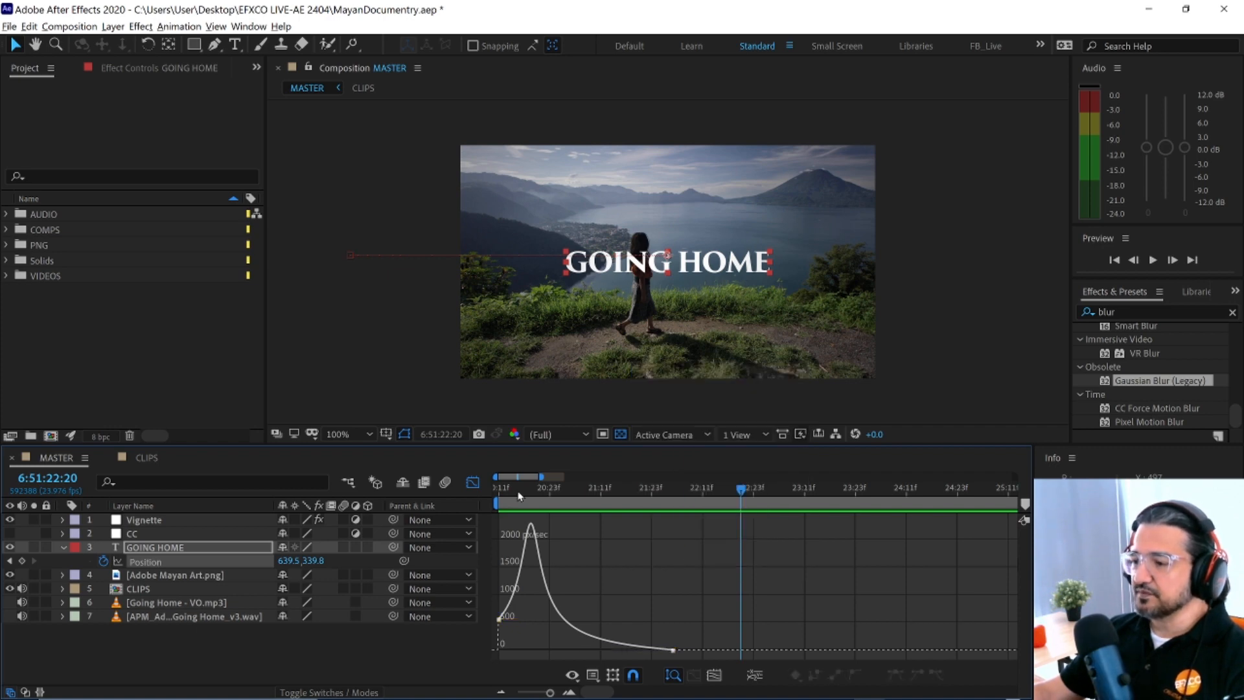
- Leave the Graph Editor for the layer-bar view, and preview the GOING HOME slide-in, returning to its start at 6:51:20:11
click(472, 482)
click(630, 492)
drag(566, 500, 621, 525)
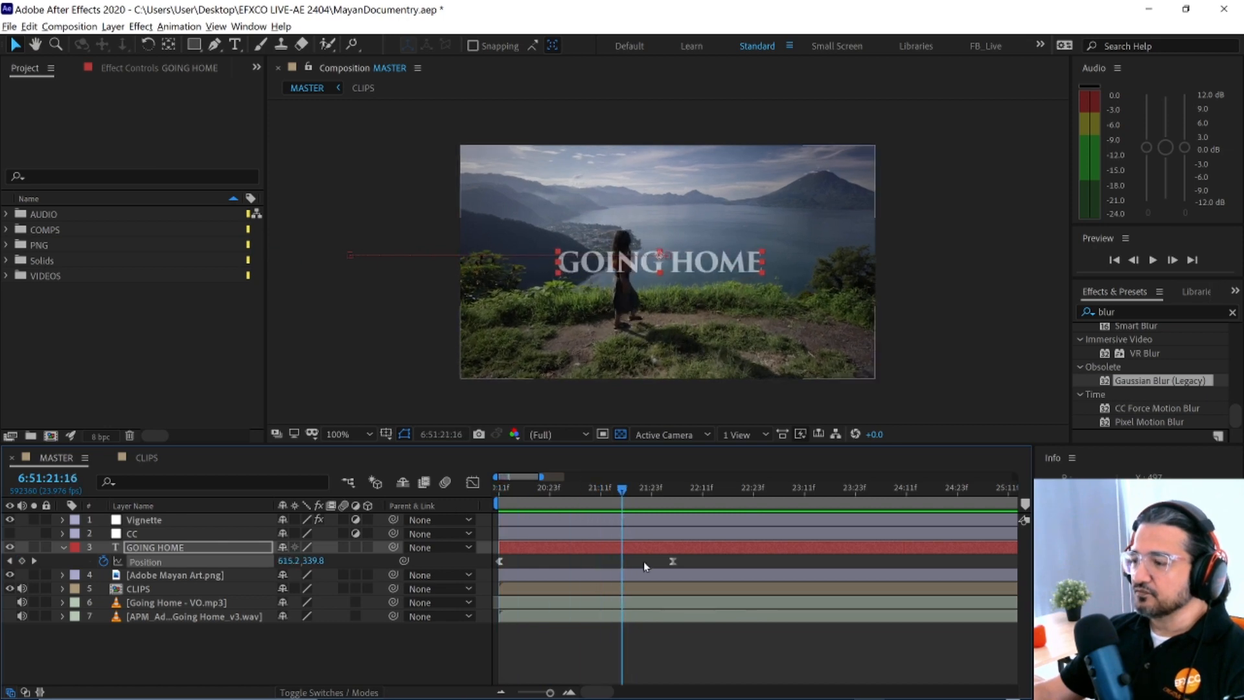
key(space)
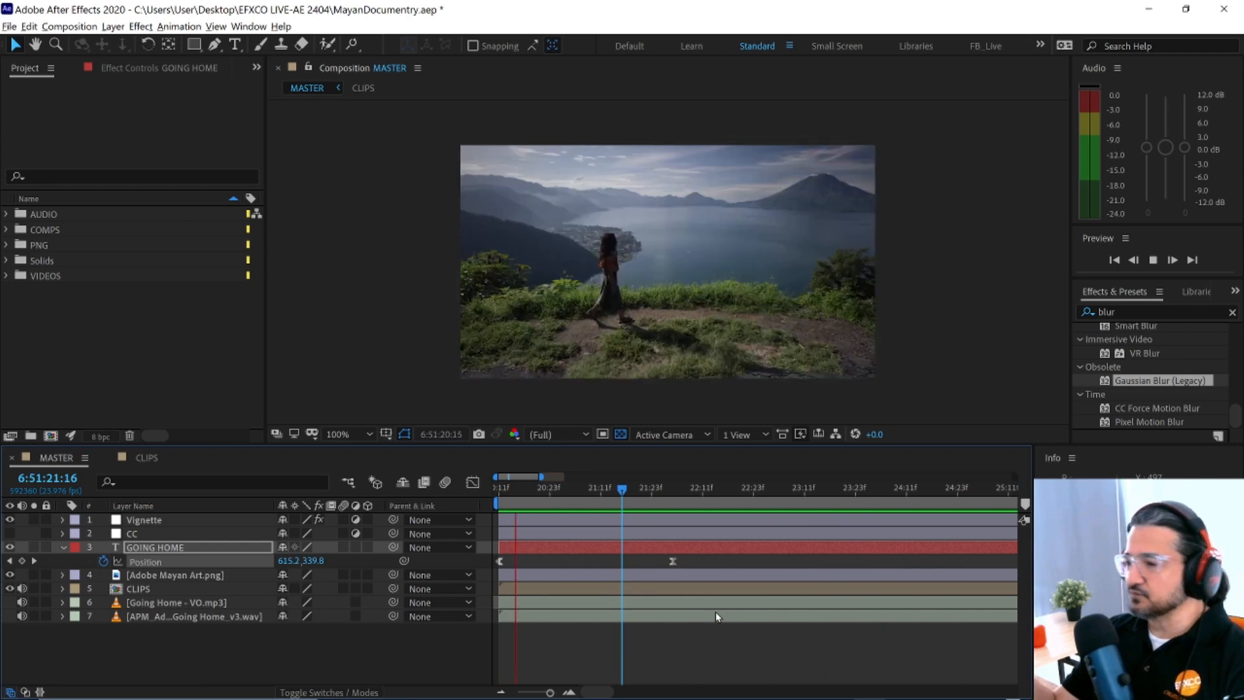
key(space)
drag(629, 491, 499, 539)
key(space)
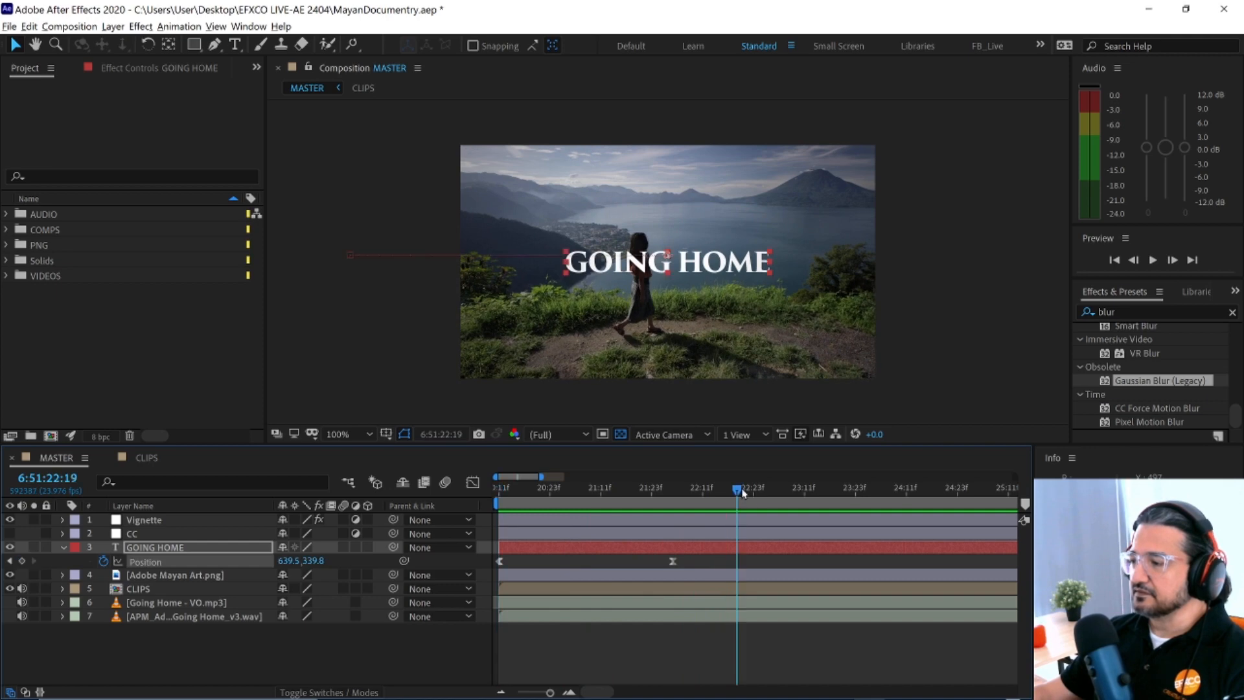
key(space)
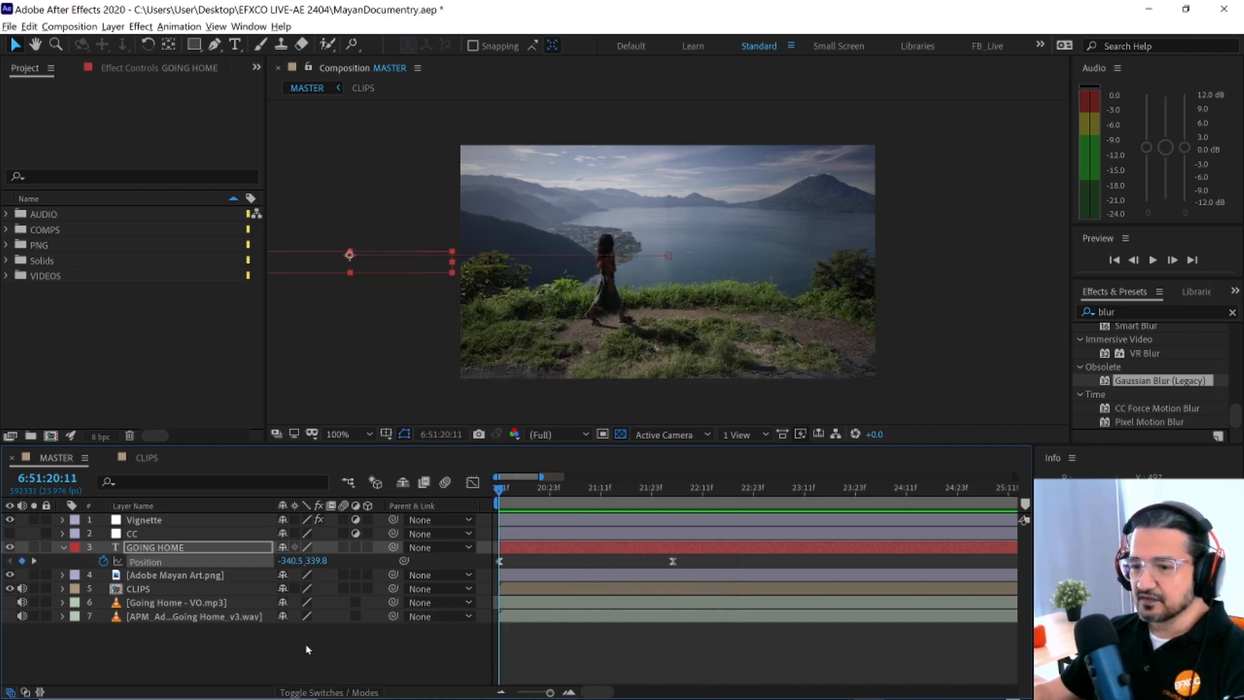
- Collapse and deselect the GOING HOME layer, reselect it, and reveal all of its keyframed properties
click(63, 547)
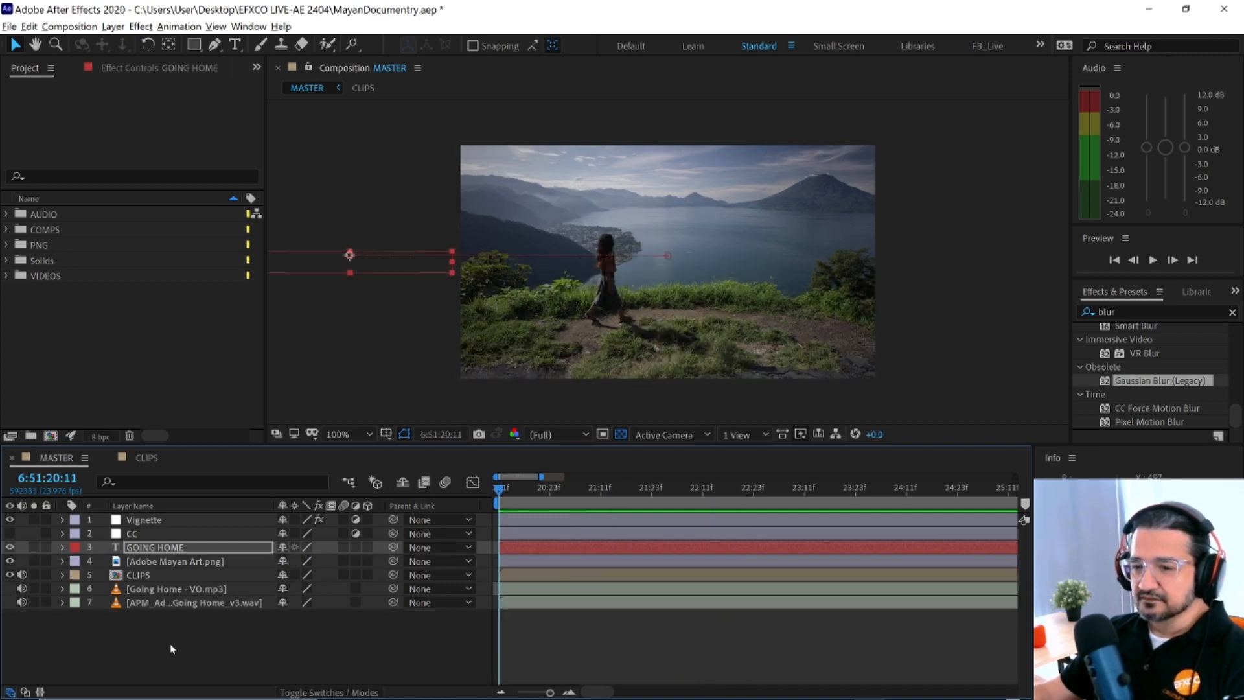
click(234, 637)
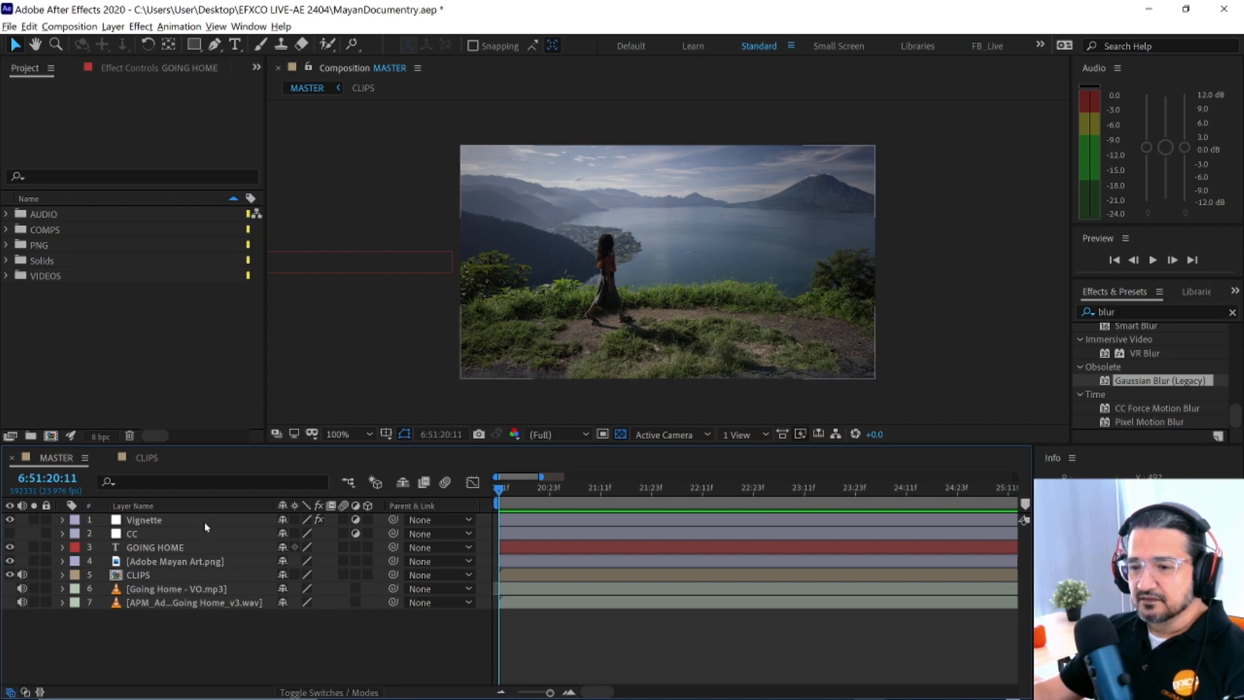
click(195, 548)
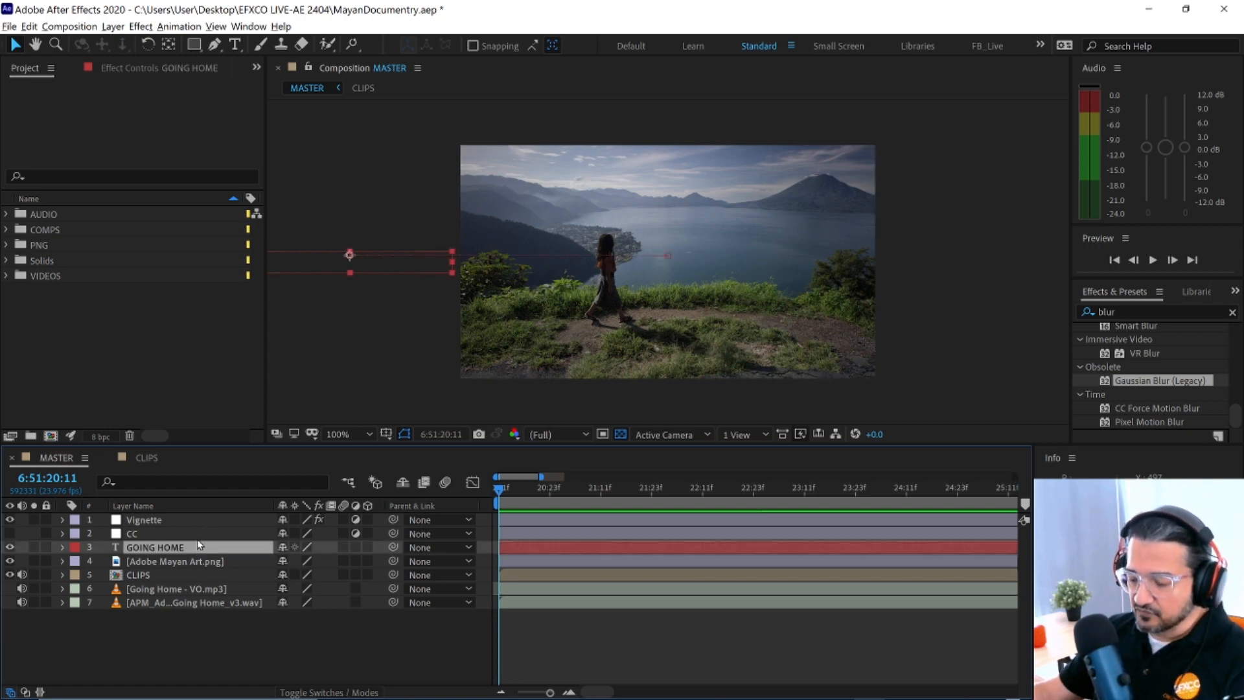
key(u)
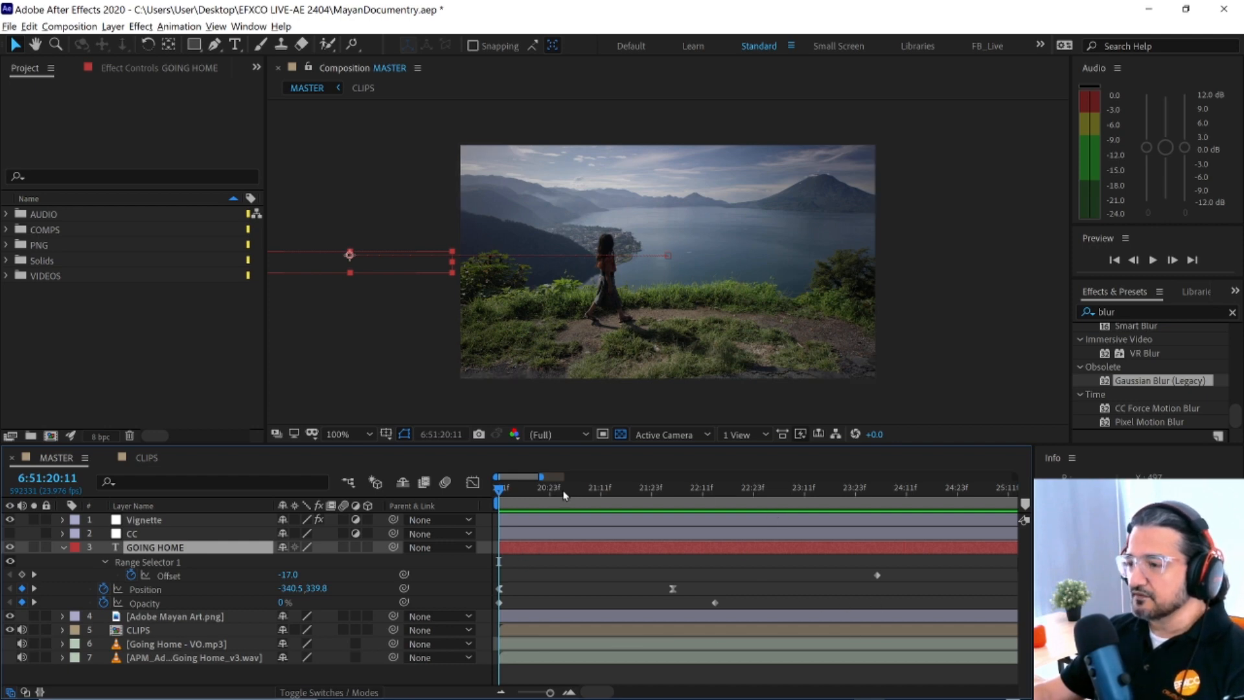
- Add a GOING HOME Position keyframe at 6:51:22:05 with X 644.5, check its spacing from the previous keyframe, and delete it
drag(500, 496, 672, 501)
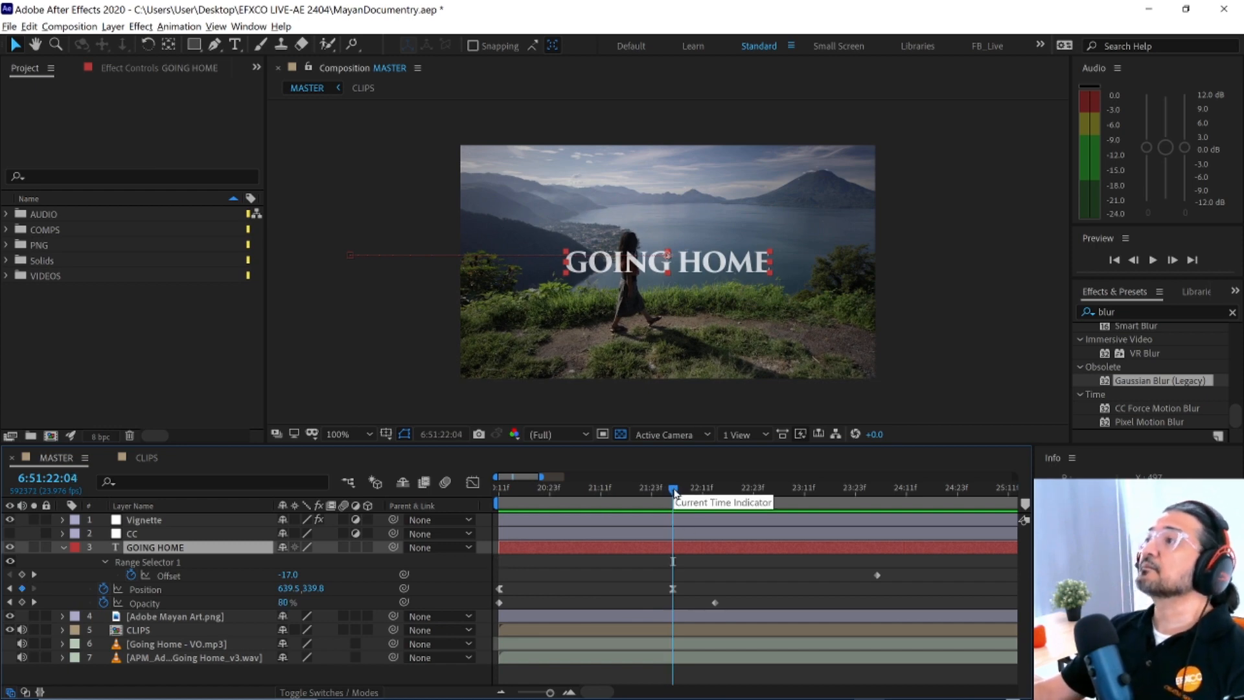
drag(673, 492, 675, 497)
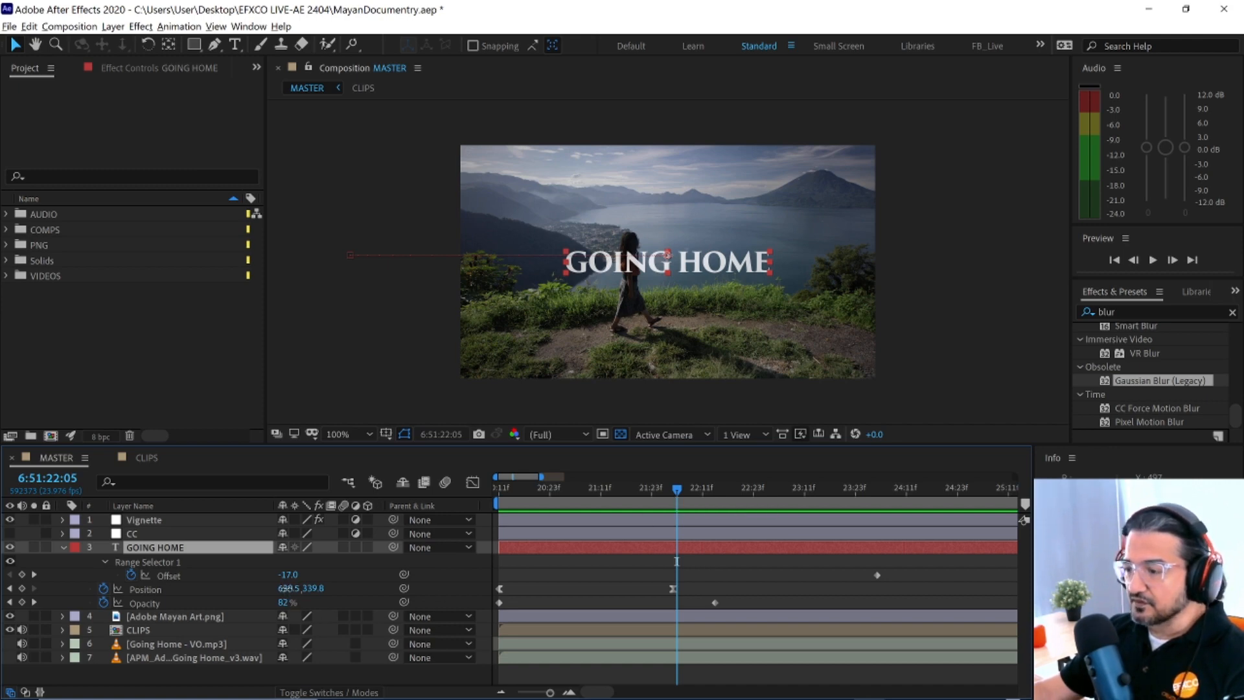
drag(289, 589, 293, 589)
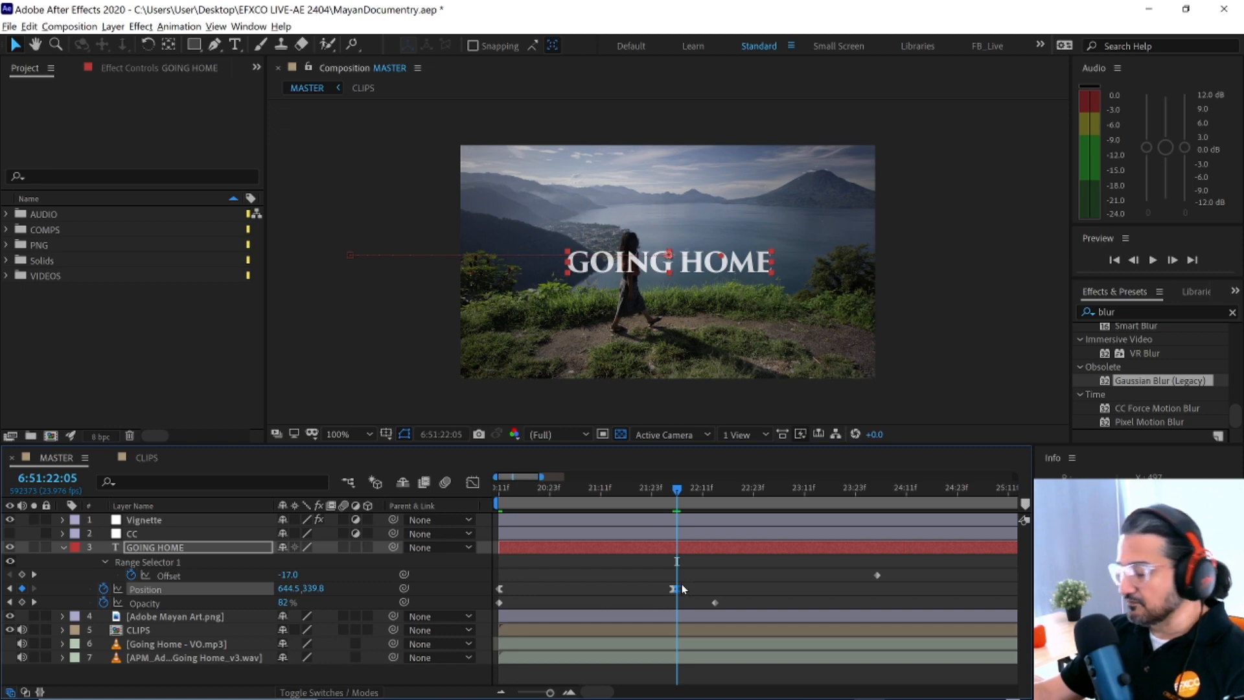
scroll(677, 590, up, 5)
scroll(669, 597, up, 2)
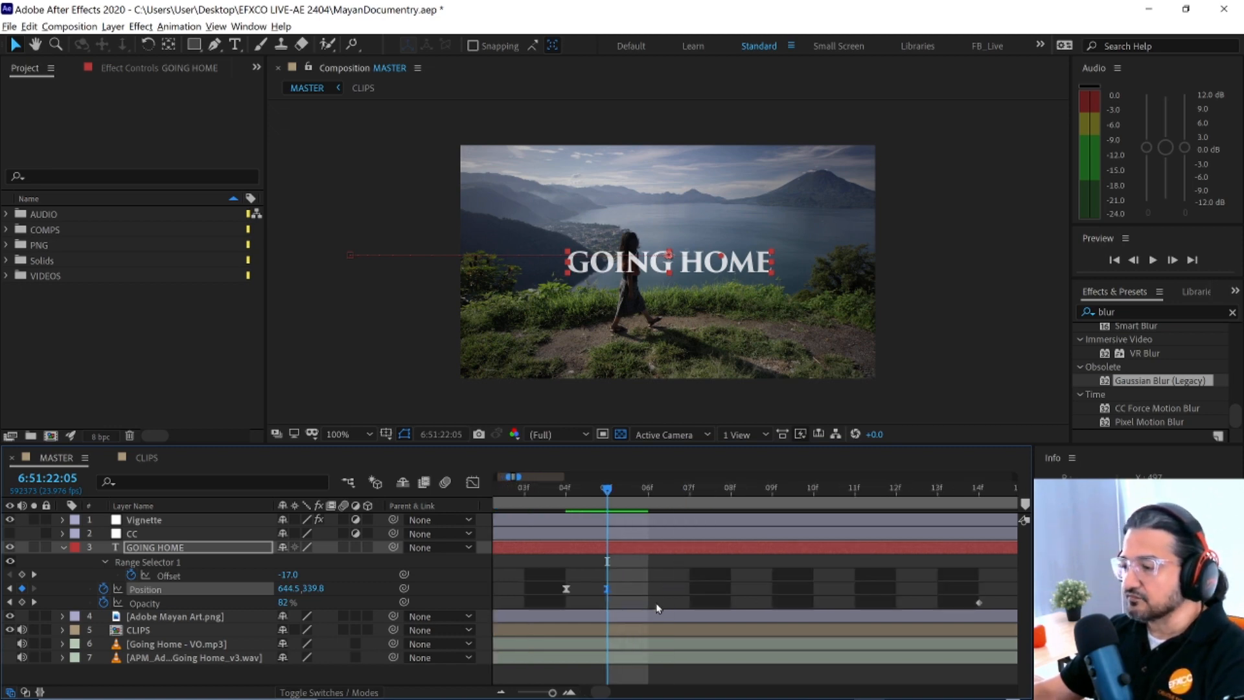
scroll(657, 608, down, 4)
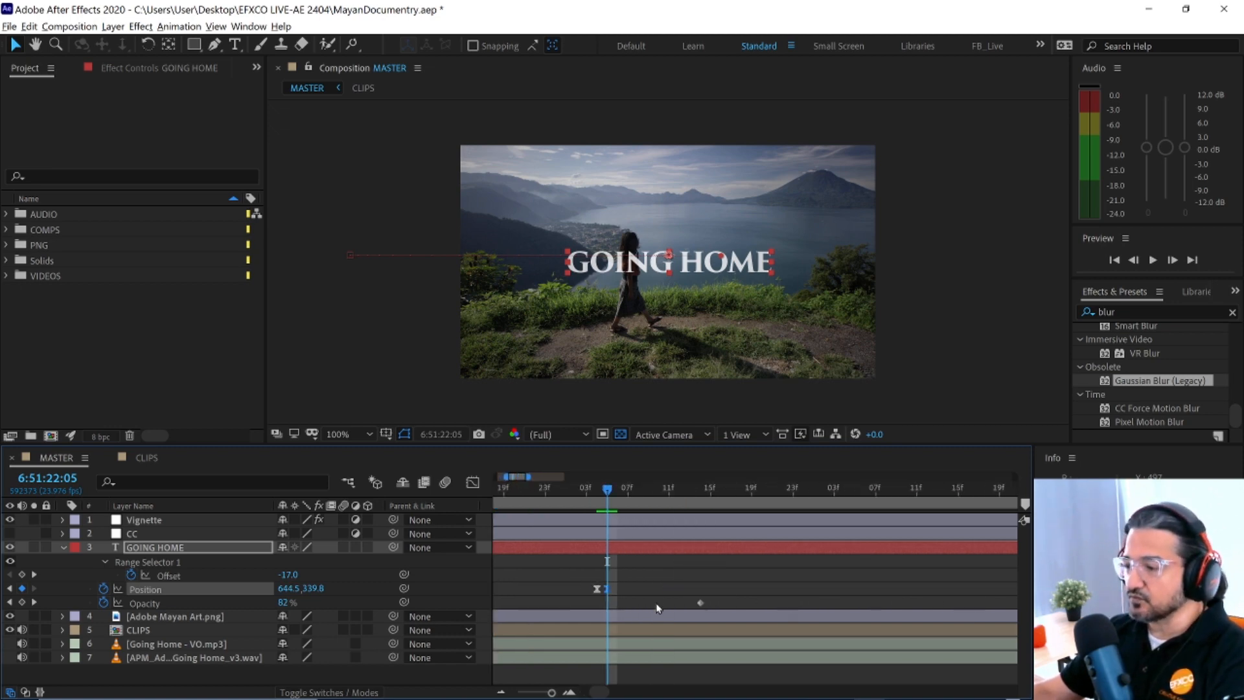
scroll(657, 608, down, 3)
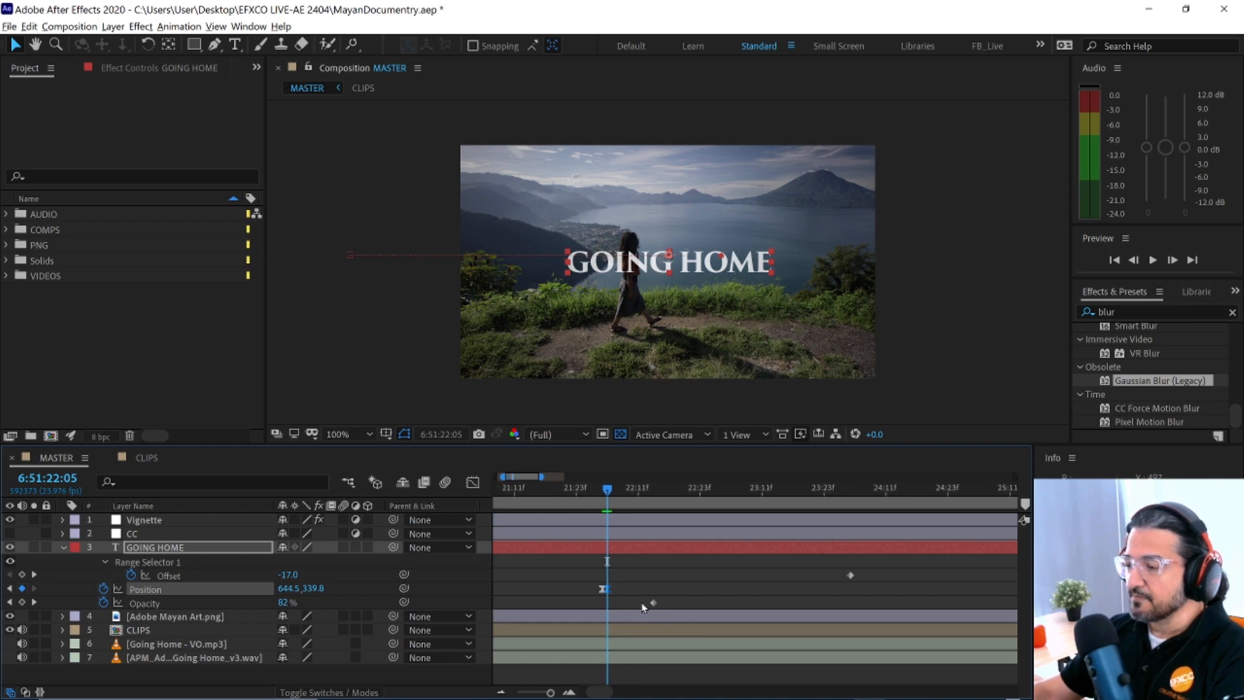
key(Delete)
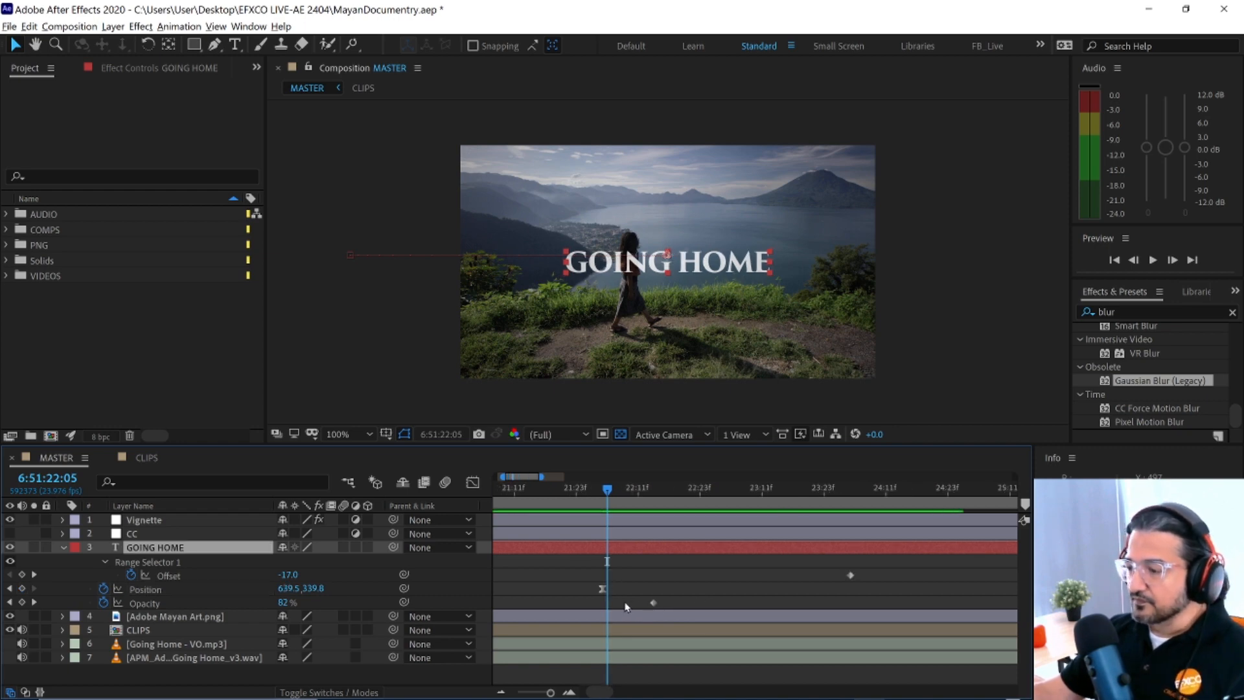
- Jump back and forth through GOING HOME's Position, Opacity and Offset keyframes, finishing on the Position keyframe at 6:51:22:04
key(j)
key(j)
key(k)
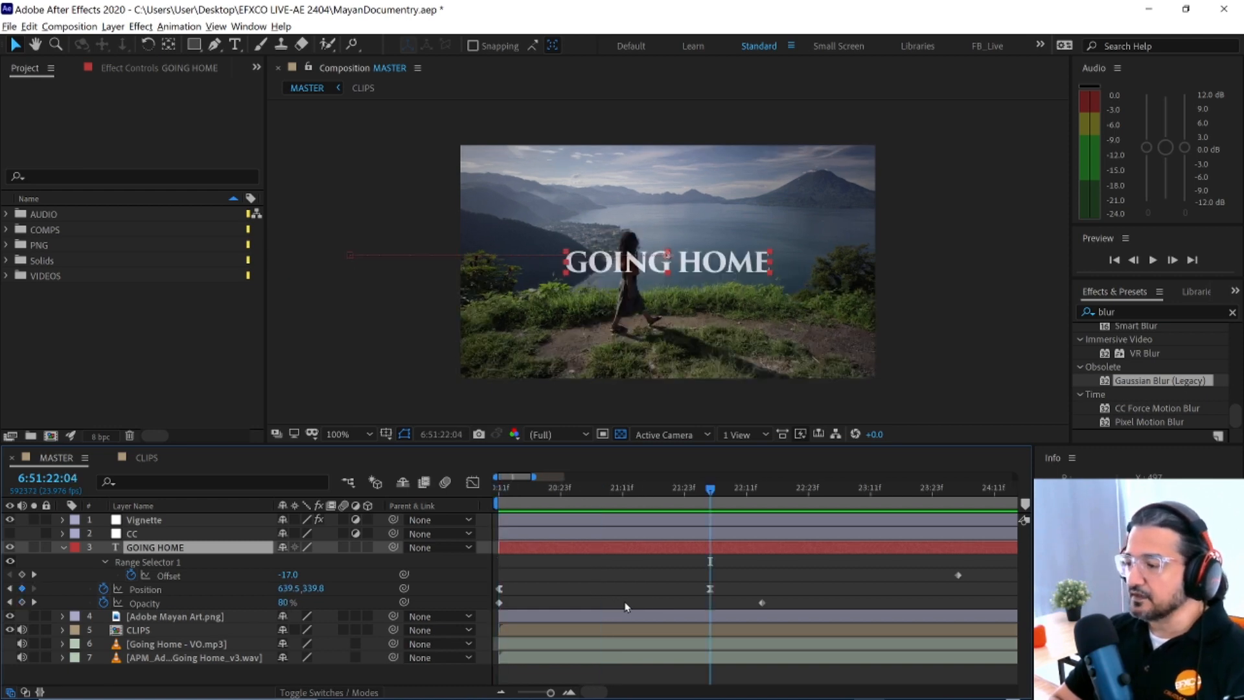
key(k)
key(k)
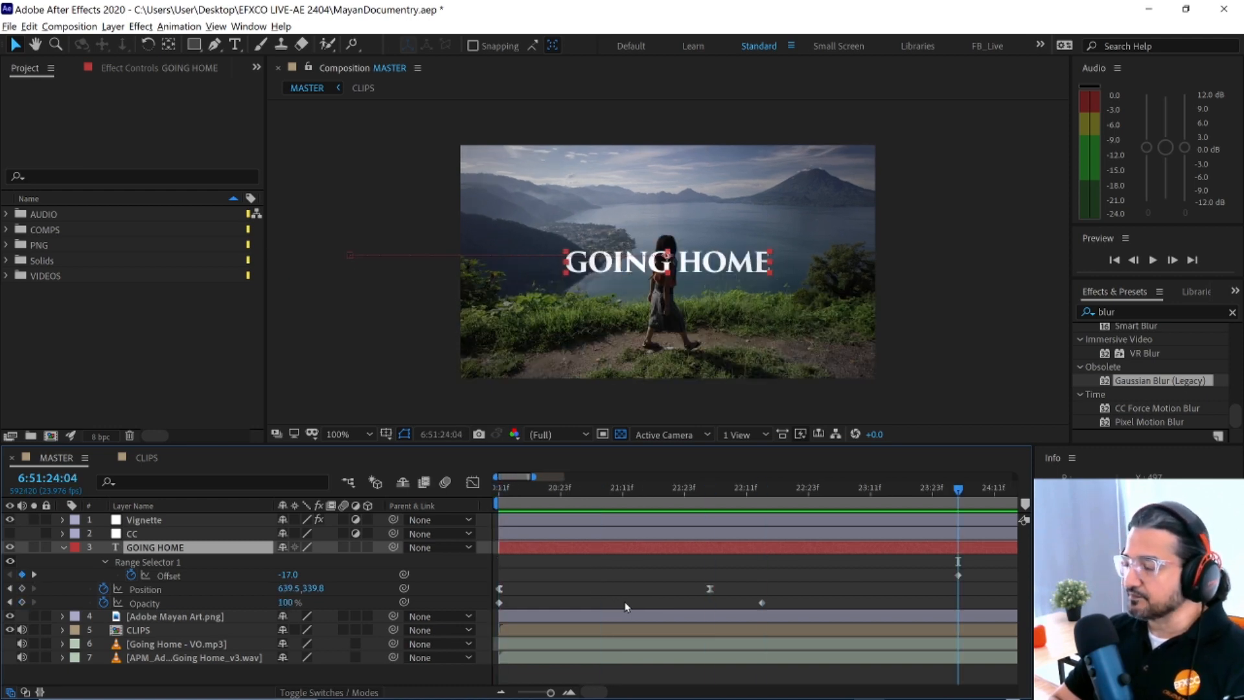
key(j)
key(j)
key(j)
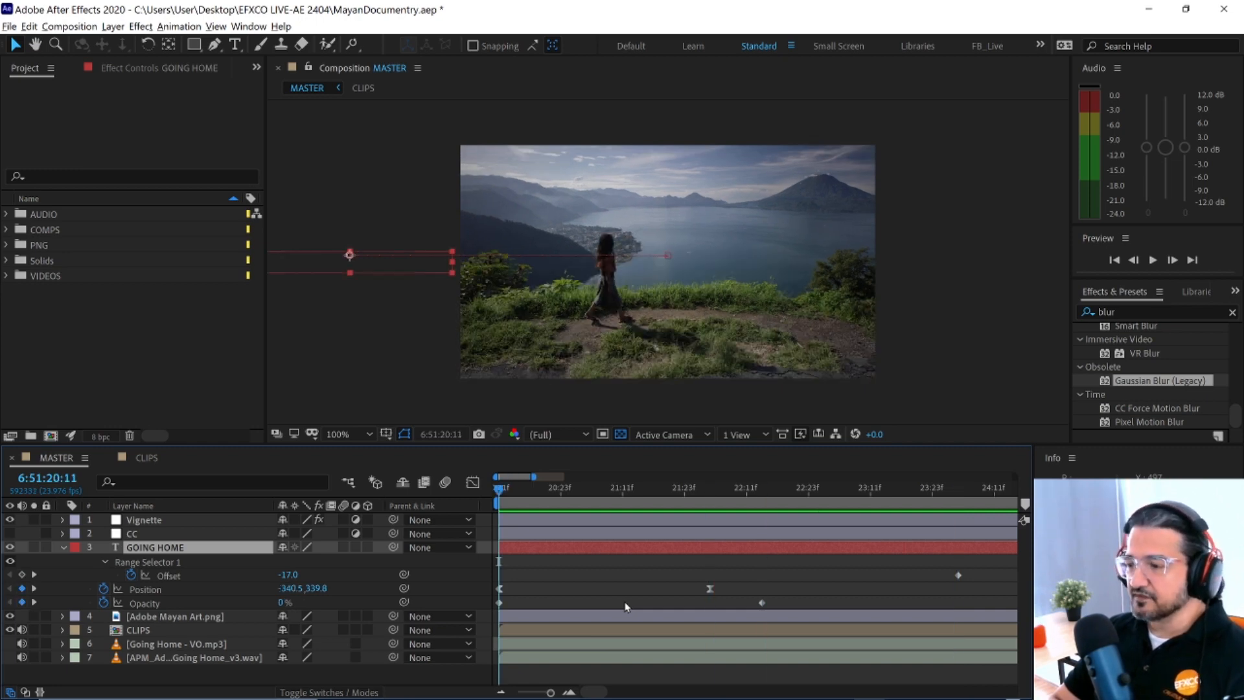
key(k)
key(k)
key(k)
key(j)
key(j)
key(j)
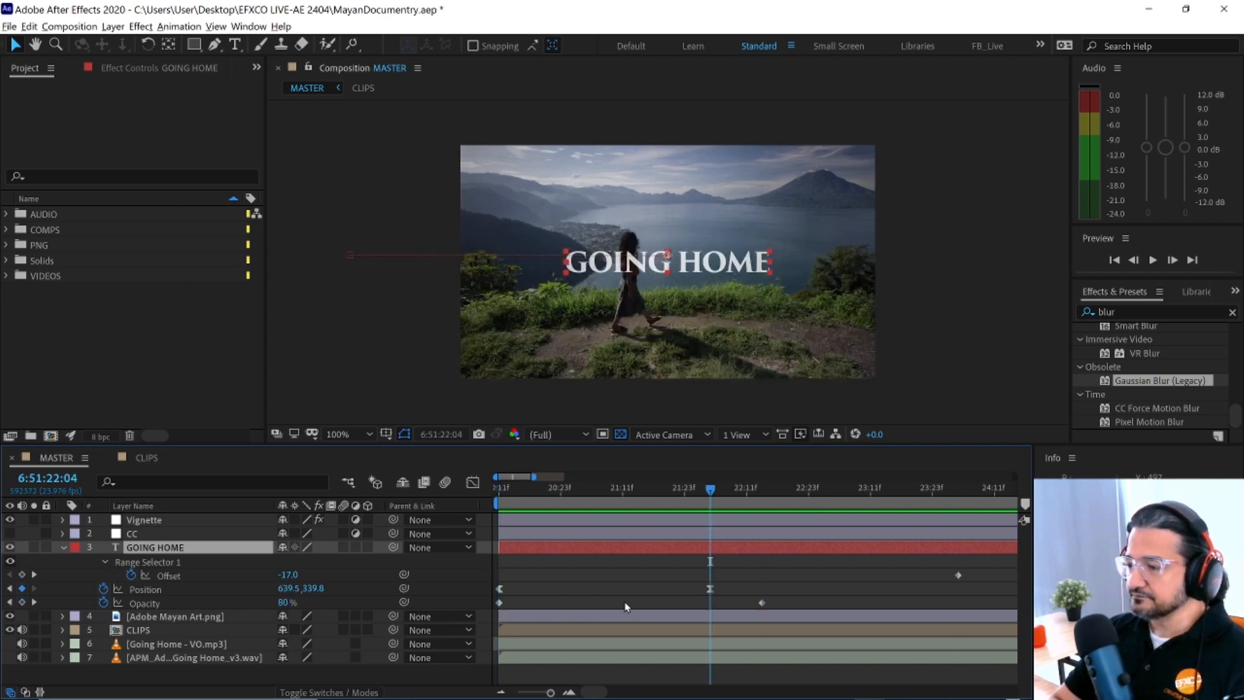
key(k)
key(k)
key(k)
key(j)
key(j)
key(j)
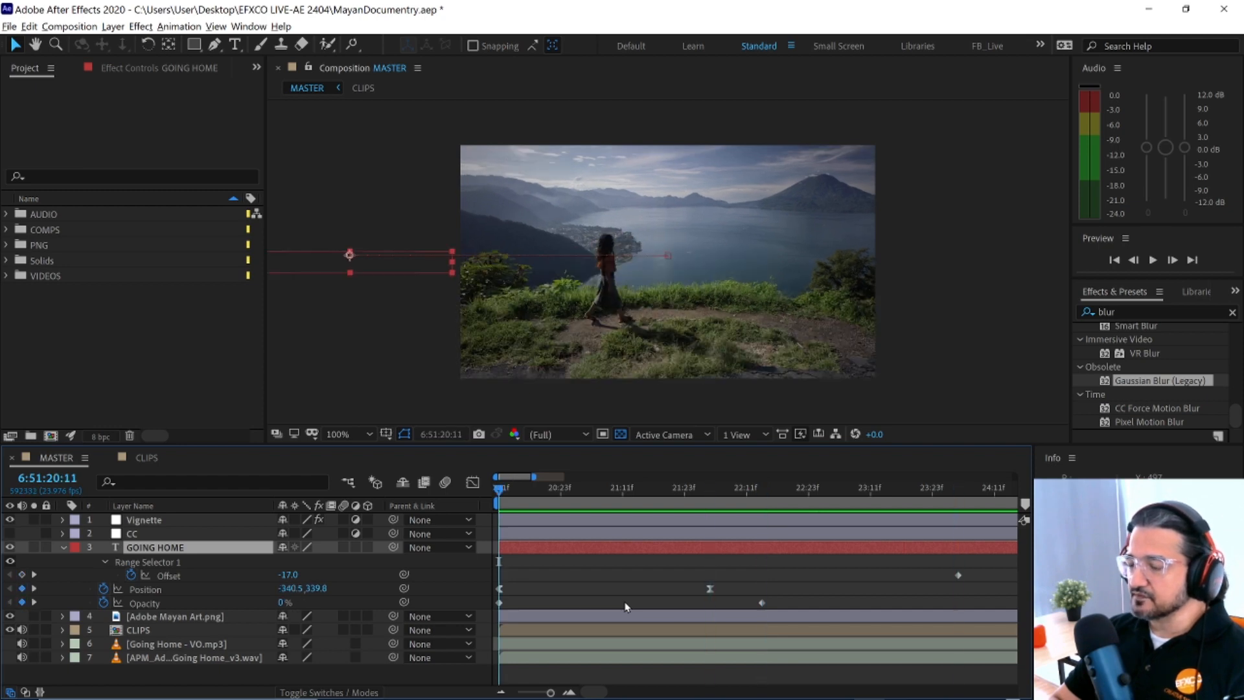
key(k)
key(k)
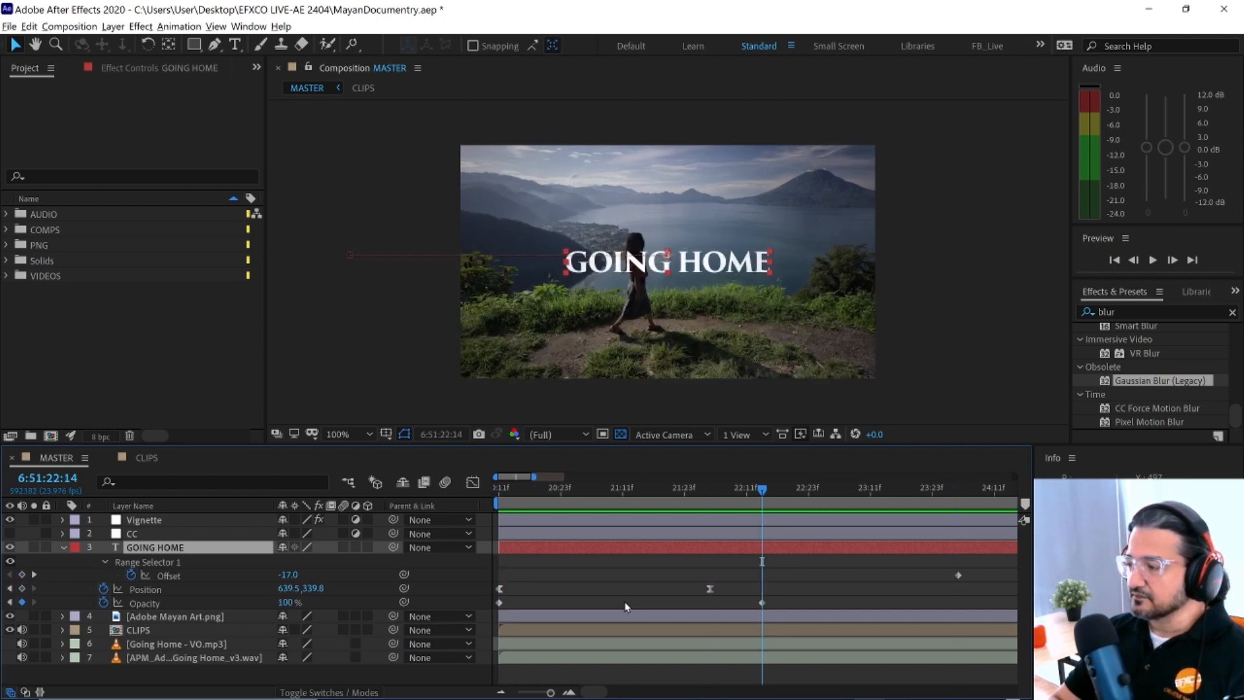
key(k)
key(j)
key(j)
key(j)
key(k)
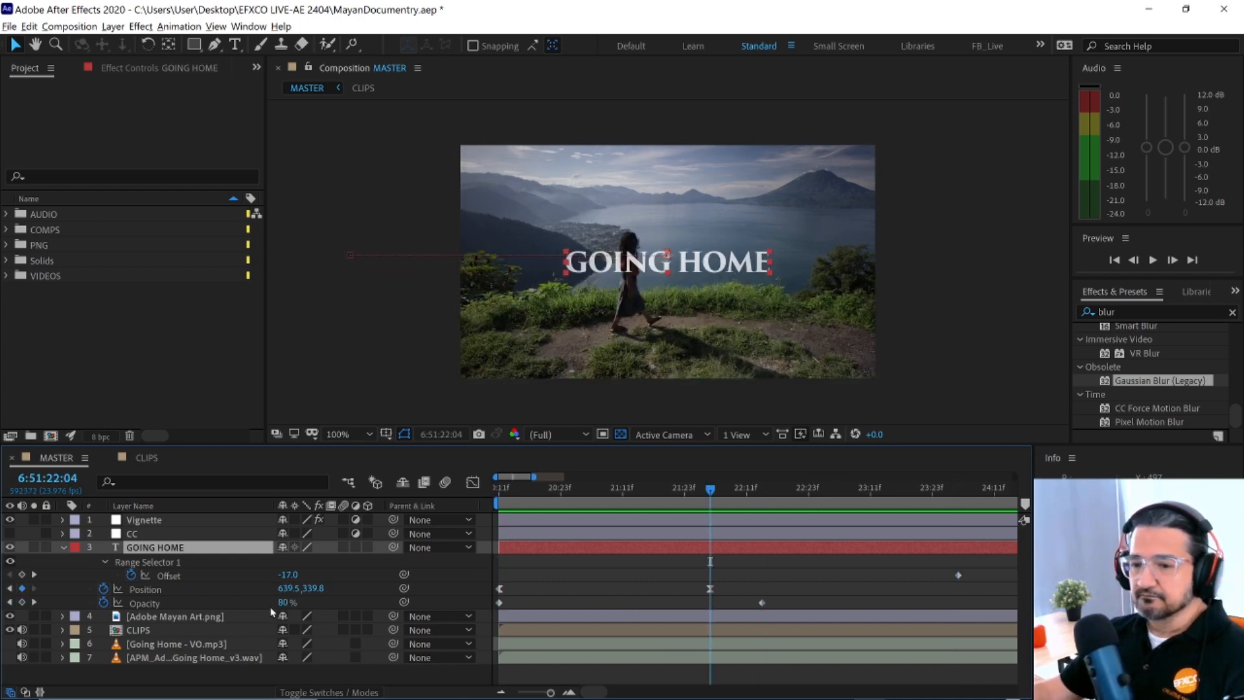
- Reveal GOING HOME's keyframed properties again, and nudge the last Position keyframe earlier and later by single frames, back to 6:51:22:04
click(63, 547)
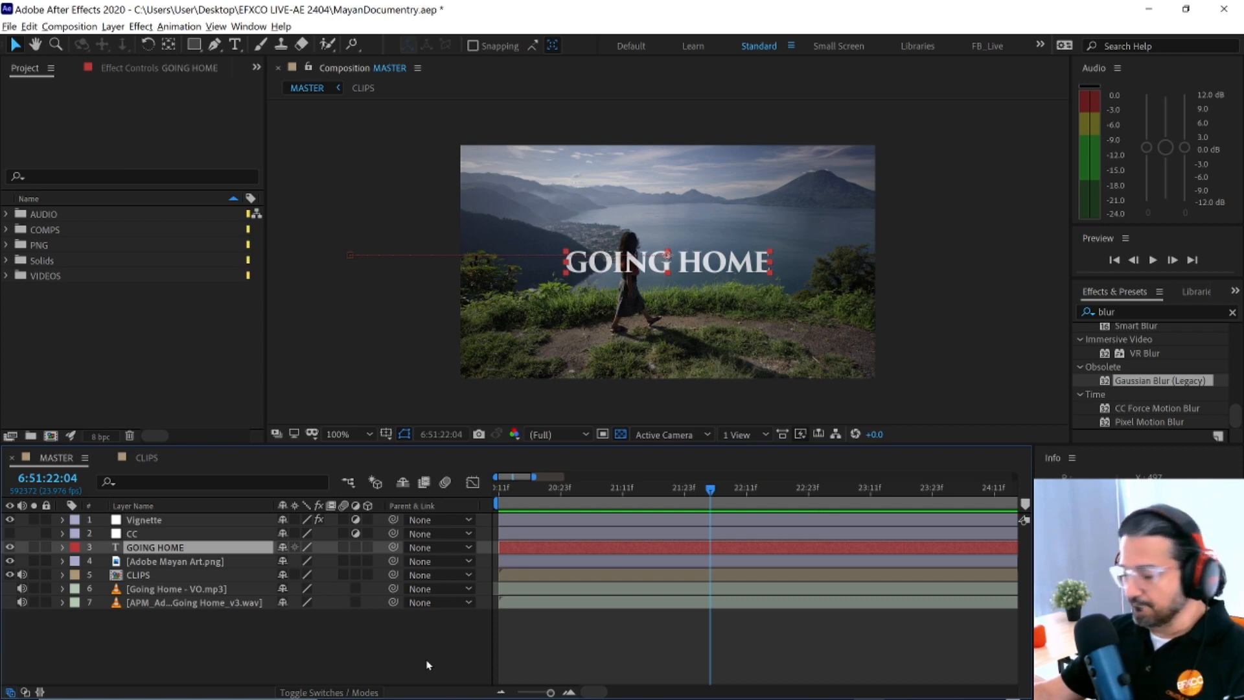
key(u)
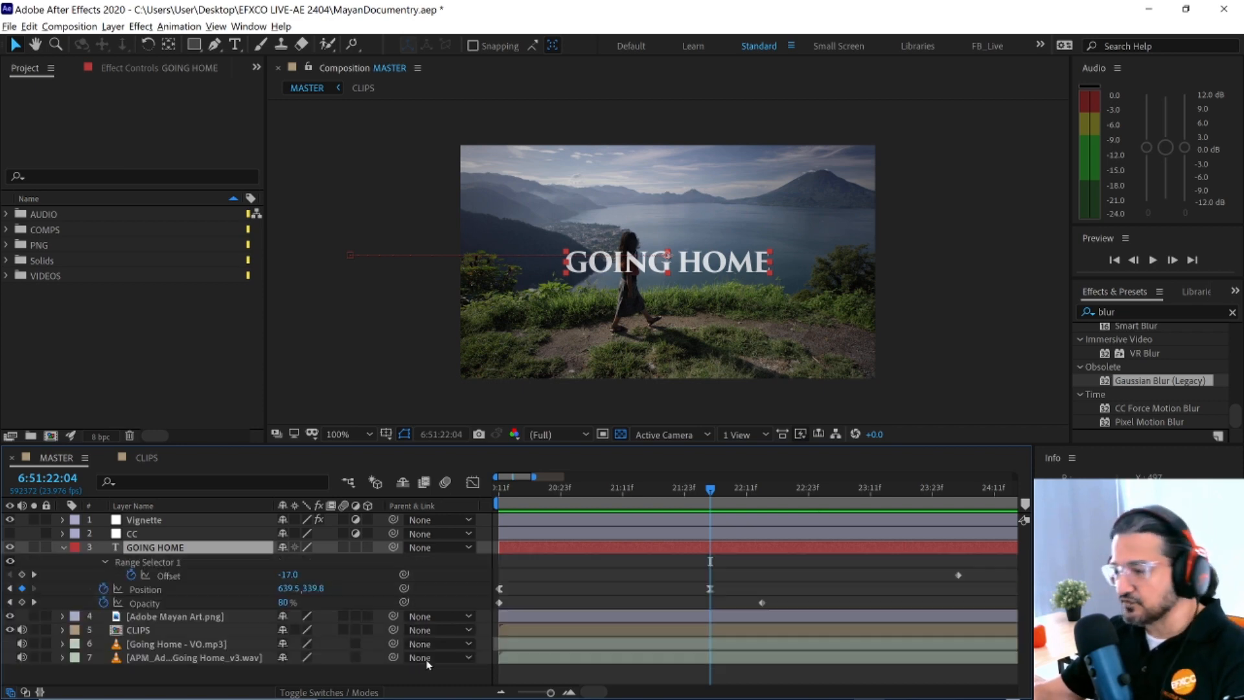
click(708, 588)
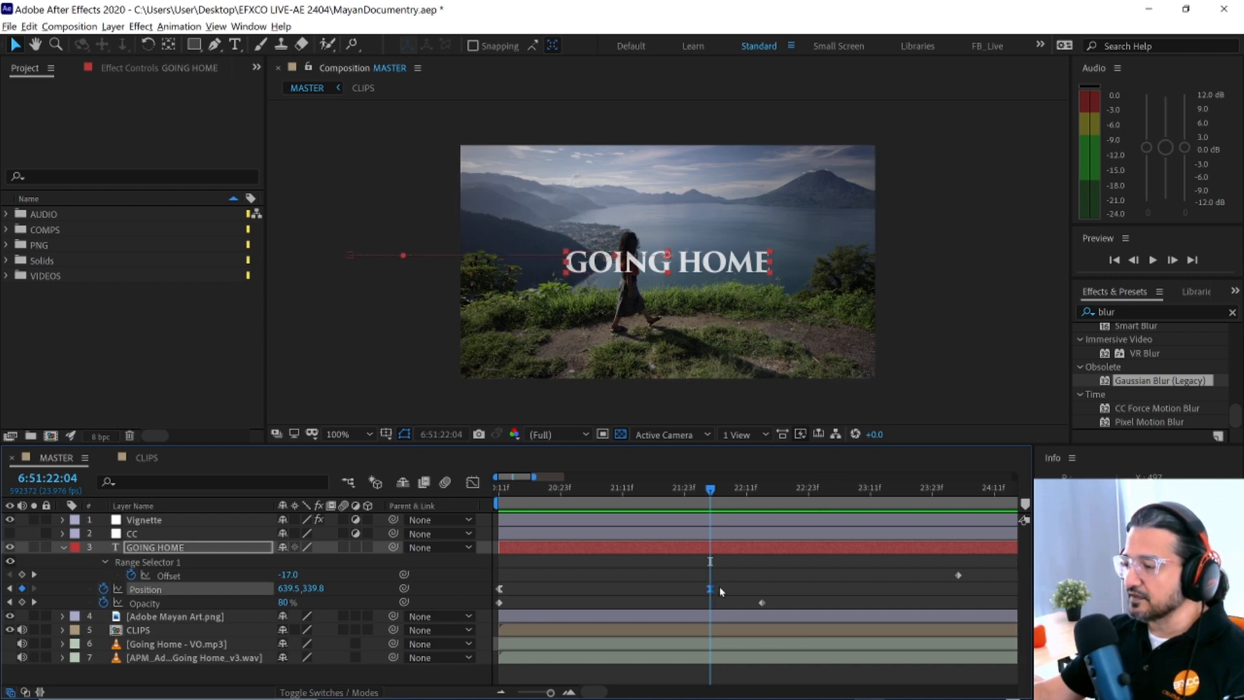
mouse_move(712, 589)
mouse_down()
mouse_move(689, 589)
mouse_move(710, 588)
mouse_up()
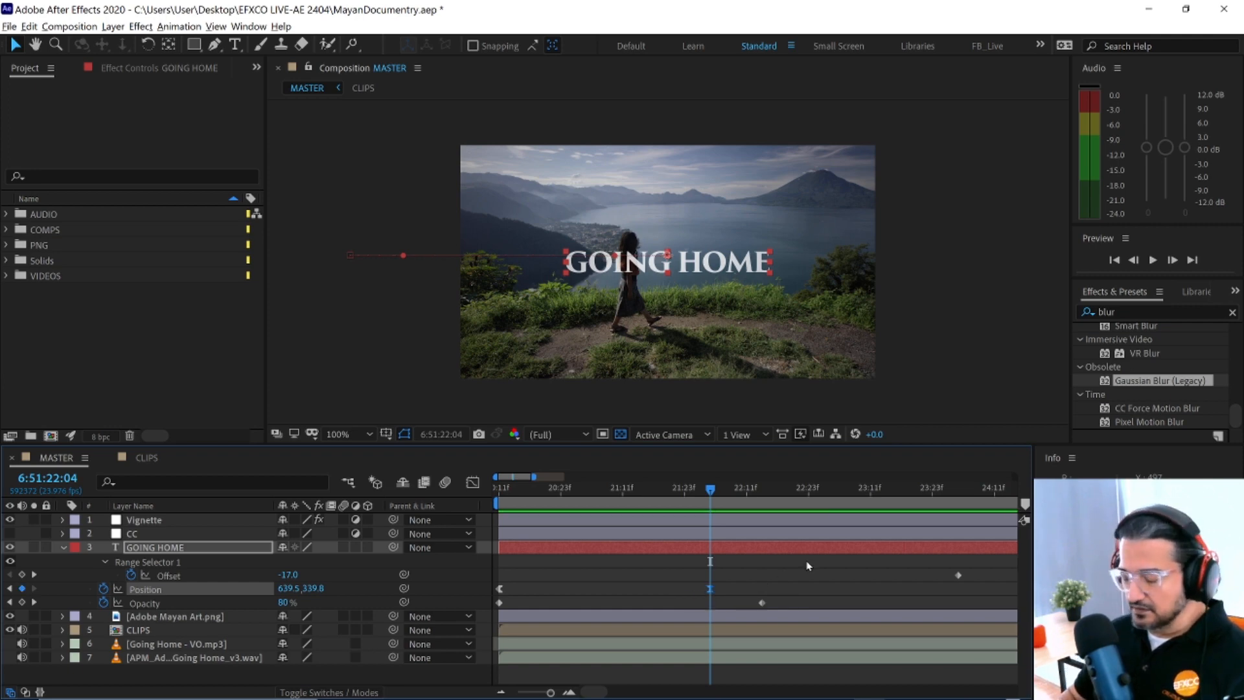
key(shift+Right)
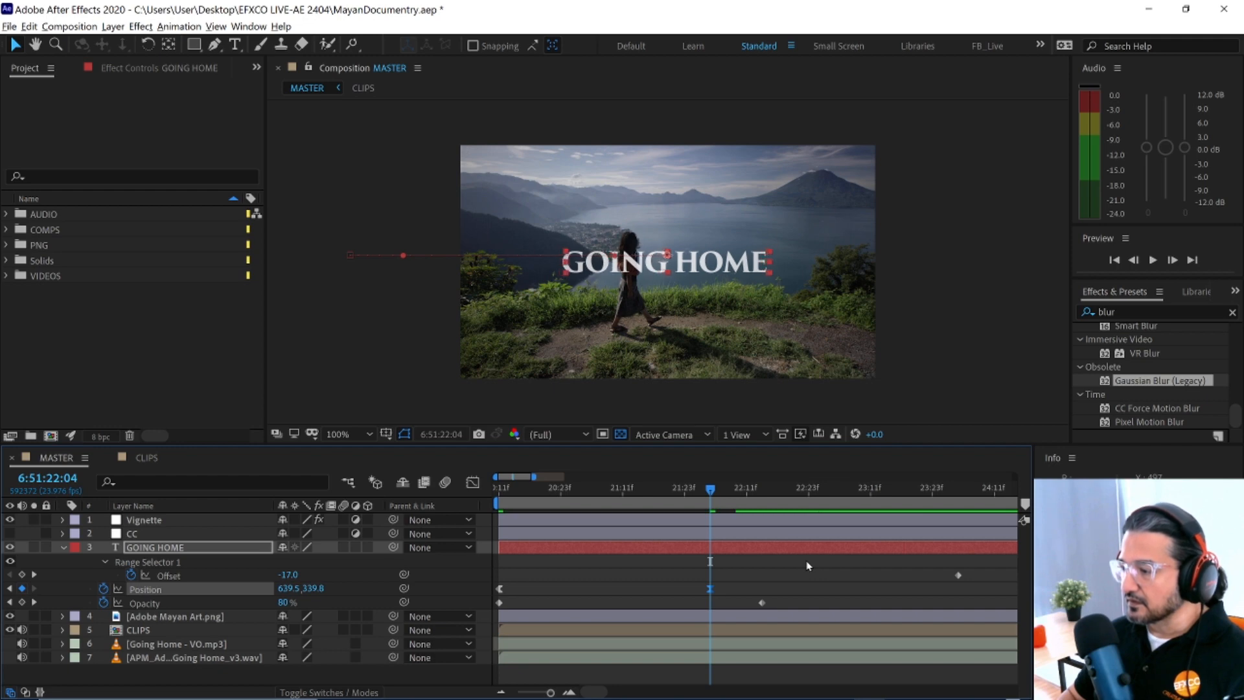
key(alt+Left)
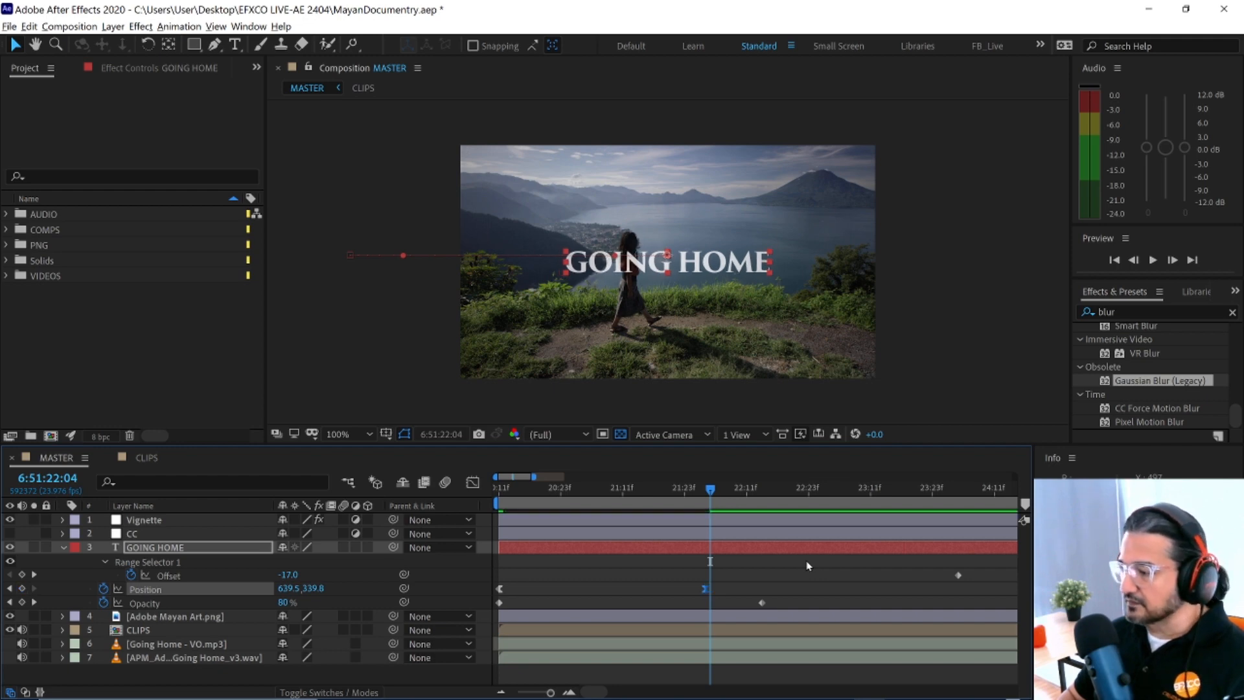
key(alt+Left)
key(alt+Left)
key(alt+Right)
key(alt+Right)
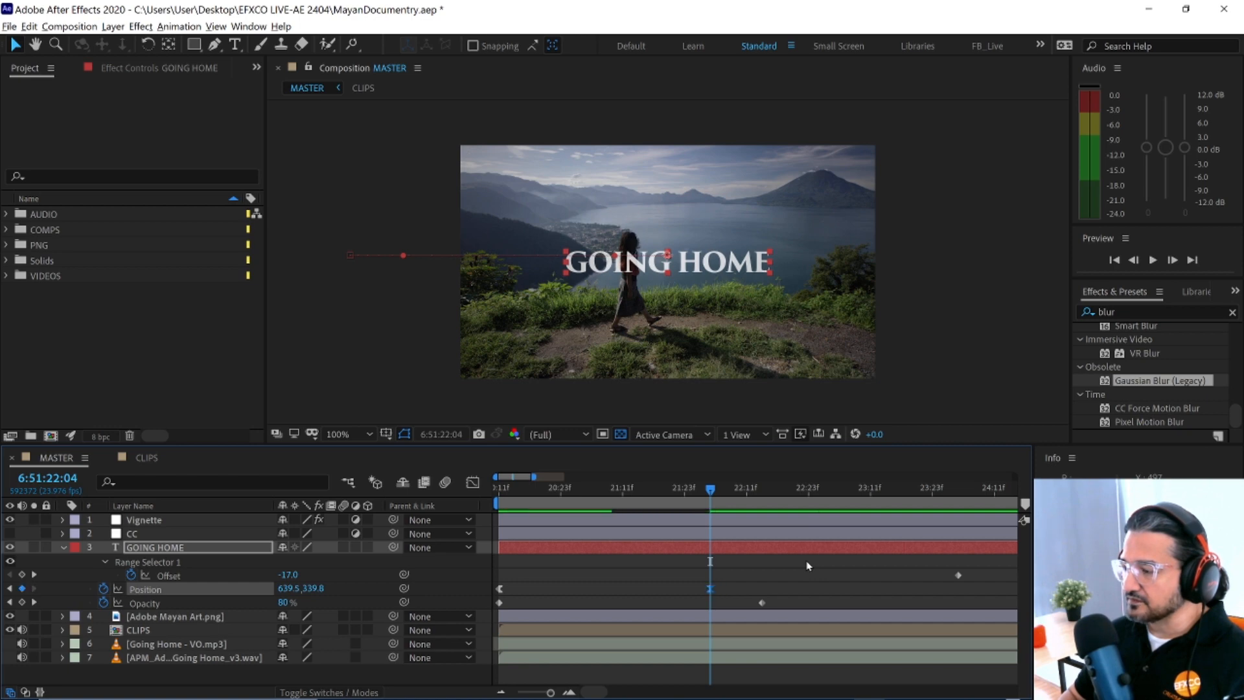
- Shift the selected Position keyframe earlier and later in ten-frame and single-frame increments, finishing at 6:51:22:04
key(alt+Left)
key(alt+Left)
key(alt+shift+Left)
key(alt+shift+Right)
key(alt+shift+Right)
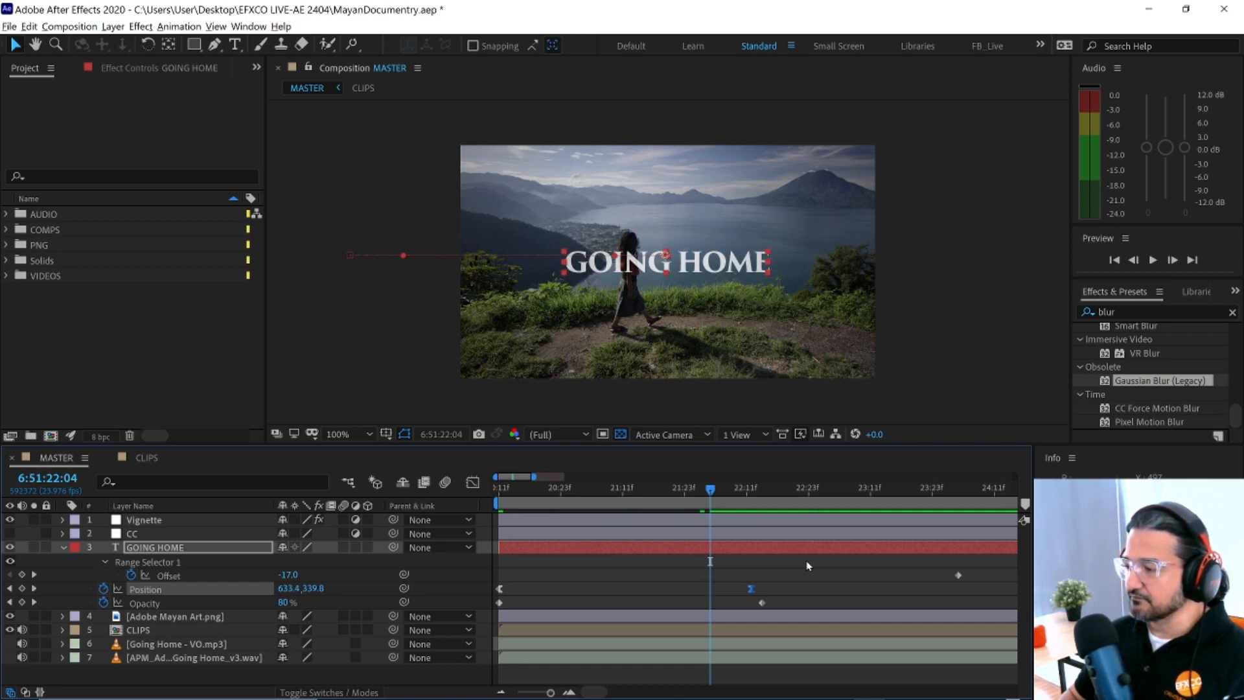
key(alt+shift+Left)
key(alt+Right)
key(alt+Right)
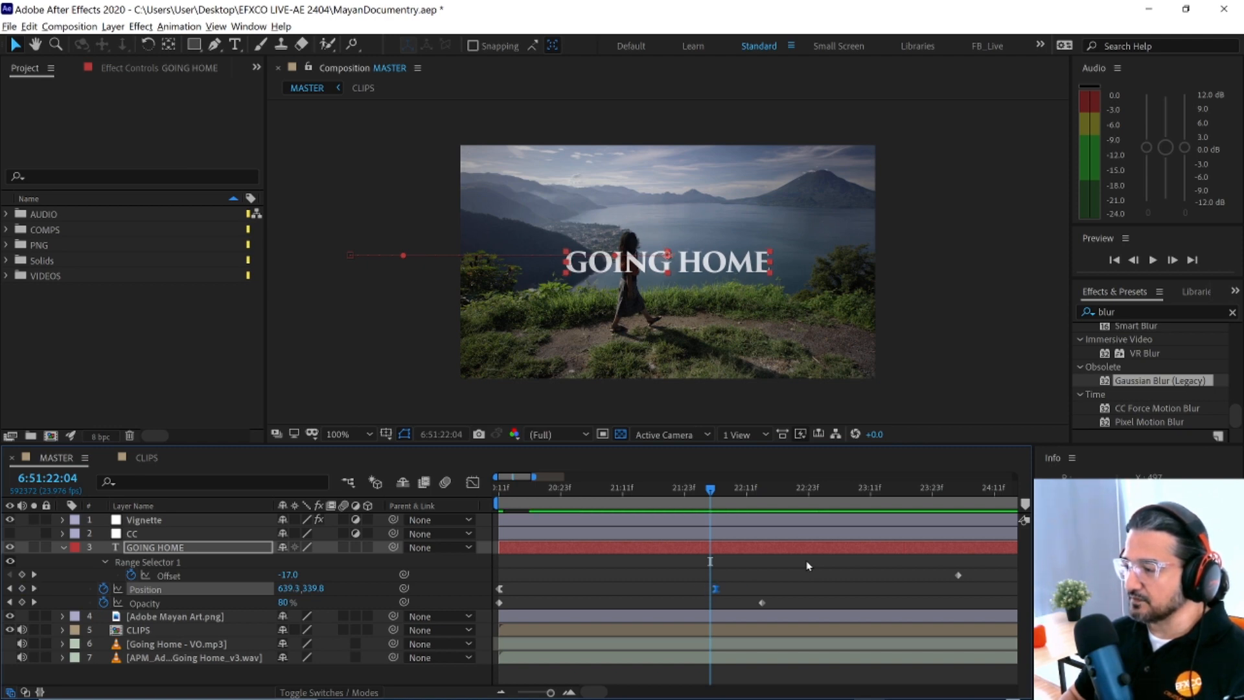
key(alt+Right)
key(alt+Left)
key(alt+Left)
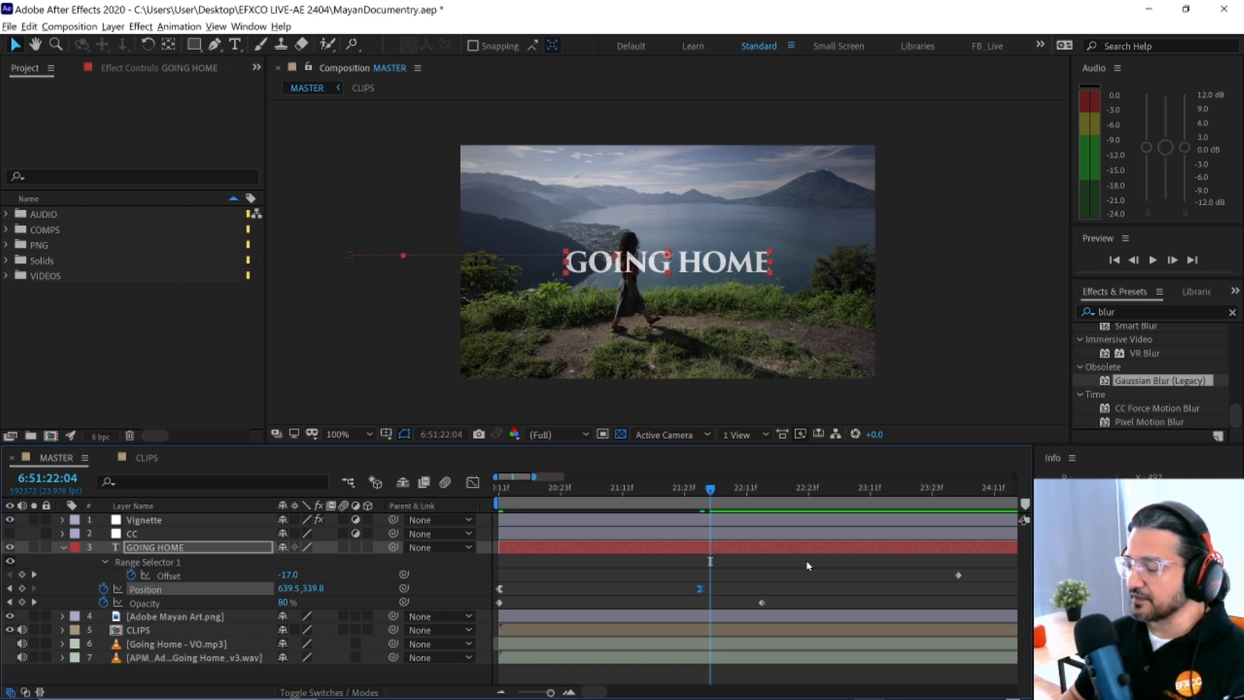
key(alt+Right)
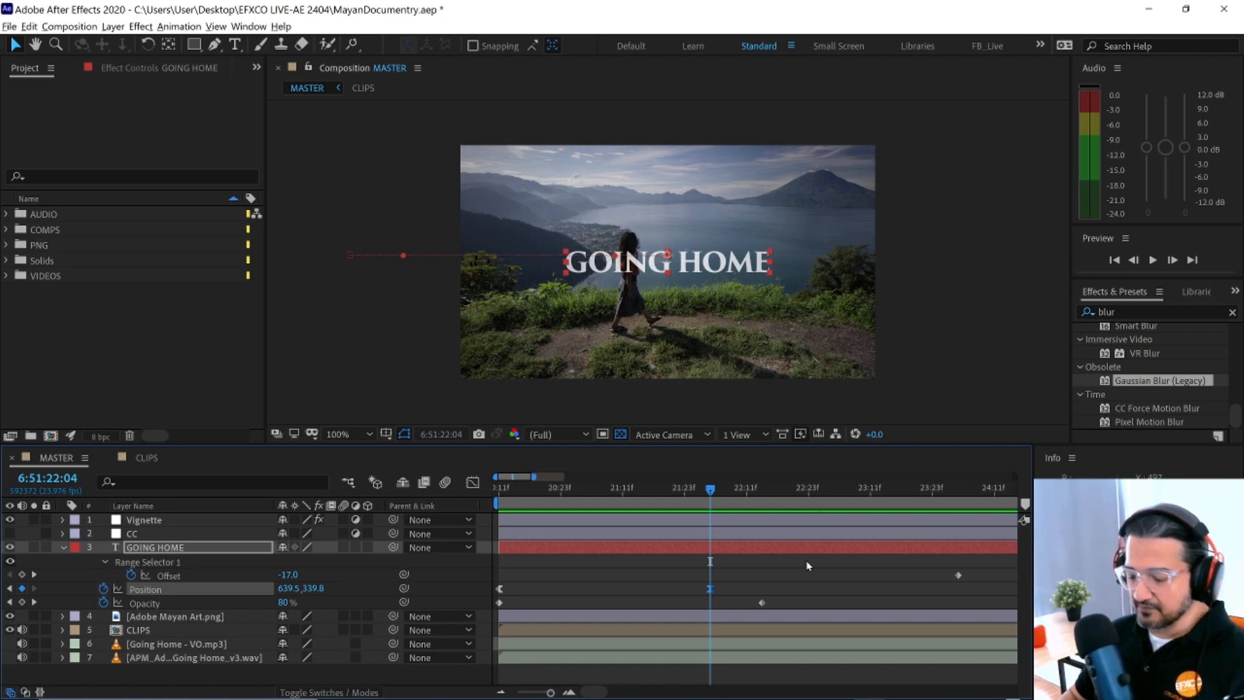
key(alt+Right)
key(alt+Right)
key(alt+Left)
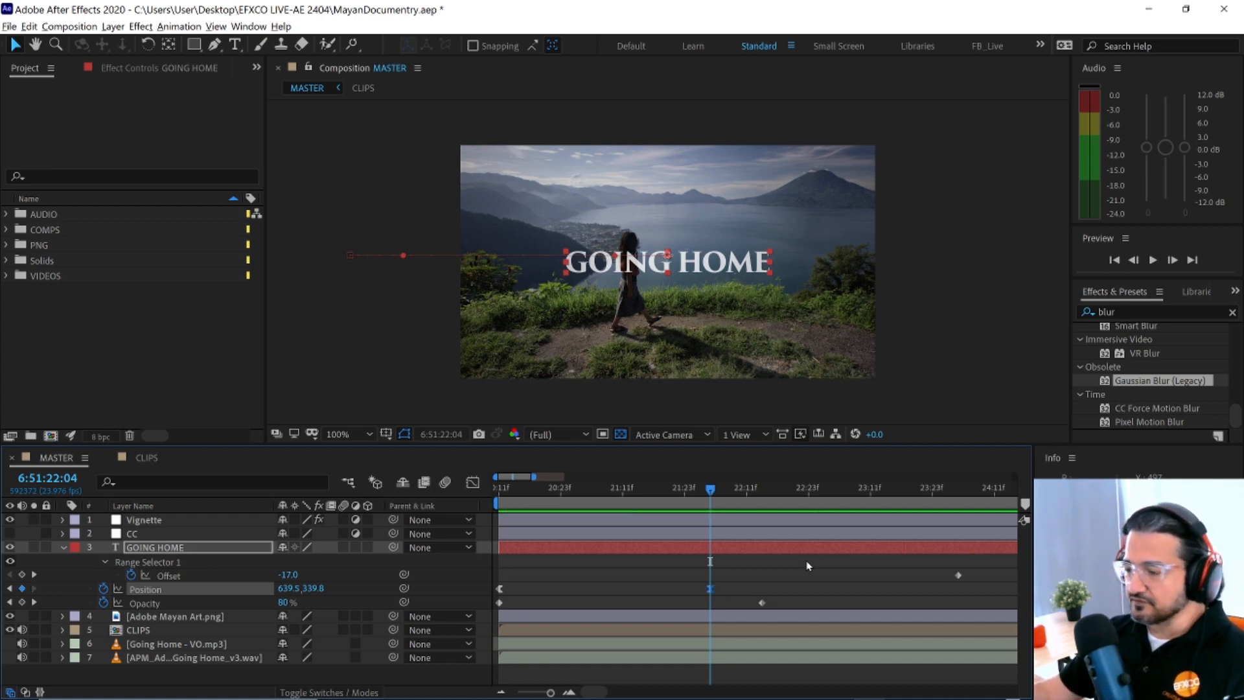
- Select the last Position and Opacity keyframes of GOING HOME together, and collapse the layer, leaving nothing selected
drag(688, 571, 775, 605)
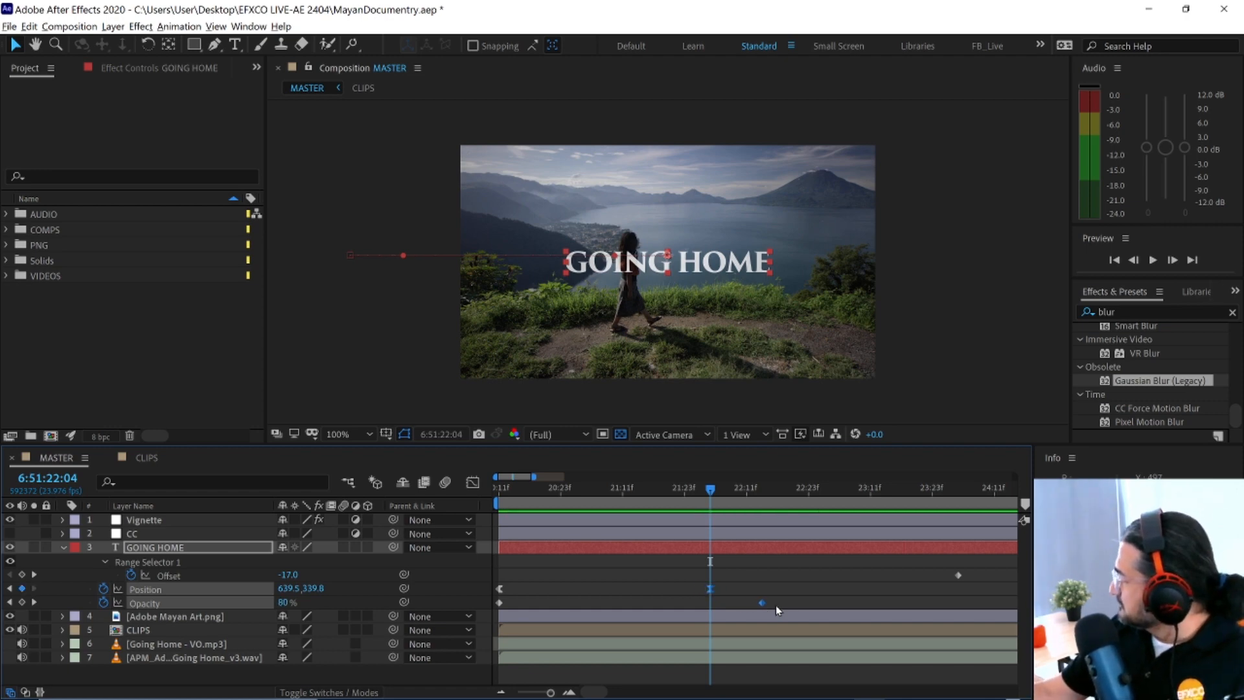
click(63, 548)
click(185, 657)
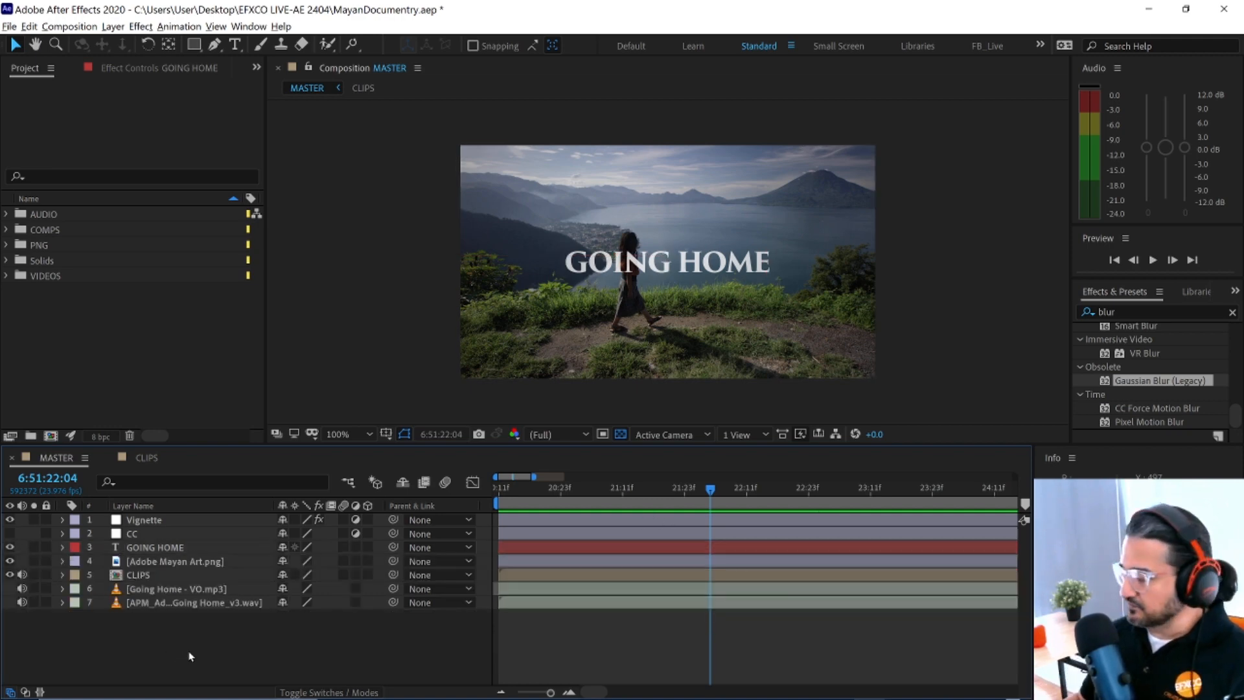
- Trim the out point of the Going Home - VO.mp3 layer to 6:51:22:04
key(KP_6)
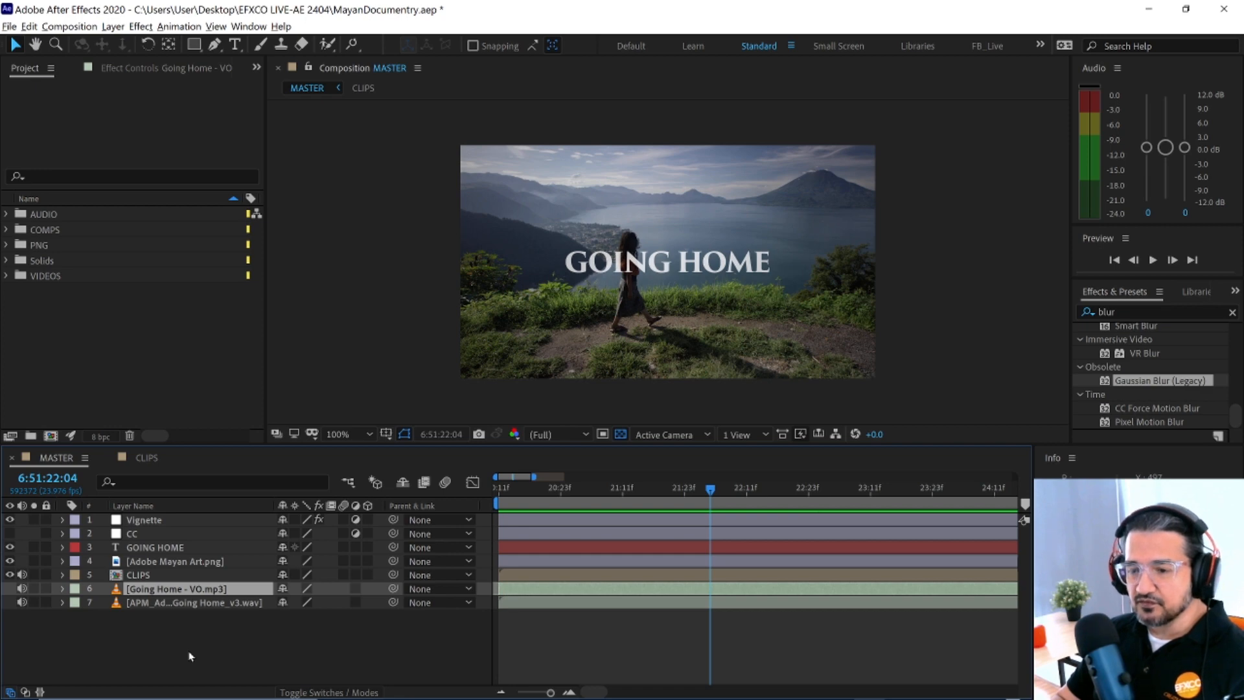
key(alt+bracketright)
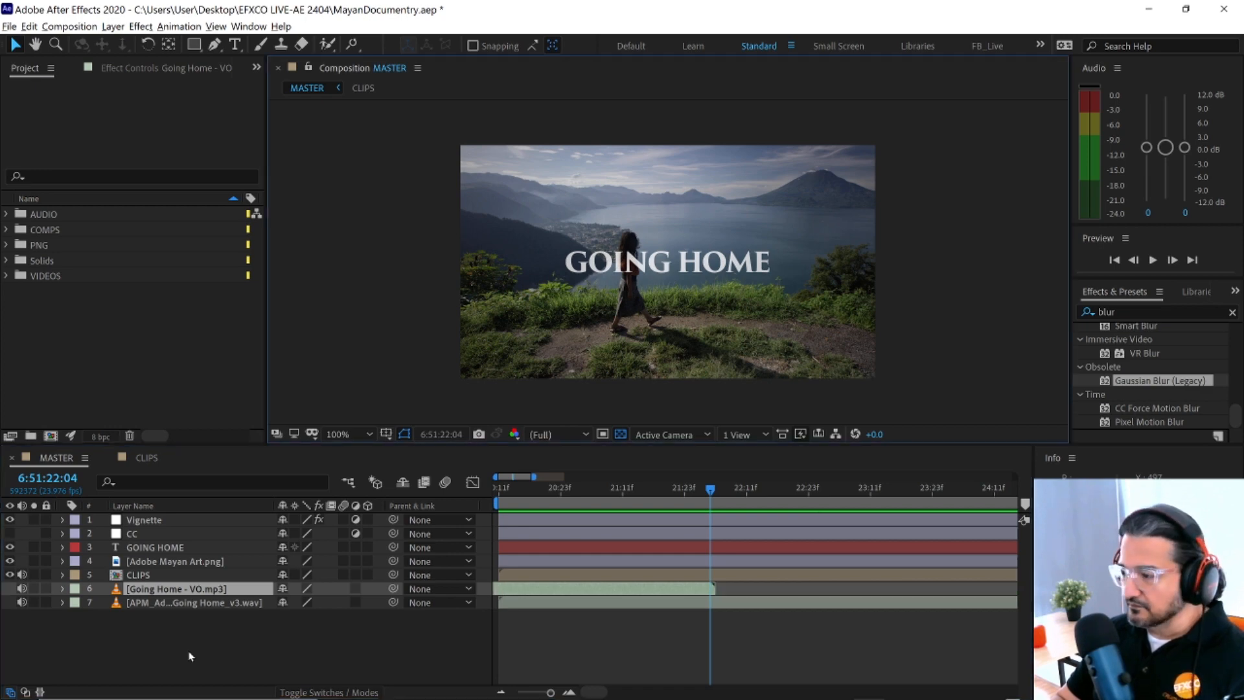
- Move the Going Home - VO.mp3 layer up and down the layer stack one level at a time, finishing directly below CLIPS
key(ctrl+bracketright)
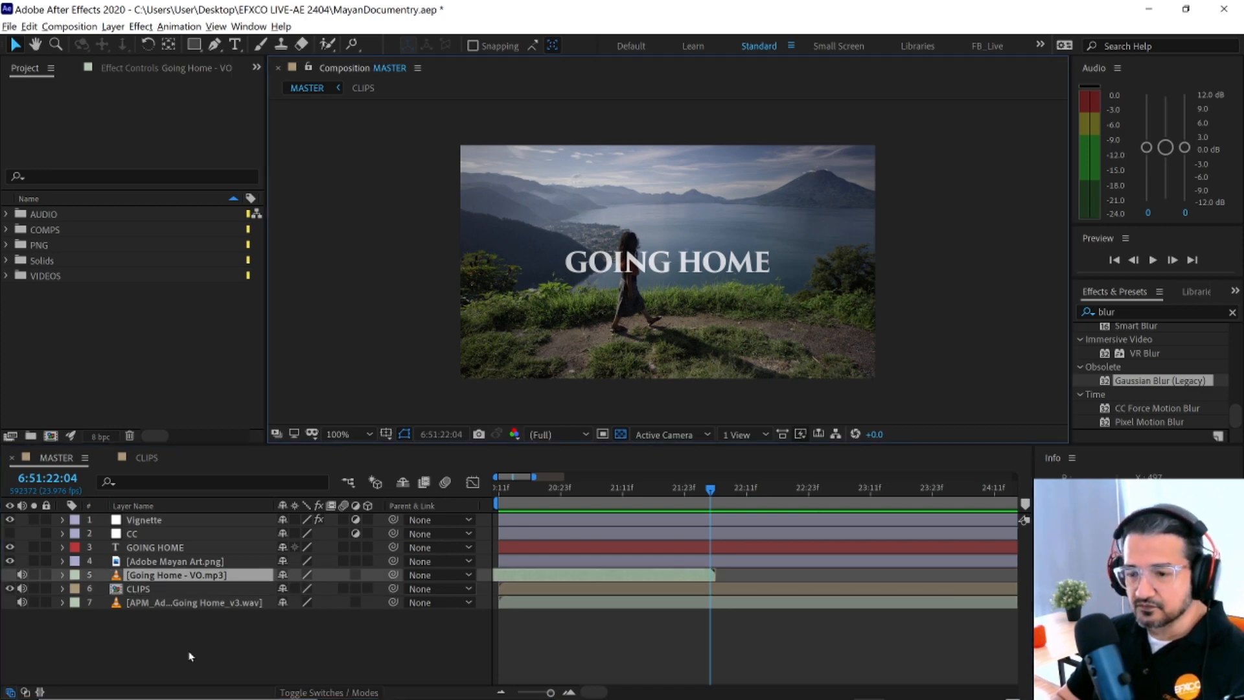
key(ctrl+bracketright)
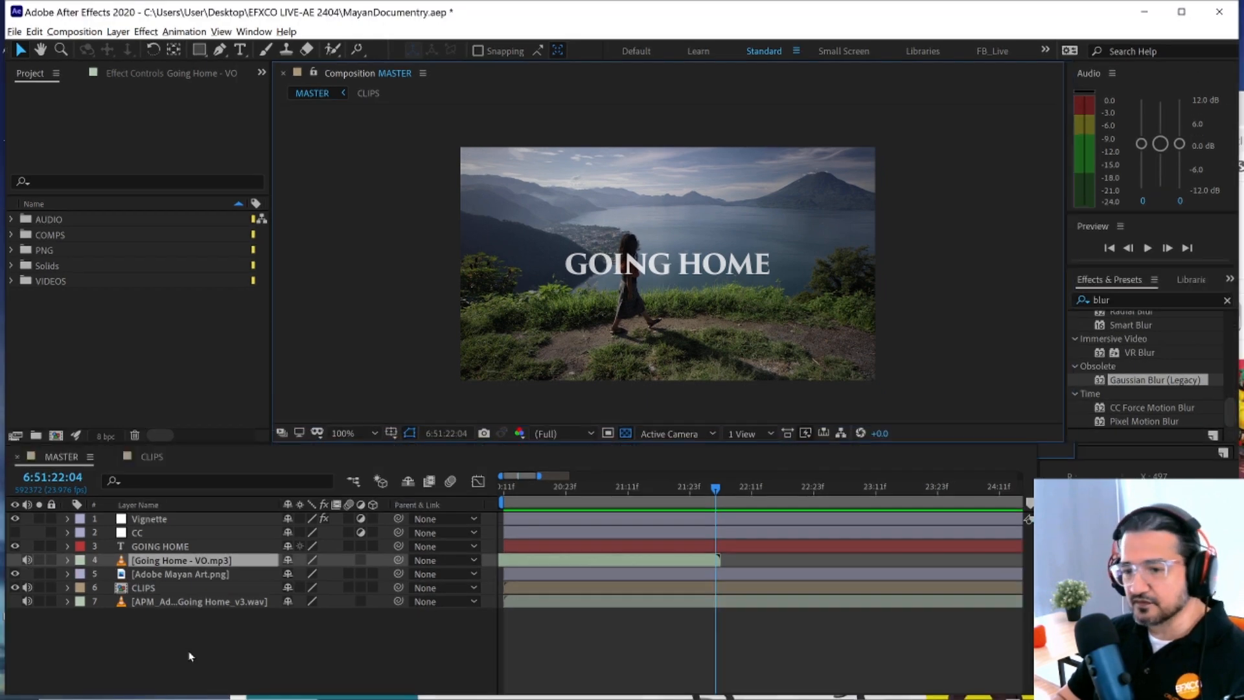
key(ctrl+bracketright)
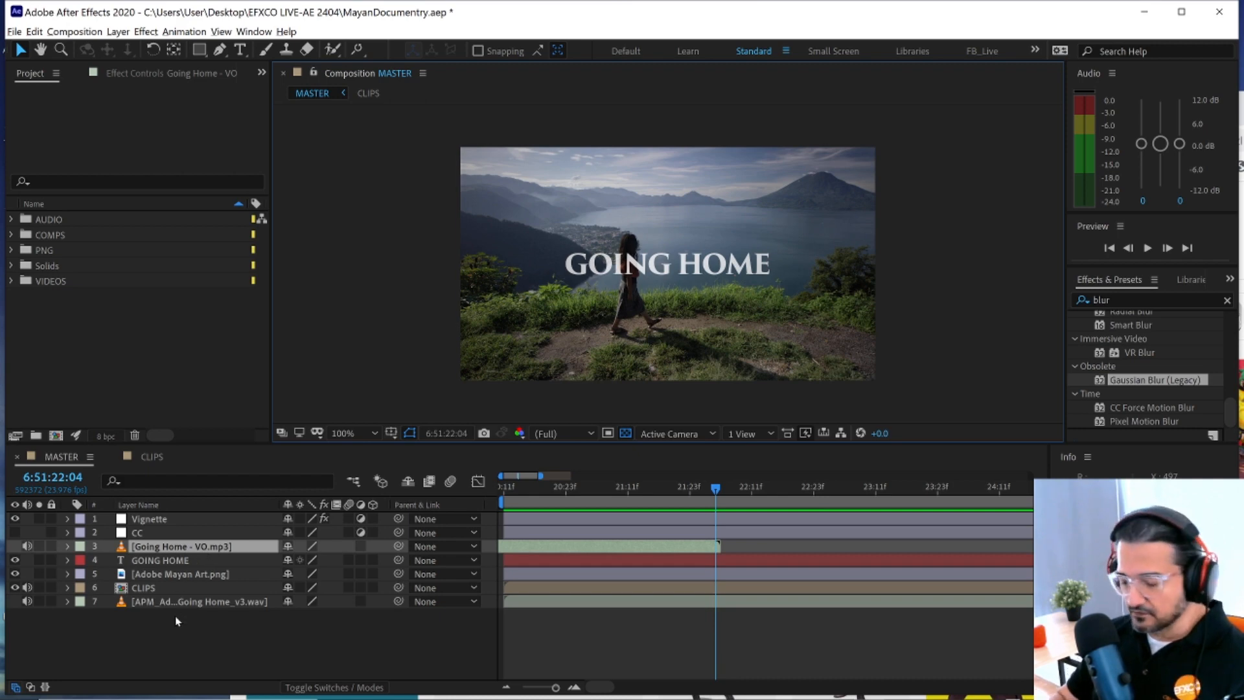
key(ctrl+bracketright)
key(ctrl+bracketleft)
key(ctrl+bracketleft)
key(ctrl+bracketleft)
key(ctrl+bracketleft)
key(ctrl+bracketleft)
key(ctrl+bracketright)
key(ctrl+bracketright)
key(ctrl+bracketright)
key(ctrl+bracketleft)
key(ctrl+bracketleft)
key(ctrl+bracketright)
key(ctrl+bracketright)
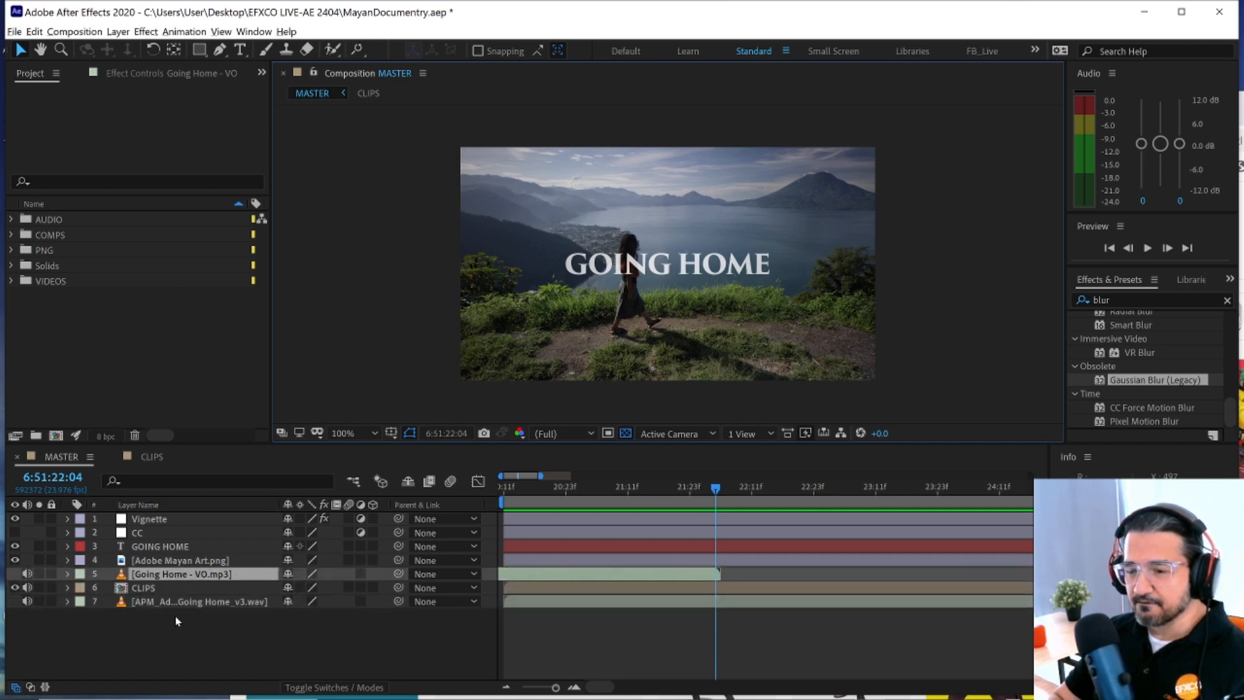
key(ctrl+bracketleft)
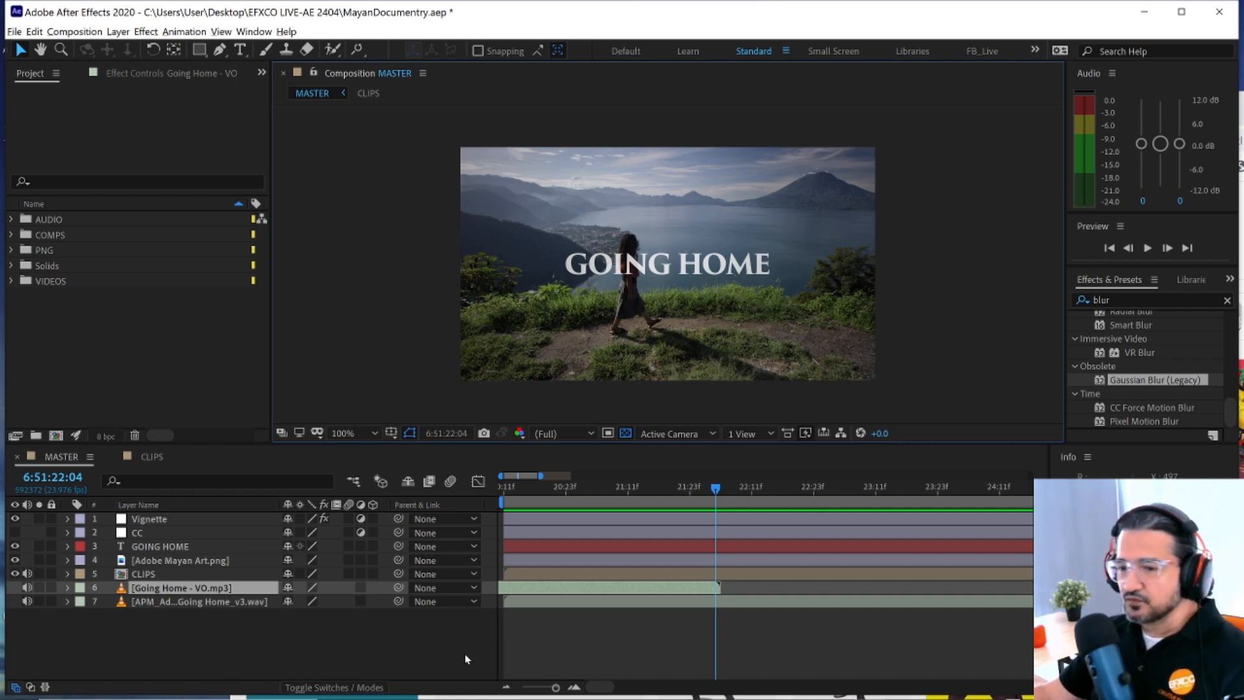
- Split the Vignette layer at 6:51:21:08
drag(716, 492, 613, 507)
click(182, 521)
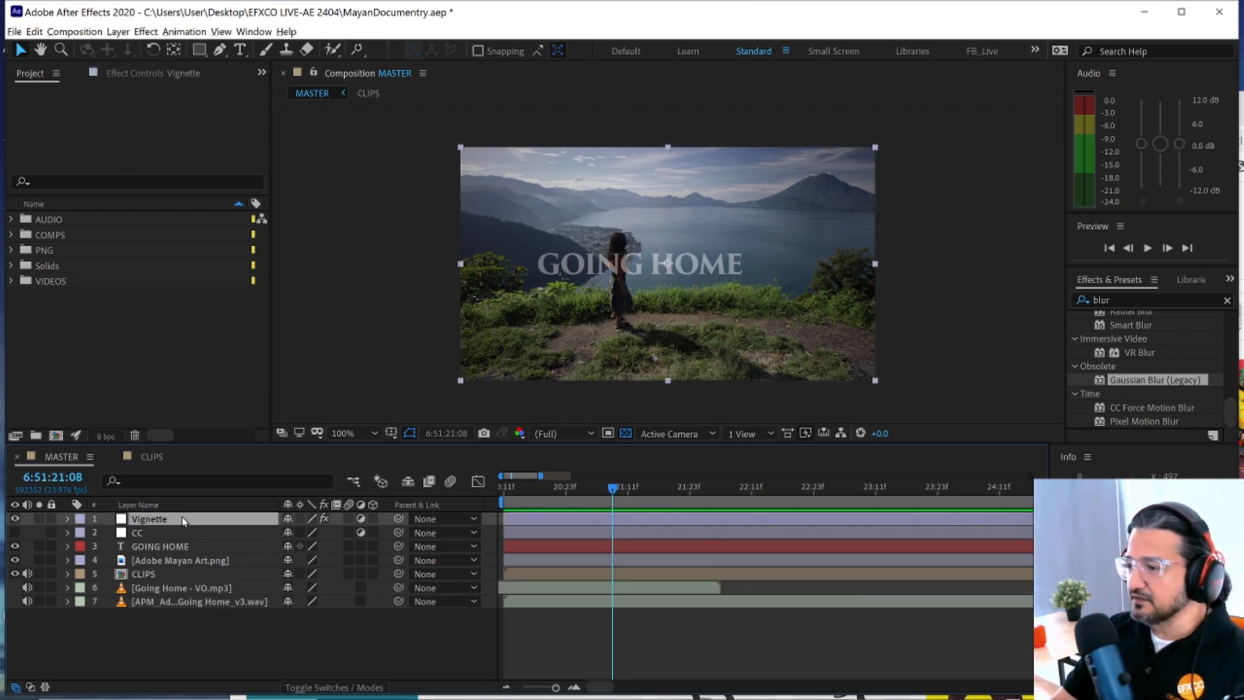
key(ctrl+shift+d)
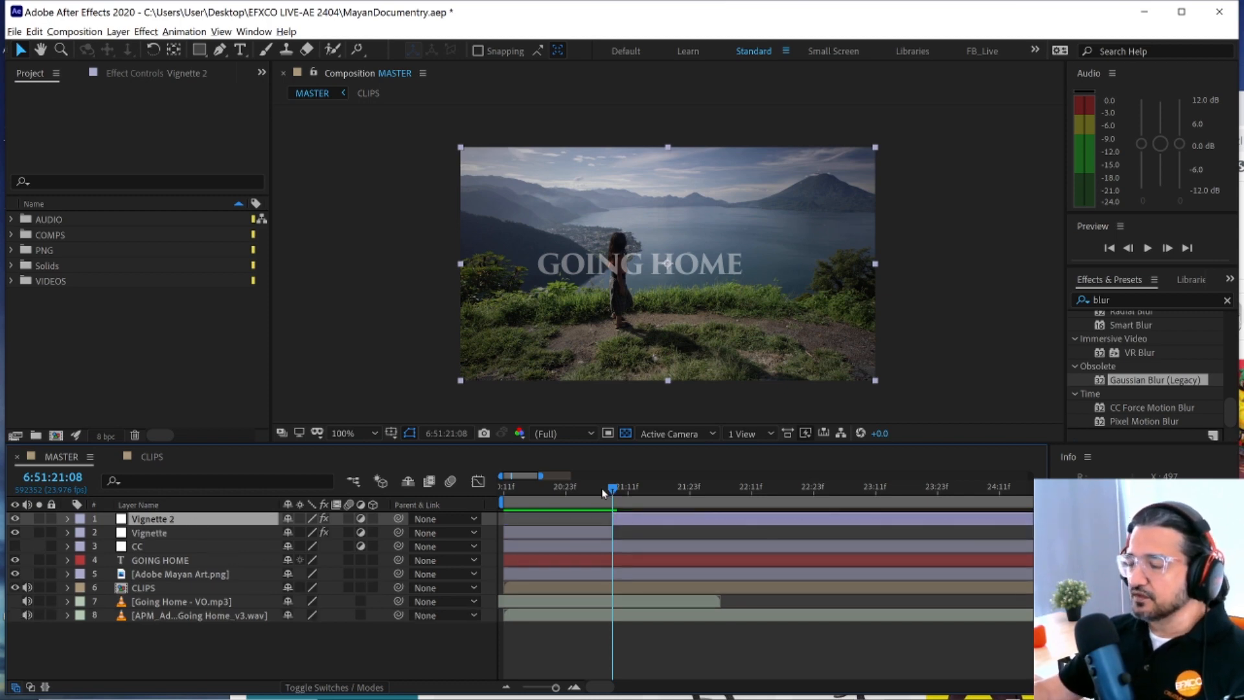
- Examine the two Vignette segments by selecting each in turn, with the current time at 6:51:20:21 and 6:51:21:03
drag(612, 489, 556, 489)
click(565, 533)
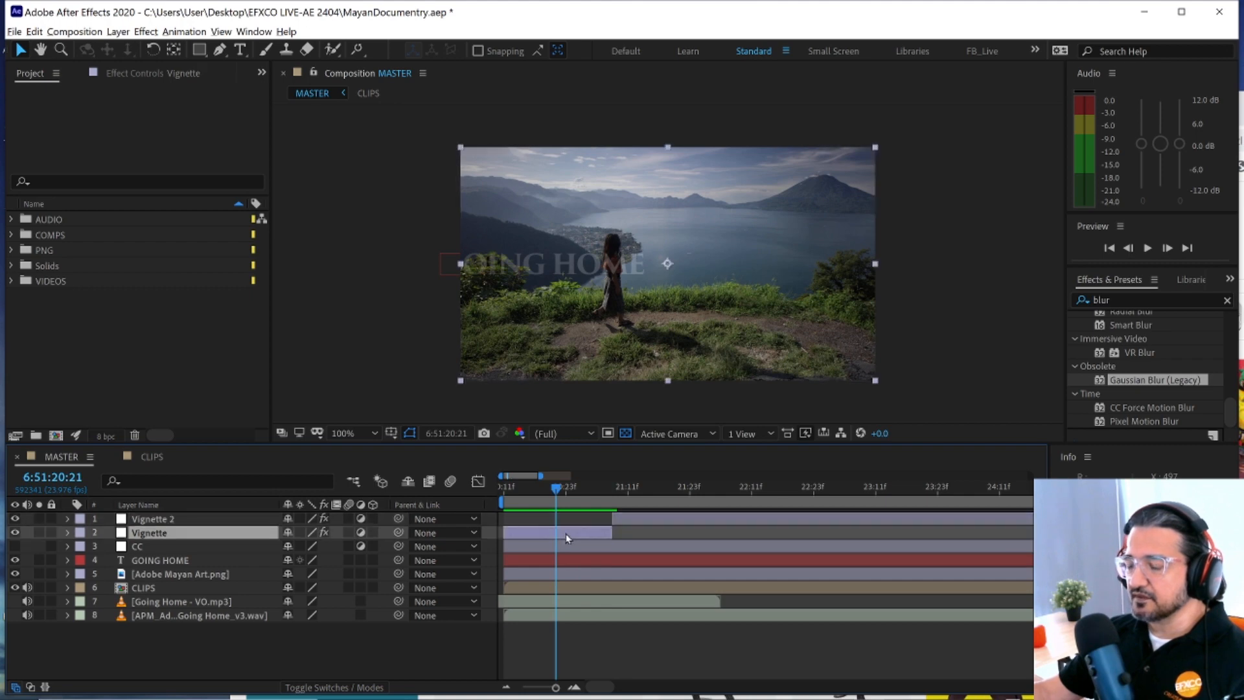
click(643, 519)
drag(556, 489, 586, 494)
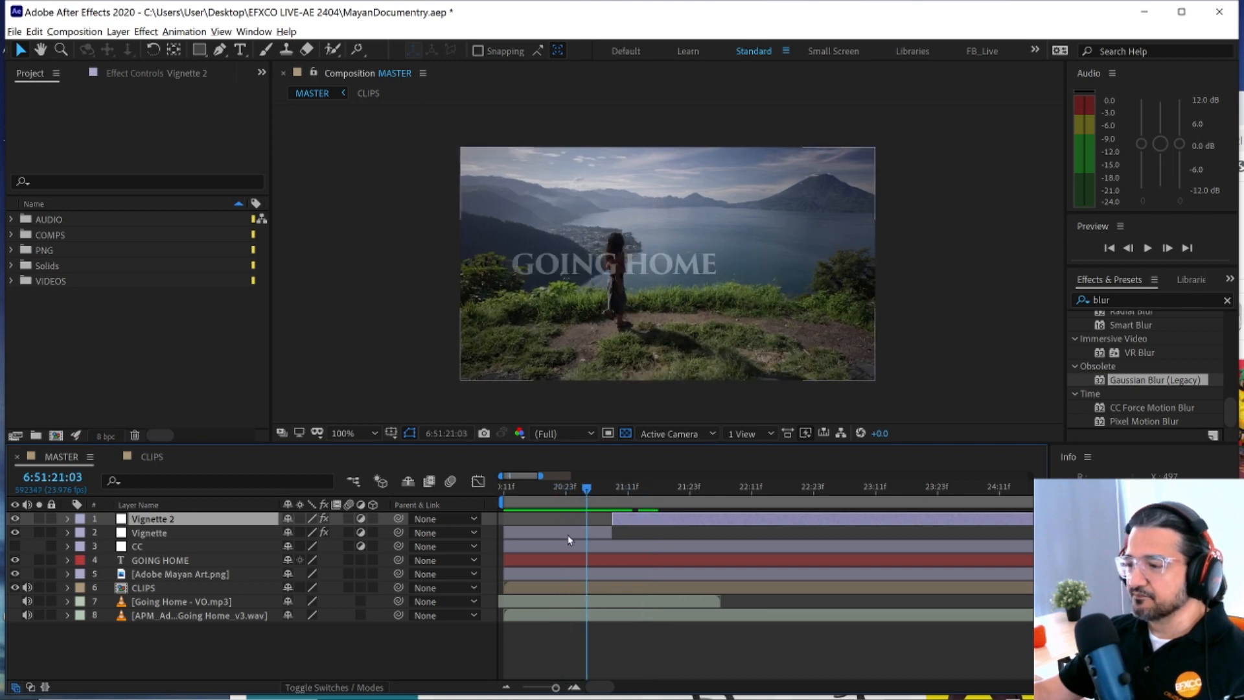
click(567, 534)
- Delete the later Vignette segment, and undo both the deletion and the split
click(627, 520)
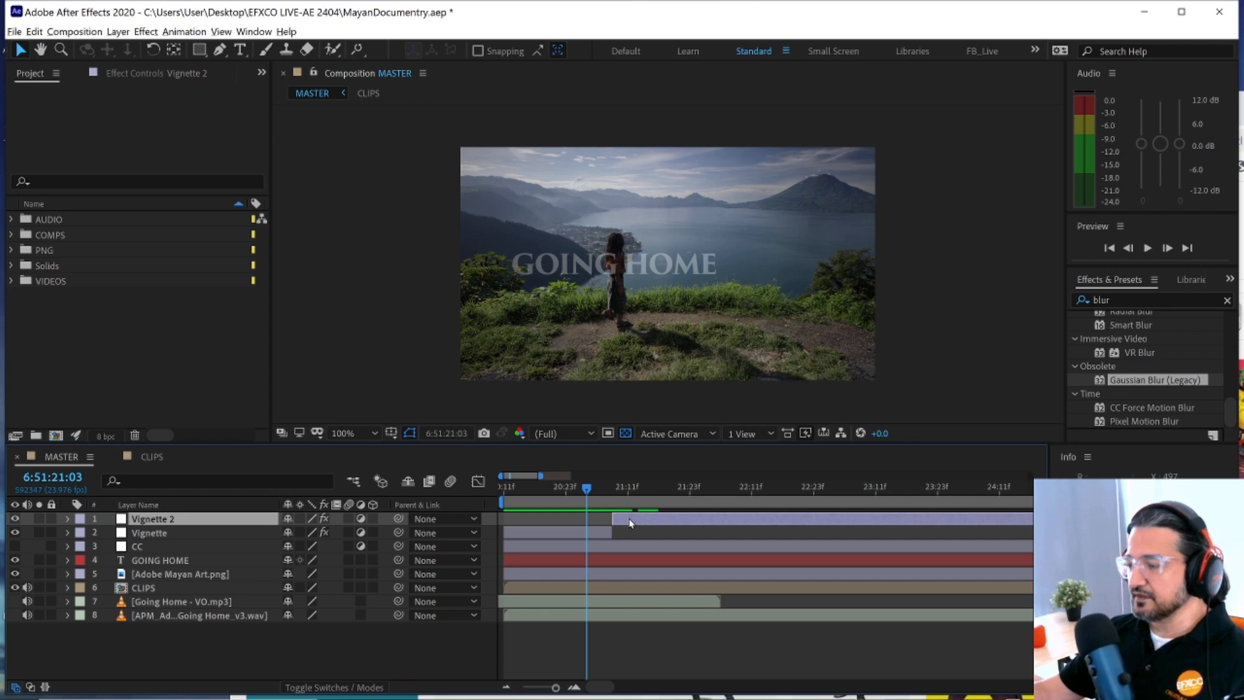
key(Delete)
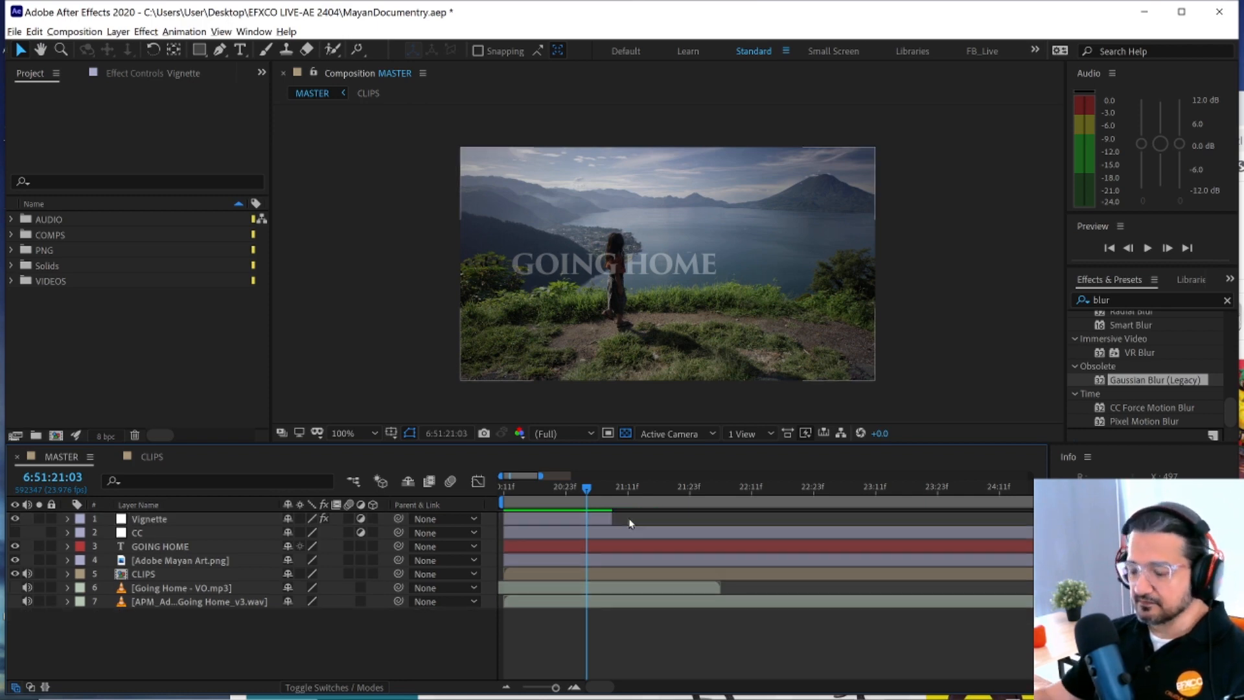
key(ctrl+z)
key(ctrl+z)
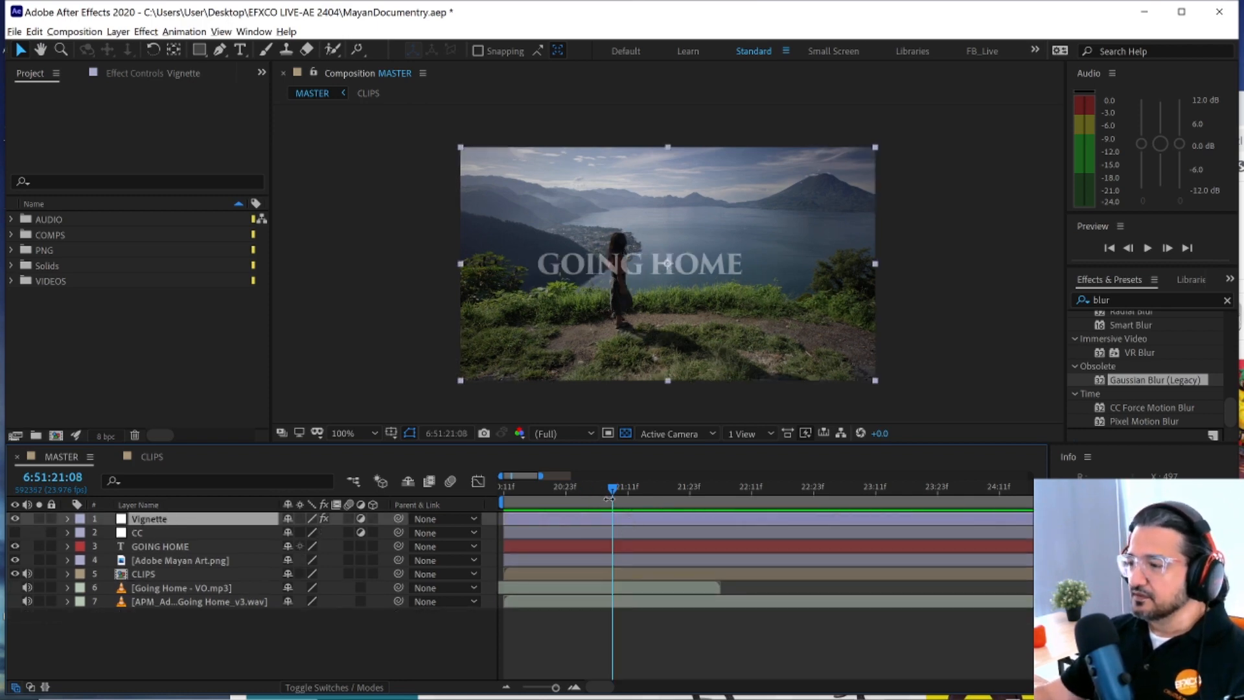
- Split the Vignette layer at 6:51:21:11
mouse_move(612, 490)
mouse_down()
mouse_move(641, 492)
mouse_move(628, 493)
mouse_up()
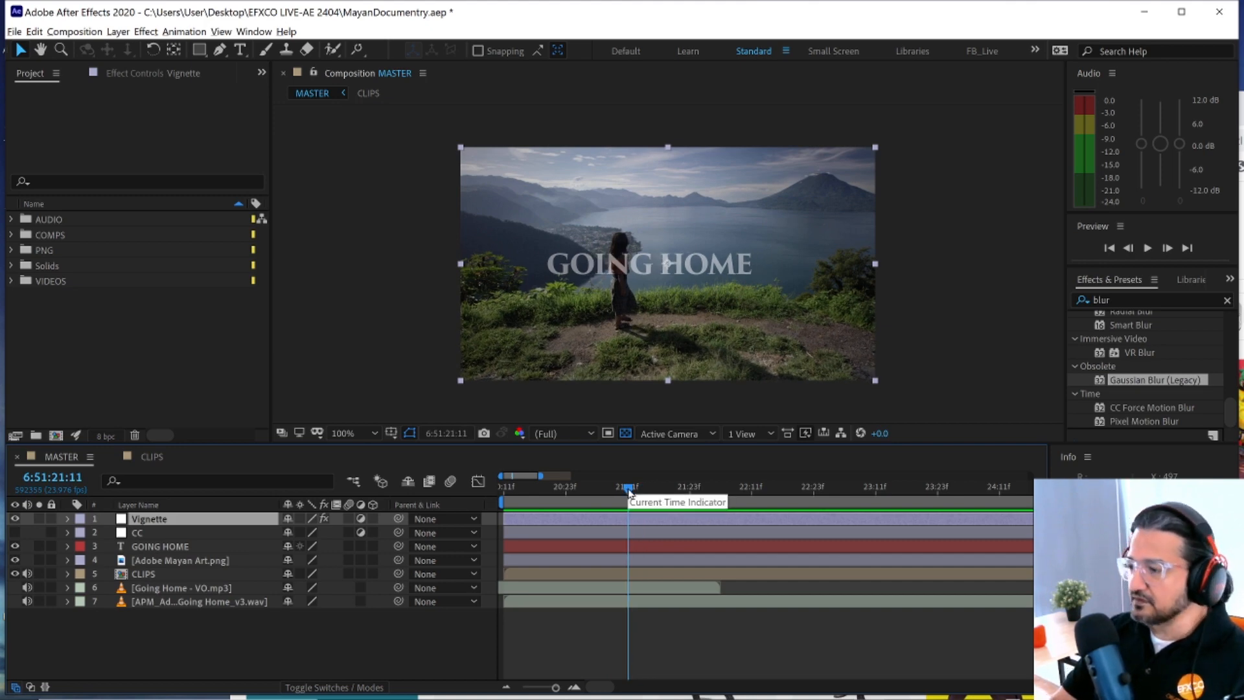
key(ctrl+shift+d)
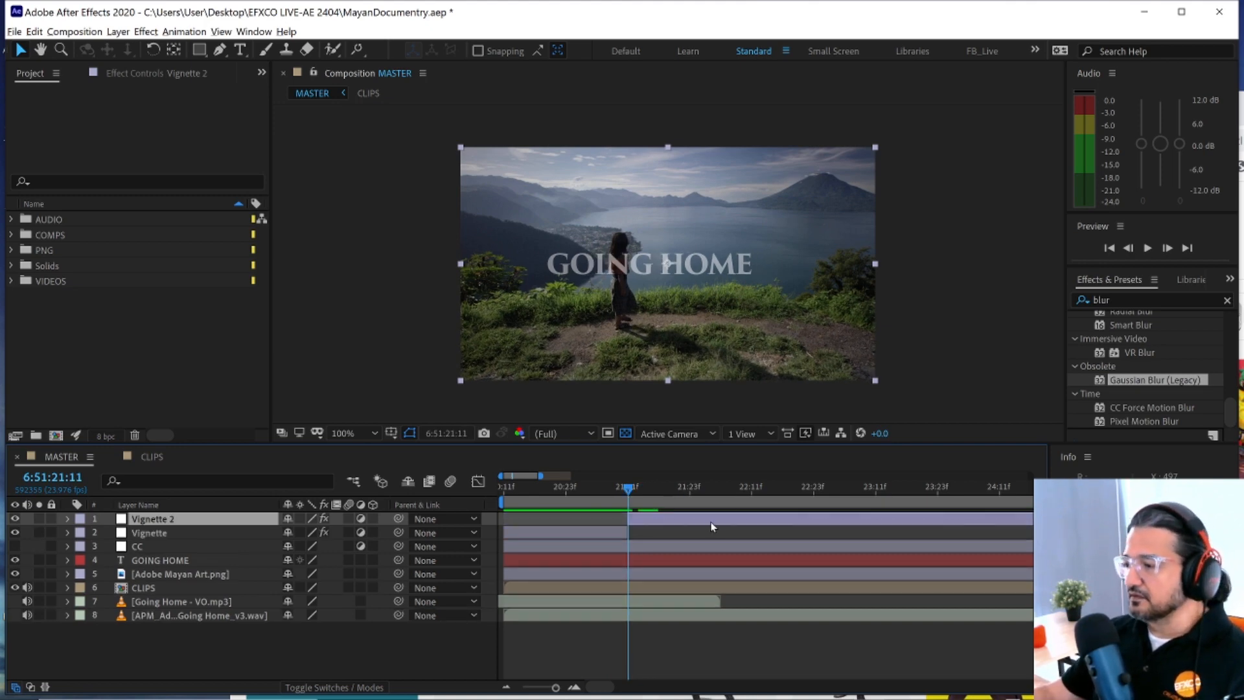
- Delete the Vignette 2 layer from the MASTER composition and undo the deletion
key(Delete)
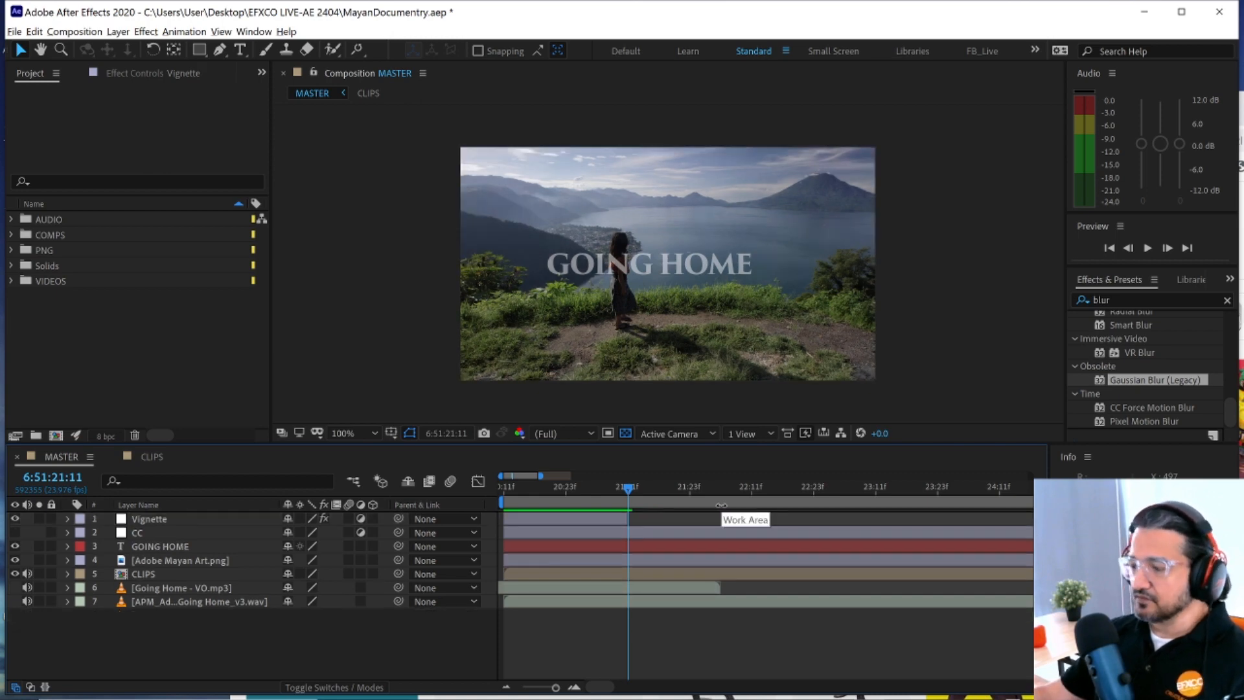
key(ctrl+z)
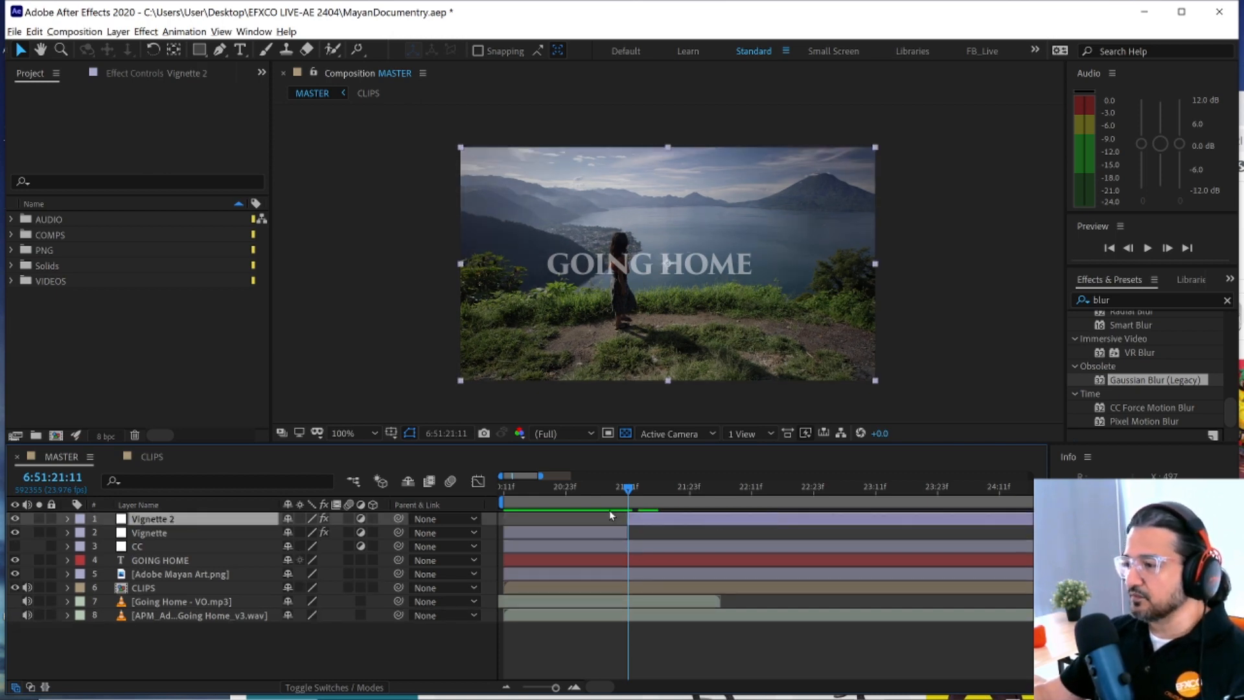
- Move the current time to 6:51:21:02 and extend the work area past the end of the GOING HOME title
drag(628, 494, 581, 496)
click(574, 531)
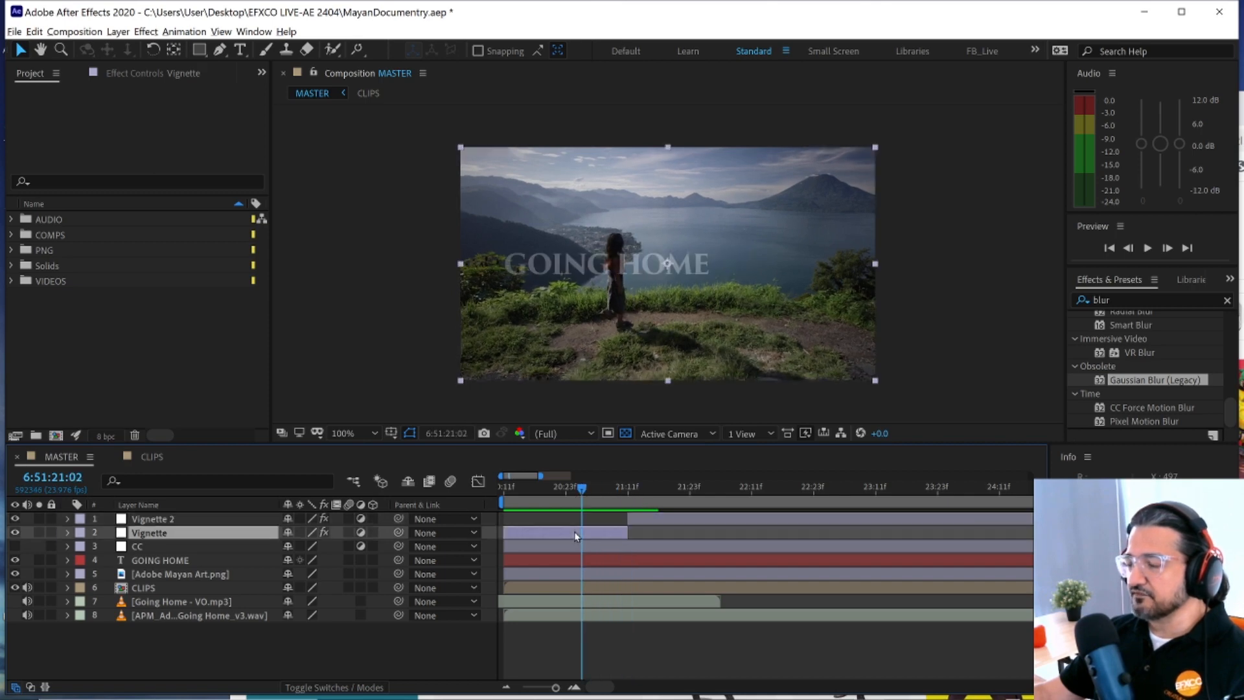
click(660, 520)
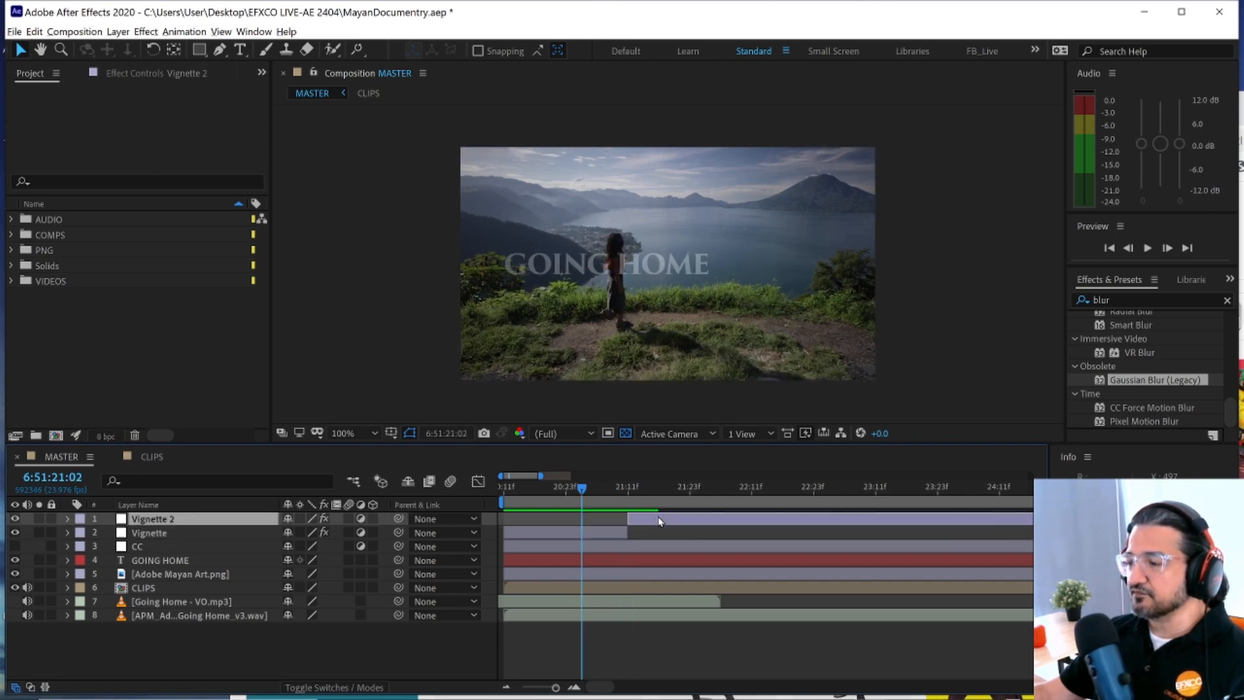
drag(543, 475, 586, 476)
drag(949, 501, 1013, 501)
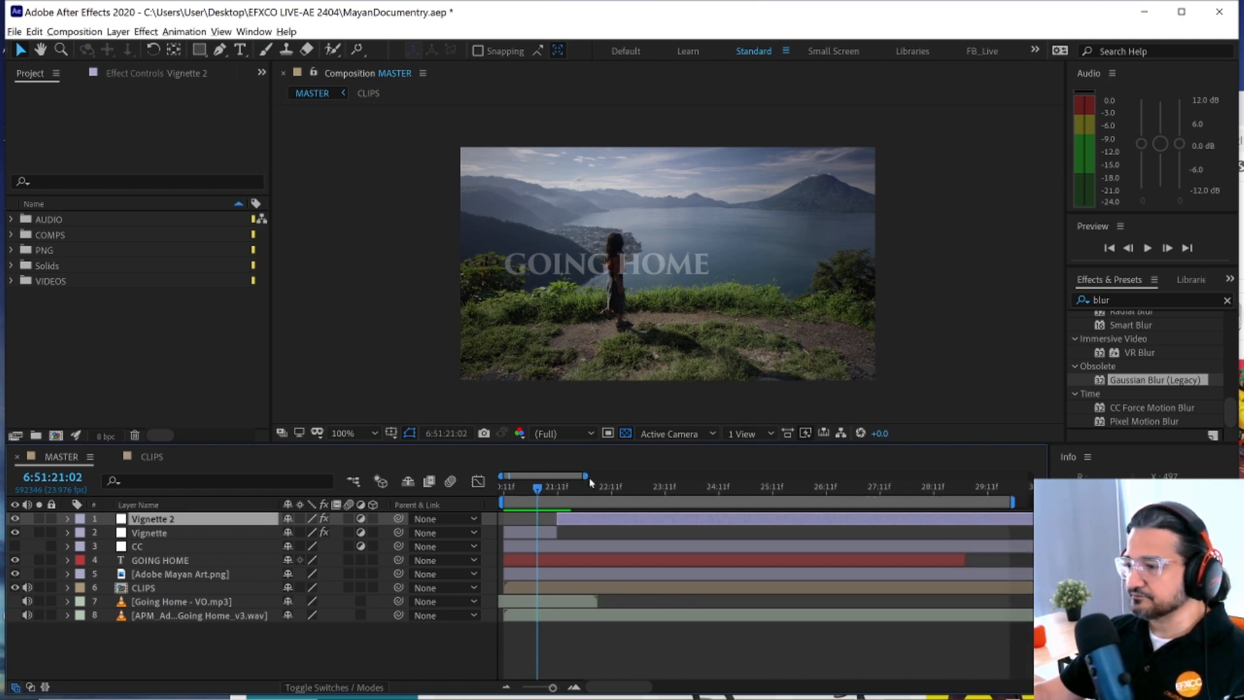
drag(588, 475, 693, 497)
click(410, 635)
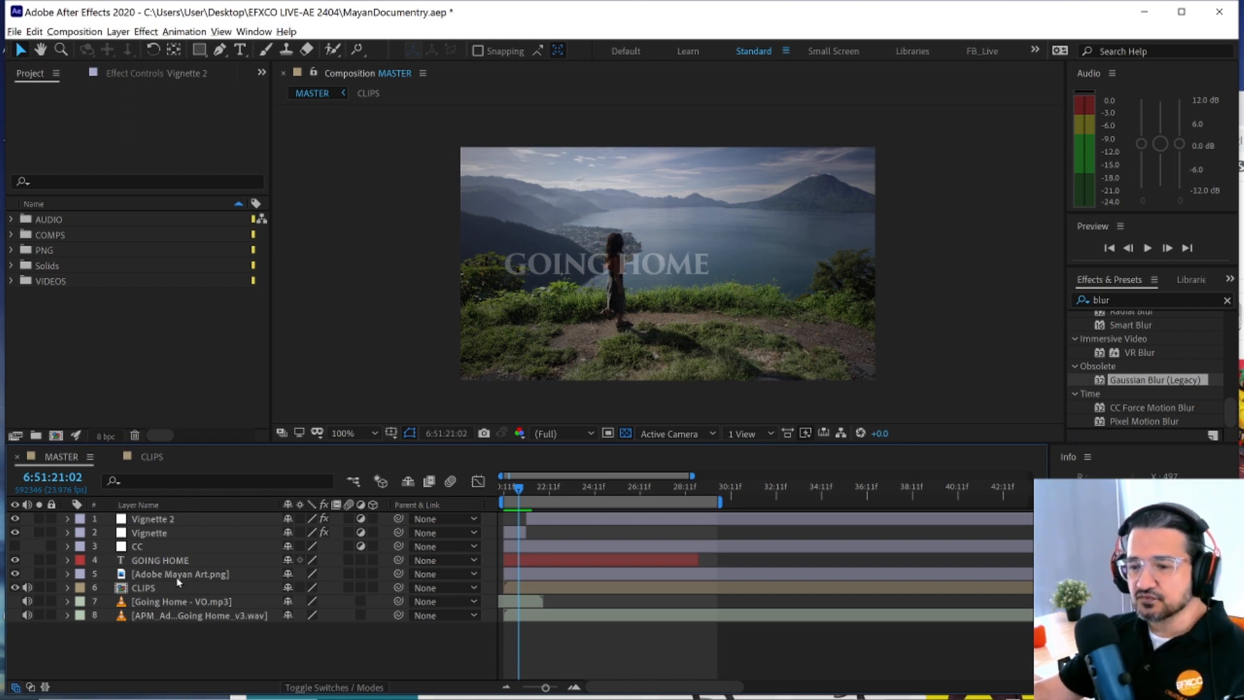
- Open the Vignette 2 layer in its own Layer viewer and return to the MASTER composition view
click(195, 519)
key(KP_Enter)
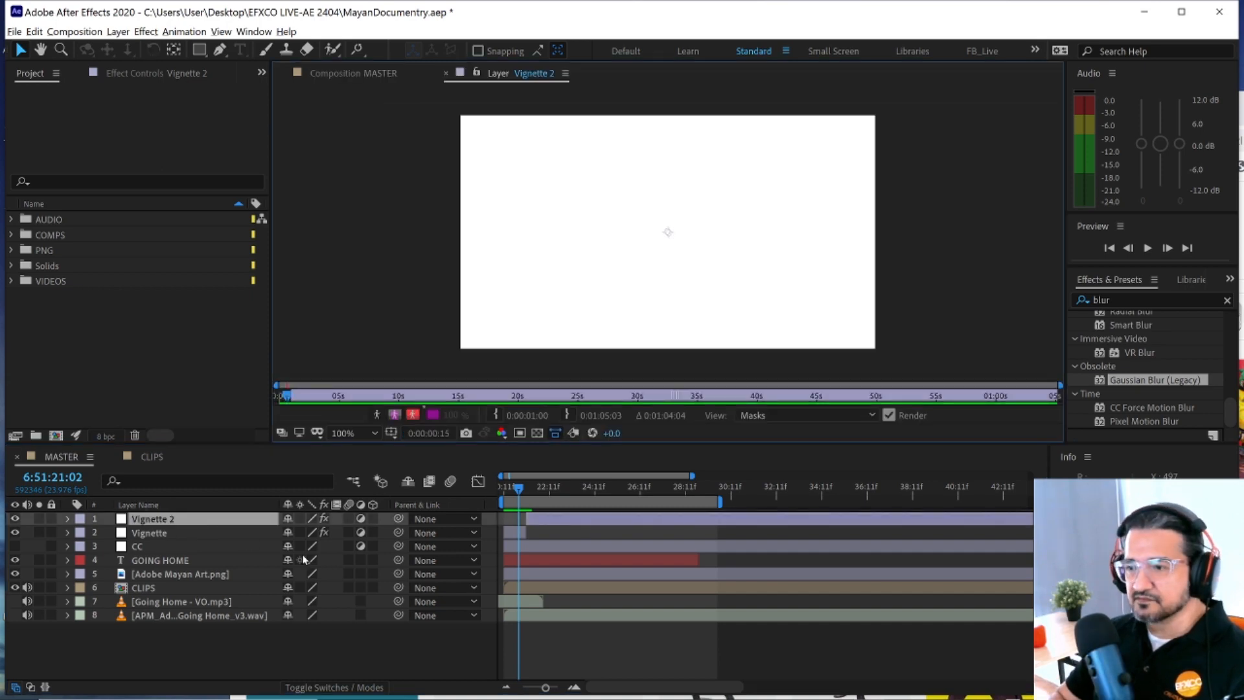
click(353, 72)
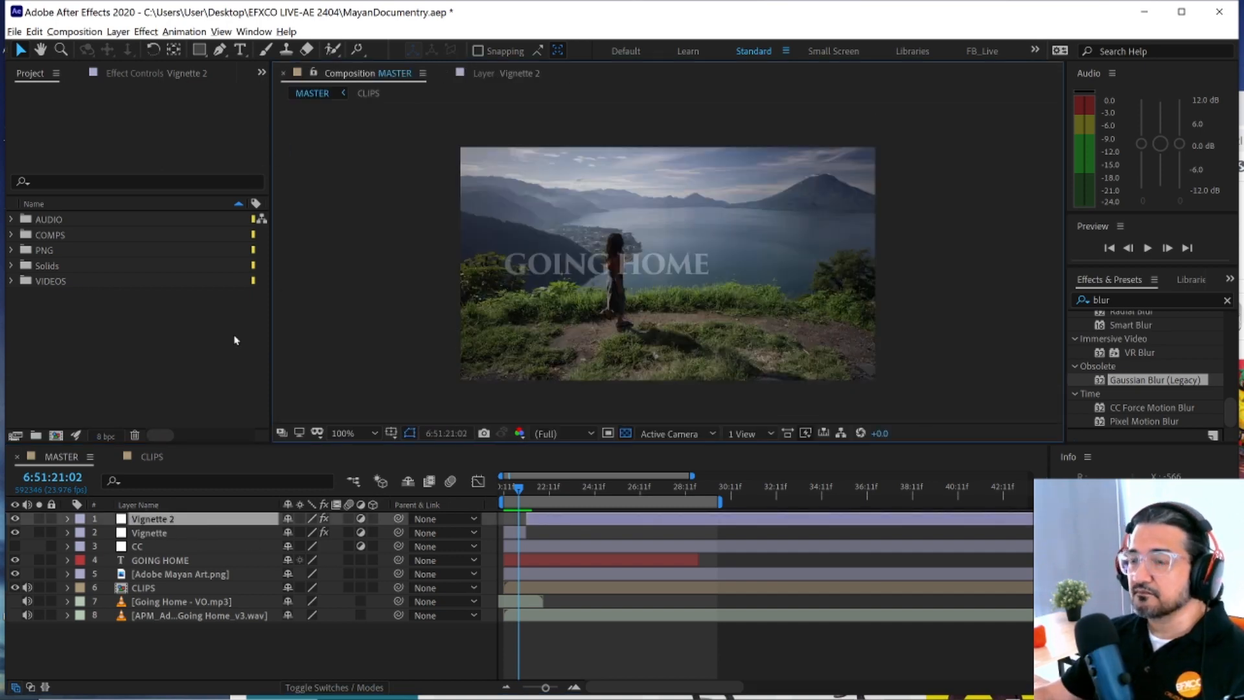
double_click(186, 523)
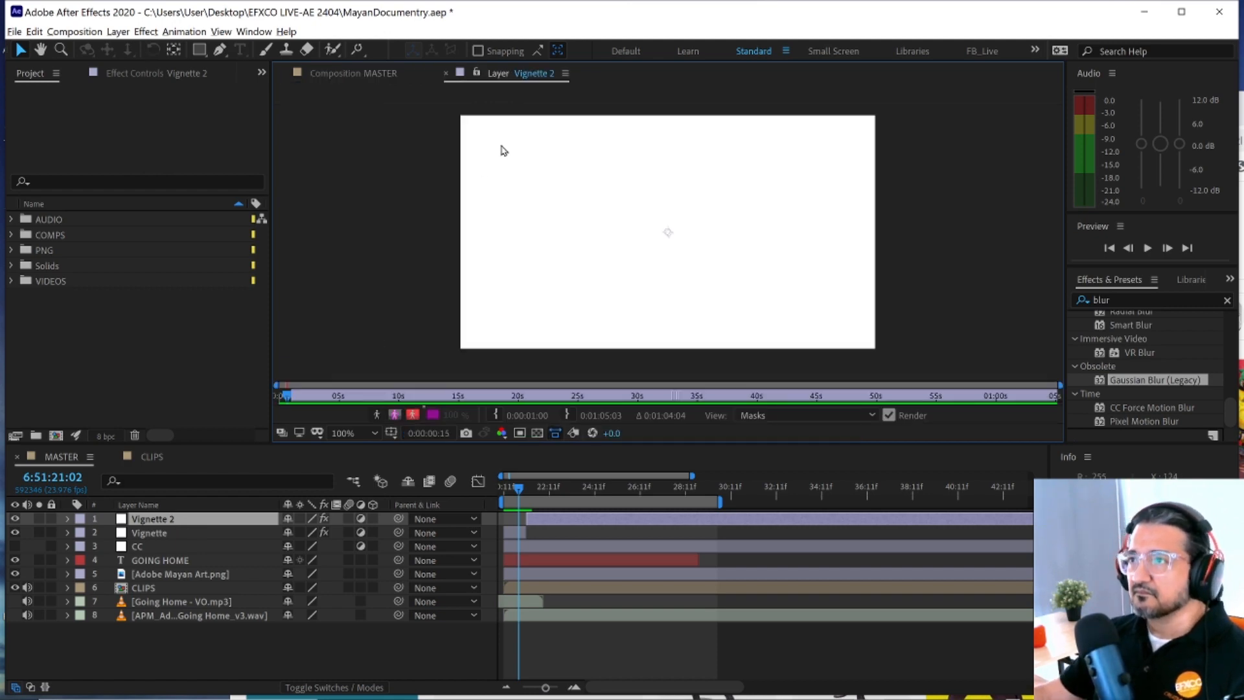
click(335, 73)
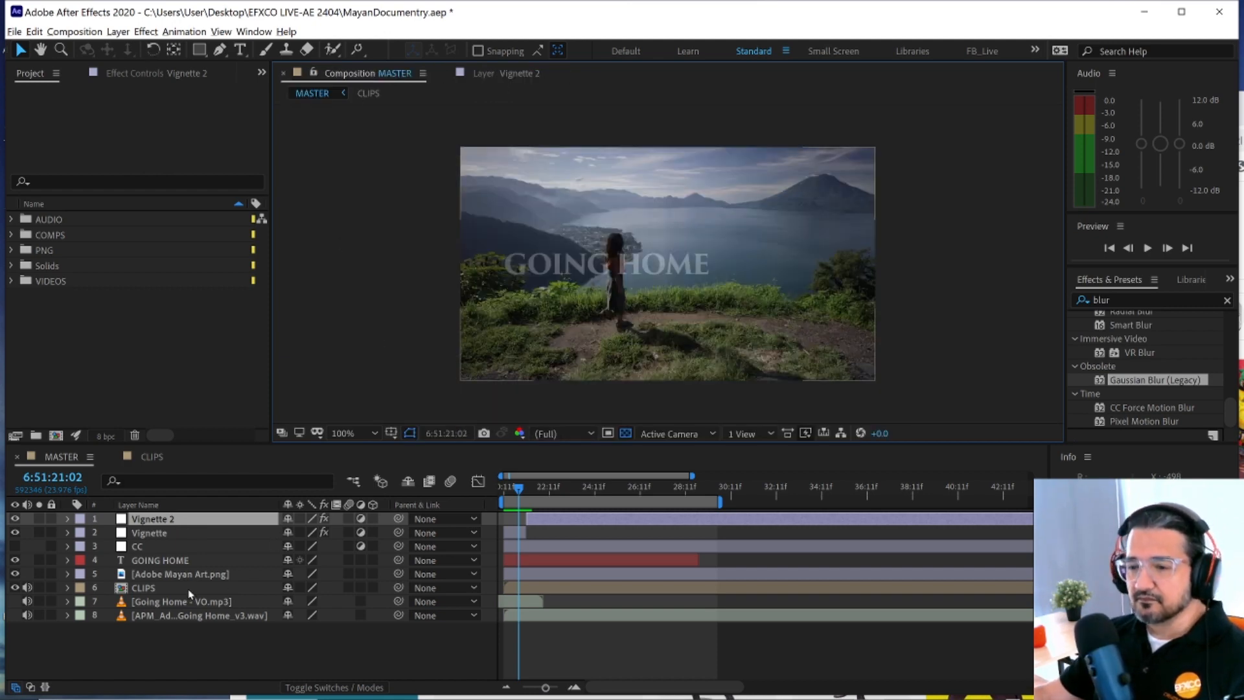
- Rename the Vignette 2 layer as EDIT LATER
click(193, 535)
click(190, 524)
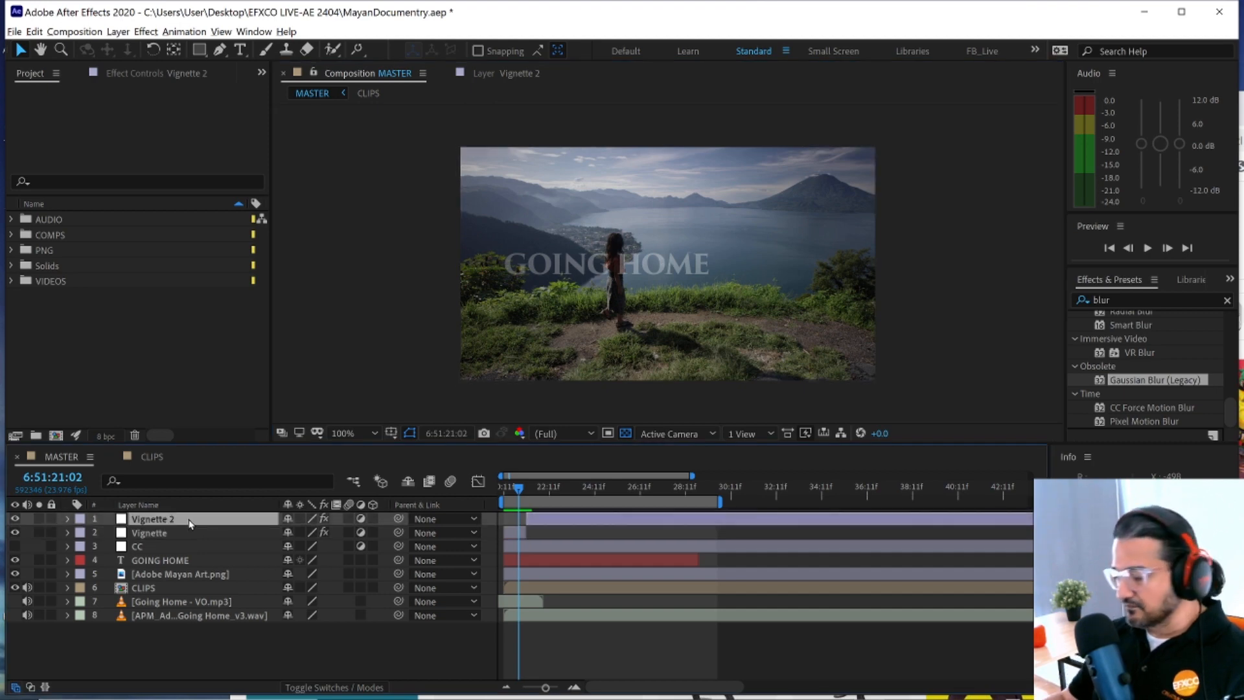
key(Return)
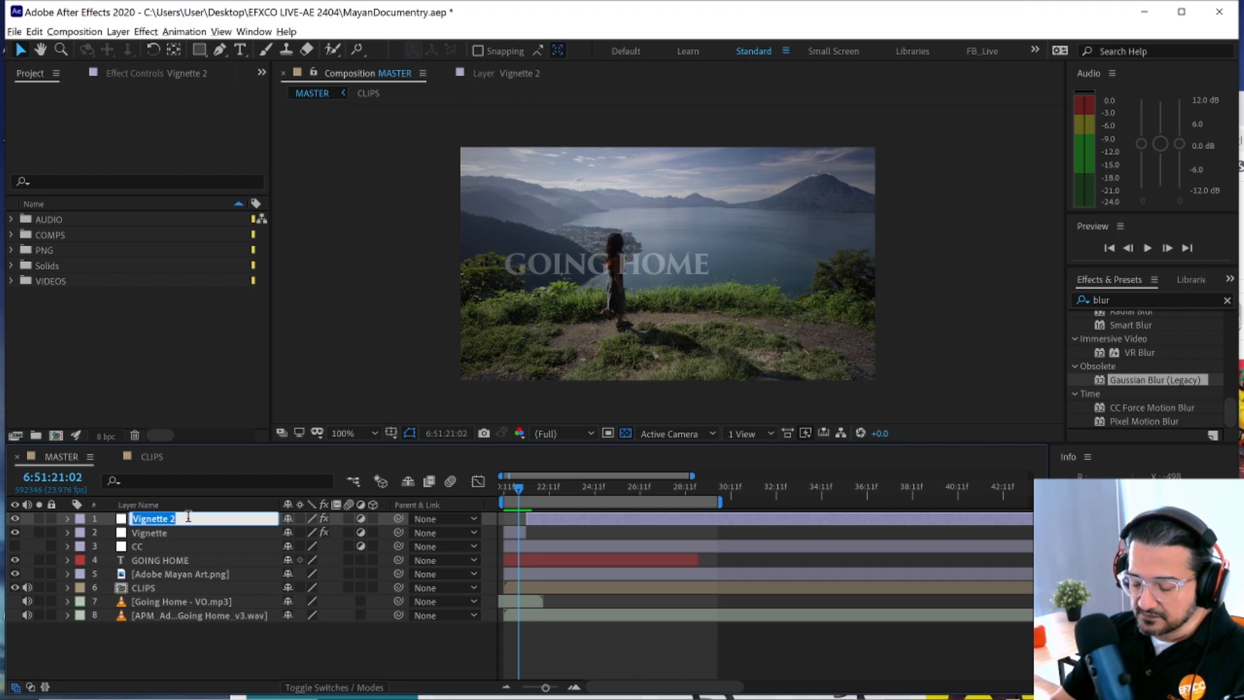
text(EDIT LAYER)
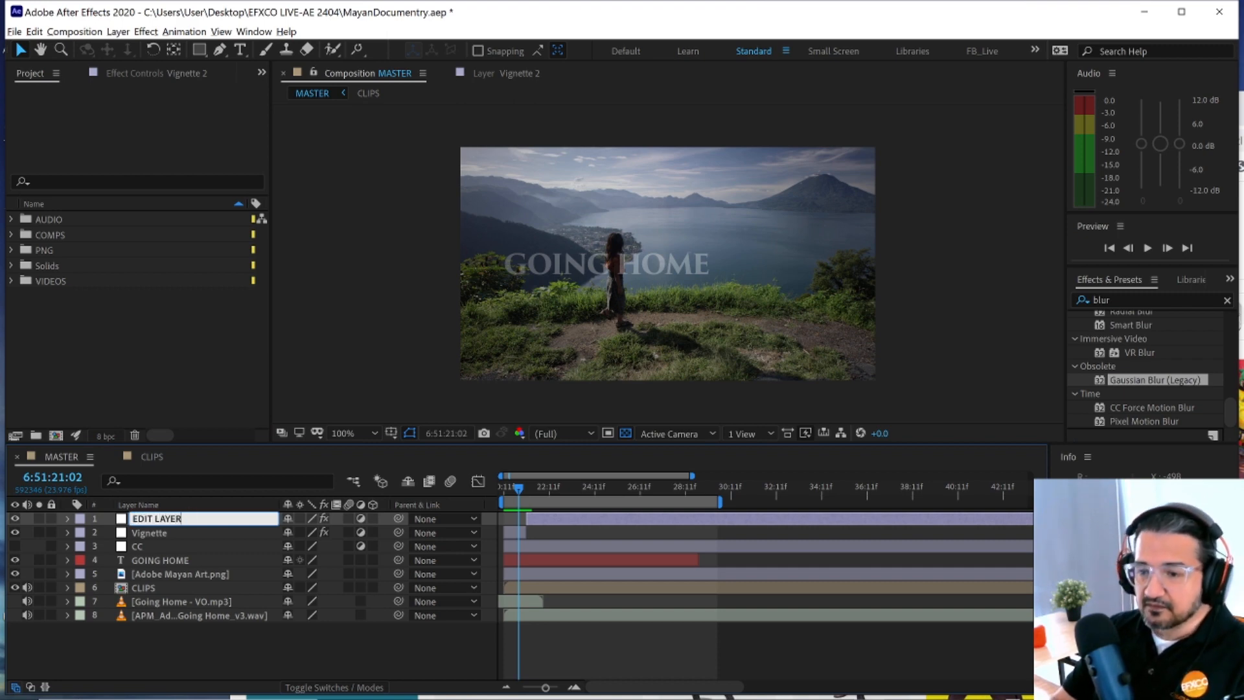
key(BackSpace)
key(BackSpace)
key(BackSpace)
text(TER)
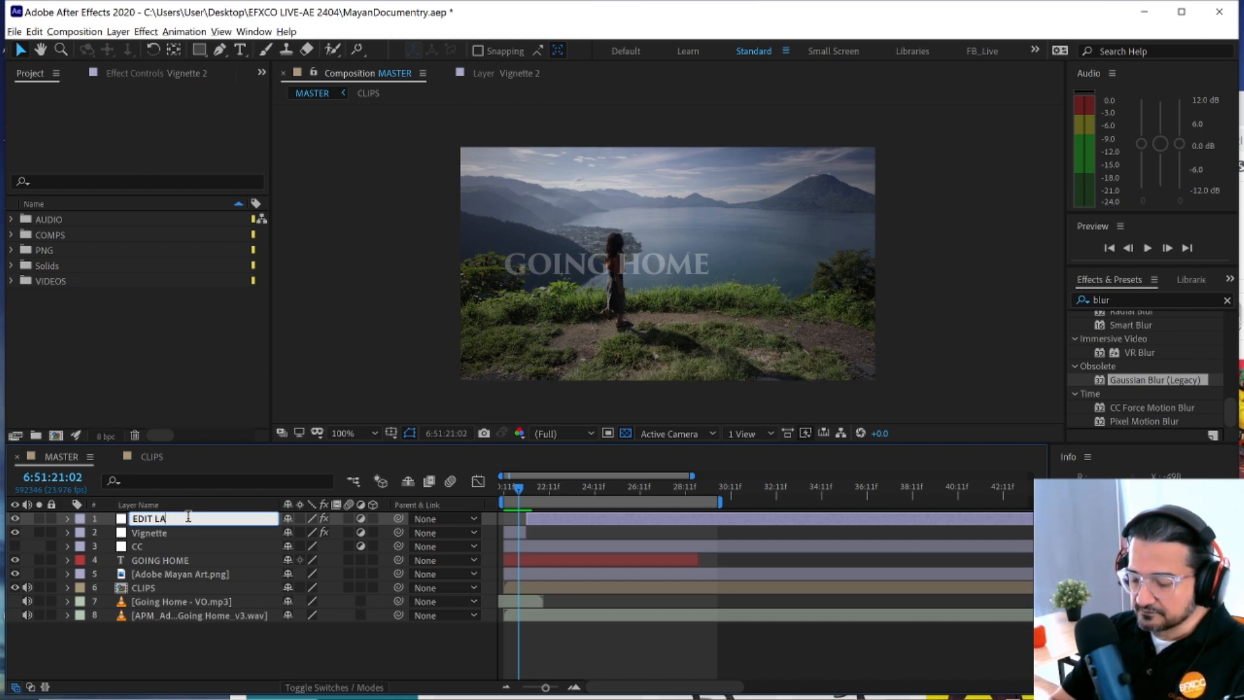
key(Return)
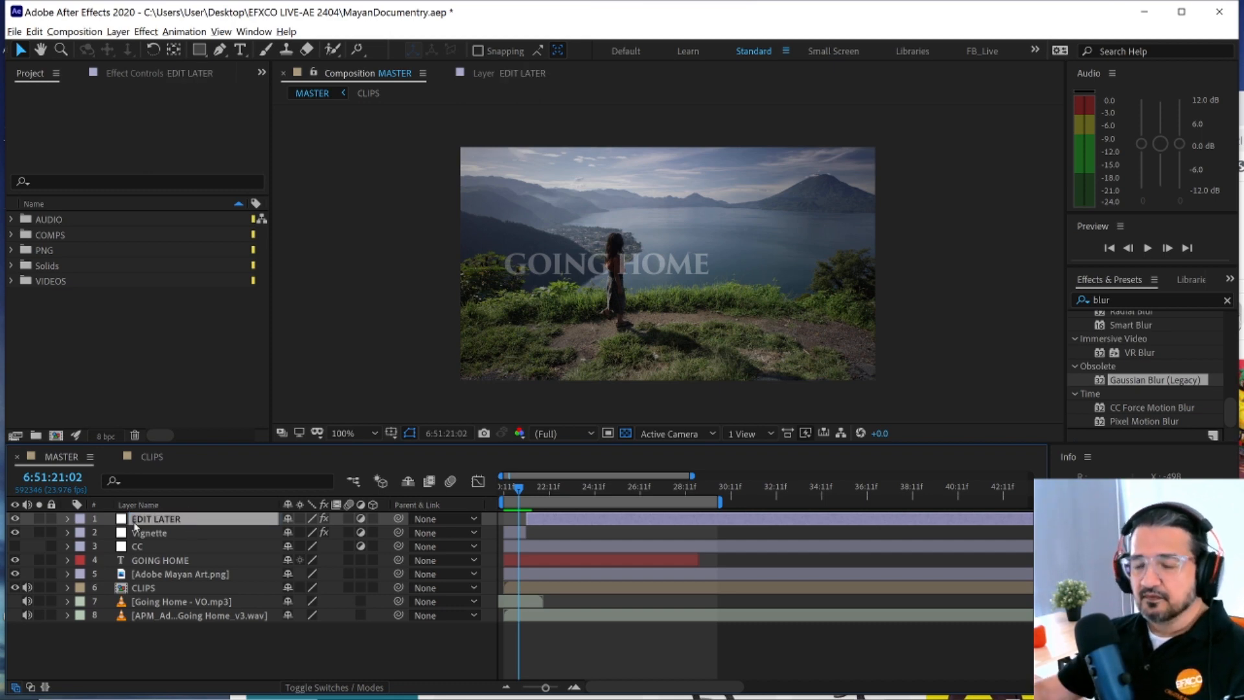
- Switch the timeline's layer list repeatedly between source names and layer names, ending on layer names
click(161, 504)
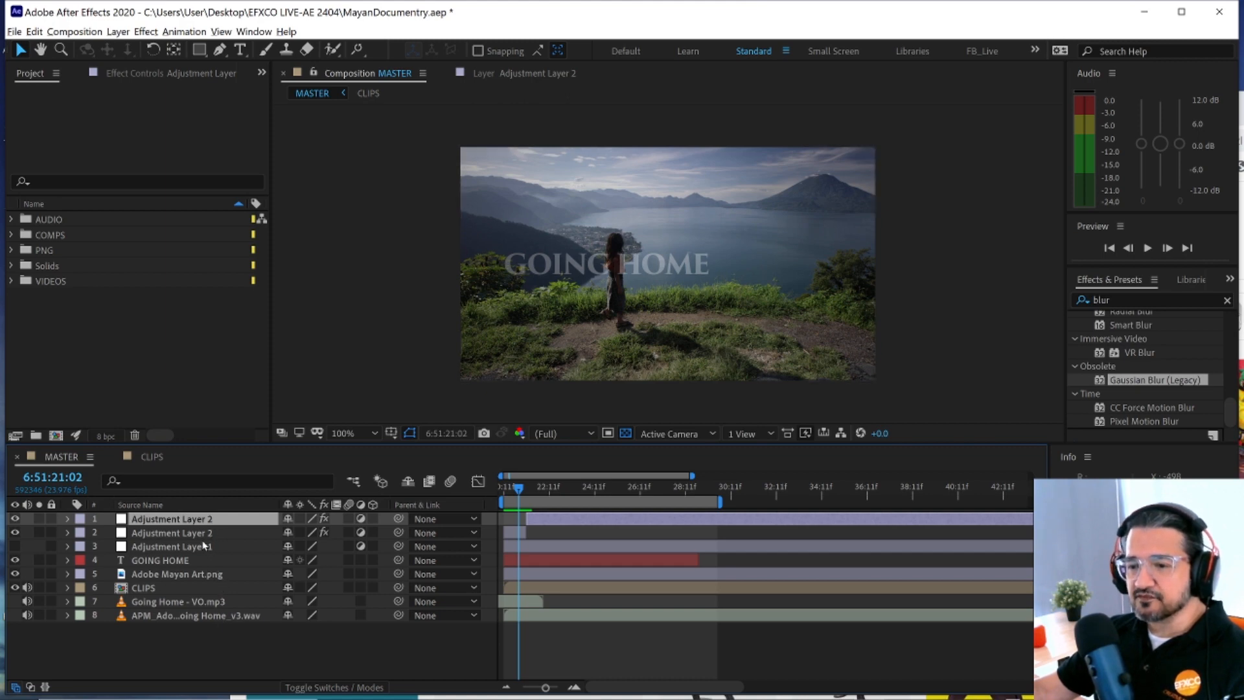
click(125, 505)
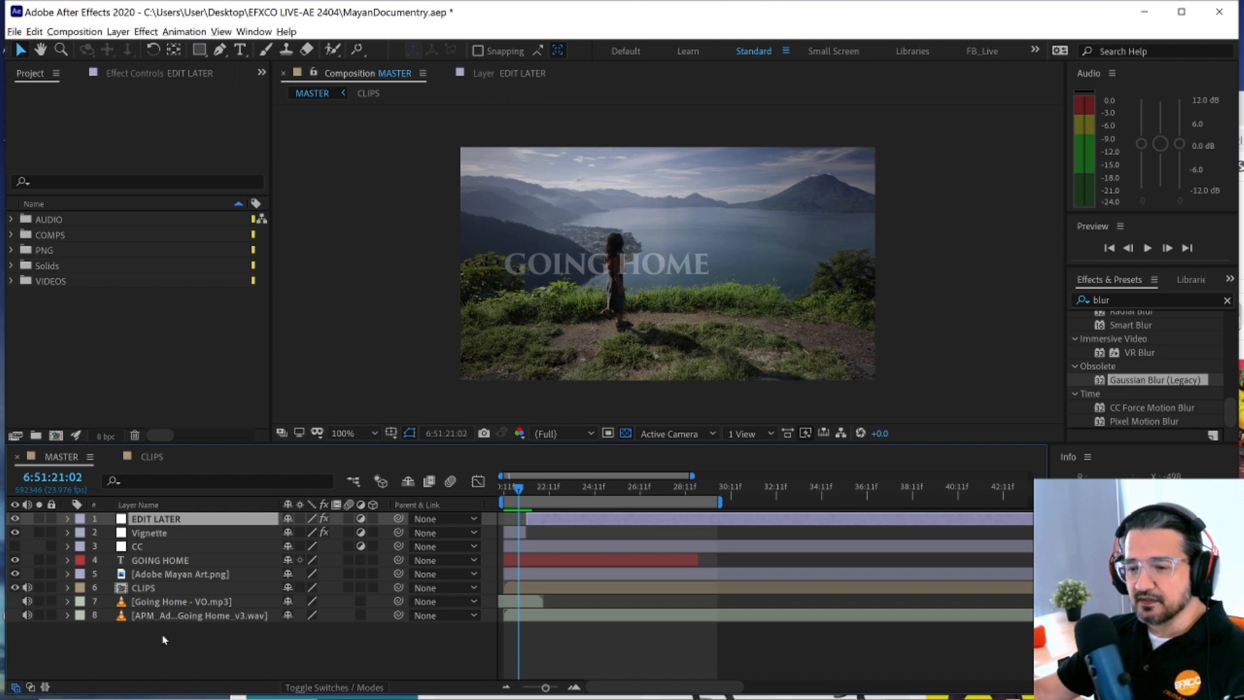
click(153, 506)
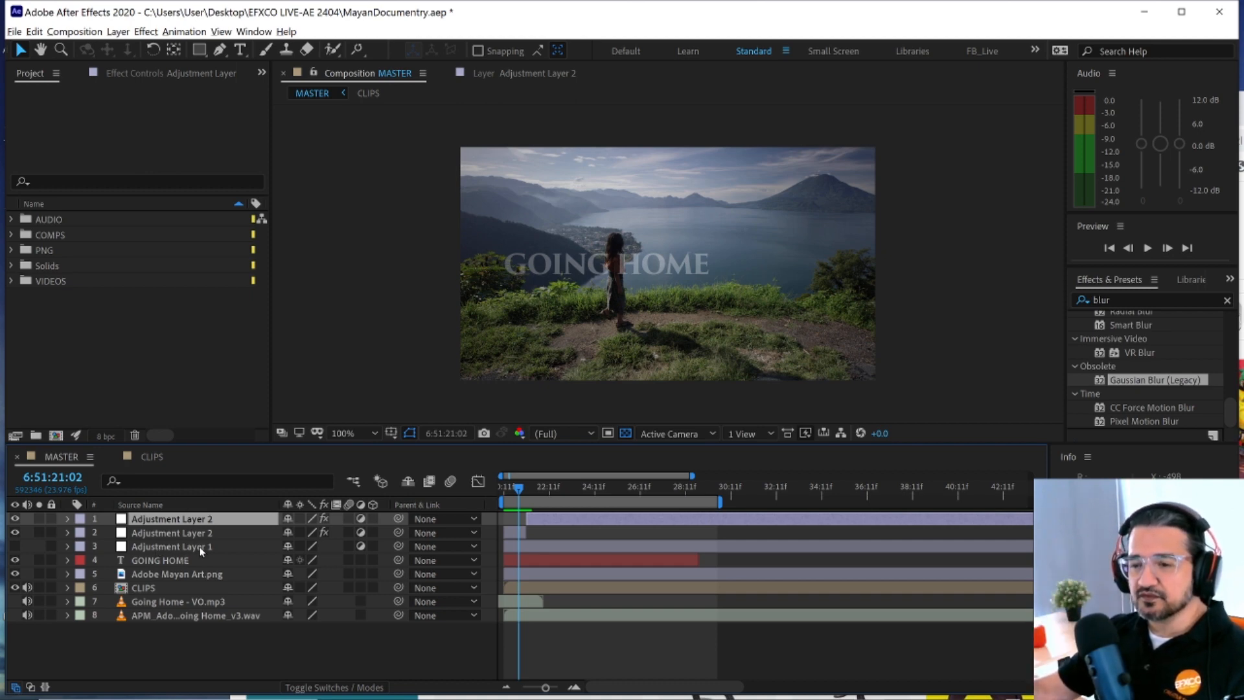
click(161, 506)
click(157, 506)
click(158, 506)
click(158, 506)
click(158, 506)
click(158, 507)
click(158, 507)
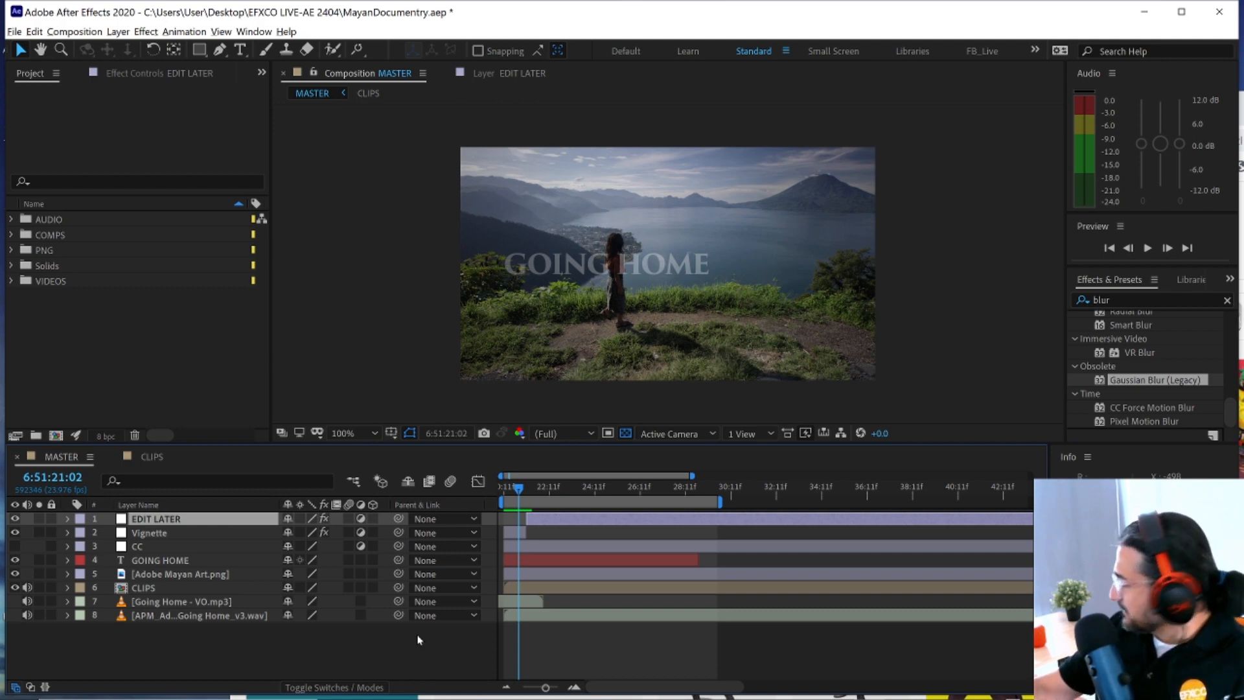
- Open the CLIPS composition, select the Land of eternal spring layer and set the current time to 6:51:30:17
click(151, 457)
scroll(648, 567, down, 3)
scroll(649, 570, up, 3)
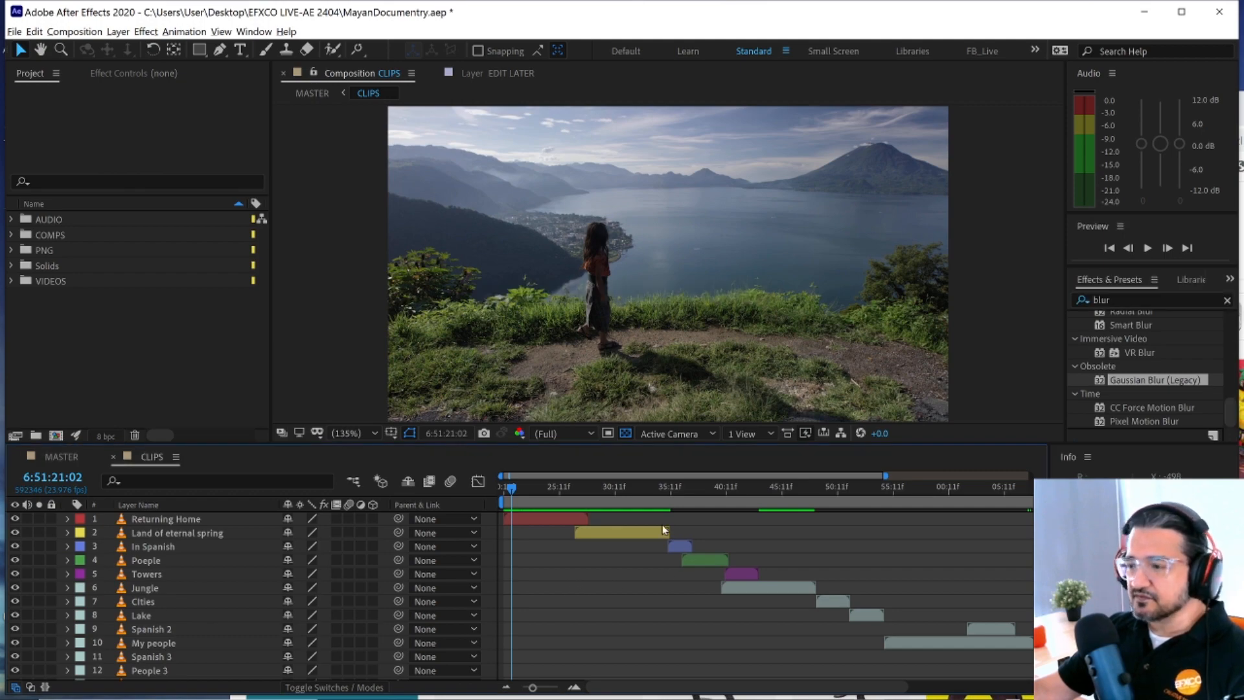
click(618, 487)
drag(617, 487, 619, 491)
click(613, 535)
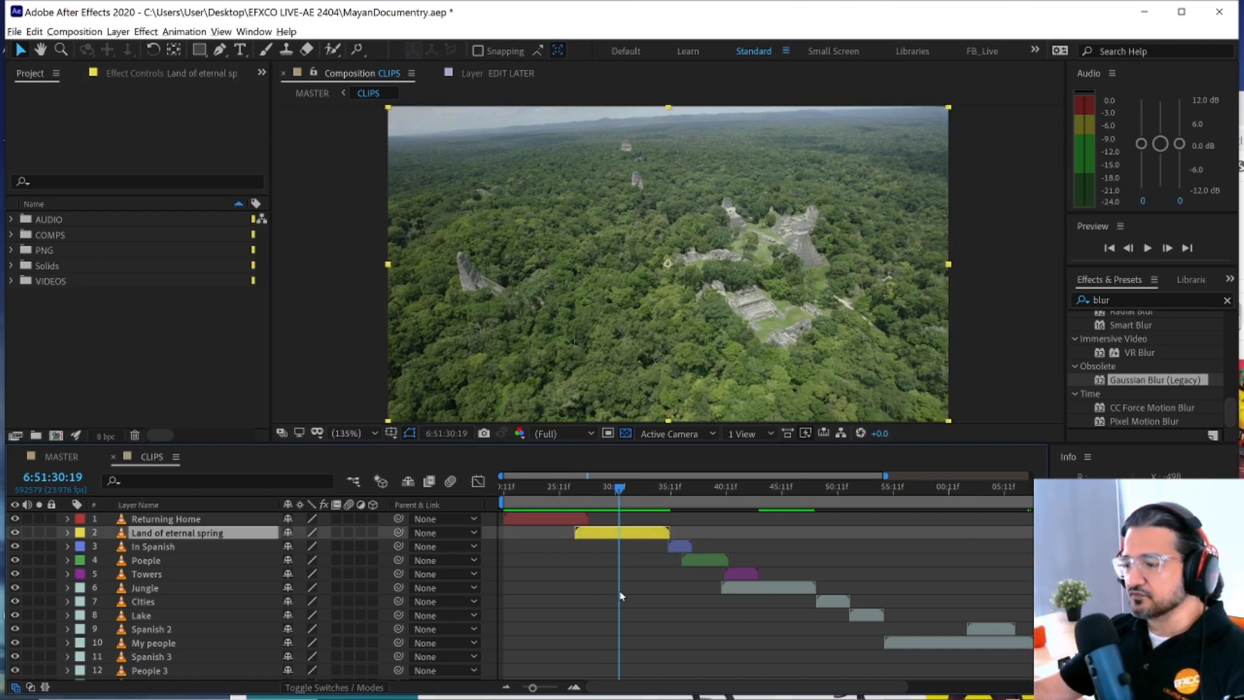
drag(616, 490, 612, 488)
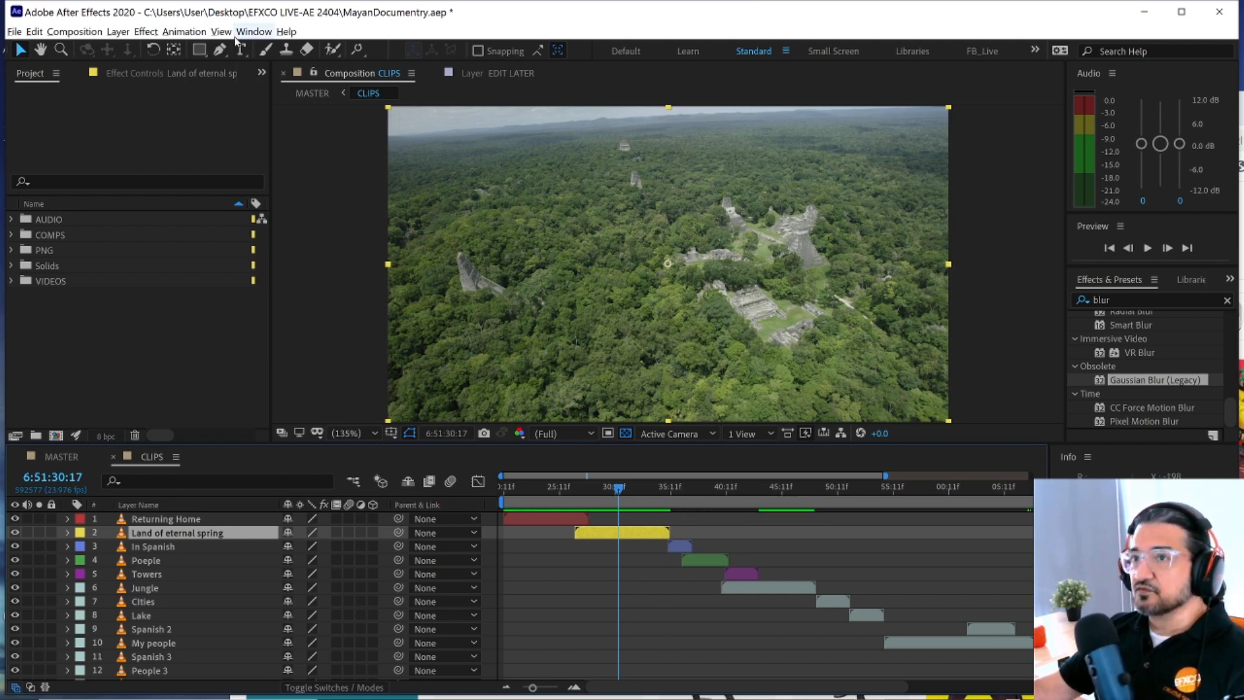
- Add a layer marker to Land of eternal spring at 6:51:30:17 and preview the clip around it
click(118, 32)
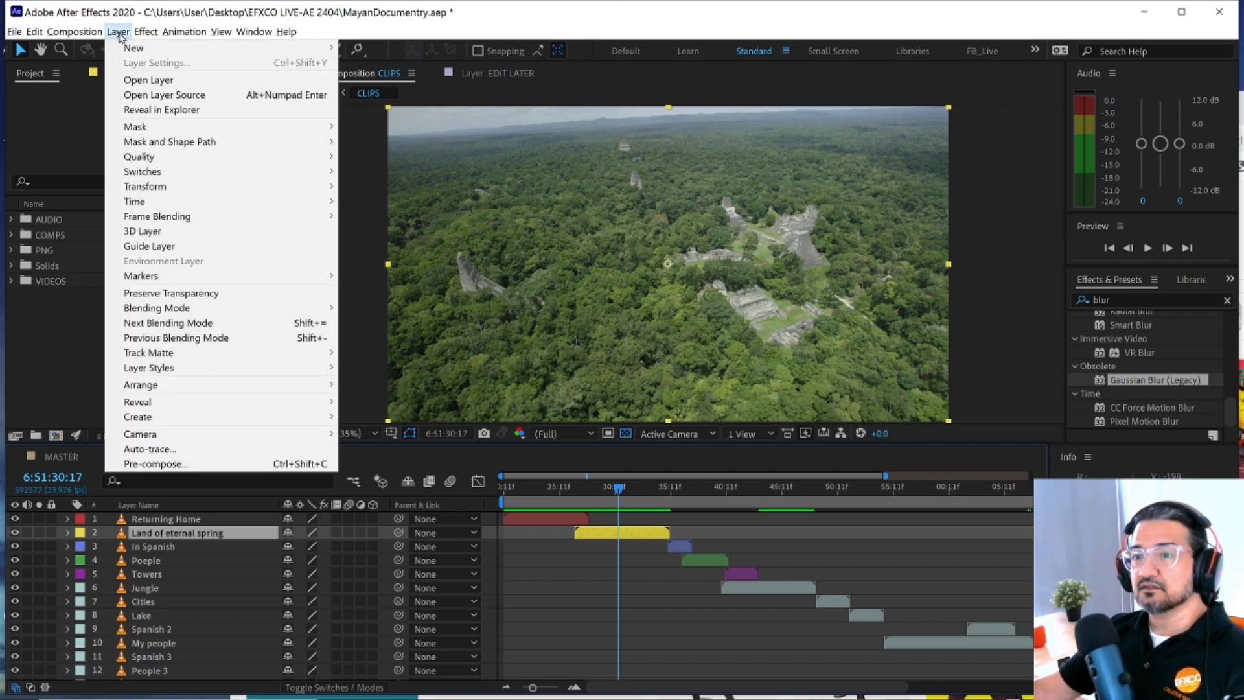
mouse_move(173, 280)
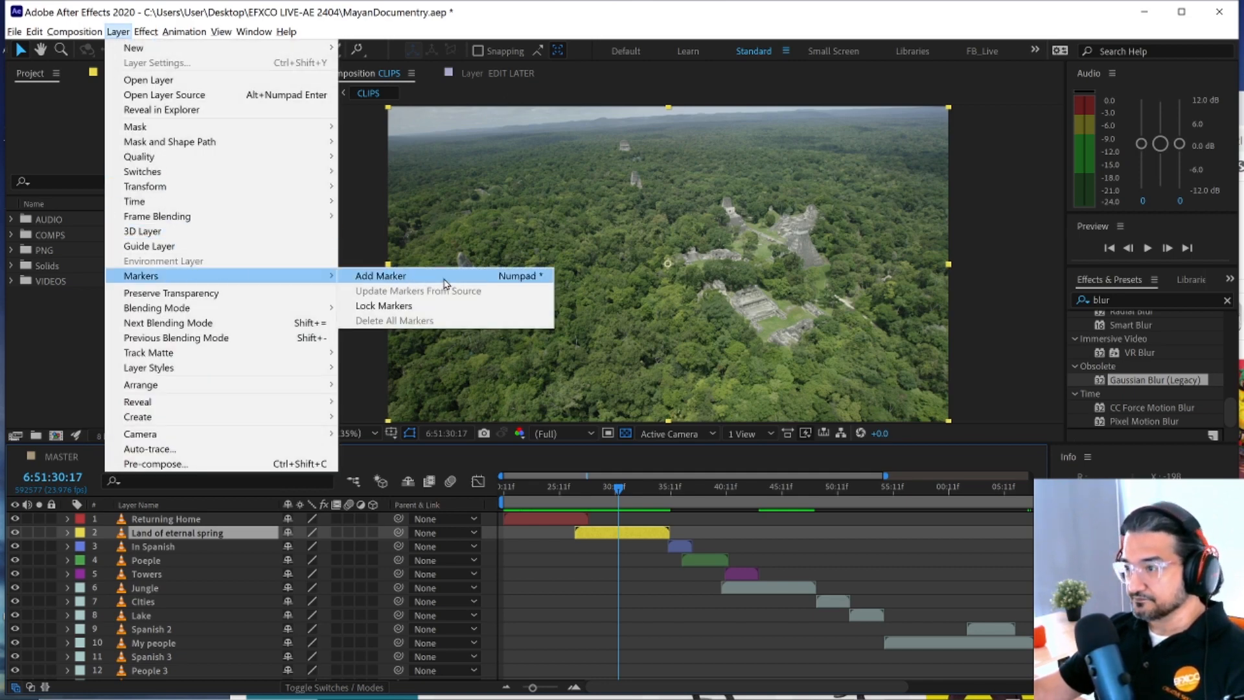
click(522, 280)
key(space)
drag(633, 489, 606, 490)
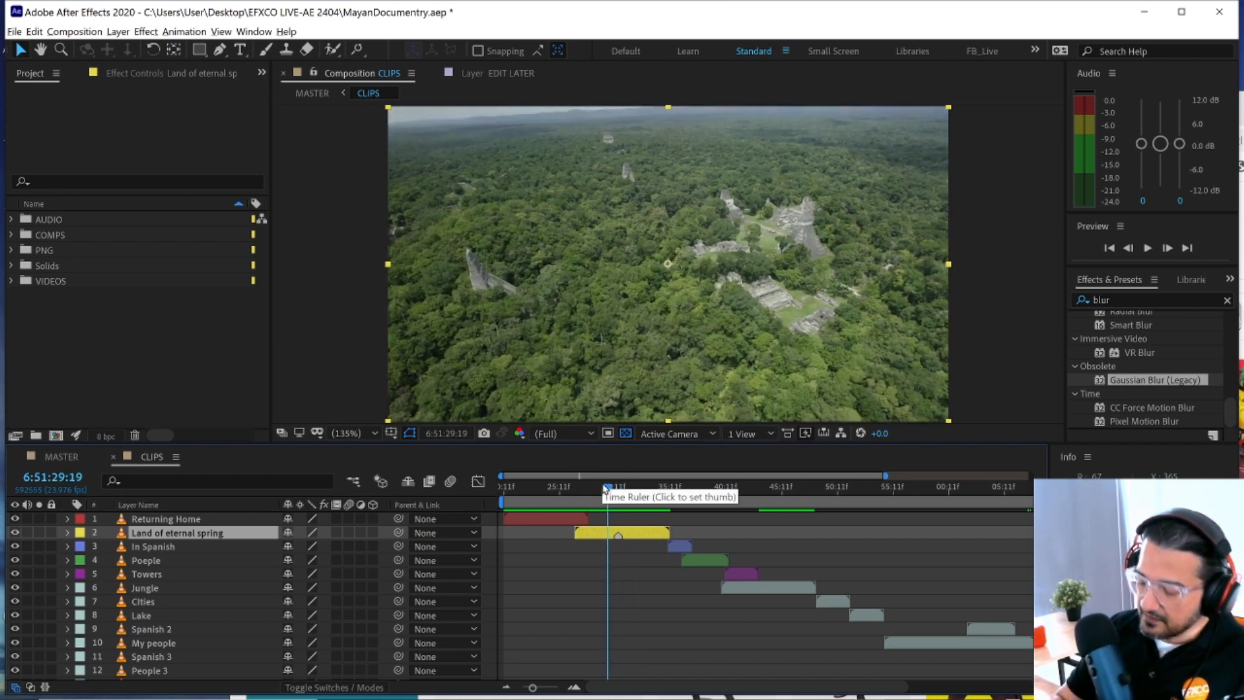
key(space)
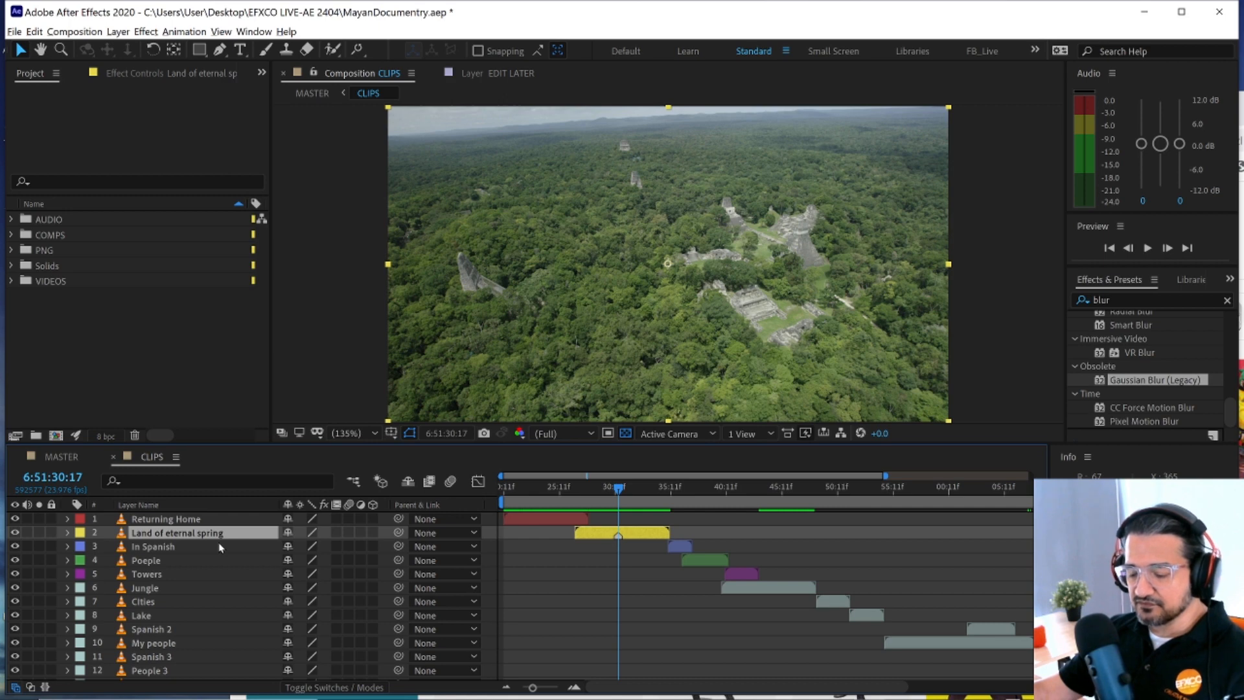
- Add a composition marker at 6:51:30:17 with no layer selected, and undo both the composition and layer markers
key(ctrl+shift+a)
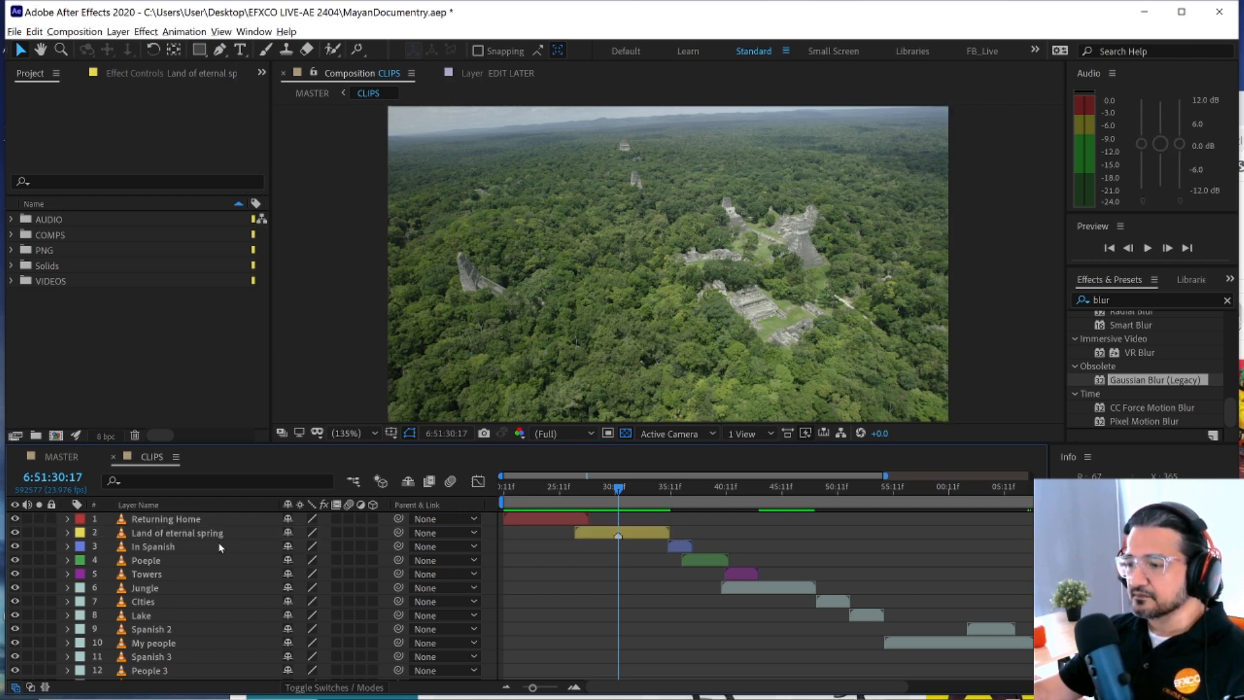
click(74, 31)
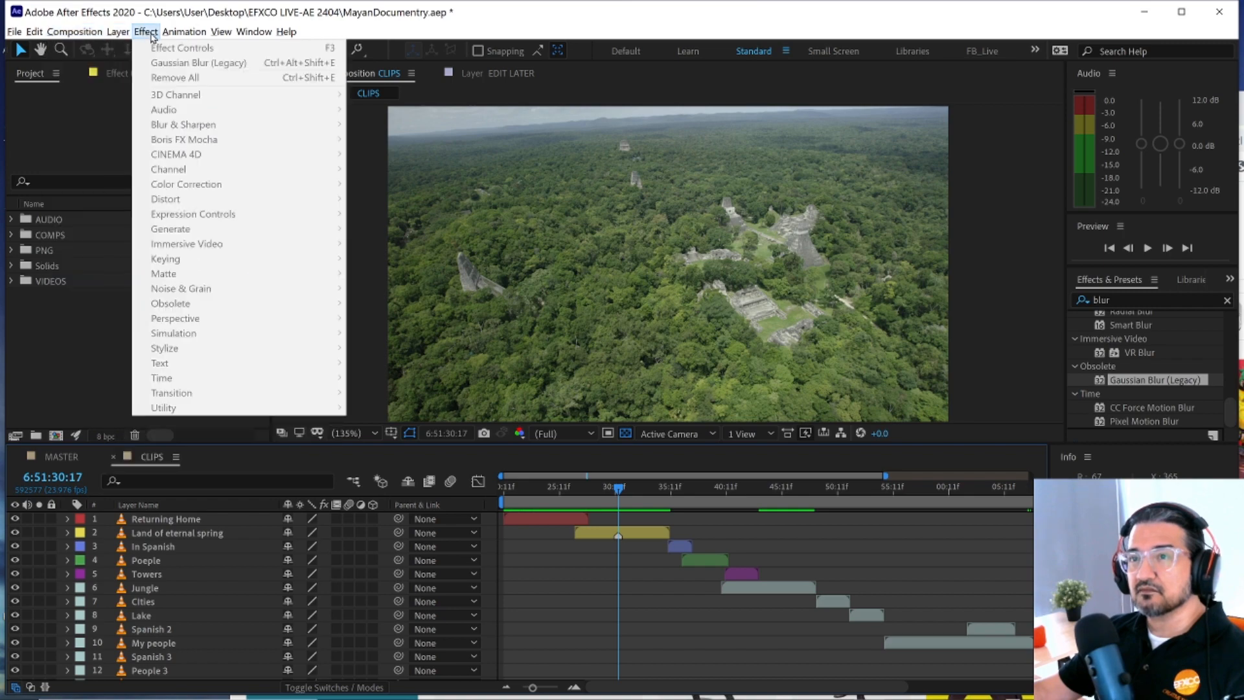
mouse_move(118, 38)
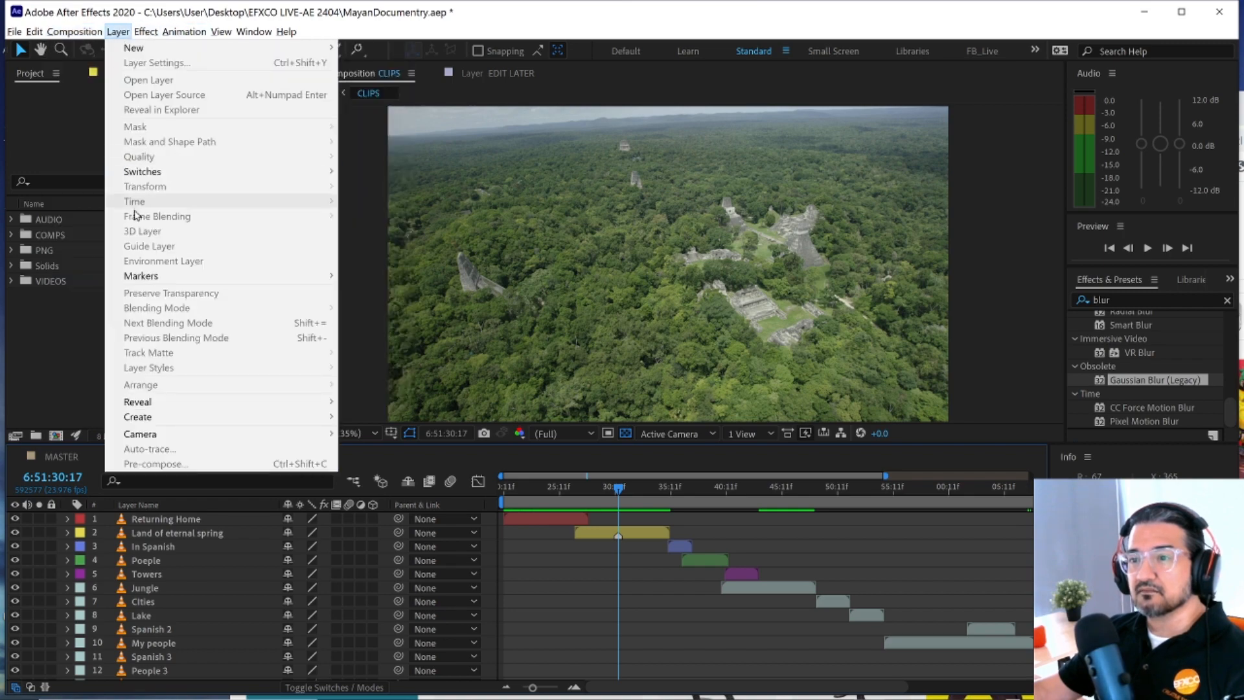
mouse_move(195, 275)
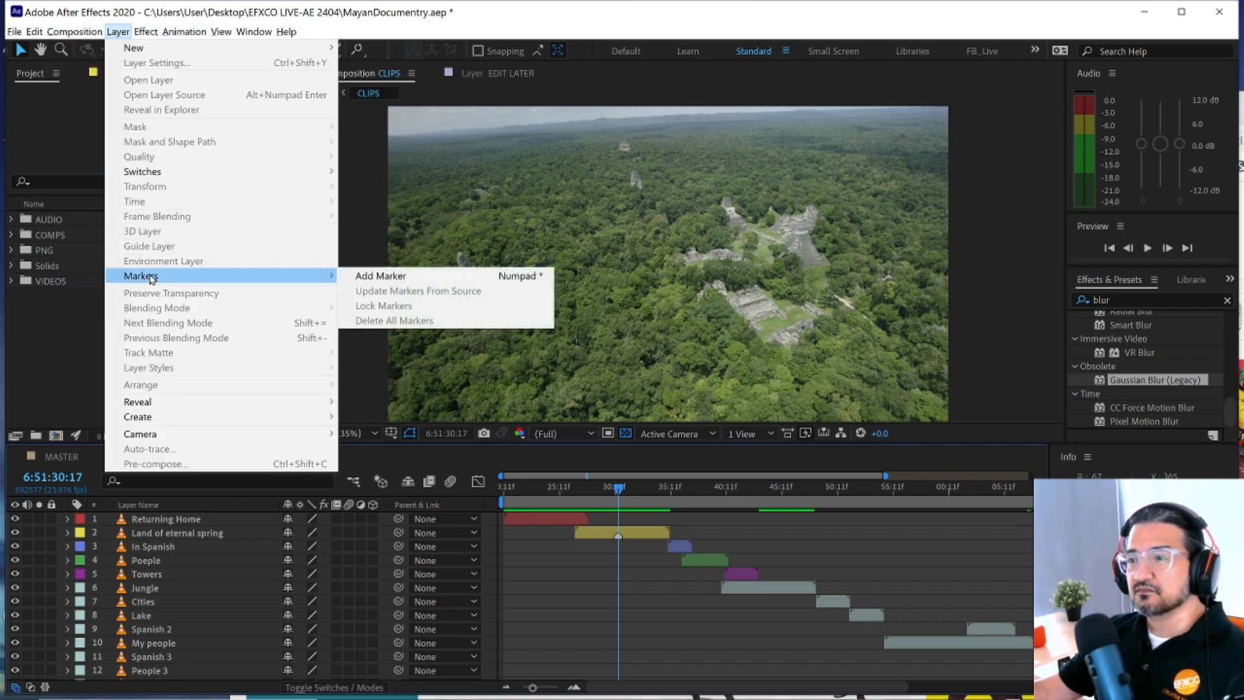
click(530, 277)
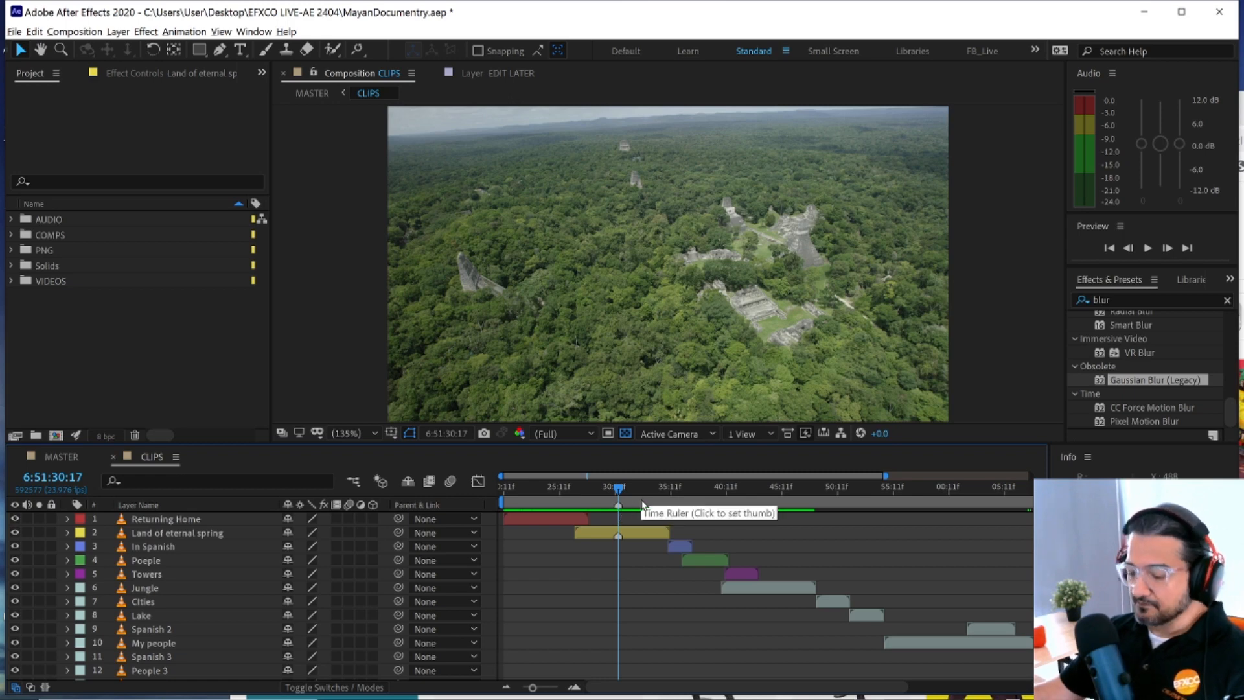
key(ctrl+z)
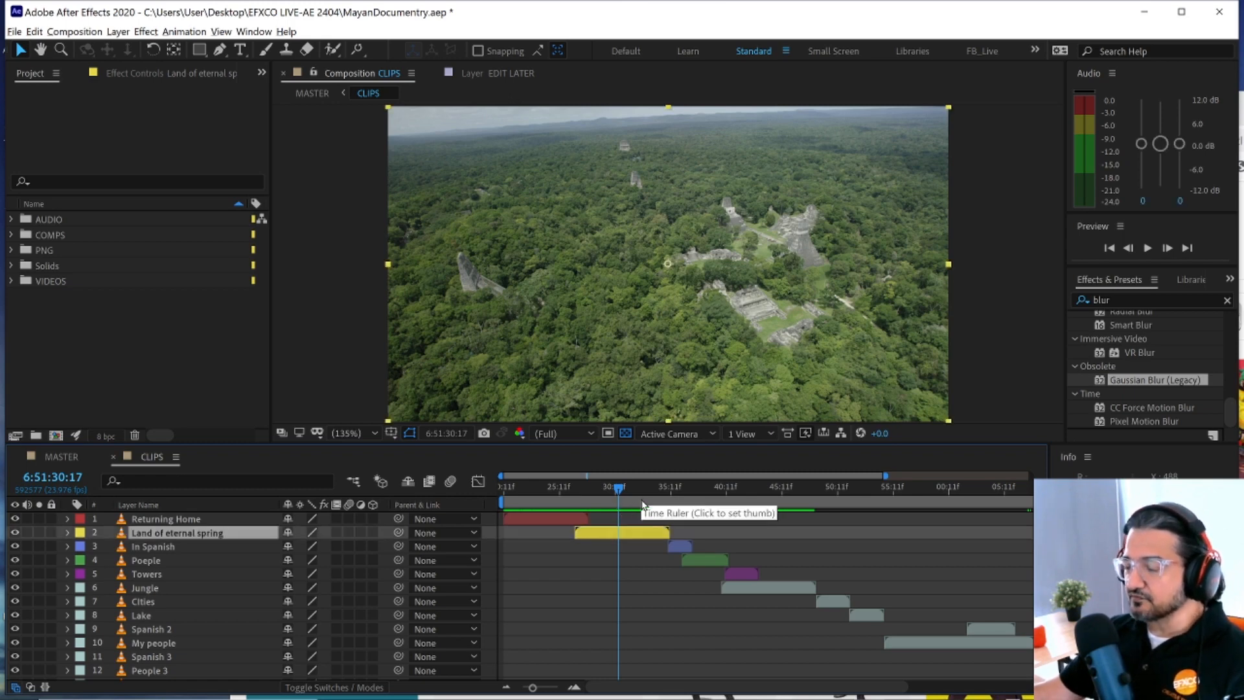
- Move the current time back to 6:51:24:01, within the Returning Home clip
mouse_move(619, 489)
mouse_down()
mouse_move(632, 488)
mouse_move(621, 493)
mouse_up()
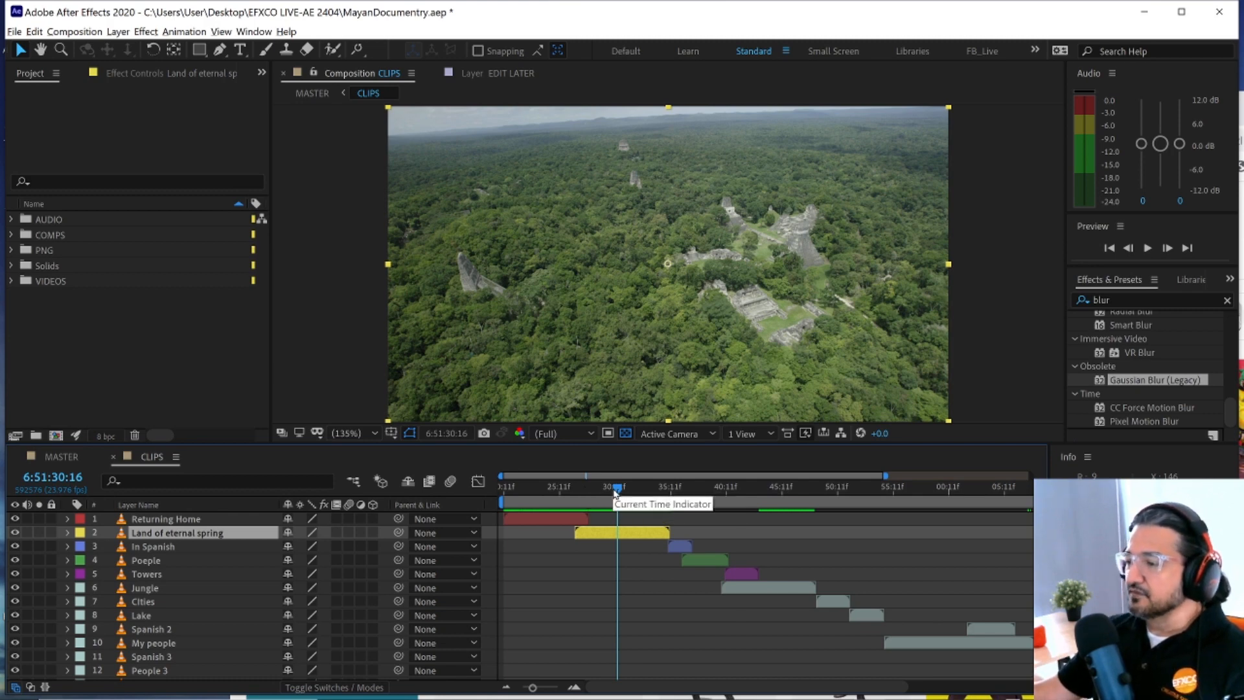
click(610, 491)
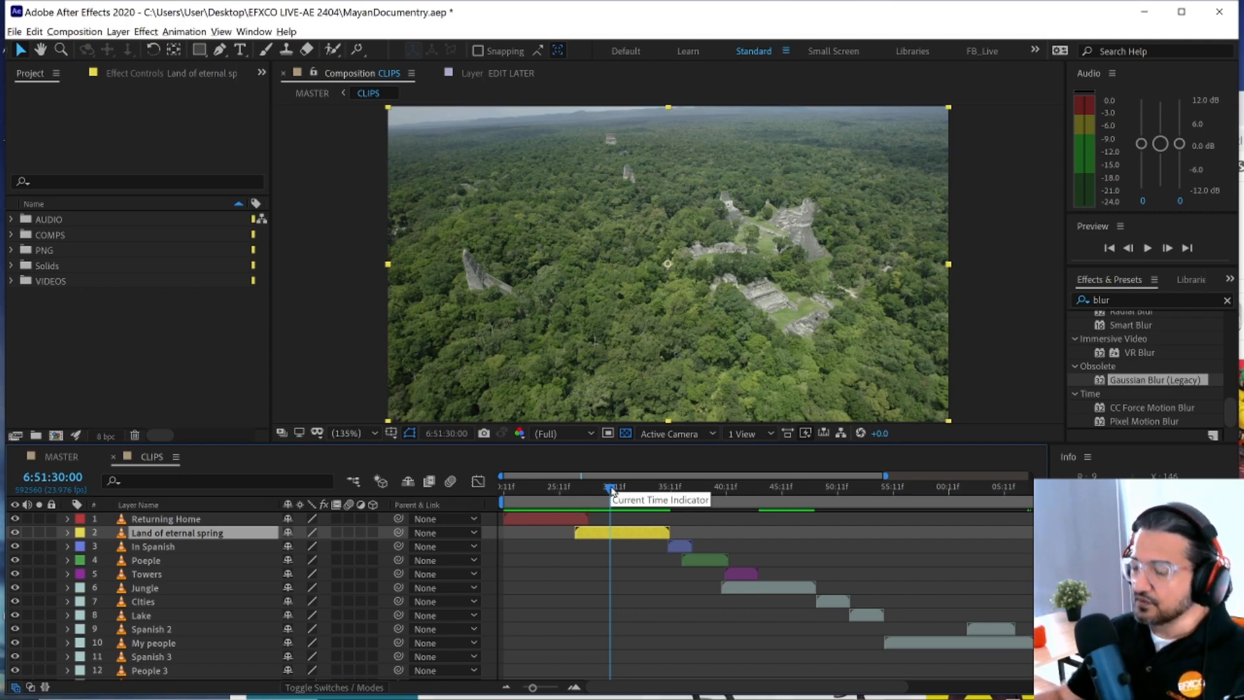
drag(612, 490, 545, 489)
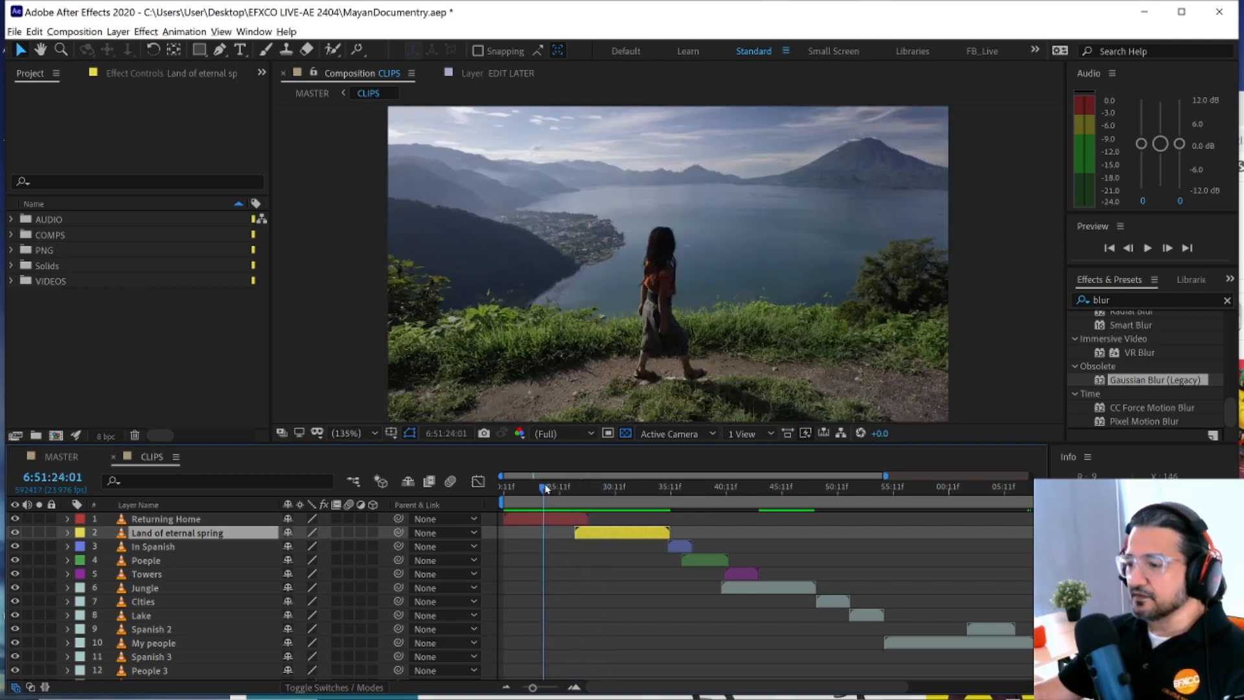
- Deselect all layers, set the current time to 6:51:24:20 and add composition marker 4 there
click(578, 558)
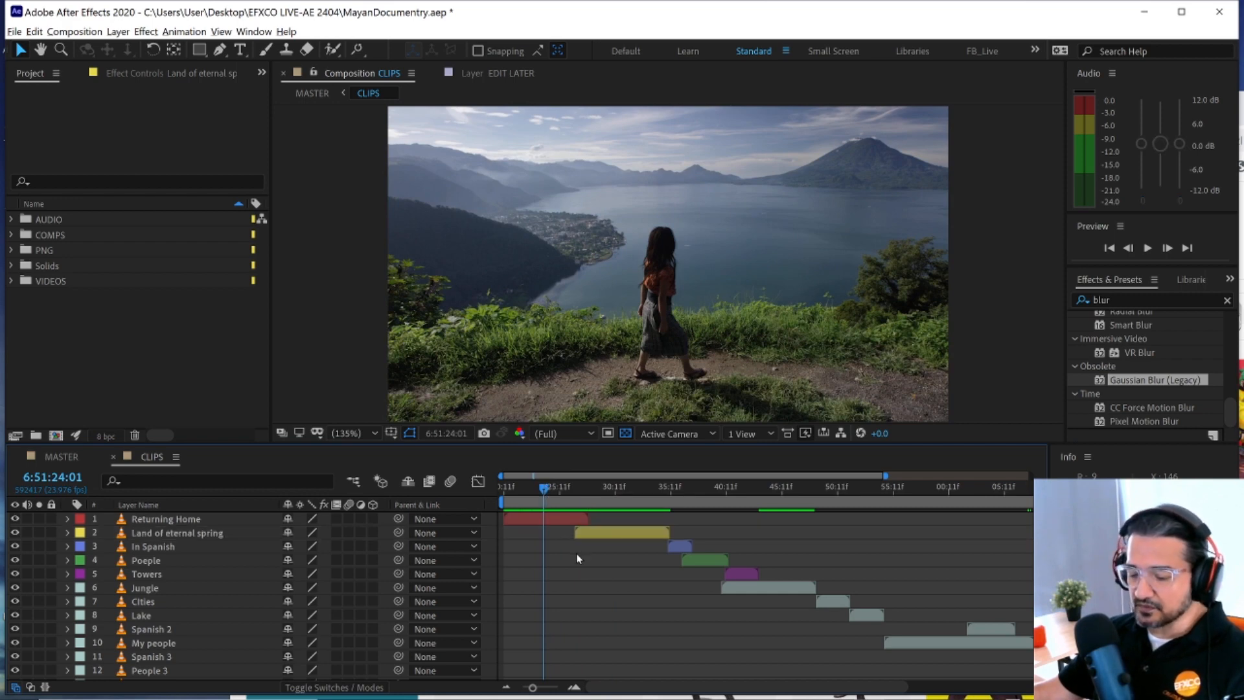
click(556, 490)
drag(547, 490, 544, 488)
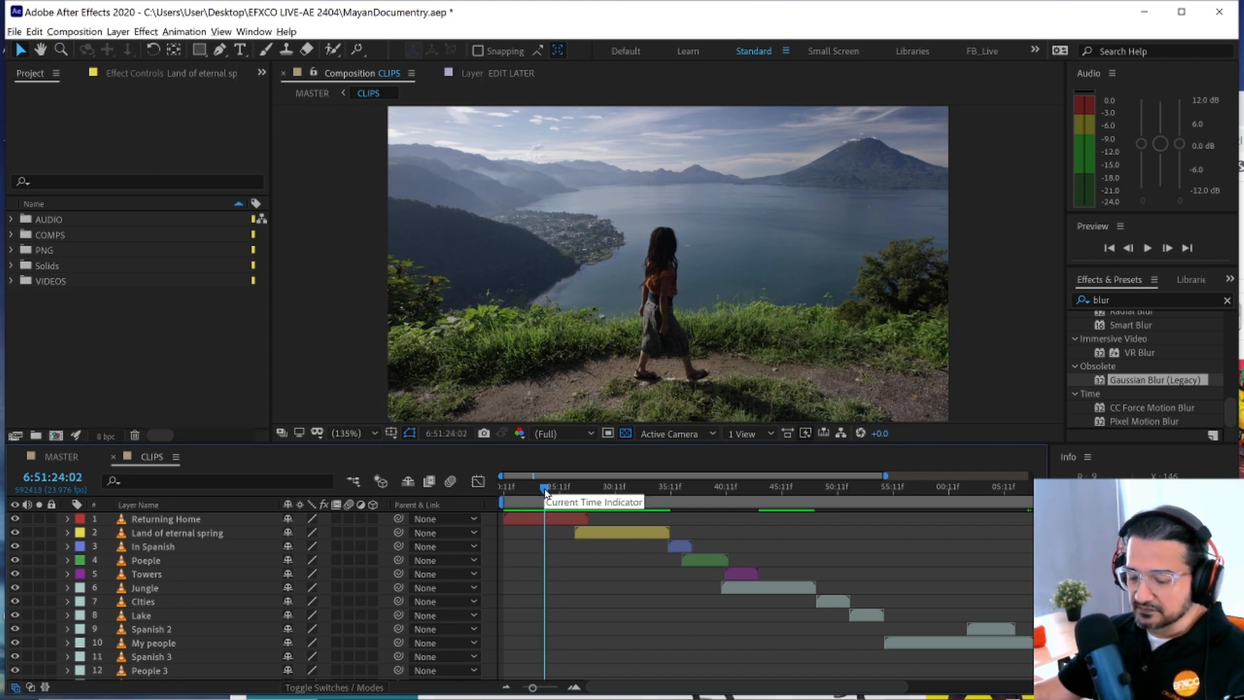
mouse_move(546, 492)
mouse_down()
mouse_move(563, 489)
mouse_move(549, 497)
mouse_up()
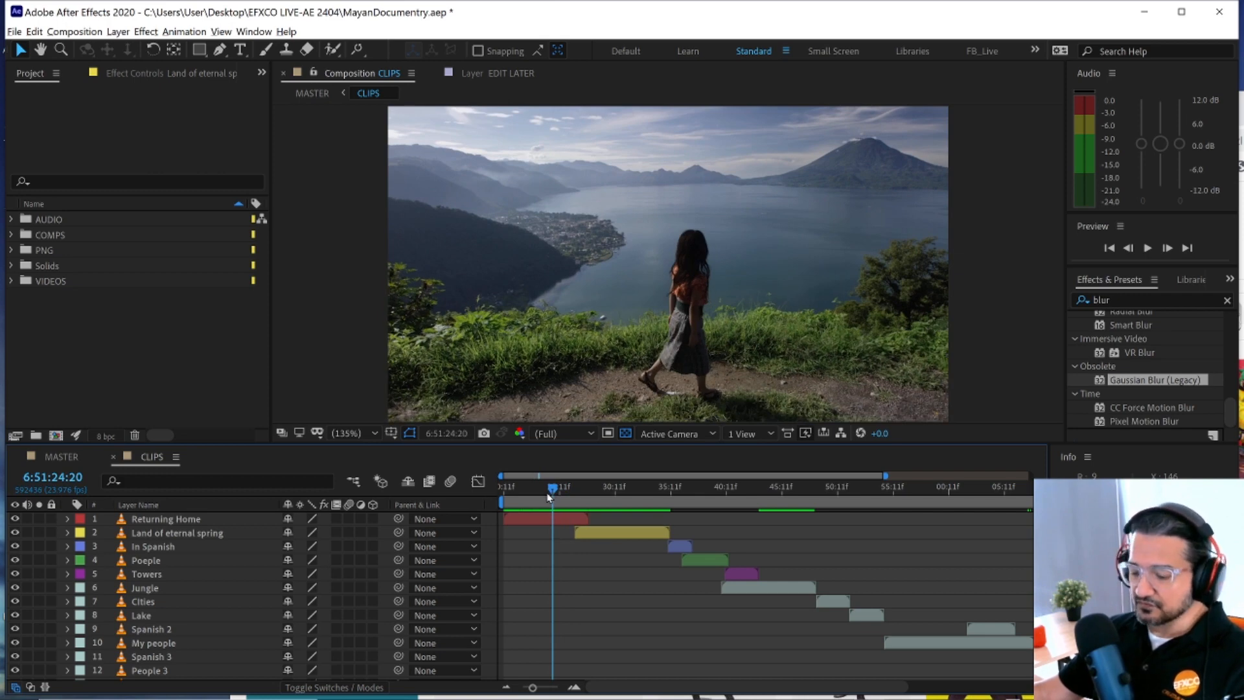
key(shift+4)
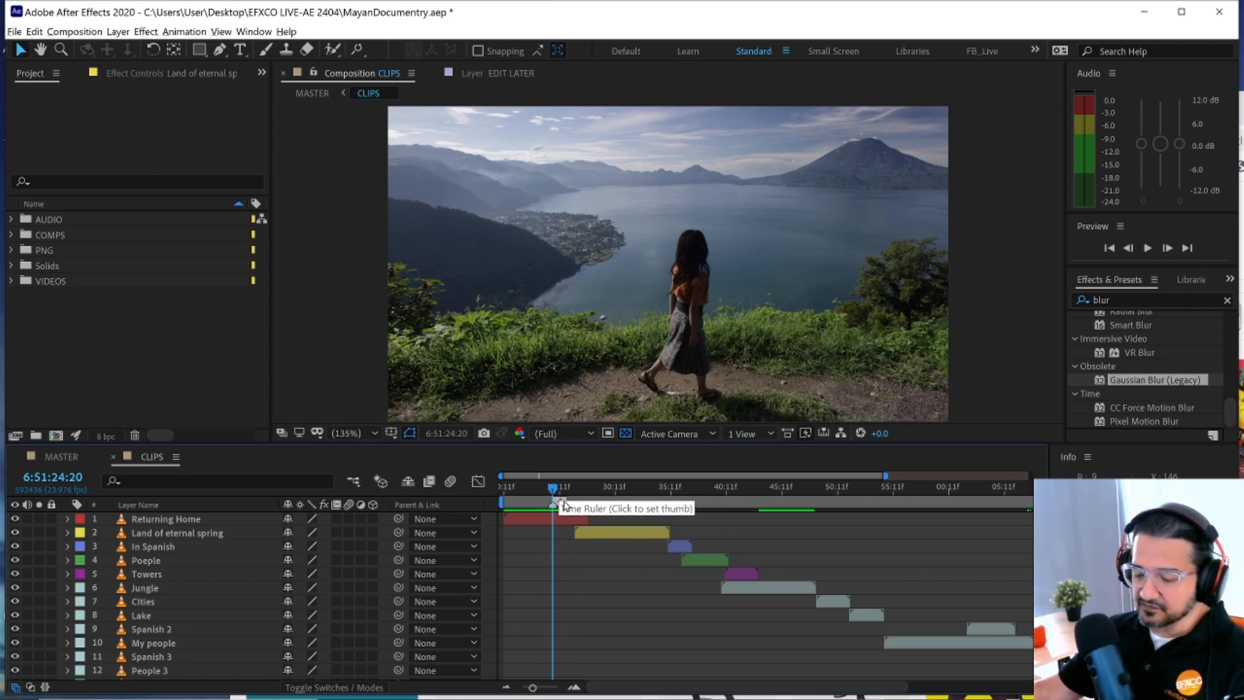
- Add composition marker 5 at 6:51:31:11 and composition marker 6 at 6:51:45:19
drag(554, 493, 626, 493)
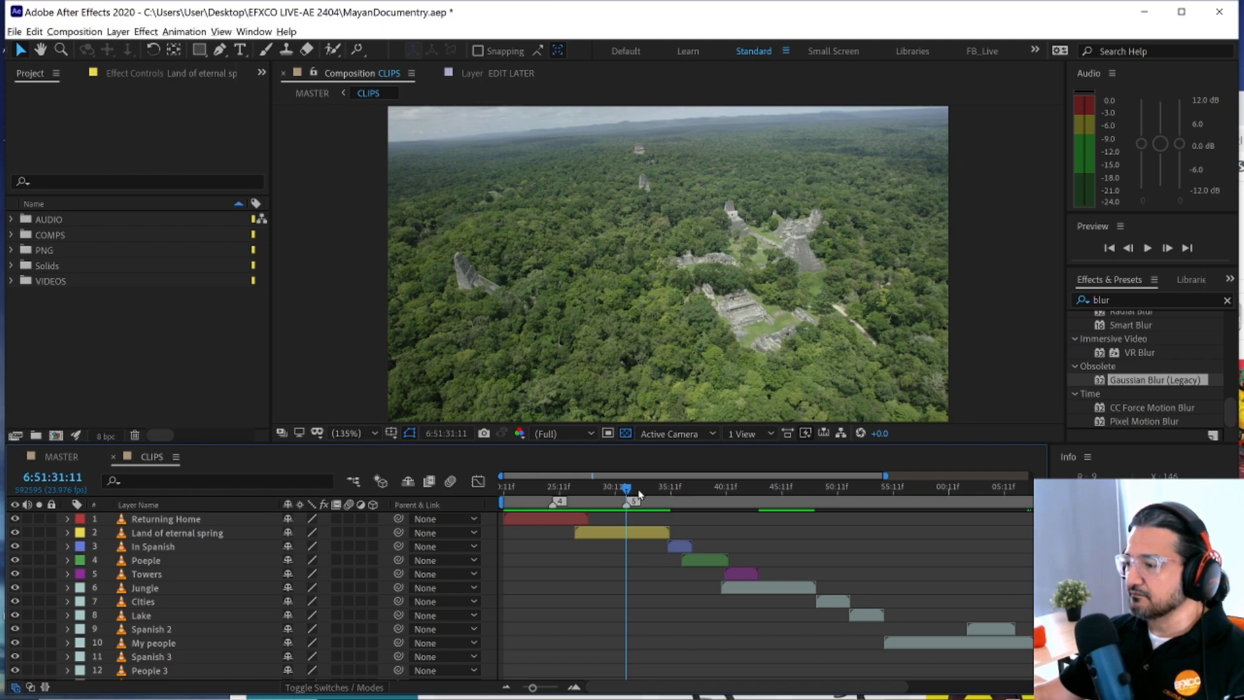
key(KP_Multiply)
drag(630, 493, 786, 493)
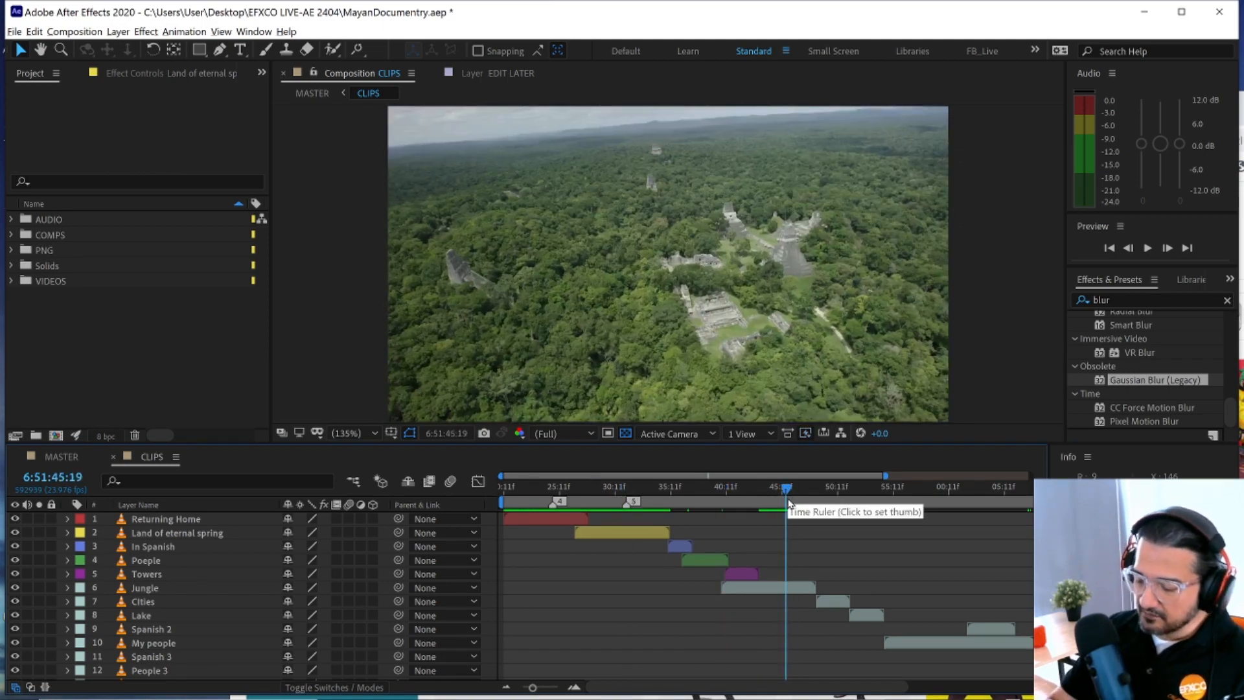
key(KP_Multiply)
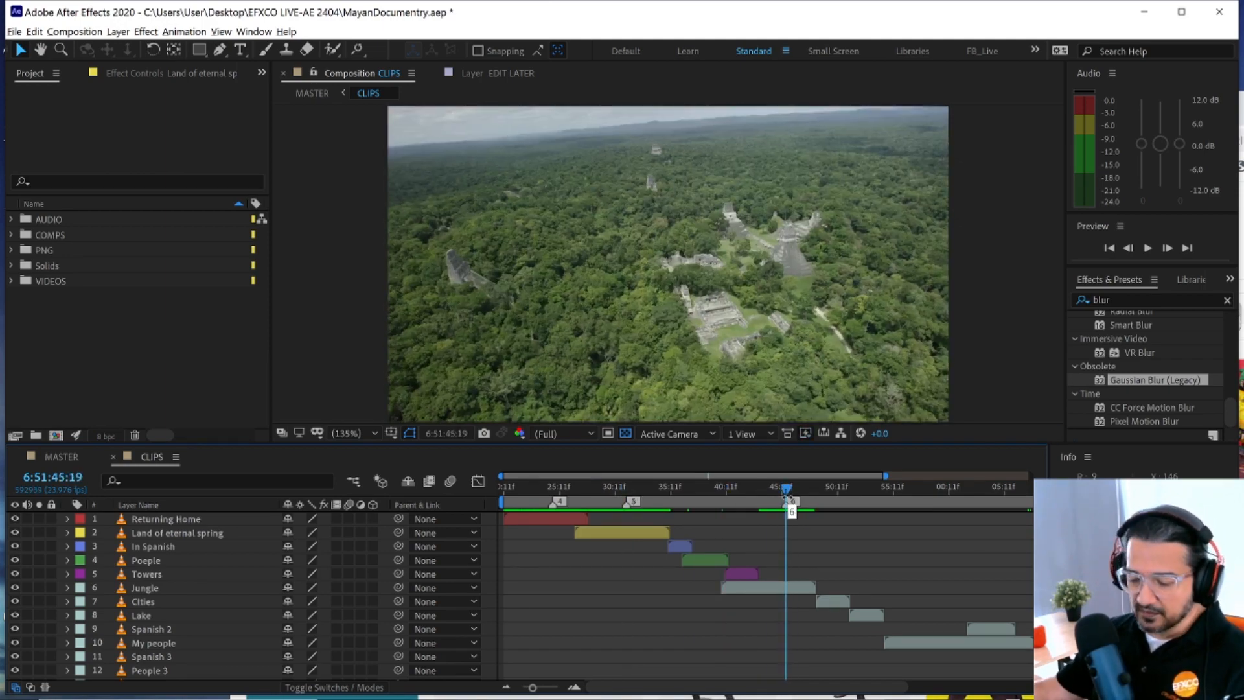
- Set the comment of composition marker 4 to START and that of composition marker 6 to END
mouse_move(787, 493)
mouse_down()
mouse_move(552, 503)
mouse_move(784, 512)
mouse_move(560, 538)
mouse_move(818, 537)
mouse_up()
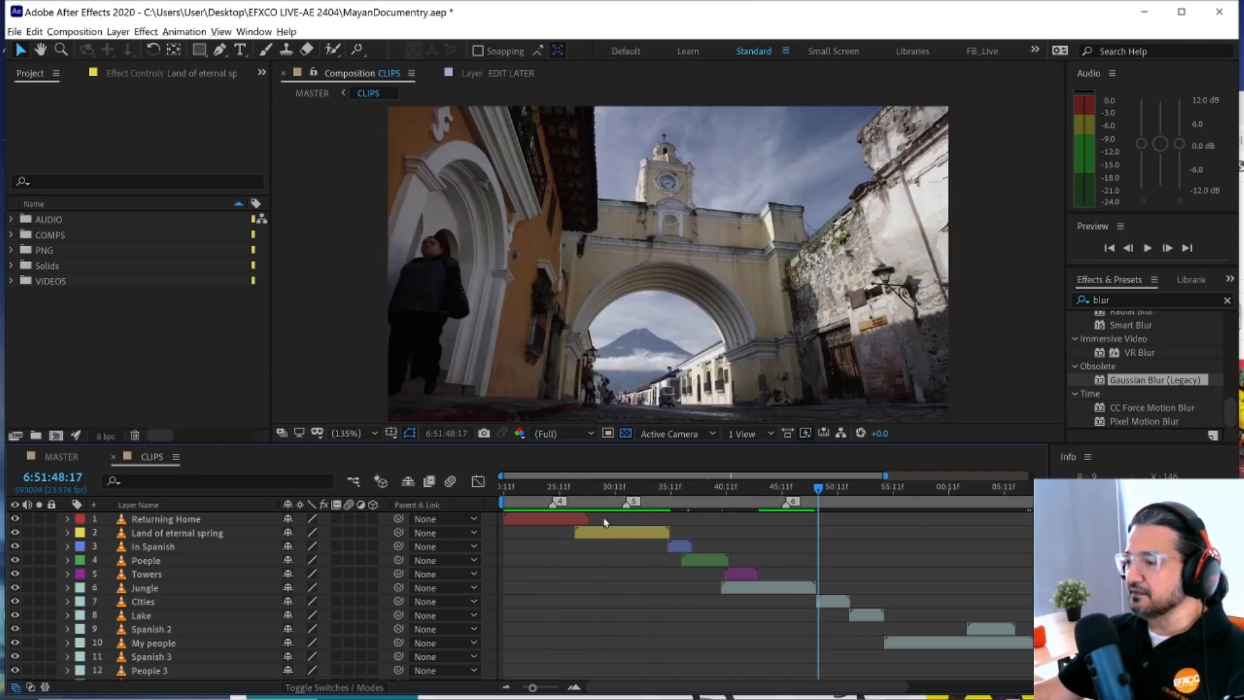
double_click(557, 502)
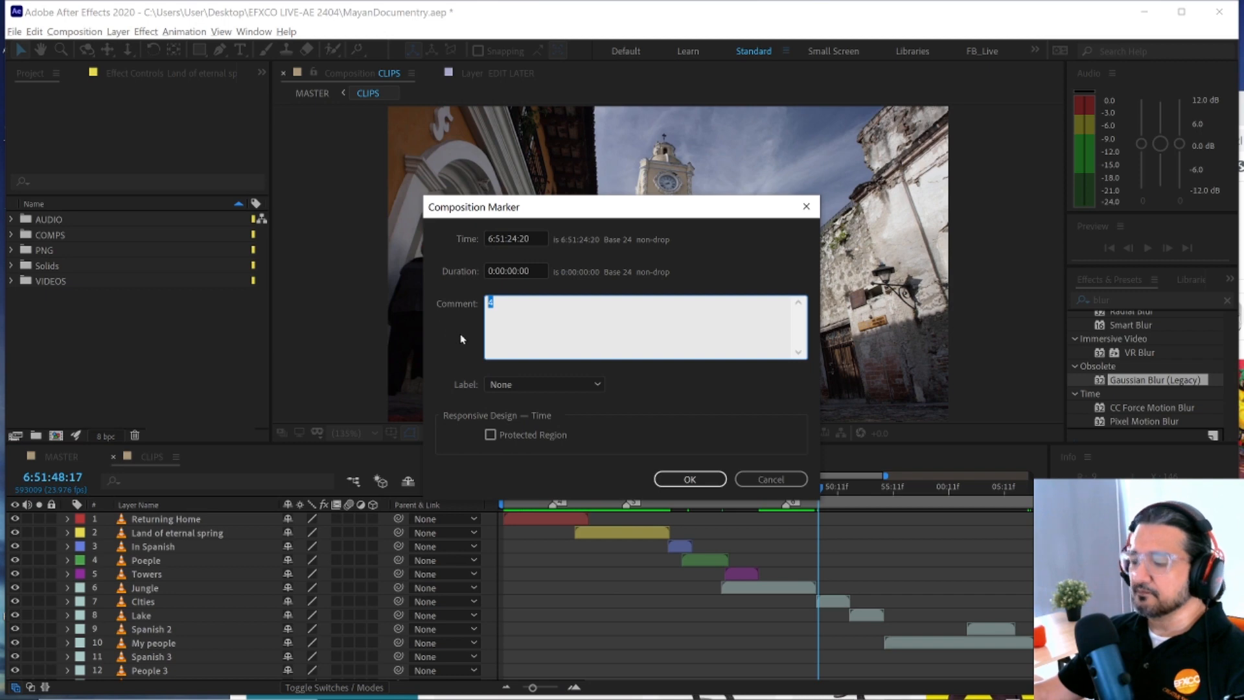
text(START)
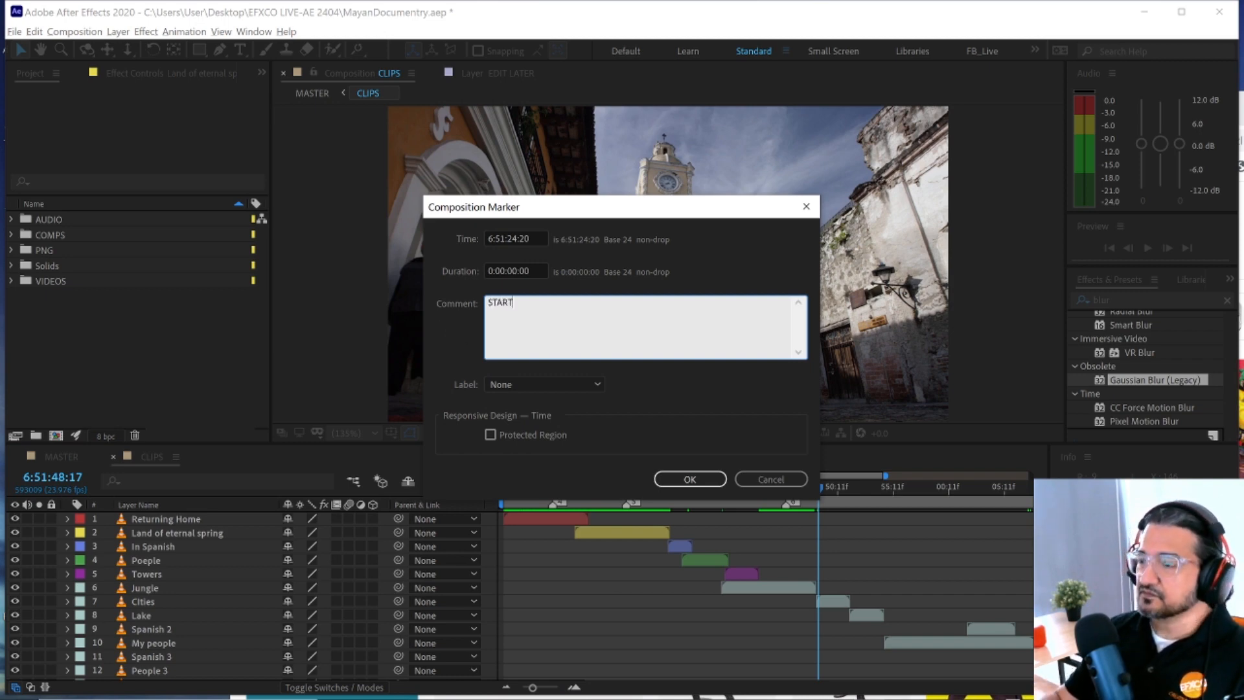
click(681, 480)
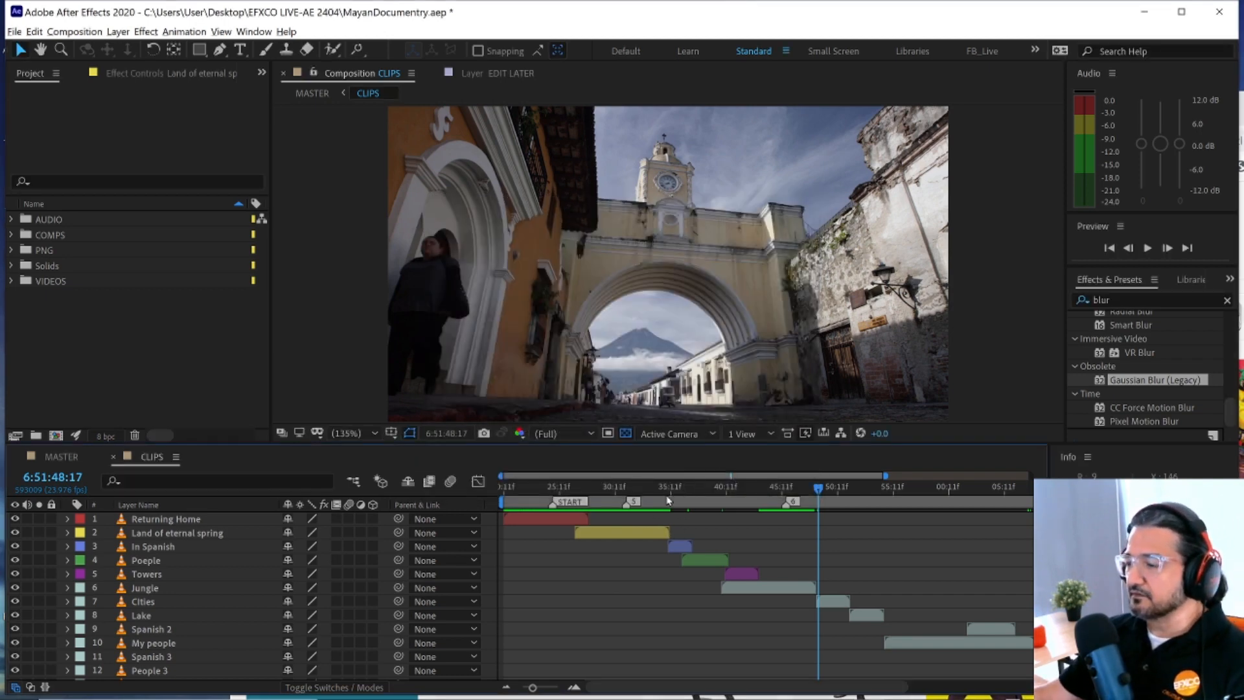
double_click(784, 504)
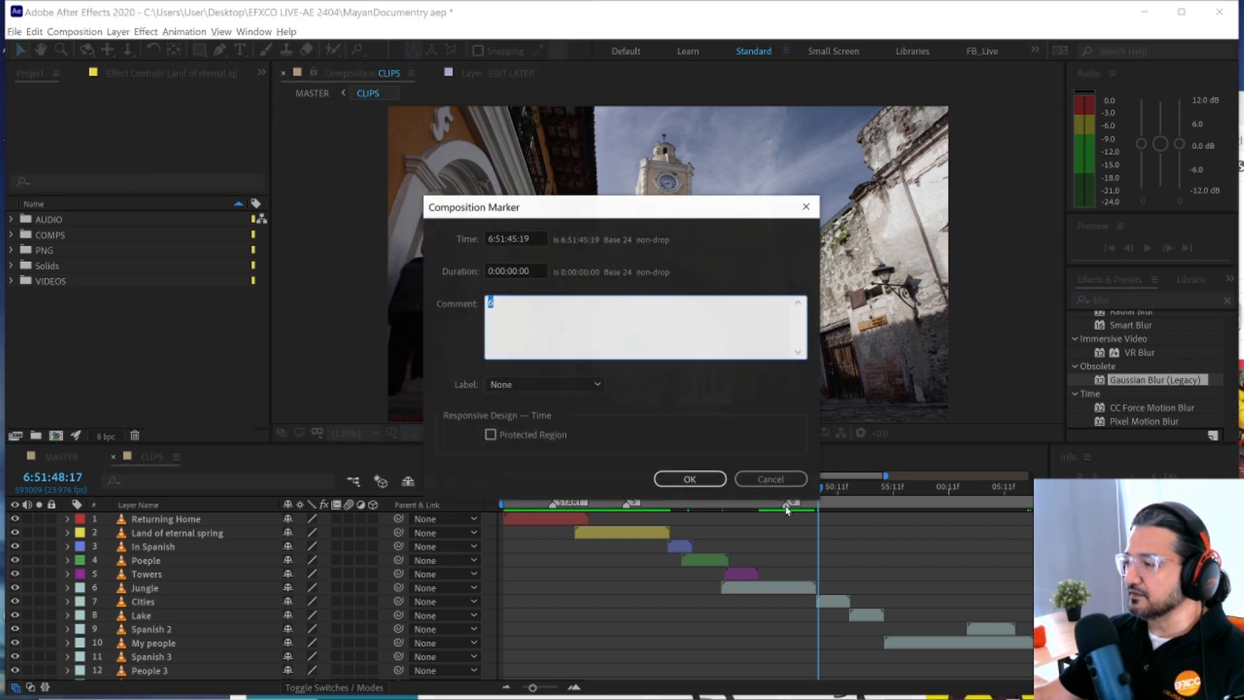
text(END)
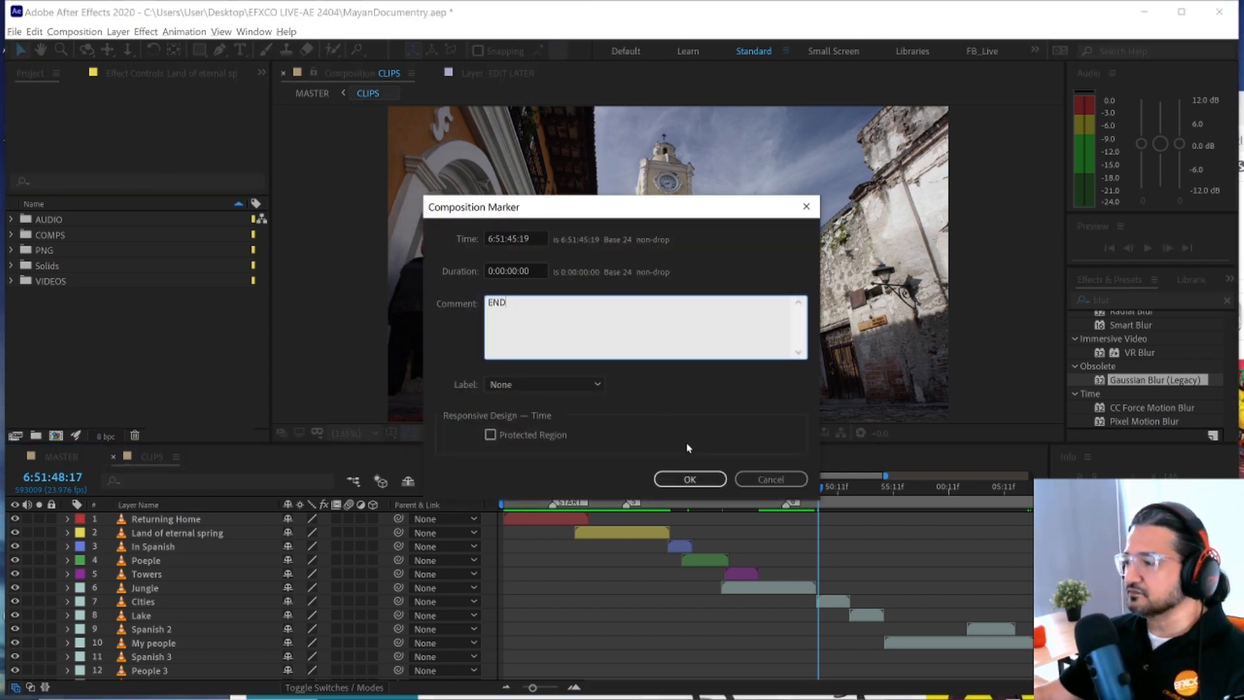
click(689, 479)
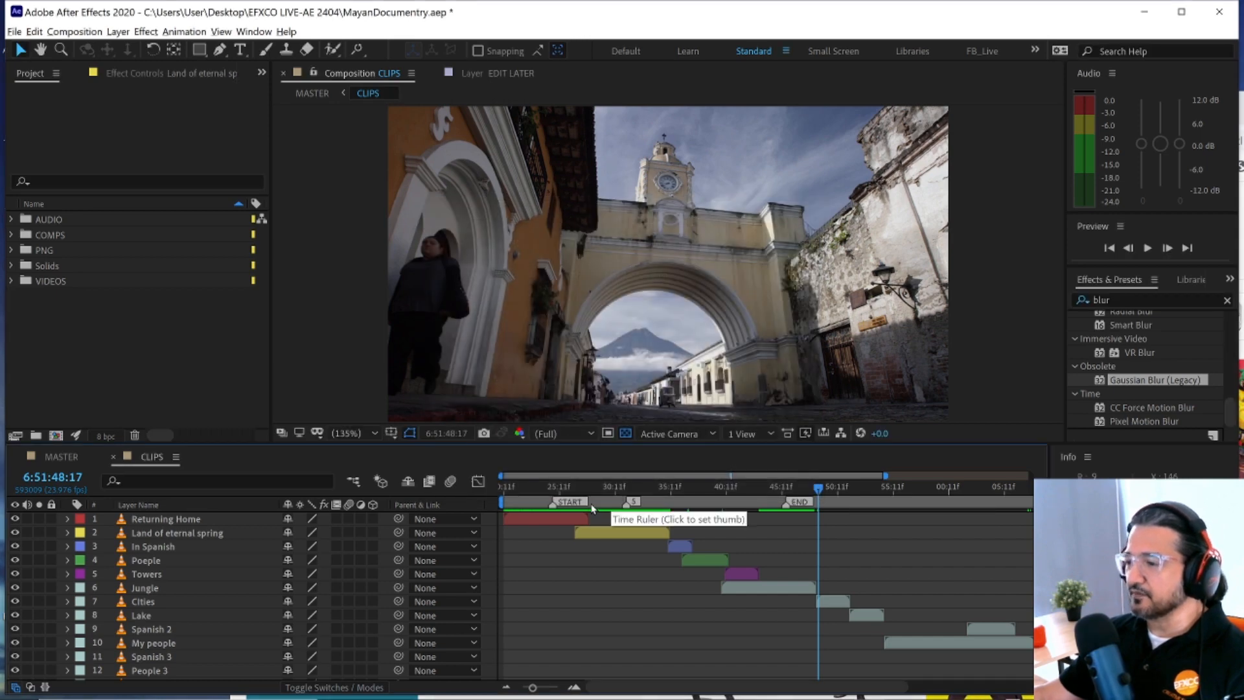
- Scrub through the clips between the markers, and undo both the START and END marker comments
drag(584, 486, 713, 485)
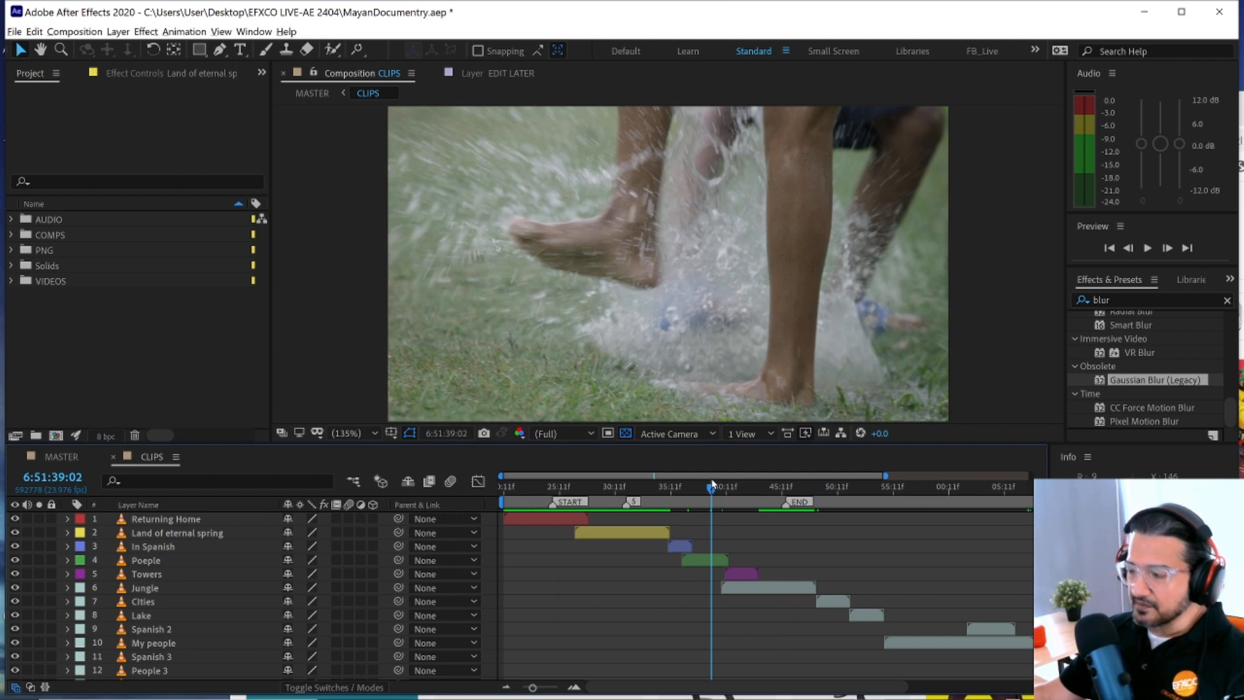
key(ctrl+z)
key(ctrl+z)
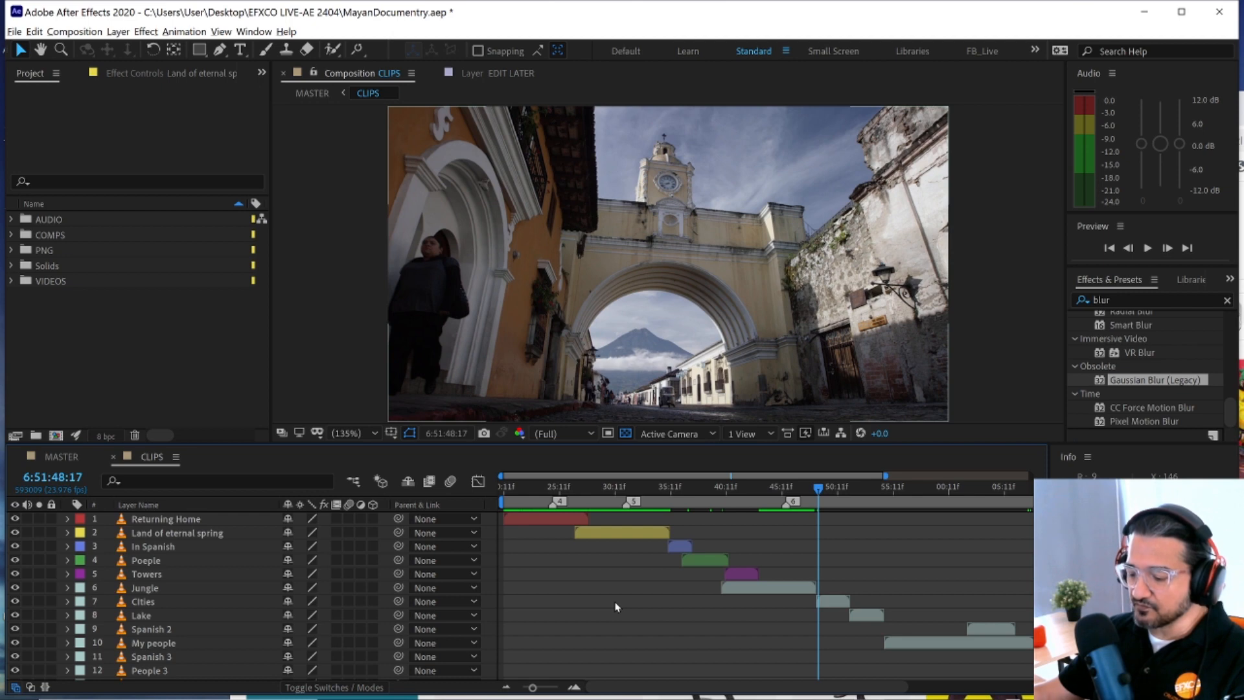
- Set the current time to 6:51:24:22 and place five composition markers from the marker bin between the Cities clip and the start of Spanish 2
click(589, 489)
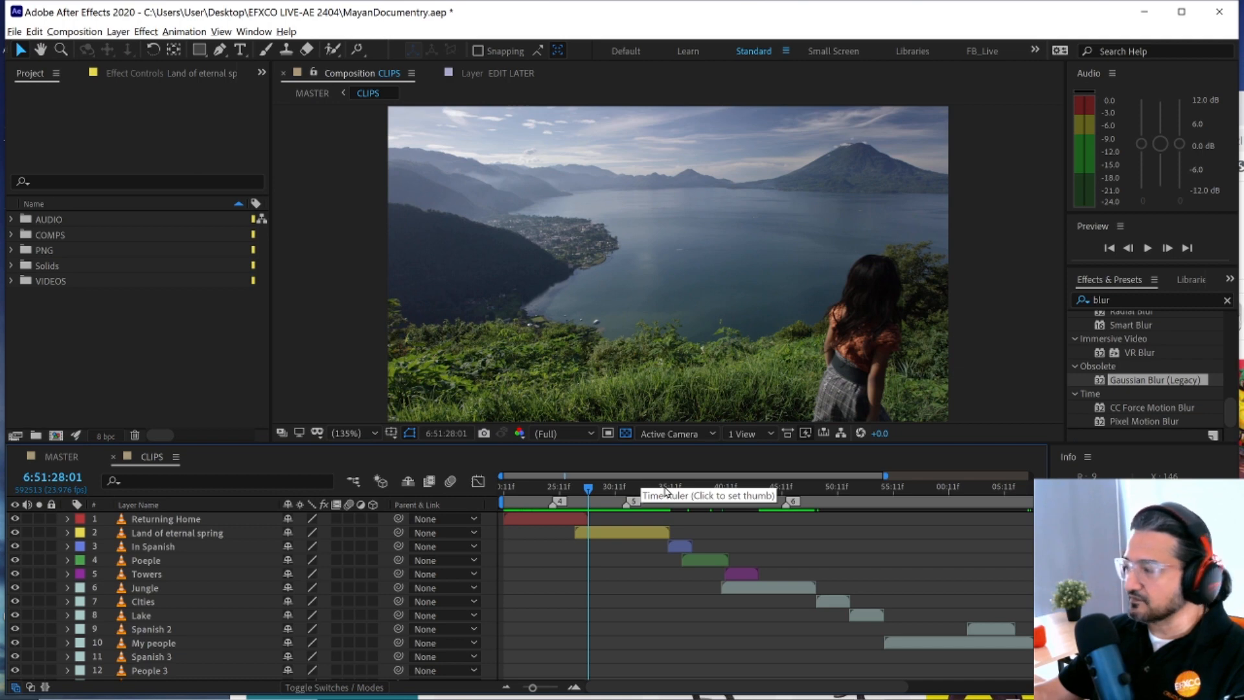
drag(587, 489, 554, 492)
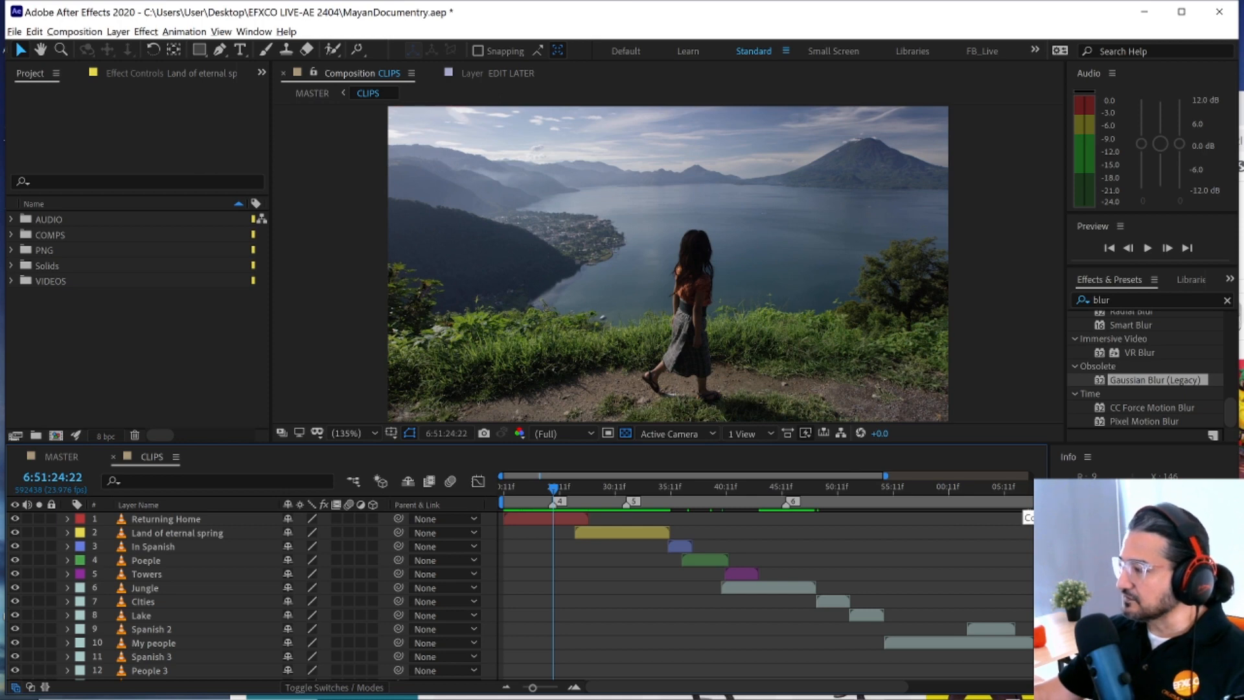
drag(1030, 502, 841, 504)
drag(1030, 501, 884, 503)
mouse_move(1030, 501)
mouse_down()
mouse_move(914, 503)
mouse_move(940, 512)
mouse_up()
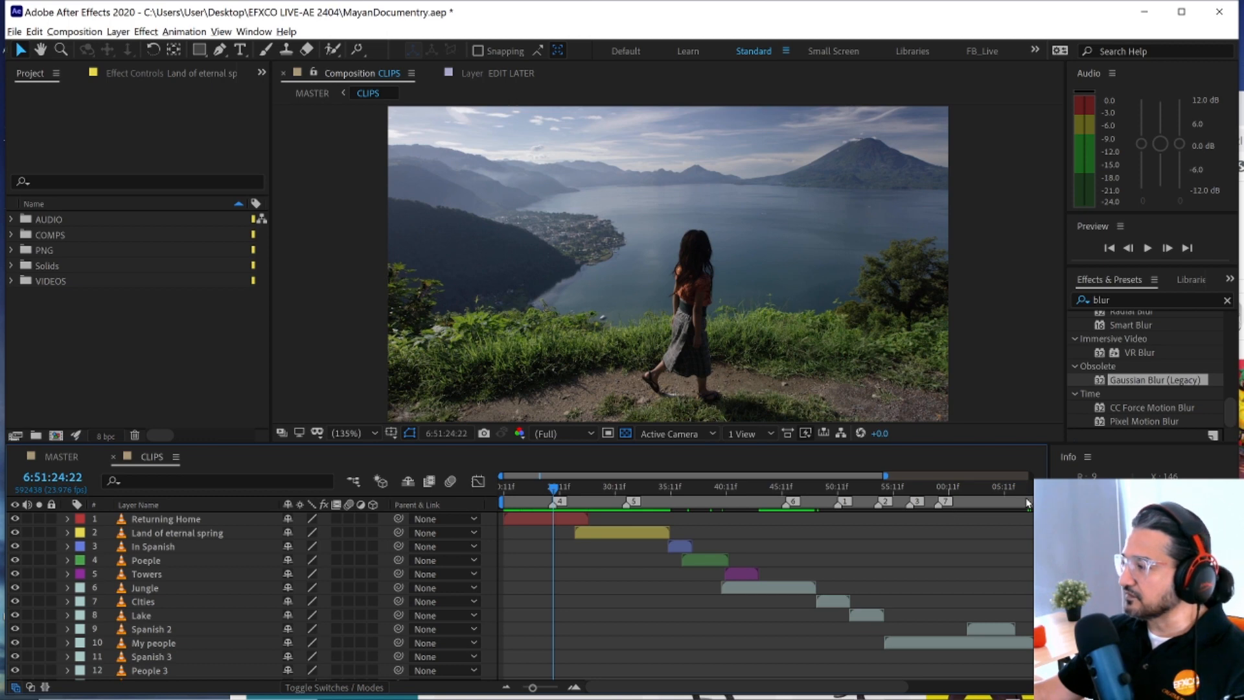
drag(1022, 507, 968, 504)
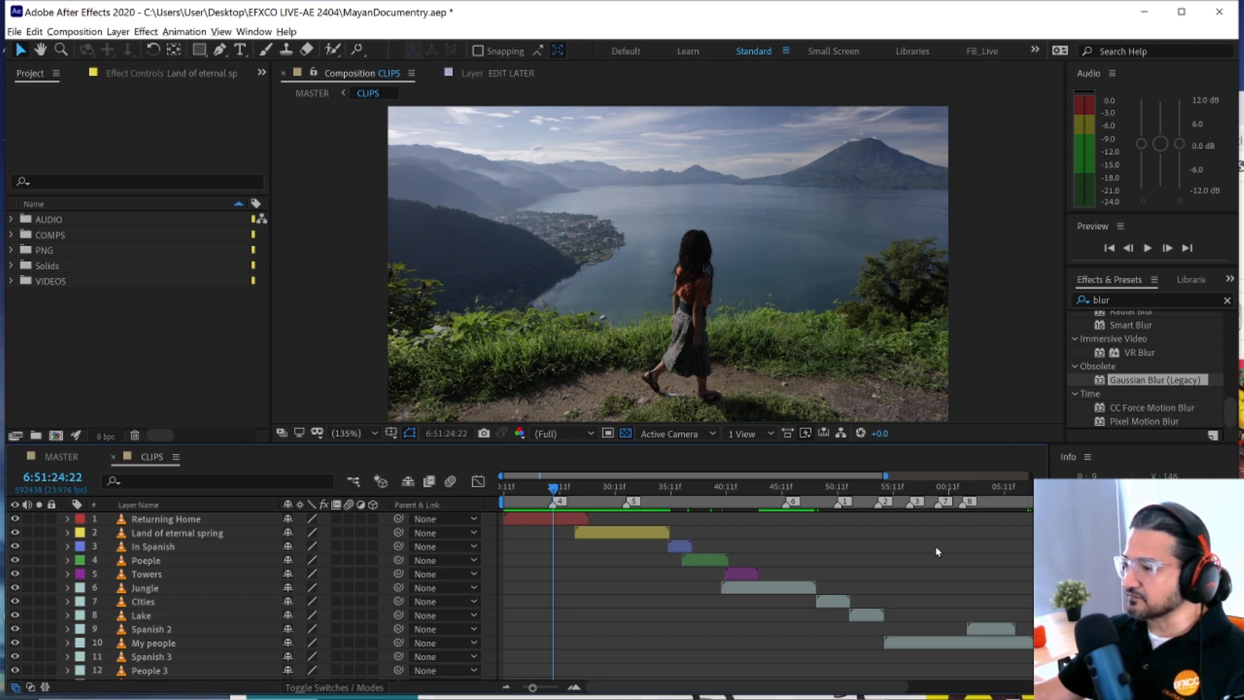
- Jump the current time back and forth between the composition's end and start, finishing at the start
key(End)
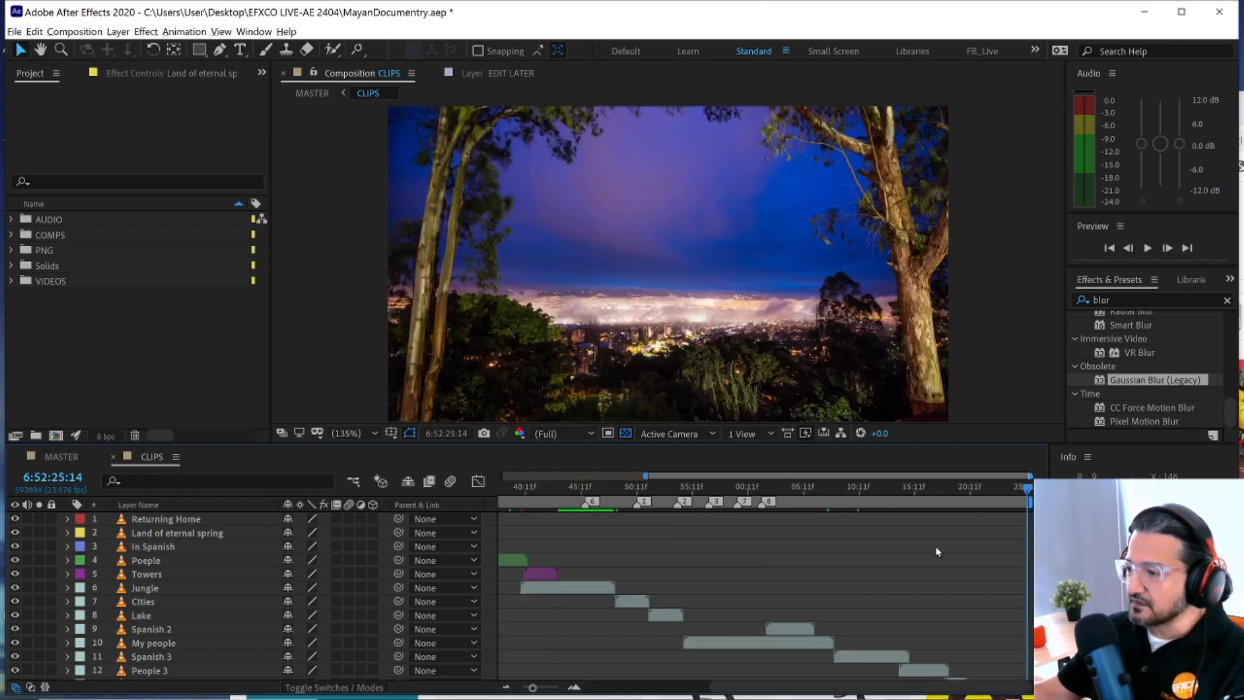
key(Home)
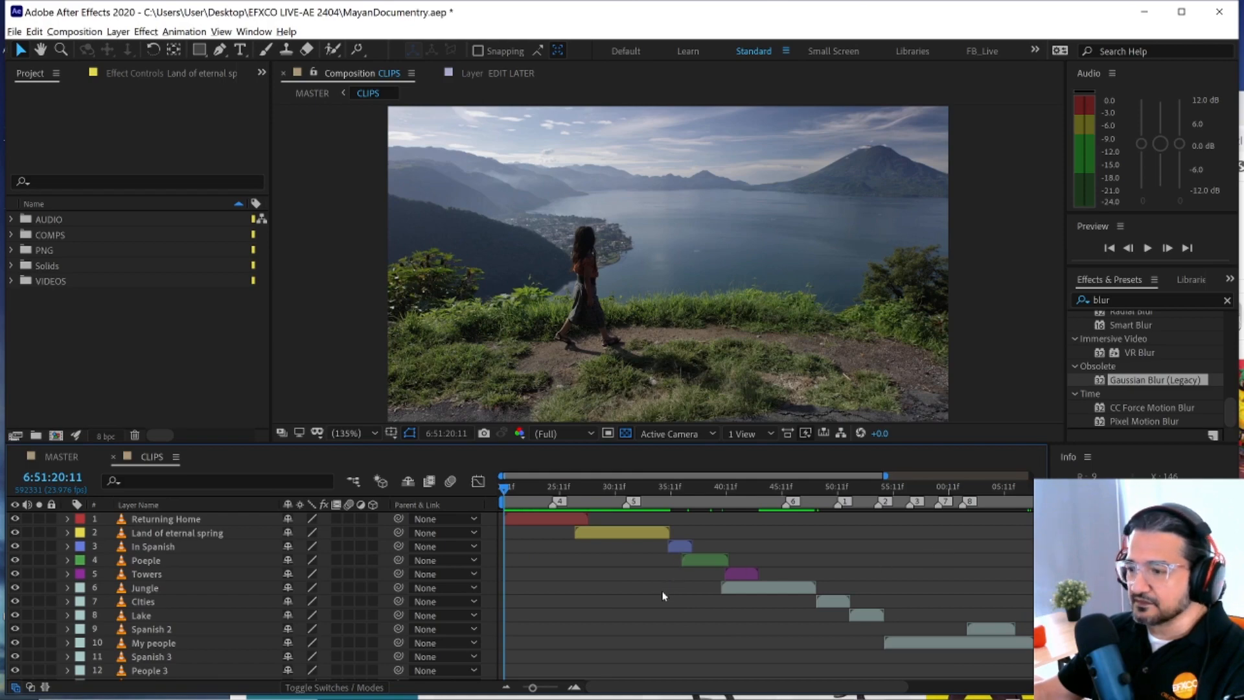
key(End)
key(Home)
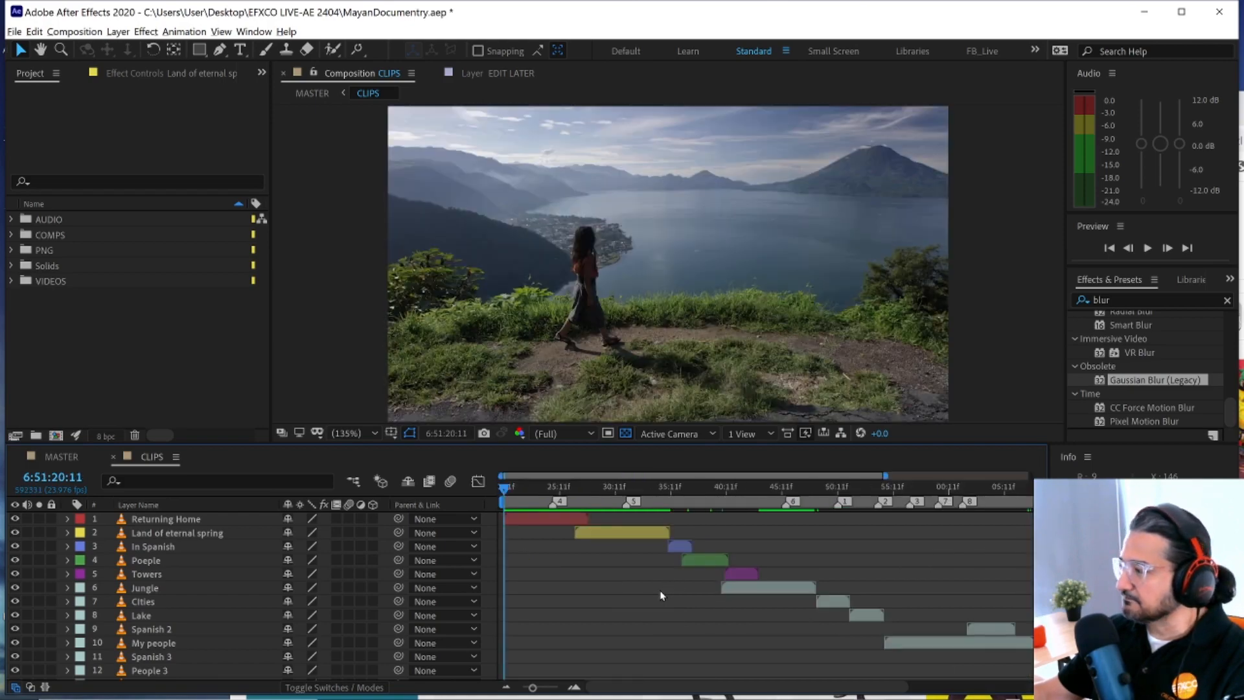
key(End)
key(Home)
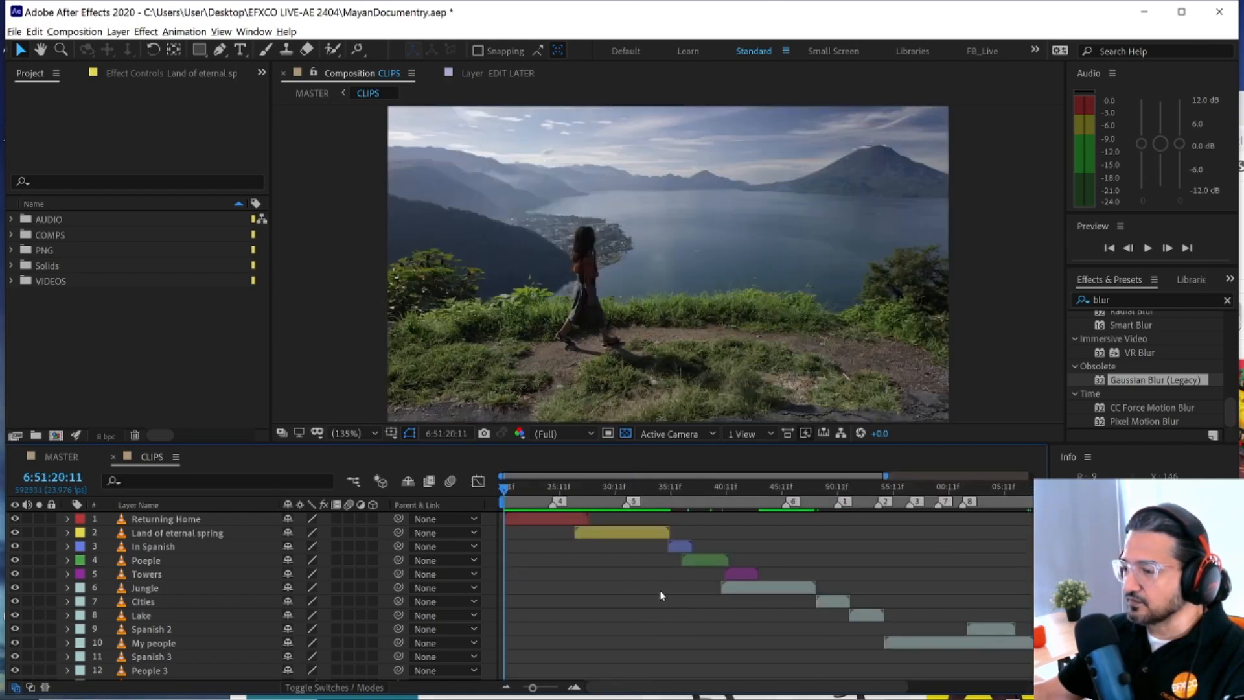
- Move composition marker 5 above the Poeple clip, and give composition marker 4 the comment START and a Red label
drag(561, 493, 710, 505)
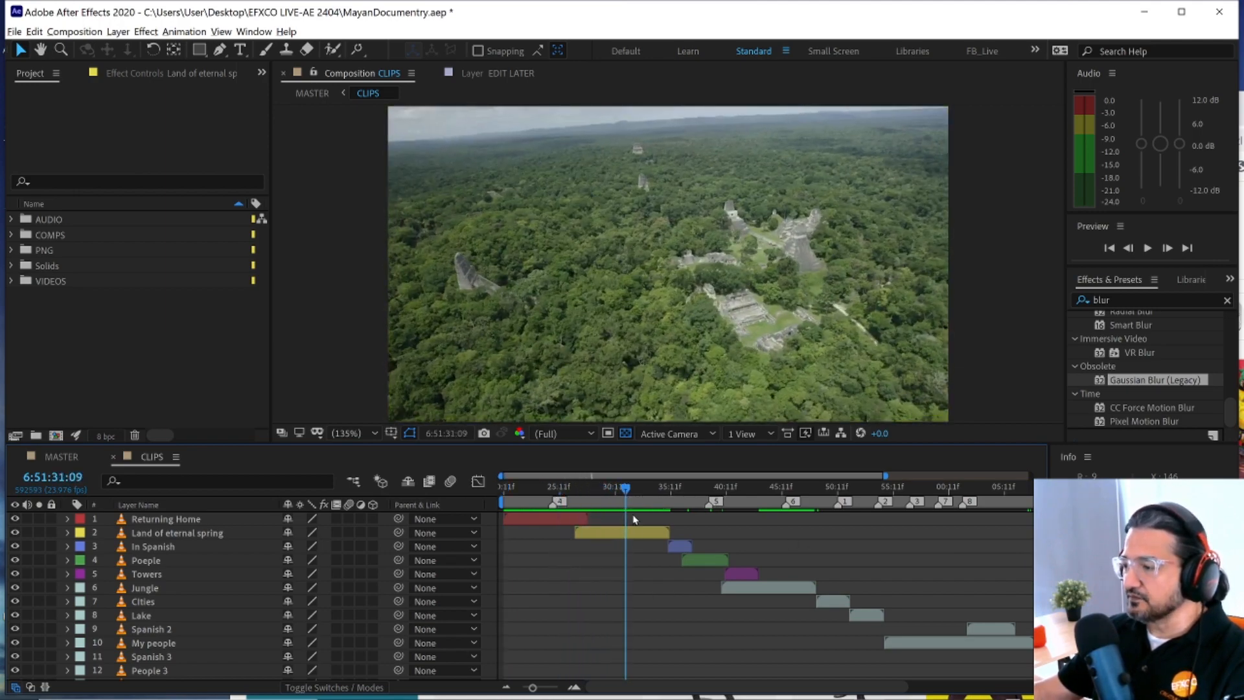
double_click(552, 502)
text(START)
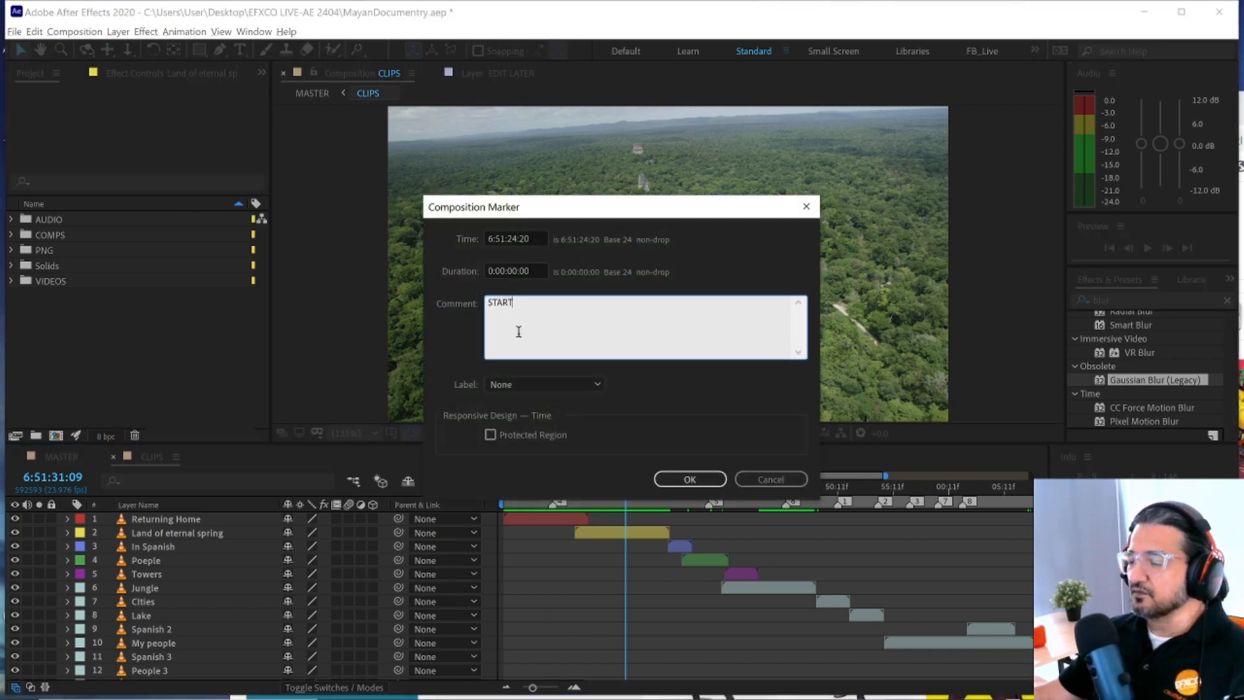
click(561, 385)
click(558, 420)
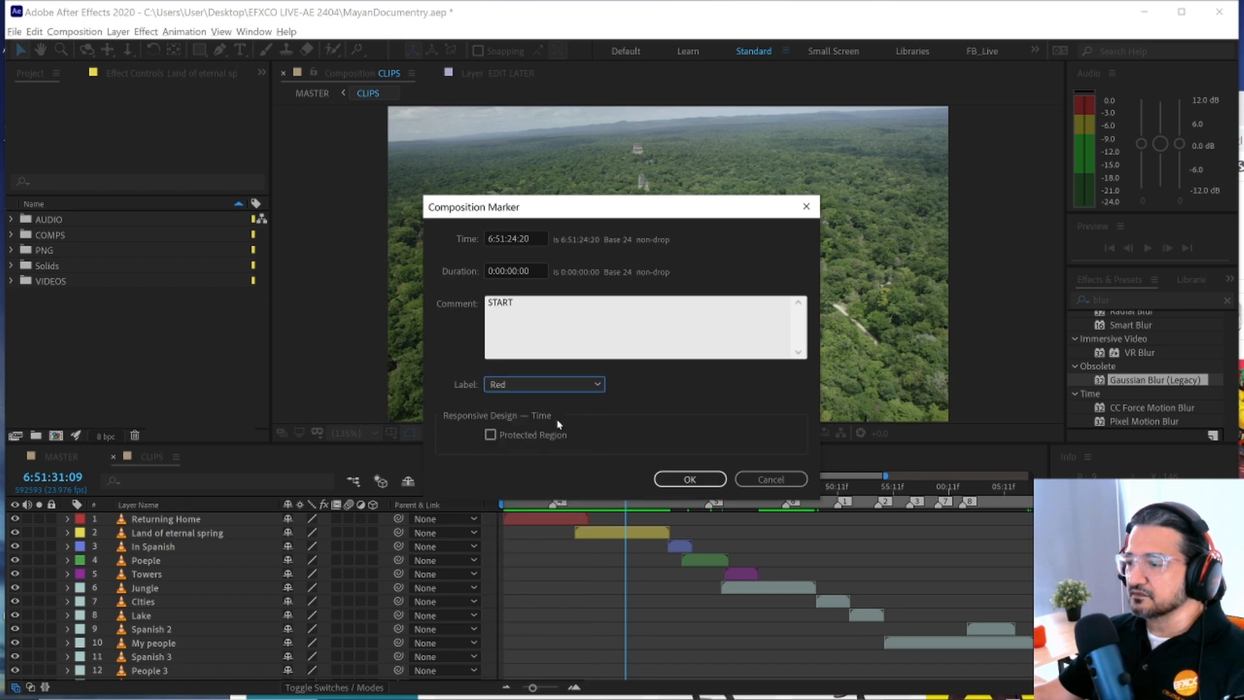
click(675, 480)
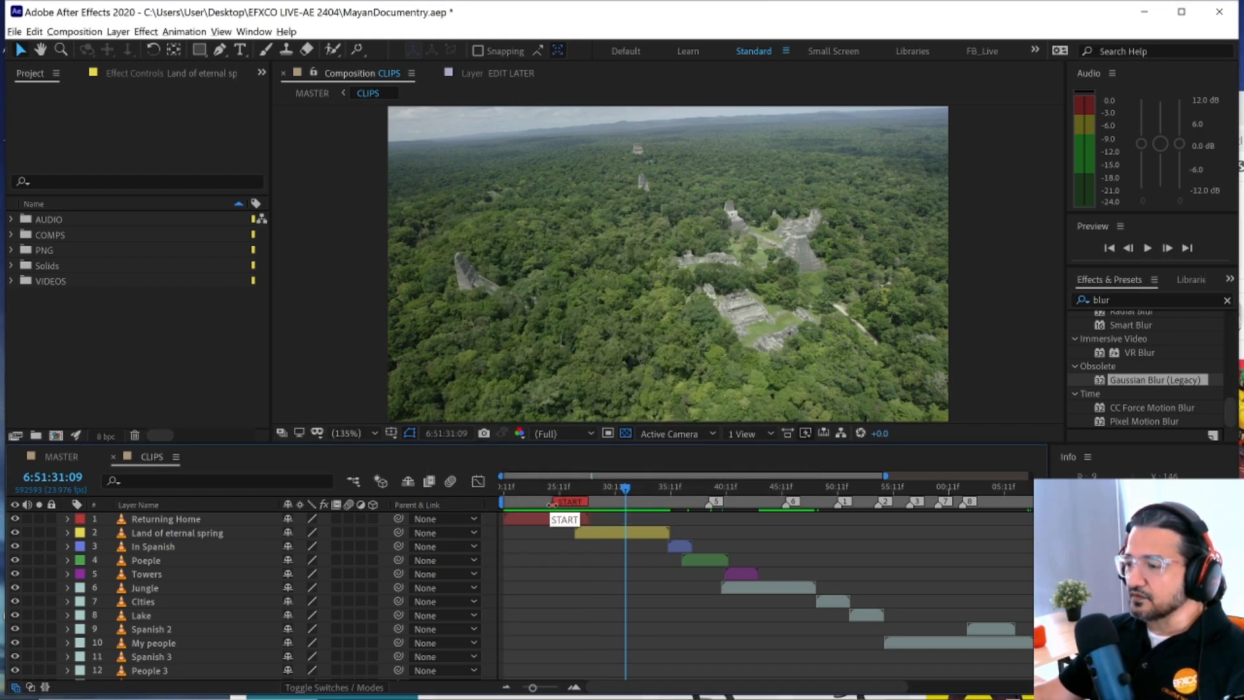
- Set the START composition marker's duration to 0:00:05:00
double_click(569, 502)
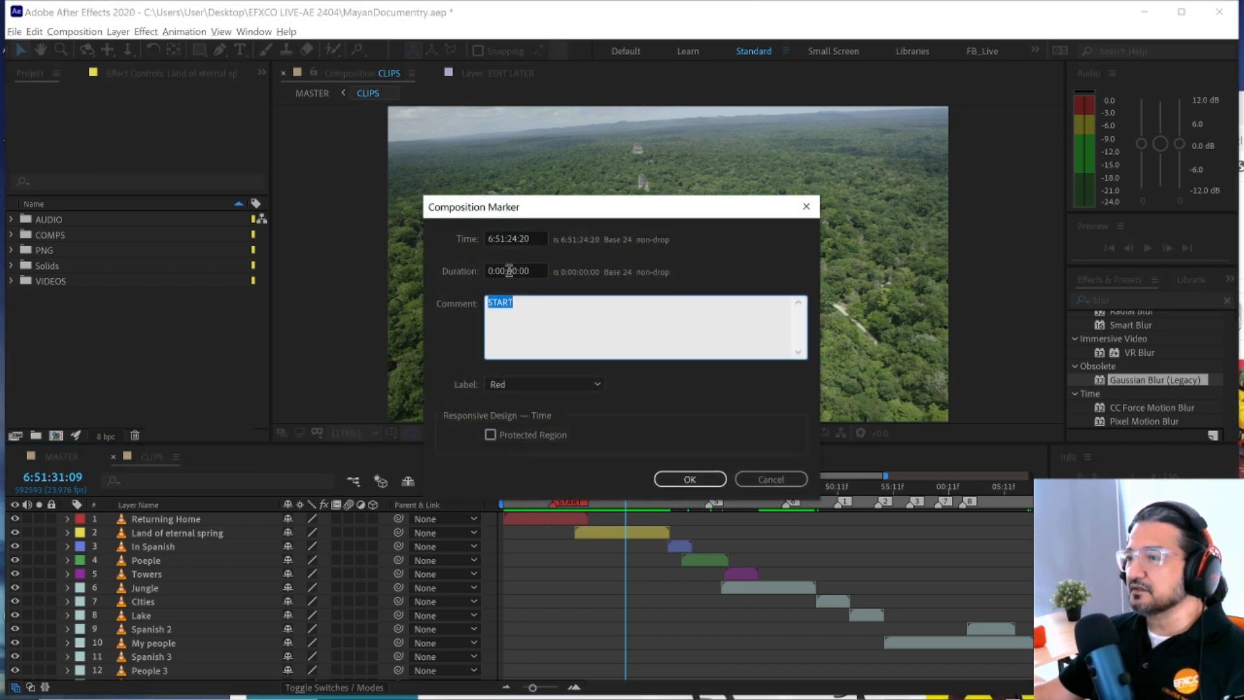
drag(496, 271, 518, 271)
click(546, 286)
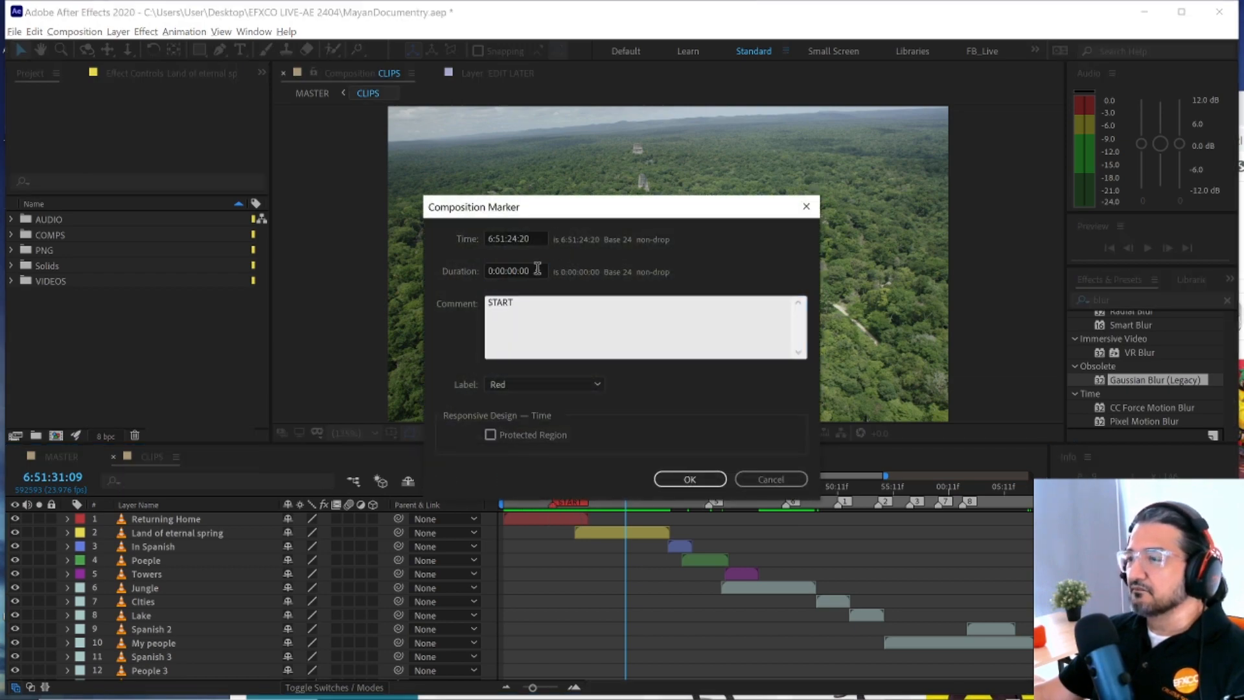
double_click(537, 268)
text(500)
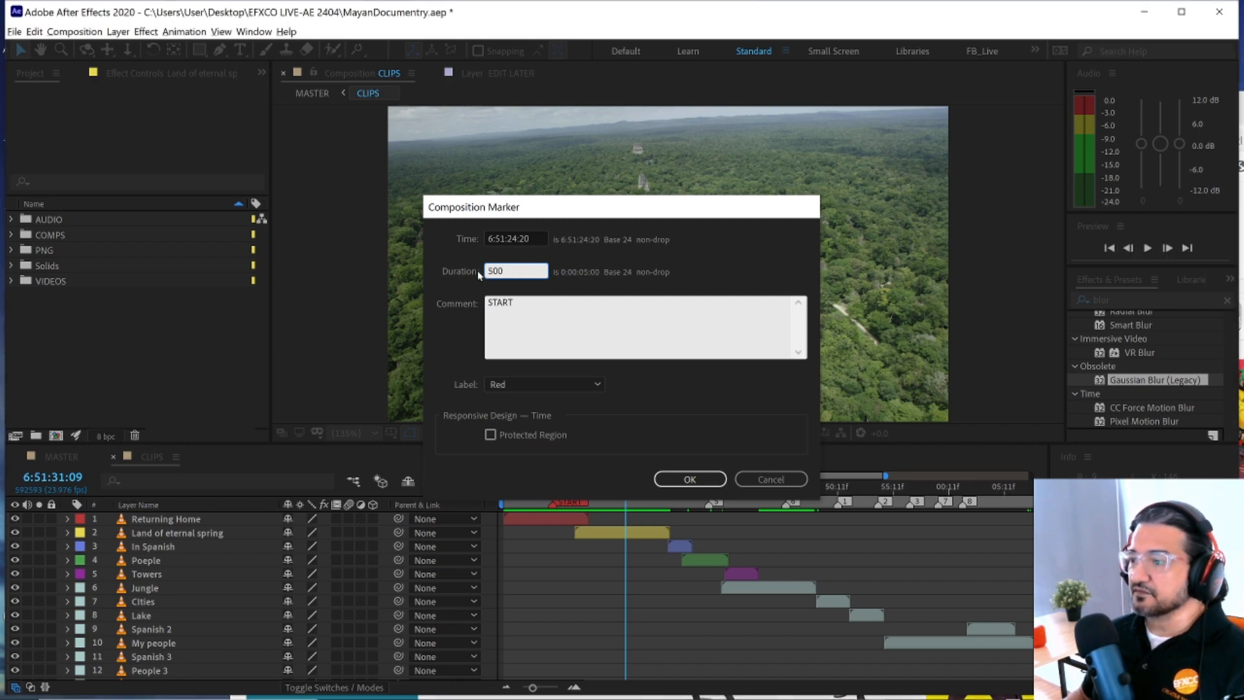
key(Return)
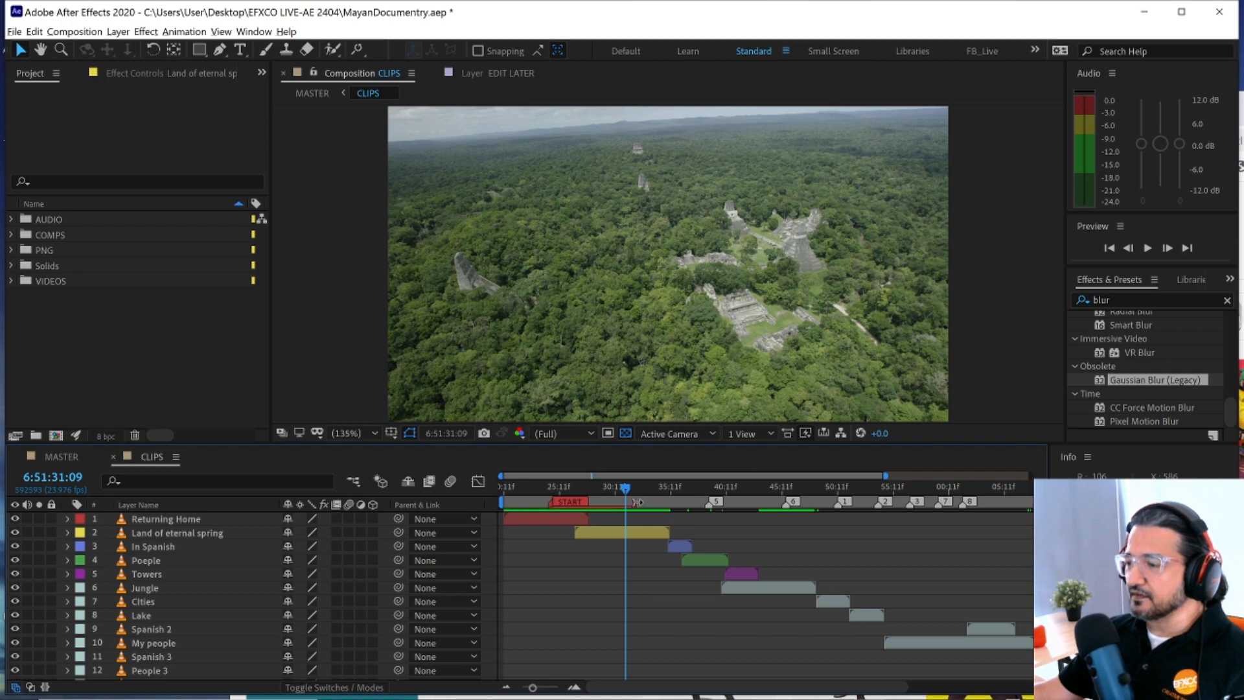
- Extend the START marker to just before the end of the Land of eternal spring clip, and set the current time to 6:51:26:19
drag(639, 504, 669, 506)
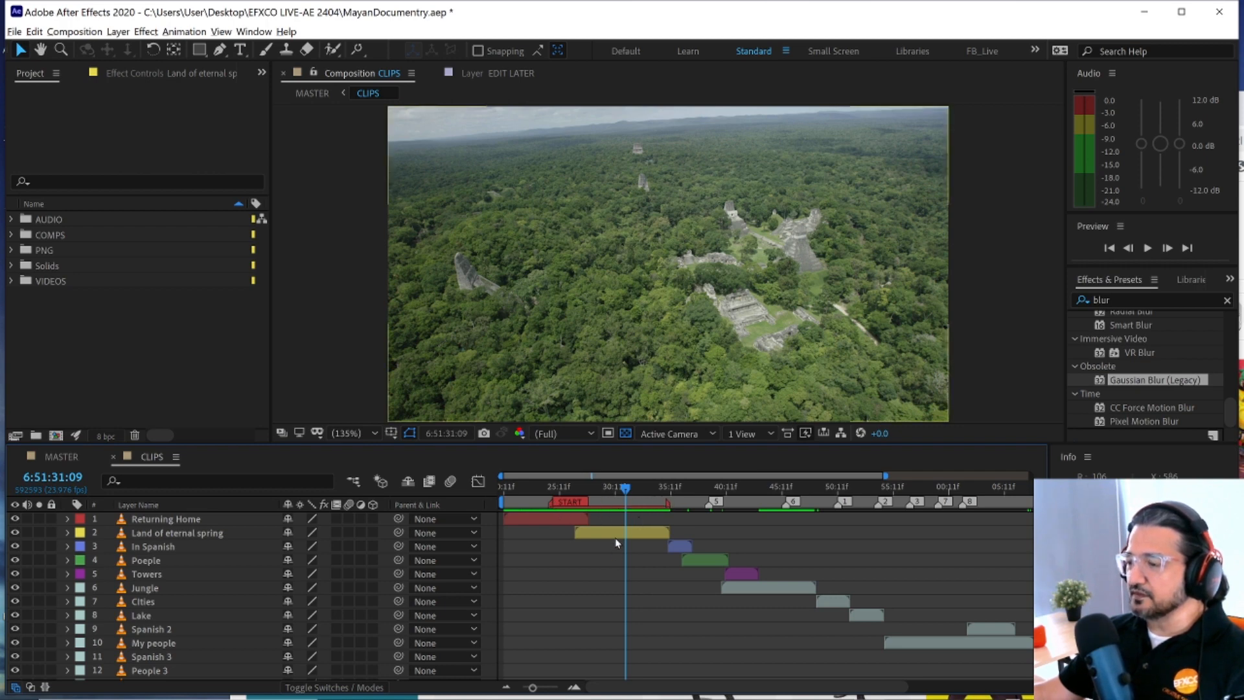
drag(668, 502, 648, 503)
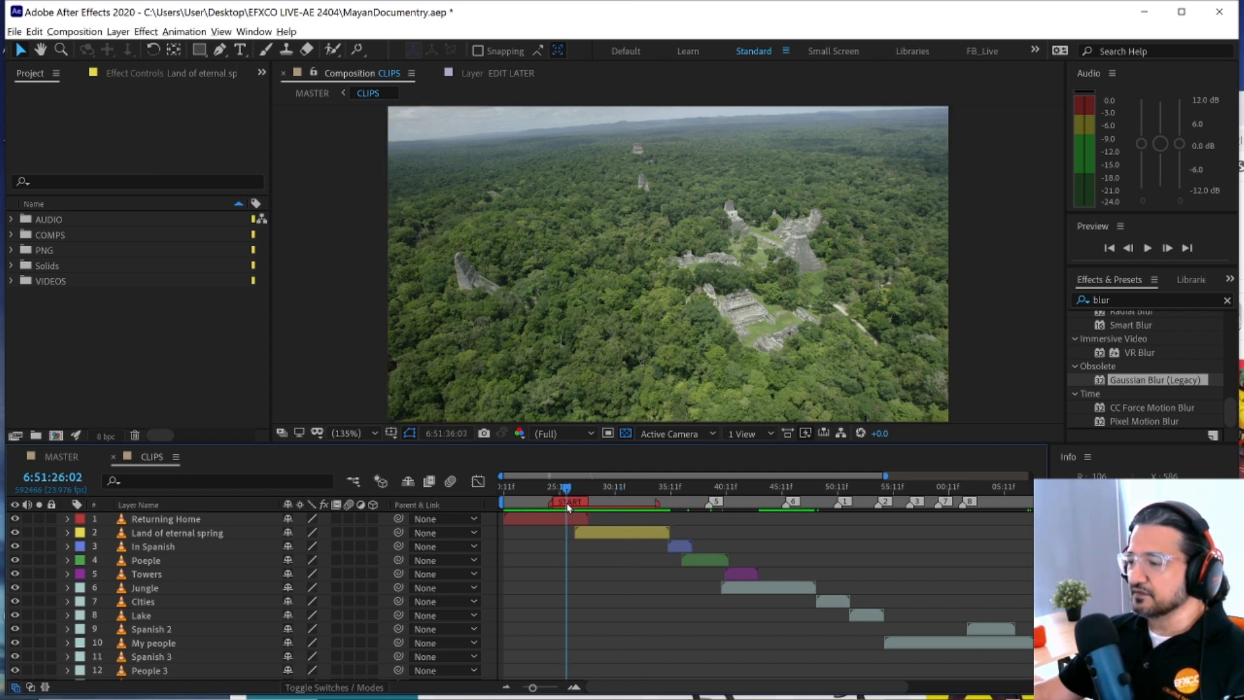
click(567, 487)
drag(575, 503, 570, 501)
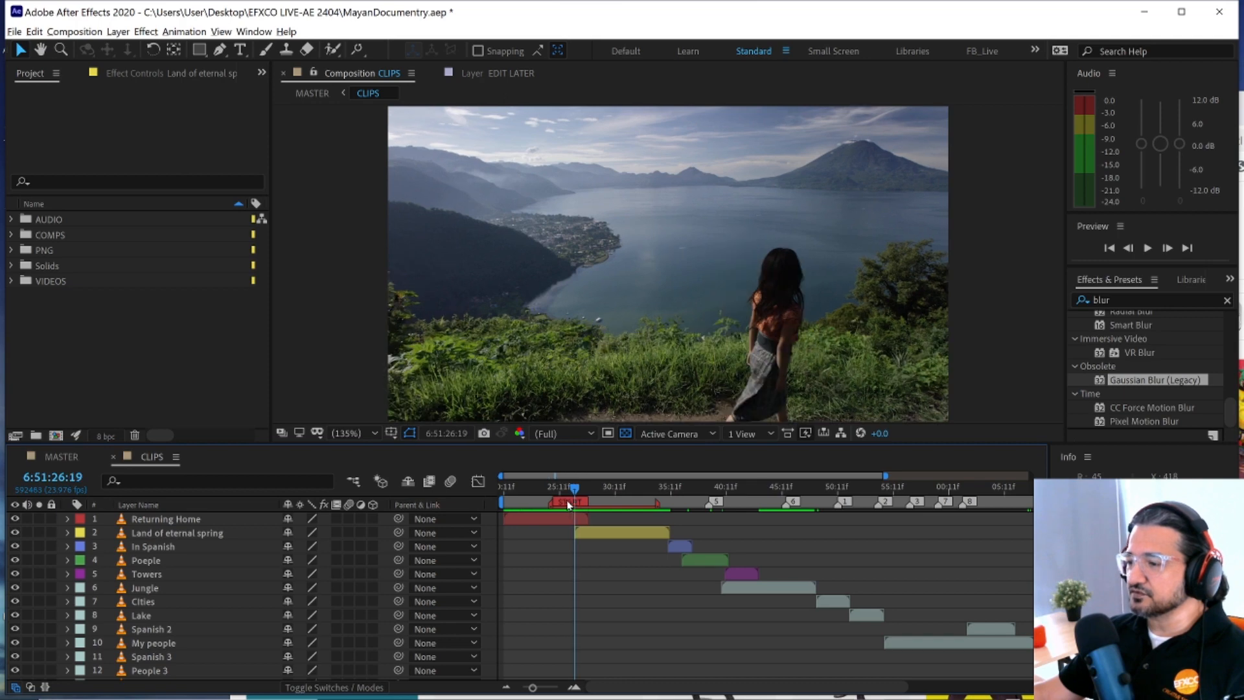
- Set the START composition marker's duration to 0:00:05:00
double_click(552, 502)
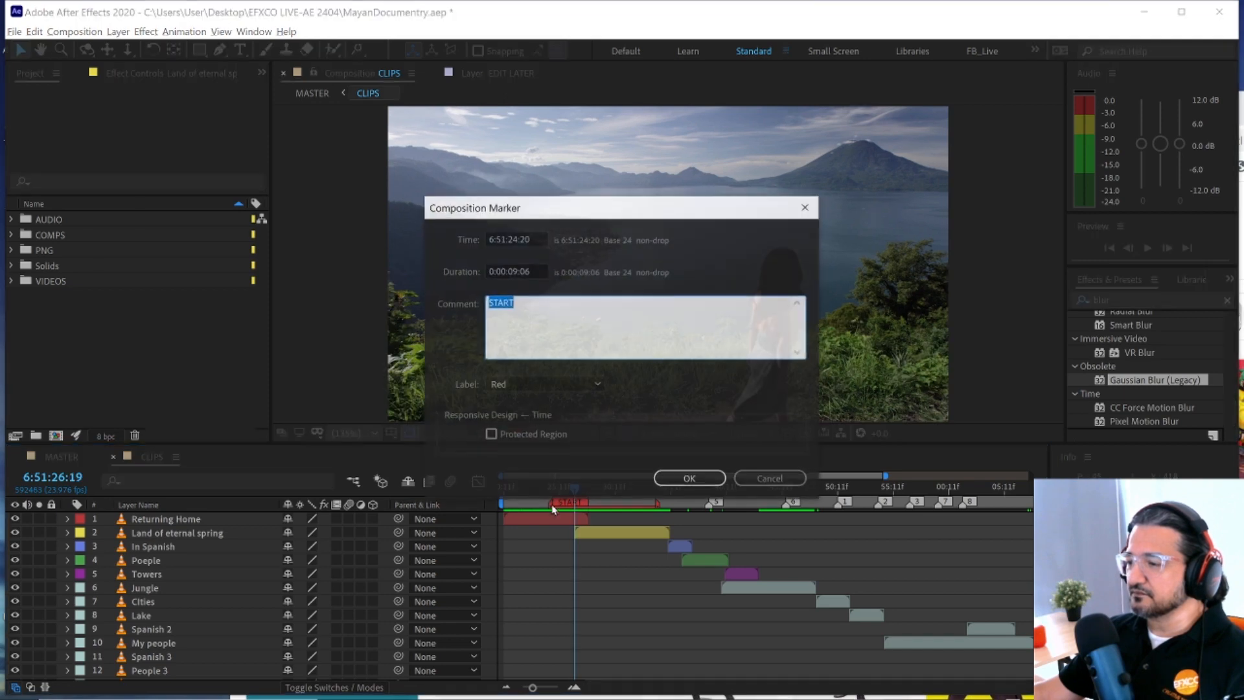
click(530, 271)
text(500)
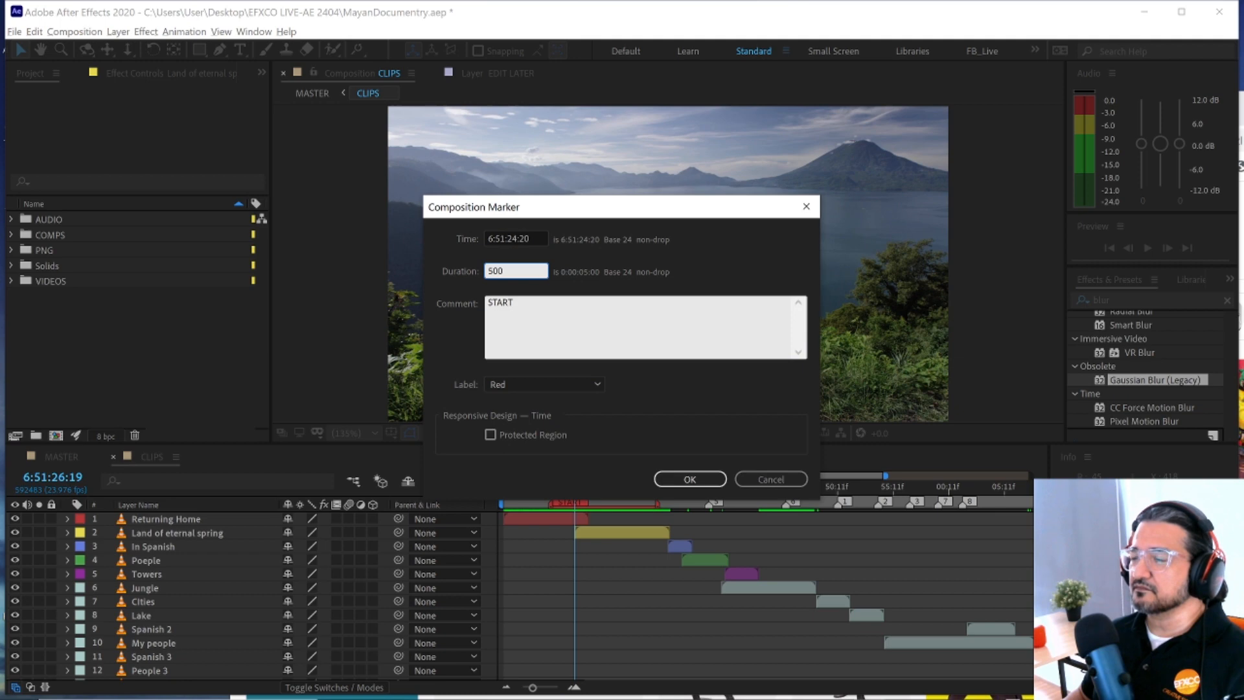
key(Return)
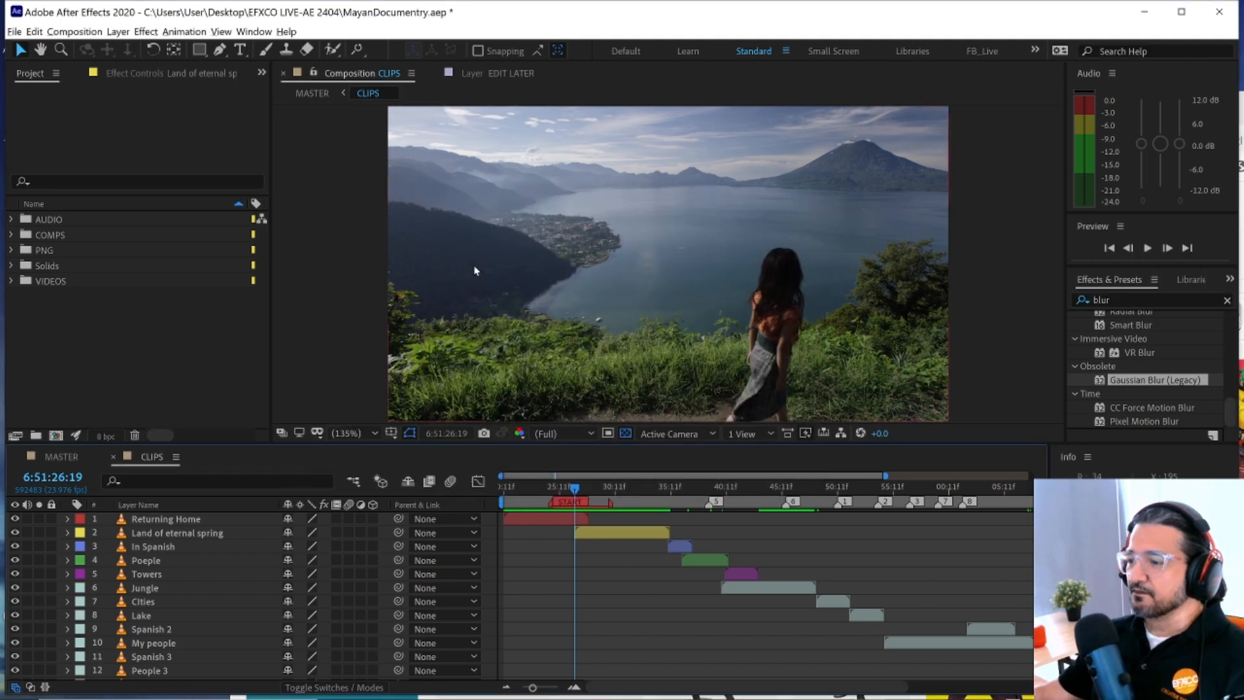
- Scrub the current time within the START marker's range to 6:51:27:14, and delete only the START composition marker
mouse_move(573, 495)
mouse_down()
mouse_move(595, 493)
mouse_move(556, 495)
mouse_move(585, 499)
mouse_up()
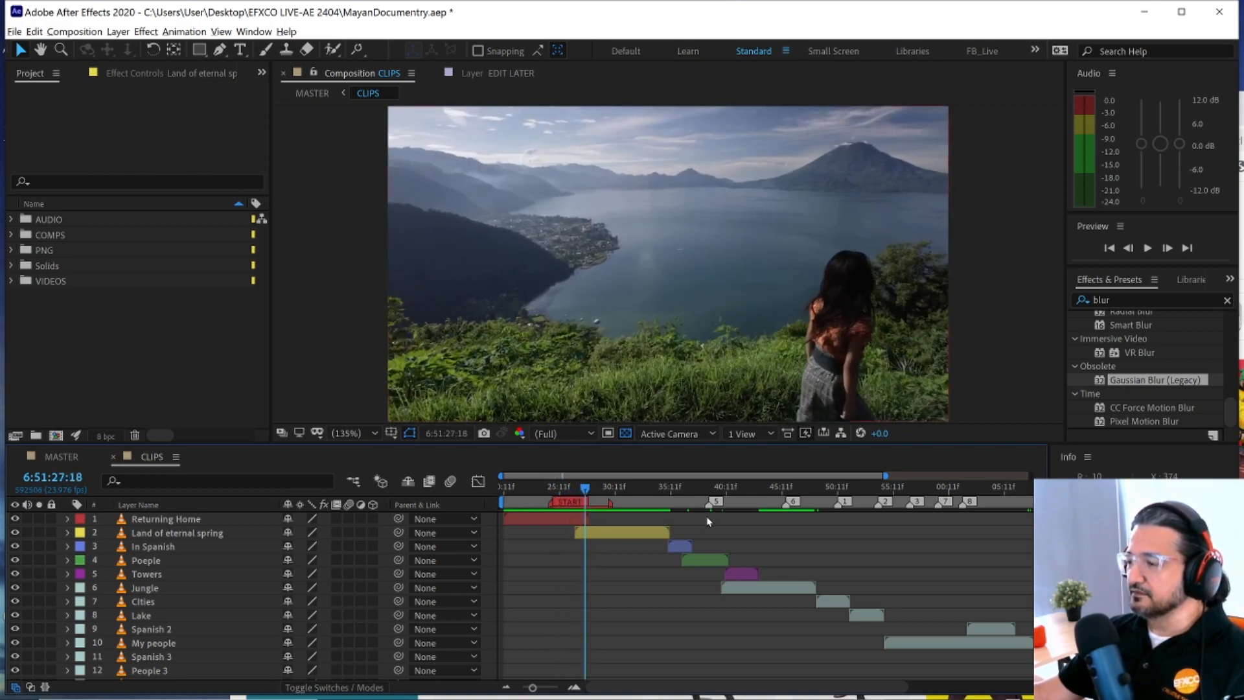
click(571, 508)
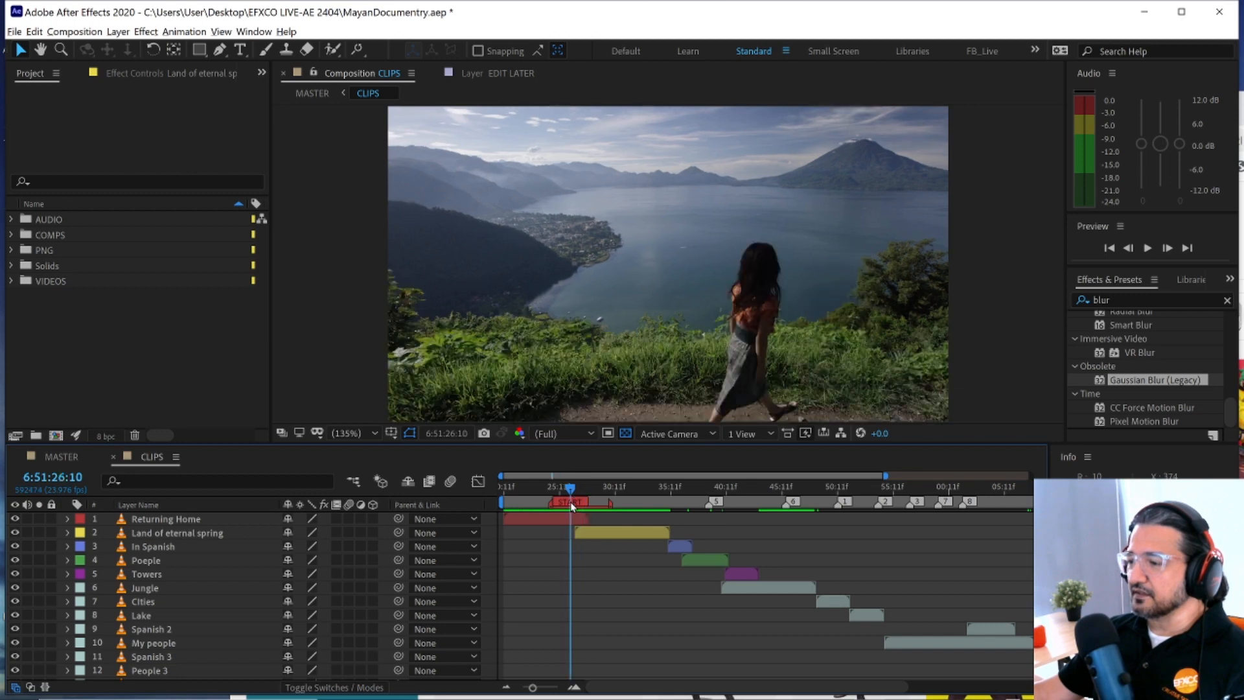
click(585, 504)
right_click(554, 504)
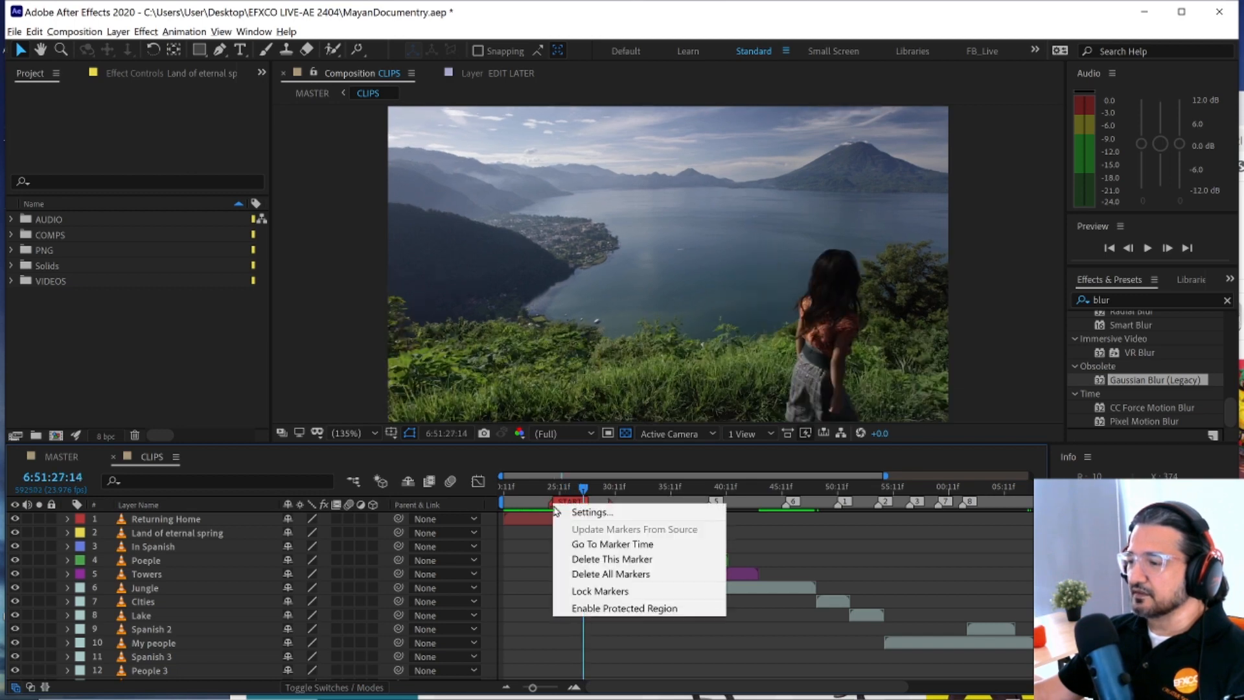
click(606, 557)
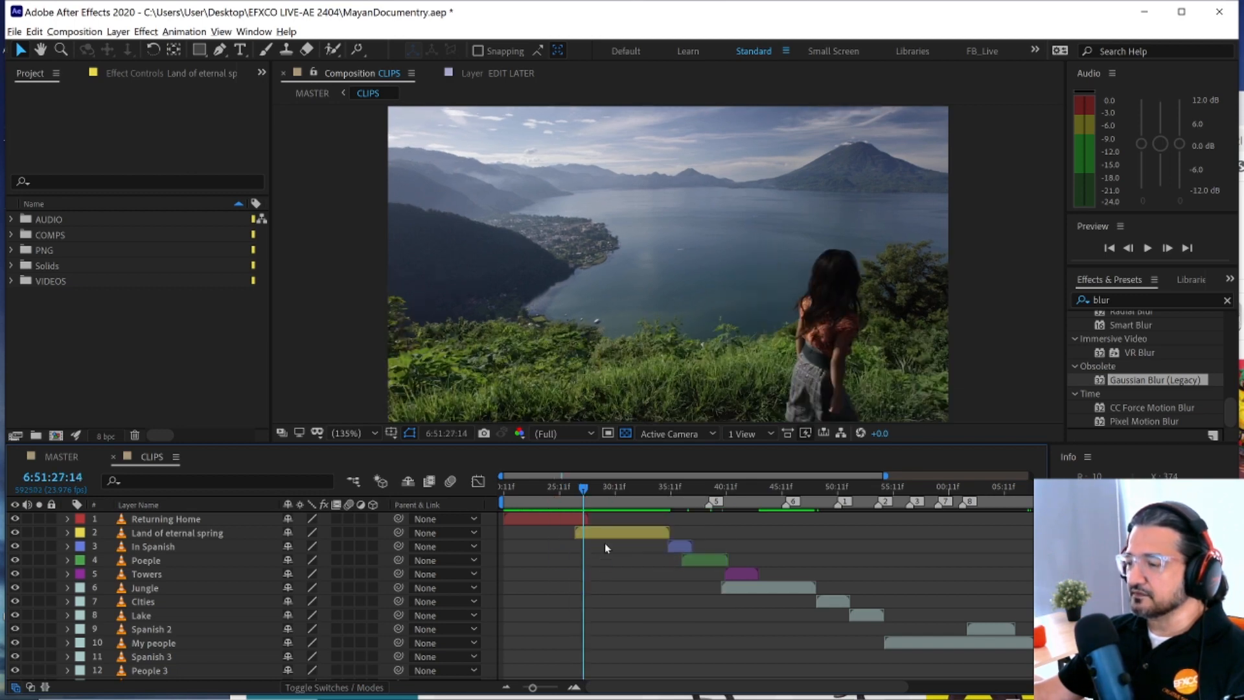
- Set the current time to 6:51:28:04 and delete all remaining composition markers in the CLIPS composition
drag(587, 492, 593, 495)
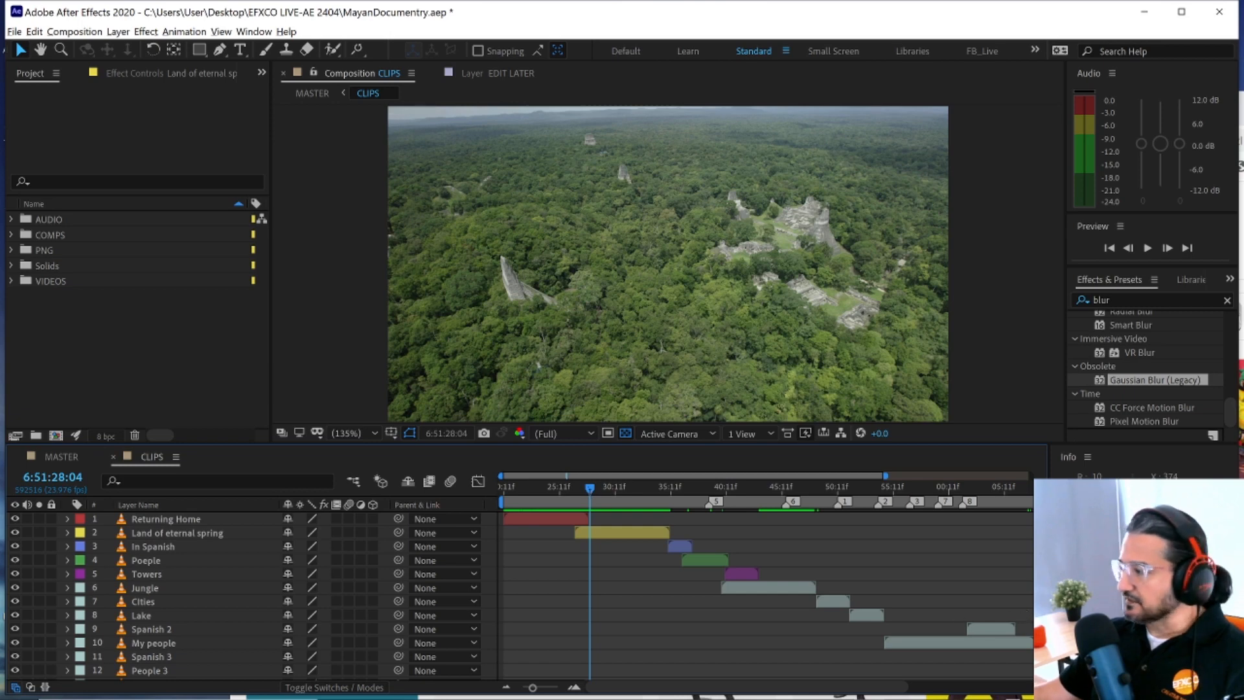
mouse_move(1044, 577)
mouse_down()
mouse_move(972, 577)
mouse_move(1030, 577)
mouse_up()
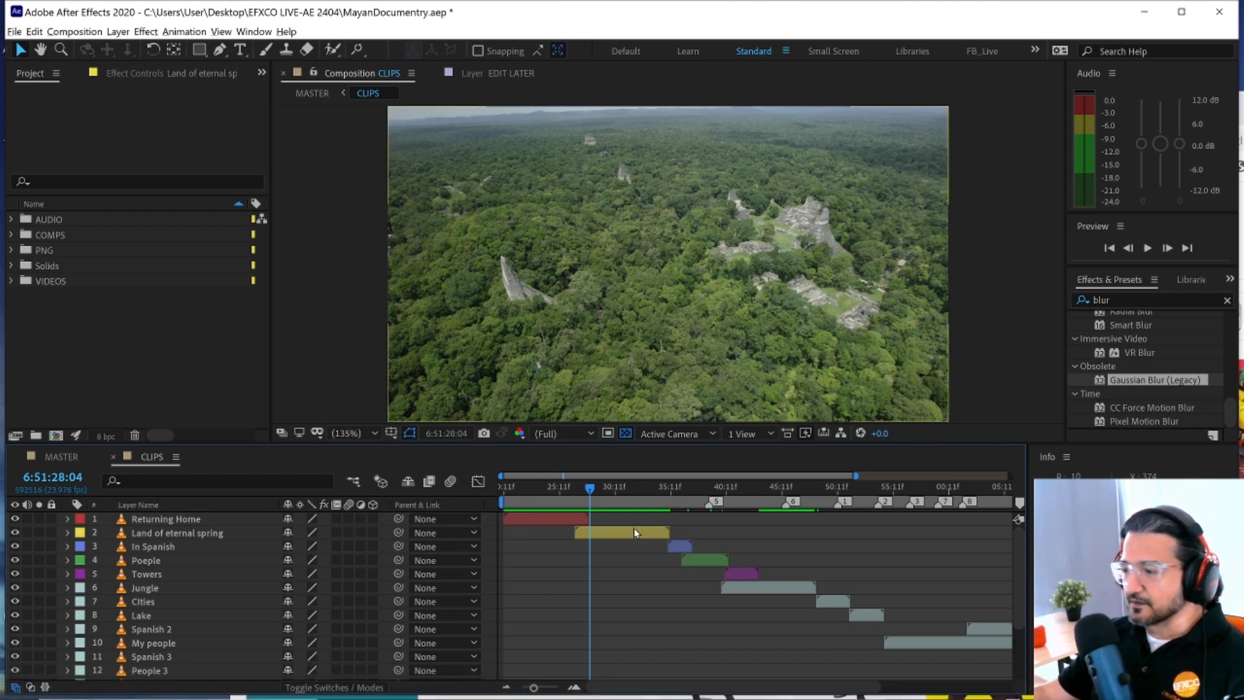
right_click(710, 502)
click(746, 572)
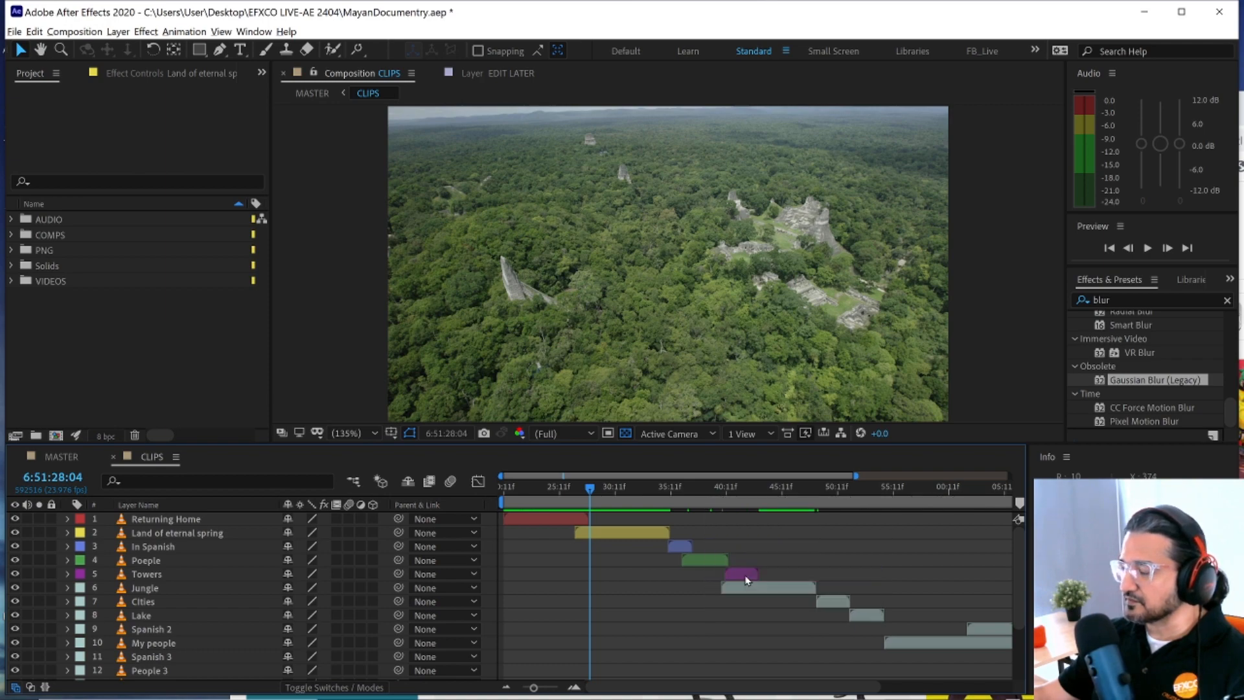
- In the MASTER composition, reveal the audio waveform of the Going Home_v3.wav music layer and make the timeline area taller to show it
click(62, 457)
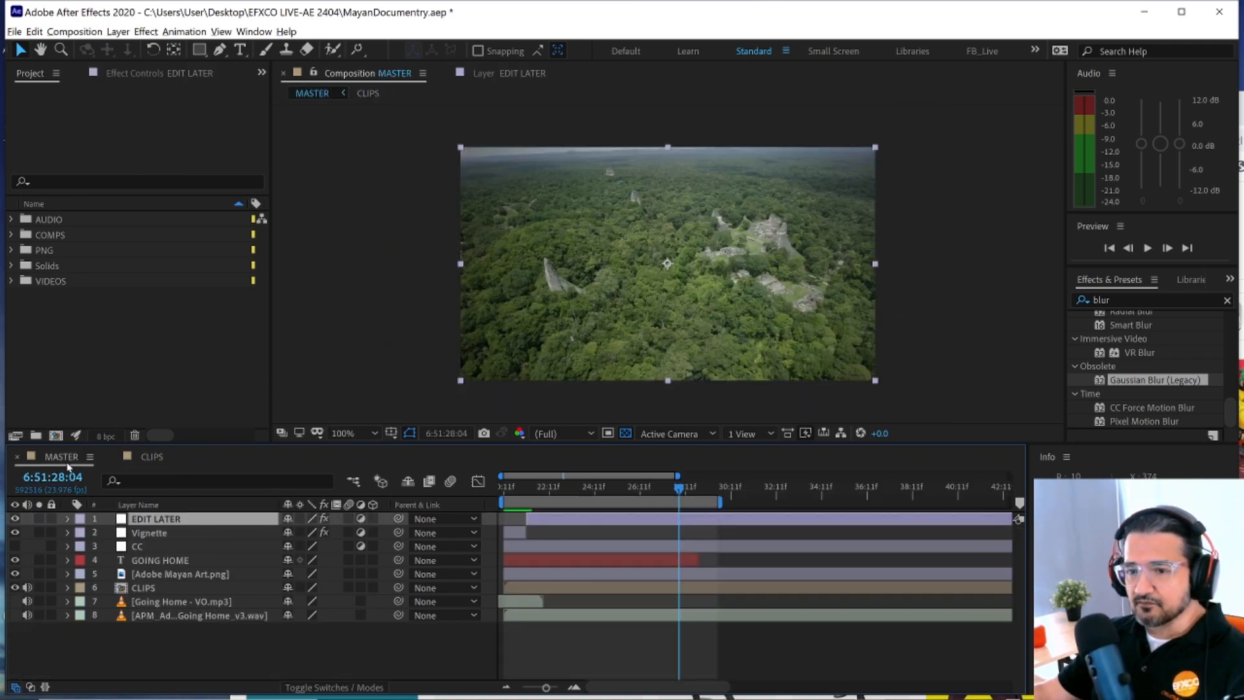
click(238, 642)
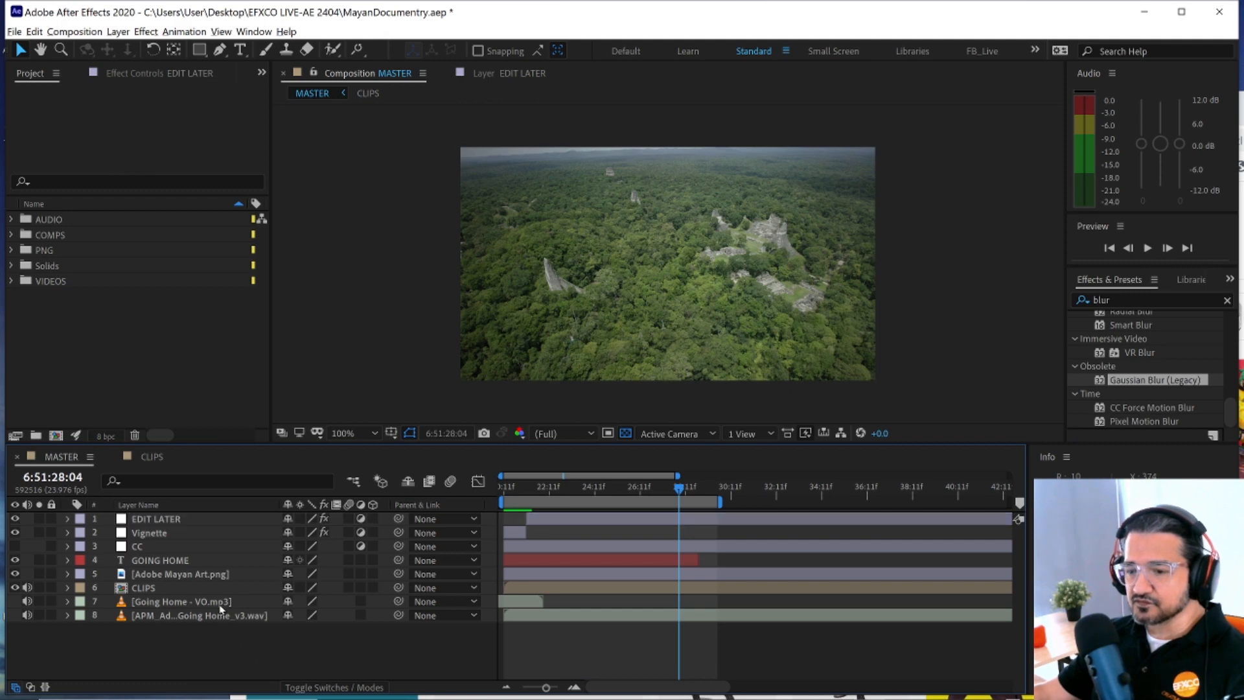
click(219, 617)
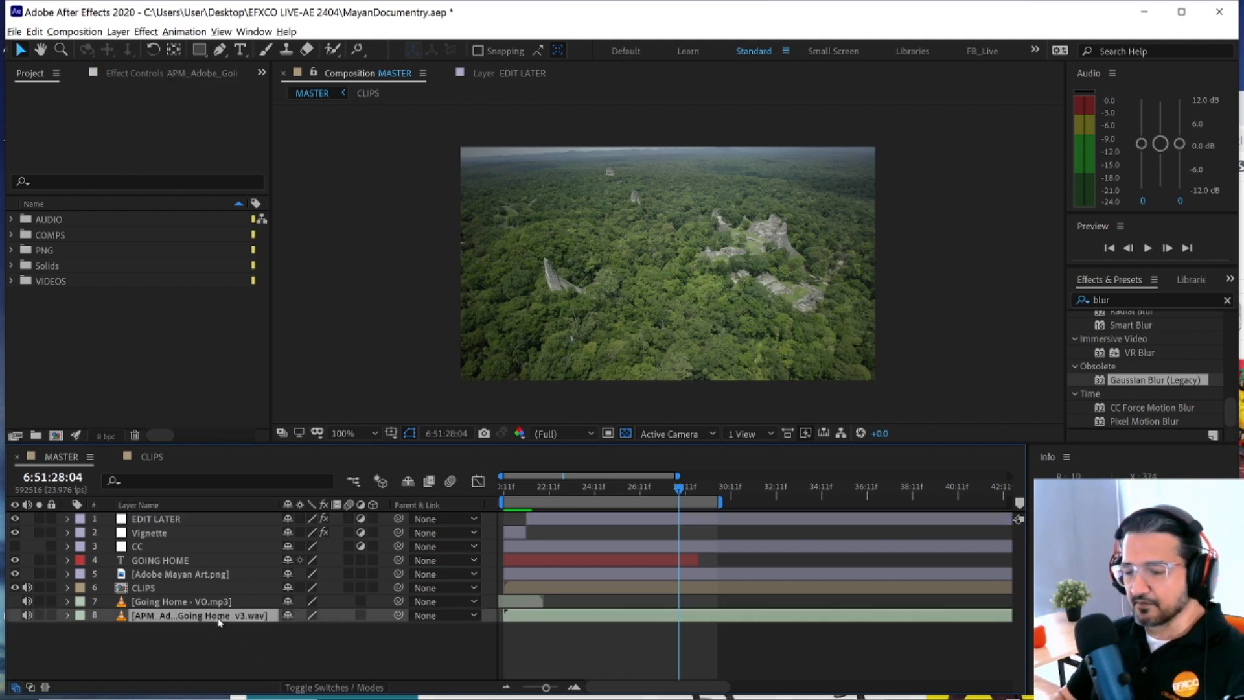
key(l)
key(l)
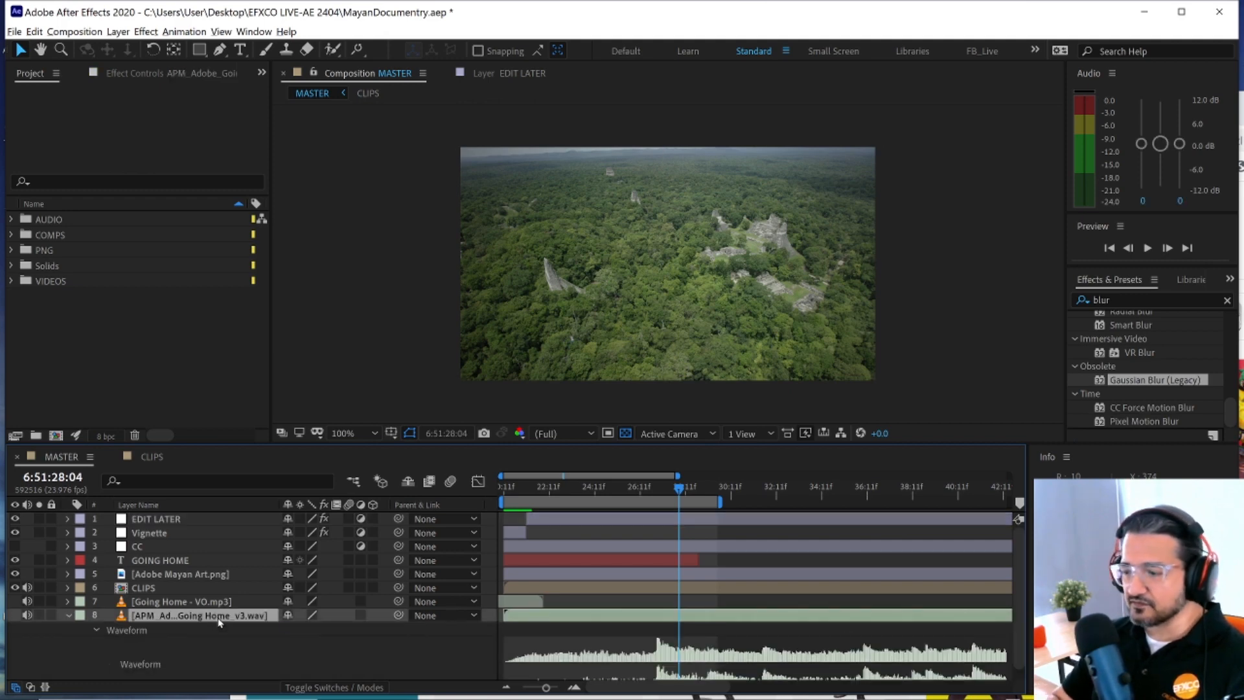
drag(694, 445, 700, 415)
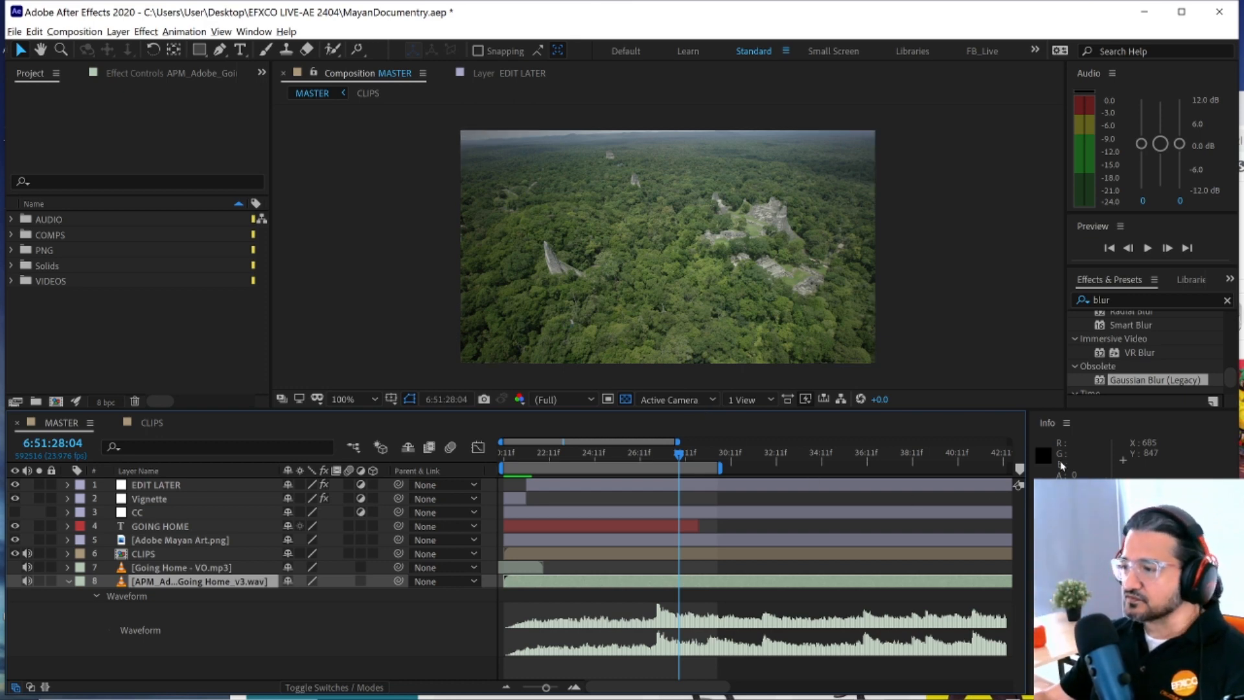
- Extend the visible time range and the work area over the whole MASTER composition, and return the current time to 6:51:20:11
drag(735, 442, 1038, 454)
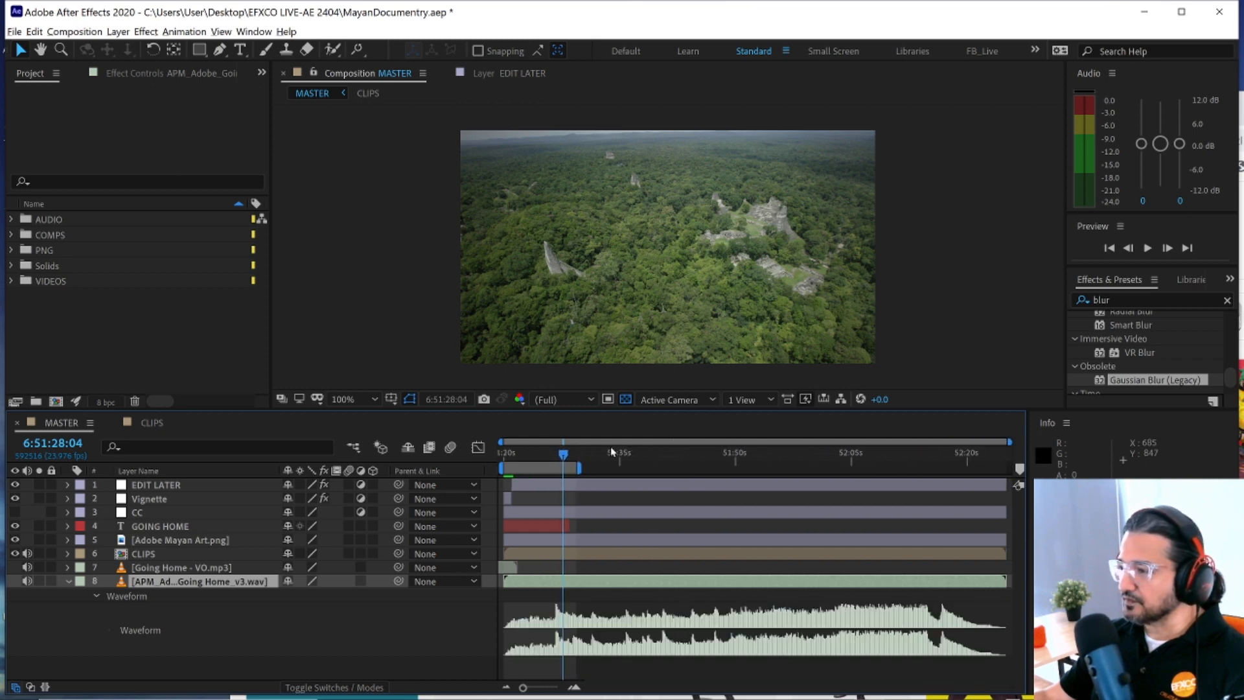
double_click(546, 464)
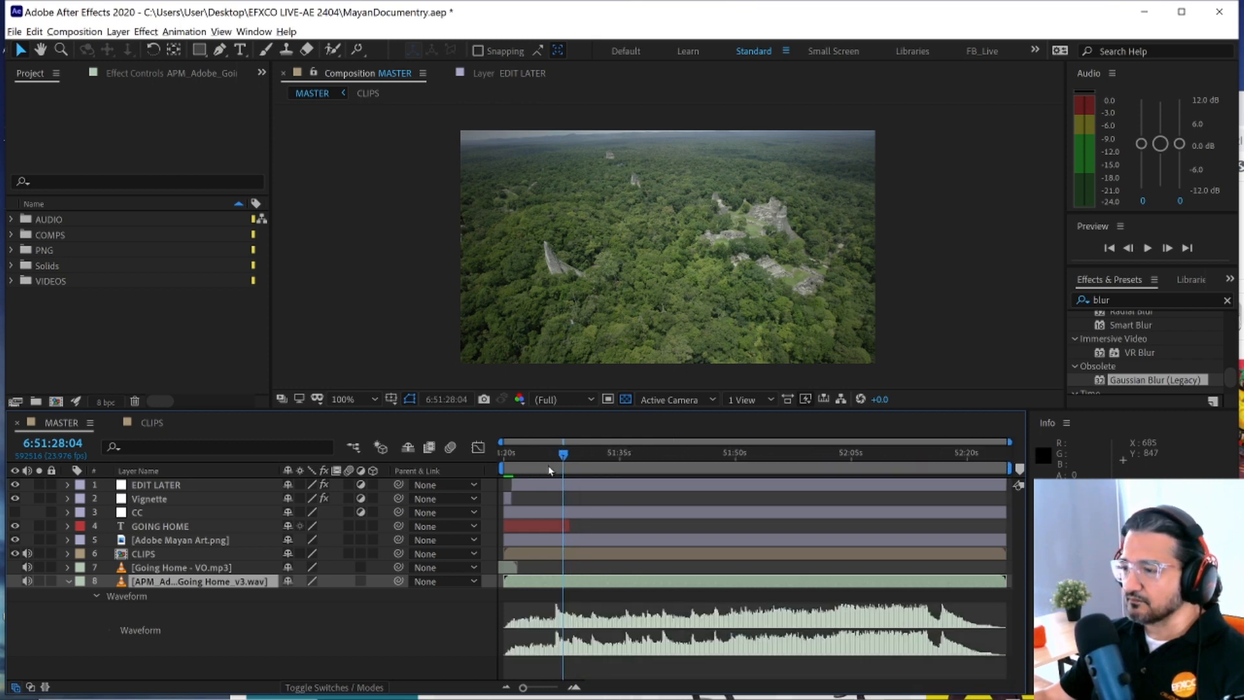
drag(563, 457, 496, 461)
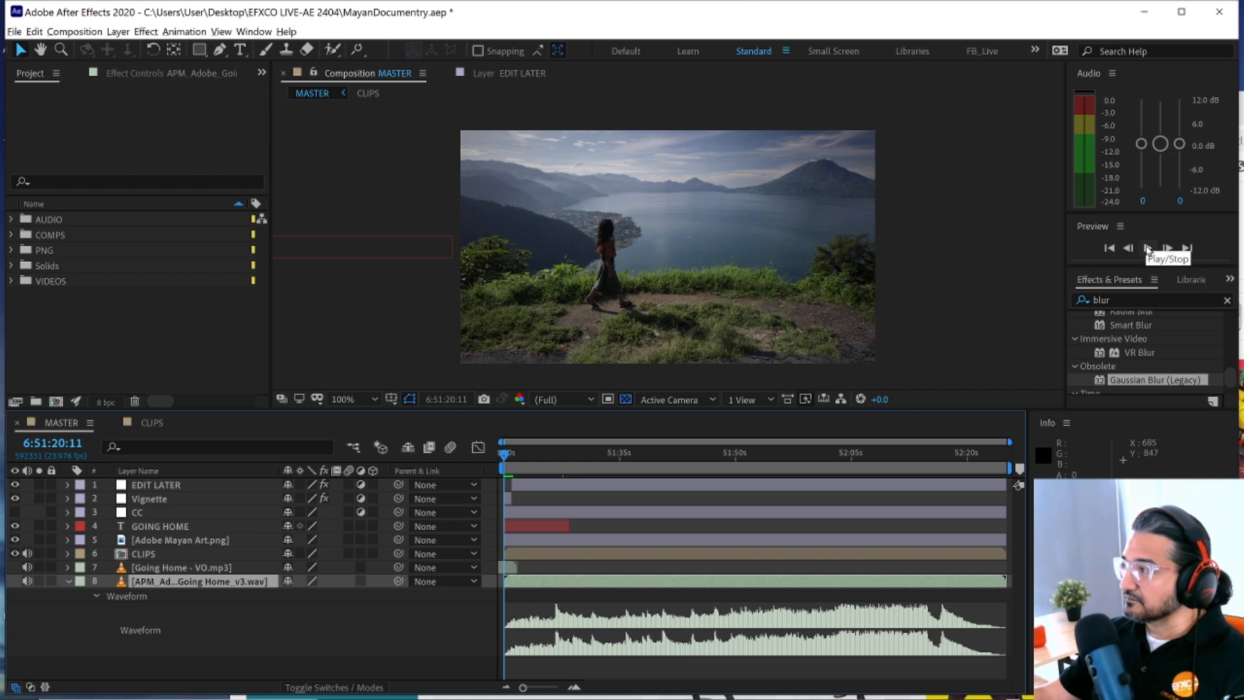
- Reveal more preview options, include audio, and play the MASTER composition from its start
drag(1145, 269, 1147, 348)
click(1172, 331)
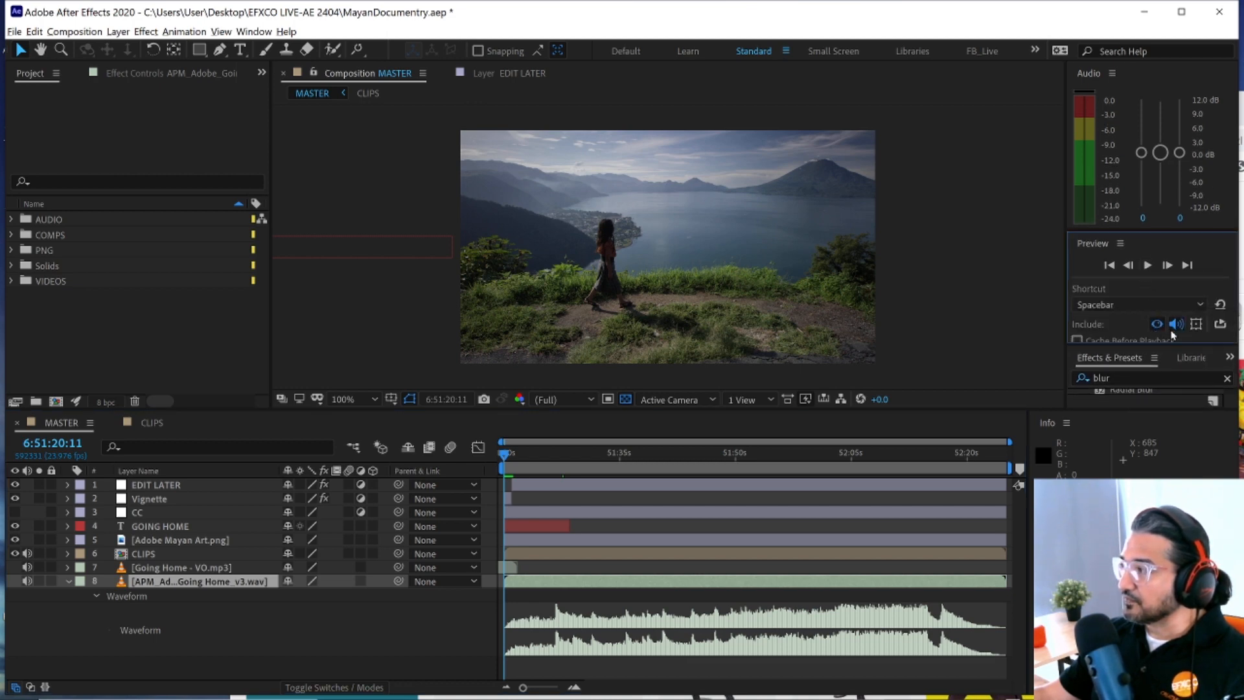
click(1147, 266)
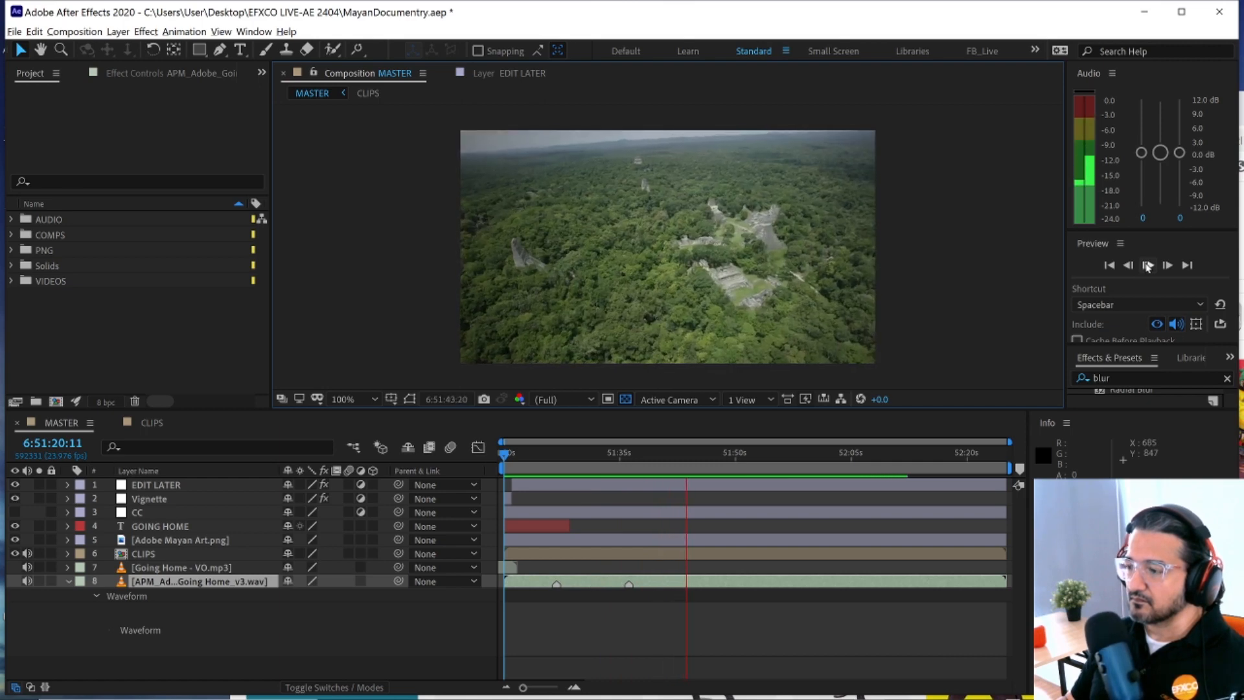
- Add layer markers along the Going Home_v3.wav music layer during playback, and stop the preview at 6:52:20:12
key(KP_Multiply)
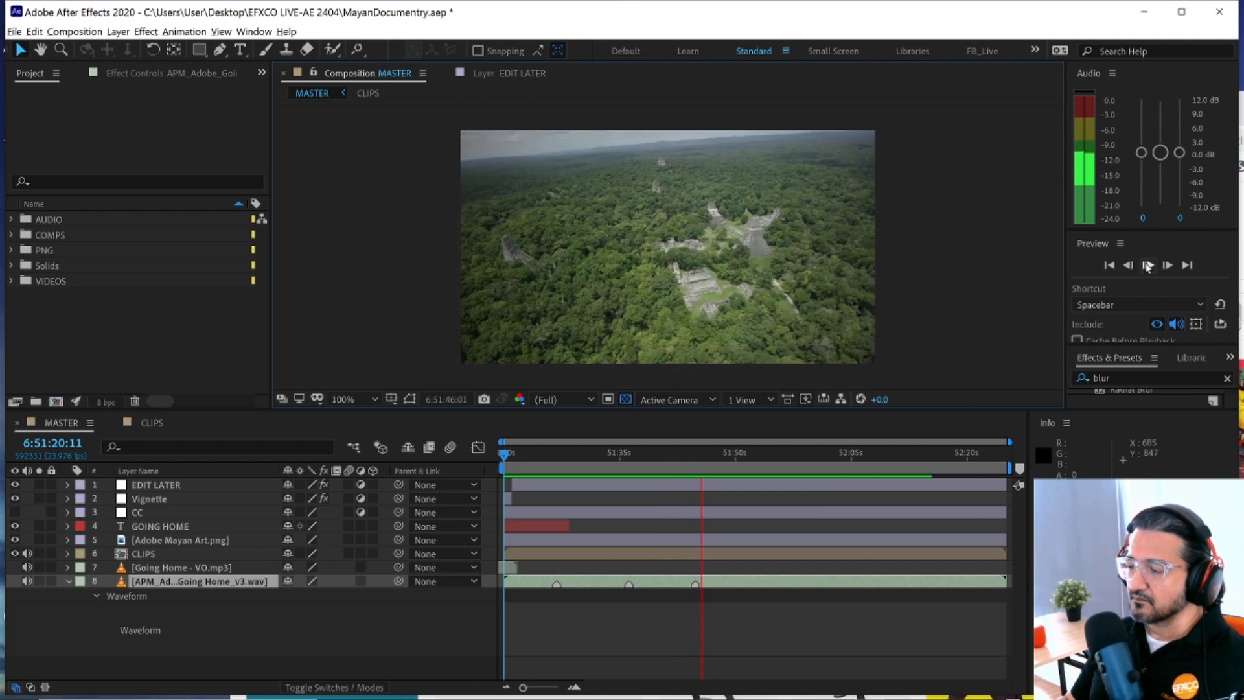
key(KP_Multiply)
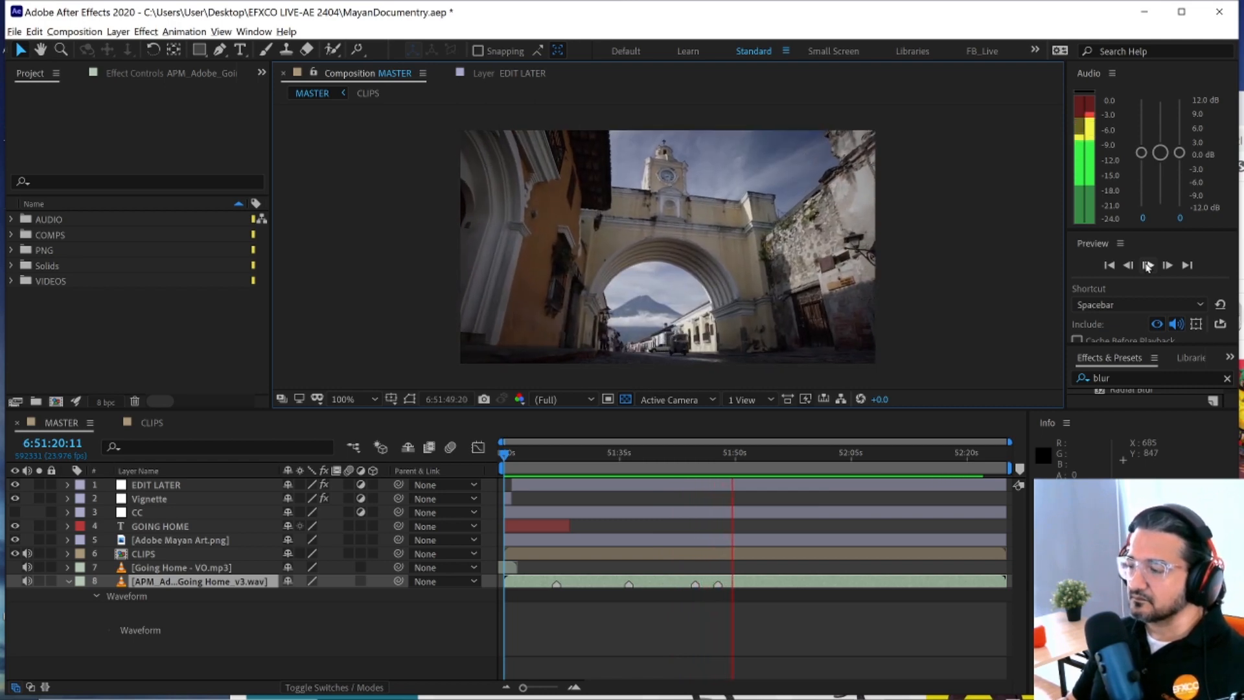
key(KP_Multiply)
key(KP_Multiply)
key(KP_Multiply)
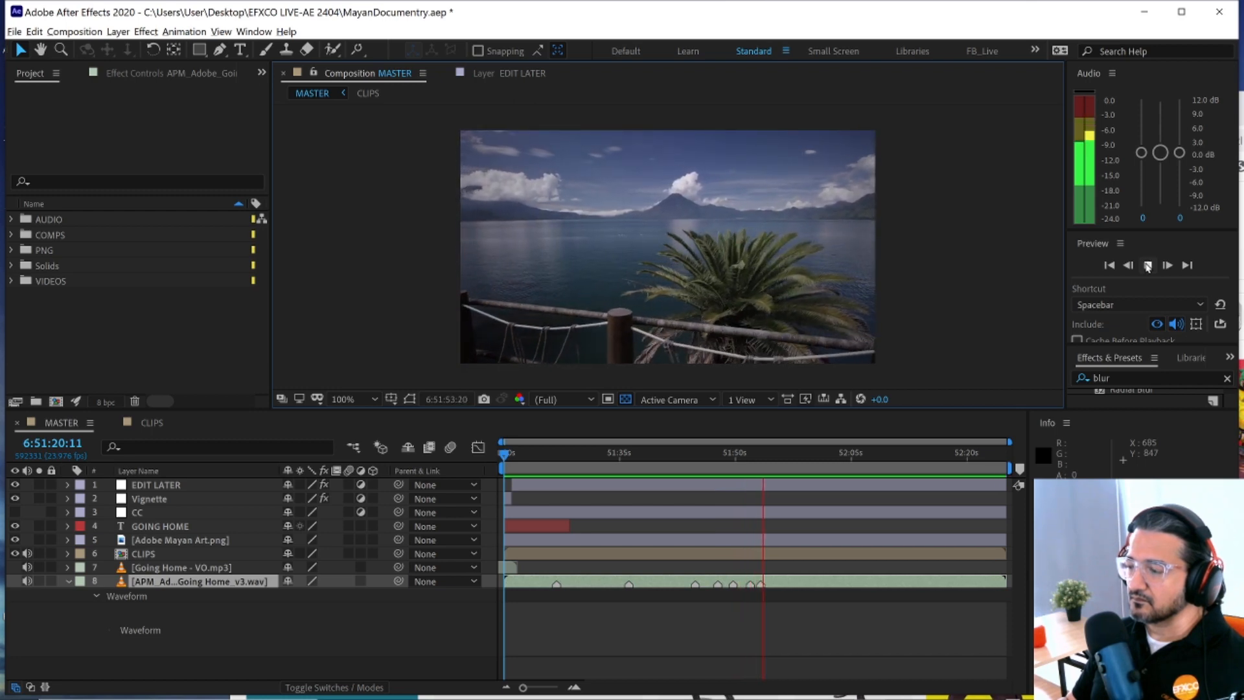
key(KP_Multiply)
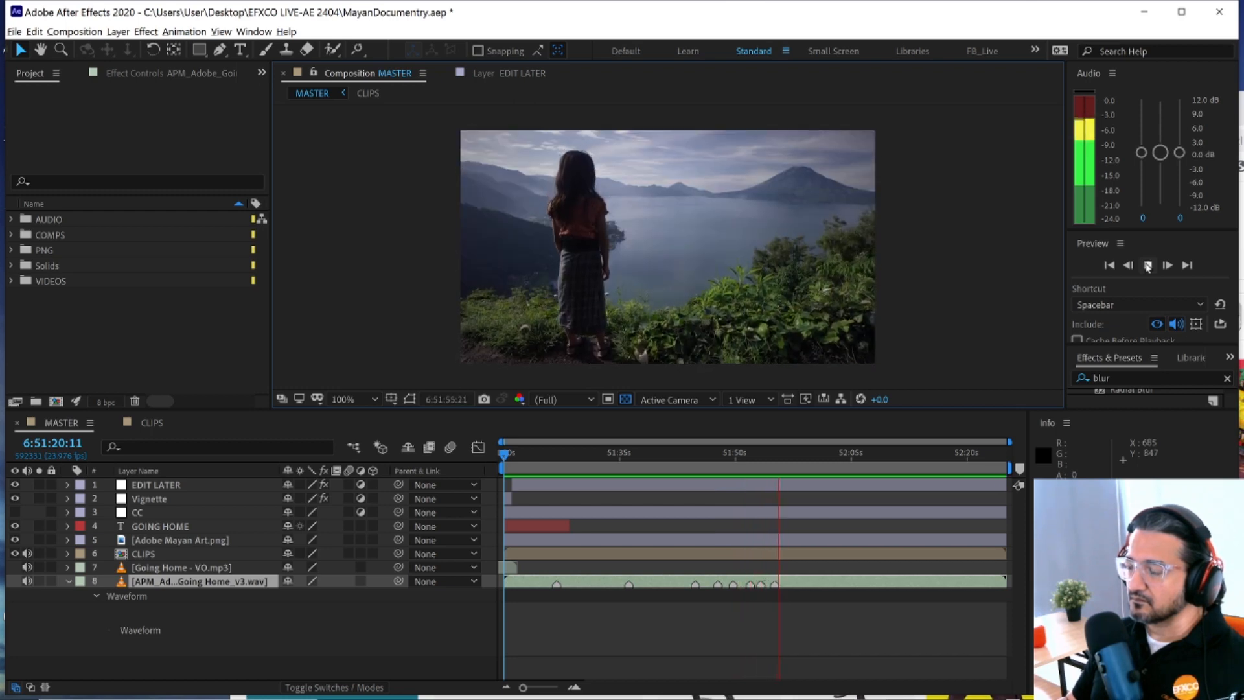
key(KP_Multiply)
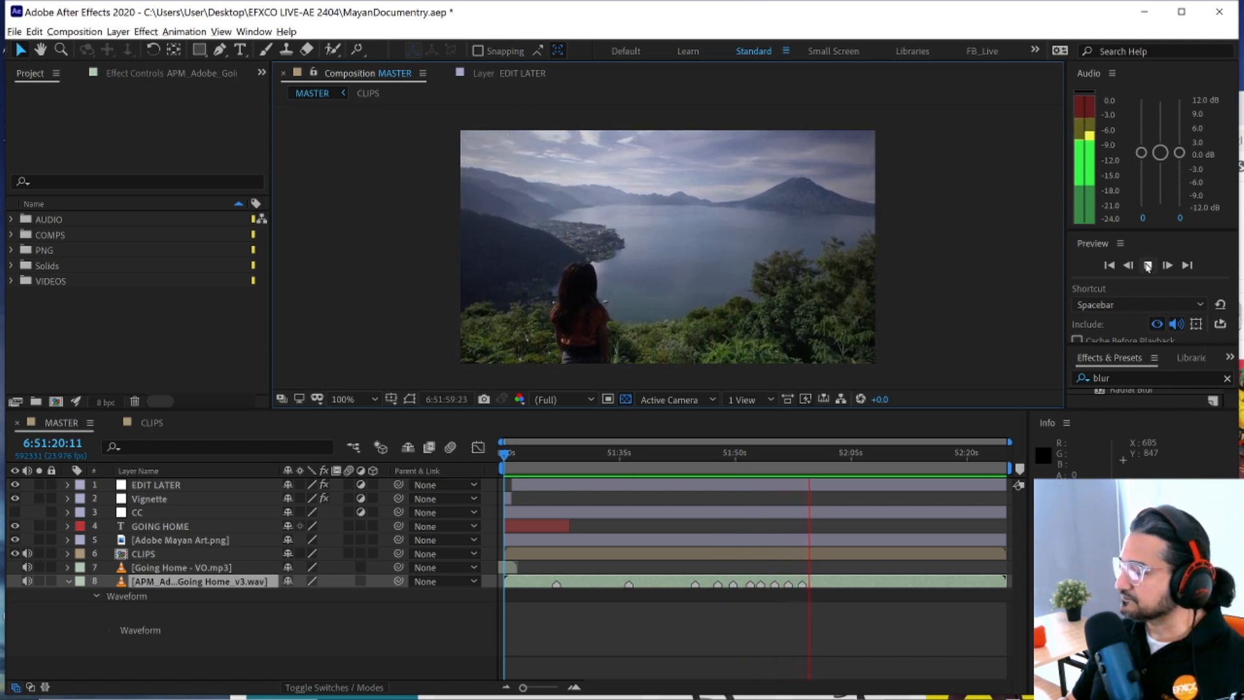
key(KP_Multiply)
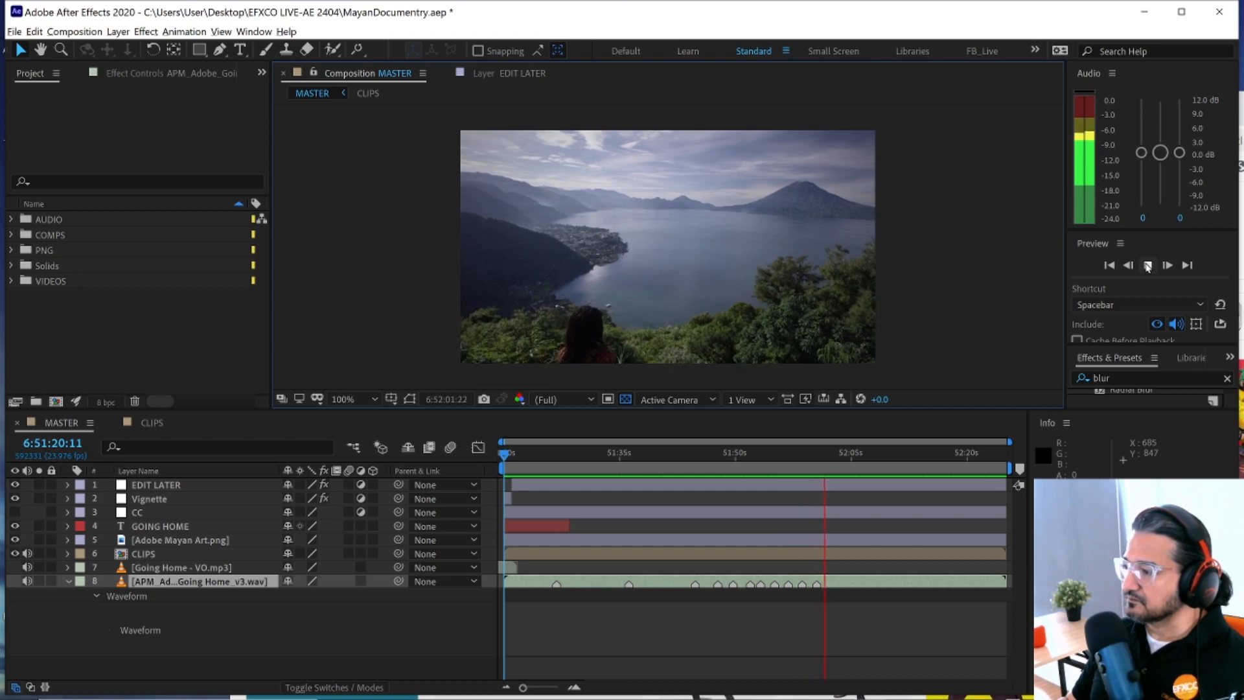
key(KP_Multiply)
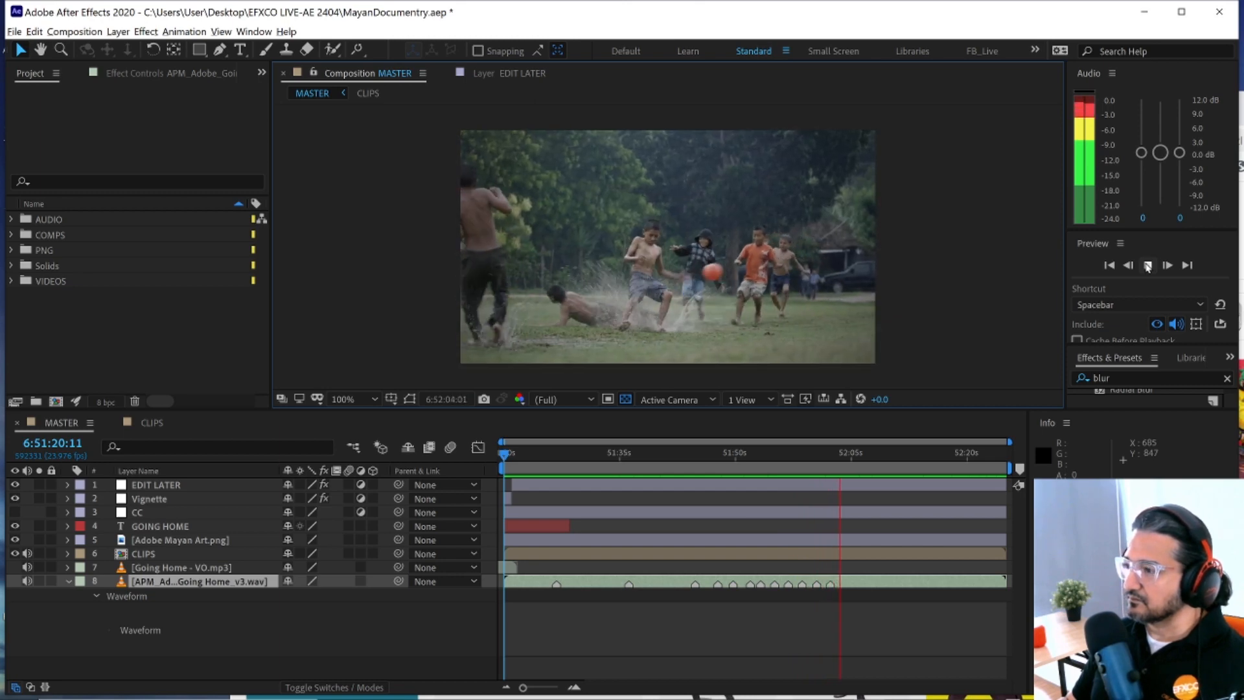
key(KP_Multiply)
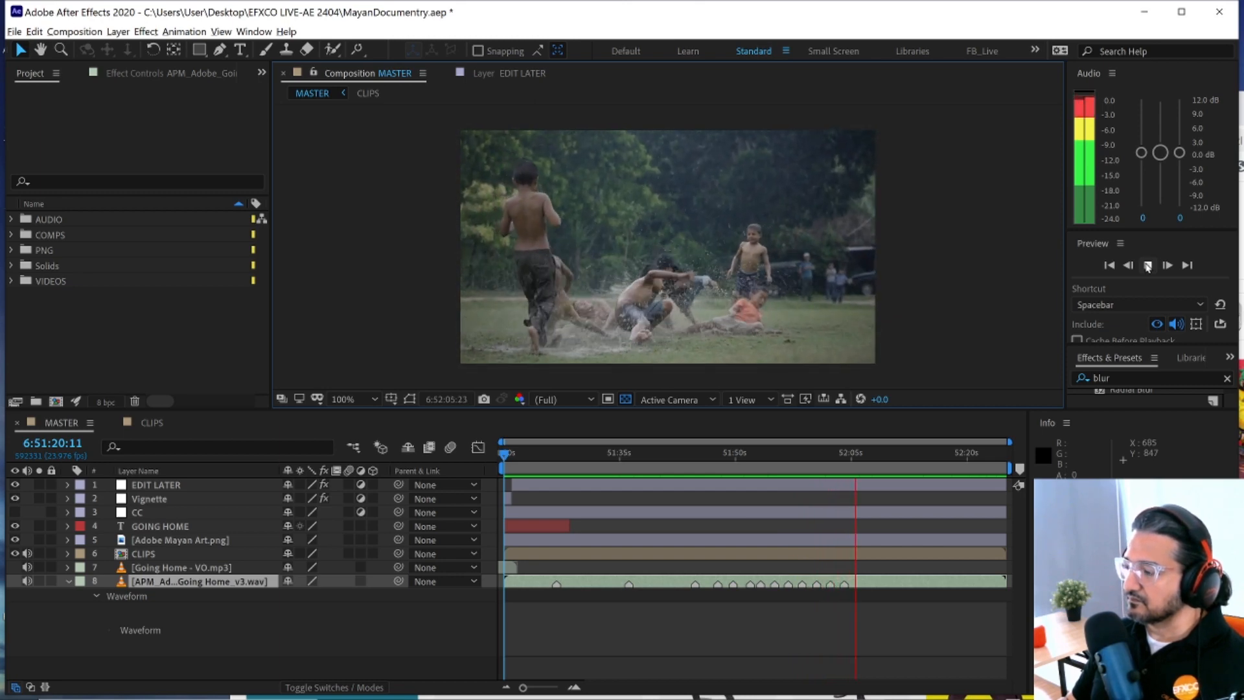
key(KP_Multiply)
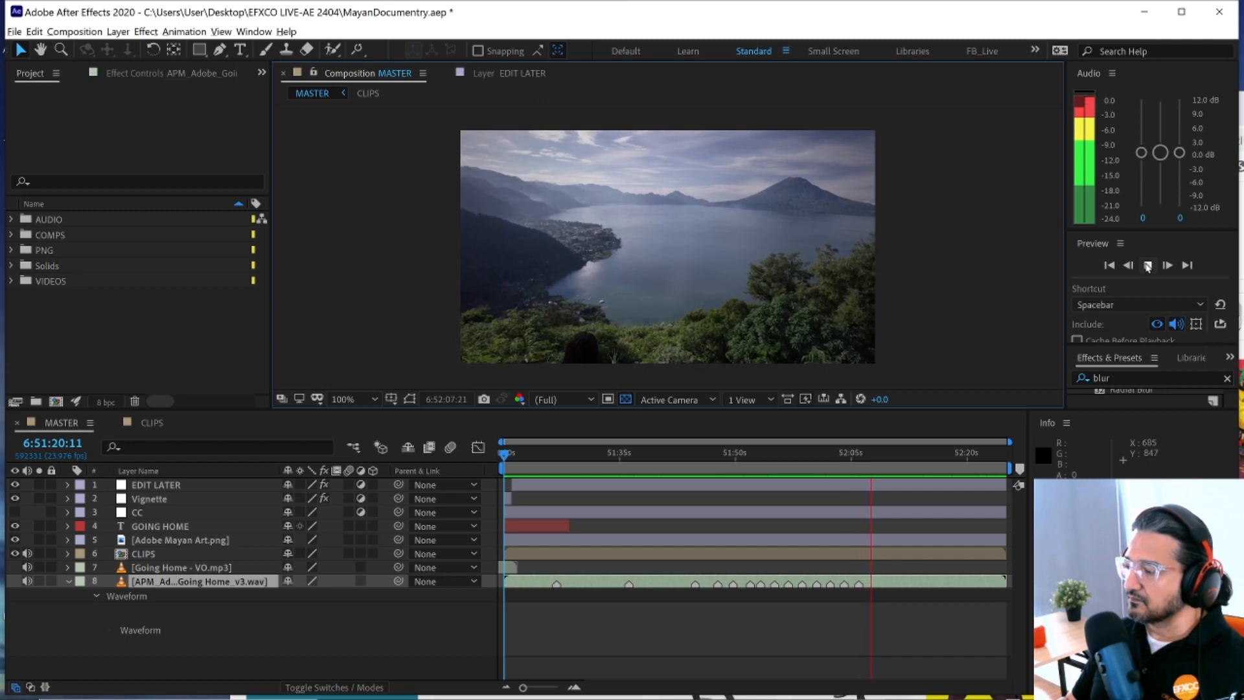
key(KP_Multiply)
key(KP_Multiply)
key(KP_Multiply)
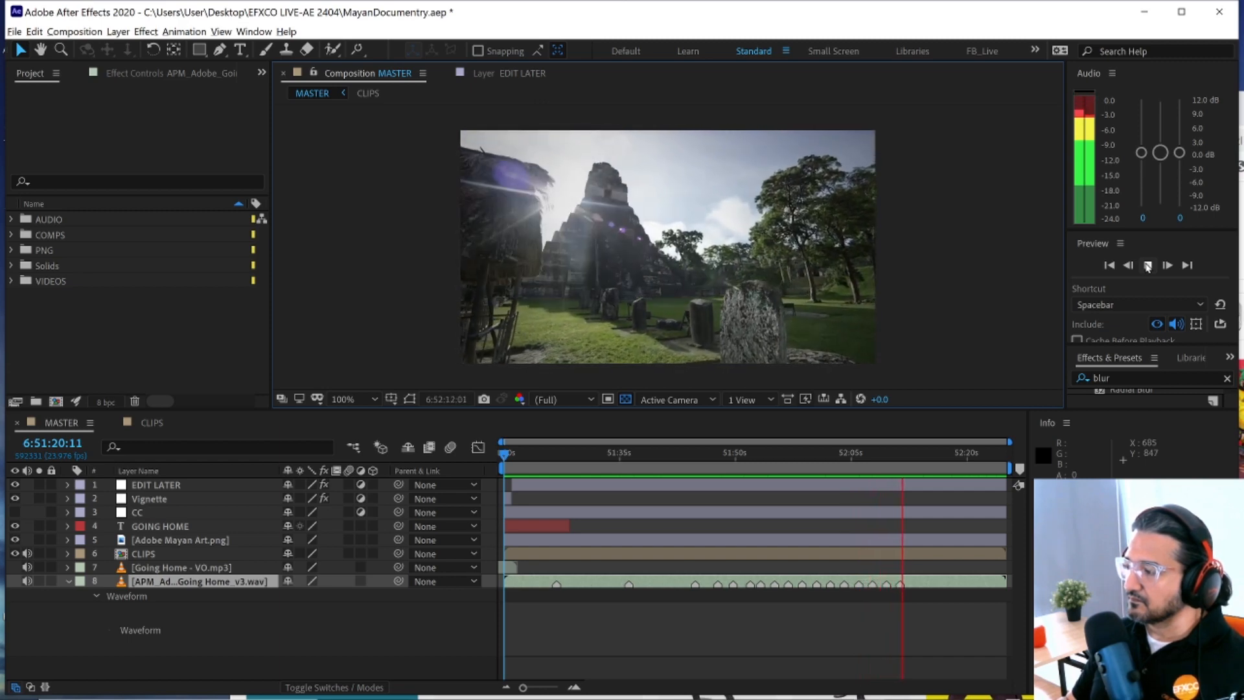
key(KP_Multiply)
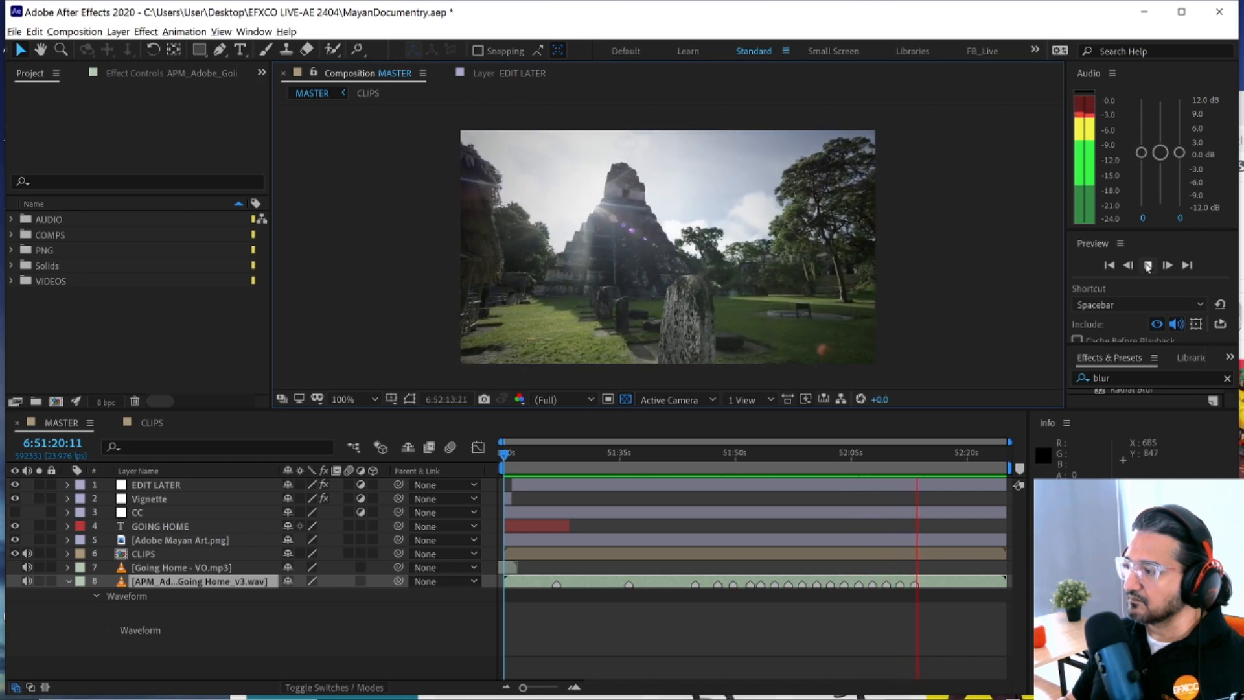
key(KP_Multiply)
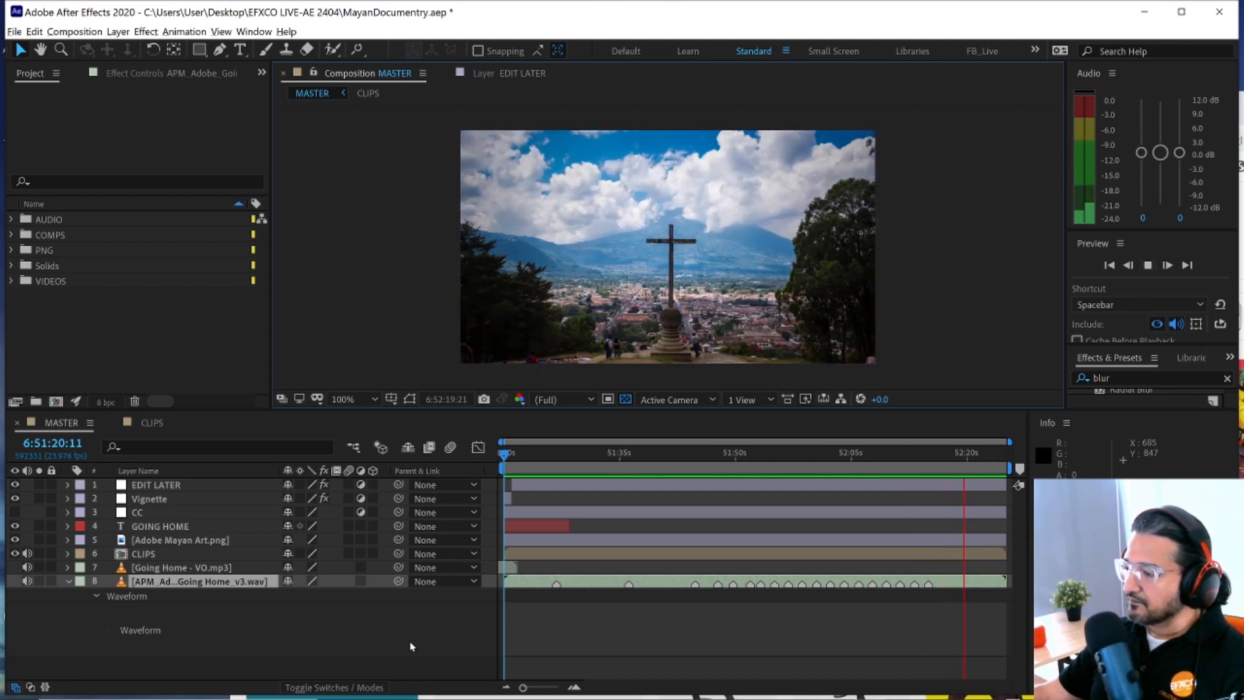
key(space)
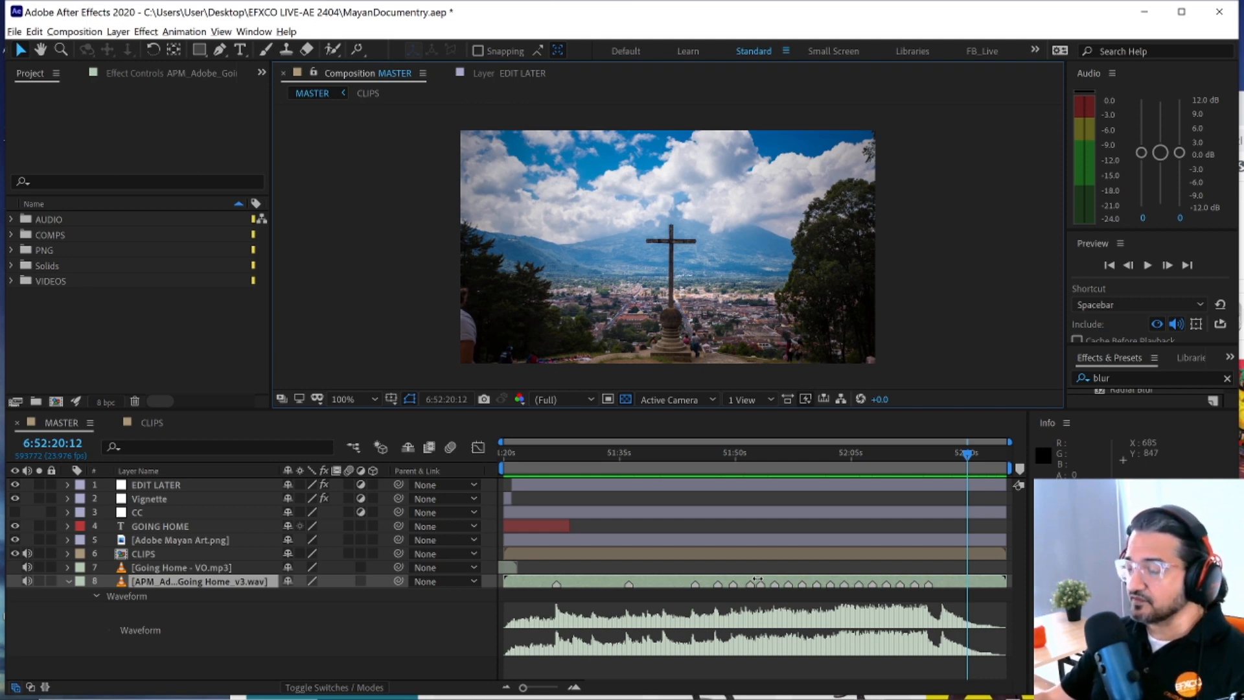
- Return the current time to the composition's start at 6:51:20:11 and collapse the Going Home_v3.wav layer's waveform
drag(968, 455, 611, 486)
drag(537, 499, 475, 500)
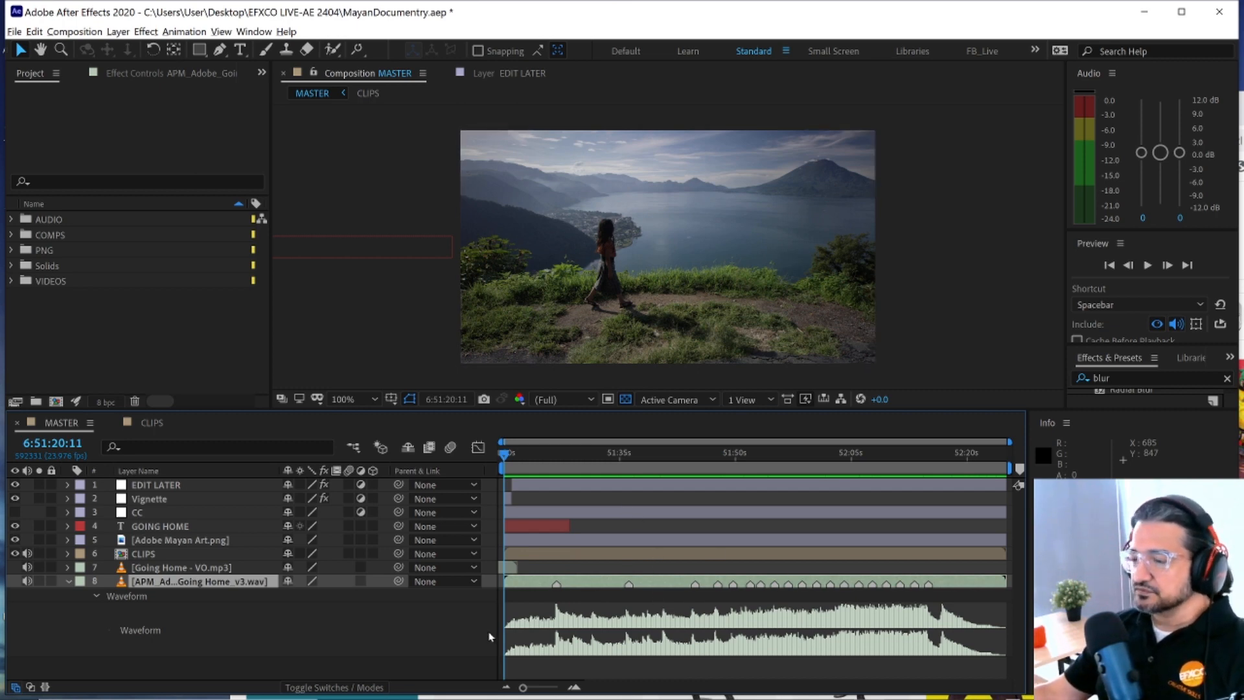
click(68, 581)
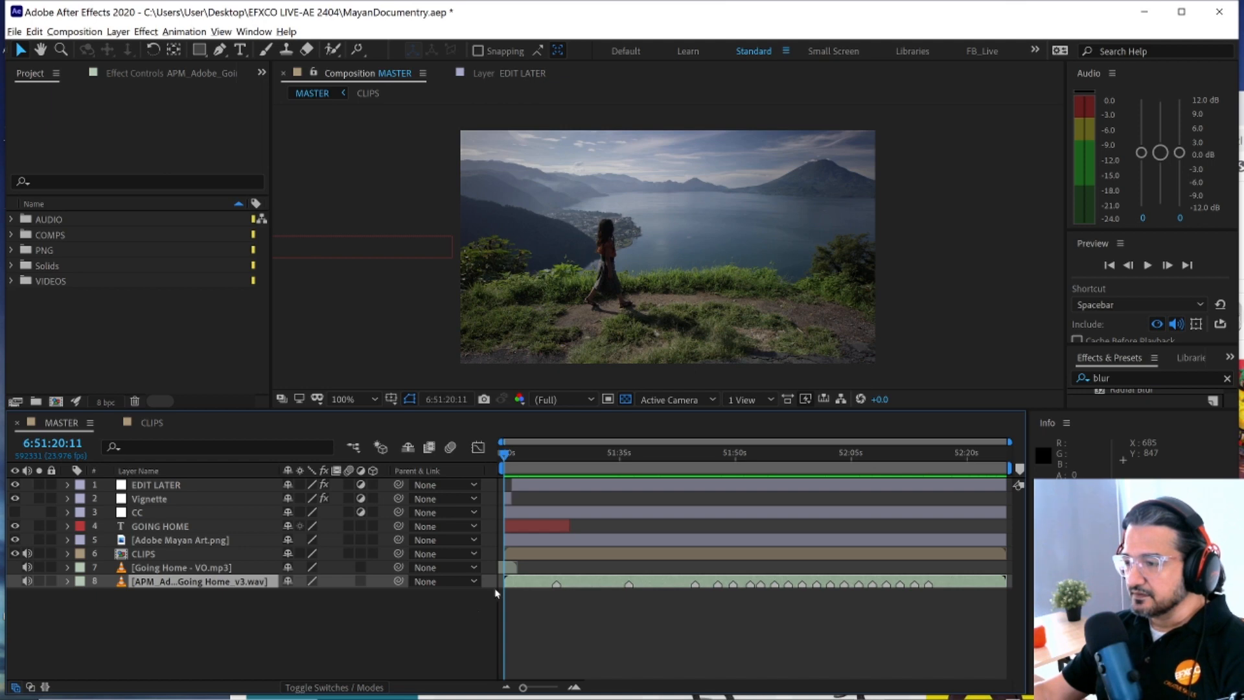
- Scrub through the opening shots of the MASTER composition to 6:51:31:19 and enlarge the composition viewer's height
drag(506, 456, 520, 453)
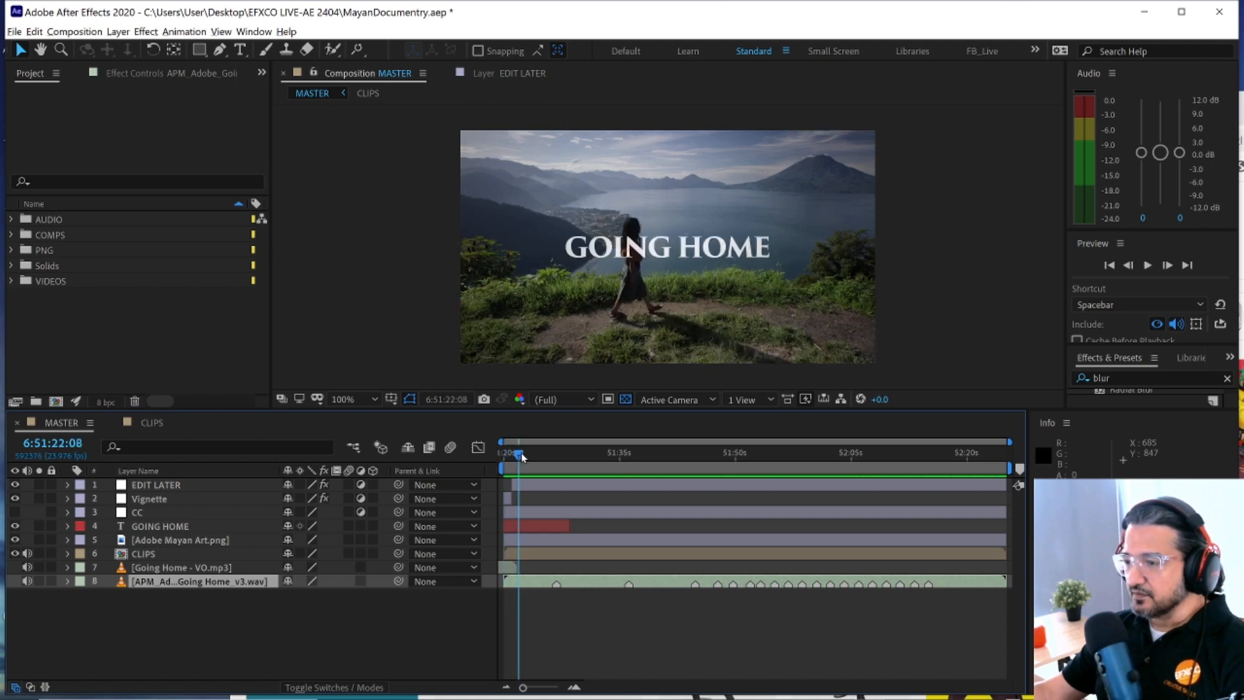
click(564, 453)
drag(565, 457, 591, 453)
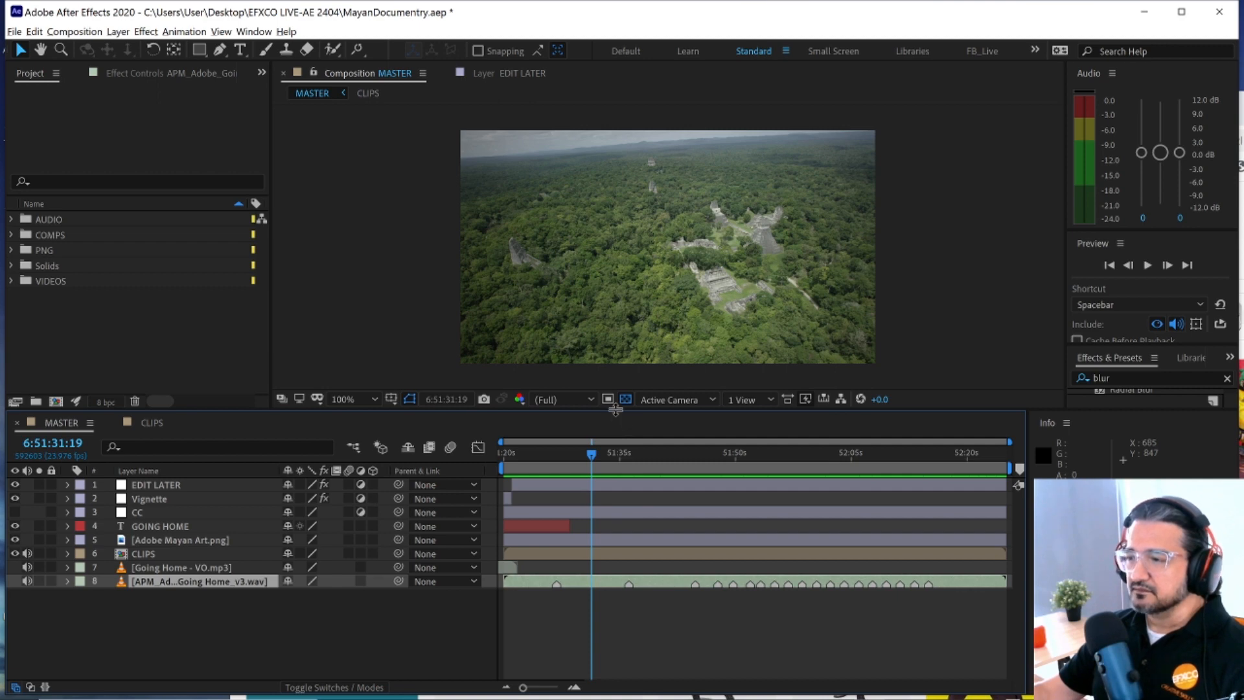
drag(615, 411, 615, 432)
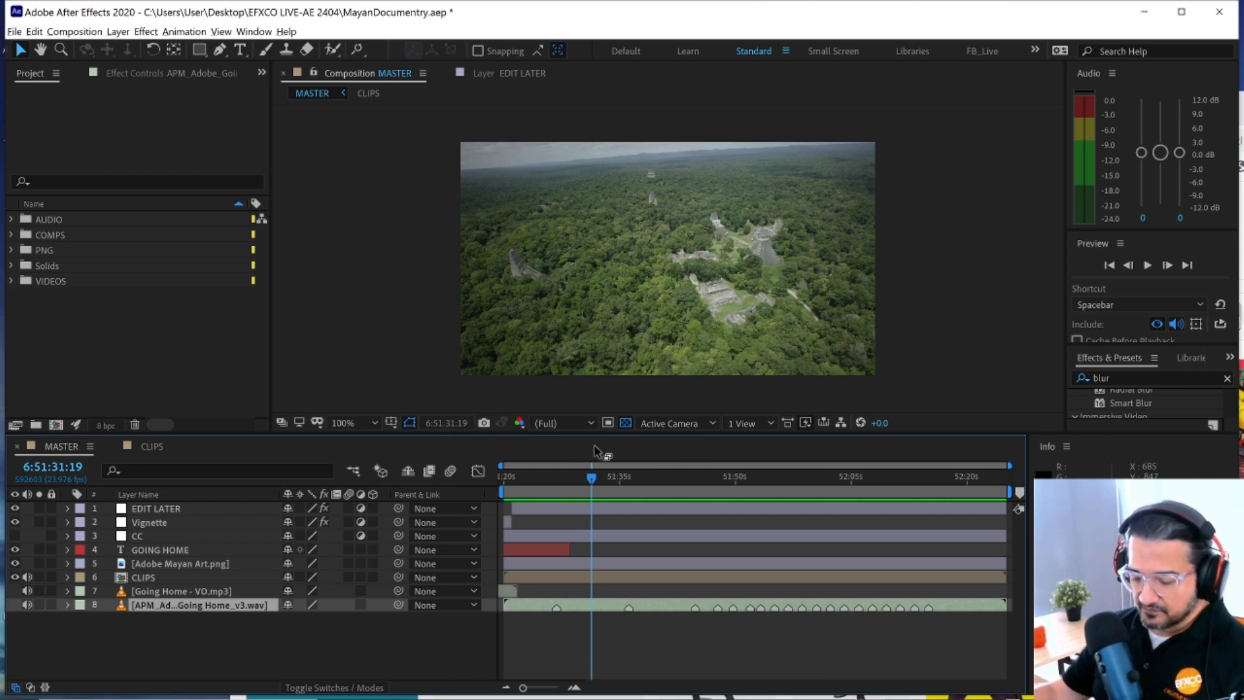
- Cycle the viewer's resolution through Custom, Auto and Half, and finish with it set to Full
key(ctrl+alt+j)
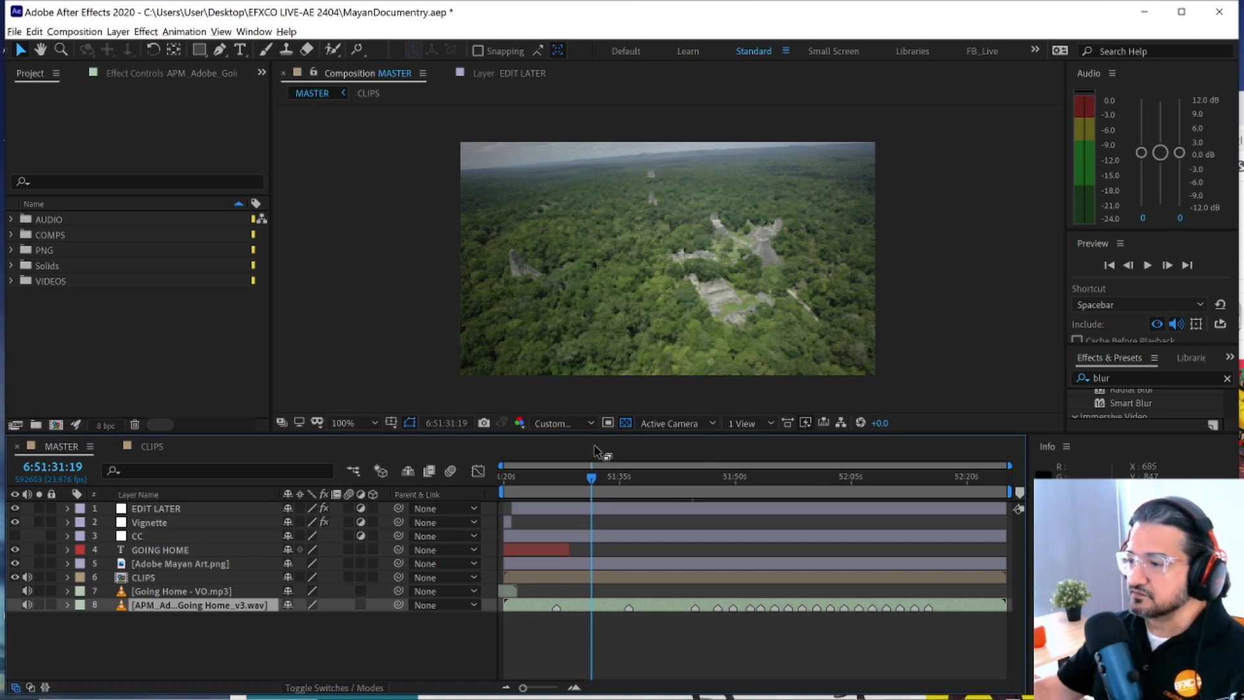
click(558, 423)
click(561, 442)
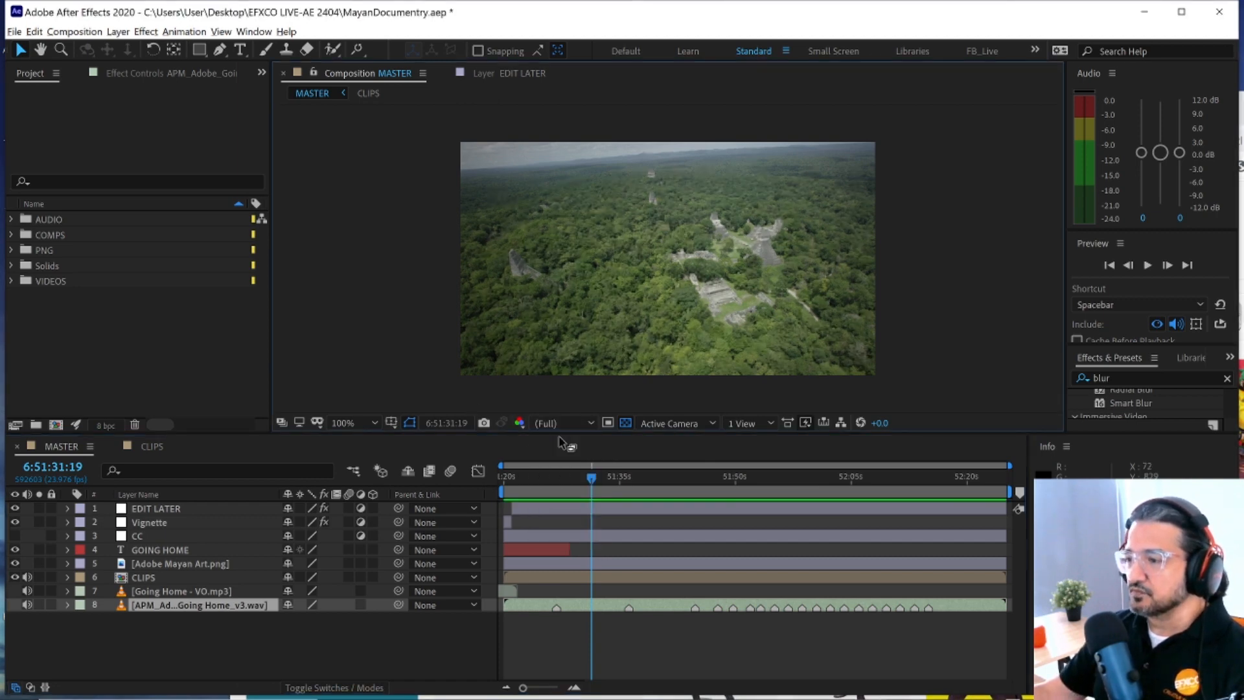
key(ctrl+shift+j)
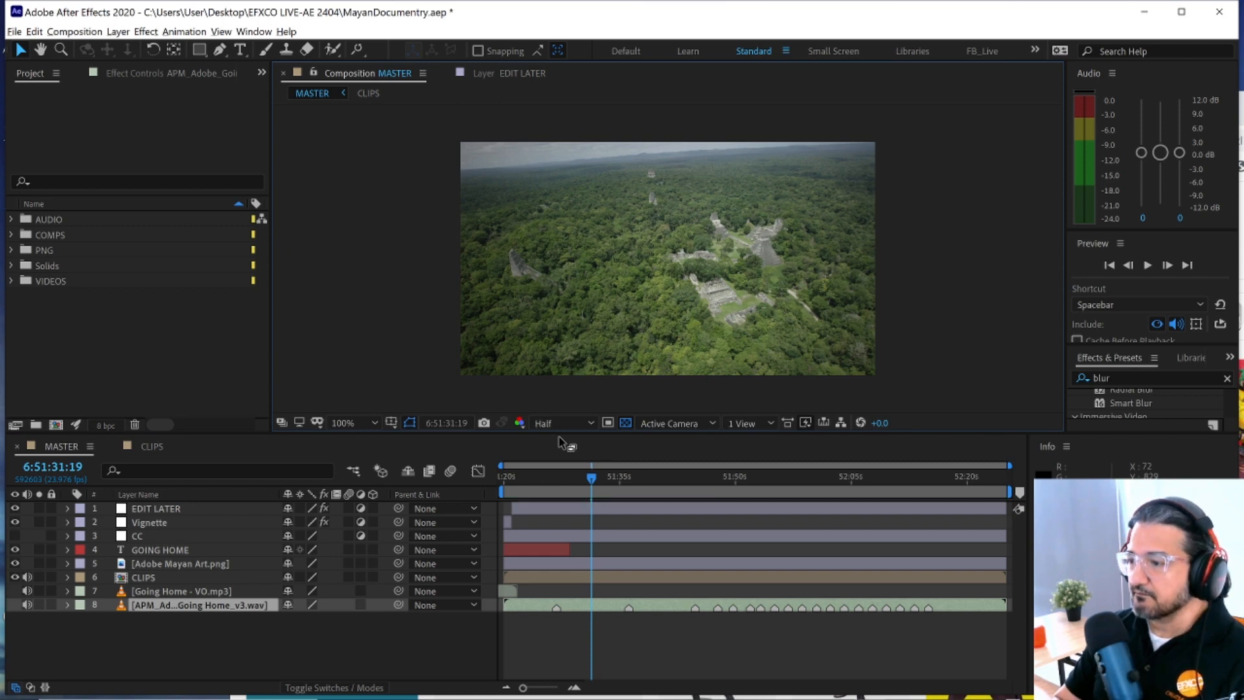
click(549, 423)
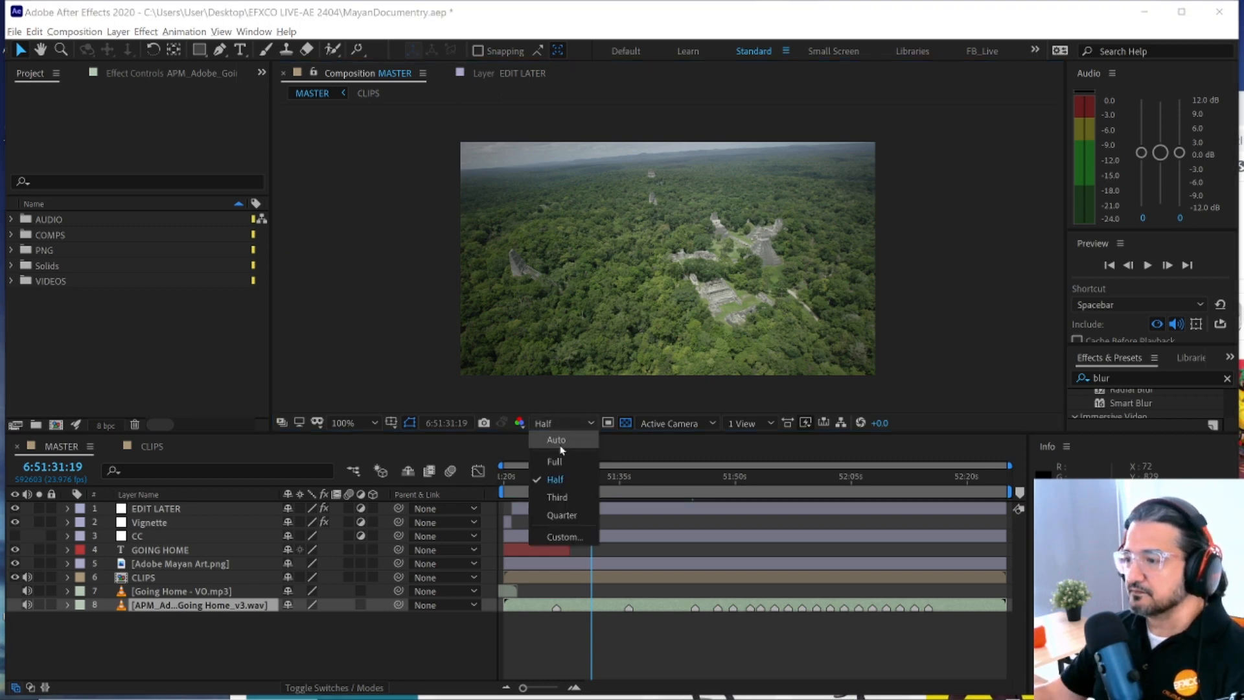
click(555, 440)
click(549, 423)
click(554, 462)
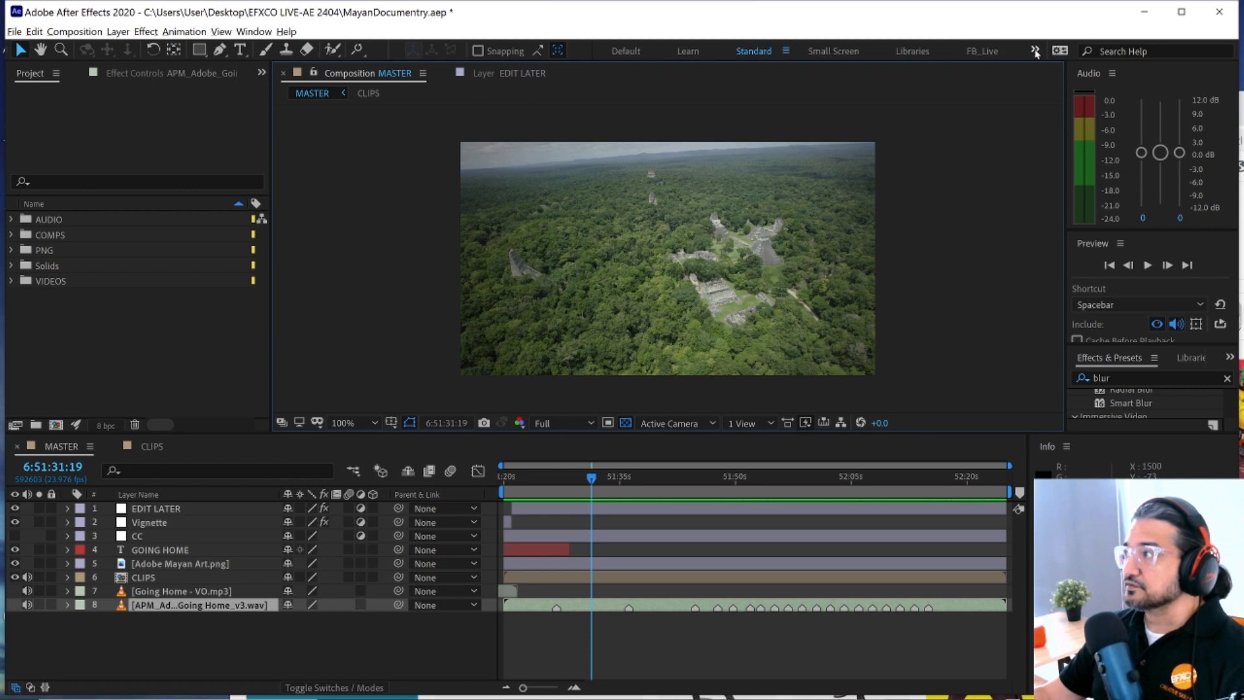
- Switch to the FB_Live workspace, reset it to its saved layout, and slightly narrow the timeline
click(988, 53)
click(1013, 52)
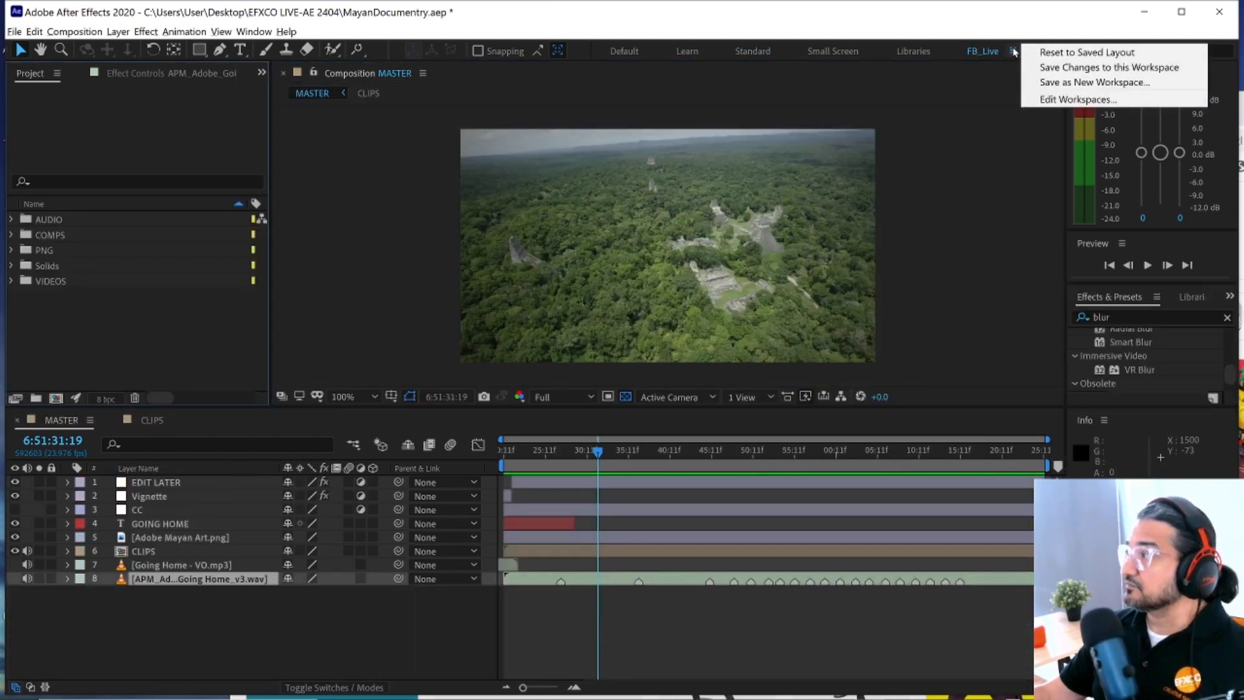
click(1087, 54)
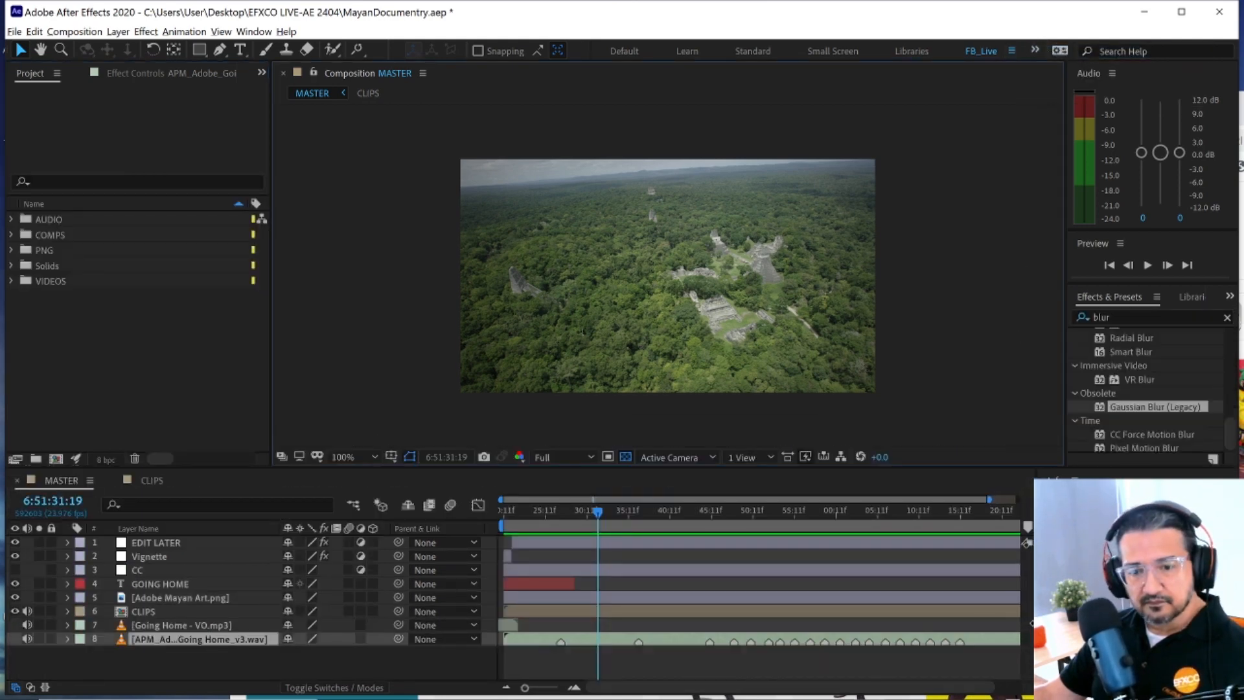
drag(1031, 622, 1030, 621)
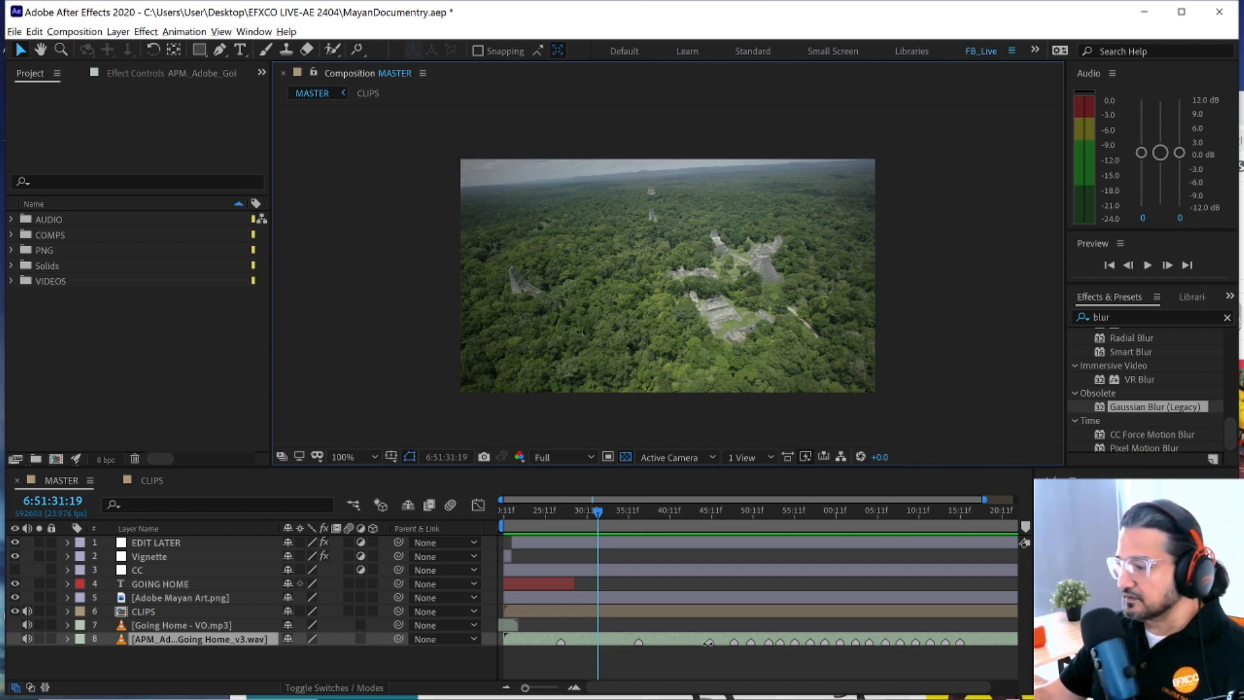
- Delete all layer markers from the Going Home_v3.wav layer and return the current time to the composition's start
right_click(708, 642)
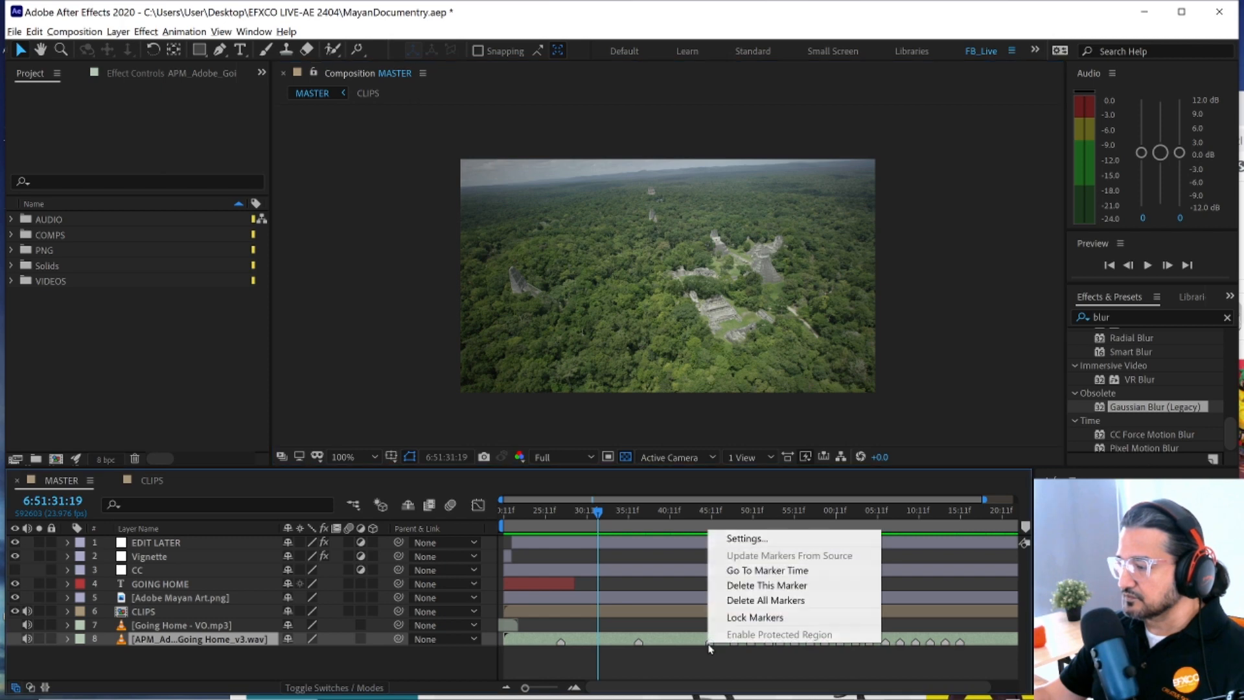
click(753, 601)
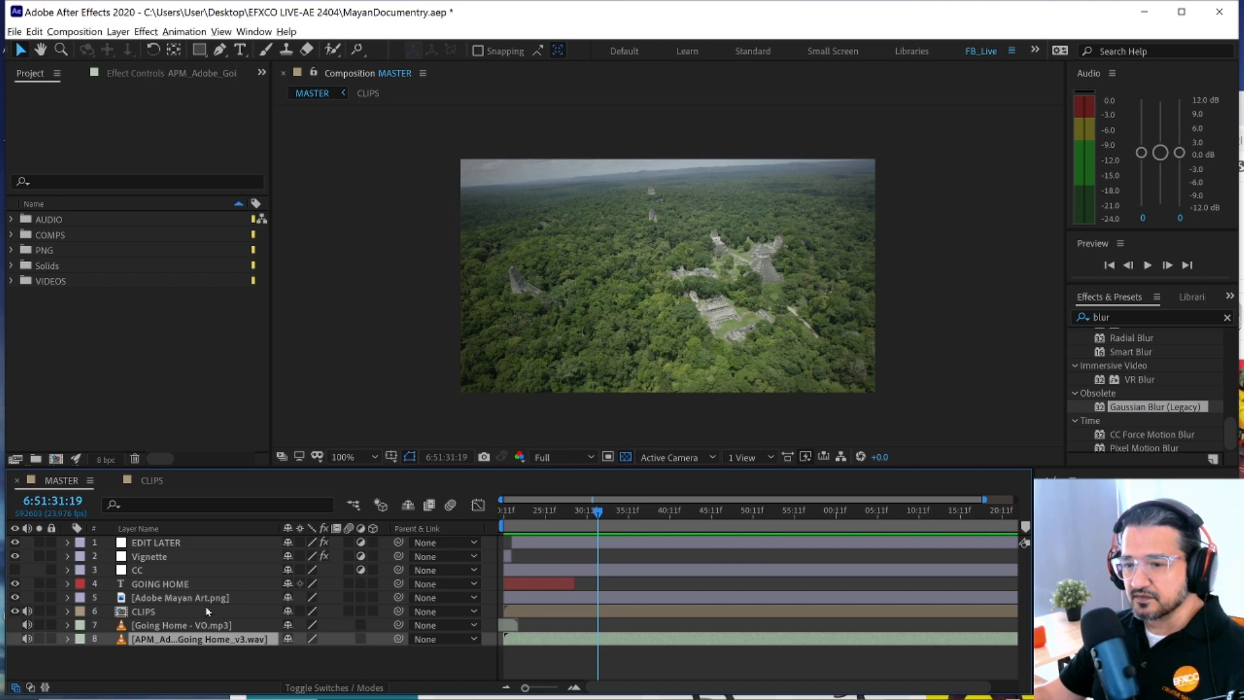
key(Home)
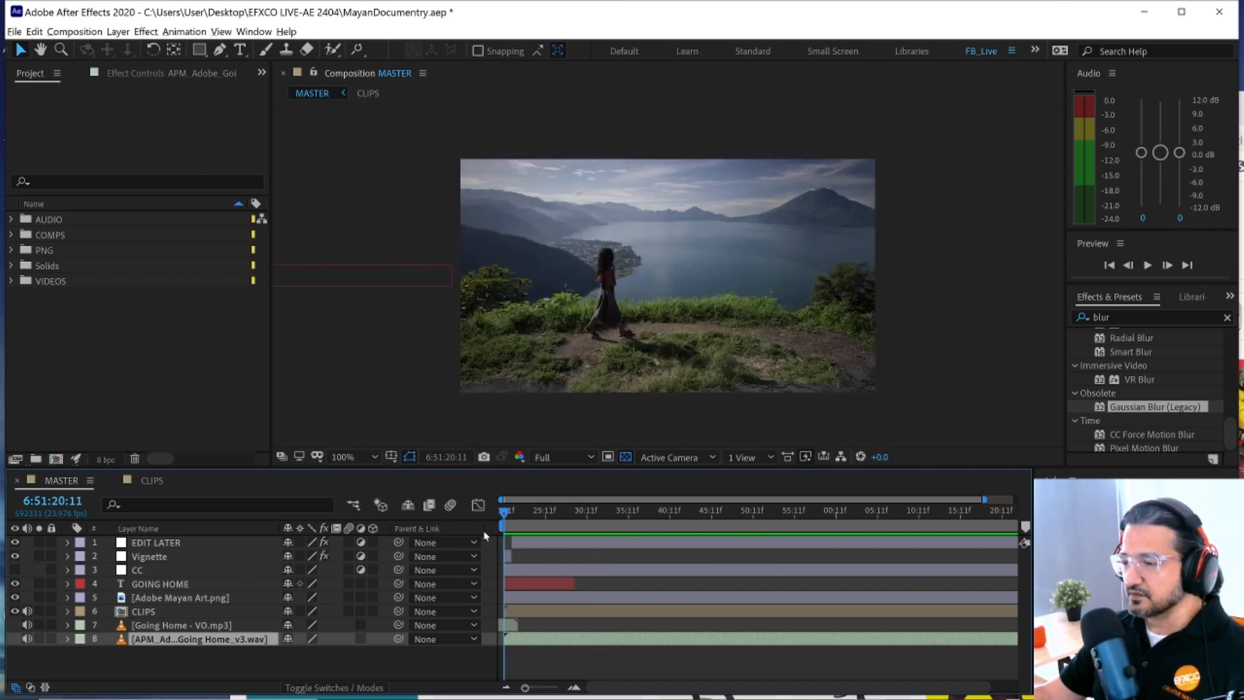
- Delete the EDIT LATER adjustment layer from the MASTER composition
click(177, 557)
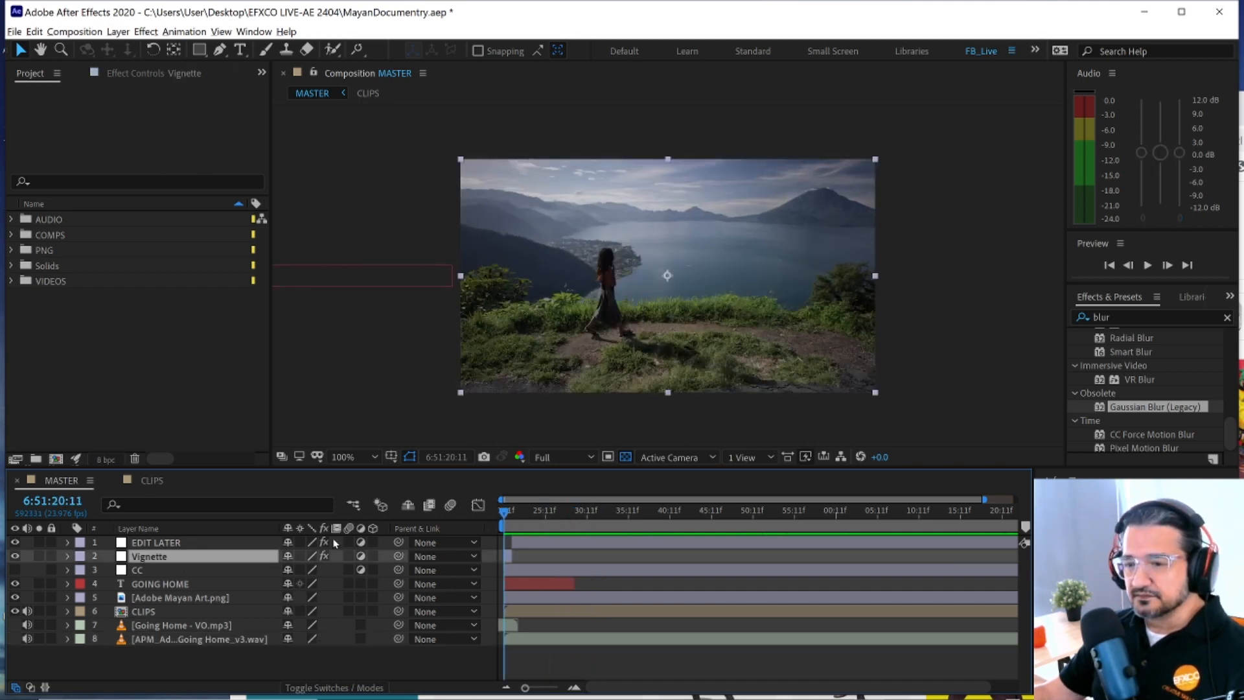
click(252, 542)
key(Delete)
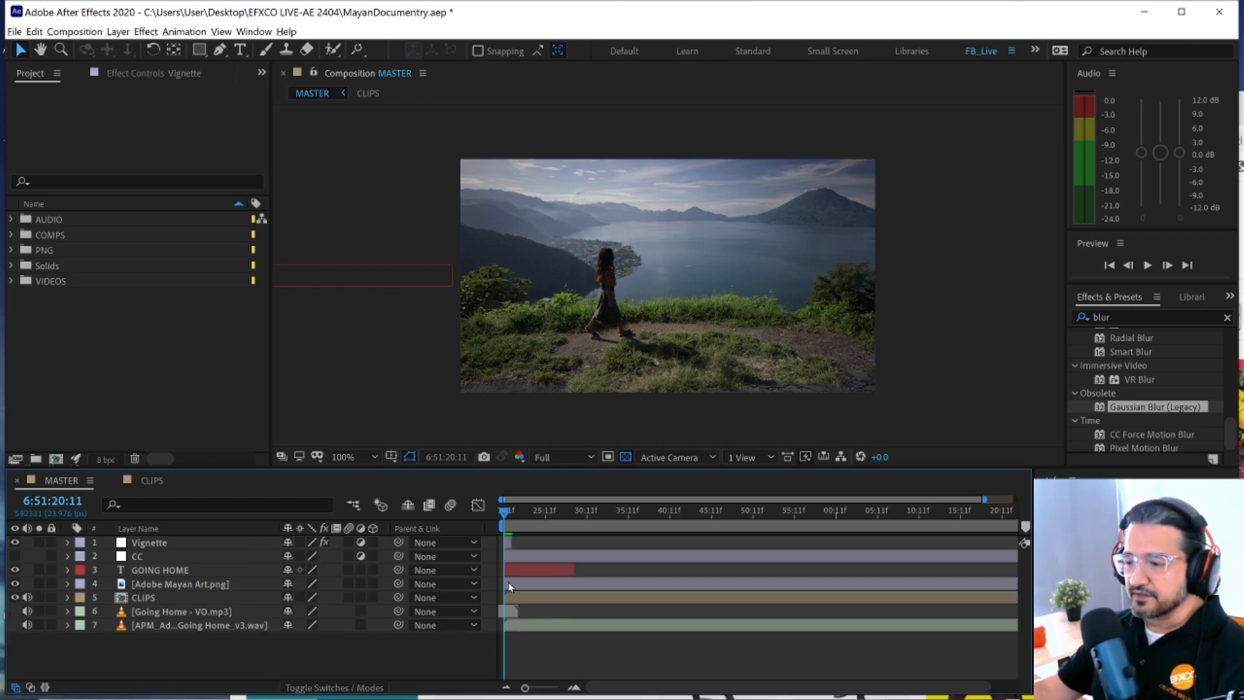
- Extend the Vignette layer to the composition's end at 6:52:25:14, and move the current time to 6:51:34:11
click(522, 543)
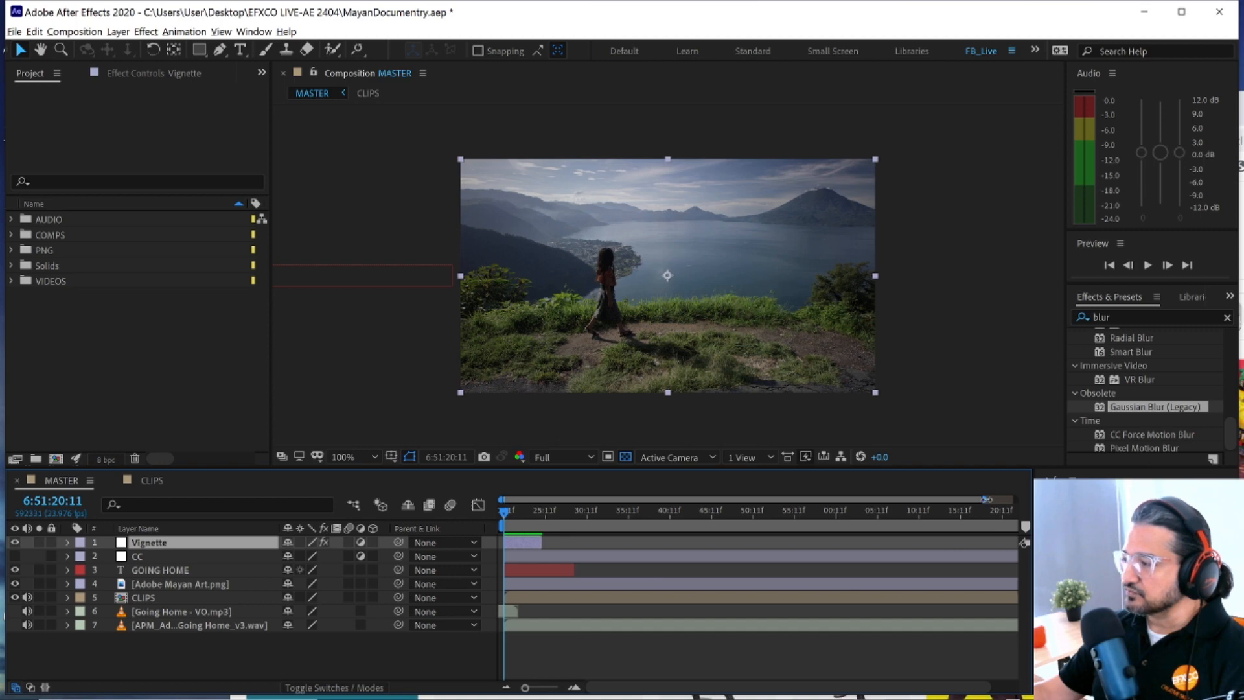
drag(986, 499, 1018, 500)
mouse_move(550, 543)
mouse_down()
mouse_move(599, 544)
mouse_move(568, 547)
mouse_up()
key(space)
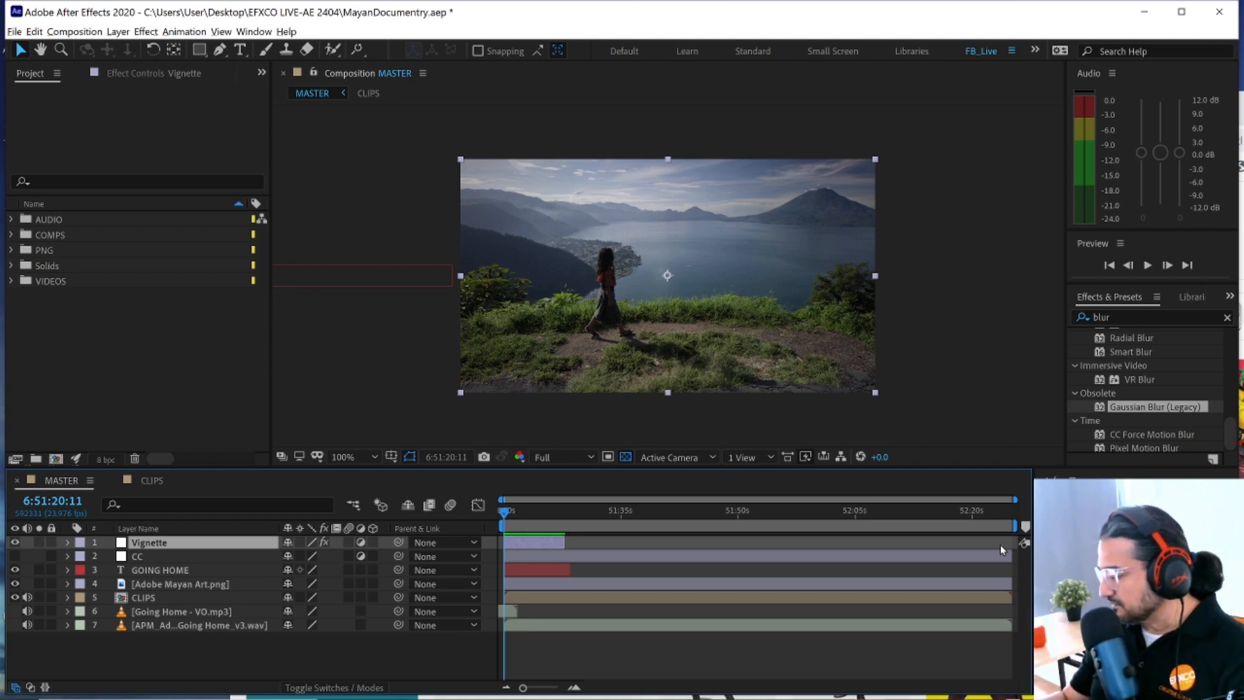
key(End)
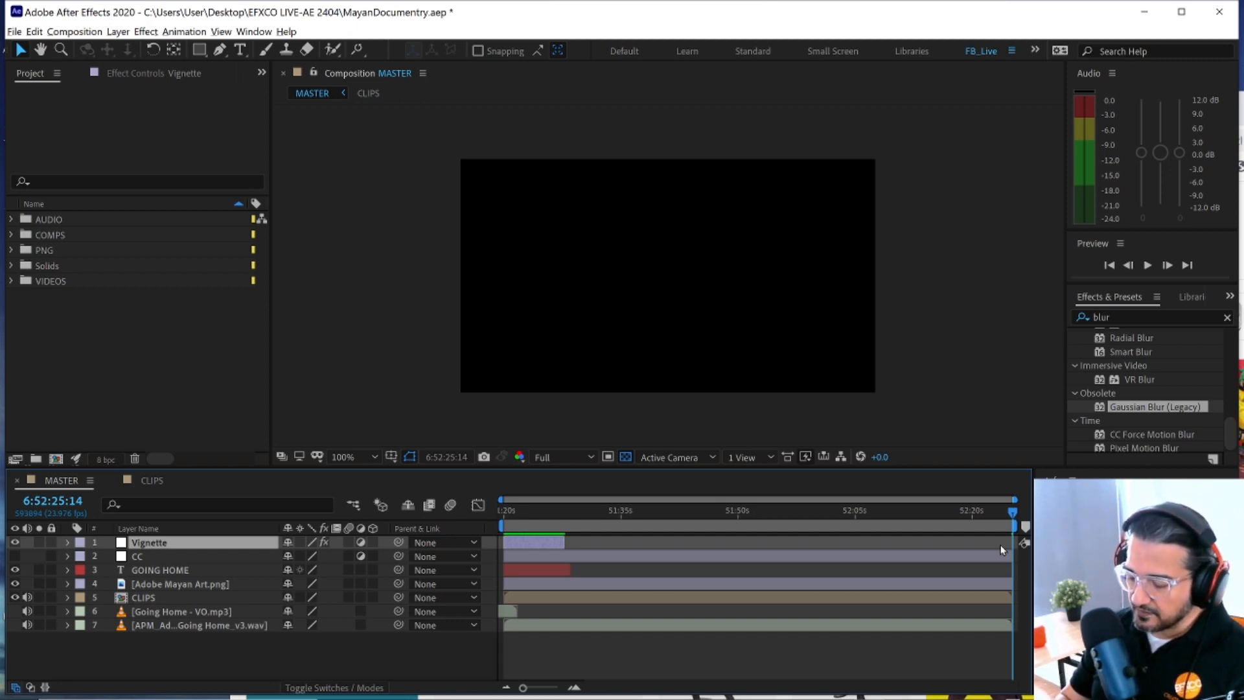
key(alt+bracketright)
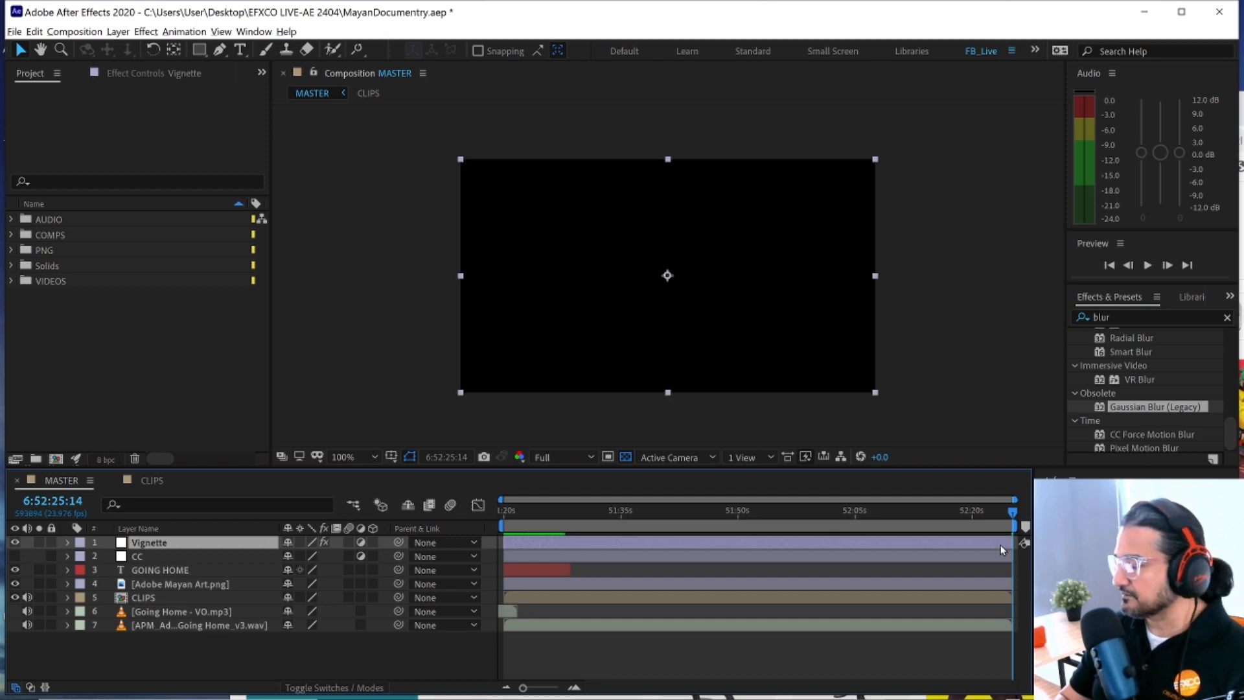
drag(694, 510, 607, 538)
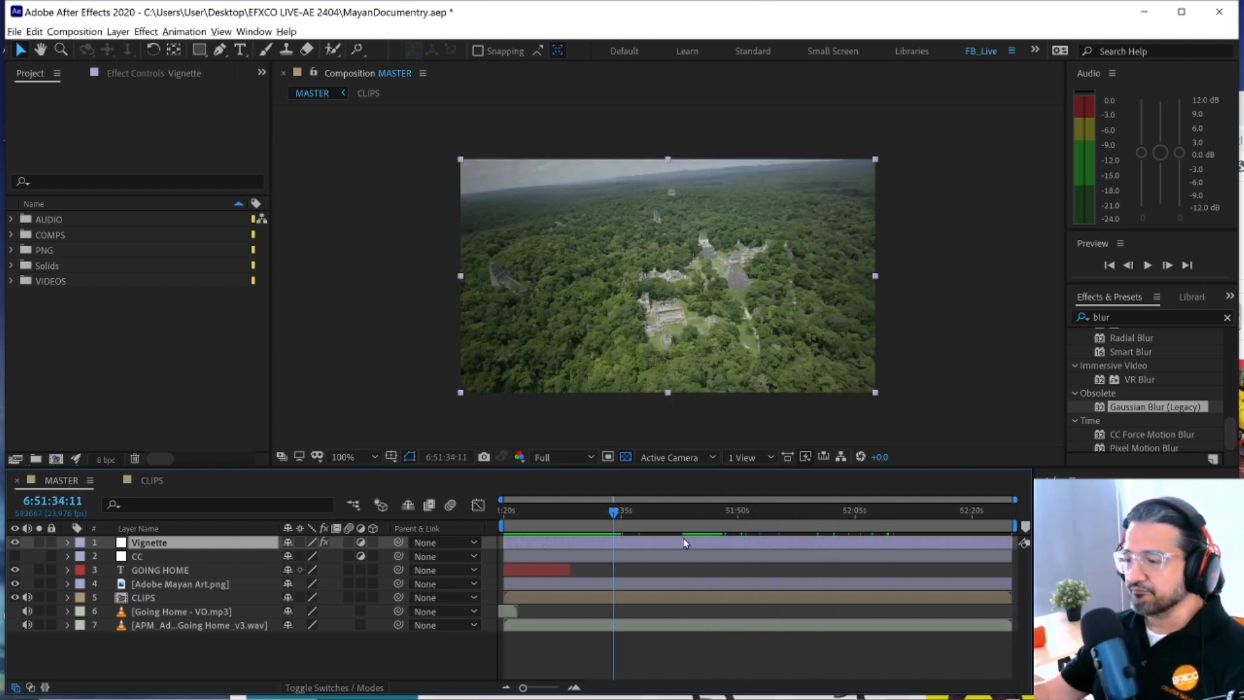
- Open the Graph Editor, reveal the GOING HOME text layer's animated properties, and display its Position graph
click(170, 570)
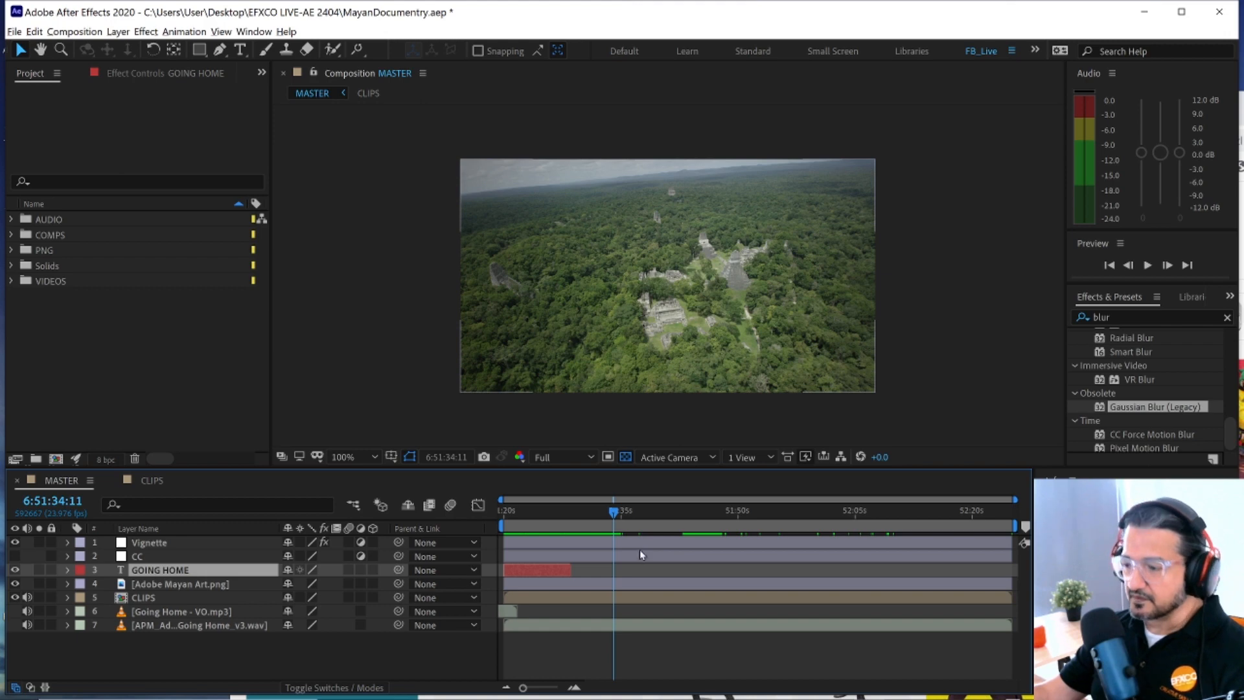
click(478, 505)
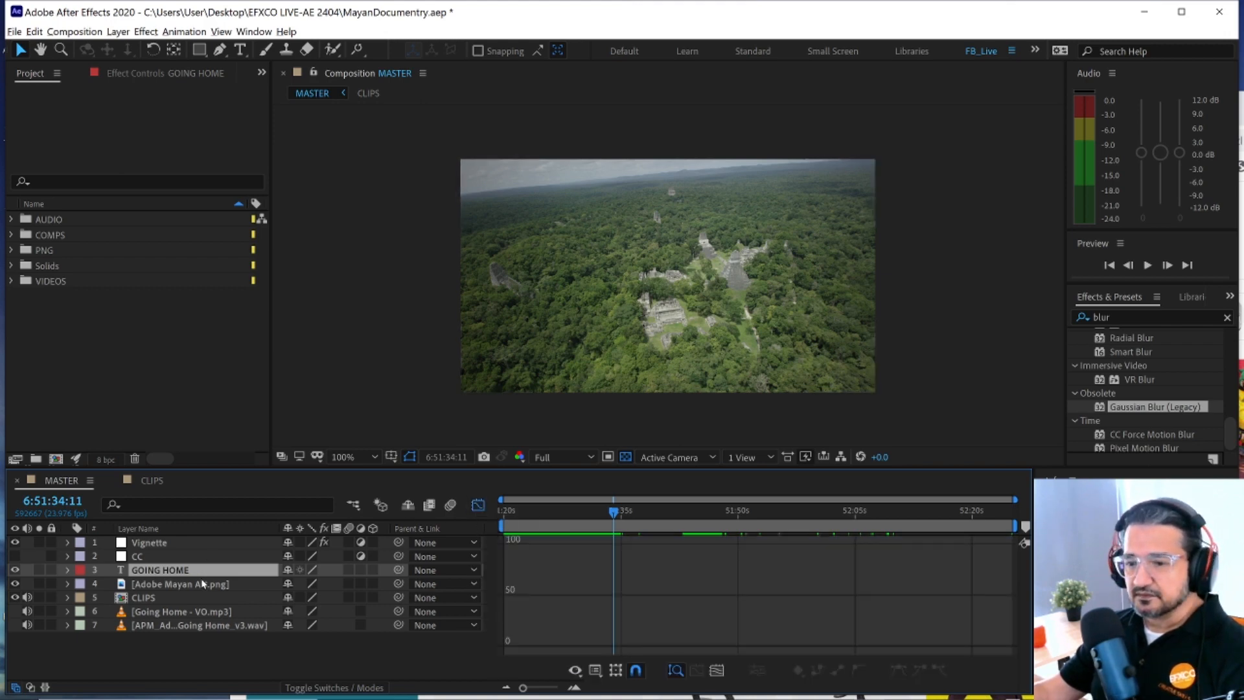
key(u)
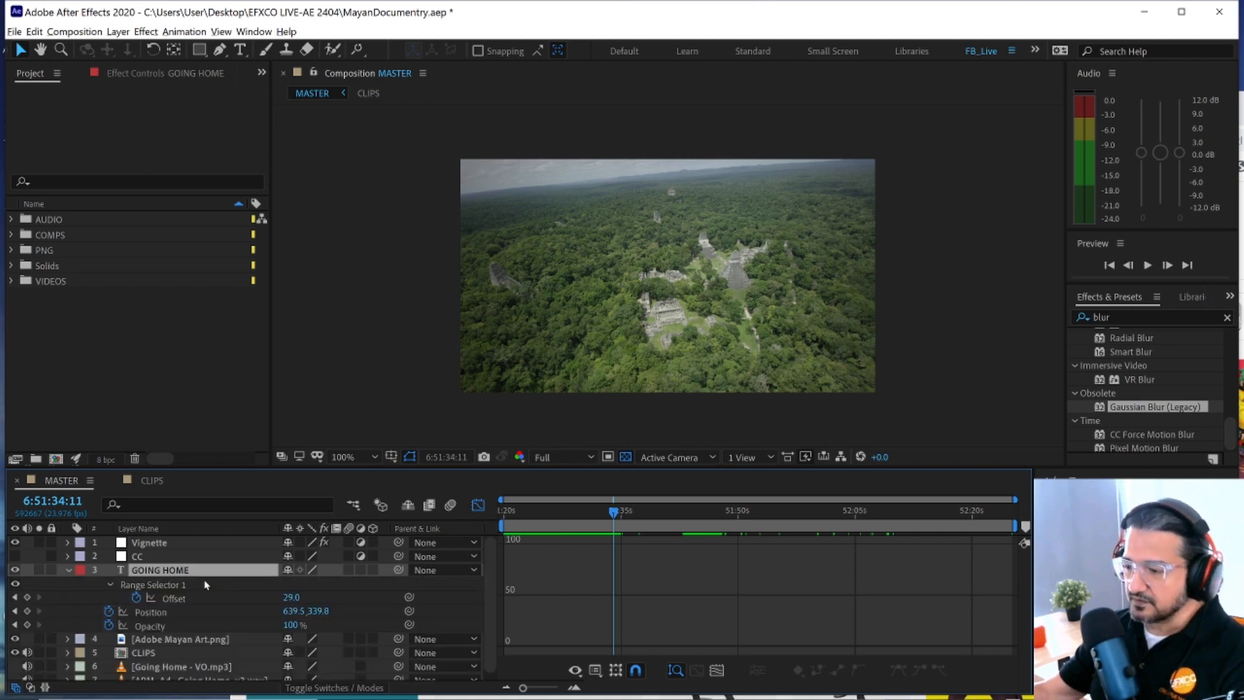
click(204, 614)
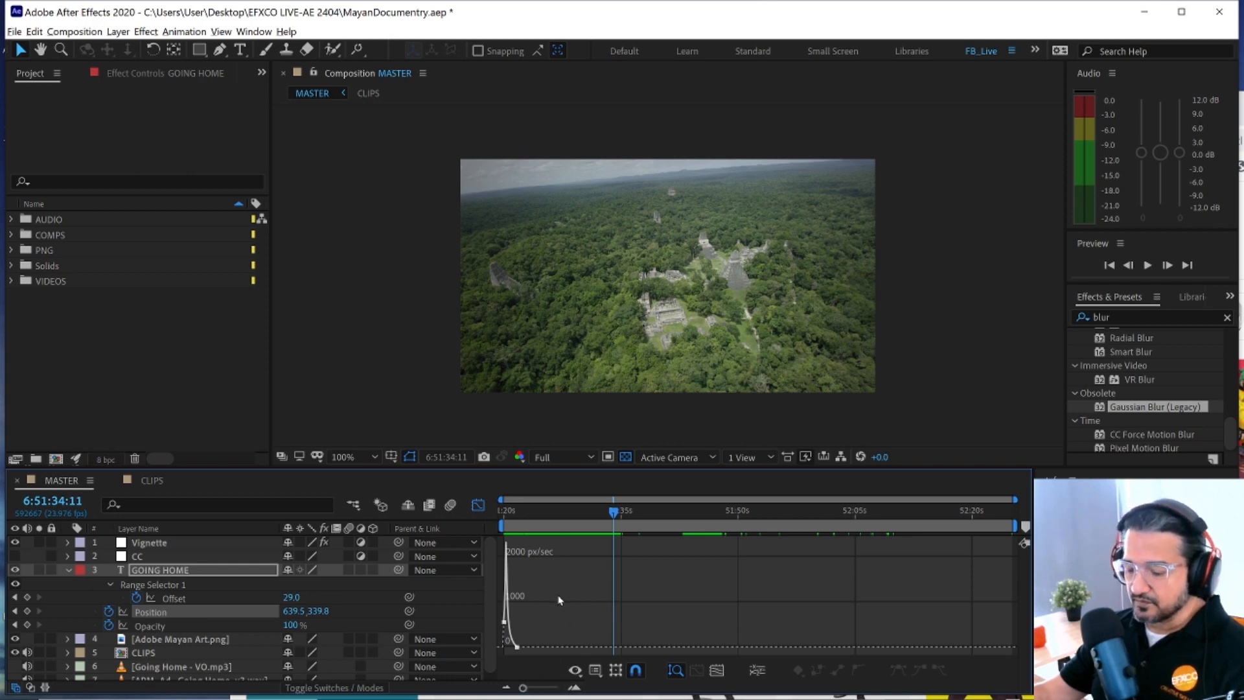
- Examine the speed curve of the GOING HOME layer's Position animation near the composition's start
scroll(560, 600, up, 6)
scroll(562, 605, down, 6)
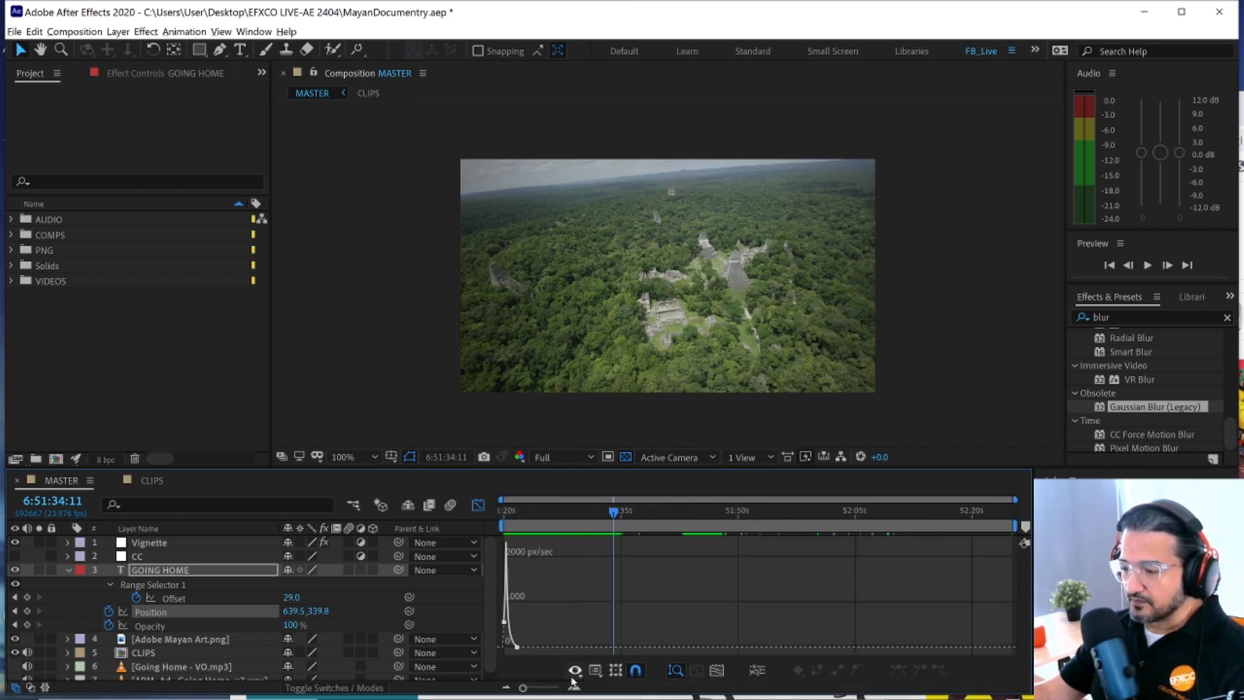
drag(523, 688, 565, 693)
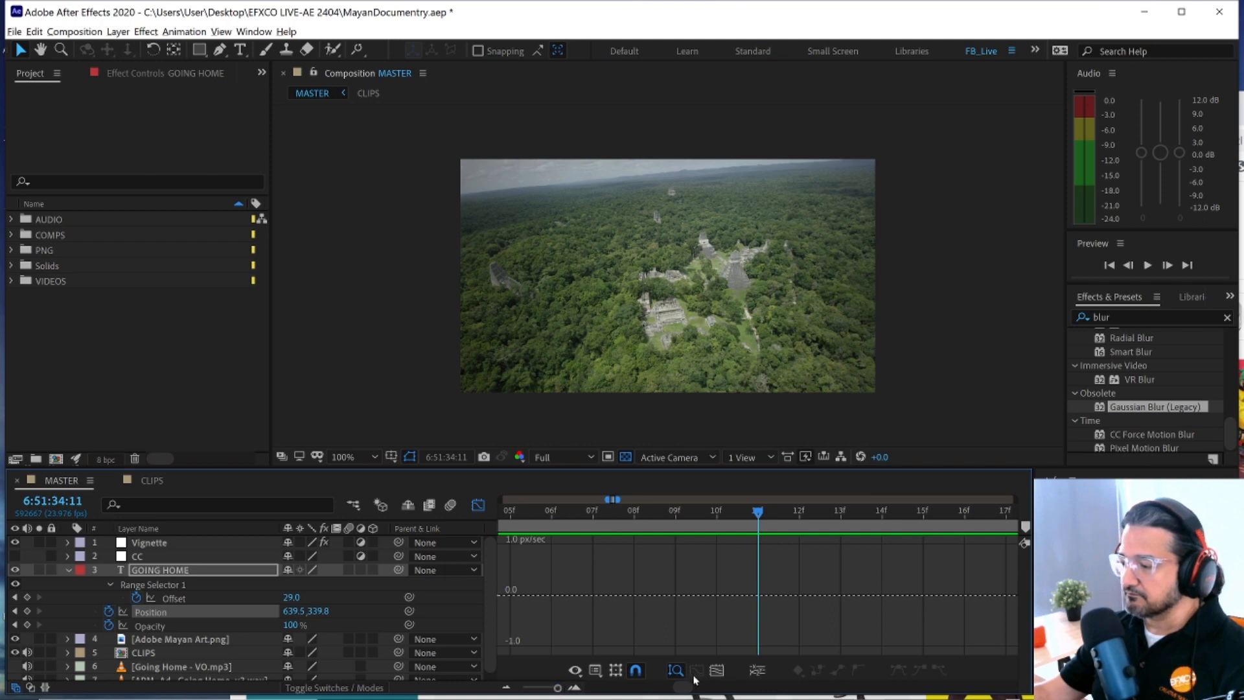
scroll(674, 644, left, 4)
scroll(676, 638, left, 3)
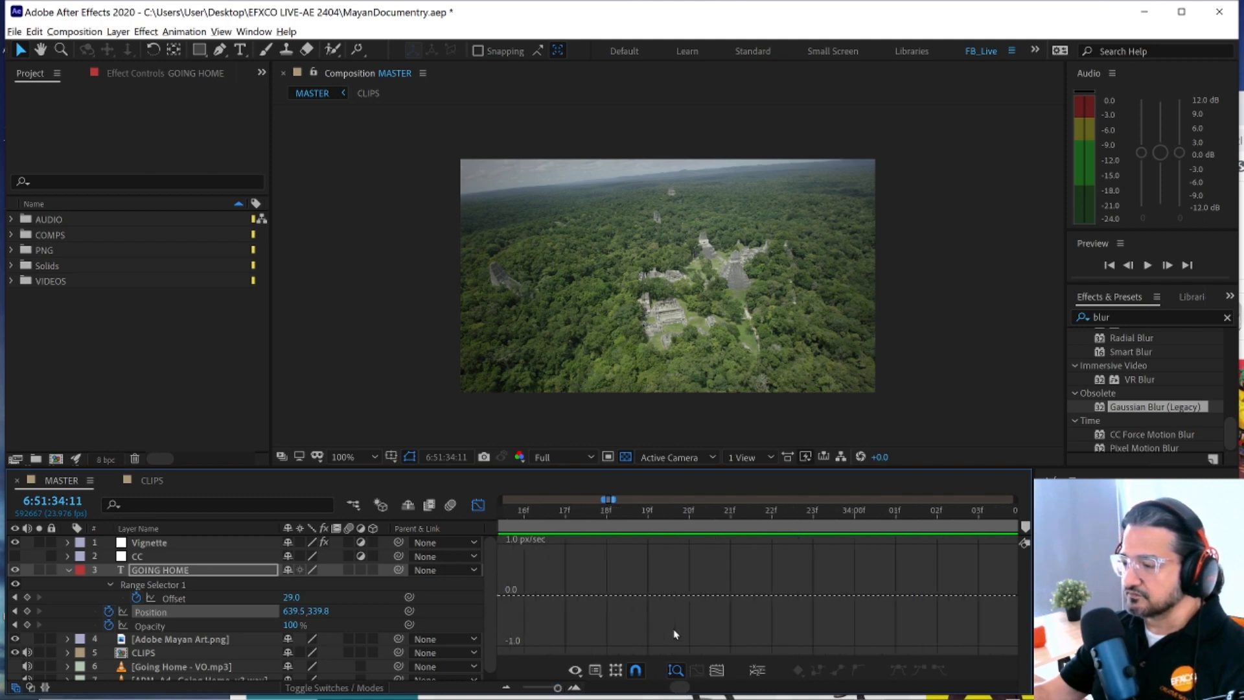
scroll(677, 632, right, 4)
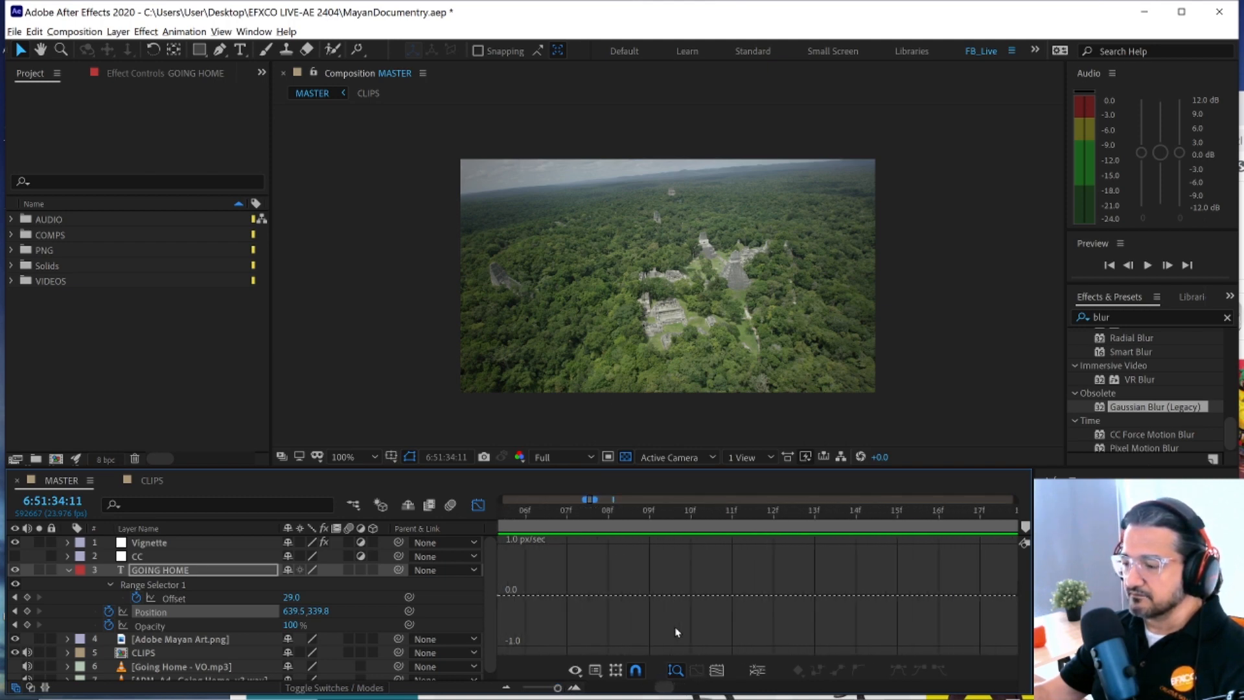
scroll(605, 687, right, 2)
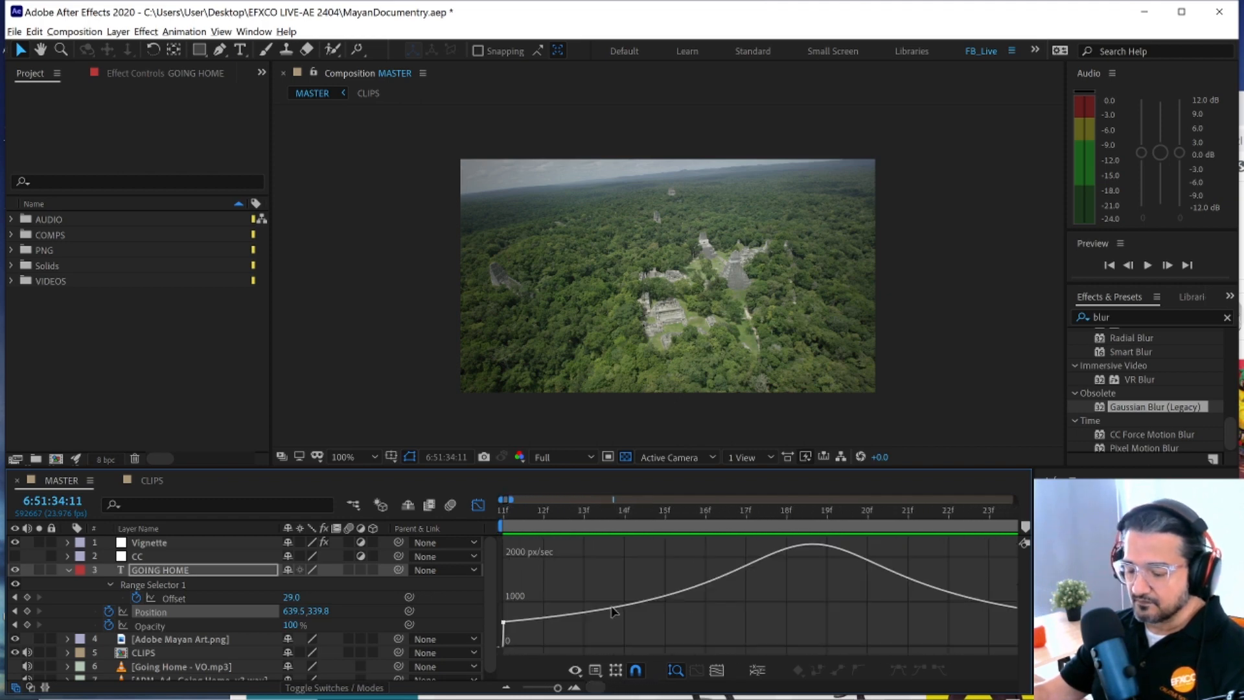
scroll(613, 611, down, 4)
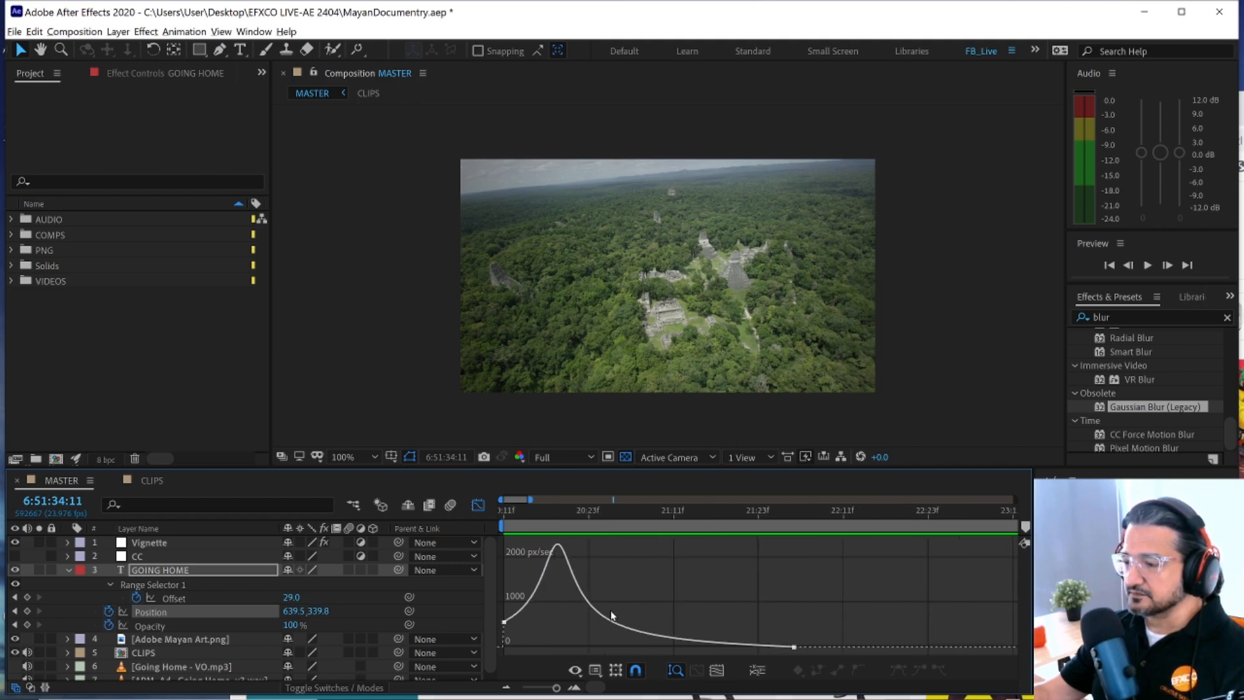
scroll(611, 614, down, 2)
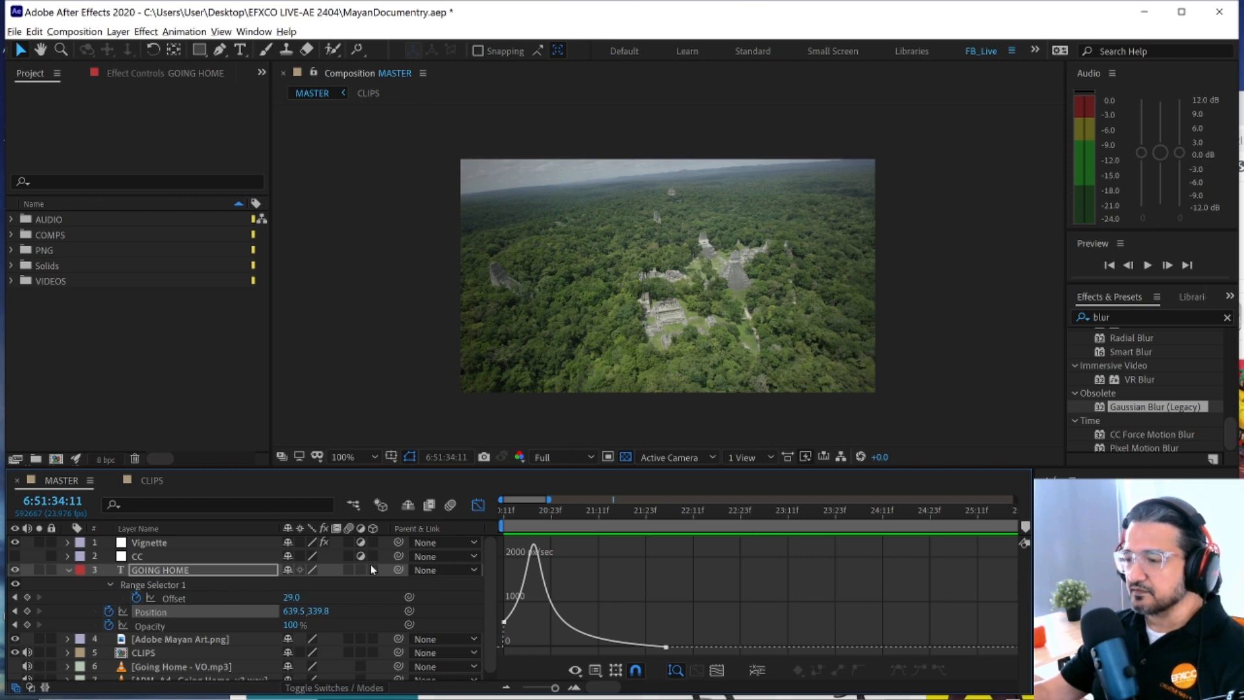
- Delete all Position keyframes from the GOING HOME text layer
drag(550, 499, 569, 499)
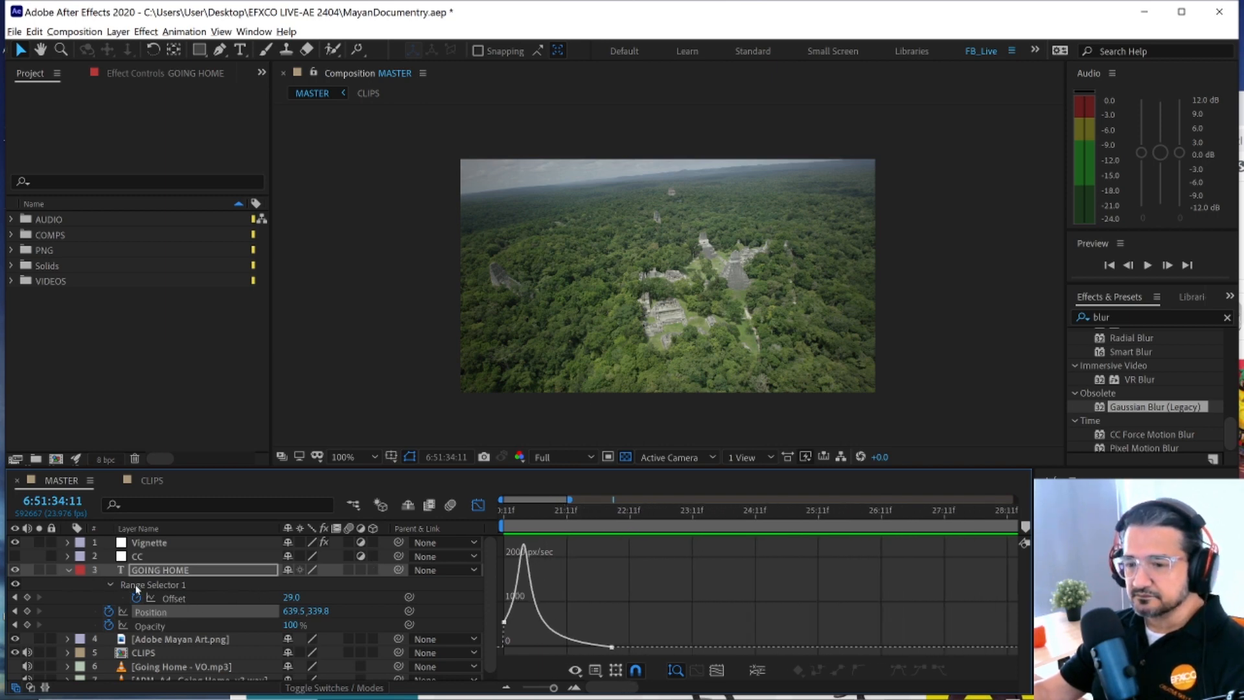
click(151, 612)
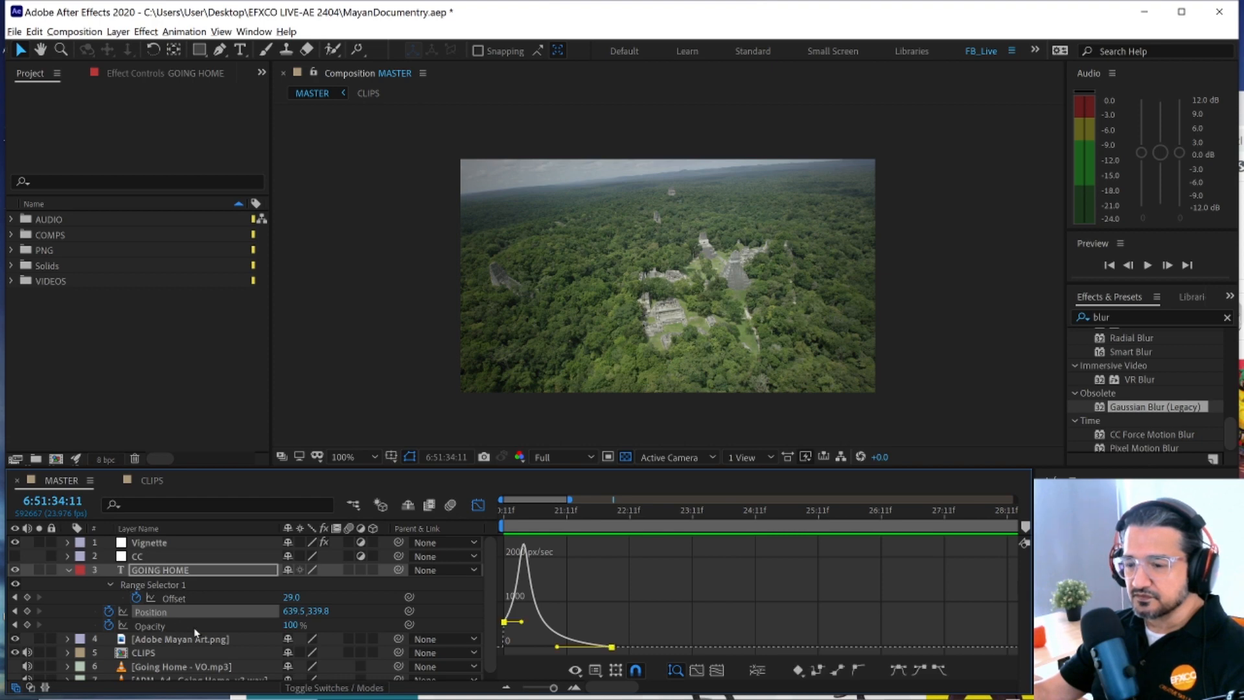
key(Delete)
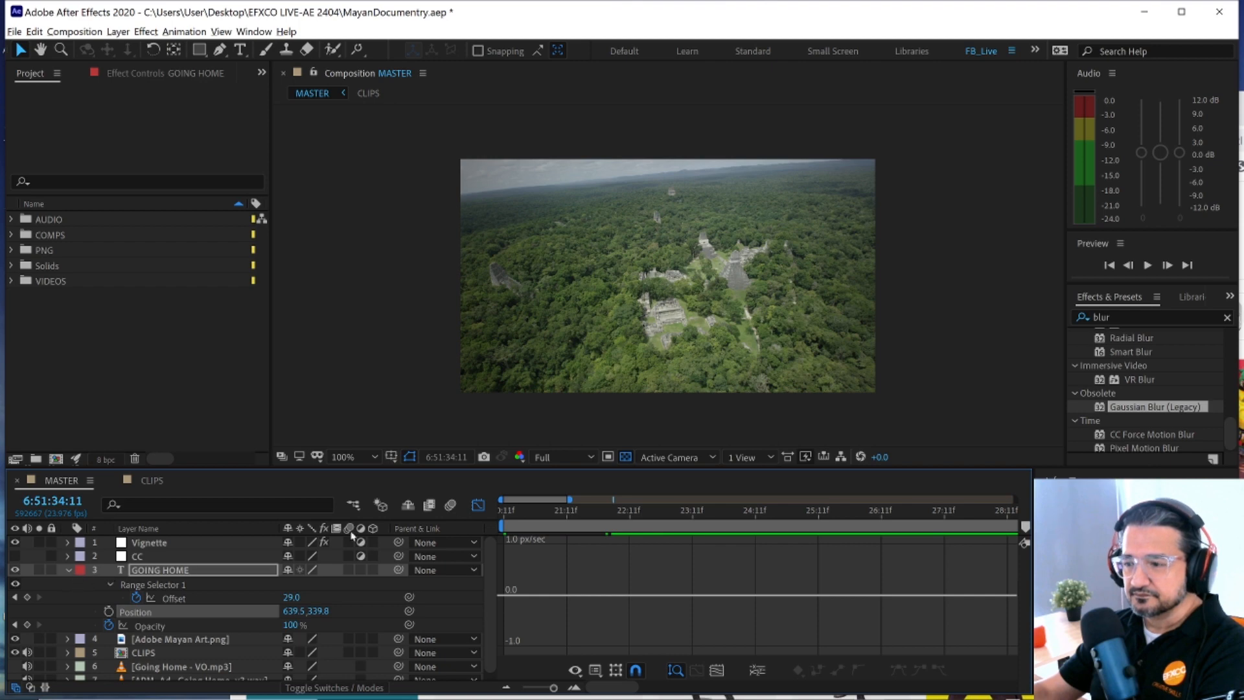
- Leave the Graph Editor, collapse the GOING HOME layer's properties, and show a longer time range with the current time at 6:51:25:22
click(478, 507)
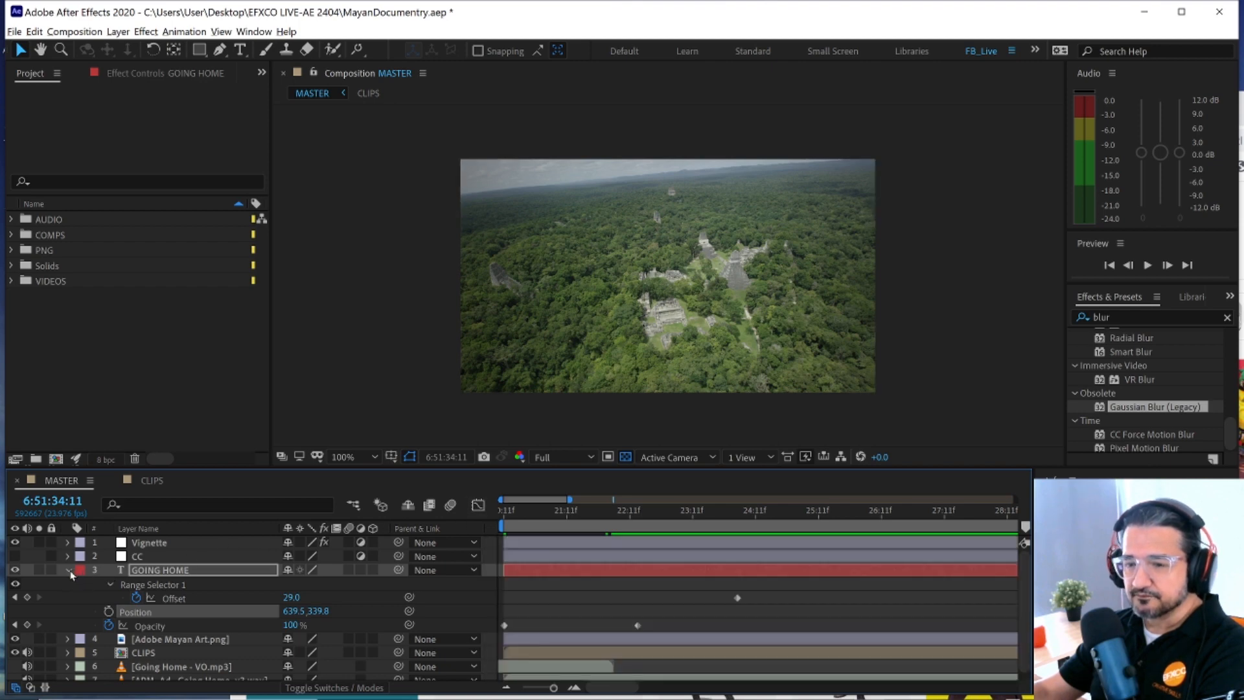
click(69, 570)
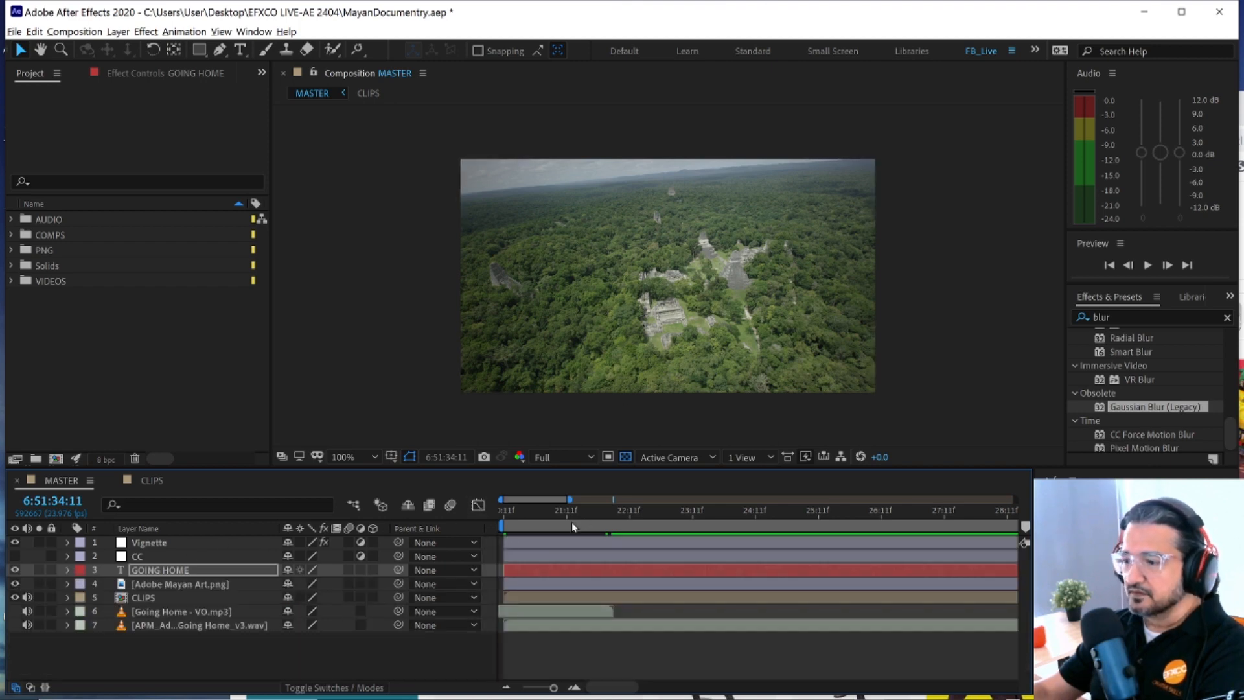
drag(570, 498, 640, 532)
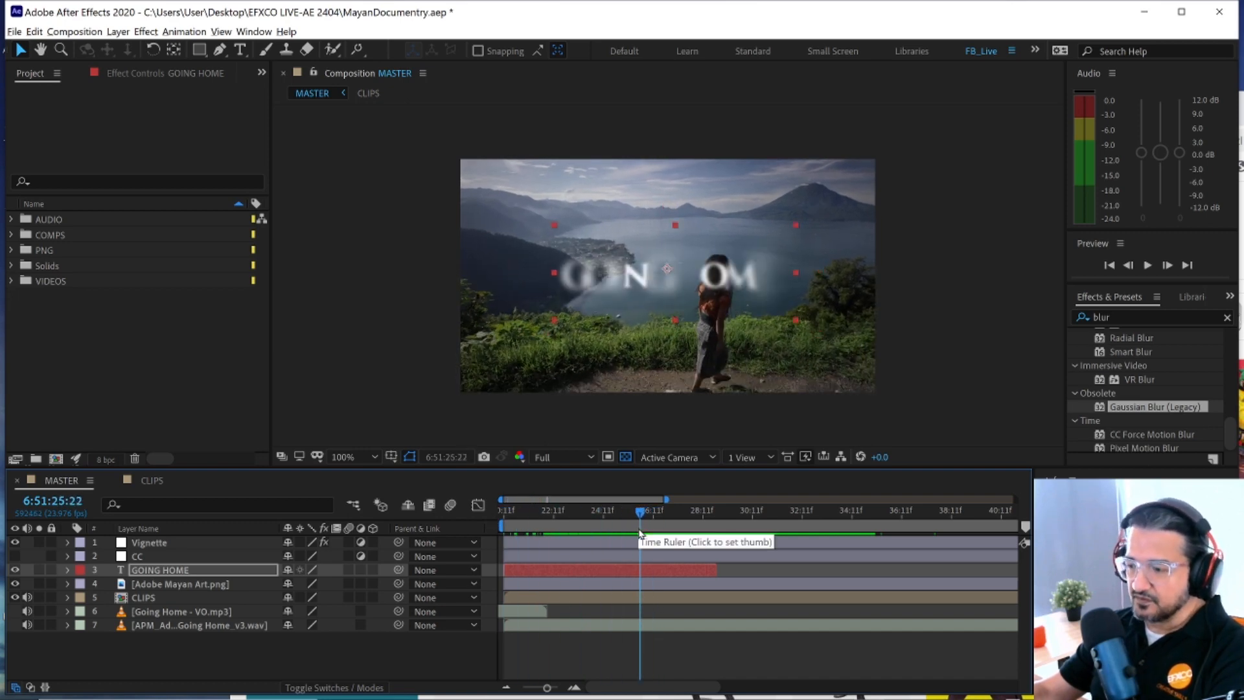
- Inspect the GOING HOME text layer's blending mode and effect controls at 6:51:23:18, and return to the layer switches
click(556, 576)
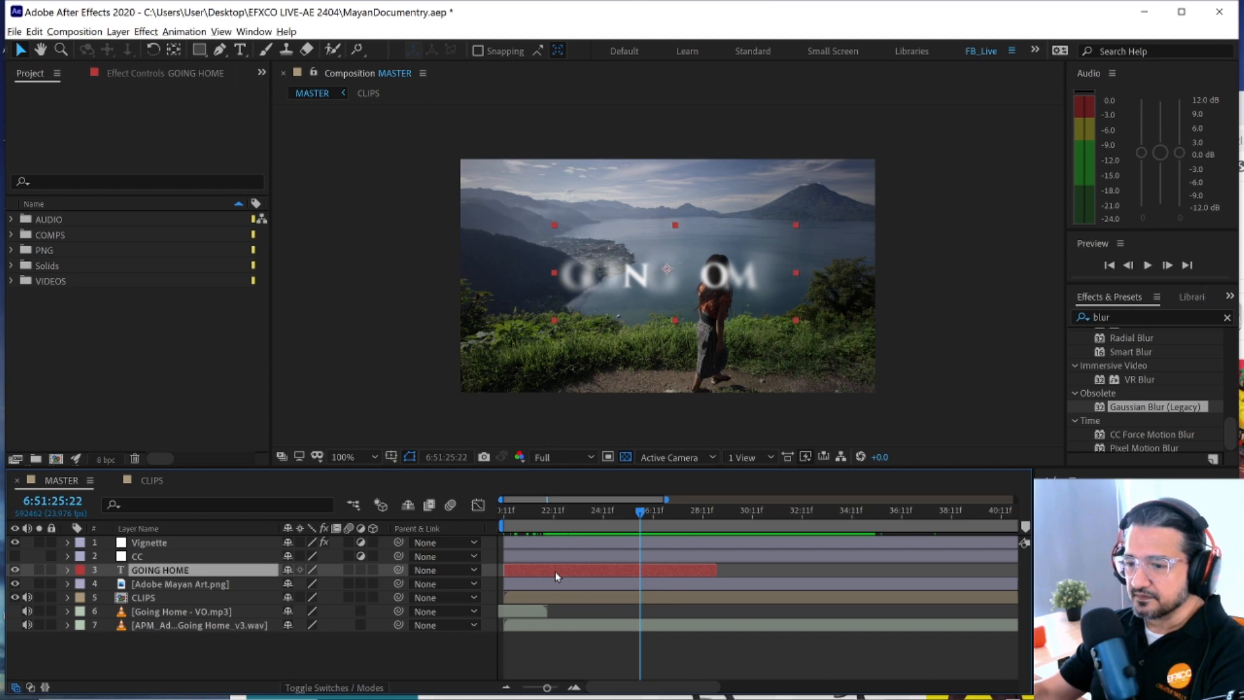
click(305, 688)
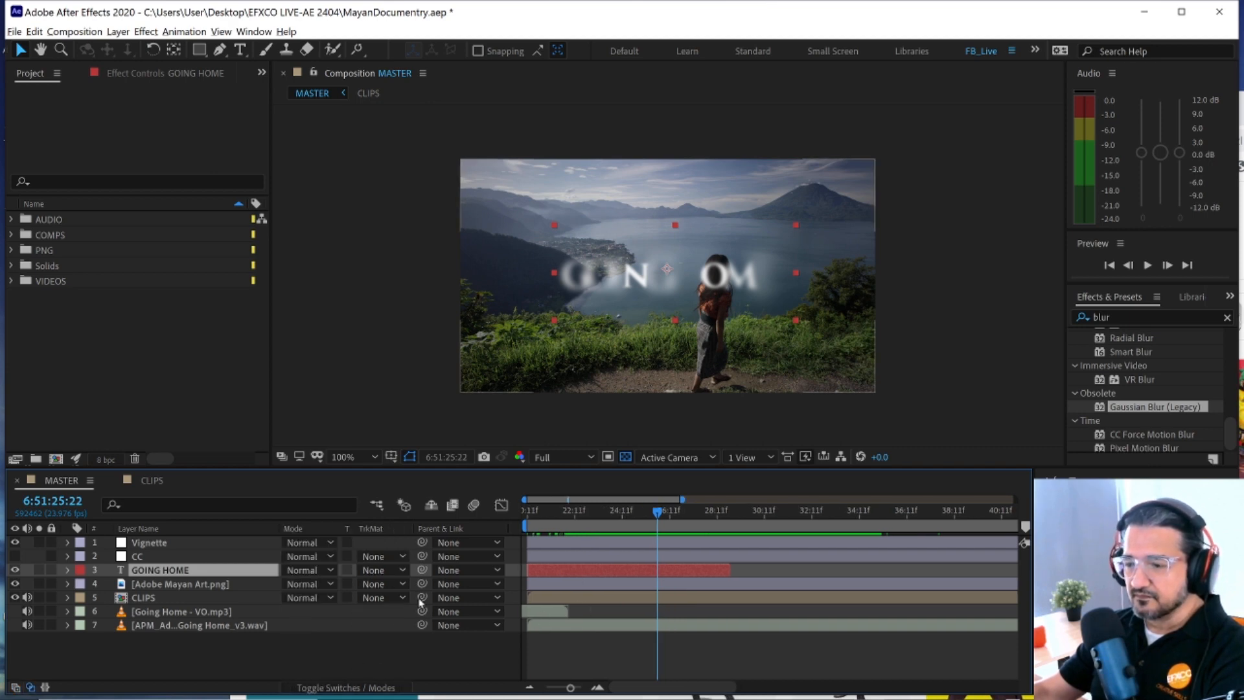
drag(653, 516, 605, 516)
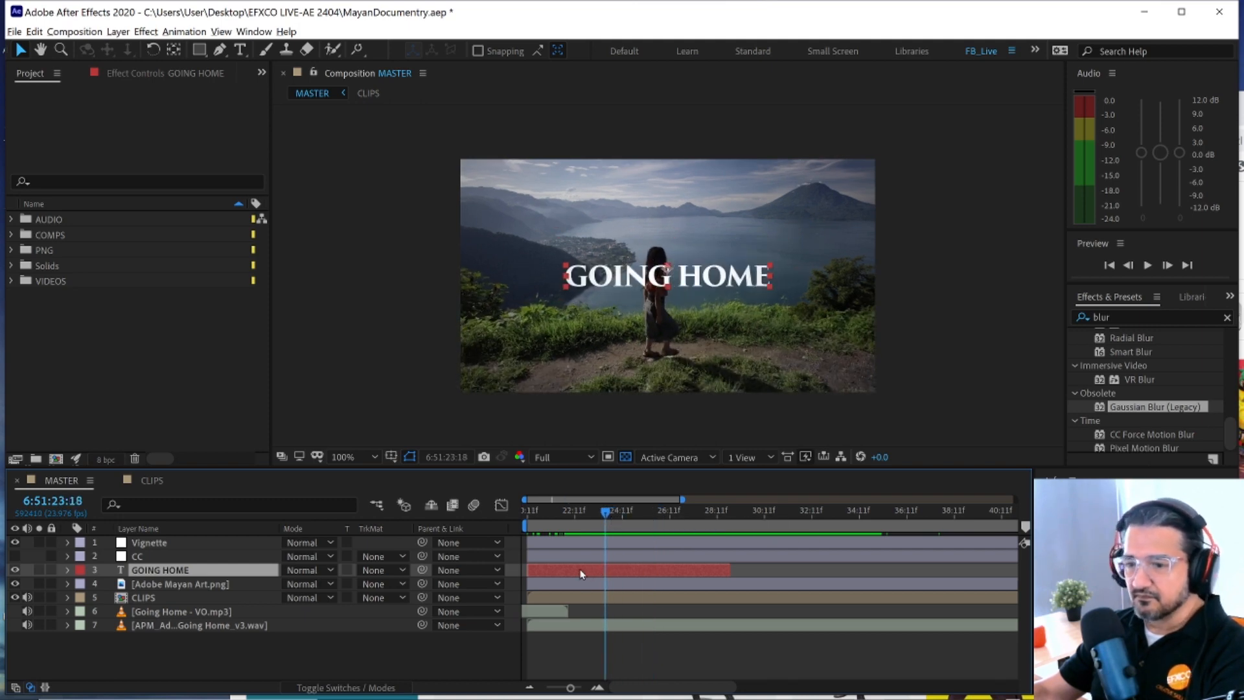
click(130, 74)
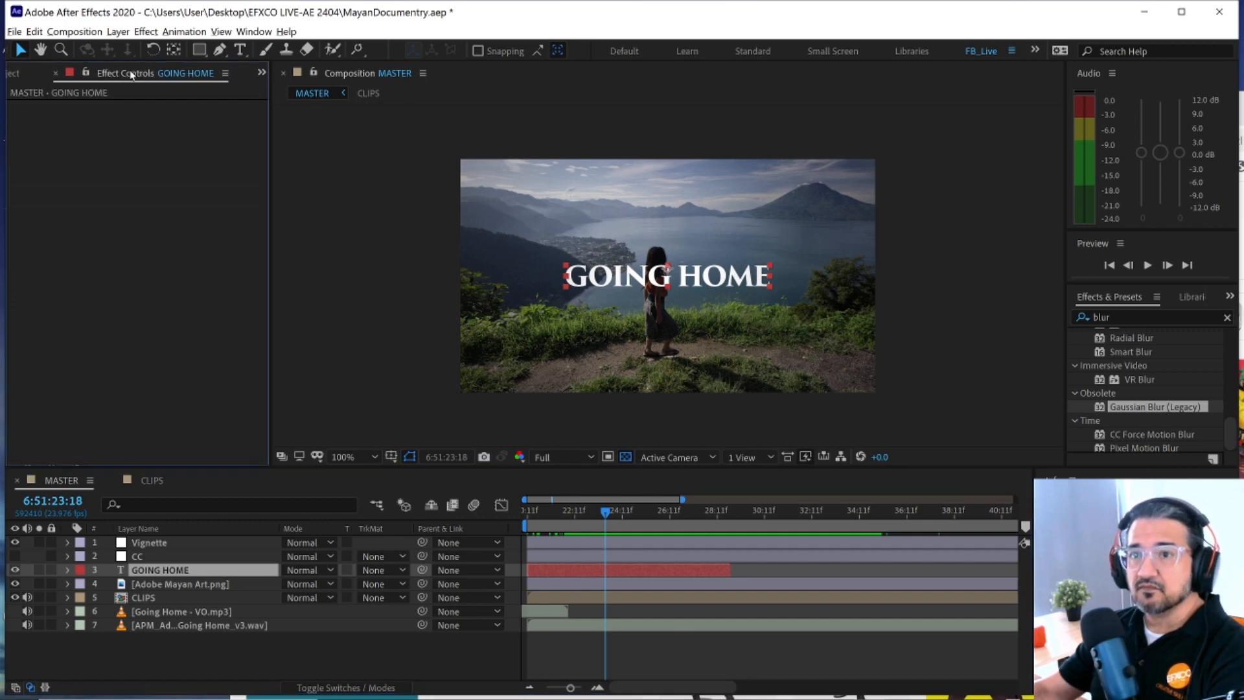
key(F4)
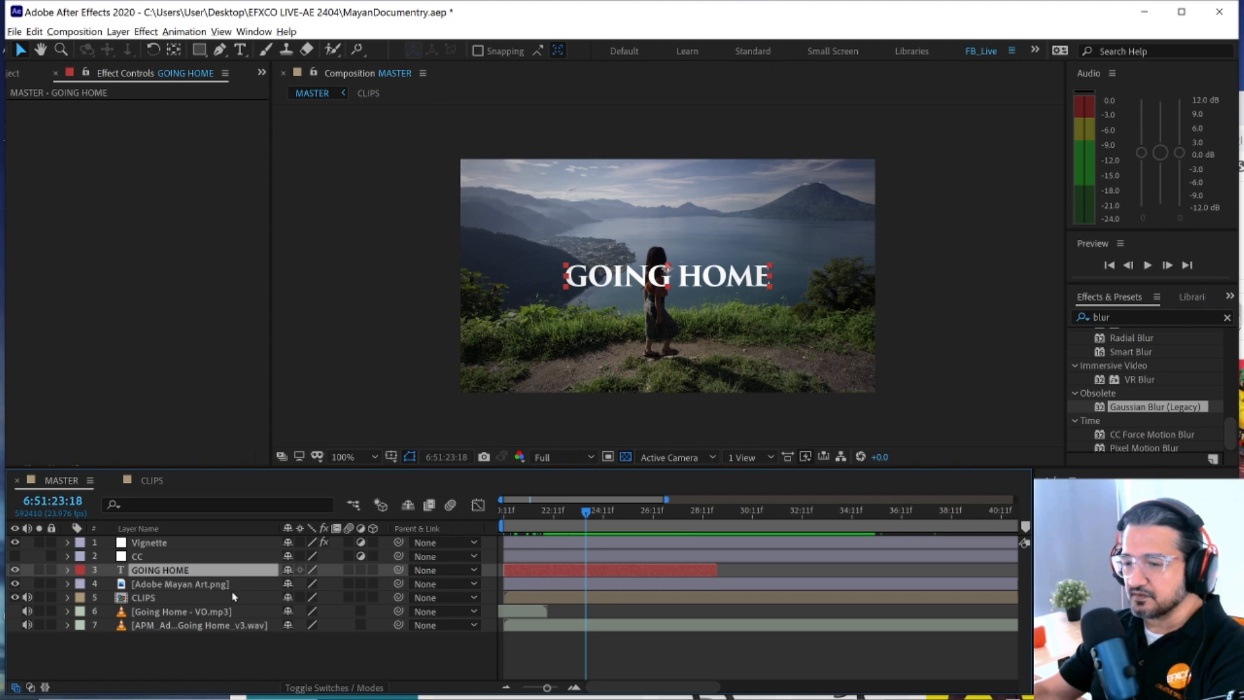
- Expand the GOING HOME layer's Evaporate Animator down to Range Selector 1 and select its first Offset keyframe
click(68, 571)
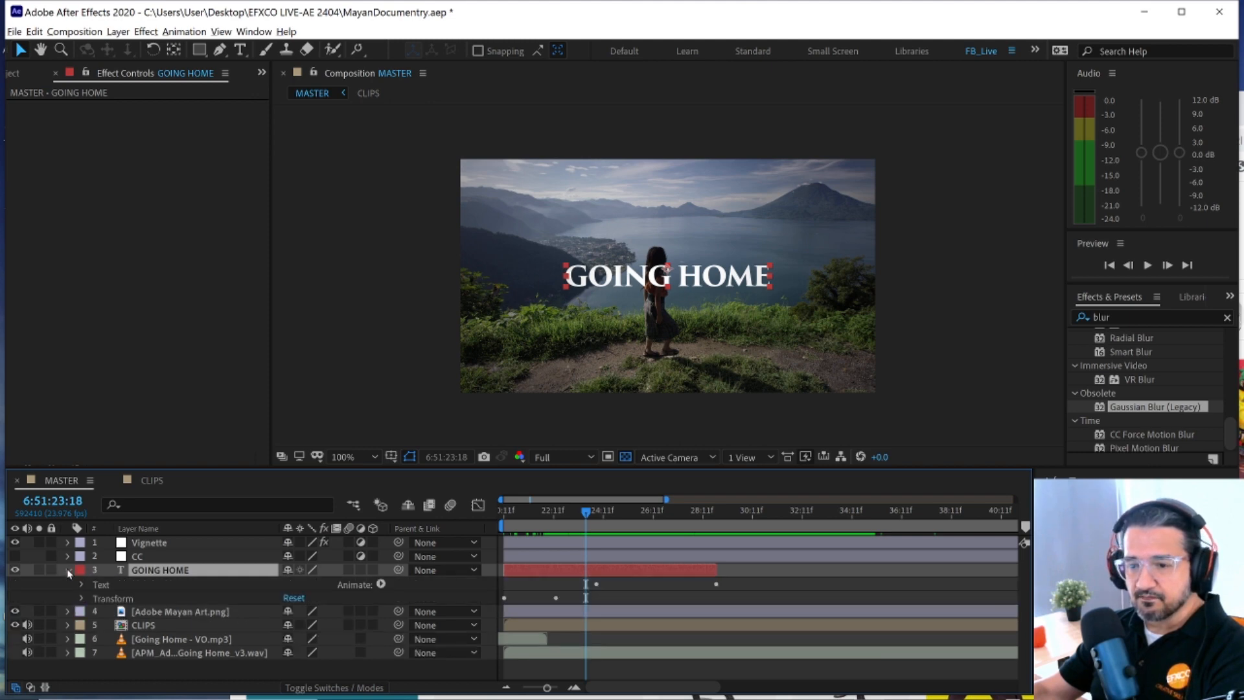
click(81, 586)
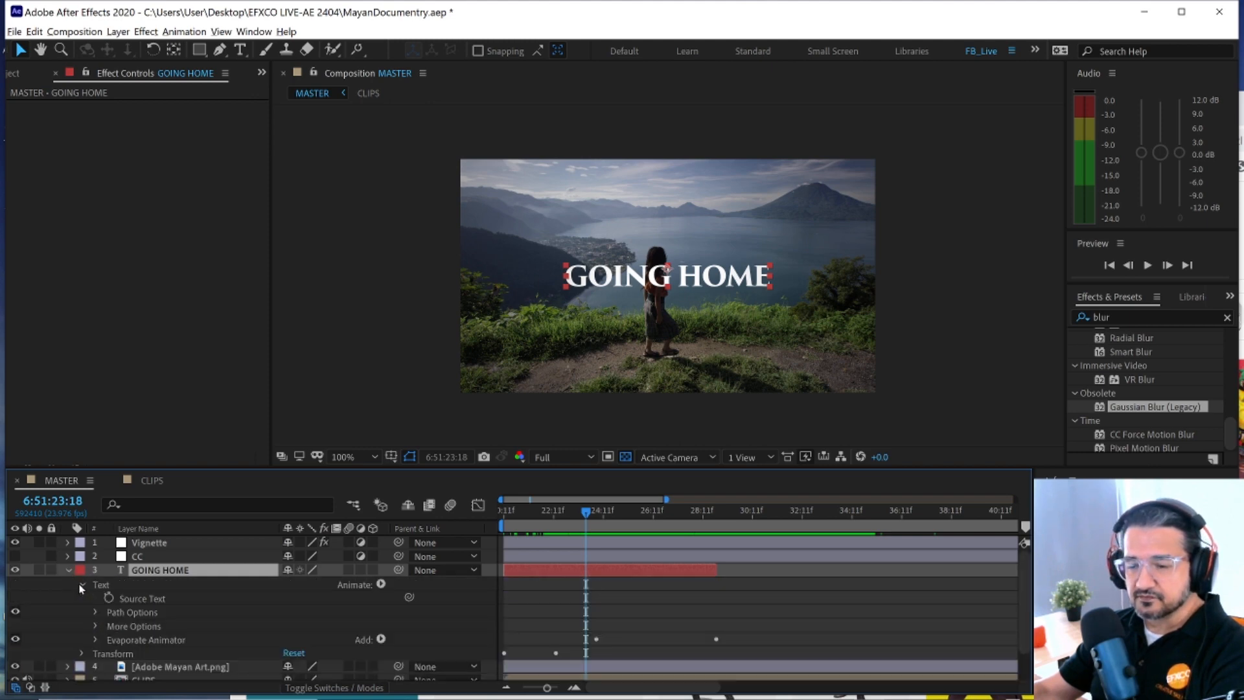
click(96, 640)
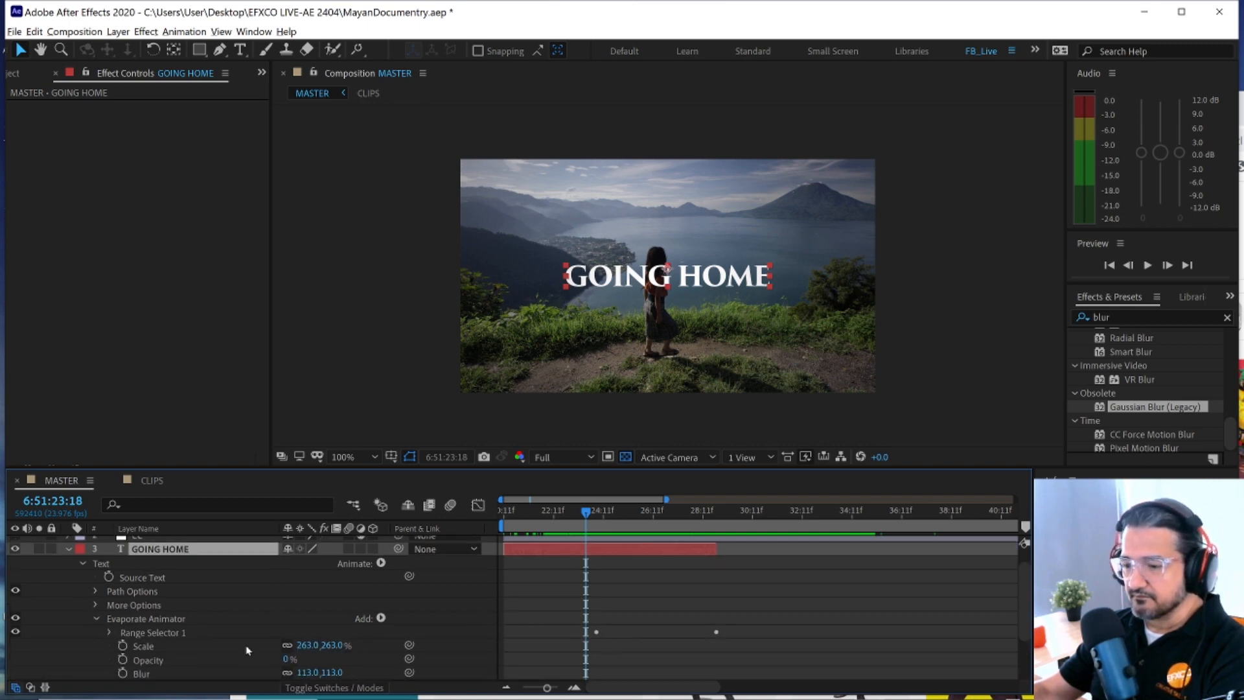
click(111, 633)
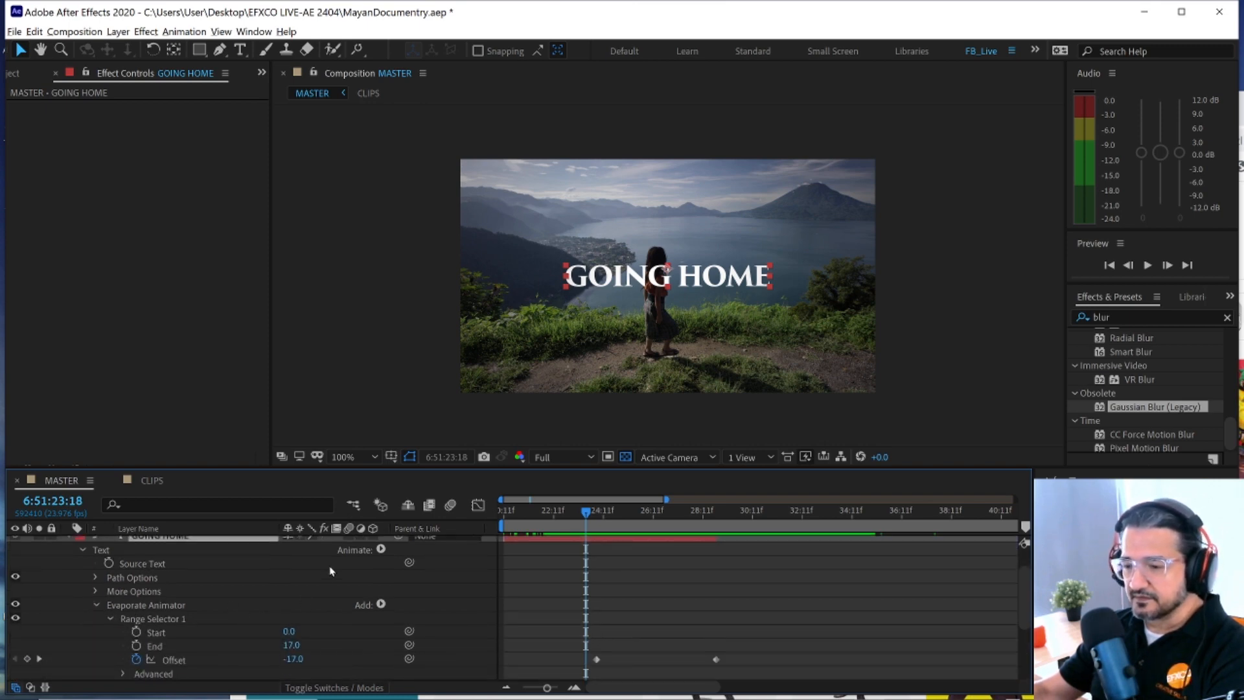
scroll(339, 576, down, 3)
click(597, 576)
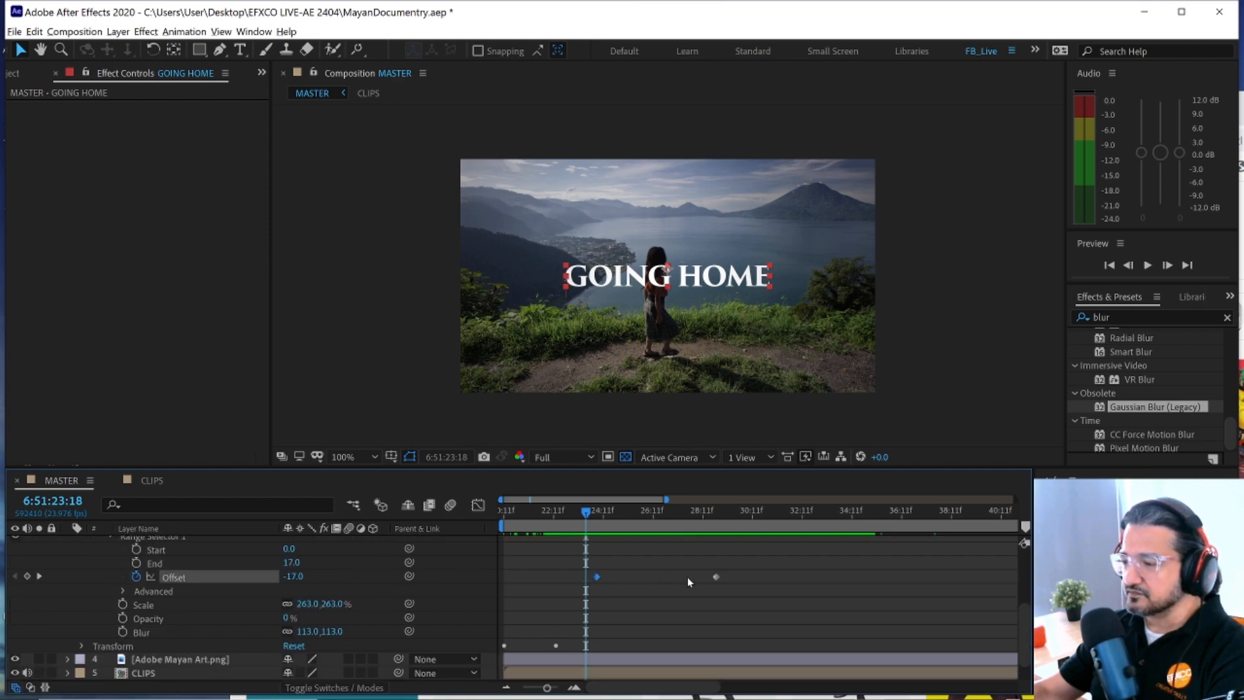
- Preview the title's evaporate animation up to 6:51:25:07 and collapse the GOING HOME layer's properties
drag(586, 513, 623, 526)
scroll(53, 570, up, 3)
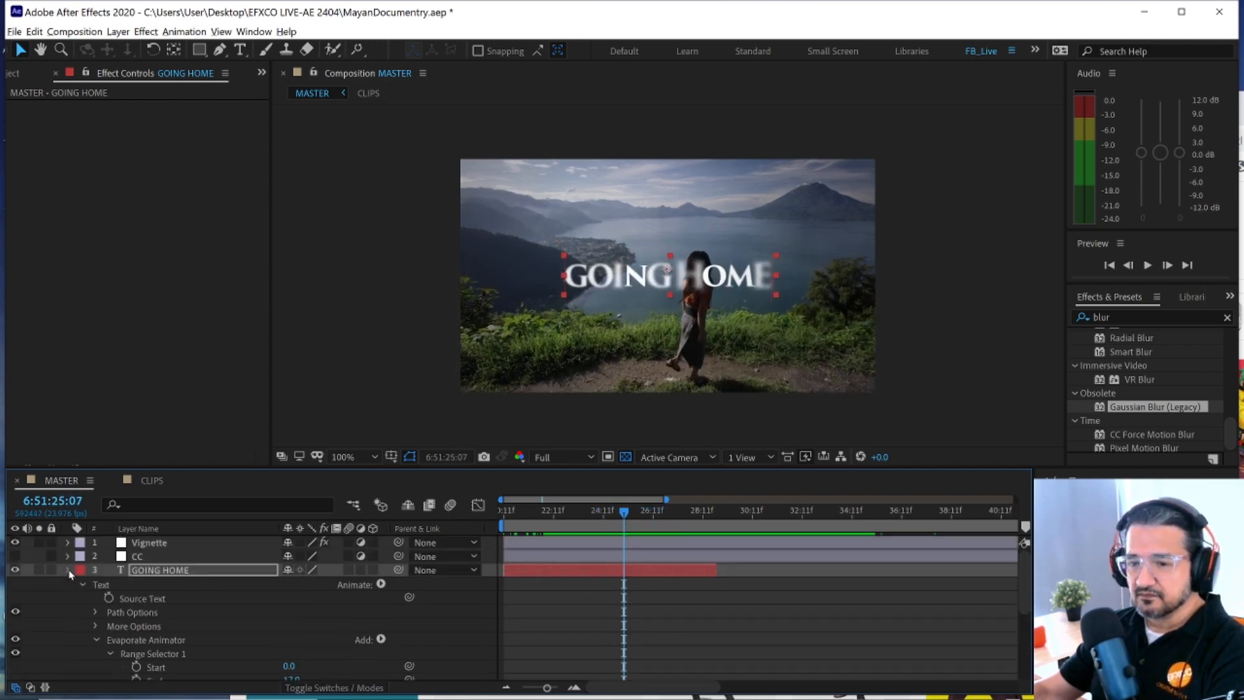
click(68, 570)
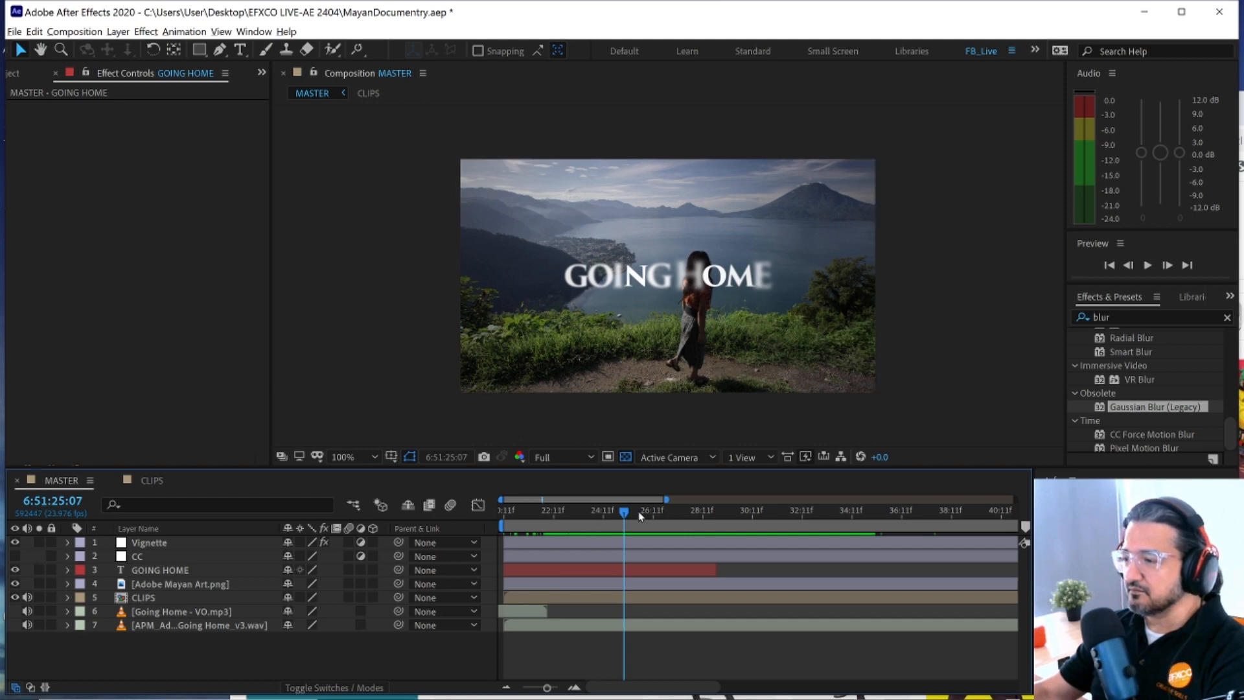
- Scrub back through the title and return the current time to the composition's start at 6:51:20:11
drag(624, 515, 559, 515)
click(51, 505)
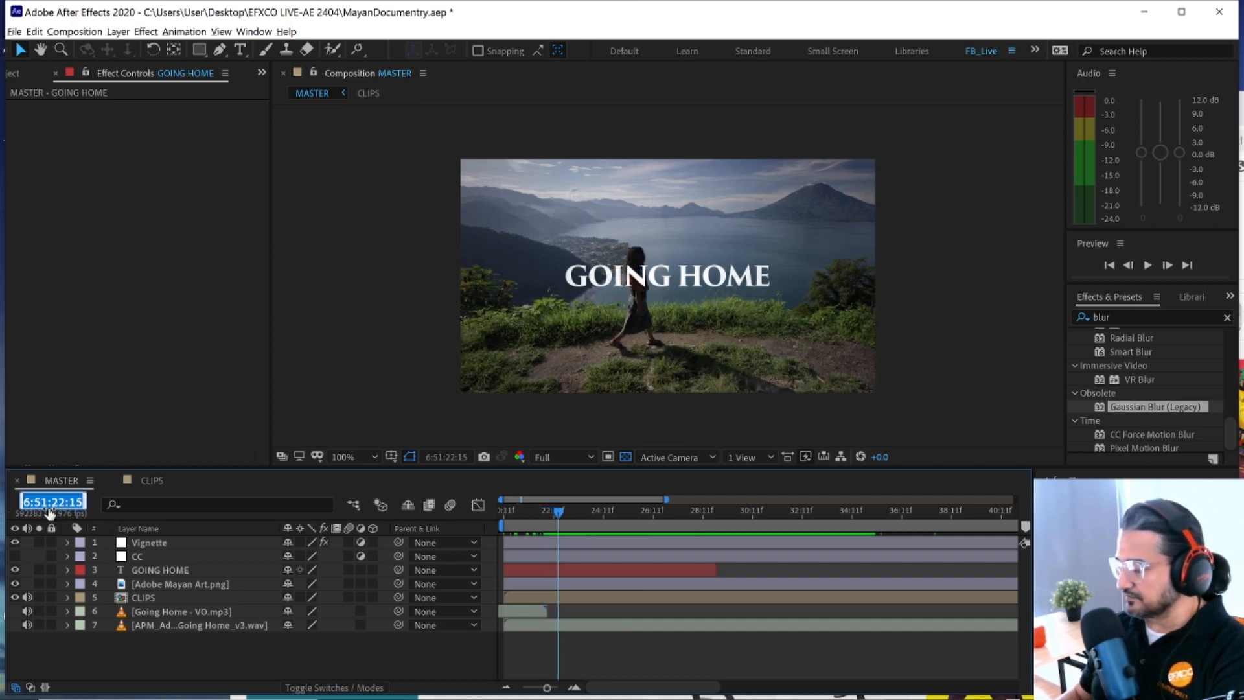
click(139, 655)
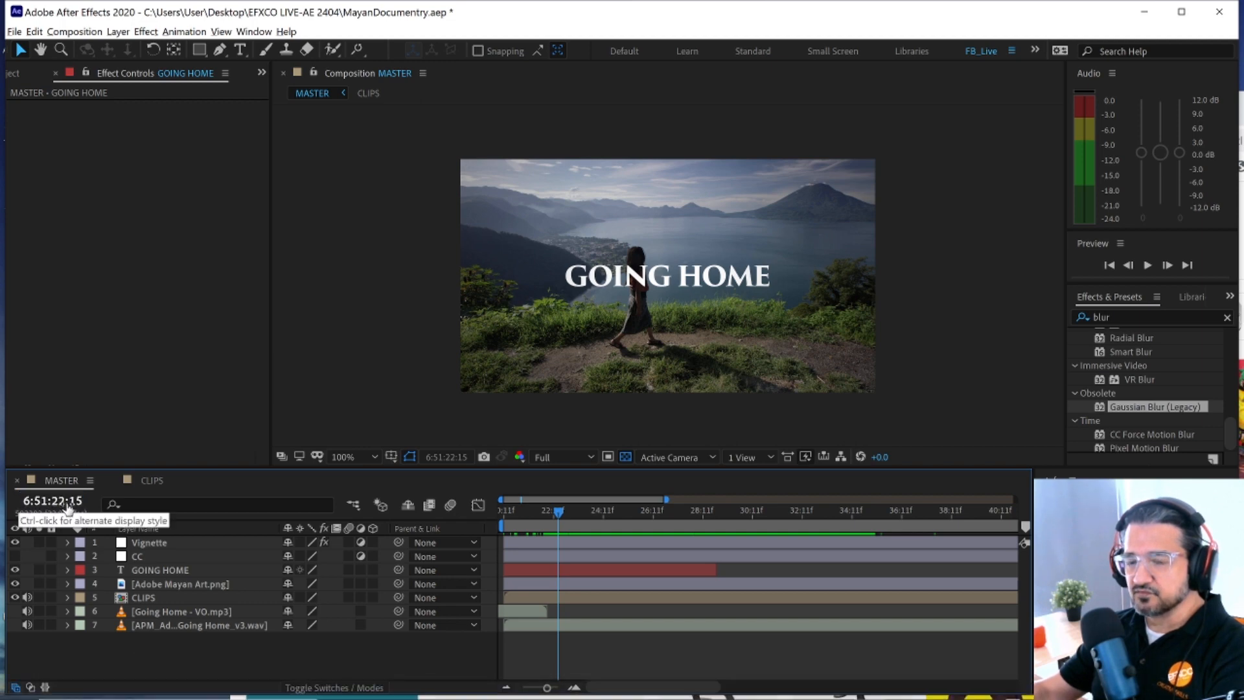
click(504, 511)
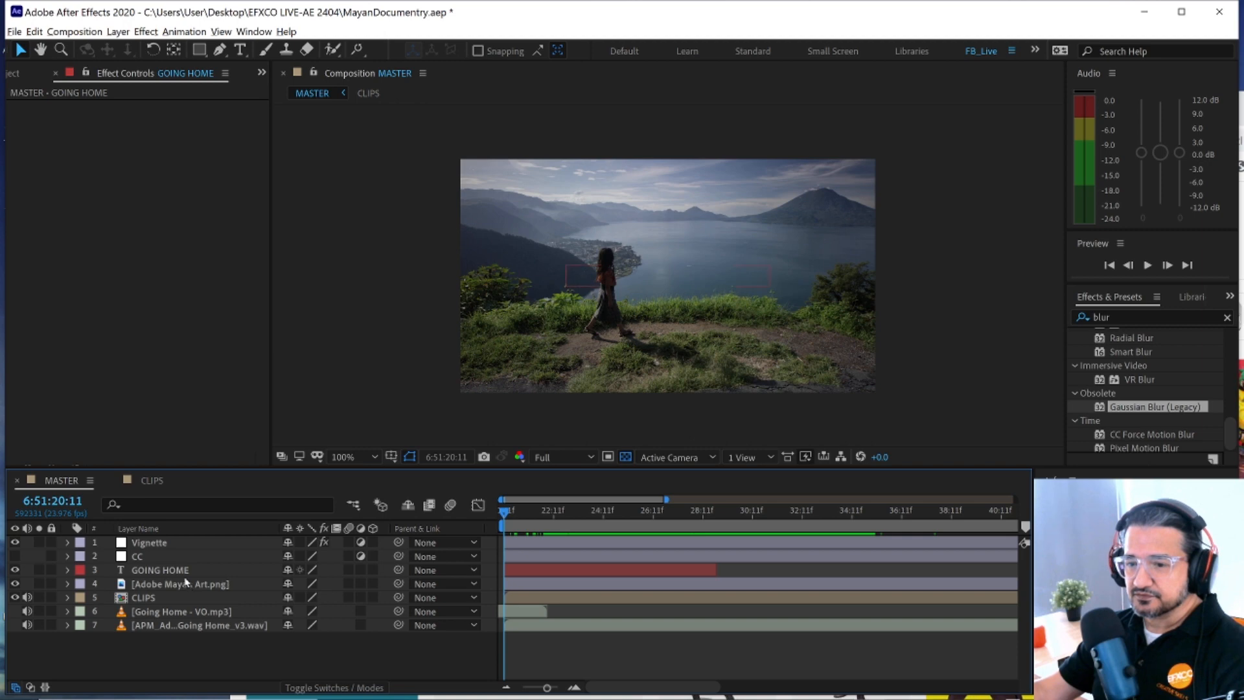
- Open the CLIPS composition and reveal the Returning Home layer's source footage in the project
click(173, 611)
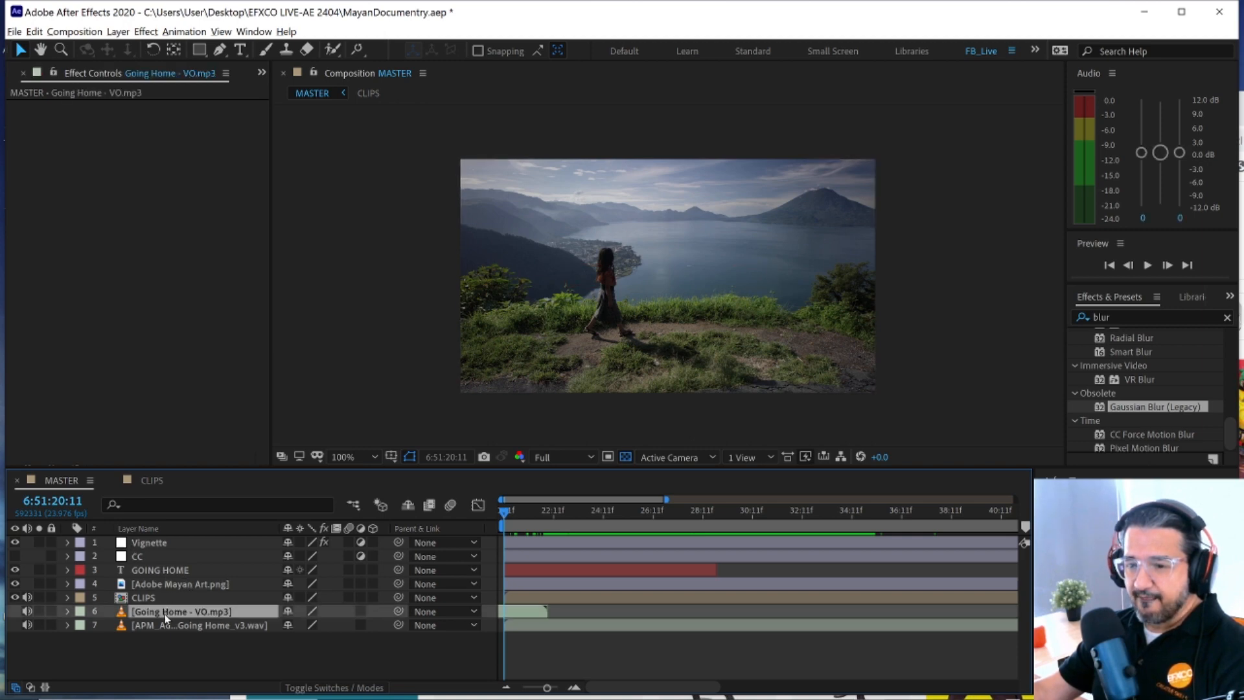
click(152, 480)
click(181, 543)
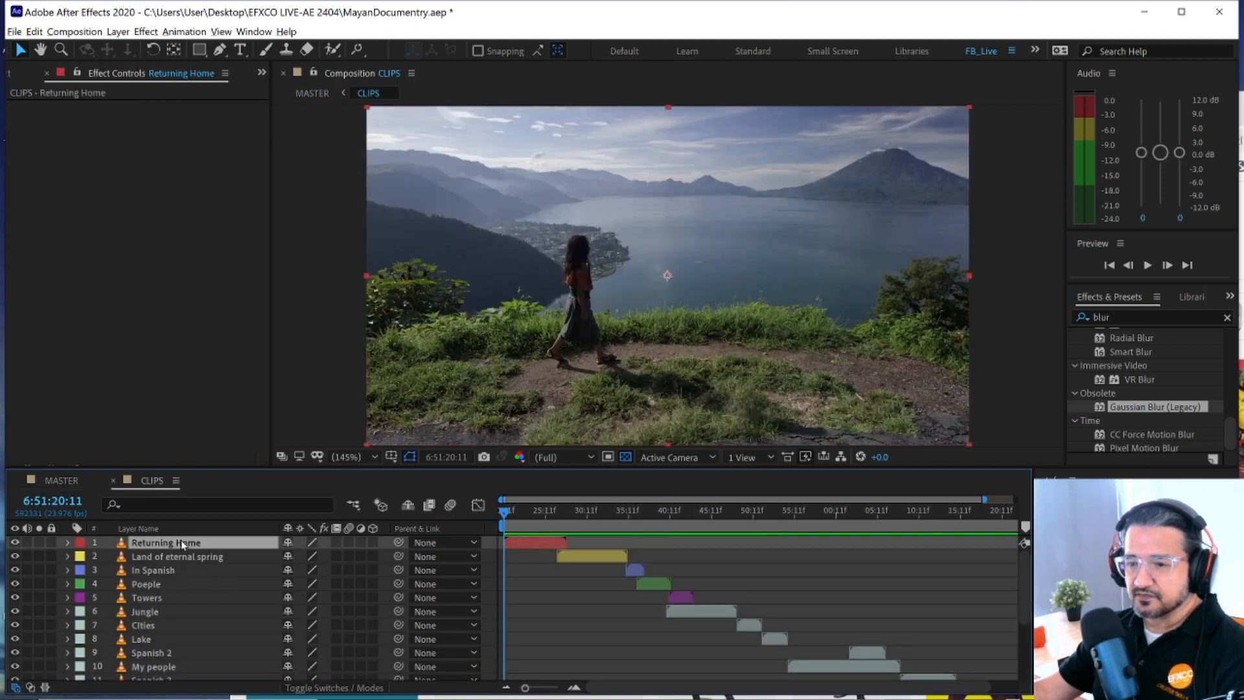
right_click(182, 542)
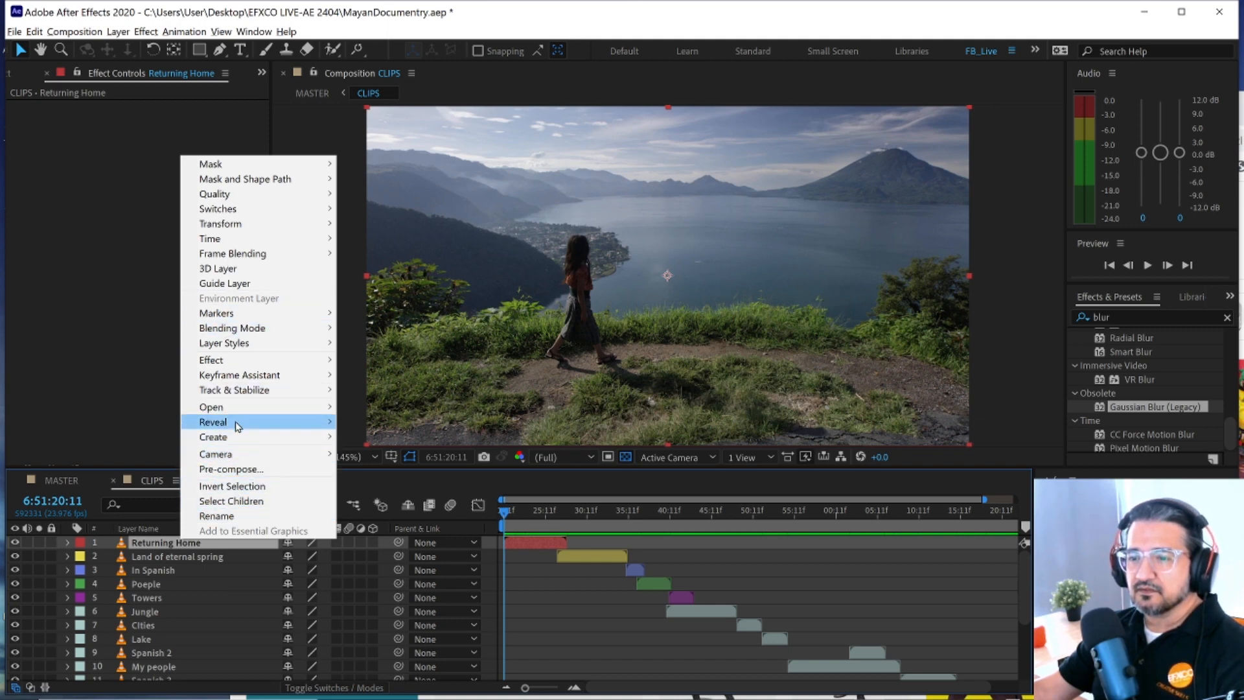
mouse_move(238, 423)
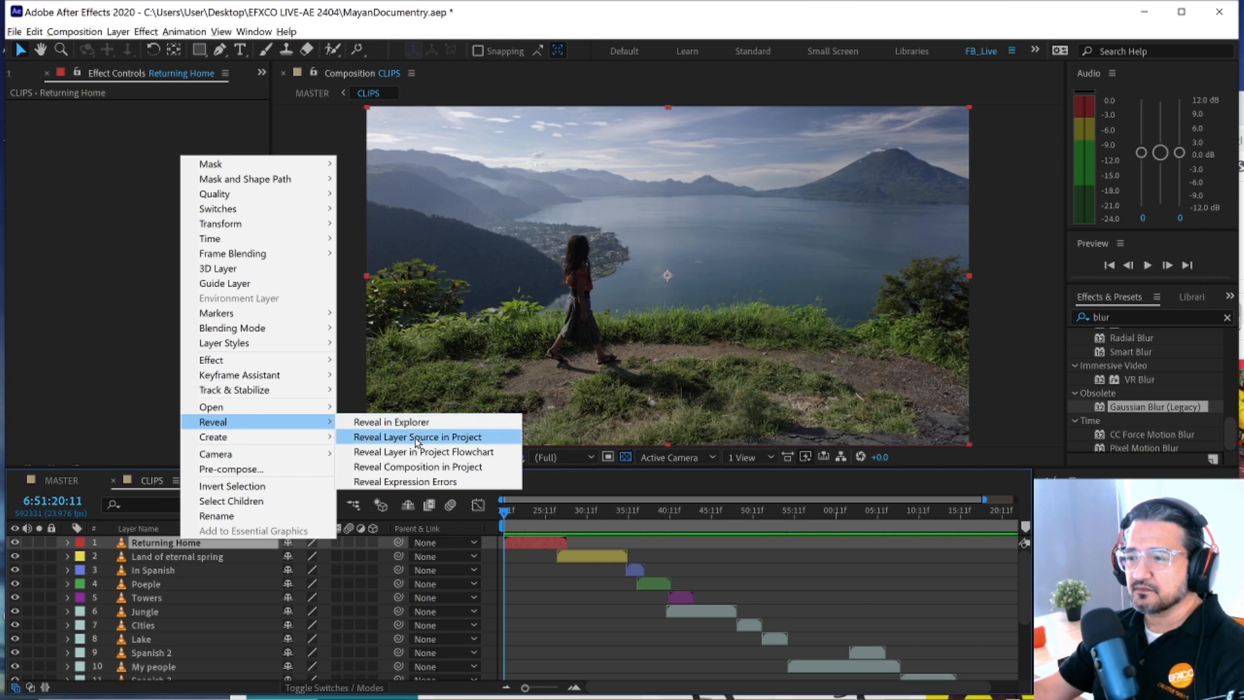
click(416, 441)
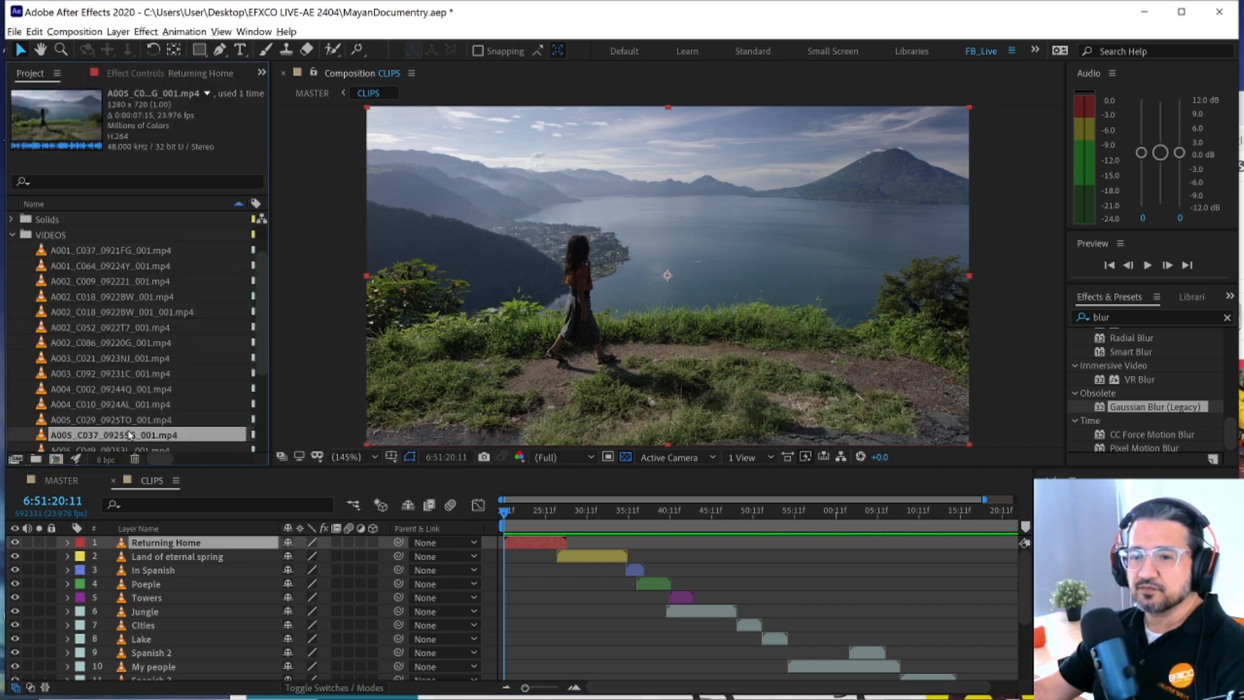
- Interpret the Returning Home source clip with an overridden start timecode of 0
right_click(149, 433)
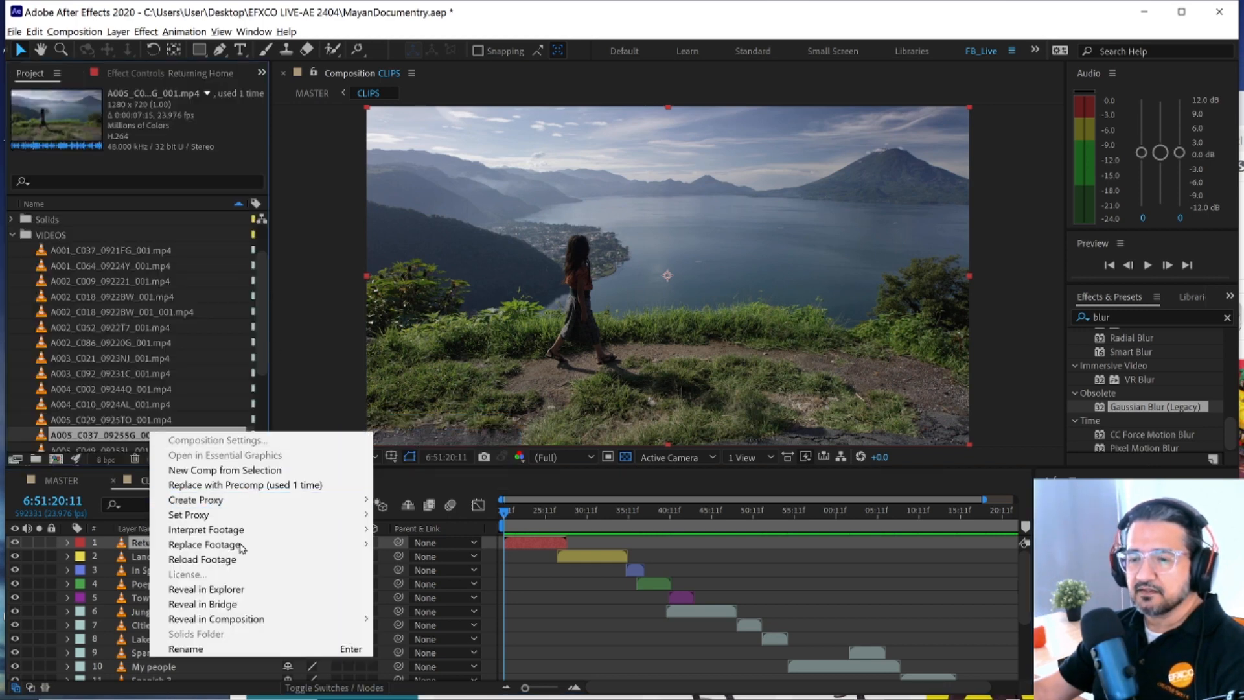
mouse_move(236, 530)
click(401, 528)
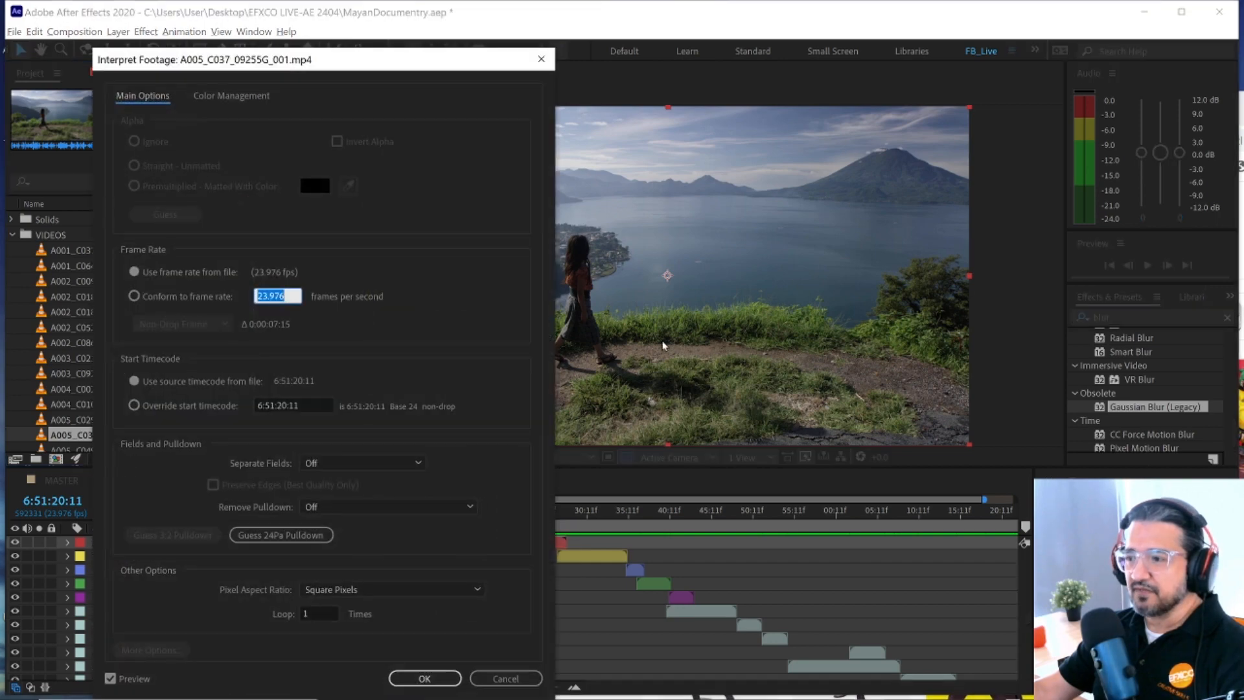
drag(377, 65, 606, 60)
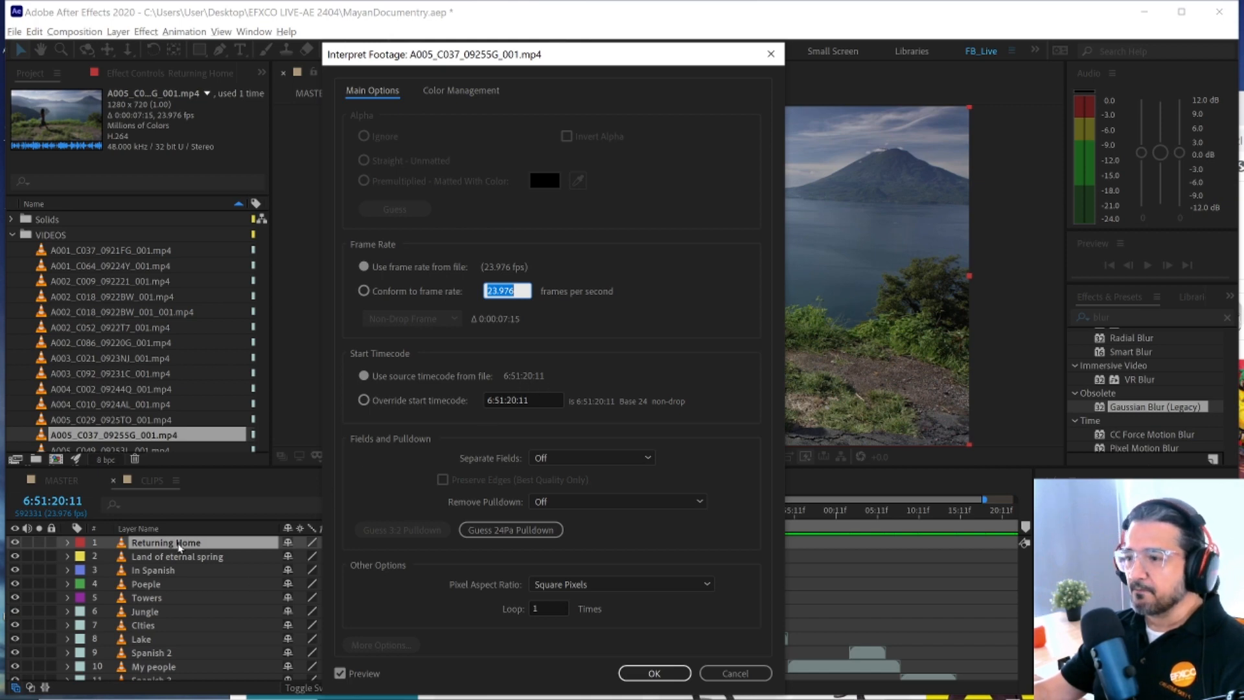
click(402, 409)
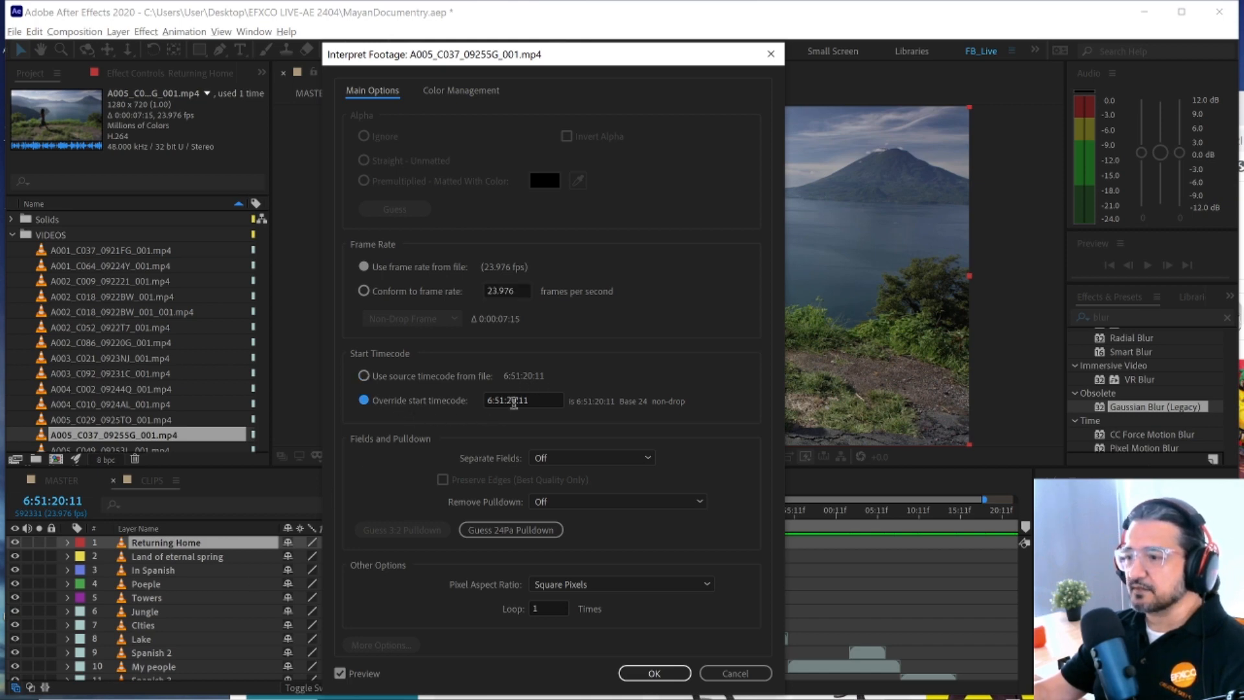
text(0)
key(Return)
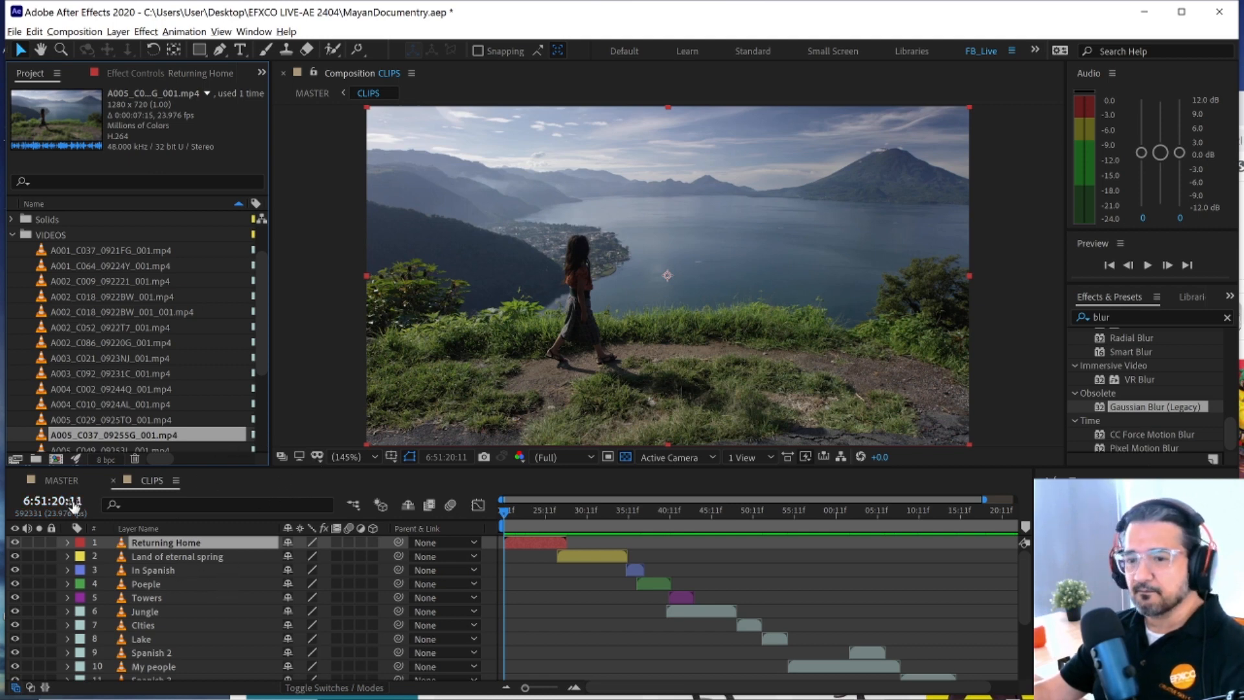
- Return to the MASTER composition and move the current time to 6:51:22:12
click(65, 482)
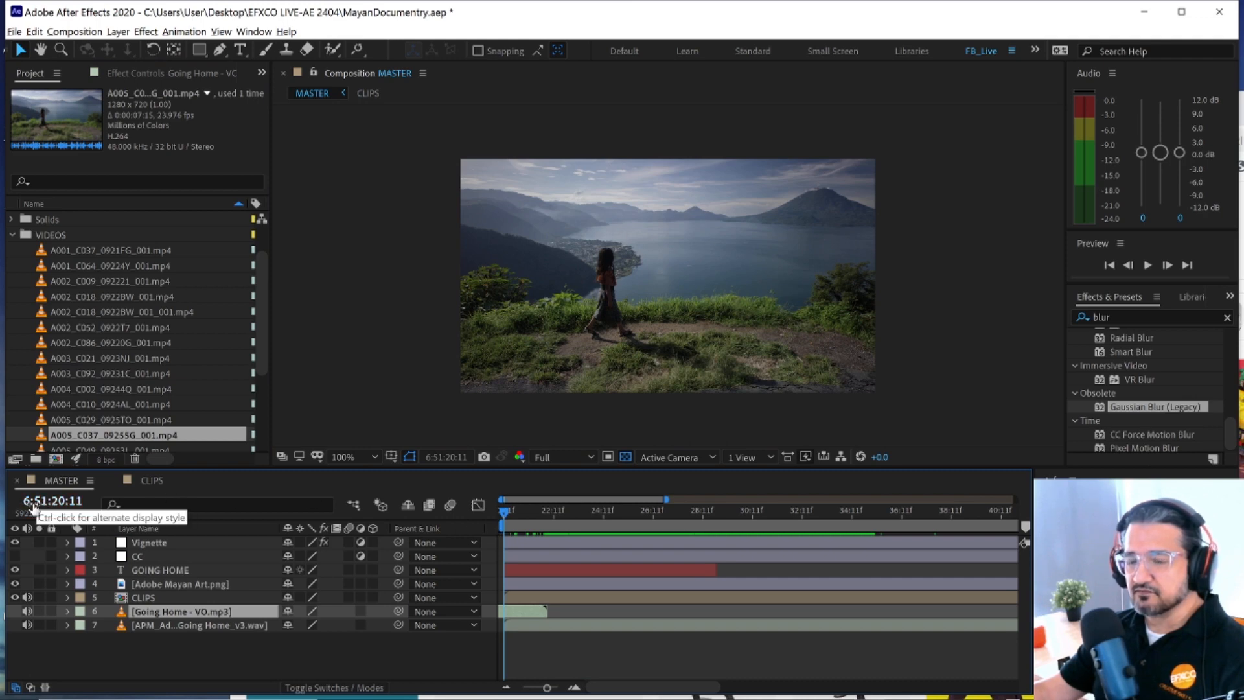
click(222, 658)
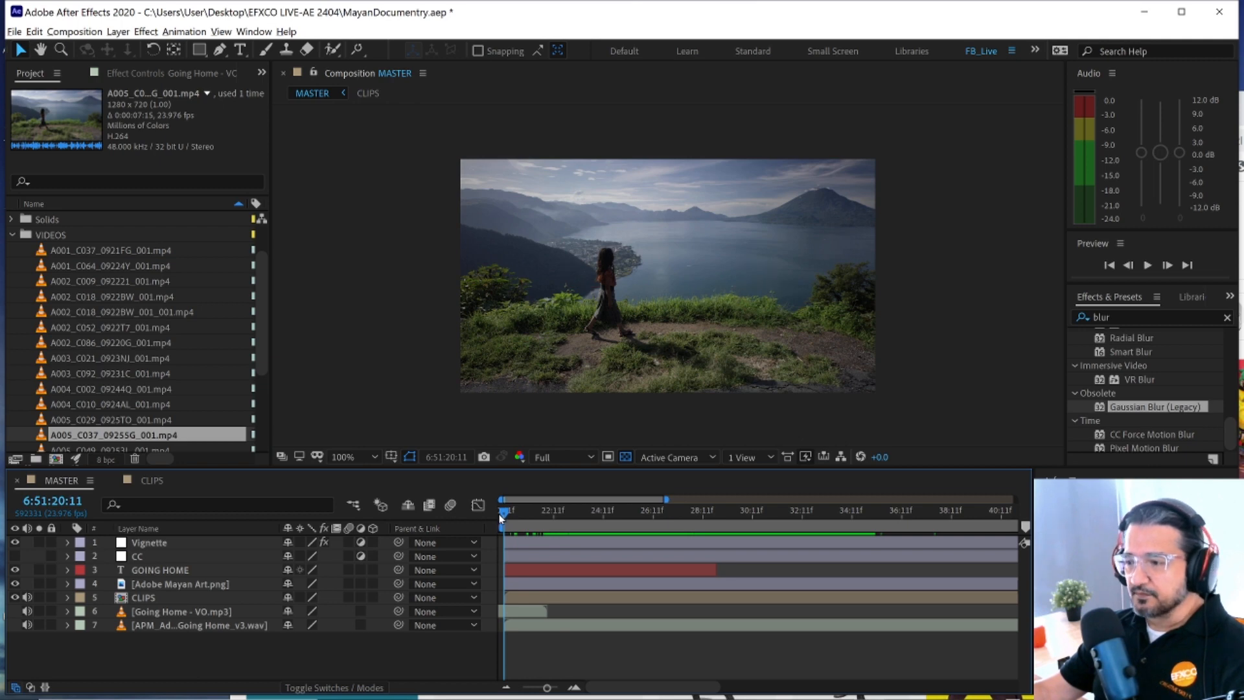
drag(505, 515, 557, 520)
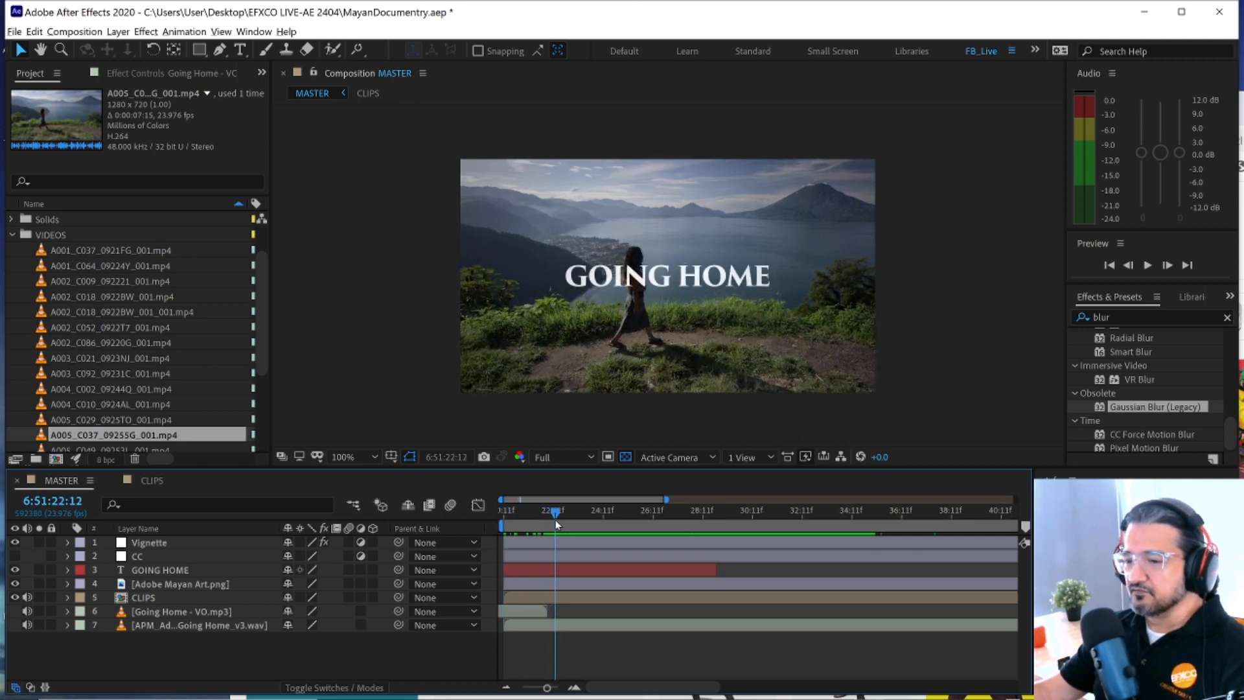
- Keyframe the GOING HOME layer's Position at 6:51:22:12, and set it to -330.5, 339.8 at 6:51:20:11 for an off-screen start
click(219, 573)
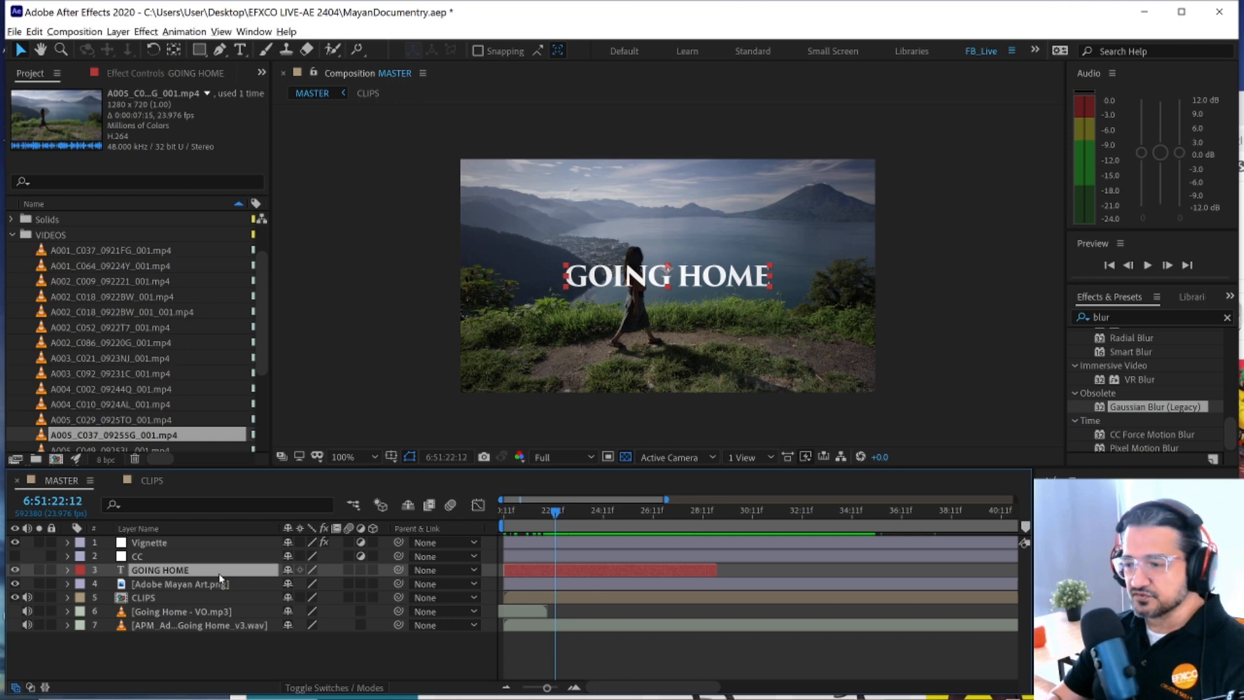
key(p)
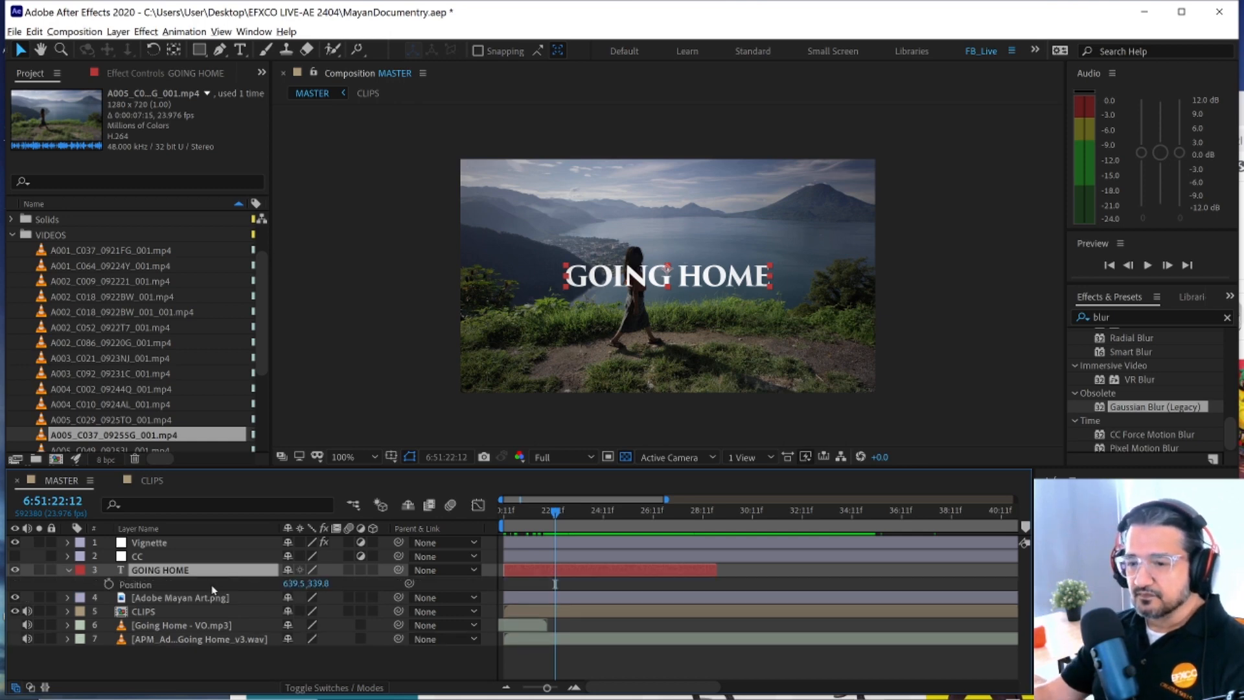
click(108, 584)
drag(556, 515, 504, 513)
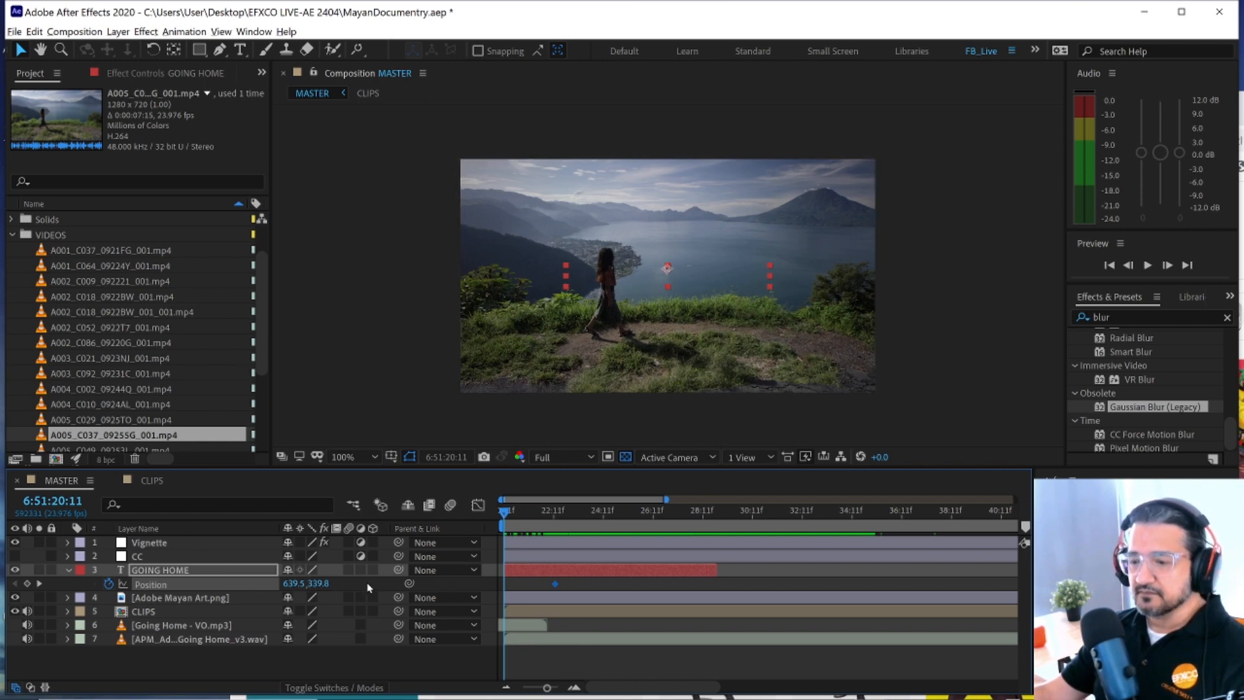
drag(291, 583, 221, 590)
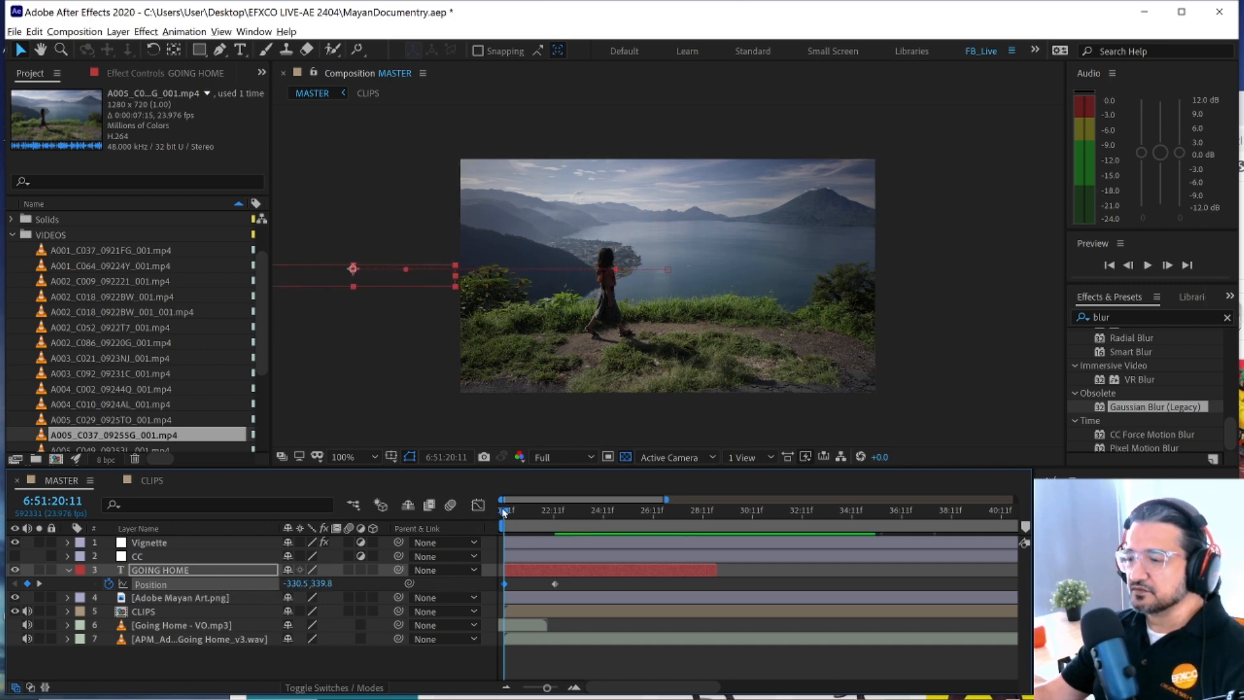
- Preview the GOING HOME title's Position animation from 6:51:20:11
key(space)
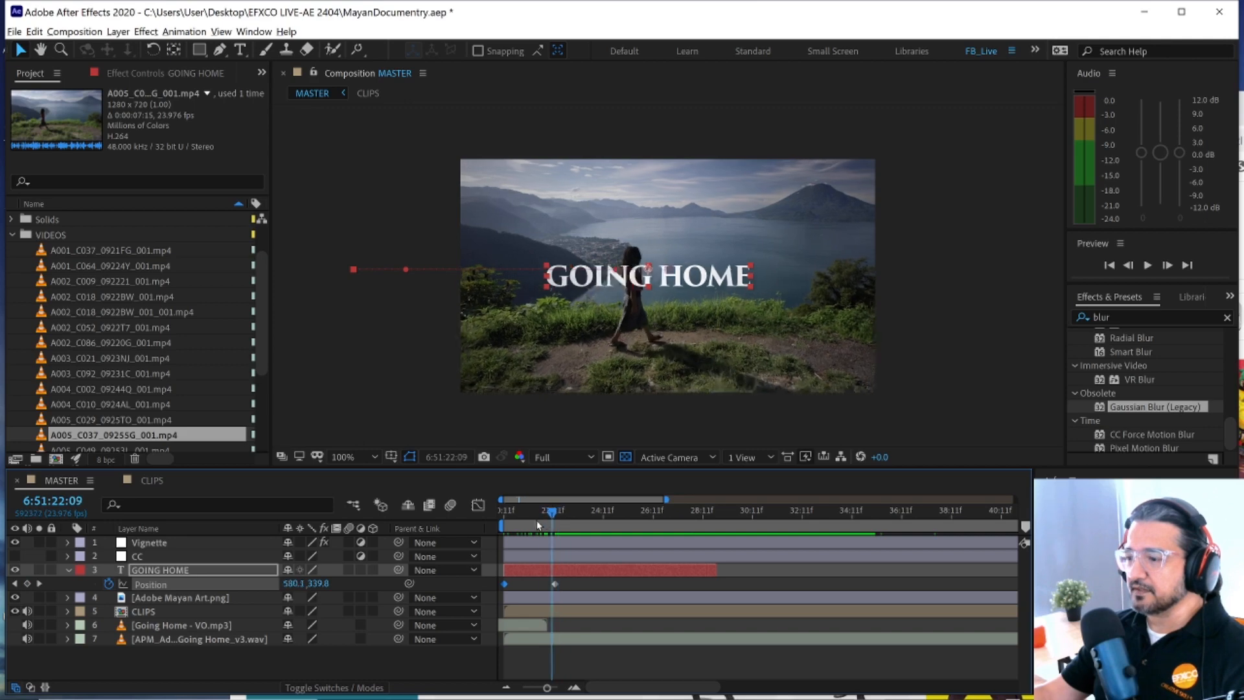
key(space)
key(space)
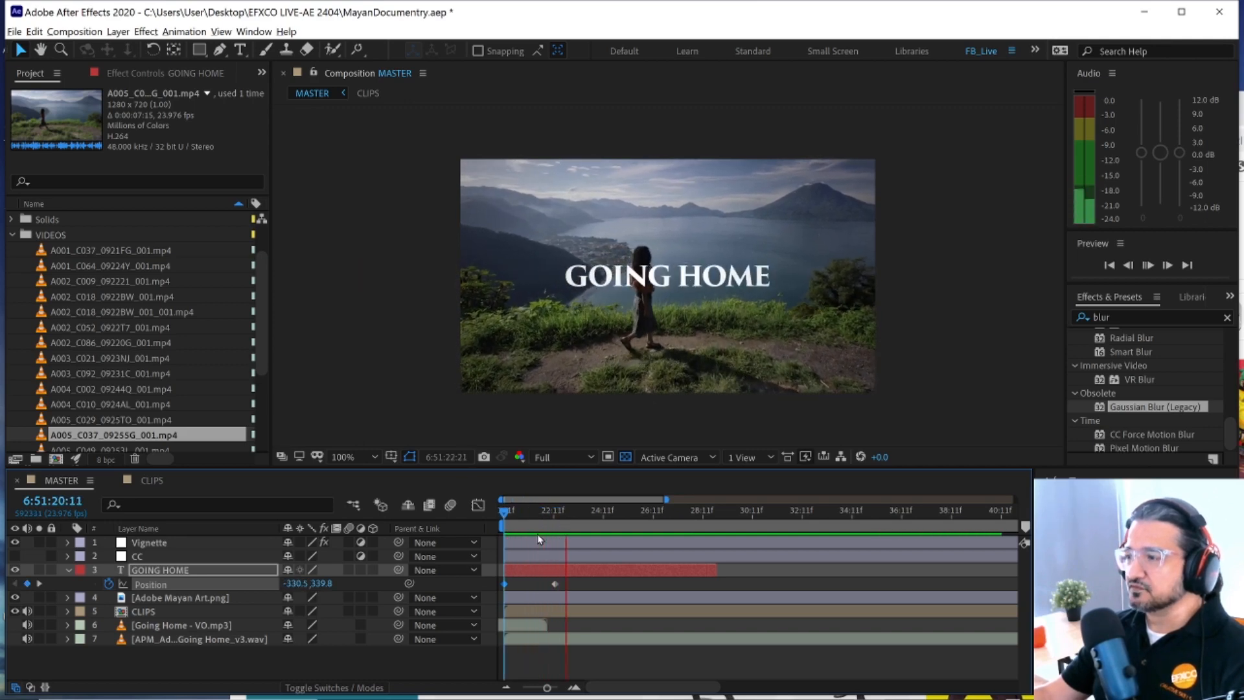
key(space)
- Apply Easy Ease to the GOING HOME layer's second Position keyframe and move the current time to that keyframe
click(555, 584)
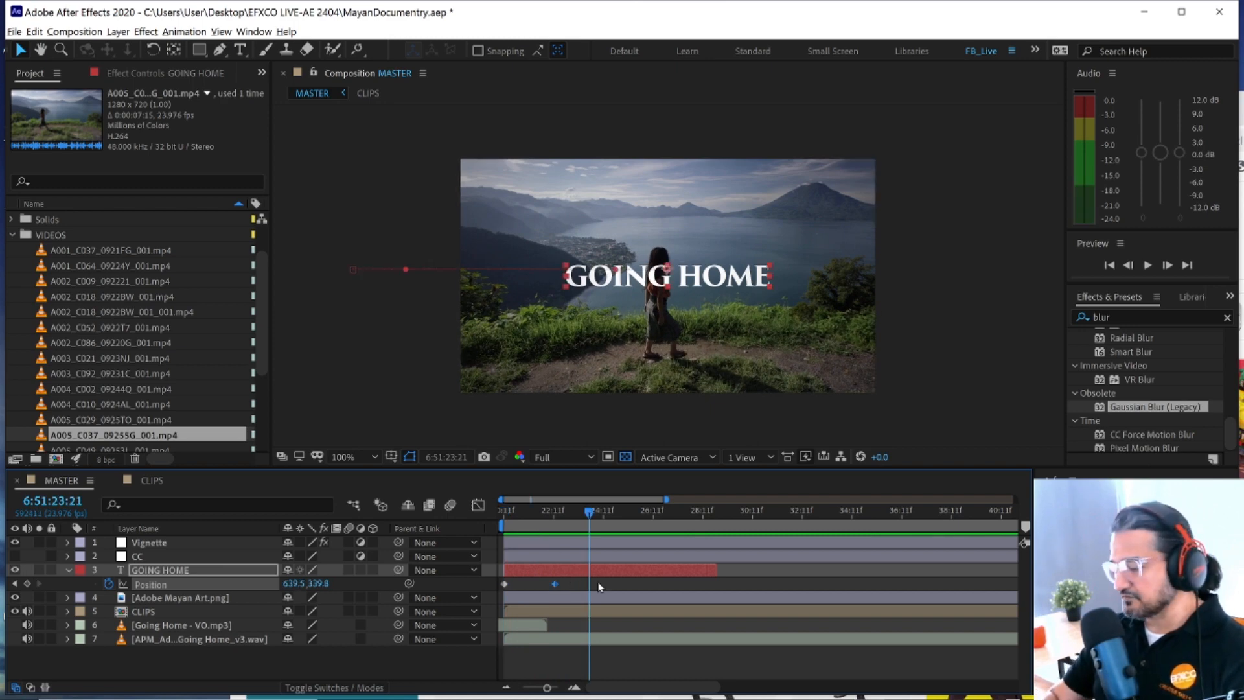
key(F9)
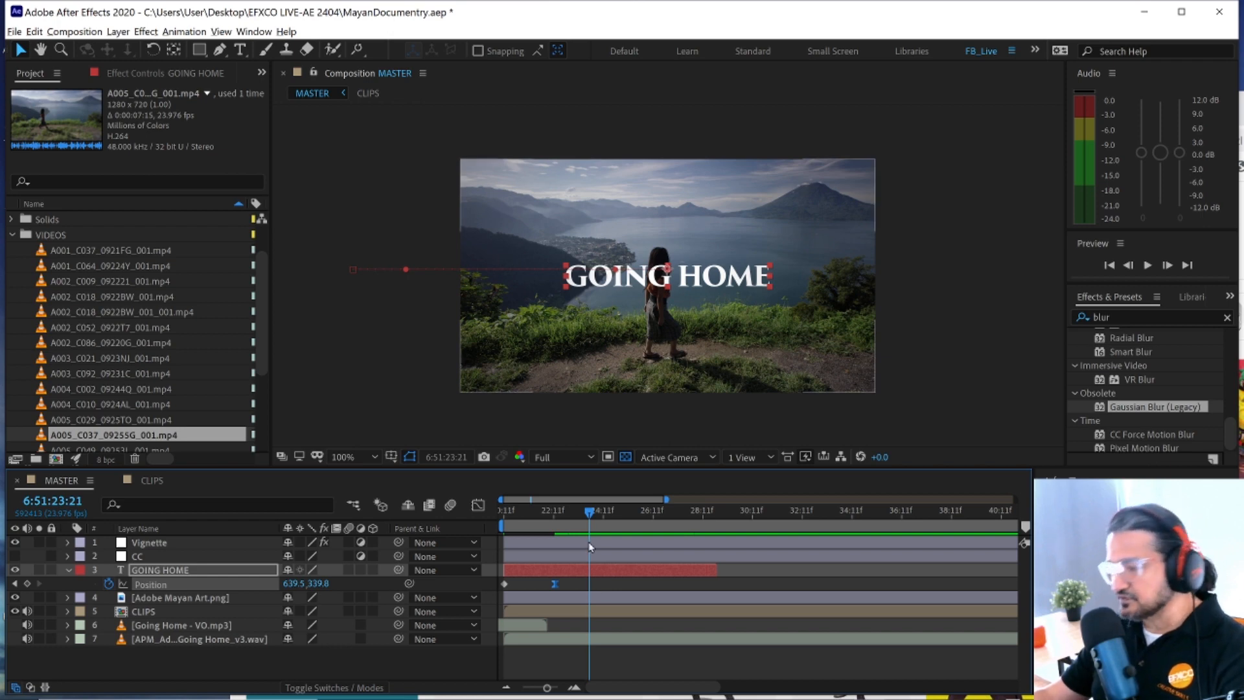
key(j)
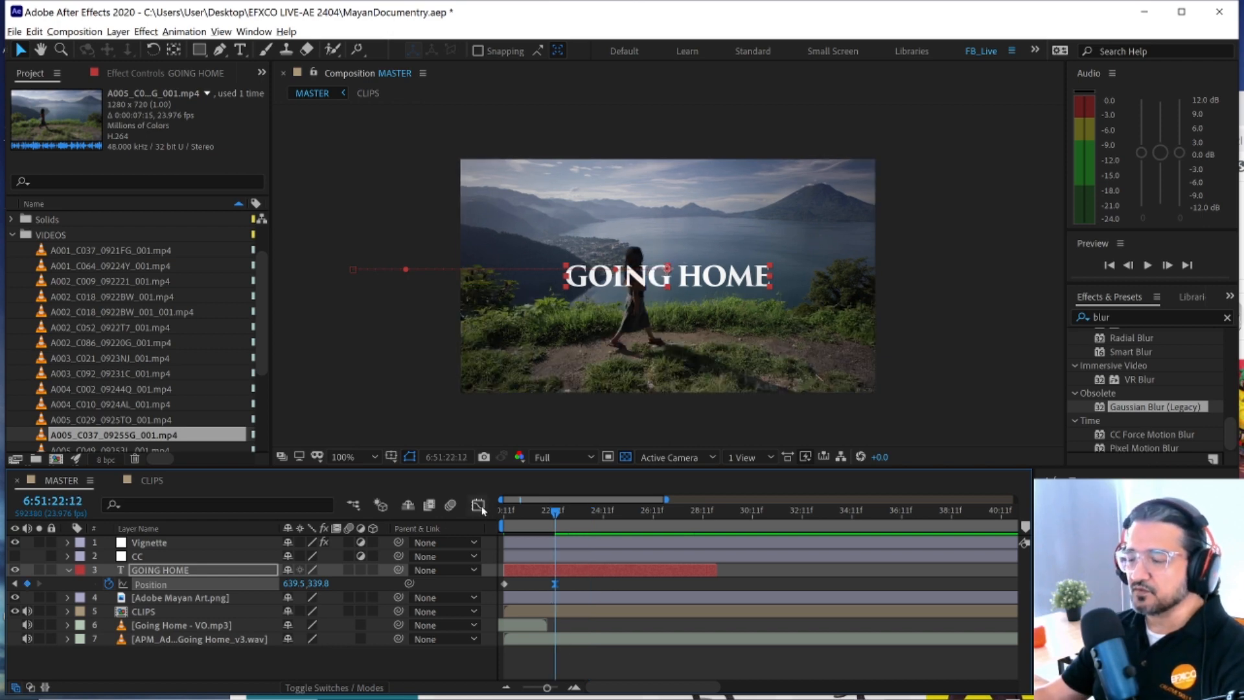
- Open the Graph Editor on the title's Position and stretch the end keyframe's incoming speed handle toward the first keyframe
click(478, 506)
drag(497, 469, 497, 401)
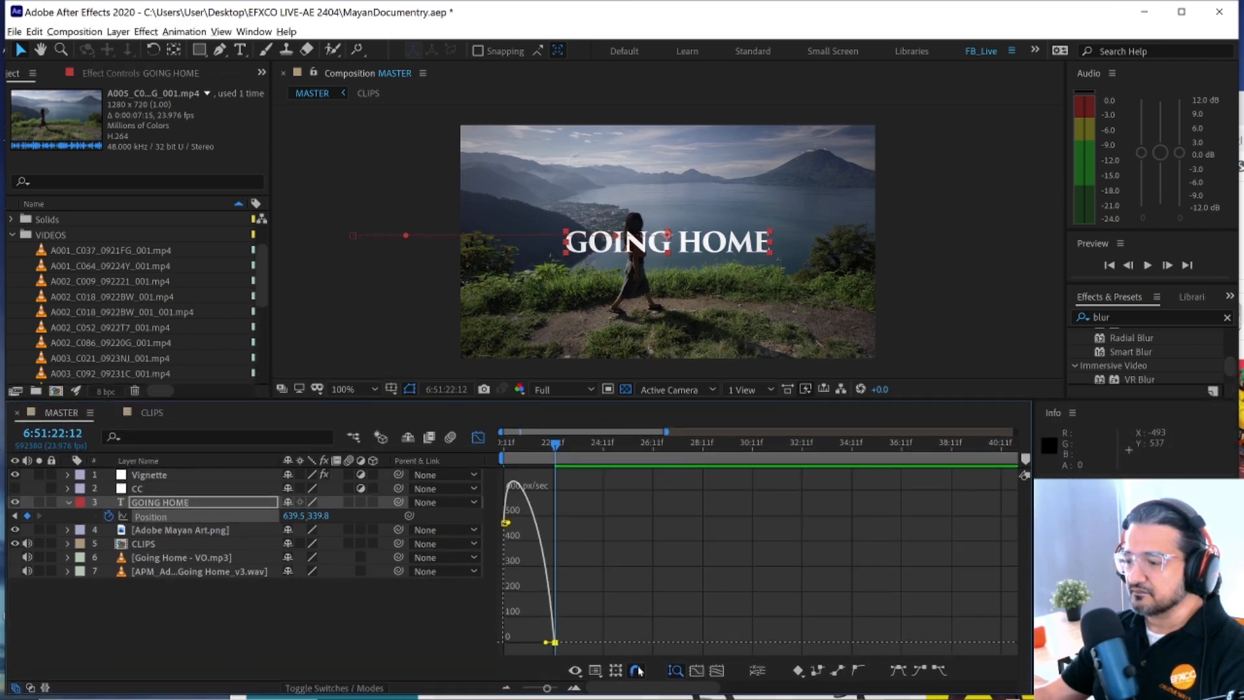
drag(547, 690, 556, 691)
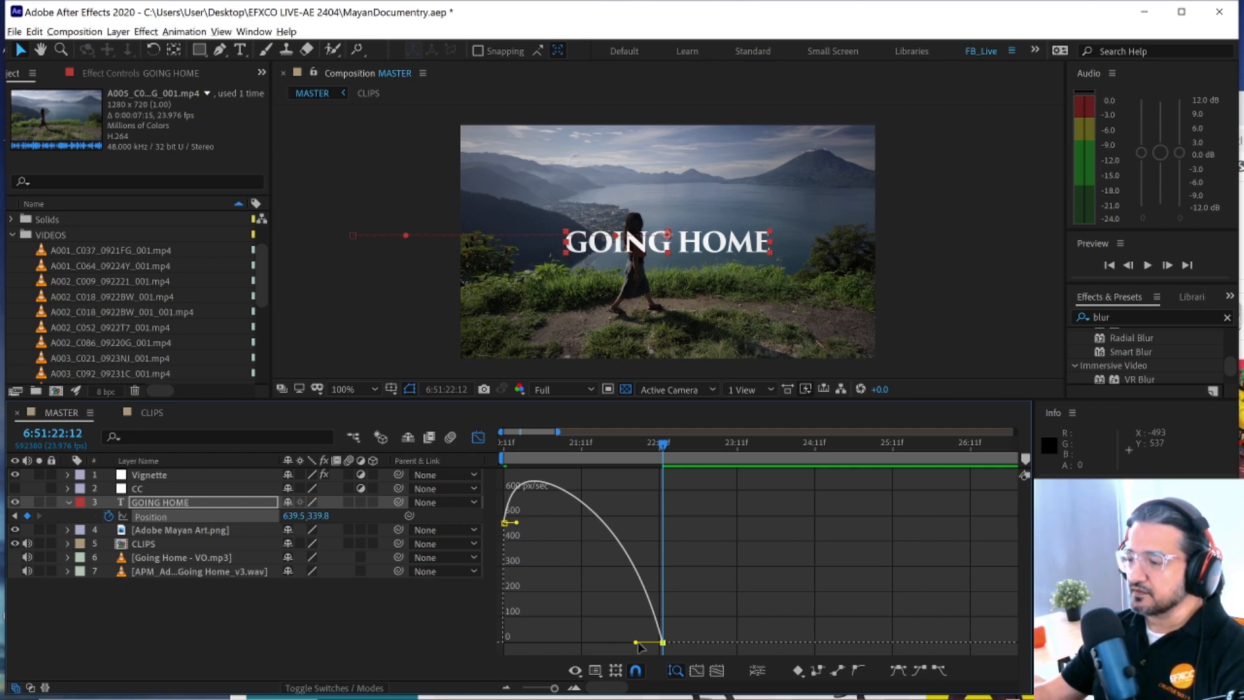
drag(635, 645, 583, 643)
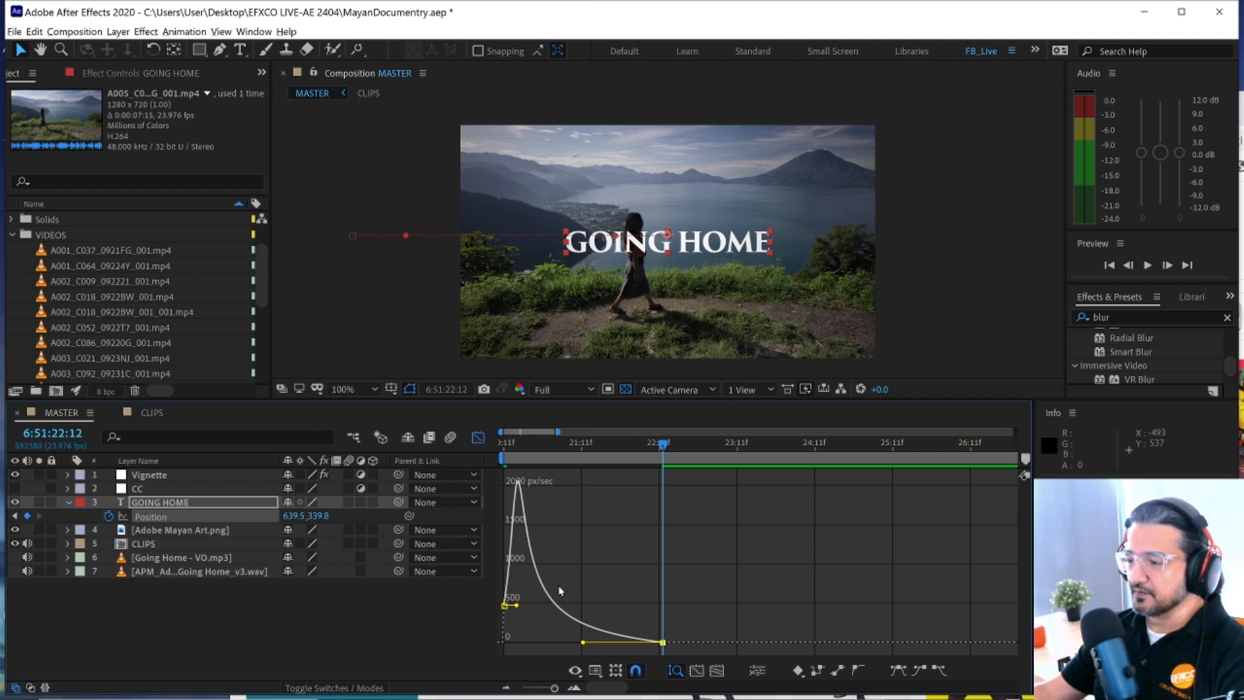
drag(583, 643, 599, 642)
- View the title's Position as a value graph and switch back to the speed graph
right_click(712, 543)
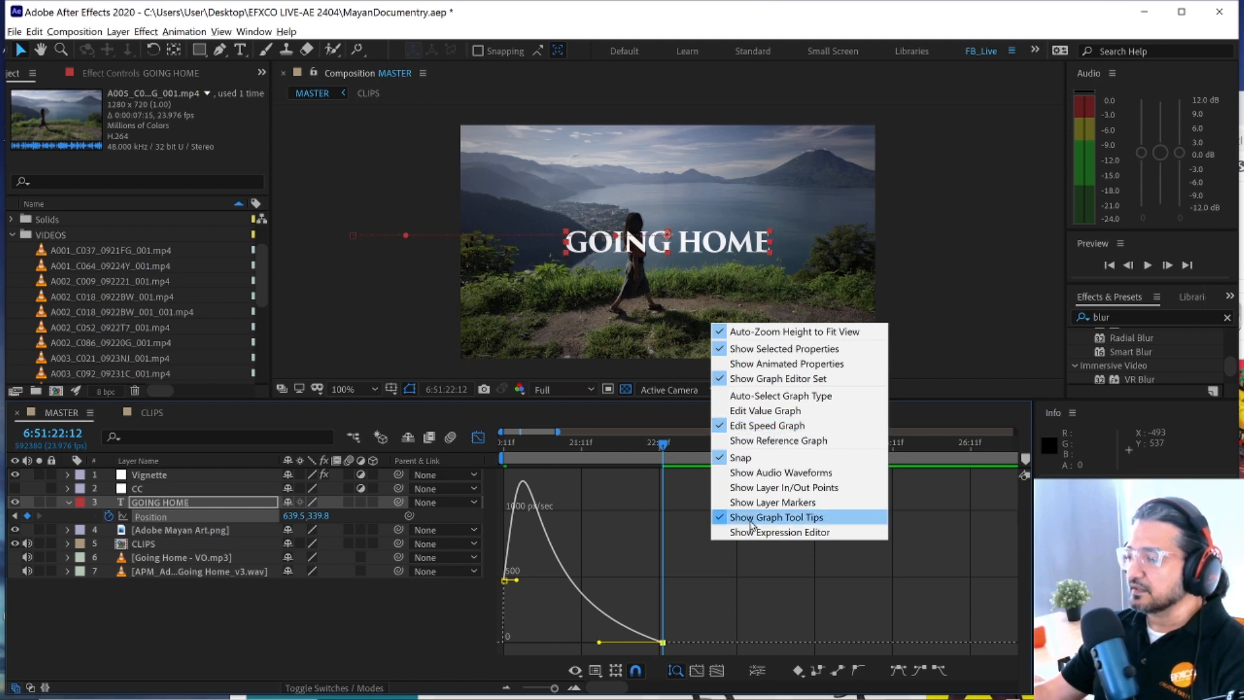
right_click(731, 558)
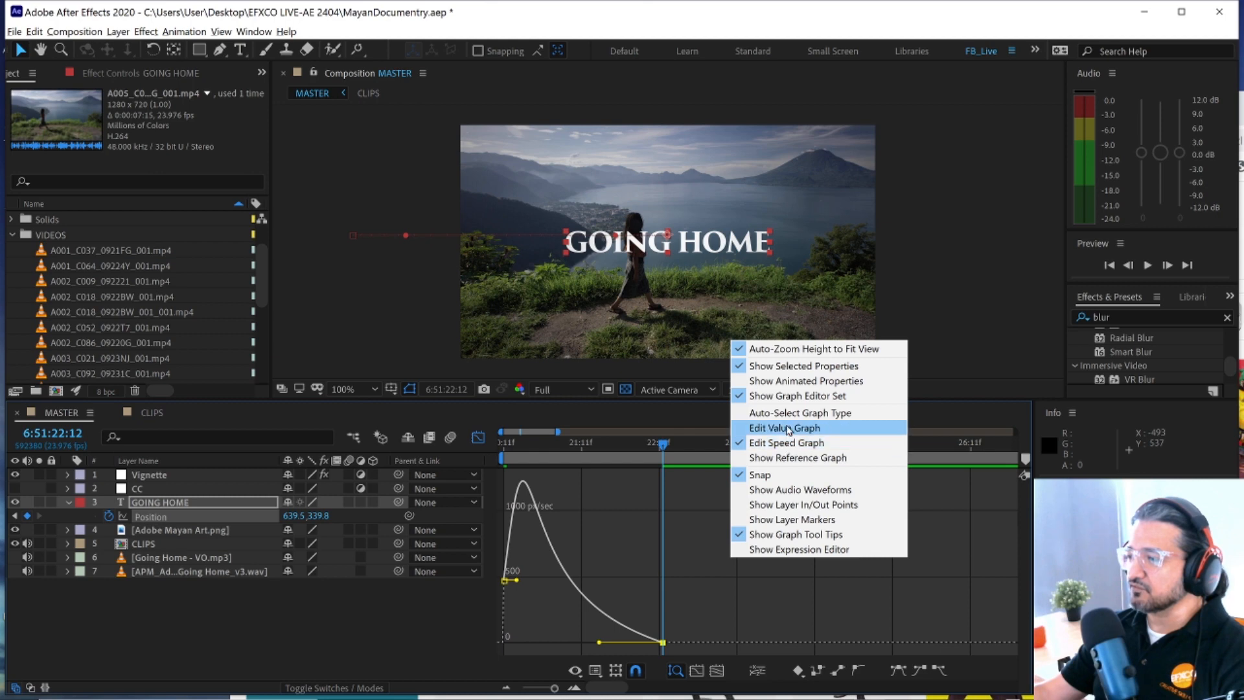
click(786, 428)
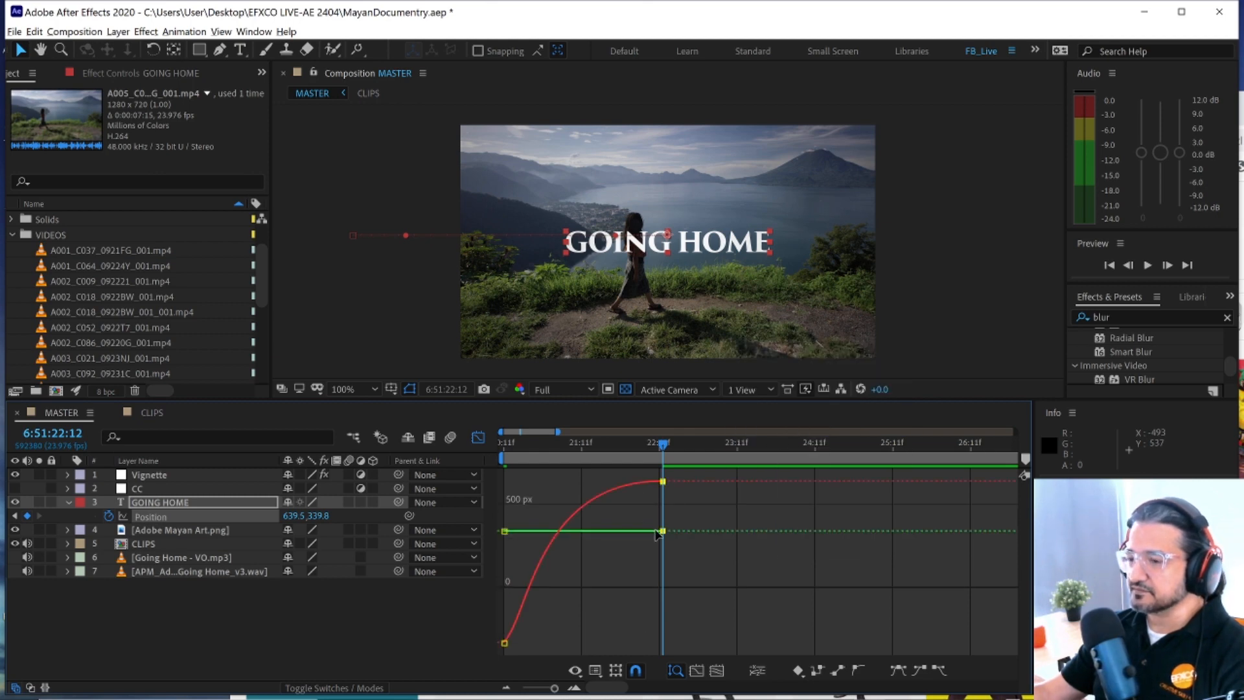
right_click(739, 558)
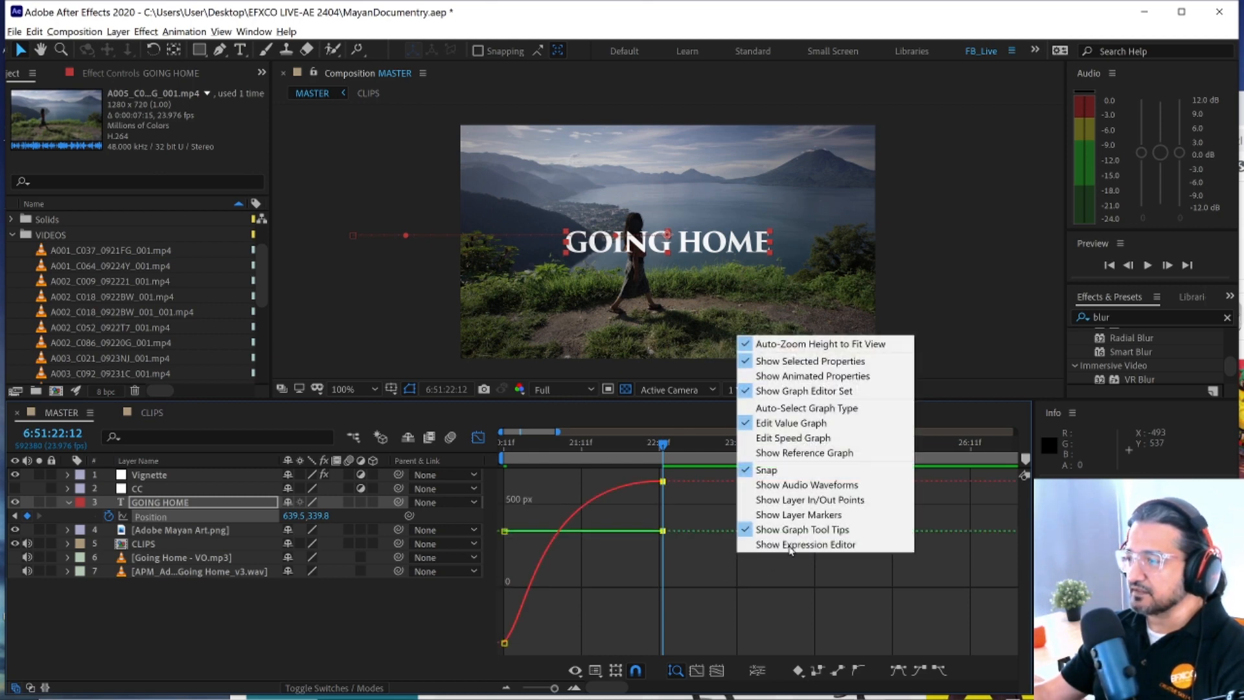
click(780, 437)
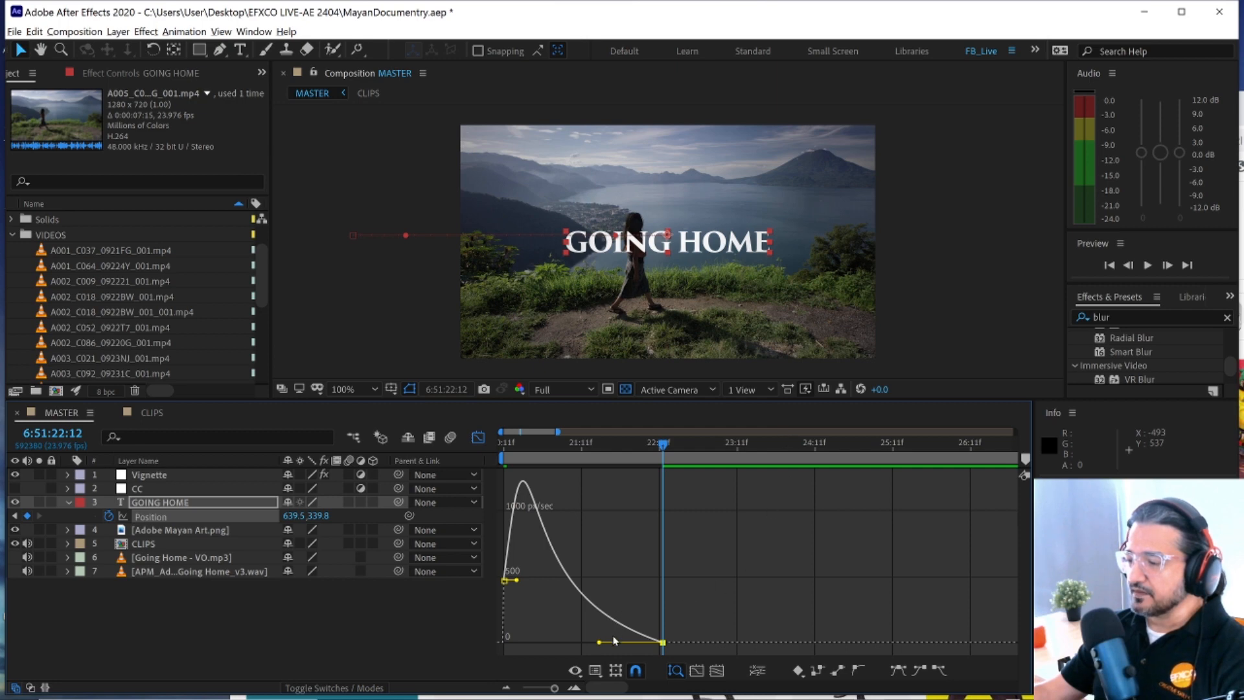
- Shorten the end keyframe's incoming speed handle almost fully and preview the title's motion from 6:51:20:11
drag(598, 643, 656, 643)
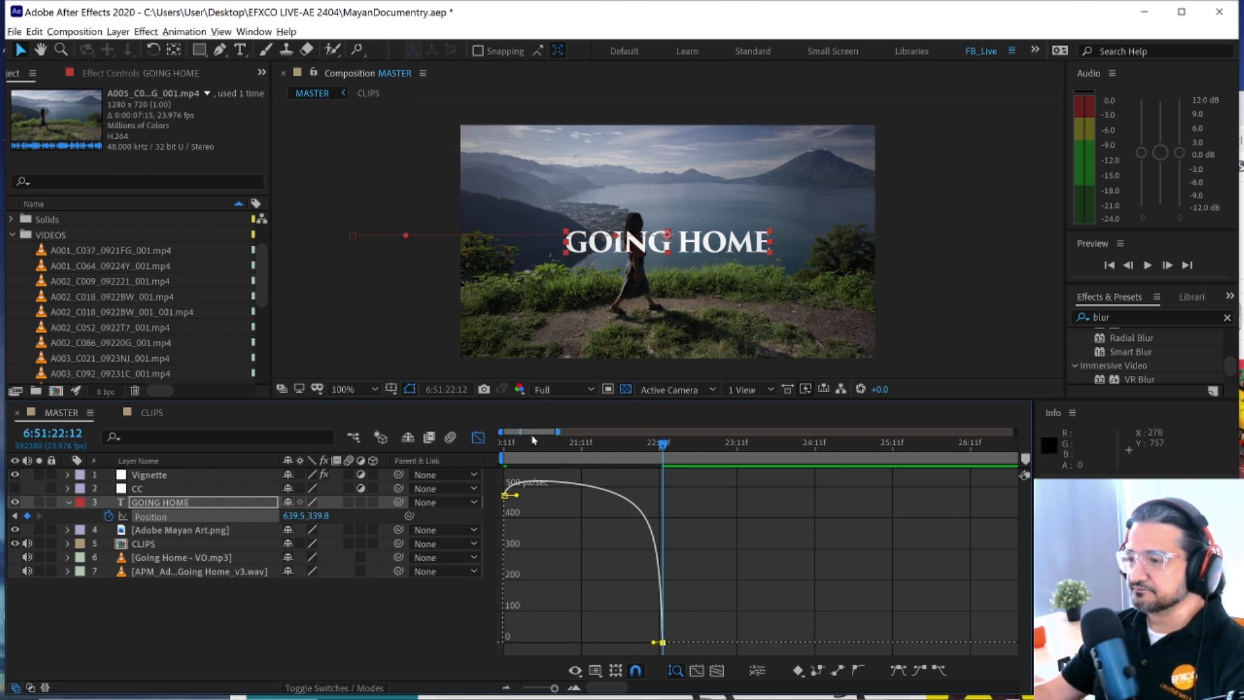
click(503, 448)
key(space)
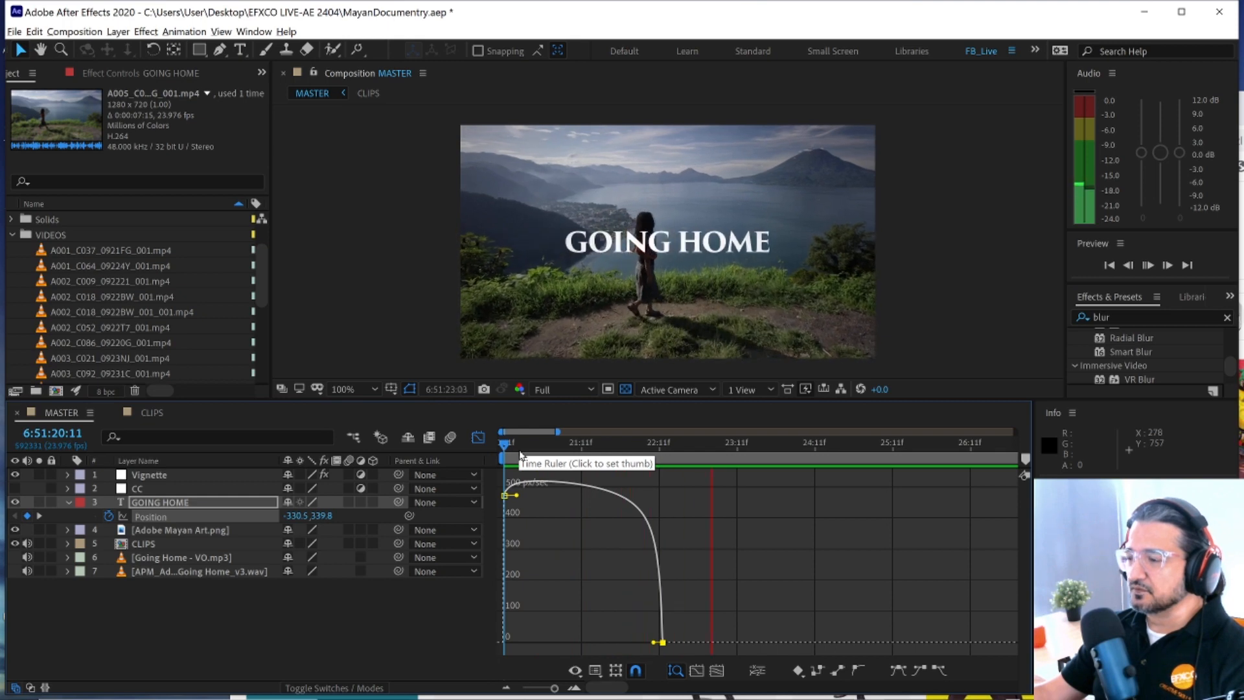
key(space)
- Stretch the end keyframe's incoming speed handle back to about 6:51:21:11 and preview the title's motion from 6:51:20:11
drag(654, 644, 561, 649)
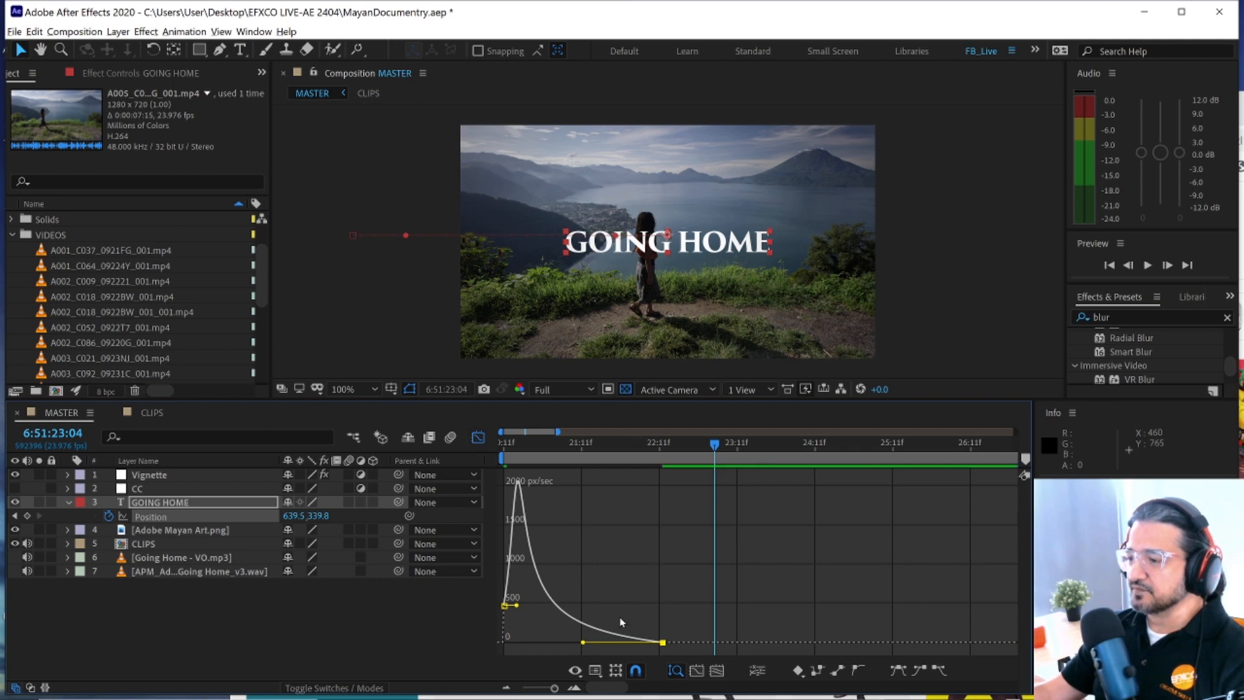
drag(537, 445, 453, 452)
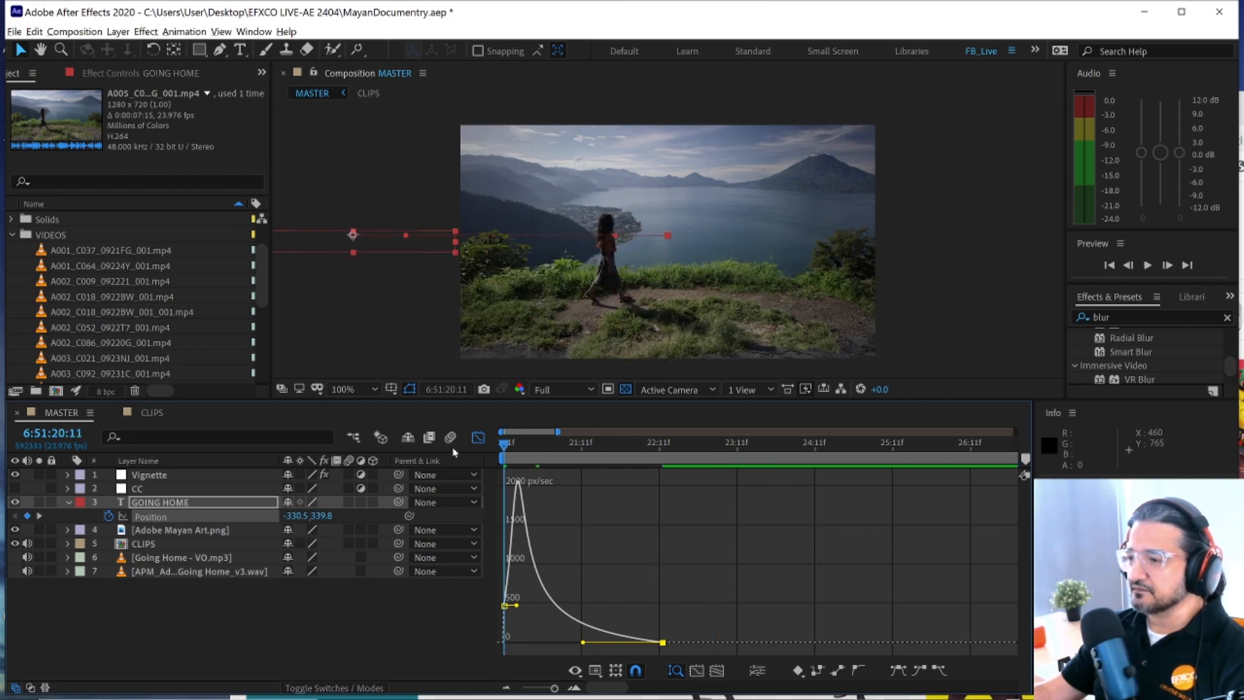
key(space)
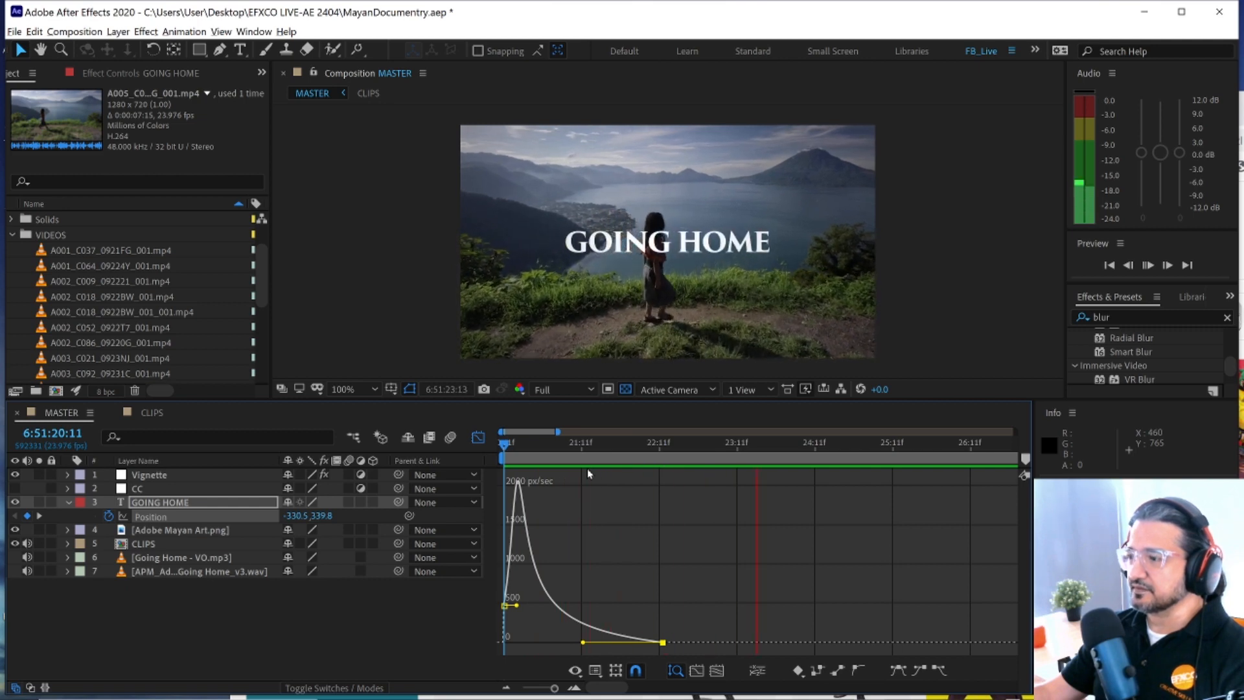
key(space)
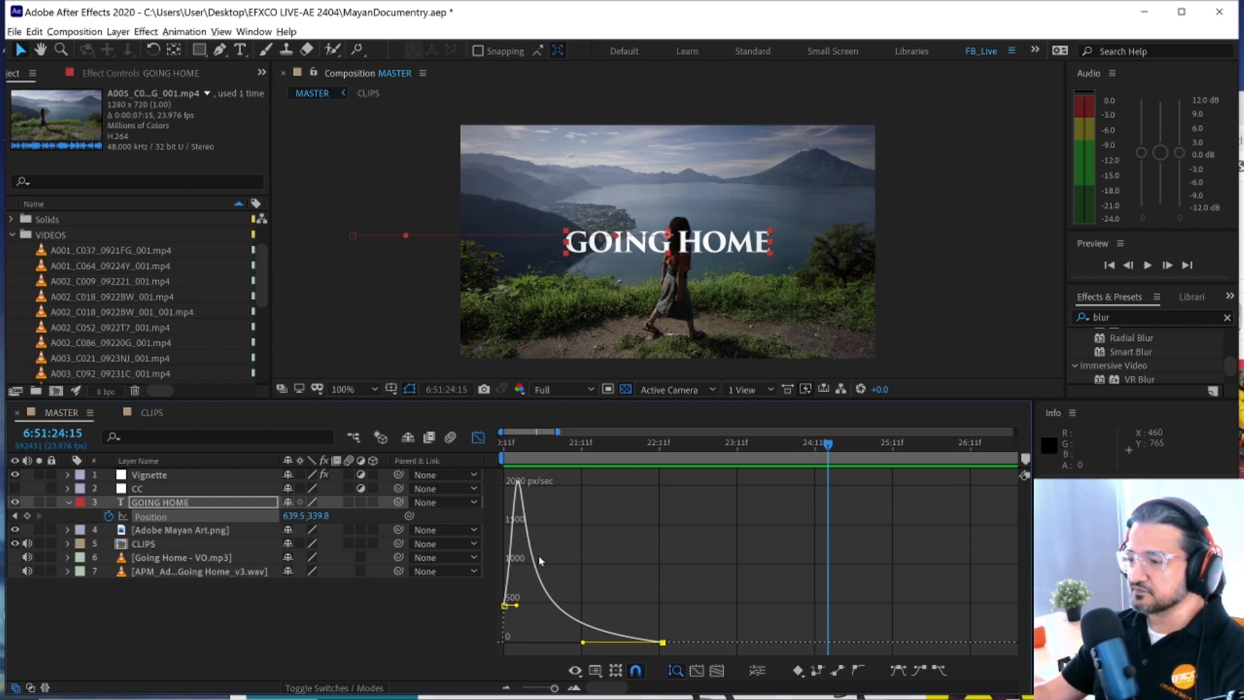
drag(828, 447, 504, 446)
key(space)
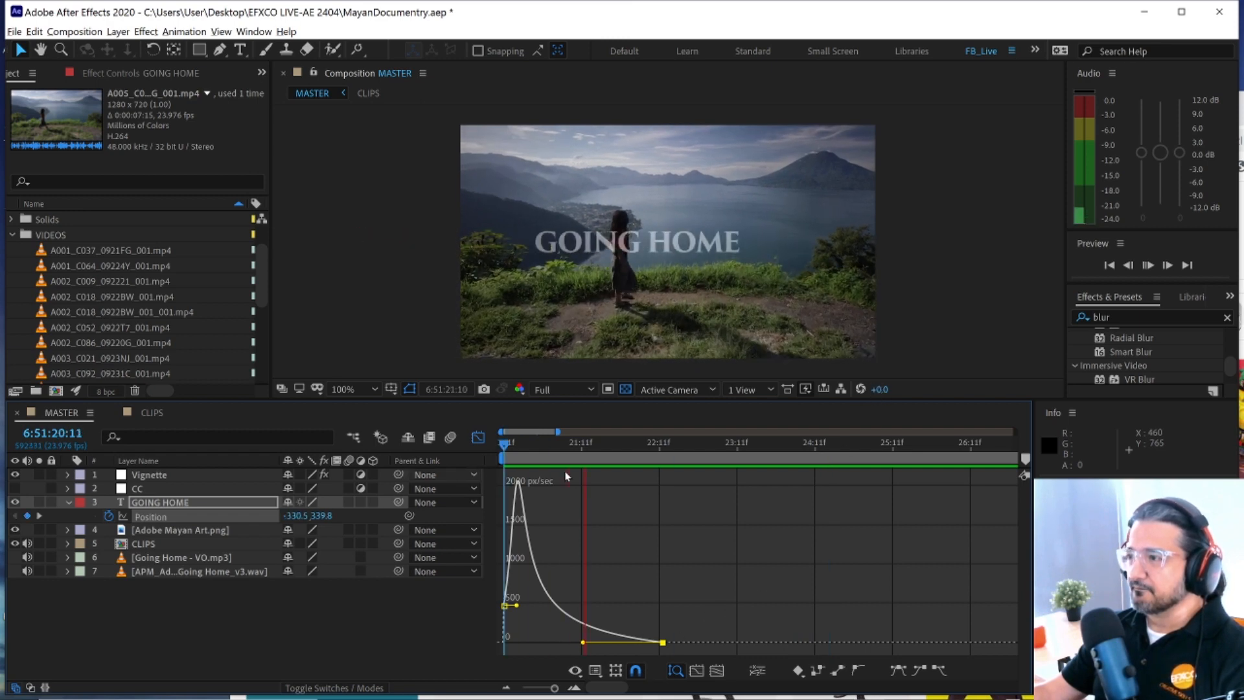
key(space)
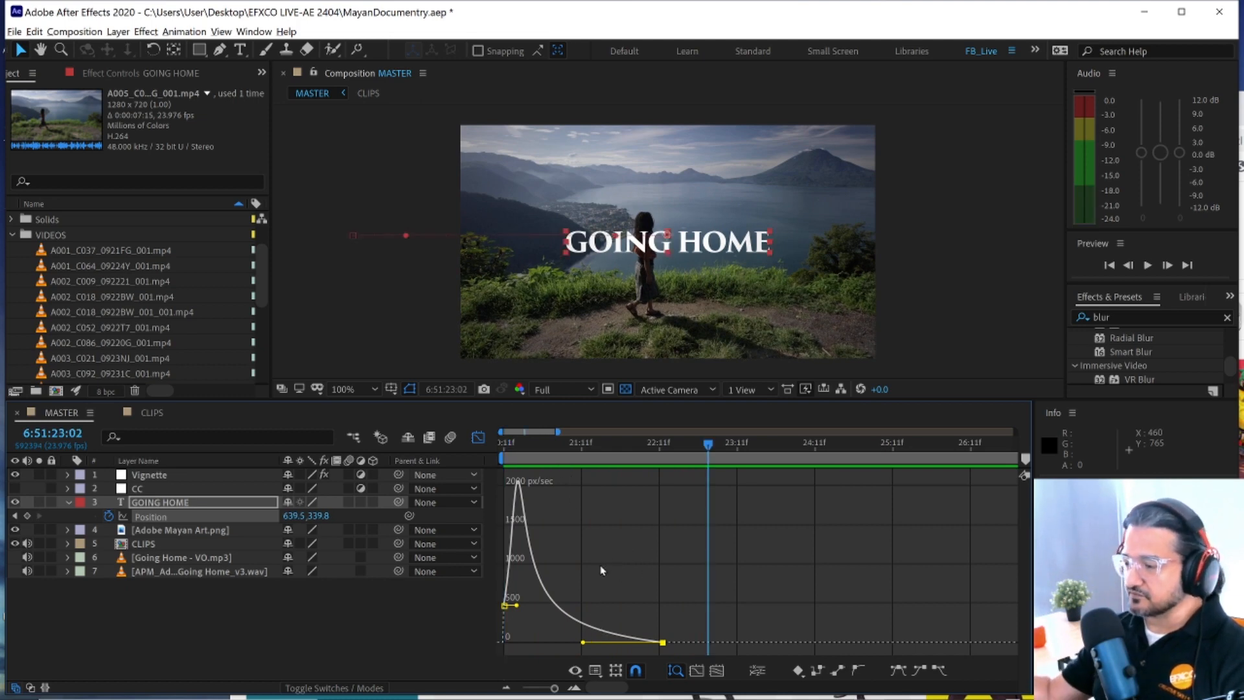
right_click(662, 642)
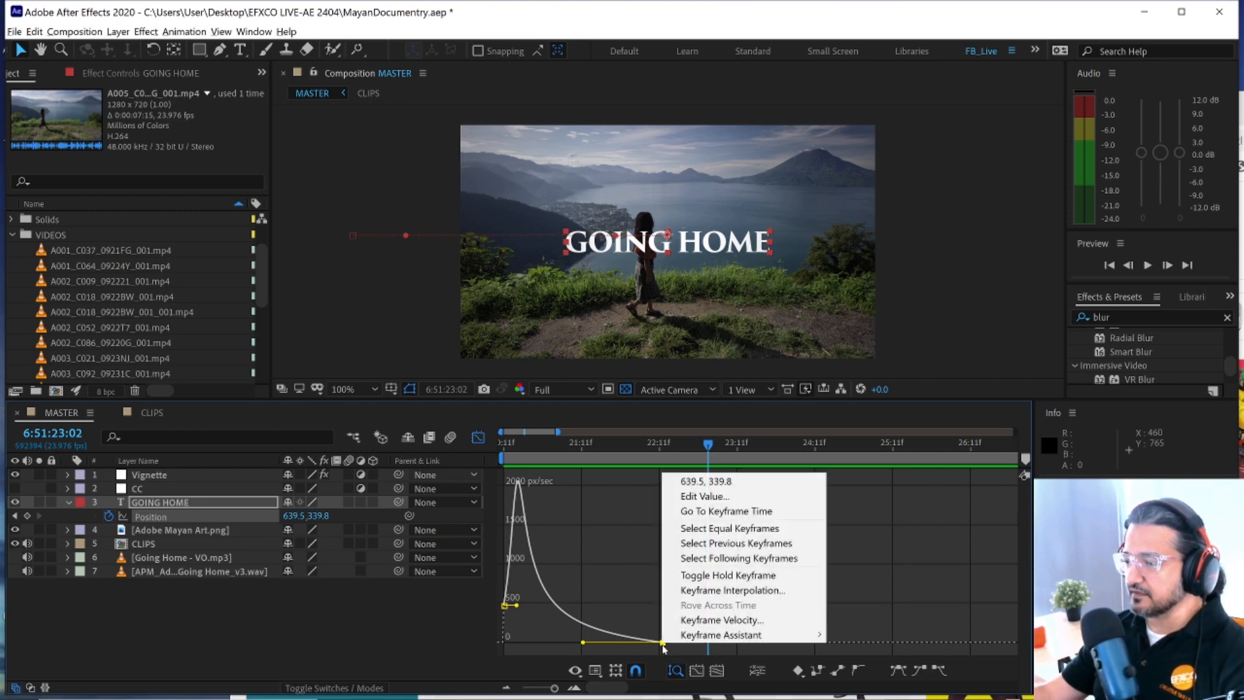
click(721, 496)
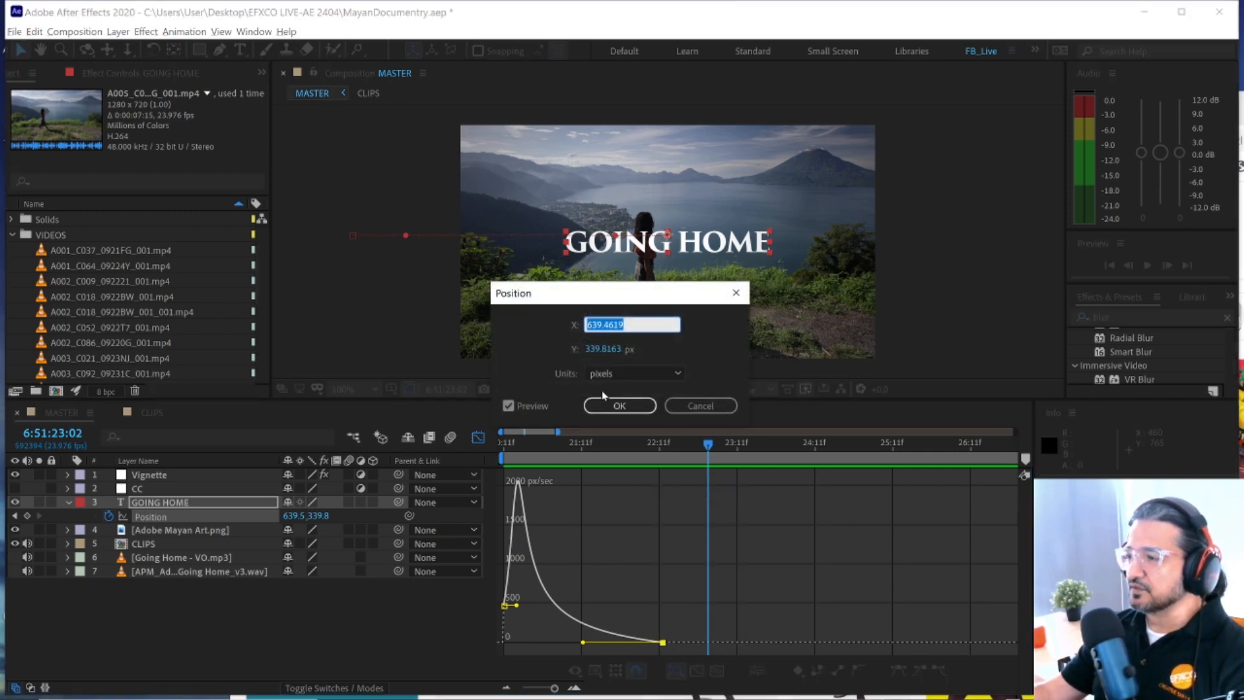
click(696, 407)
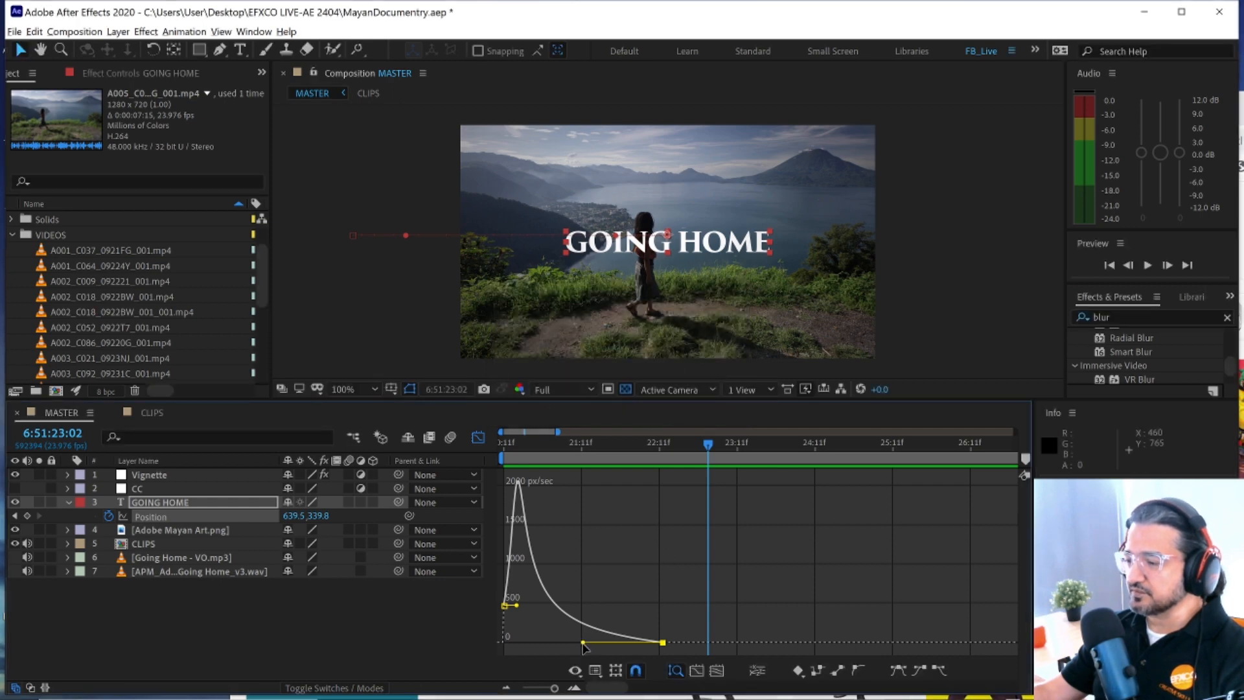
- Try small length changes on the end keyframe's incoming speed handle in the Position speed graph
mouse_move(584, 646)
mouse_down()
mouse_move(589, 567)
mouse_move(589, 643)
mouse_move(606, 649)
mouse_move(562, 651)
mouse_up()
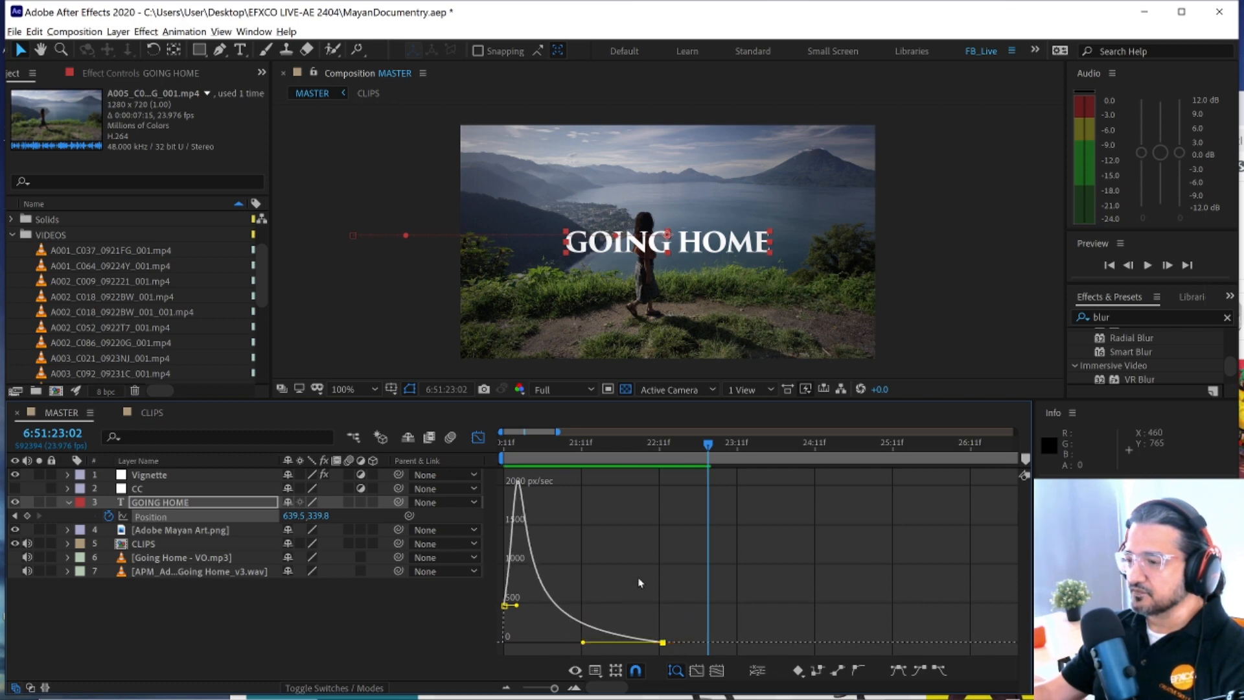
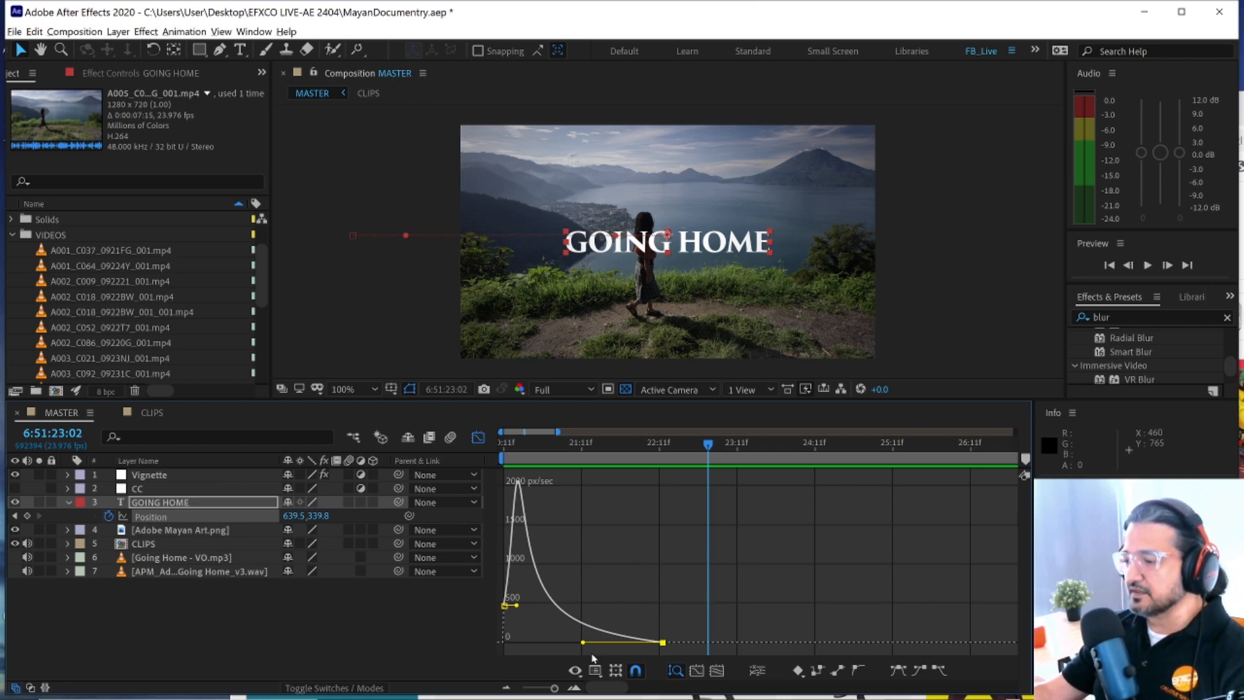
drag(583, 643, 591, 647)
drag(596, 648, 586, 648)
- Undo the speed handle adjustments and the Easy Ease on the title's second Position keyframe
key(ctrl+z)
key(ctrl+z)
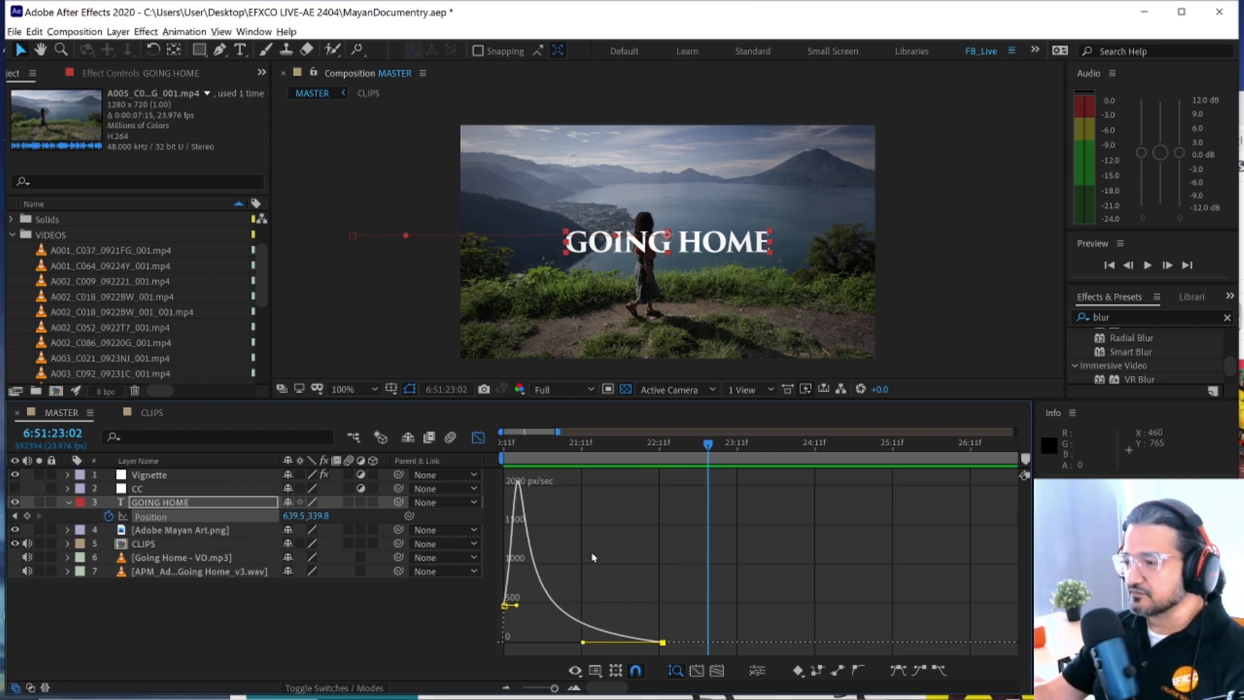
key(ctrl+z)
key(ctrl+z)
key(ctrl+z)
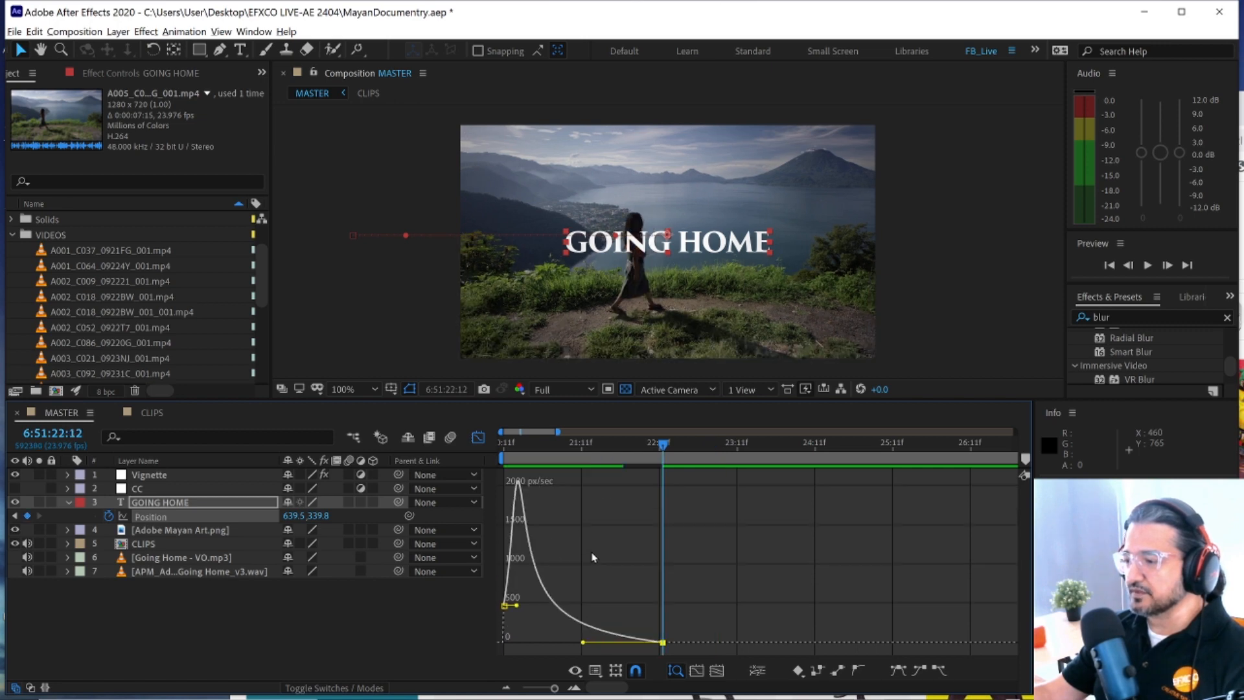
key(ctrl+z)
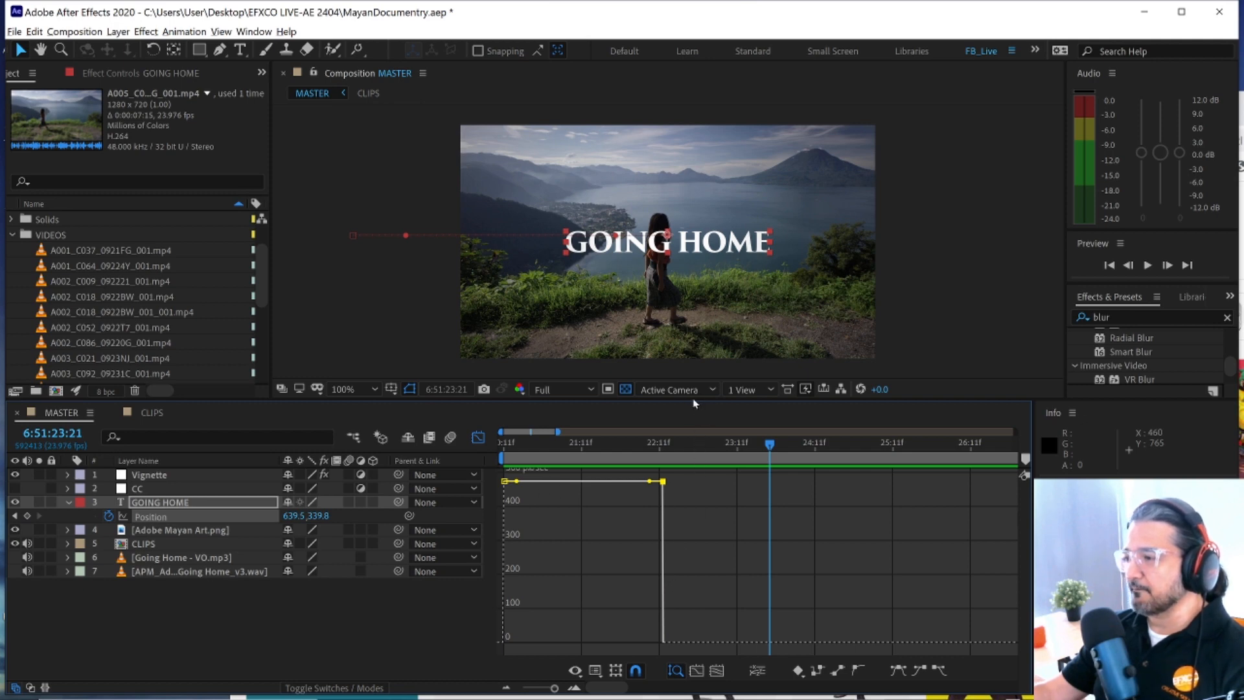
- Enlarge the Graph Editor area slightly and preview the title's linear Position motion from 6:51:20:11
drag(692, 399, 693, 381)
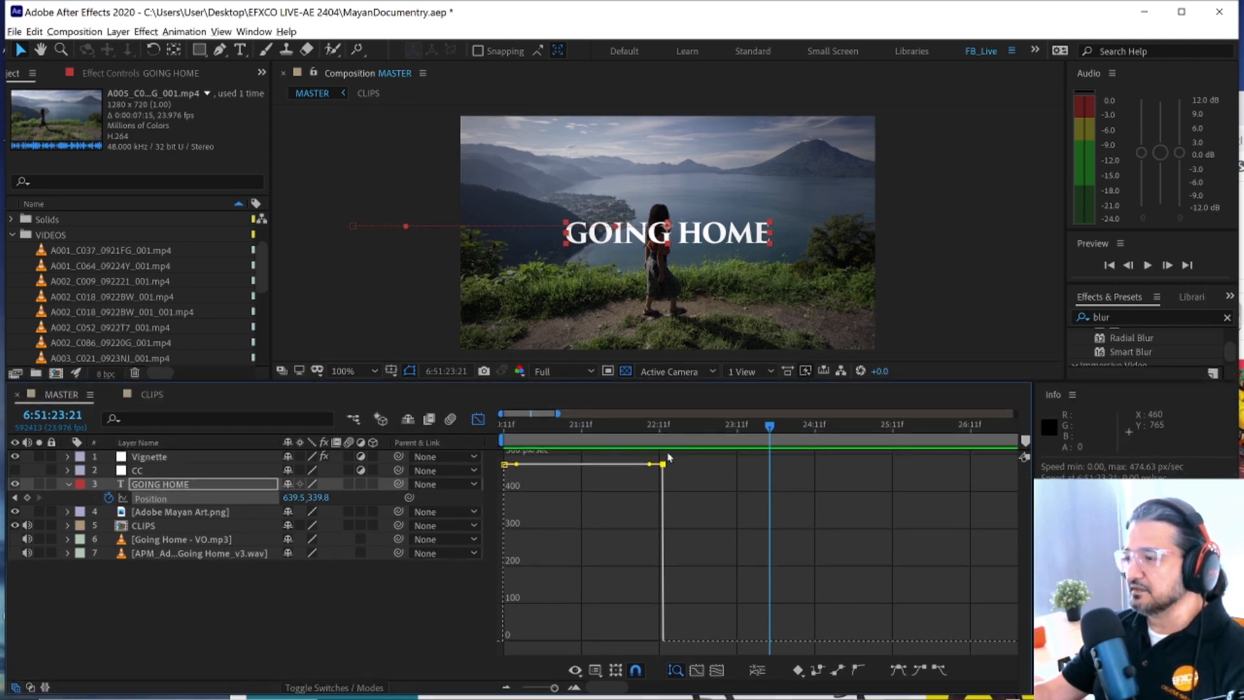
key(space)
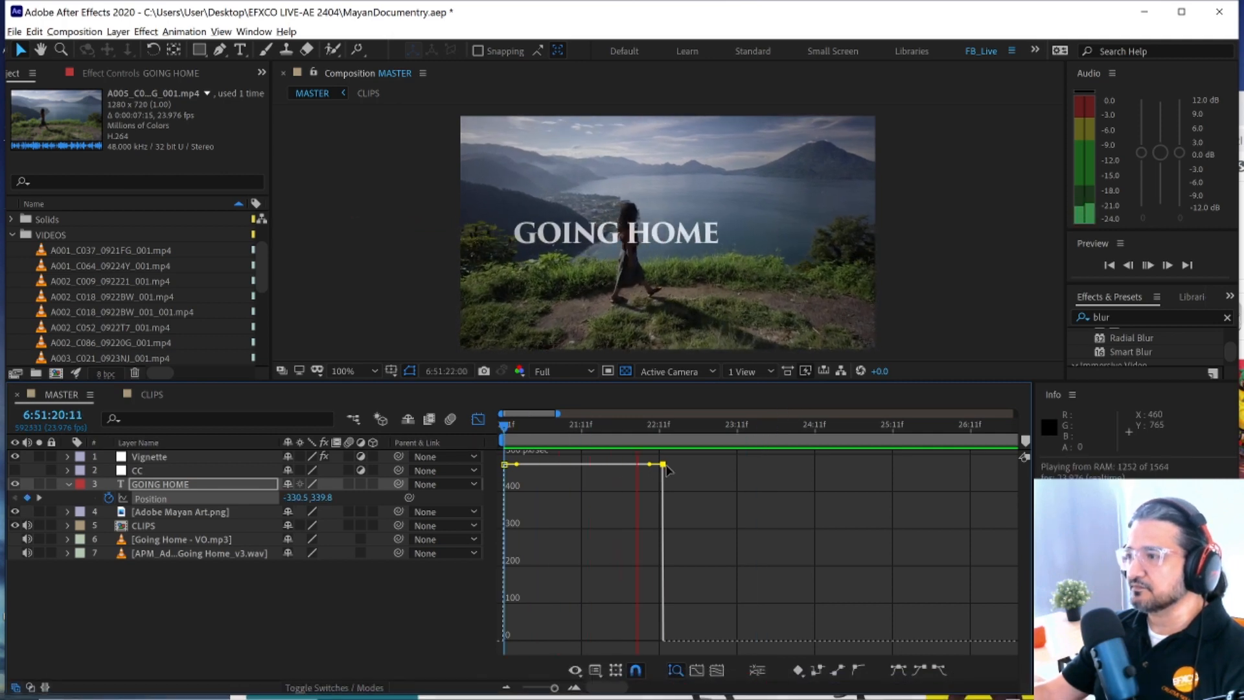
key(space)
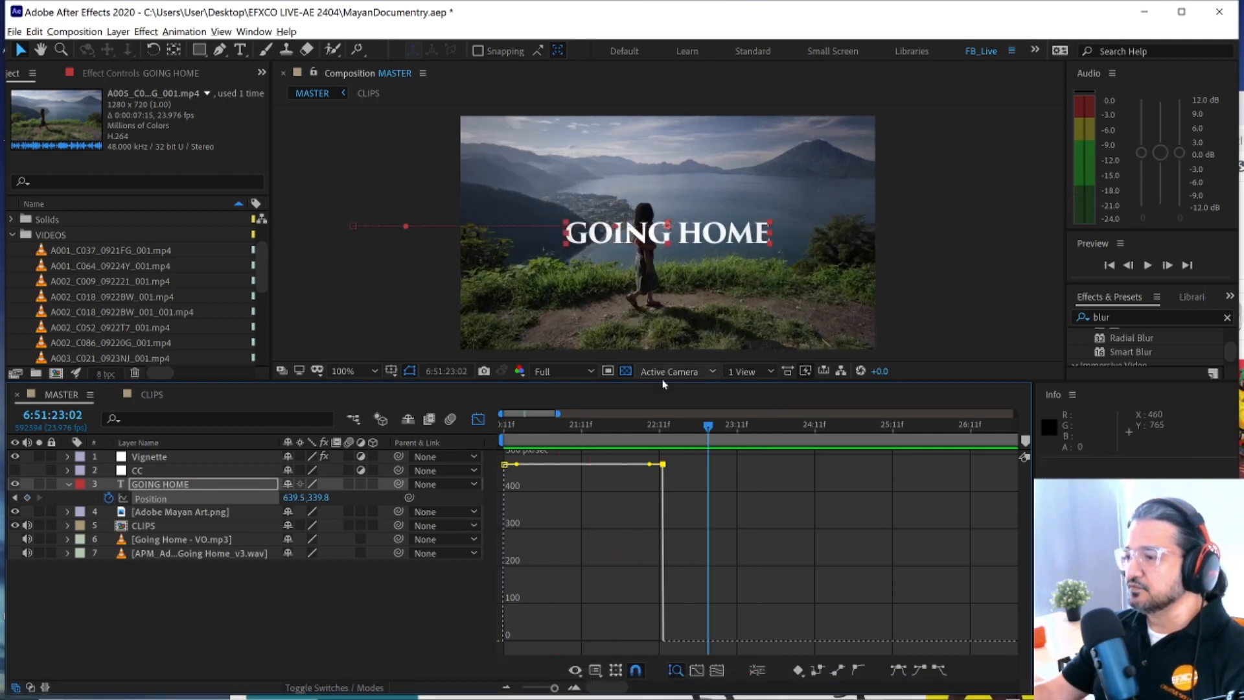
- Try Easy Ease In on the title's end Position keyframe from the layer bar view, check its speed graph, and undo it
click(478, 419)
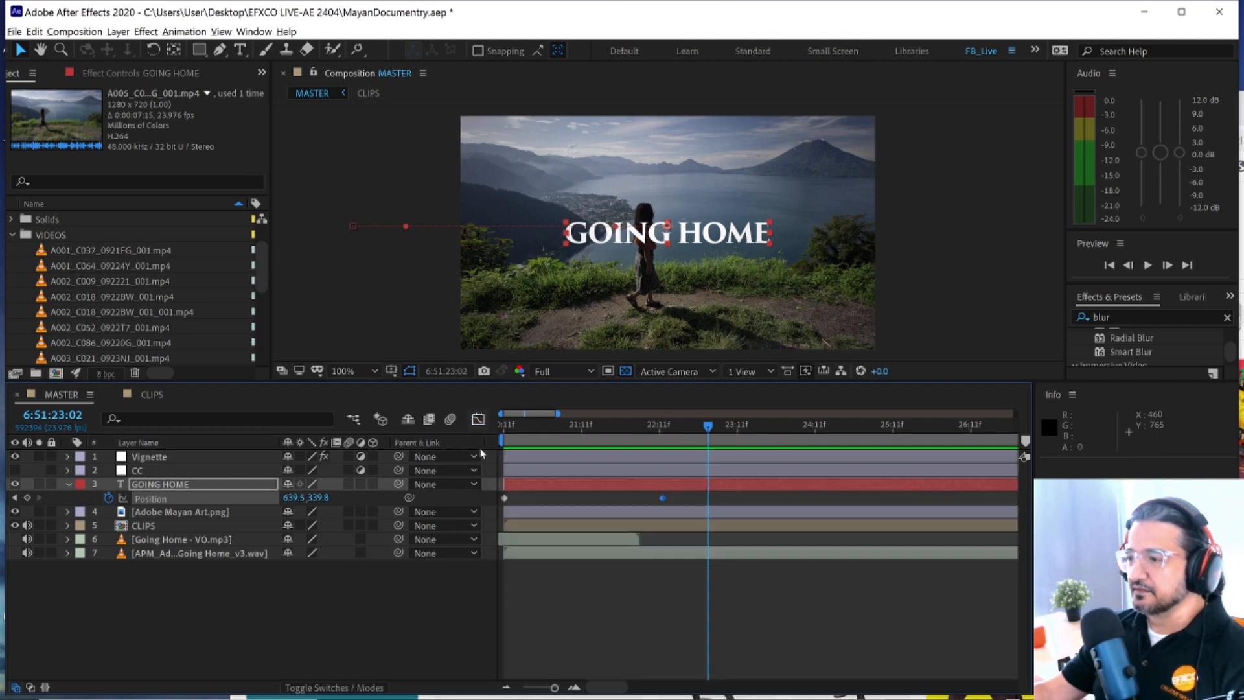
right_click(662, 499)
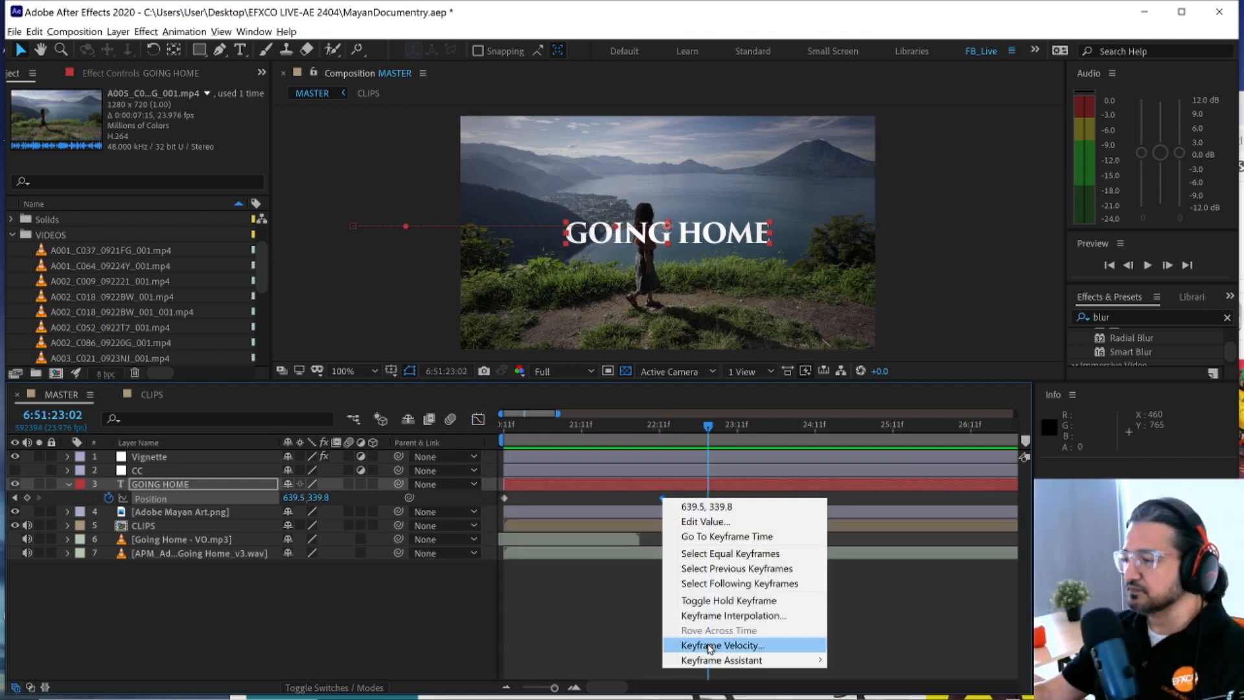
mouse_move(710, 666)
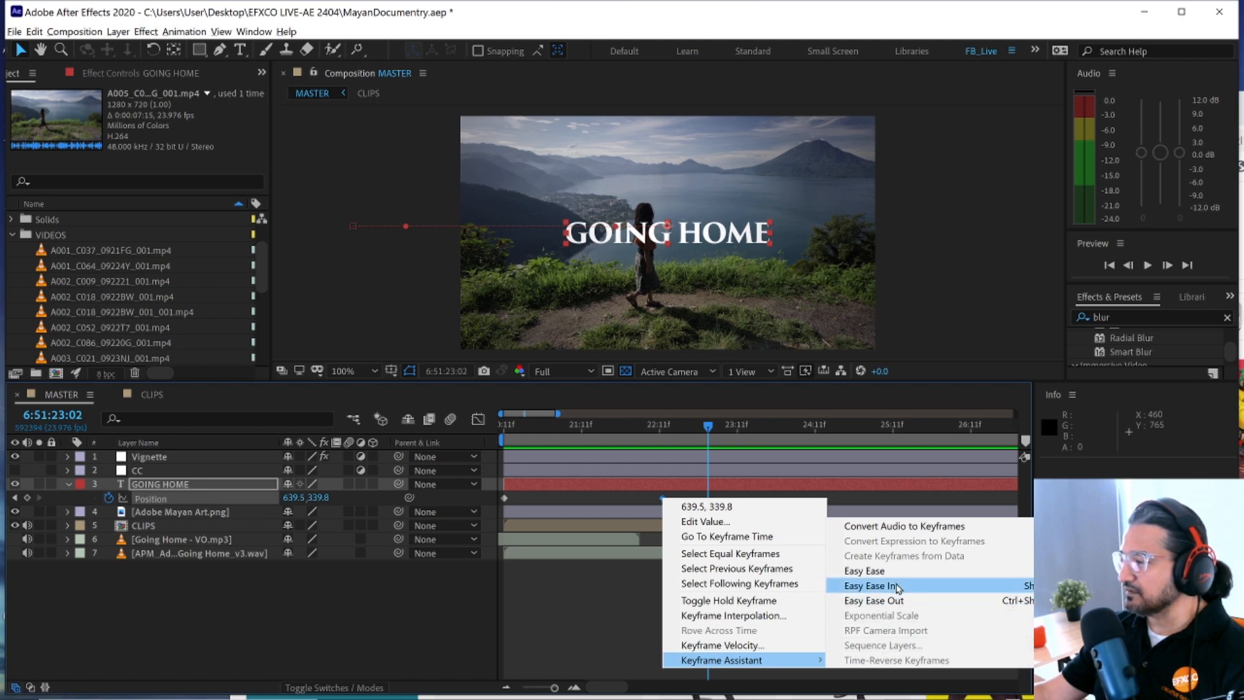
click(922, 589)
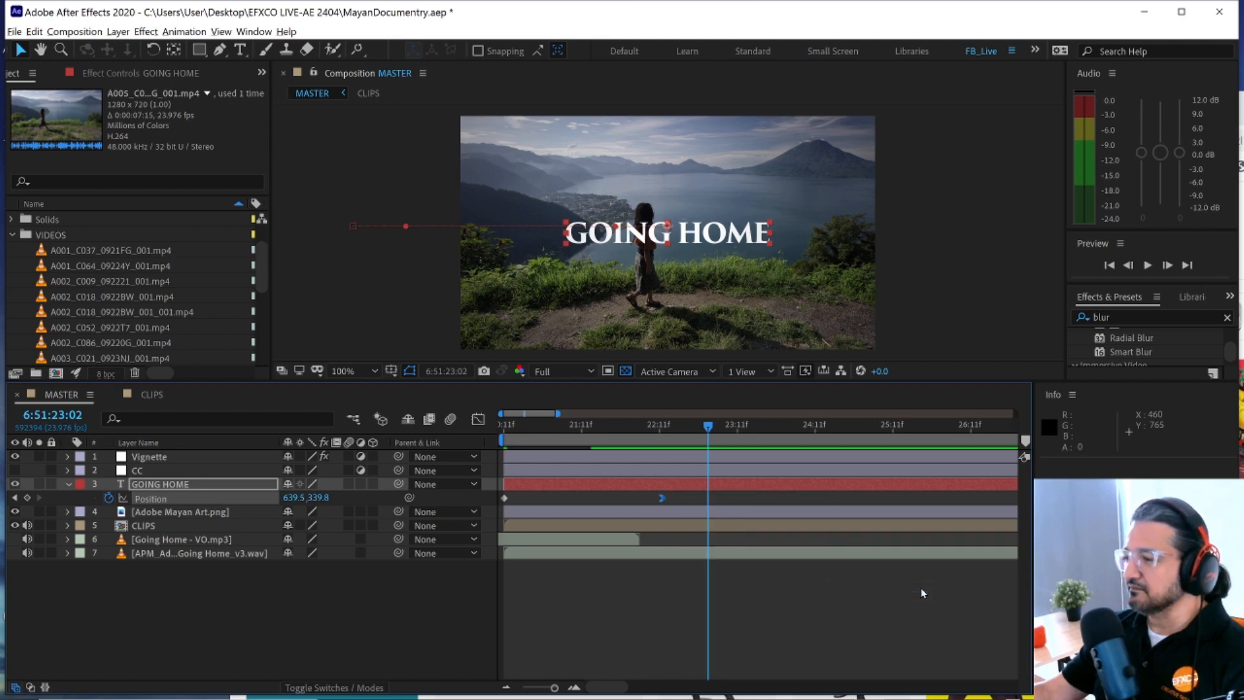
click(478, 419)
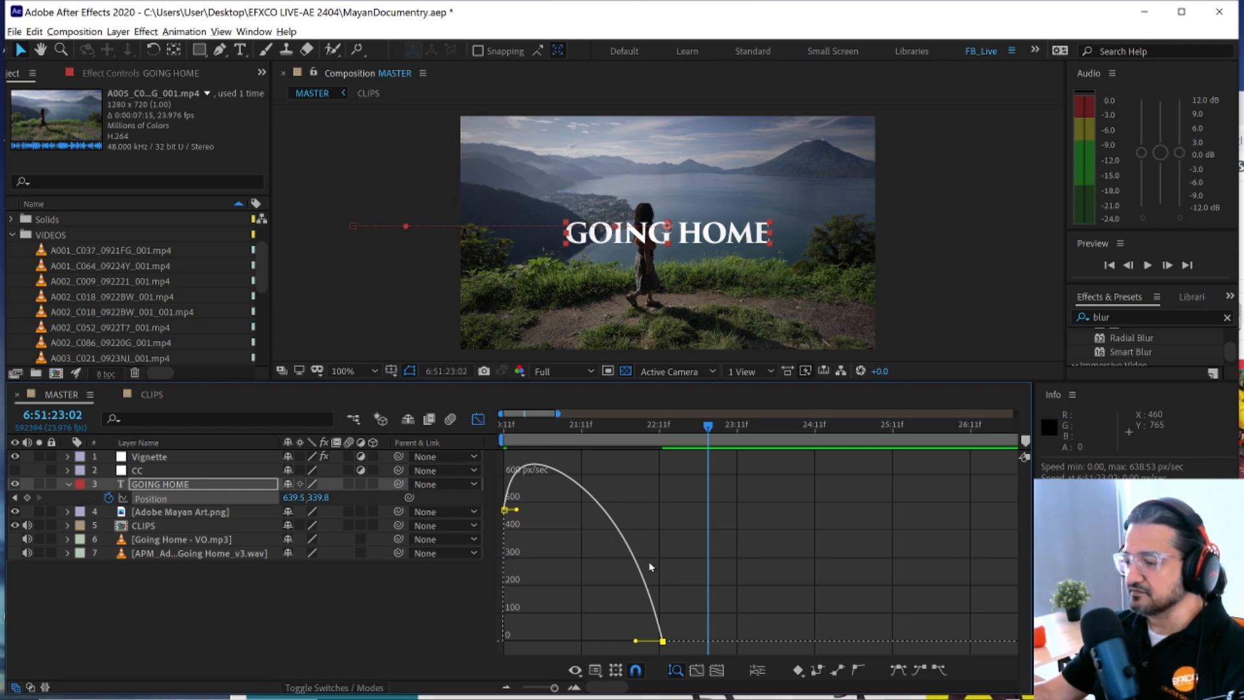
key(ctrl+z)
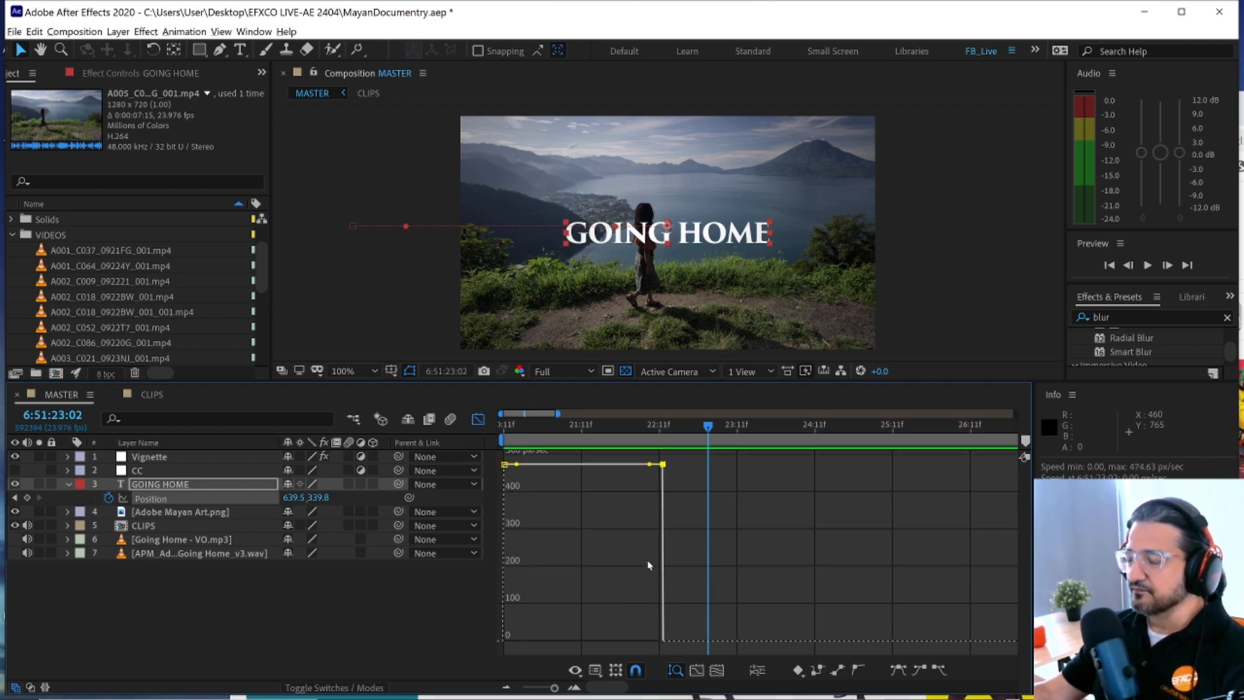
- Try Easy Ease In on the end Position keyframe directly in the Graph Editor and undo it
right_click(662, 465)
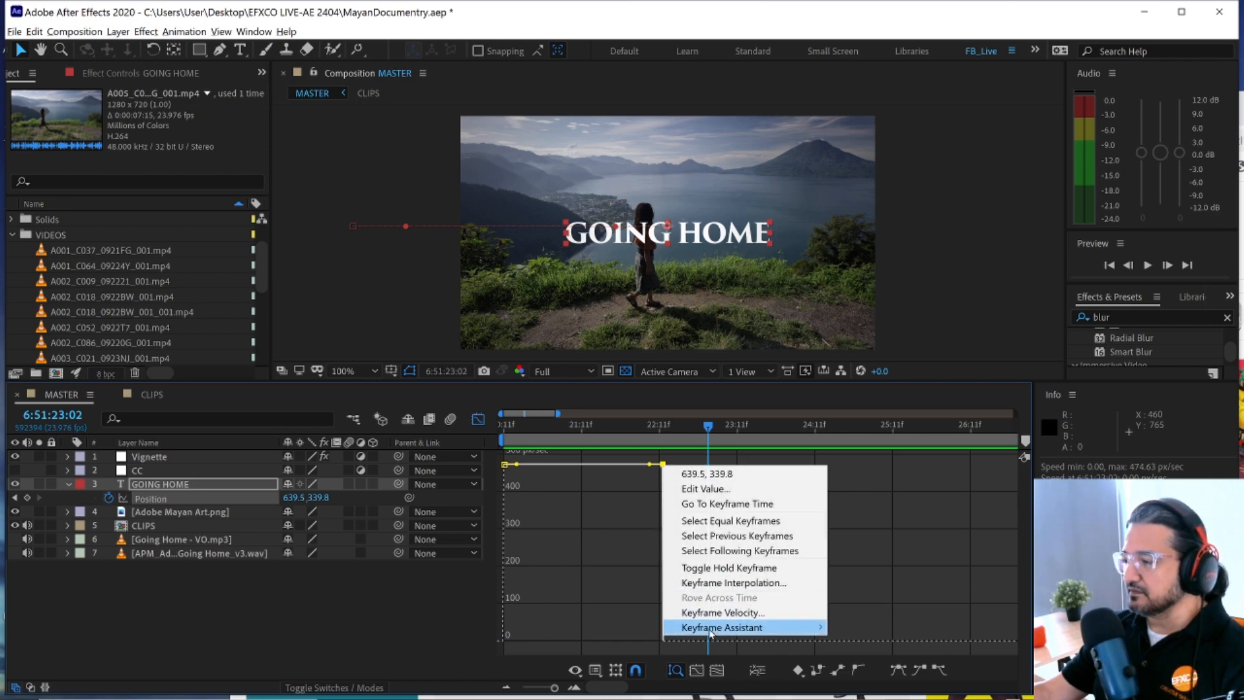
mouse_move(713, 628)
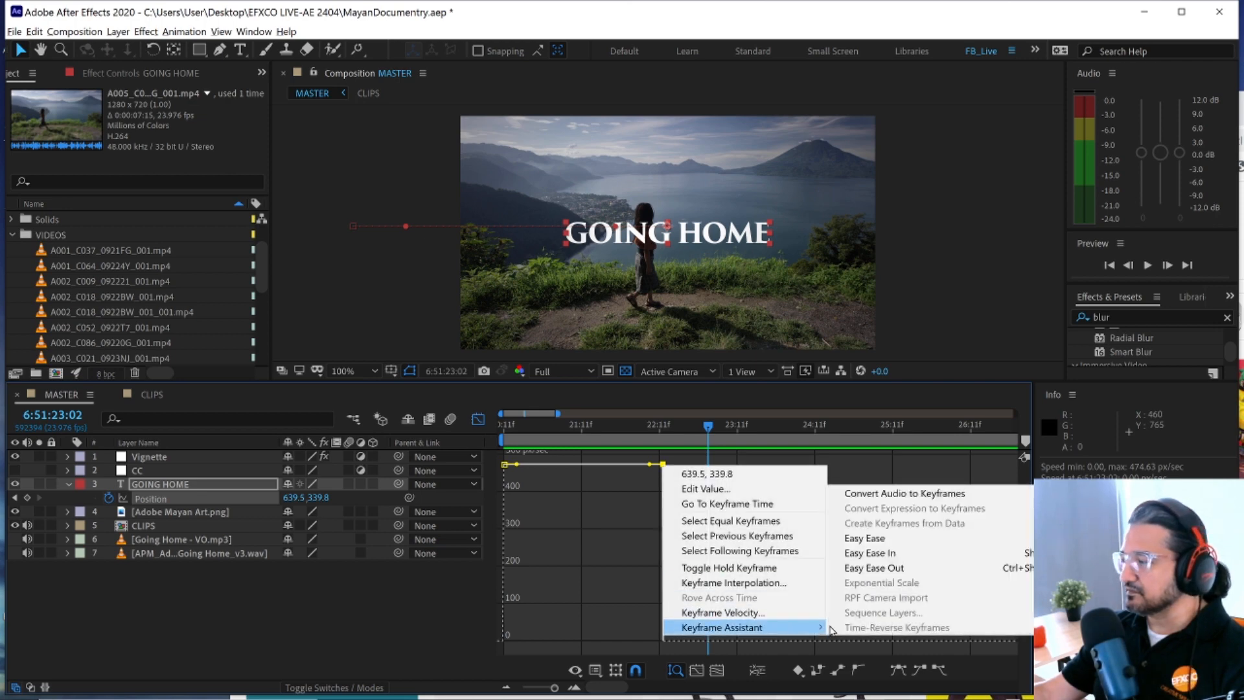
click(922, 557)
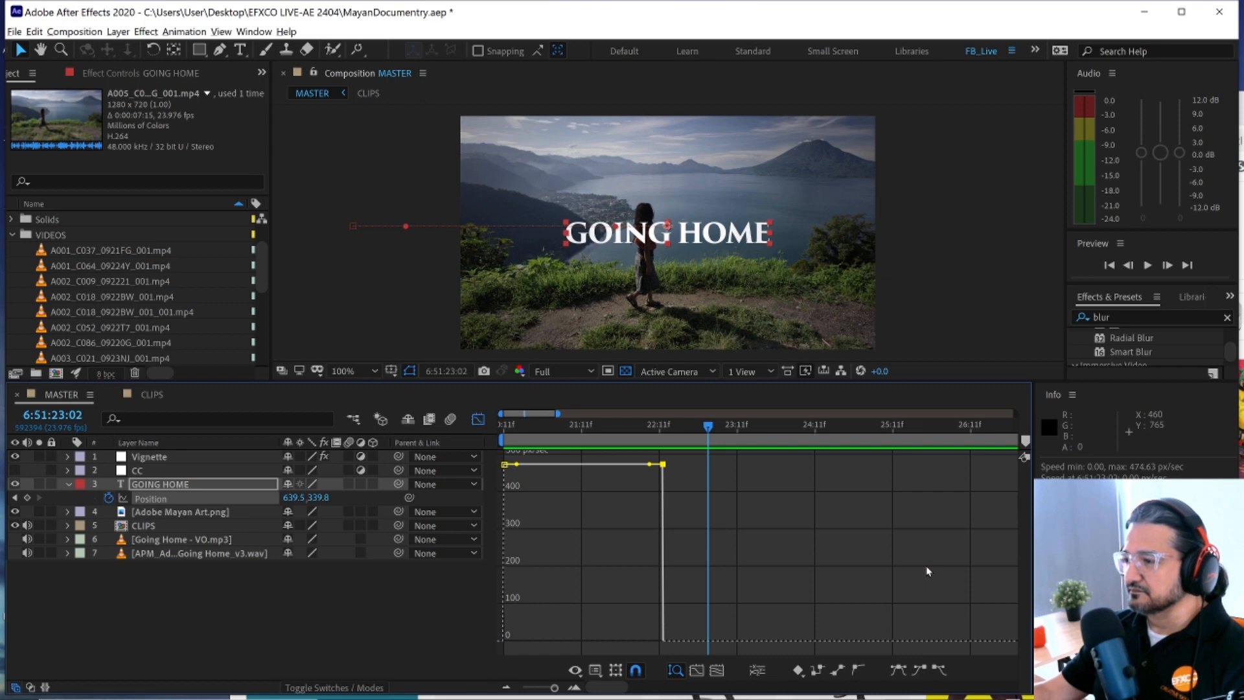
right_click(663, 466)
mouse_move(755, 627)
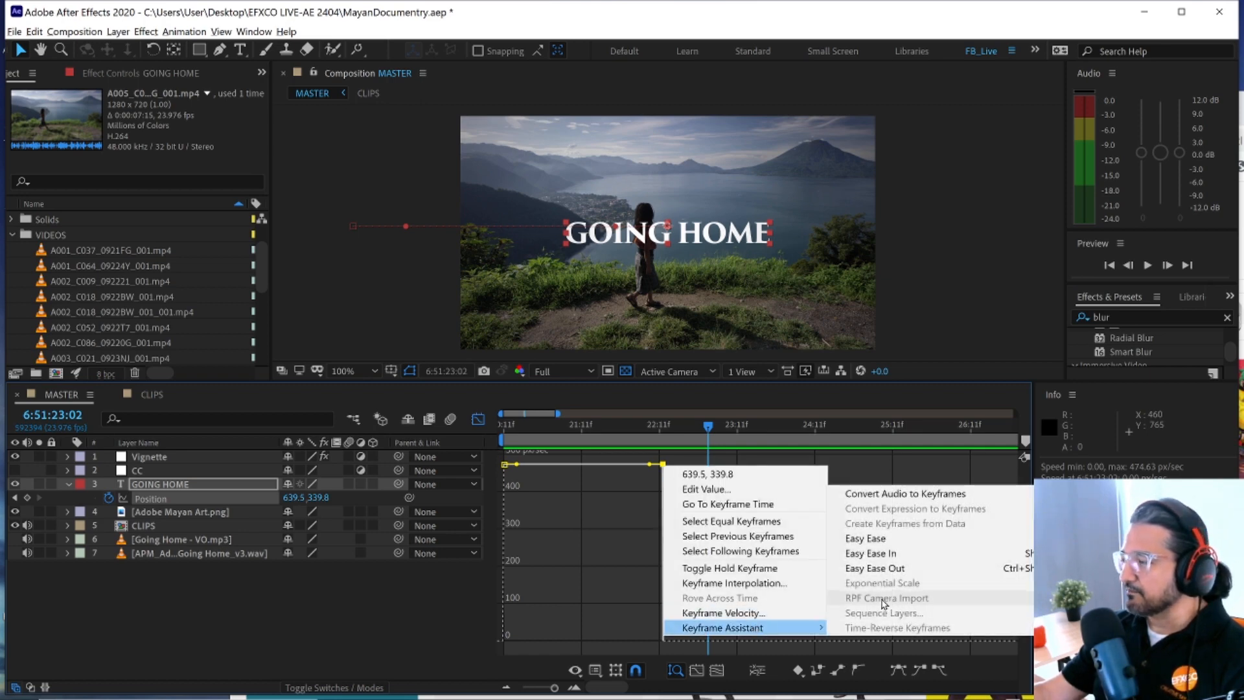
click(886, 552)
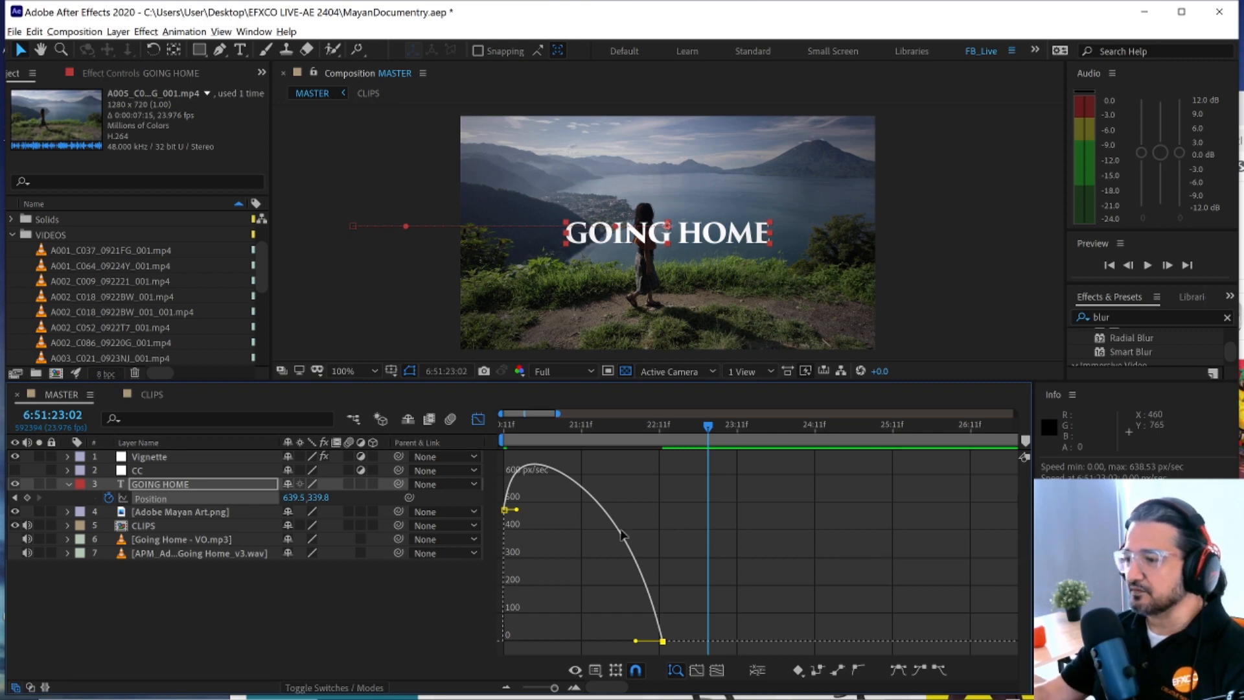
key(ctrl+z)
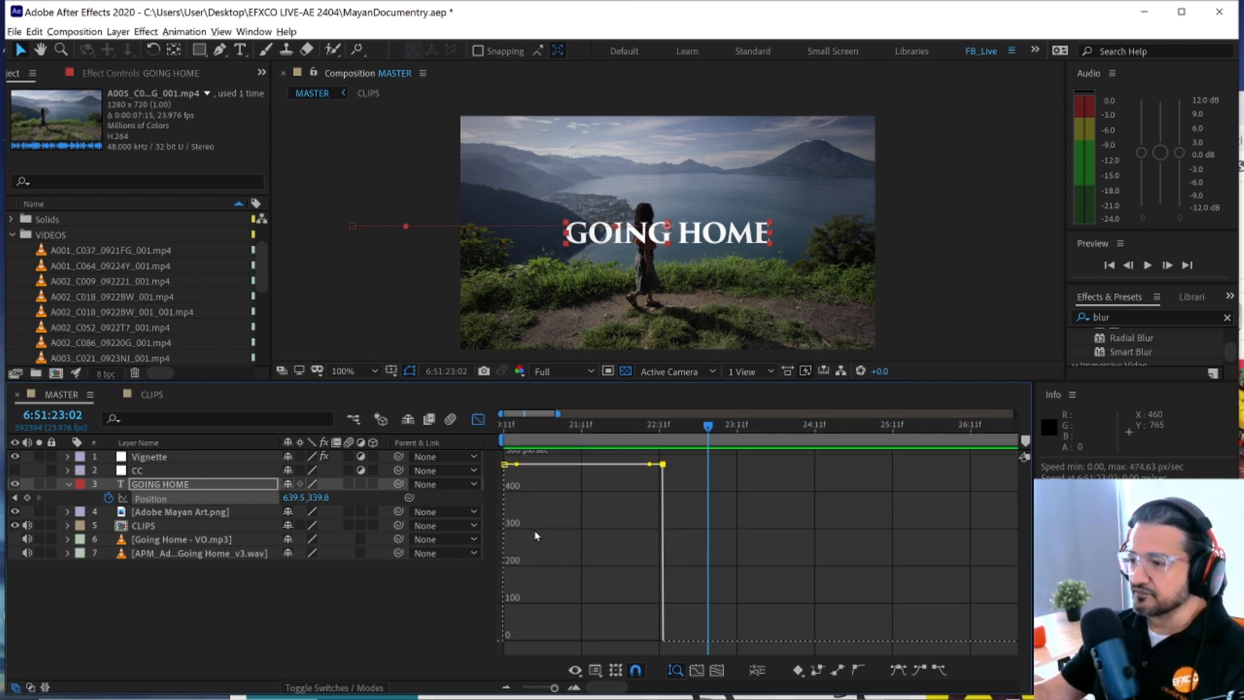
- Apply Easy Ease Out to the title's first Position keyframe and preview the motion from 6:51:20:11
right_click(504, 465)
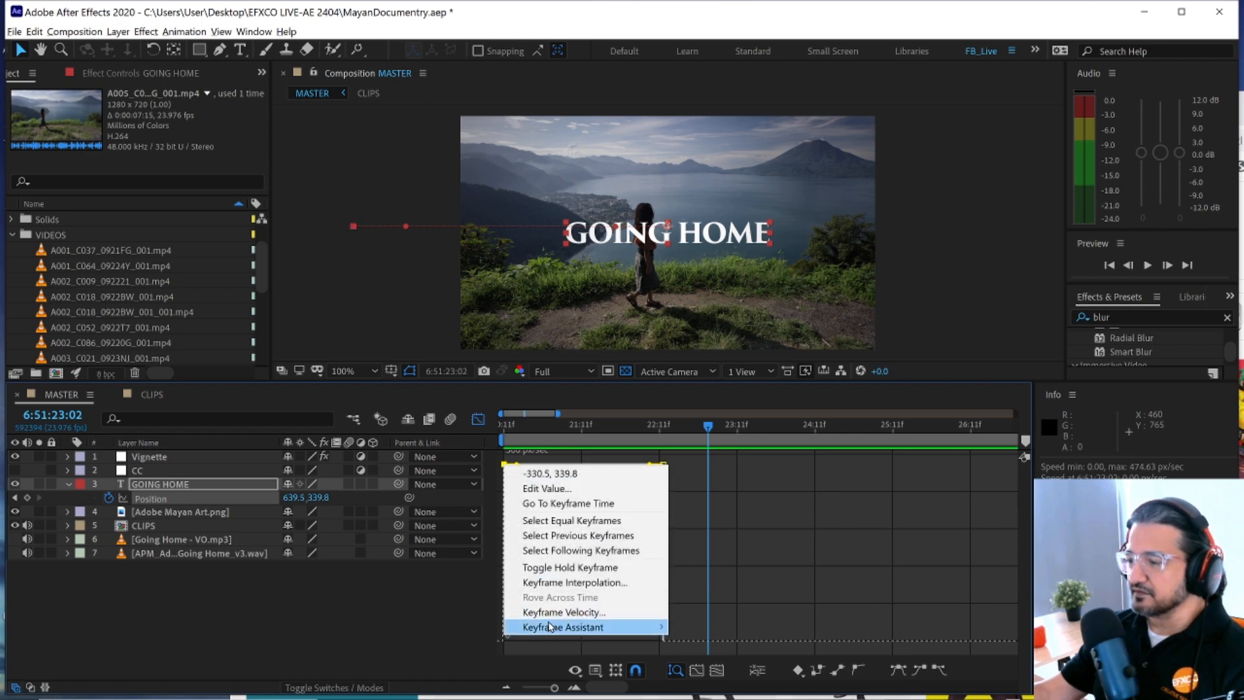
mouse_move(551, 626)
click(737, 569)
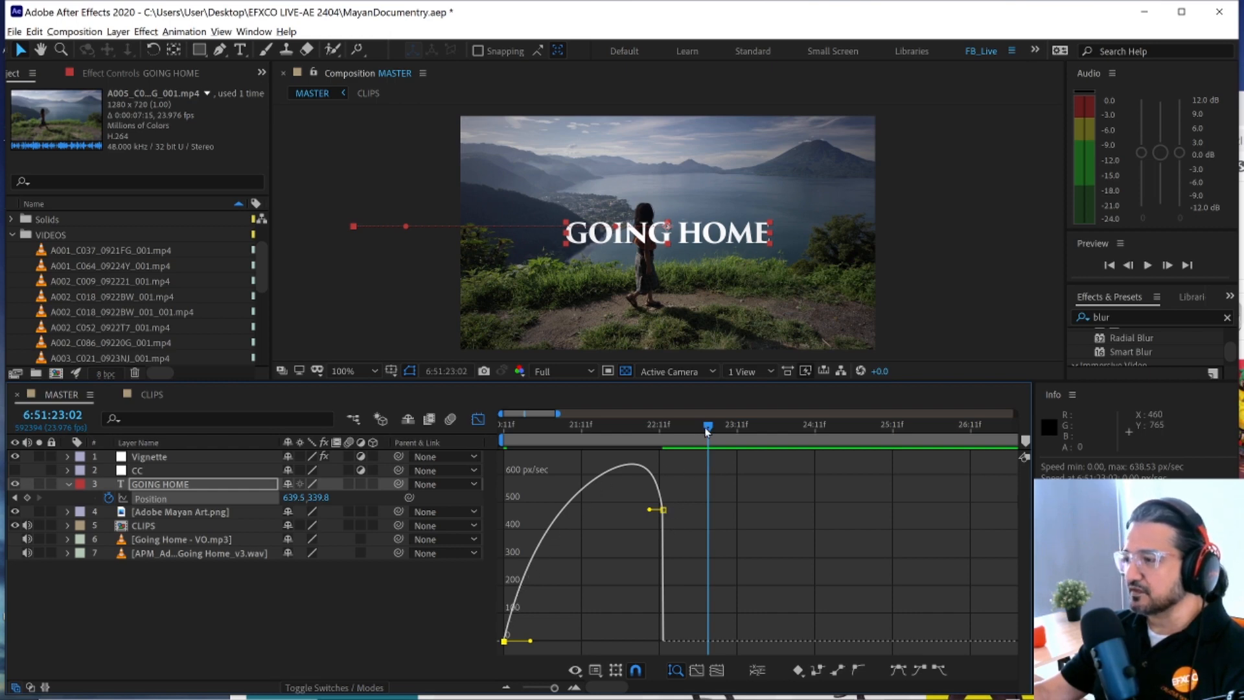
key(space)
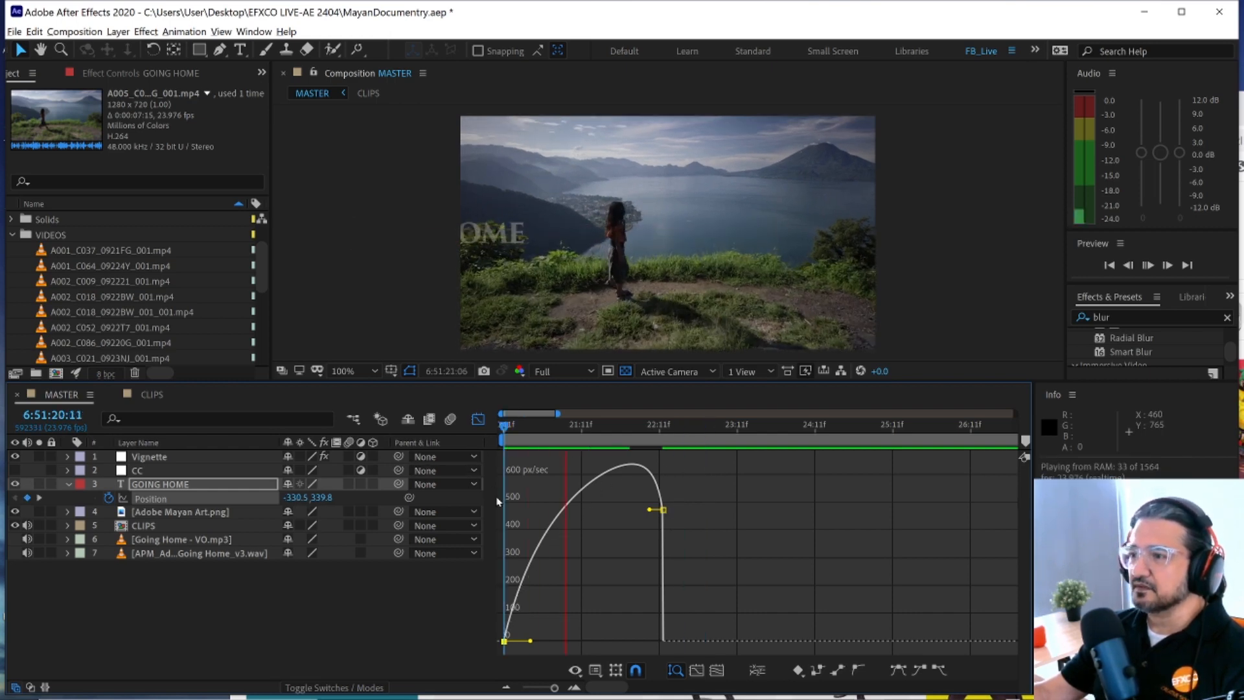
key(space)
- Apply Easy Ease In to the title's end Position keyframe using the Keyframe Assistant
right_click(664, 511)
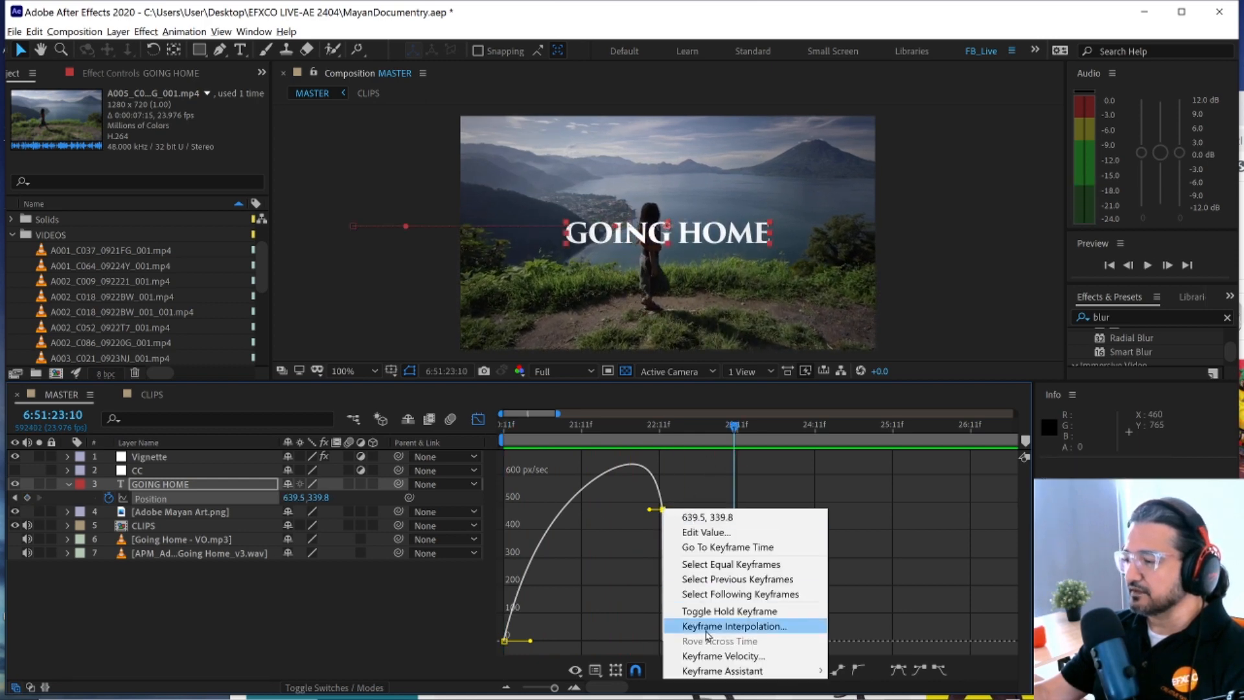
mouse_move(778, 671)
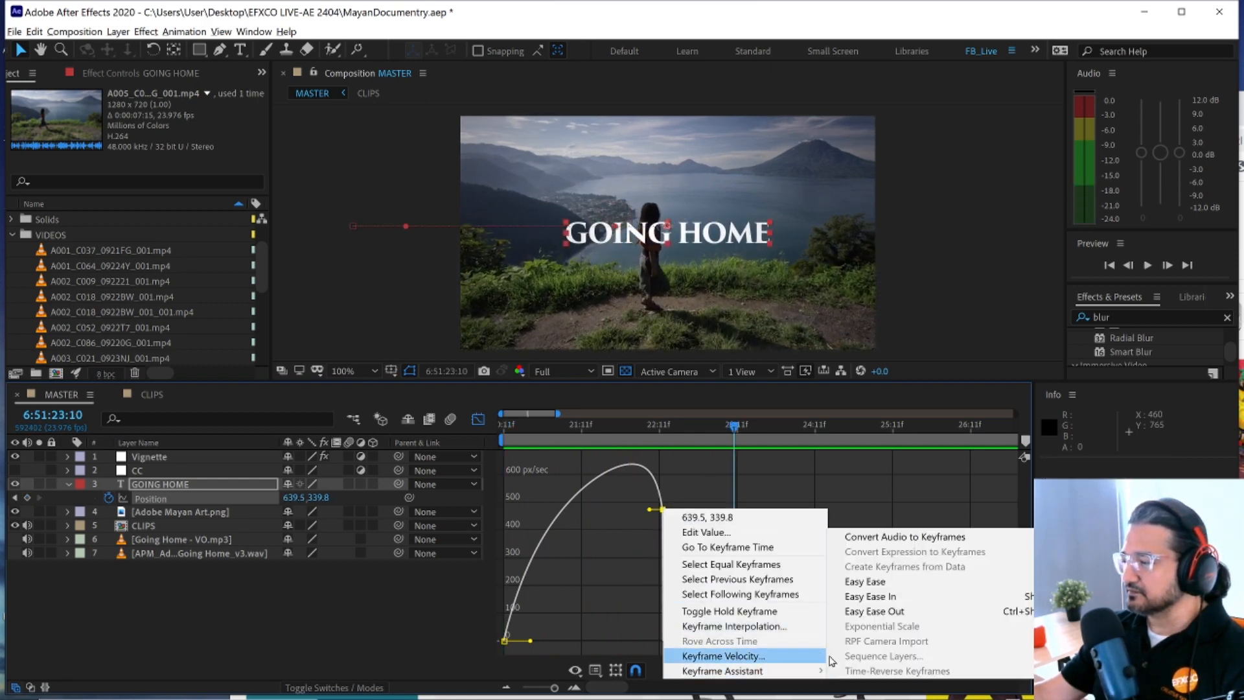
click(894, 595)
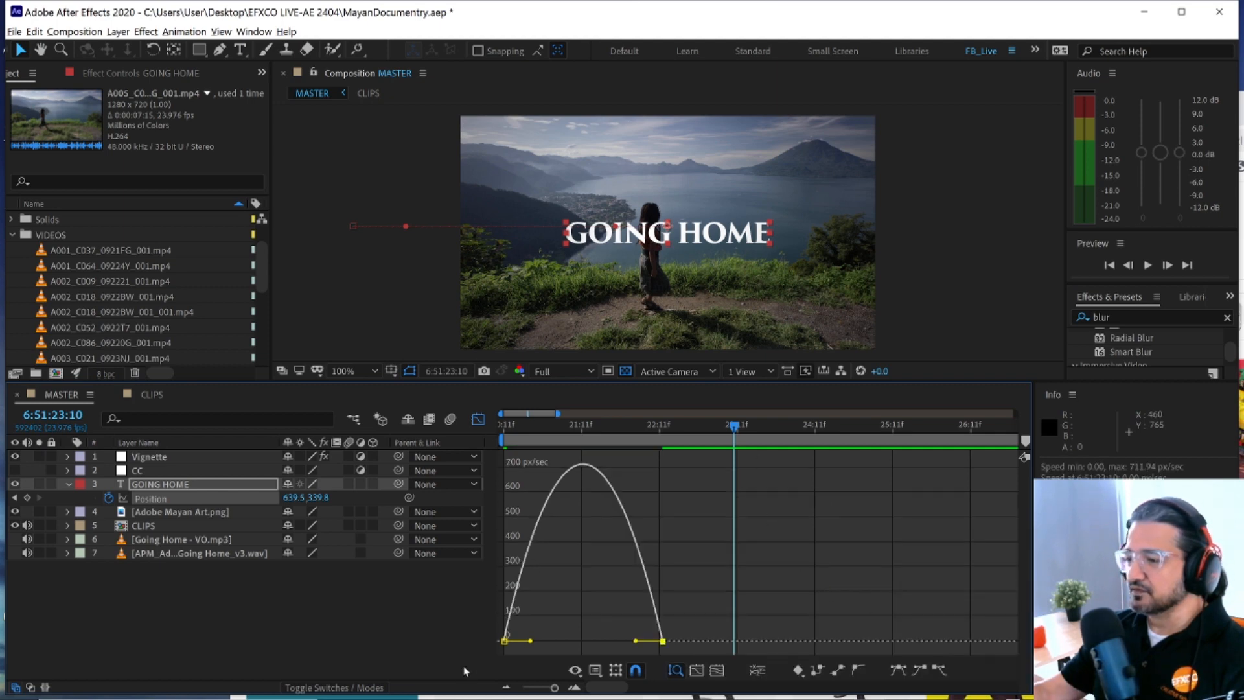
- Preview the title's motion with both eases from 6:51:20:11, then undo the Easy Ease In and Easy Ease Out
drag(736, 428, 652, 428)
key(space)
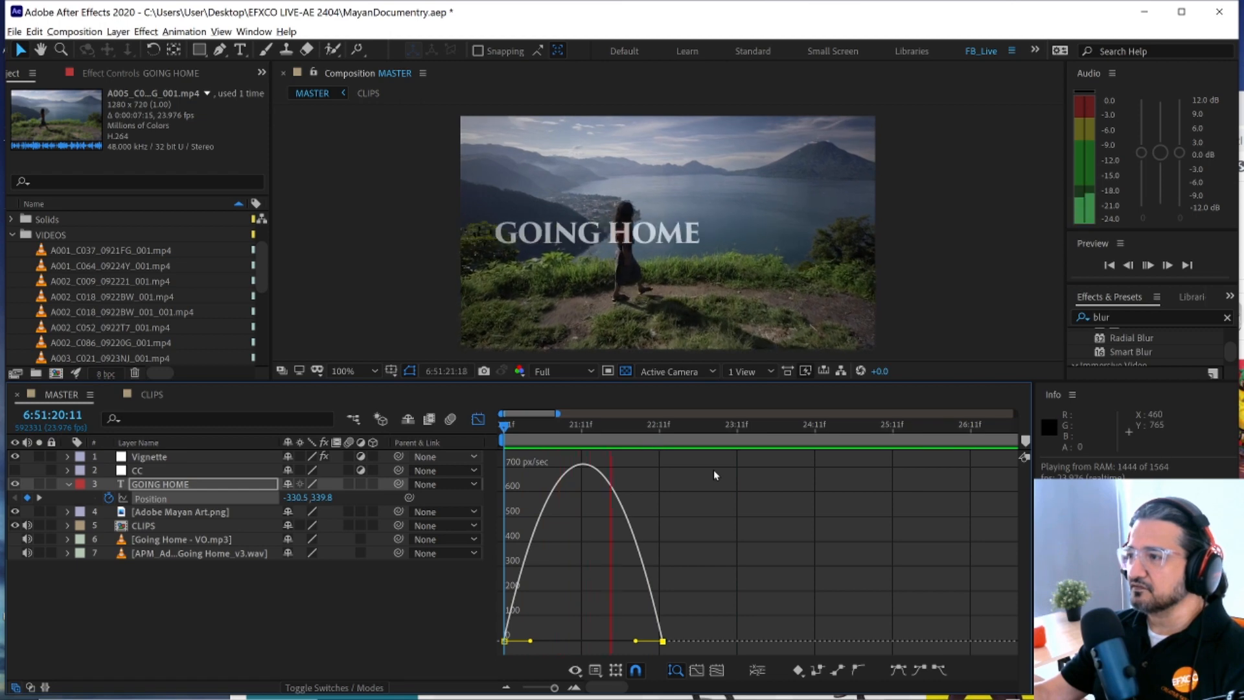
drag(727, 431, 484, 464)
key(space)
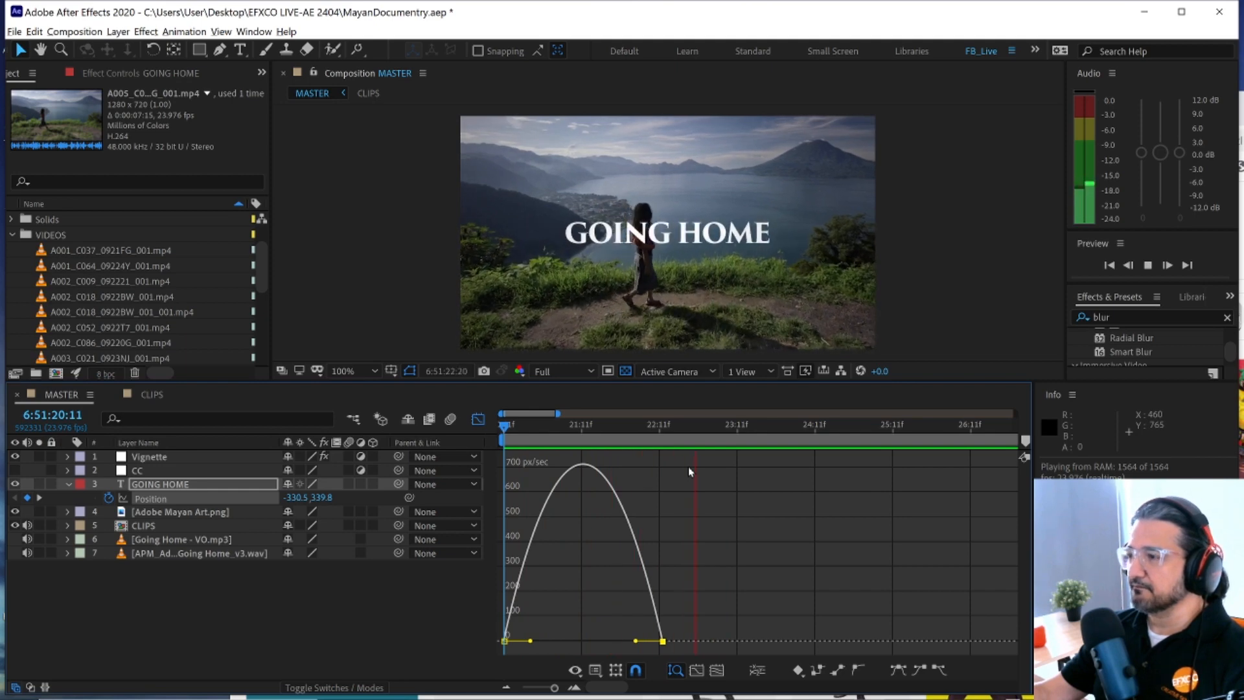
key(space)
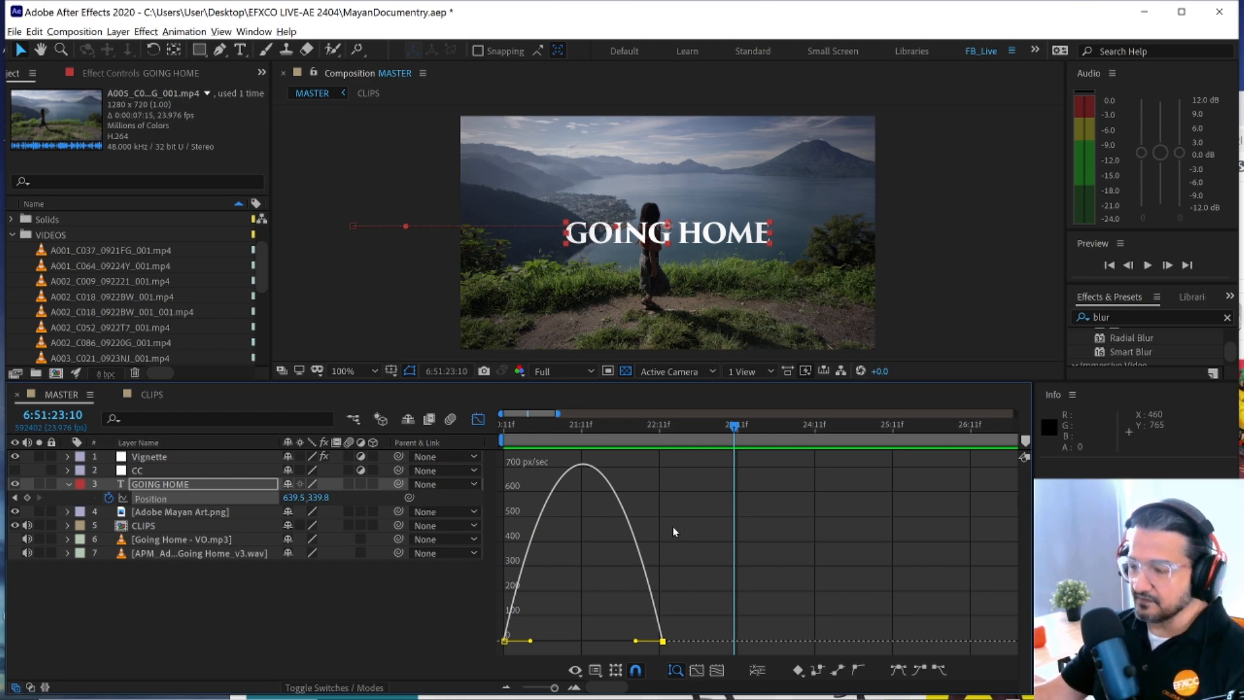
key(ctrl+z)
key(ctrl+z)
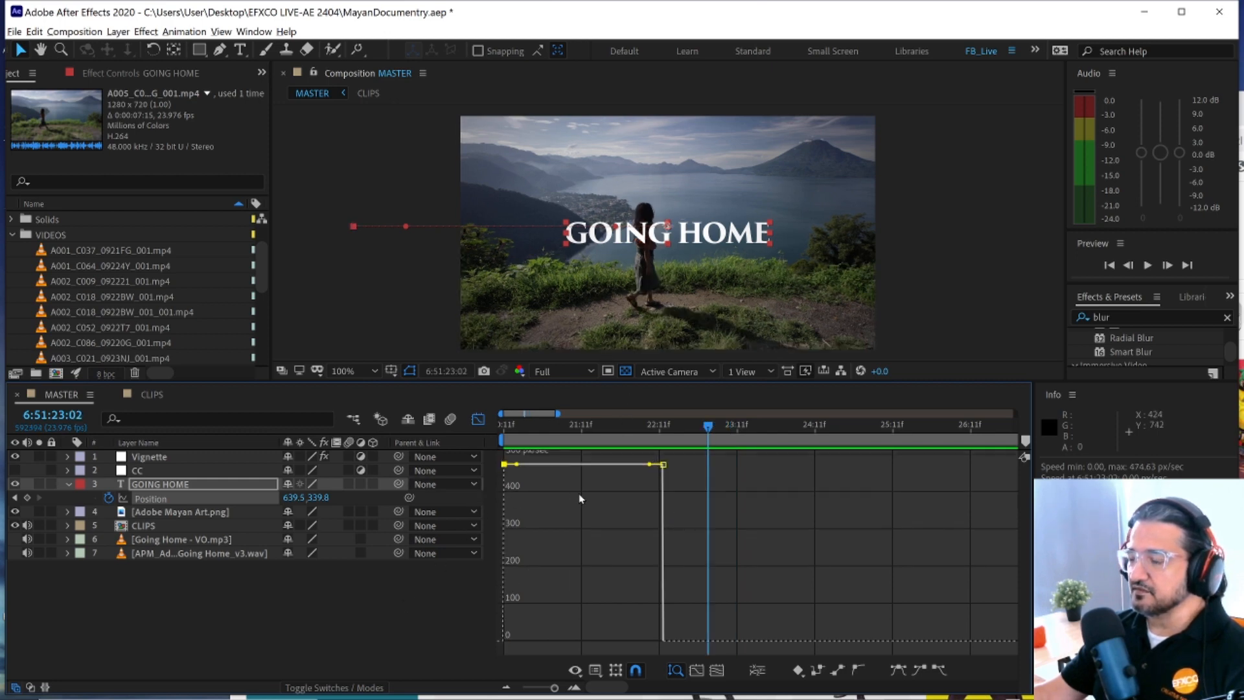
- Apply Easy Ease In to only the end Position keyframe and preview the title's motion from 6:51:20:11
right_click(663, 465)
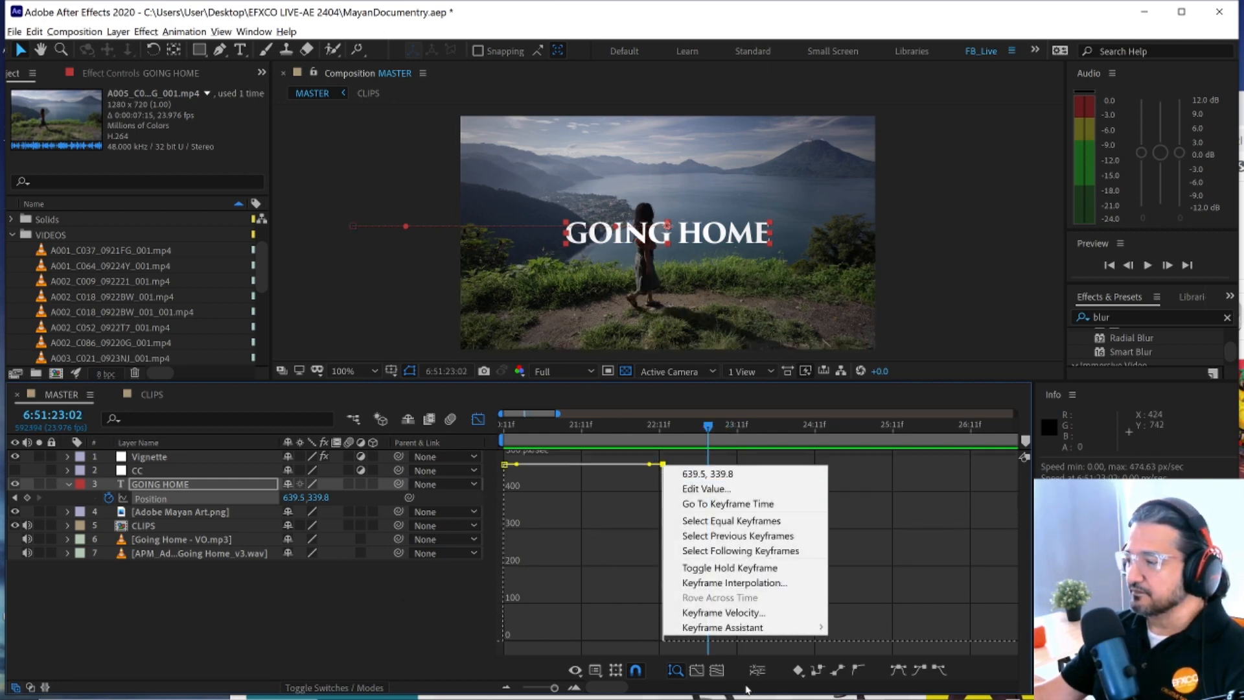
mouse_move(732, 627)
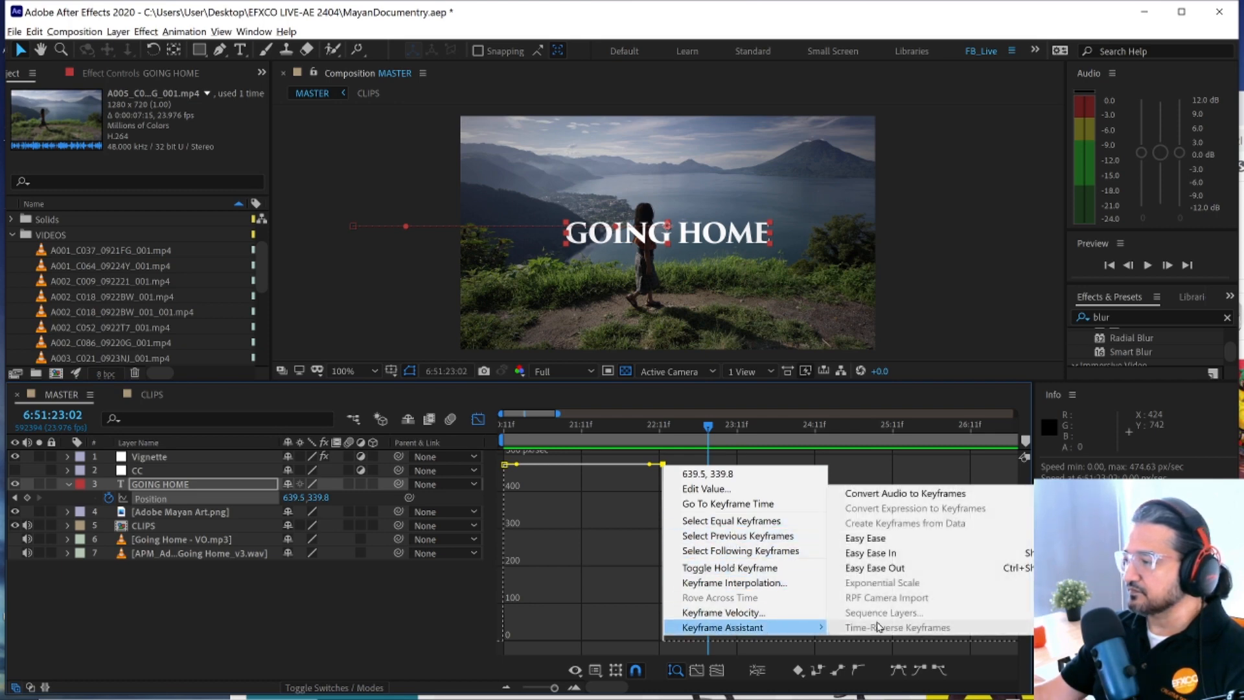
click(930, 553)
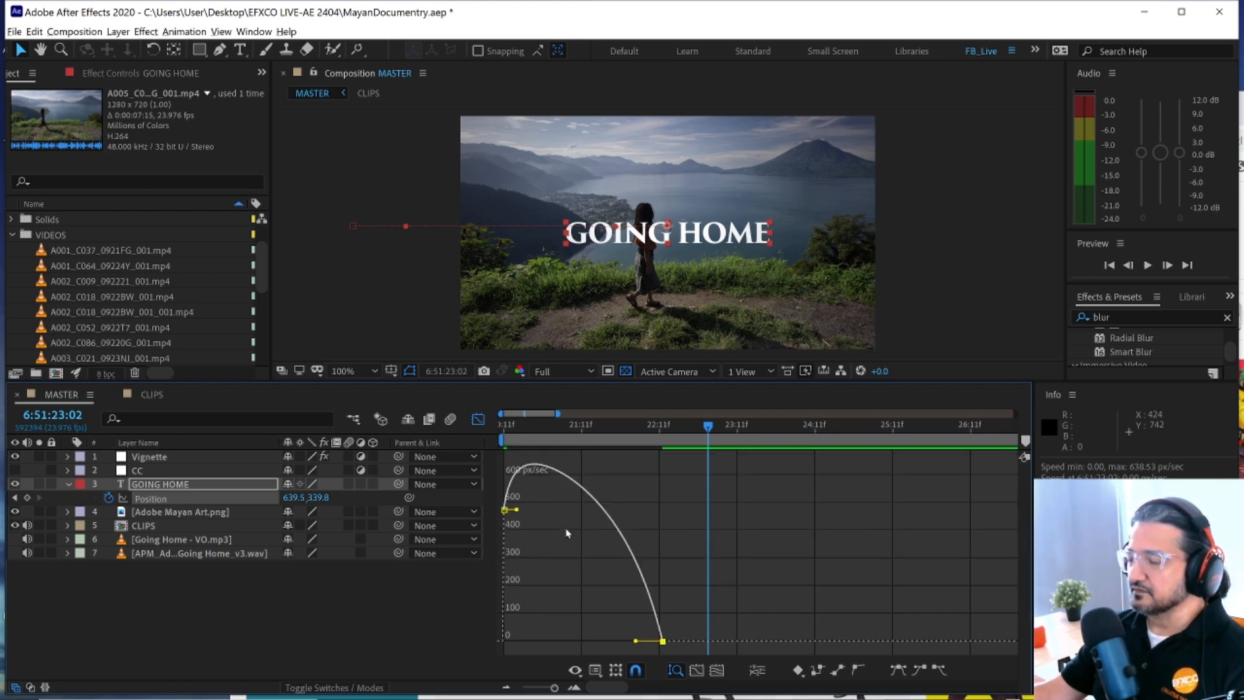
drag(708, 426, 504, 426)
key(space)
key(space)
- Stretch the incoming speed handle of the end keyframe at 6:51:22:12 to 100% influence and preview the motion from 6:51:20:11
drag(515, 478, 664, 486)
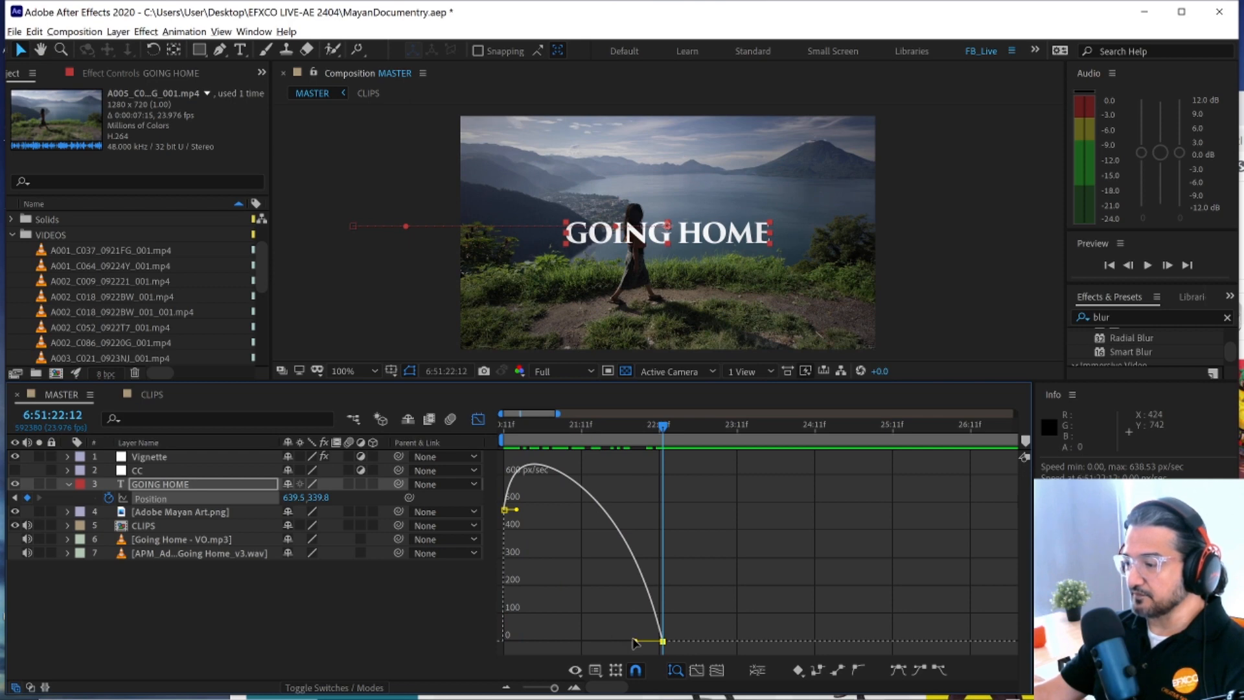
drag(634, 642, 502, 646)
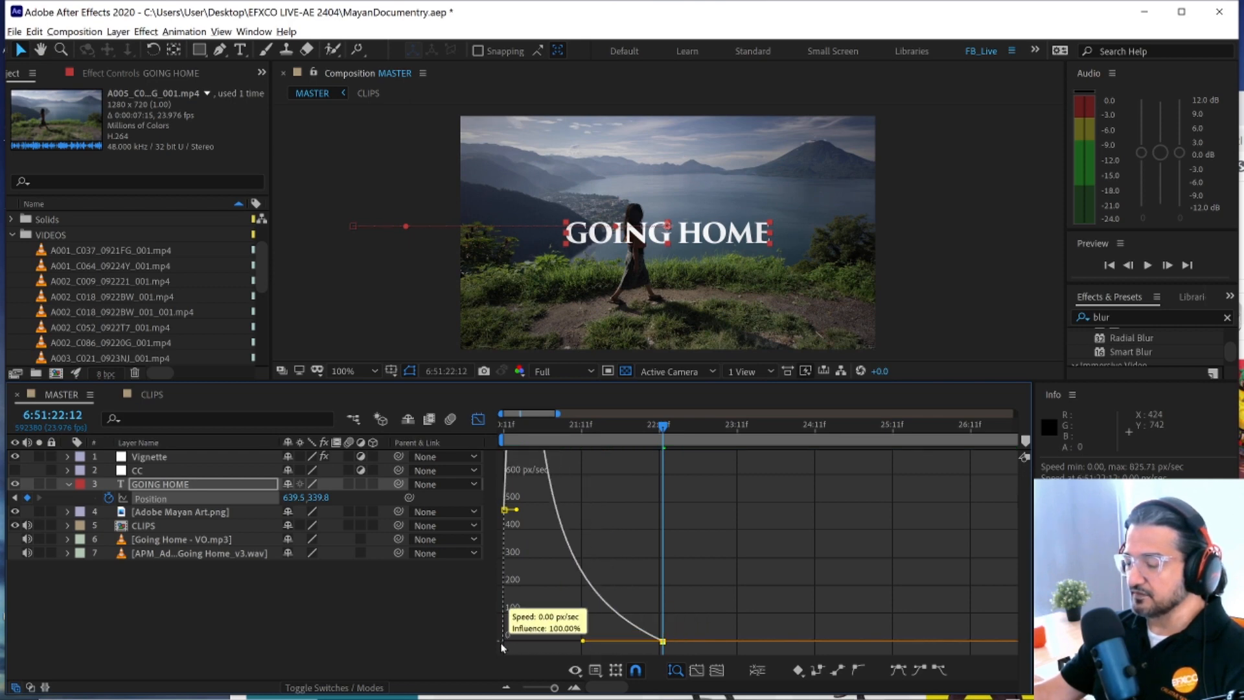
key(Home)
key(space)
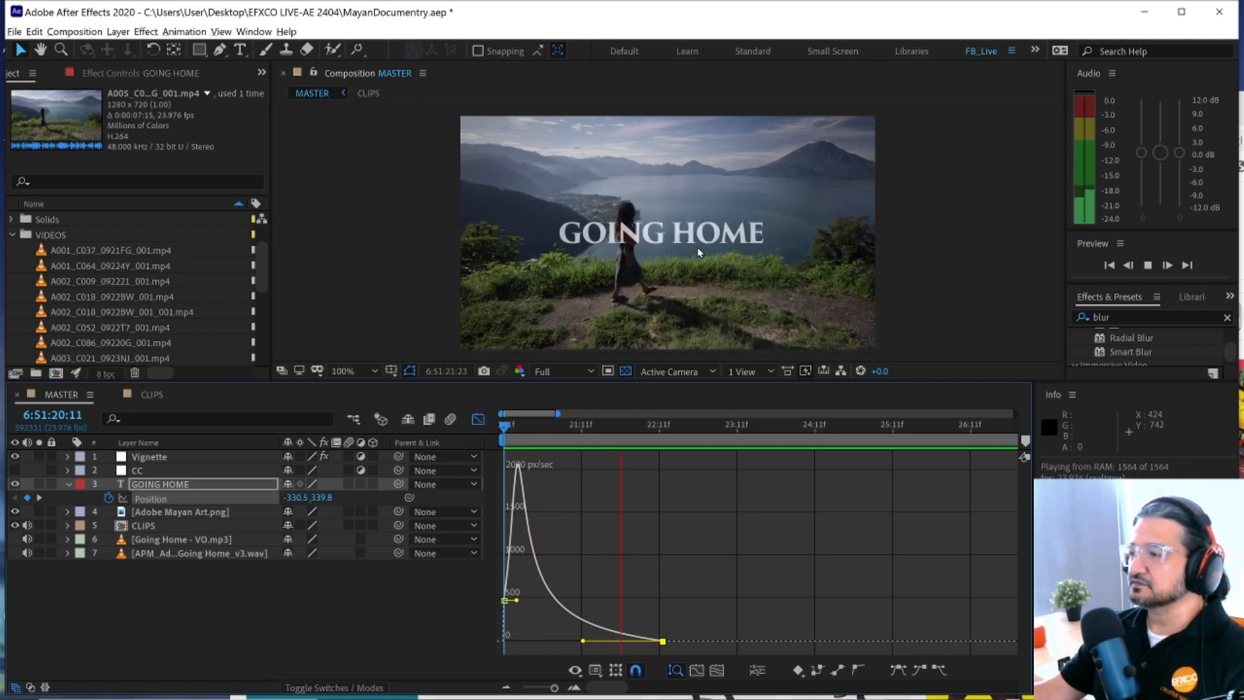
key(space)
- Leave the Graph Editor for the layer bar view and shrink the timeline area to give the composition view more height
click(477, 420)
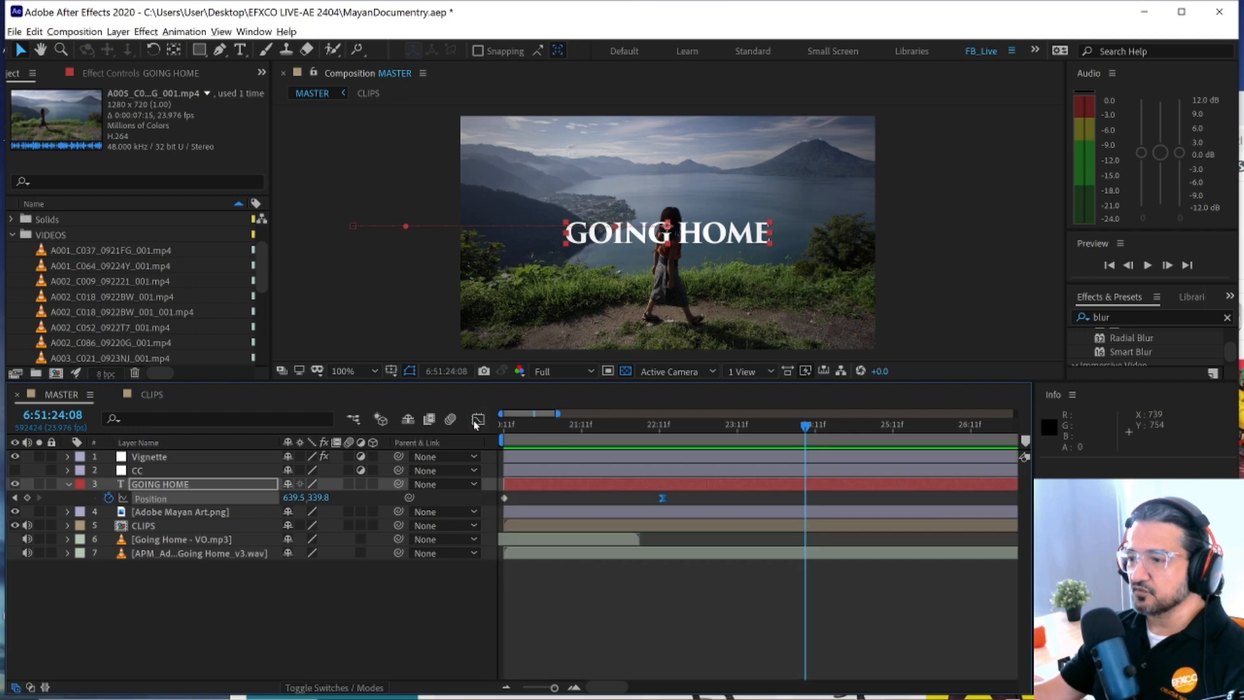
drag(377, 397, 375, 456)
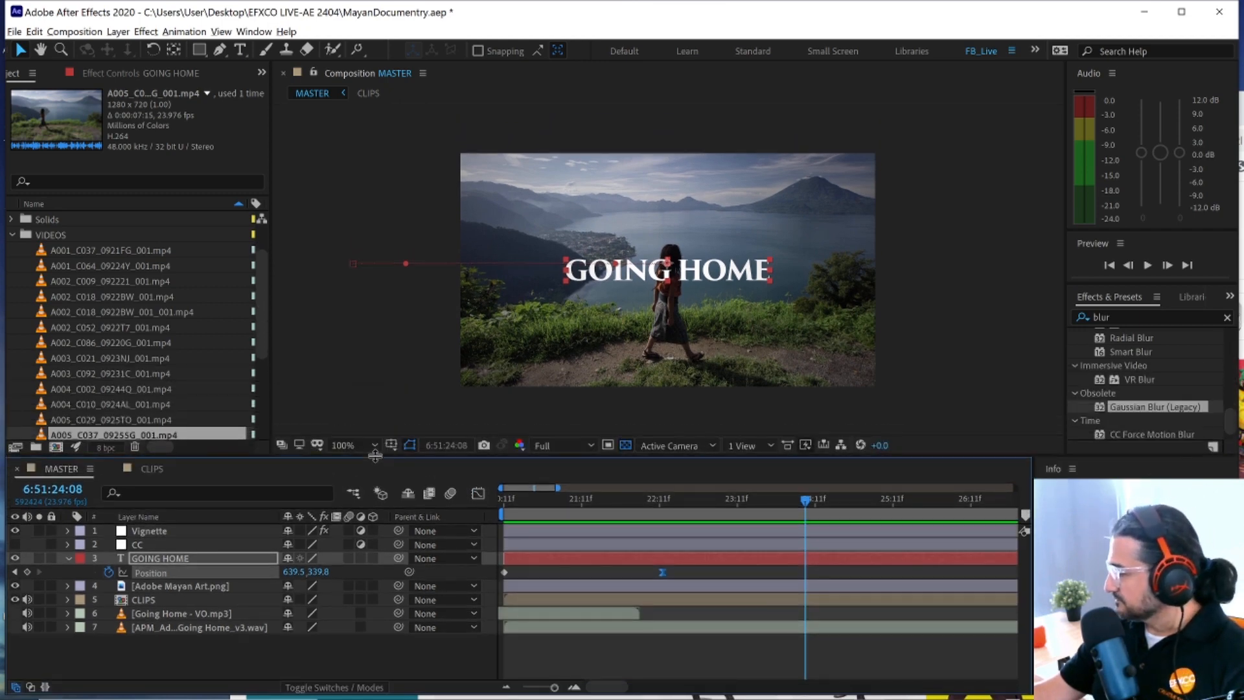
drag(375, 456, 373, 435)
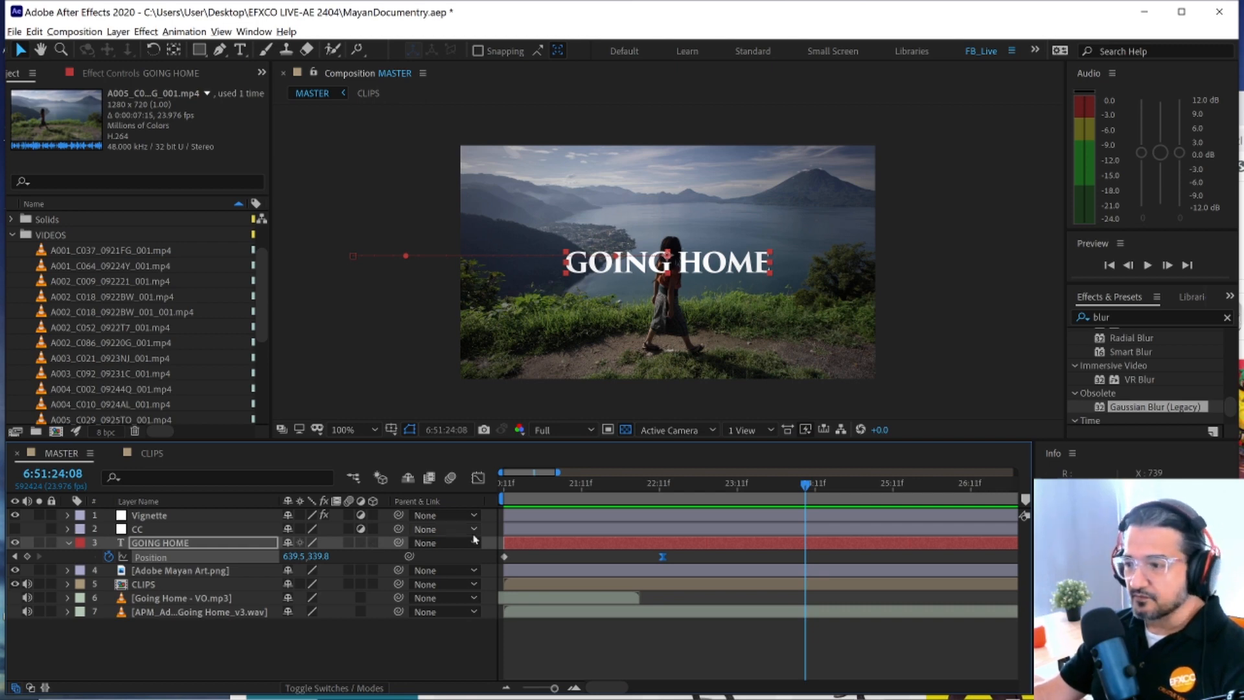
drag(1030, 595, 1028, 596)
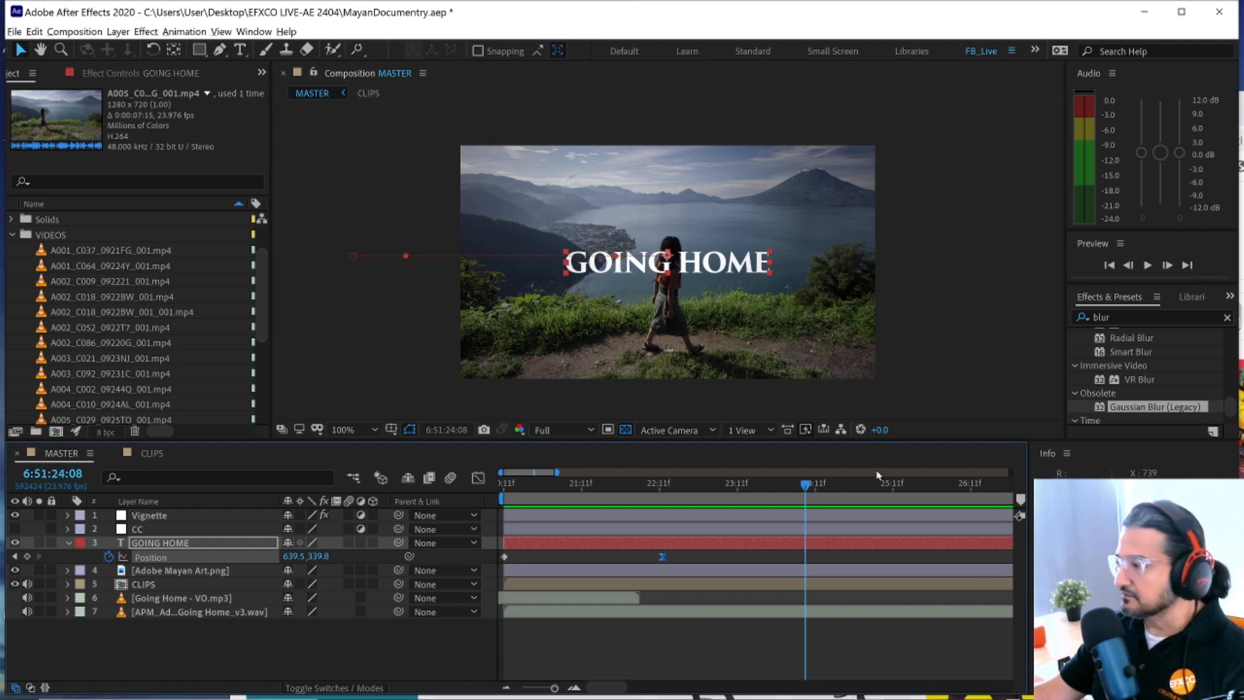
drag(869, 440, 869, 466)
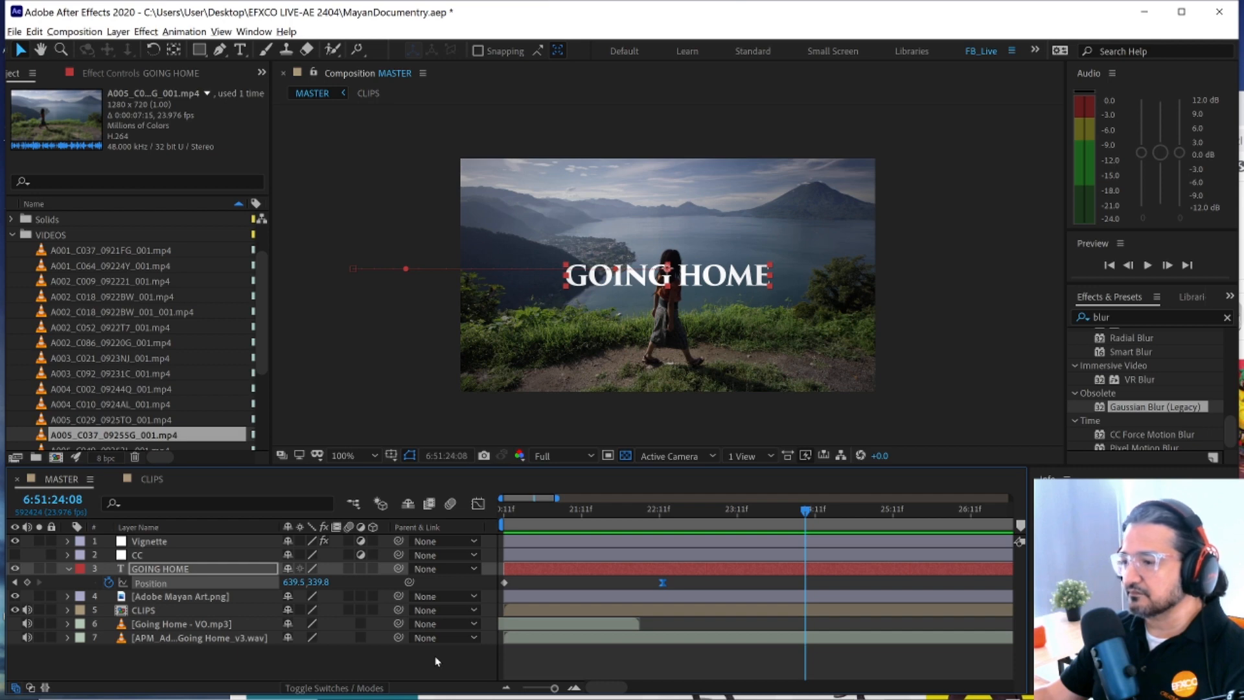
- Extend the visible time range to the composition's end, collapse the GOING HOME layer's properties, and leave no layer selected
drag(557, 498, 1011, 499)
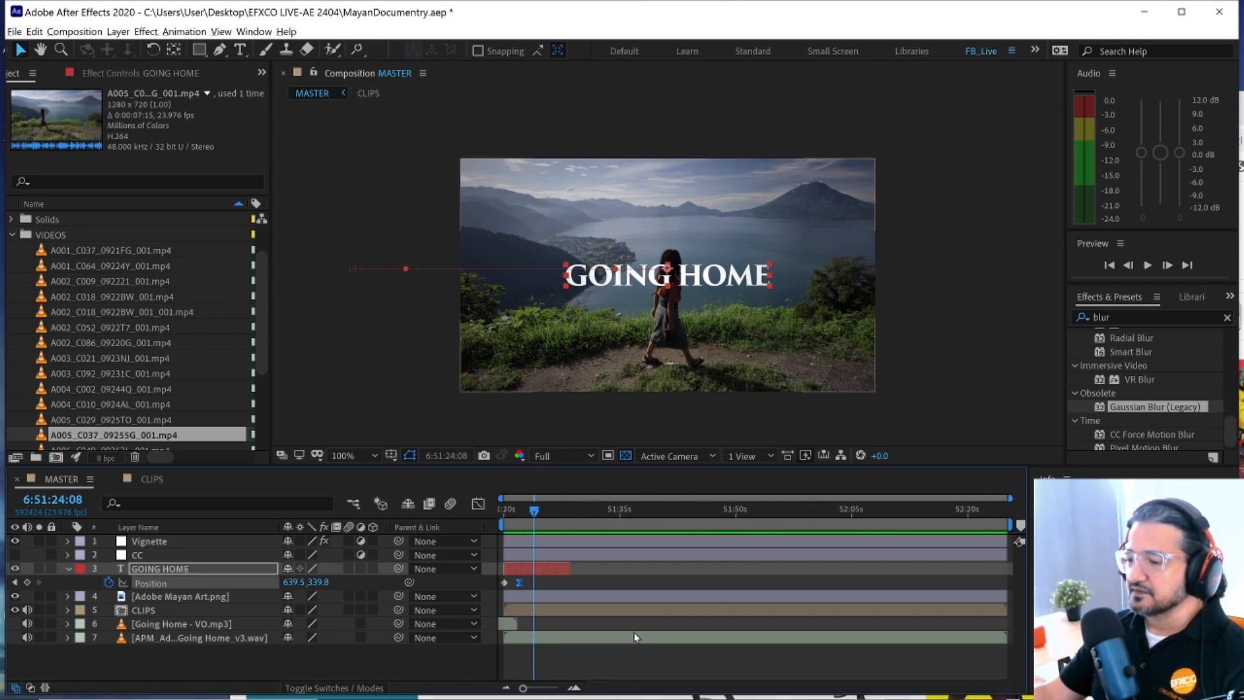
click(69, 569)
click(215, 651)
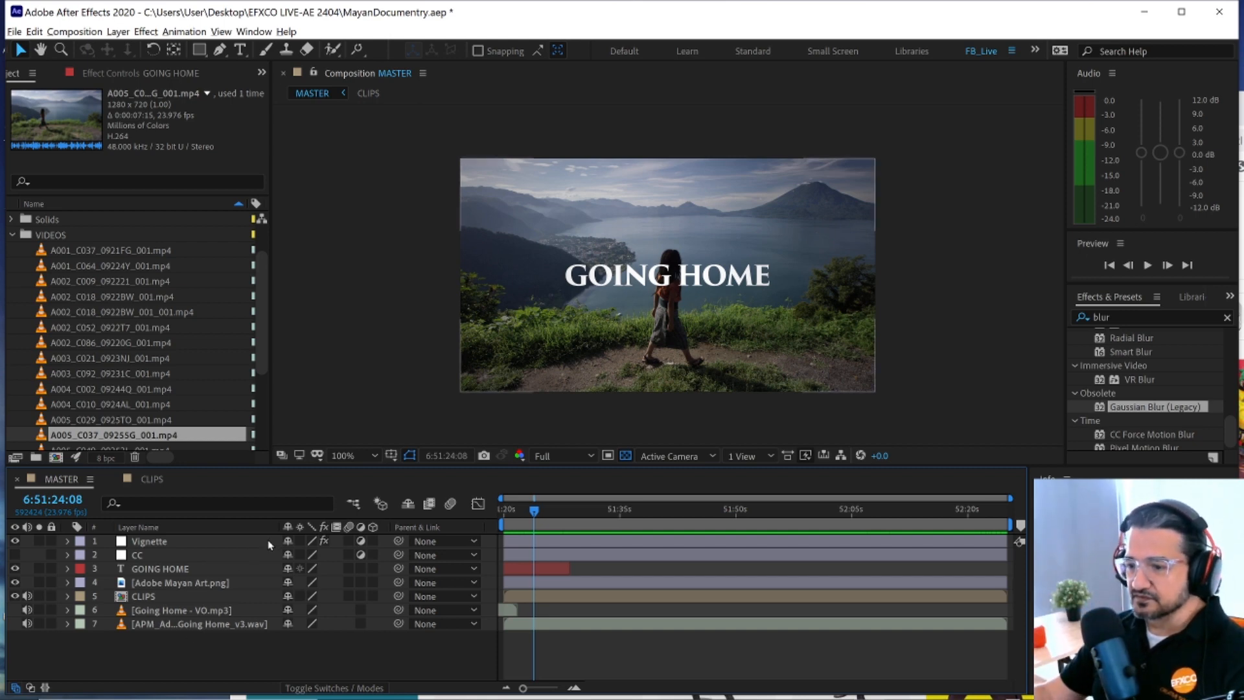
- Narrow the Layer Name column slightly and slide the Going Home - VO.mp3 layer later so that it ends at about 6:52:14
drag(277, 528, 267, 527)
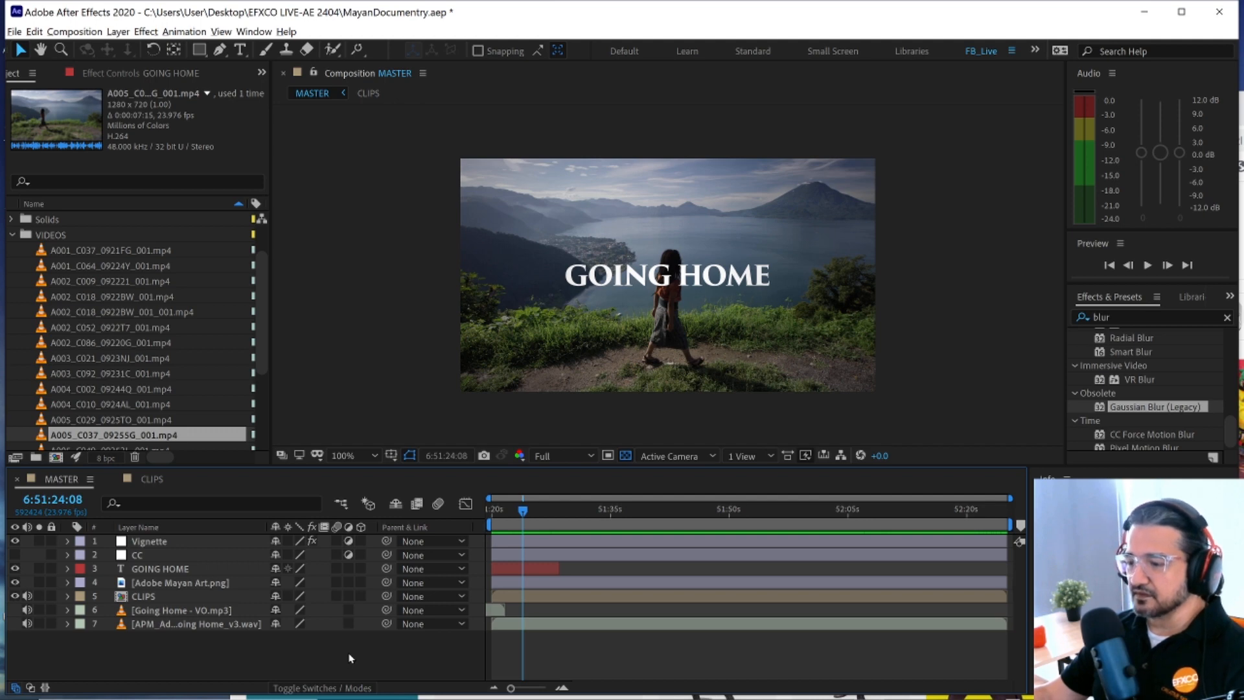
drag(504, 609, 849, 608)
drag(612, 611, 668, 613)
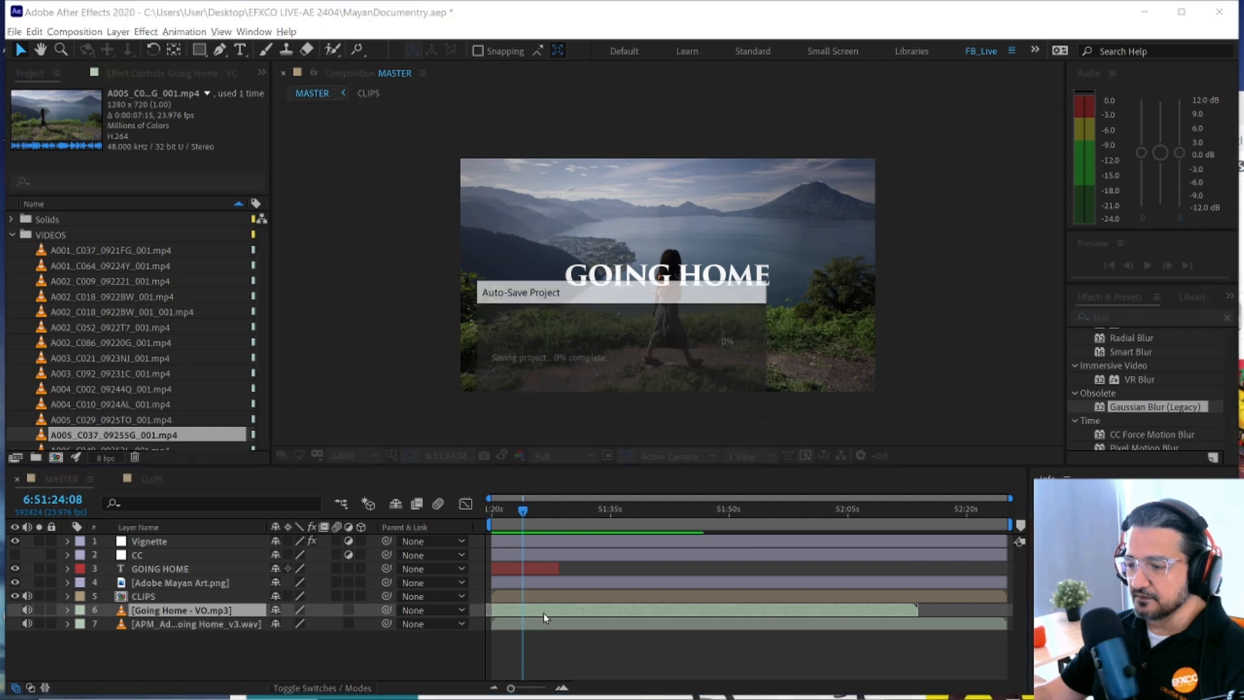
drag(543, 607, 544, 609)
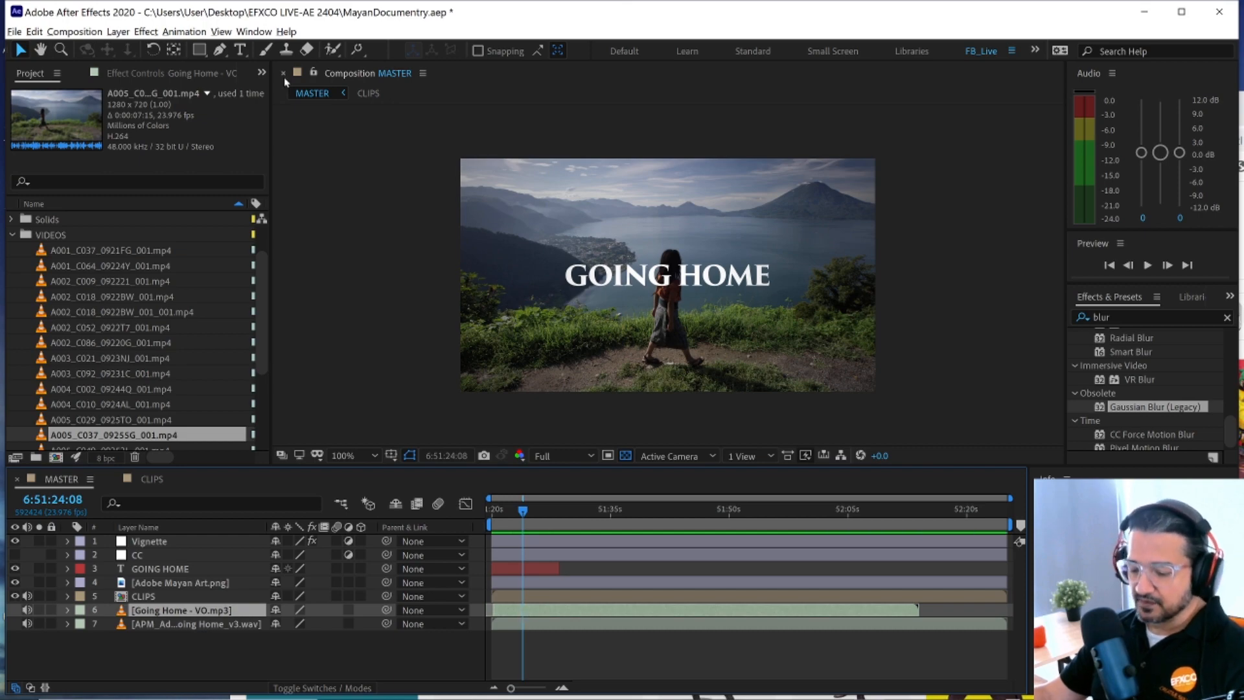
- Switch to Chrome and search Google for "adobe dimension" in a new tab
key(alt+Tab)
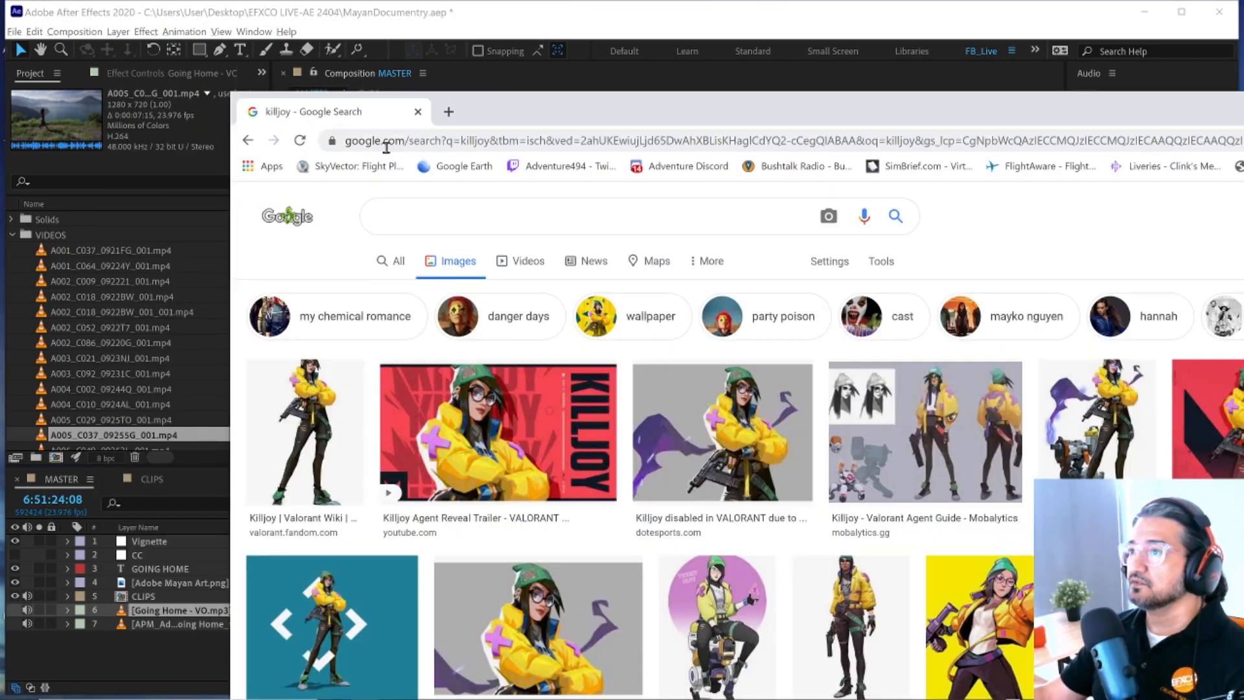
click(449, 114)
click(447, 136)
text(a)
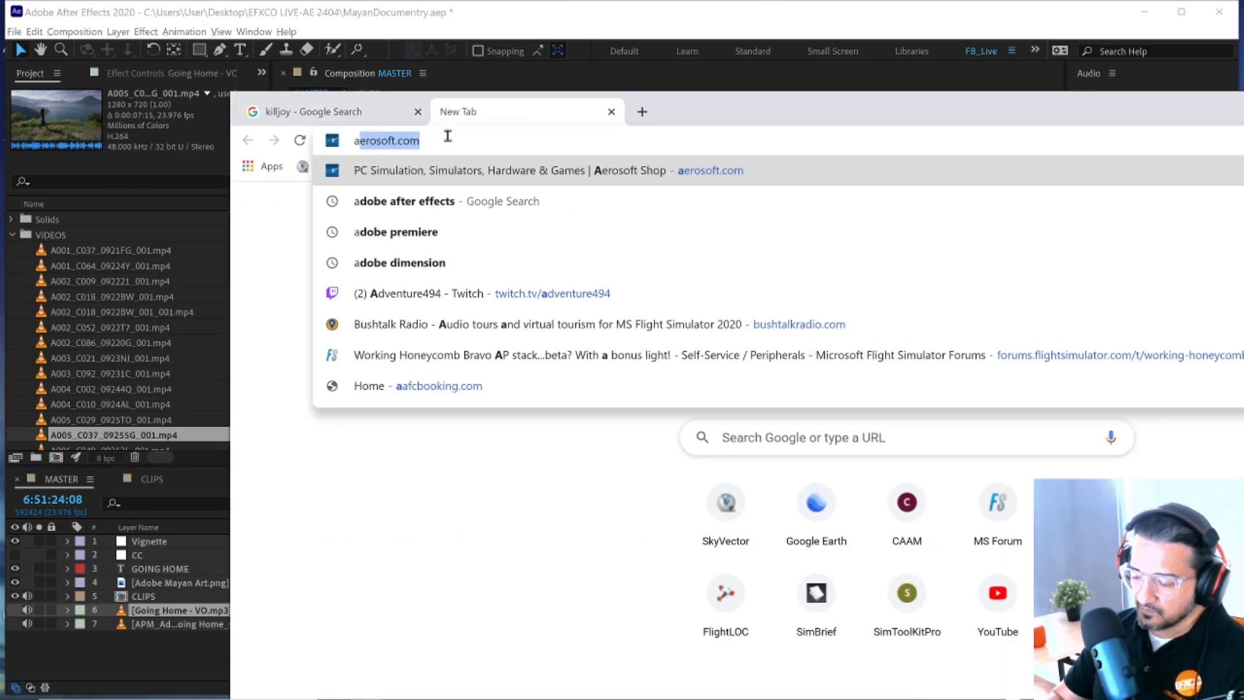
text(dobe dimension')
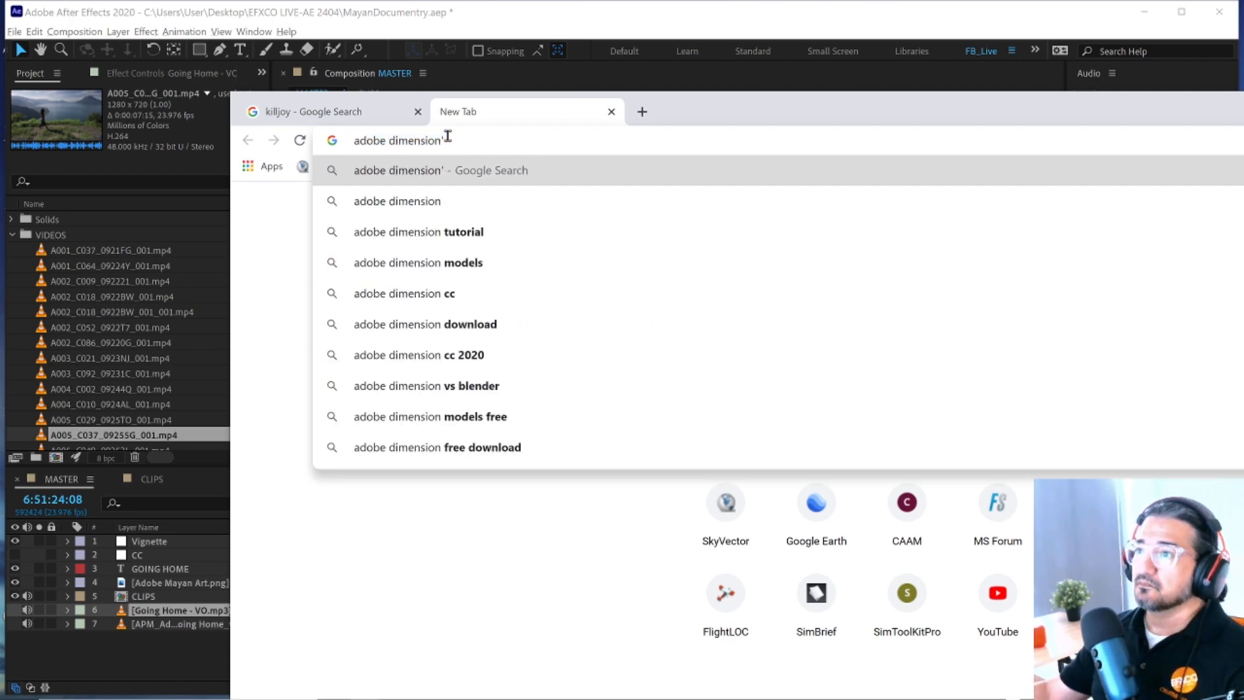
key(BackSpace)
key(Return)
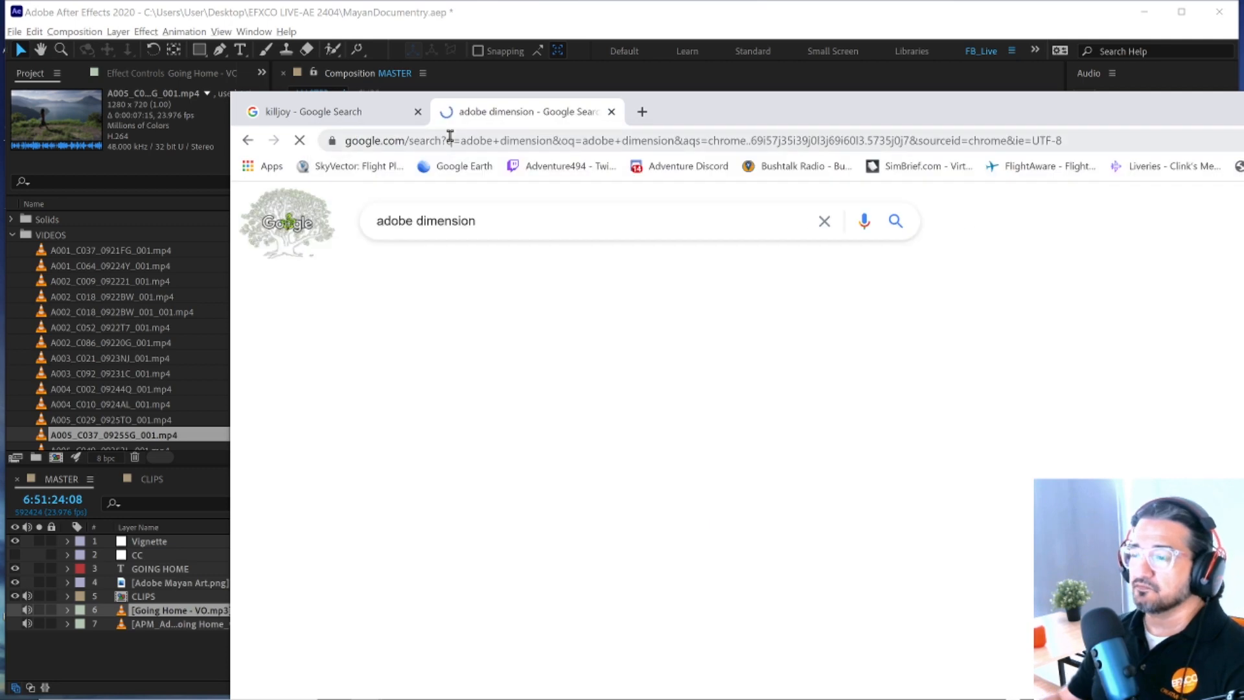
- Look through the search results, open Adobe's Dimension product page, and maximize the browser window
drag(707, 125, 602, 92)
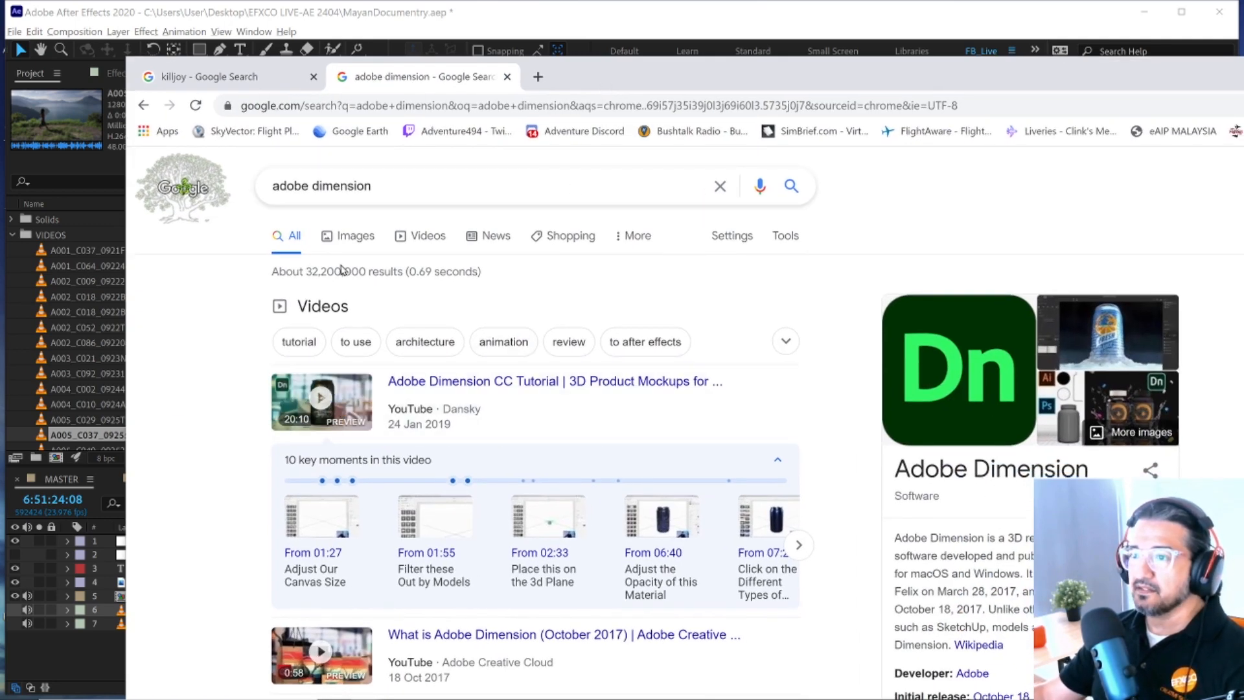
scroll(502, 392, down, 6)
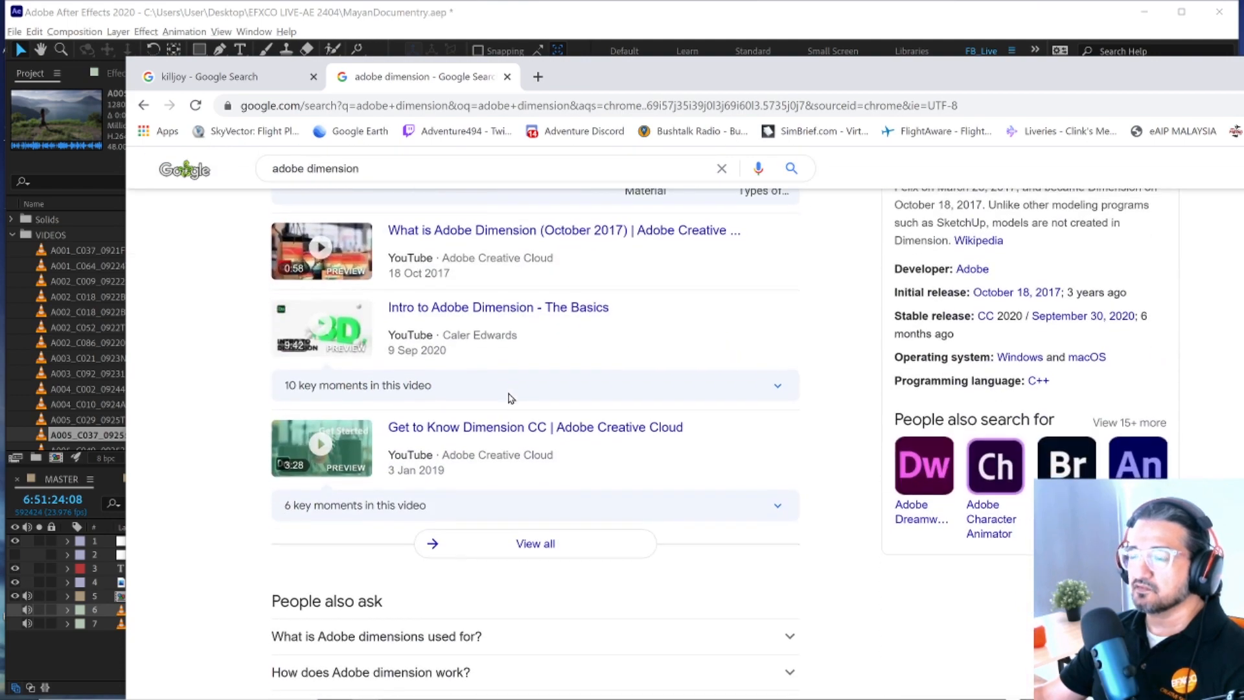
scroll(509, 398, up, 1)
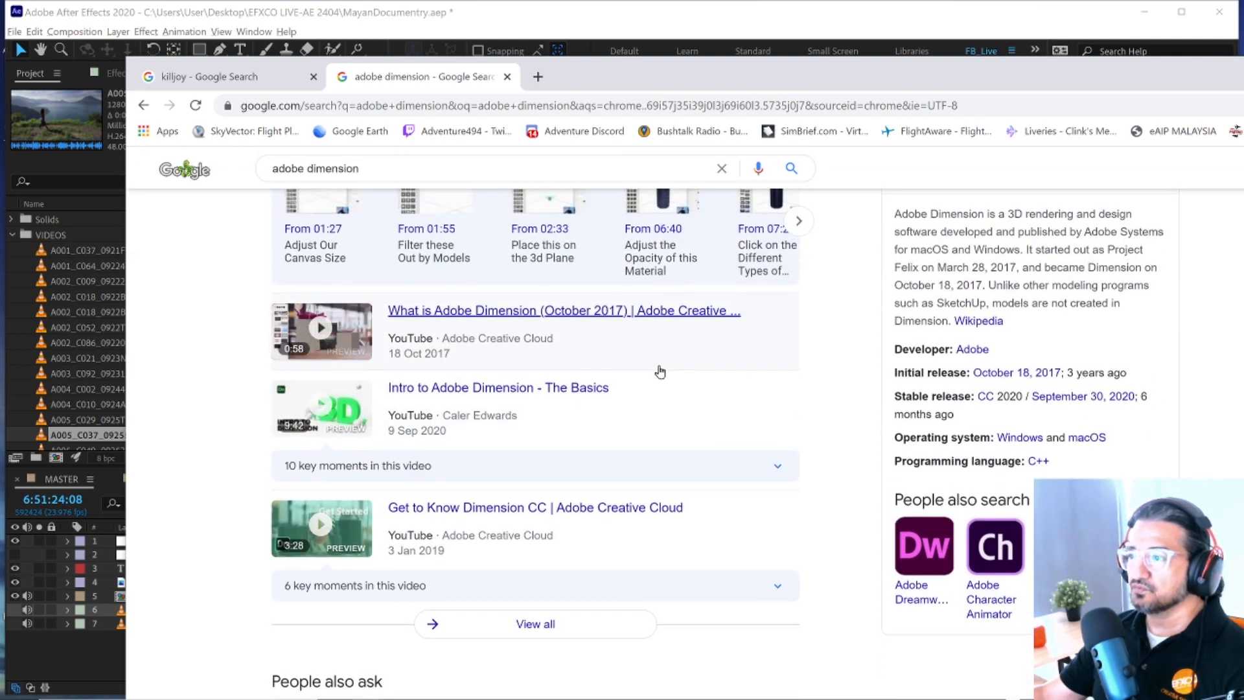
scroll(658, 370, down, 12)
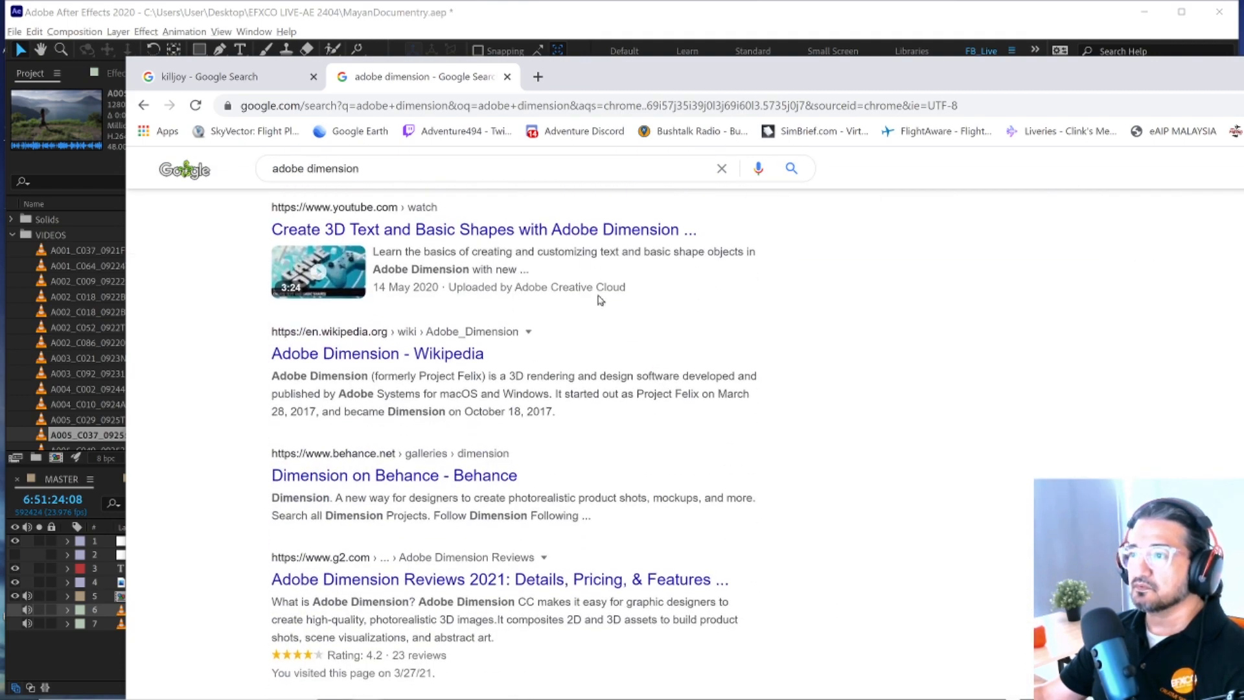
scroll(462, 246, up, 4)
click(457, 353)
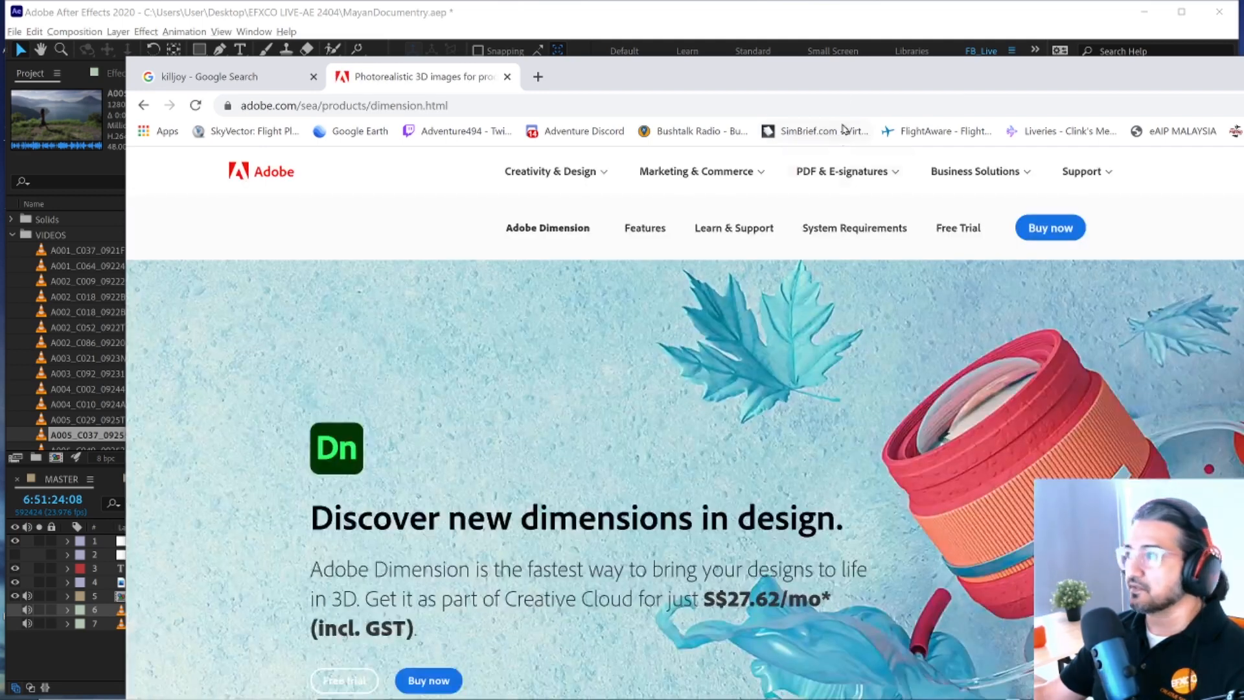
double_click(840, 77)
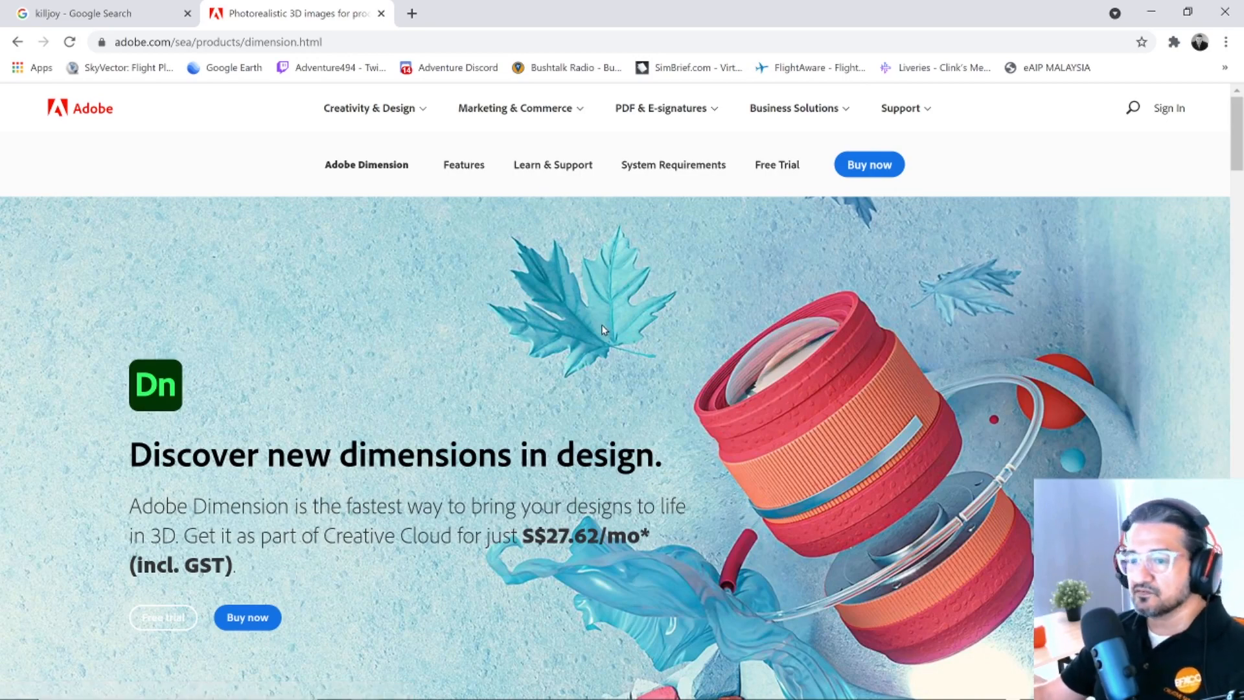
- Examine the Dimension page's 3D feature sections and its gallery of inspirational designs and tutorials
scroll(590, 373, down, 8)
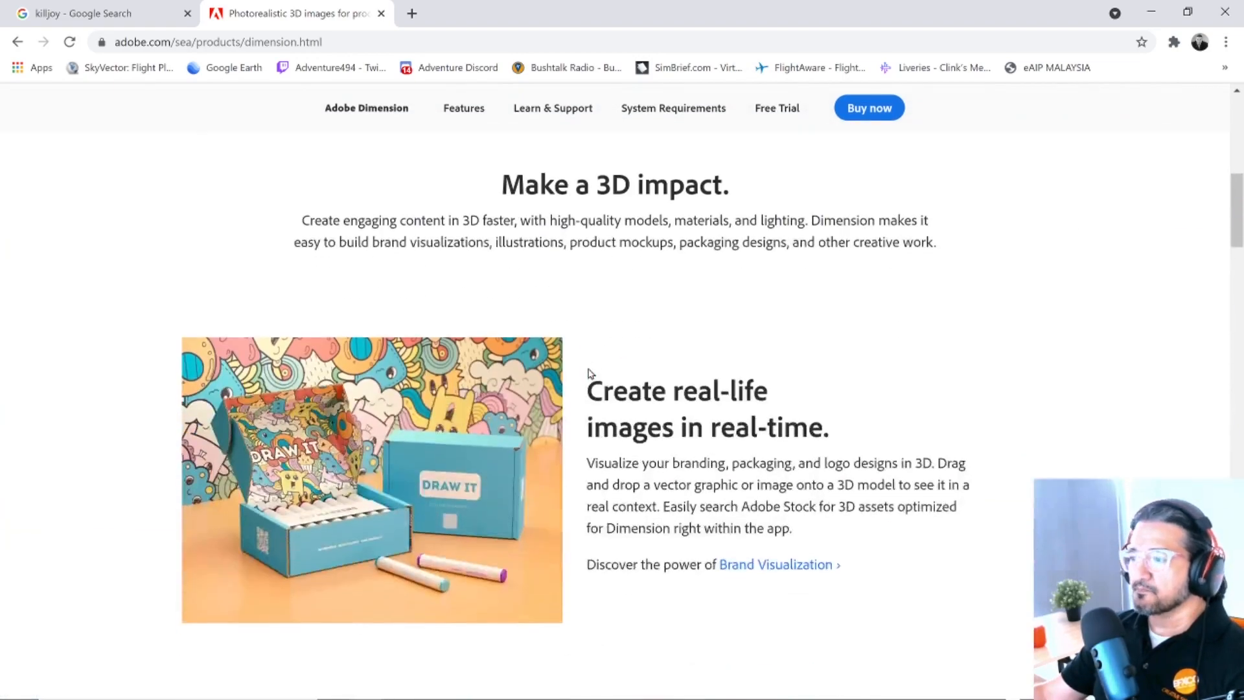
scroll(589, 373, down, 7)
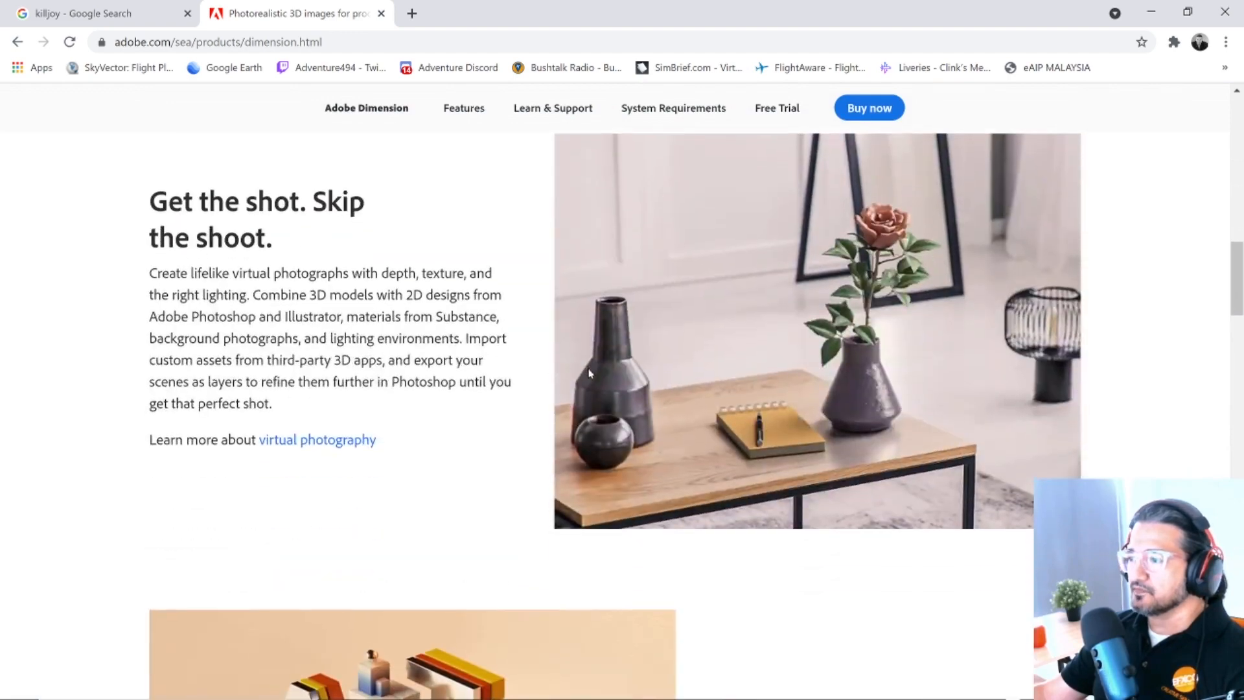
scroll(589, 373, down, 6)
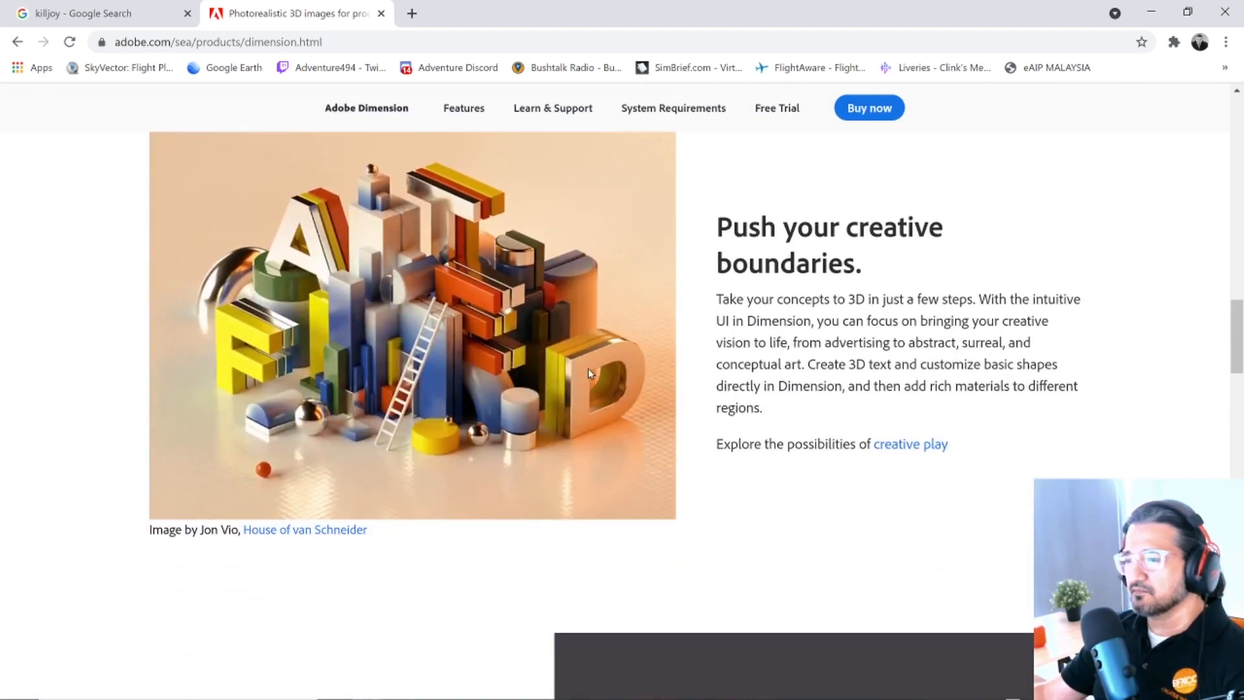
scroll(589, 373, down, 8)
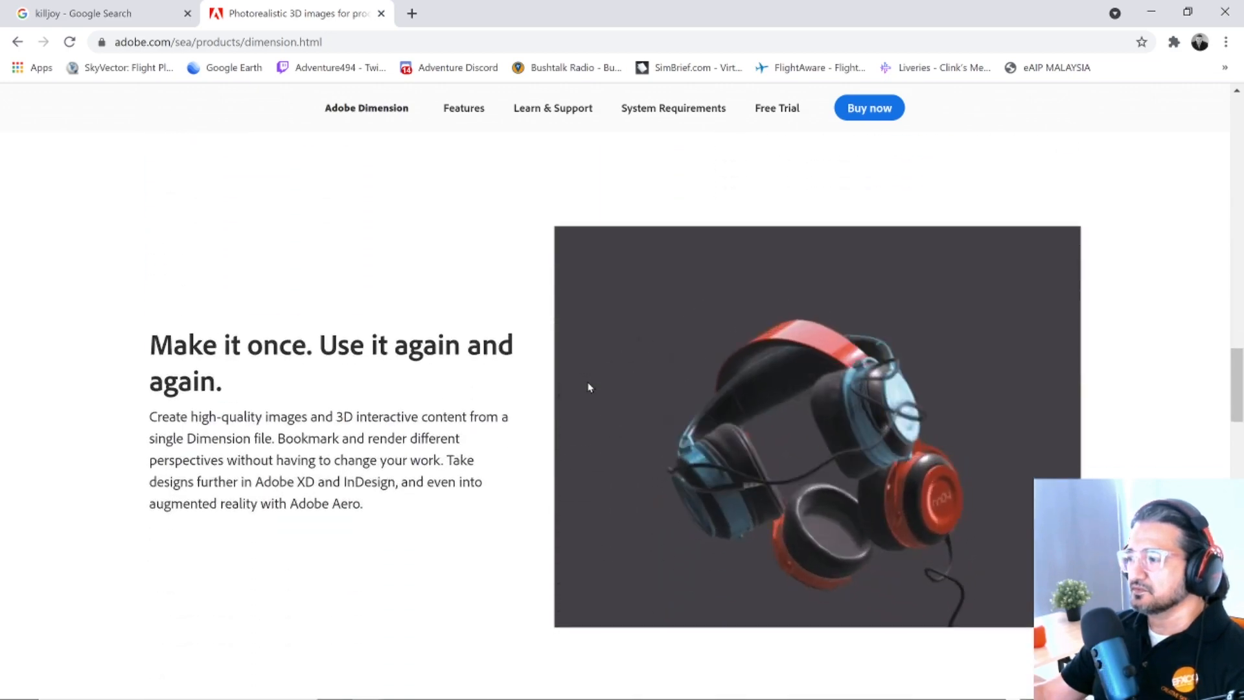
scroll(590, 386, up, 2)
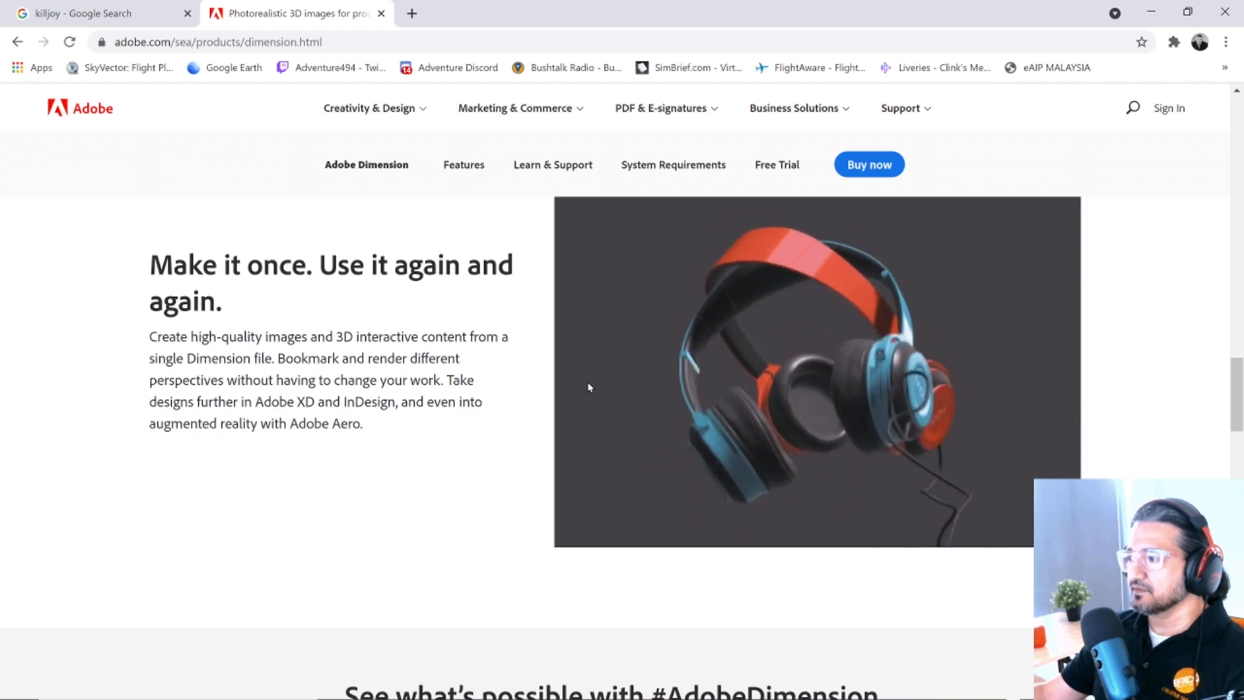
scroll(589, 387, down, 5)
scroll(590, 387, down, 4)
scroll(590, 386, up, 2)
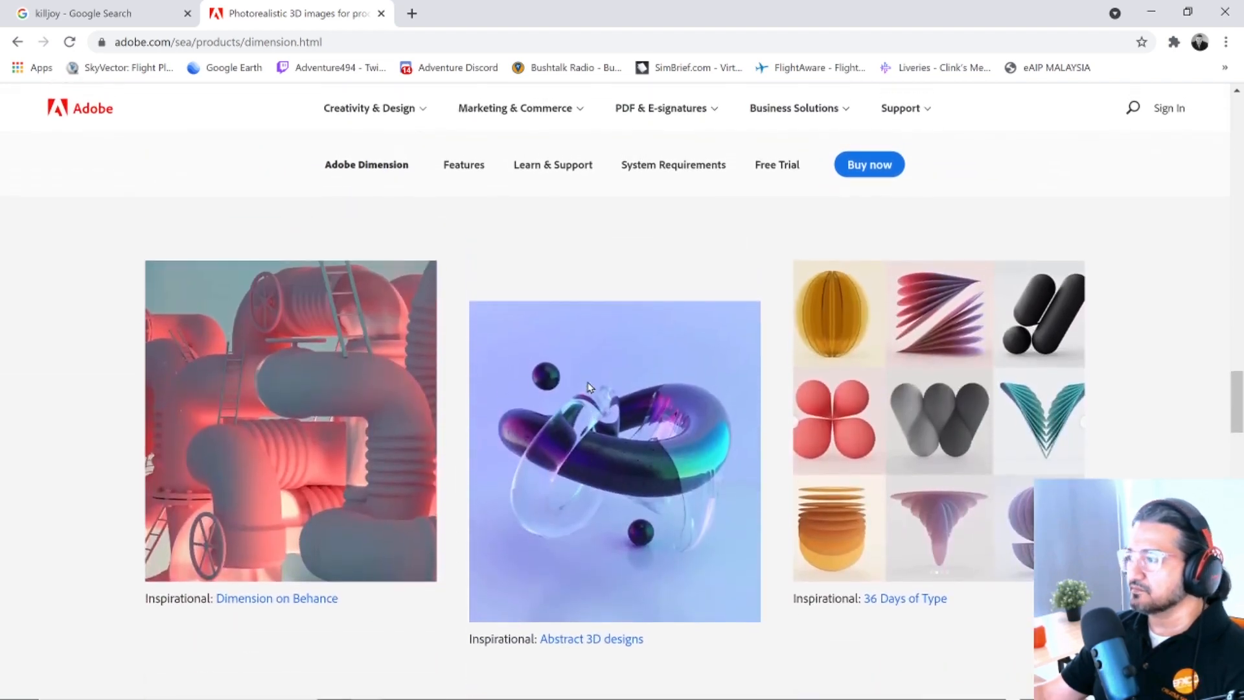
scroll(590, 387, down, 2)
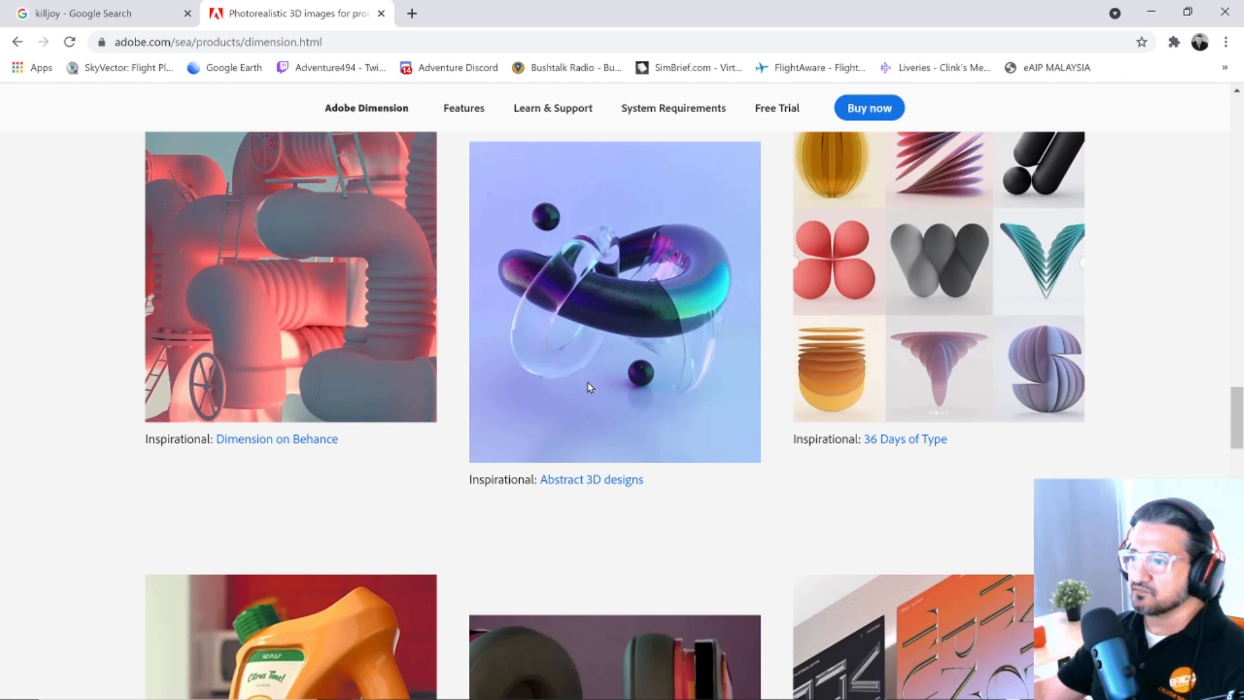
scroll(590, 387, down, 5)
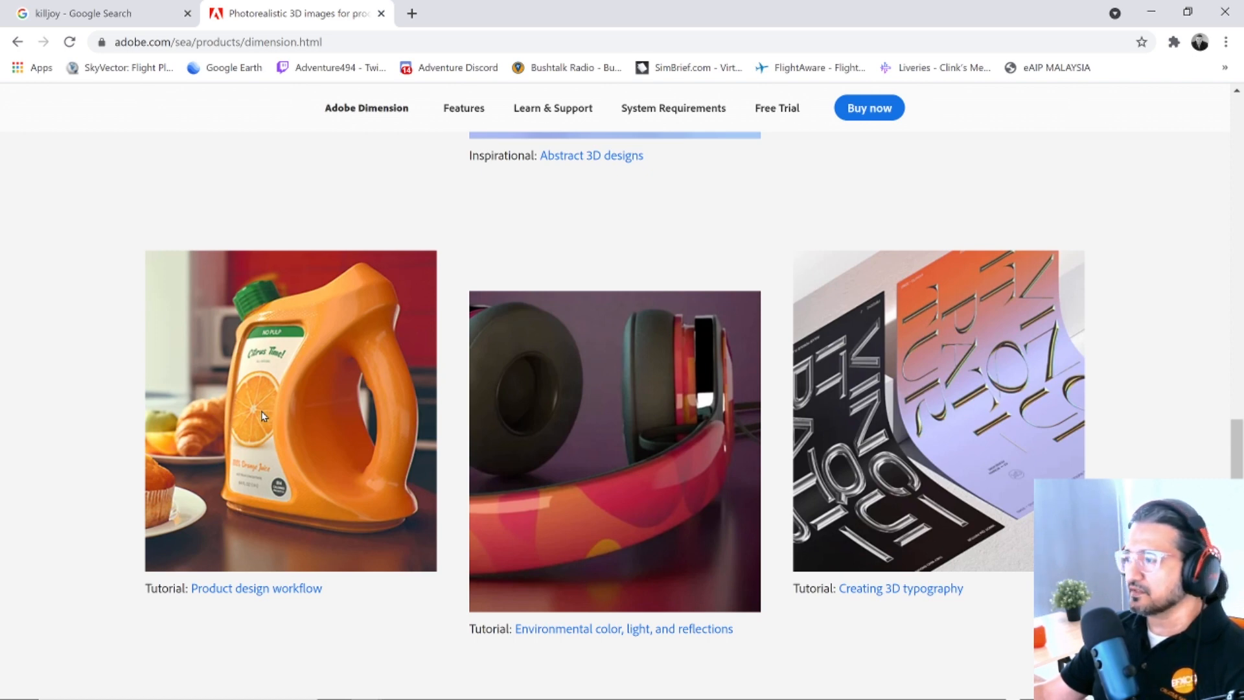
- Examine the new features, getting started and subscription plan sections further down the Dimension page
scroll(276, 406, down, 12)
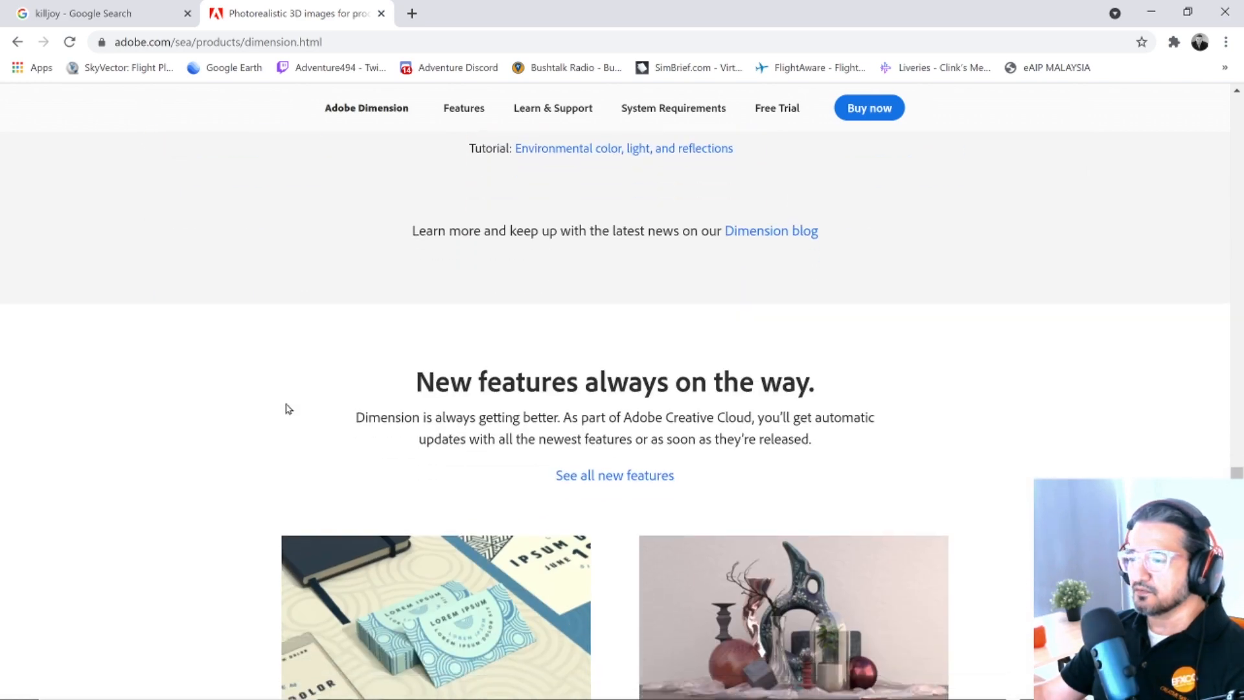
scroll(286, 406, down, 3)
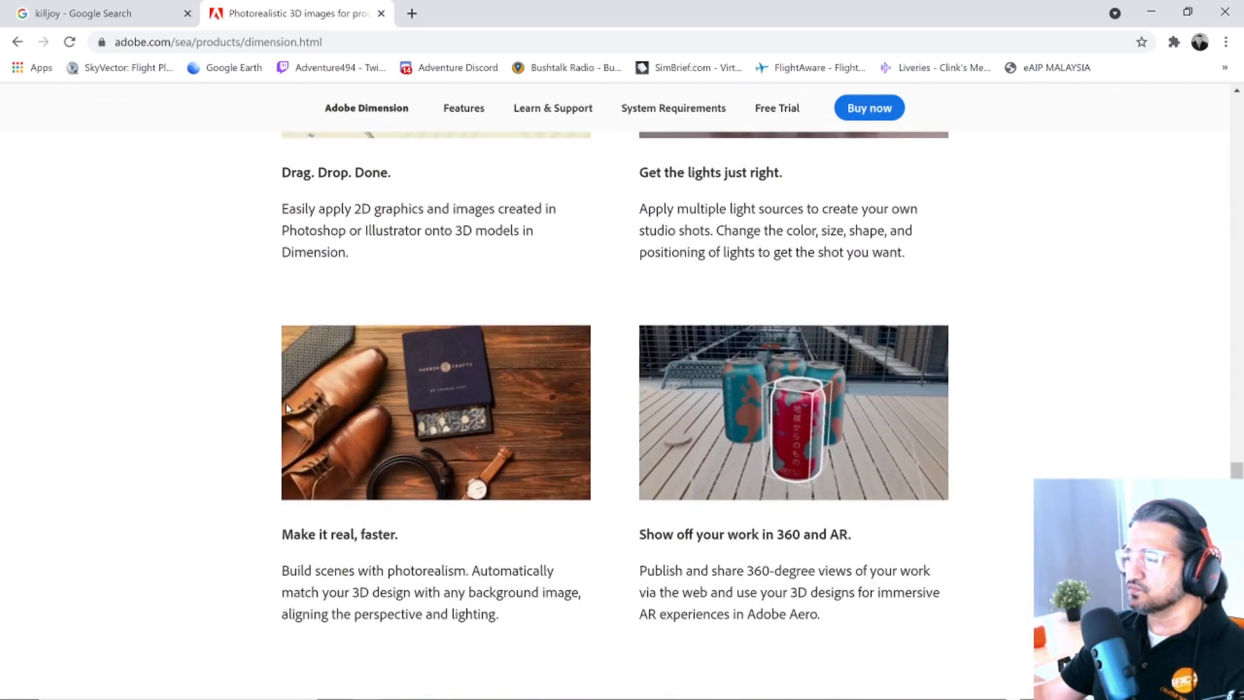
scroll(286, 407, down, 2)
scroll(286, 408, down, 5)
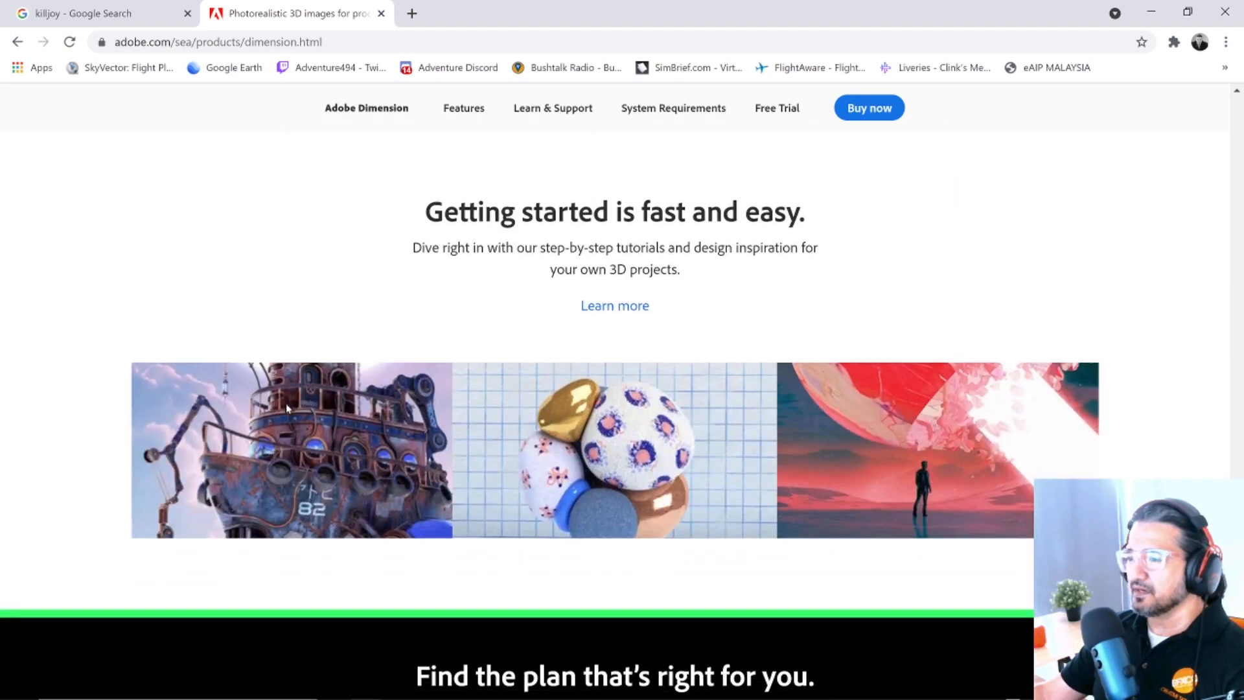
scroll(285, 407, down, 6)
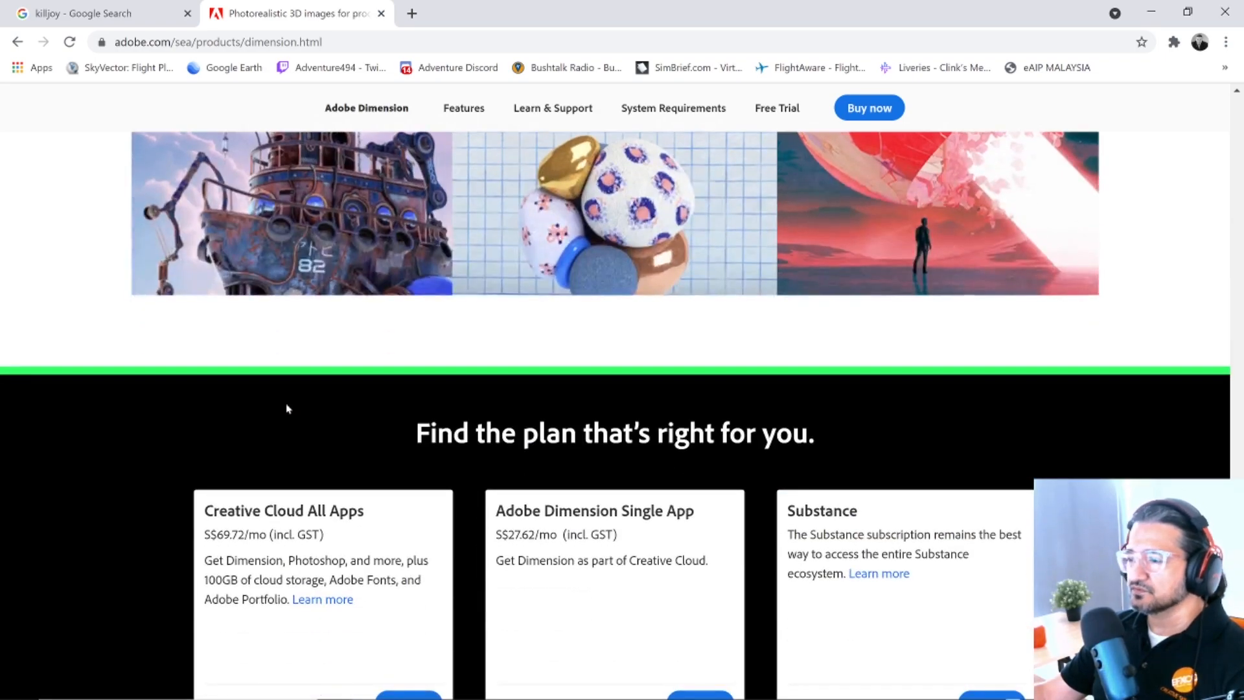
- Review the Dimension page's tutorial gallery and feature examples again on the way back up to its beginning
scroll(289, 409, up, 20)
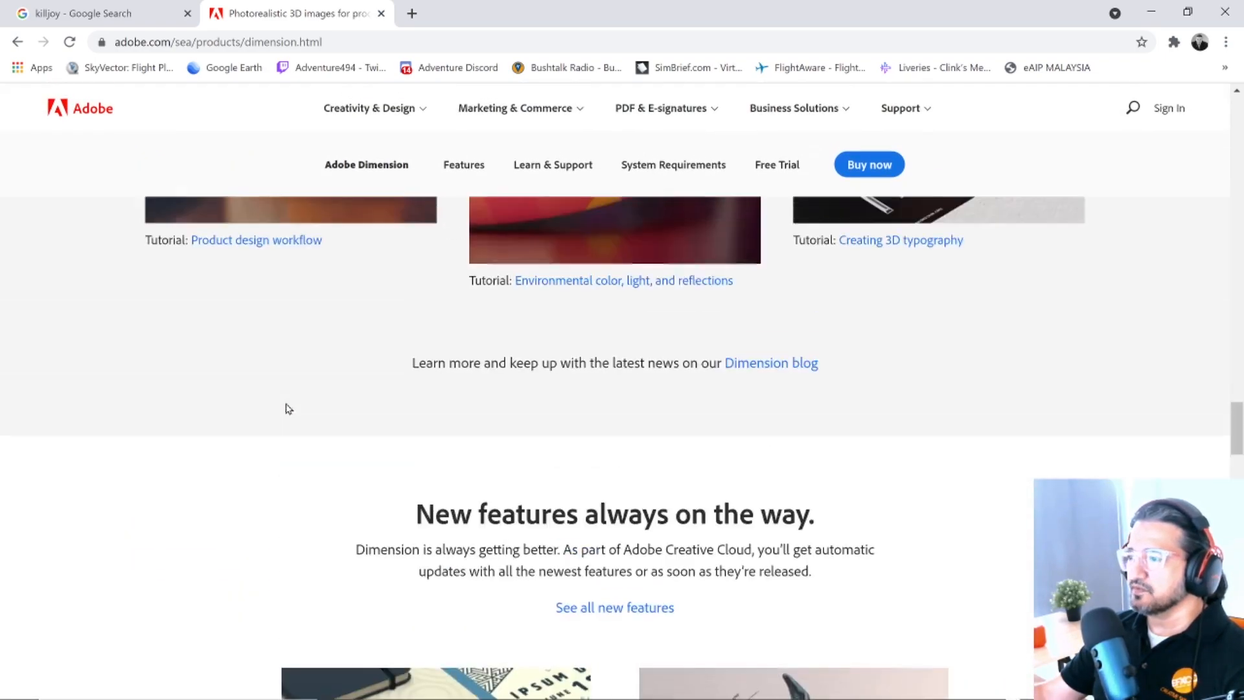
scroll(289, 408, down, 4)
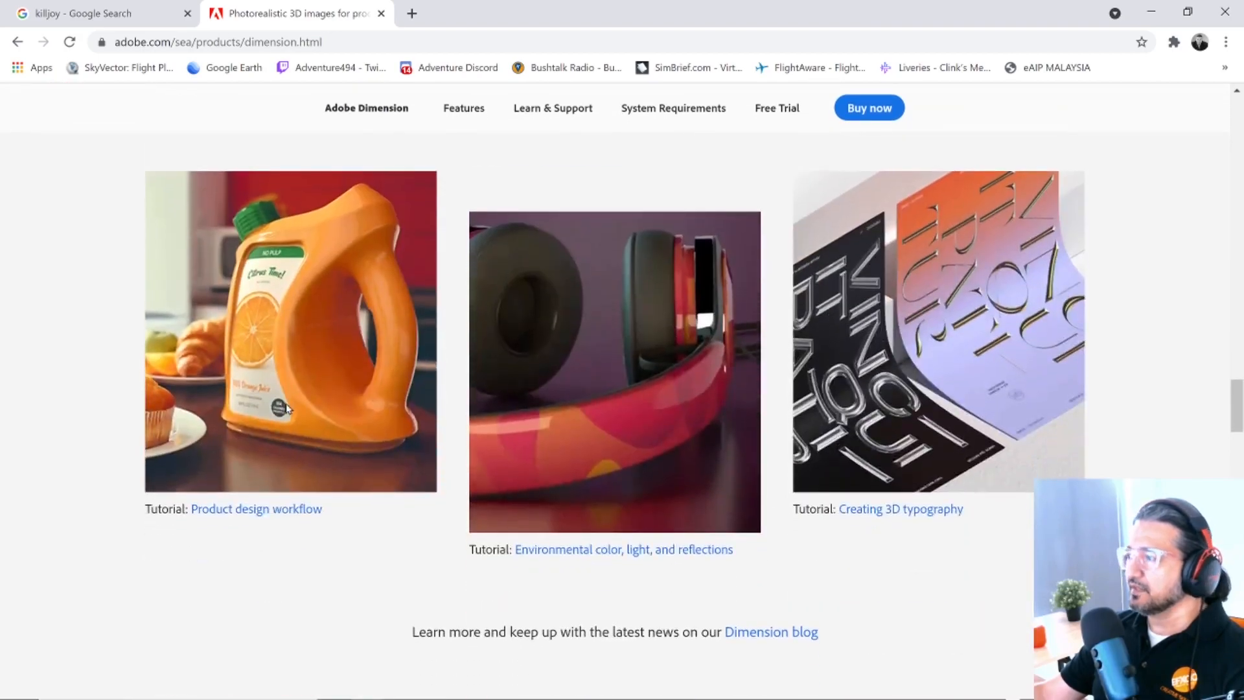
scroll(289, 408, up, 8)
scroll(289, 408, up, 10)
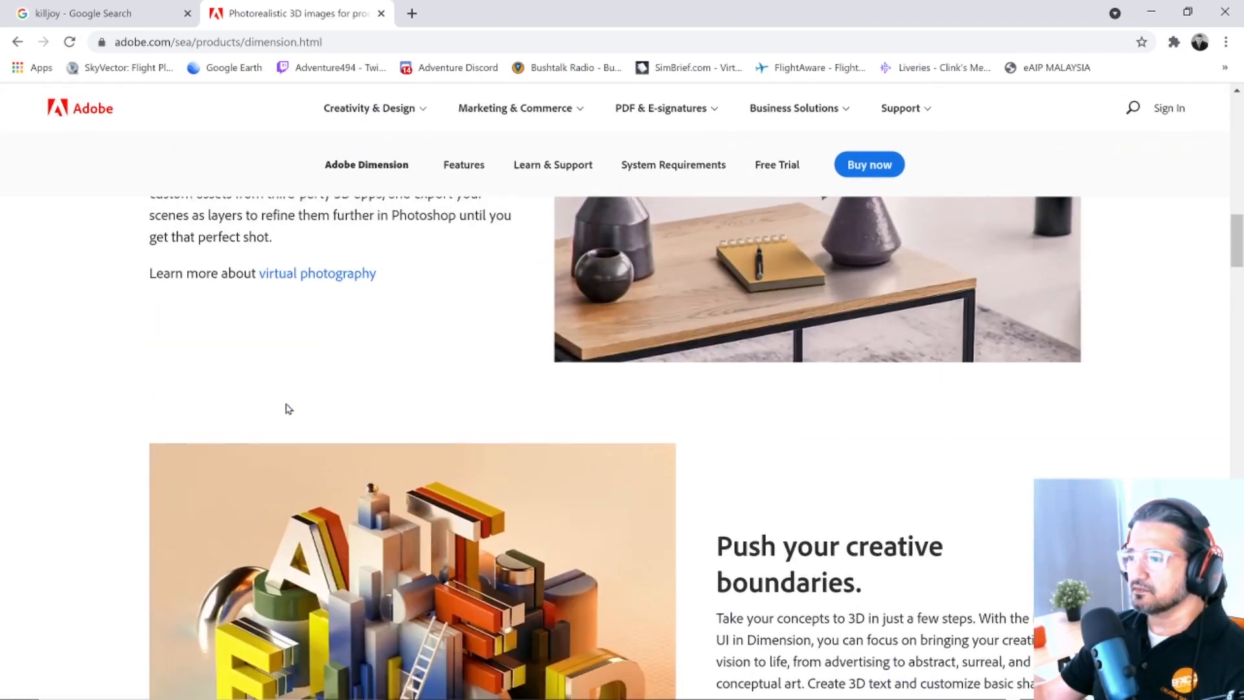
scroll(287, 408, up, 10)
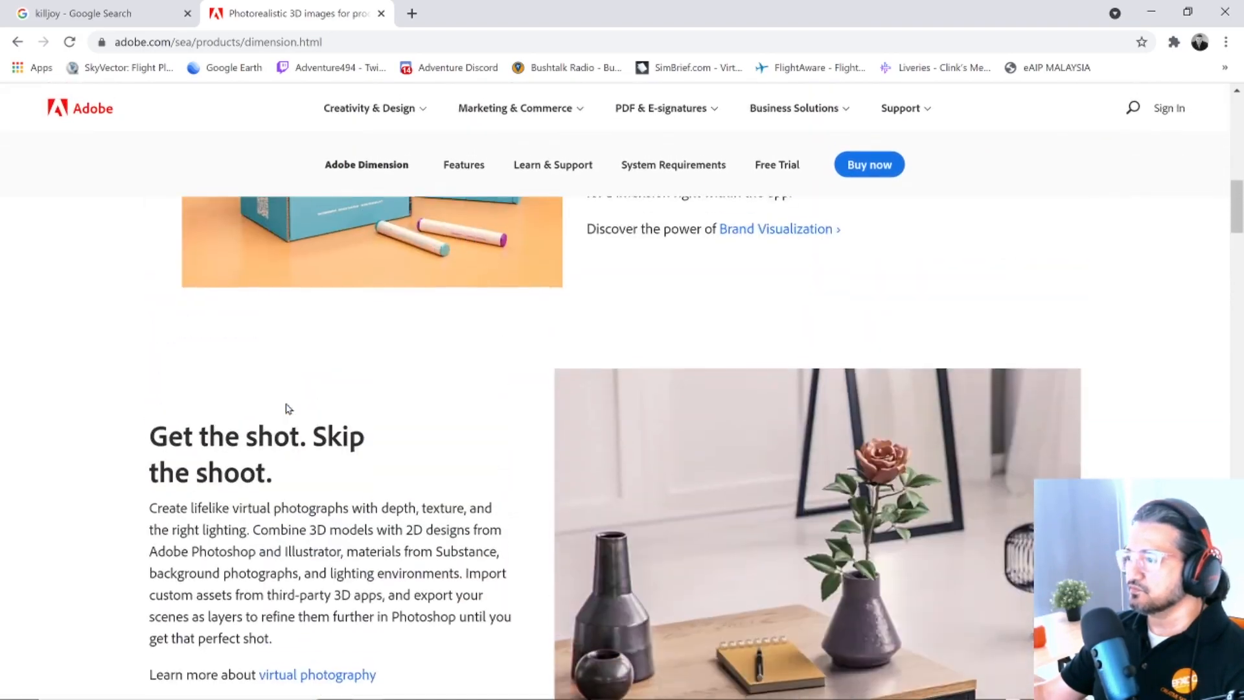
scroll(289, 408, up, 6)
scroll(289, 408, down, 4)
scroll(289, 408, up, 3)
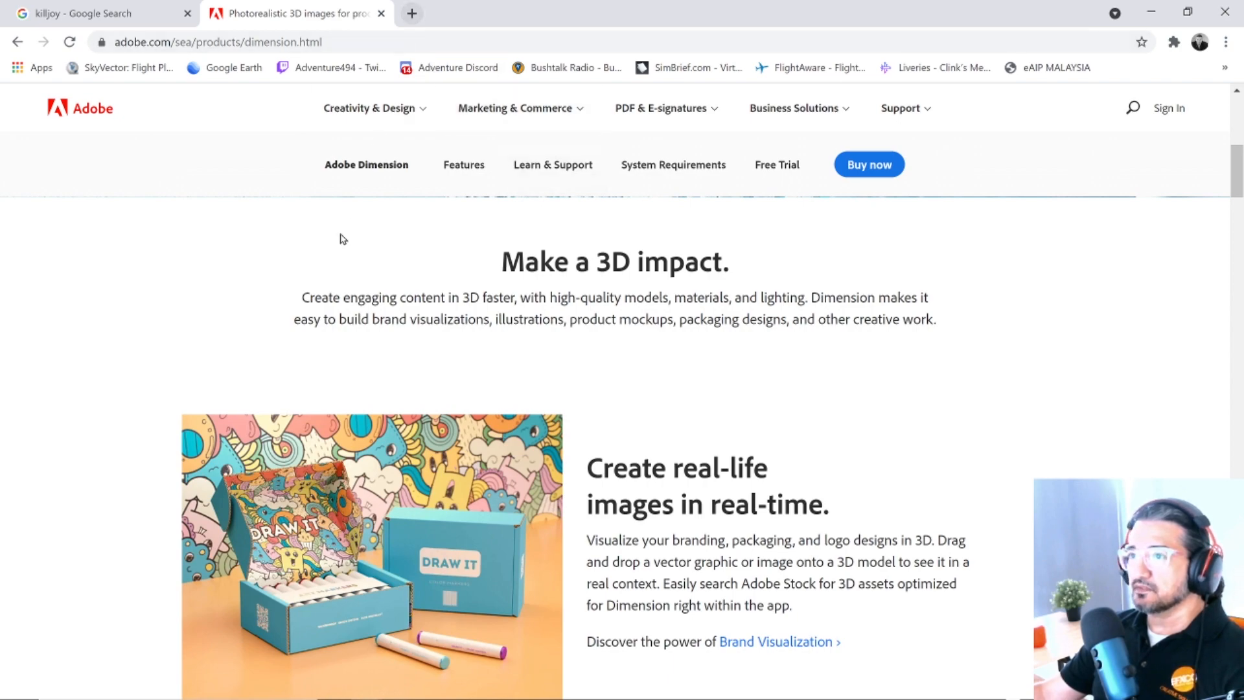
scroll(344, 232, up, 6)
- Return to the "adobe dimension" search results, show the image results, and browse the 3D mockup examples
key(alt+Left)
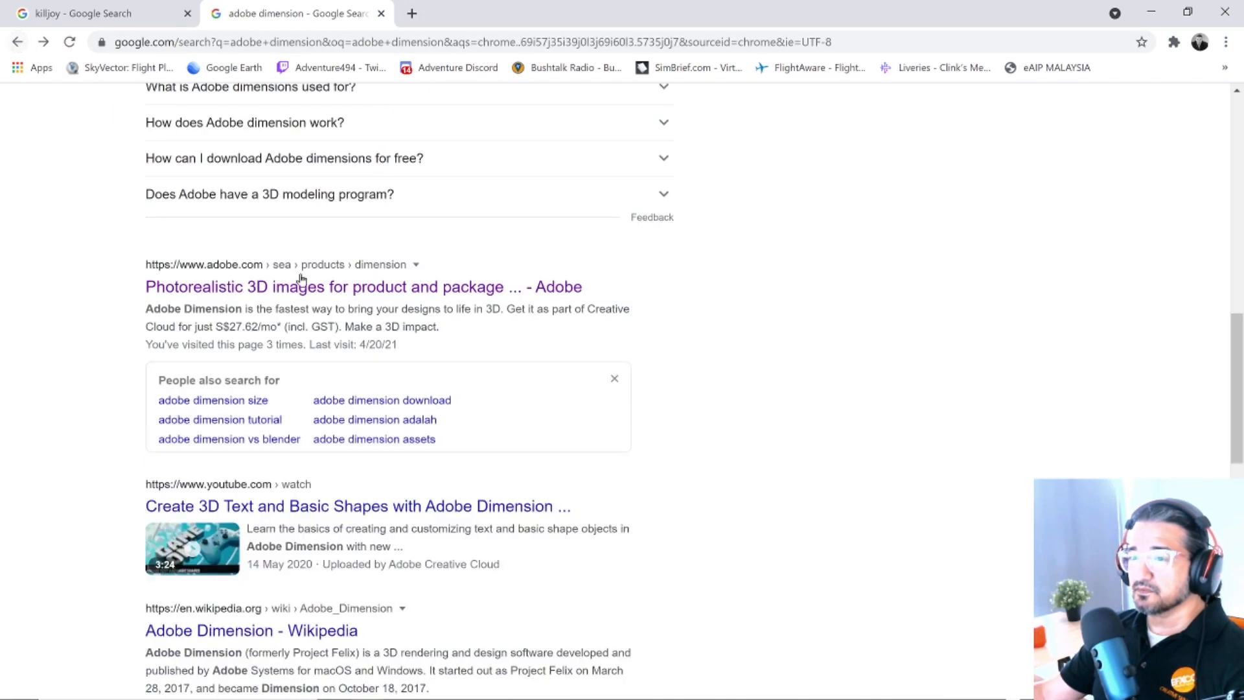
scroll(513, 334, up, 5)
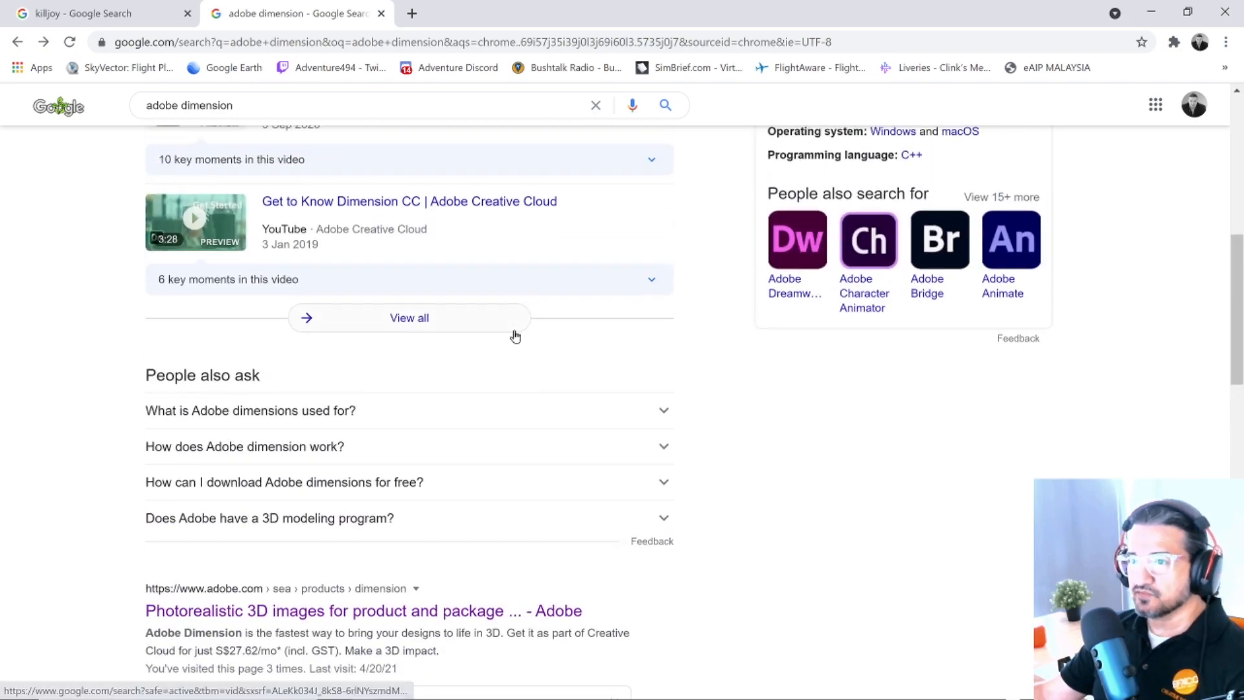
scroll(514, 336, up, 6)
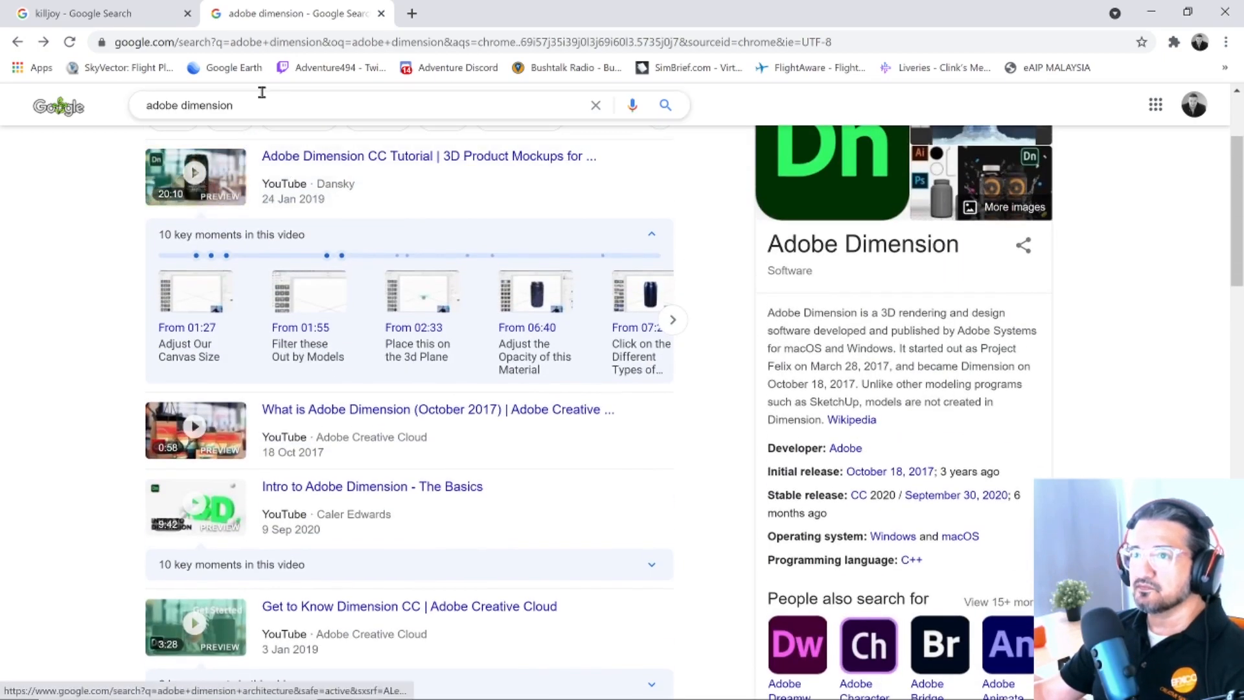
scroll(389, 236, up, 3)
click(236, 180)
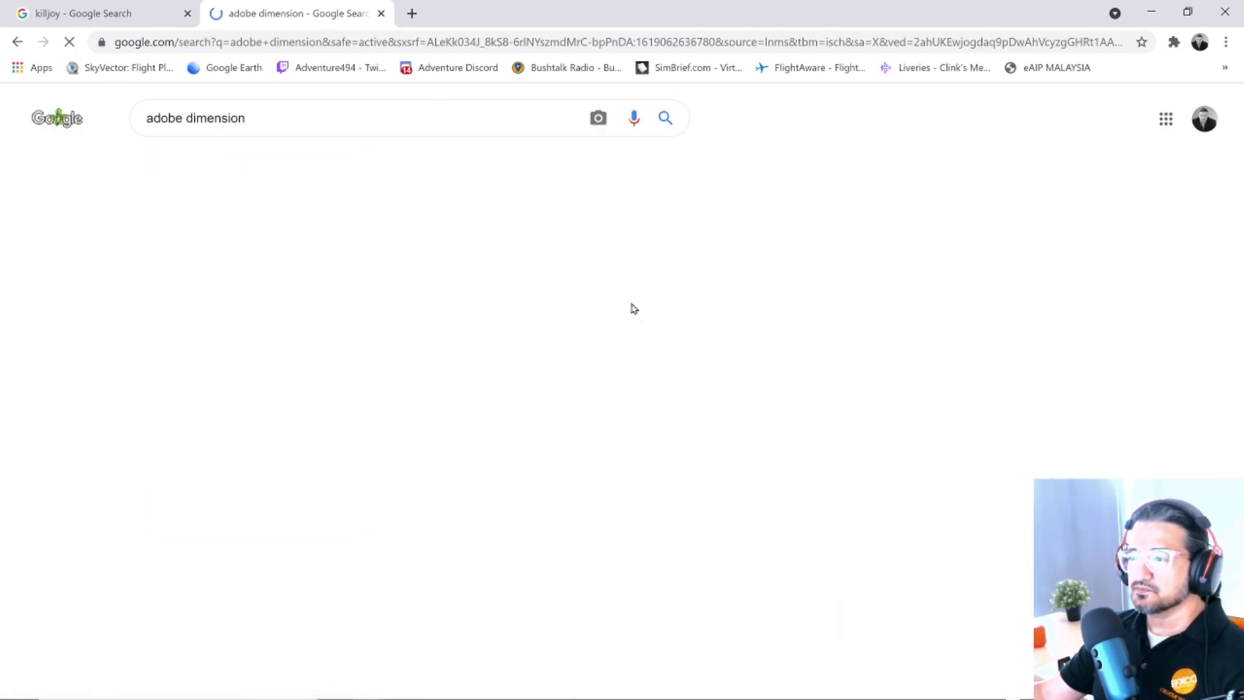
scroll(705, 340, down, 6)
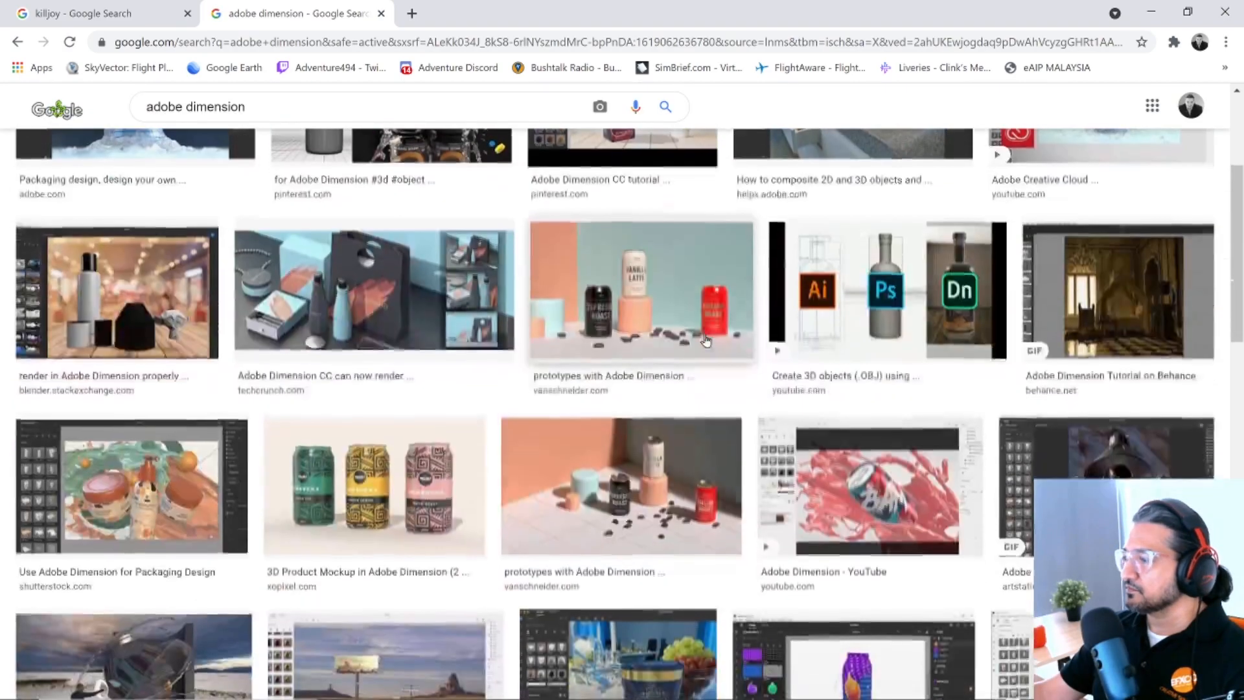
- Preview the "Adobe Dimension April 2020 Release" image and the related "Create 3D texts with Adobe Dimension" image, and browse its related images
scroll(706, 340, down, 7)
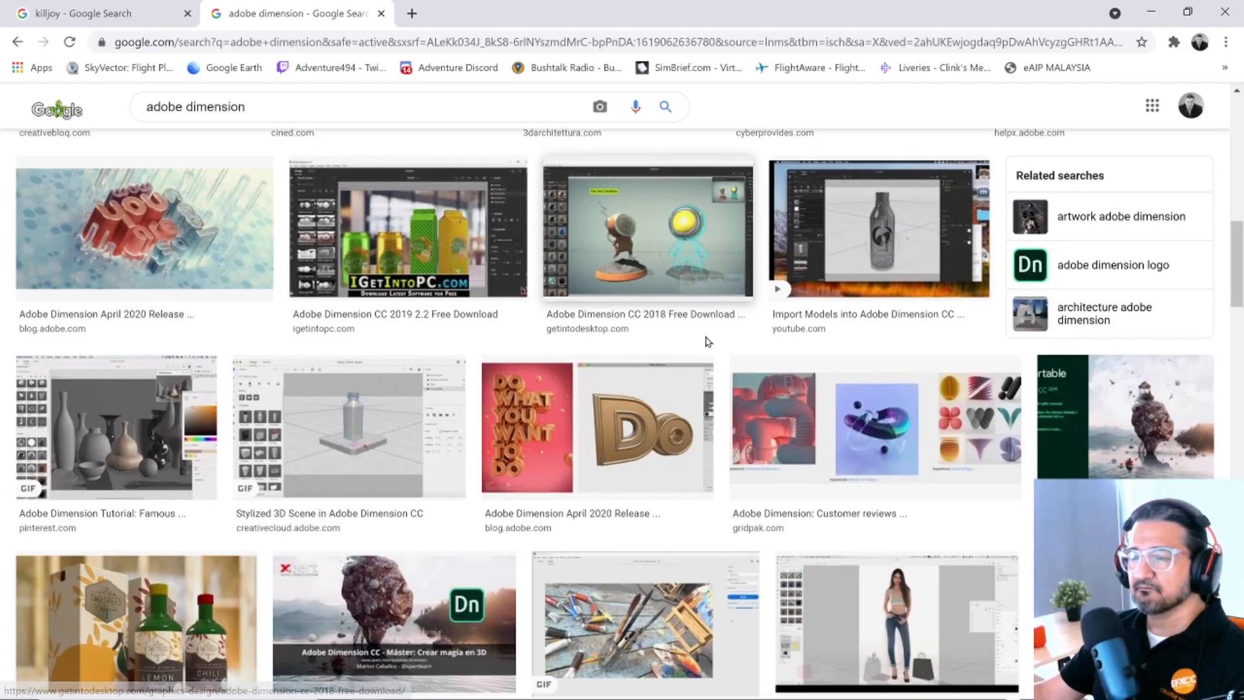
click(151, 232)
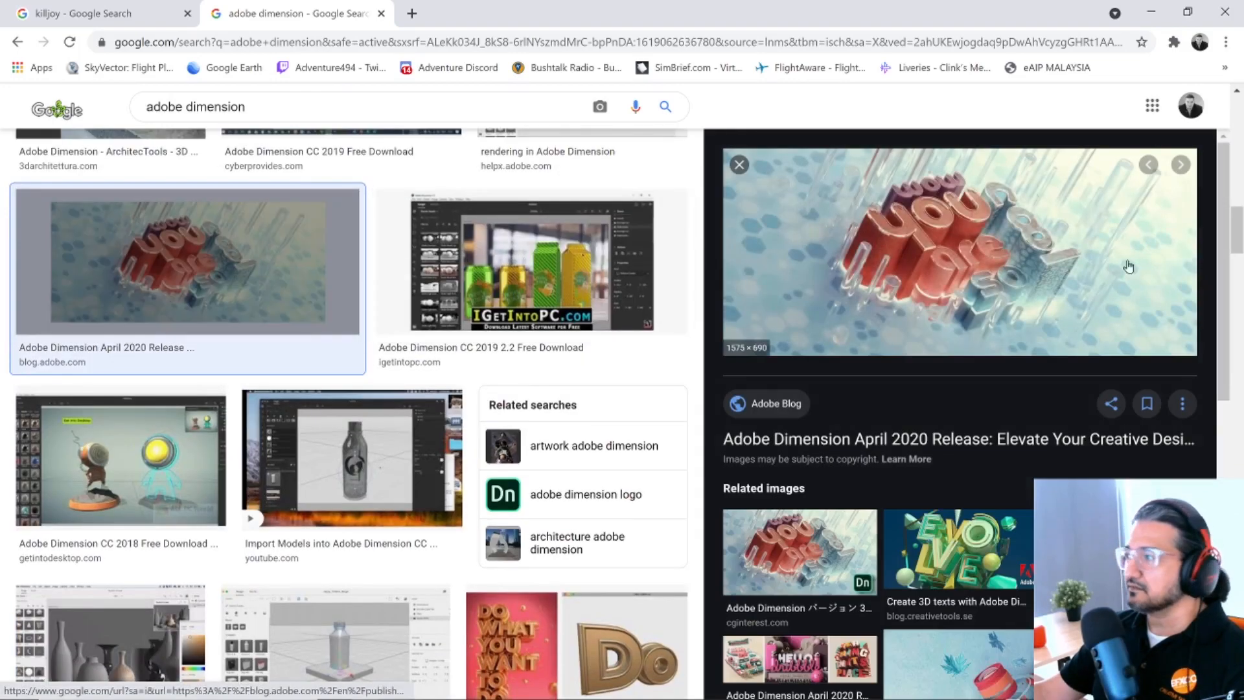
click(971, 538)
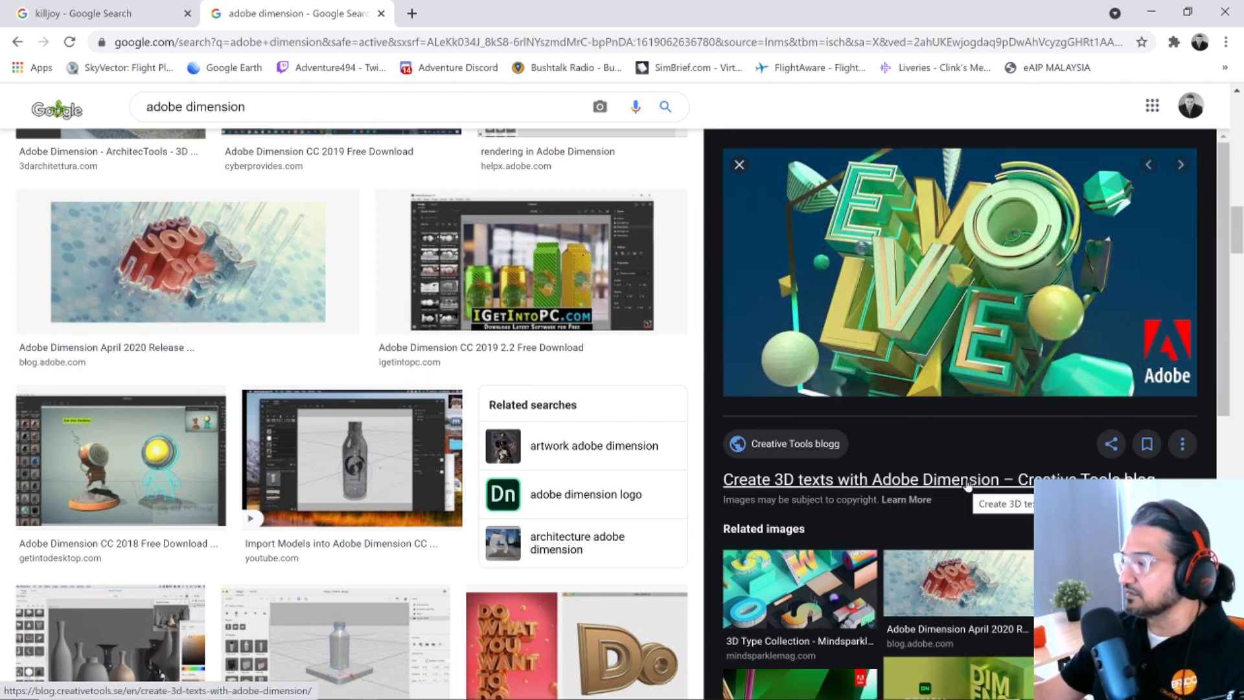
scroll(966, 487, down, 3)
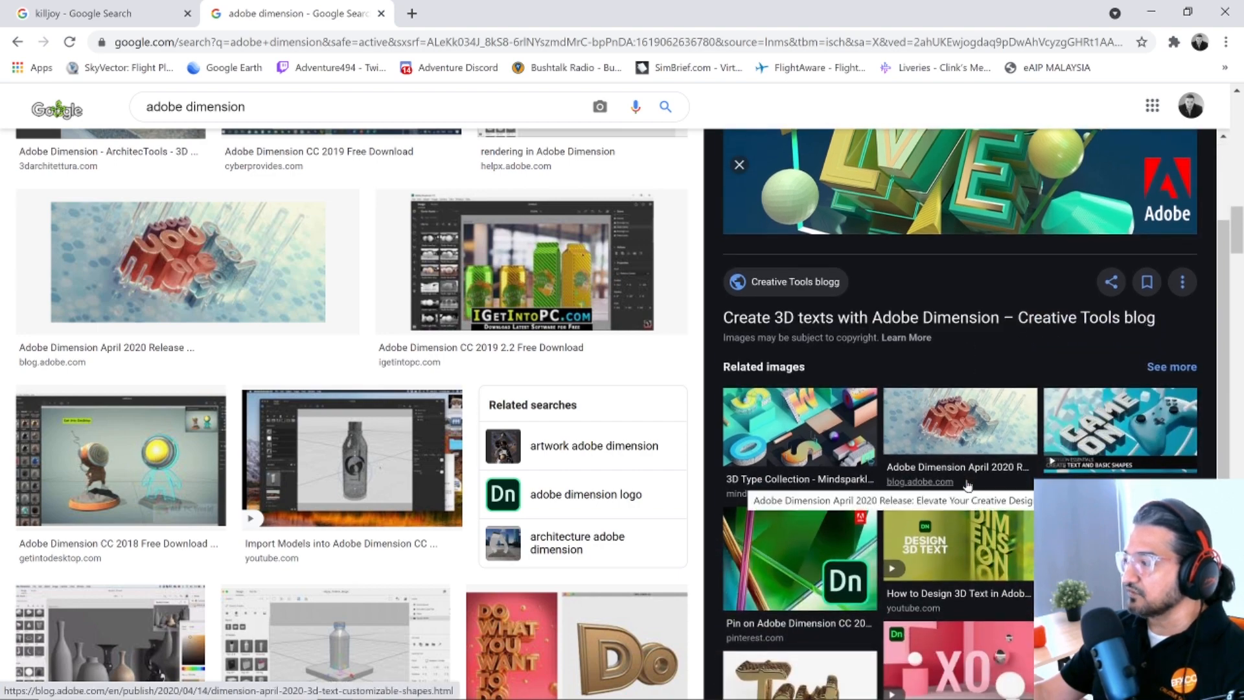
scroll(966, 485, down, 3)
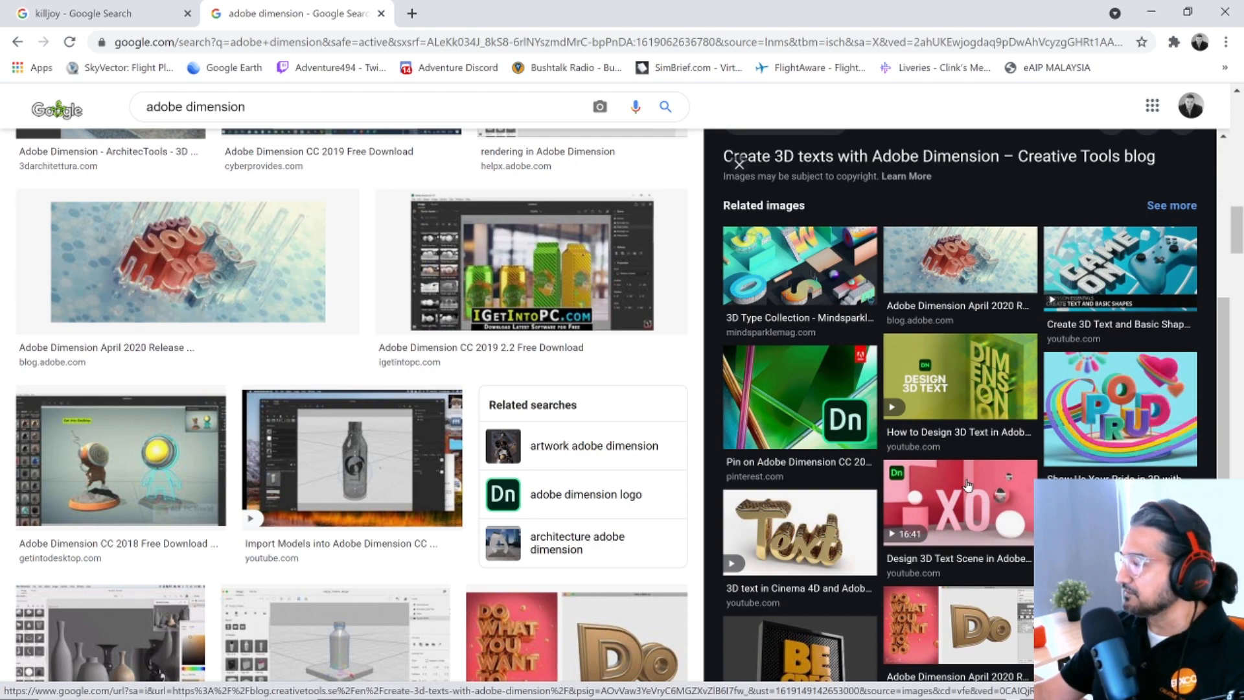
- Preview the "It feels good to grow" 3D lettering image, browse its related images, and close the preview
click(1101, 541)
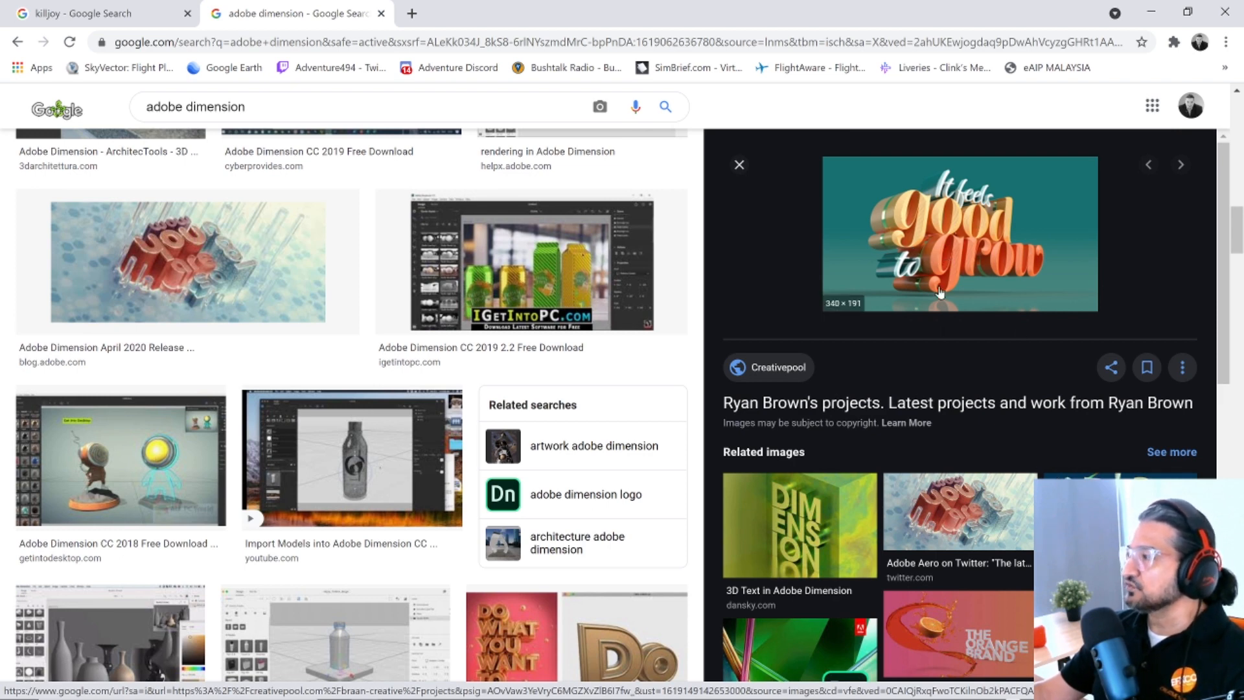
scroll(989, 491, down, 5)
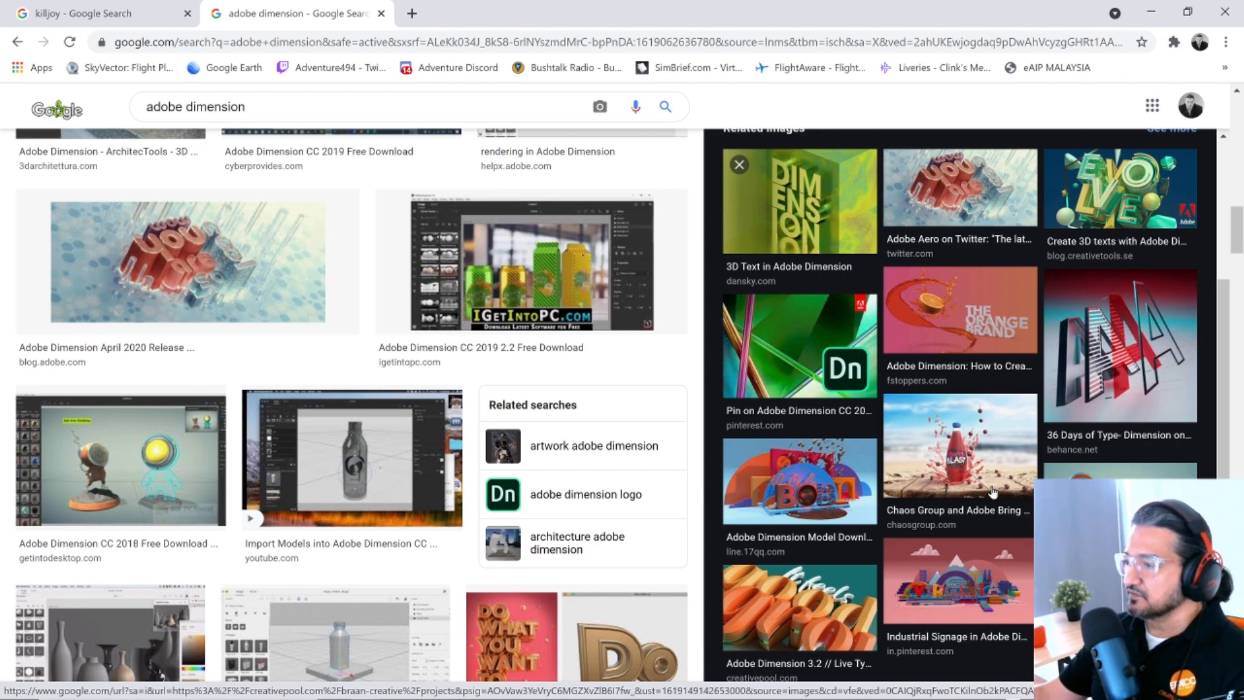
scroll(993, 492, down, 5)
scroll(1013, 489, up, 4)
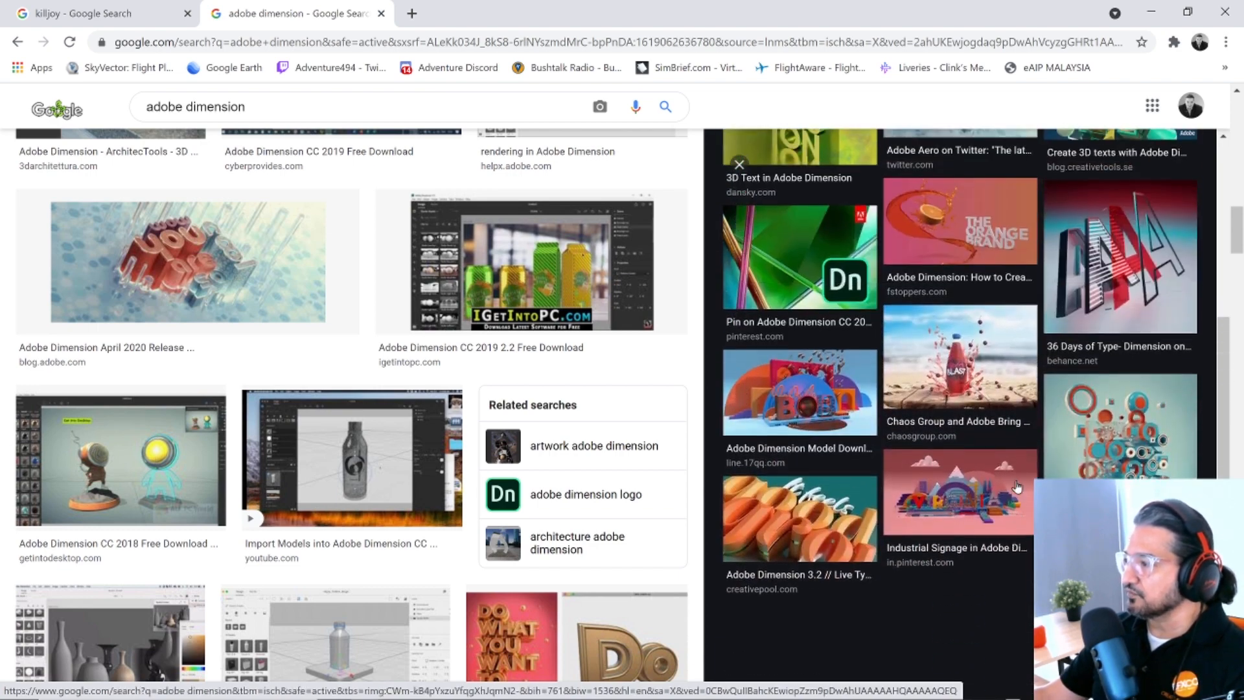
scroll(440, 469, down, 2)
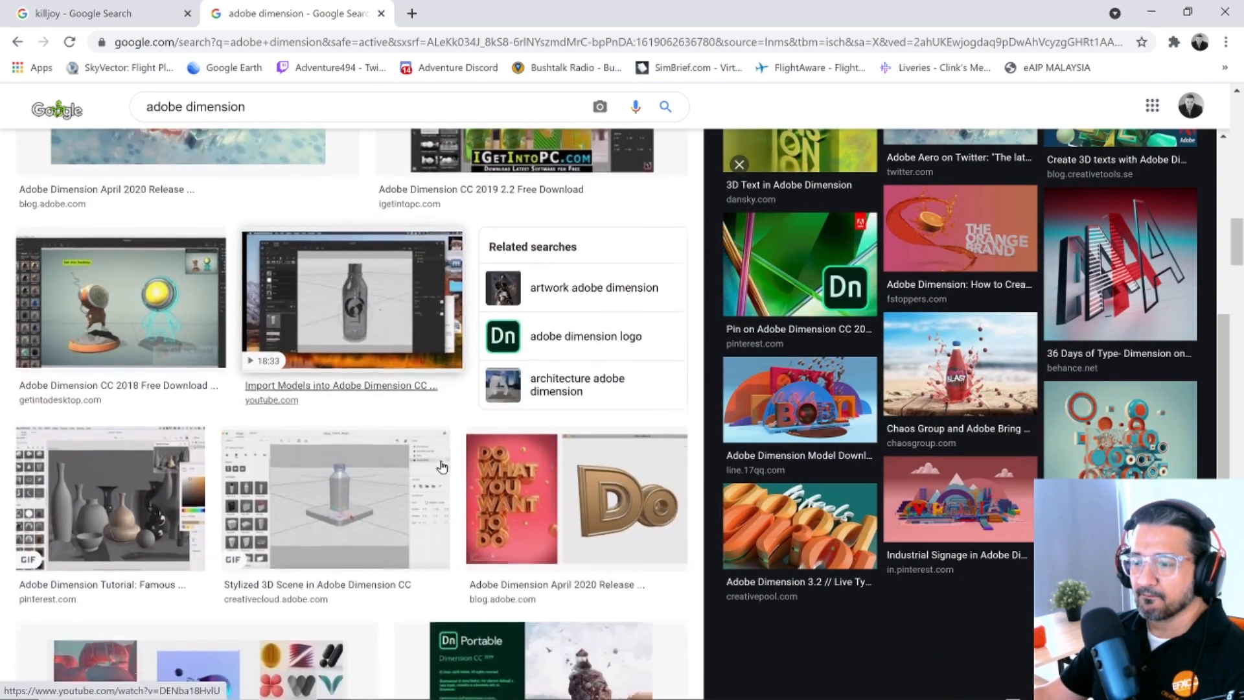
click(800, 525)
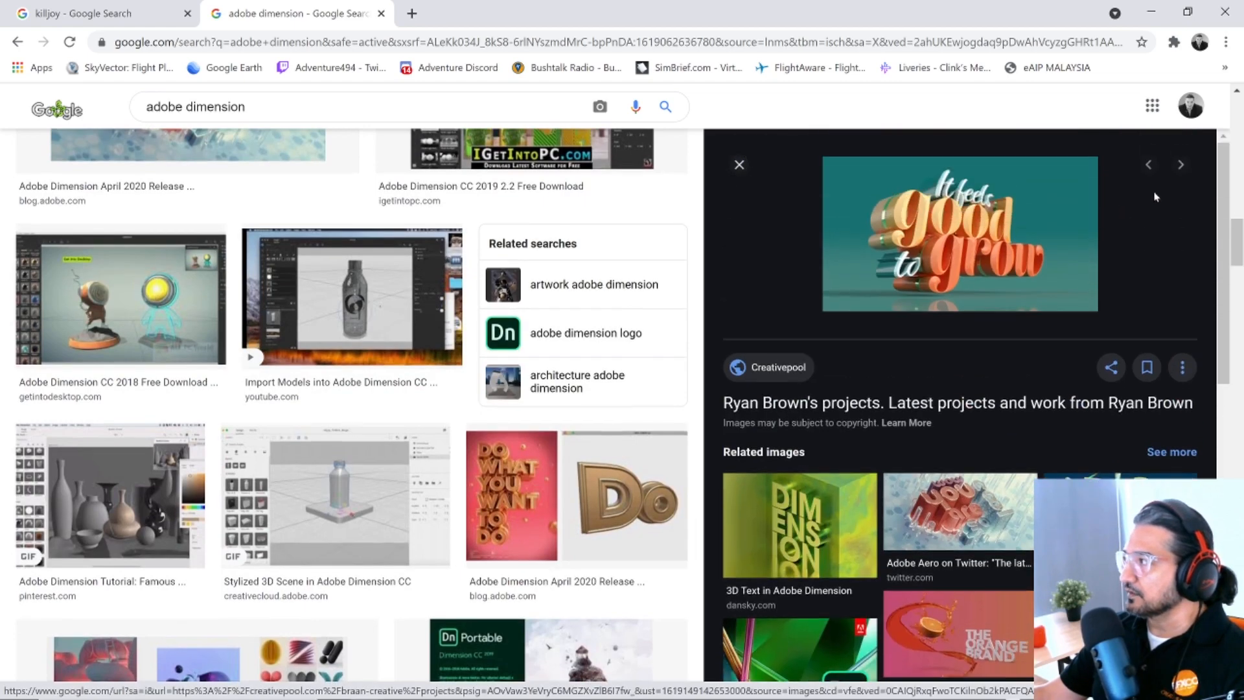
click(738, 165)
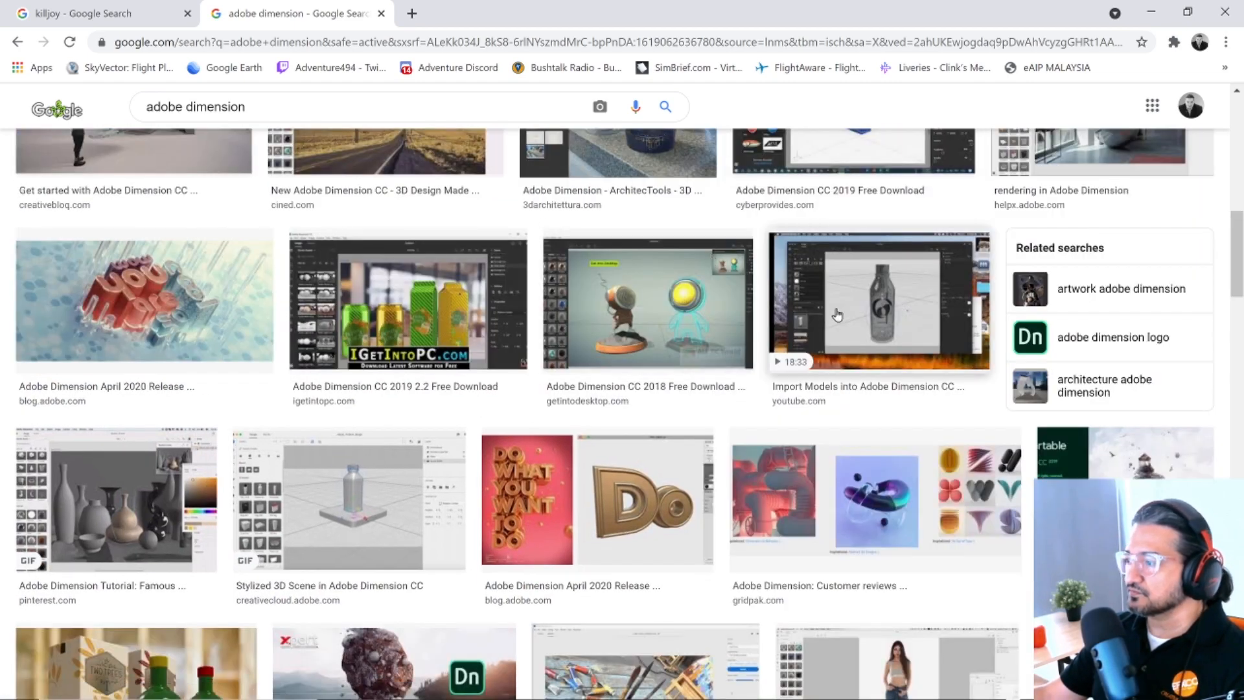
- Preview the "Do What You Want To Do" 3D text image and the Behance "Packaging Design - Adobe Dimension" image from the search results
scroll(778, 372, down, 3)
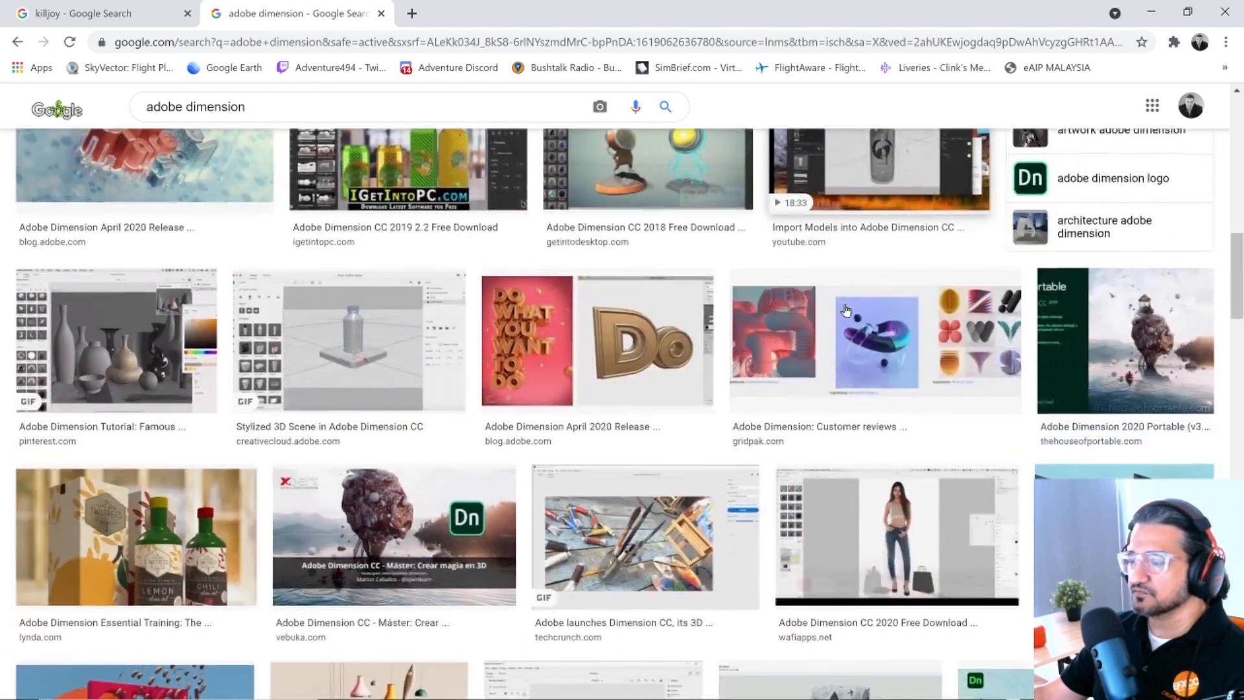
click(551, 360)
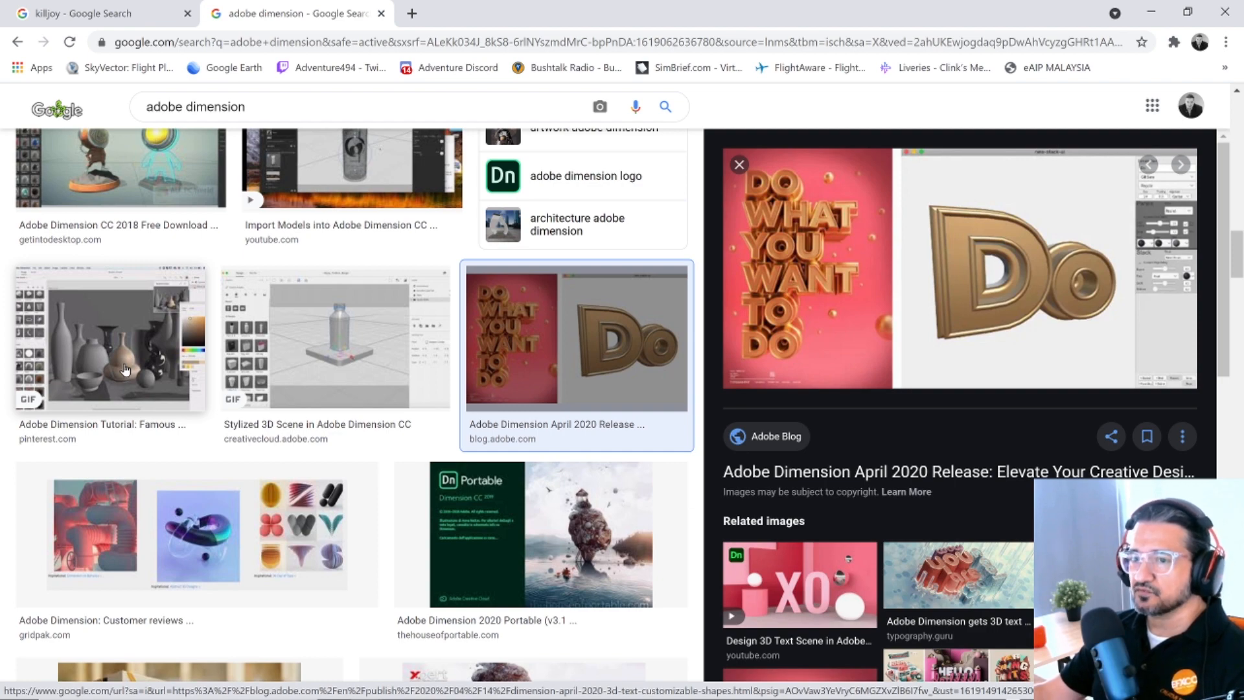
scroll(458, 360, down, 6)
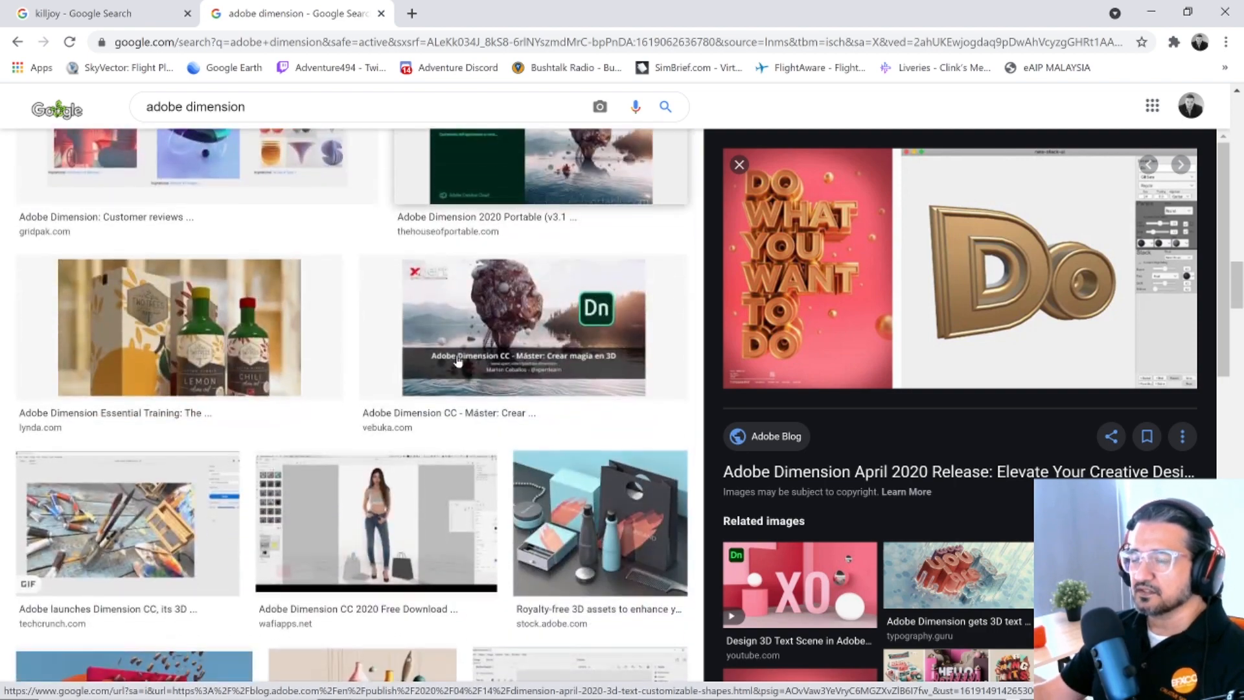
scroll(457, 361, down, 4)
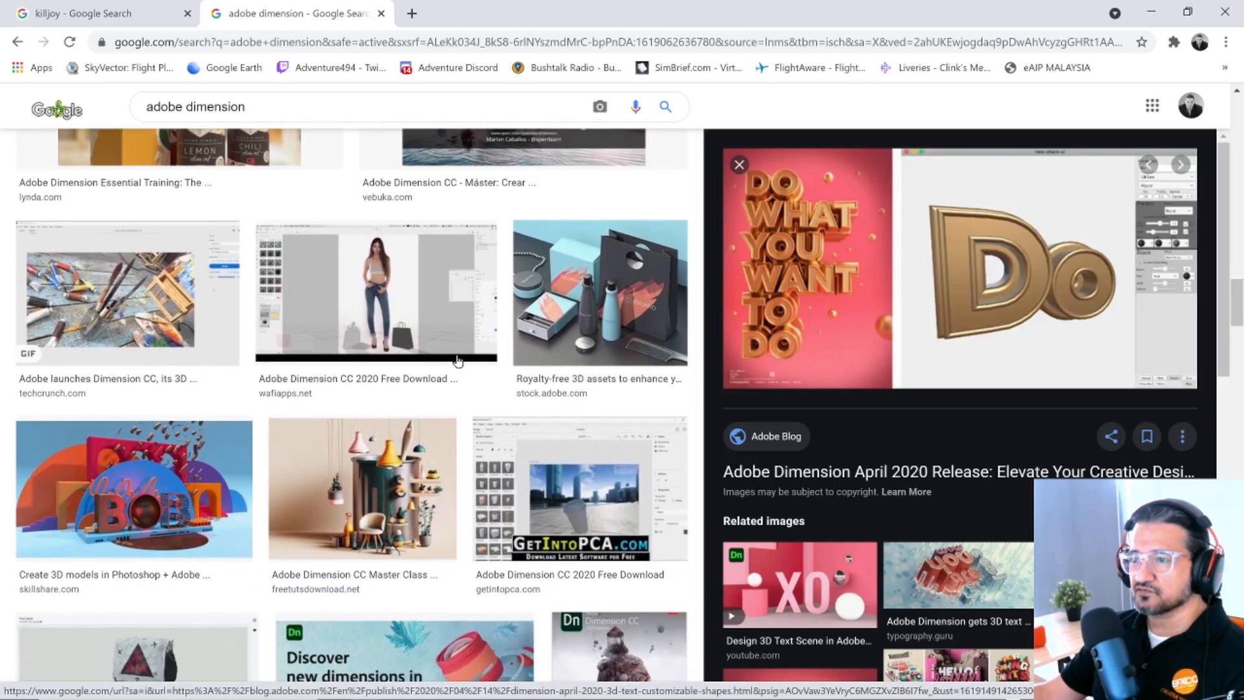
scroll(457, 361, down, 3)
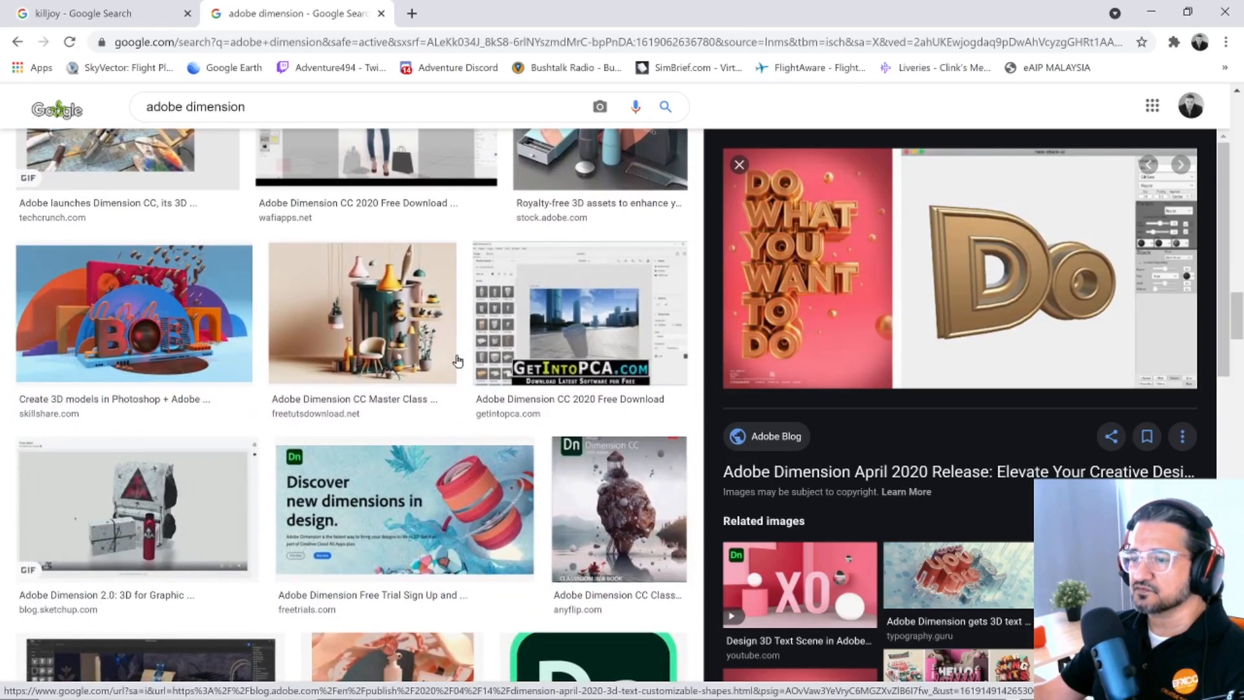
scroll(458, 360, down, 4)
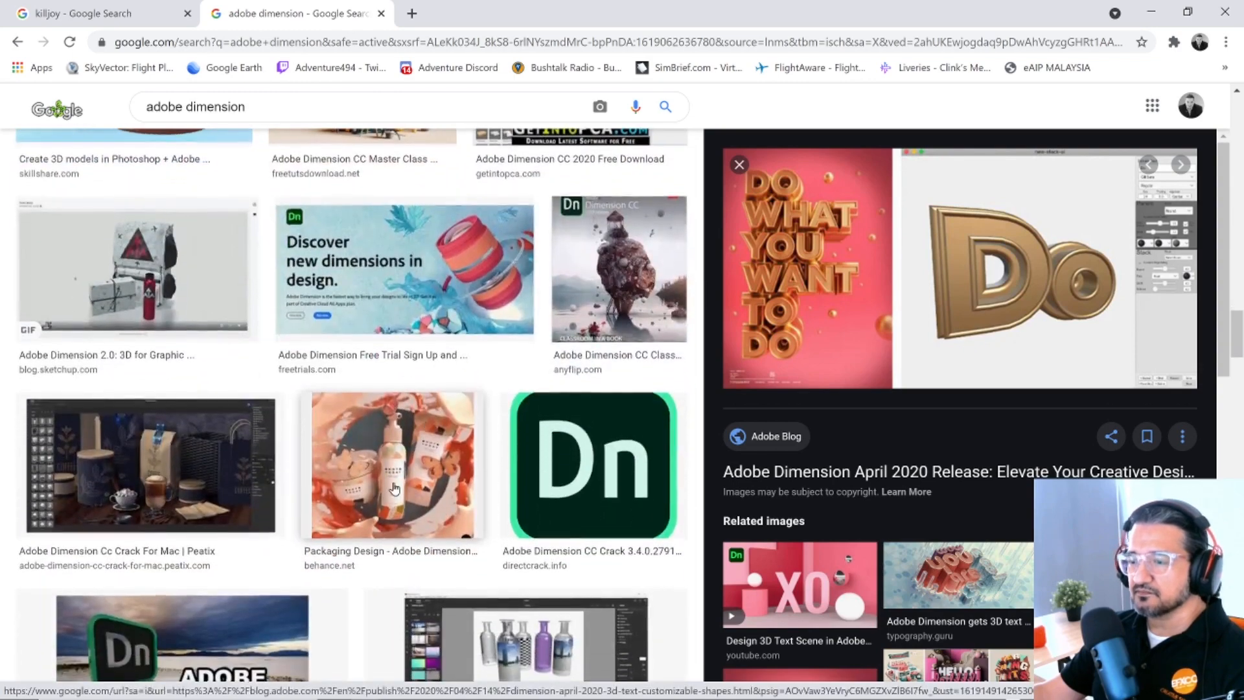
click(394, 488)
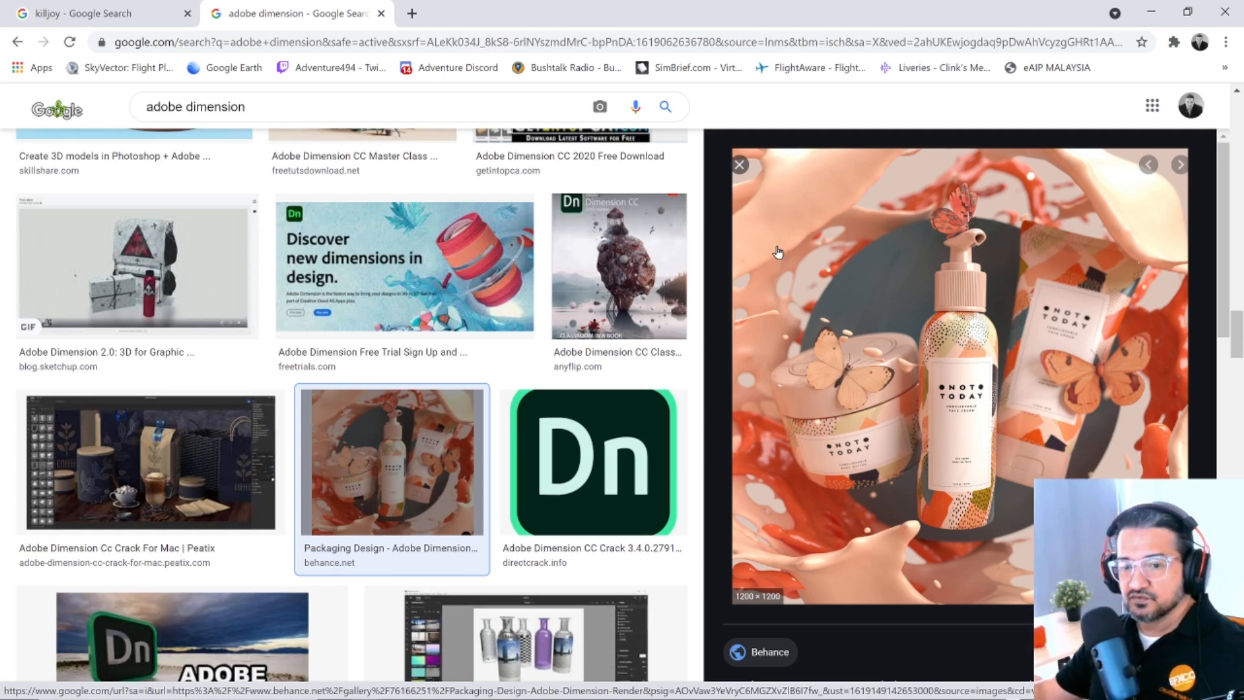
- Bring up the Topics slide of the "Mastering the After Effects Timeline" presentation and return to the documentary project in After Effects
click(1146, 19)
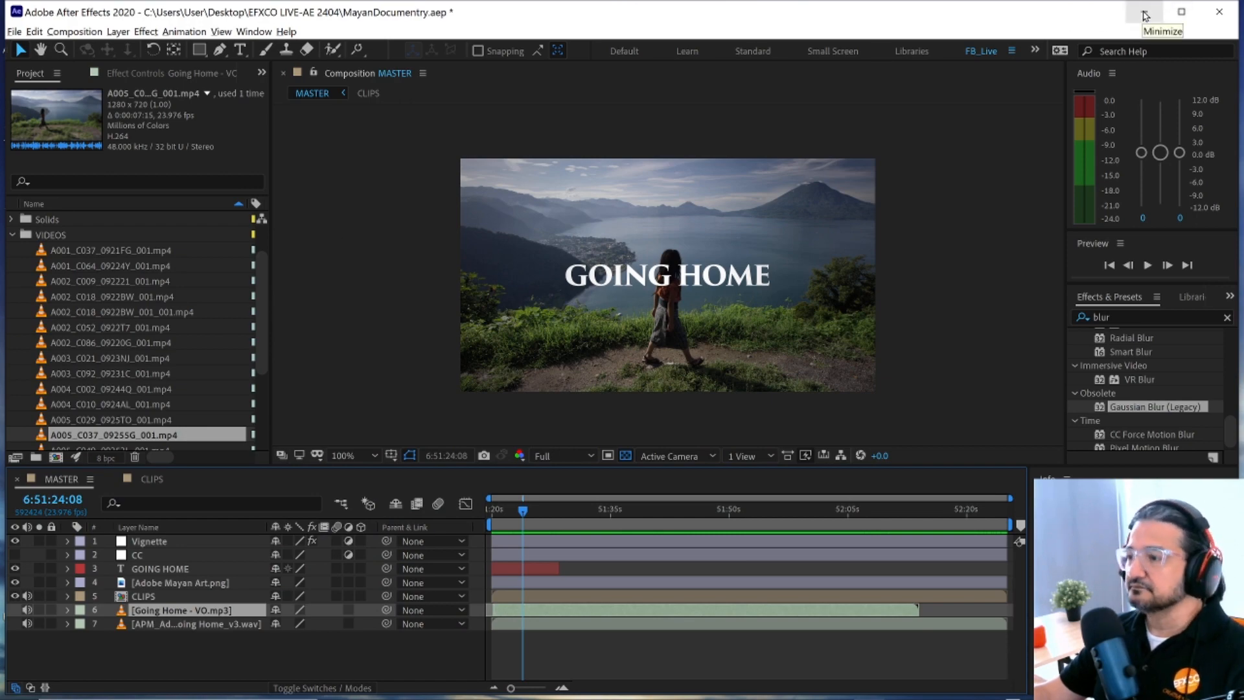
key(alt+Tab)
key(alt+Tab)
key(alt+Tab)
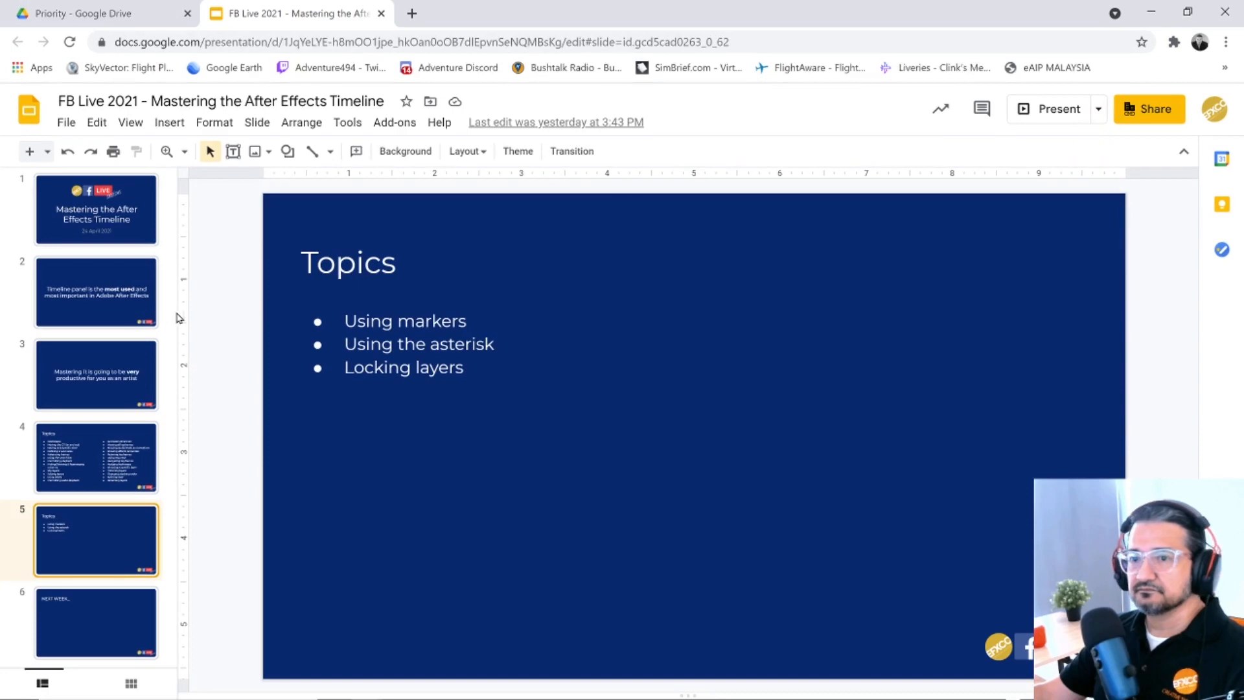
click(1151, 12)
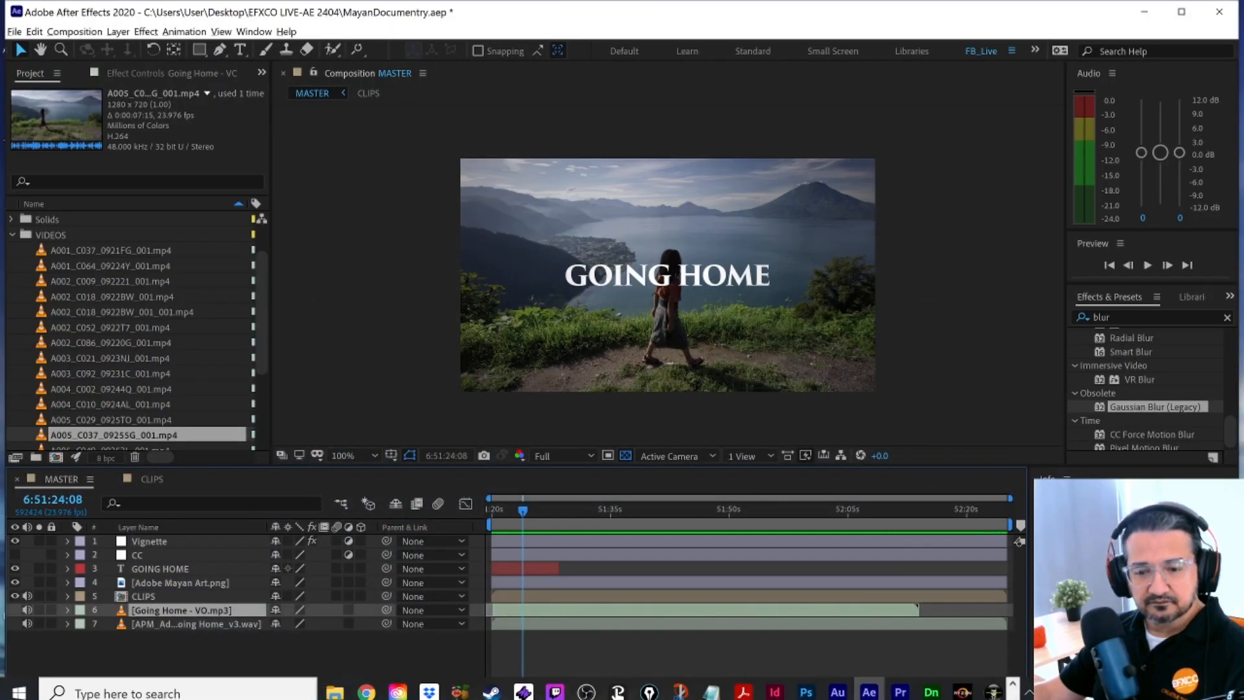